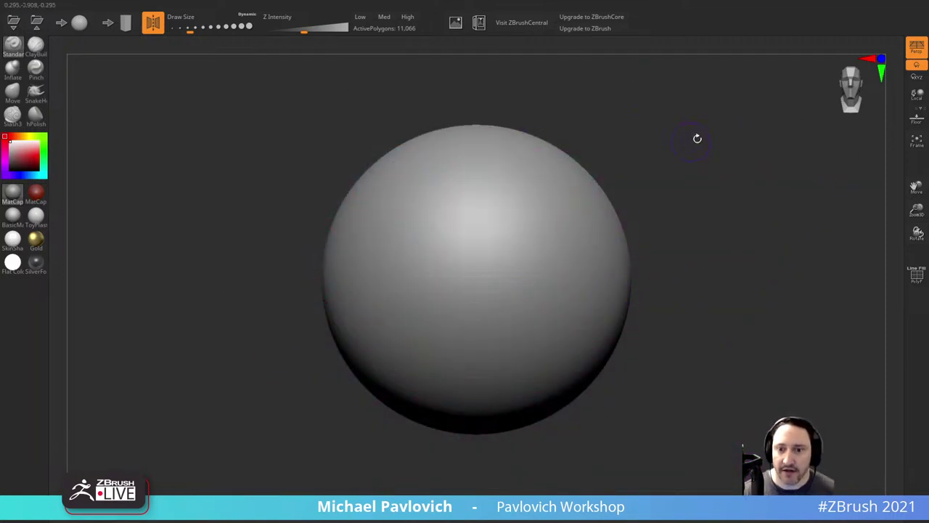
Step: Replace the sphere with a new stone block mesh without saving the changed project, and frame the block
key("s")
left_click_drag(700, 151, 717, 179)
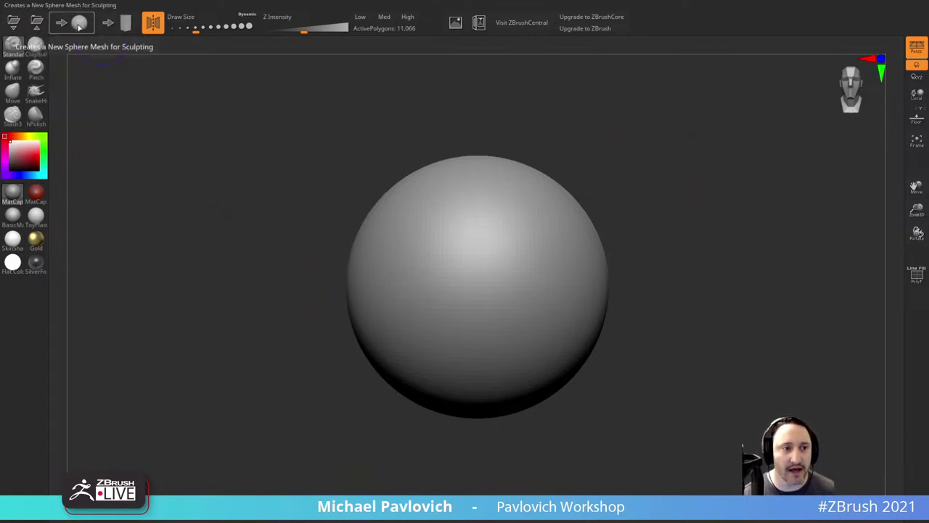
left_click(124, 24)
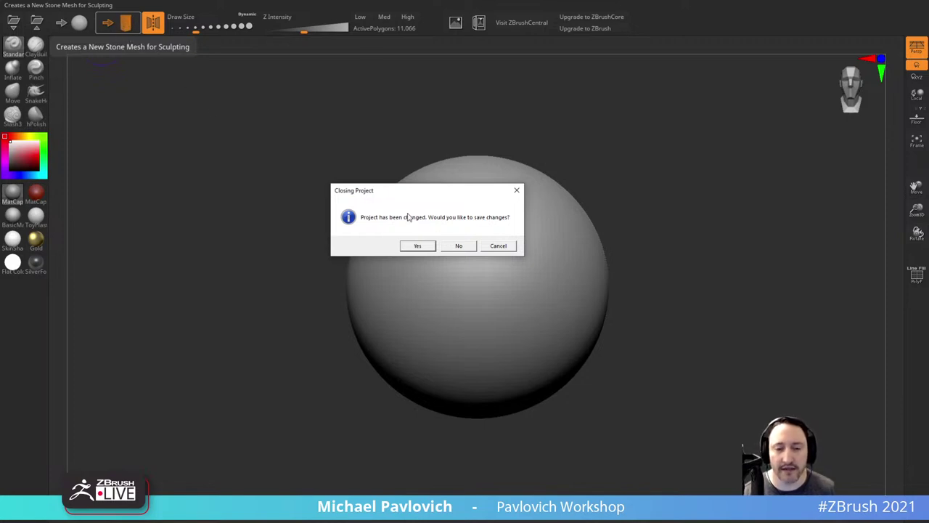
left_click(459, 247)
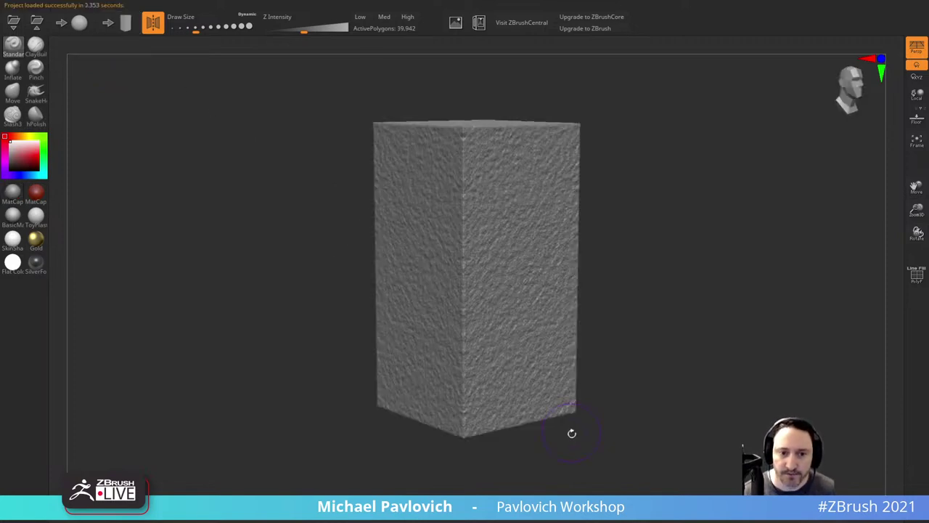
left_click_drag(633, 237, 701, 237)
key("f")
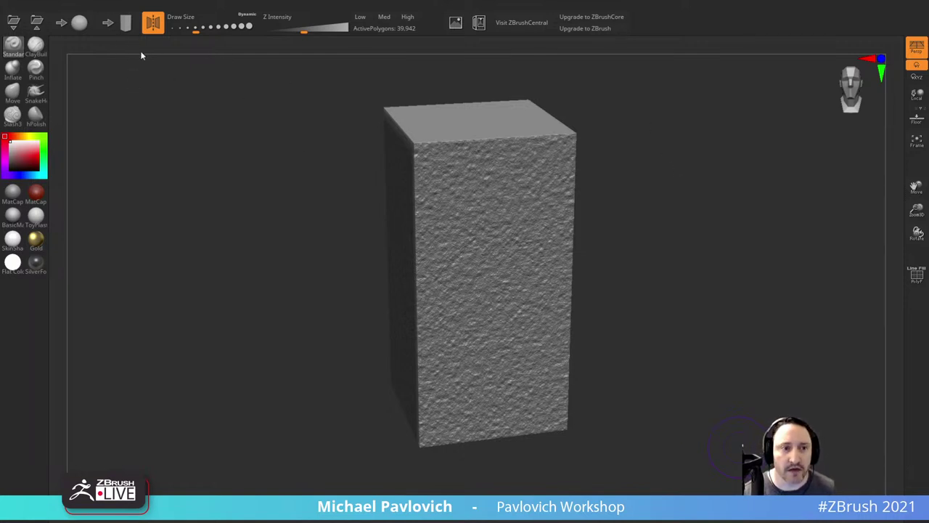
Step: Start a new sphere mesh for sculpting, discarding the changes to the stone block project
left_click(80, 24)
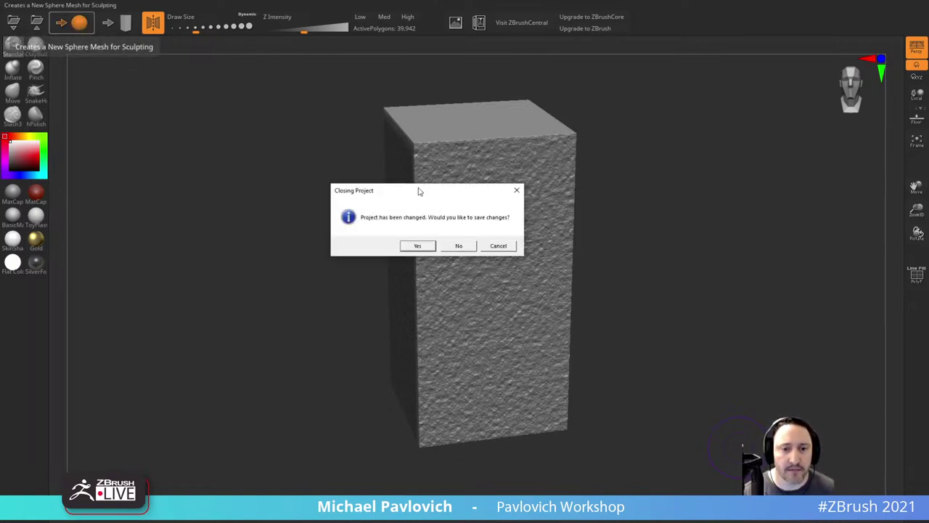
left_click(458, 246)
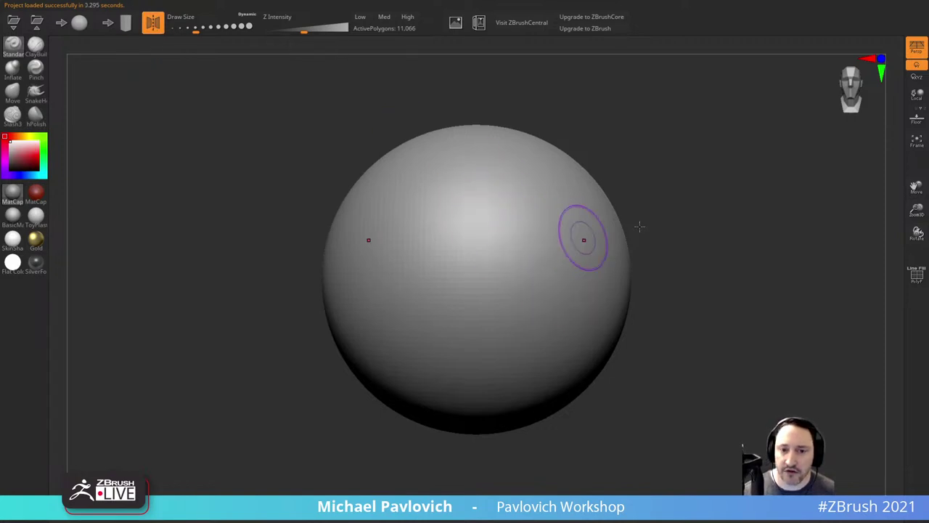
left_click_drag(640, 227, 503, 289, "alt")
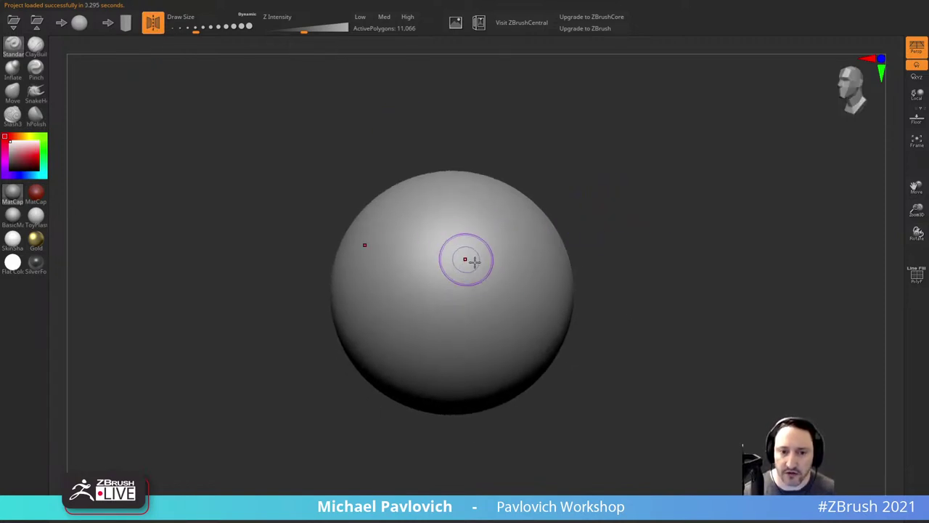
left_click_drag(609, 217, 666, 202, "shift")
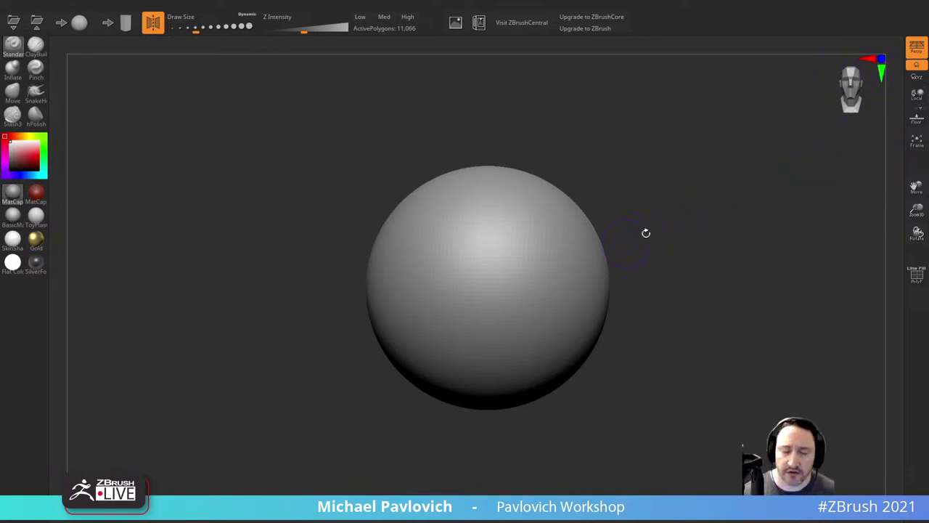
Step: Carve flat recessed discs into both sides of the sphere with an enlarged, mirrored ClayBuildup brush
left_click(37, 51)
mouse_move(674, 225)
left_mouse_down("alt")
mouse_move(647, 232)
mouse_move(648, 219)
mouse_move(636, 240)
mouse_move(618, 221)
left_mouse_up("alt")
left_click_drag(618, 221, 566, 243)
key("s")
mouse_move(466, 269)
left_mouse_down()
mouse_move(479, 269)
mouse_move(465, 270)
mouse_move(488, 285)
mouse_move(480, 270)
left_mouse_up()
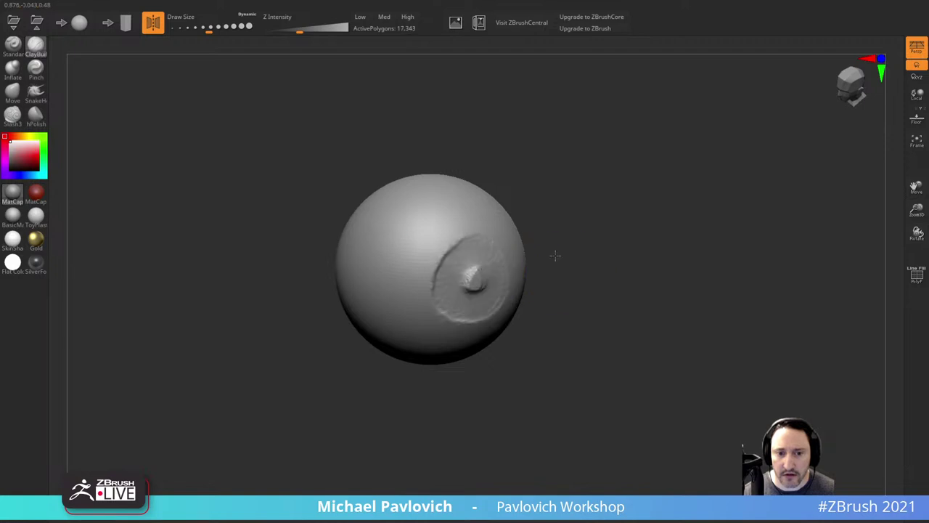
left_click_drag(556, 255, 514, 250, "shift")
key("bracketright")
mouse_move(467, 268)
left_mouse_down("alt")
mouse_move(450, 235)
mouse_move(428, 229)
mouse_move(416, 241)
mouse_move(452, 236)
mouse_move(402, 298)
mouse_move(439, 274)
mouse_move(455, 275)
left_mouse_up("alt")
left_click_drag(587, 201, 621, 216, "shift")
Step: Sculpt mirrored curved strokes down the front of the form with a smaller ClayBuildup brush
mouse_move(601, 185)
left_mouse_down("alt")
mouse_move(649, 184)
mouse_move(648, 230)
left_mouse_up("alt")
key("s")
left_click_drag(527, 231, 501, 232)
mouse_move(544, 171)
left_mouse_down()
mouse_move(537, 206)
mouse_move(501, 254)
left_mouse_up()
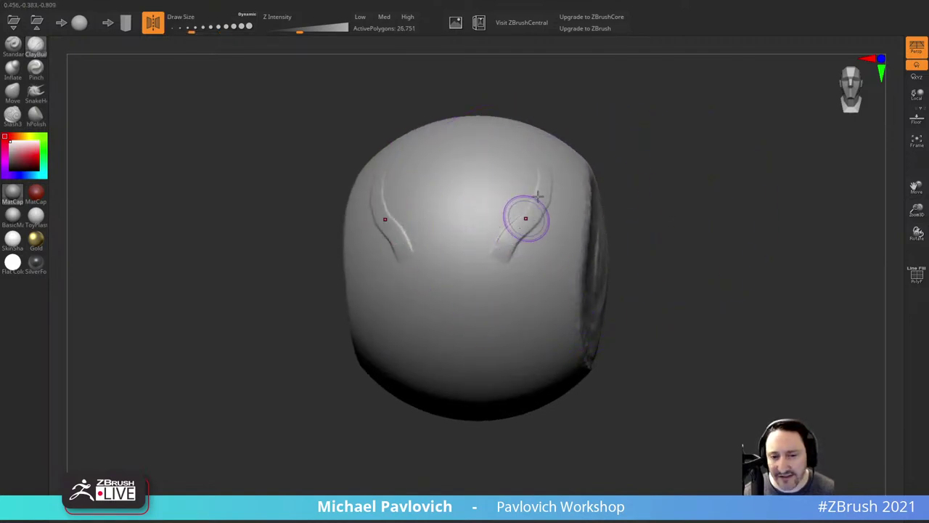
left_click_drag(537, 195, 498, 276)
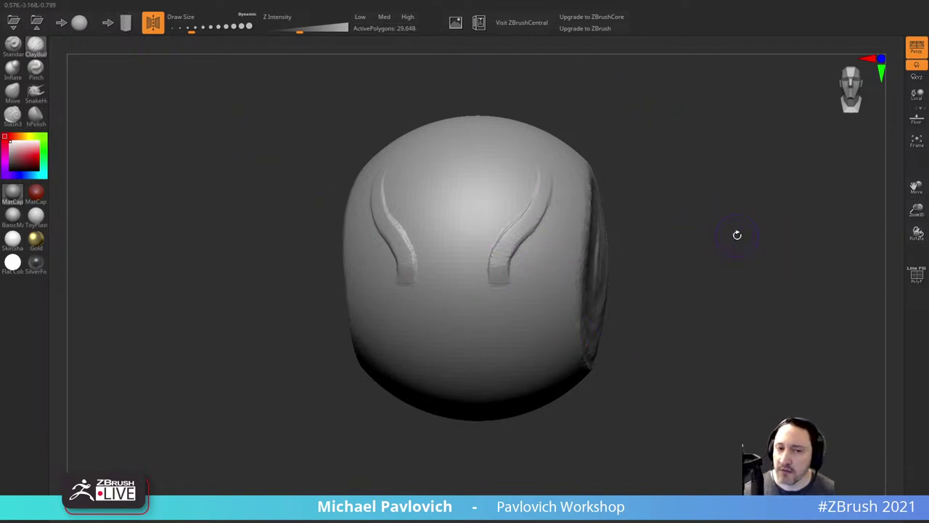
Step: Flatten the side discs of the form further with a larger ClayBuildup brush and check the front
left_click_drag(737, 235, 721, 247)
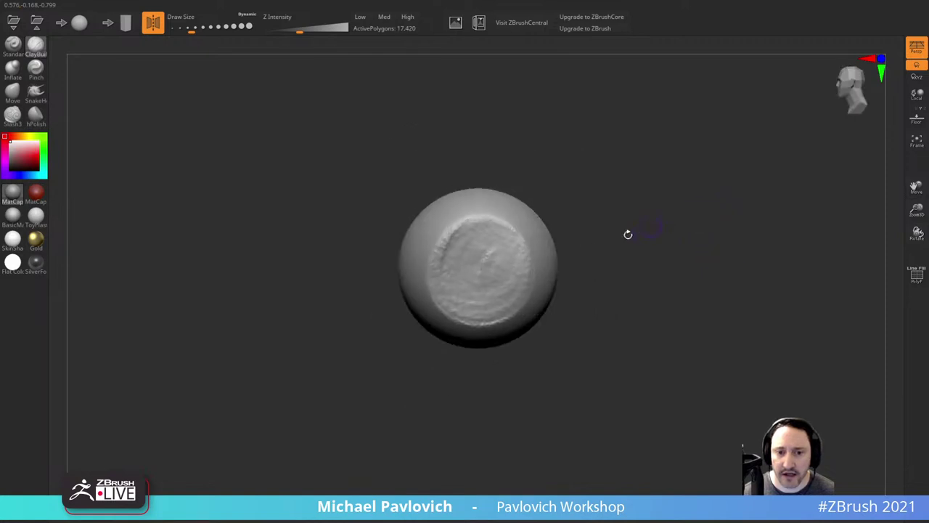
key("]")
mouse_move(494, 235)
left_mouse_down()
mouse_move(454, 230)
mouse_move(505, 295)
mouse_move(504, 230)
mouse_move(469, 301)
mouse_move(489, 249)
left_mouse_up()
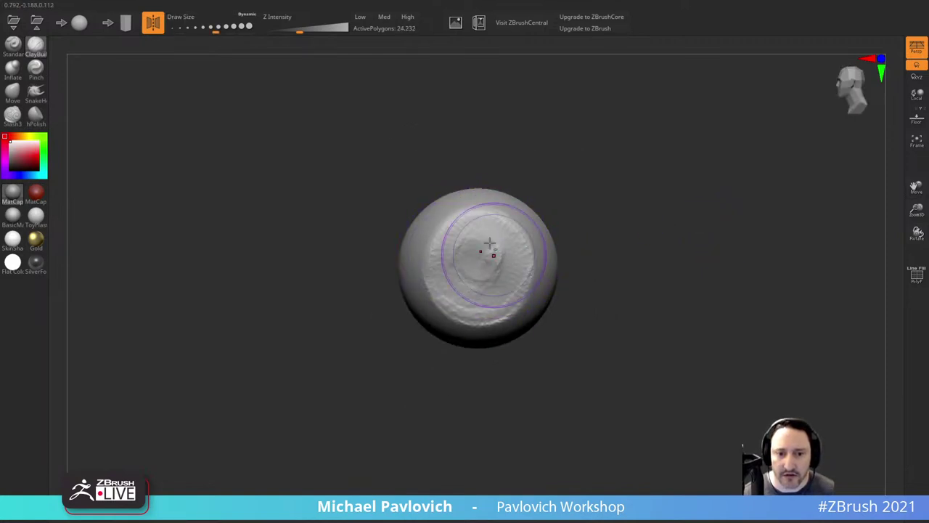
mouse_move(591, 238)
left_mouse_down()
mouse_move(655, 224)
mouse_move(634, 254)
mouse_move(644, 262)
mouse_move(713, 241)
mouse_move(682, 275)
mouse_move(737, 284)
mouse_move(677, 279)
left_mouse_up()
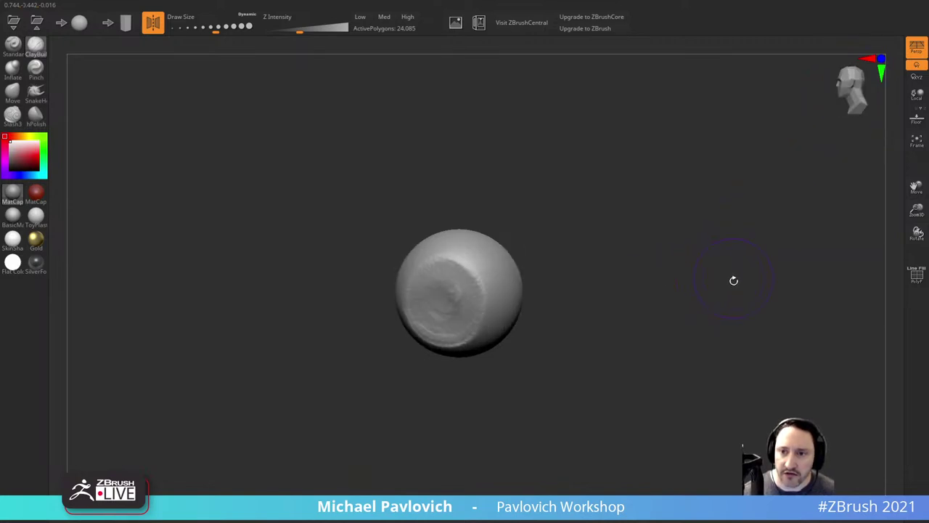
mouse_move(734, 280)
left_mouse_down()
mouse_move(694, 288)
mouse_move(733, 279)
mouse_move(726, 286)
left_mouse_up()
mouse_move(726, 287)
left_mouse_down("alt")
mouse_move(724, 271)
mouse_move(736, 279)
left_mouse_up("alt")
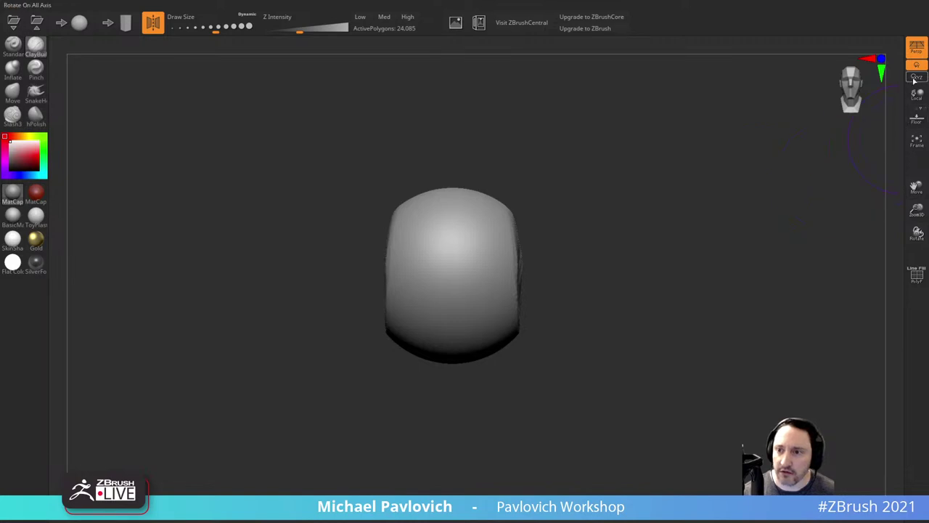
Step: Show the floor grid on all three axes around the form and hide it again
left_click(918, 115)
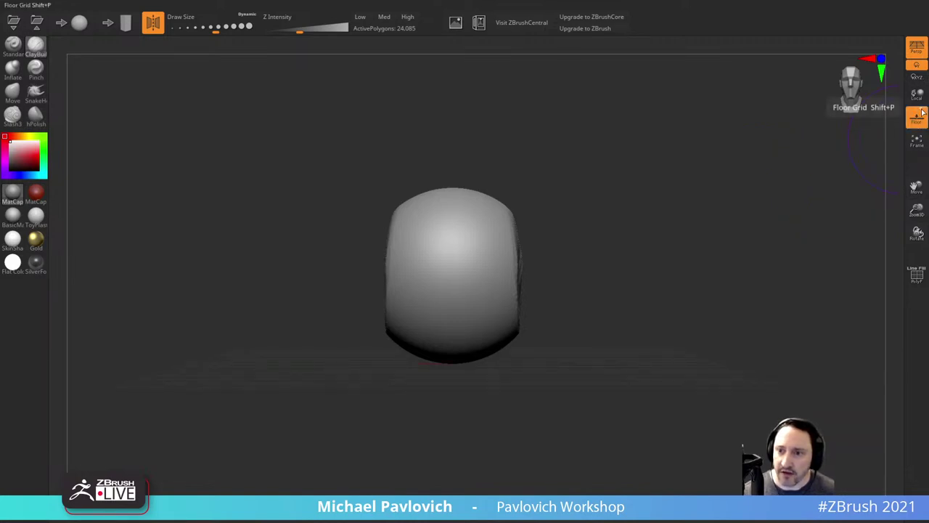
mouse_move(781, 222)
left_mouse_down("alt")
mouse_move(748, 210)
mouse_move(718, 249)
mouse_move(757, 254)
left_mouse_up("alt")
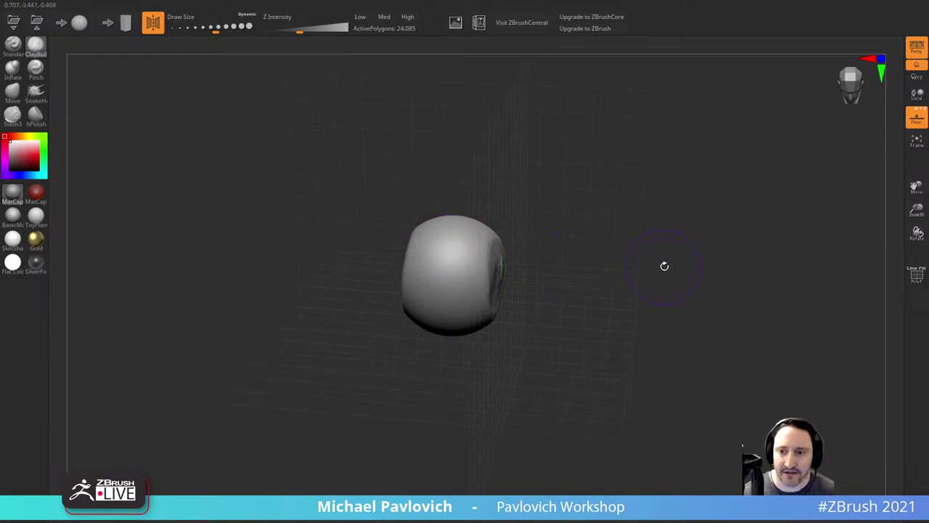
left_click_drag(719, 287, 725, 287)
left_click(917, 116)
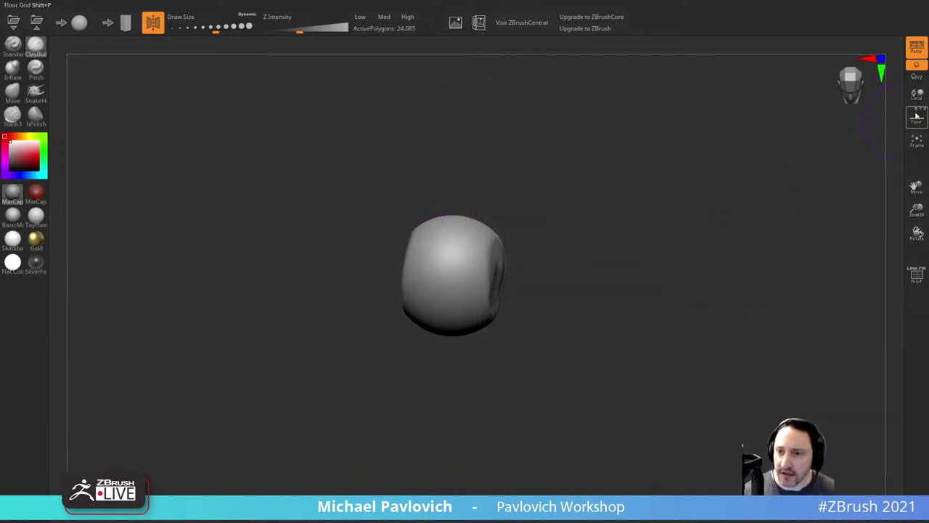
Step: Display only the ground plane of the floor grid, frame the mesh, and switch the grid off
left_click(919, 120)
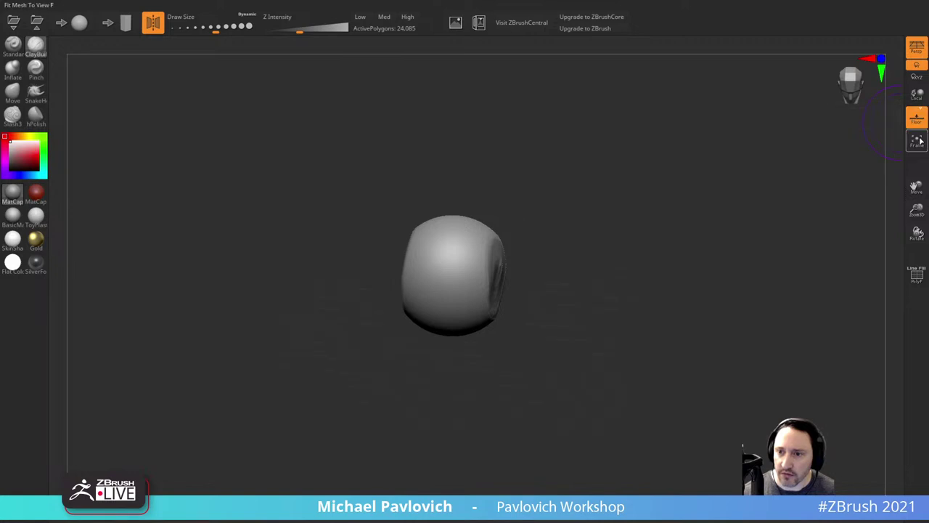
key("f")
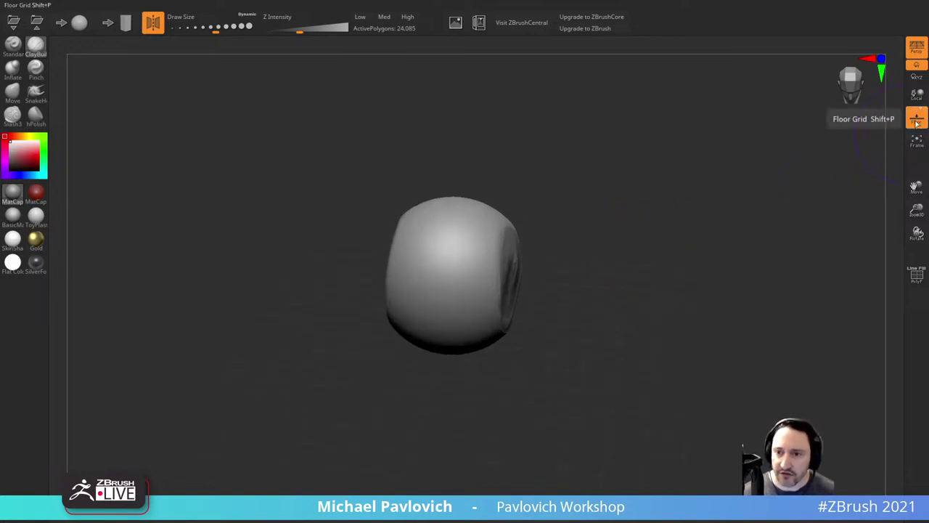
key("ctrl")
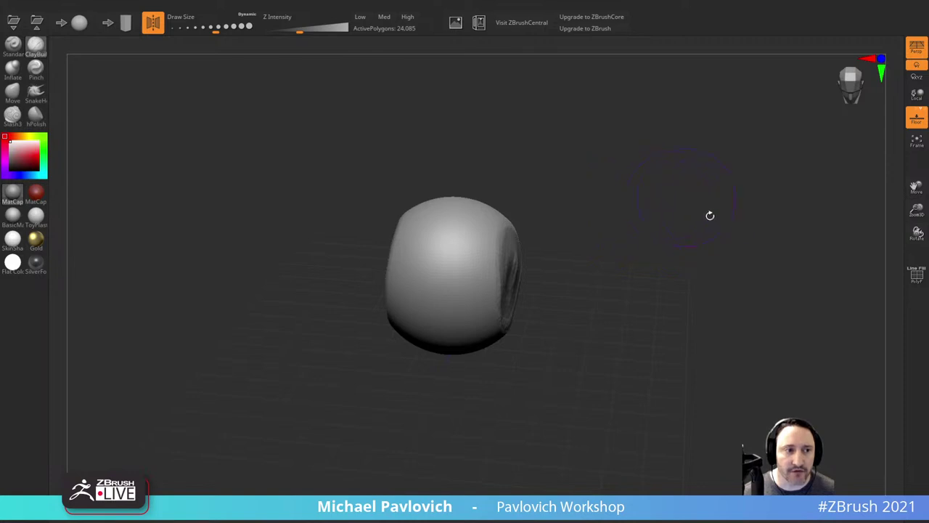
mouse_move(689, 226)
left_mouse_down("alt")
mouse_move(695, 232)
mouse_move(687, 215)
left_mouse_up("alt")
left_click(916, 118)
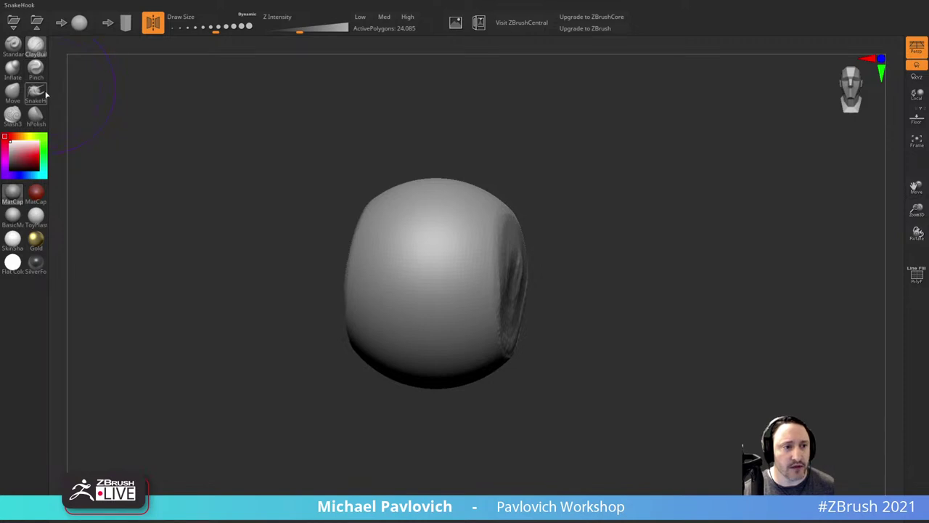
Step: Start assigning a custom hotkey to the Standard brush, and switch back to the ClayBuildup brush
left_click(13, 45)
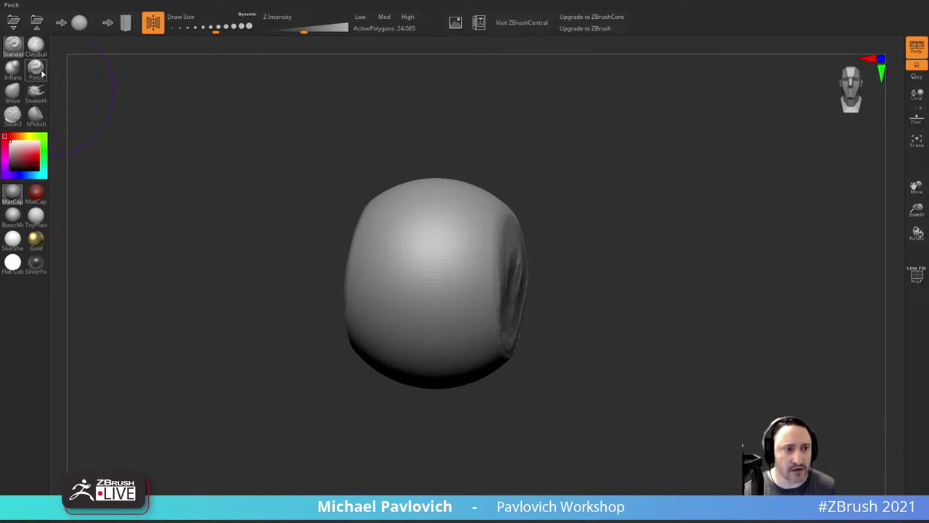
left_click(13, 46, "ctrl+alt")
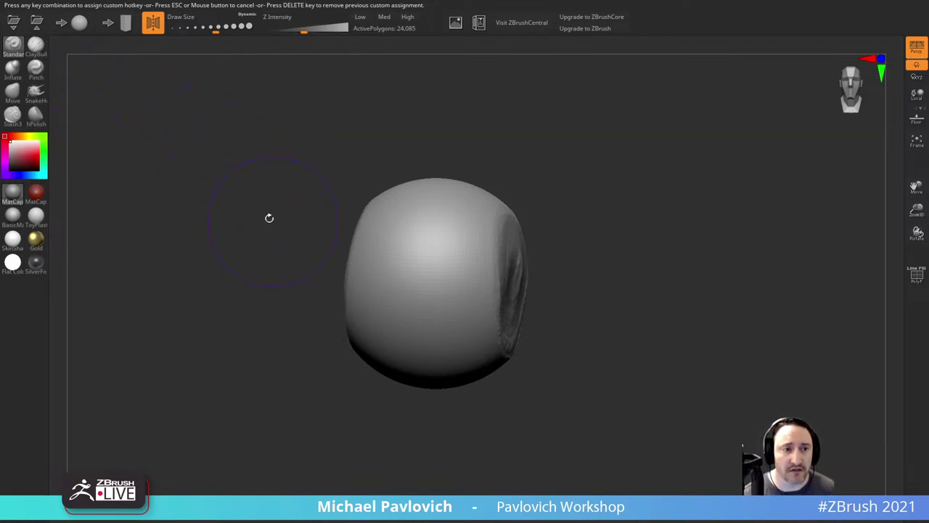
left_click_drag(269, 218, 327, 209)
left_click_drag(617, 227, 589, 220)
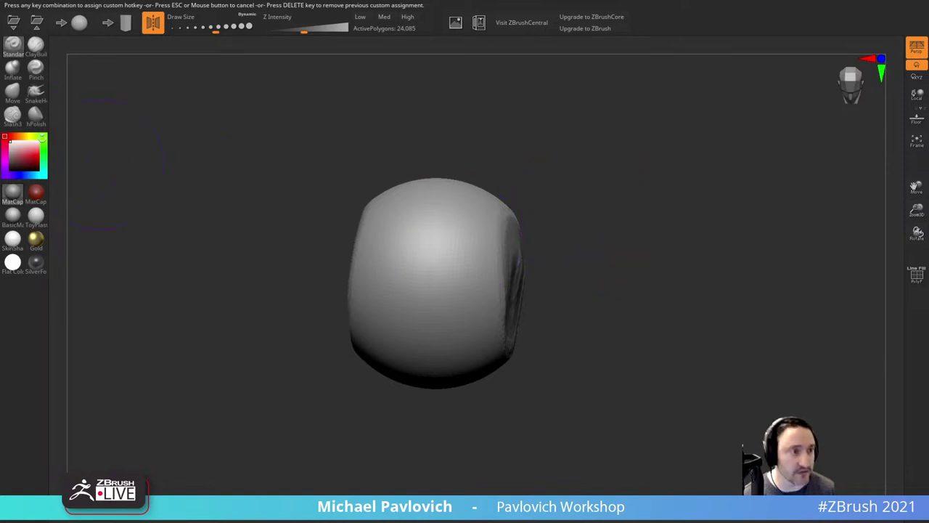
left_click(36, 47)
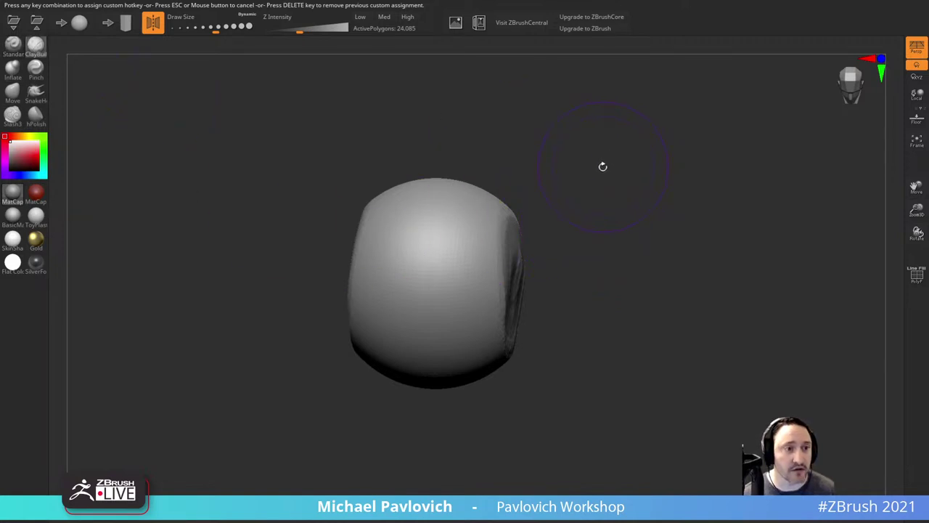
left_click_drag(630, 208, 610, 215, "alt")
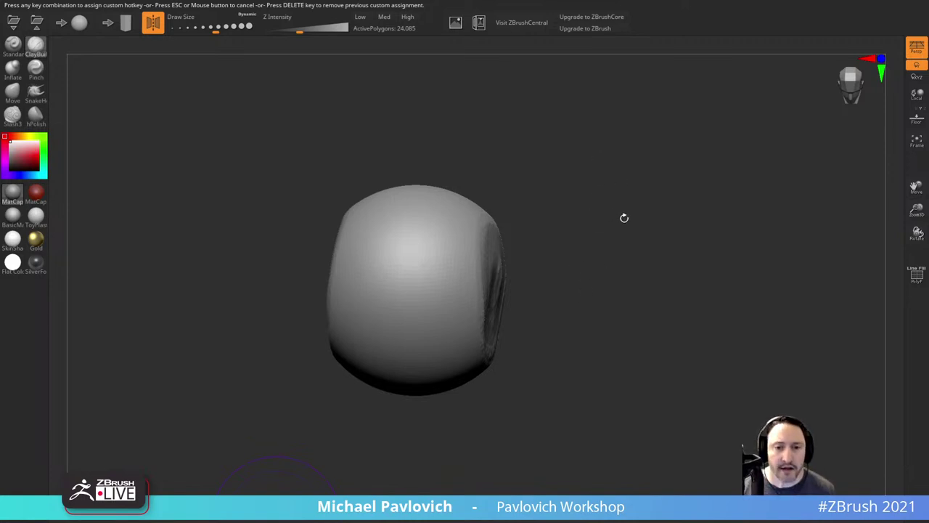
Step: Rework the surface of the flattened side discs with ClayBuildup strokes
mouse_move(624, 236)
left_mouse_down()
mouse_move(479, 262)
mouse_move(457, 291)
left_mouse_up()
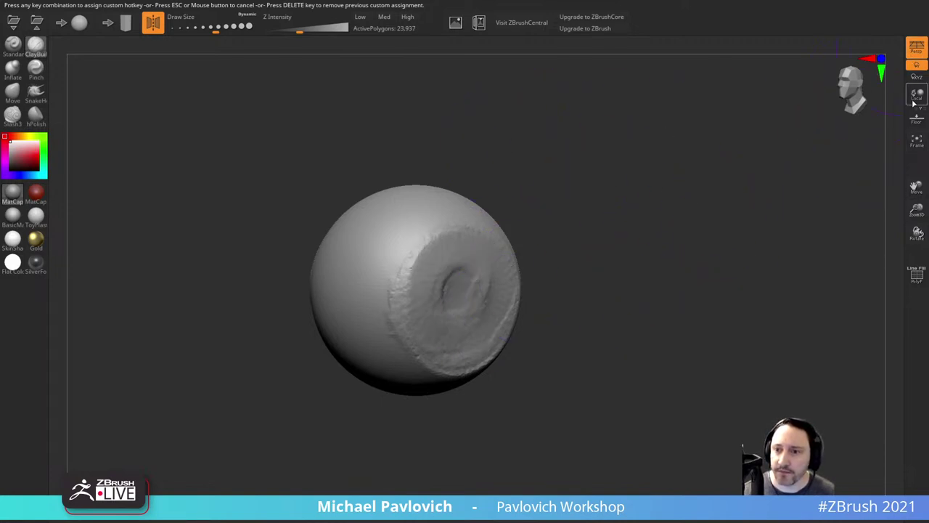
mouse_move(706, 217)
left_mouse_down("alt")
mouse_move(730, 212)
mouse_move(728, 187)
mouse_move(690, 188)
left_mouse_up("alt")
mouse_move(495, 203)
left_mouse_down()
mouse_move(532, 229)
mouse_move(502, 212)
mouse_move(488, 224)
mouse_move(497, 256)
left_mouse_up()
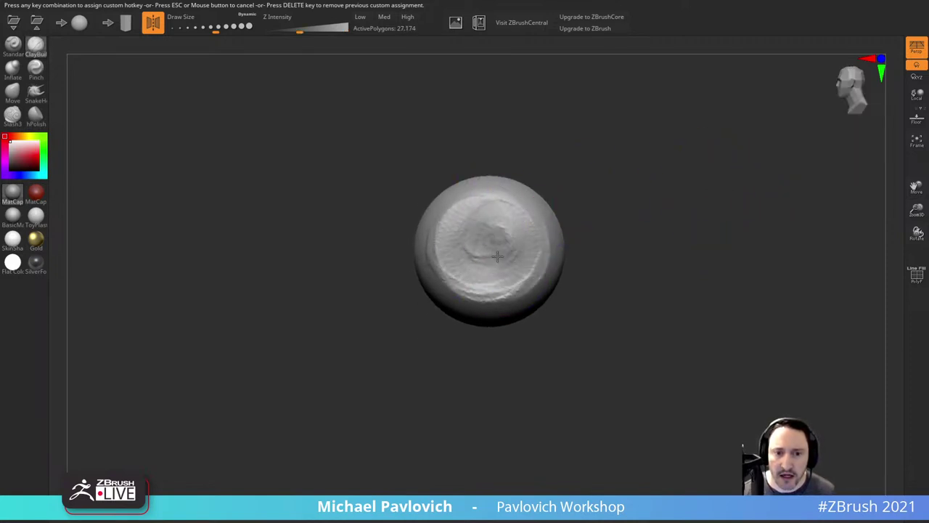
mouse_move(593, 179)
left_mouse_down()
mouse_move(649, 174)
mouse_move(603, 180)
left_mouse_up()
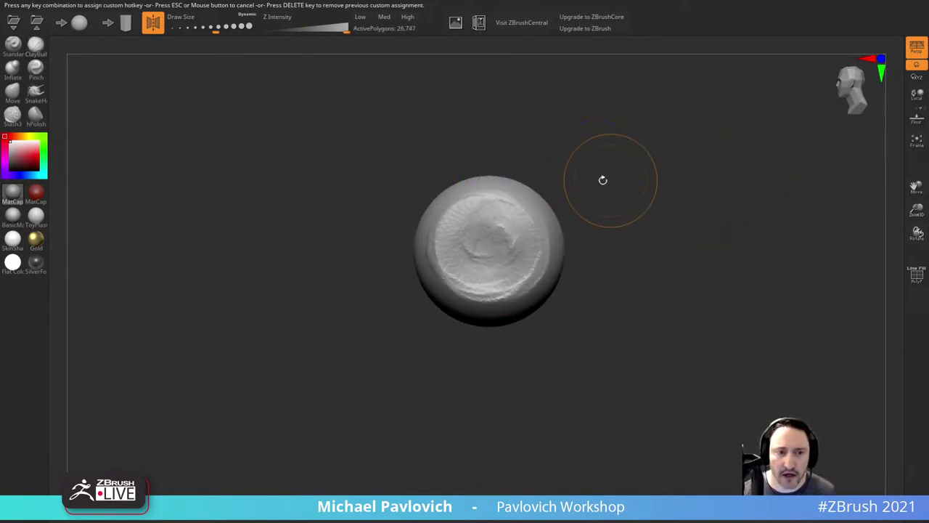
Step: Turn off perspective and pull the lower front of the sphere down into a jaw and chin with the Move brush
left_click(13, 93)
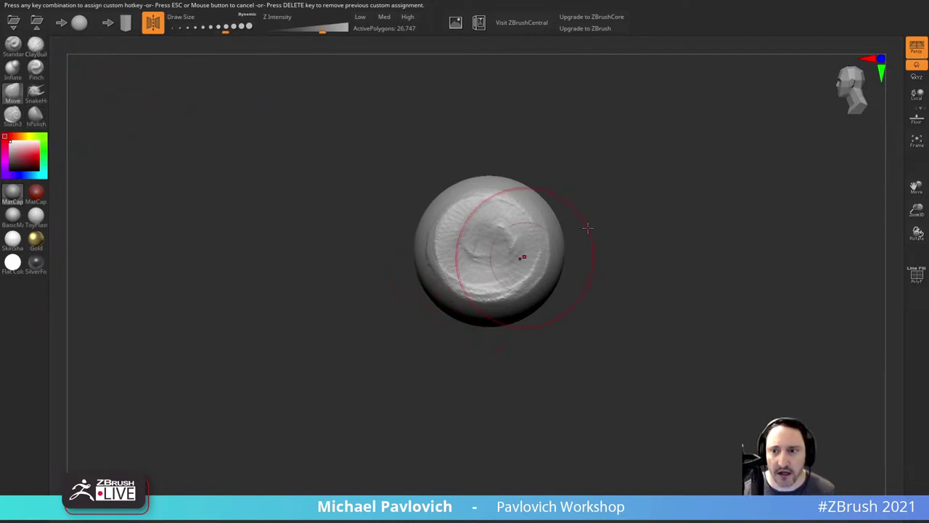
left_click(916, 50)
mouse_move(433, 312)
left_mouse_down()
mouse_move(429, 379)
mouse_move(427, 365)
left_mouse_up()
left_click_drag(478, 331, 480, 345)
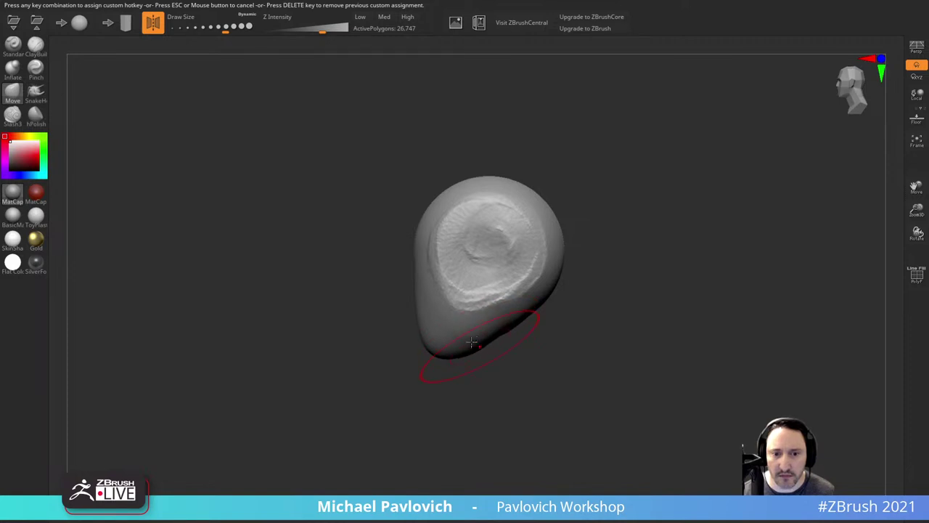
left_click_drag(422, 264, 415, 265)
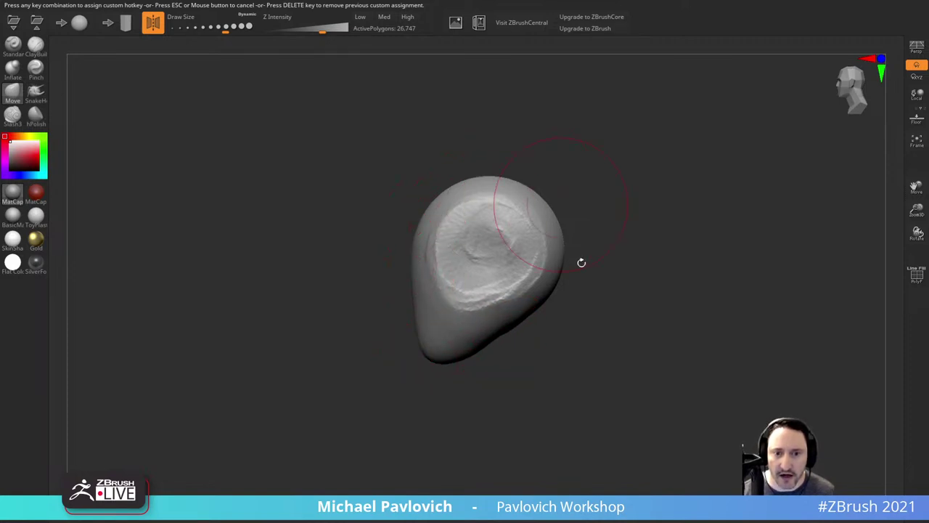
left_click_drag(513, 321, 516, 326)
left_click_drag(473, 348, 476, 346)
Step: Face the front of the head, switch to the Standard brush, and try several draw sizes, ending at 187
left_click_drag(622, 302, 665, 290)
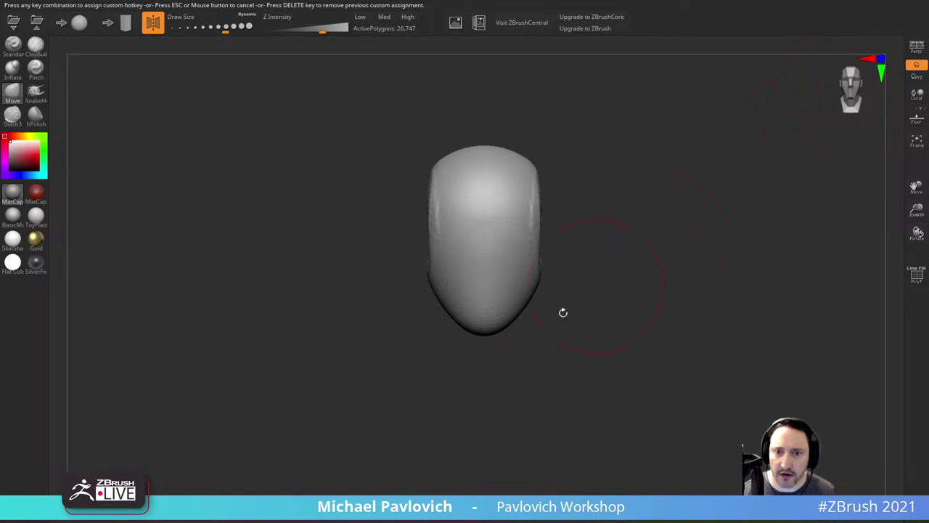
key("s")
left_click_drag(481, 230, 460, 231)
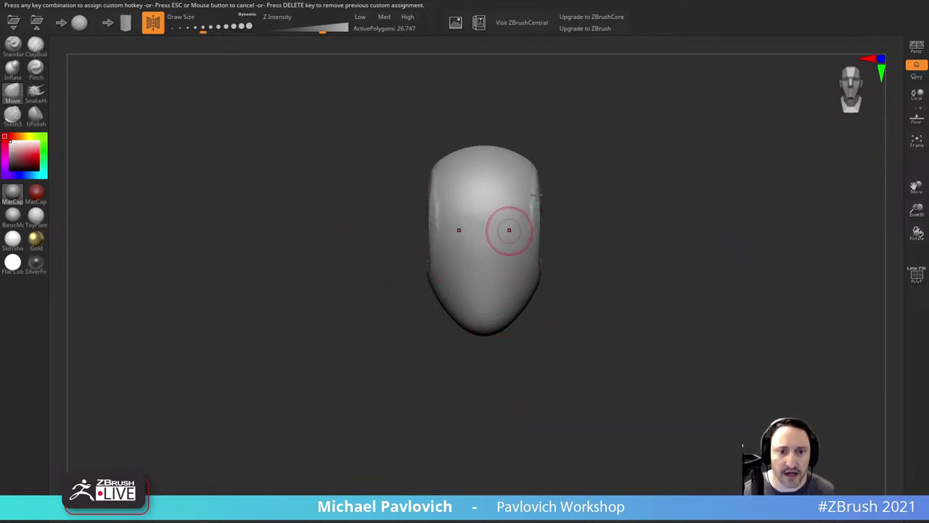
left_click(13, 49)
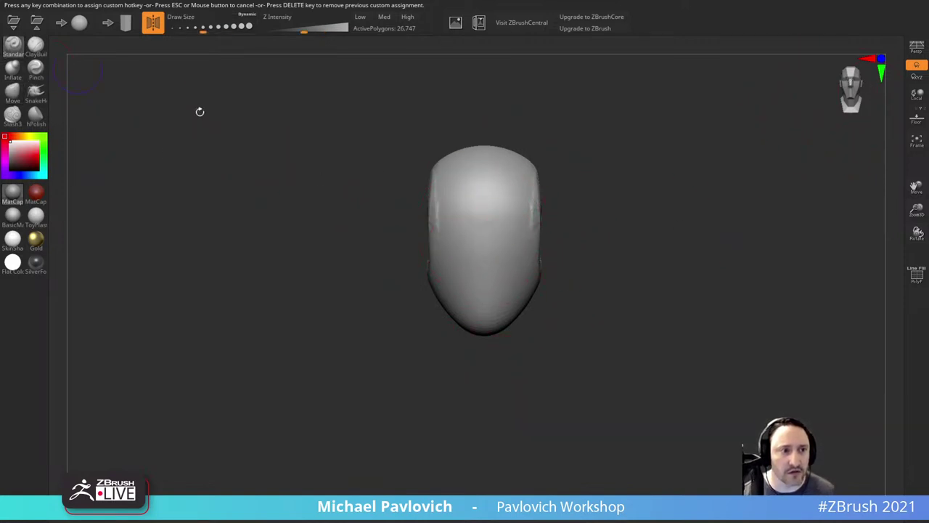
key("s")
mouse_move(464, 229)
left_mouse_down()
mouse_move(452, 231)
mouse_move(511, 223)
left_mouse_up()
key("s")
left_click_drag(209, 27, 230, 26)
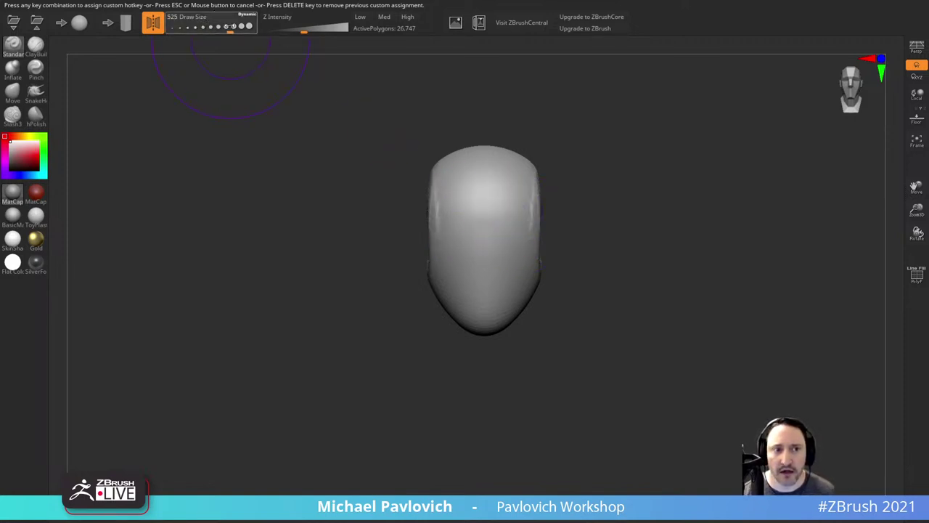
left_click(206, 27)
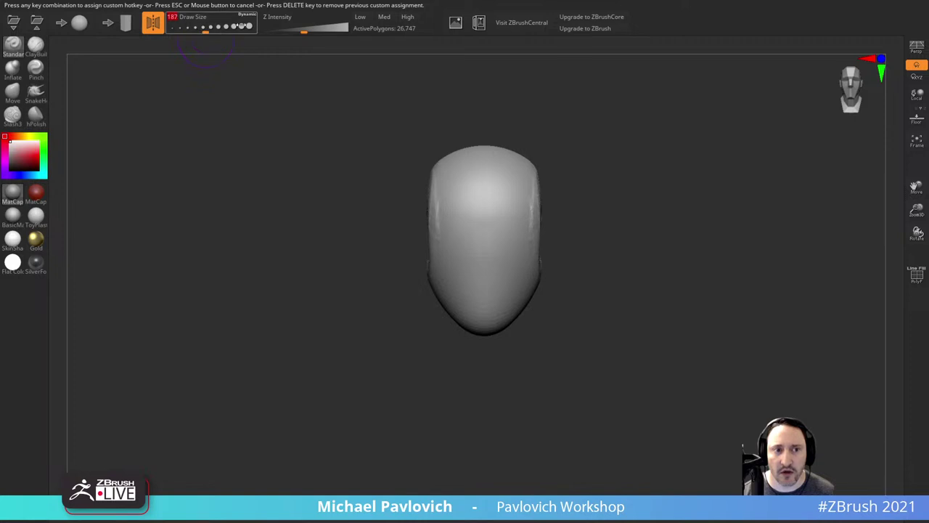
Step: Turn off Dynamic draw sizing, reduce the draw size, and zoom in and out to compare the brush with the head
double_click(251, 17)
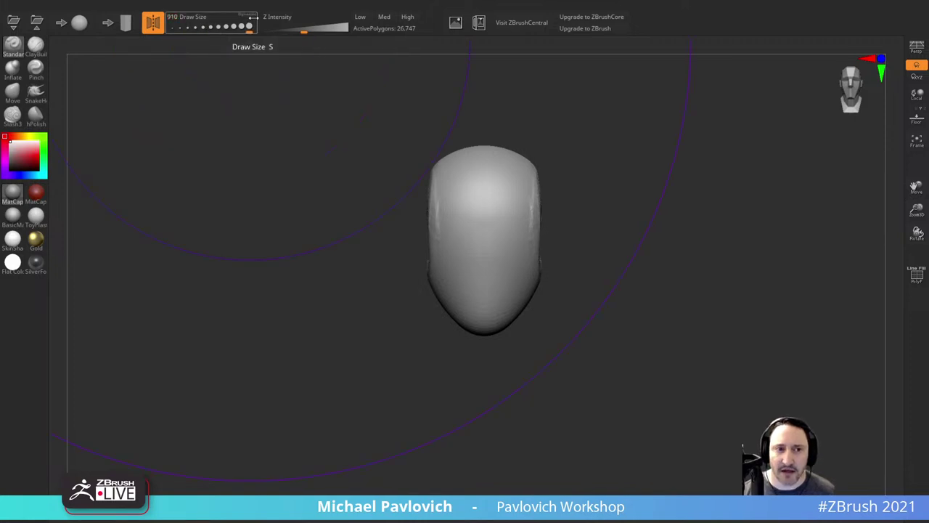
key("s")
left_click_drag(482, 226, 423, 229)
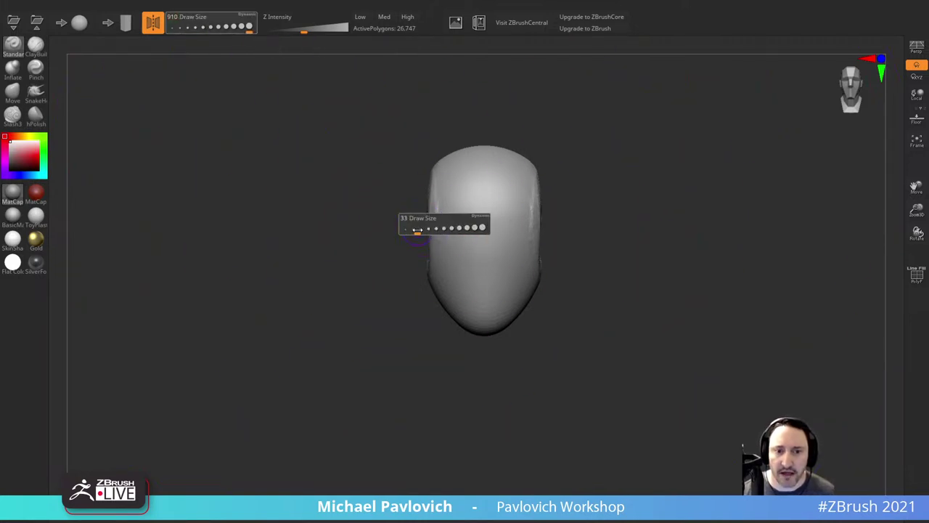
key("s")
left_click_drag(516, 213, 523, 213)
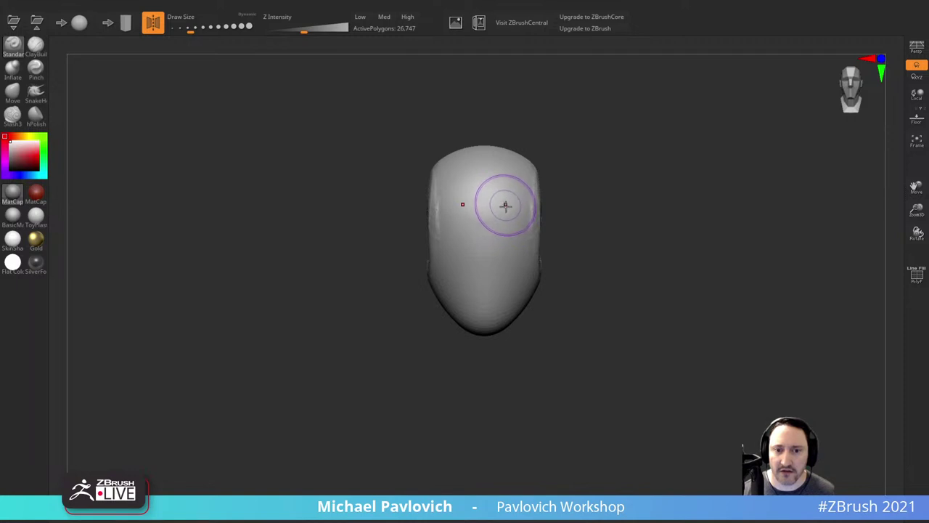
right_click_drag(580, 188, 583, 250, "ctrl")
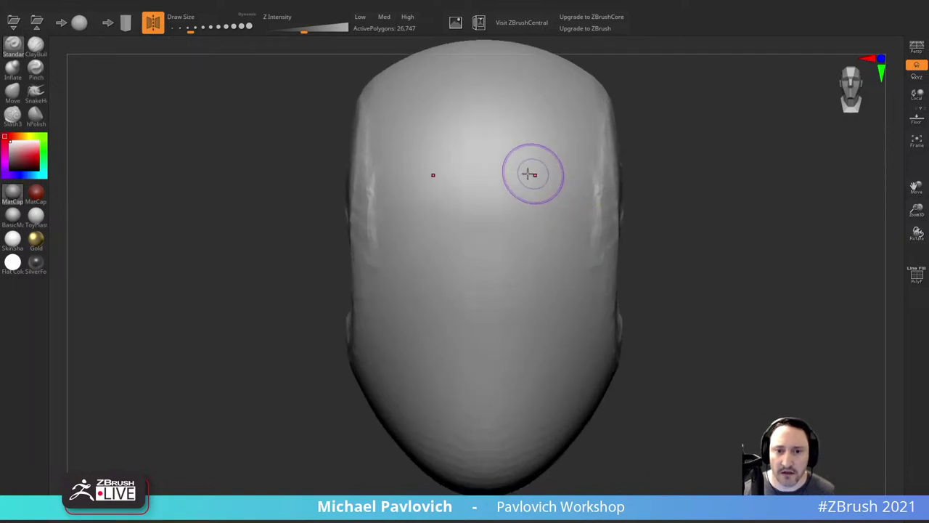
right_click_drag(689, 193, 583, 100, "ctrl")
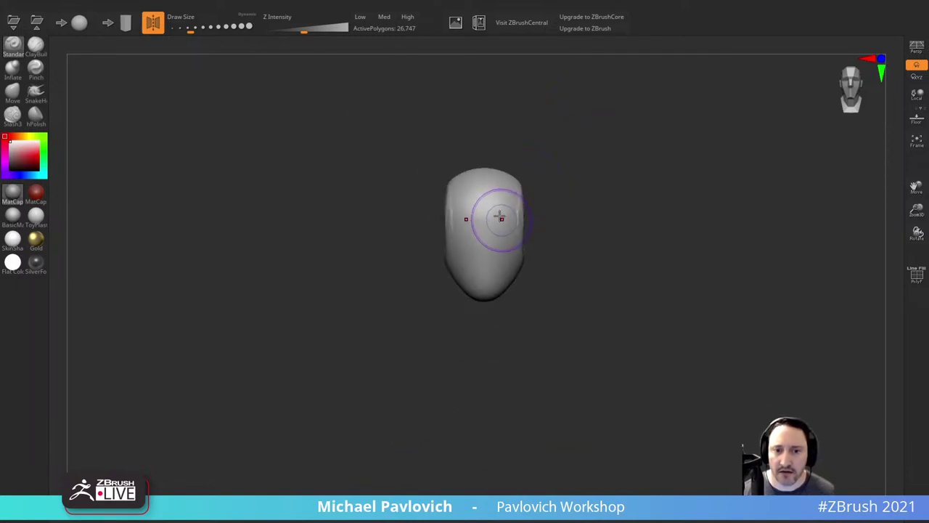
right_click_drag(543, 203, 585, 247, "ctrl")
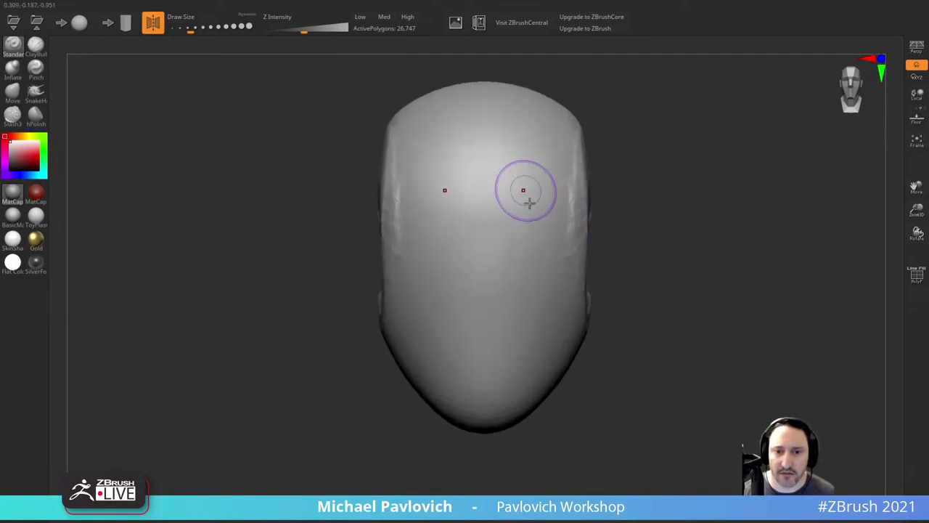
Step: Turn Dynamic draw sizing back on, set the draw size to 97, and check how the brush scales while zooming
right_click_drag(591, 191, 544, 213, "alt")
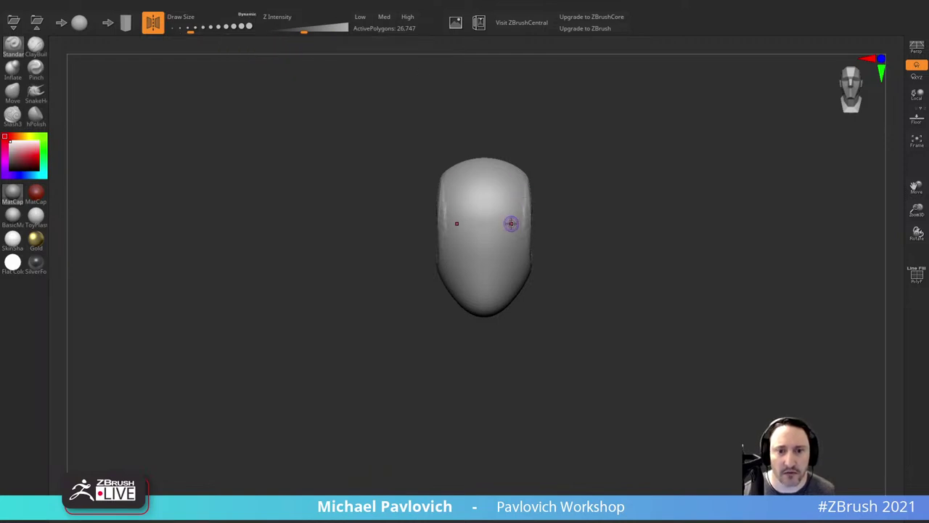
key("s")
right_click_drag(548, 194, 555, 257, "ctrl")
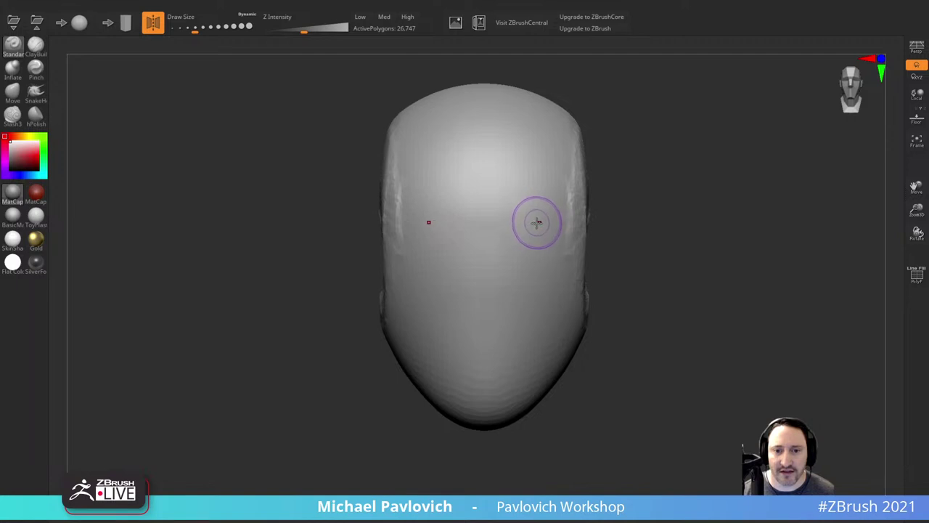
right_click_drag(537, 226, 484, 174, "ctrl")
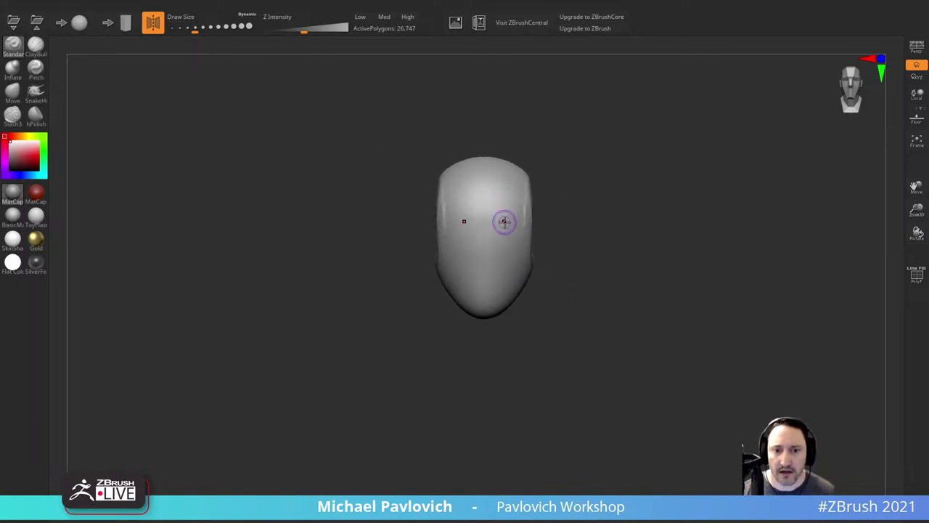
right_click_drag(504, 211, 495, 189, "ctrl")
mouse_move(499, 222)
right_mouse_down("ctrl")
mouse_move(516, 254)
mouse_move(459, 282)
right_mouse_up("ctrl")
Step: Set the Standard brush's draw size to 56 and draw a horizontal guide line across the front of the head at eye level
key("s")
left_click_drag(448, 279, 440, 280)
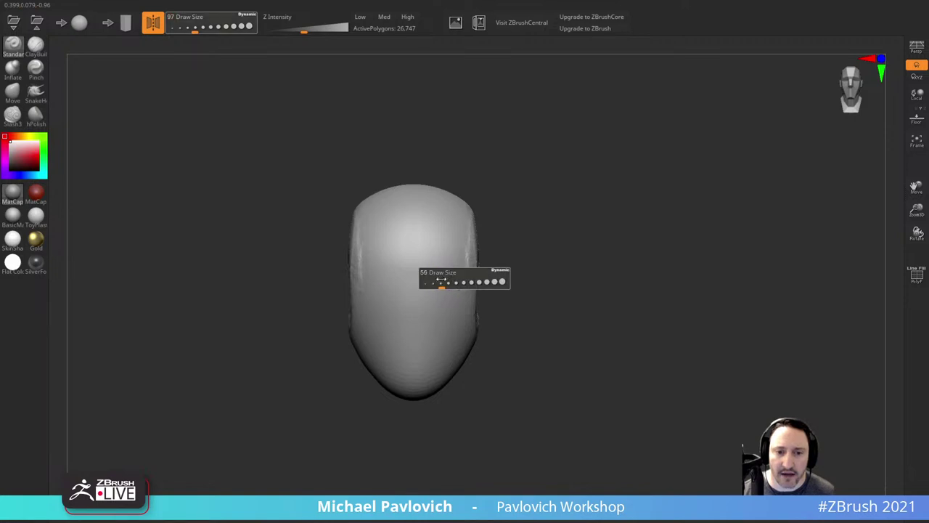
right_click_drag(538, 244, 546, 224, "alt")
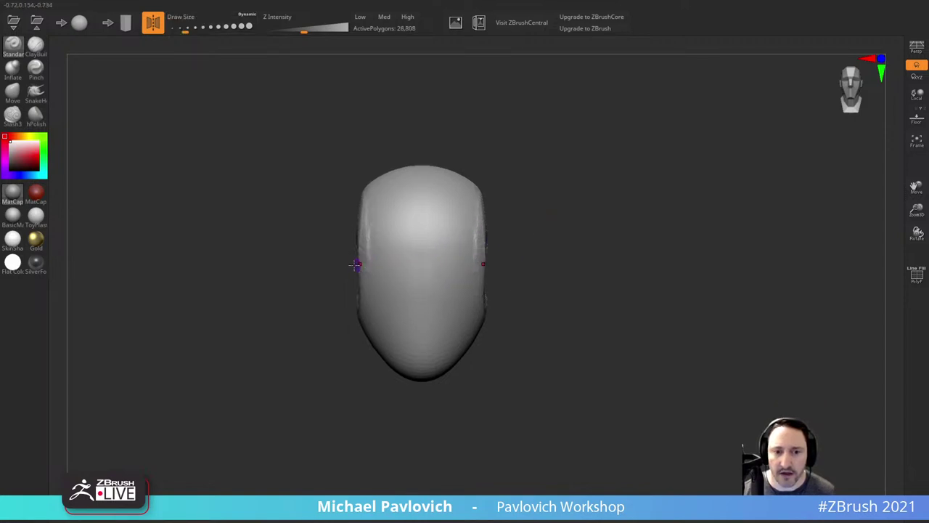
right_click_drag(356, 265, 453, 261, "alt")
left_click_drag(576, 263, 585, 262)
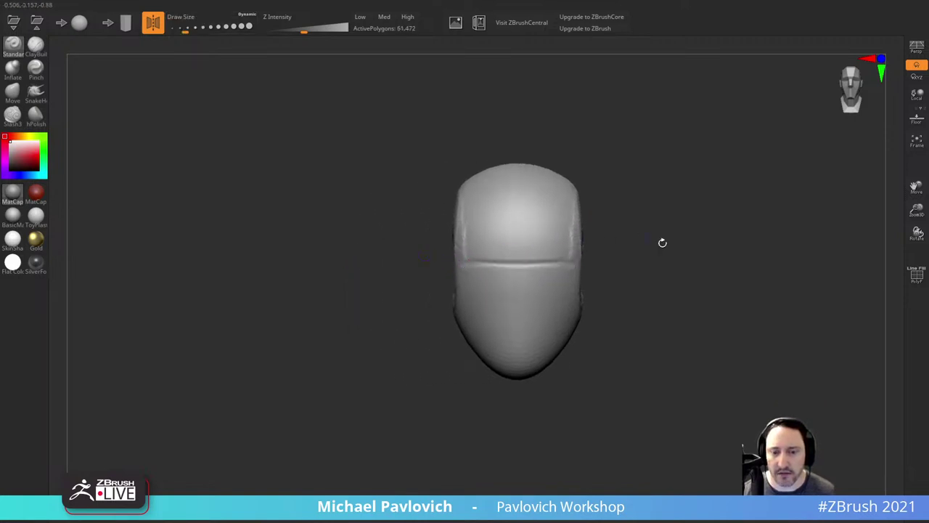
Step: Draw the arched brow above the eye line, plus the hairline, forehead centre line and a small nose mark, with the Standard brush
right_click_drag(662, 242, 572, 233, "alt")
left_click_drag(477, 250, 380, 244)
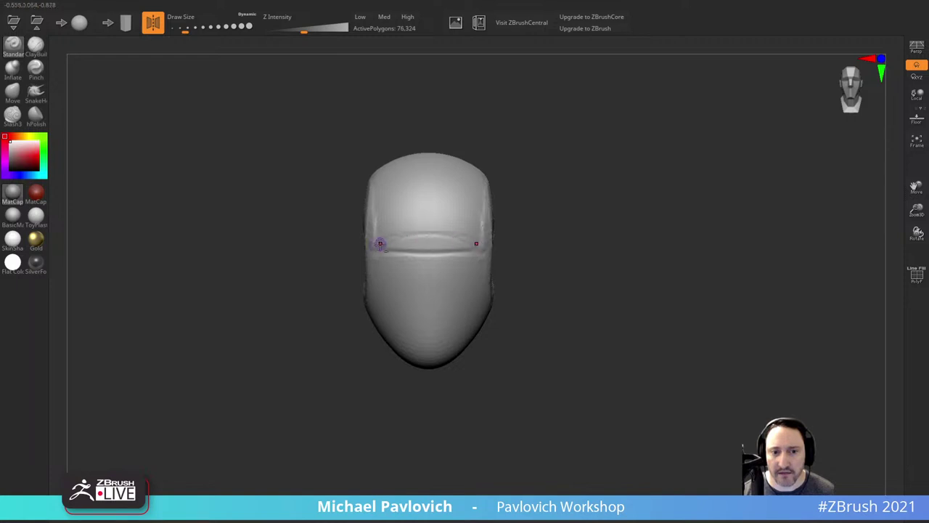
left_click_drag(440, 228, 477, 247)
right_click_drag(554, 244, 538, 218, "alt")
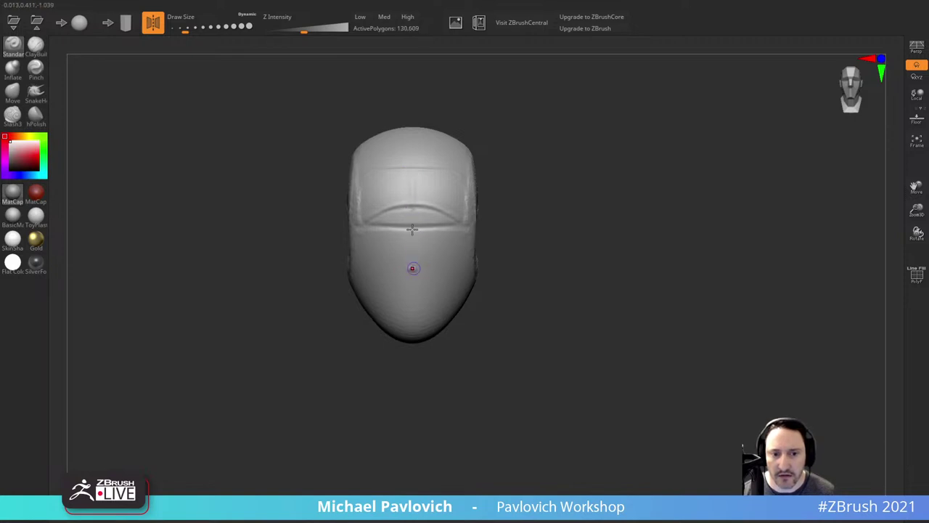
Step: Set the draw size to 163 and reshape the chin into a broader form with the Move brush
key("s")
left_click_drag(425, 338, 436, 340)
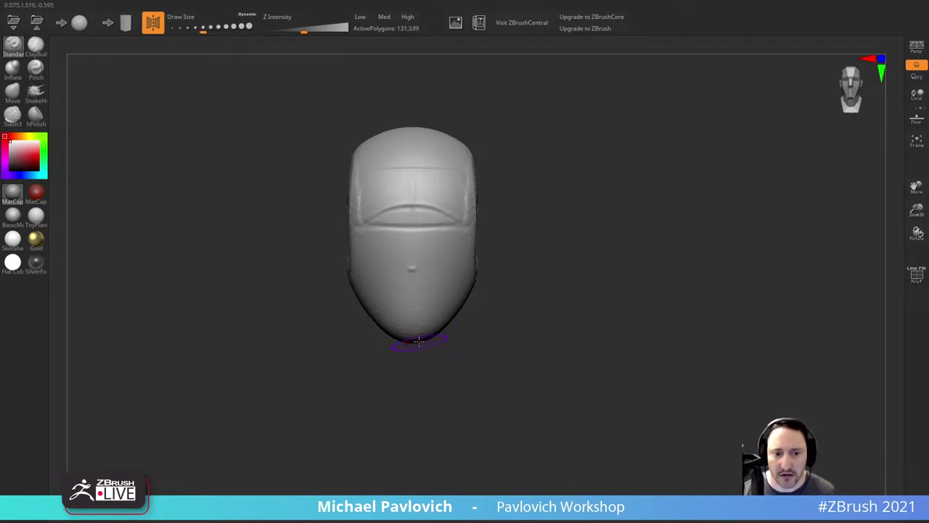
left_click(21, 101)
key("s")
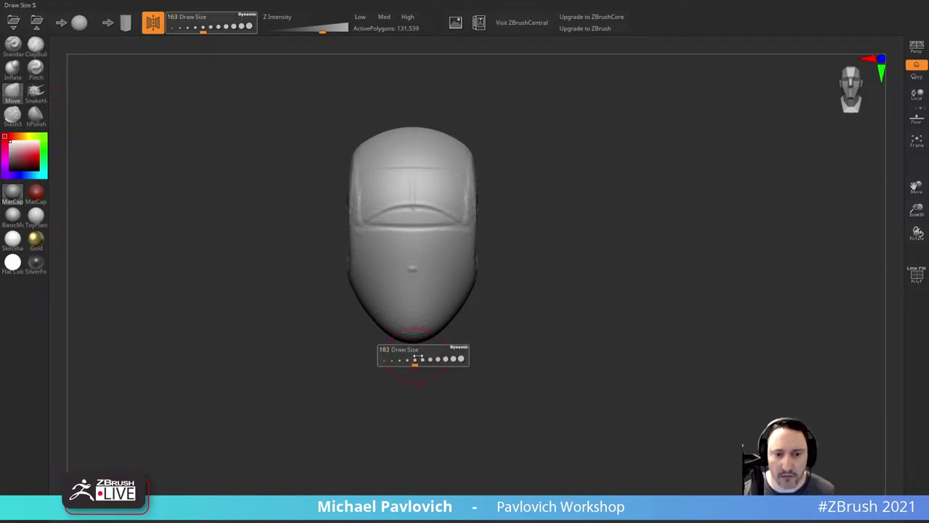
mouse_move(416, 357)
left_mouse_down()
mouse_move(410, 337)
mouse_move(429, 327)
left_mouse_up()
mouse_move(564, 259)
left_mouse_down()
mouse_move(508, 269)
mouse_move(572, 268)
mouse_move(552, 272)
mouse_move(520, 300)
mouse_move(549, 270)
mouse_move(604, 270)
mouse_move(595, 263)
left_mouse_up()
Step: Build up the nose from the brow line down the centre of the face with a slightly smaller ClayBuildup brush
key("bracketleft")
left_click(41, 56)
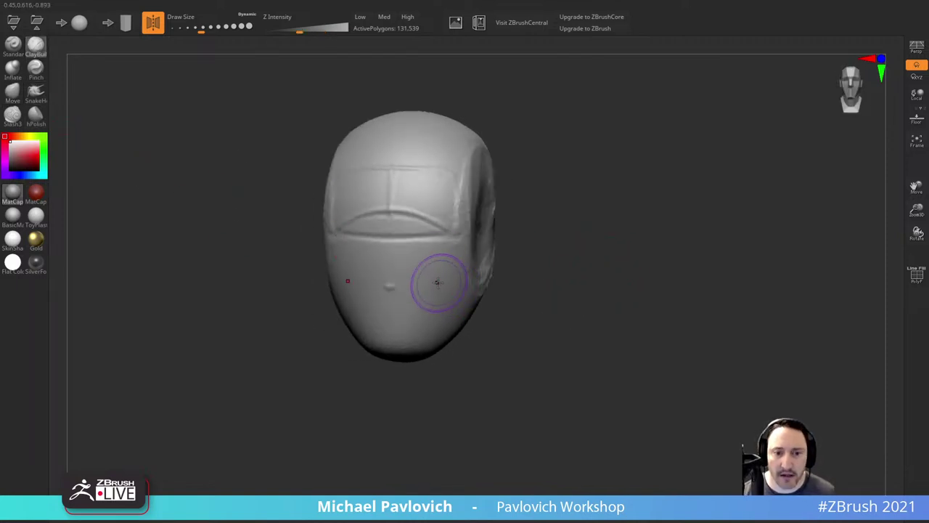
mouse_move(390, 256)
left_mouse_down()
mouse_move(390, 286)
mouse_move(389, 244)
left_mouse_up()
left_click_drag(519, 239, 443, 260)
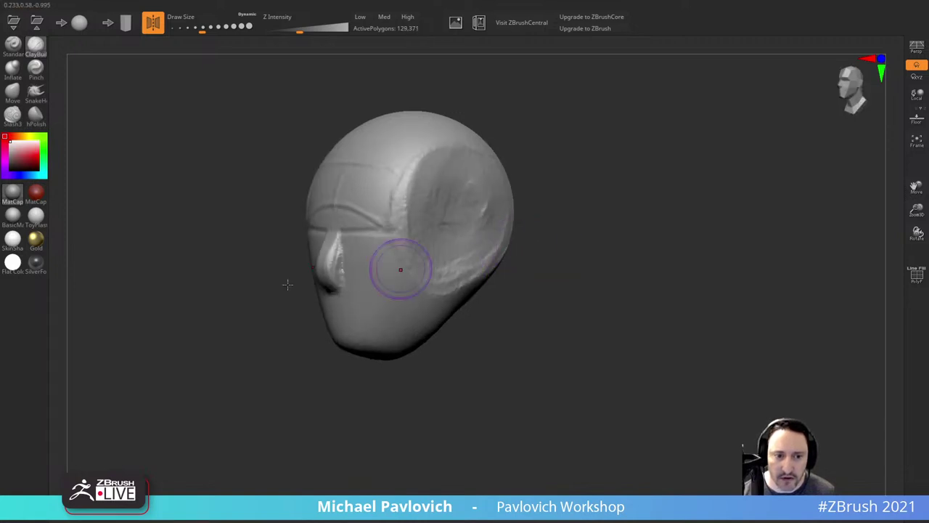
Step: Refine the nose tip, the bridge and the underside of the nose in profile with the Move brush
left_click(12, 92)
left_click_drag(242, 283, 207, 285)
left_click_drag(298, 282, 285, 278)
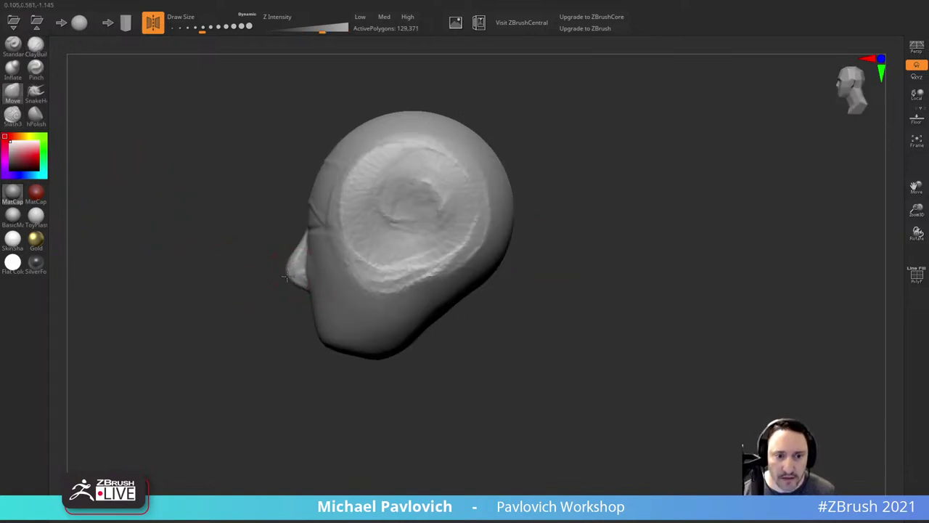
mouse_move(303, 243)
left_mouse_down()
mouse_move(295, 238)
mouse_move(323, 230)
left_mouse_up()
left_click_drag(253, 262, 292, 285)
left_click_drag(572, 178, 594, 186)
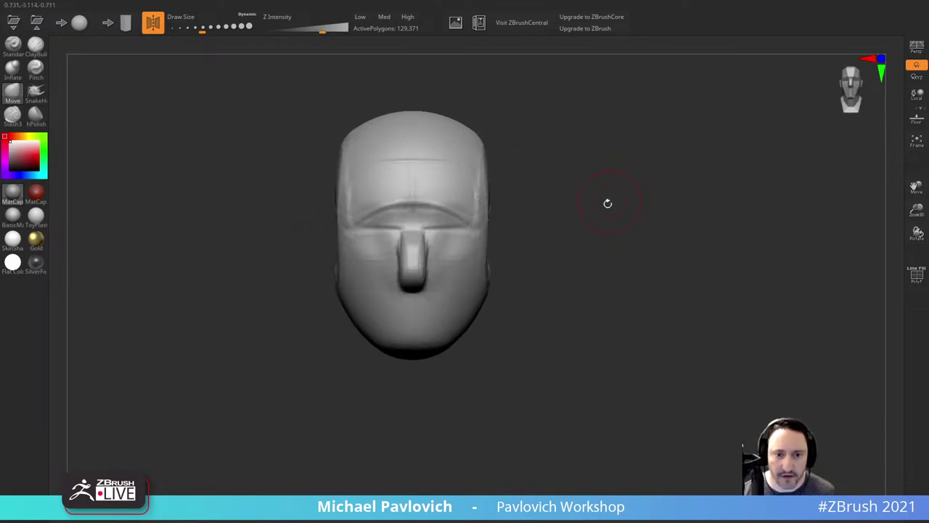
Step: Orbit, pan and zoom around the head to demonstrate navigating from the empty canvas and over the mesh
left_click_drag(650, 203, 779, 164, "alt")
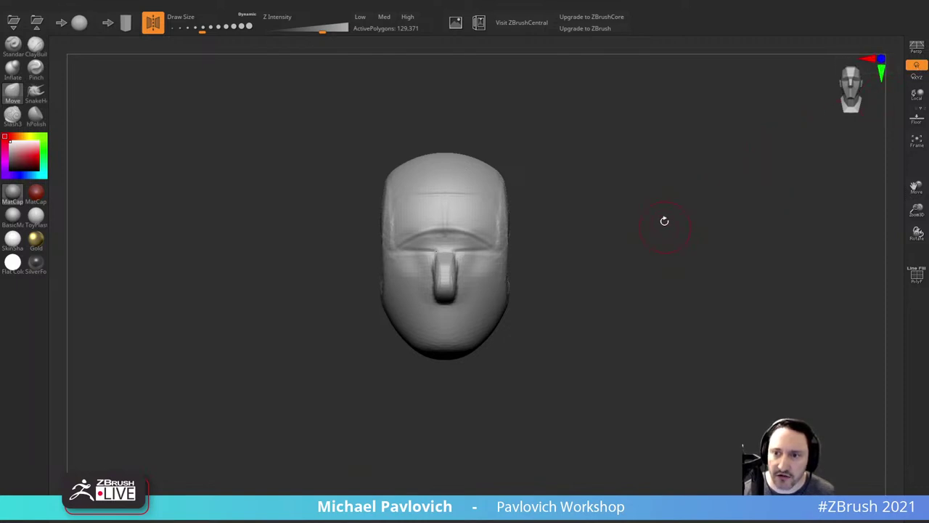
left_click_drag(670, 228, 707, 234)
left_click_drag(707, 287, 693, 264, "alt")
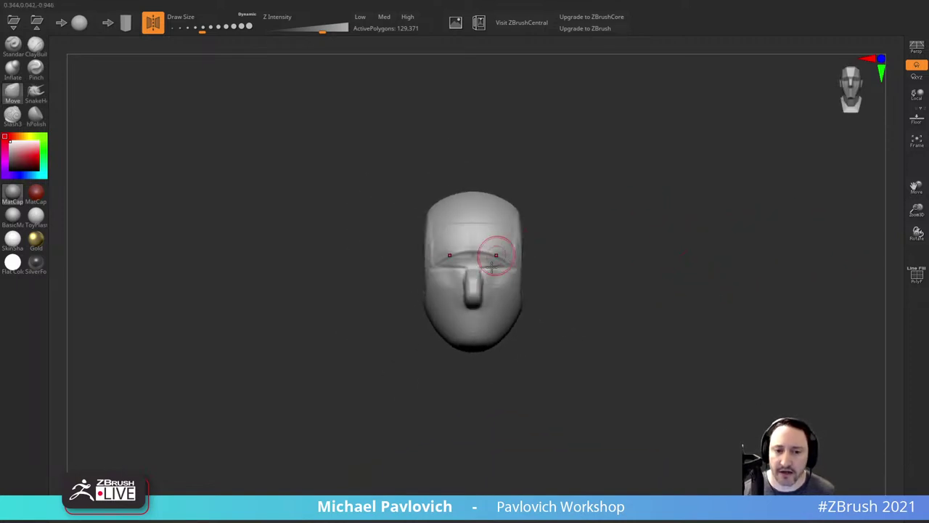
mouse_move(460, 269)
right_mouse_down()
mouse_move(493, 272)
mouse_move(445, 270)
mouse_move(463, 266)
right_mouse_up()
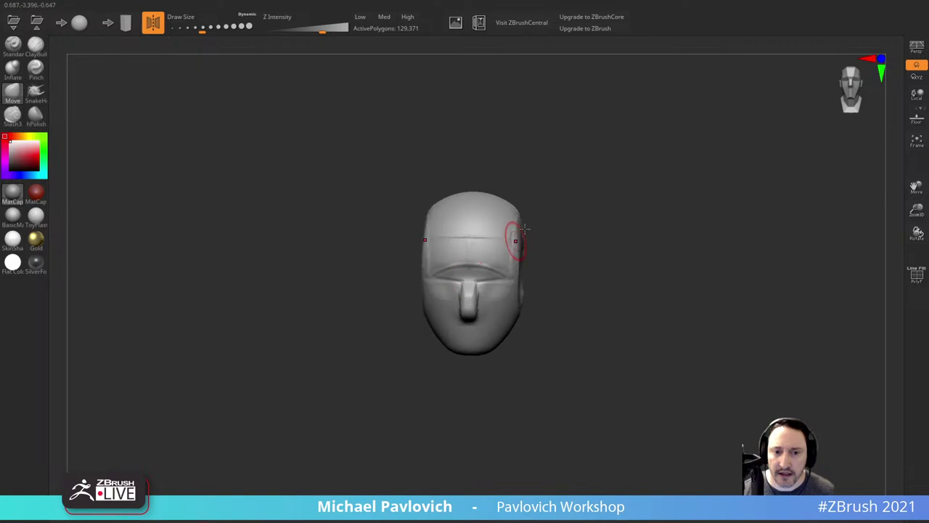
right_click_drag(516, 240, 472, 266)
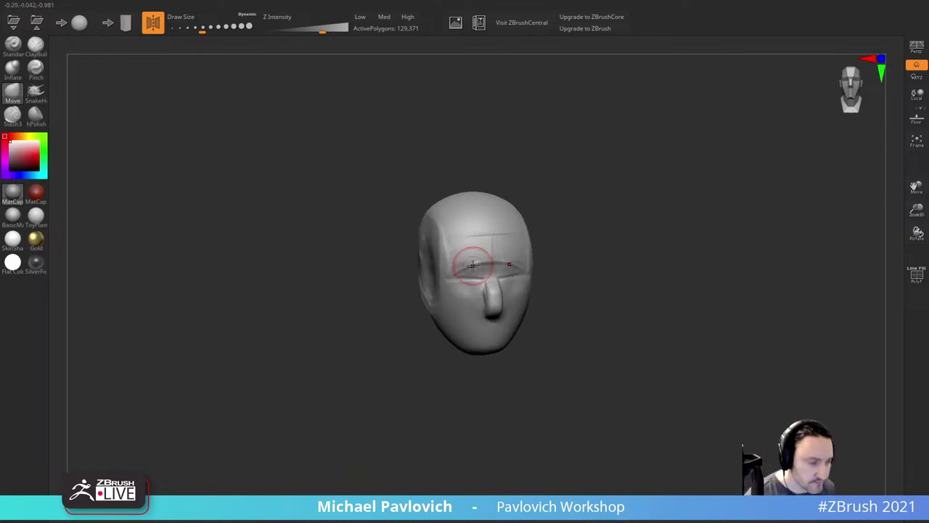
Step: Switch to Wacom Tablet Properties, review the Grip Pen's mapping and button assignments, and close the window
key("alt+Tab")
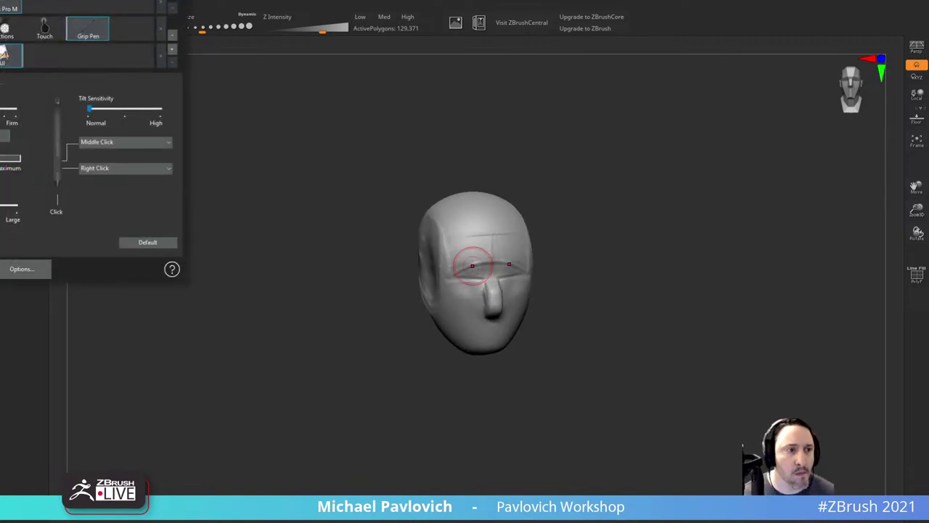
left_click_drag(26, 0, 251, 167)
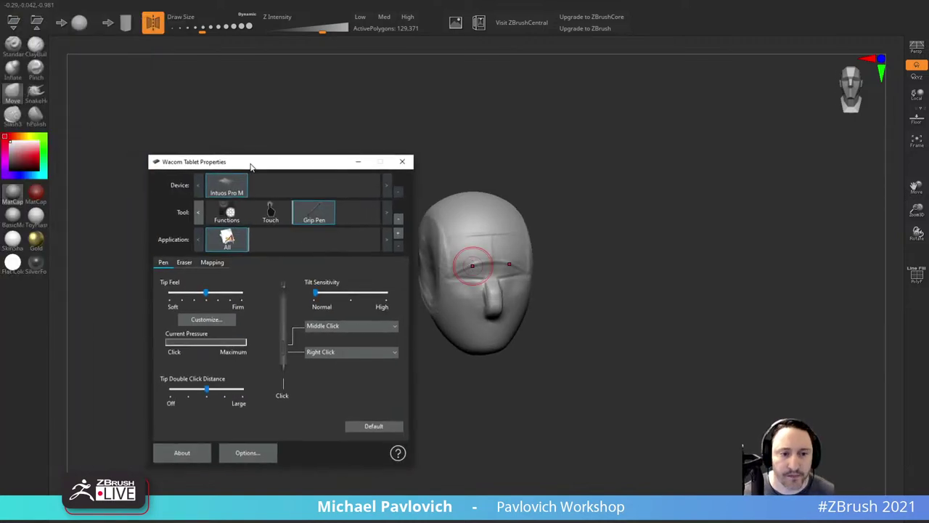
left_click(211, 265)
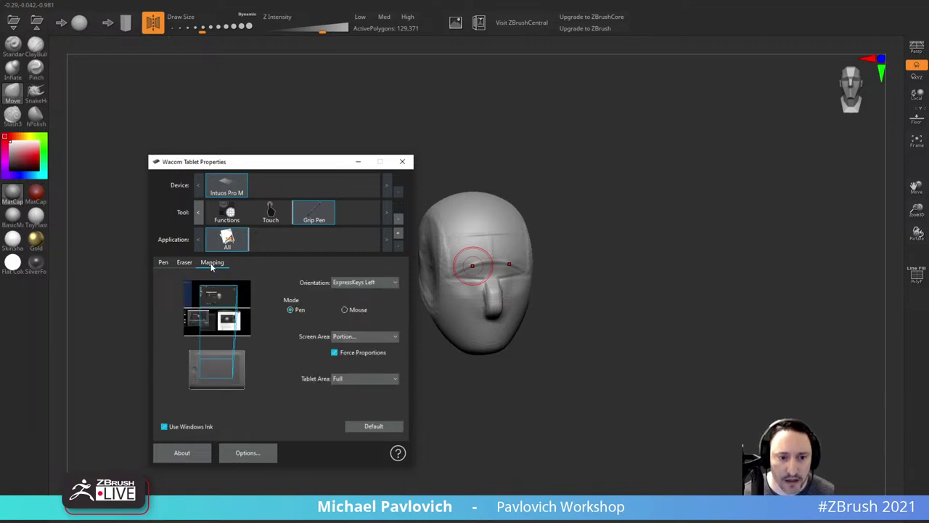
left_click(164, 263)
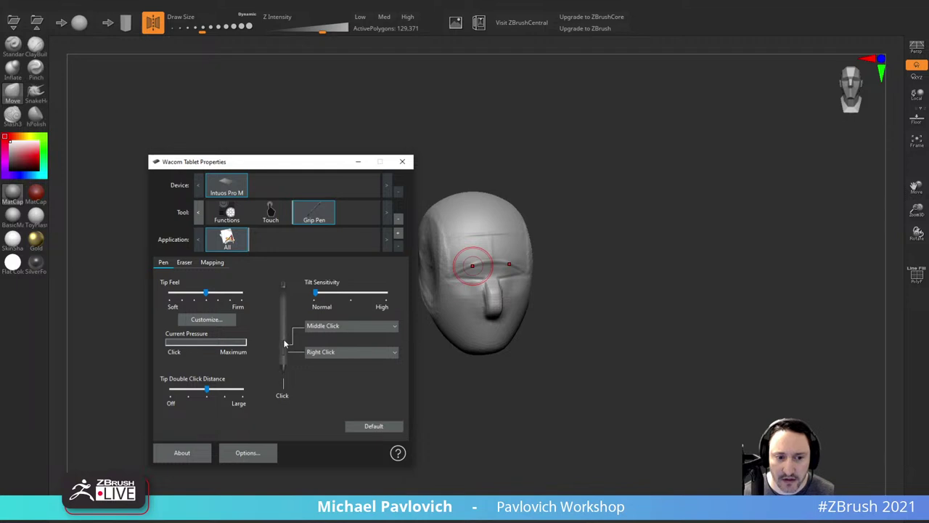
left_click(401, 161)
Step: Carve both eye sockets beneath the brow beside the nose with the ClayBuildup brush
left_click_drag(622, 246, 598, 208)
right_click_drag(501, 263, 570, 232)
left_click_drag(630, 188, 586, 194)
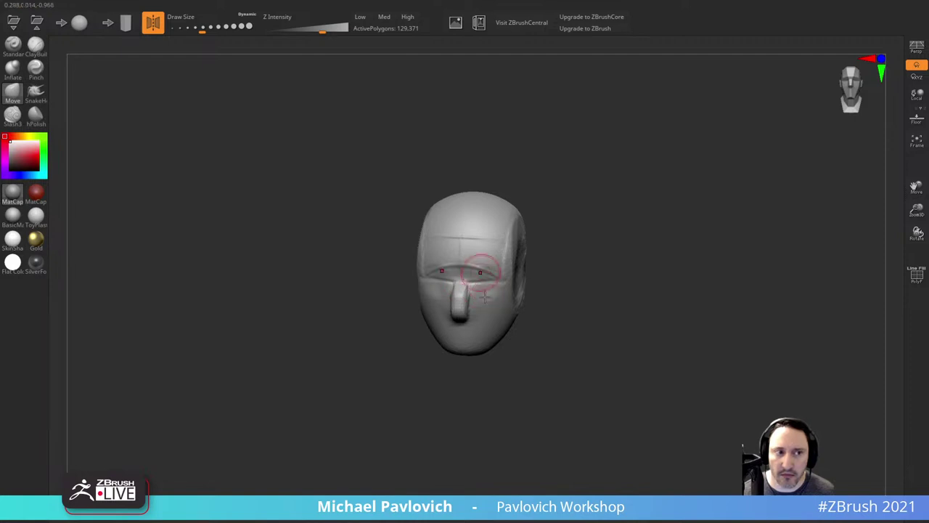
left_click(35, 45)
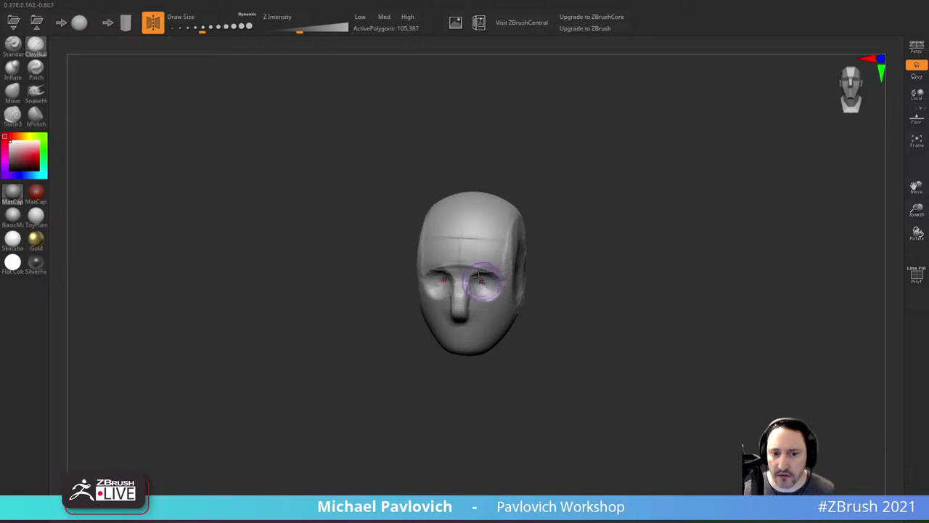
Step: Reduce the ClayBuildup brush size and add small clay strokes inside the outer part of both eye sockets
mouse_move(489, 279)
right_mouse_down()
mouse_move(473, 274)
mouse_move(480, 270)
mouse_move(435, 296)
mouse_move(452, 289)
mouse_move(484, 308)
mouse_move(474, 288)
mouse_move(488, 314)
mouse_move(477, 288)
mouse_move(484, 320)
mouse_move(479, 298)
right_mouse_up()
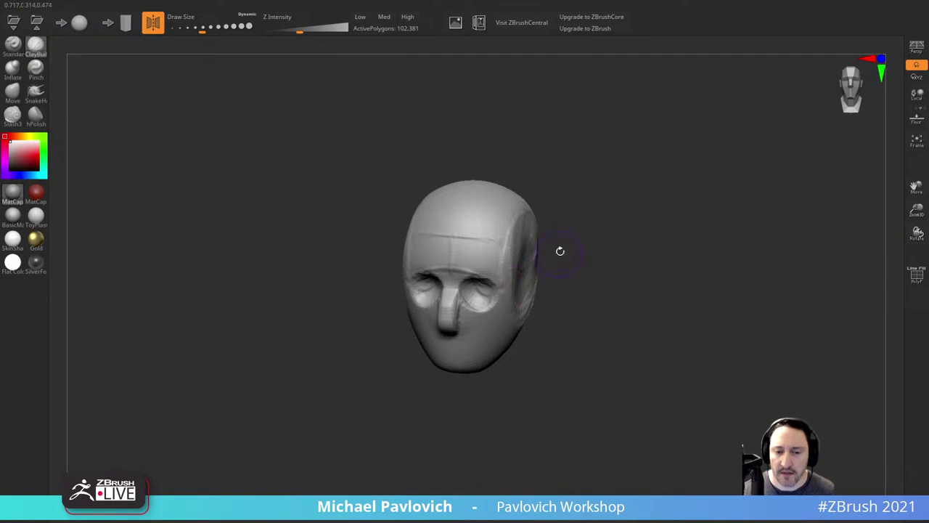
mouse_move(569, 247)
right_mouse_down("ctrl")
mouse_move(588, 291)
mouse_move(569, 259)
mouse_move(720, 106)
mouse_move(423, 223)
mouse_move(387, 253)
mouse_move(468, 297)
mouse_move(491, 349)
mouse_move(451, 314)
right_mouse_up("ctrl")
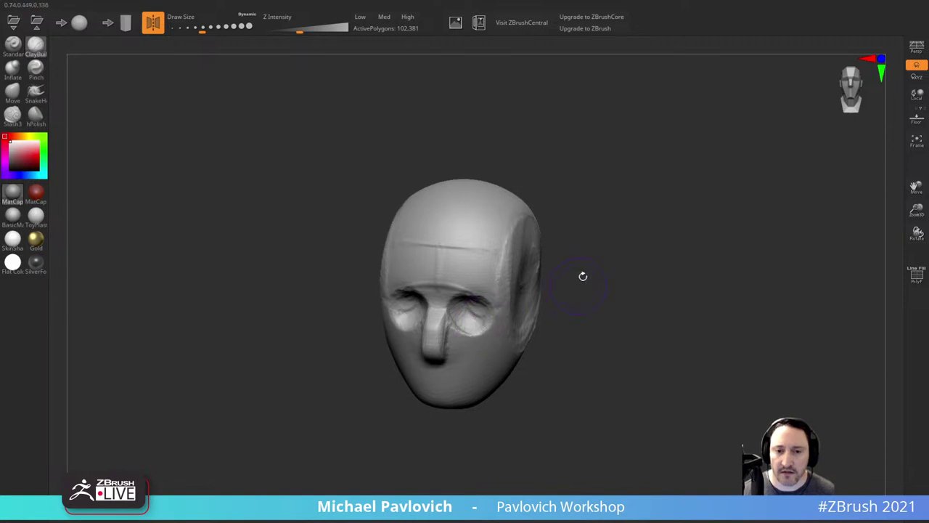
right_click_drag(621, 199, 536, 256)
mouse_move(460, 317)
right_mouse_down()
mouse_move(524, 318)
mouse_move(436, 321)
right_mouse_up()
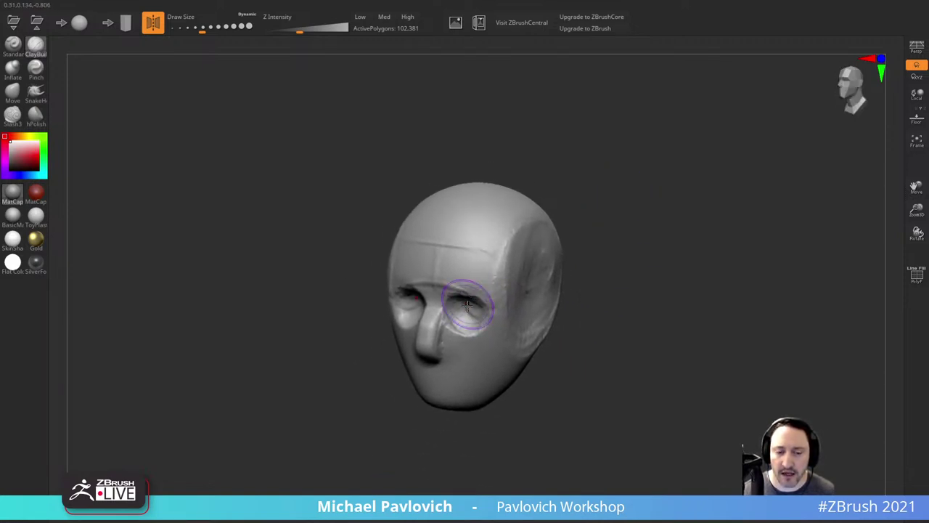
mouse_move(472, 301)
right_mouse_down("ctrl")
mouse_move(470, 395)
mouse_move(468, 285)
right_mouse_up("ctrl")
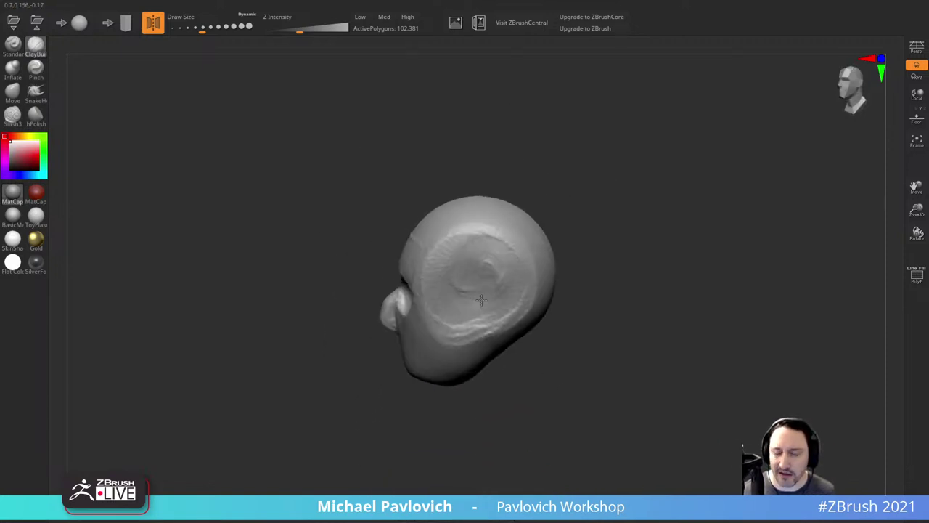
right_click_drag(479, 284, 485, 313, "ctrl")
right_click_drag(485, 314, 547, 363)
right_click_drag(526, 273, 580, 240, "ctrl")
key("s")
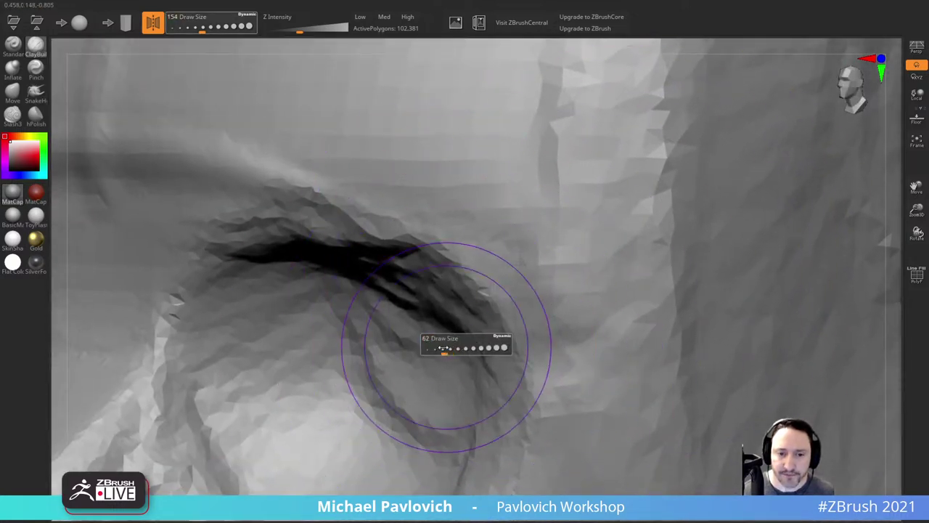
key("s")
left_click_drag(510, 357, 516, 357)
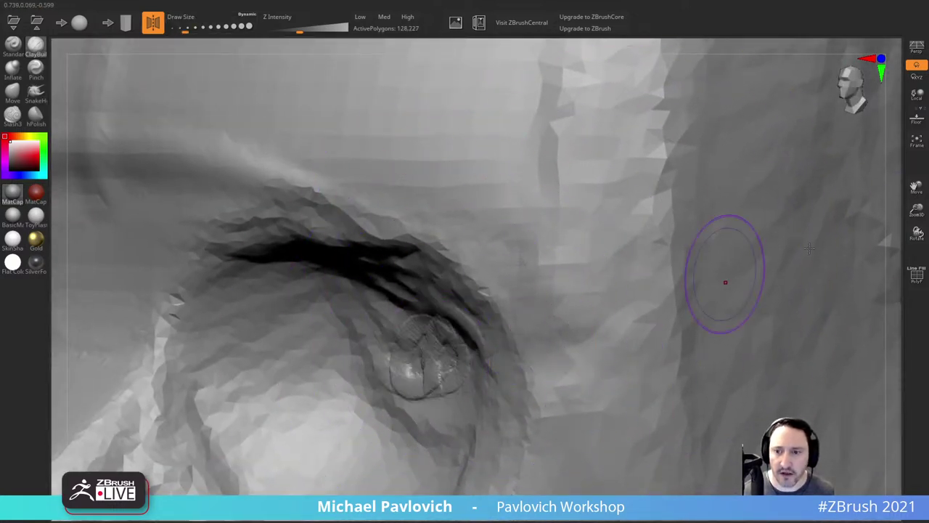
Step: Orbit and zoom around the head to examine the eye sockets, the side planes and the crown
right_click_drag(893, 205, 864, 133, "ctrl")
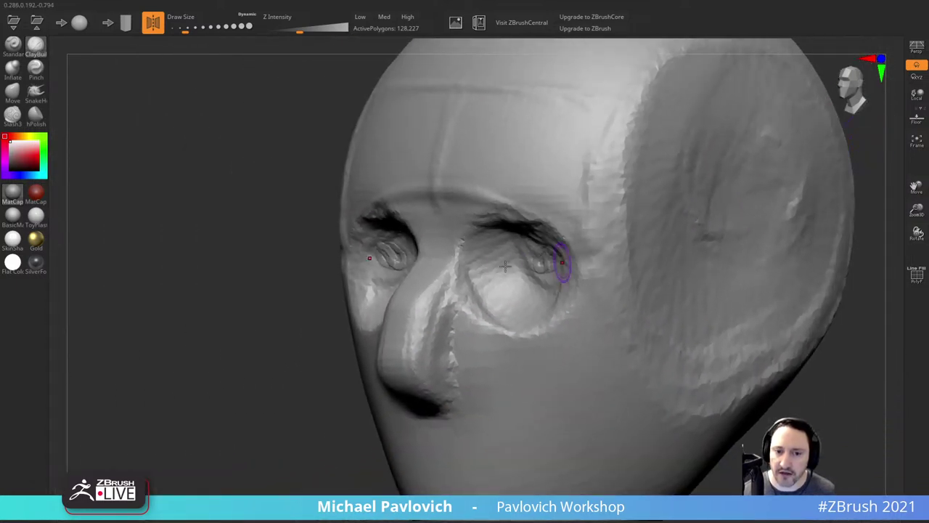
right_click_drag(502, 257, 479, 303)
right_click_drag(480, 304, 460, 291, "ctrl")
right_click_drag(571, 253, 516, 255, "alt")
right_click_drag(668, 280, 786, 168)
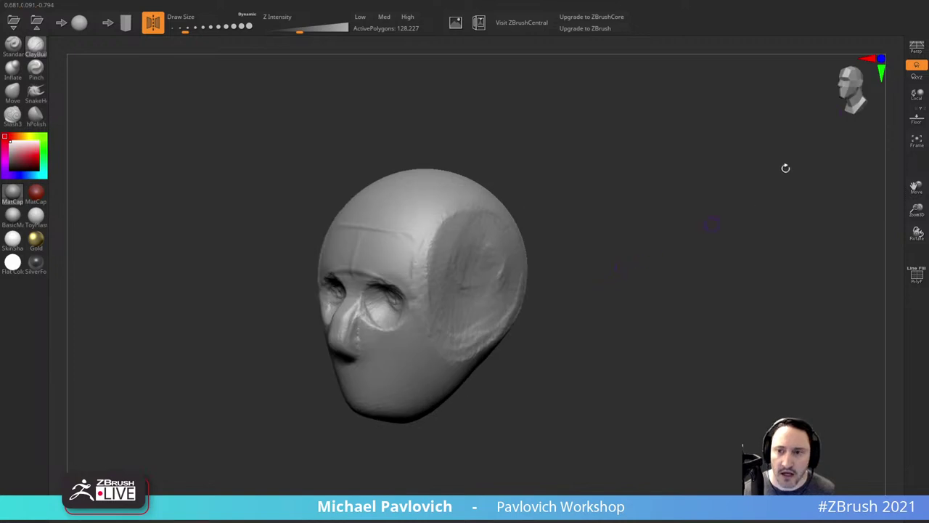
right_click_drag(650, 201, 665, 273)
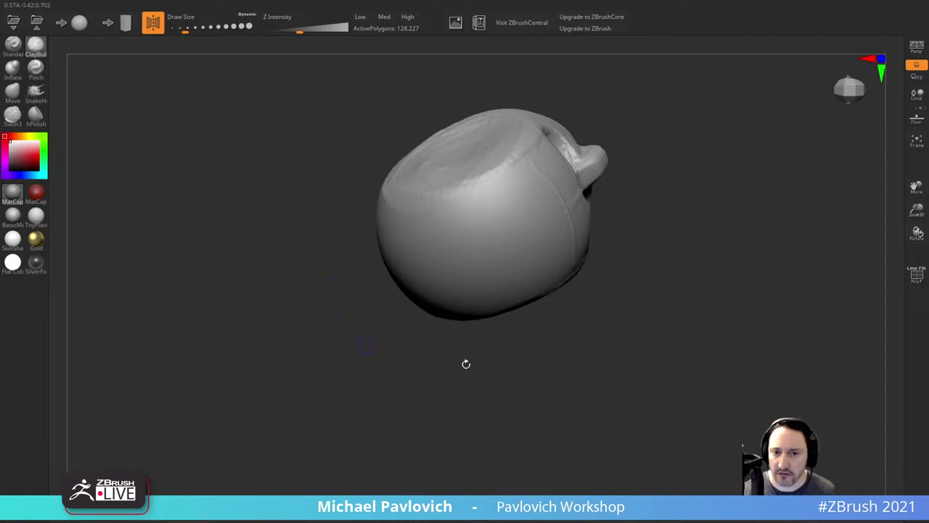
right_click_drag(687, 330, 842, 171)
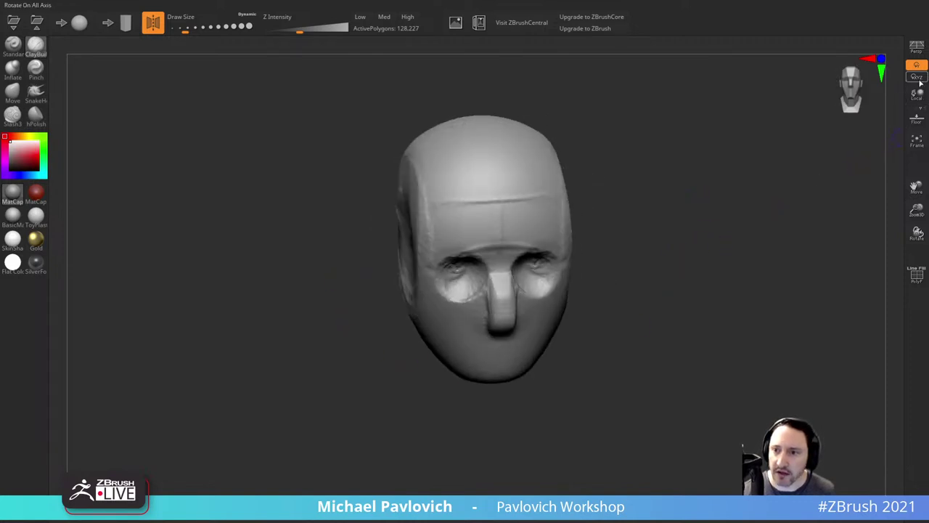
Step: Show the floor grid and orbit the head above it through three-quarter, side and top views
left_click(918, 118)
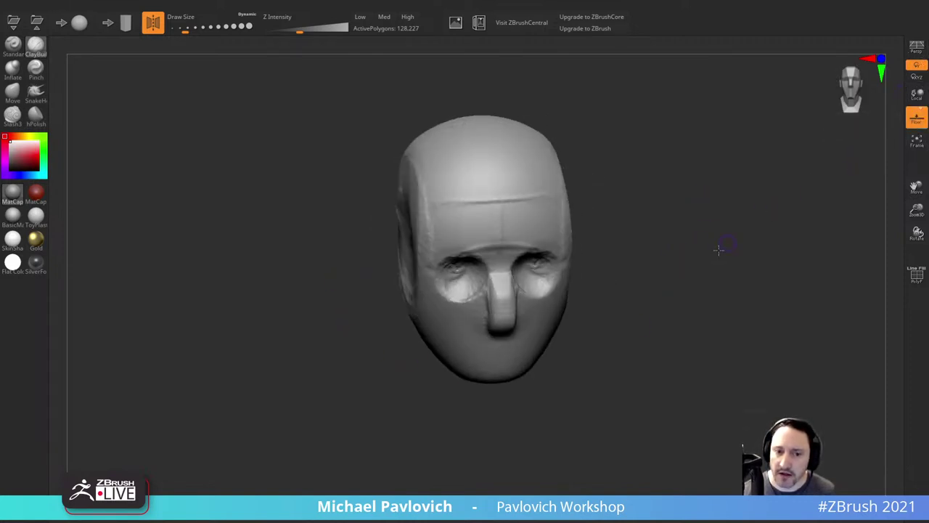
right_click_drag(719, 250, 697, 202)
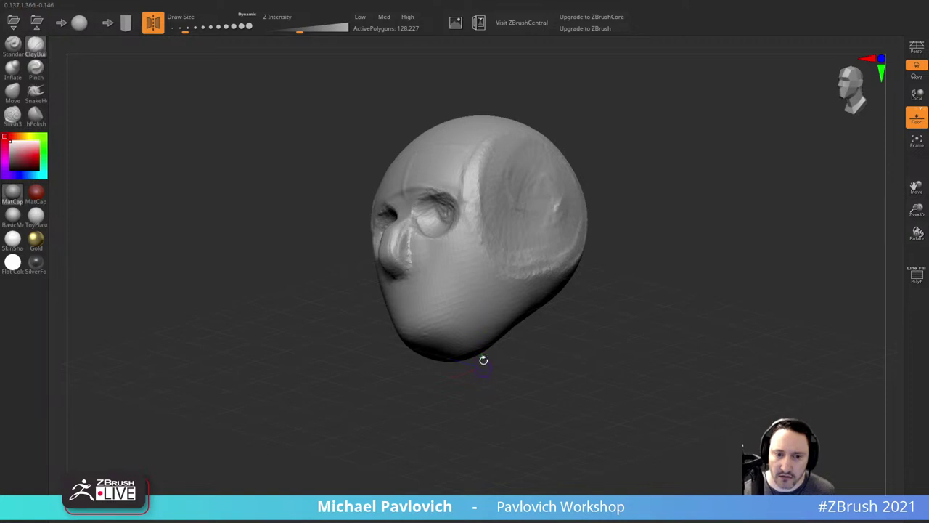
right_click_drag(487, 425, 470, 371)
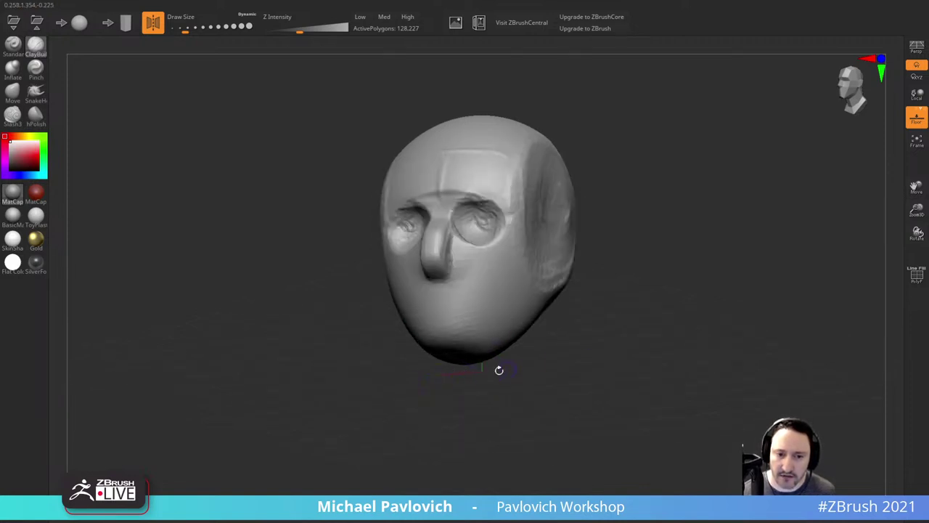
mouse_move(564, 340)
left_mouse_down()
mouse_move(574, 338)
mouse_move(481, 365)
mouse_move(465, 358)
mouse_move(576, 342)
mouse_move(448, 393)
left_mouse_up()
right_click_drag(388, 392, 527, 346)
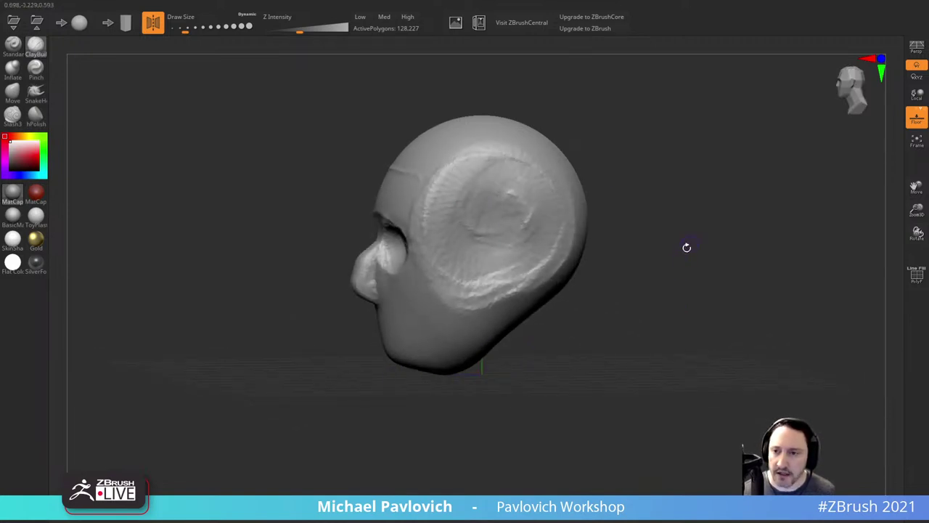
right_click_drag(686, 248, 575, 334)
left_click_drag(575, 335, 501, 243)
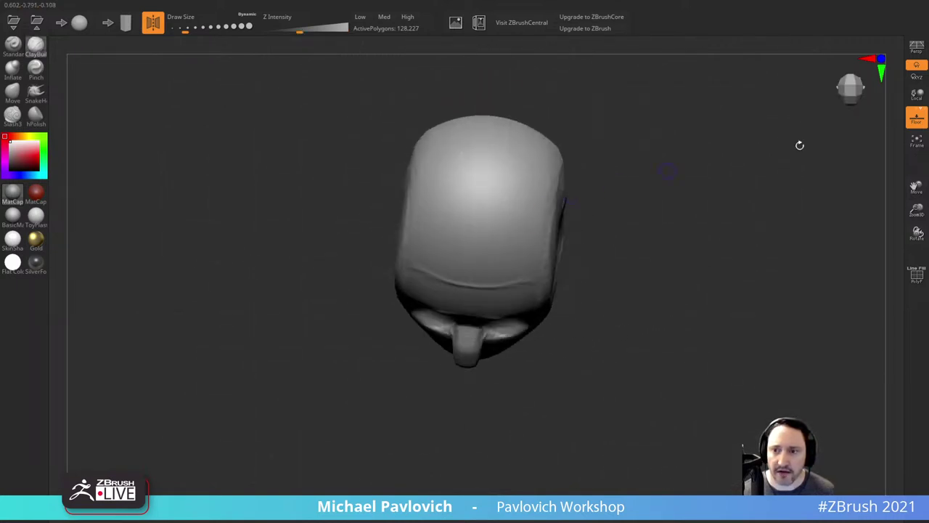
Step: Allow rotation on all axes, snap the head to a straight front view and hide the floor grid
right_click_drag(719, 311, 860, 261)
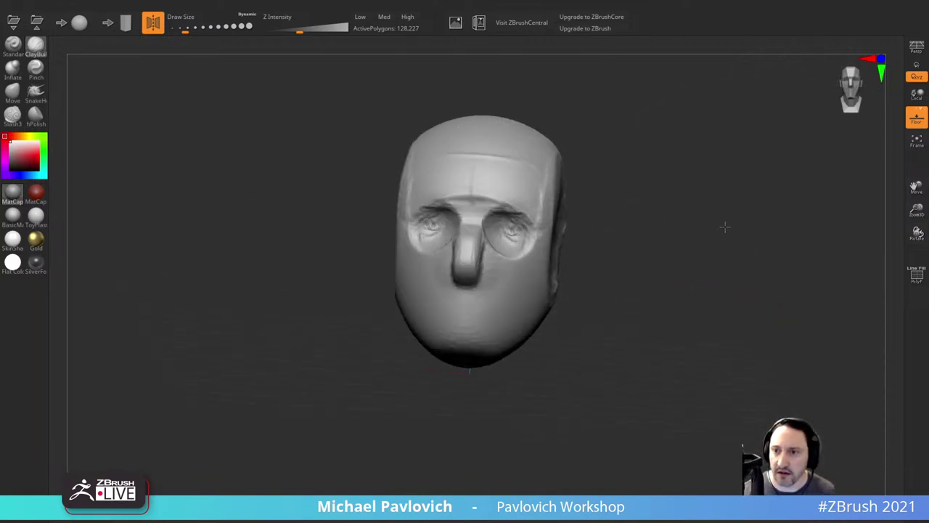
right_click_drag(725, 228, 804, 144, "shift")
left_click(909, 125)
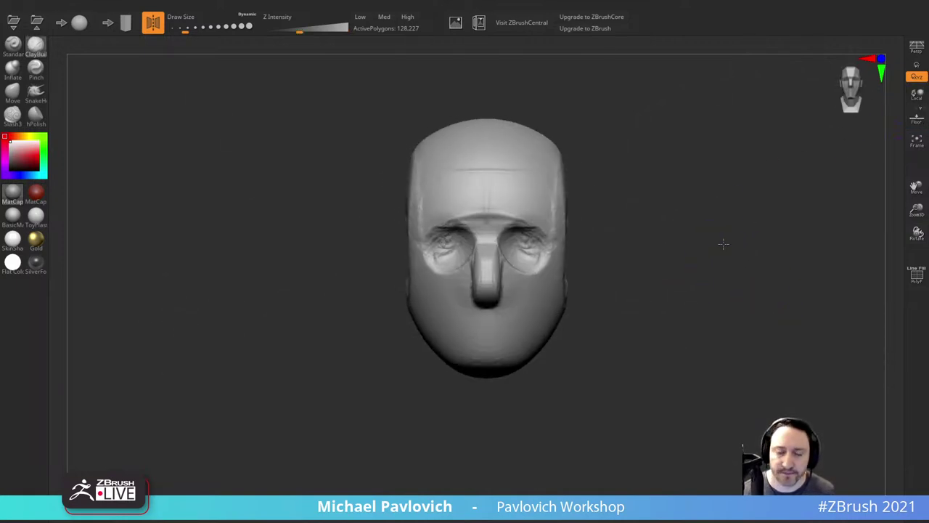
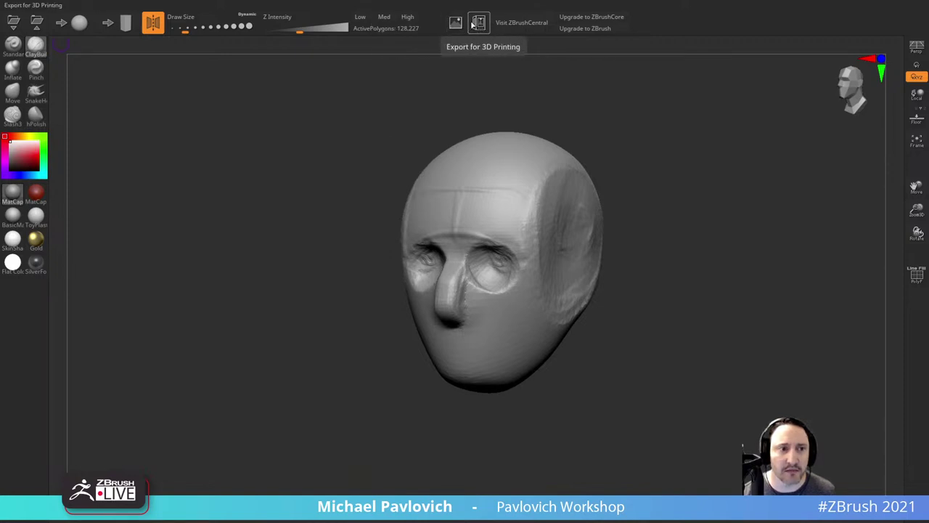
Step: Enlarge the ClayBuildup brush and set its Z Intensity to 33
key("s")
left_click_drag(511, 229, 515, 227)
key("u")
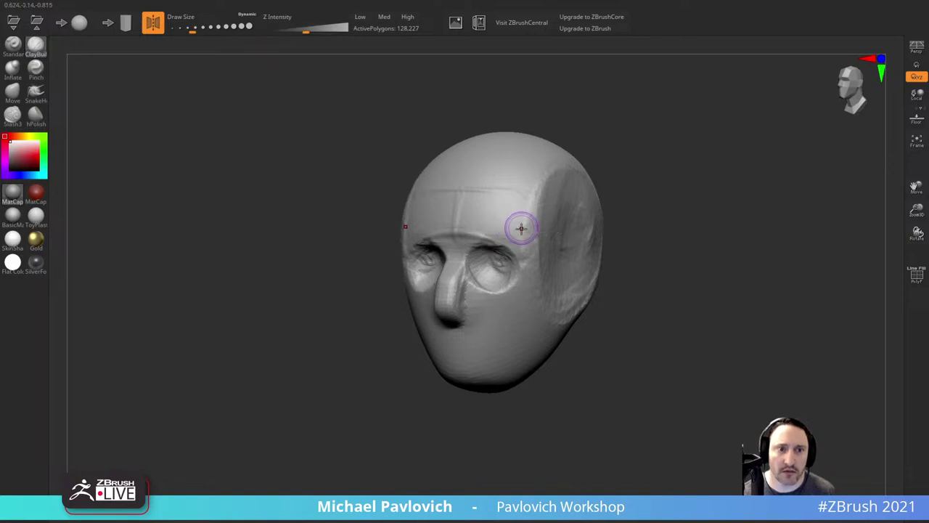
left_click_drag(317, 27, 310, 27)
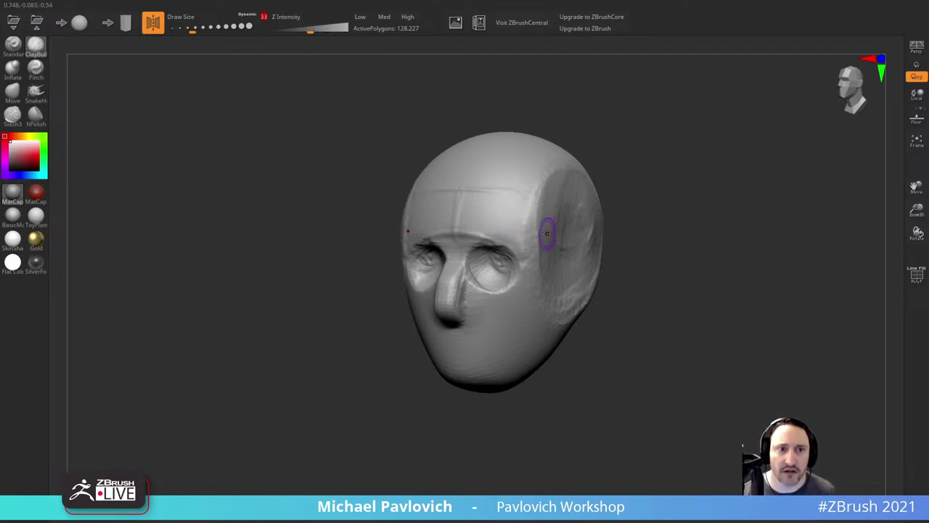
Step: Turn on the polyframe with Line Fill and examine the wireframe density across the face and side planes
left_click_drag(668, 164, 646, 190, "shift")
left_click_drag(657, 156, 608, 151)
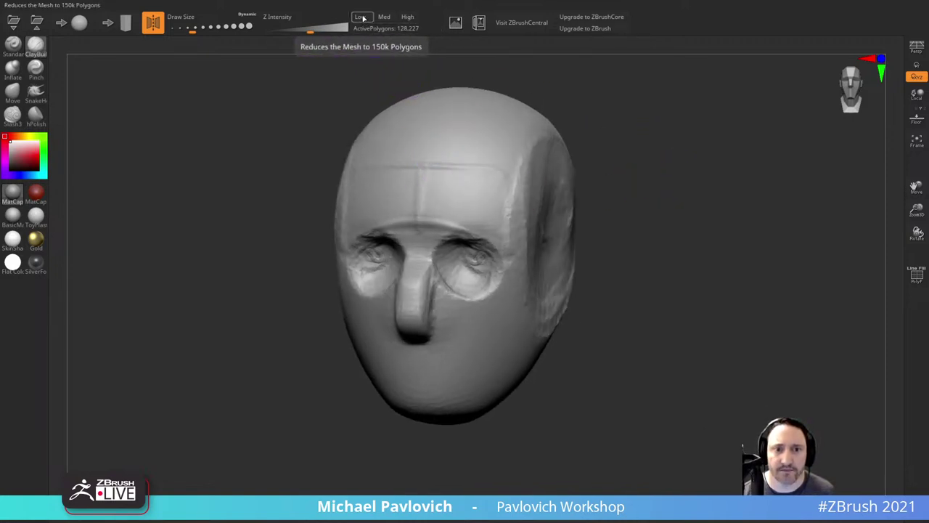
left_click_drag(684, 197, 889, 174, "alt")
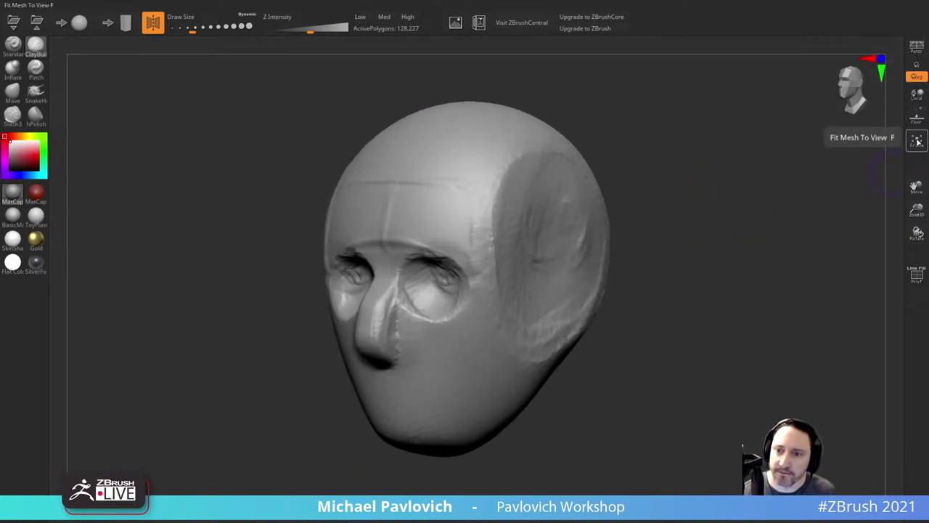
left_click(916, 280)
left_click_drag(706, 193, 742, 208, "alt")
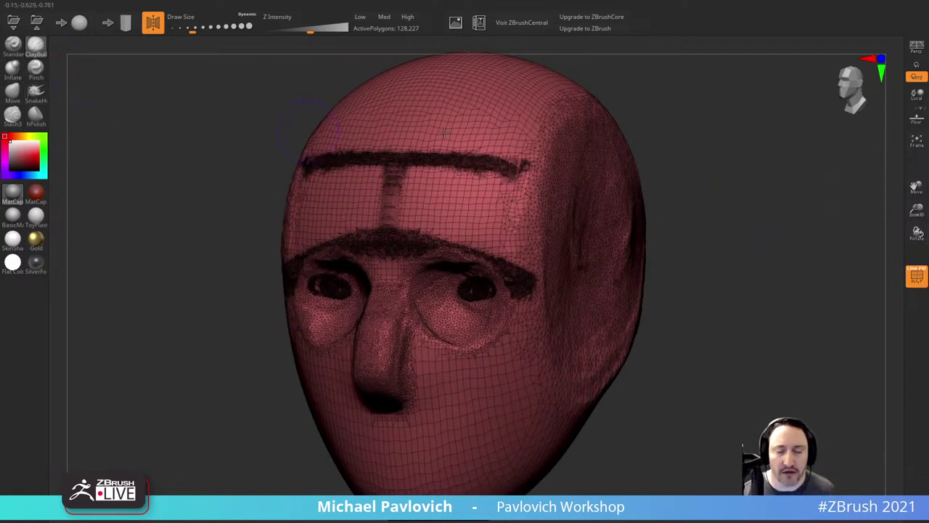
key("f")
left_click_drag(728, 164, 731, 155)
left_click_drag(732, 156, 740, 152)
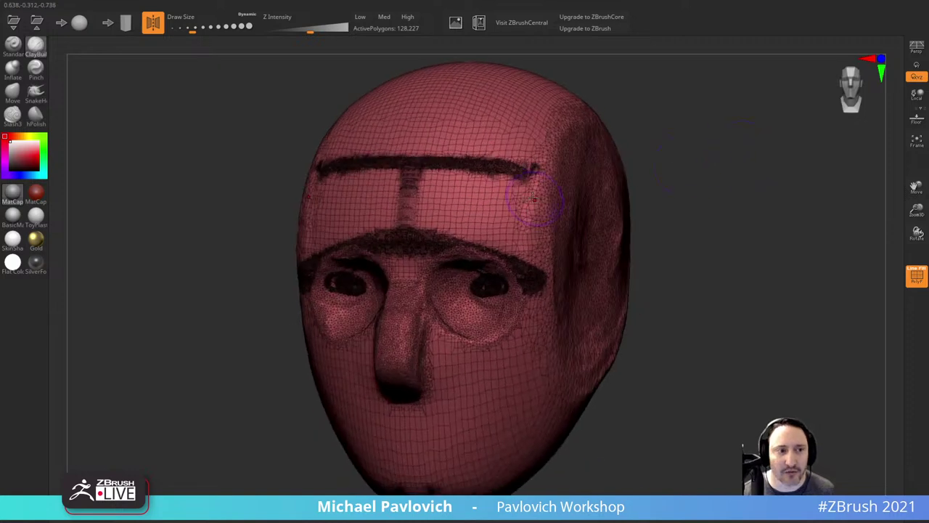
Step: Draw a small wavy stroke on the forehead with the Standard brush, and smooth the forehead with a larger brush
left_click(14, 48)
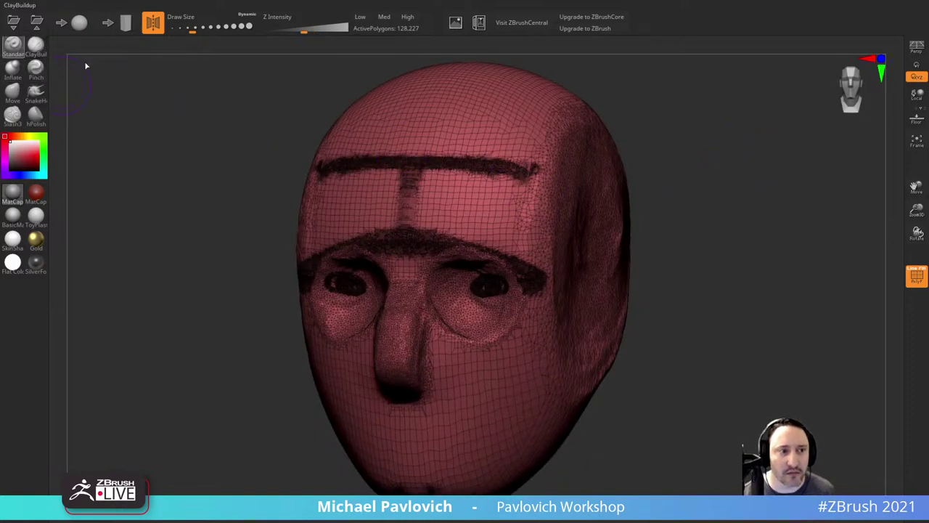
key("s")
mouse_move(499, 191)
left_mouse_down()
mouse_move(485, 200)
mouse_move(505, 219)
mouse_move(453, 198)
left_mouse_up()
key("s")
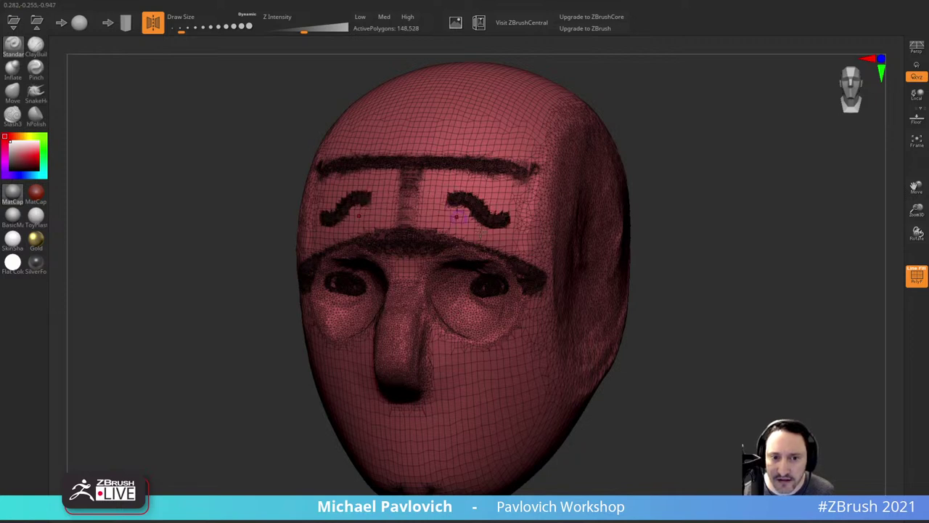
key("s")
mouse_move(496, 174)
left_mouse_down()
mouse_move(515, 175)
mouse_move(481, 201)
mouse_move(491, 206)
mouse_move(487, 168)
mouse_move(395, 178)
mouse_move(439, 175)
mouse_move(541, 195)
left_mouse_up()
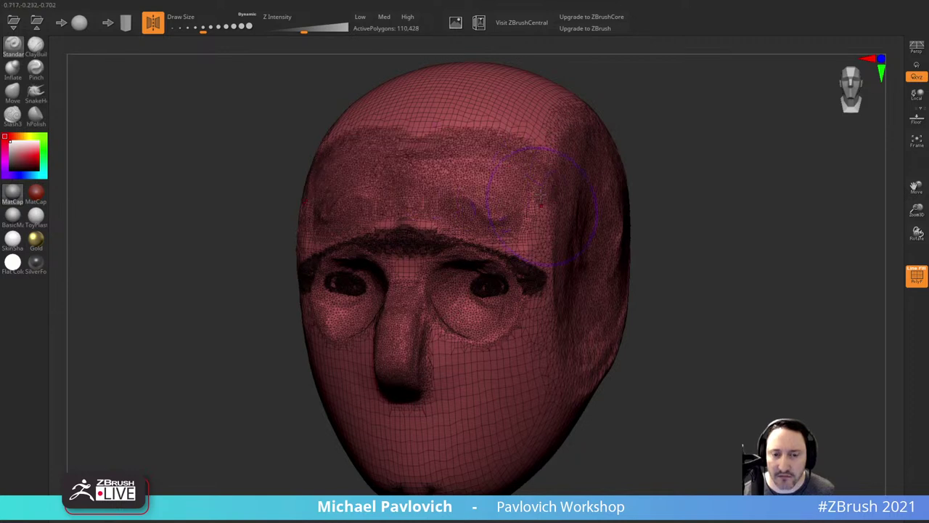
Step: Pull branching horns out of both sides of the head with the SnakeHook brush
key("f")
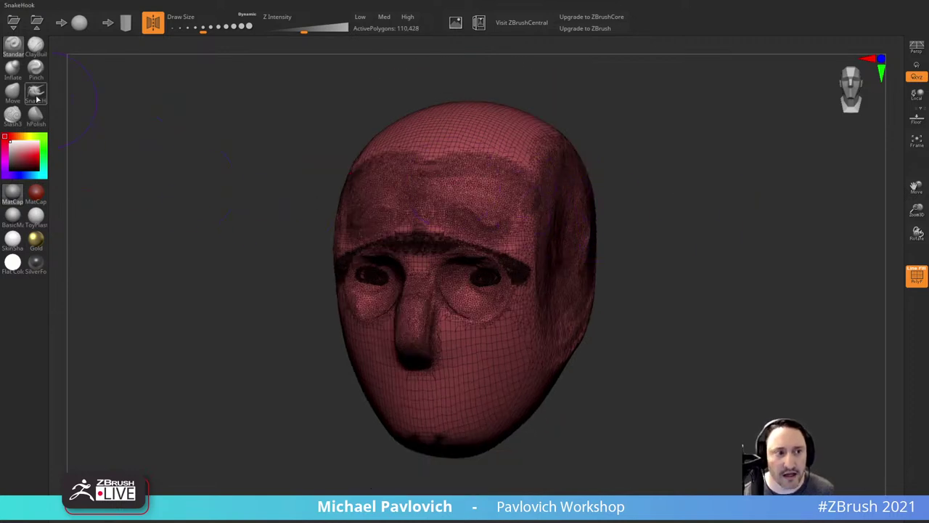
left_click(35, 93)
mouse_move(568, 191)
left_mouse_down()
mouse_move(617, 197)
mouse_move(693, 185)
mouse_move(730, 143)
mouse_move(722, 117)
mouse_move(714, 157)
mouse_move(728, 119)
left_mouse_up()
mouse_move(641, 188)
left_mouse_down()
mouse_move(659, 217)
mouse_move(669, 209)
mouse_move(642, 223)
mouse_move(695, 251)
mouse_move(730, 224)
left_mouse_up()
key("s")
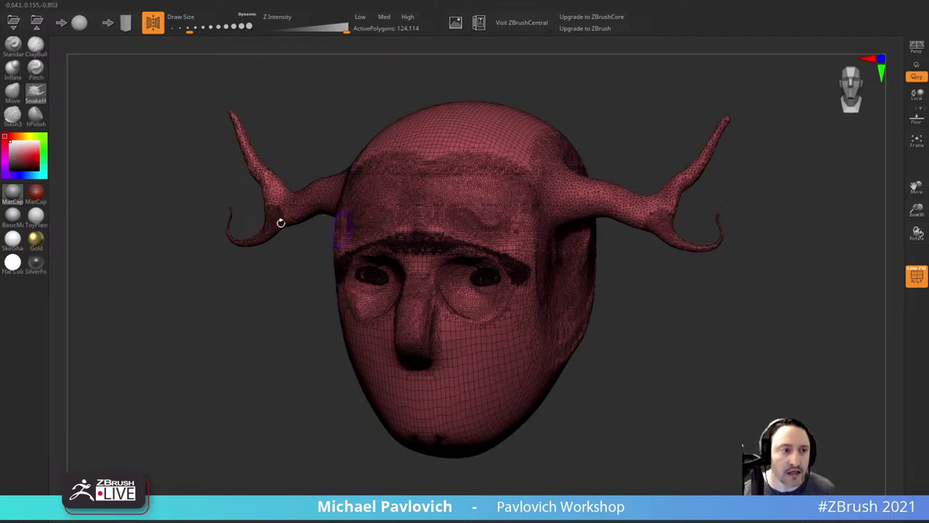
Step: Undo the SnakeHook horn strokes on both sides of the head
key("ctrl+z")
key("ctrl+z")
key("ctrl+z")
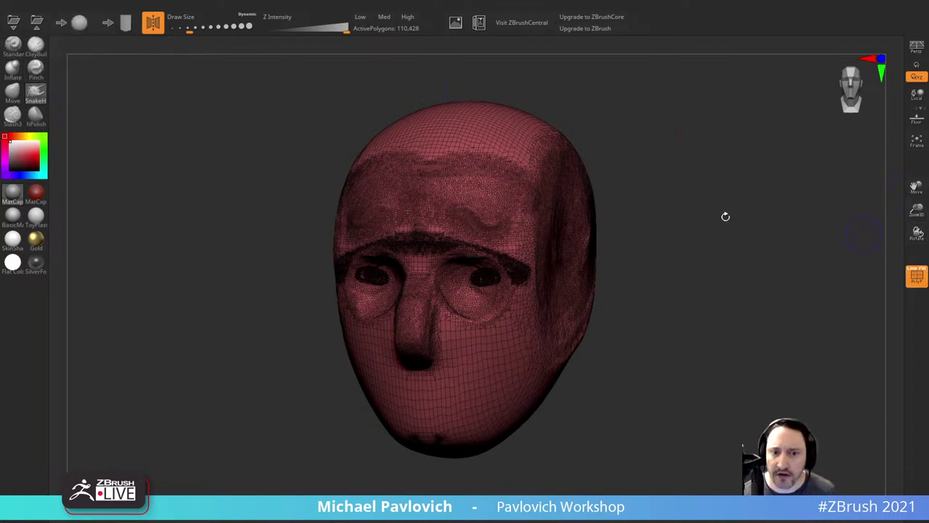
Step: Enlarge the brush size, switch to the Standard brush and lower its Z Intensity to the minimum
key("s")
left_click(484, 188)
left_click_drag(643, 150, 652, 170, "alt")
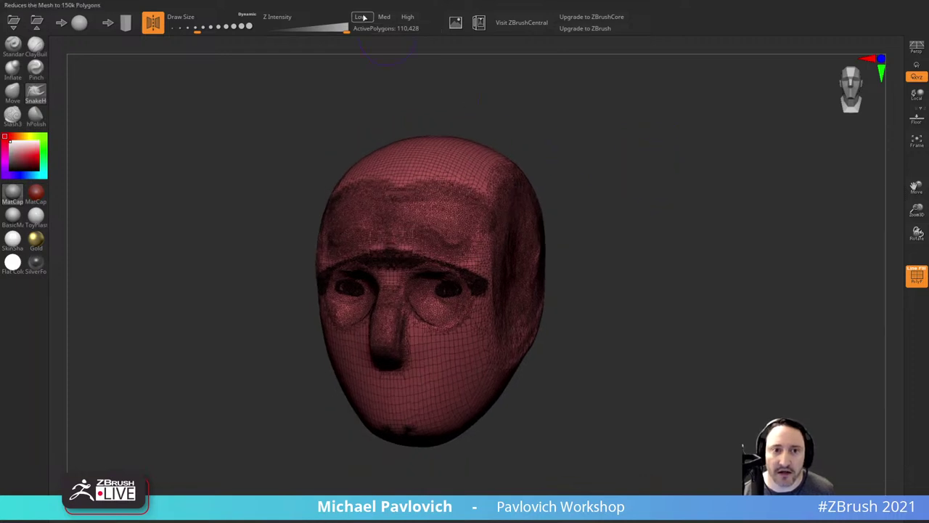
key("s")
left_click(424, 216)
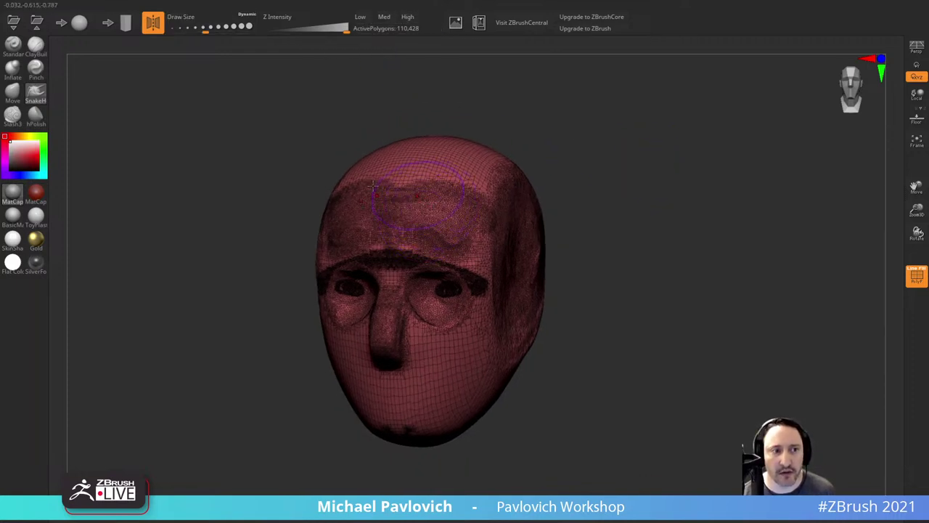
left_click(16, 48)
left_click_drag(303, 28, 254, 32)
Step: Brush over the face and side of the head at minimum intensity to even out the mesh density
mouse_move(387, 226)
left_mouse_down()
mouse_move(396, 330)
mouse_move(465, 283)
mouse_move(403, 432)
mouse_move(515, 355)
left_mouse_up()
mouse_move(421, 232)
left_mouse_down()
mouse_move(472, 211)
mouse_move(488, 225)
left_mouse_up()
mouse_move(541, 151)
left_mouse_down()
mouse_move(474, 204)
mouse_move(519, 149)
mouse_move(480, 203)
left_mouse_up()
mouse_move(458, 243)
left_mouse_down()
mouse_move(406, 218)
mouse_move(479, 214)
mouse_move(556, 238)
mouse_move(551, 258)
left_mouse_up()
left_click_drag(469, 200, 548, 341)
mouse_move(443, 232)
left_mouse_down()
mouse_move(453, 309)
mouse_move(493, 276)
mouse_move(490, 240)
left_mouse_up()
mouse_move(540, 241)
left_mouse_down()
mouse_move(616, 239)
mouse_move(610, 205)
mouse_move(583, 201)
mouse_move(614, 235)
mouse_move(556, 263)
mouse_move(537, 254)
left_mouse_up()
Step: Even out the remaining mesh density on the upper forehead and crown with the minimum-intensity Standard brush
left_click_drag(537, 254, 600, 224, "alt")
left_click_drag(635, 198, 510, 279)
left_click_drag(569, 227, 593, 247)
left_click_drag(608, 192, 617, 194)
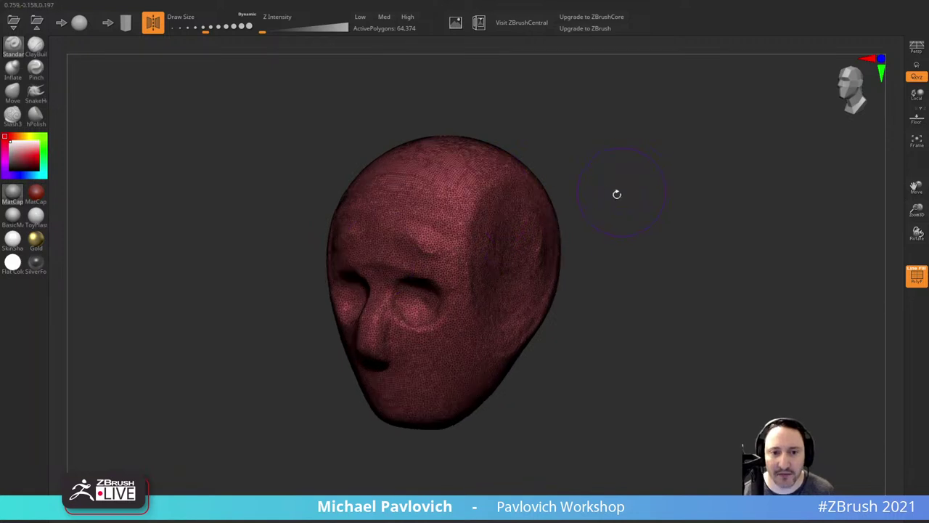
left_click_drag(442, 152, 394, 194)
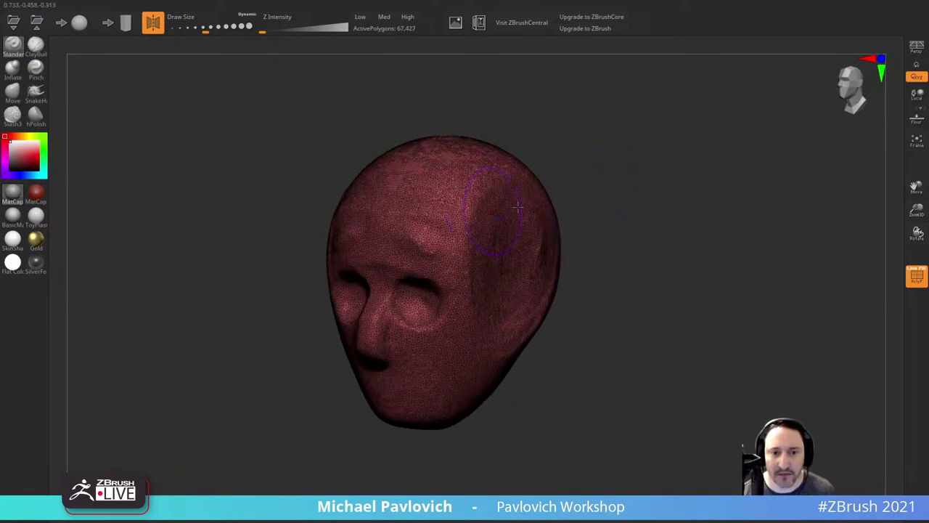
left_click_drag(605, 190, 617, 181)
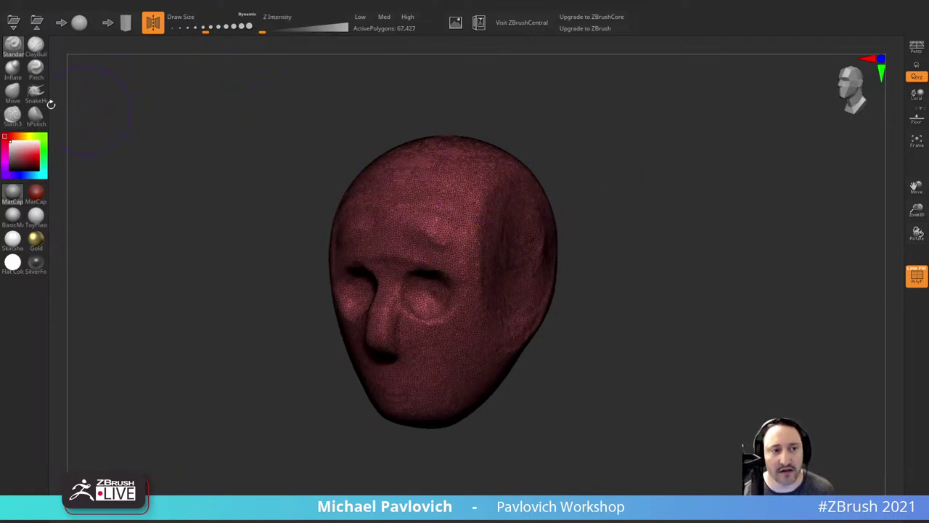
Step: Raise the Standard brush's Z Intensity, reduce its size and sculpt ridges along the eyebrows, checking them with the wireframe hidden
left_click_drag(267, 31, 314, 32)
key("s")
left_click(442, 245)
mouse_move(592, 105)
left_mouse_down("alt")
mouse_move(613, 151)
mouse_move(648, 143)
left_mouse_up("alt")
key("s")
left_click(462, 267)
left_click_drag(430, 241, 505, 255)
left_click_drag(686, 230, 691, 199, "alt")
left_click(916, 274)
left_click_drag(765, 196, 749, 225)
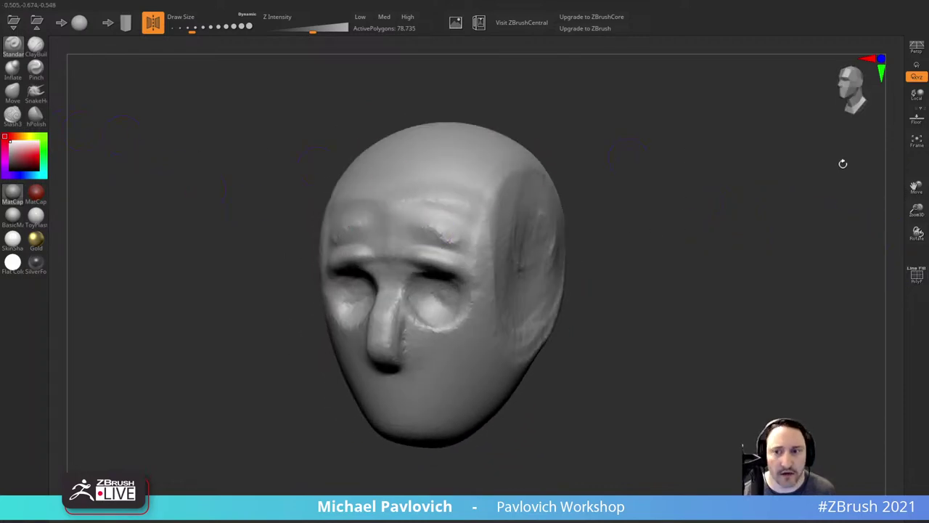
Step: Show the wireframe again and smooth the eyebrow ridges with a small brush
left_click(916, 274)
mouse_move(733, 187)
left_mouse_down("alt")
mouse_move(726, 220)
mouse_move(735, 219)
left_mouse_up("alt")
key("s")
left_click(468, 254)
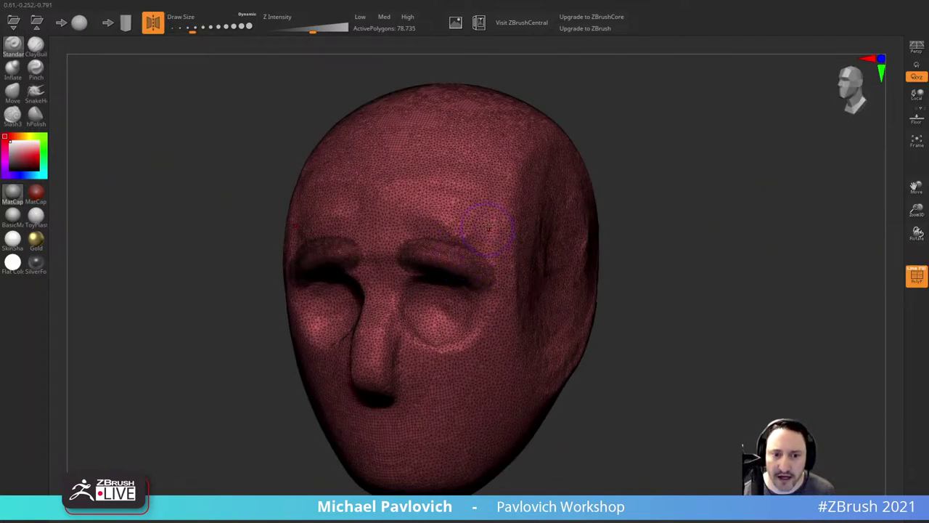
key("shift")
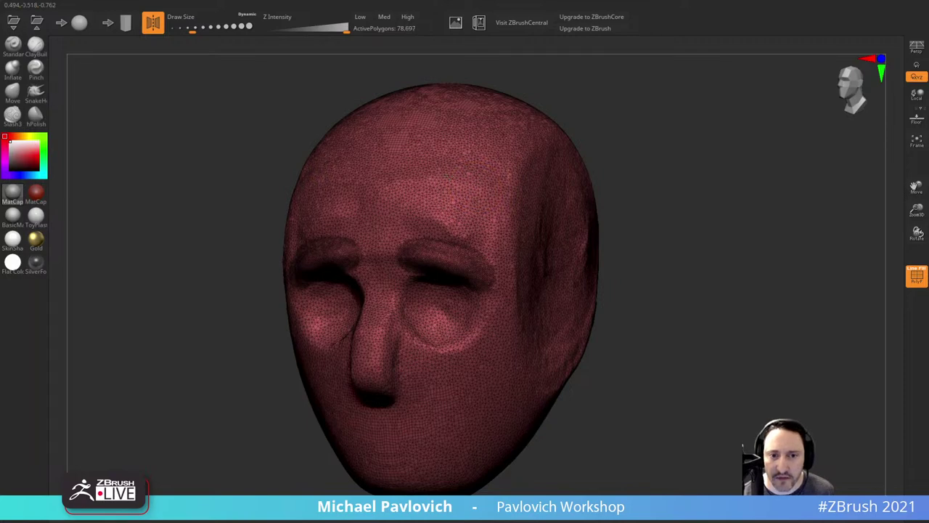
mouse_move(666, 131)
left_mouse_down("alt")
mouse_move(664, 153)
mouse_move(711, 150)
left_mouse_up("alt")
mouse_move(455, 231)
left_mouse_down("shift")
mouse_move(447, 229)
mouse_move(525, 246)
mouse_move(538, 257)
left_mouse_up("shift")
Step: Sculpt a Standard stroke above each eyebrow, adjust the brush size and smooth the strokes
key("s")
left_click(484, 179)
mouse_move(456, 183)
left_mouse_down()
mouse_move(536, 220)
mouse_move(498, 190)
mouse_move(461, 182)
mouse_move(512, 194)
mouse_move(532, 213)
left_mouse_up()
key("s")
left_click(470, 190)
key("s")
left_click(465, 189)
mouse_move(464, 187)
left_mouse_down("shift")
mouse_move(495, 187)
mouse_move(534, 213)
mouse_move(471, 183)
left_mouse_up("shift")
left_click_drag(527, 197, 466, 175, "shift")
Step: Smooth the remaining brow bumps and the outer forehead to simplify the mesh there
left_click_drag(655, 176, 651, 155, "alt")
left_click_drag(639, 155, 556, 181)
left_click_drag(450, 250, 424, 247, "shift")
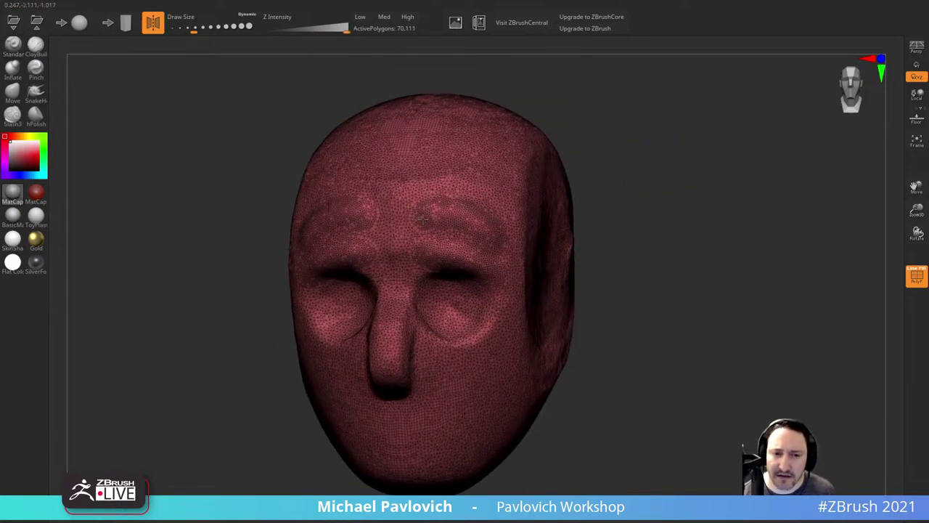
mouse_move(644, 140)
left_mouse_down()
mouse_move(629, 135)
mouse_move(640, 145)
left_mouse_up()
mouse_move(501, 201)
left_mouse_down("shift")
mouse_move(581, 172)
mouse_move(529, 178)
left_mouse_up("shift")
Step: Compare the ClayBuildup, Standard and Inflate brushes with strokes along the eyebrows and forehead, and inspect them from below
left_click(39, 51)
mouse_move(424, 191)
left_mouse_down()
mouse_move(480, 217)
mouse_move(493, 234)
left_mouse_up()
left_click(13, 45)
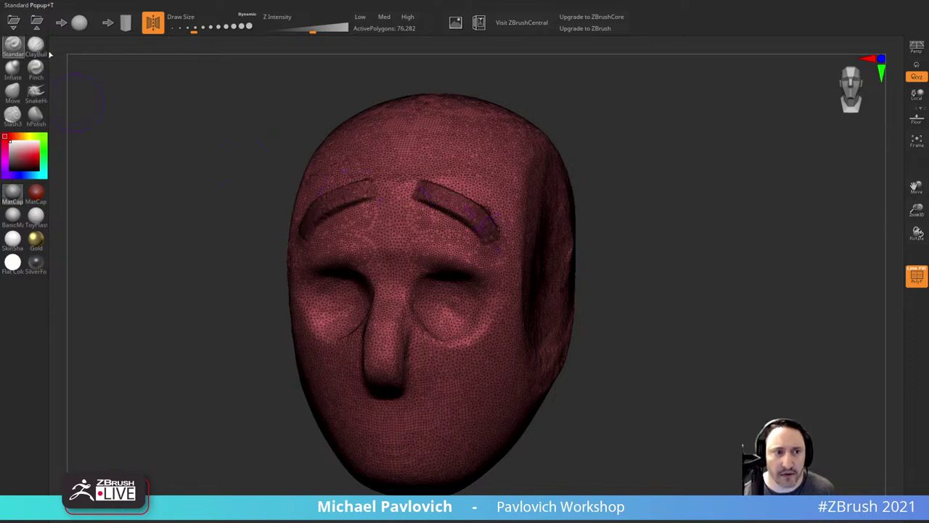
left_click_drag(441, 154, 492, 183)
left_click(22, 77)
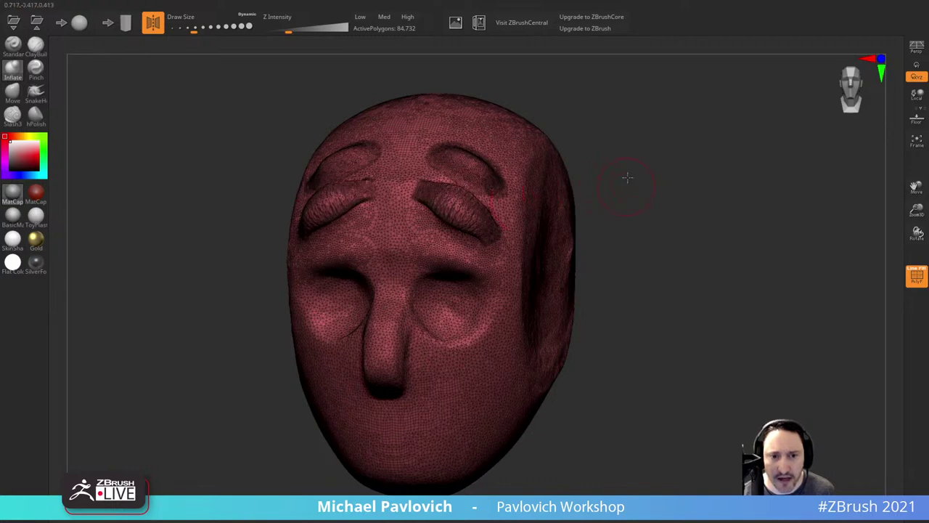
left_click_drag(627, 177, 508, 130)
mouse_move(610, 121)
left_mouse_down()
mouse_move(606, 128)
mouse_move(646, 182)
left_mouse_up()
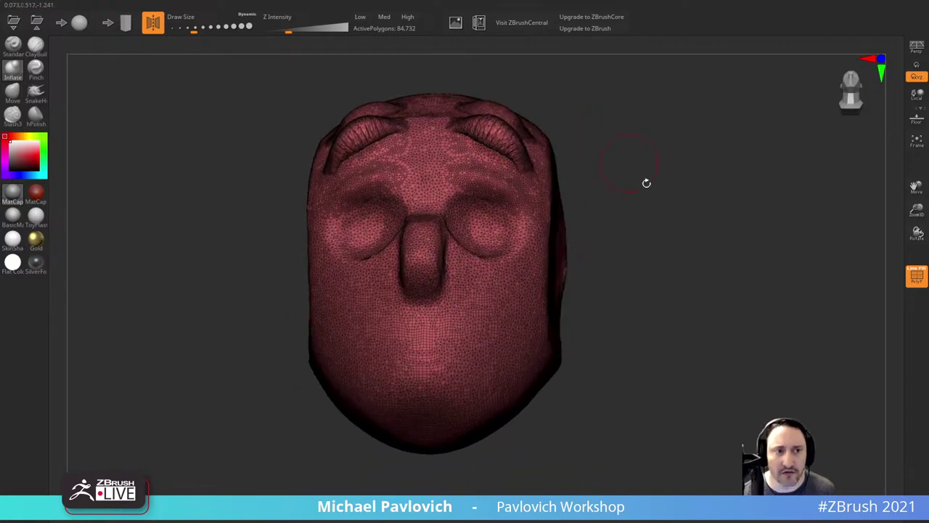
Step: Enlarge the brush and smooth down the test strokes on the brows and forehead
left_click_drag(670, 138, 670, 236, "alt")
left_click_drag(537, 116, 579, 124)
key("s")
left_click_drag(535, 144, 542, 144)
left_click_drag(538, 140, 549, 125)
mouse_move(604, 125)
left_mouse_down()
mouse_move(644, 129)
mouse_move(608, 153)
mouse_move(626, 160)
left_mouse_up()
mouse_move(451, 219)
left_mouse_down("shift")
mouse_move(473, 207)
mouse_move(459, 218)
left_mouse_up("shift")
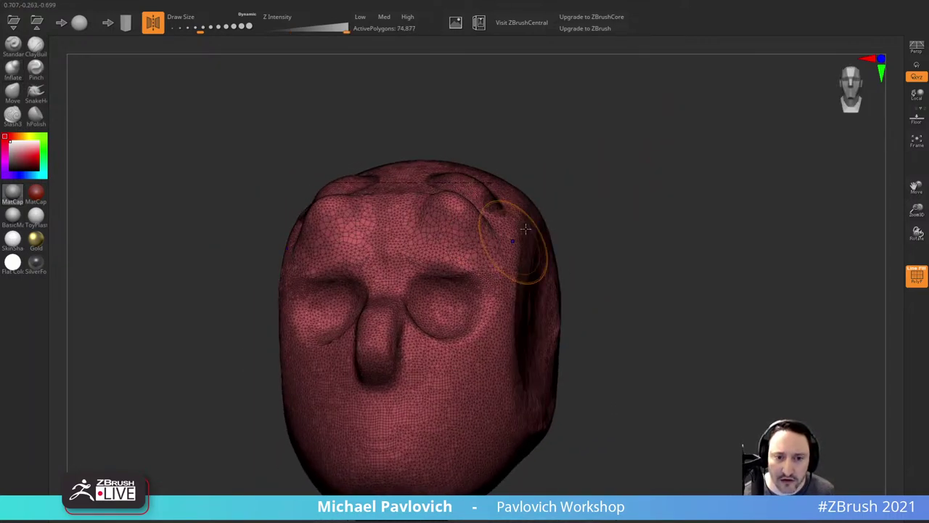
left_click_drag(573, 154, 568, 199)
left_click_drag(436, 253, 446, 255, "shift")
left_click_drag(592, 213, 589, 156, "alt")
mouse_move(438, 164)
left_mouse_down("shift")
mouse_move(484, 193)
mouse_move(439, 216)
mouse_move(455, 206)
mouse_move(453, 216)
mouse_move(424, 211)
left_mouse_up("shift")
Step: Pinch the eyebrow area on both sides with a smaller brush
left_click(42, 76)
key("s")
left_click(436, 226)
Step: Pull the brows outward into heavy bulges with the Move and SnakeHook brushes
left_click(11, 92)
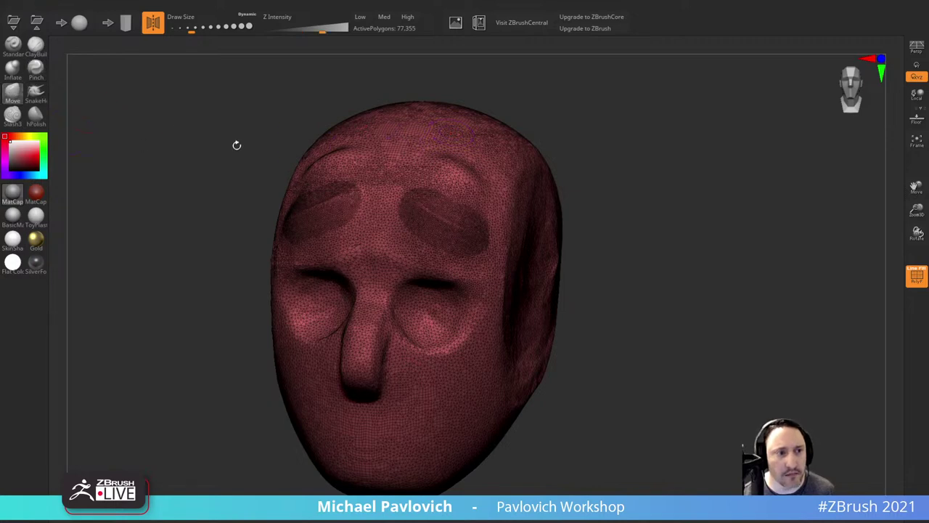
right_click_drag(512, 179, 416, 191)
mouse_move(278, 228)
left_mouse_down()
mouse_move(251, 222)
mouse_move(292, 185)
left_mouse_up()
left_click(38, 99)
left_click_drag(267, 226, 261, 232)
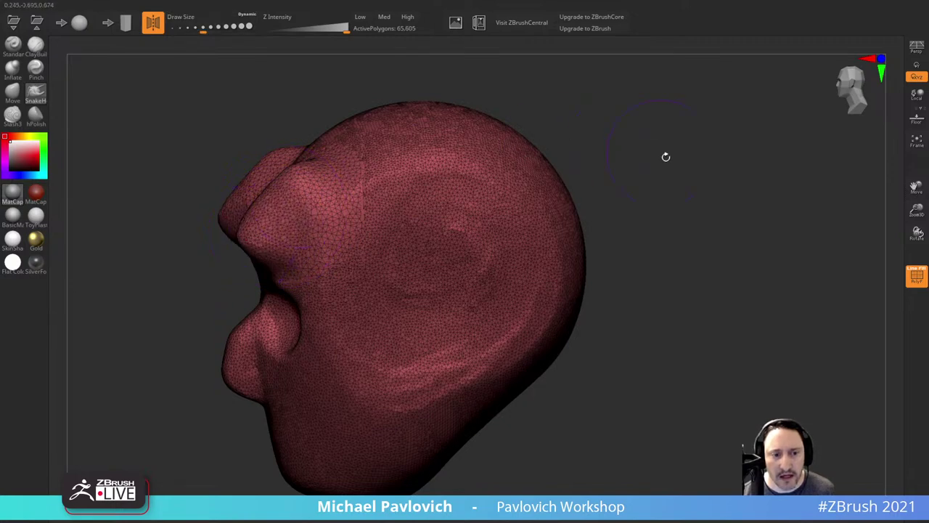
left_click_drag(666, 157, 755, 178)
mouse_move(536, 241)
left_mouse_down()
mouse_move(528, 266)
mouse_move(546, 231)
left_mouse_up()
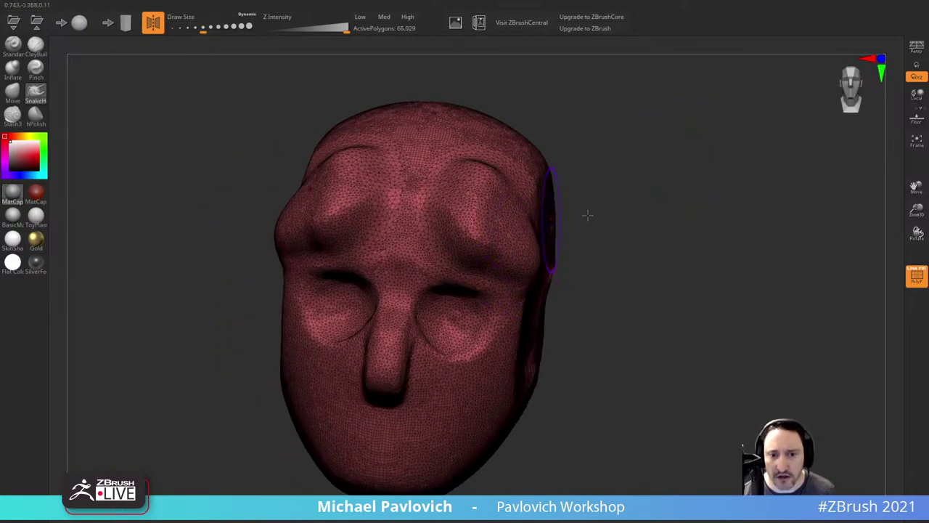
Step: Hide the wireframe and carve a long groove with a short branch down each cheek using a small Slash3 brush
left_click(15, 119)
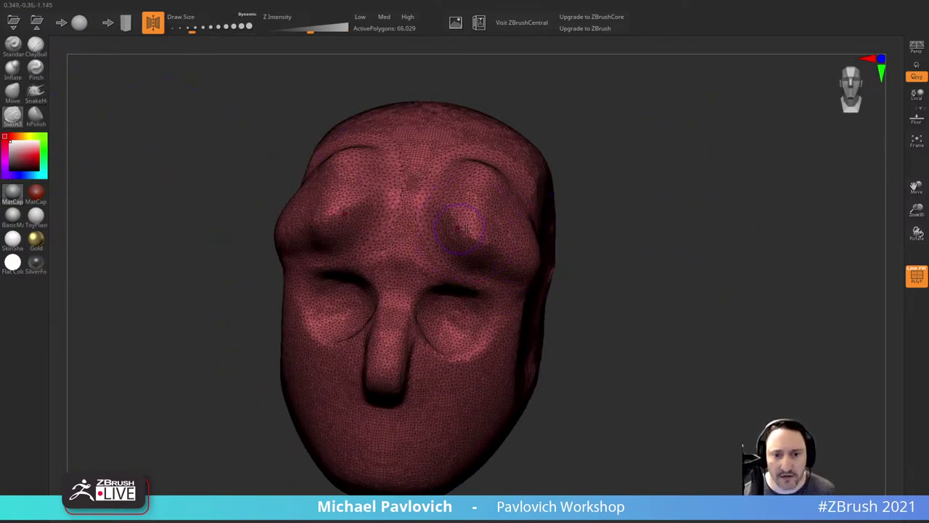
left_click_drag(645, 256, 637, 206, "alt")
left_click(916, 276)
left_click_drag(725, 279, 708, 247)
key("[")
left_click_drag(484, 240, 412, 356)
left_click_drag(475, 264, 461, 320)
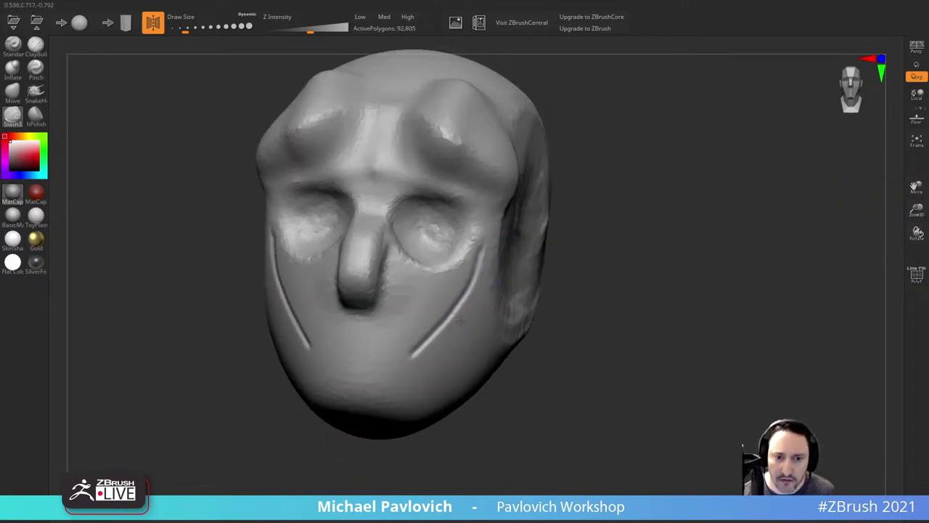
Step: Flatten the underside of the brow bulges with the hPolish brush at a larger size
left_click(37, 116)
key("s")
left_click(451, 167)
mouse_move(435, 150)
left_mouse_down()
mouse_move(479, 171)
mouse_move(434, 151)
mouse_move(446, 123)
left_mouse_up()
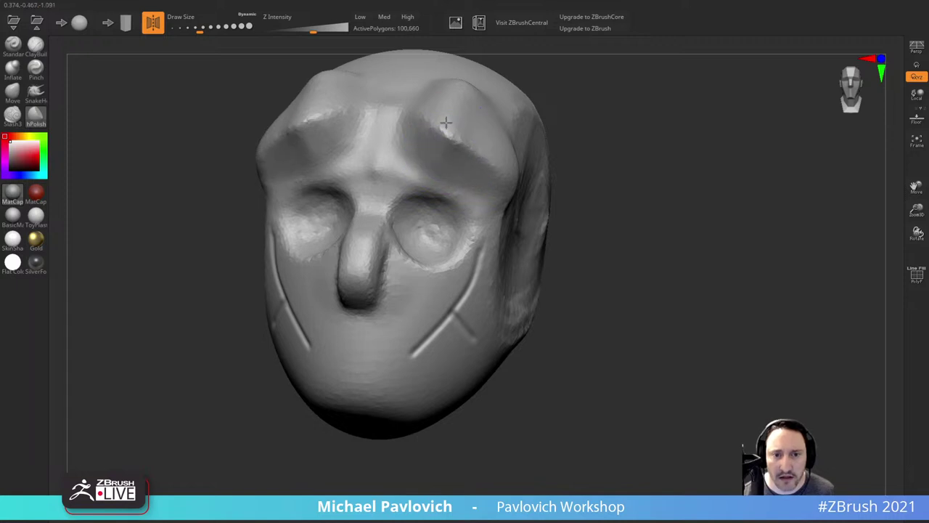
Step: Sharpen the edges of the flattened brow planes with the Pinch brush
left_click(35, 69)
key("s")
left_click(487, 148)
left_click_drag(482, 157, 445, 134)
left_click_drag(566, 141, 639, 143)
left_click_drag(474, 142, 503, 147)
left_click_drag(630, 112, 529, 116)
left_click_drag(479, 174, 422, 152)
left_click_drag(689, 196, 675, 156, "alt")
left_click_drag(675, 174, 739, 196)
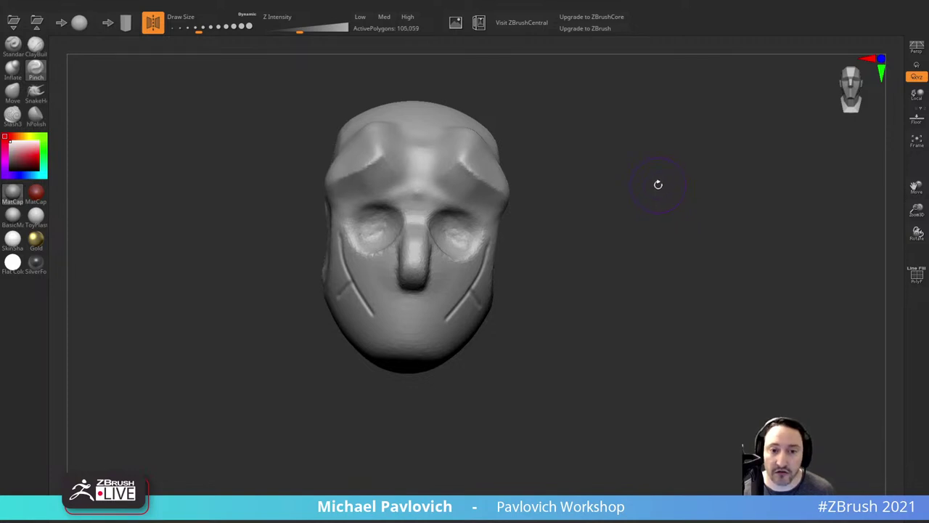
Step: Undo the brush tests and mesh smoothing, going back to before the eye sockets were carved
key("ctrl+z")
key("ctrl+z")
key("ctrl+z")
key("ctrl+z")
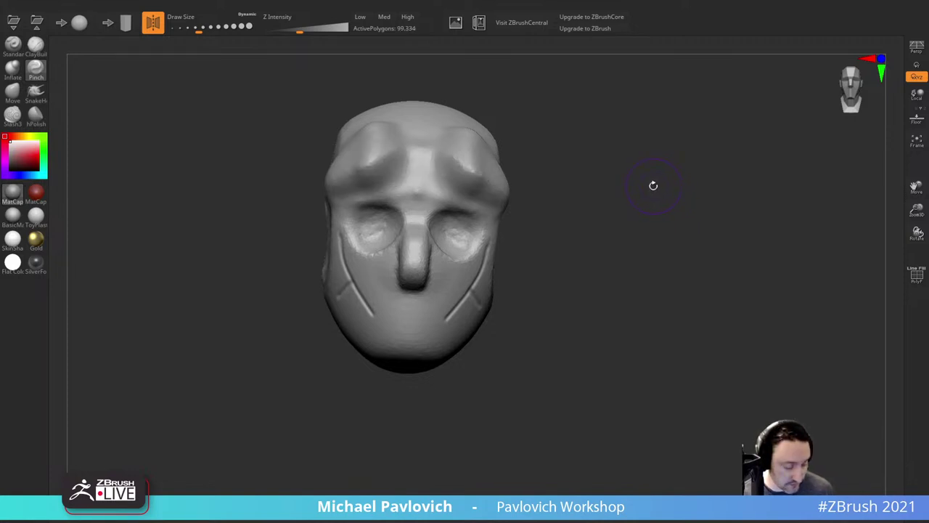
key("ctrl+z")
key("ctrl+z")
key("ctrl+z")
key("ctrl+z")
key("ctrl+z")
key("ctrl+z")
key("ctrl+z")
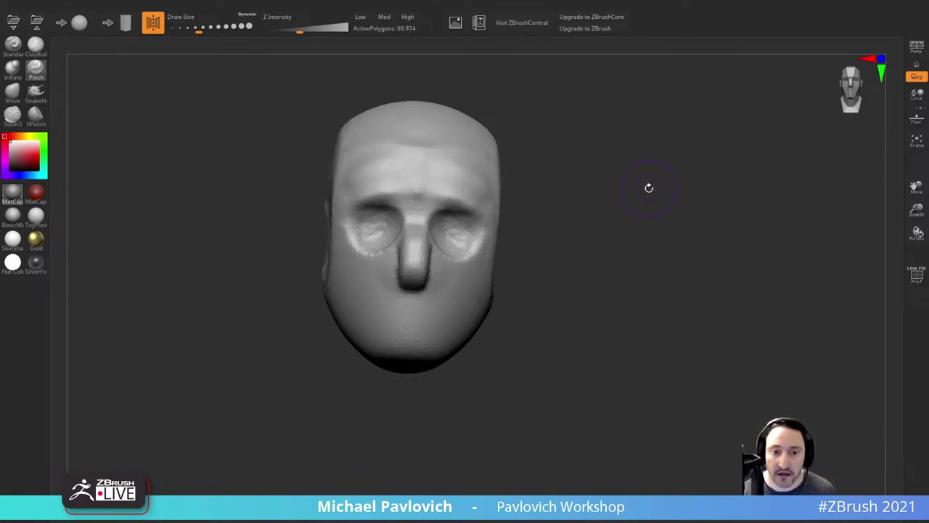
key("ctrl+z")
key("ctrl+z")
key("ctrl+z")
key("ctrl+z")
key("ctrl+z")
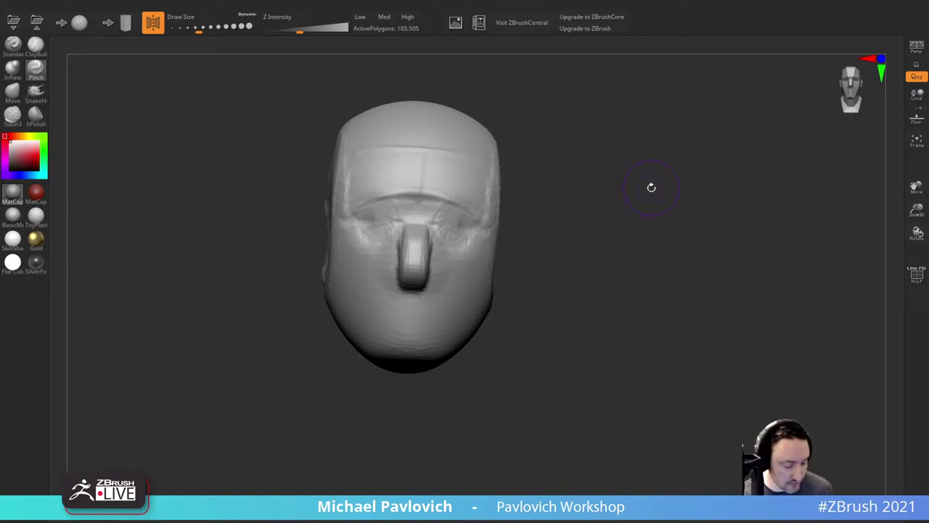
Step: Redo the eye socket strokes up to the head version with carved sockets and crisp forehead lines
key("ctrl")
key("ctrl+shift+z")
key("ctrl+shift+z")
key("ctrl+shift+z")
key("ctrl+shift+z")
key("ctrl+shift+z")
key("ctrl+shift+z")
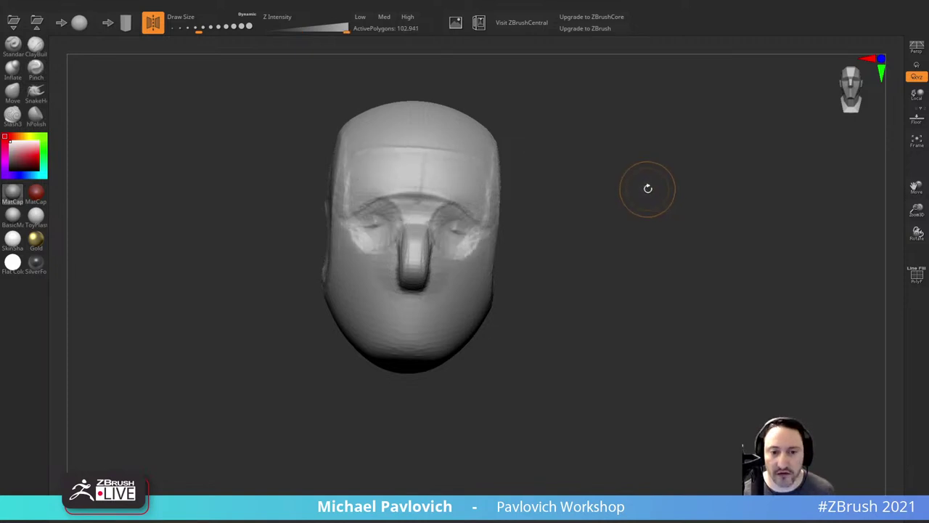
key("ctrl+shift+z")
key("ctrl+shift+z")
key("ctrl+shift+z")
key("ctrl+shift+z")
key("ctrl+shift+z")
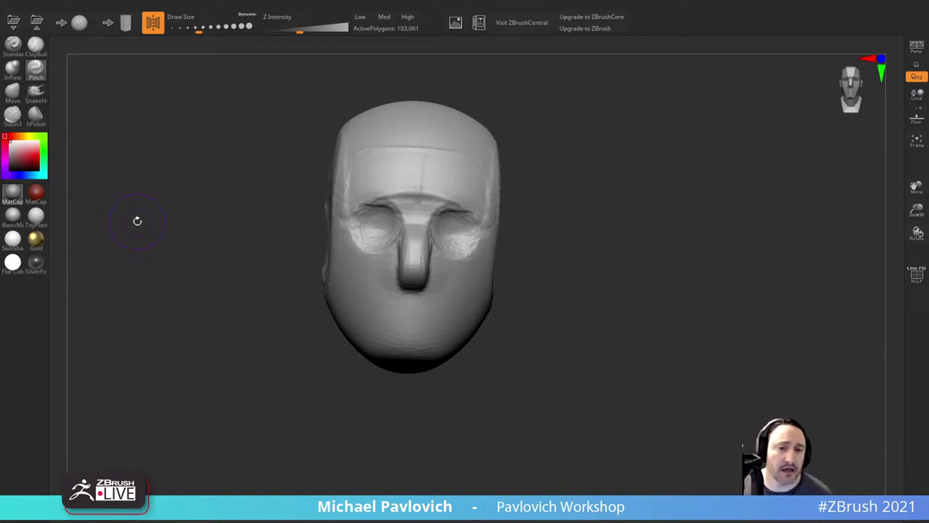
left_click_drag(647, 206, 691, 214)
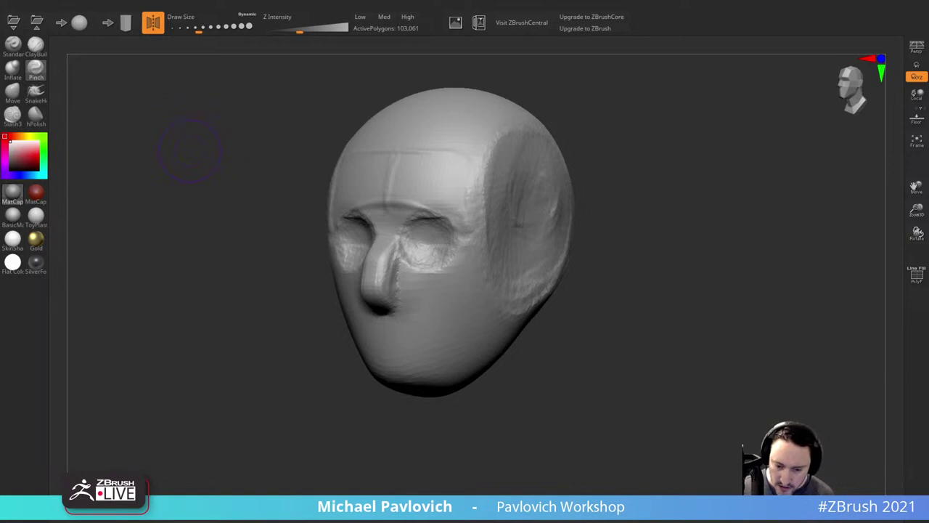
Step: Switch to the browser, read through the ZBrushCoreMini and ZBrushCore feature comparison page and close it
left_click_drag(400, 52, 440, 9)
scroll(340, 249, "down", 9)
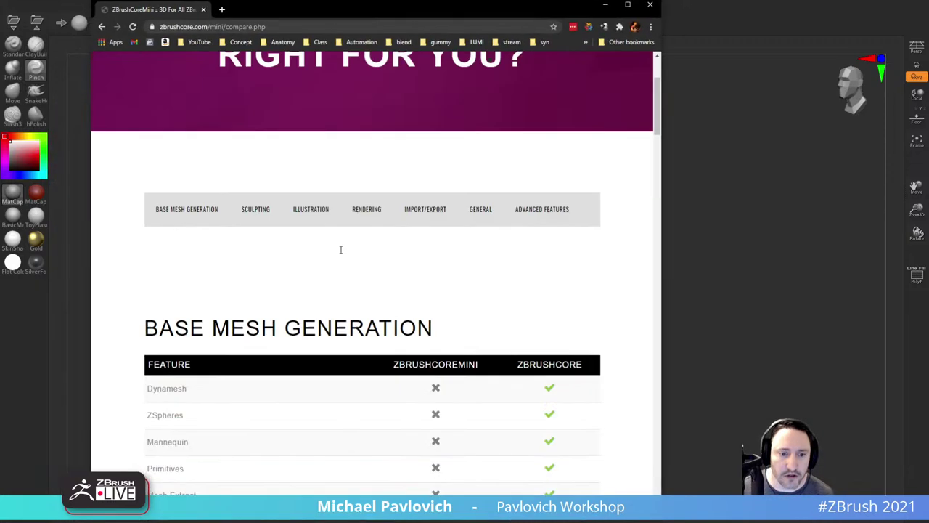
scroll(122, 276, "down", 7)
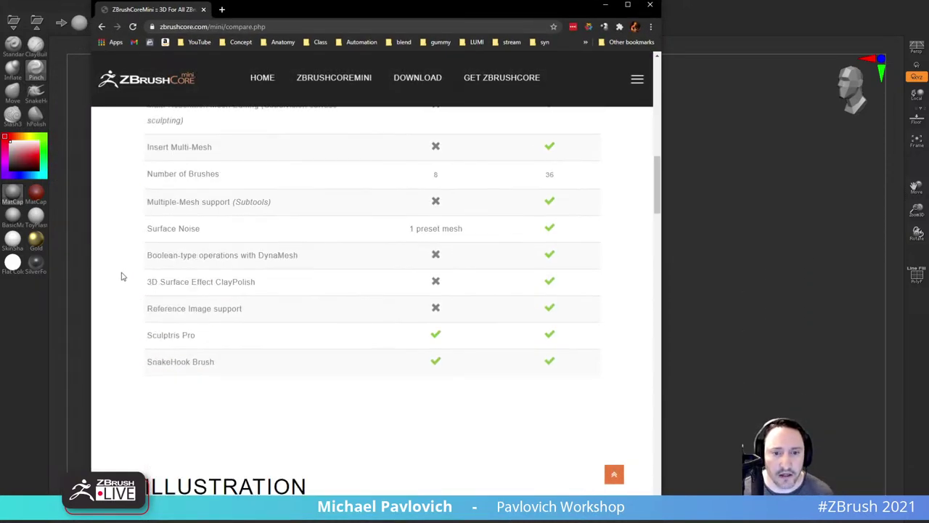
scroll(122, 277, "down", 7)
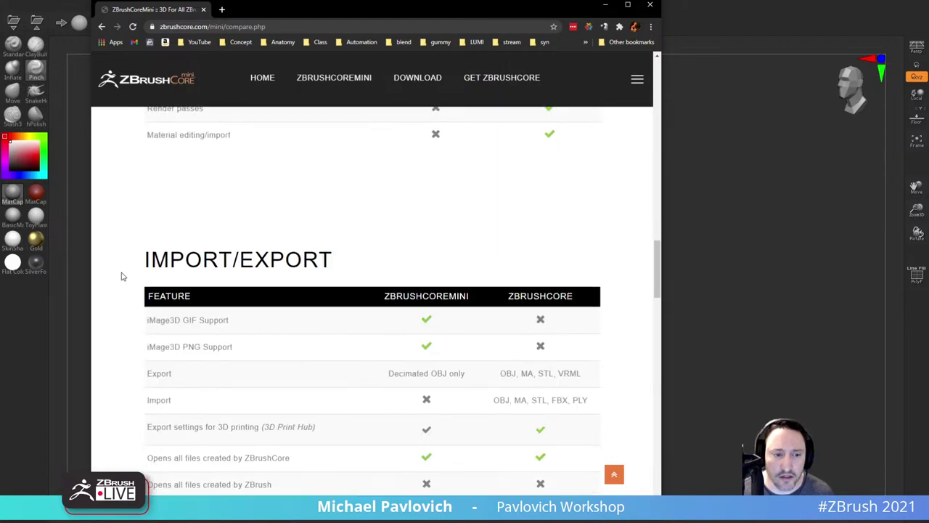
left_click_drag(657, 286, 670, 16)
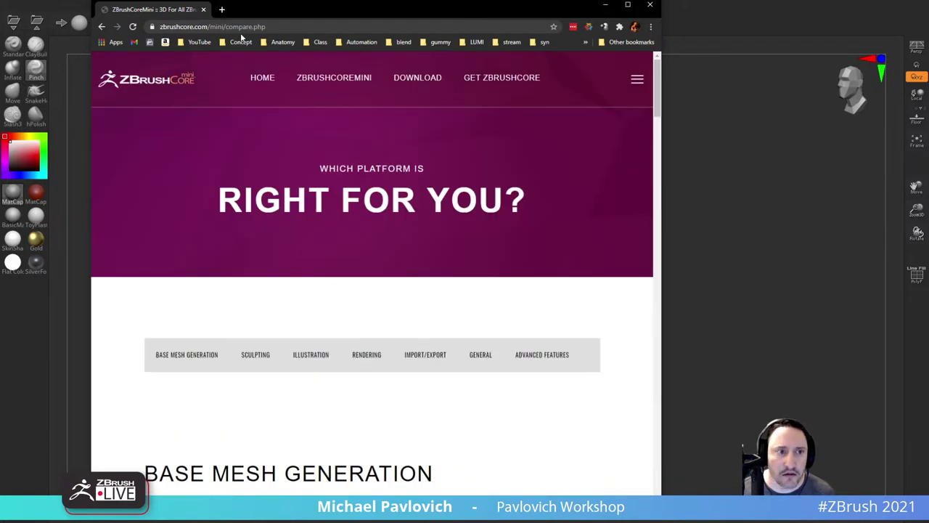
left_click(292, 28)
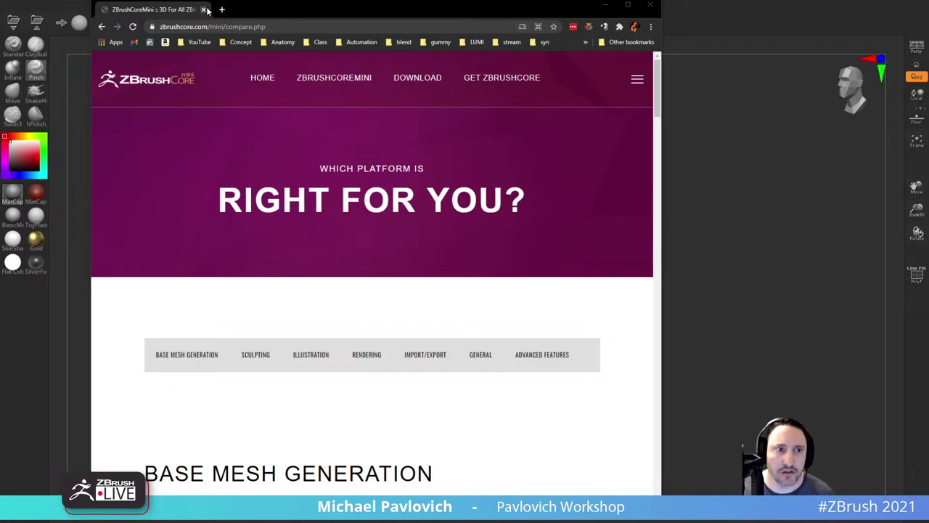
left_click(204, 10)
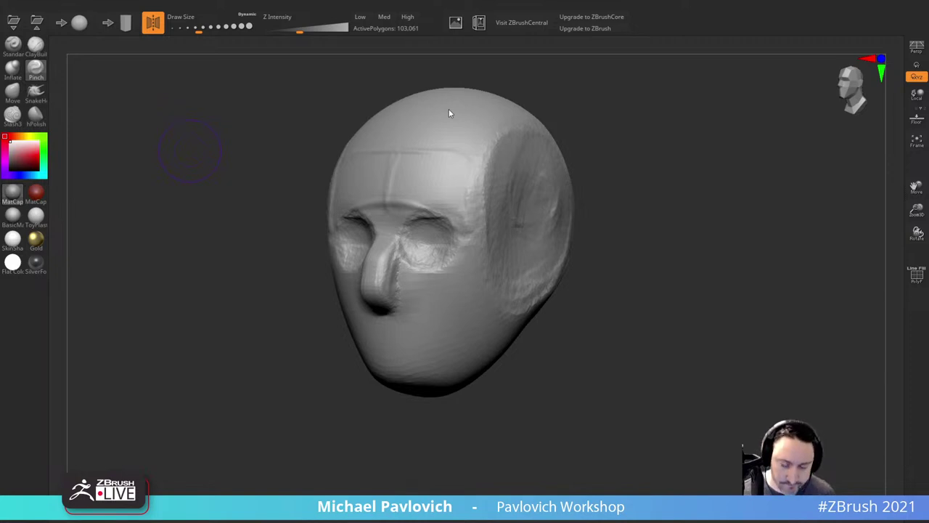
left_click_drag(691, 210, 710, 224)
left_click_drag(638, 154, 630, 201, "alt")
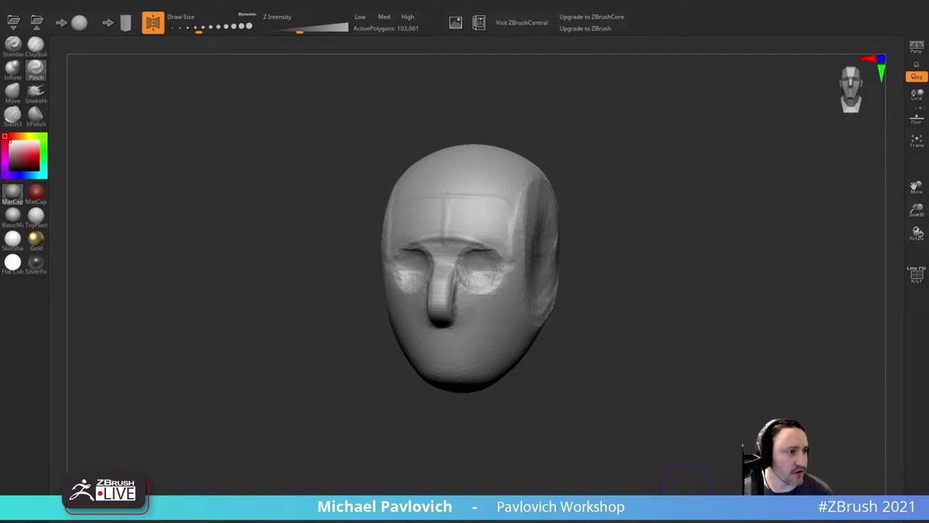
left_click_drag(663, 249, 673, 254)
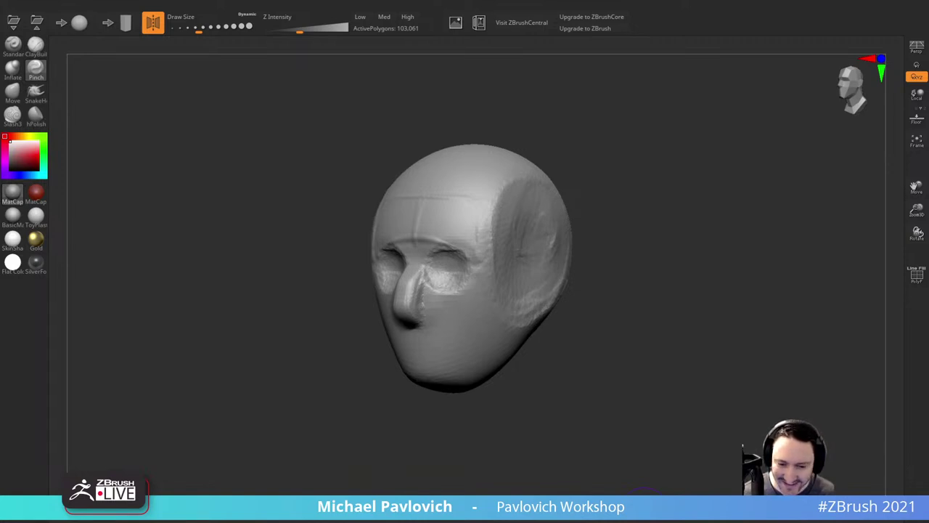
Step: Switch to the YouTube channel's playlists in the browser, open "Intro to ZBrush - New and Updated!" and look through its videos
left_click_drag(465, 508, 481, 2)
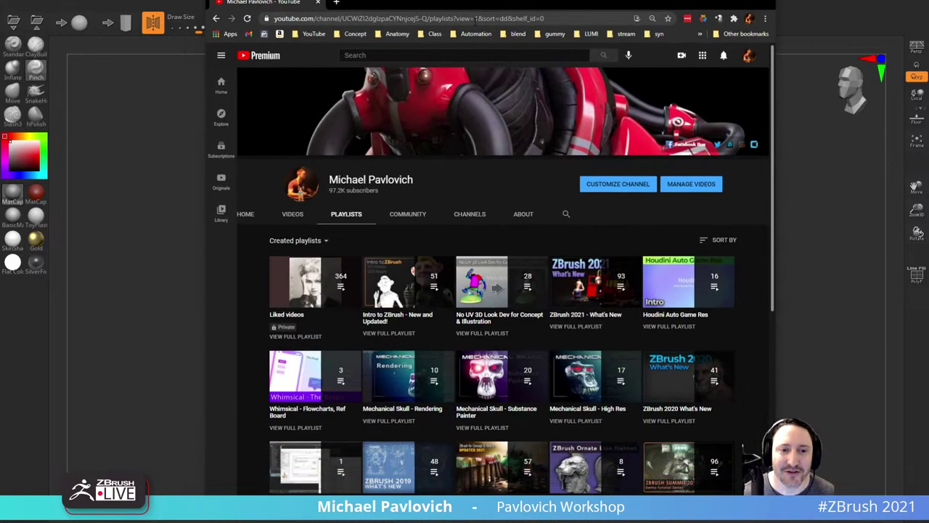
scroll(397, 239, "down", 1)
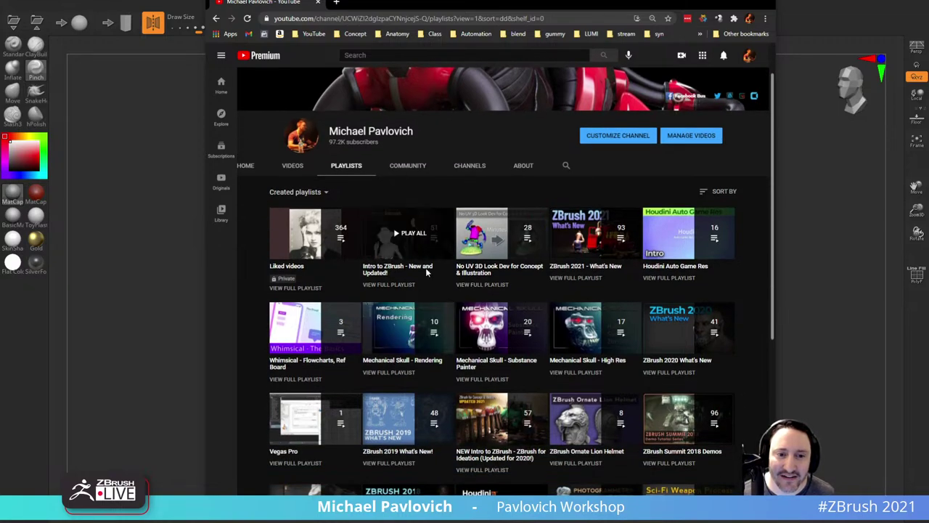
left_click(392, 285)
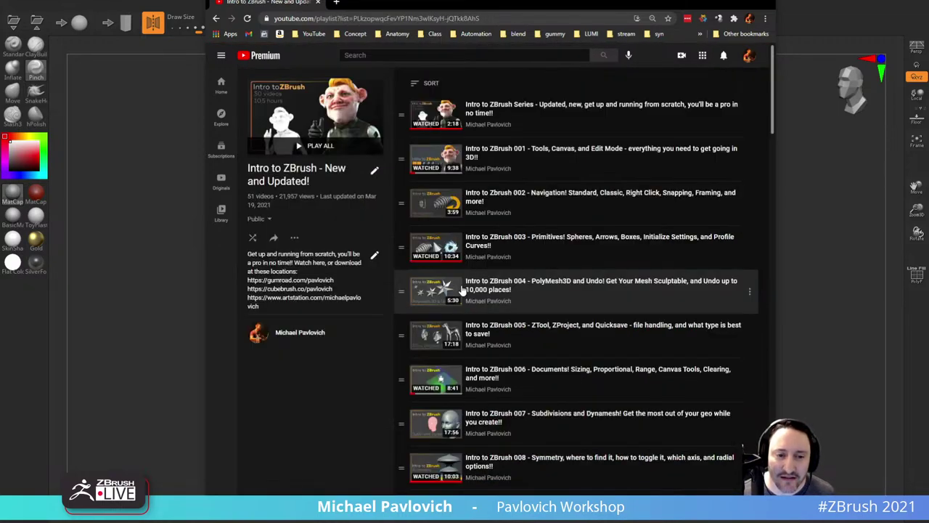
scroll(520, 231, "down", 17)
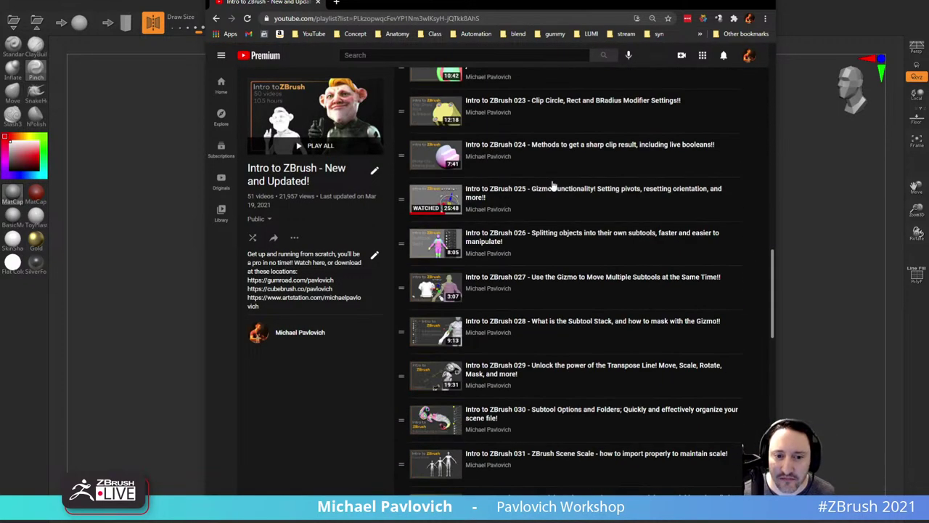
scroll(553, 185, "down", 7)
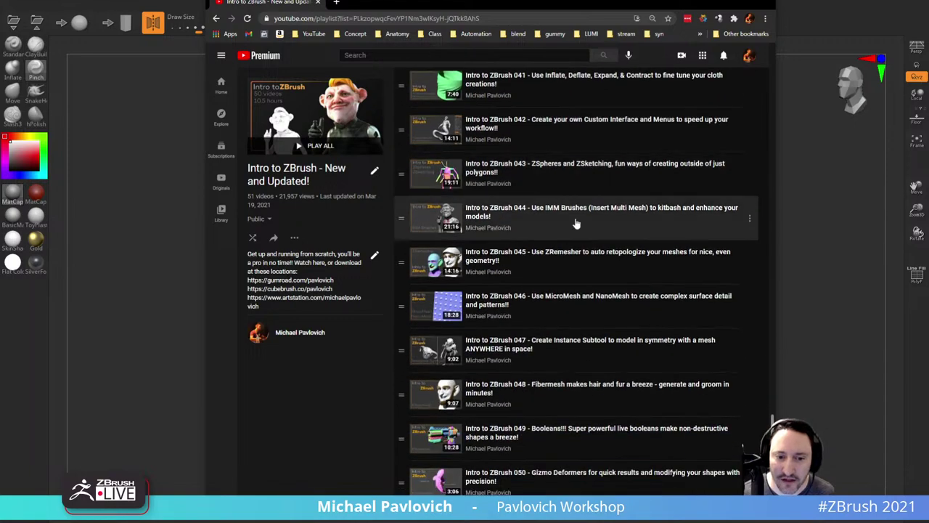
scroll(573, 232, "up", 5)
scroll(584, 265, "up", 20)
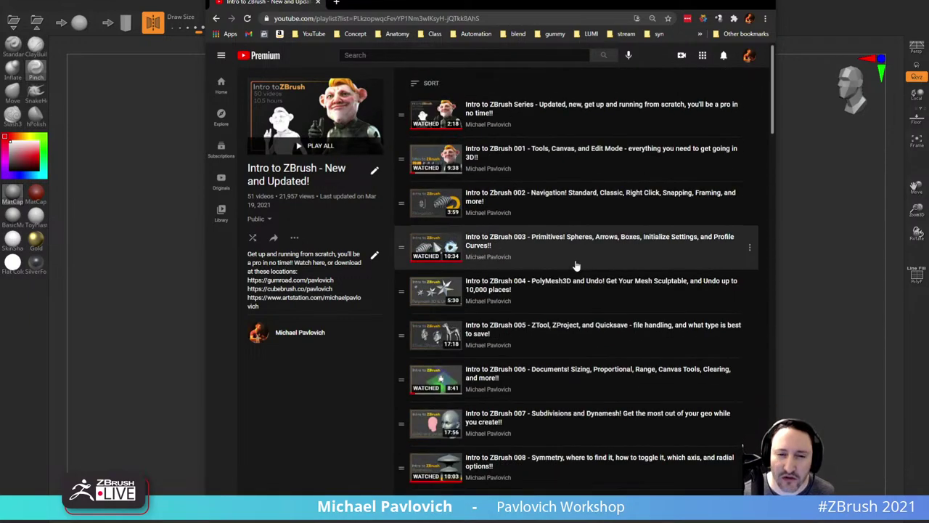
Step: Highlight the web address of the "Intro to ZBrush - New and Updated!" playlist and return to the sculpted head in ZBrushCoreMini
left_click(497, 20)
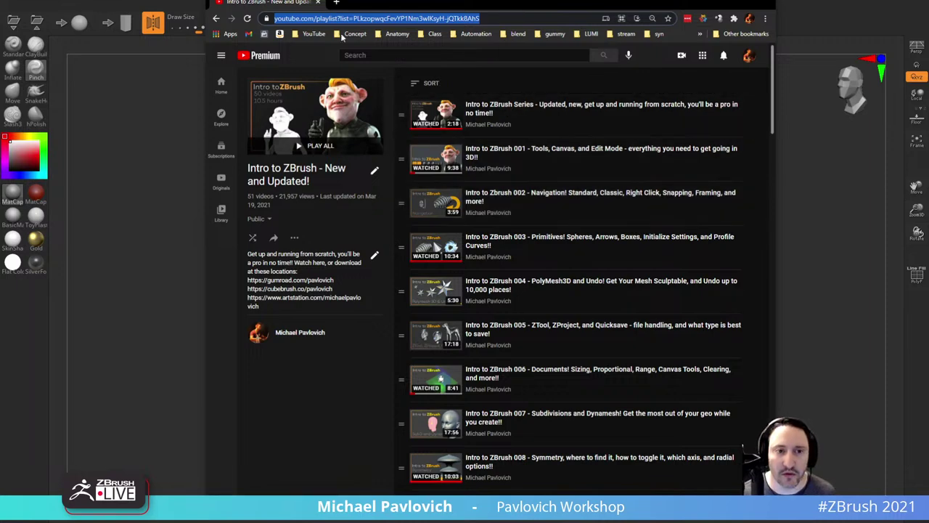
scroll(479, 174, "down", 1)
scroll(490, 155, "up", 1)
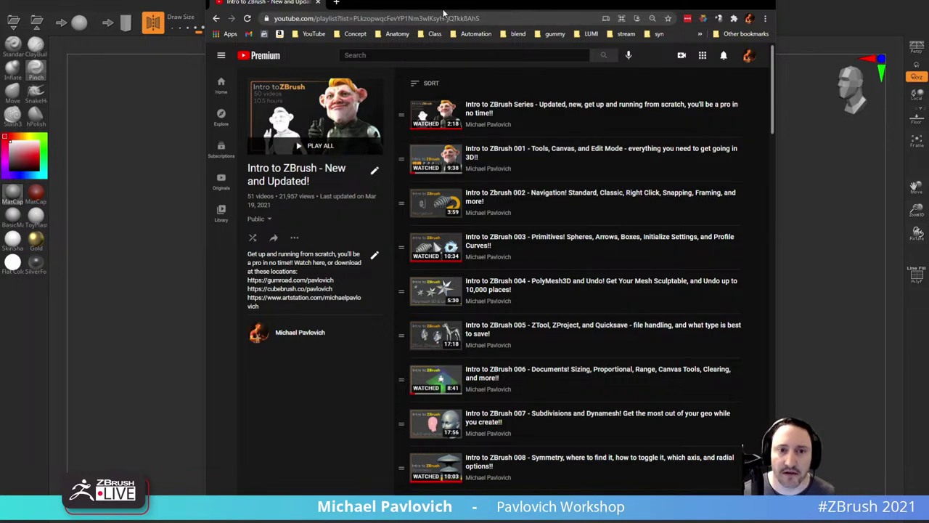
left_click_drag(444, 10, 572, 520)
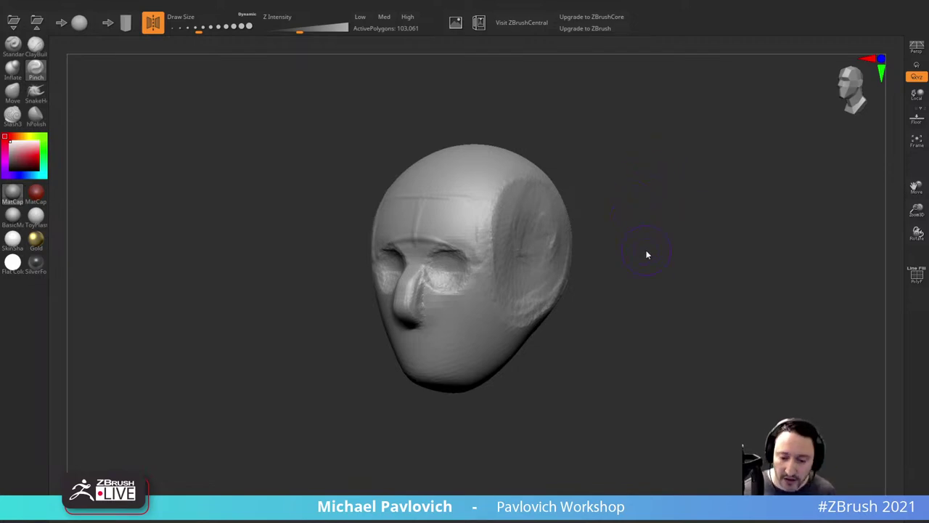
Step: Switch to the channel's playlists in the browser, open "ZBrush Core", look through its videos and return to the sculpt
left_click_drag(363, 0, 378, 2)
scroll(377, 191, "down", 5)
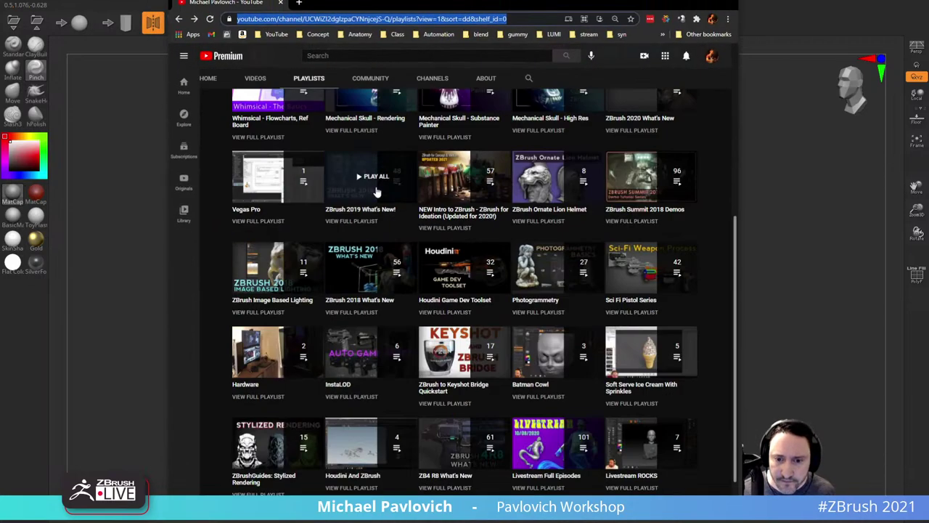
scroll(539, 375, "down", 3)
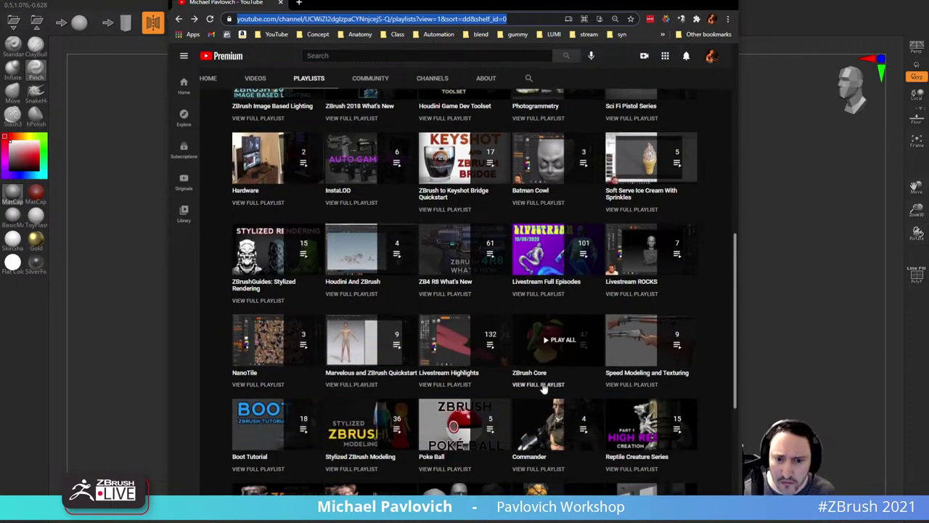
left_click(543, 385)
scroll(516, 236, "down", 4)
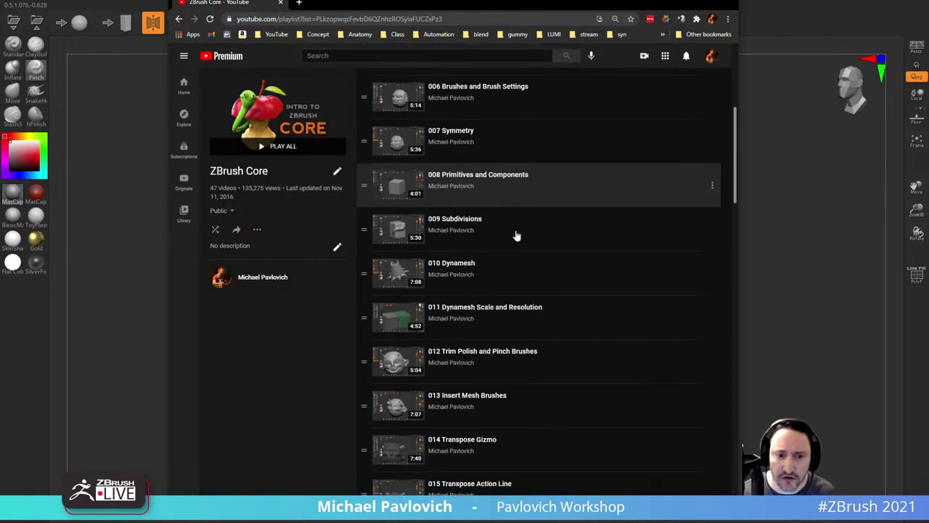
scroll(516, 236, "down", 18)
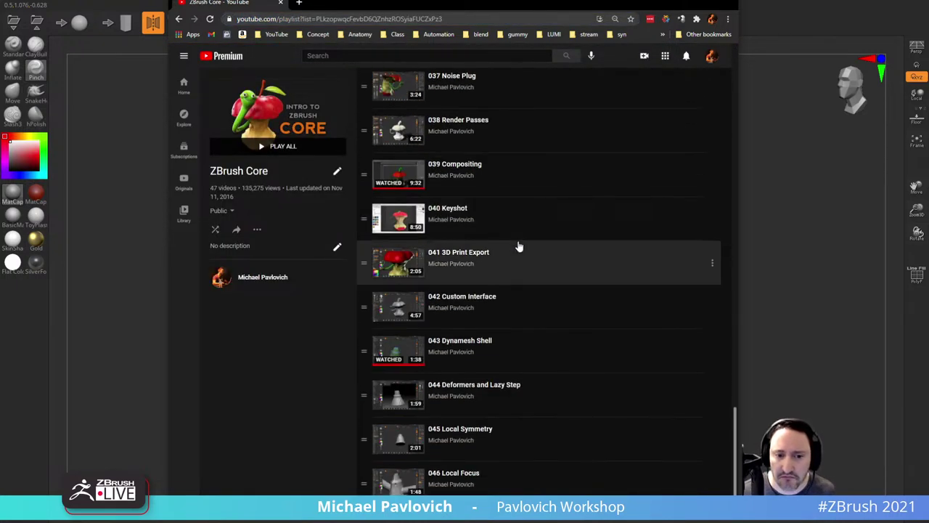
mouse_move(419, 5)
left_mouse_down()
mouse_move(447, 65)
mouse_move(479, 522)
left_mouse_up()
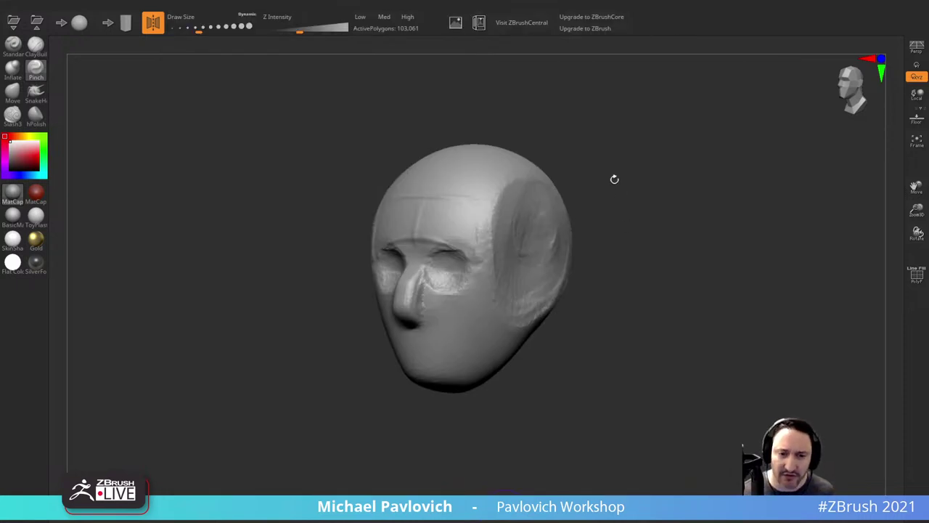
Step: Turn the floor grid on to check it around the head, and turn it off again
mouse_move(641, 201)
left_mouse_down()
mouse_move(668, 203)
mouse_move(641, 217)
mouse_move(612, 135)
mouse_move(664, 174)
left_mouse_up()
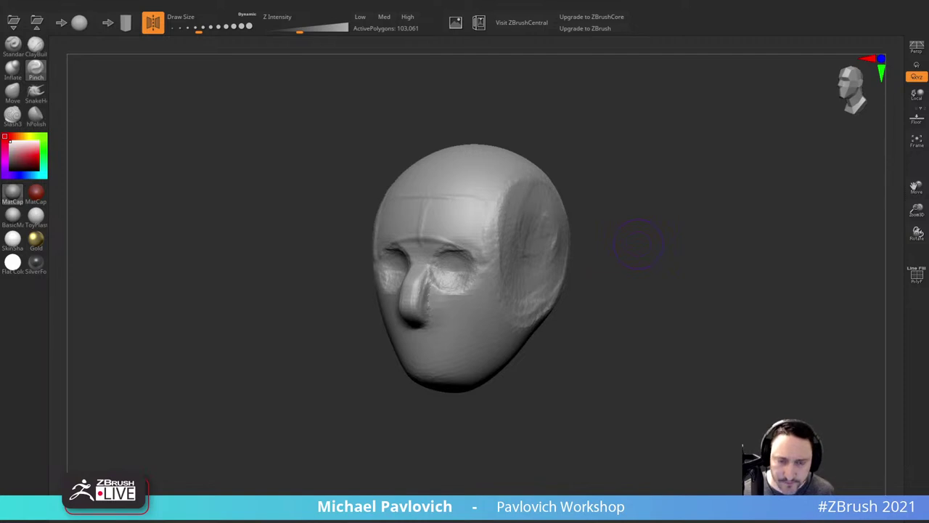
left_click_drag(657, 114, 670, 145, "shift")
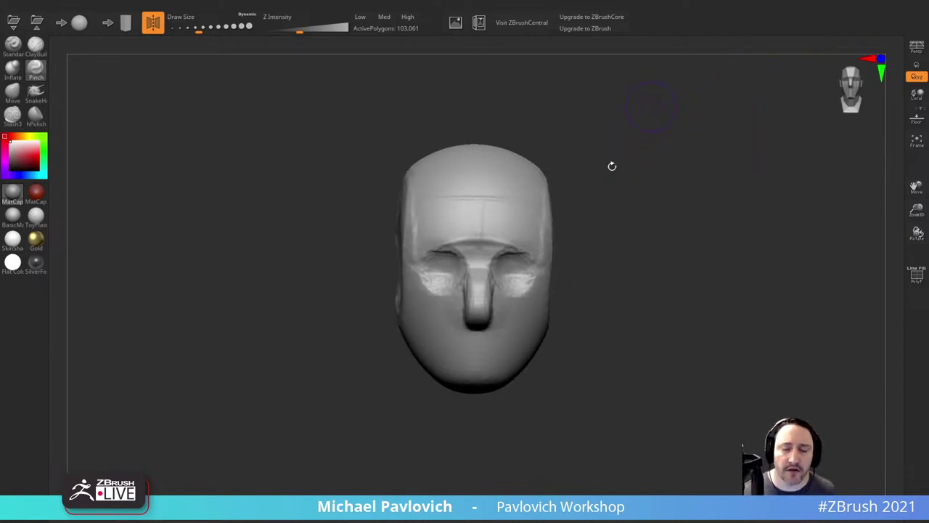
left_click_drag(598, 180, 604, 195, "shift")
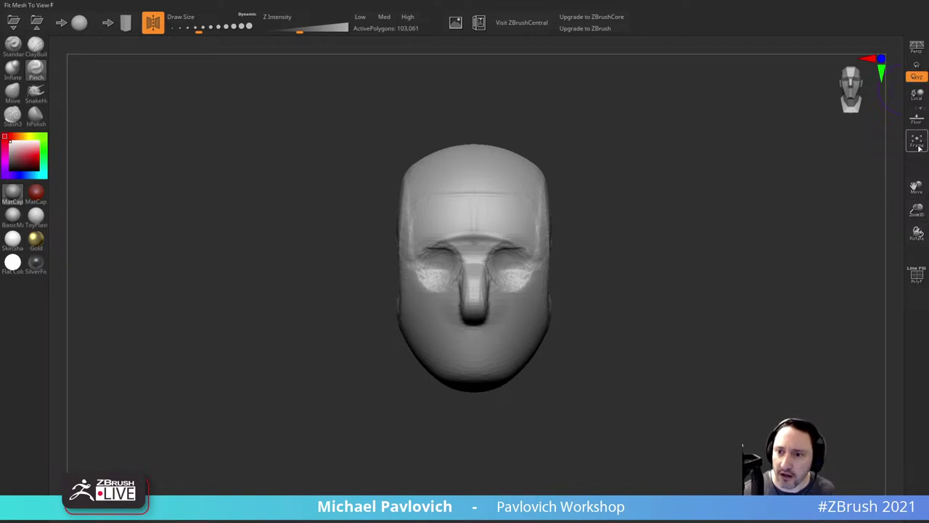
left_click(917, 120)
left_click_drag(713, 228, 533, 341)
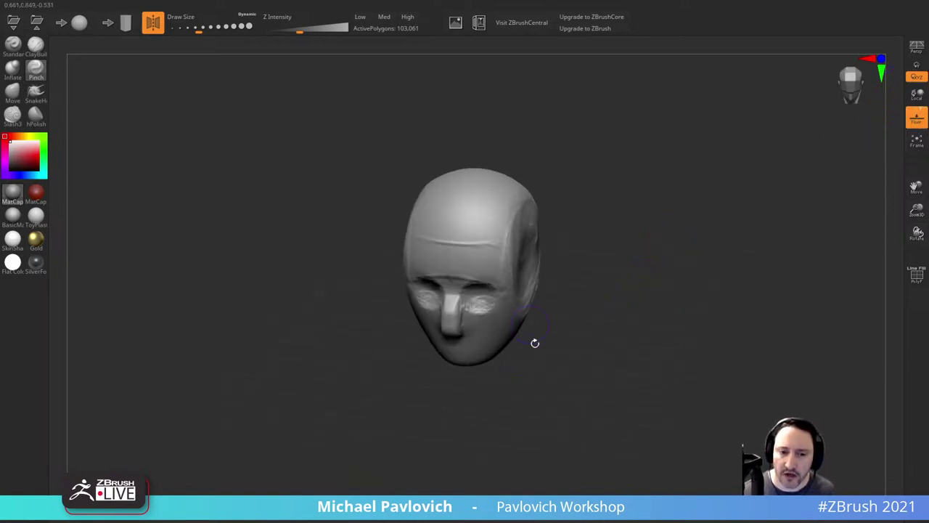
left_click_drag(651, 244, 683, 206)
left_click(913, 121)
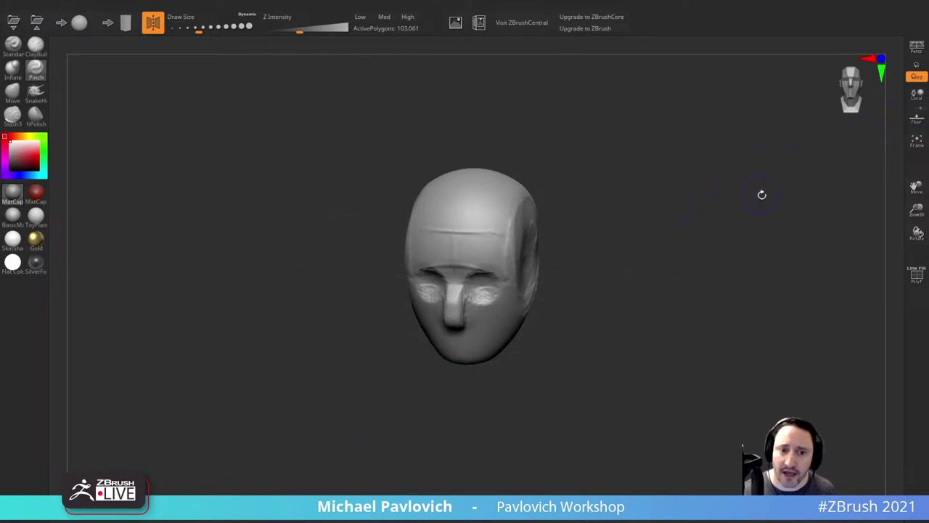
left_click_drag(762, 193, 769, 172)
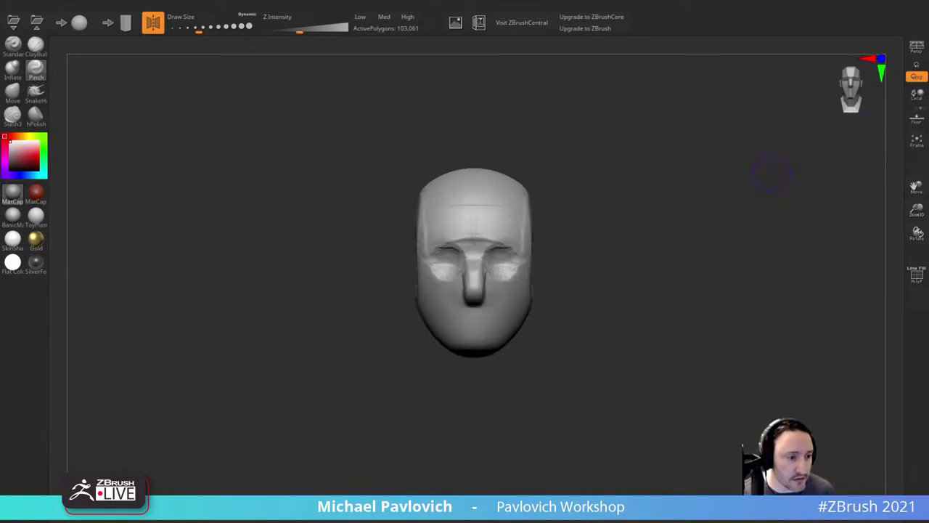
Step: Load head.jpg from the Desktop as a floating reference image and place it over the sculpted head
left_click(23, 421)
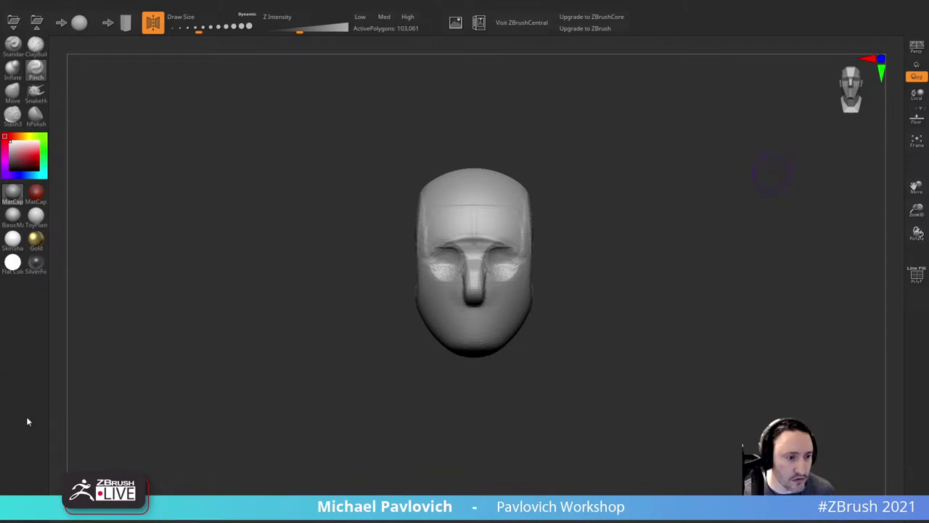
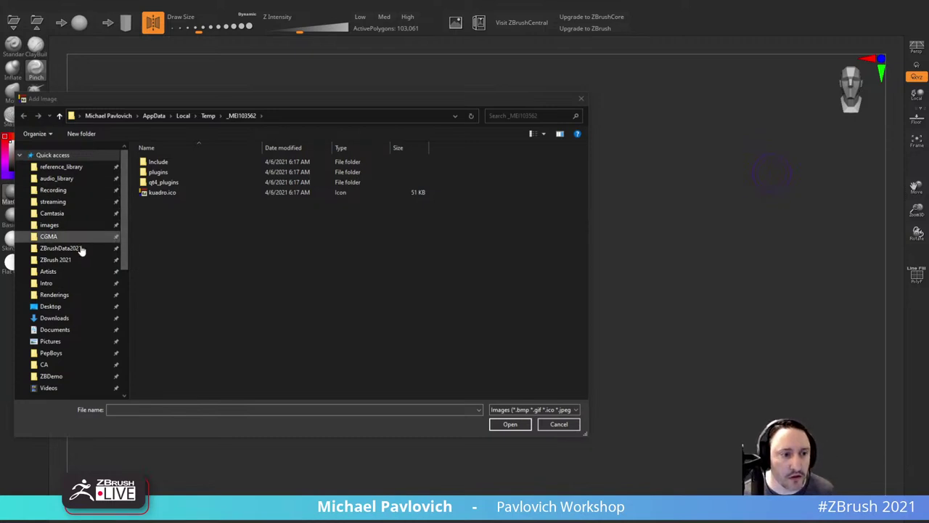
left_click(65, 306)
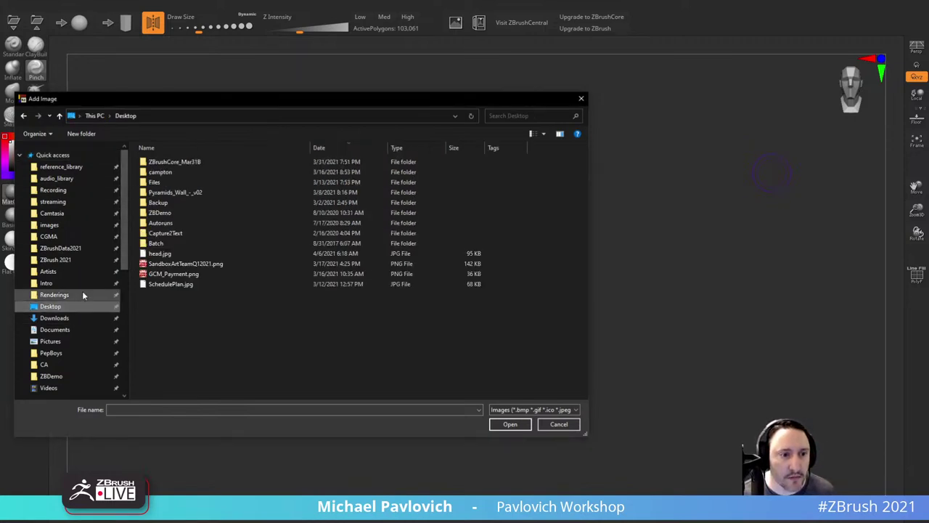
double_click(172, 253)
left_click_drag(19, 75, 494, 223)
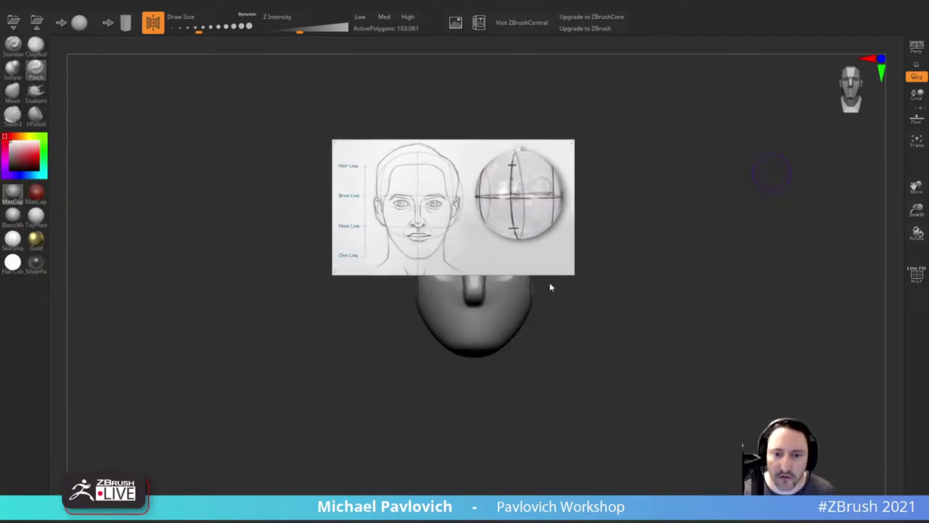
Step: Enlarge the reference image window and crop it to the front-view face drawing with its guide-line labels
right_click_drag(482, 246, 546, 264, "ctrl")
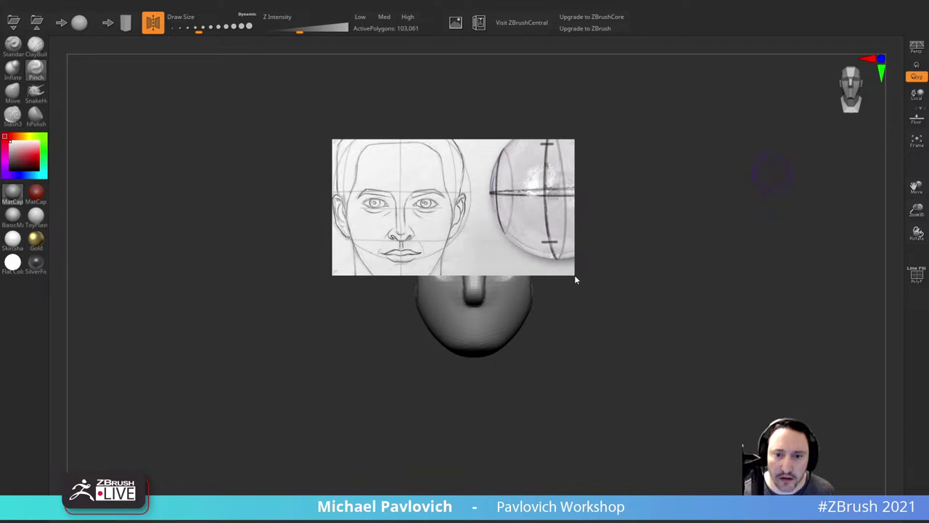
left_click_drag(574, 274, 806, 455)
scroll(556, 306, "up", 3)
middle_click_drag(513, 307, 553, 306)
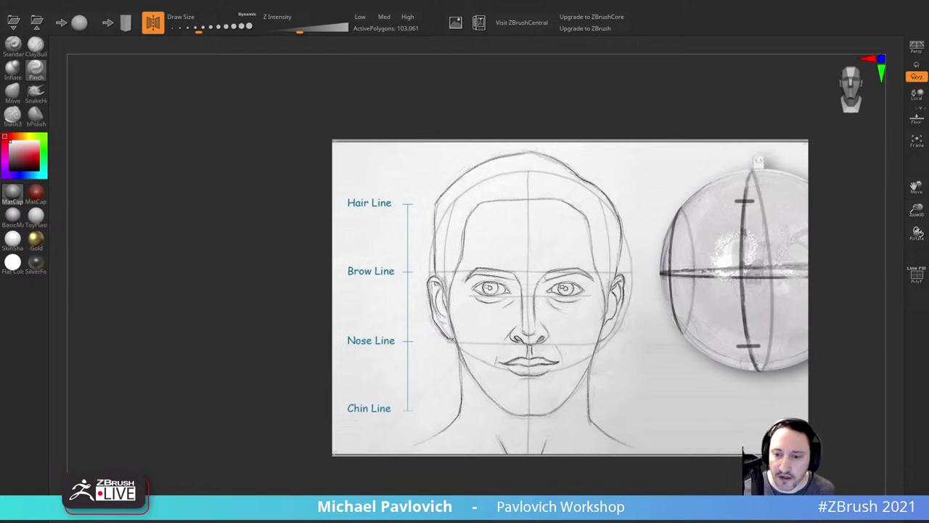
left_click_drag(807, 455, 648, 466)
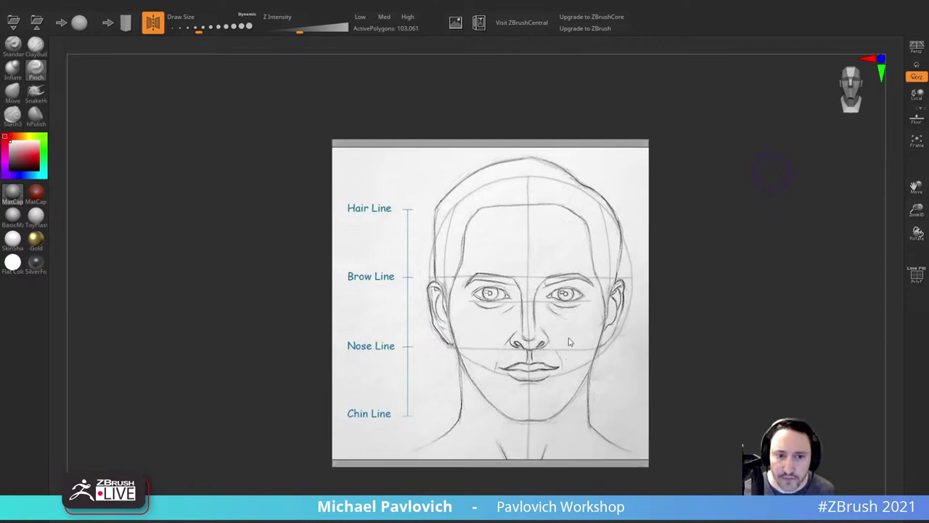
scroll(568, 336, "up", 2)
scroll(570, 335, "down", 2)
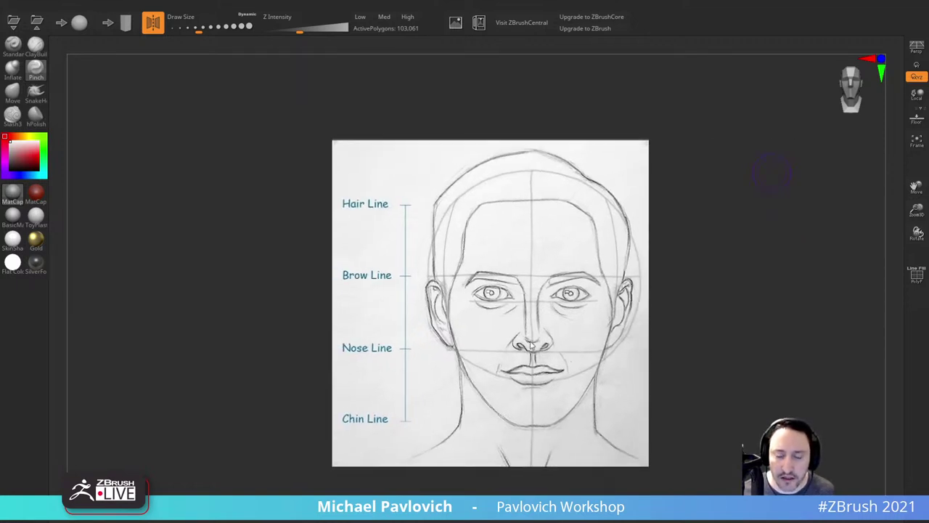
Step: Center the reference drawing over the model and scale the head's view to match the drawn face outline
mouse_move(582, 338)
left_mouse_down()
mouse_move(521, 335)
mouse_move(476, 294)
mouse_move(473, 316)
mouse_move(495, 315)
mouse_move(480, 325)
left_mouse_up()
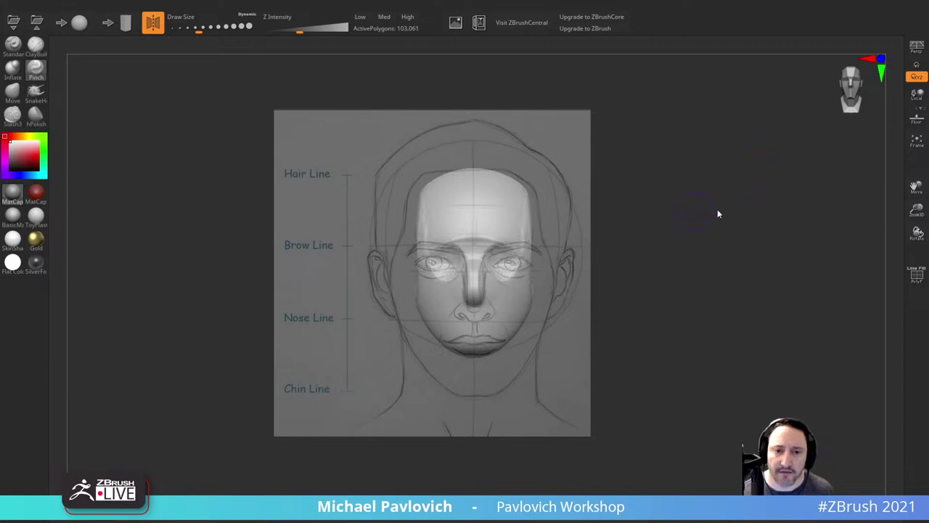
left_click_drag(686, 213, 712, 220, "alt")
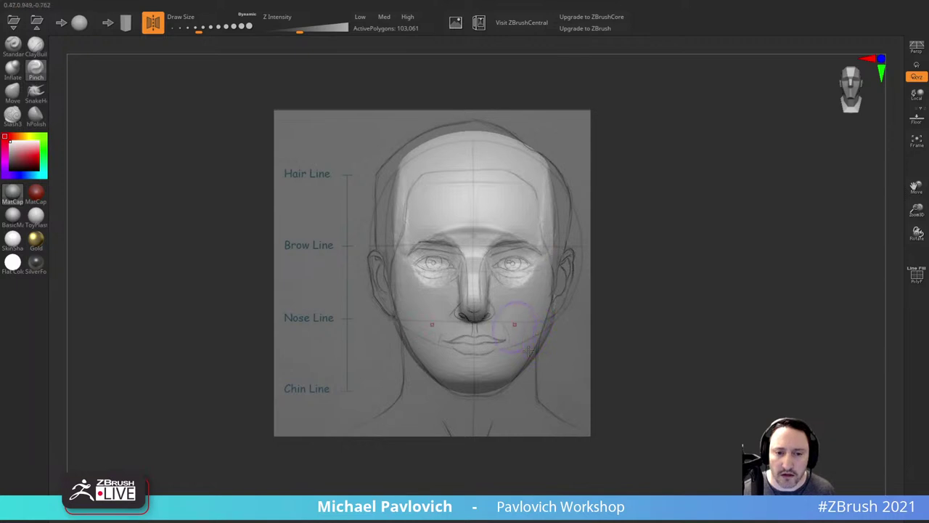
Step: Reduce the draw size and stroke along the mouth line with the Pinch brush, following the reference lips
key("s")
left_click(448, 326)
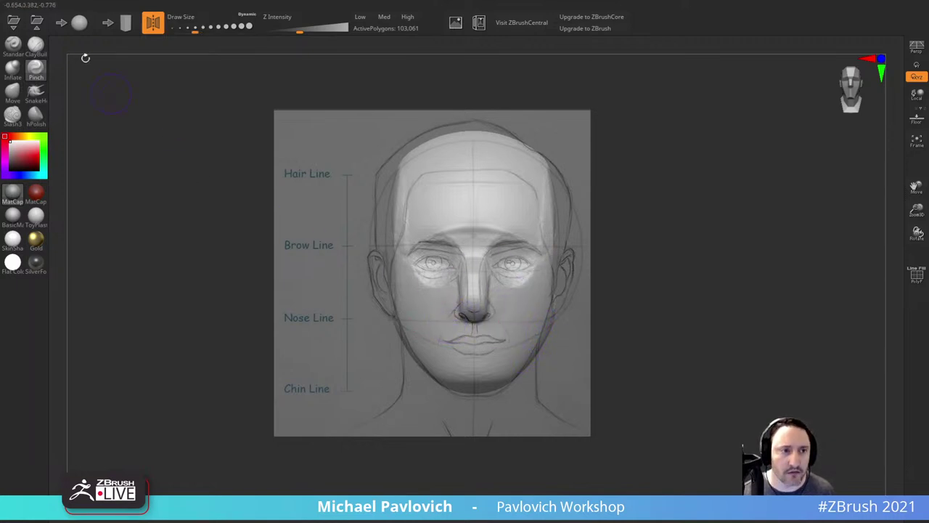
key("s")
left_click(447, 315)
mouse_move(446, 344)
left_mouse_down()
mouse_move(485, 342)
mouse_move(463, 340)
left_mouse_up()
left_click(484, 377)
Step: Sculpt the upper and lower lips over the reference with a smaller Standard brush and smooth them
left_click(187, 28)
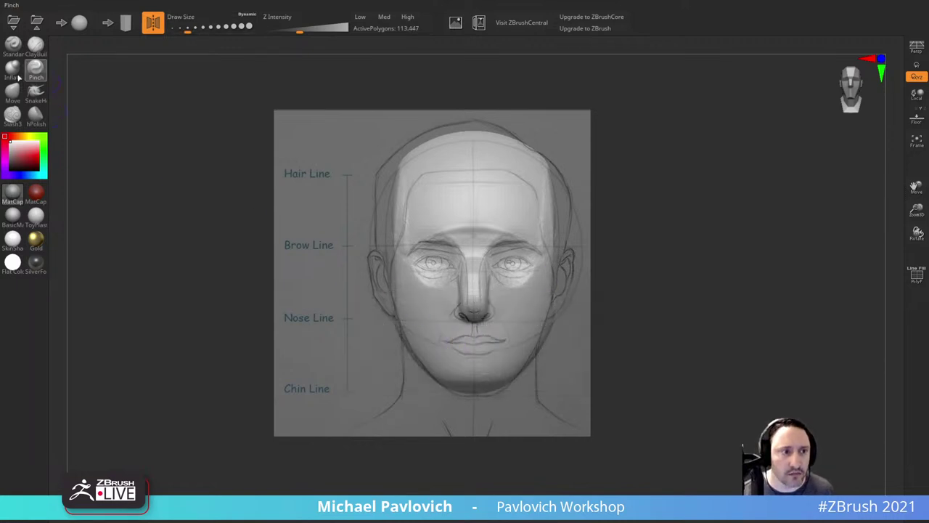
left_click(13, 51)
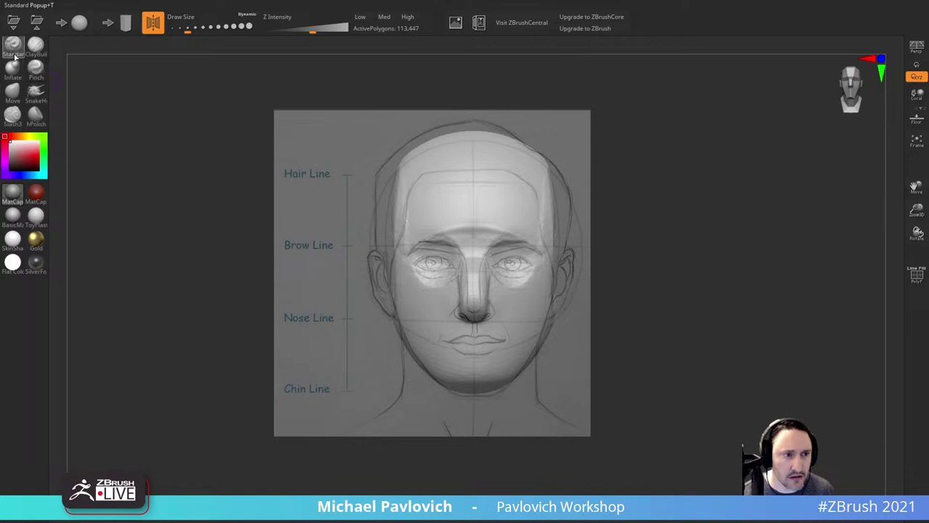
mouse_move(444, 341)
left_mouse_down()
mouse_move(484, 348)
mouse_move(475, 344)
left_mouse_up()
key("s")
left_click_drag(475, 344, 470, 346, "shift")
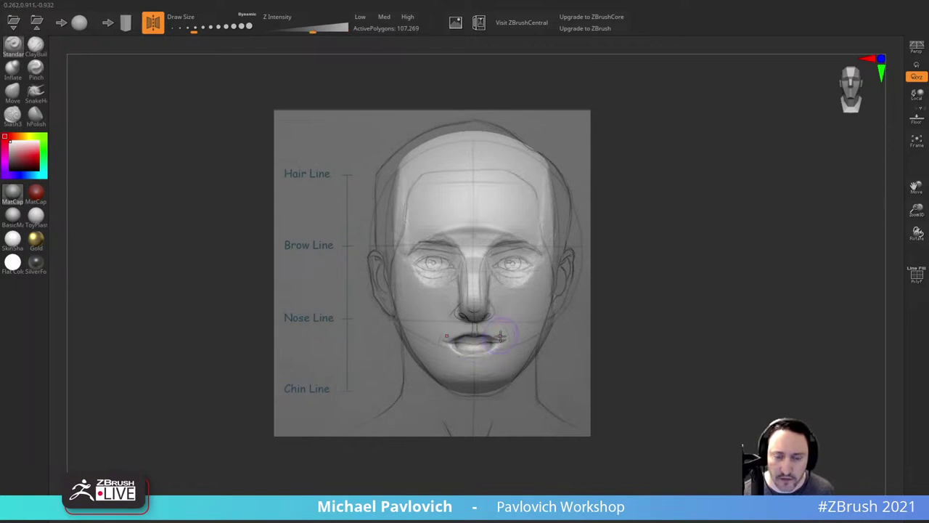
Step: Carve the eye area beneath the brows, smooth the forehead and build up the hairline along the drawing
mouse_move(430, 263)
left_mouse_down("alt")
mouse_move(447, 265)
mouse_move(425, 265)
mouse_move(429, 243)
mouse_move(461, 251)
mouse_move(481, 241)
mouse_move(481, 225)
left_mouse_up("alt")
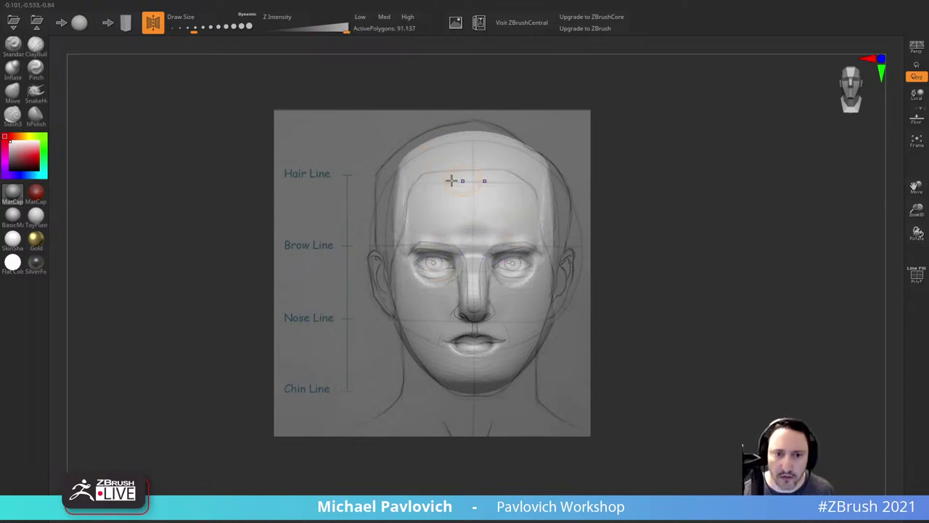
mouse_move(395, 253)
left_mouse_down()
mouse_move(421, 196)
mouse_move(500, 174)
mouse_move(450, 178)
left_mouse_up()
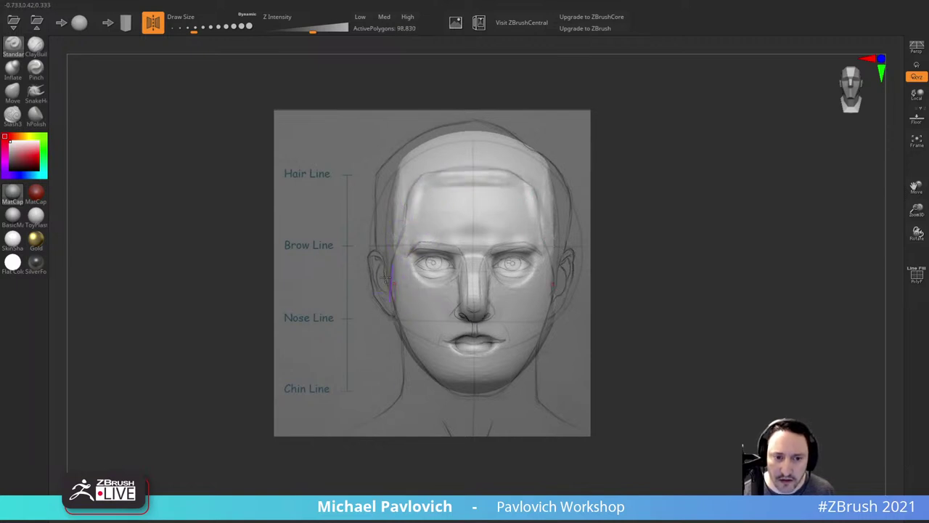
Step: Sculpt the cheek and jaw contours from below the ears towards the mouth, undoing the last stroke
left_click_drag(386, 277, 420, 339)
left_click_drag(683, 285, 637, 251)
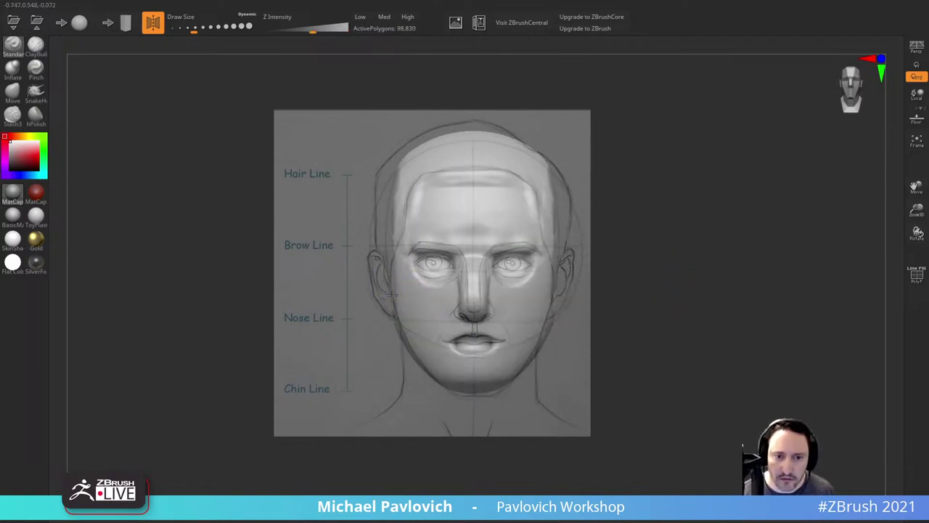
mouse_move(392, 295)
left_mouse_down()
mouse_move(412, 321)
mouse_move(425, 313)
left_mouse_up()
left_click_drag(656, 277, 612, 256, "shift")
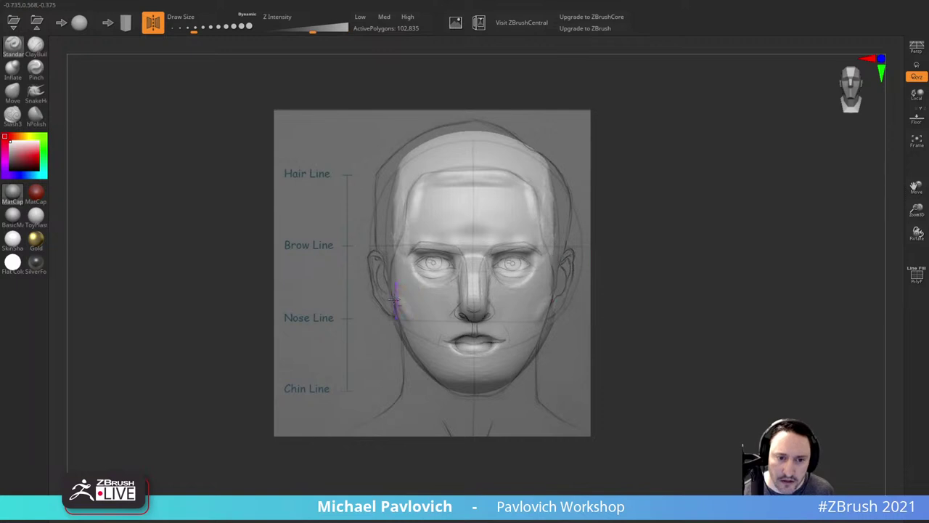
mouse_move(394, 299)
left_mouse_down()
mouse_move(412, 326)
mouse_move(401, 295)
left_mouse_up()
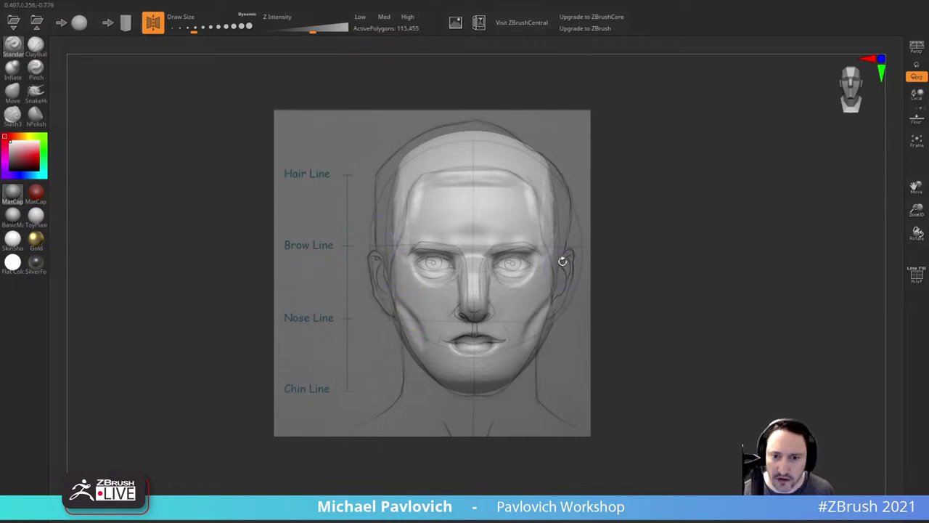
key("ctrl+z")
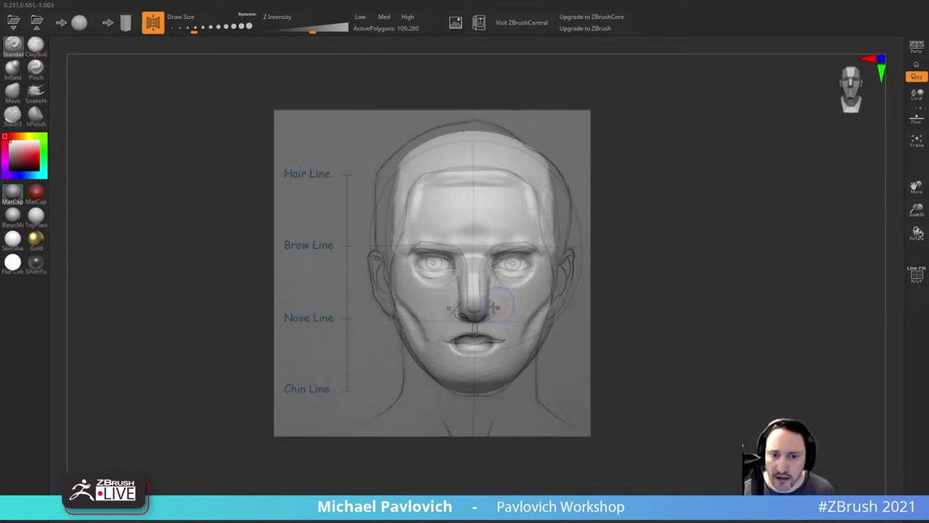
Step: Sculpt the nostril wings on both sides of the nose tip to match the reference
mouse_move(456, 310)
left_mouse_down()
mouse_move(462, 318)
mouse_move(484, 297)
left_mouse_up()
key("bracketleft")
key("s")
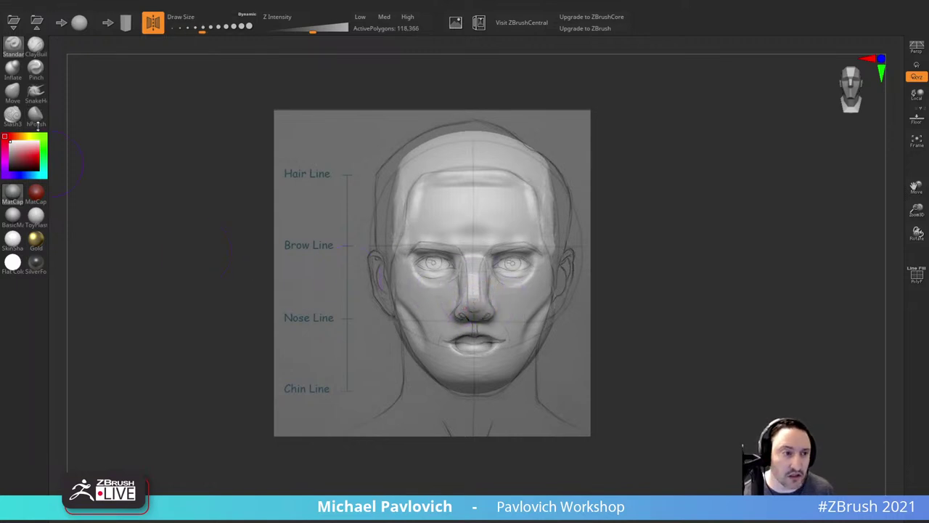
Step: Nudge the side of the nose and the chin to the drawing with the Move brush, and close the reference without saving its preset
left_click(12, 93)
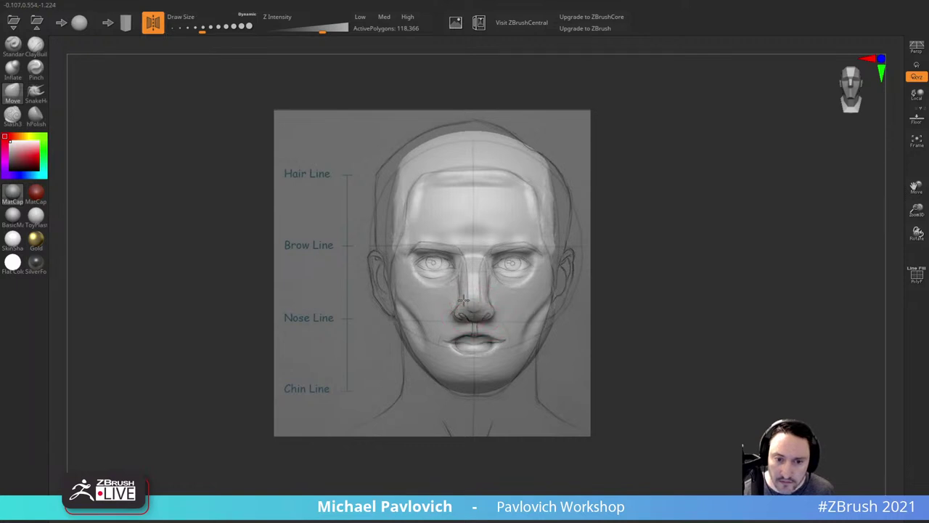
mouse_move(463, 300)
left_mouse_down()
mouse_move(465, 272)
mouse_move(452, 288)
left_mouse_up()
left_click_drag(471, 388, 473, 396)
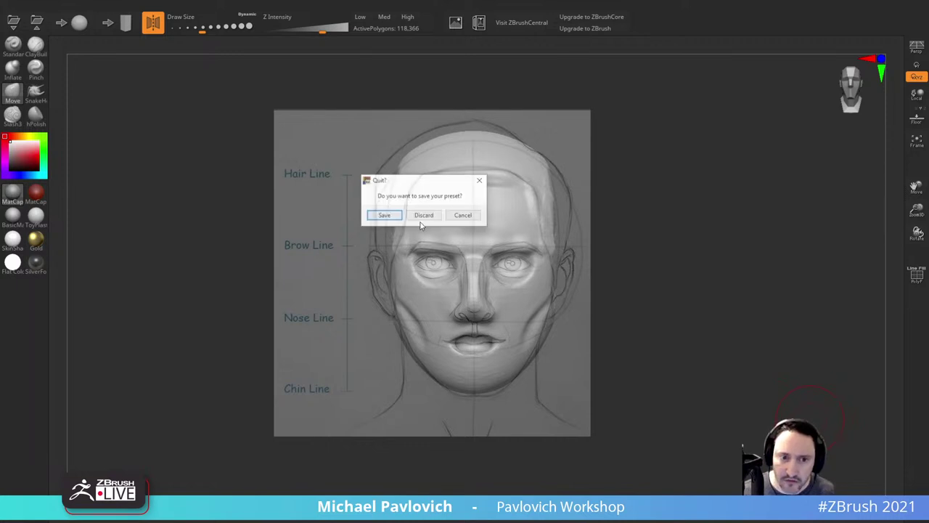
left_click(425, 221)
left_click(423, 216)
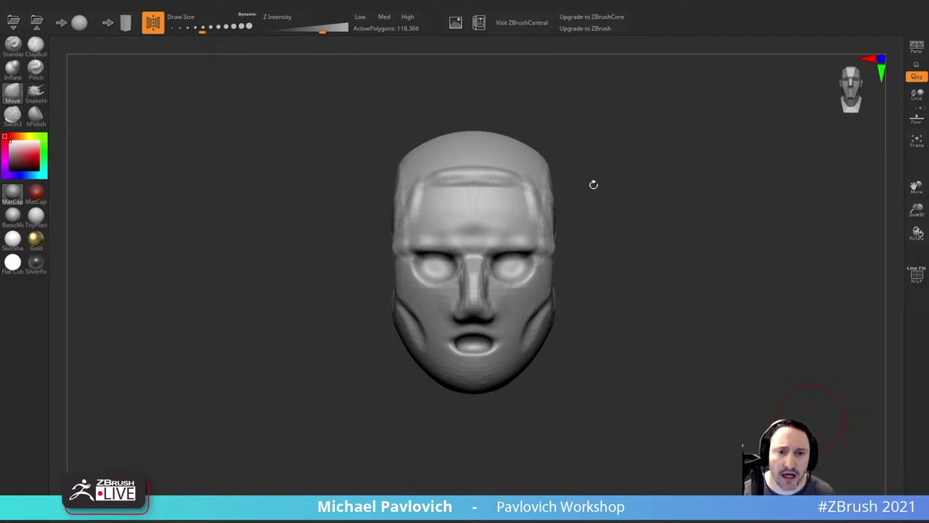
left_click_drag(593, 185, 639, 176)
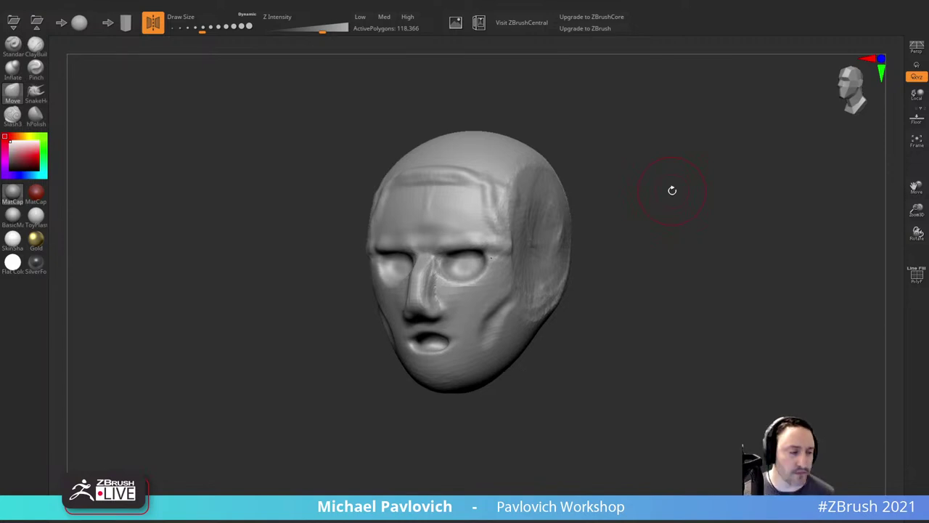
mouse_move(12, 216)
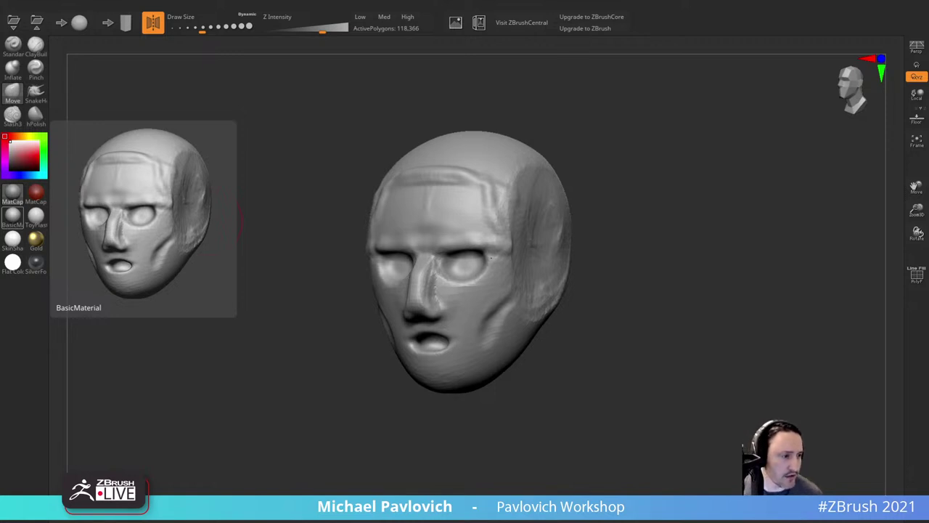
right_click_drag(663, 163, 633, 191, "shift")
mouse_move(633, 191)
left_mouse_down()
mouse_move(622, 171)
mouse_move(601, 177)
mouse_move(668, 157)
mouse_move(657, 183)
mouse_move(656, 173)
left_mouse_up()
left_click_drag(401, 232, 428, 224)
mouse_move(595, 174)
left_mouse_down("alt")
mouse_move(586, 149)
mouse_move(594, 168)
left_mouse_up("alt")
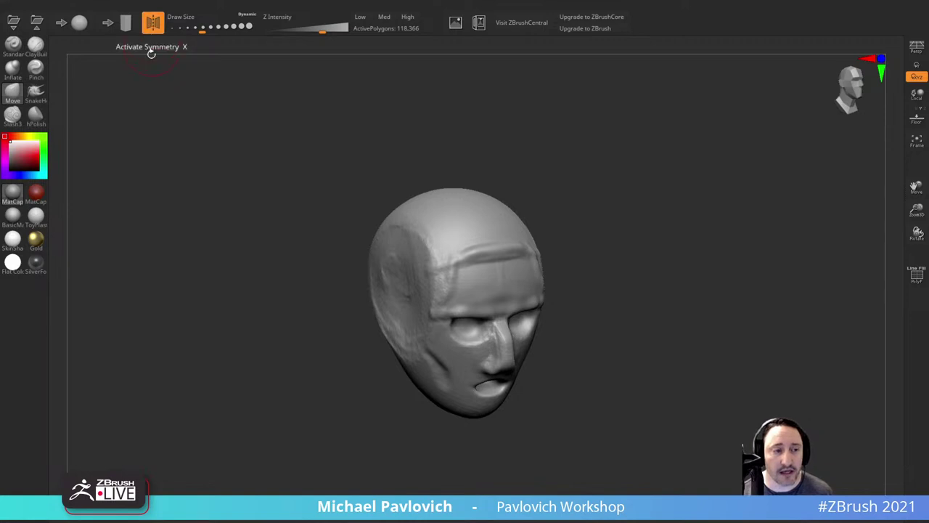
Step: Build up layered strokes over the crown, hairline and upper forehead with the ClayBuildup brush
left_click(35, 45)
left_click_drag(562, 166, 535, 193)
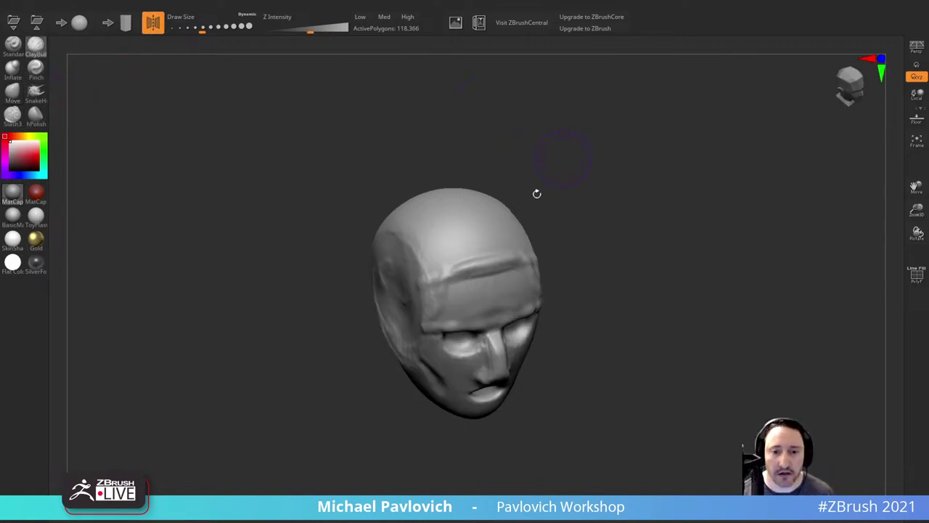
mouse_move(437, 272)
left_mouse_down()
mouse_move(504, 254)
mouse_move(501, 232)
mouse_move(442, 231)
mouse_move(450, 217)
left_mouse_up()
left_click_drag(610, 221, 596, 174)
mouse_move(502, 233)
left_mouse_down()
mouse_move(450, 228)
mouse_move(517, 255)
left_mouse_up()
left_click_drag(628, 251, 607, 242)
Step: Adjust the shape and length of the nose from the front with a smaller Move brush
key("bracketleft")
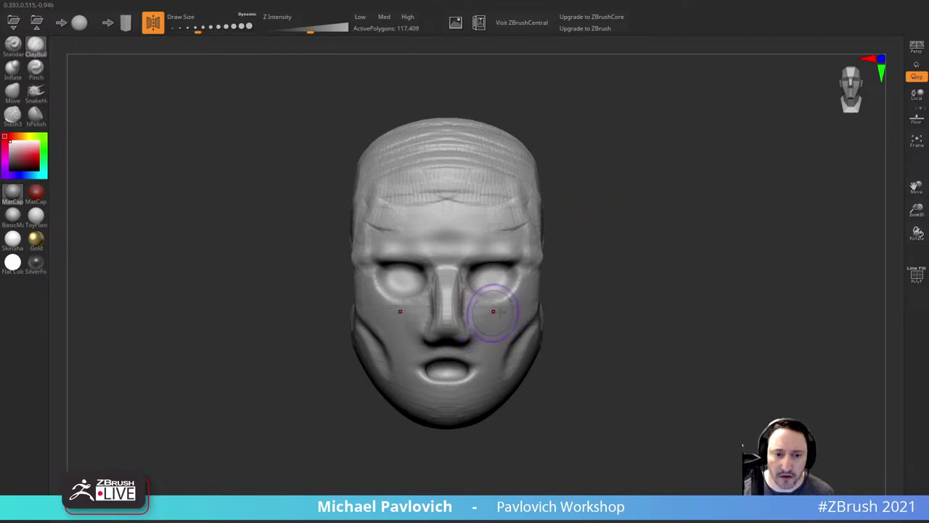
left_click_drag(339, 207, 327, 178)
left_click(12, 93)
mouse_move(444, 299)
left_mouse_down()
mouse_move(422, 320)
mouse_move(448, 332)
left_mouse_up()
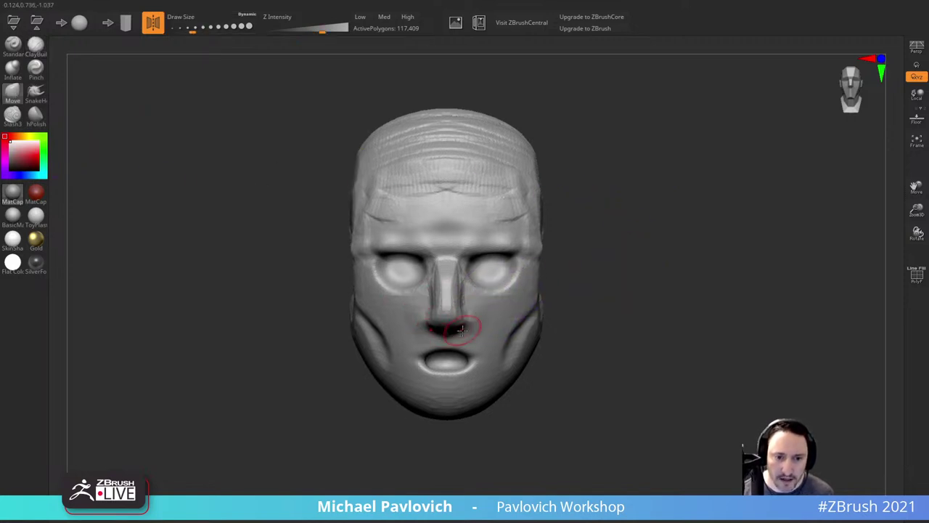
Step: Draw vertical guide lines down the middle of the head's side plane and a jawline towards the chin with a small Standard brush
left_click_drag(613, 218, 622, 247)
left_click_drag(622, 246, 602, 240, "alt")
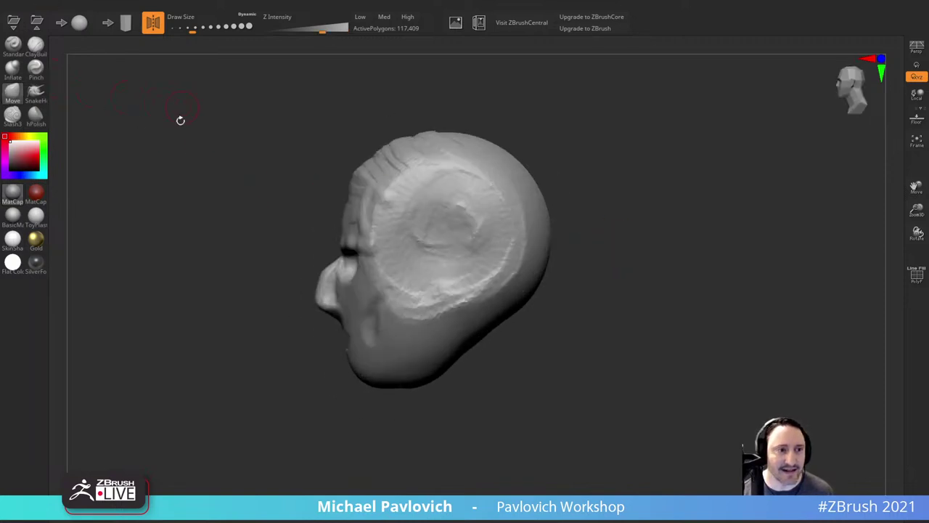
key("s")
left_click_drag(166, 127, 162, 127)
left_click(14, 47)
left_click_drag(564, 163, 559, 180, "alt")
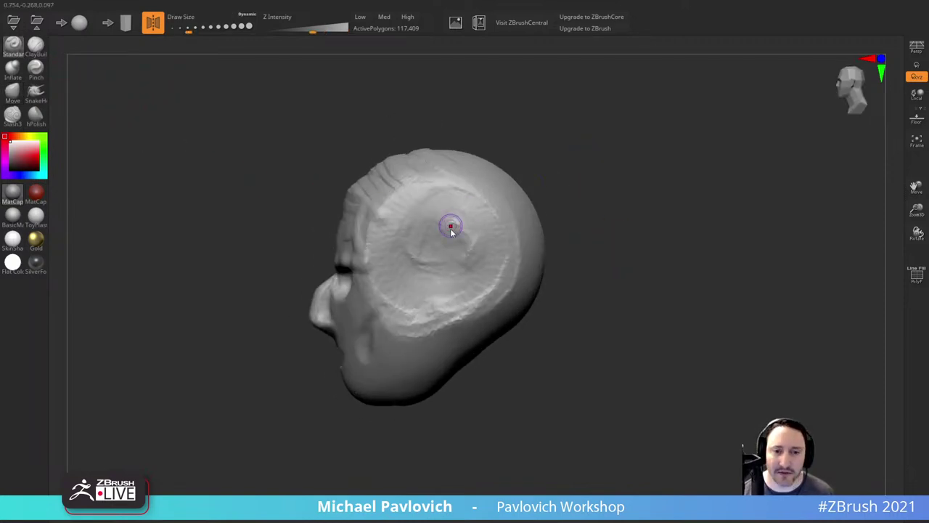
left_click_drag(448, 186, 426, 334)
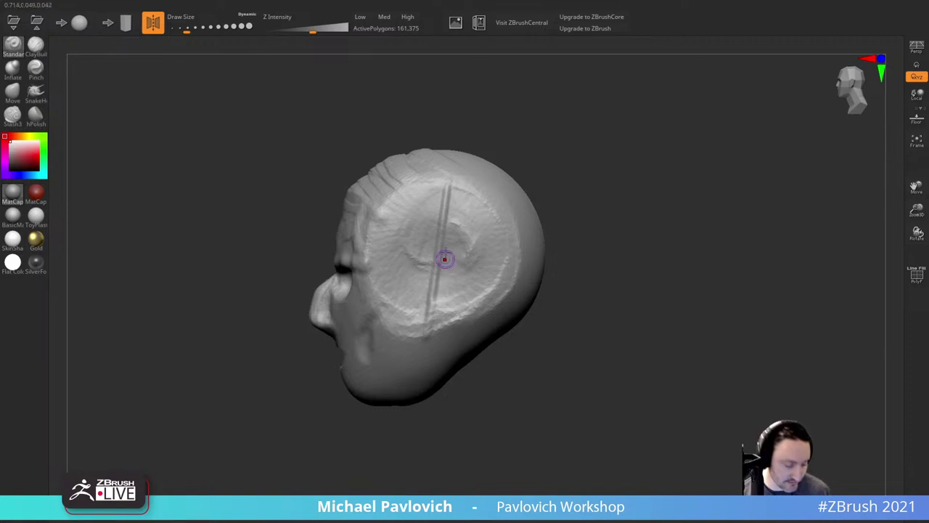
left_click_drag(450, 191, 442, 326)
left_click_drag(590, 220, 602, 201, "alt")
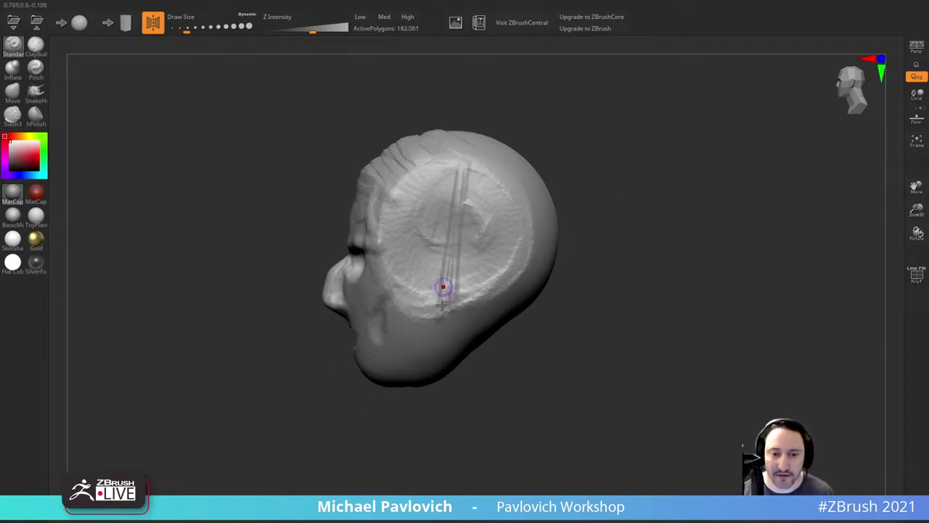
left_click_drag(447, 310, 391, 370)
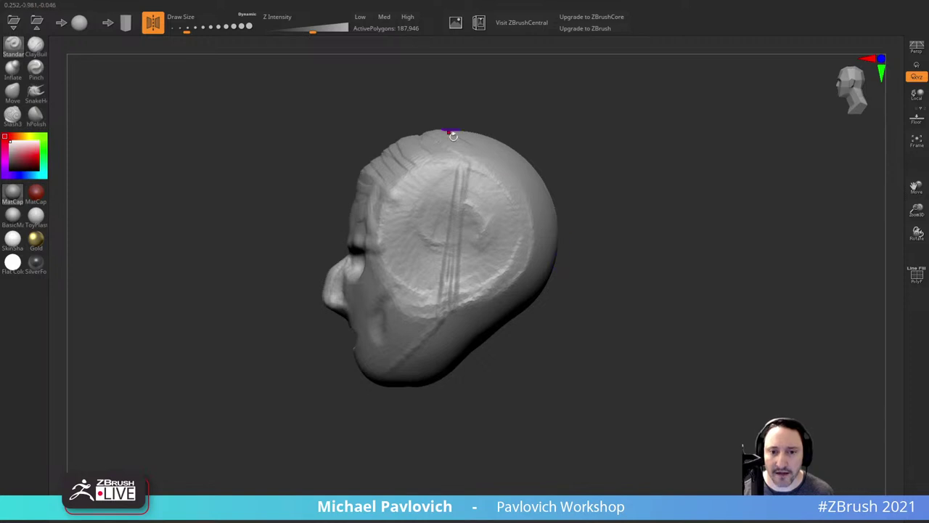
left_click_drag(455, 170, 454, 311)
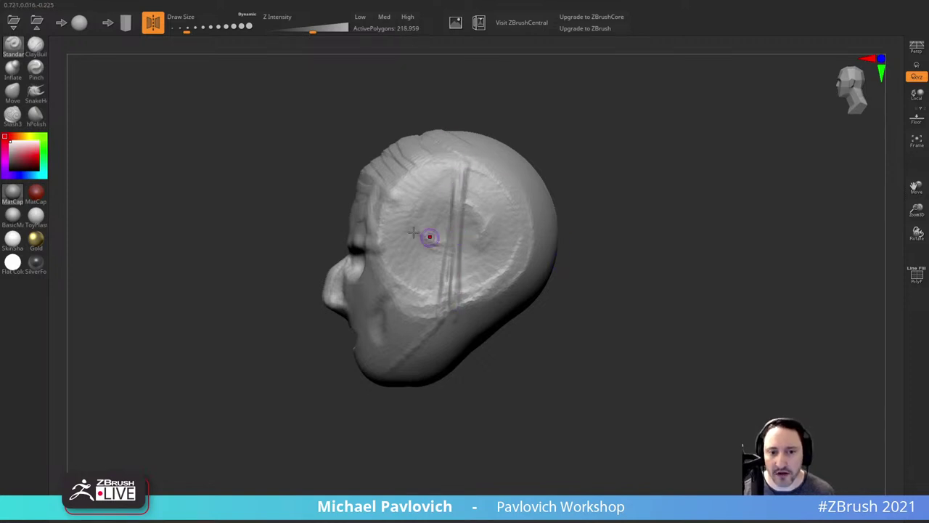
Step: Draw the brow and nose guide lines across the side of the head and sculpt the ear outline between them
left_click_drag(353, 240, 500, 238)
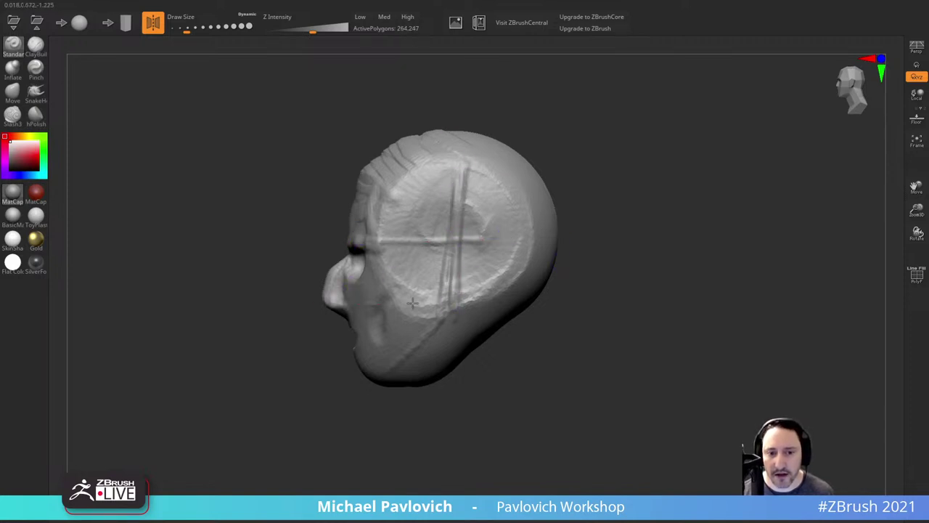
left_click_drag(413, 304, 457, 304)
left_click_drag(466, 243, 458, 290)
mouse_move(473, 243)
left_mouse_down()
mouse_move(490, 240)
mouse_move(459, 292)
left_mouse_up()
left_click_drag(607, 237, 633, 240)
left_click_drag(519, 252, 507, 279)
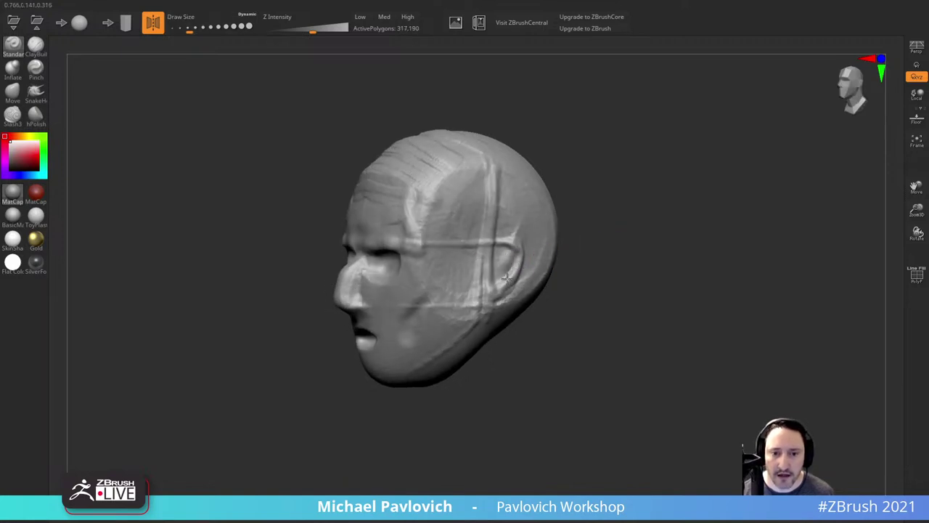
Step: Sculpt the inside of the ear with a resized ClayBuildup brush
mouse_move(590, 225)
left_mouse_down()
mouse_move(607, 241)
mouse_move(585, 241)
left_mouse_up()
key("s")
mouse_move(448, 286)
left_mouse_down()
mouse_move(440, 245)
mouse_move(447, 277)
mouse_move(446, 252)
mouse_move(434, 249)
mouse_move(428, 291)
mouse_move(440, 254)
mouse_move(436, 275)
mouse_move(441, 254)
mouse_move(446, 267)
mouse_move(442, 251)
mouse_move(458, 251)
mouse_move(444, 292)
left_mouse_up()
left_click(36, 46)
left_click_drag(560, 235, 604, 236)
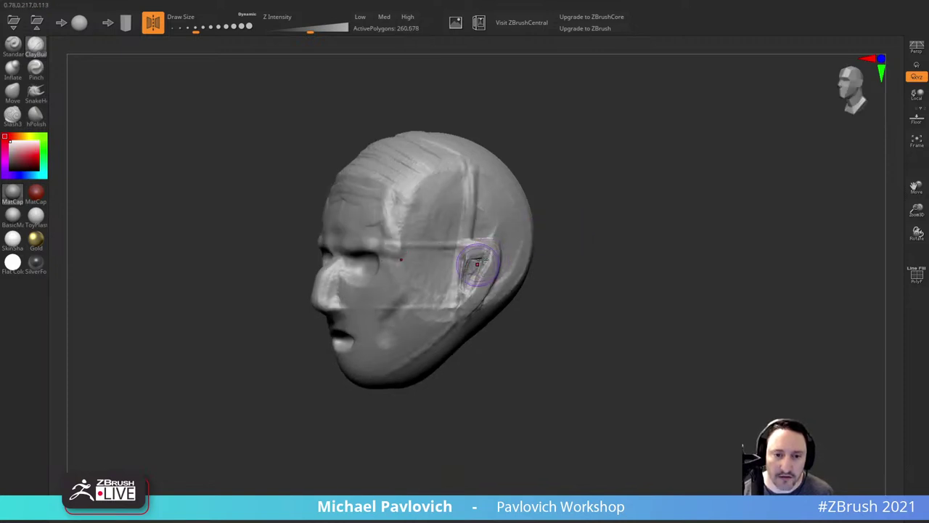
left_click_drag(478, 263, 479, 292)
Step: Adjust the ears' silhouette from the front view with the Move brush
mouse_move(586, 228)
left_mouse_down()
mouse_move(655, 243)
mouse_move(635, 233)
mouse_move(580, 250)
left_mouse_up()
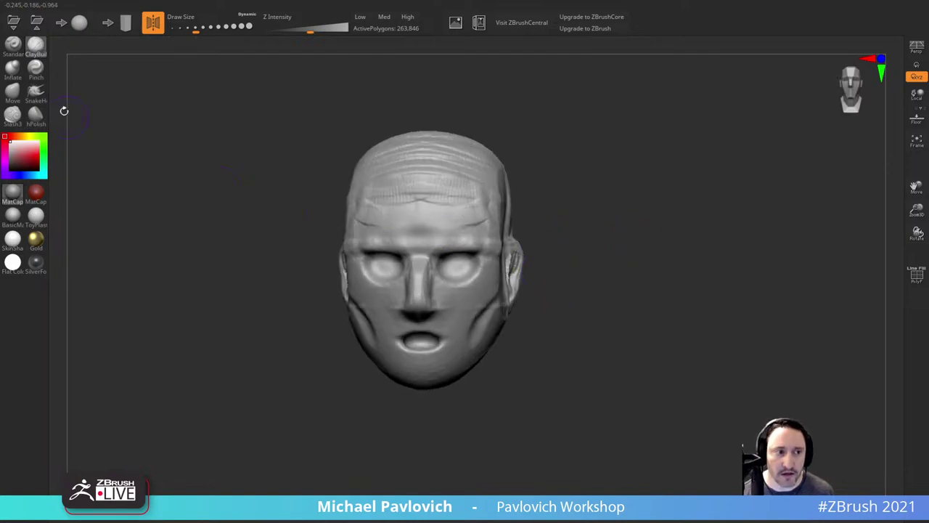
left_click(14, 92)
left_click_drag(521, 274, 520, 283)
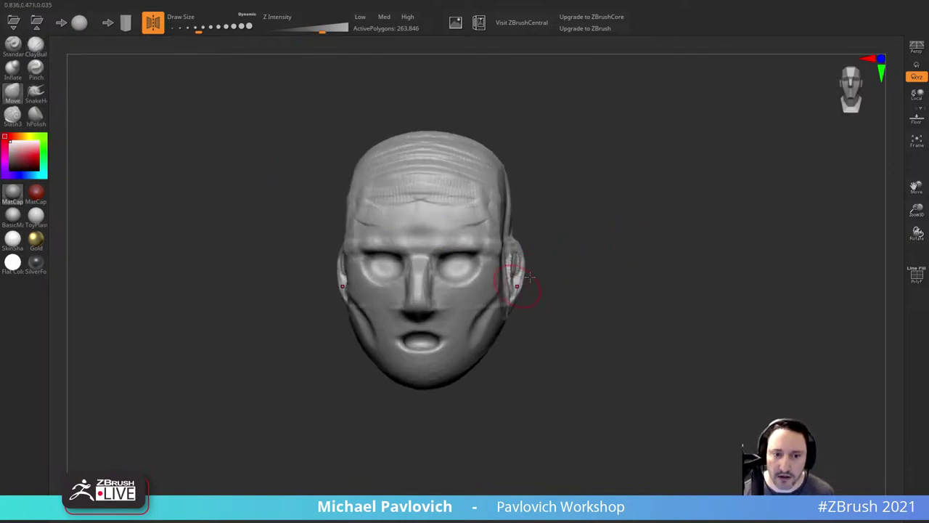
Step: Resize the Move brush and adjust the nose and face profile from the side
left_click_drag(588, 284, 530, 286)
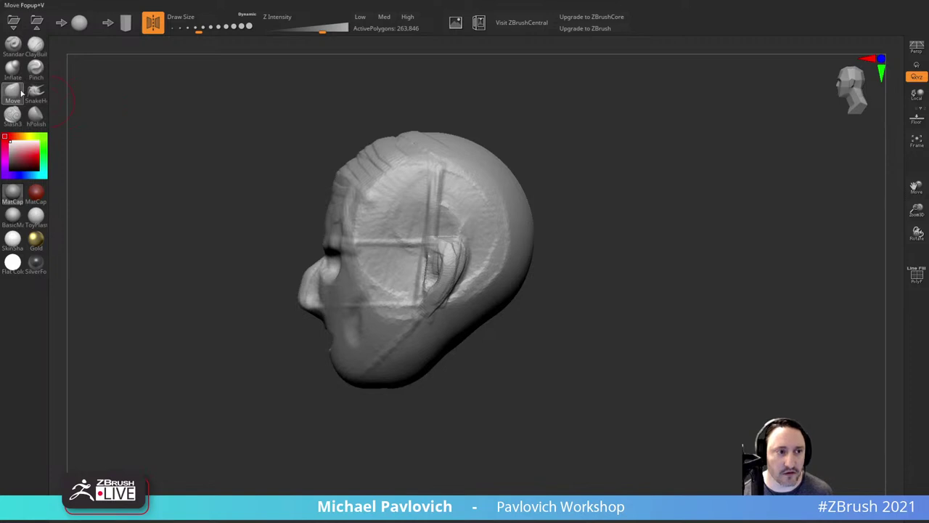
left_click_drag(238, 164, 247, 202, "alt")
key("s")
left_click_drag(301, 282, 307, 282)
left_click_drag(305, 277, 318, 278)
left_click_drag(281, 305, 291, 285)
key("s")
left_click_drag(233, 301, 249, 268)
Step: Reshape the cheeks beside the nose and the area under the eyes with the Move brush, working from below and from the side
mouse_move(633, 283)
left_mouse_down()
mouse_move(637, 210)
mouse_move(613, 207)
left_mouse_up()
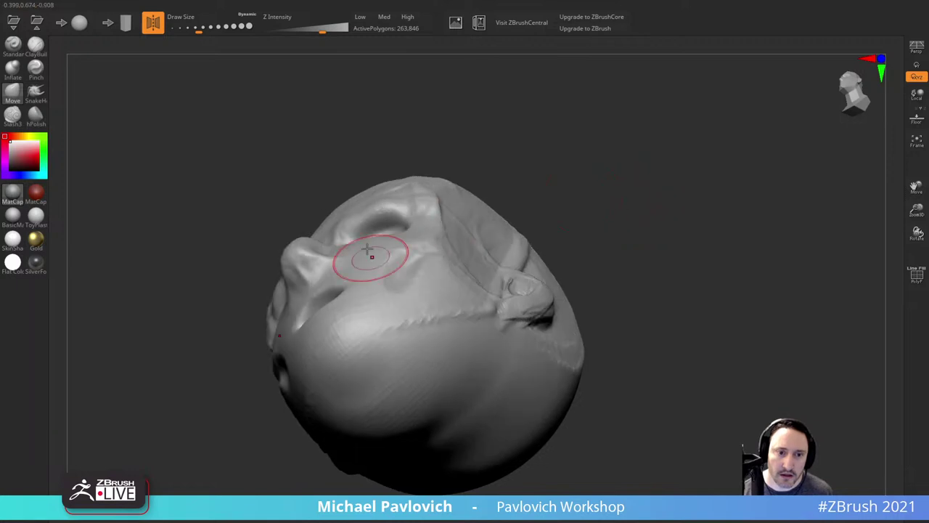
left_click_drag(359, 251, 352, 252)
left_click_drag(494, 125, 340, 287)
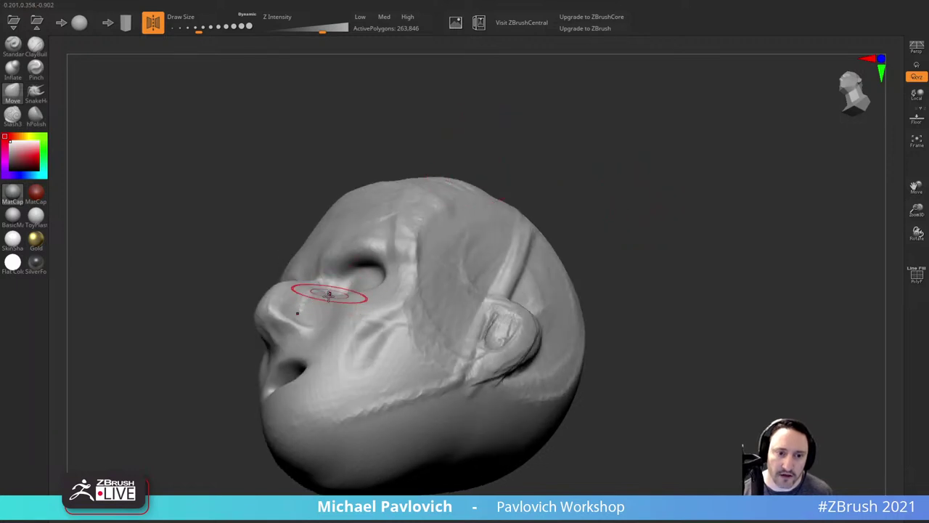
mouse_move(494, 156)
left_mouse_down("alt")
mouse_move(508, 139)
mouse_move(442, 195)
left_mouse_up("alt")
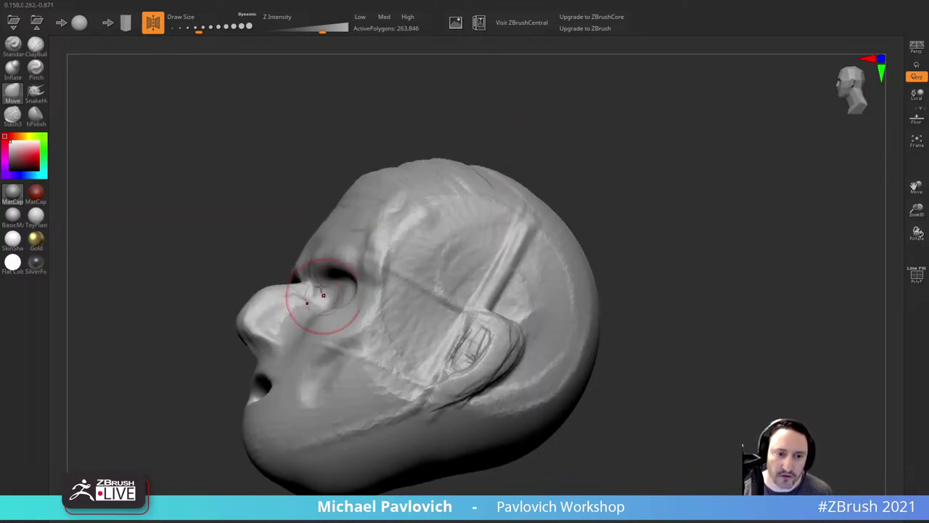
left_click_drag(261, 196, 647, 238)
mouse_move(647, 238)
left_mouse_down("alt")
mouse_move(614, 183)
mouse_move(683, 190)
left_mouse_up("alt")
left_click_drag(445, 305, 412, 312)
mouse_move(596, 273)
left_mouse_down()
mouse_move(646, 284)
mouse_move(579, 289)
mouse_move(570, 301)
left_mouse_up()
mouse_move(600, 310)
left_mouse_down("alt")
mouse_move(637, 305)
mouse_move(614, 299)
left_mouse_up("alt")
left_click_drag(613, 299, 656, 301)
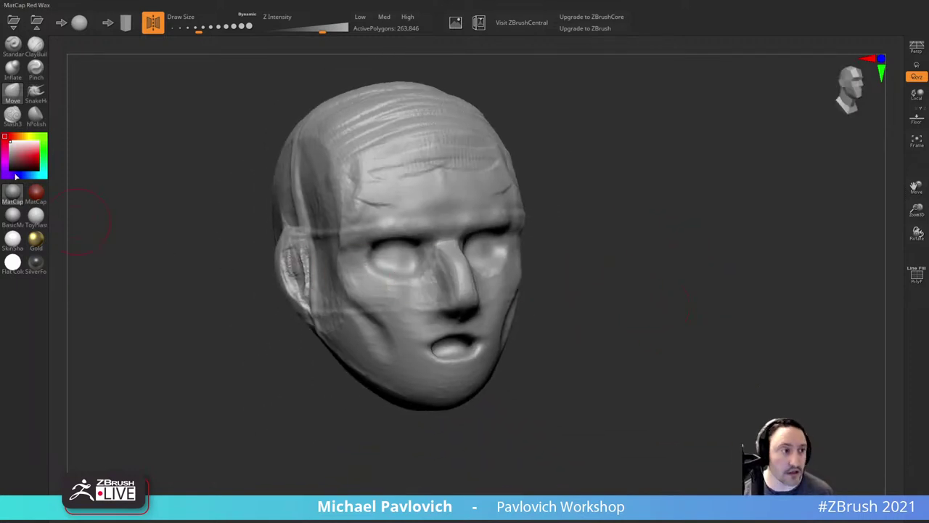
Step: Build up the cheekbones and the front of the cheeks below the eyes with the ClayBuildup brush
left_click(36, 46)
mouse_move(350, 281)
left_mouse_down()
mouse_move(378, 328)
mouse_move(380, 297)
left_mouse_up()
left_click_drag(585, 278, 608, 286, "alt")
left_click_drag(614, 281, 569, 276)
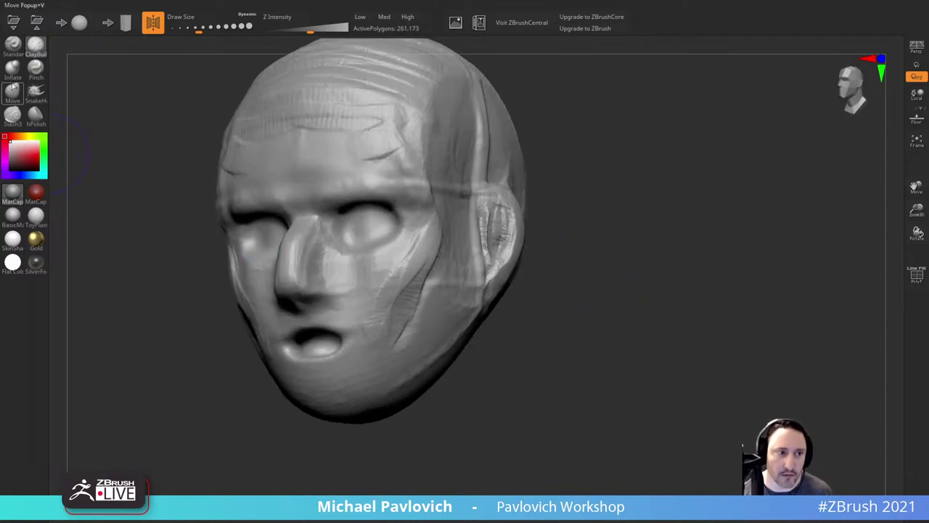
Step: Cut the smile-line folds from the nose wings down past the mouth corners with the Slash3 brush
left_click(12, 115)
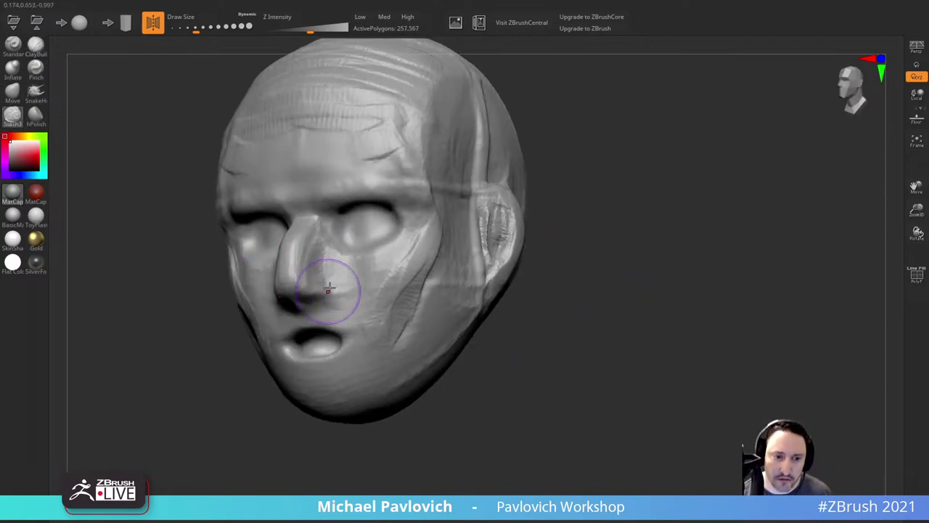
key("[")
mouse_move(328, 293)
left_mouse_down()
mouse_move(354, 313)
mouse_move(372, 352)
left_mouse_up()
left_click_drag(585, 293, 665, 290)
key("]")
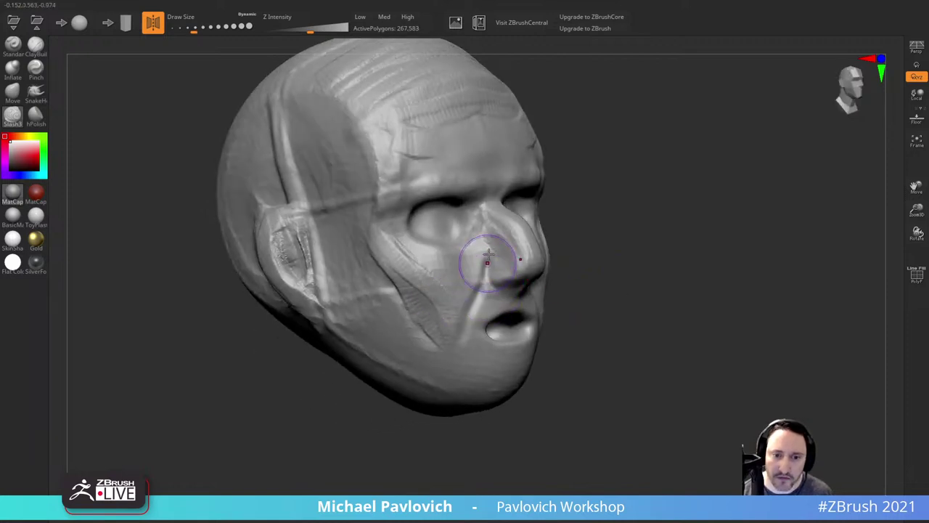
left_click_drag(488, 262, 457, 351)
left_click_drag(607, 294, 583, 284)
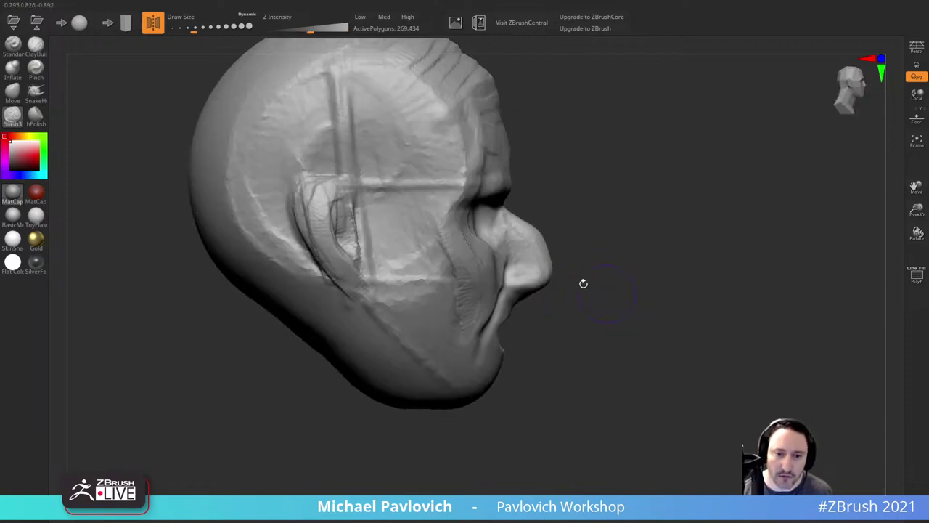
Step: Resize the Move brush and reshape the chin and mouth area in profile
left_click(19, 97)
key("s")
left_click_drag(528, 407, 539, 408)
mouse_move(482, 396)
left_mouse_down()
mouse_move(510, 394)
mouse_move(515, 367)
mouse_move(502, 339)
mouse_move(476, 354)
left_mouse_up()
key("s")
Step: Curve the mouth corners and surrounding folds back around the face with a larger Move brush
mouse_move(820, 261)
left_mouse_down()
mouse_move(722, 215)
mouse_move(730, 240)
left_mouse_up()
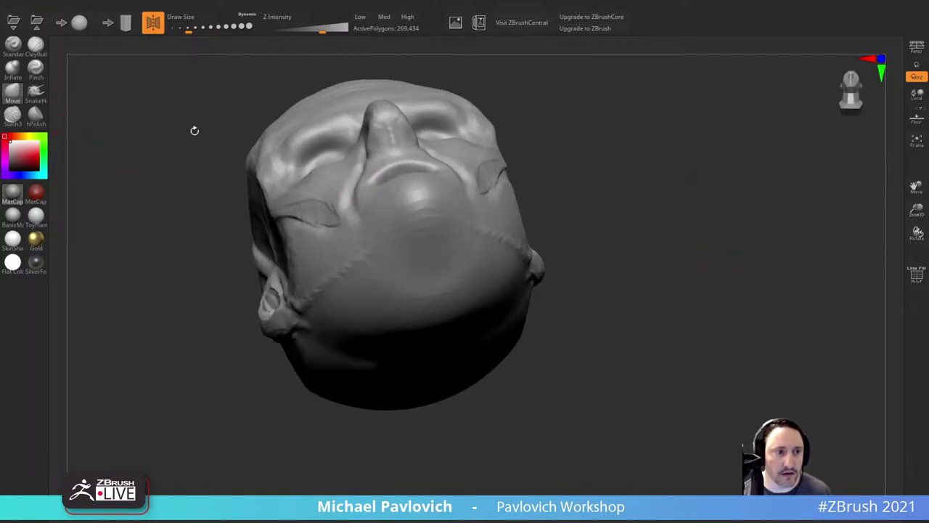
left_click_drag(603, 115, 600, 95)
key("]")
left_click_drag(377, 169, 349, 167)
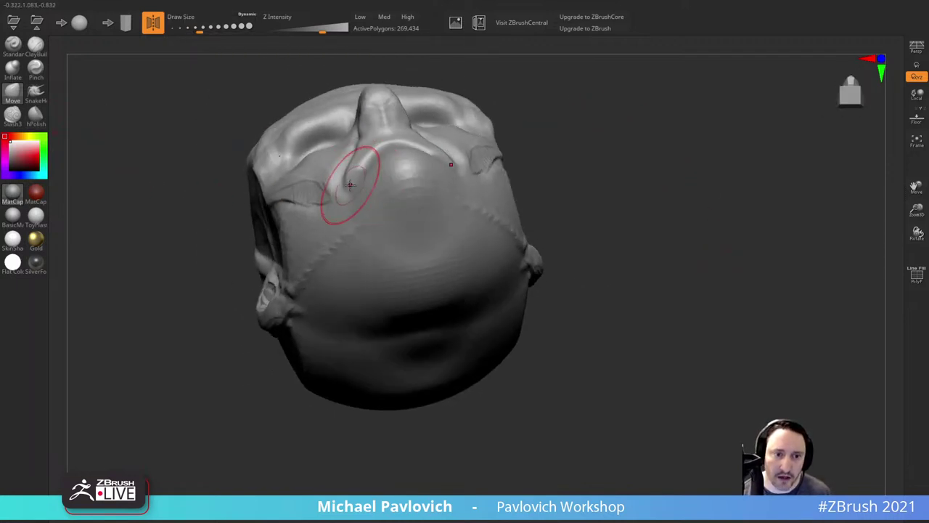
mouse_move(562, 87)
left_mouse_down()
mouse_move(535, 90)
mouse_move(545, 104)
mouse_move(524, 139)
left_mouse_up()
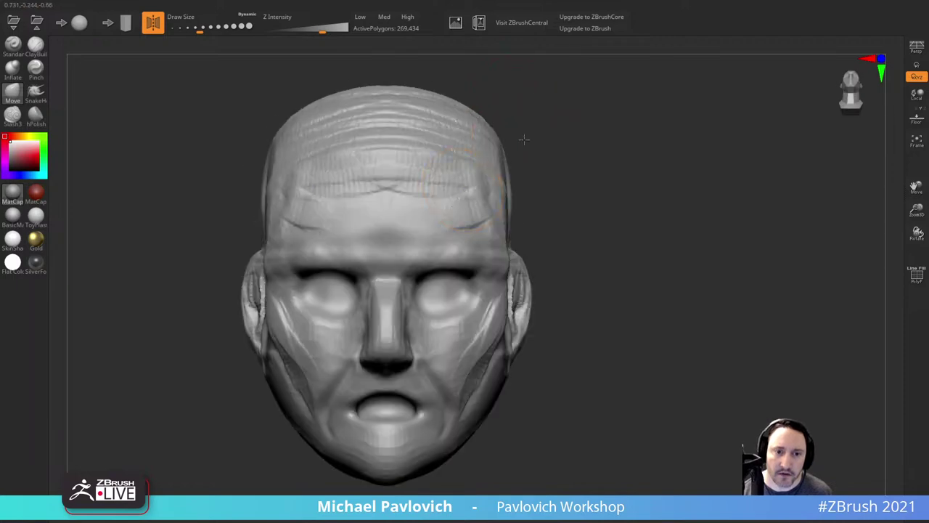
left_click_drag(573, 289, 572, 251)
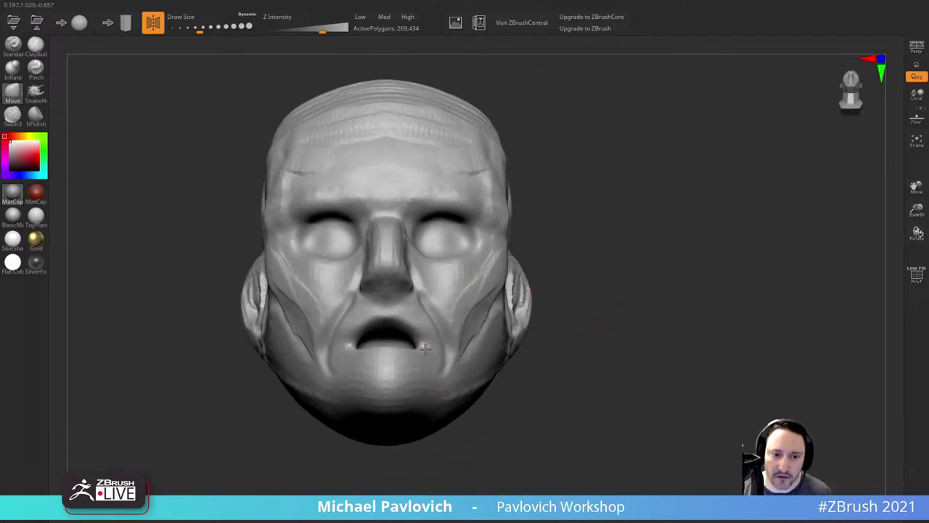
left_click_drag(425, 349, 440, 353)
mouse_move(585, 212)
left_mouse_down()
mouse_move(518, 222)
mouse_move(552, 221)
left_mouse_up()
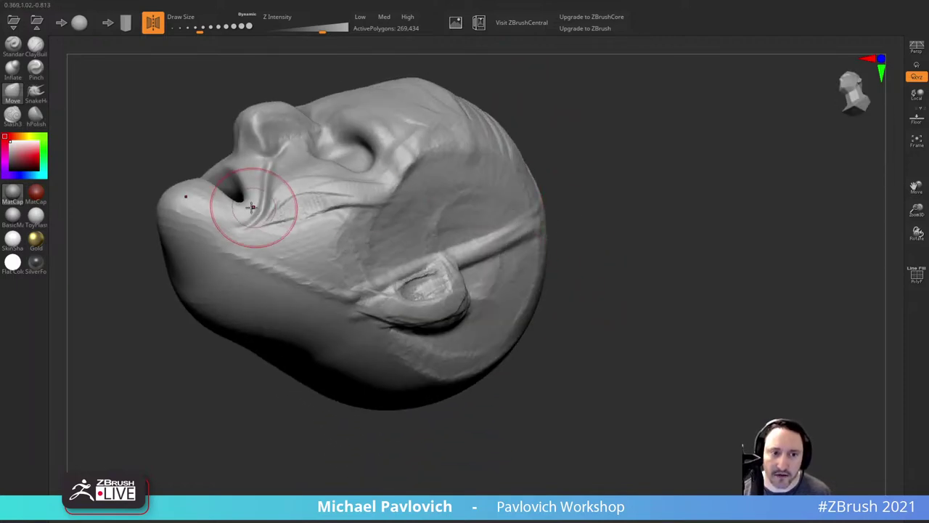
mouse_move(600, 102)
left_mouse_down()
mouse_move(622, 156)
mouse_move(629, 139)
mouse_move(723, 148)
mouse_move(735, 138)
left_mouse_up()
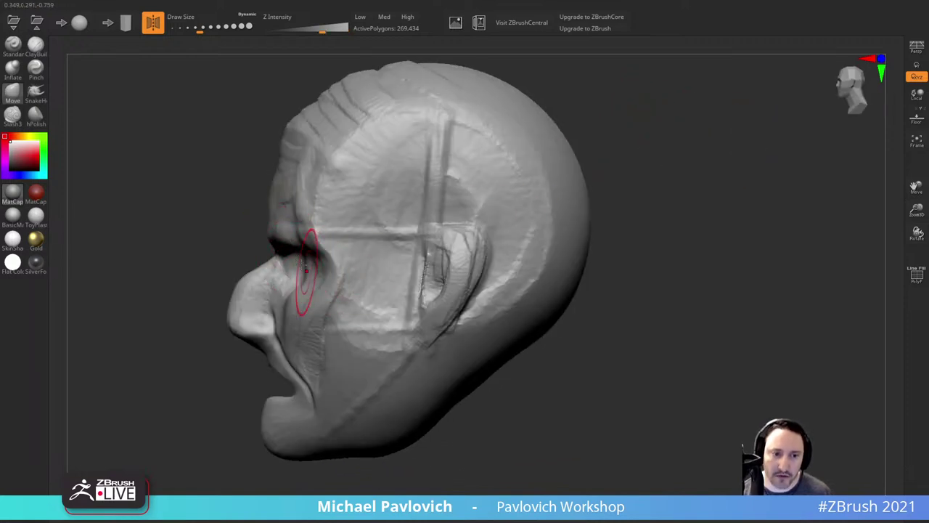
Step: Push the mouth corners and nose bridge into shape in profile with the Move brush
mouse_move(220, 400)
left_mouse_down()
mouse_move(282, 396)
mouse_move(301, 367)
left_mouse_up()
left_click_drag(658, 255, 681, 255)
left_click_drag(508, 314, 496, 302)
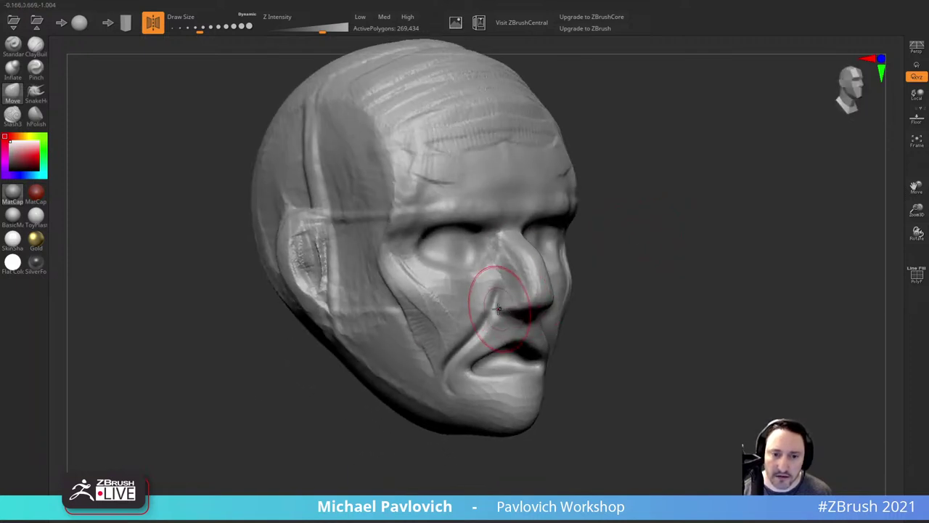
left_click_drag(637, 270, 534, 283)
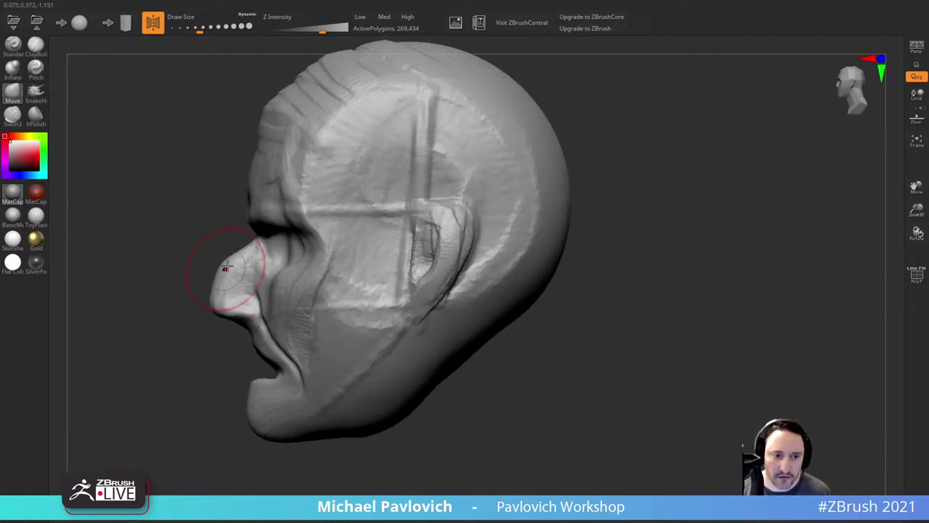
left_click_drag(226, 267, 234, 270)
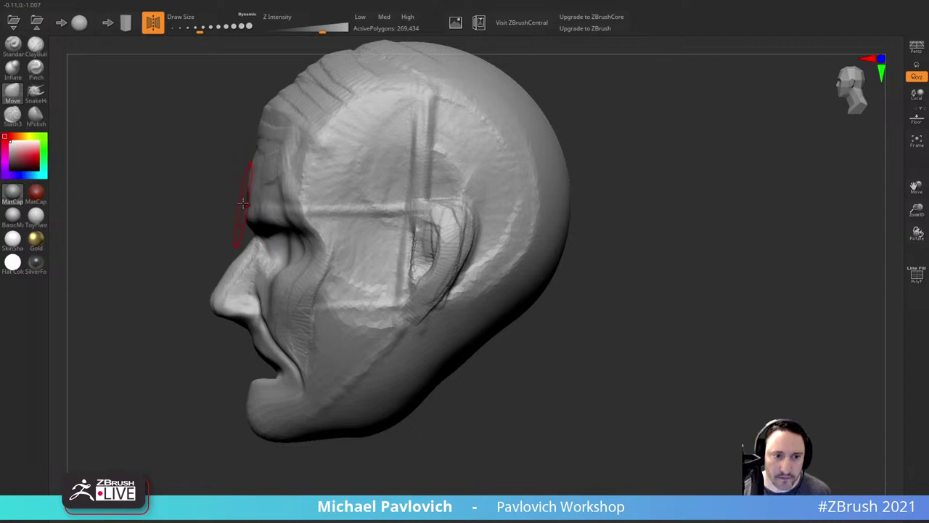
Step: Smooth the rough ridges across the forehead and the top of the skull
mouse_move(602, 151)
left_mouse_down()
mouse_move(612, 153)
mouse_move(619, 181)
mouse_move(611, 195)
left_mouse_up()
left_click_drag(427, 251, 434, 200, "shift")
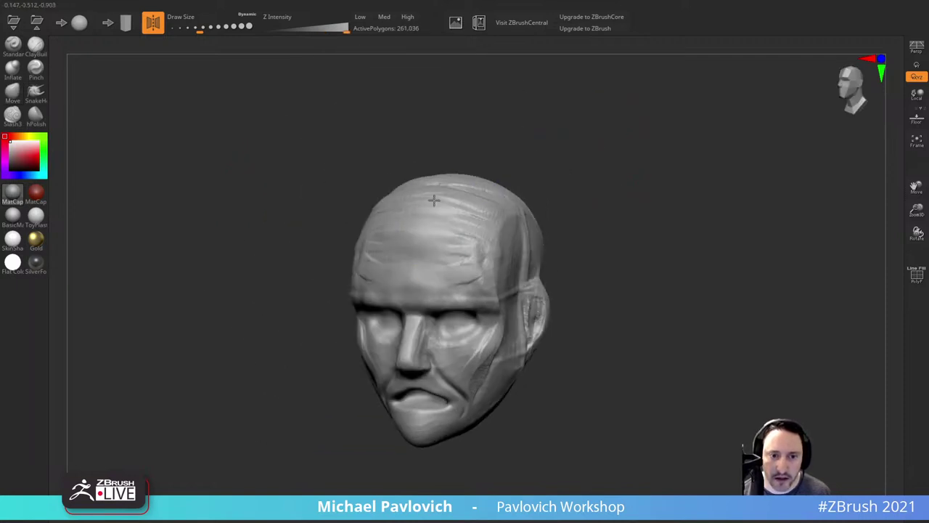
left_click_drag(448, 241, 471, 277, "shift")
left_click_drag(566, 199, 560, 241)
left_click_drag(477, 202, 408, 228, "shift")
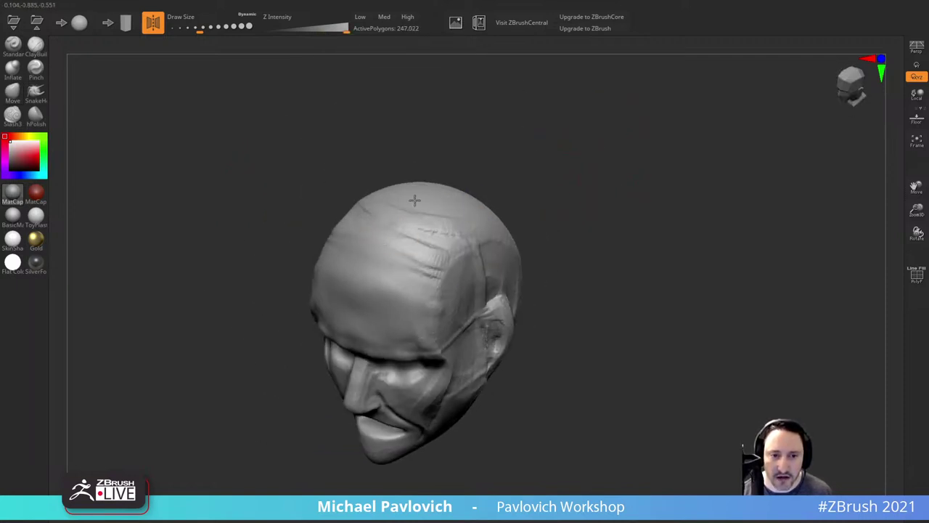
left_click_drag(536, 231, 562, 169)
mouse_move(465, 236)
left_mouse_down("shift")
mouse_move(455, 202)
mouse_move(390, 247)
left_mouse_up("shift")
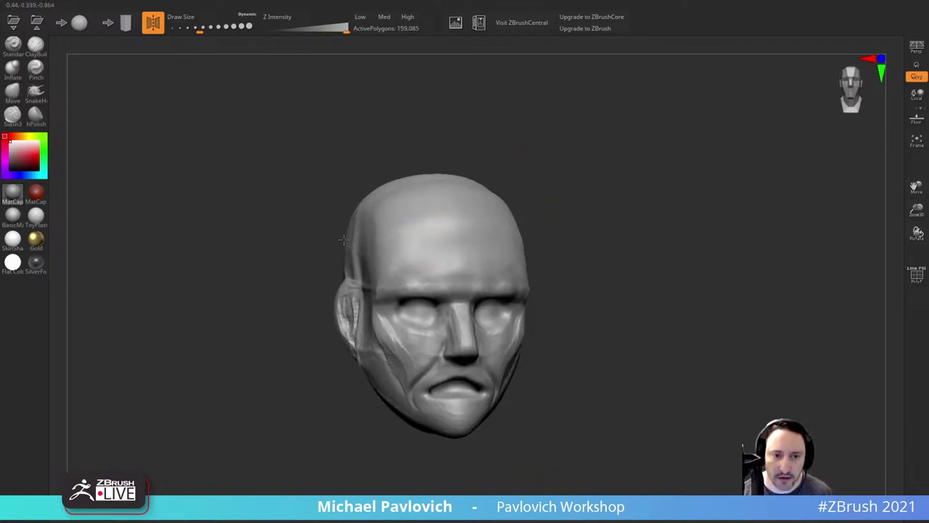
Step: Smooth the temples, brow and front of the face to soften the carved lines
left_click_drag(359, 164, 423, 165)
mouse_move(392, 246)
left_mouse_down("shift")
mouse_move(405, 261)
mouse_move(384, 217)
left_mouse_up("shift")
left_click_drag(600, 215, 553, 221)
mouse_move(452, 278)
left_mouse_down("shift")
mouse_move(427, 294)
mouse_move(426, 348)
mouse_move(461, 390)
left_mouse_up("shift")
mouse_move(596, 309)
left_mouse_down()
mouse_move(529, 311)
mouse_move(515, 328)
left_mouse_up()
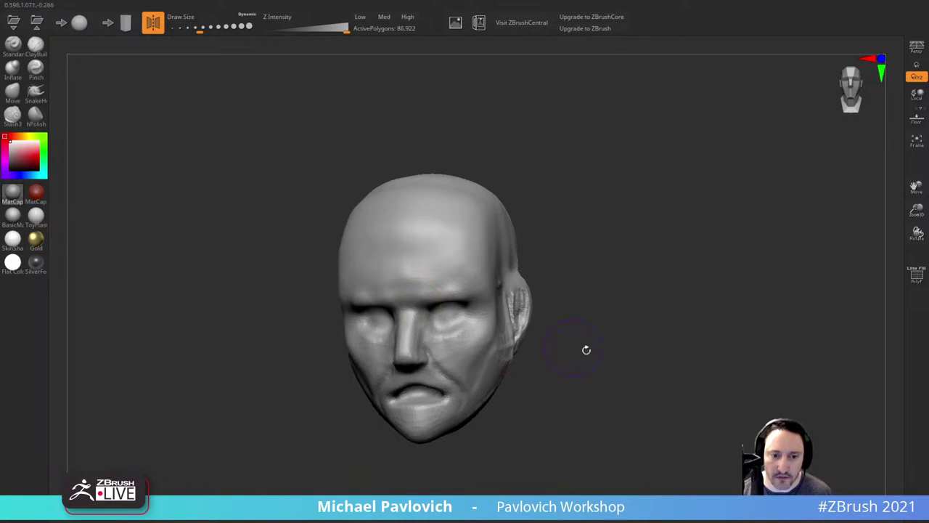
Step: Smooth the side planes, ears, jaw and upper side of the cranium
right_click_drag(587, 350, 403, 434)
right_click_drag(479, 371, 429, 344)
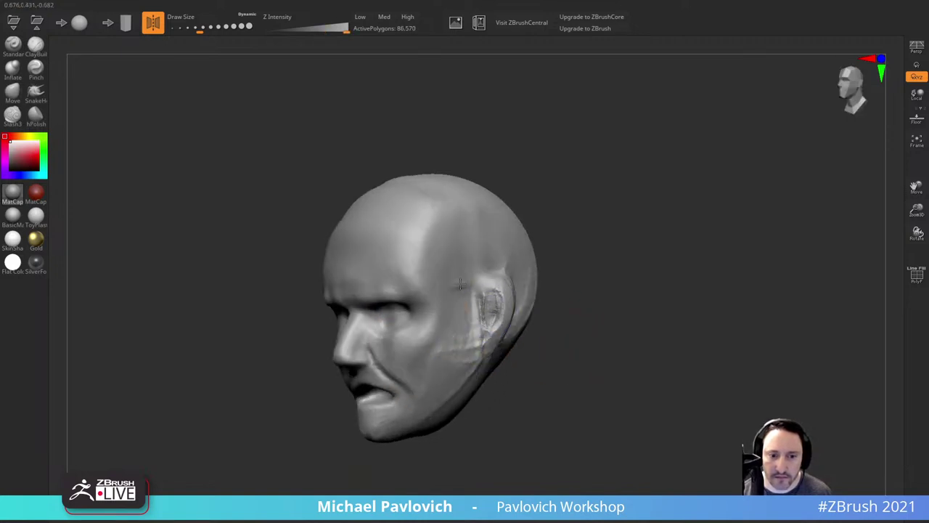
left_click_drag(477, 291, 496, 319, "shift")
left_click_drag(608, 299, 507, 307)
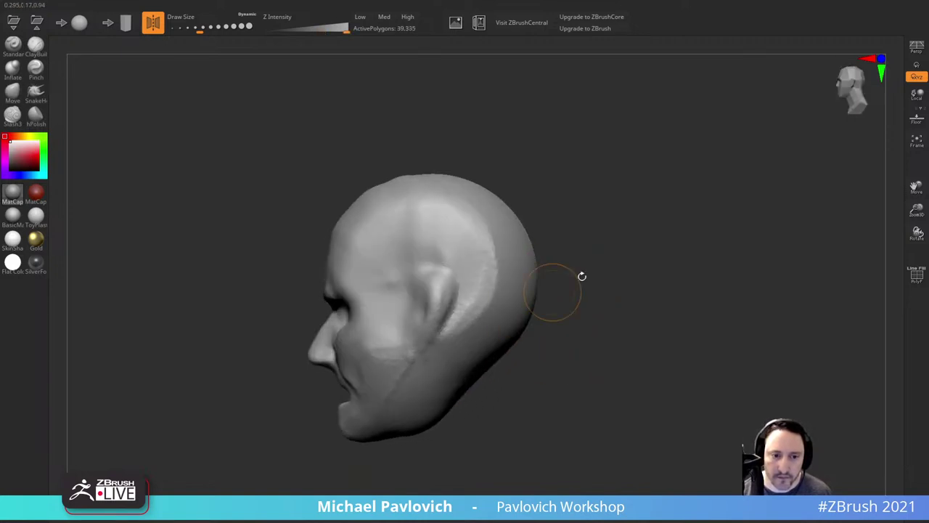
left_click_drag(582, 276, 672, 266)
mouse_move(431, 145)
left_mouse_down()
mouse_move(438, 194)
mouse_move(427, 260)
left_mouse_up()
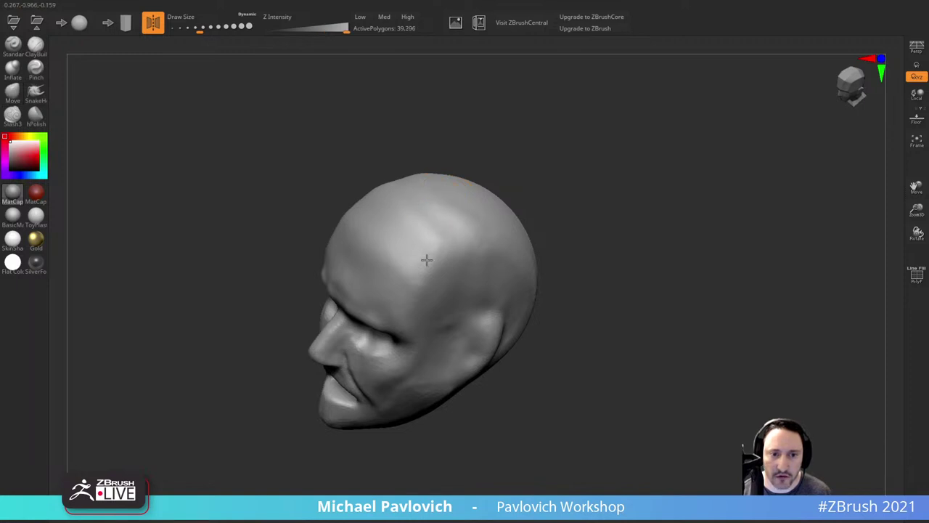
left_click_drag(482, 209, 436, 198, "shift")
Step: Pull a neck out from under the skull with the SnakeHook brush, enlarging the brush to thicken it
left_click(36, 93)
mouse_move(641, 260)
left_mouse_down()
mouse_move(615, 282)
mouse_move(584, 208)
mouse_move(568, 204)
left_mouse_up()
key("s")
left_click_drag(402, 252, 435, 292)
key("s")
left_click_drag(427, 274, 436, 327)
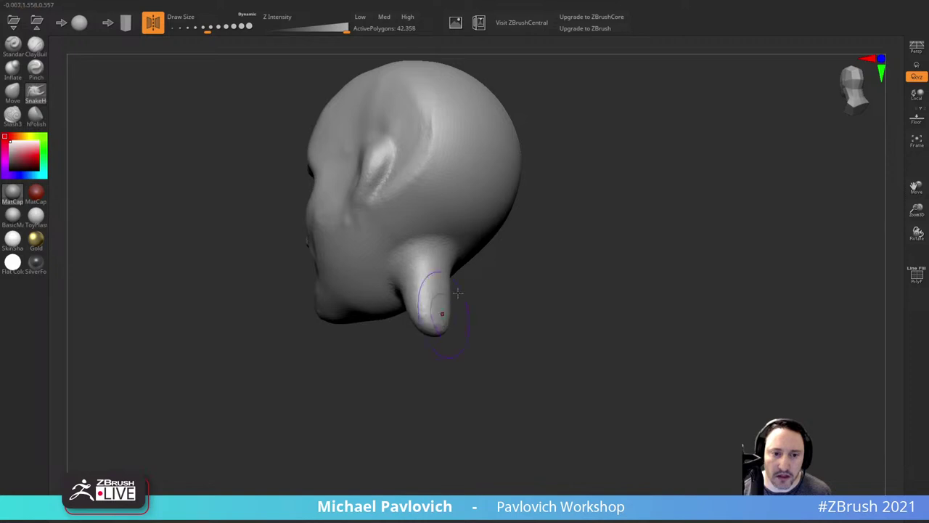
mouse_move(458, 293)
left_mouse_down()
mouse_move(484, 284)
mouse_move(469, 282)
mouse_move(497, 329)
left_mouse_up()
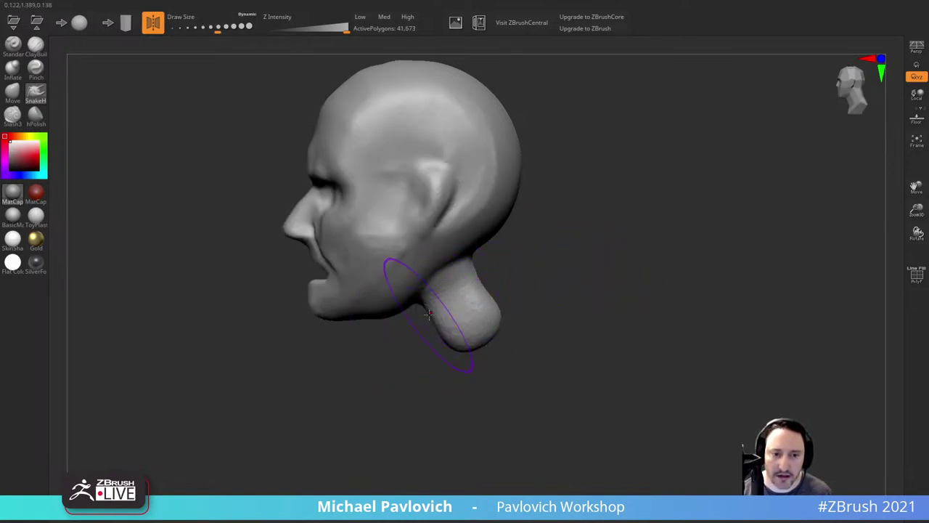
mouse_move(429, 315)
left_mouse_down()
mouse_move(416, 329)
mouse_move(467, 342)
mouse_move(455, 348)
left_mouse_up()
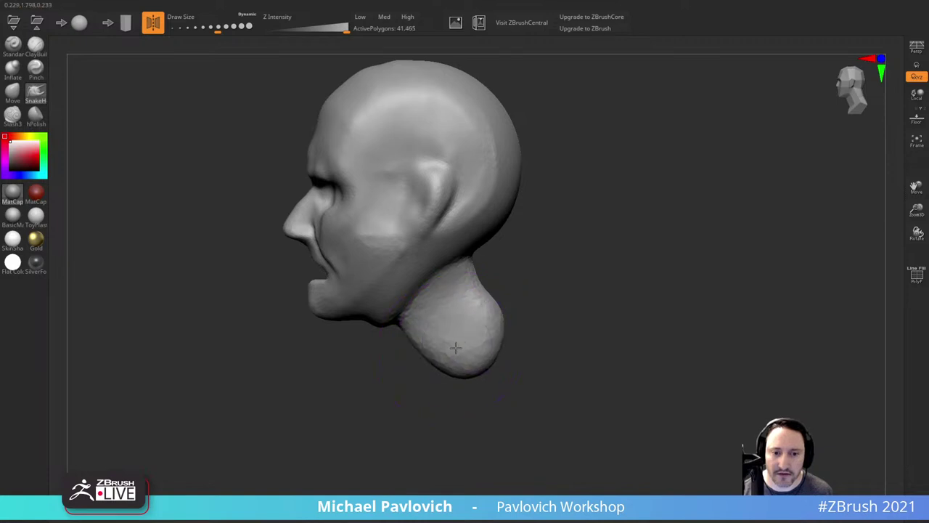
Step: Adjust the brush size and smooth the junction between the jaw and the neck
key("s")
left_click(442, 343)
mouse_move(413, 305)
left_mouse_down("shift")
mouse_move(407, 323)
mouse_move(421, 331)
mouse_move(468, 319)
left_mouse_up("shift")
Step: Shape the neck with a resized Move brush, turn on the wireframe display and pull the neck base out toward the shoulders
left_click(15, 98)
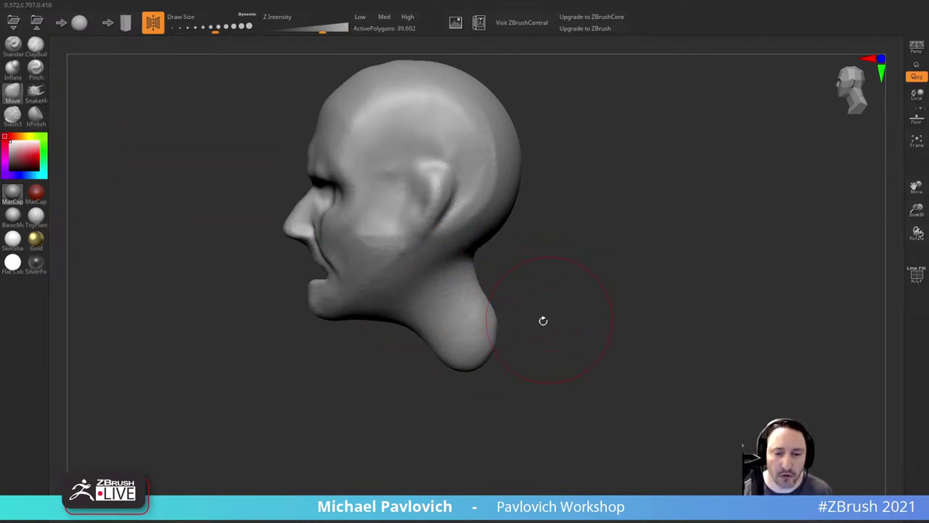
key("s")
mouse_move(543, 319)
left_mouse_down("alt")
mouse_move(552, 302)
mouse_move(513, 340)
mouse_move(467, 327)
mouse_move(468, 295)
left_mouse_up("alt")
left_click(469, 288)
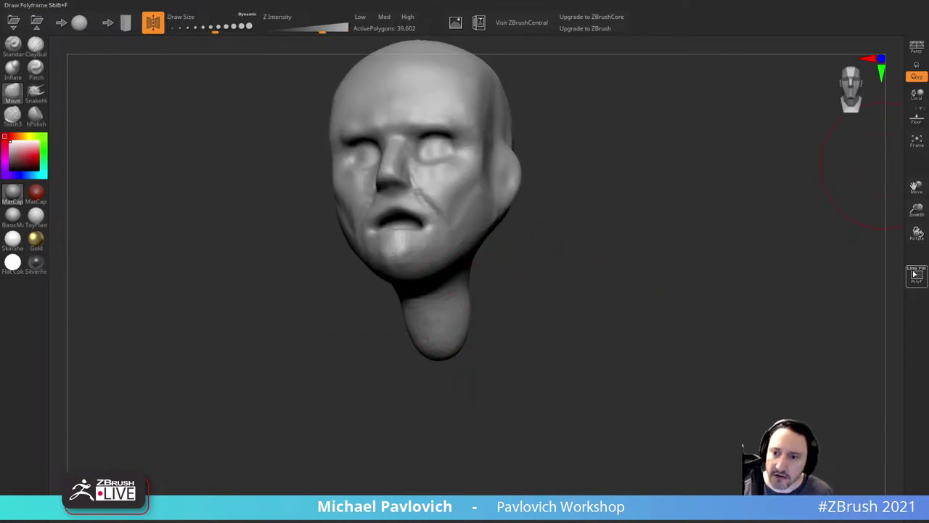
left_click(915, 274)
mouse_move(486, 272)
left_mouse_down()
mouse_move(511, 277)
mouse_move(481, 271)
left_mouse_up()
mouse_move(469, 312)
left_mouse_down()
mouse_move(482, 322)
mouse_move(495, 315)
mouse_move(353, 342)
mouse_move(323, 302)
left_mouse_up()
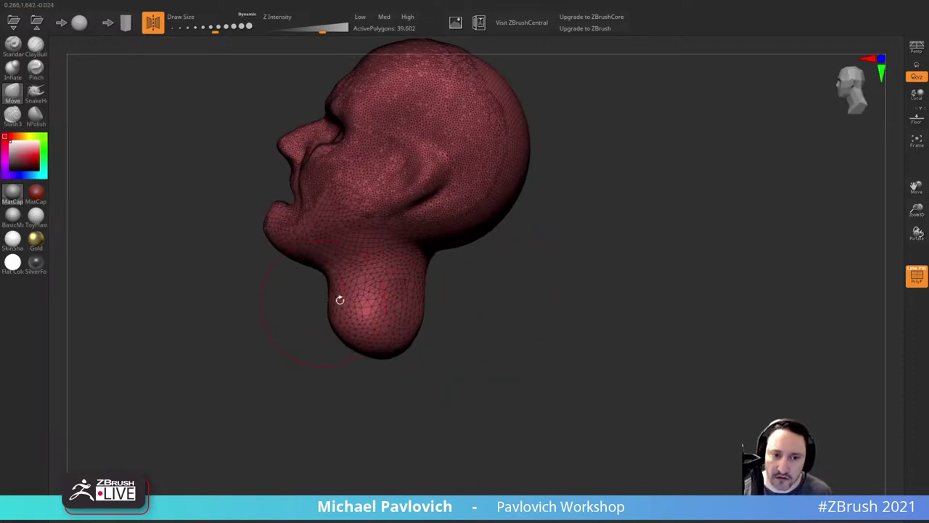
mouse_move(450, 307)
left_mouse_down()
mouse_move(429, 355)
mouse_move(434, 373)
left_mouse_up()
mouse_move(495, 369)
left_mouse_down()
mouse_move(513, 354)
mouse_move(646, 363)
left_mouse_up()
mouse_move(630, 344)
left_mouse_down()
mouse_move(656, 323)
mouse_move(397, 365)
left_mouse_up()
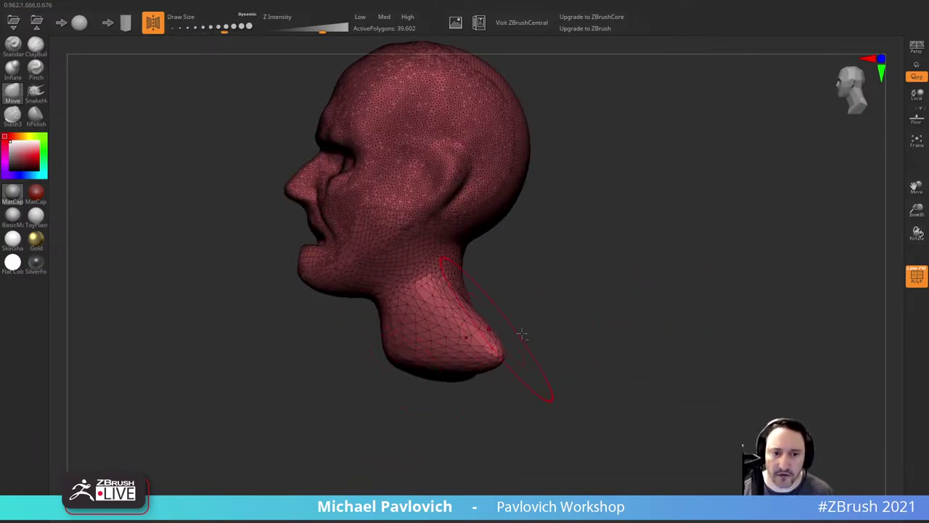
Step: Stretch the front of the neck base down into a pointed chest and pull the shoulders outward
right_click_drag(522, 334, 415, 317, "ctrl")
left_click_drag(362, 370, 391, 384)
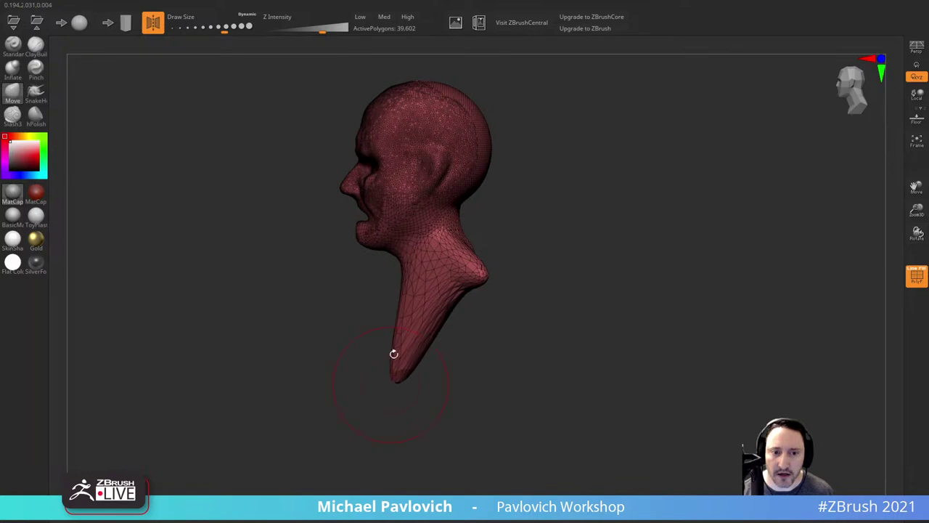
right_click_drag(414, 265, 405, 276)
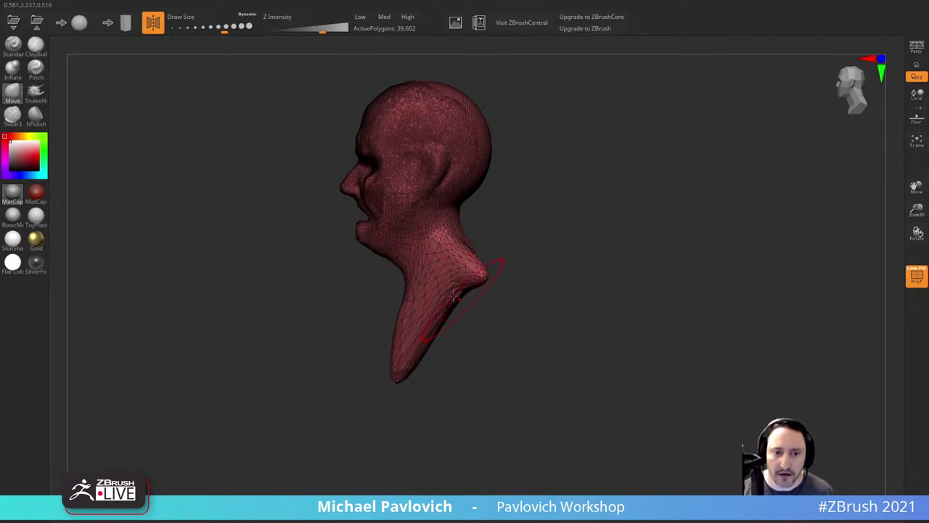
right_click_drag(518, 284, 550, 274)
mouse_move(514, 268)
left_mouse_down()
mouse_move(534, 261)
mouse_move(518, 254)
left_mouse_up()
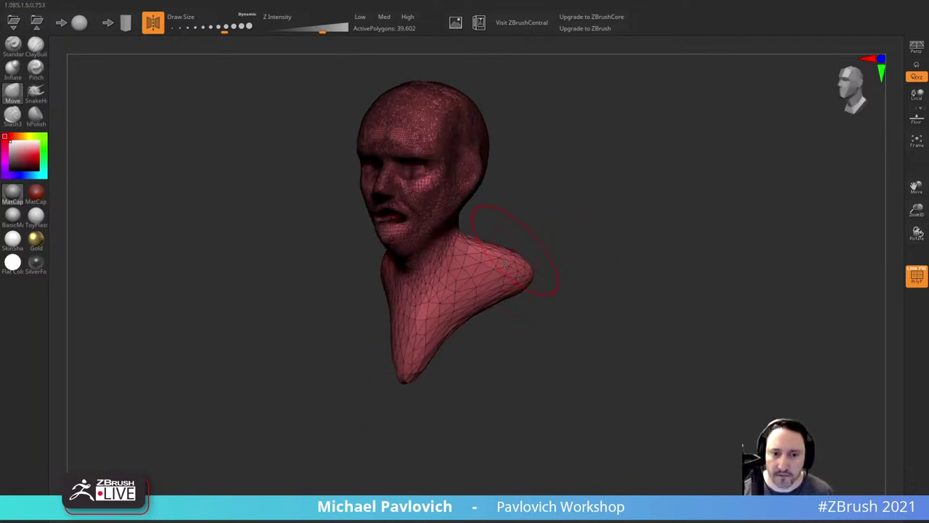
Step: Fill out the shoulders and upper chest with a larger Move brush
right_click_drag(555, 281, 519, 280)
left_click_drag(436, 284, 440, 274)
right_click_drag(533, 283, 524, 311)
key("]")
mouse_move(468, 257)
left_mouse_down()
mouse_move(495, 282)
mouse_move(501, 270)
left_mouse_up()
right_click_drag(517, 283, 491, 273)
left_click_drag(464, 299, 477, 344)
Step: Broaden the lower sides of the chest and round out the upper back
mouse_move(572, 328)
right_mouse_down("shift")
mouse_move(487, 329)
mouse_move(591, 330)
right_mouse_up("shift")
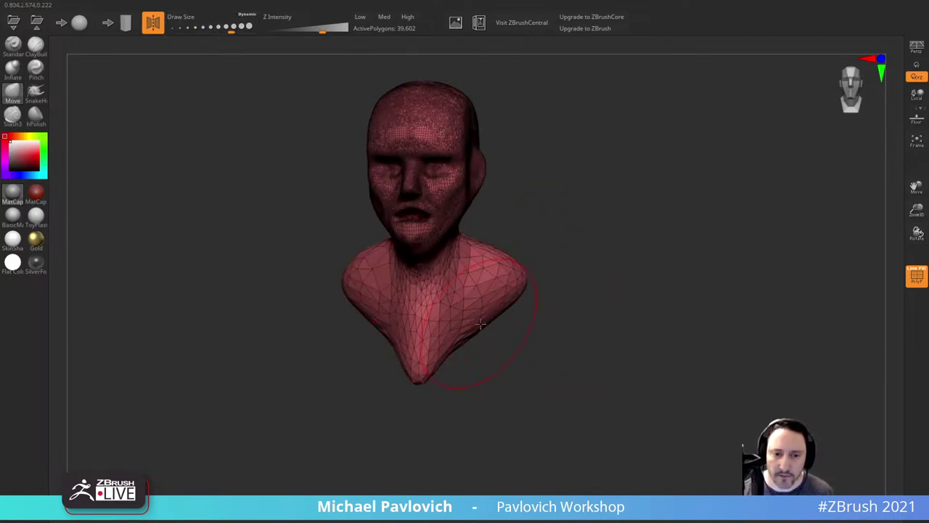
left_click_drag(476, 322, 483, 327)
right_click_drag(558, 299, 512, 296)
left_click_drag(460, 291, 469, 302)
right_click_drag(581, 281, 530, 278)
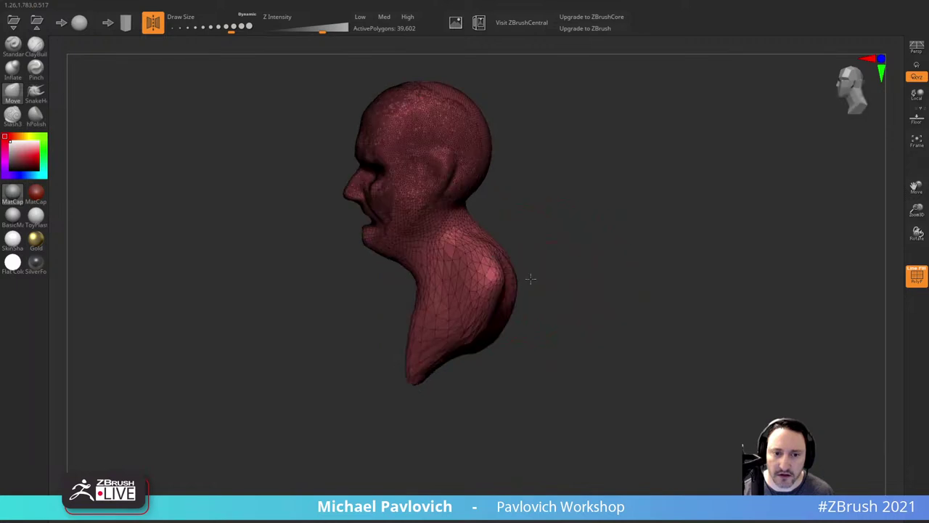
Step: Pull the chin and throat forward with a smaller Move brush and lower the top of the skull in profile
key("[")
mouse_move(413, 269)
left_mouse_down()
mouse_move(427, 266)
mouse_move(366, 252)
left_mouse_up()
key("s")
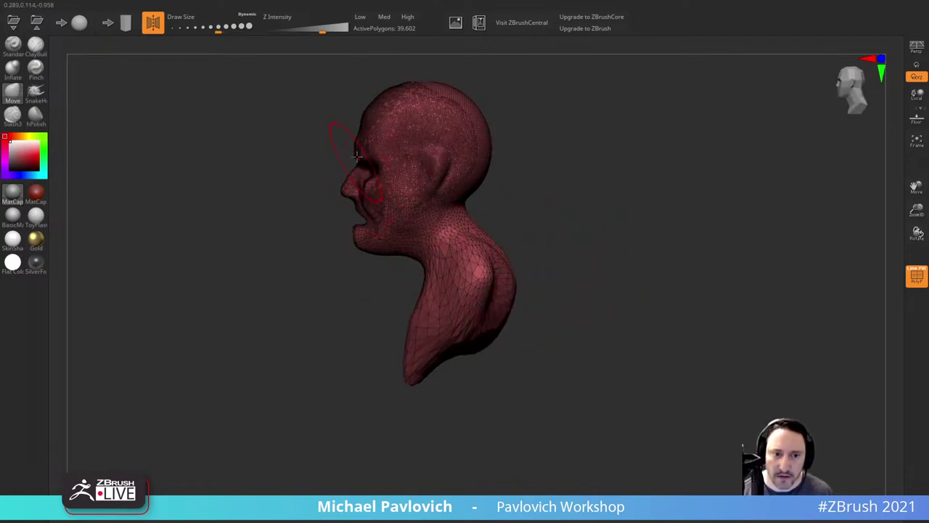
left_click_drag(410, 87, 412, 95)
left_click_drag(444, 85, 449, 92)
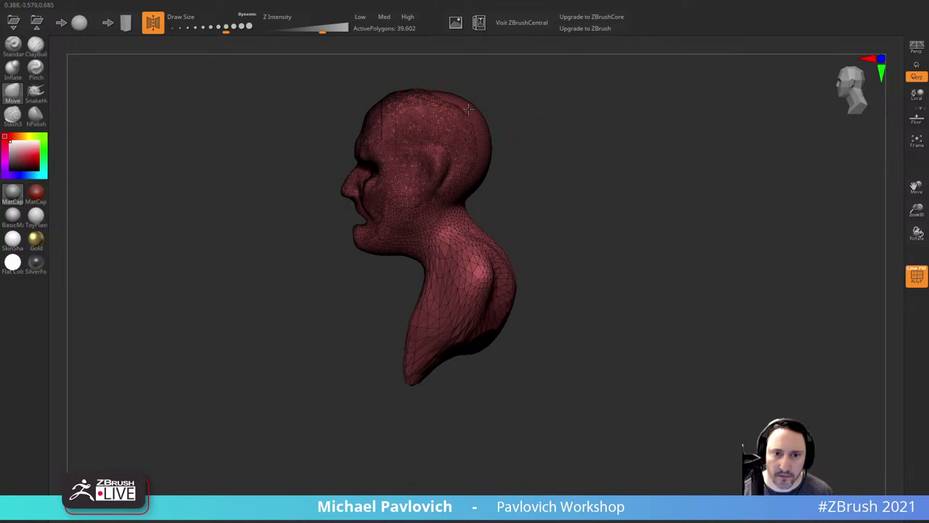
Step: Frame the bust, turn off the wireframe display and reduce the brush size
key("f")
key("shift+f")
left_click_drag(625, 273, 718, 282)
key("bracketleft")
key("bracketleft")
key("bracketleft")
key("bracketleft")
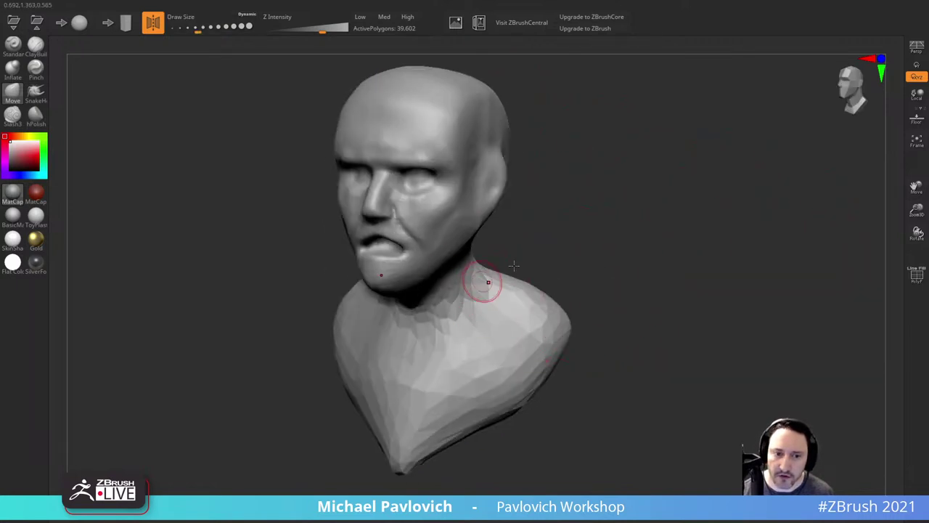
left_click_drag(574, 247, 580, 269, "alt")
left_click_drag(595, 236, 538, 192)
Step: Try drawing raised strokes from the jaw down the neck to the chest with a small Standard brush
left_click(16, 48)
right_click_drag(508, 198, 506, 133, "alt")
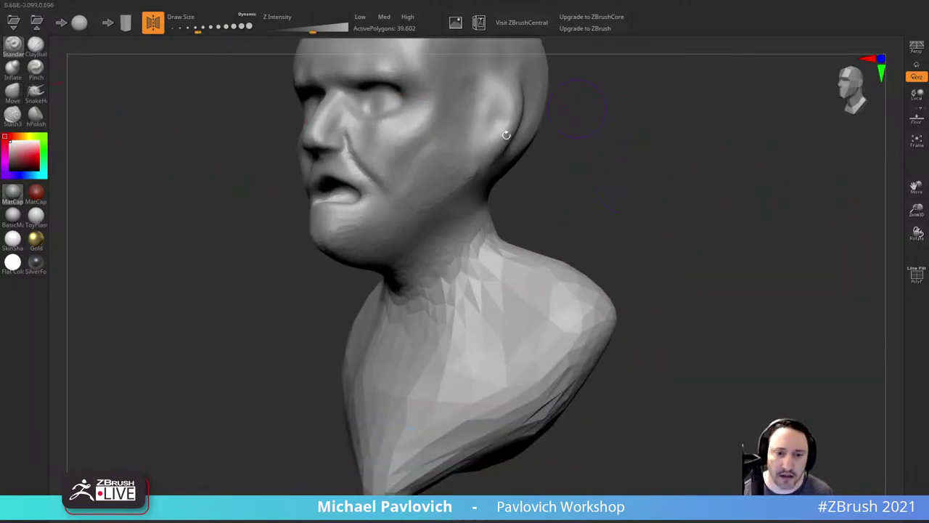
key("s")
left_click_drag(424, 201, 418, 199)
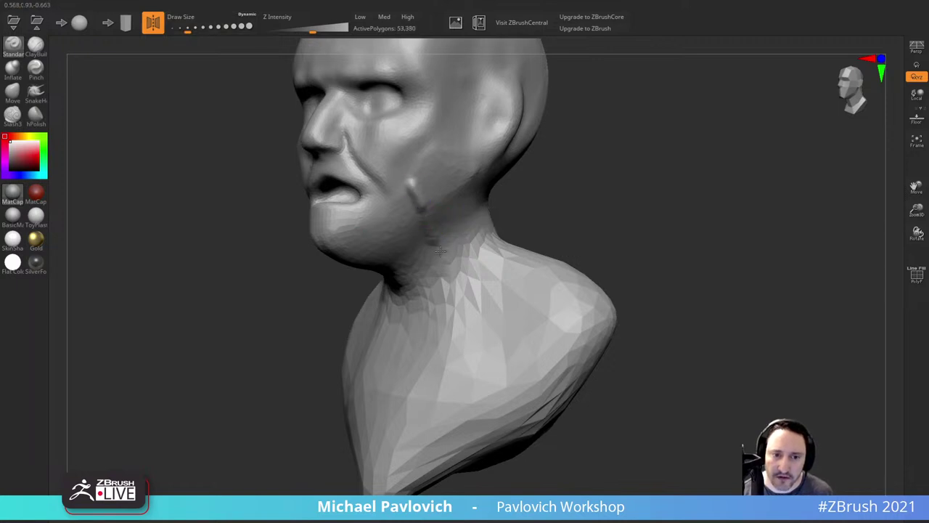
mouse_move(439, 250)
left_mouse_down()
mouse_move(473, 297)
mouse_move(467, 347)
mouse_move(453, 368)
mouse_move(469, 295)
mouse_move(428, 236)
left_mouse_up()
mouse_move(672, 221)
left_mouse_down("alt")
mouse_move(678, 177)
mouse_move(697, 186)
left_mouse_up("alt")
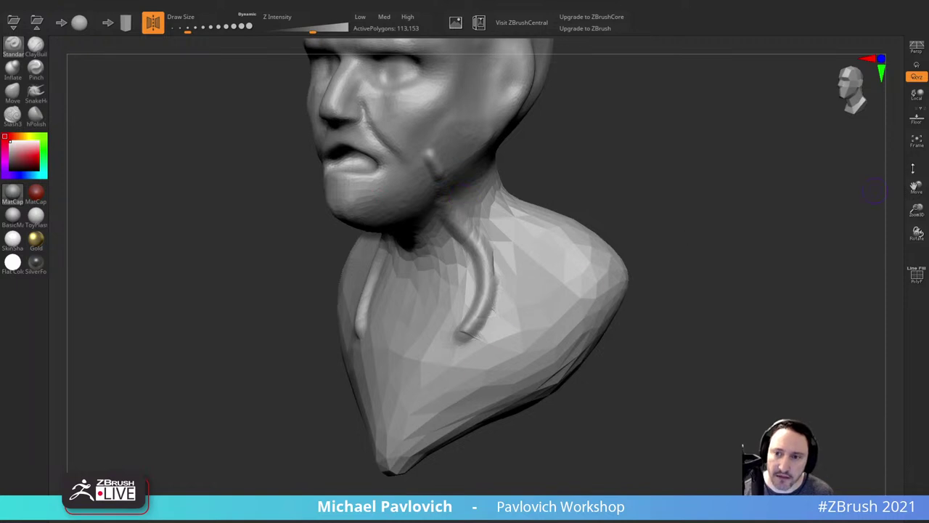
Step: Show the wireframe and undo the raised Standard brush strokes on the jaw and neck
left_click(917, 275)
mouse_move(842, 280)
left_mouse_down()
mouse_move(799, 230)
mouse_move(703, 192)
left_mouse_up()
key("ctrl+z")
mouse_move(618, 123)
left_mouse_down("alt")
mouse_move(629, 176)
mouse_move(626, 153)
left_mouse_up("alt")
Step: Try smoothing the neck and chest with a larger brush, and undo it
key("]")
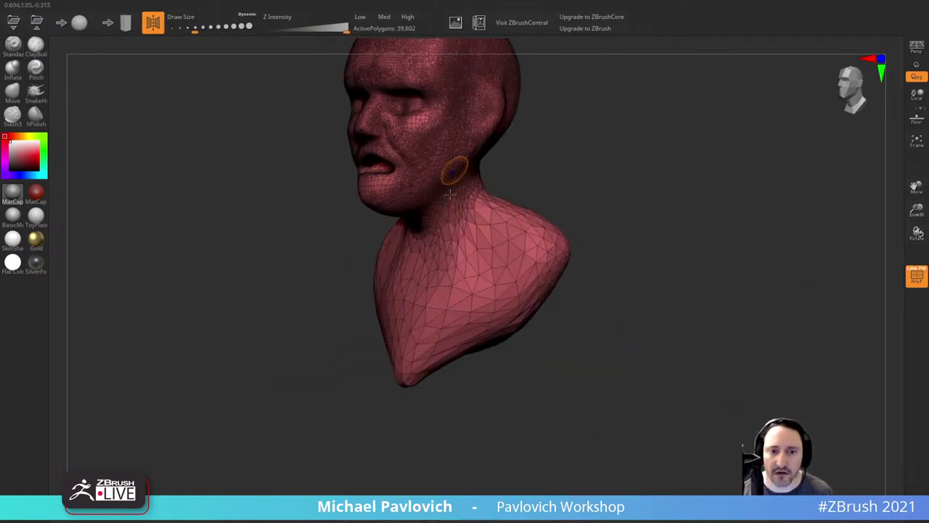
left_click_drag(511, 160, 496, 218, "alt")
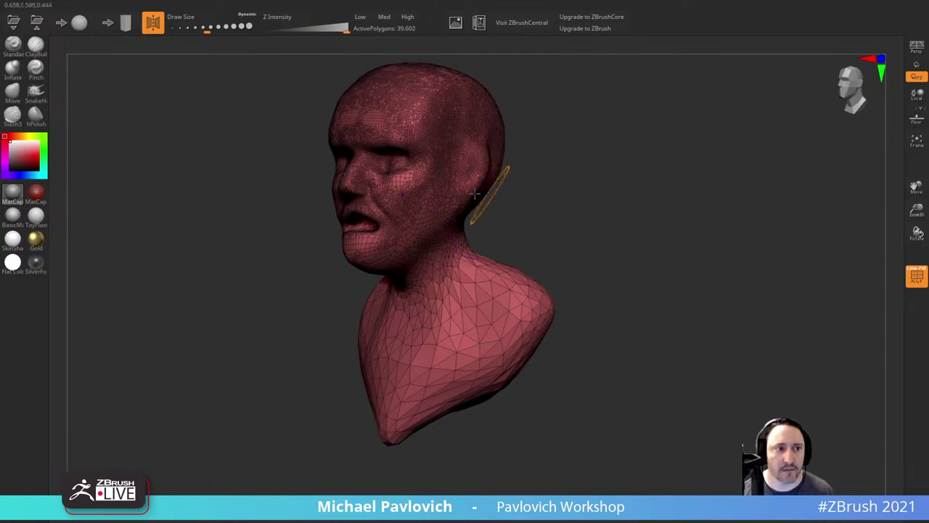
mouse_move(451, 306)
left_mouse_down("shift")
mouse_move(508, 320)
mouse_move(445, 190)
mouse_move(389, 177)
mouse_move(462, 151)
mouse_move(479, 168)
left_mouse_up("shift")
key("ctrl+z")
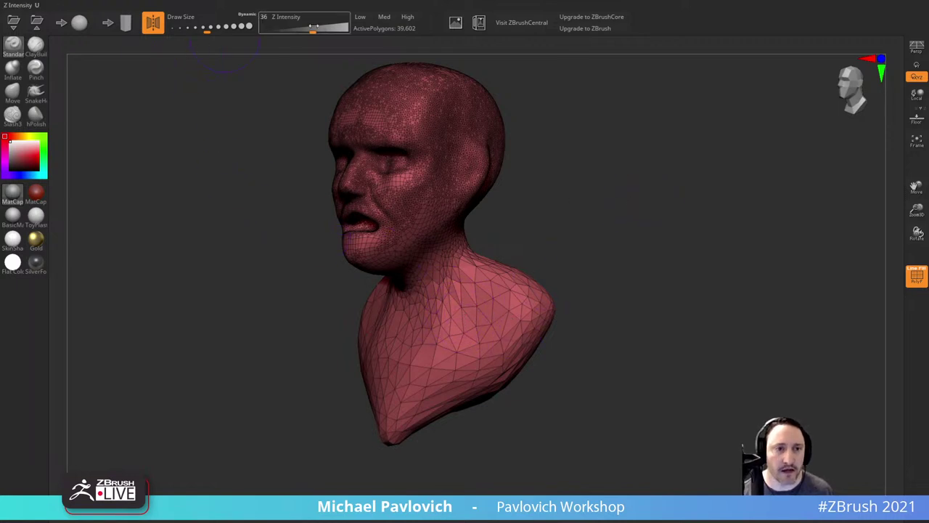
Step: Set the Z Intensity to 0 and stroke the Standard brush over the neck, chest, shoulders and back to refine the mesh
left_click_drag(311, 29, 256, 56)
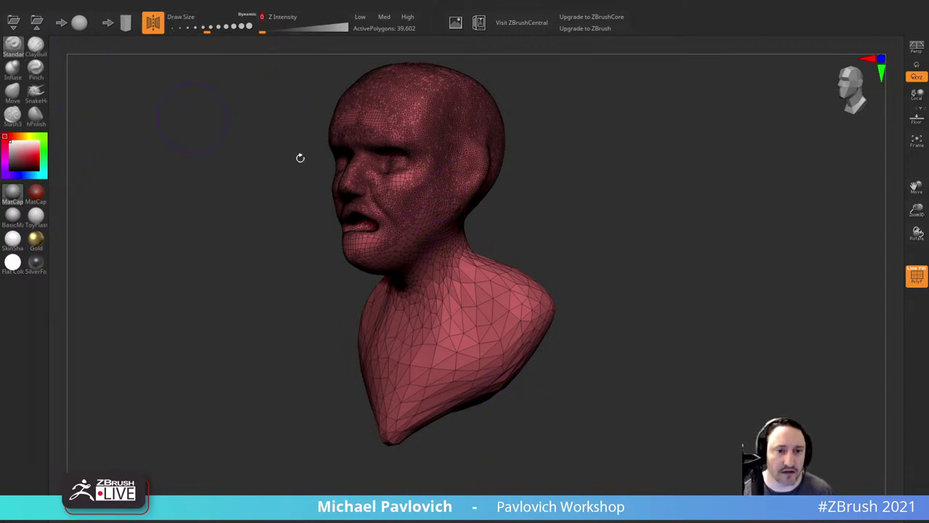
mouse_move(444, 251)
left_mouse_down()
mouse_move(415, 220)
mouse_move(464, 250)
mouse_move(418, 435)
mouse_move(515, 342)
left_mouse_up()
mouse_move(564, 274)
left_mouse_down()
mouse_move(445, 290)
mouse_move(508, 305)
mouse_move(479, 385)
left_mouse_up()
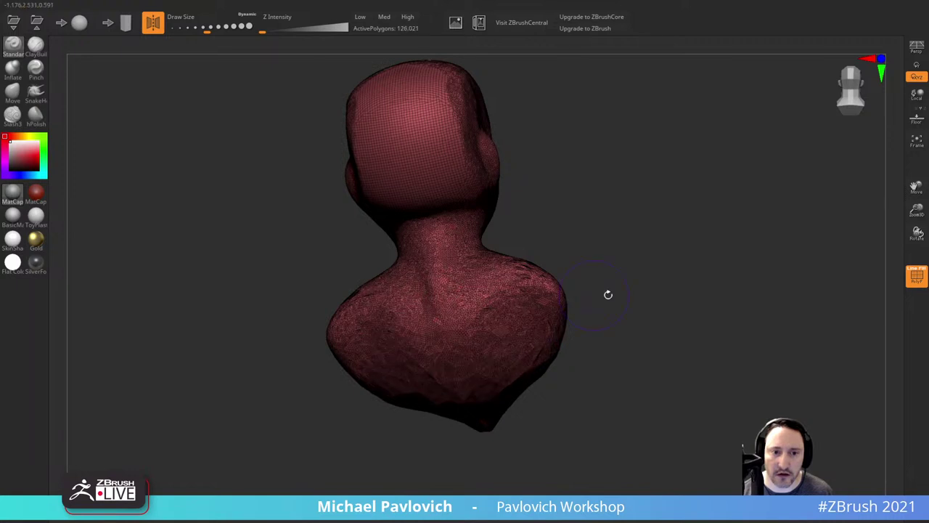
left_click_drag(608, 295, 755, 290)
mouse_move(494, 262)
left_mouse_down()
mouse_move(450, 244)
mouse_move(479, 156)
left_mouse_up()
left_click_drag(557, 195, 707, 265)
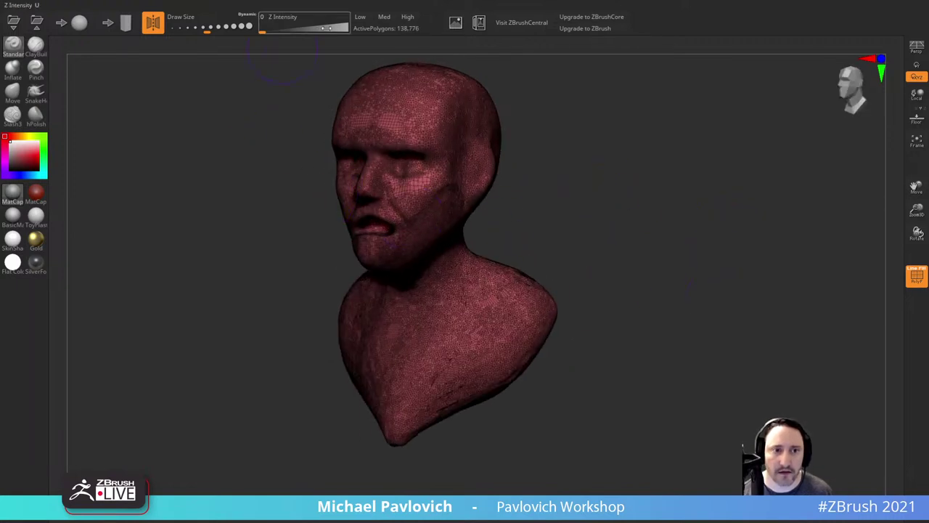
Step: Restore the Z Intensity, reduce the brush size and stroke the upper chest, toggling the wireframe display to check the mesh
key("s")
mouse_move(587, 172)
left_mouse_down("shift")
mouse_move(648, 224)
mouse_move(629, 236)
mouse_move(691, 265)
mouse_move(671, 293)
left_mouse_up("shift")
left_click(912, 278)
key("s")
left_click_drag(468, 335, 481, 334)
left_click(915, 276)
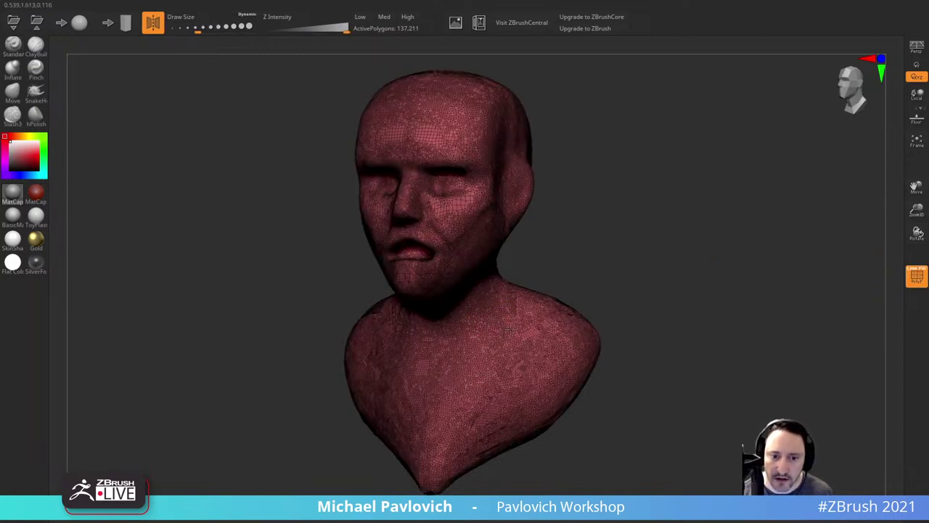
Step: Even out the mesh around the head, shoulders and back of the bust, and hide the wireframe
left_click_drag(608, 271, 550, 273)
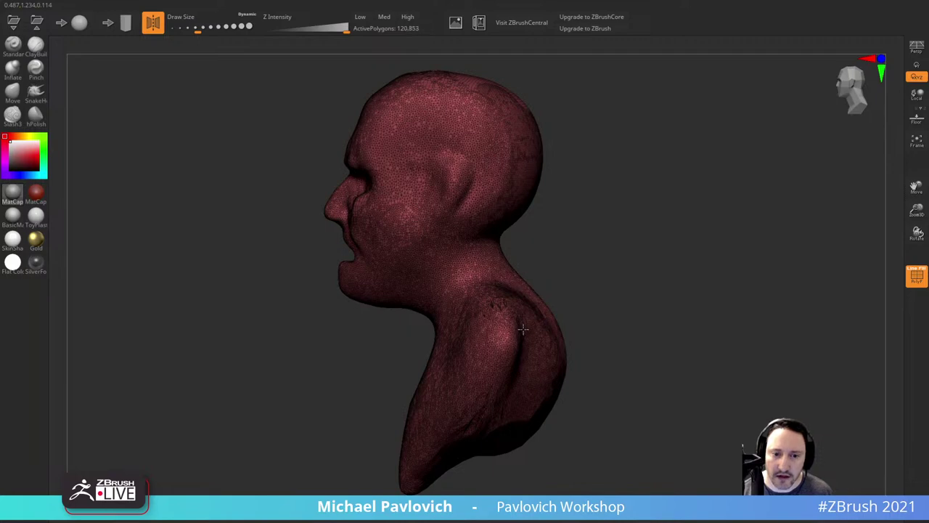
left_click_drag(545, 298, 460, 359)
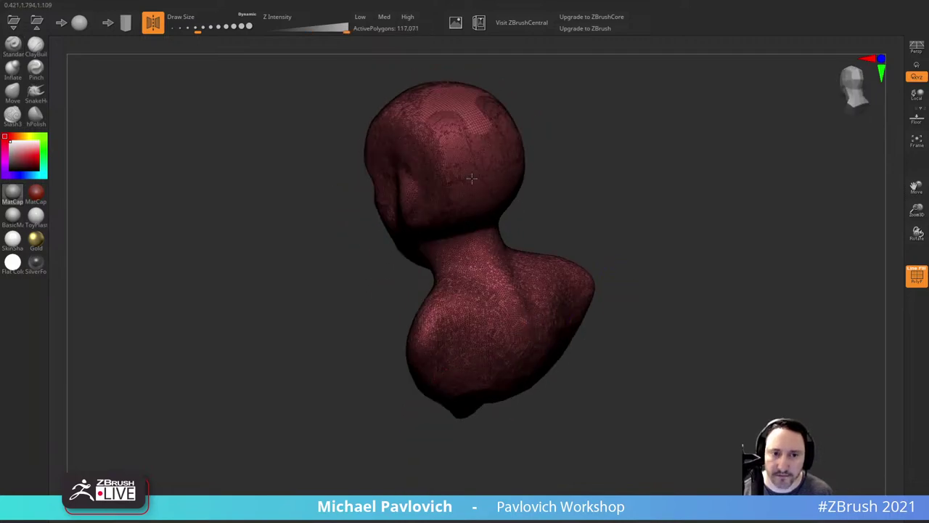
left_click_drag(559, 131, 704, 218)
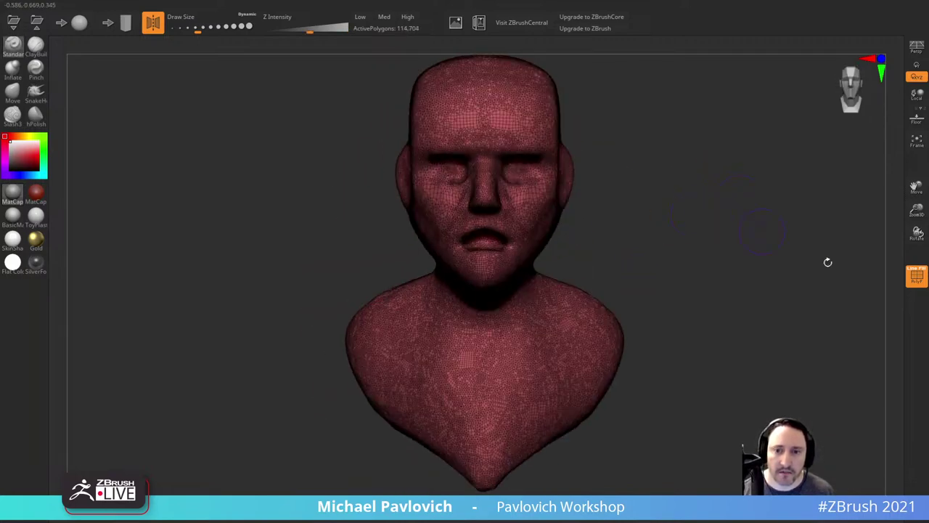
left_click(916, 276)
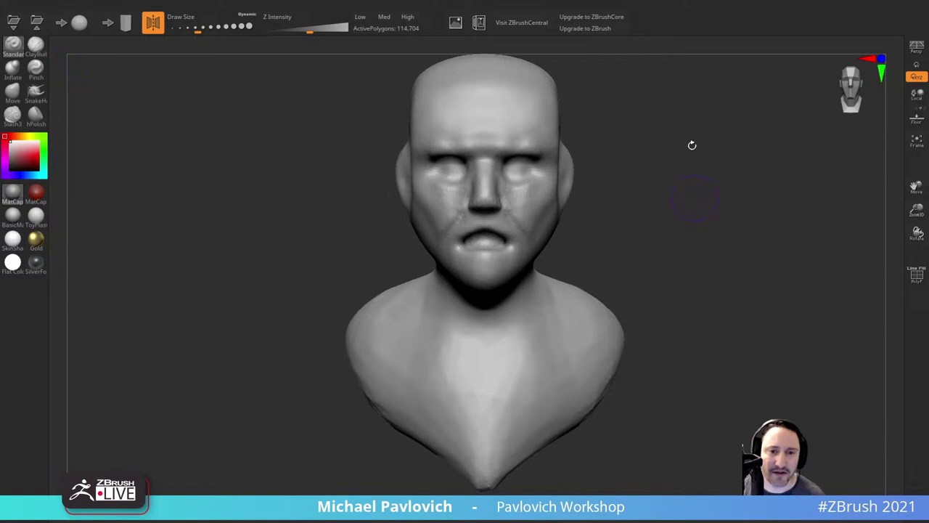
Step: Stroke the cheeks beside the nose with the ClayBuildup brush and lower its Z Intensity
mouse_move(691, 145)
left_mouse_down()
mouse_move(693, 176)
mouse_move(694, 161)
mouse_move(656, 164)
mouse_move(686, 178)
left_mouse_up()
left_click(35, 46)
left_click_drag(435, 212, 468, 271)
left_click_drag(720, 190, 648, 206)
left_click_drag(502, 212, 468, 270)
left_click_drag(309, 32, 295, 32)
left_click_drag(688, 103, 715, 109)
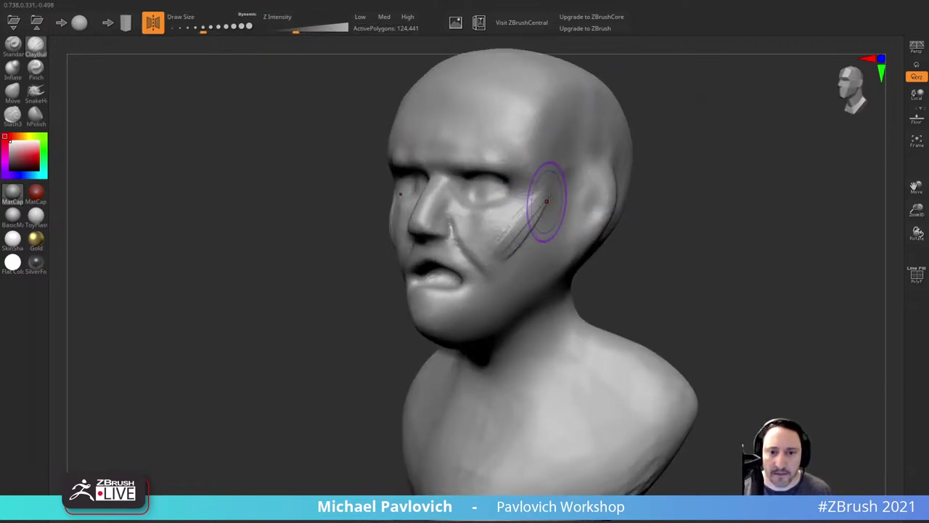
Step: Build up clay strokes running from the cheekbones down the cheeks toward the mouth
left_click_drag(547, 201, 506, 260)
left_click_drag(634, 166, 699, 160)
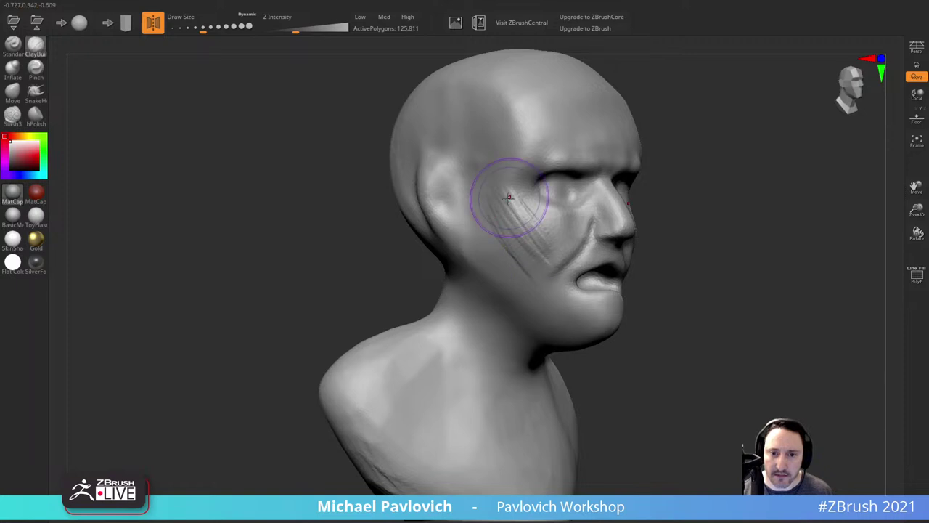
mouse_move(510, 197)
left_mouse_down()
mouse_move(546, 243)
mouse_move(555, 236)
left_mouse_up()
left_click_drag(699, 170, 648, 176)
left_click_drag(527, 240, 504, 280)
left_click_drag(659, 223, 651, 198, "alt")
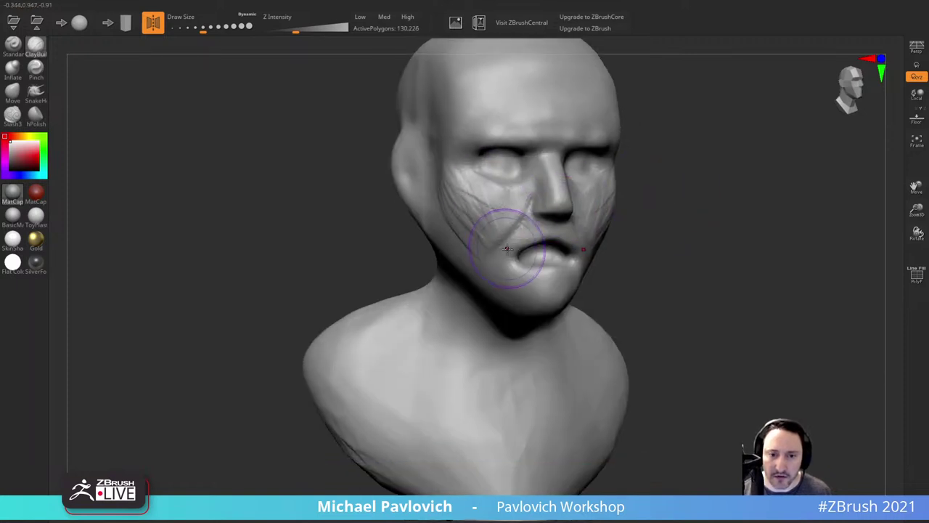
Step: Reduce the brush size and add clay strokes around the mouth, chin and lower cheeks
key("bracketleft")
left_click_drag(675, 251, 591, 247)
left_click_drag(411, 209, 496, 249)
left_click_drag(675, 149, 693, 221, "alt")
left_click_drag(477, 244, 510, 270)
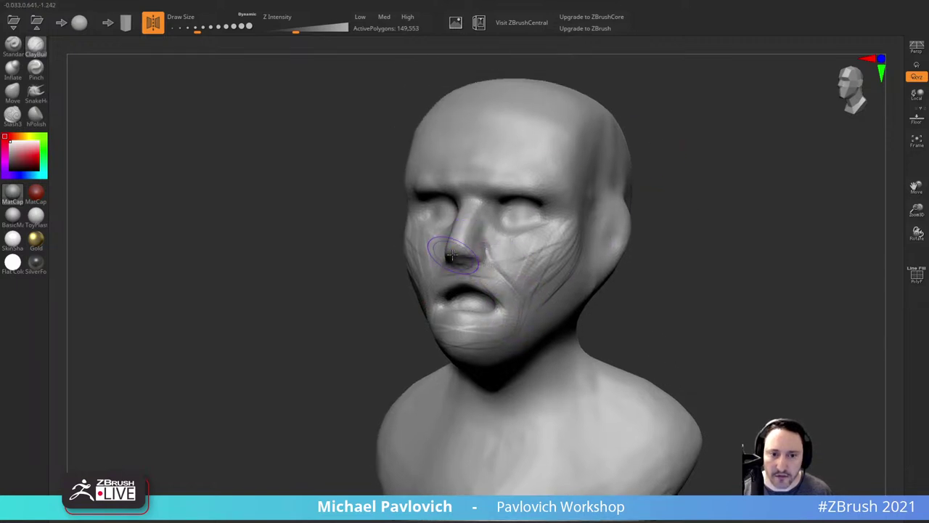
Step: Layer clay strokes over the upper lip and the folds running from the nose into the cheeks
left_click_drag(702, 209, 680, 225)
mouse_move(462, 289)
left_mouse_down()
mouse_move(448, 293)
mouse_move(491, 291)
left_mouse_up()
left_click_drag(467, 247, 503, 279)
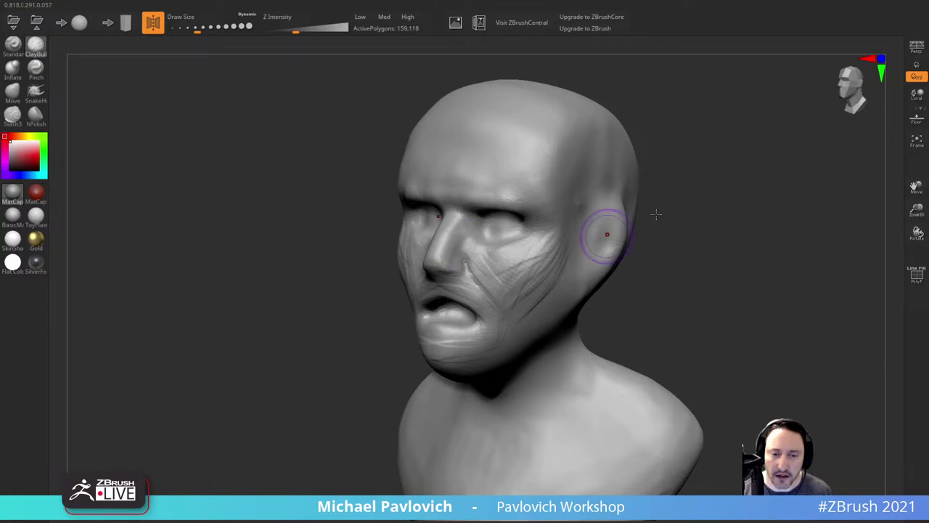
left_click_drag(675, 204, 654, 219)
left_click_drag(460, 276, 496, 294)
mouse_move(467, 252)
left_mouse_down()
mouse_move(499, 279)
mouse_move(518, 266)
left_mouse_up()
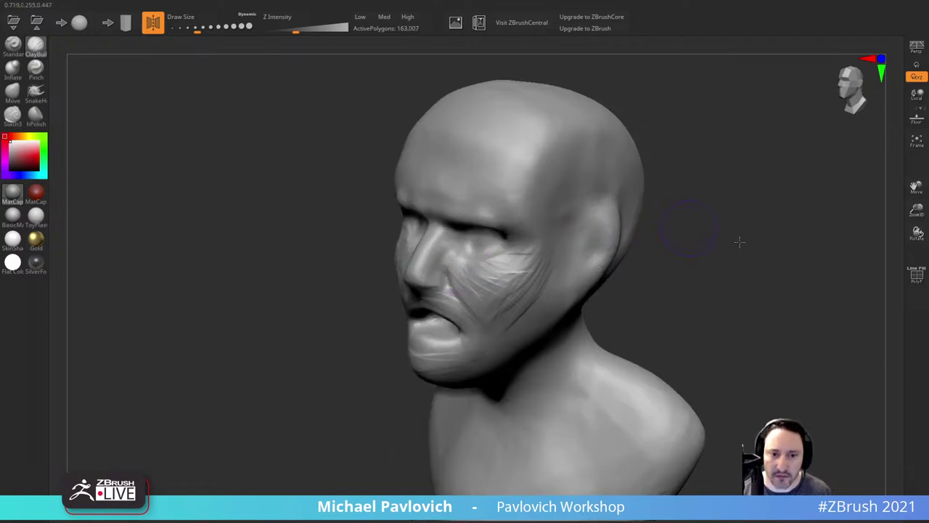
Step: Stroke clay from the cheekbones down to the jaw and smooth the cheeks
mouse_move(738, 240)
left_mouse_down()
mouse_move(723, 230)
mouse_move(749, 234)
left_mouse_up()
left_click_drag(670, 247, 684, 226)
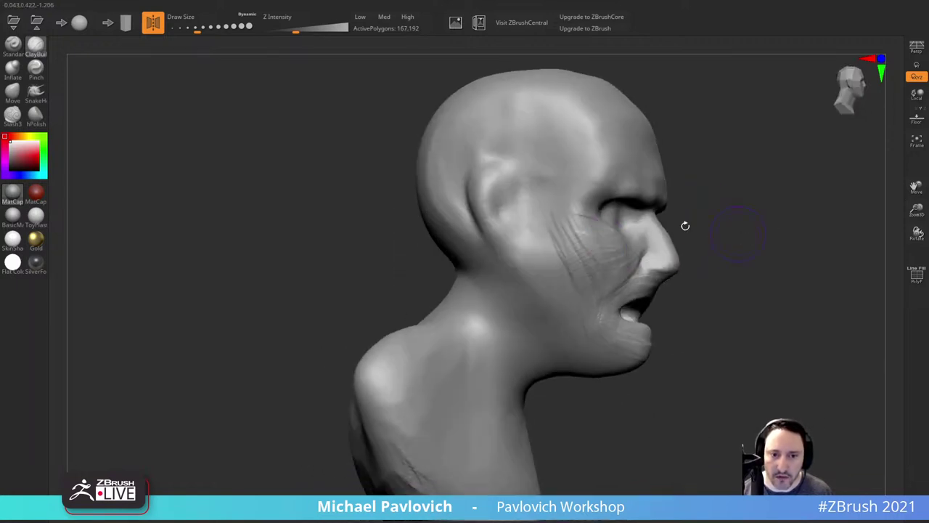
mouse_move(533, 220)
left_mouse_down()
mouse_move(533, 284)
mouse_move(606, 356)
left_mouse_up()
left_click_drag(702, 296, 616, 296)
left_click_drag(546, 244, 504, 336, "shift")
left_click_drag(661, 242, 686, 241)
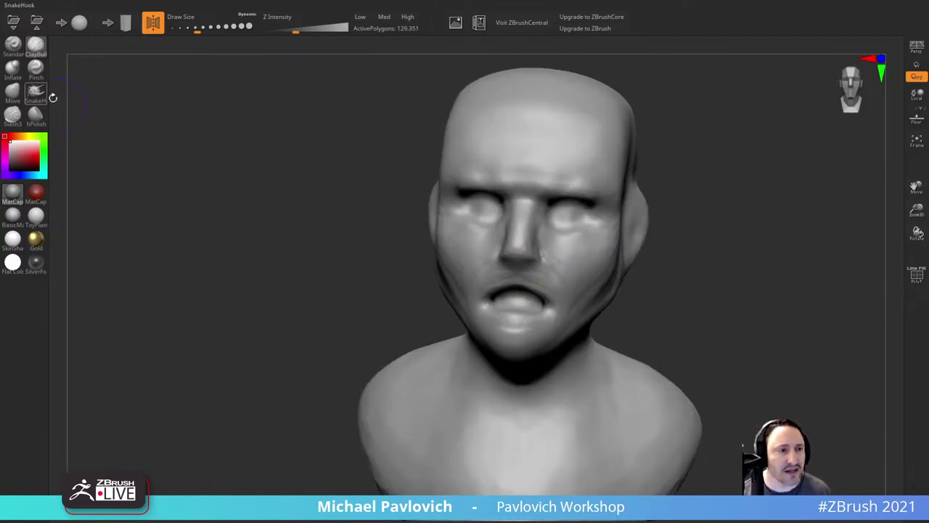
Step: Lower the ClayBuildup Z Intensity further and add lighter strokes across the cheeks beside the nose
mouse_move(692, 168)
left_mouse_down("alt")
mouse_move(649, 166)
mouse_move(666, 153)
left_mouse_up("alt")
left_click(290, 29)
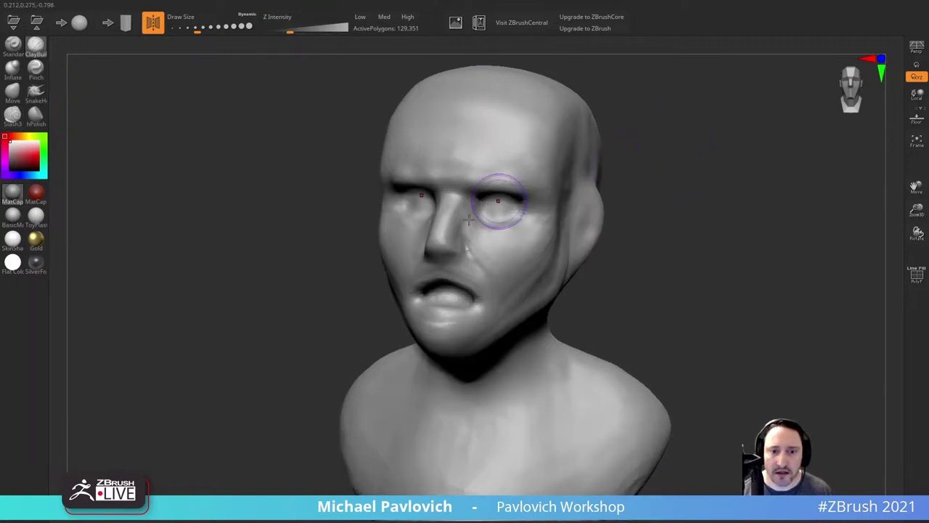
mouse_move(467, 257)
left_mouse_down()
mouse_move(504, 288)
mouse_move(472, 284)
mouse_move(454, 267)
mouse_move(460, 252)
mouse_move(477, 255)
mouse_move(499, 283)
left_mouse_up()
left_click_drag(653, 210, 624, 200)
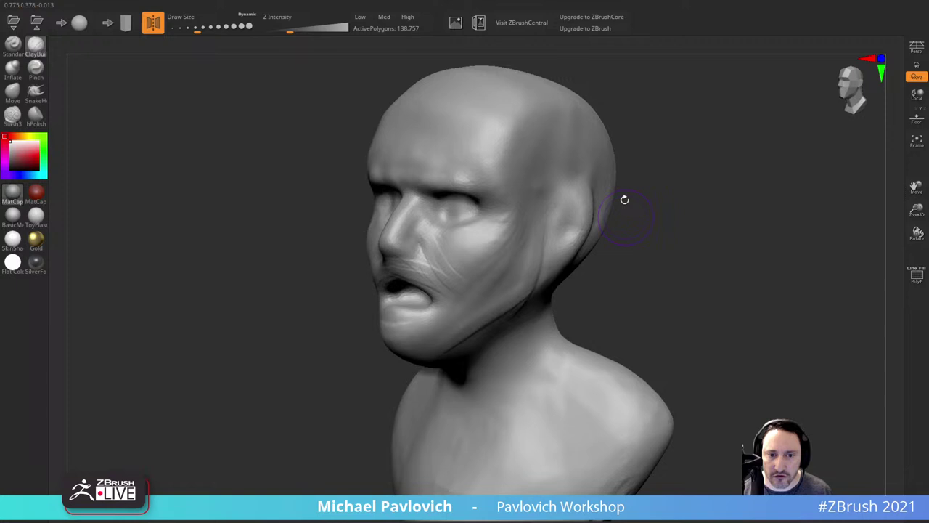
left_click(286, 29)
left_click_drag(453, 253, 470, 279)
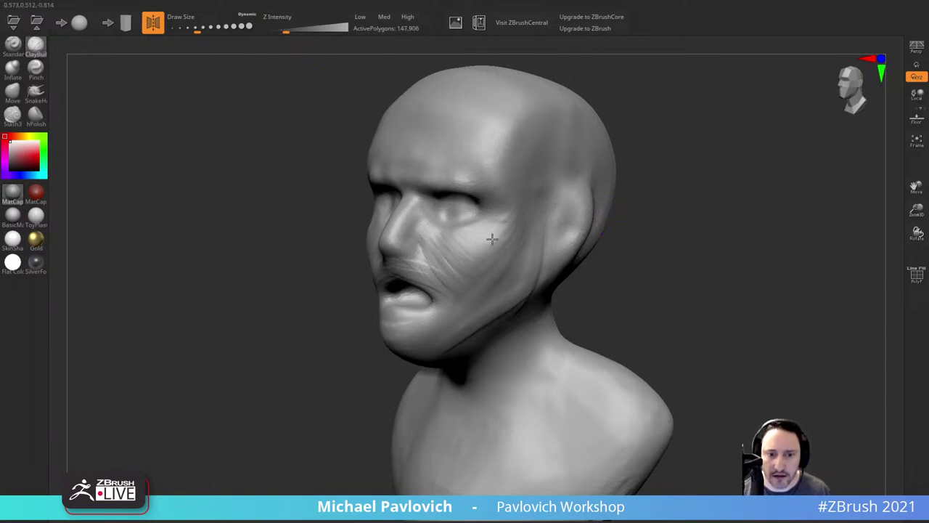
left_click_drag(724, 203, 649, 164)
left_click_drag(475, 257, 452, 247)
Step: Build up the brow ridge above both eyes and across the bridge of the nose
left_click_drag(652, 194, 715, 190)
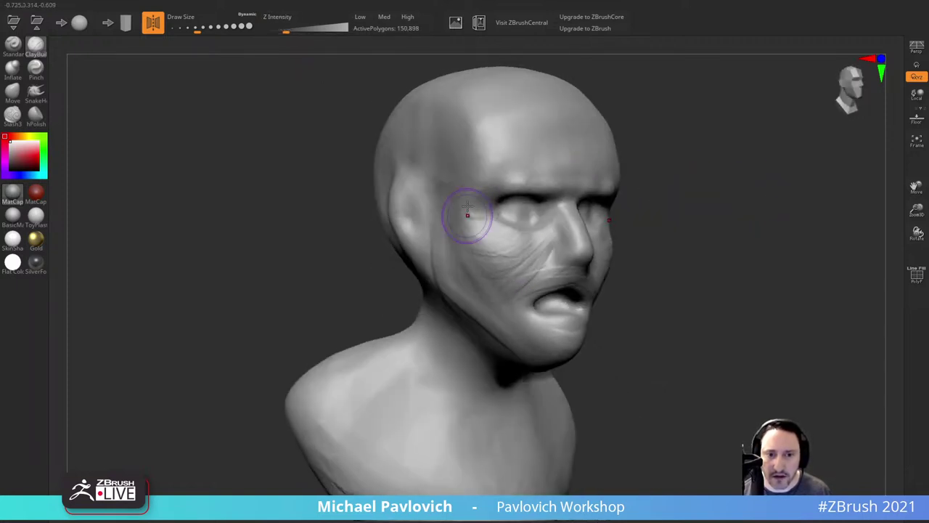
left_click_drag(482, 179, 518, 174)
left_click_drag(674, 174, 636, 169)
left_click_drag(495, 171, 538, 170)
left_click_drag(712, 145, 637, 156)
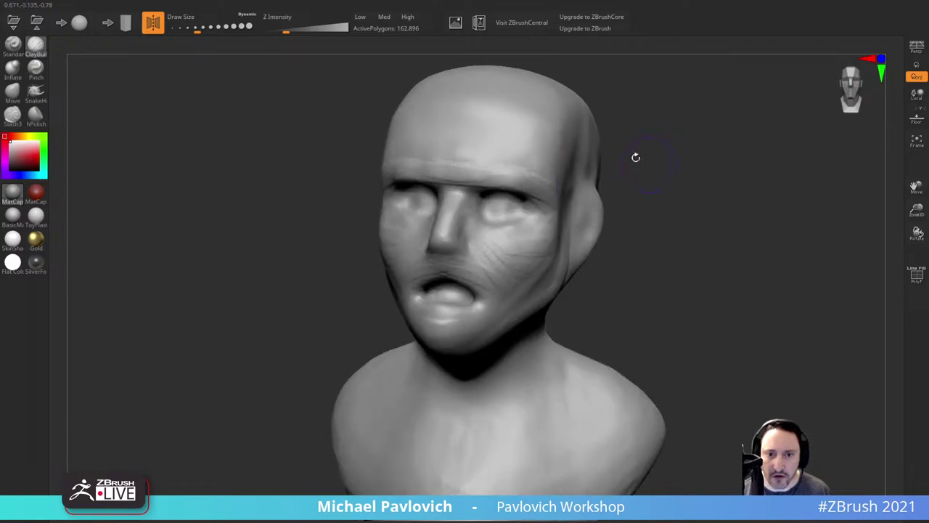
left_click_drag(443, 182, 466, 187)
Step: Reduce the brush size and stroke clay below the eyes, over the upper lip and around the mouth corners
key("bracketleft")
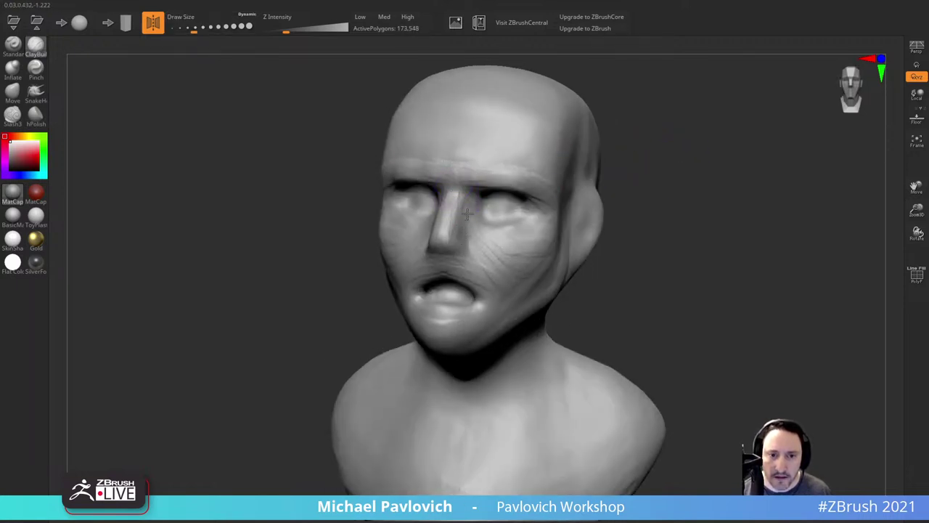
mouse_move(521, 232)
left_mouse_down()
mouse_move(499, 238)
mouse_move(517, 246)
left_mouse_up()
left_click_drag(663, 202, 726, 190)
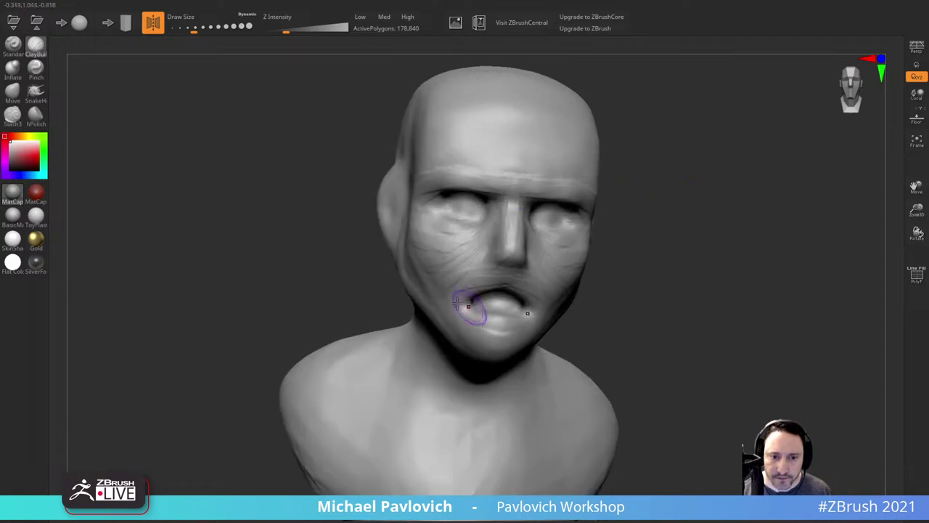
left_click_drag(474, 279, 503, 281)
left_click_drag(639, 218, 623, 205)
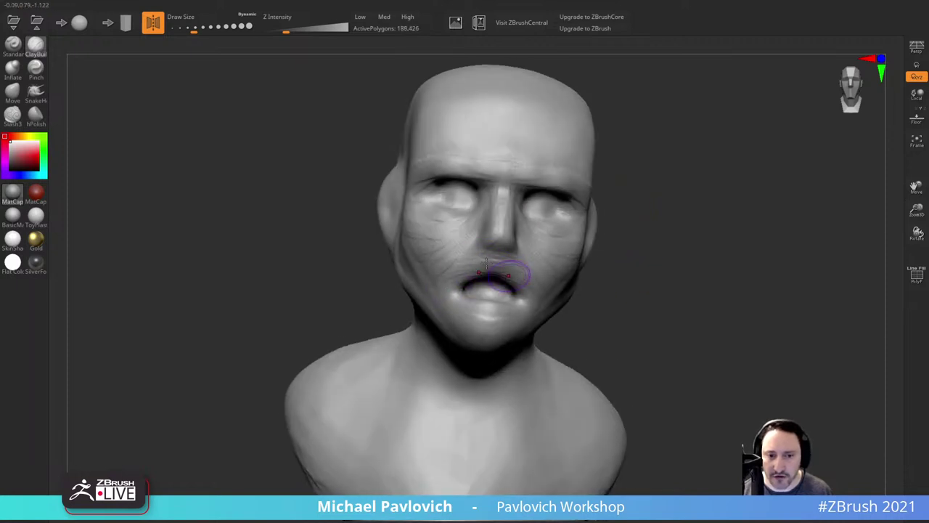
left_click_drag(434, 274, 456, 294)
right_click_drag(512, 280, 569, 268)
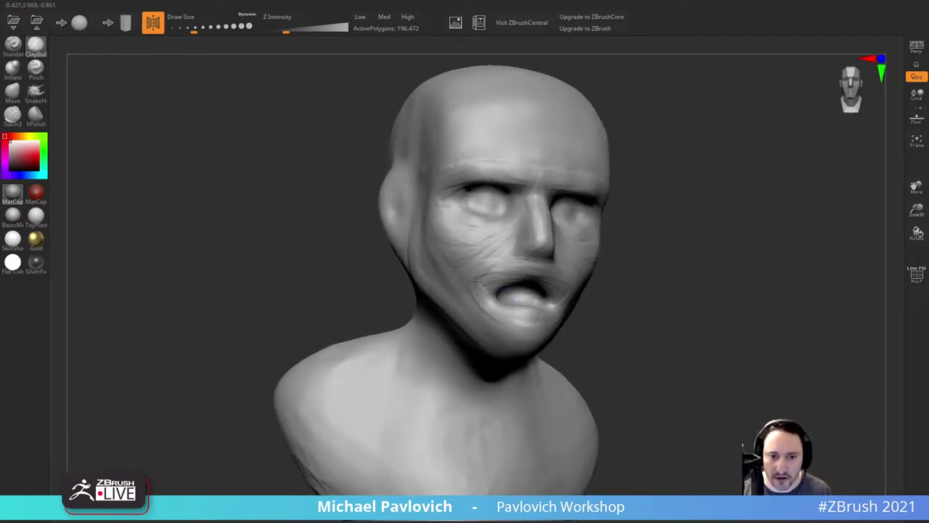
Step: Reshape the mouth area from underneath the chin with the Move brush, adjusting its curve around the face
mouse_move(668, 270)
left_mouse_down()
mouse_move(684, 193)
mouse_move(687, 266)
mouse_move(327, 196)
left_mouse_up()
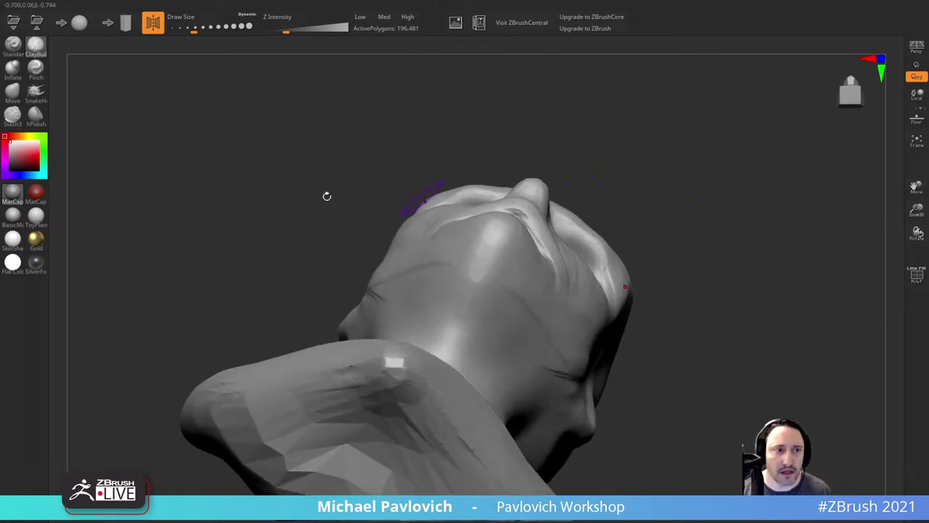
left_click(14, 95)
left_click_drag(627, 146, 690, 148)
key("s")
left_click_drag(528, 211, 566, 205)
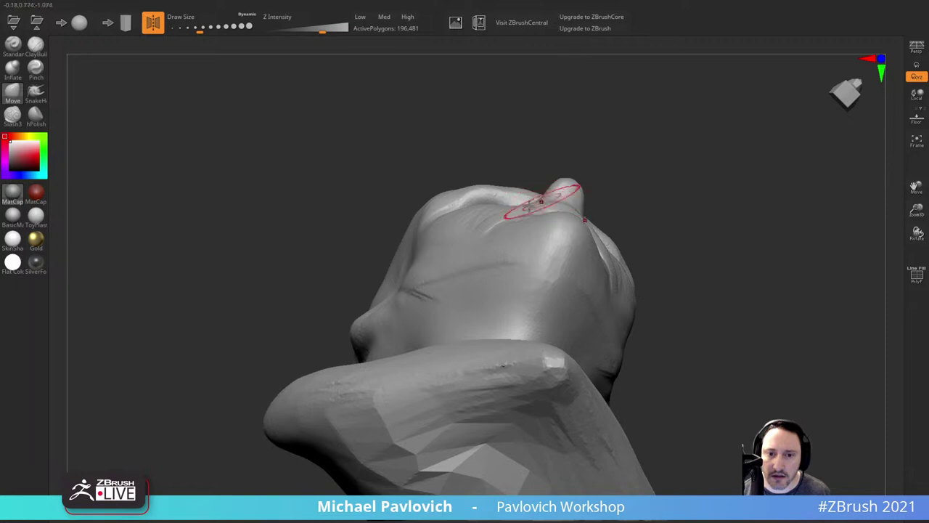
left_click_drag(682, 185, 735, 138)
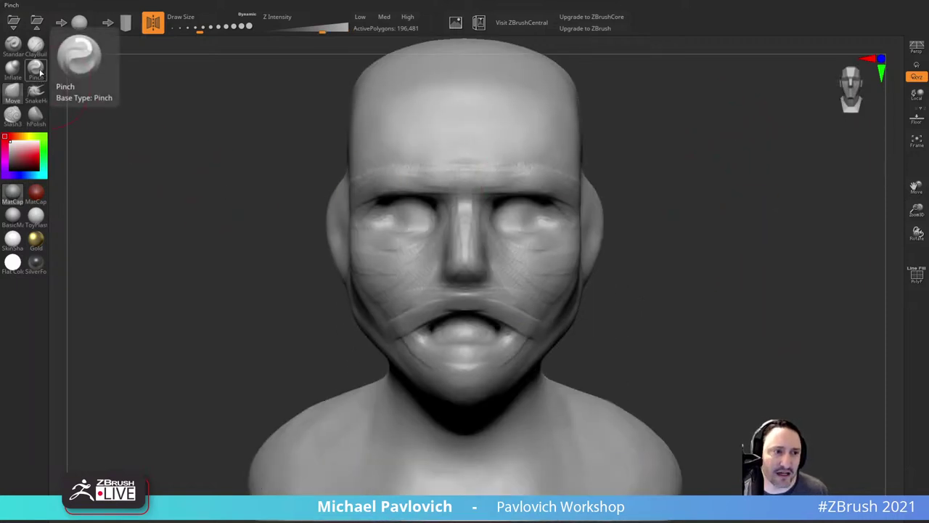
Step: Carve along the upper lip with the Slash3 brush at a smaller size
left_click(13, 116)
mouse_move(754, 221)
left_mouse_down("alt")
mouse_move(756, 182)
mouse_move(798, 171)
left_mouse_up("alt")
key("bracketleft")
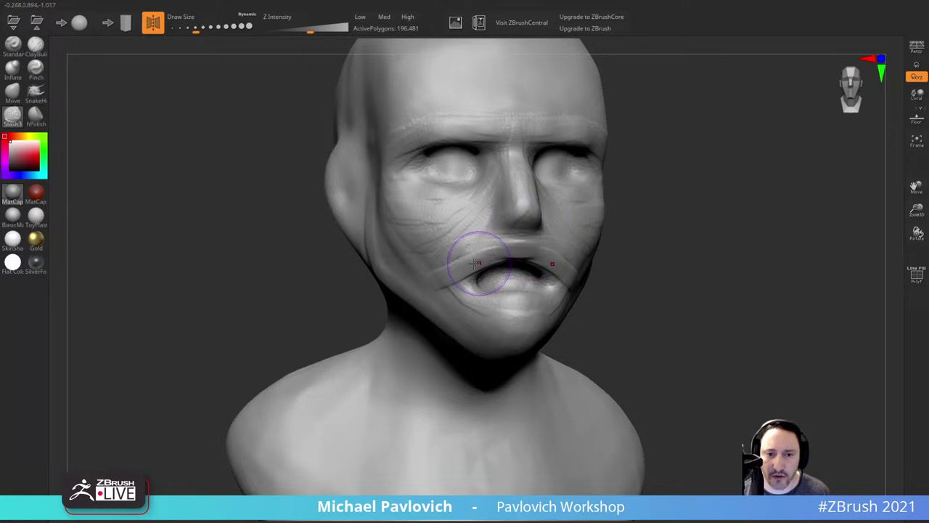
left_click_drag(533, 256, 550, 263)
mouse_move(628, 250)
left_mouse_down()
mouse_move(622, 194)
mouse_move(617, 243)
left_mouse_up()
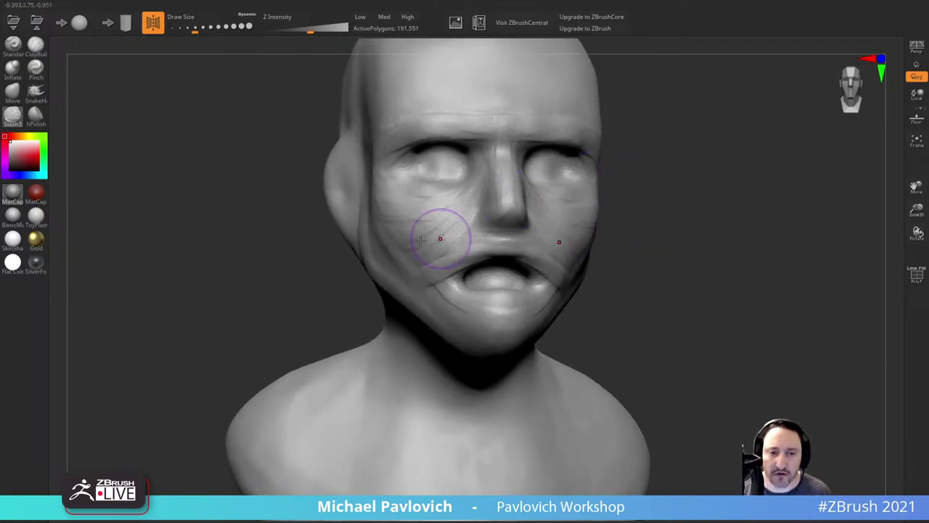
Step: Try Slash3 strokes down the cheeks to the chin, raising the Z Intensity to 40, and undo both strokes
left_click_drag(391, 211, 457, 337)
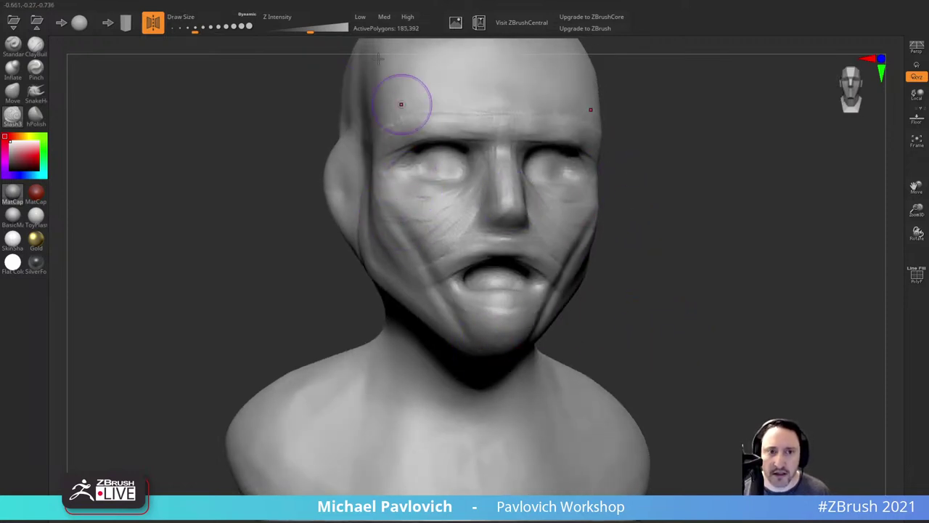
key("ctrl+z")
left_click_drag(310, 27, 315, 27)
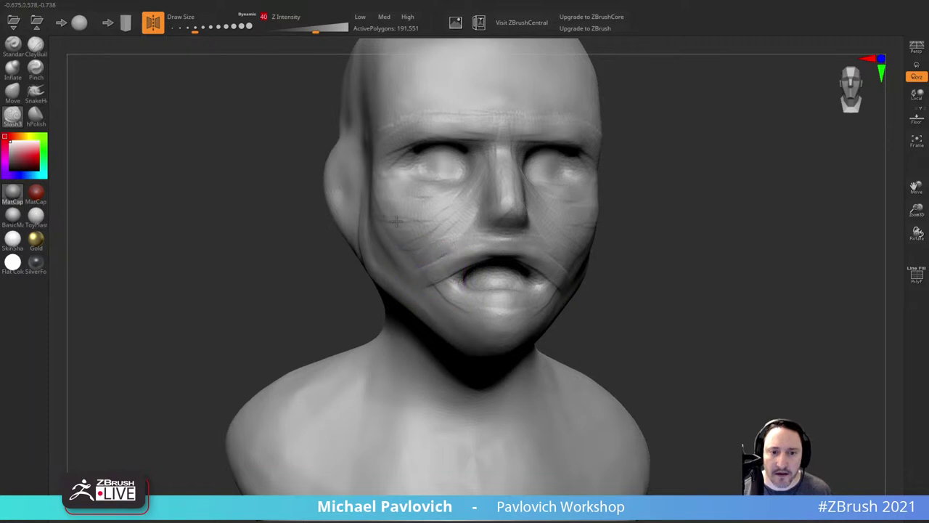
left_click_drag(396, 221, 459, 338)
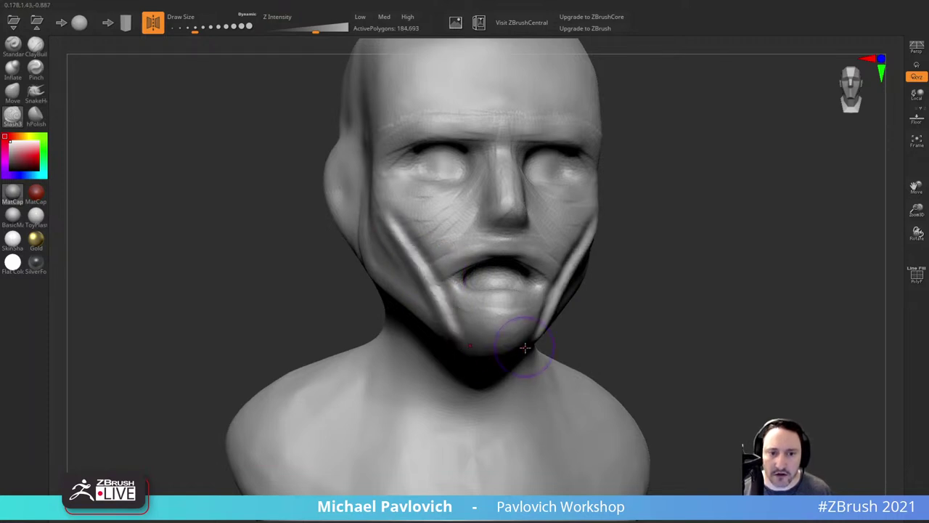
key("ctrl+z")
Step: Cut creases along the upper lip and from the nose past the mouth corners, and smooth the cheeks
left_click_drag(441, 274, 503, 248)
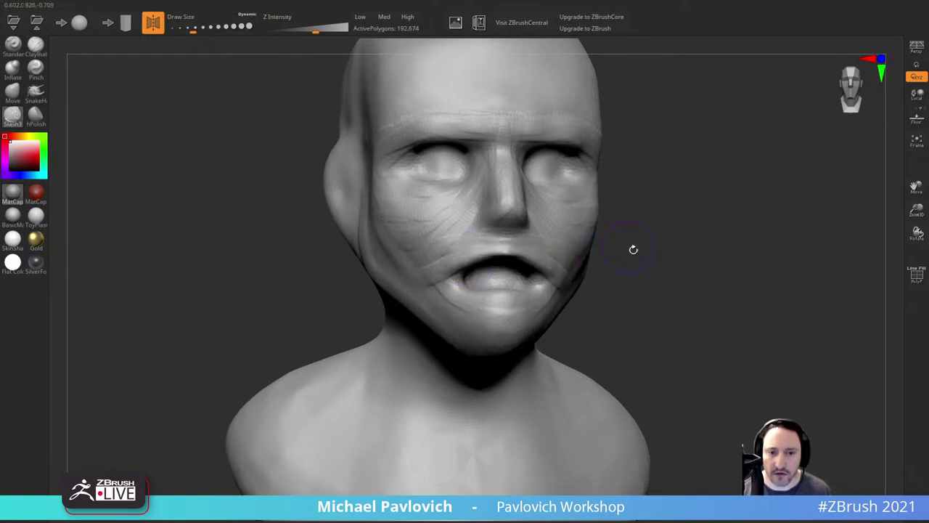
left_click_drag(633, 249, 570, 246)
mouse_move(443, 247)
left_mouse_down()
mouse_move(493, 254)
mouse_move(483, 262)
mouse_move(499, 280)
left_mouse_up()
left_click_drag(595, 274, 525, 254)
left_click_drag(368, 267, 406, 294)
left_click_drag(618, 262, 716, 243)
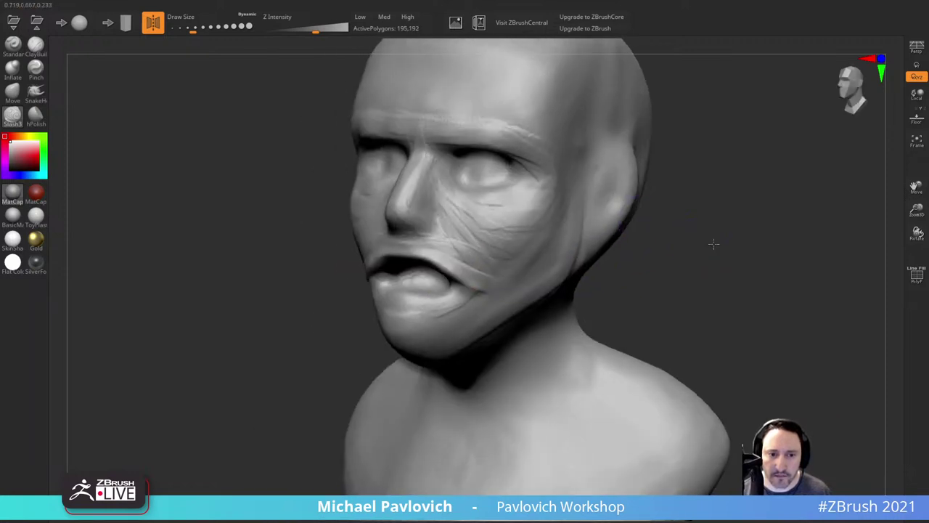
left_click_drag(485, 266, 428, 251, "shift")
left_click_drag(707, 232, 828, 221, "alt")
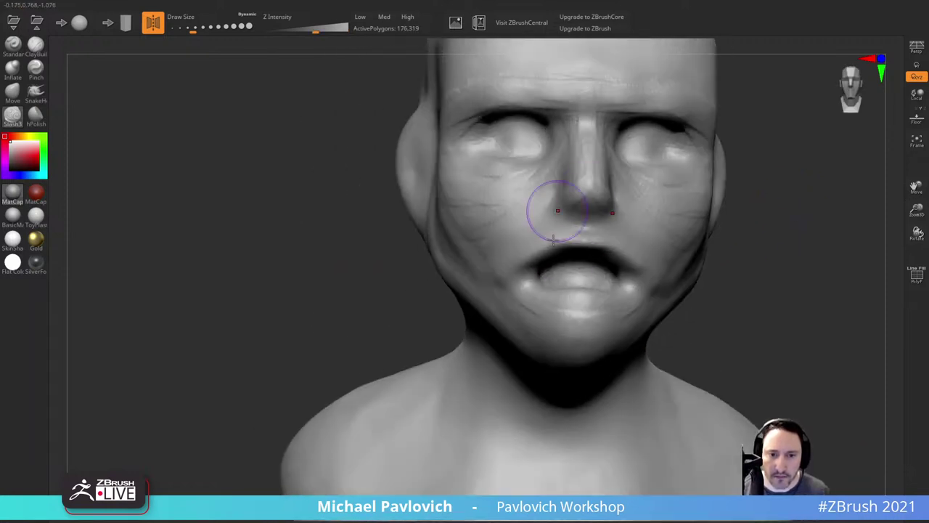
Step: Define the mouth with Slash3 strokes along the upper lip, around the corners and under the lower lip
left_click_drag(554, 258, 518, 277)
left_click_drag(567, 243, 550, 245)
left_click_drag(751, 214, 751, 255)
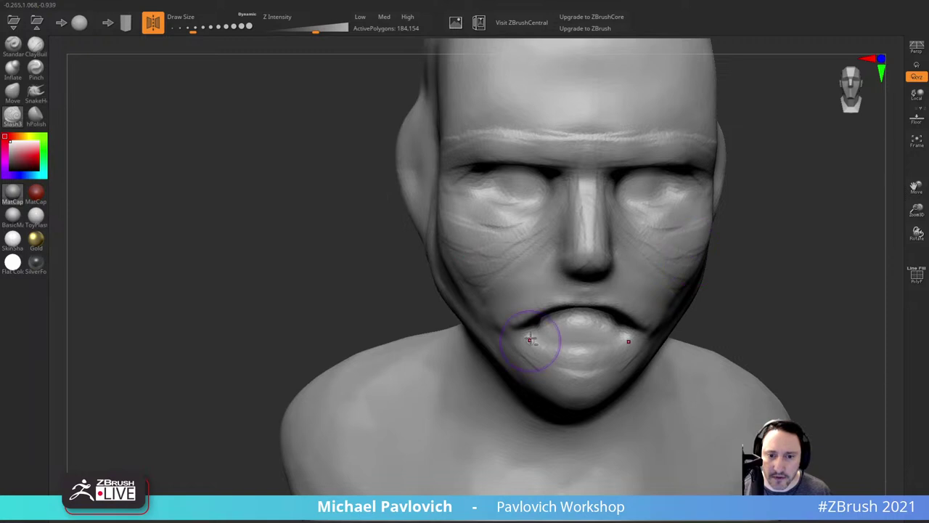
left_click_drag(531, 336, 602, 350)
left_click_drag(721, 314, 771, 242)
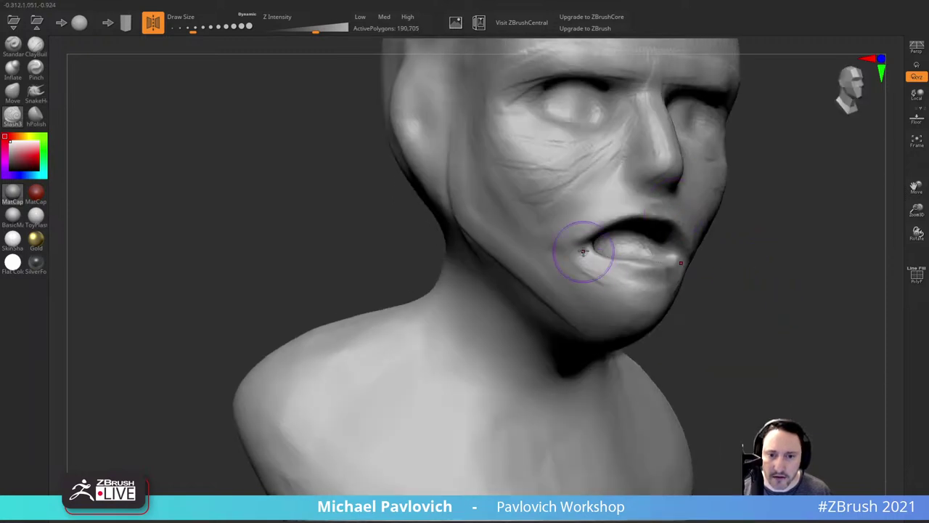
left_click_drag(584, 252, 630, 285)
left_click_drag(577, 236, 624, 213)
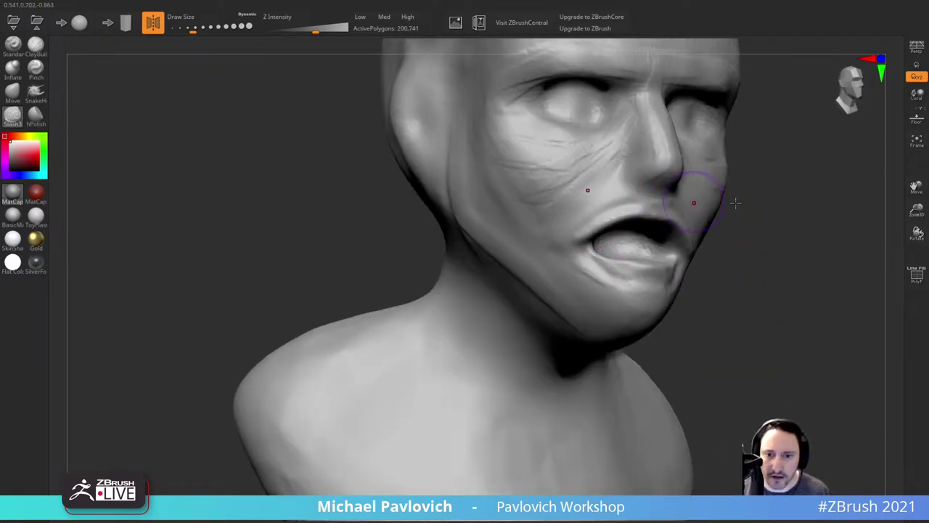
Step: Deepen the crease from the nose wings down the cheeks with Slash3 strokes and smooth the cheek beside it
left_click_drag(766, 204, 689, 196)
mouse_move(527, 178)
left_mouse_down()
mouse_move(514, 196)
mouse_move(488, 201)
mouse_move(488, 167)
mouse_move(472, 187)
mouse_move(523, 187)
left_mouse_up()
left_click_drag(740, 212, 610, 211)
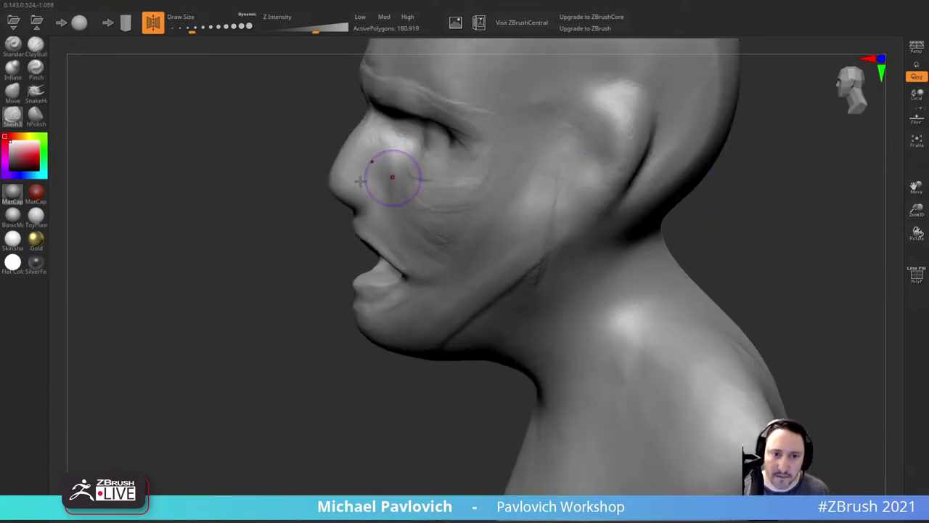
left_click_drag(328, 233, 396, 231)
mouse_move(434, 167)
left_mouse_down()
mouse_move(431, 183)
mouse_move(483, 247)
left_mouse_up()
left_click_drag(442, 211, 444, 209, "shift")
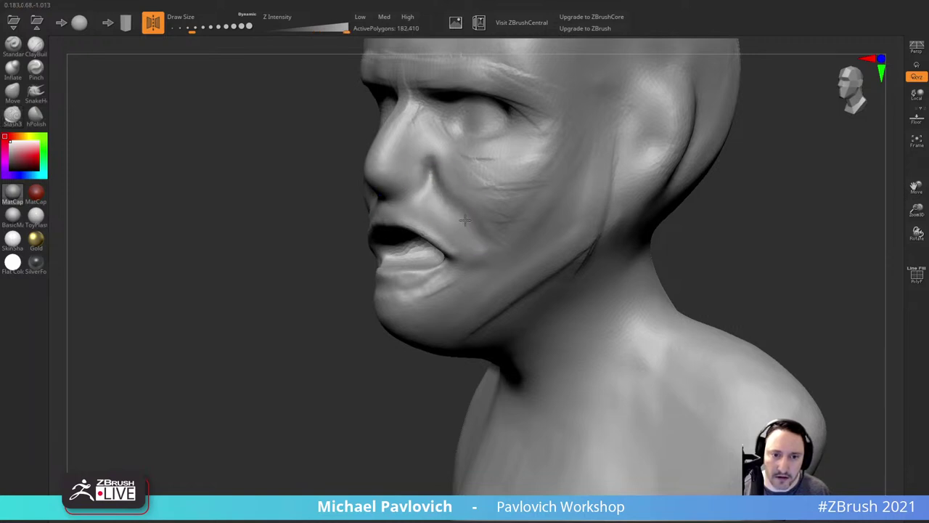
left_click_drag(429, 165, 465, 222)
left_click_drag(334, 254, 428, 250)
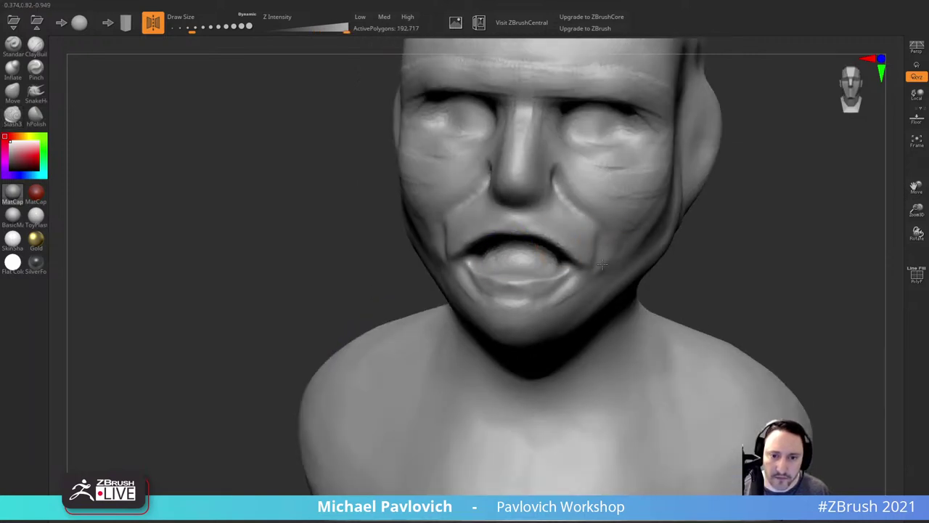
Step: Smooth the sides of the nose and carve the nostril wings with short Slash3 strokes
left_click_drag(701, 193, 741, 175)
left_click_drag(532, 167, 533, 180, "shift")
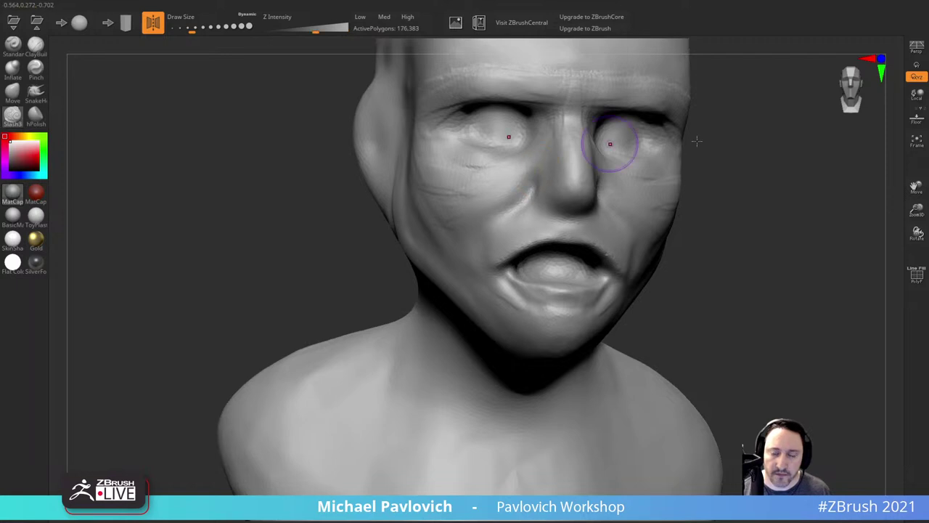
left_click_drag(698, 141, 746, 140)
mouse_move(633, 183)
left_mouse_down()
mouse_move(622, 179)
mouse_move(633, 204)
mouse_move(623, 203)
left_mouse_up()
left_click_drag(624, 202, 658, 195)
left_click_drag(734, 186, 755, 174)
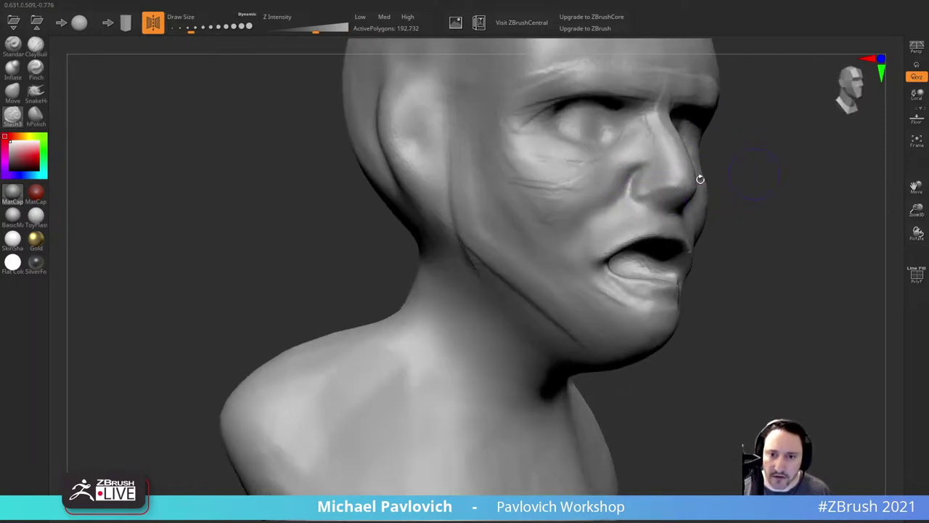
left_click_drag(799, 150, 728, 183)
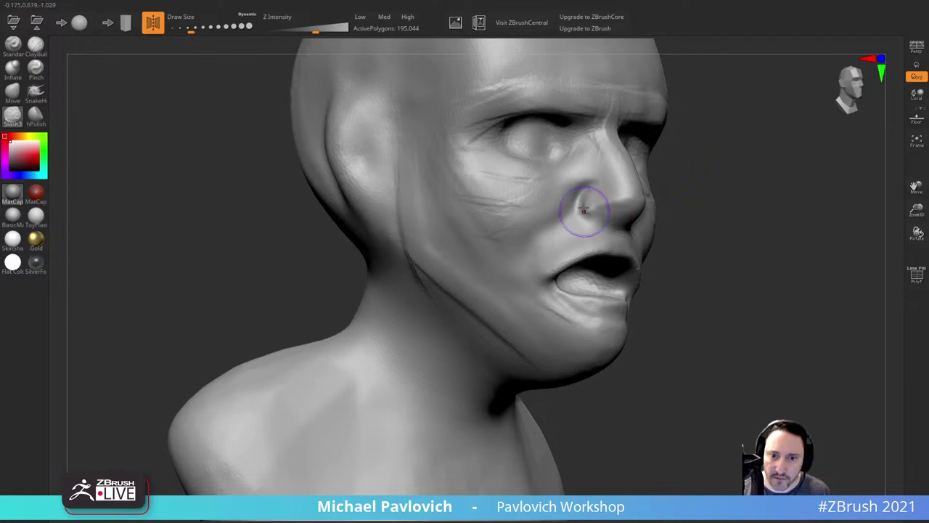
left_click_drag(583, 211, 597, 226)
left_click_drag(758, 190, 687, 219)
Step: Refine the cheeks and mouth corners with Slash3 strokes and smooth the area around the lower lip
left_click_drag(489, 235, 512, 240)
left_click_drag(715, 221, 628, 220)
left_click_drag(690, 189, 691, 150, "shift")
left_click_drag(460, 298, 445, 312, "shift")
mouse_move(692, 249)
left_mouse_down("alt")
mouse_move(683, 208)
mouse_move(683, 226)
left_mouse_up("alt")
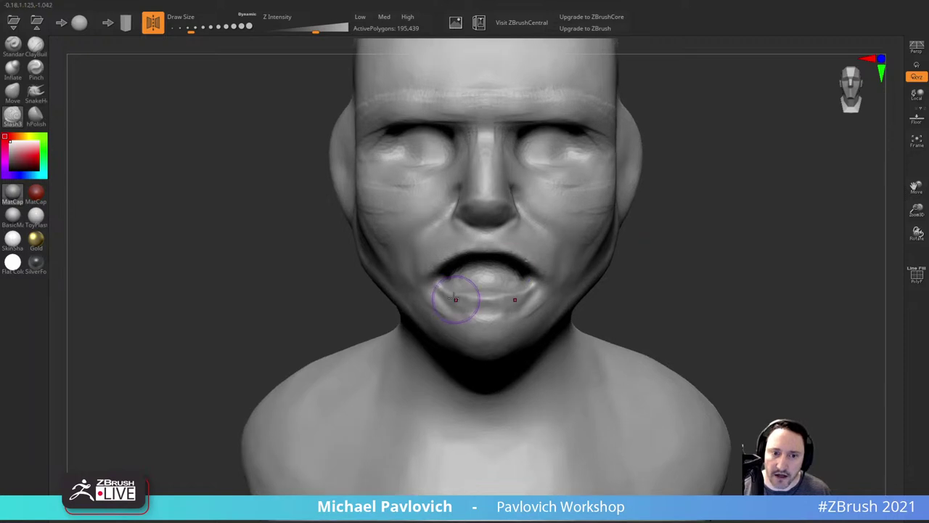
key("s")
left_click_drag(445, 290, 438, 290)
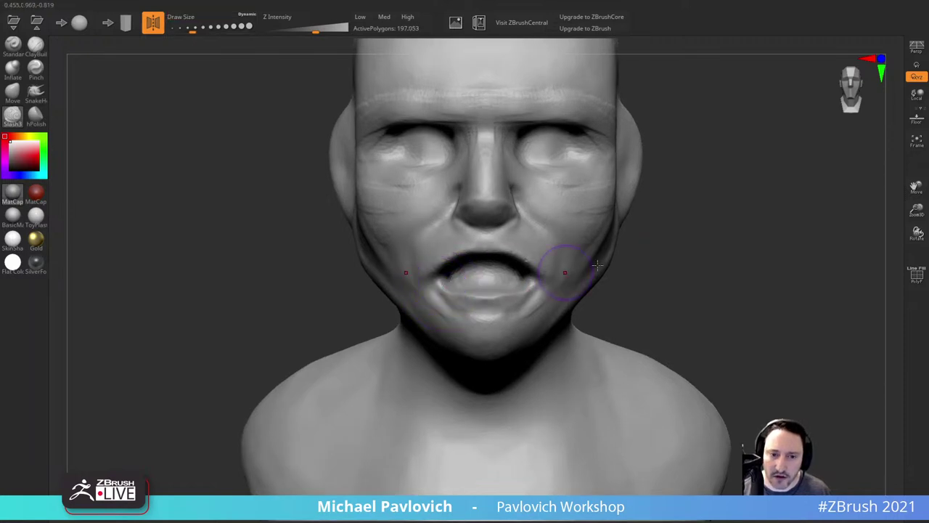
left_click_drag(646, 256, 693, 254)
mouse_move(512, 301)
left_mouse_down("shift")
mouse_move(509, 285)
mouse_move(560, 275)
mouse_move(539, 259)
mouse_move(558, 253)
mouse_move(518, 262)
left_mouse_up("shift")
Step: Reshape the mouth corners and the cheeks beside the nose with a larger Move brush
key("s")
left_click(21, 102)
left_click_drag(664, 253, 615, 254)
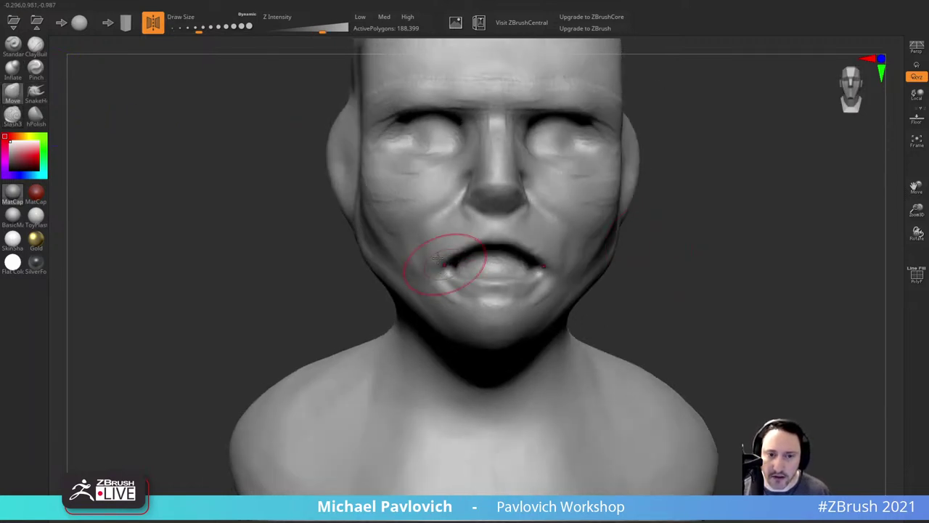
mouse_move(445, 263)
left_mouse_down()
mouse_move(432, 255)
mouse_move(455, 284)
mouse_move(483, 280)
left_mouse_up()
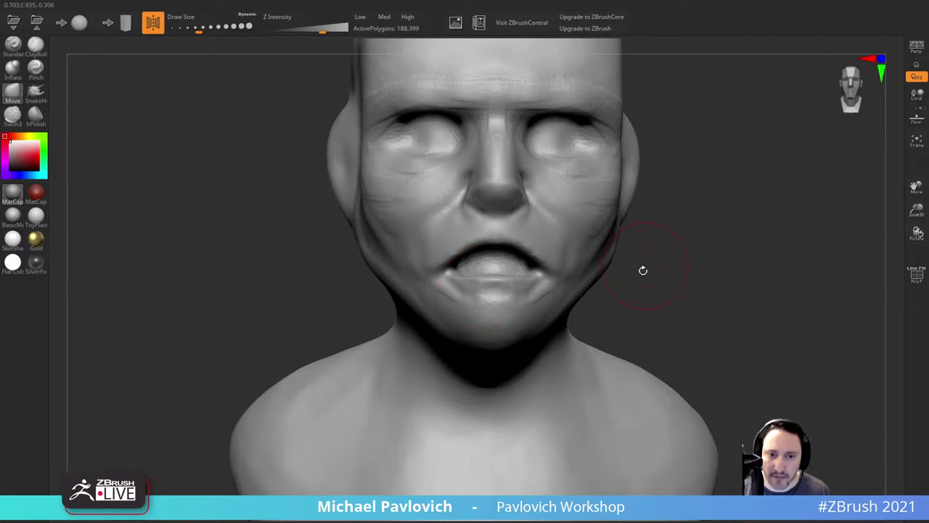
left_click_drag(643, 269, 594, 270)
left_click_drag(434, 231, 446, 240)
left_click_drag(684, 254, 632, 255)
left_click_drag(326, 384, 264, 389)
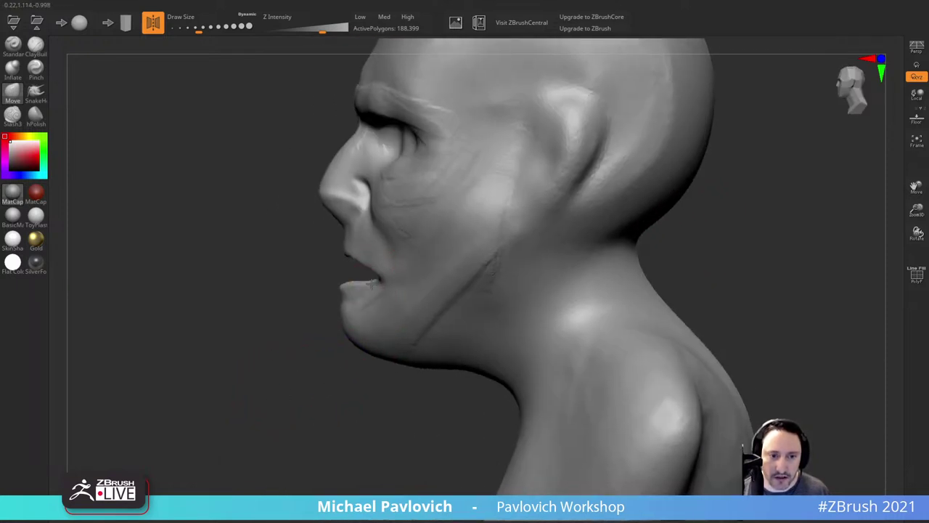
Step: Adjust the side profile with the Move brush, pulling the upper lip forward and pushing the chin back
key("s")
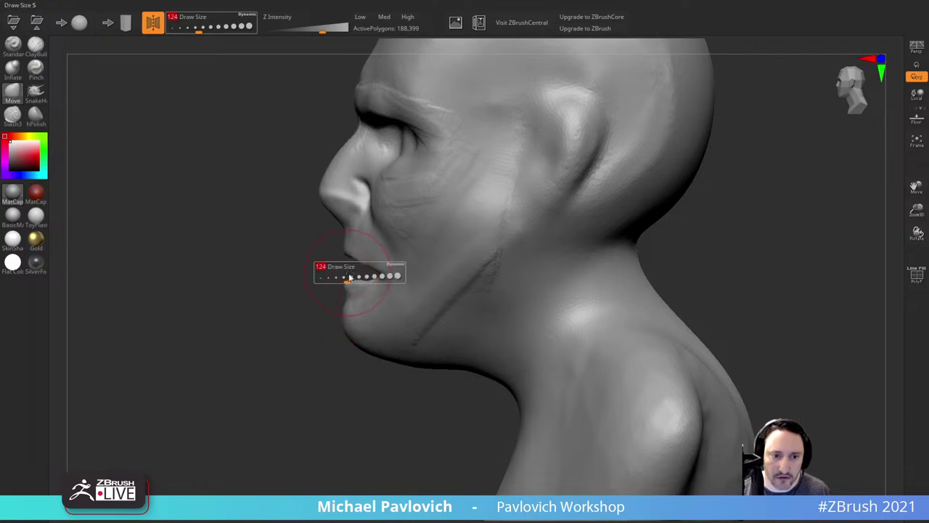
left_click_drag(349, 277, 354, 276)
left_click_drag(346, 253, 339, 256)
left_click_drag(350, 327, 363, 315)
key("s")
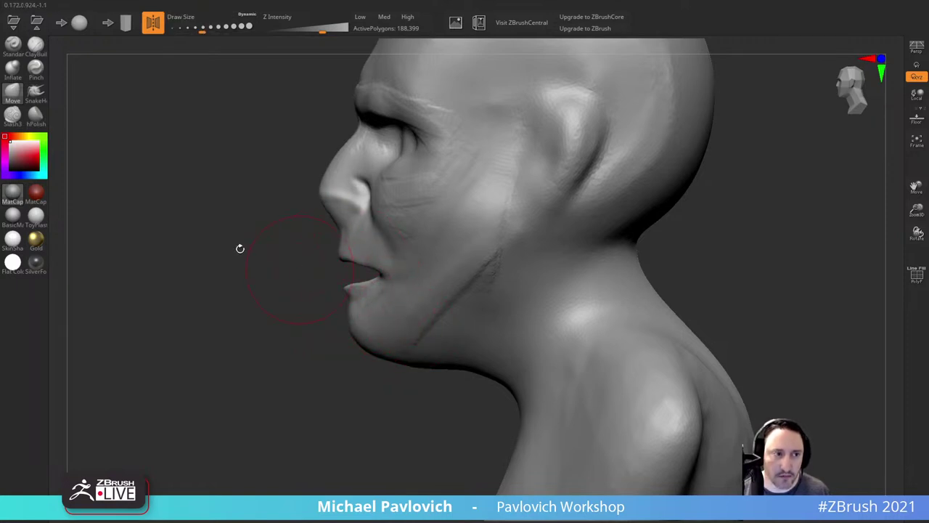
Step: Puff out the upper and lower lips with the Inflate brush
left_click(21, 70)
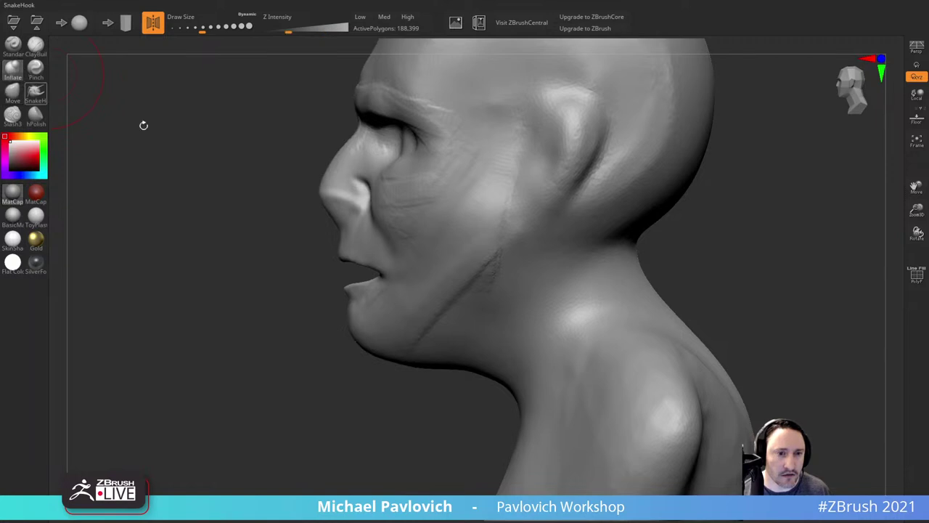
left_click_drag(143, 124, 225, 127)
left_click_drag(487, 243, 524, 266)
left_click_drag(458, 281, 524, 280)
left_click_drag(696, 233, 745, 235)
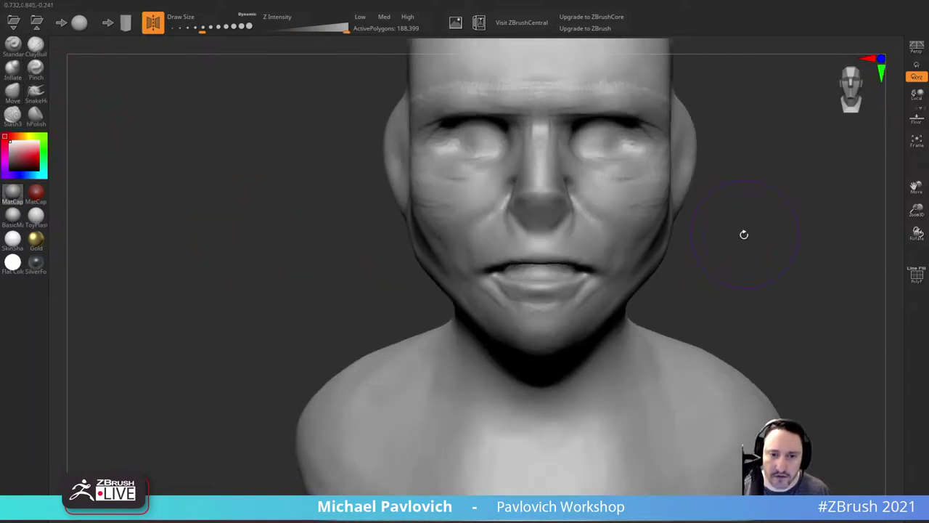
Step: Build up volume along the upper lip and lower lip with the ClayBuildup brush
left_click(39, 48)
mouse_move(772, 190)
left_mouse_down("alt")
mouse_move(699, 215)
mouse_move(668, 208)
left_mouse_up("alt")
left_click_drag(668, 208, 610, 233)
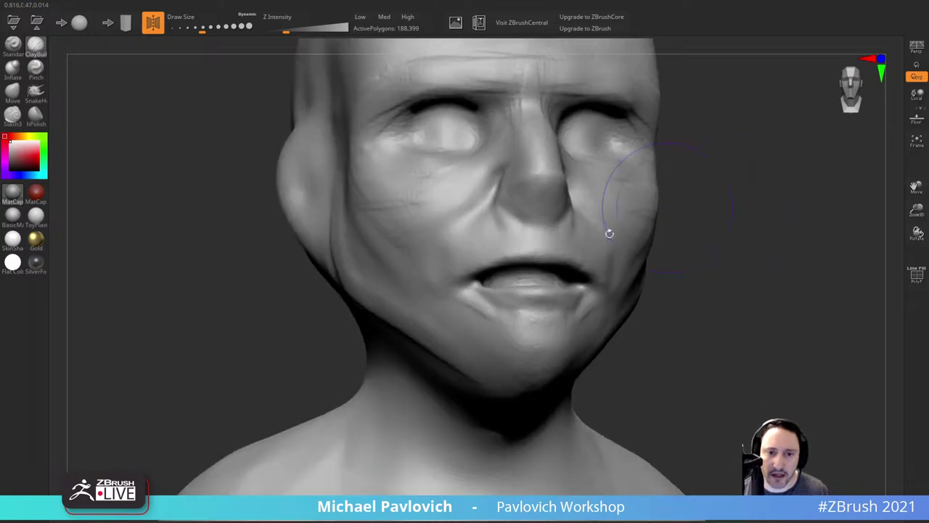
mouse_move(498, 270)
left_mouse_down()
mouse_move(477, 266)
mouse_move(544, 254)
left_mouse_up()
mouse_move(690, 244)
left_mouse_down()
mouse_move(744, 248)
mouse_move(689, 214)
mouse_move(654, 236)
left_mouse_up()
left_click_drag(476, 304, 539, 304)
left_click_drag(539, 305, 474, 300)
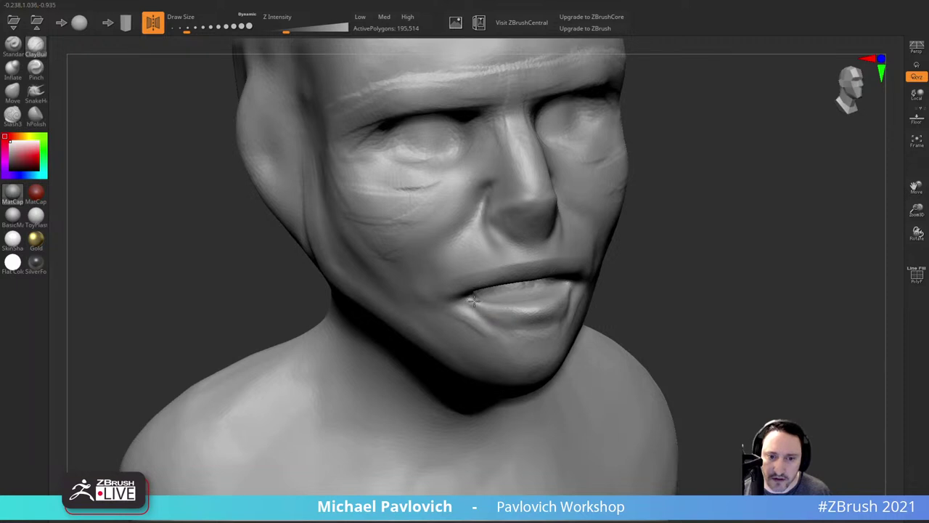
left_click_drag(714, 254, 612, 229)
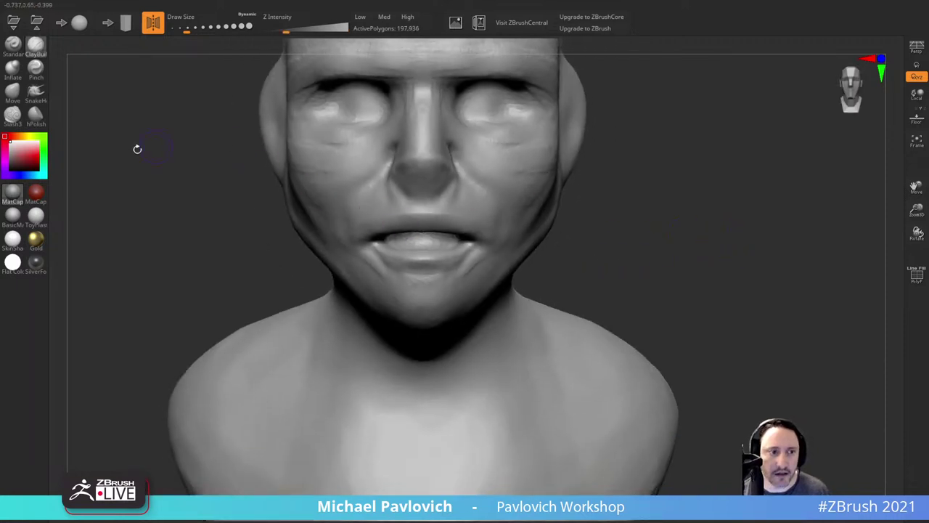
Step: Smooth around the mouth and cut sharper Slash3 folds from the nose wings past the mouth corners
left_click(35, 69)
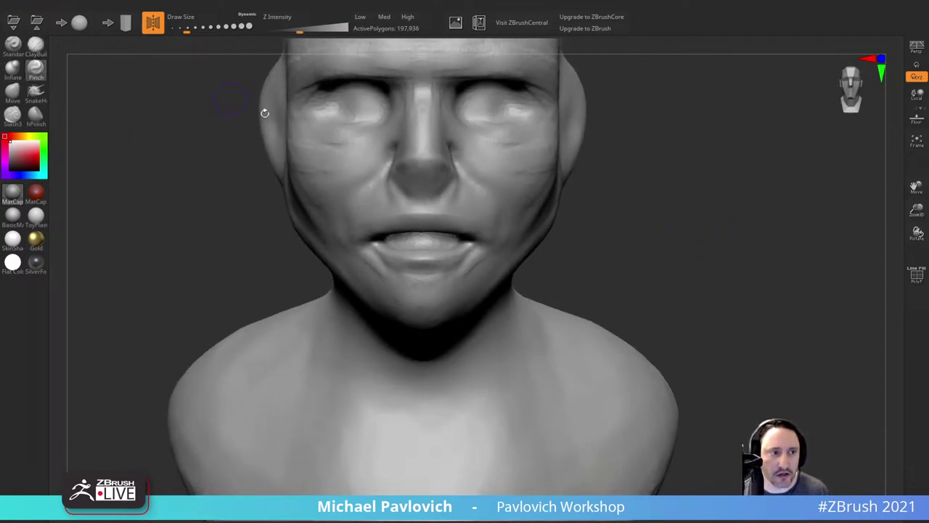
left_click(13, 114)
left_click_drag(707, 143, 729, 186, "alt")
left_click_drag(728, 186, 690, 187)
left_click_drag(387, 205, 470, 231, "shift")
left_click_drag(444, 200, 486, 235)
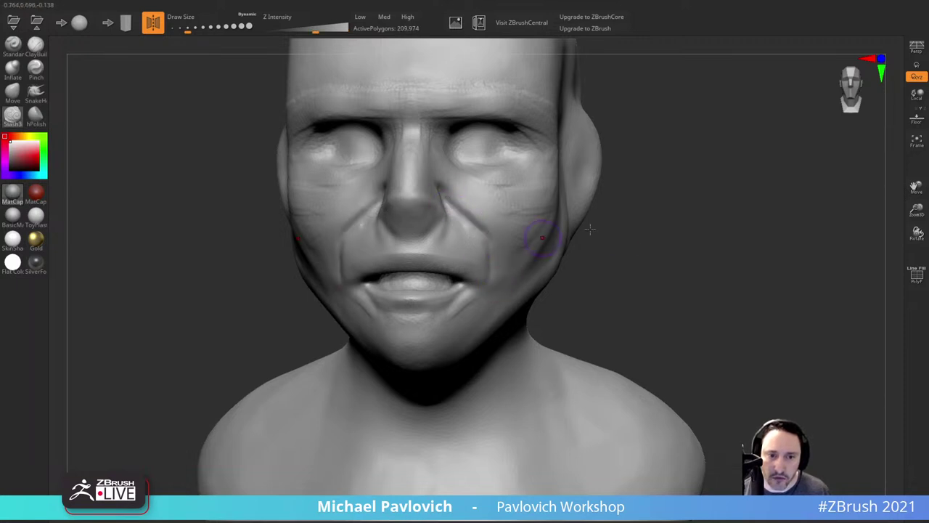
mouse_move(658, 253)
left_mouse_down()
mouse_move(700, 258)
mouse_move(692, 255)
left_mouse_up()
Step: Cut a Slash3 crease from the outer eye under the cheekbone and down toward the jaw with a larger brush
key("s")
left_click_drag(426, 234, 444, 242)
key("s")
left_click_drag(435, 233, 442, 234)
key("ctrl+z")
mouse_move(394, 193)
left_mouse_down()
mouse_move(447, 245)
mouse_move(478, 331)
left_mouse_up()
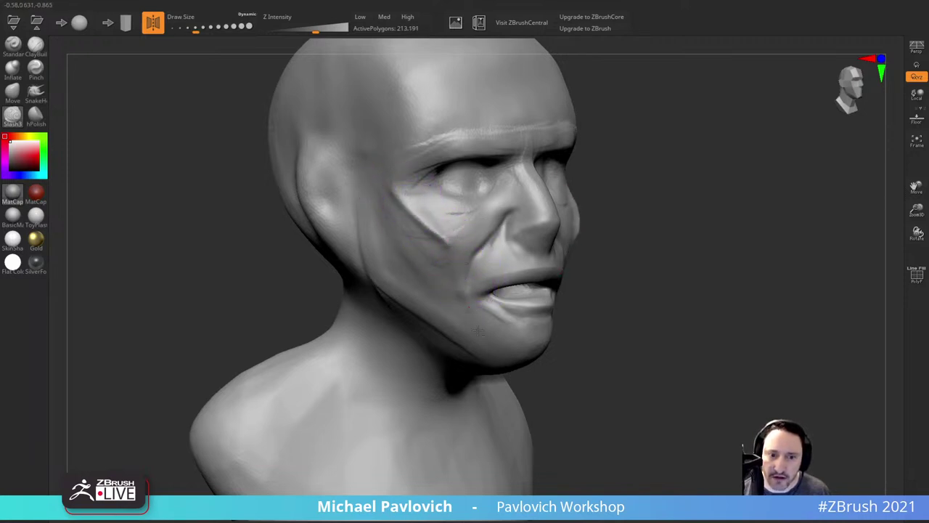
Step: Fill in the hollow below the cheekbone and build up the upper cheek with the ClayBuildup brush
left_click(35, 45)
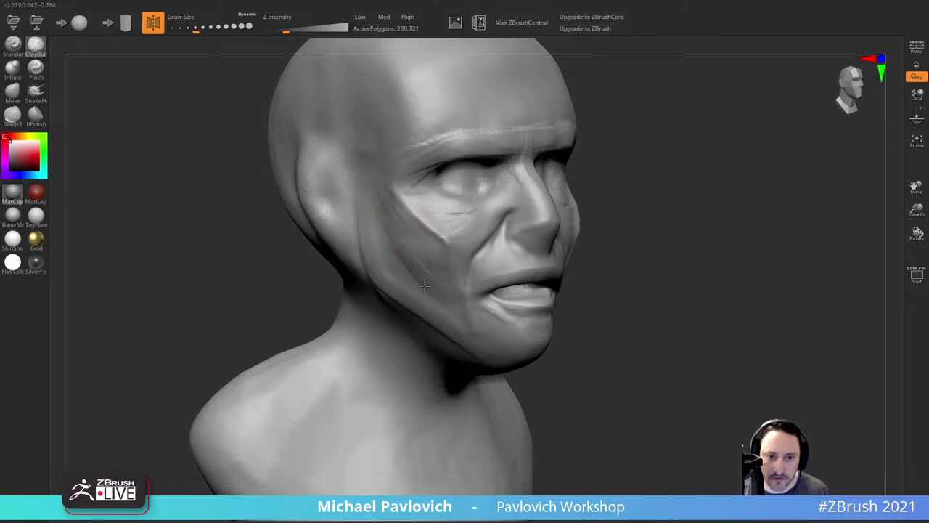
left_click_drag(596, 183, 558, 207)
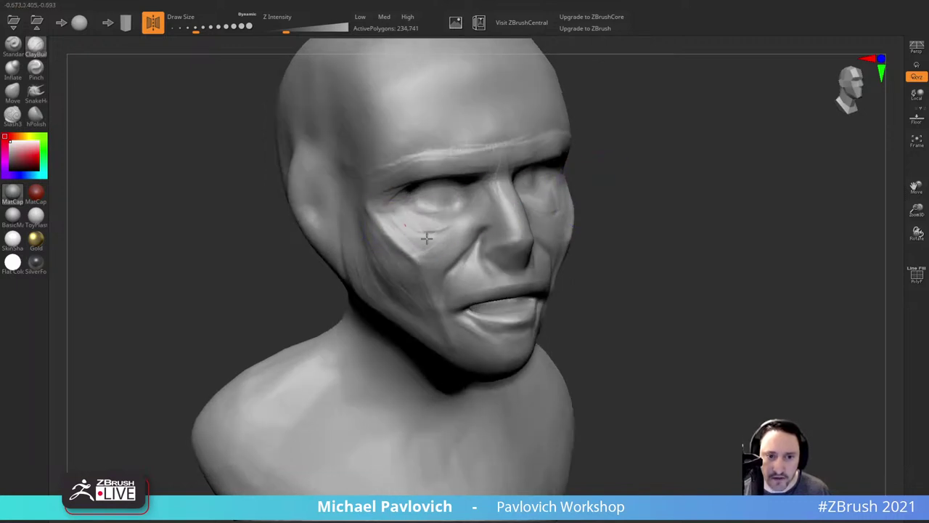
left_click_drag(427, 238, 440, 233)
Step: Flatten the upper cheek below the eye into a clean plane with a smaller hPolish brush
left_click(35, 115)
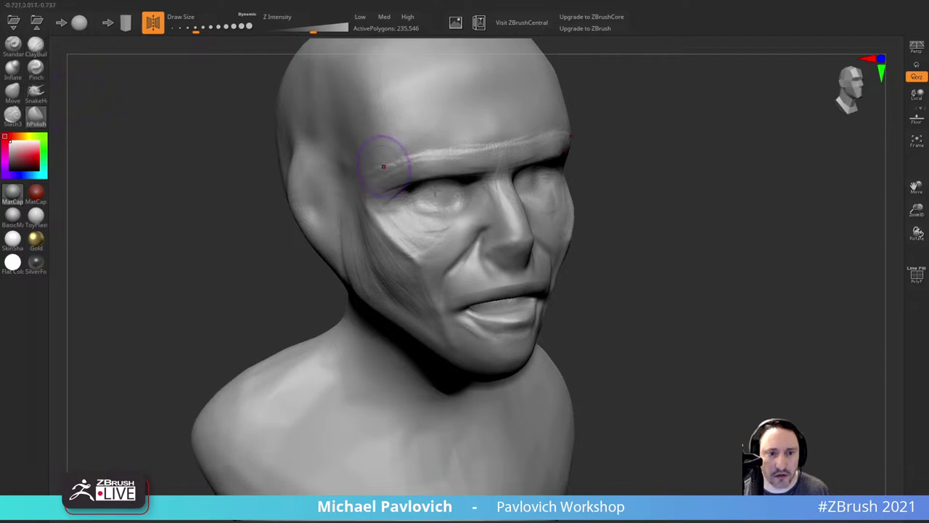
key("s")
mouse_move(420, 232)
left_mouse_down()
mouse_move(441, 227)
mouse_move(413, 233)
left_mouse_up()
left_click_drag(413, 234, 427, 246)
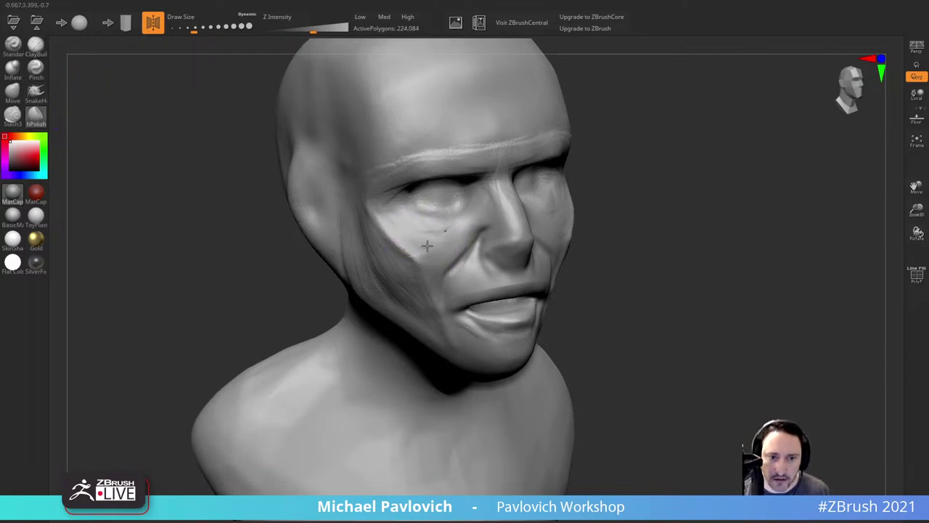
left_click_drag(634, 185, 679, 174)
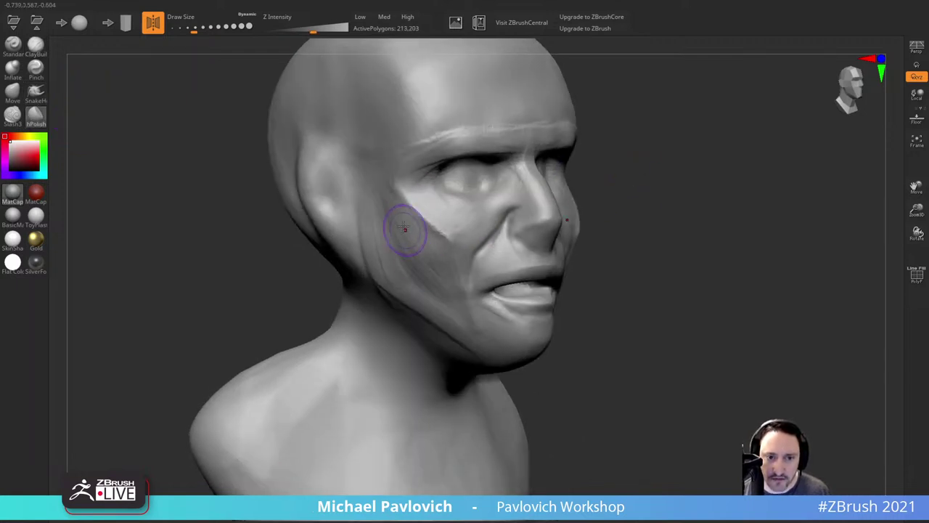
Step: Polish the side of the face below the cheekbone and toward the mouth corner into flat planes with hPolish
key("s")
left_click_drag(404, 228, 425, 240)
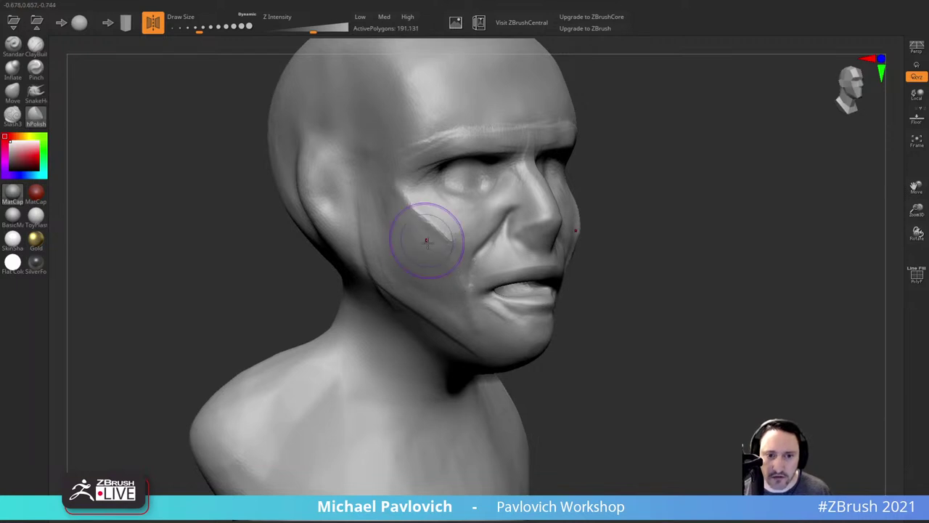
mouse_move(427, 240)
left_mouse_down()
mouse_move(403, 225)
mouse_move(455, 230)
left_mouse_up()
left_click_drag(649, 210, 609, 212)
key("s")
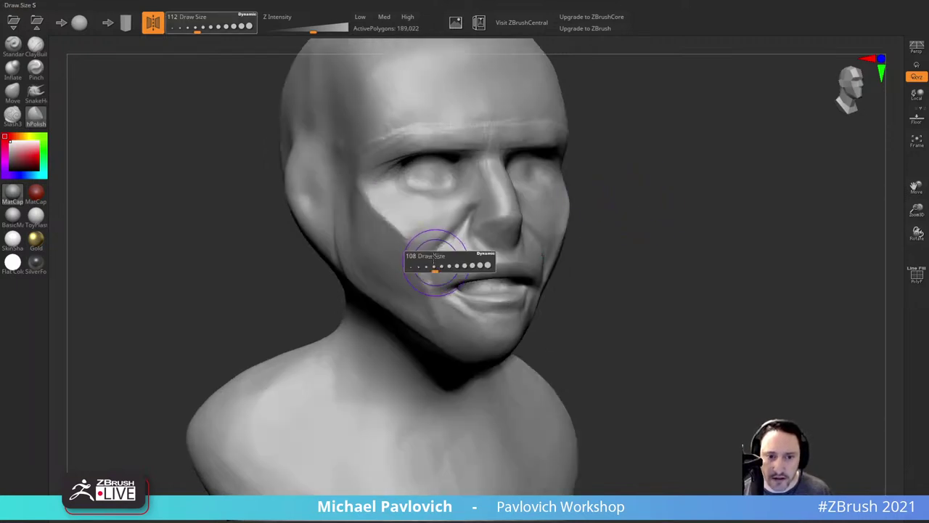
left_click_drag(435, 259, 433, 259)
left_click_drag(405, 240, 434, 297)
Step: Sharpen the cheekbone edge and the ridges of the nose with the Pinch brush
left_click(35, 68)
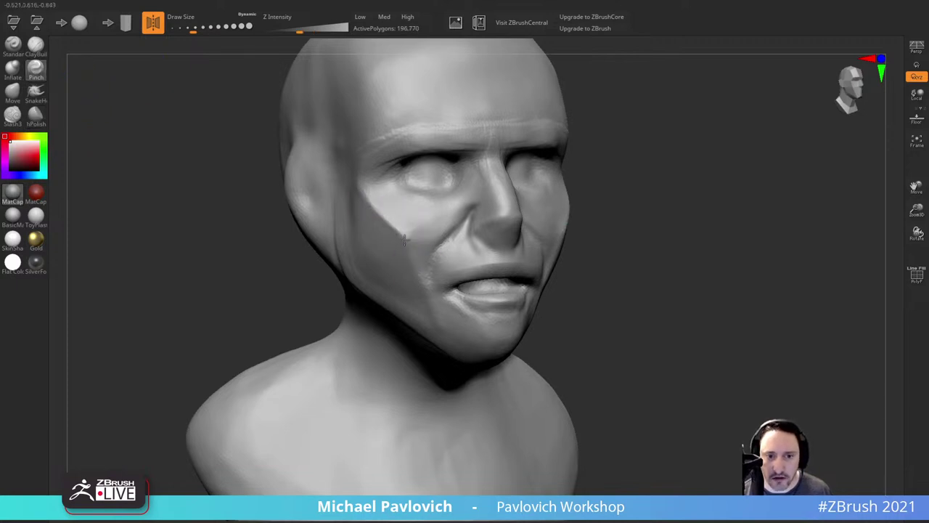
left_click_drag(621, 173, 643, 171)
left_click_drag(511, 206, 497, 223)
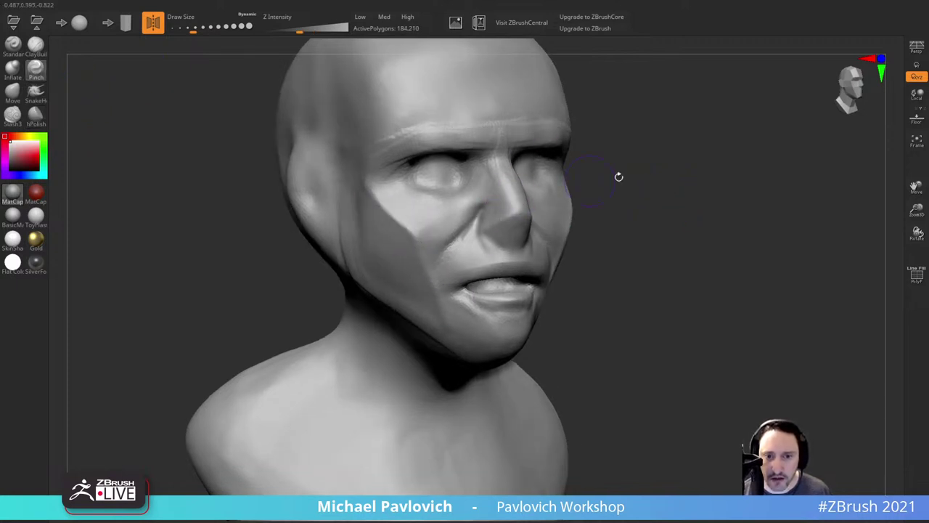
left_click_drag(618, 176, 468, 200)
left_click_drag(275, 214, 262, 281)
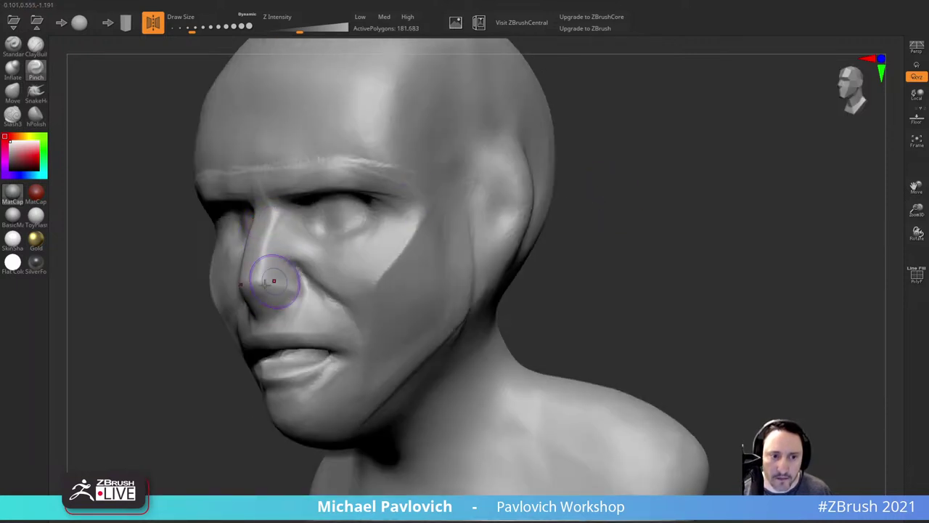
Step: Tighten the edges of the lips and mouth corners with a smaller Pinch brush
left_click_drag(611, 216, 694, 250)
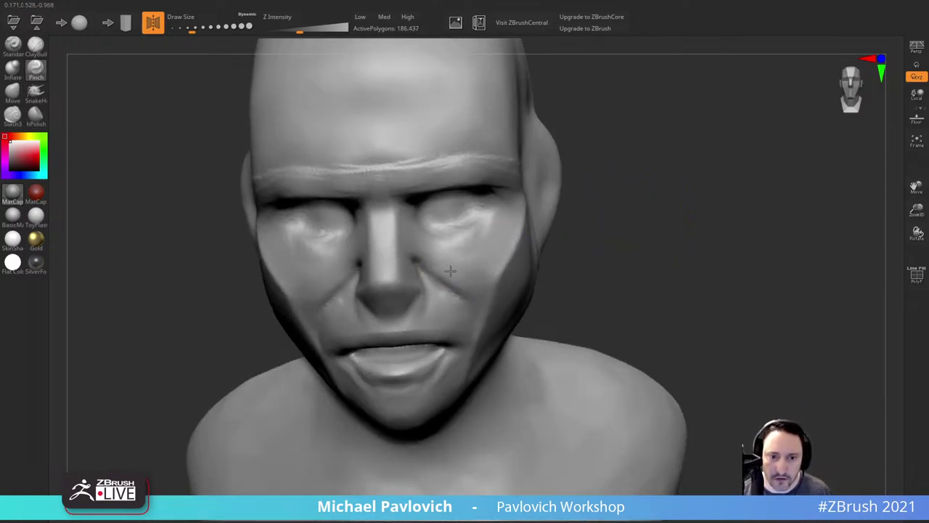
mouse_move(595, 247)
left_mouse_down()
mouse_move(602, 229)
mouse_move(667, 195)
left_mouse_up()
left_click_drag(424, 256, 448, 232)
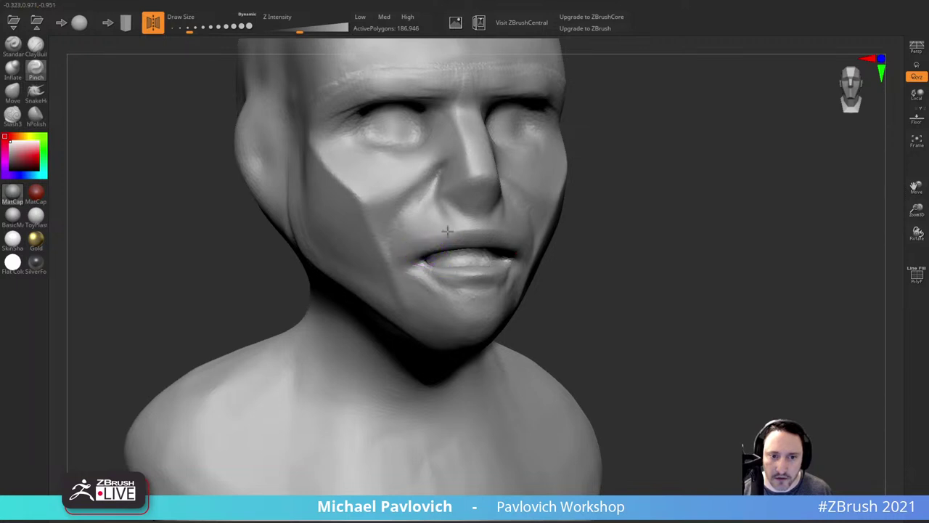
left_click_drag(518, 233, 535, 222)
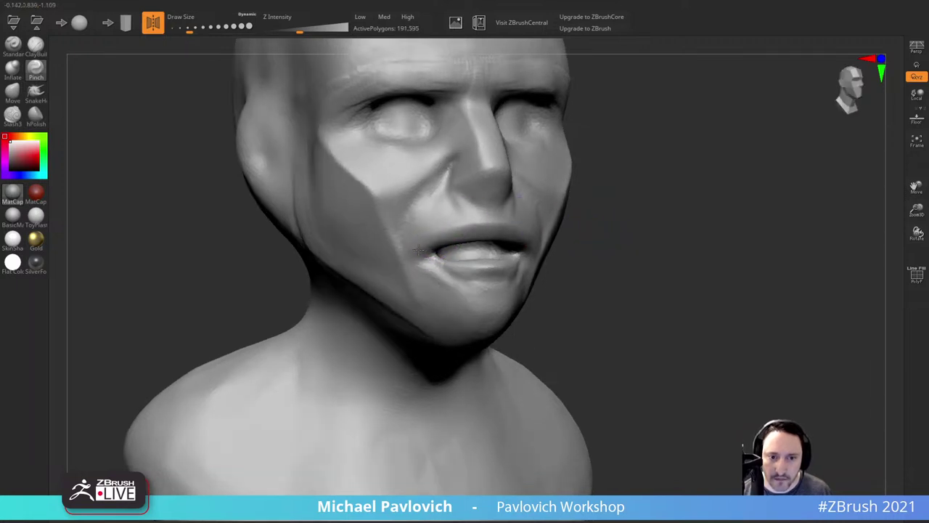
mouse_move(591, 205)
left_mouse_down()
mouse_move(539, 214)
mouse_move(608, 257)
left_mouse_up()
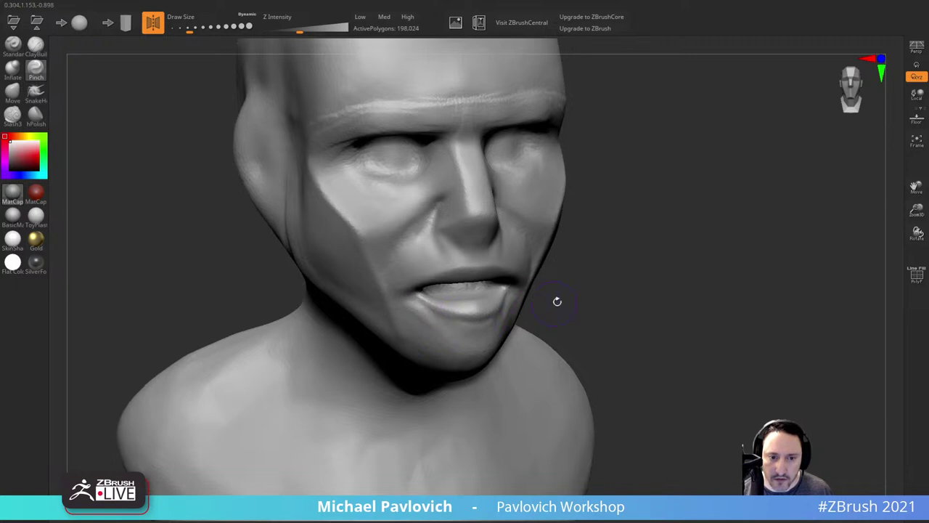
Step: Sharpen the brow ridge and the front edges of the nose bridge with the Pinch brush
left_click_drag(557, 301, 556, 287)
mouse_move(646, 279)
left_mouse_down("alt")
mouse_move(657, 269)
mouse_move(564, 175)
left_mouse_up("alt")
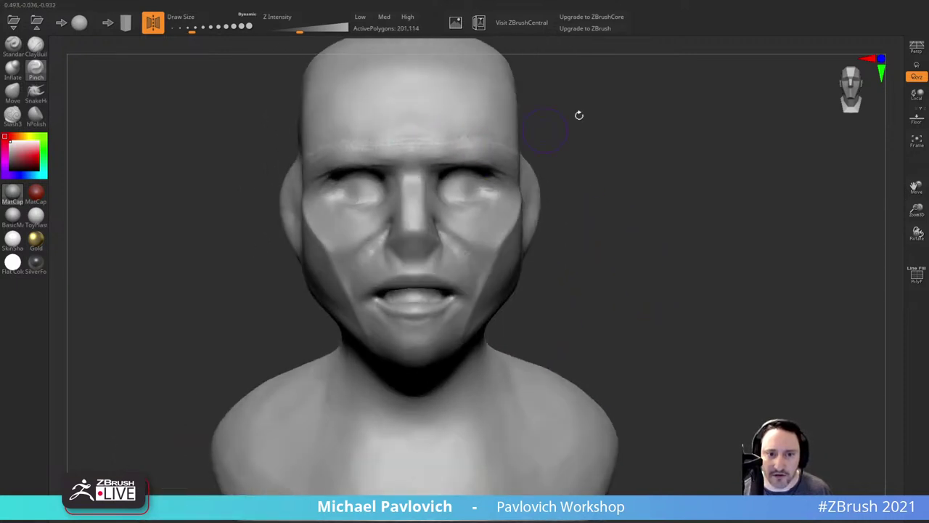
mouse_move(578, 115)
left_mouse_down()
mouse_move(550, 117)
mouse_move(575, 146)
left_mouse_up()
left_click_drag(417, 166, 500, 159)
left_click_drag(653, 152, 703, 139)
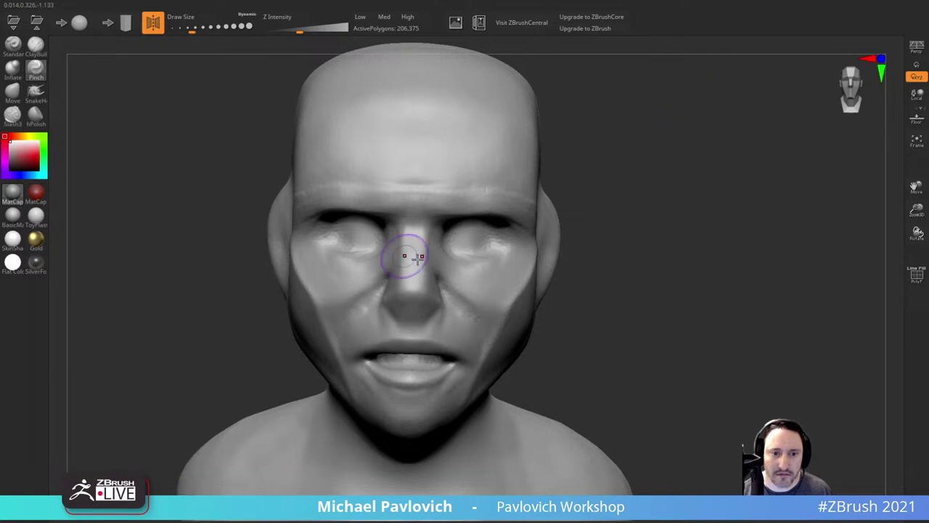
left_click_drag(405, 255, 408, 304)
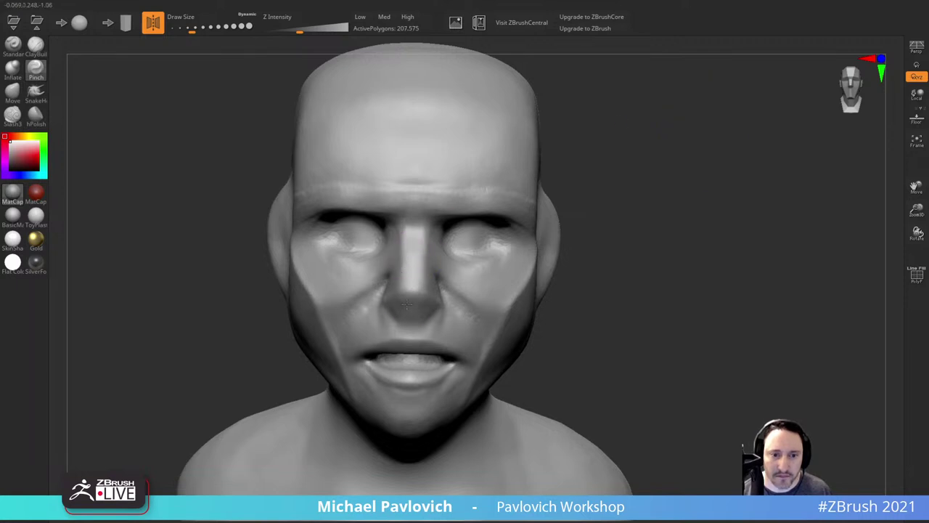
Step: Flatten the nose bridge and the lower forehead just above the brow into planes with hPolish
left_click(36, 116)
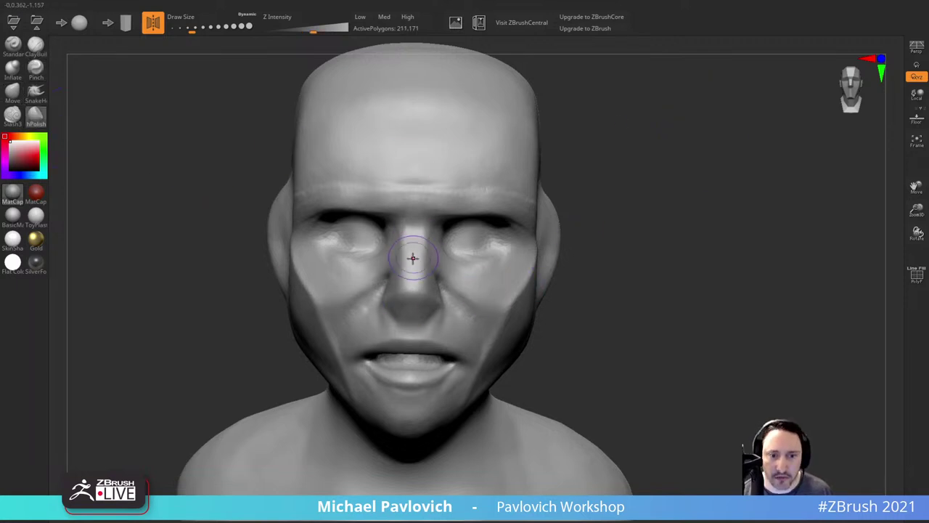
mouse_move(630, 221)
left_mouse_down()
mouse_move(430, 277)
mouse_move(462, 299)
left_mouse_up()
left_click_drag(567, 273, 604, 238)
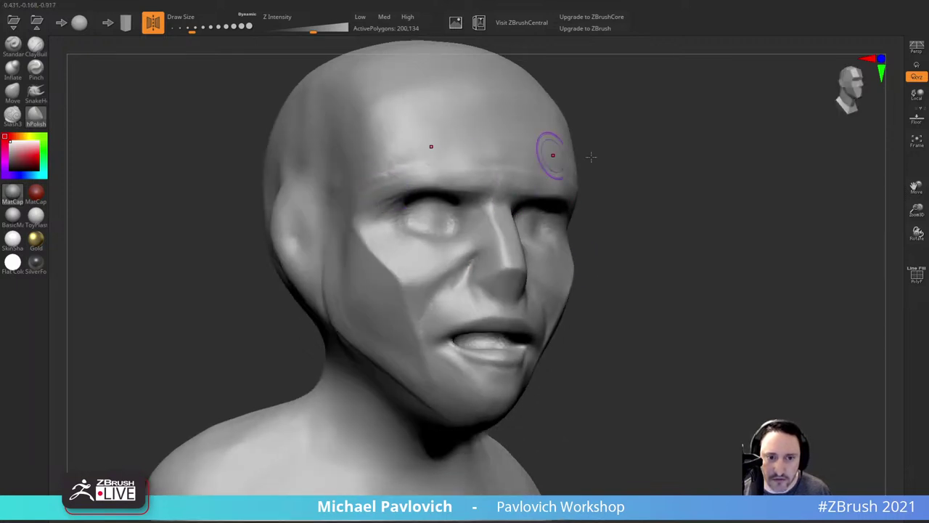
left_click_drag(591, 157, 381, 149)
left_click_drag(453, 156, 472, 150)
left_click_drag(639, 124, 558, 143)
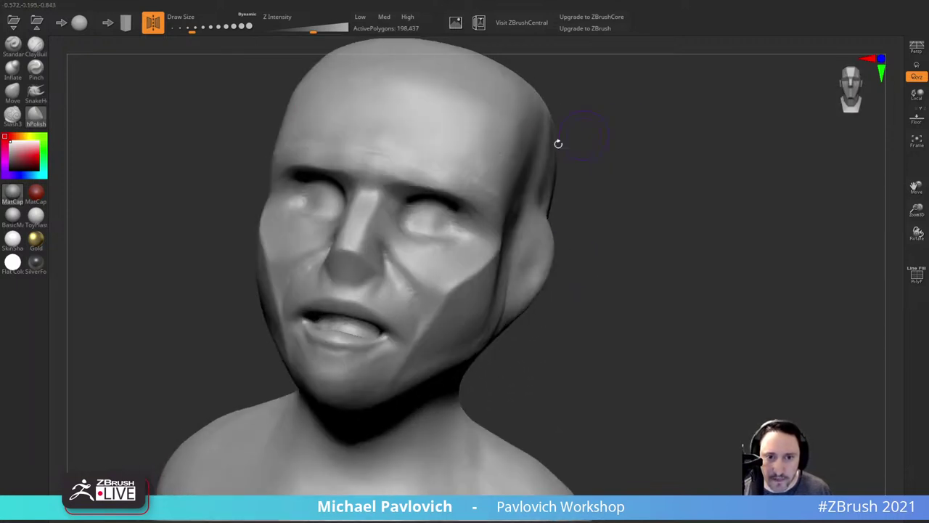
left_click_drag(398, 160, 349, 160)
left_click_drag(621, 147, 578, 154)
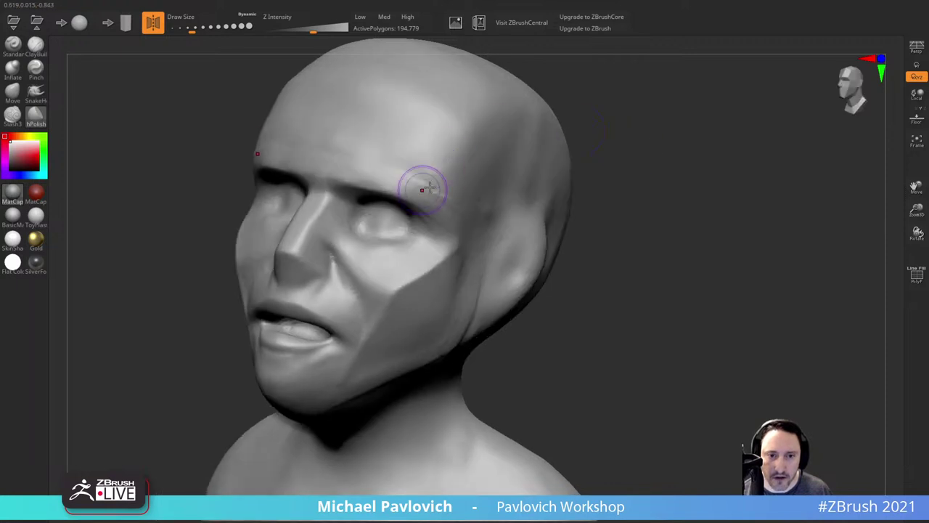
Step: Flatten the temple, the side of the head and the forehead into broad planes with a larger hPolish brush
key("s")
mouse_move(446, 186)
left_mouse_down()
mouse_move(461, 186)
mouse_move(470, 223)
left_mouse_up()
left_click_drag(602, 156, 443, 167)
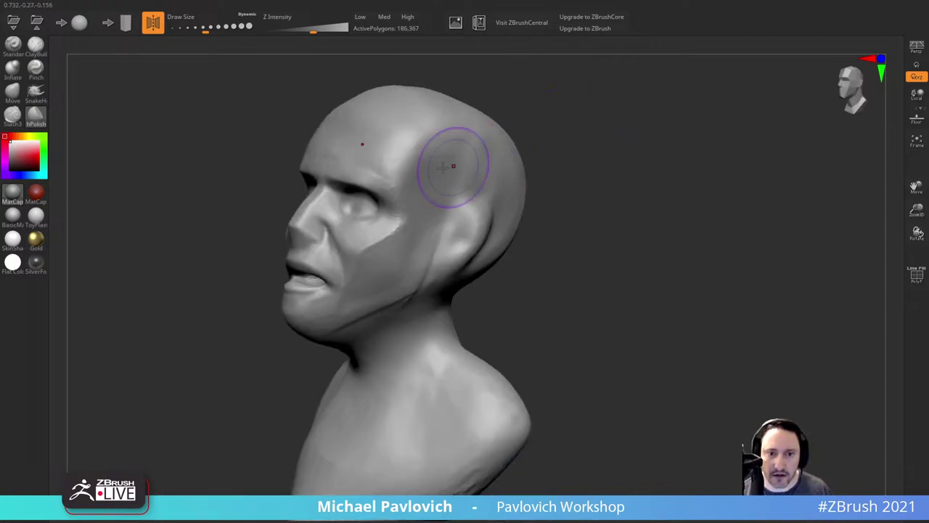
left_click_drag(536, 161, 625, 151)
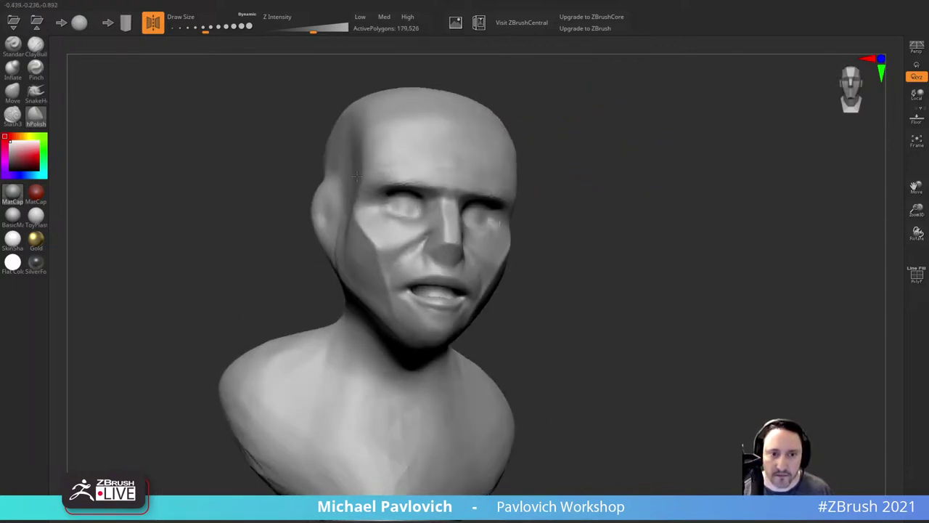
left_click_drag(430, 157, 436, 124)
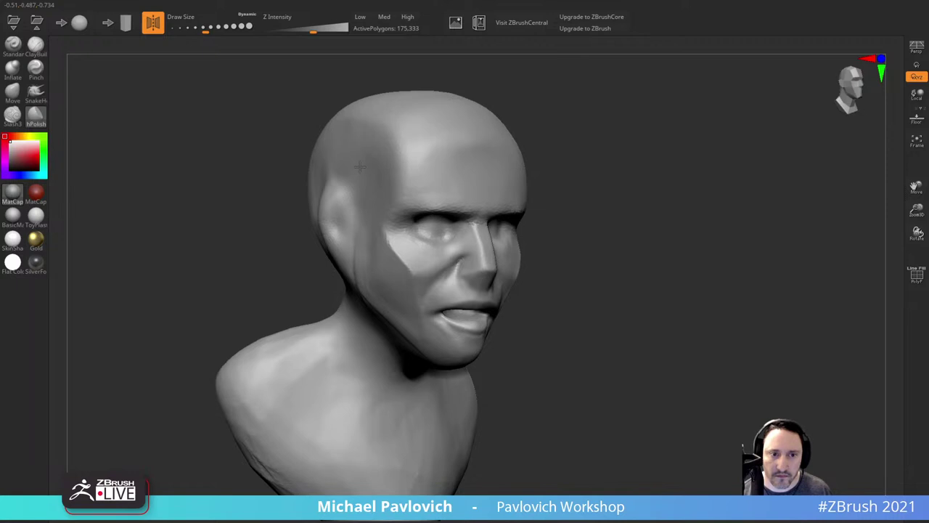
left_click_drag(579, 129, 630, 129)
left_click_drag(597, 299, 570, 314)
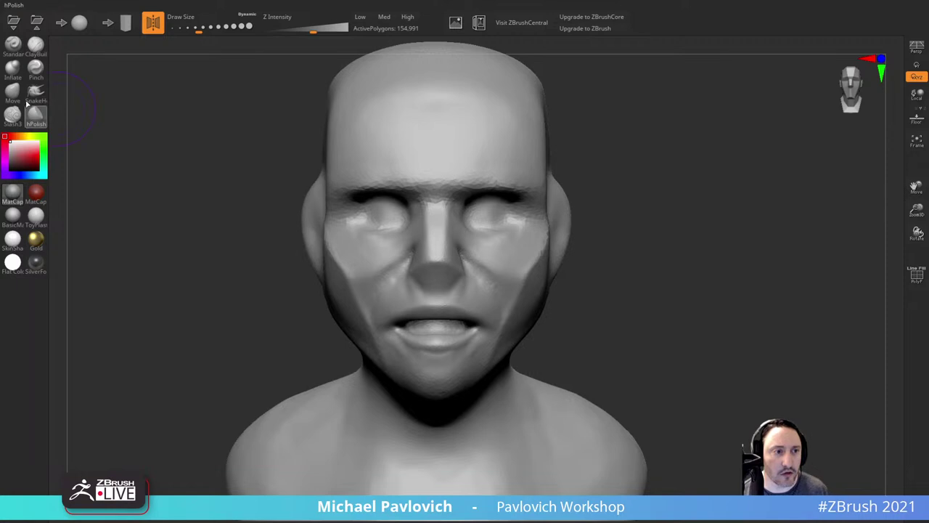
Step: Build up the cheek beside the nose and along the fold toward the cheekbone with ClayBuildup
left_click(38, 49)
left_click_drag(406, 278, 419, 279)
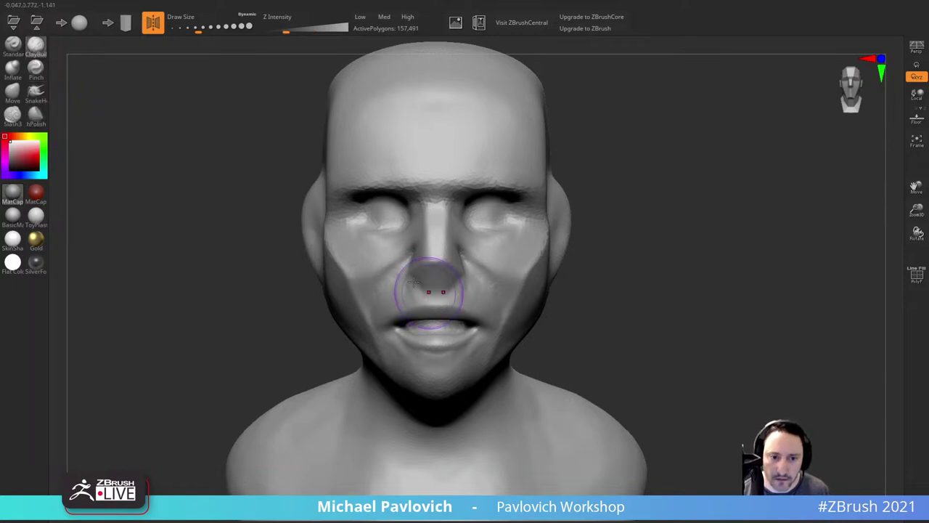
right_click_drag(444, 299, 421, 298)
left_click_drag(458, 276, 475, 308)
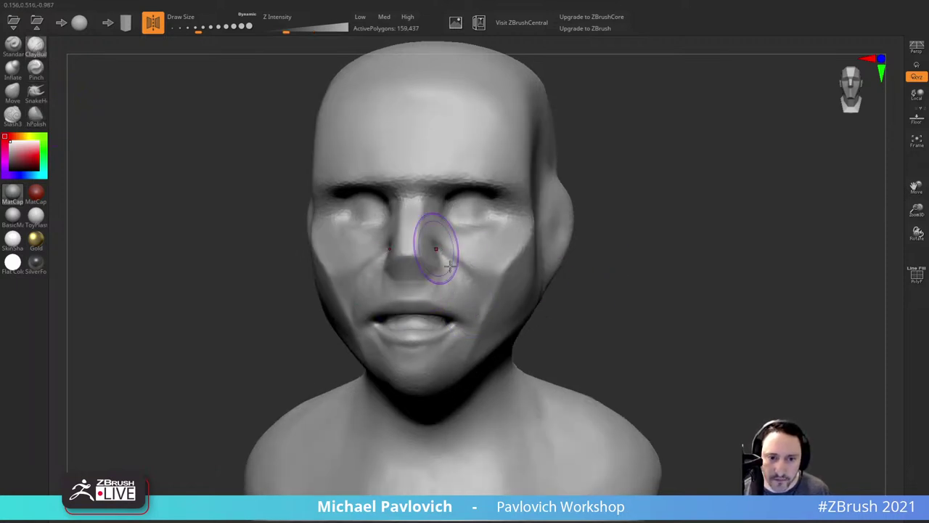
mouse_move(439, 247)
left_mouse_down()
mouse_move(471, 270)
mouse_move(492, 274)
mouse_move(493, 266)
left_mouse_up()
left_click_drag(603, 228, 559, 231)
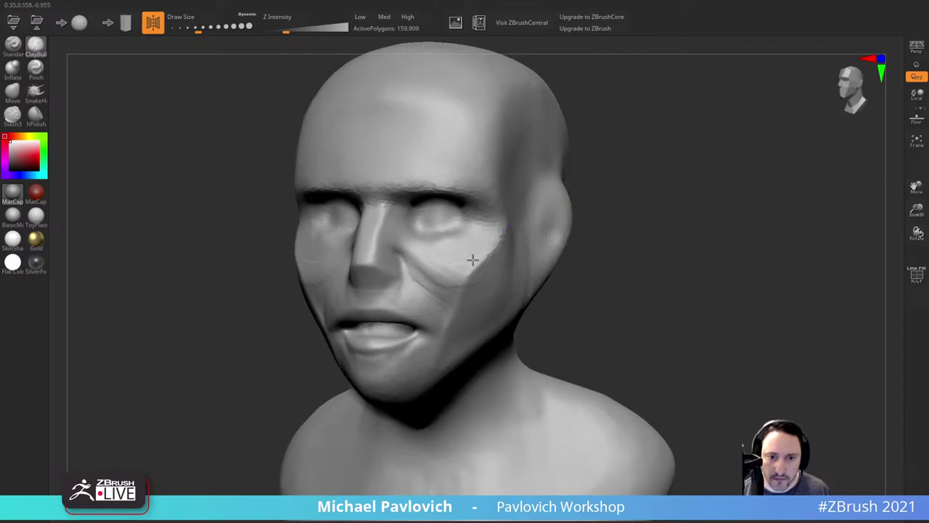
Step: Add ClayBuildup strokes over the cheekbone and from the mouth corner up across the cheek toward the ear
left_click_drag(473, 260, 482, 267)
mouse_move(429, 254)
left_mouse_down()
mouse_move(468, 261)
mouse_move(495, 248)
left_mouse_up()
left_click_drag(598, 241, 537, 244)
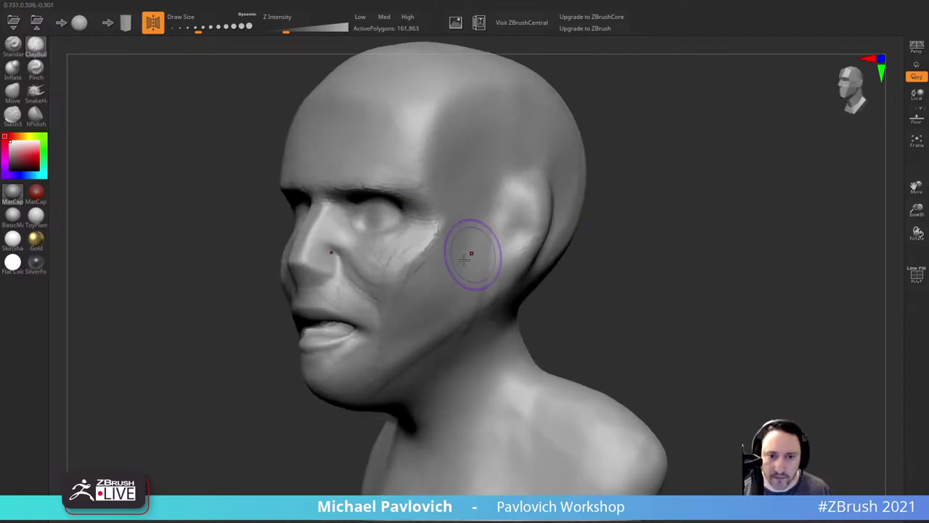
mouse_move(392, 301)
left_mouse_down()
mouse_move(472, 248)
mouse_move(432, 263)
mouse_move(463, 243)
left_mouse_up()
mouse_move(578, 251)
left_mouse_down()
mouse_move(704, 261)
mouse_move(724, 243)
left_mouse_up()
left_click_drag(516, 312, 496, 313, "alt")
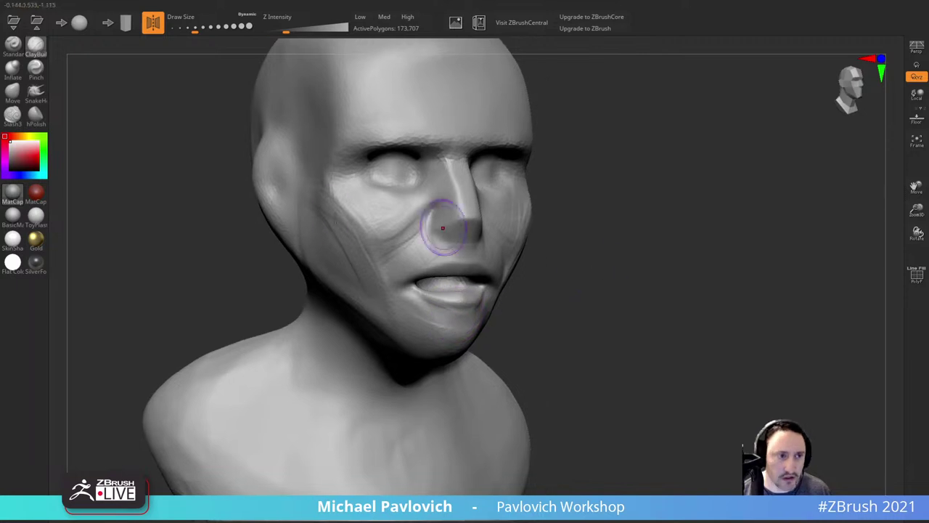
Step: Cut the crease beneath the lower lip and around the mouth corners with Slash3, and smooth it into the chin
left_click(13, 115)
left_click_drag(595, 169, 600, 192, "alt")
key("s")
left_click(429, 336)
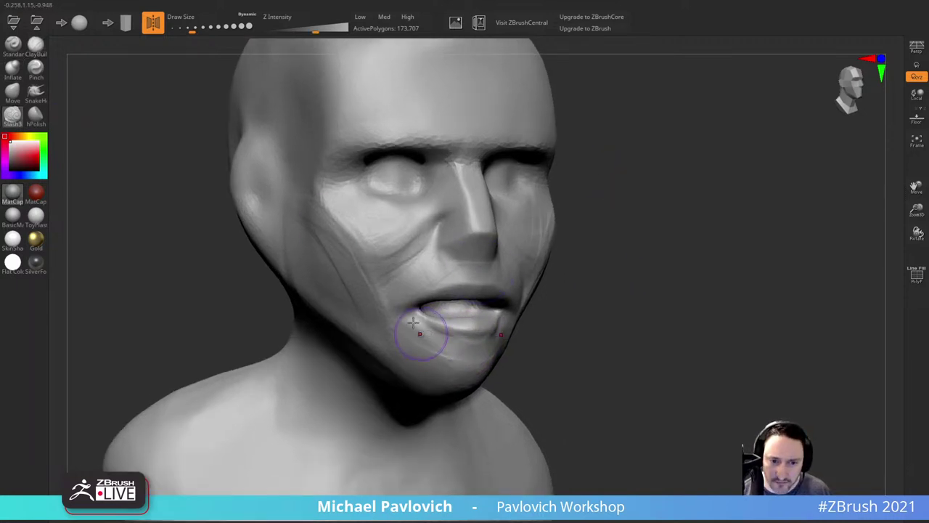
mouse_move(415, 316)
left_mouse_down()
mouse_move(468, 342)
mouse_move(499, 329)
mouse_move(378, 321)
mouse_move(275, 334)
left_mouse_up()
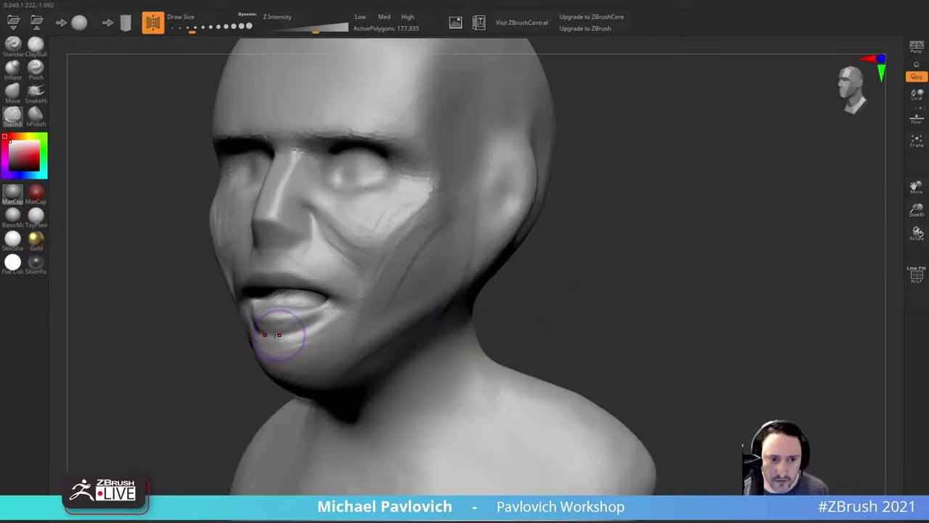
mouse_move(212, 368)
left_mouse_down("alt")
mouse_move(288, 361)
mouse_move(270, 357)
left_mouse_up("alt")
left_click_drag(312, 327, 375, 311)
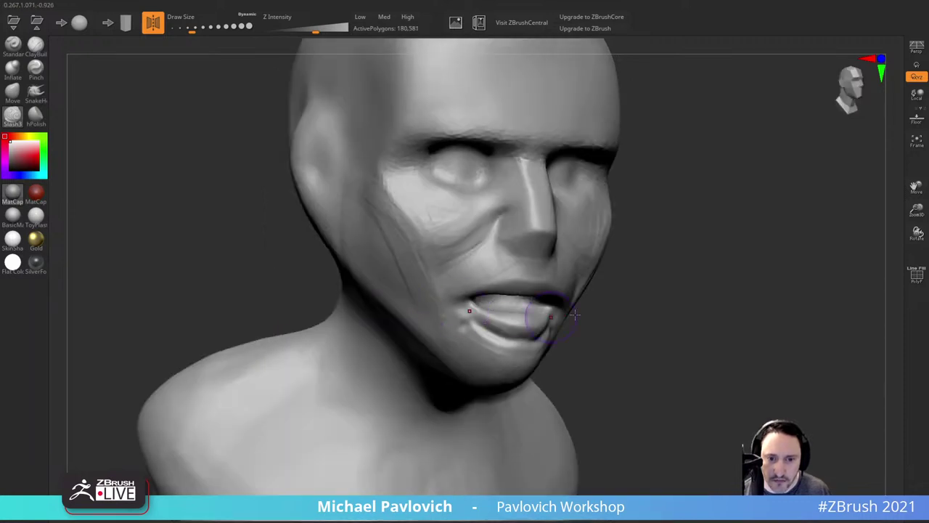
mouse_move(501, 320)
left_mouse_down("shift")
mouse_move(475, 327)
mouse_move(549, 347)
left_mouse_up("shift")
left_click_drag(632, 332, 608, 298, "alt")
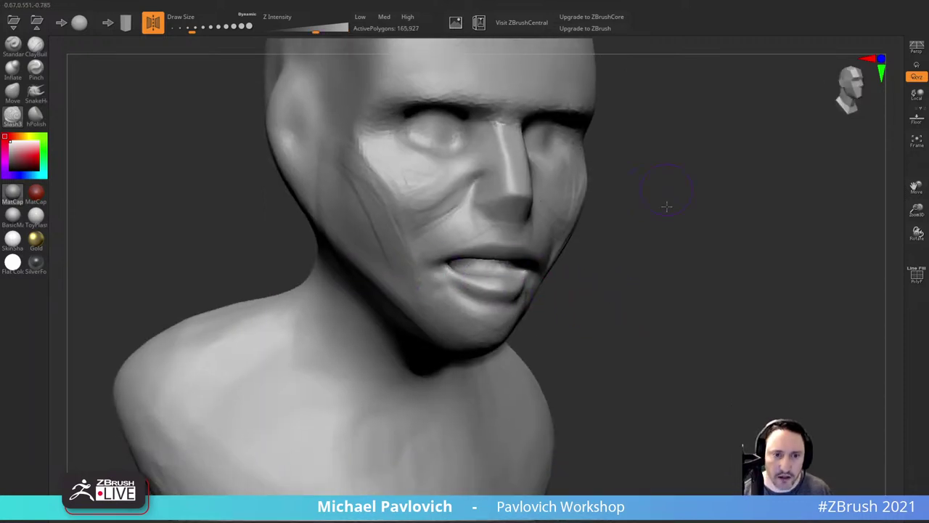
left_click_drag(666, 206, 639, 182, "alt")
Step: Build up the chin and the area below the lower lip with ClayBuildup
left_click(36, 47)
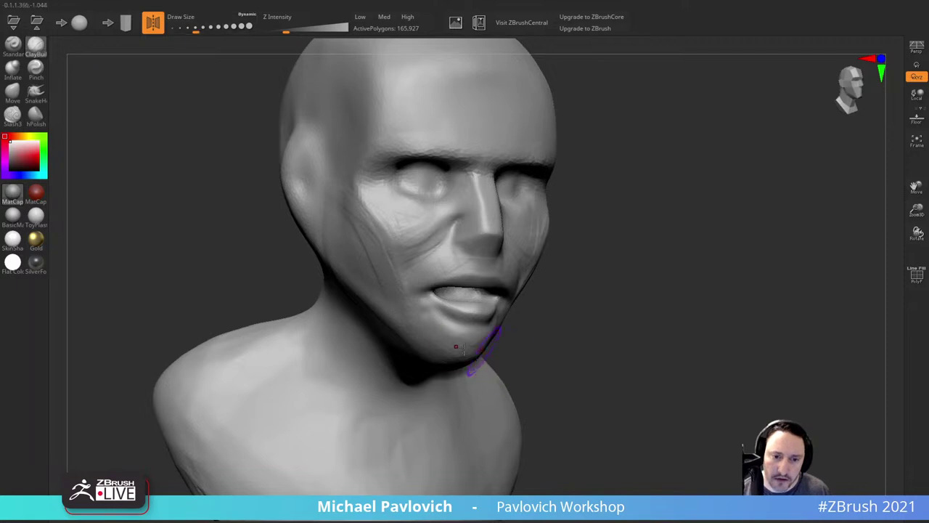
left_click_drag(479, 344, 445, 348)
right_click_drag(445, 348, 461, 323)
left_click_drag(448, 312, 408, 300)
mouse_move(664, 297)
left_mouse_down()
mouse_move(551, 294)
mouse_move(631, 260)
mouse_move(592, 254)
left_mouse_up()
Step: Build up the neck muscle from behind the ear down to the collarbone with a larger ClayBuildup brush and smooth it
mouse_move(434, 276)
left_mouse_down()
mouse_move(417, 274)
mouse_move(383, 350)
left_mouse_up()
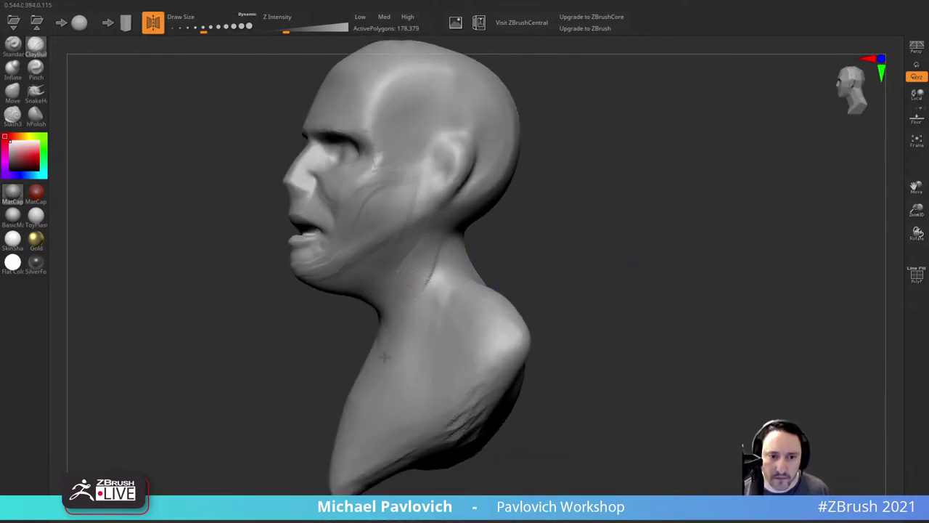
left_click_drag(501, 254, 562, 250)
left_click_drag(445, 292, 406, 331)
left_click_drag(502, 234, 468, 236)
mouse_move(449, 255)
left_mouse_down()
mouse_move(405, 341)
mouse_move(406, 381)
left_mouse_up()
left_click_drag(440, 280, 411, 331, "shift")
left_click_drag(395, 269, 355, 293, "shift")
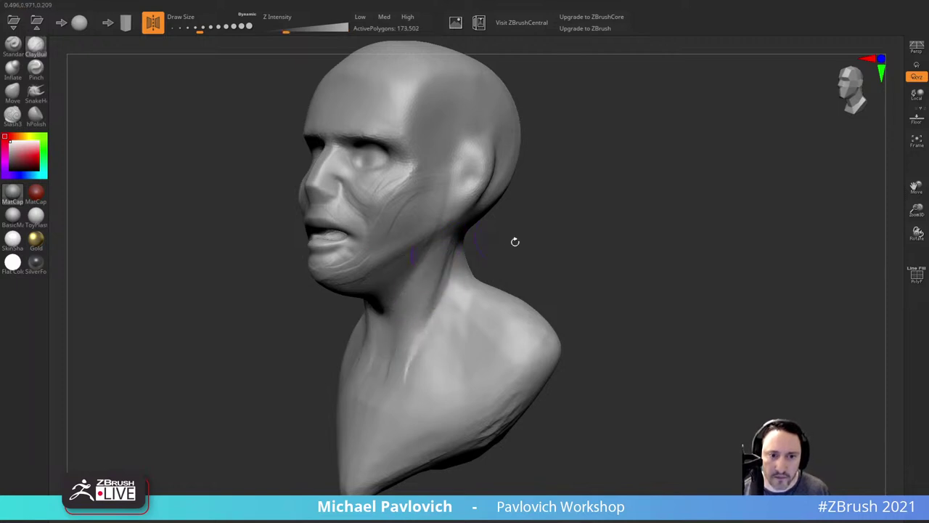
left_click_drag(514, 240, 465, 241)
Step: Smooth the ClayBuildup strokes on the chin, jaw and cheeks
mouse_move(319, 280)
left_mouse_down("shift")
mouse_move(374, 250)
mouse_move(402, 216)
left_mouse_up("shift")
left_click_drag(597, 222, 625, 266, "alt")
left_click_drag(642, 225, 698, 228)
left_click_drag(421, 228, 414, 219, "shift")
left_click_drag(681, 201, 640, 188, "shift")
Step: Fill out the eyeballs inside the sockets with a smaller ClayBuildup brush, working from the front and three-quarter angles
key("s")
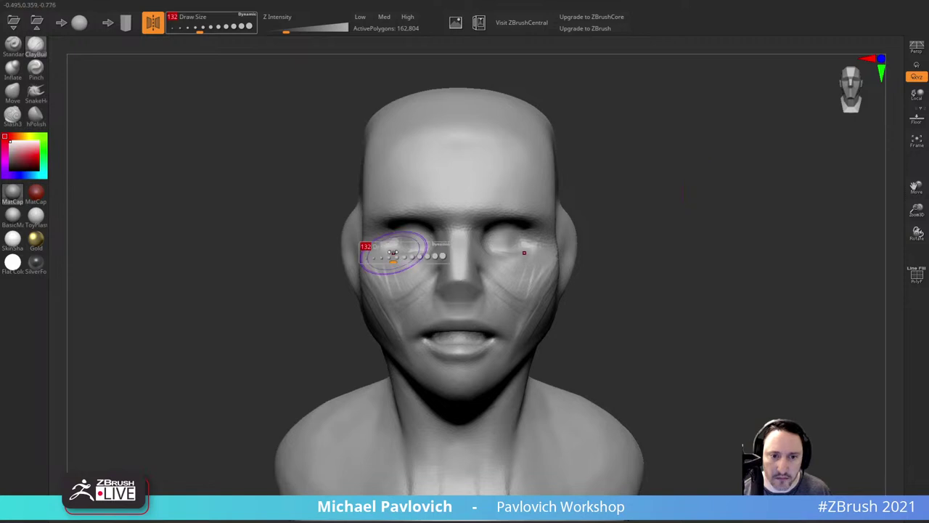
left_click_drag(395, 253, 406, 238)
mouse_move(403, 237)
left_mouse_down()
mouse_move(421, 242)
mouse_move(408, 244)
left_mouse_up()
left_click_drag(618, 198, 566, 205)
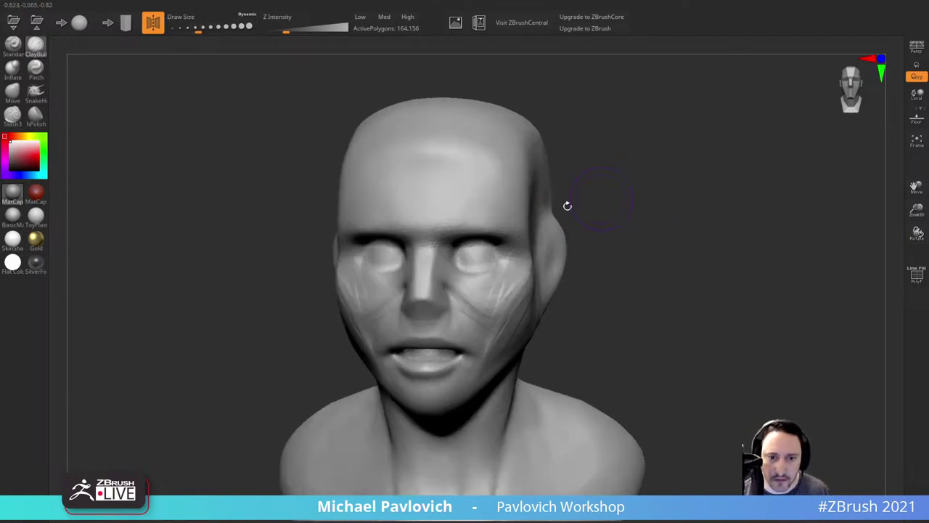
mouse_move(460, 256)
left_mouse_down()
mouse_move(475, 261)
mouse_move(463, 251)
left_mouse_up()
left_click_drag(632, 167, 555, 196)
left_click_drag(416, 273, 422, 267)
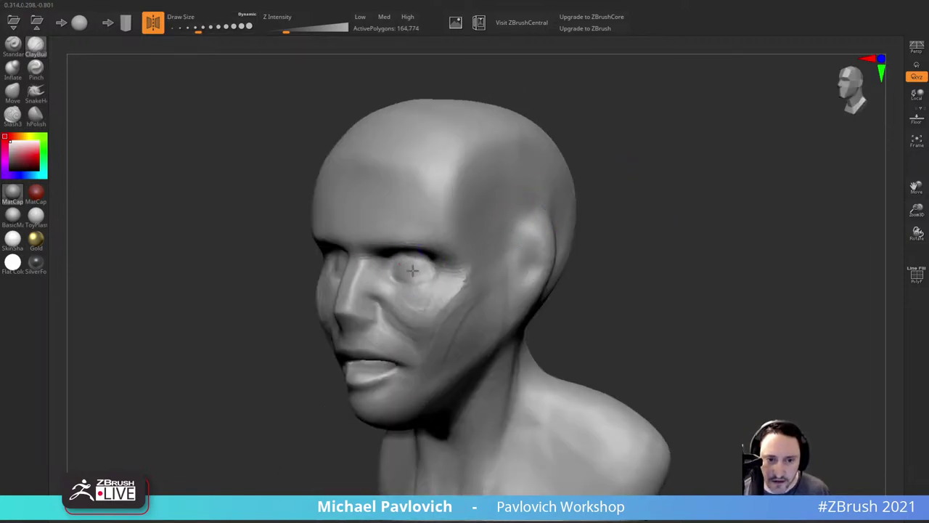
Step: Build up eyelid forms around both eyes with ClayBuildup strokes above and below the eyeballs
left_click_drag(617, 196, 566, 173)
left_click_drag(381, 242, 401, 244)
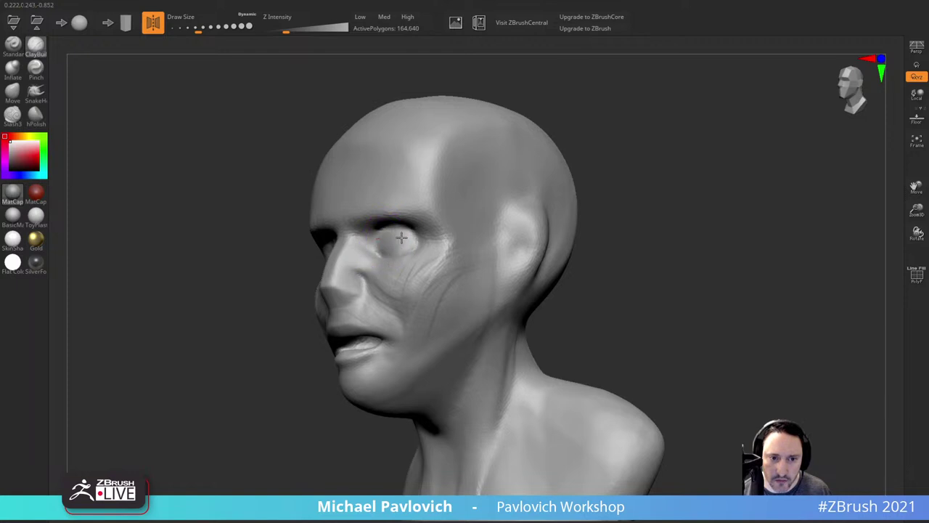
left_click_drag(657, 165, 608, 188)
left_click_drag(405, 266, 412, 278)
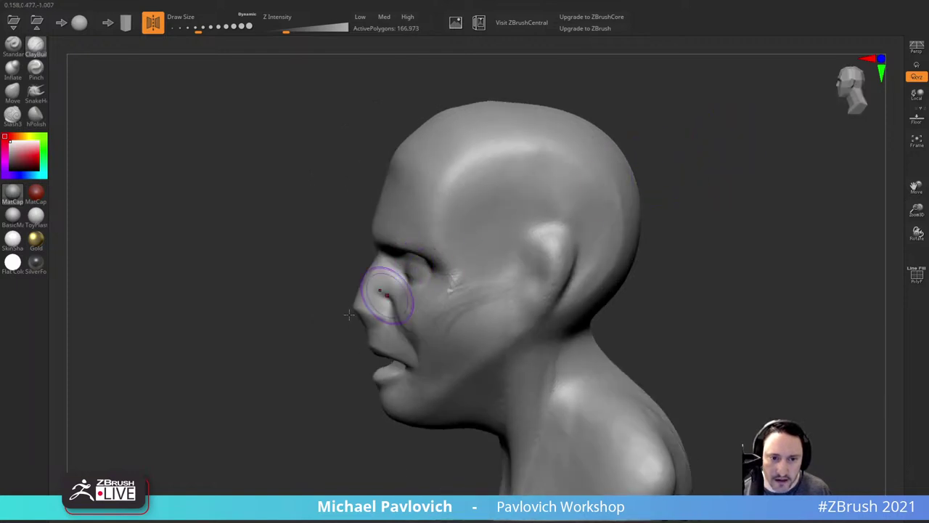
mouse_move(331, 305)
left_mouse_down()
mouse_move(309, 301)
mouse_move(491, 262)
left_mouse_up()
mouse_move(694, 171)
left_mouse_down()
mouse_move(718, 179)
mouse_move(684, 209)
left_mouse_up()
left_click_drag(465, 213, 506, 203)
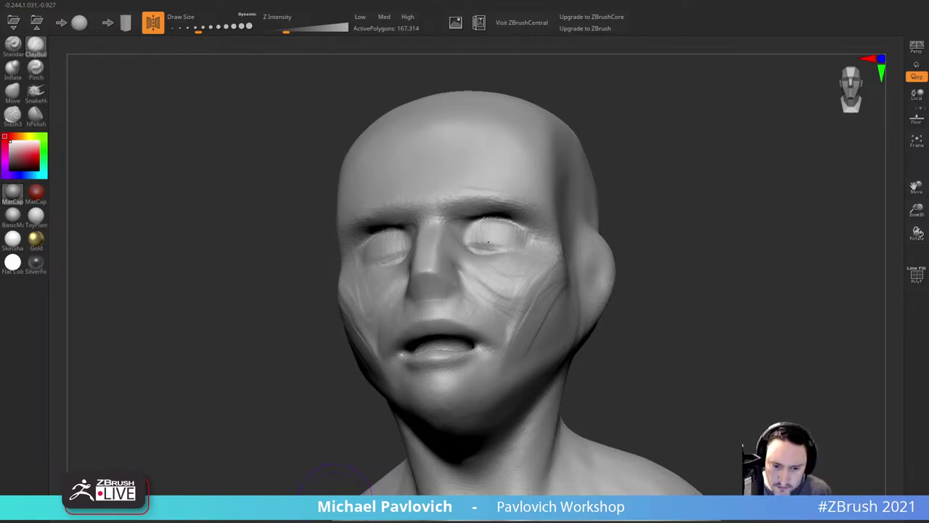
Step: Sculpt the upper eyelids and the inner brow ridge above the eyes with ClayBuildup strokes
mouse_move(744, 229)
left_mouse_down()
mouse_move(741, 208)
mouse_move(545, 206)
left_mouse_up()
left_click_drag(489, 232, 528, 225)
mouse_move(460, 220)
left_mouse_down()
mouse_move(500, 223)
mouse_move(474, 217)
mouse_move(489, 225)
left_mouse_up()
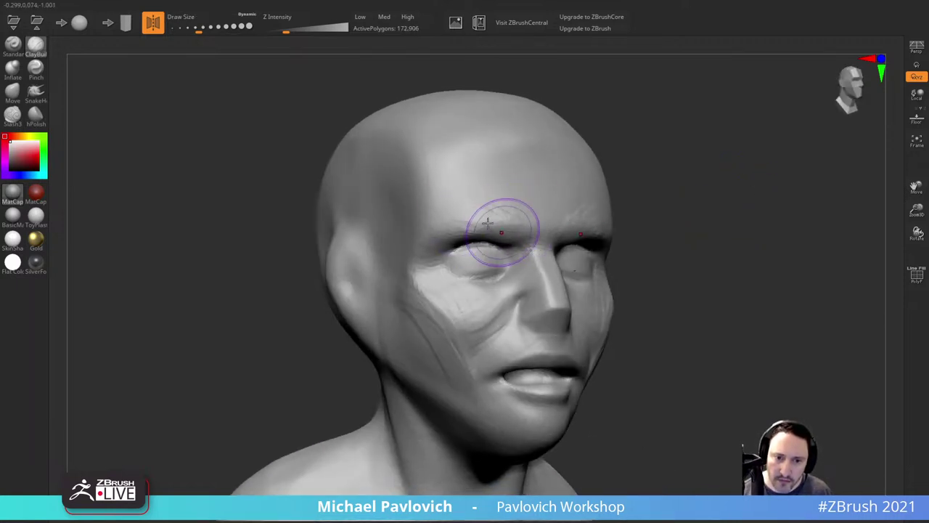
left_click_drag(643, 195, 512, 199)
left_click_drag(472, 223, 526, 218)
Step: Reduce the brush size and build up the outer ends of the brows and the outer eye-socket corners
key("bracketleft")
left_click_drag(622, 180, 607, 177)
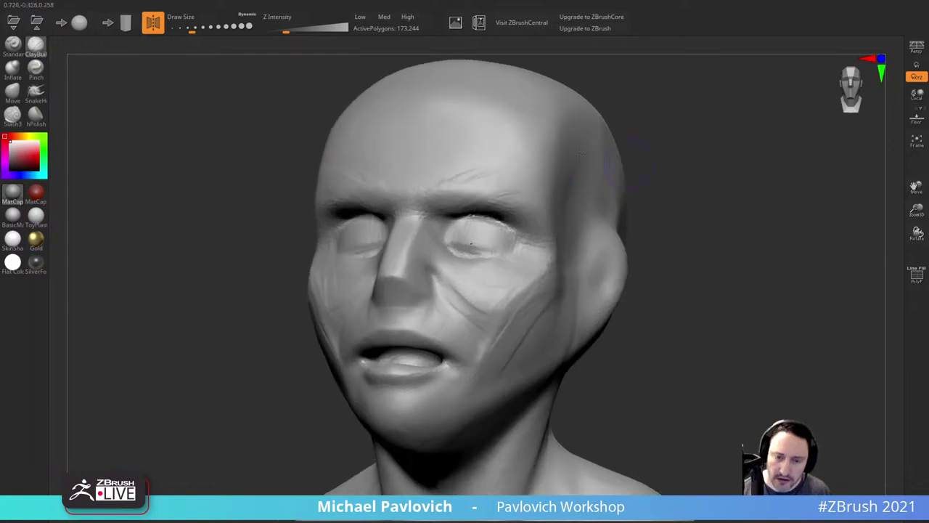
key("s")
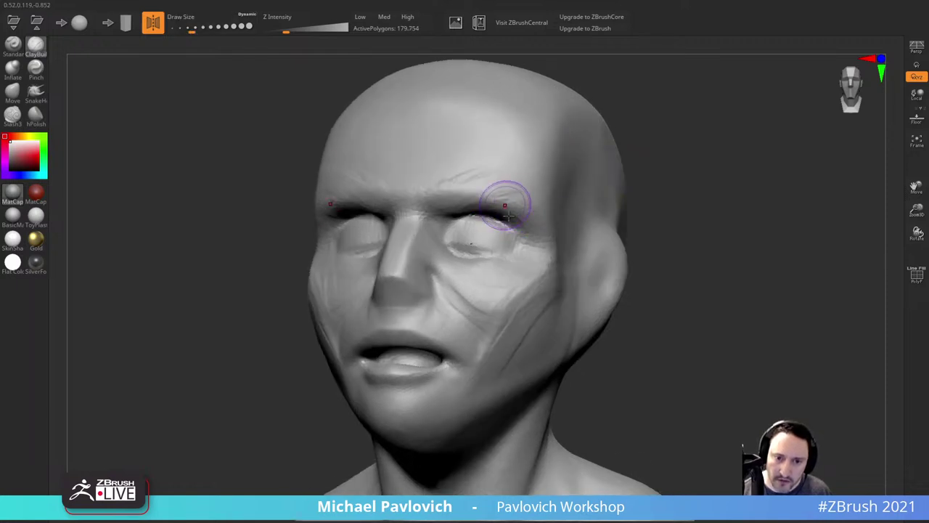
mouse_move(508, 204)
left_mouse_down()
mouse_move(529, 217)
mouse_move(516, 201)
left_mouse_up()
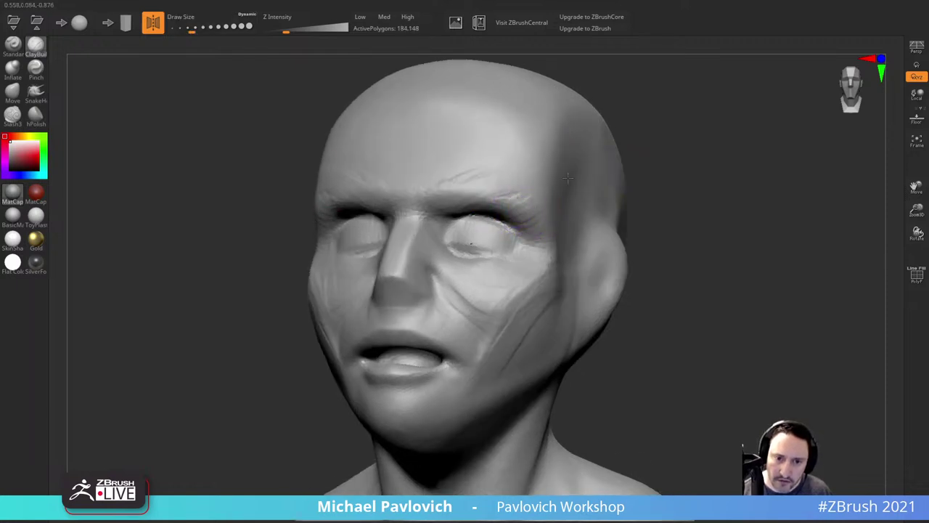
mouse_move(643, 178)
left_mouse_down()
mouse_move(702, 172)
mouse_move(661, 159)
left_mouse_up()
mouse_move(421, 206)
left_mouse_down()
mouse_move(421, 194)
mouse_move(432, 221)
left_mouse_up()
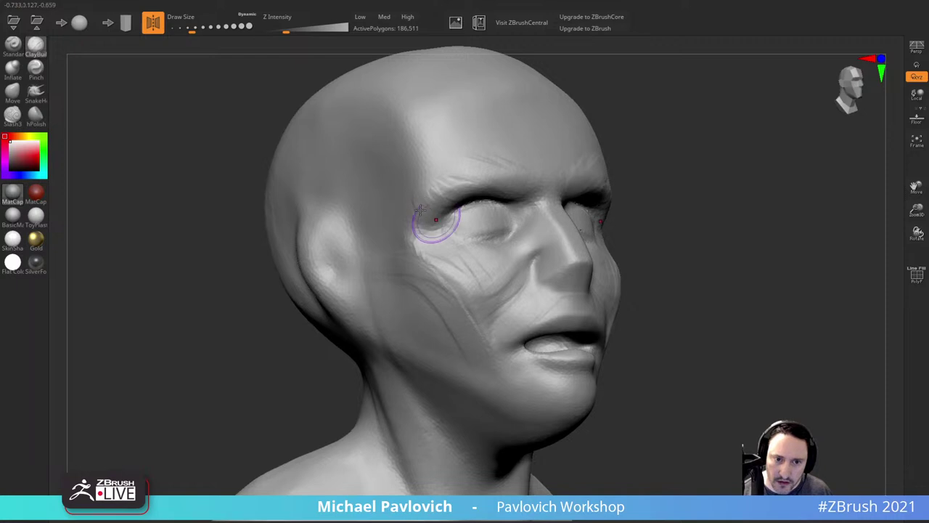
mouse_move(659, 164)
left_mouse_down("alt")
mouse_move(611, 170)
mouse_move(641, 164)
left_mouse_up("alt")
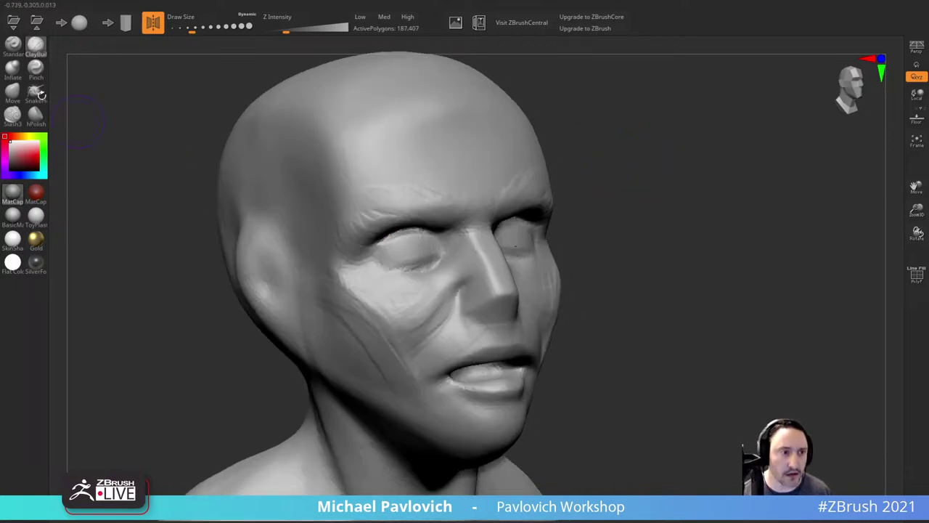
Step: Carve the eyelid line horizontally across both eyes with the Slash3 brush
left_click(14, 117)
left_click_drag(651, 128, 595, 137, "shift")
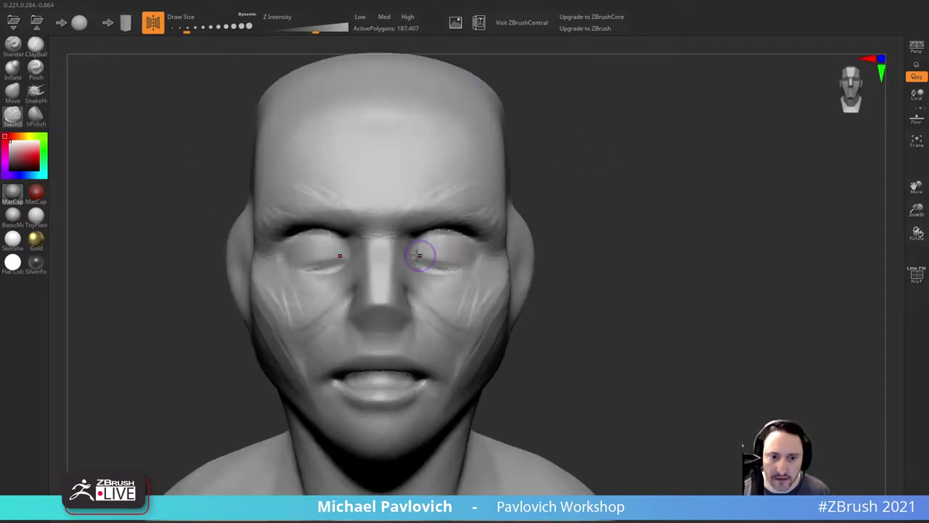
mouse_move(416, 256)
left_mouse_down()
mouse_move(461, 251)
mouse_move(431, 255)
mouse_move(445, 254)
left_mouse_up()
key("ctrl+z")
key("ctrl+z")
left_click_drag(418, 255, 463, 257)
left_click_drag(625, 212, 535, 220)
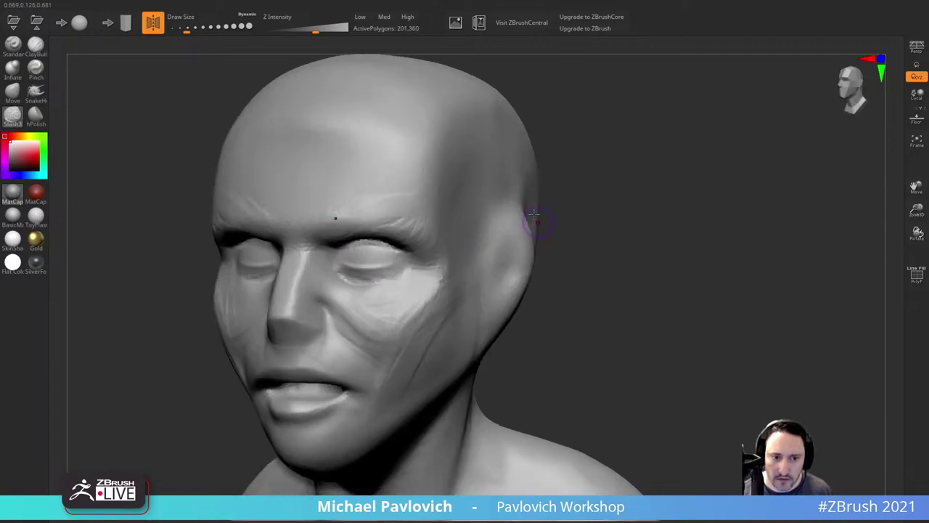
left_click_drag(347, 269, 408, 264)
Step: Pull the outer eye corners and lower eyelids into shape from below with the SnakeHook brush
mouse_move(632, 183)
left_mouse_down()
mouse_move(608, 175)
mouse_move(677, 159)
left_mouse_up()
left_click_drag(207, 358, 290, 270)
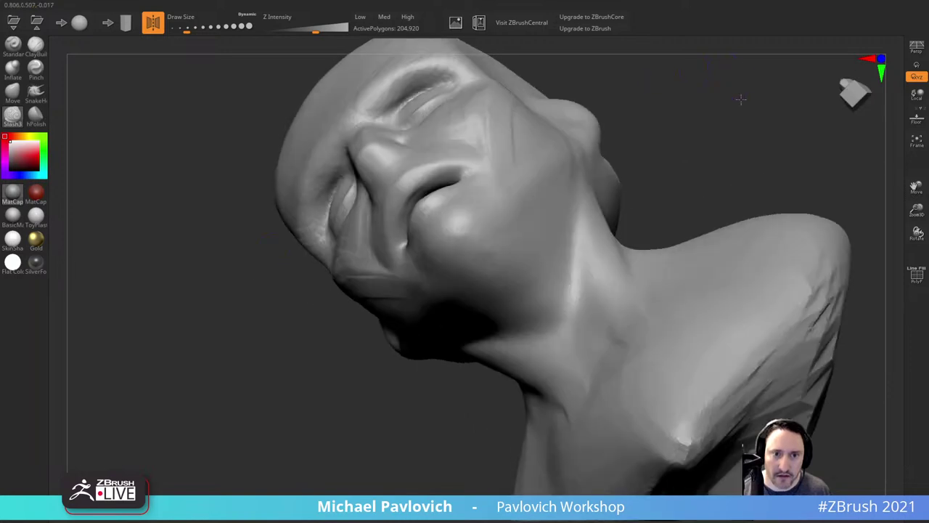
mouse_move(740, 97)
left_mouse_down()
mouse_move(773, 107)
mouse_move(731, 95)
mouse_move(737, 196)
mouse_move(619, 160)
left_mouse_up()
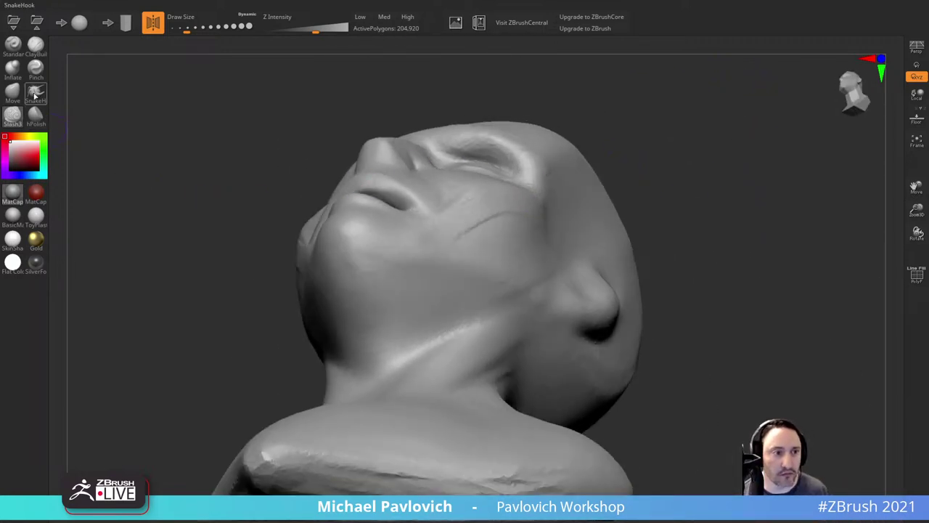
left_click(36, 93)
key("s")
left_click_drag(488, 184, 513, 188)
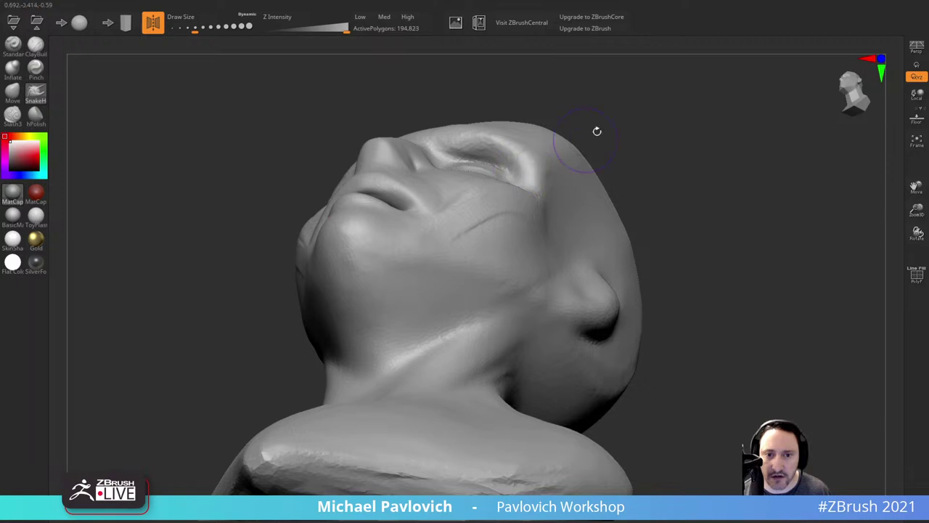
left_click_drag(597, 131, 559, 153)
left_click_drag(417, 207, 425, 203)
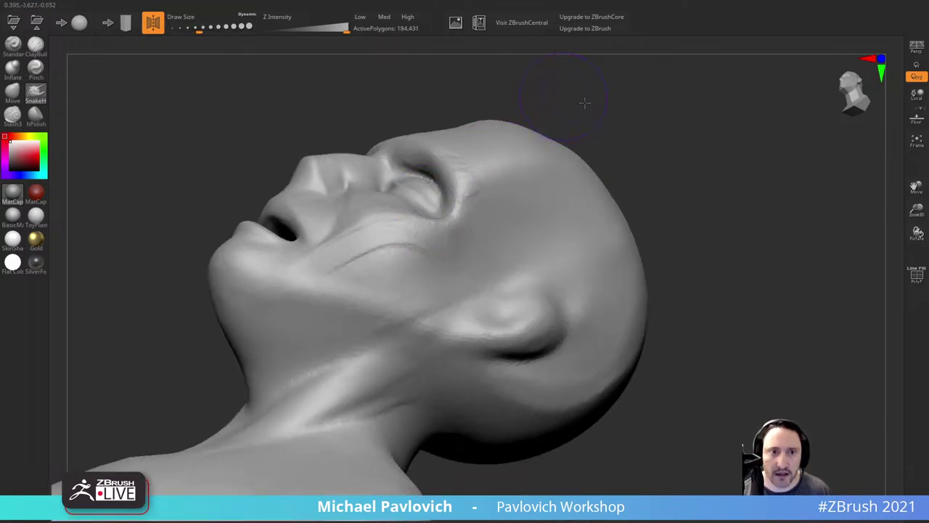
Step: Reduce the head's polygons with the Low preset, inspect the resulting mesh as a wireframe, and hide the wireframe again
left_click_drag(559, 91, 600, 106, "alt")
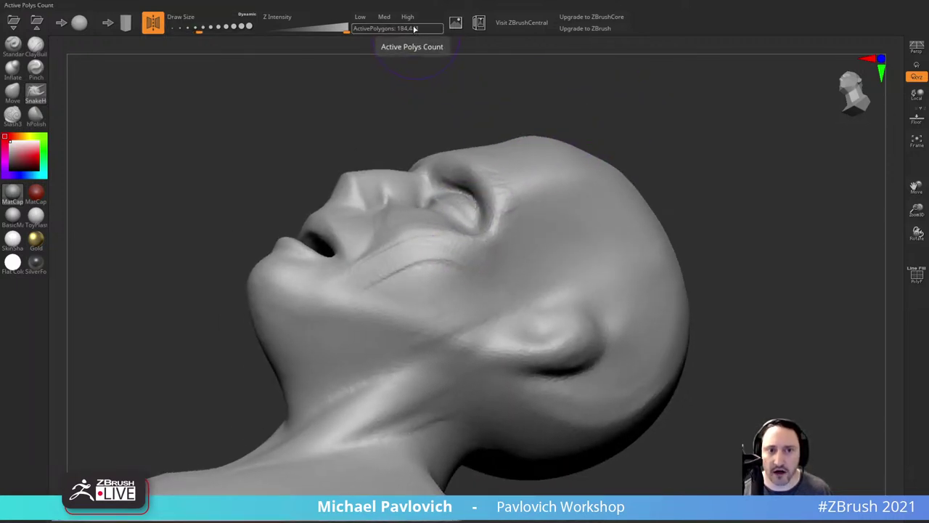
left_click(363, 16)
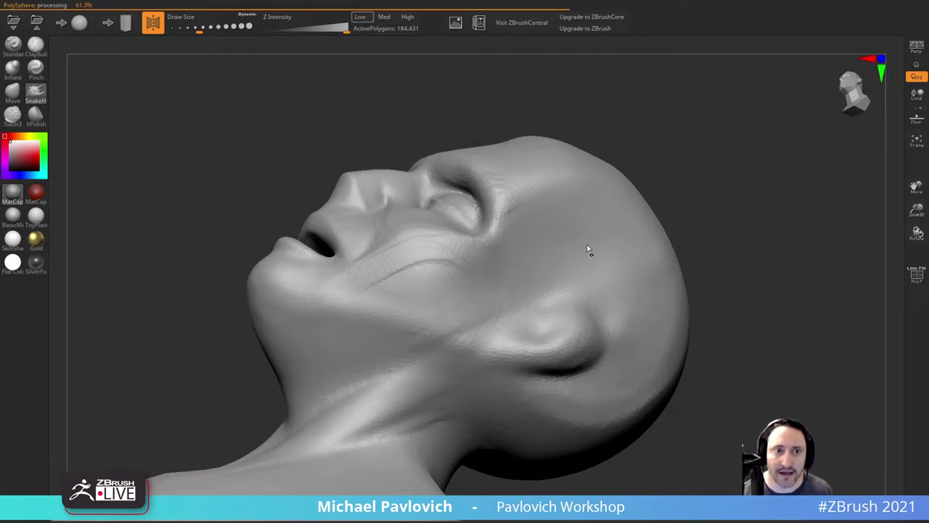
left_click(917, 275)
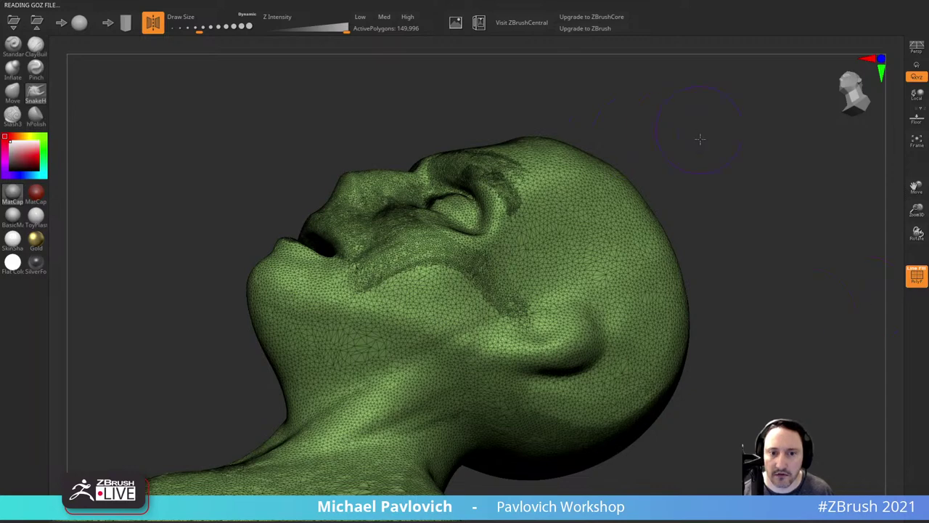
left_click_drag(700, 139, 414, 124)
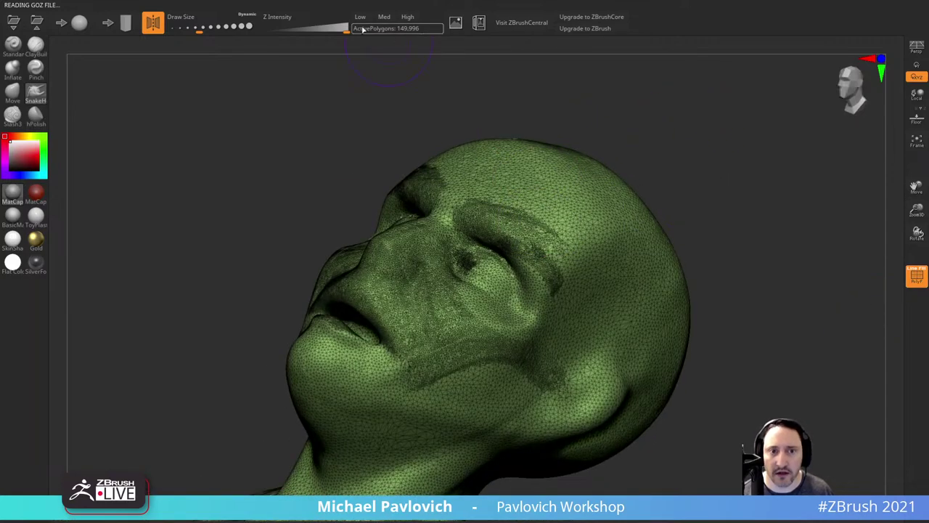
left_click(916, 276)
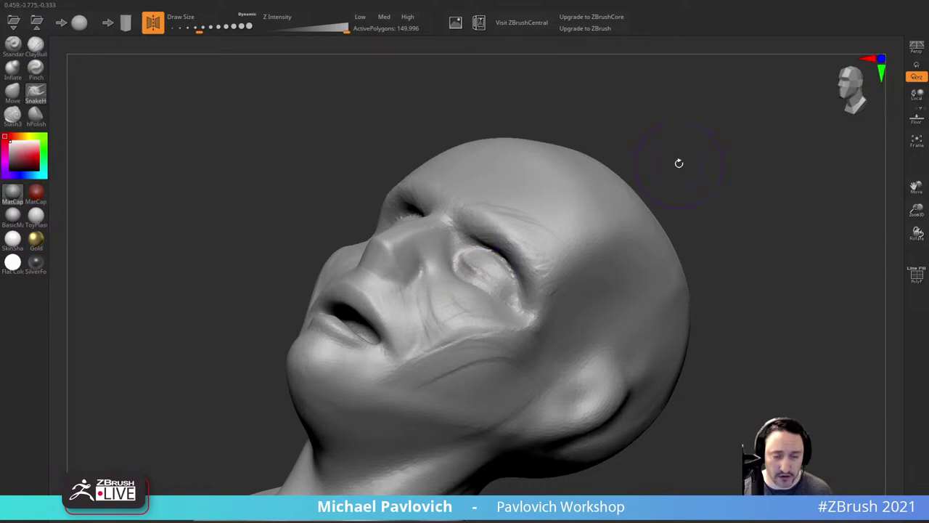
mouse_move(678, 161)
left_mouse_down()
mouse_move(770, 228)
mouse_move(752, 205)
mouse_move(731, 204)
mouse_move(686, 222)
mouse_move(632, 224)
left_mouse_up()
left_click_drag(469, 261, 501, 243)
key("ctrl+z")
left_click_drag(613, 200, 641, 191)
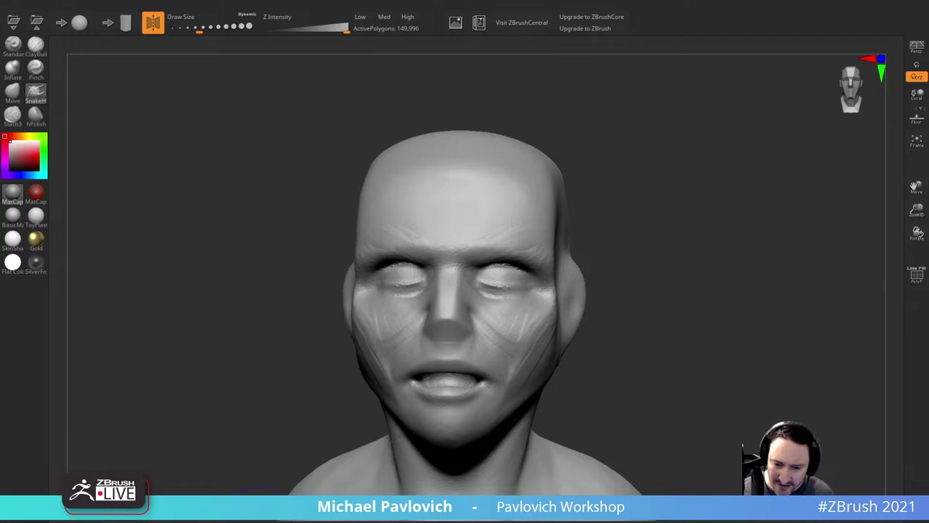
Step: Switch to the browser and view the full "No UV 3D Look Dev for Concept & Illustration" playlist on the YouTube channel
left_click_drag(726, 519, 712, 38)
scroll(535, 245, "down", 2)
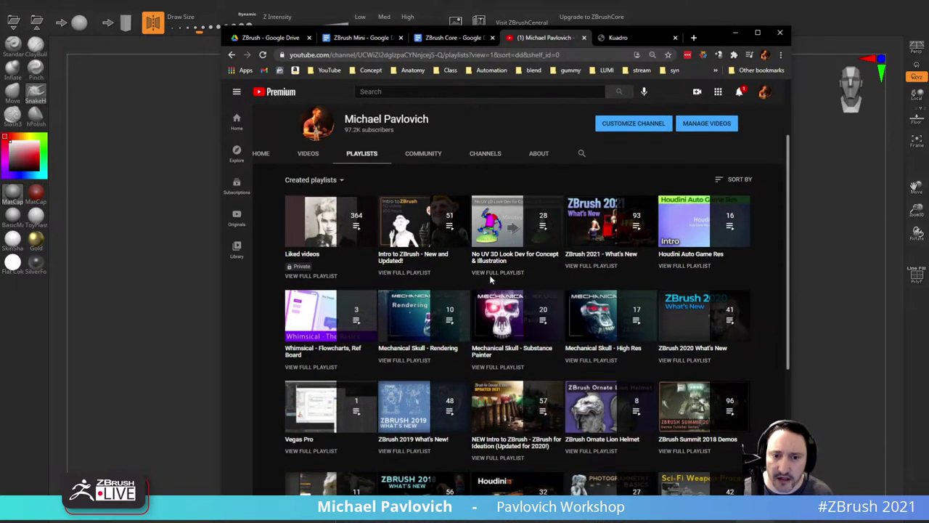
left_click(494, 274)
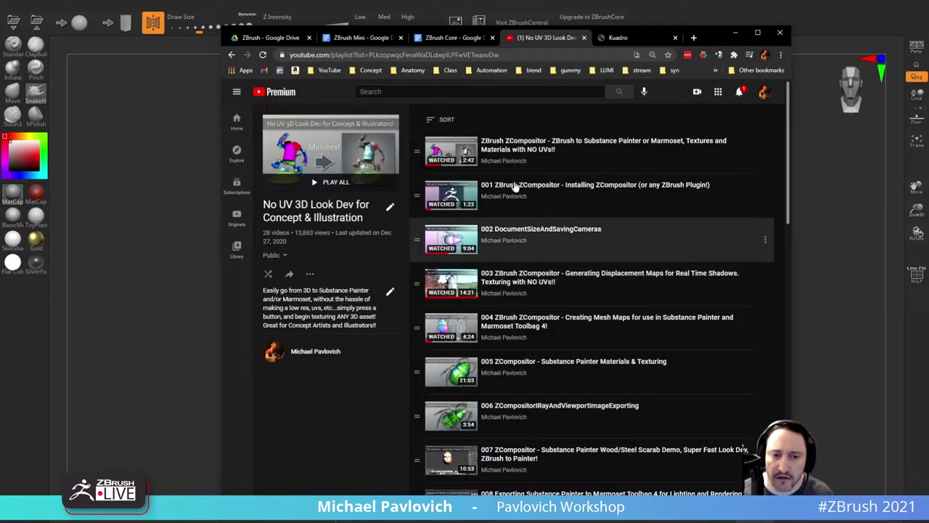
scroll(545, 259, "down", 8)
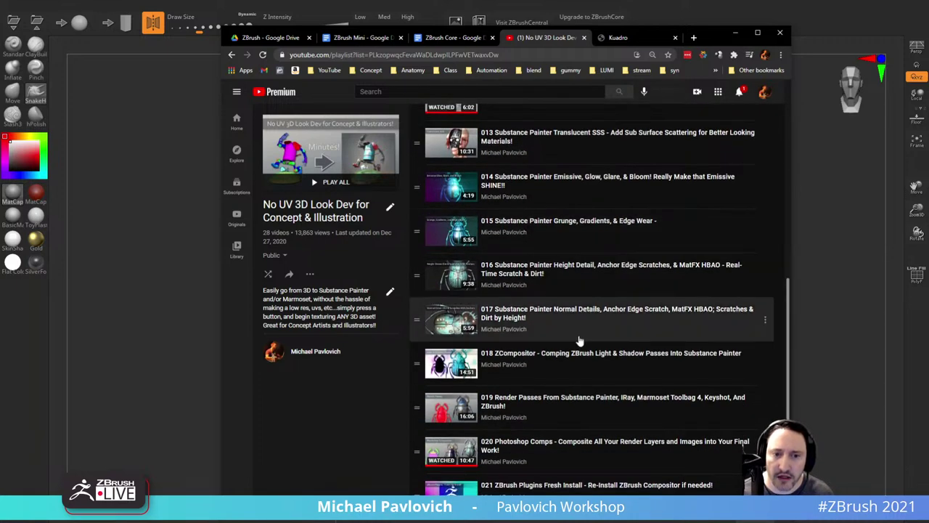
scroll(579, 339, "up", 8)
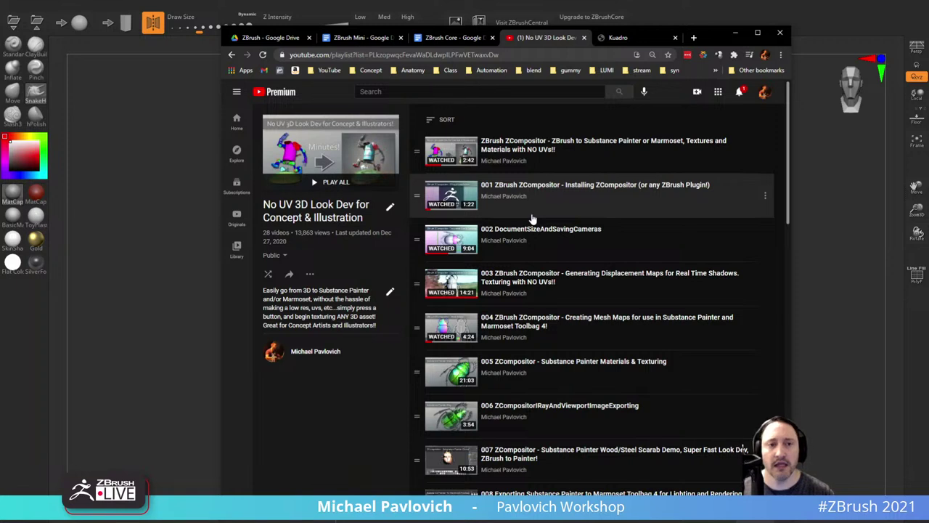
Step: Look through the playlist's Substance Painter, Marmoset Toolbag and compositing videos, and minimize the browser
left_click(508, 55)
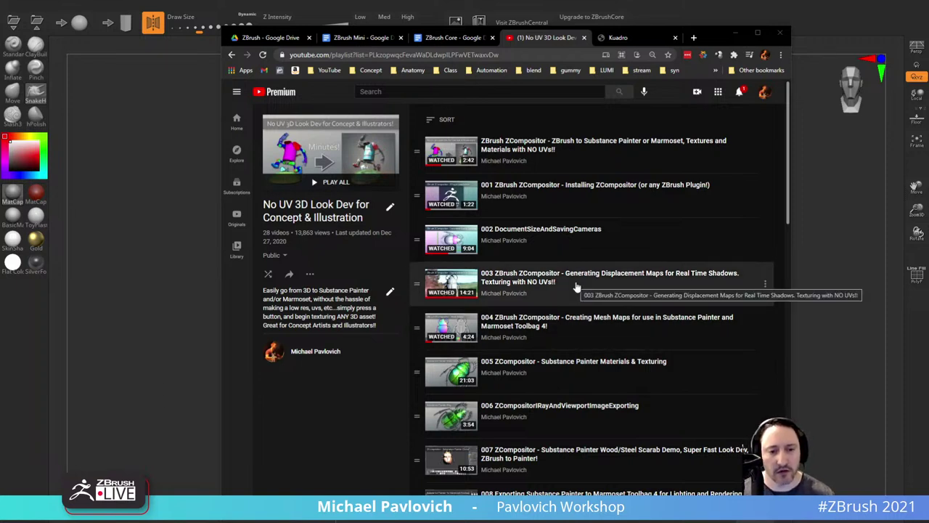
scroll(596, 320, "down", 4)
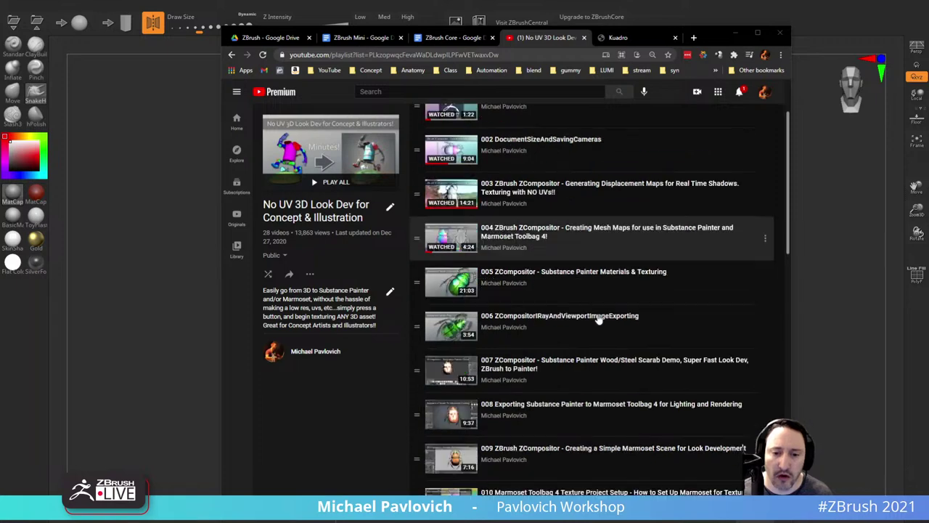
scroll(597, 319, "down", 1)
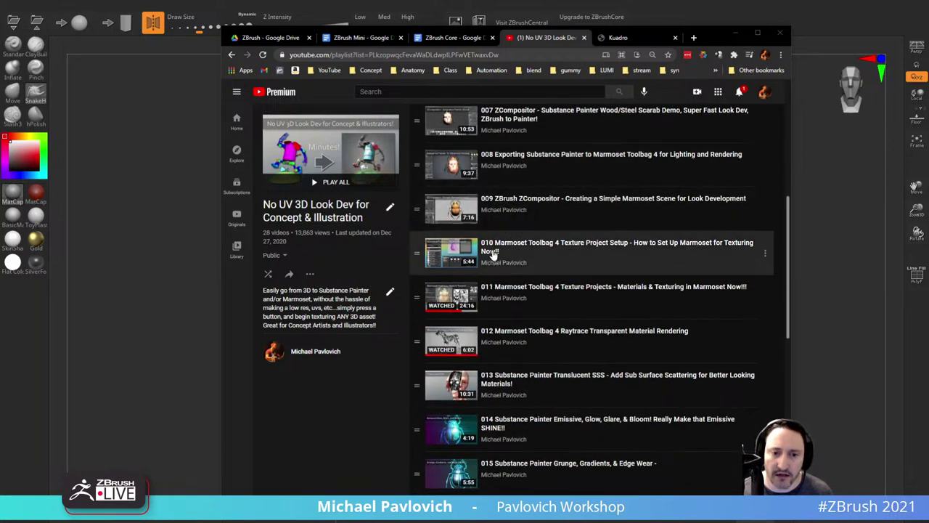
scroll(466, 164, "down", 6)
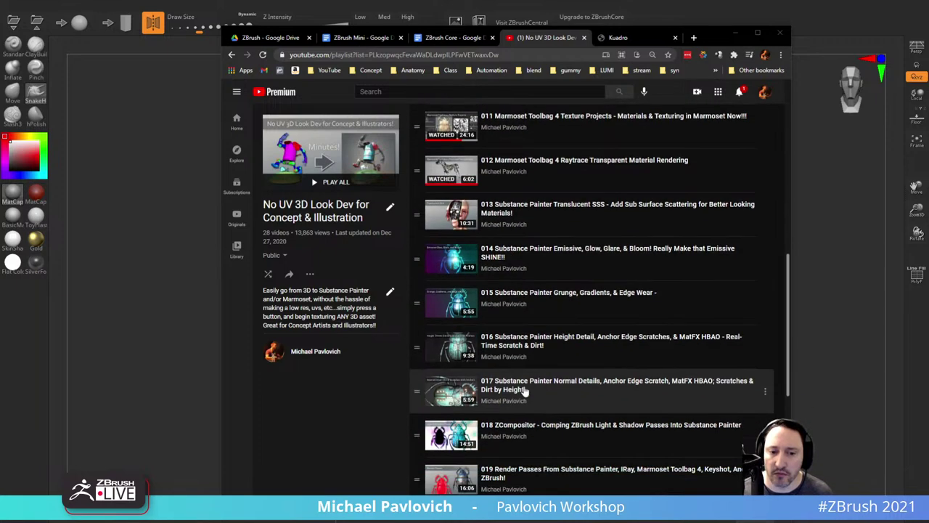
scroll(516, 336, "down", 2)
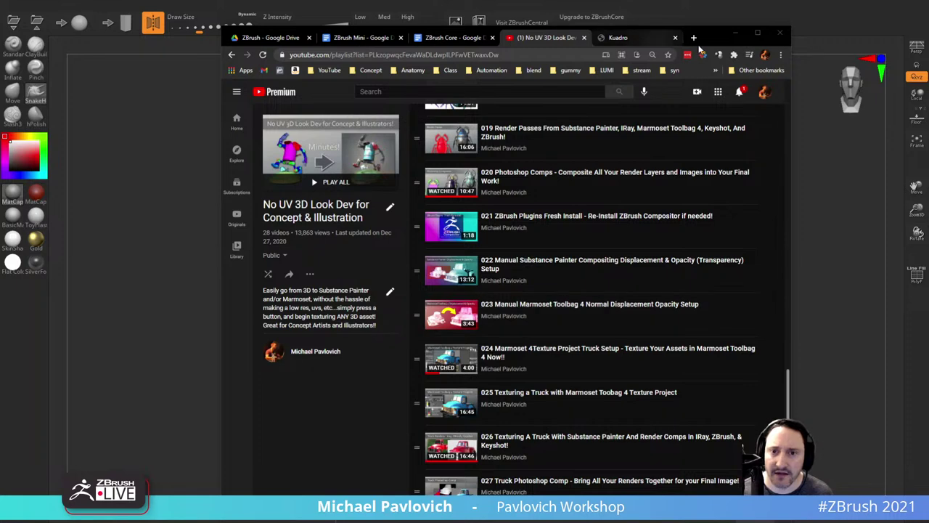
left_click(735, 33)
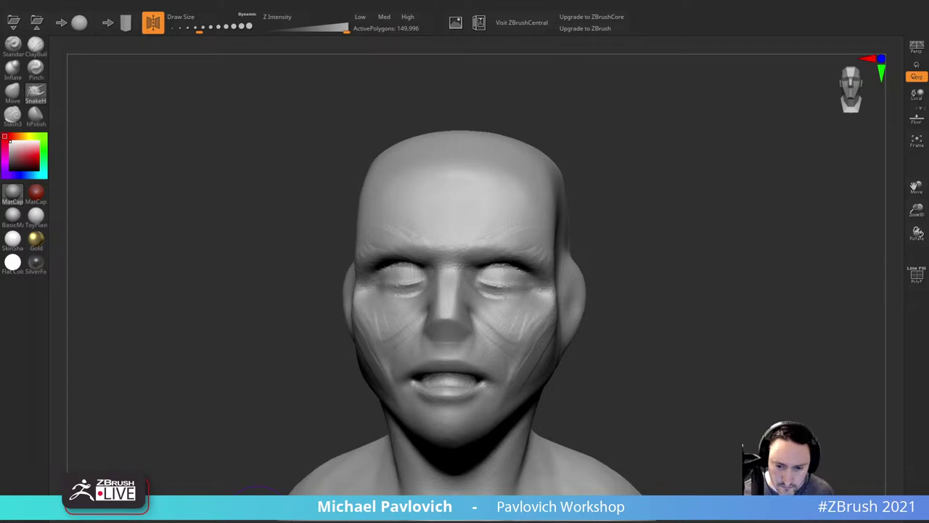
Step: Bring up the Gumroad store in the browser, open the "No UV 3D Look Dev for Concept & Illustration" product and play its preview video
left_click_drag(539, 518, 622, 22)
scroll(434, 344, "down", 4)
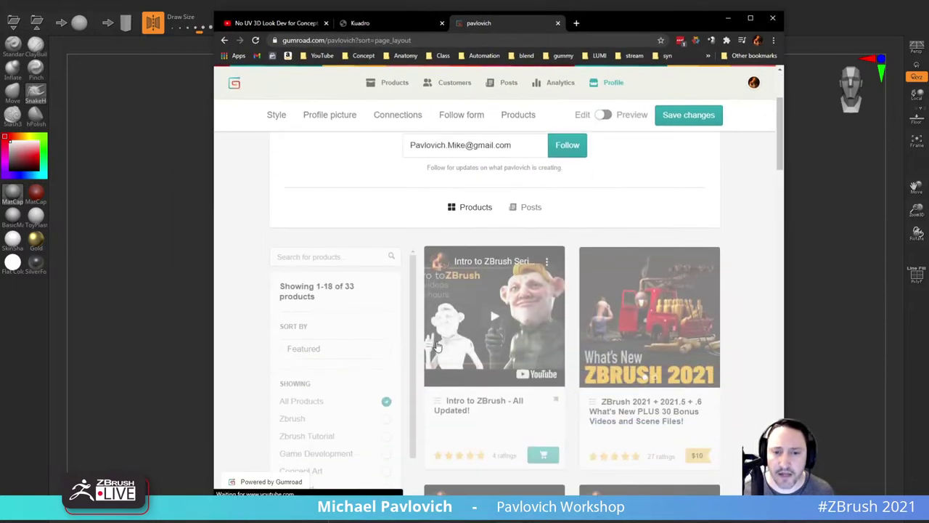
scroll(425, 255, "down", 3)
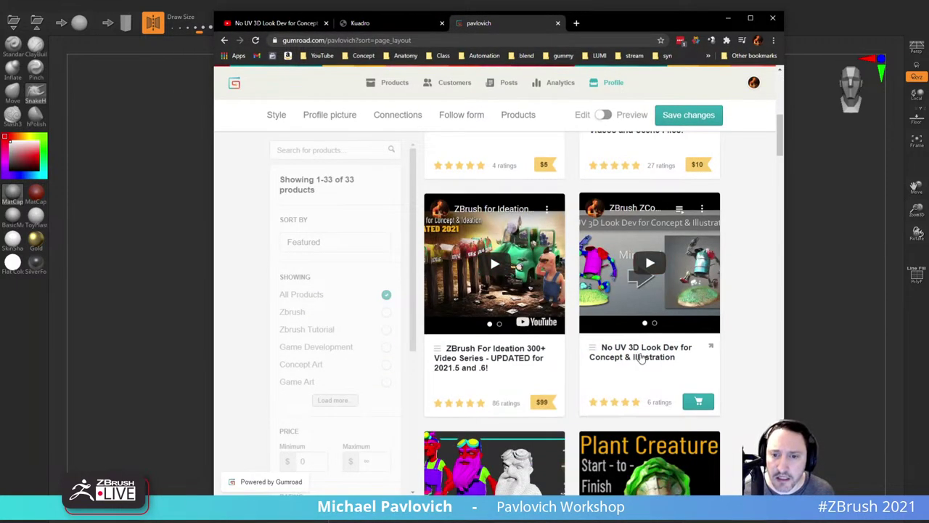
left_click(710, 349)
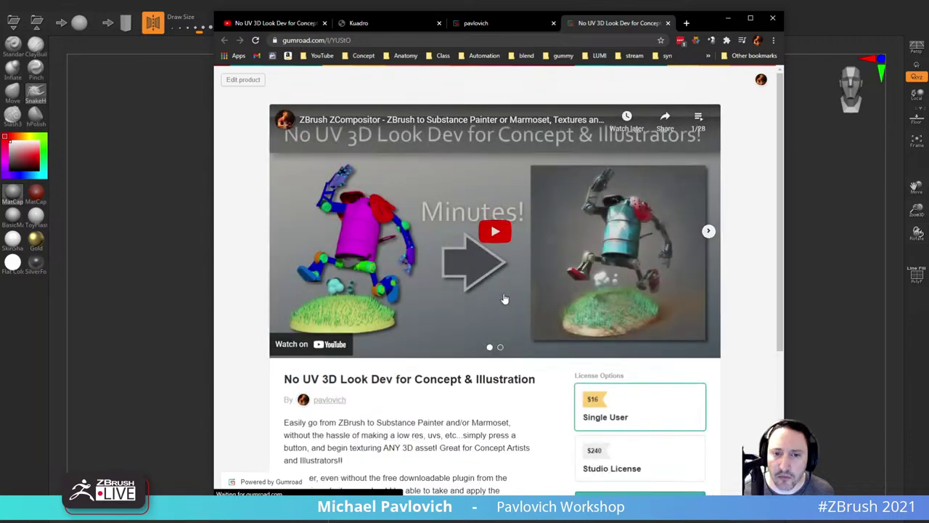
left_click(496, 231)
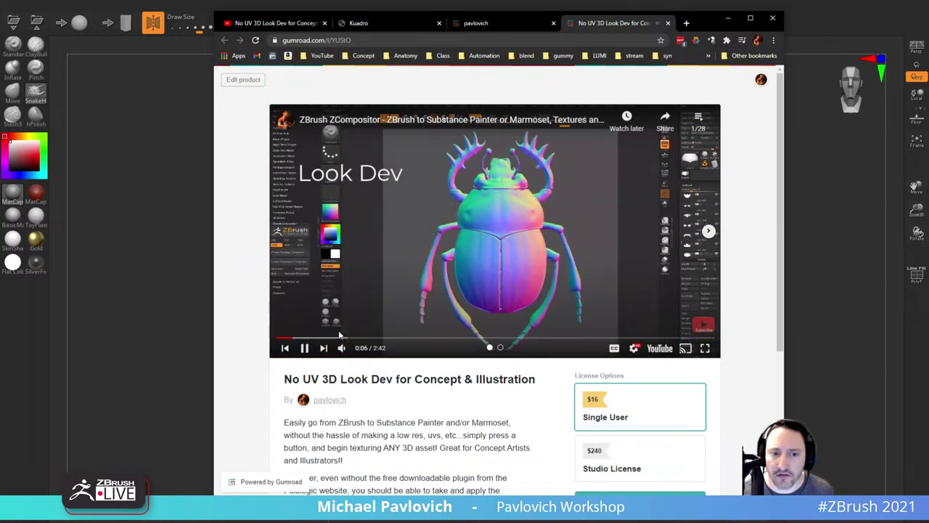
Step: Skim through the product's preview video to its closing credits, and put the browser away to return to the head sculpt in ZBrush
left_click(342, 338)
left_click(366, 338)
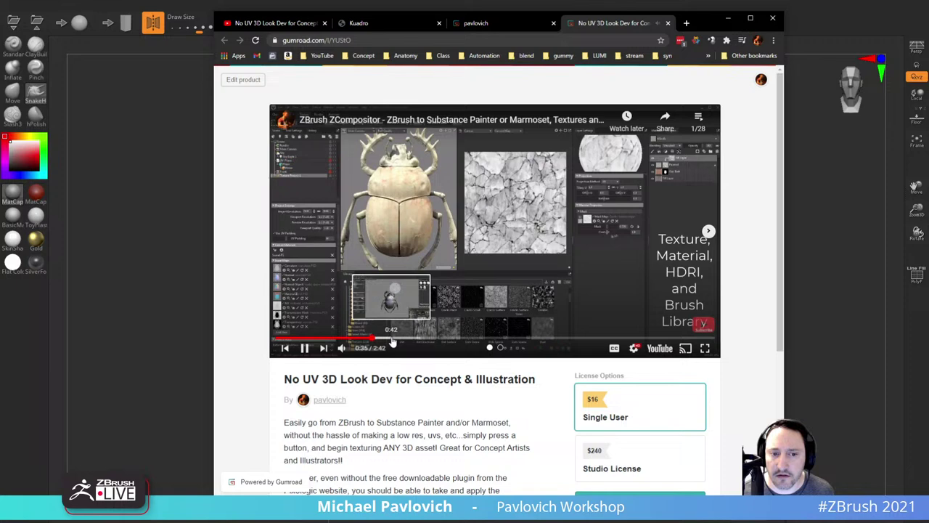
left_click(392, 339)
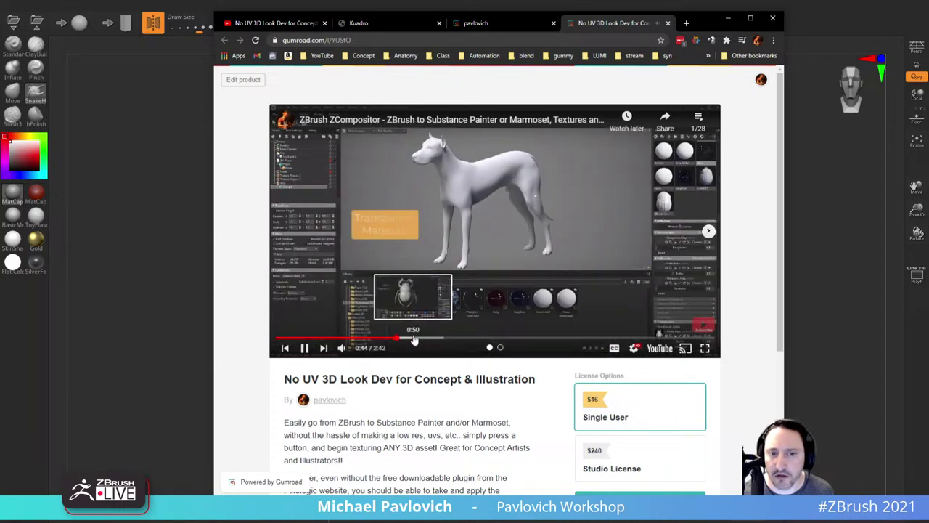
left_click(414, 339)
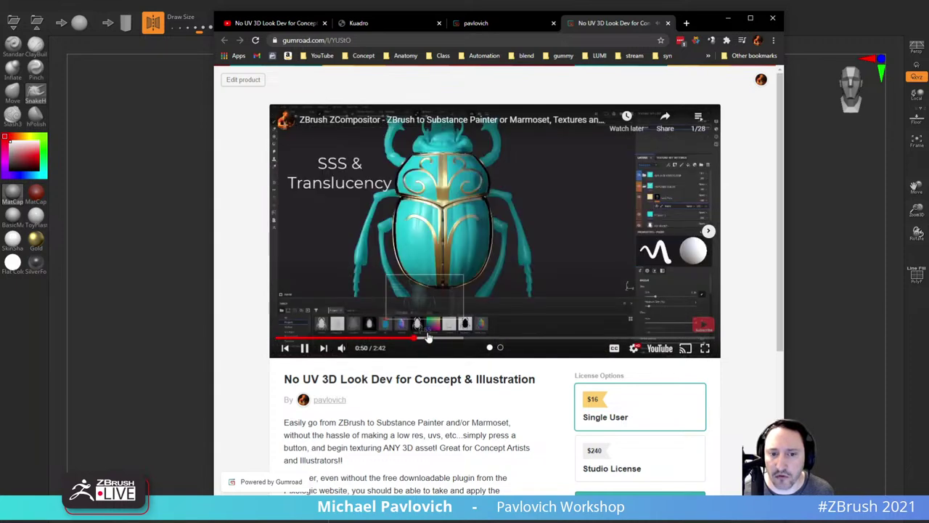
left_click(439, 339)
left_click(459, 338)
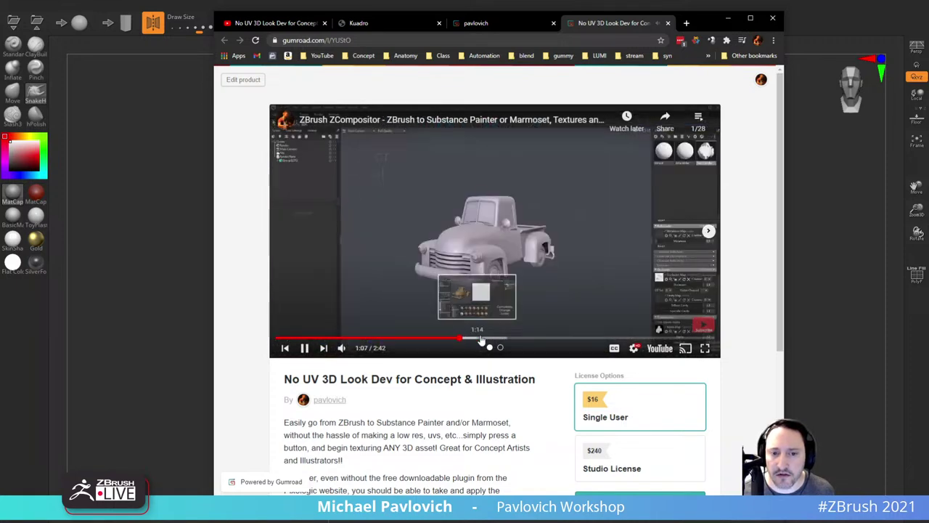
left_click(481, 338)
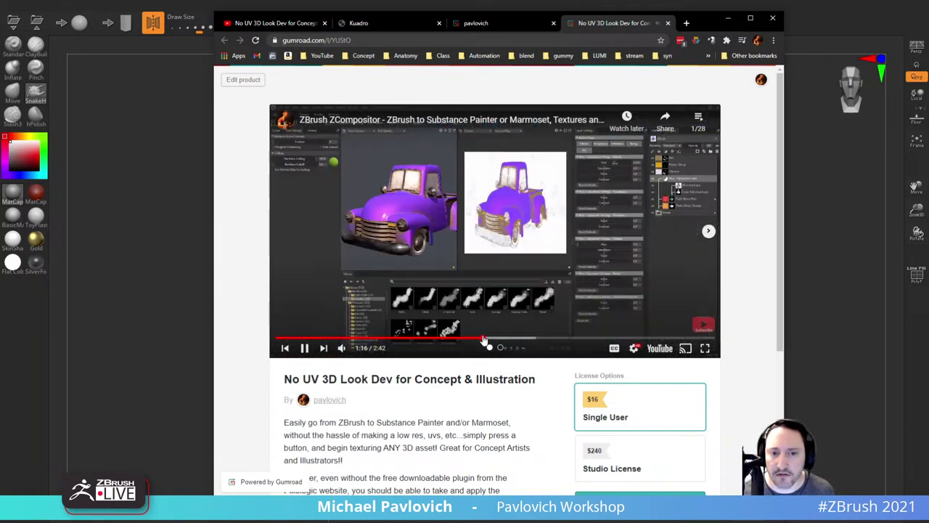
left_click(498, 338)
left_click(528, 337)
left_click(535, 338)
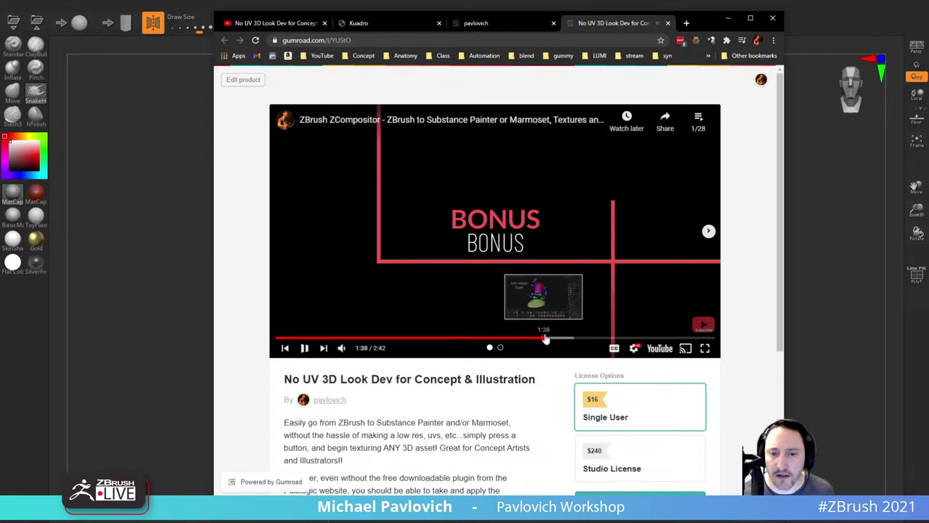
left_click(545, 338)
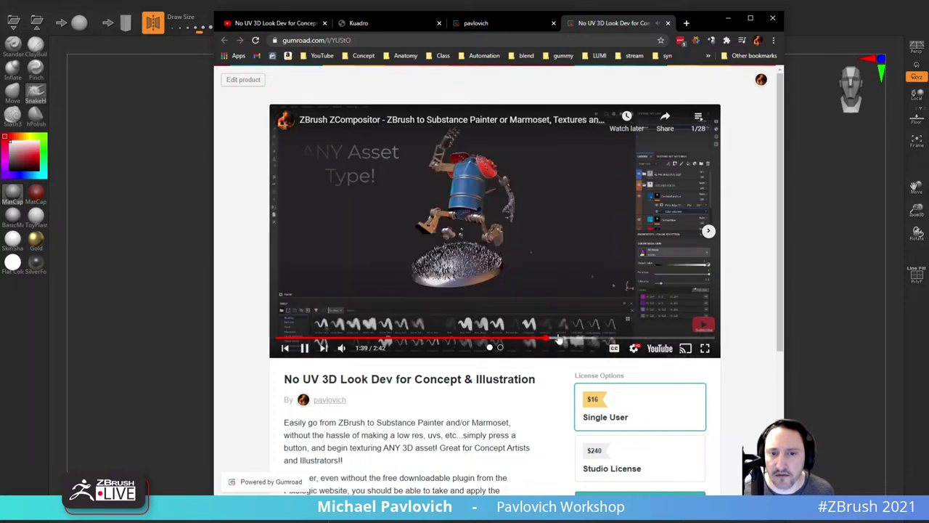
left_click(558, 338)
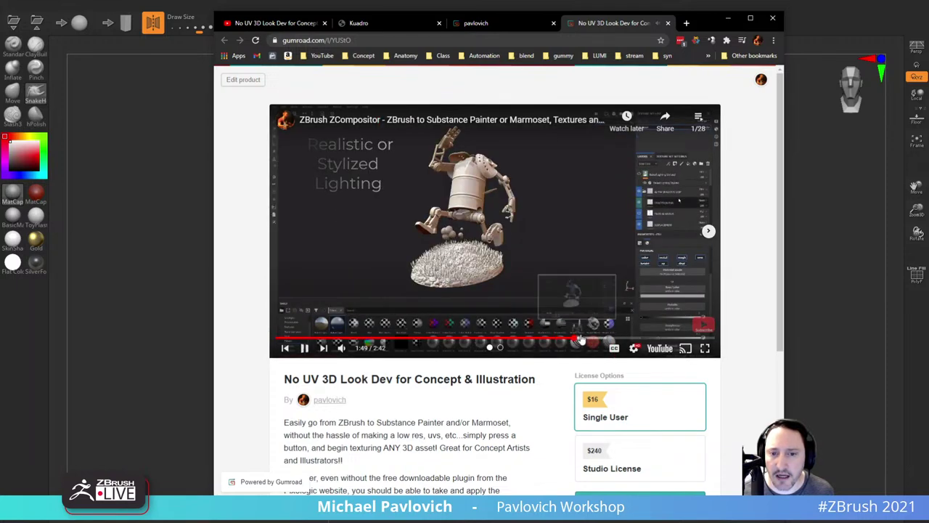
left_click(575, 339)
left_click_drag(588, 341, 621, 340)
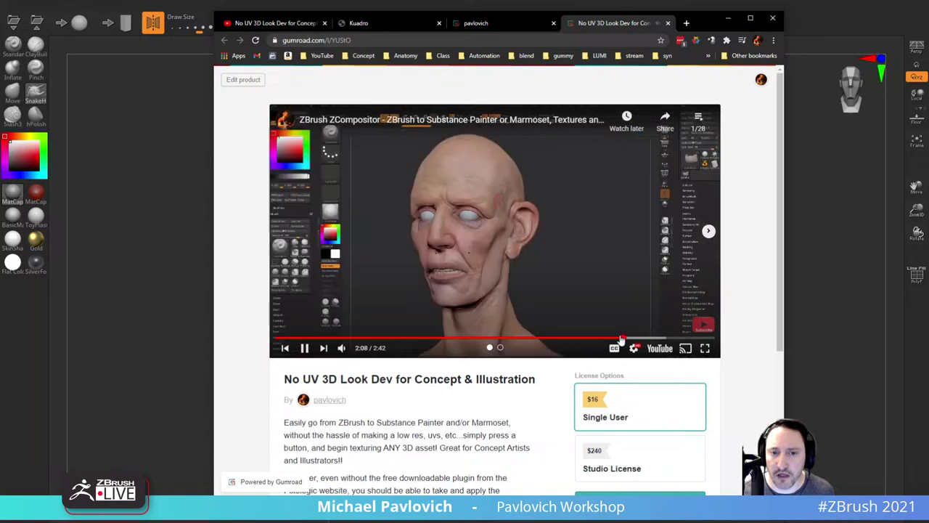
left_click(640, 339)
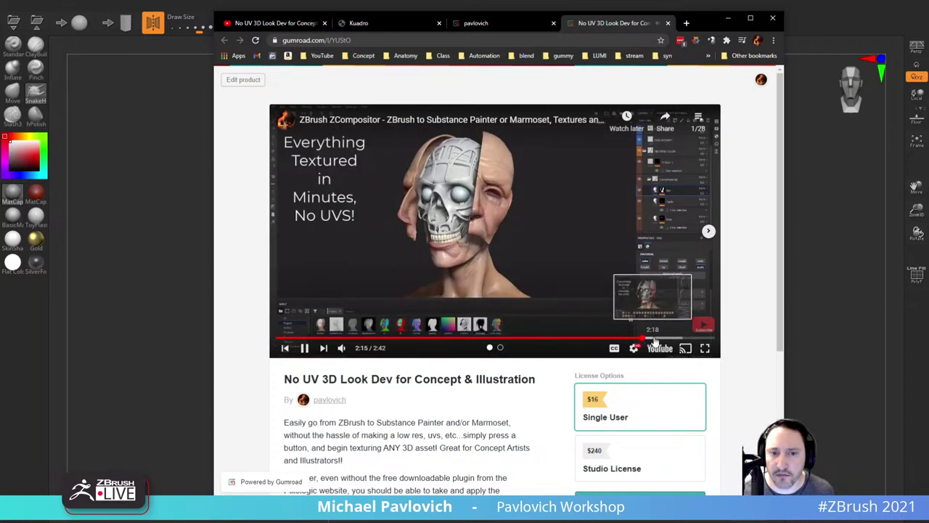
left_click(657, 339)
left_click(669, 339)
left_click(685, 339)
left_click(696, 339)
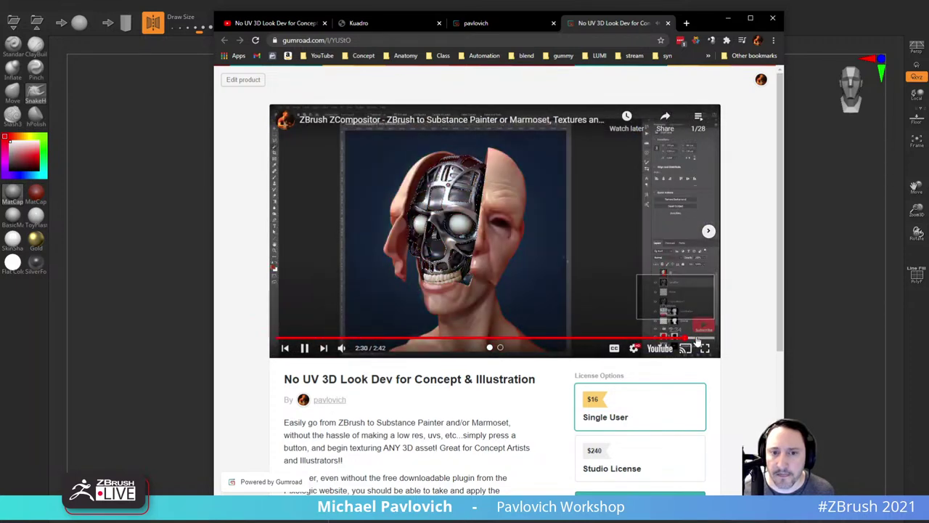
left_click(703, 339)
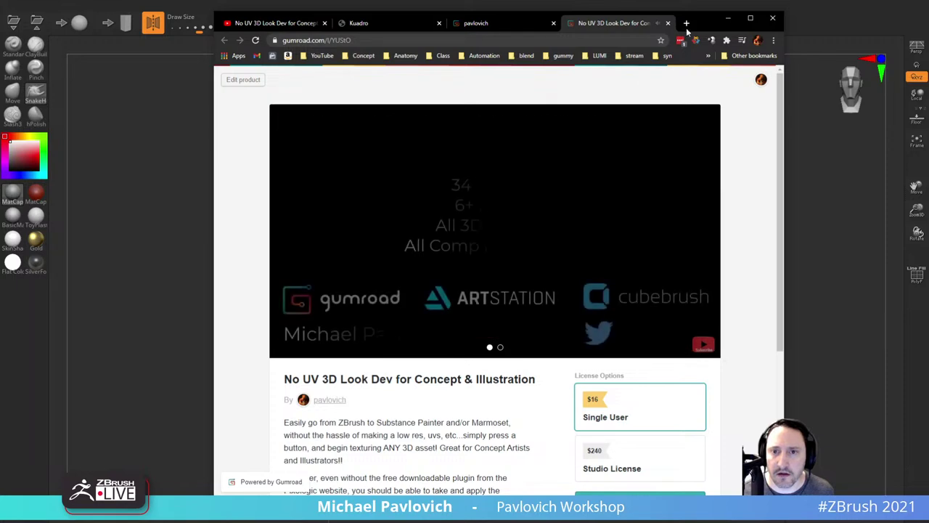
mouse_move(701, 27)
left_mouse_down()
mouse_move(743, 193)
mouse_move(751, 519)
left_mouse_up()
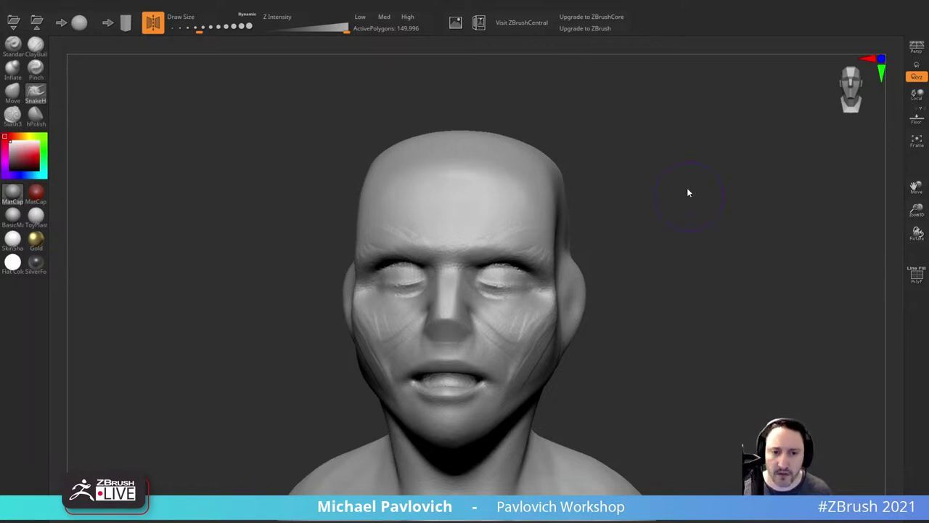
Step: Push the underside of the chin and jaw upward from the profile with the Move brush, and refine the area beneath the jaw
mouse_move(688, 192)
left_mouse_down()
mouse_move(680, 195)
mouse_move(687, 220)
mouse_move(747, 211)
mouse_move(652, 229)
mouse_move(672, 233)
mouse_move(682, 207)
left_mouse_up()
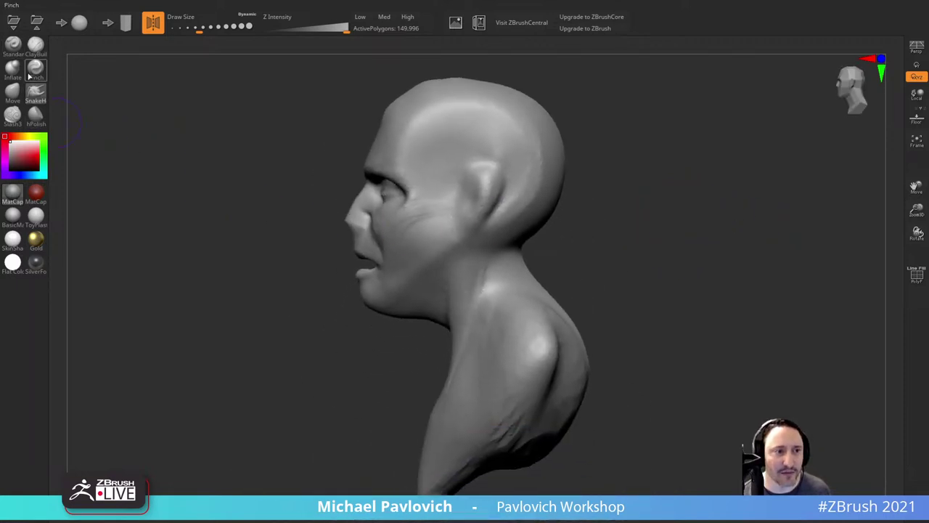
left_click(12, 92)
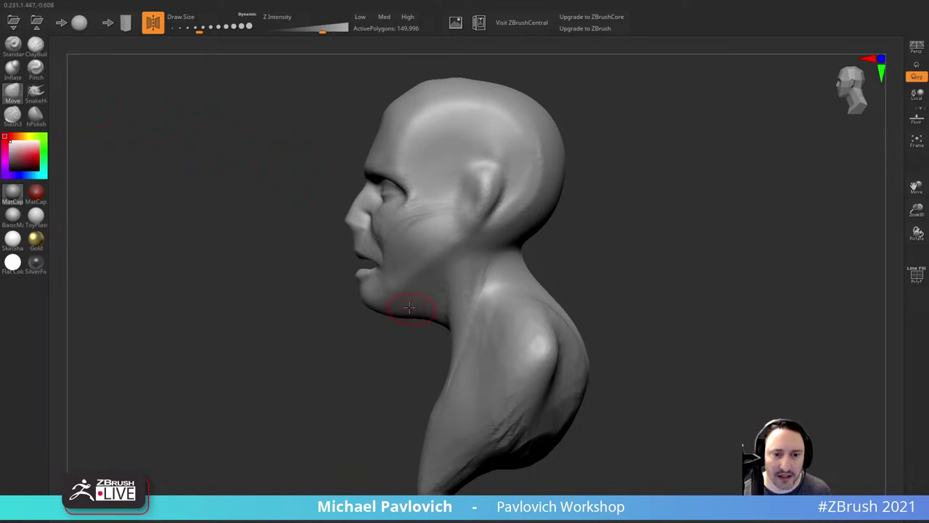
left_click_drag(396, 314, 394, 307)
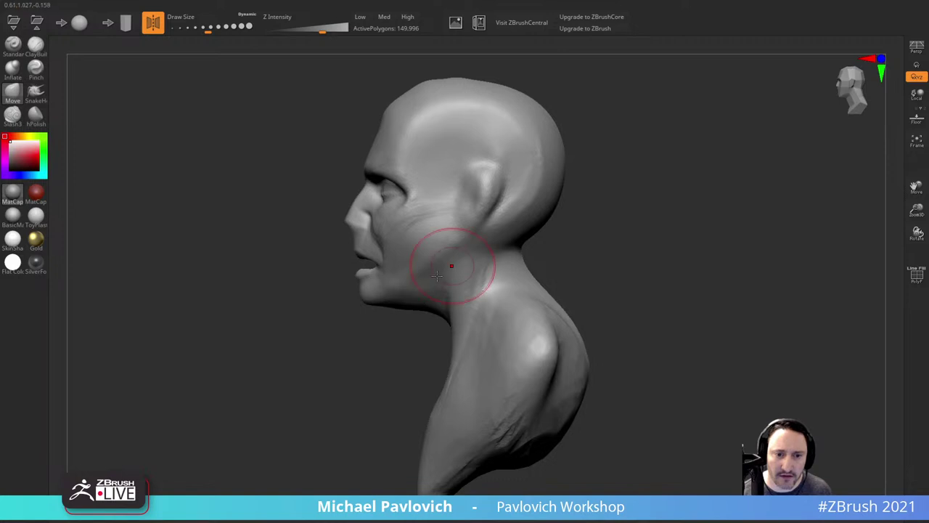
left_click_drag(572, 246, 513, 266)
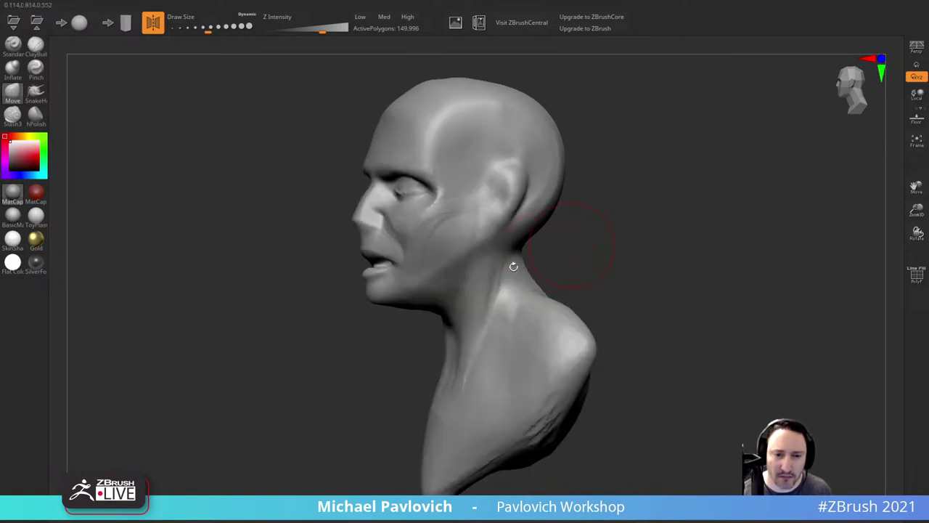
key("s")
left_click(434, 318)
left_click_drag(396, 323, 653, 254)
right_click_drag(502, 273, 475, 256)
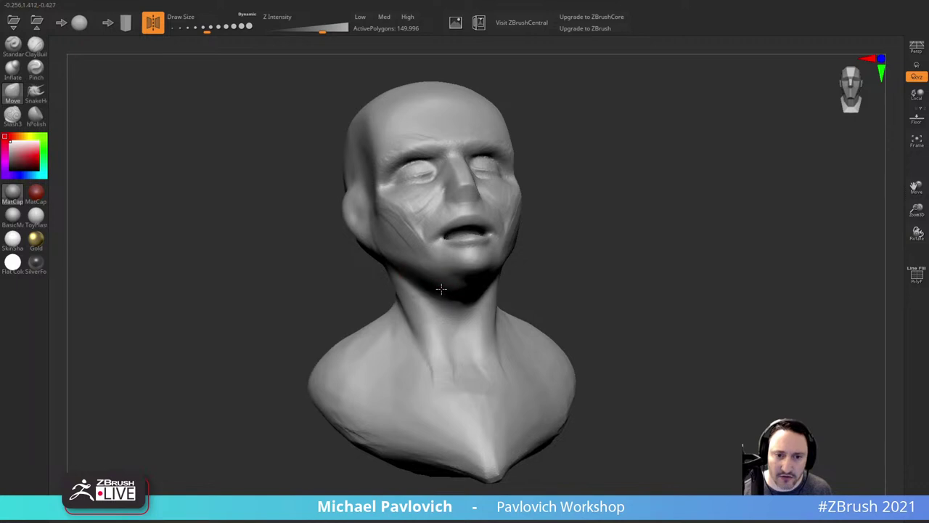
right_click_drag(574, 287, 482, 280)
right_click_drag(647, 338, 676, 328, "ctrl")
right_click_drag(677, 328, 668, 260, "ctrl")
right_click_drag(668, 259, 682, 334, "alt")
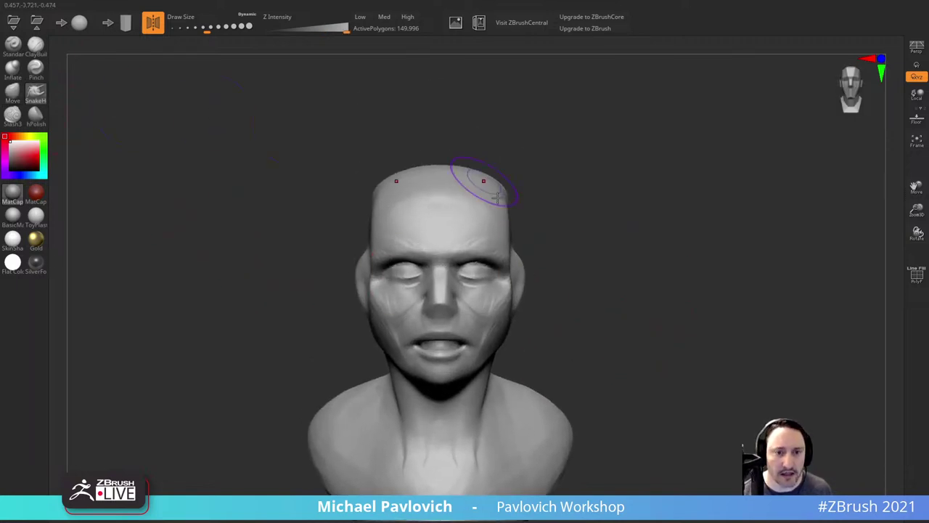
mouse_move(491, 208)
left_mouse_down()
mouse_move(566, 182)
mouse_move(592, 221)
left_mouse_up()
mouse_move(672, 264)
right_mouse_down()
mouse_move(591, 265)
mouse_move(655, 271)
mouse_move(662, 247)
mouse_move(614, 259)
mouse_move(582, 250)
right_mouse_up()
key("ctrl+z")
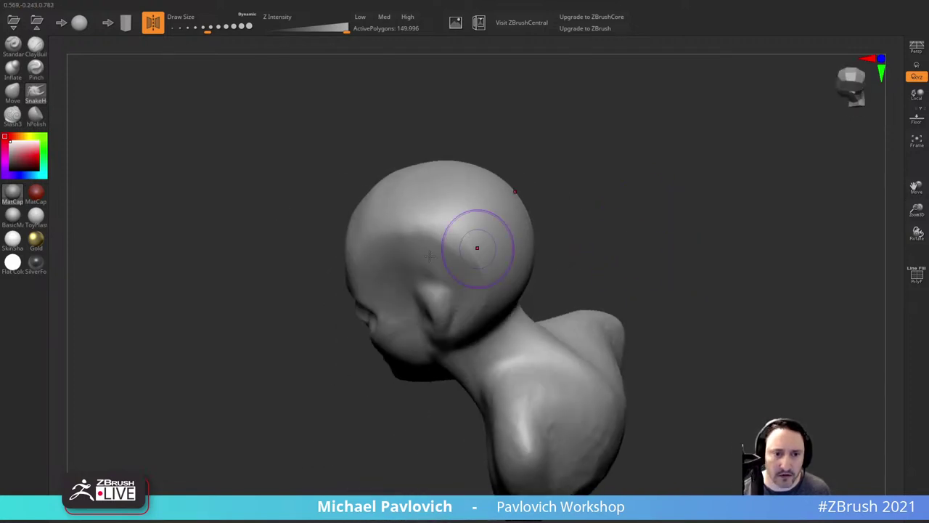
mouse_move(353, 257)
left_mouse_down()
mouse_move(320, 262)
mouse_move(312, 296)
left_mouse_up()
right_click_drag(562, 266, 630, 241)
key("ctrl+z")
mouse_move(492, 212)
left_mouse_down()
mouse_move(500, 201)
mouse_move(554, 204)
left_mouse_up()
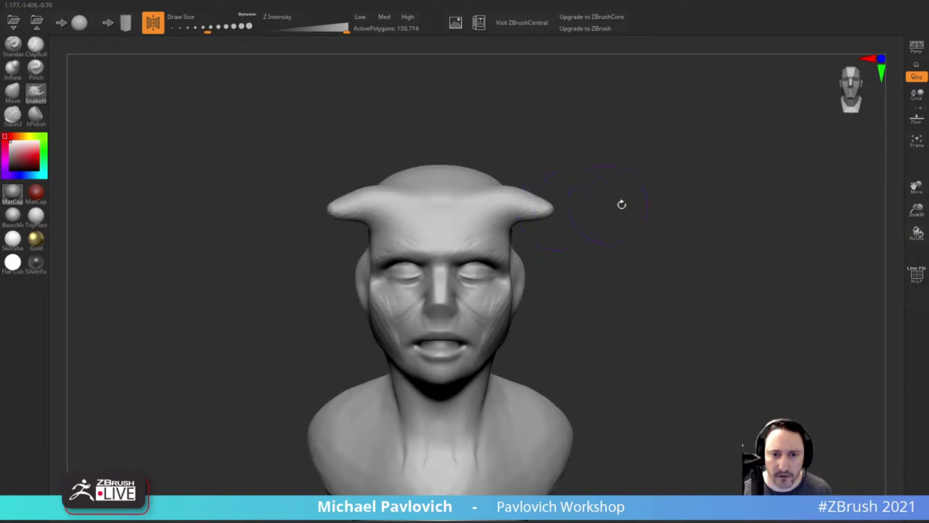
mouse_move(622, 204)
right_mouse_down()
mouse_move(603, 239)
mouse_move(582, 356)
right_mouse_up()
key("ctrl+z")
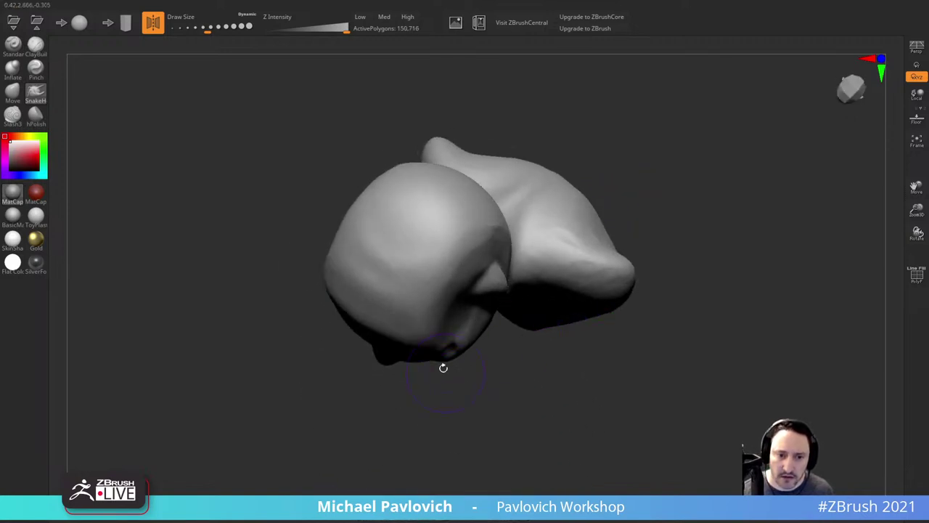
Step: Pull a symmetrical pair of horns out of the upper forehead with the SnakeHook brush, lengthening them outward and down
left_click_drag(415, 329, 438, 381)
right_click_drag(446, 387, 425, 384)
left_click_drag(411, 357, 436, 406)
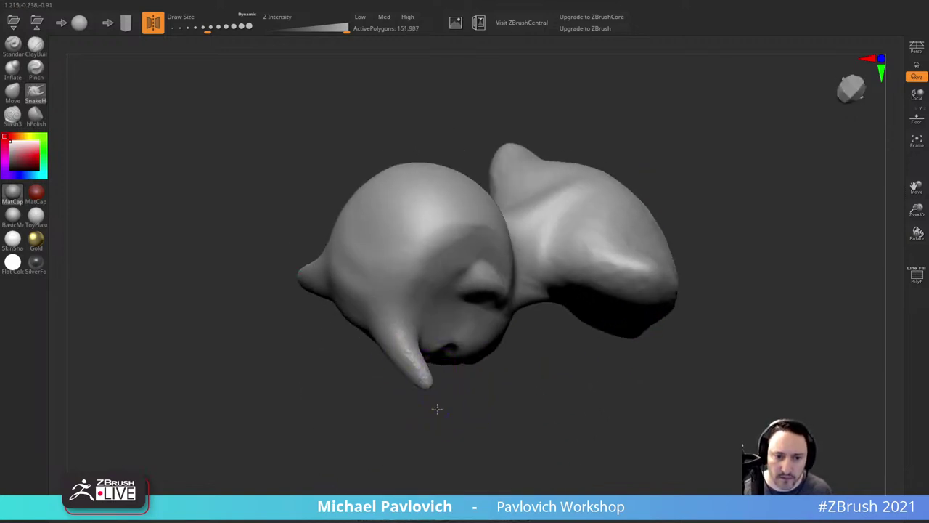
right_click_drag(437, 407, 420, 392)
left_click_drag(414, 376, 428, 400)
mouse_move(443, 420)
right_mouse_down()
mouse_move(542, 295)
mouse_move(501, 296)
right_mouse_up()
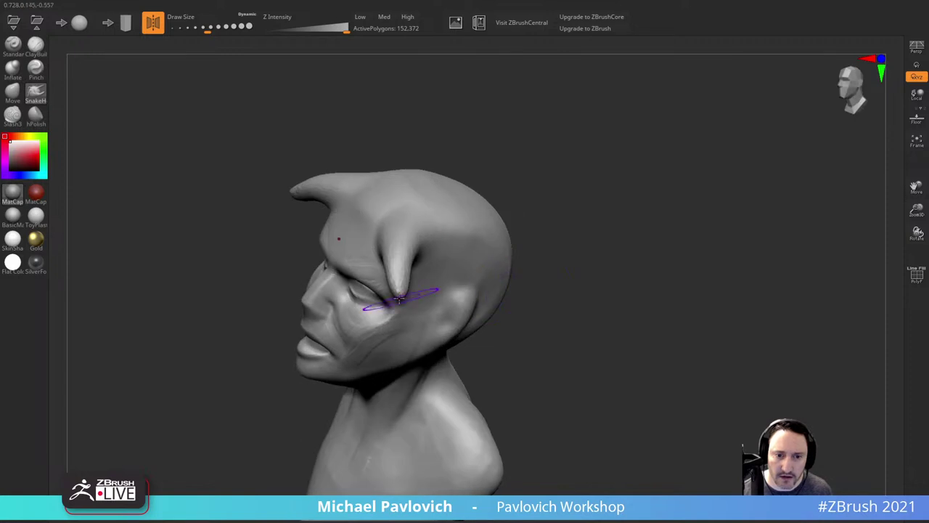
Step: Extend the horn tips and curl them backward toward the ears with the SnakeHook brush
left_click_drag(400, 293, 429, 318)
right_click_drag(537, 296, 493, 298)
left_click_drag(371, 315, 390, 305)
right_click_drag(482, 242, 418, 251)
left_click_drag(292, 281, 299, 296)
mouse_move(299, 260)
left_mouse_down()
mouse_move(286, 270)
mouse_move(302, 300)
left_mouse_up()
Step: Adjust the horns' outer bend from the side with a larger SnakeHook brush, and reduce the brush size for finer shaping
mouse_move(294, 360)
right_mouse_down()
mouse_move(572, 255)
mouse_move(467, 253)
right_mouse_up()
key("bracketright")
left_click_drag(327, 257, 328, 284)
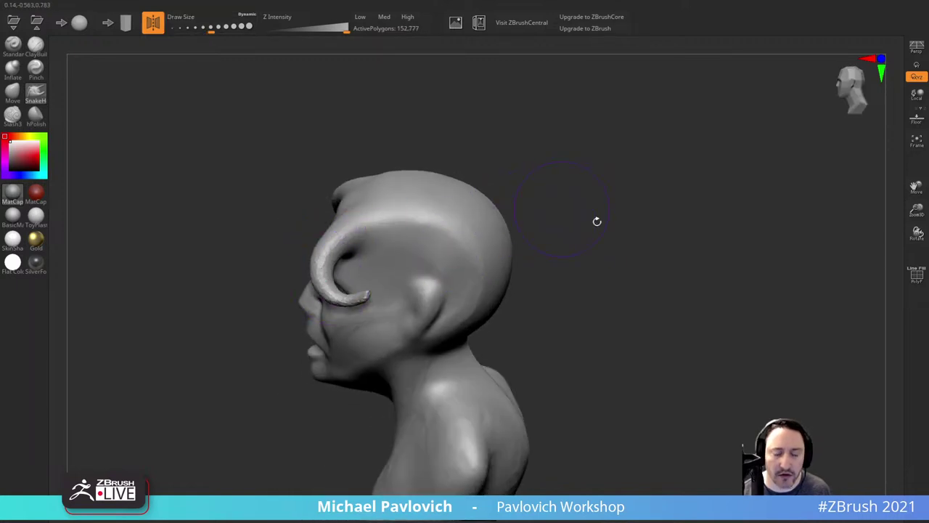
right_click_drag(598, 223, 682, 231)
key("s")
left_click_drag(601, 234, 595, 234)
right_click_drag(562, 204, 498, 211)
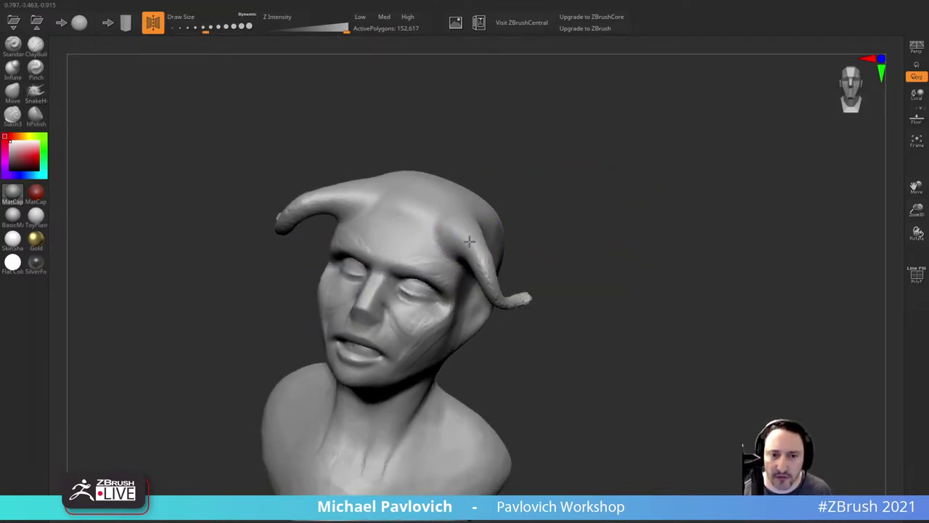
Step: Try thinning the horns between their bases and tips, inspect them from several angles, and undo the strokes
mouse_move(469, 240)
left_mouse_down()
mouse_move(486, 274)
mouse_move(473, 259)
left_mouse_up()
left_click_drag(604, 277, 622, 260)
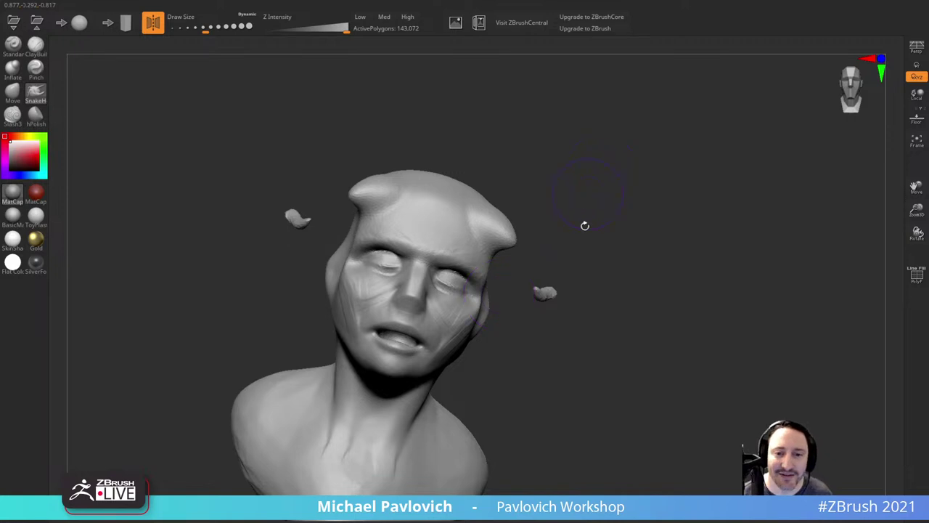
left_click_drag(585, 226, 596, 210, "shift")
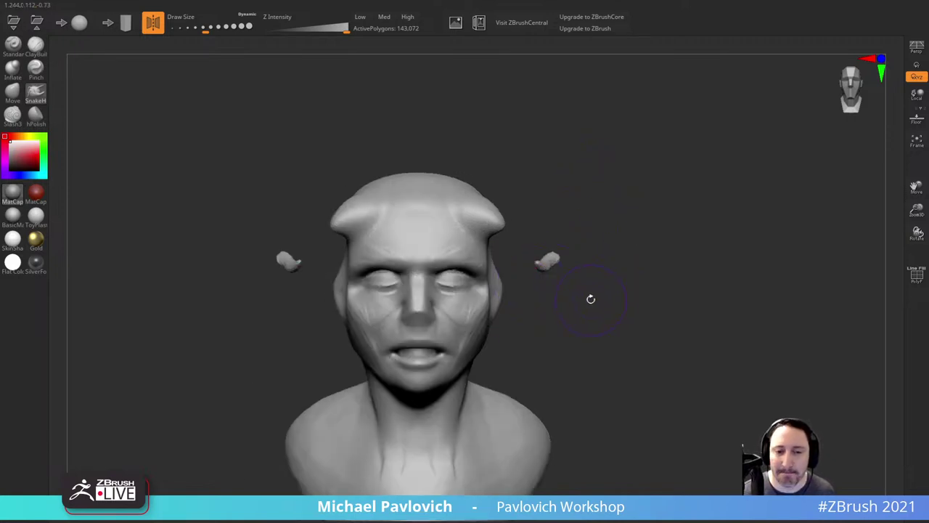
left_click_drag(682, 296, 622, 302)
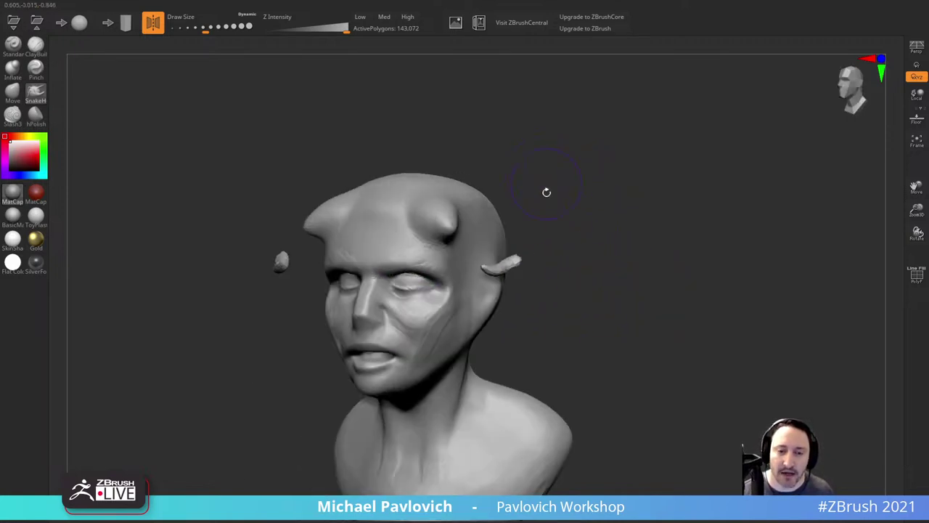
key("ctrl+z")
key("ctrl+z")
Step: Refine the horns' curve from the side with short SnakeHook strokes along their outer bend, and check them from the front
left_click_drag(547, 193, 524, 242)
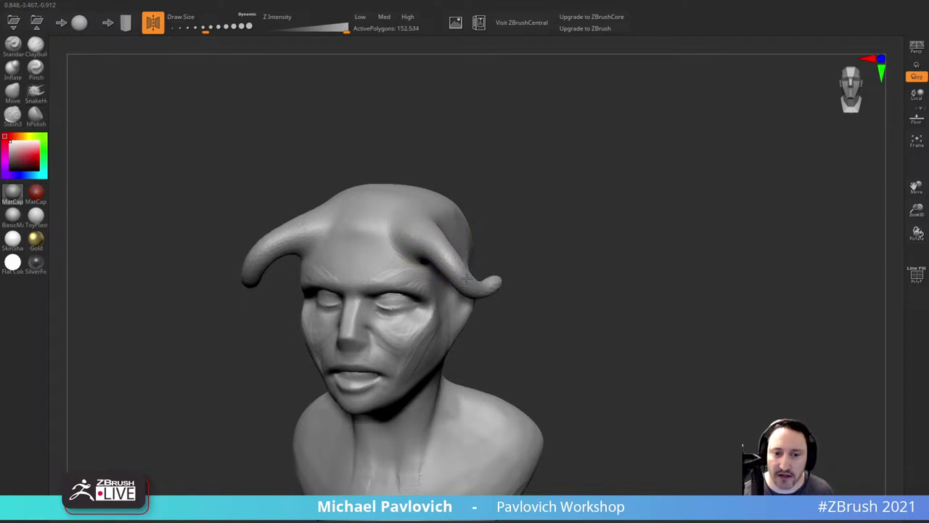
left_click_drag(562, 242, 479, 238)
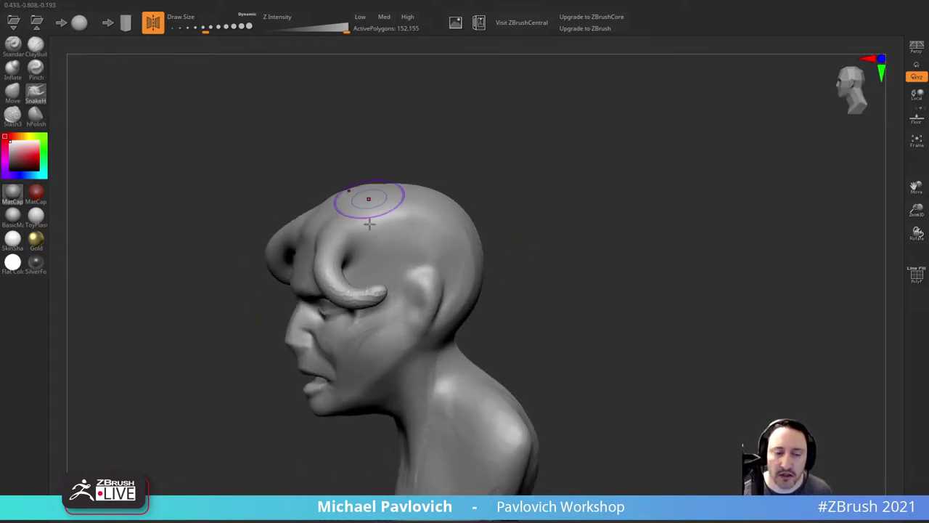
left_click_drag(460, 105, 429, 136)
left_click_drag(316, 301, 321, 327)
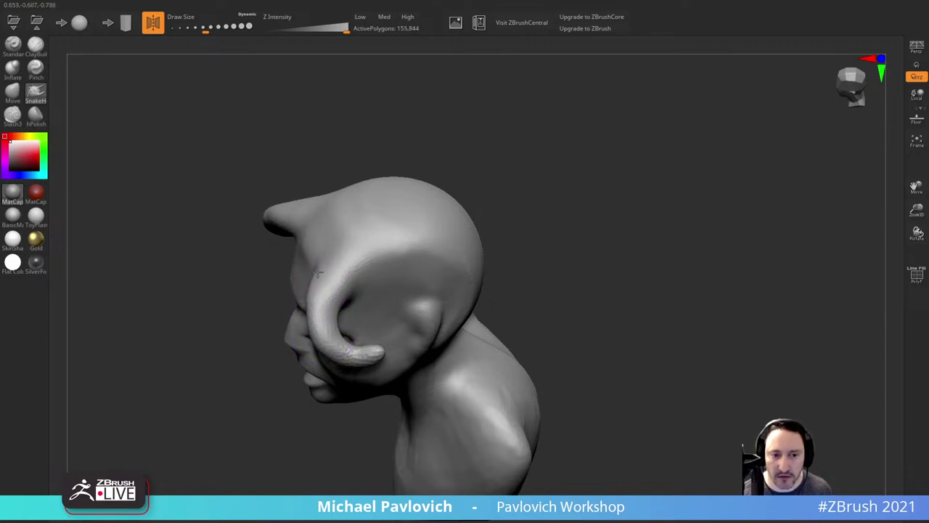
left_click_drag(318, 273, 314, 273)
left_click_drag(318, 311, 315, 304)
mouse_move(540, 234)
left_mouse_down("shift")
mouse_move(584, 219)
mouse_move(552, 229)
left_mouse_up("shift")
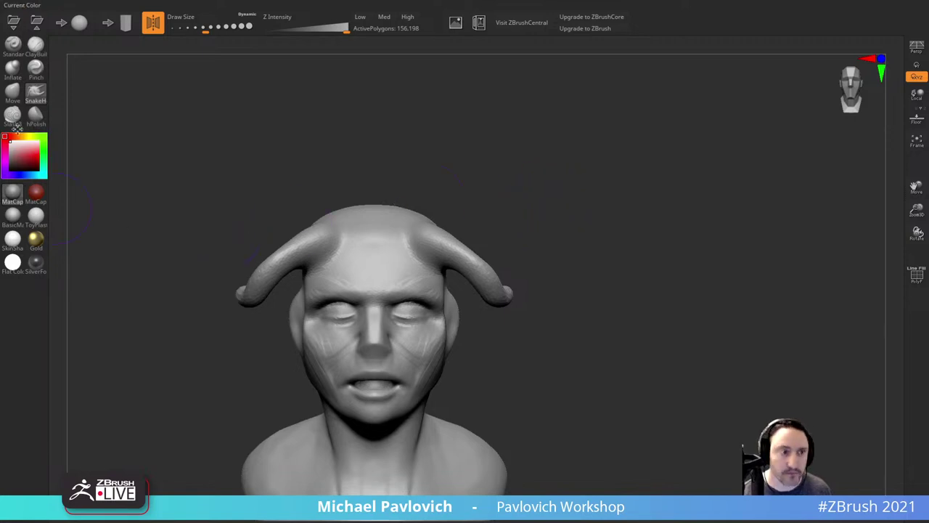
Step: Build up a raised rim on the forehead around the horn bases with the ClayBuildup brush
left_click(31, 56)
key("s")
left_click_drag(417, 247, 434, 253)
left_click_drag(506, 168, 486, 209, "alt")
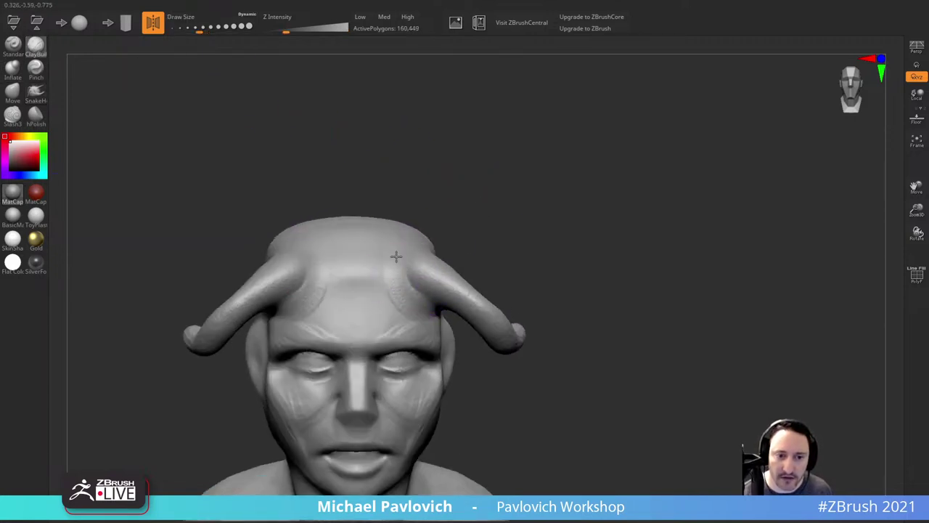
mouse_move(396, 257)
left_mouse_down()
mouse_move(416, 308)
mouse_move(417, 297)
left_mouse_up()
left_click_drag(485, 230, 482, 279)
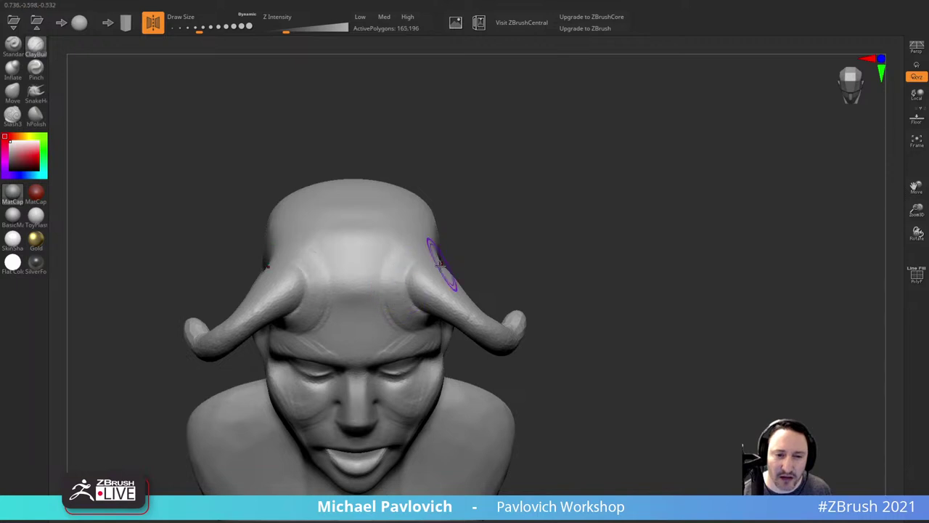
left_click_drag(497, 248, 489, 204)
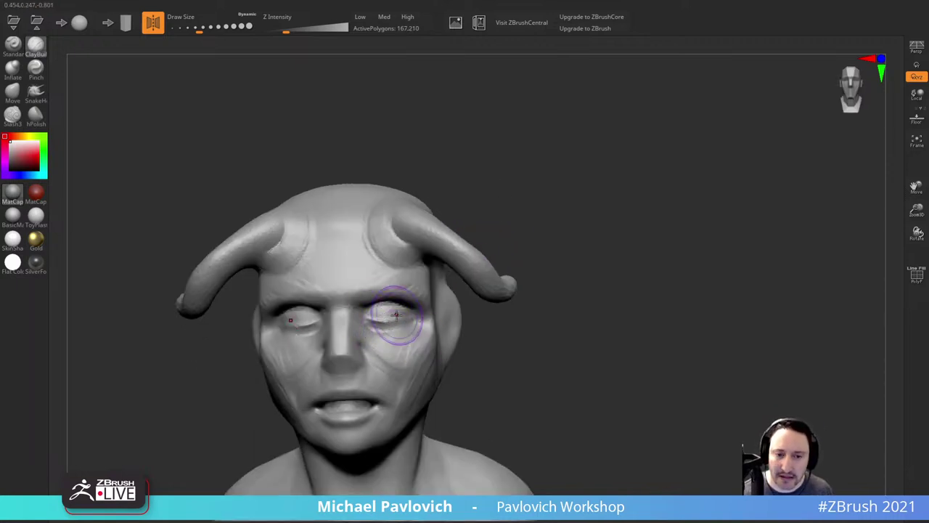
Step: Try smoothing the horns with a larger brush and moving the leftover tips, and undo the strokes
key("s")
left_click(460, 278)
mouse_move(449, 244)
left_mouse_down("shift")
mouse_move(466, 251)
mouse_move(451, 261)
mouse_move(465, 251)
left_mouse_up("shift")
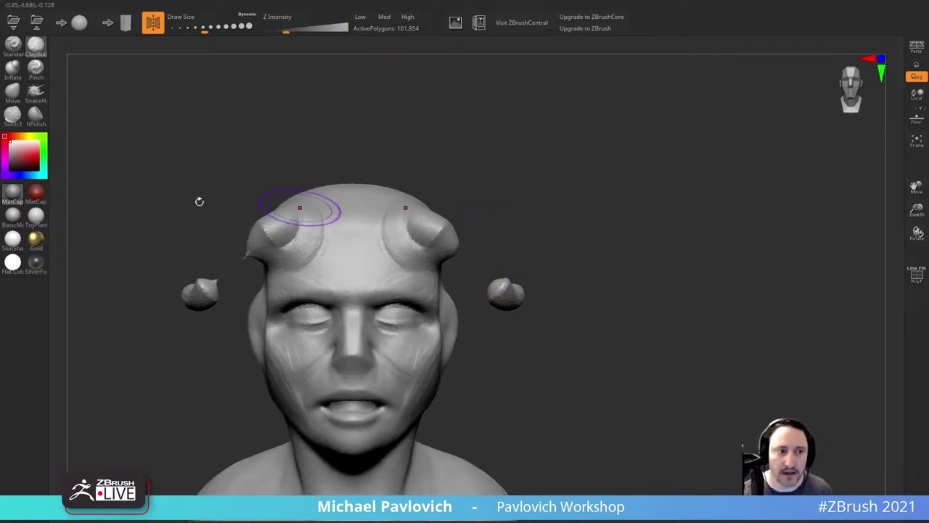
left_click(13, 91)
mouse_move(515, 296)
left_mouse_down()
mouse_move(498, 324)
mouse_move(377, 378)
mouse_move(272, 357)
mouse_move(442, 361)
left_mouse_up()
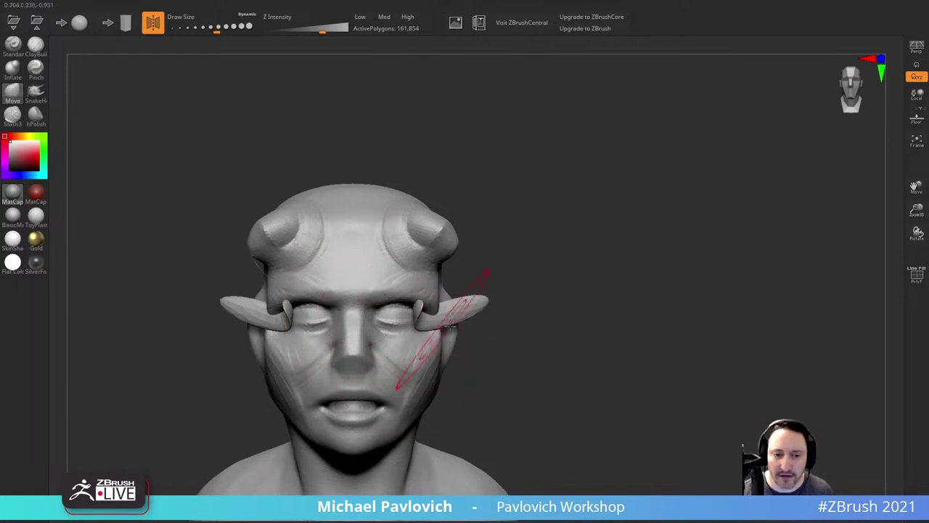
key("ctrl+z")
key("ctrl+z")
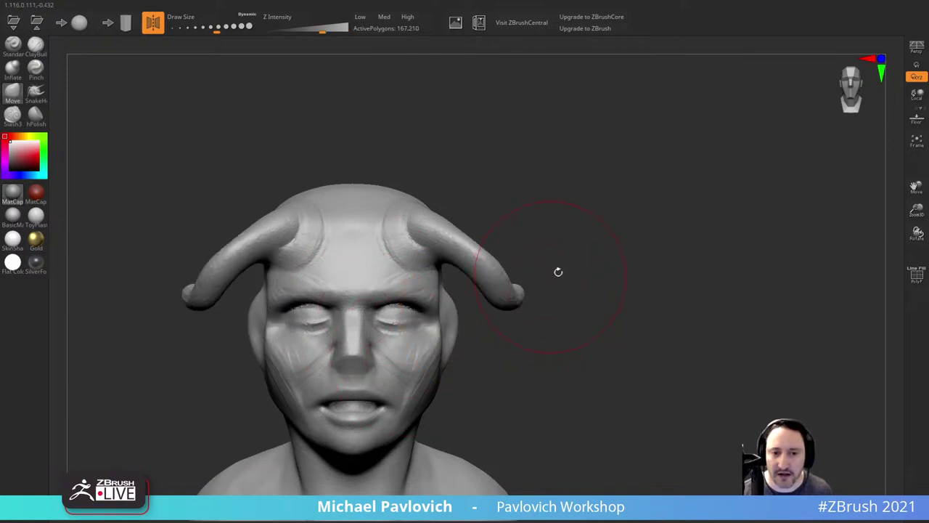
Step: Thicken the forehead rims around the inner and lower edges of the horn bases with a smaller ClayBuildup brush
left_click_drag(529, 197, 537, 194)
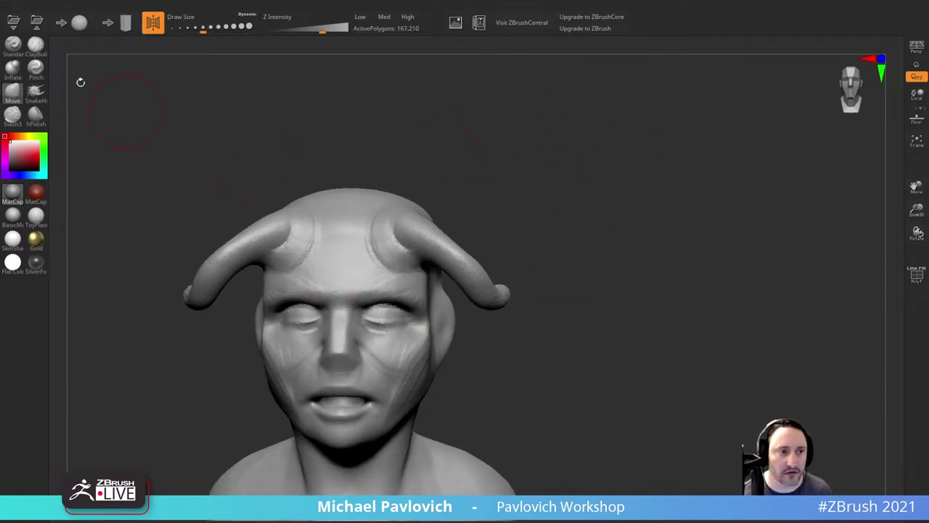
left_click(46, 50)
key("s")
left_click_drag(395, 234, 423, 263)
key("s")
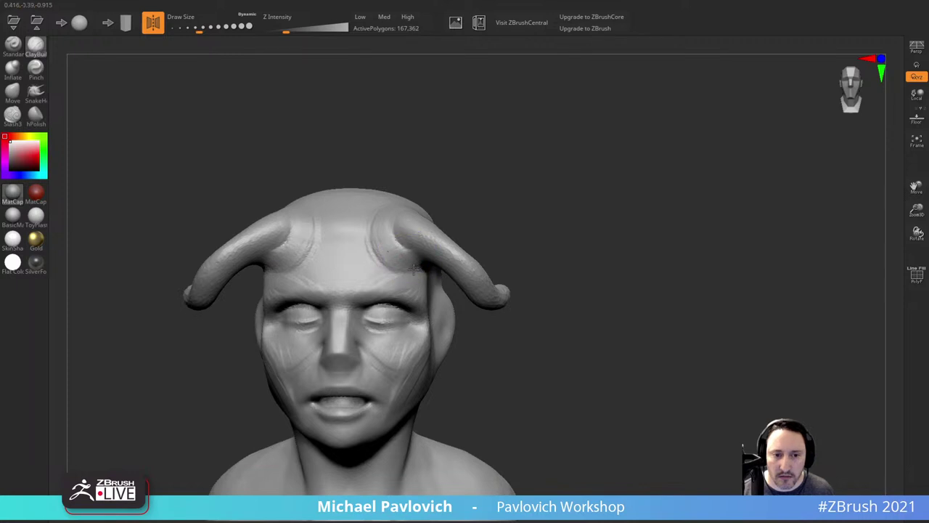
left_click_drag(382, 239, 414, 270)
Step: Build up the rims behind and around the horn bases from the side with the ClayBuildup brush
left_click_drag(543, 236, 441, 243)
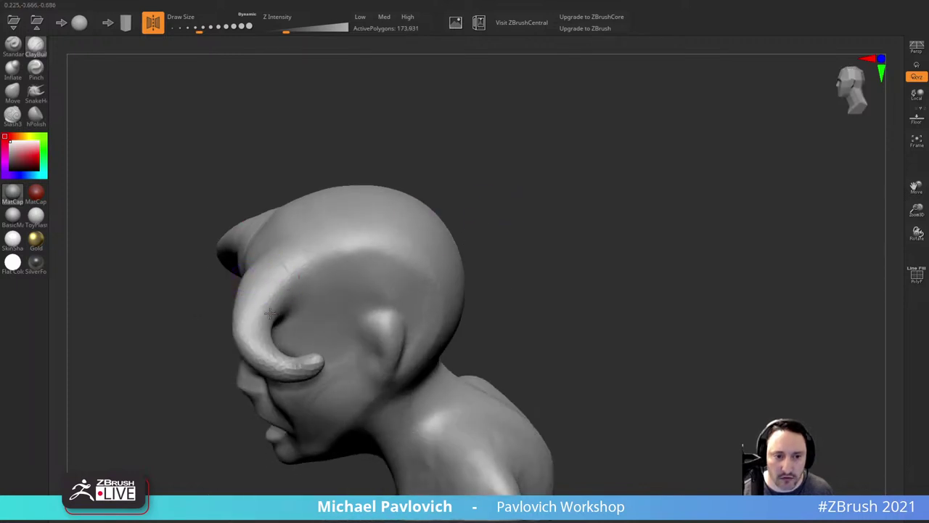
right_click_drag(270, 314, 291, 303)
left_click_drag(301, 291, 322, 301)
mouse_move(498, 206)
left_mouse_down()
mouse_move(452, 191)
mouse_move(574, 192)
mouse_move(542, 184)
mouse_move(539, 225)
left_mouse_up()
key("s")
left_click_drag(395, 284, 391, 284)
mouse_move(385, 270)
left_mouse_down()
mouse_move(404, 255)
mouse_move(430, 261)
left_mouse_up()
Step: Build up the folds beside the nose and above the mouth corners with a smaller ClayBuildup brush
mouse_move(551, 278)
left_mouse_down("alt")
mouse_move(556, 257)
mouse_move(659, 262)
mouse_move(619, 235)
mouse_move(557, 263)
left_mouse_up("alt")
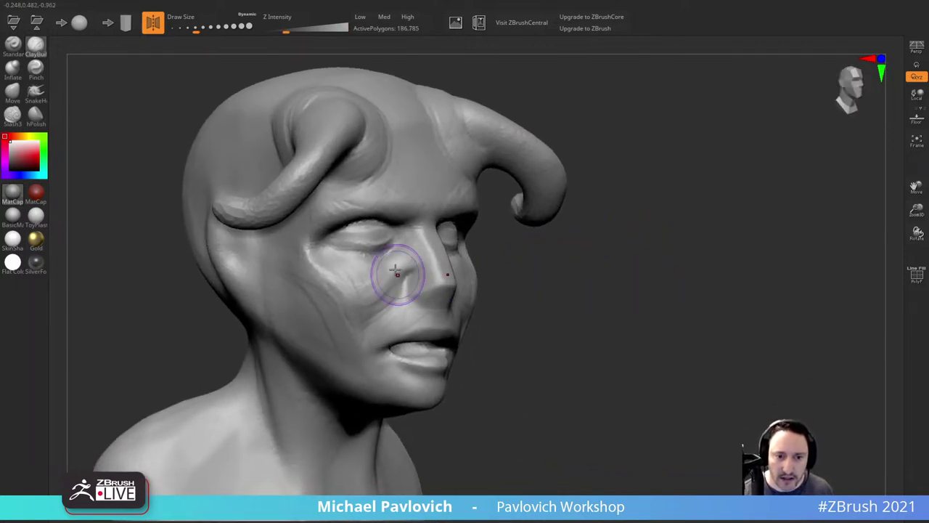
mouse_move(397, 274)
left_mouse_down()
mouse_move(408, 255)
mouse_move(398, 282)
left_mouse_up()
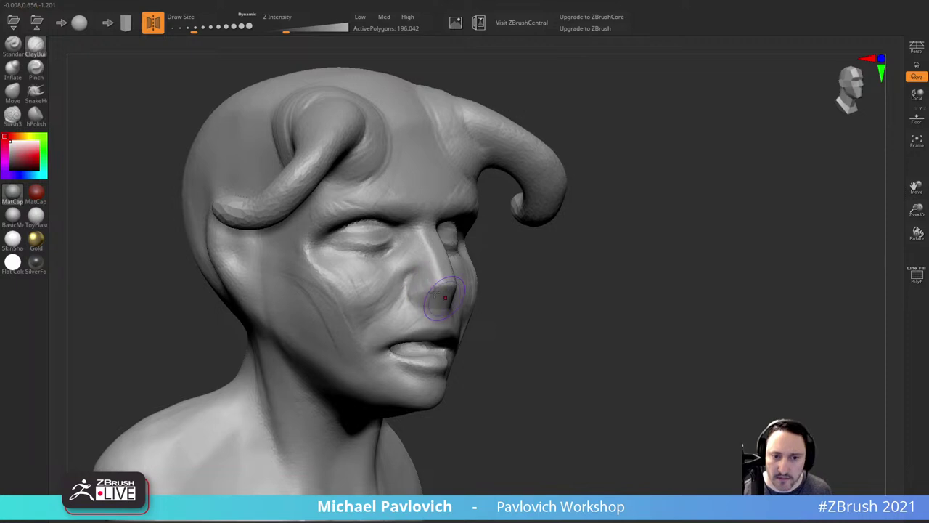
mouse_move(576, 310)
left_mouse_down("alt")
mouse_move(586, 284)
mouse_move(468, 283)
left_mouse_up("alt")
left_click_drag(283, 301, 261, 312)
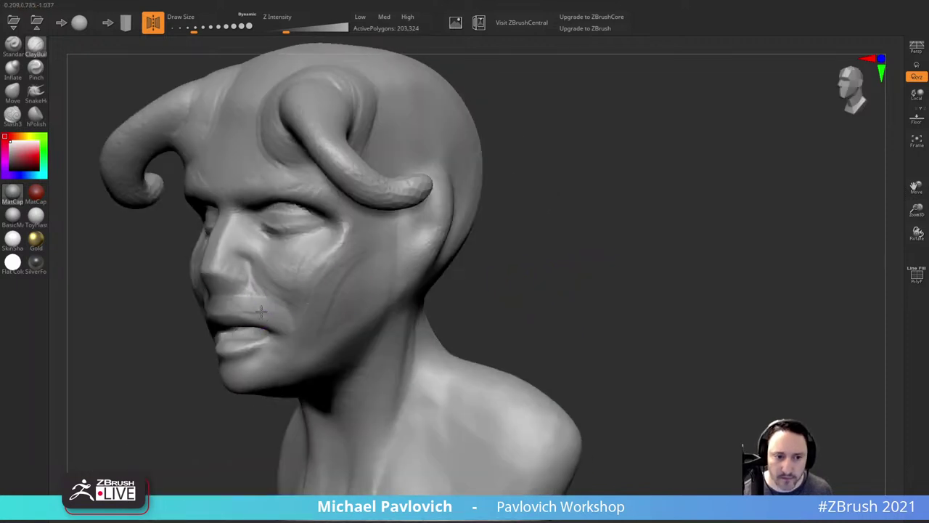
left_click_drag(170, 400, 263, 369)
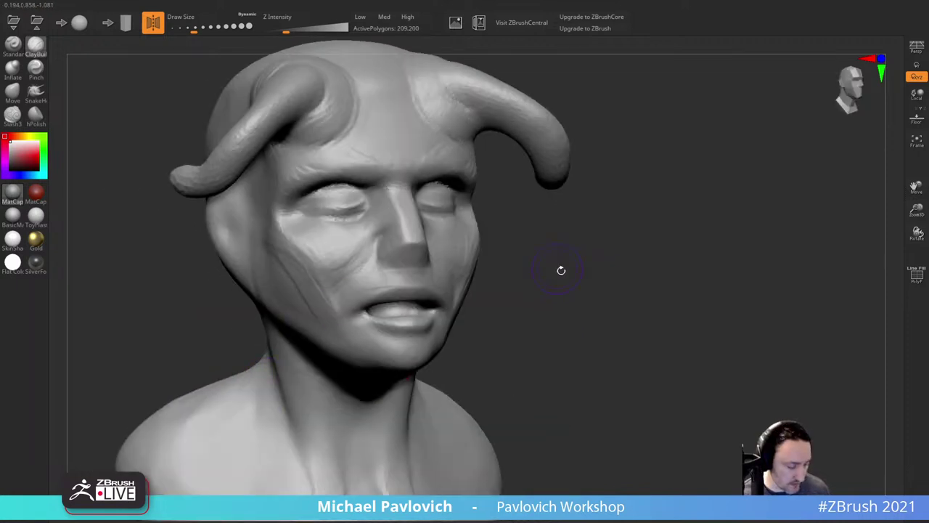
Step: Cut the mouth corners outward into the cheeks with a reduced Slash3 brush
left_click(34, 74)
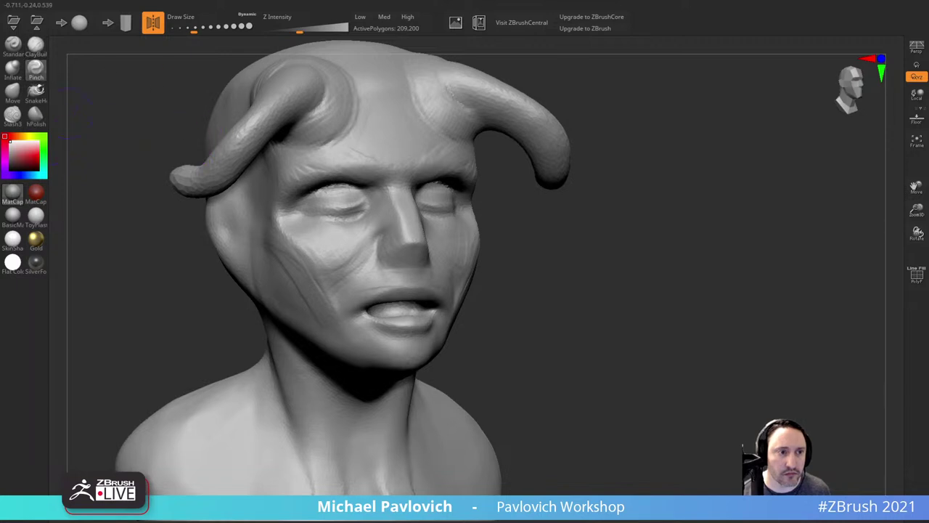
left_click(13, 114)
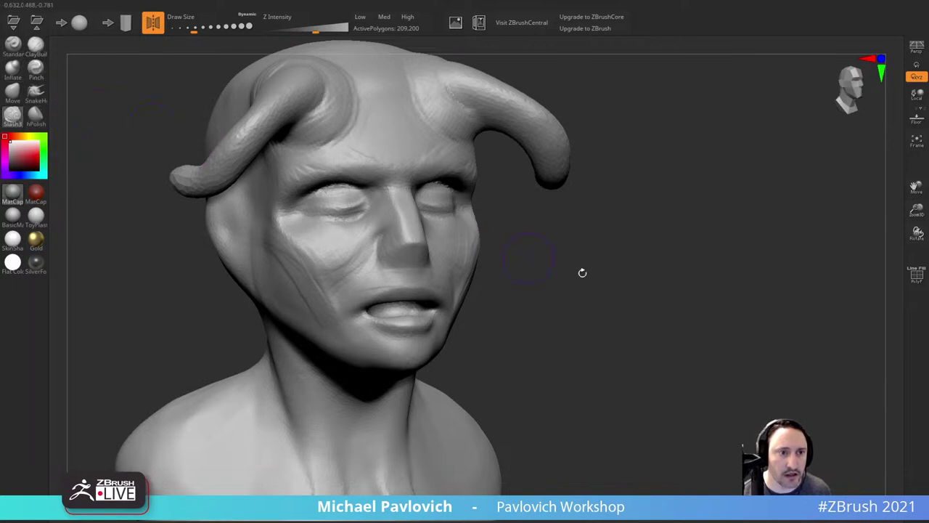
left_click_drag(583, 271, 595, 233)
left_click_drag(714, 254, 628, 282)
key("s")
left_click(392, 278)
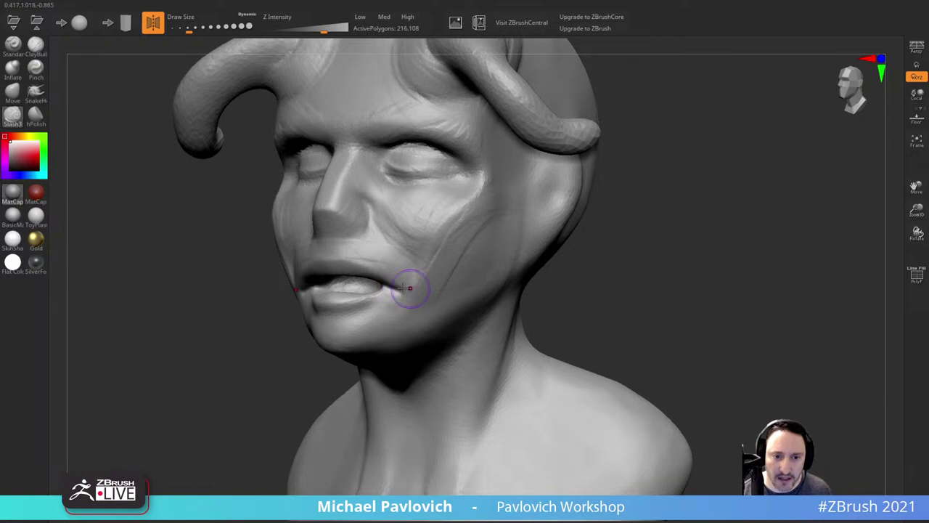
left_click_drag(243, 309, 428, 286)
left_click_drag(641, 261, 601, 261, "alt")
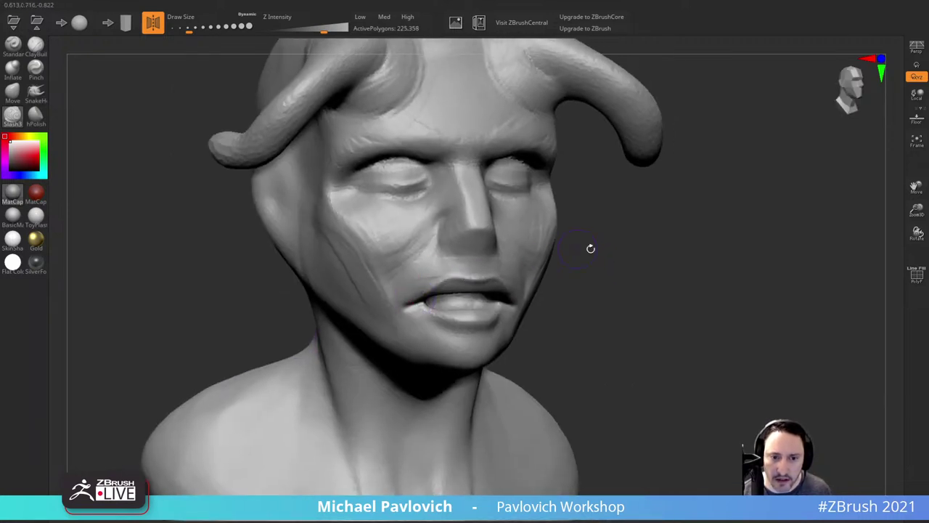
Step: Carve the creases running from beside the nose down toward the mouth corners with the Slash3 brush
left_click_drag(577, 249, 502, 245, "alt")
key("s")
left_click_drag(384, 232, 406, 254)
left_click_drag(555, 235, 464, 238)
key("[")
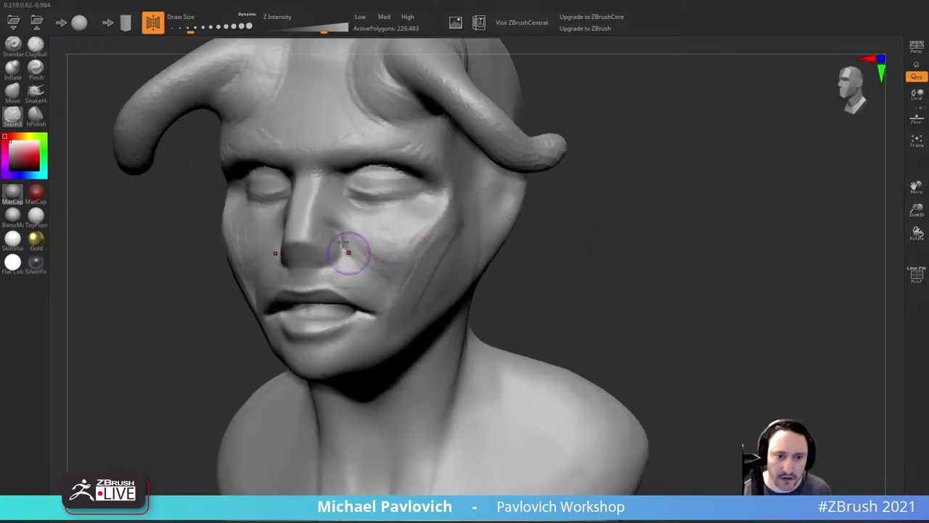
left_click_drag(374, 272, 397, 305)
mouse_move(618, 235)
left_mouse_down("alt")
mouse_move(667, 216)
mouse_move(620, 212)
left_mouse_up("alt")
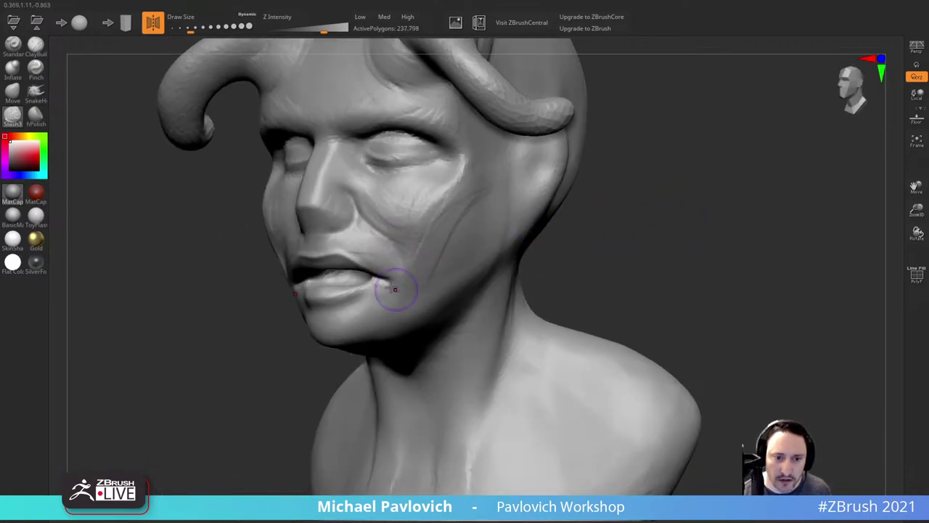
Step: Smooth the vertical creases at the mouth corners and recut the corners with the Slash3 brush
left_click_drag(606, 258, 645, 254)
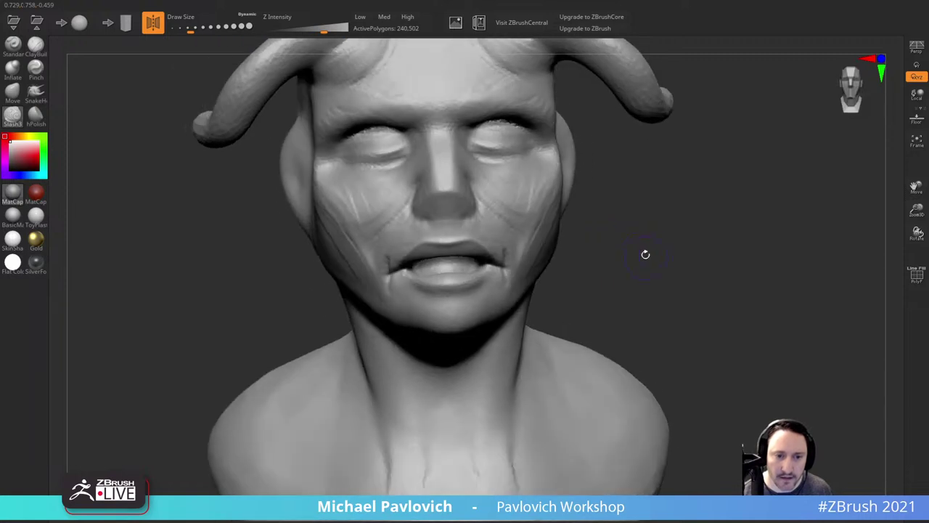
left_click_drag(518, 259, 512, 269, "shift")
left_click_drag(623, 243, 666, 246)
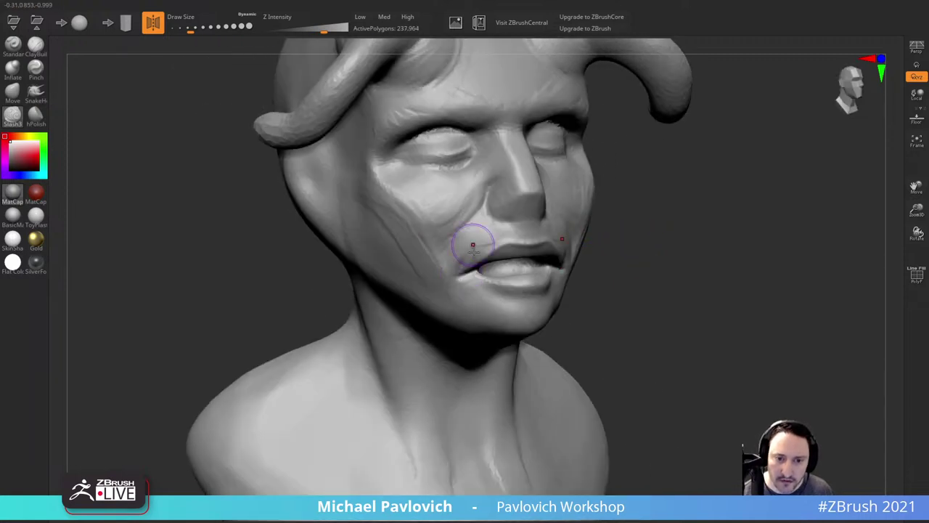
left_click_drag(482, 262, 461, 275)
mouse_move(642, 213)
left_mouse_down()
mouse_move(626, 226)
mouse_move(601, 222)
left_mouse_up()
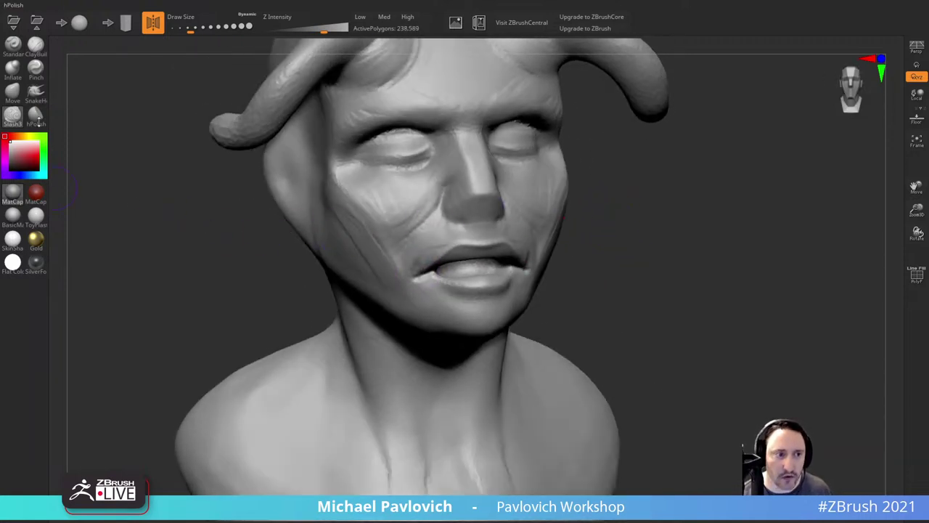
Step: Add volume around the mouth corners and lower lip with a slightly larger Standard brush
left_click(13, 46)
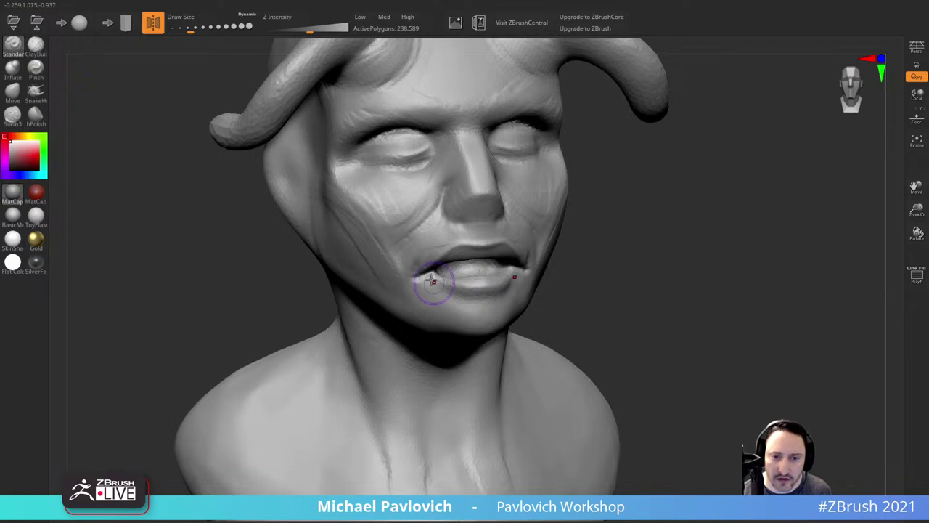
key("]")
left_click_drag(450, 273, 429, 287)
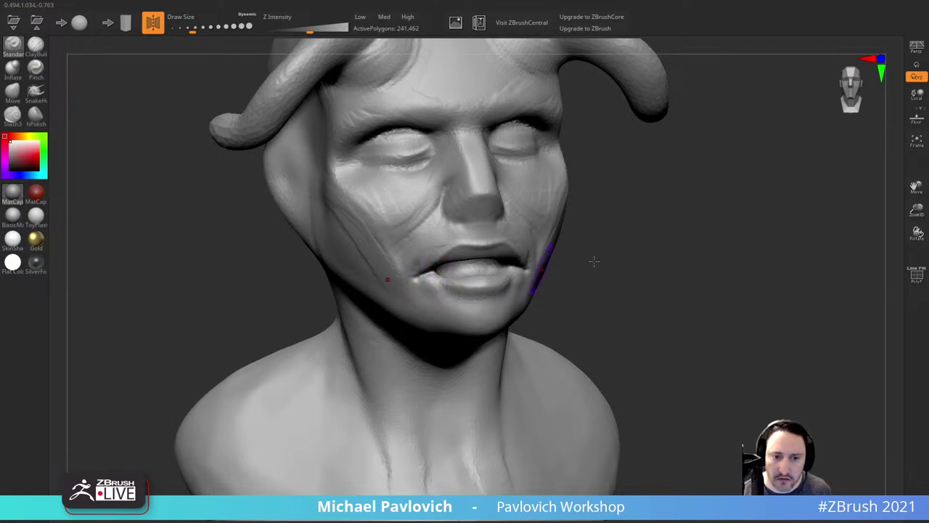
left_click_drag(594, 261, 566, 266)
left_click_drag(399, 238, 456, 243)
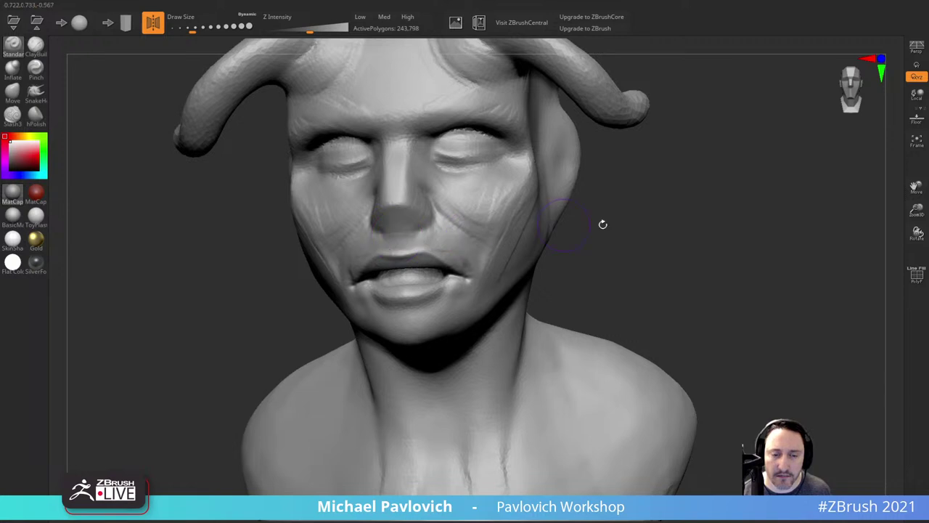
Step: Carve the nostrils into the underside of the nose with a smaller Standard brush
left_click_drag(602, 224, 536, 229)
key("[")
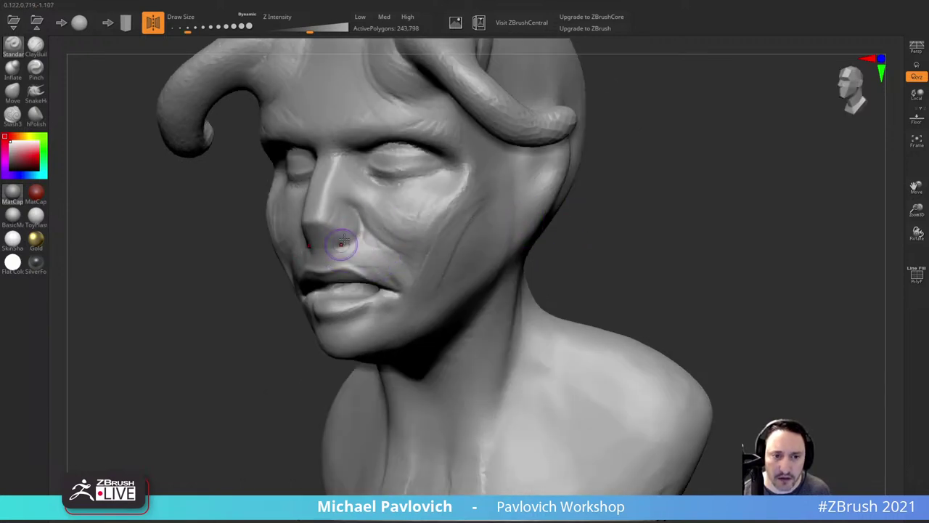
left_click_drag(341, 245, 345, 240)
mouse_move(617, 190)
left_mouse_down()
mouse_move(707, 174)
mouse_move(682, 218)
left_mouse_up()
key("s")
left_click(423, 274)
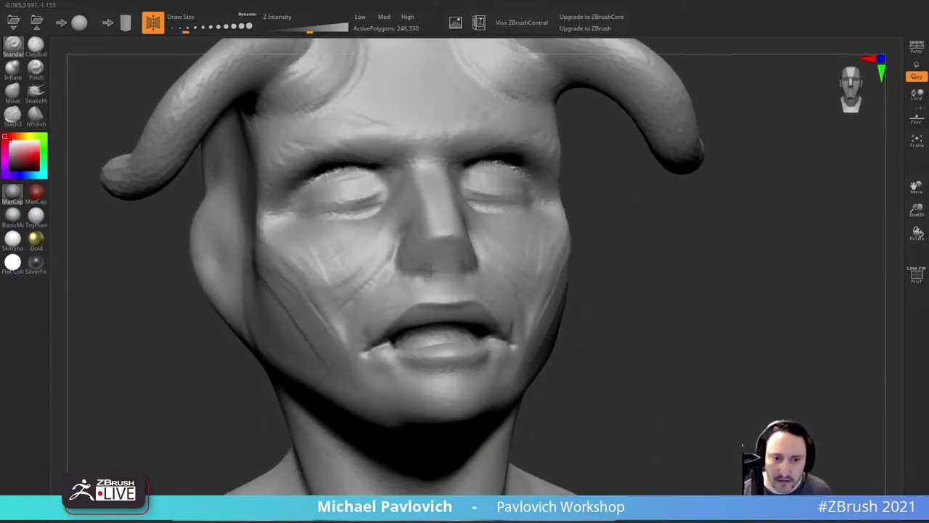
left_click_drag(431, 261, 431, 276)
mouse_move(621, 236)
left_mouse_down()
mouse_move(593, 266)
mouse_move(605, 255)
mouse_move(572, 265)
mouse_move(585, 214)
left_mouse_up()
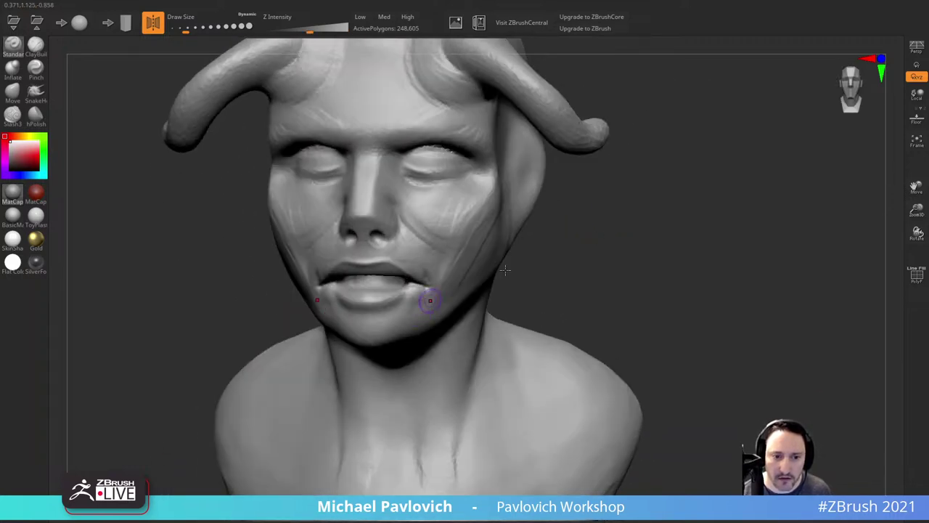
Step: Refine the skin just below the mouth corners with the Standard brush
left_click_drag(517, 281, 588, 249)
mouse_move(419, 296)
left_mouse_down()
mouse_move(447, 299)
mouse_move(434, 283)
left_mouse_up()
mouse_move(557, 276)
left_mouse_down()
mouse_move(527, 284)
mouse_move(571, 255)
mouse_move(562, 269)
mouse_move(583, 213)
mouse_move(604, 228)
left_mouse_up()
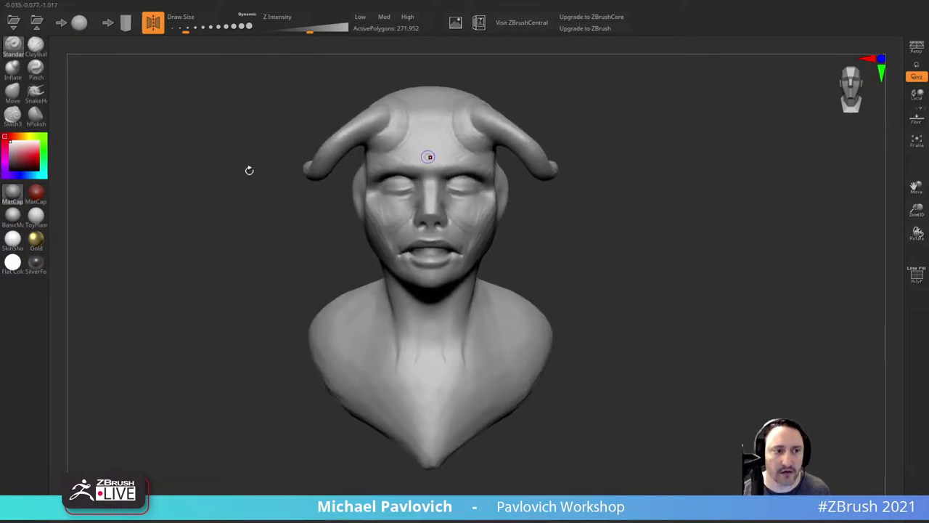
Step: Adjust the silhouette of the cheeks and temples from the front with the Move brush, resizing it between strokes
left_click(12, 90)
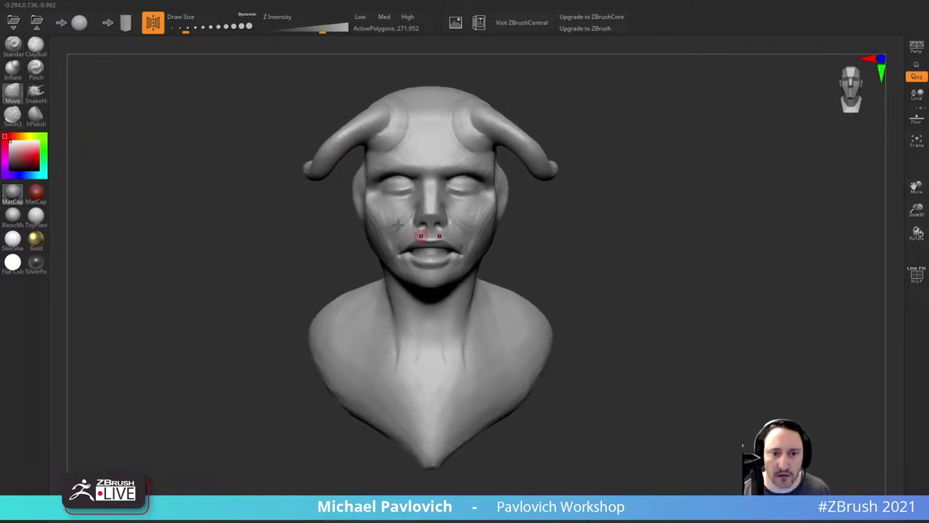
mouse_move(373, 235)
left_mouse_down()
mouse_move(399, 257)
mouse_move(385, 246)
left_mouse_up()
key("[")
key("[")
key("]")
mouse_move(370, 192)
left_mouse_down()
mouse_move(377, 191)
mouse_move(363, 177)
left_mouse_up()
mouse_move(585, 206)
left_mouse_down("alt")
mouse_move(583, 230)
mouse_move(547, 227)
left_mouse_up("alt")
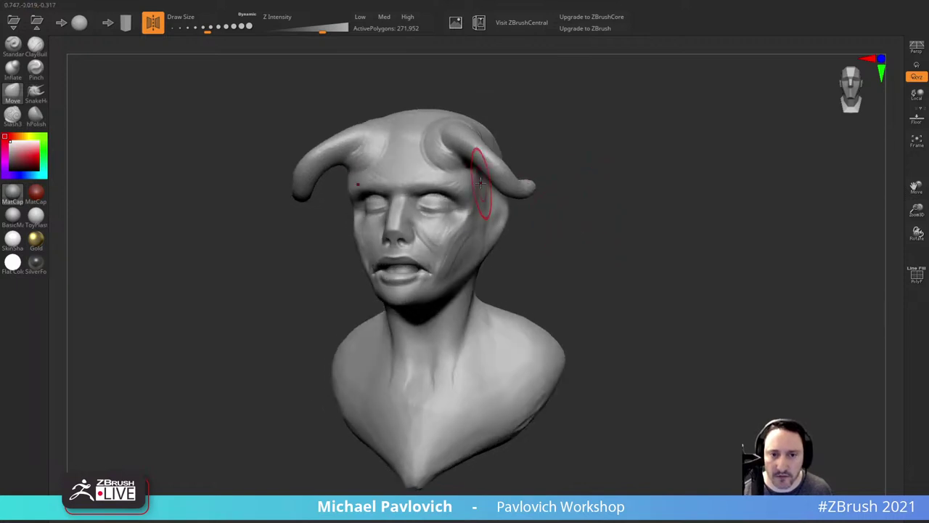
Step: Reshape the side of the head around the ears from behind with the Move brush
left_click_drag(579, 149, 472, 166)
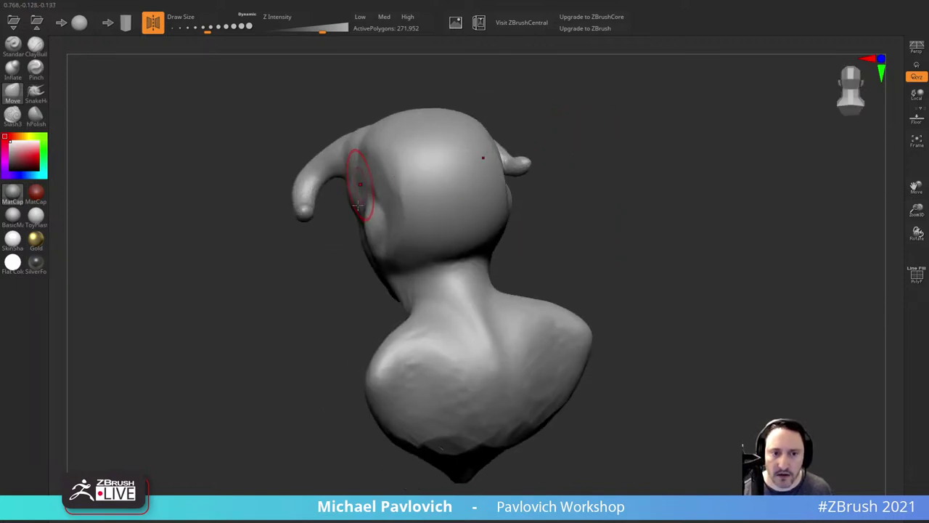
left_click_drag(355, 211, 407, 210)
left_click_drag(585, 149, 583, 182)
left_click_drag(526, 274, 560, 267, "shift")
mouse_move(510, 233)
left_mouse_down("alt")
mouse_move(489, 211)
mouse_move(583, 227)
mouse_move(495, 241)
mouse_move(473, 225)
mouse_move(482, 240)
left_mouse_up("alt")
left_click_drag(569, 251, 469, 268)
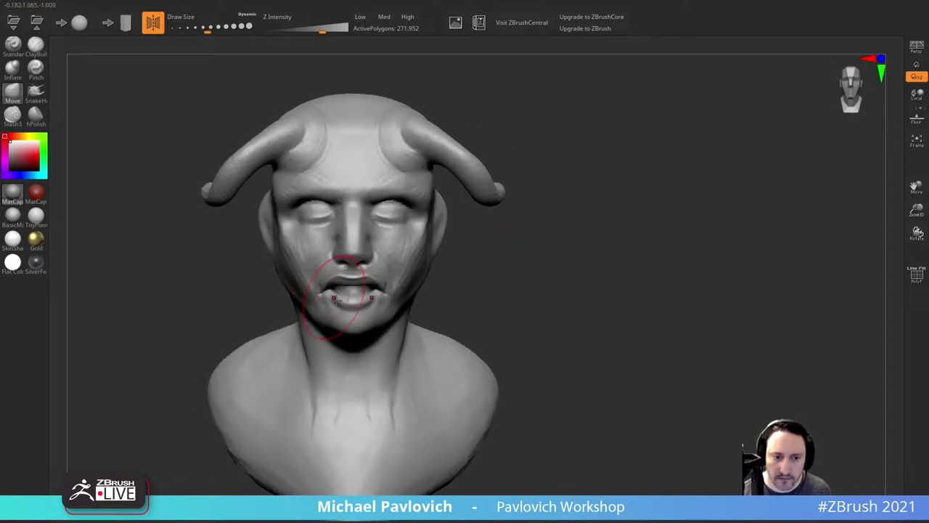
Step: Raise the lower lip to narrow the mouth opening with a smaller Move brush
key("s")
left_click_drag(343, 311, 346, 296)
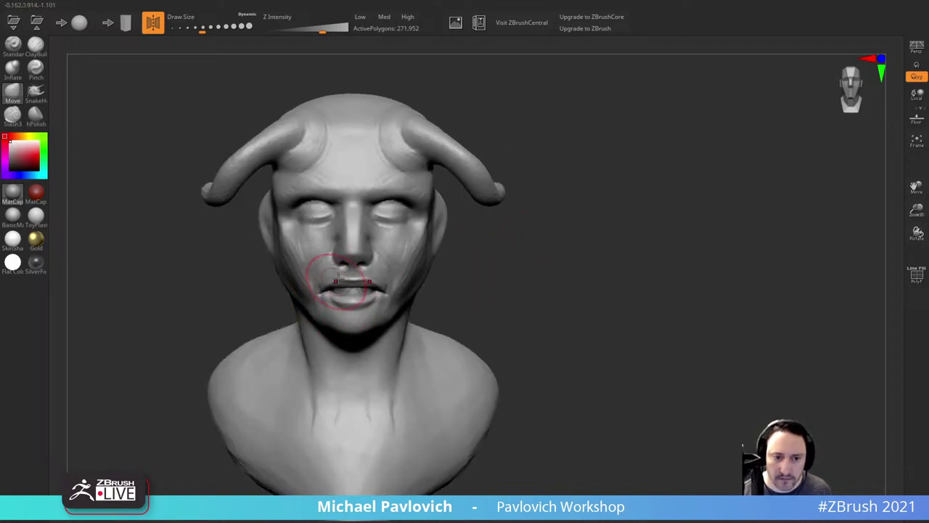
mouse_move(479, 272)
left_mouse_down("alt")
mouse_move(493, 264)
mouse_move(381, 272)
left_mouse_up("alt")
Step: Pull the chin and lower jaw into shape in profile with a resized Move brush
mouse_move(199, 331)
left_mouse_down()
mouse_move(218, 320)
mouse_move(251, 341)
mouse_move(269, 336)
left_mouse_up()
key("[")
key("s")
mouse_move(214, 355)
left_mouse_down()
mouse_move(332, 365)
mouse_move(287, 332)
mouse_move(266, 344)
mouse_move(280, 301)
mouse_move(279, 309)
mouse_move(338, 310)
mouse_move(309, 293)
left_mouse_up()
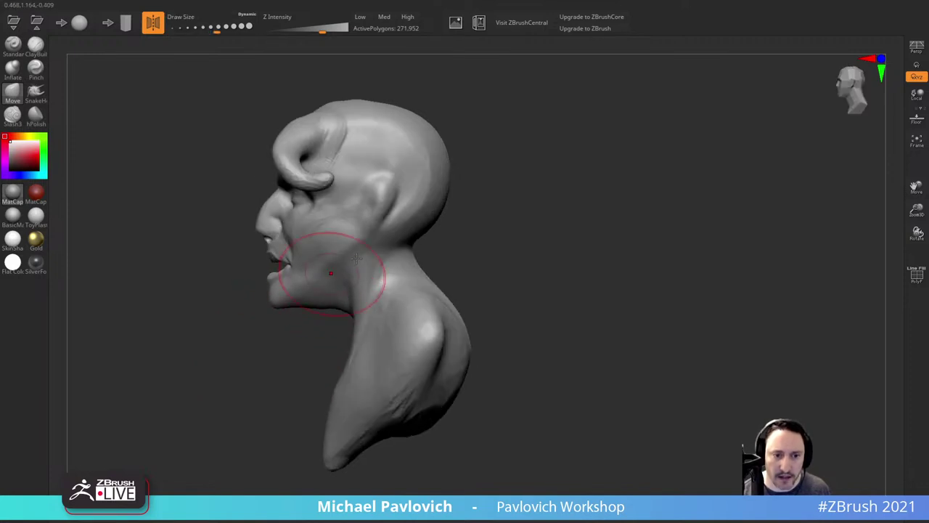
mouse_move(334, 273)
right_mouse_down()
mouse_move(423, 247)
mouse_move(516, 246)
right_mouse_up()
Step: Adjust the cheeks and jawline from three-quarter and front views with the Move brush, resizing it between strokes
key("s")
key("s")
mouse_move(337, 249)
left_mouse_down()
mouse_move(305, 259)
mouse_move(336, 250)
left_mouse_up()
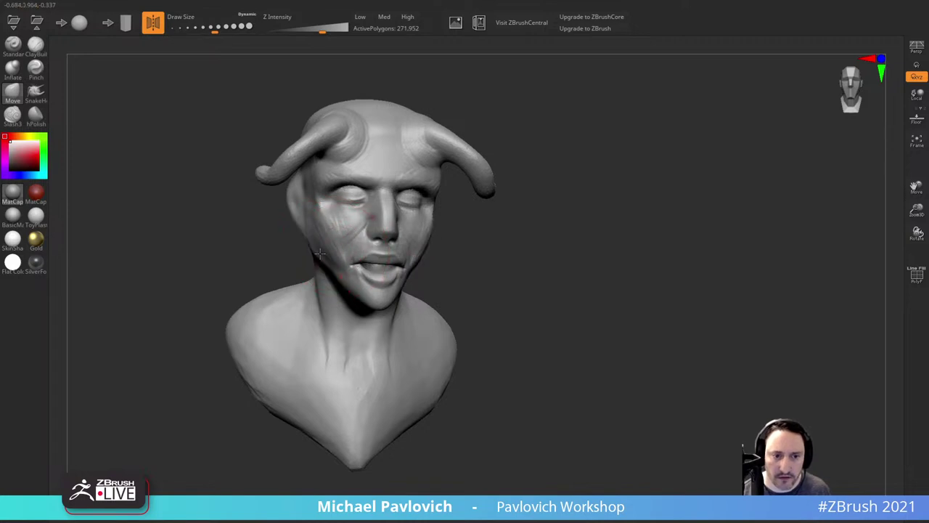
right_click_drag(337, 230, 325, 232, "shift")
left_click_drag(326, 232, 330, 243)
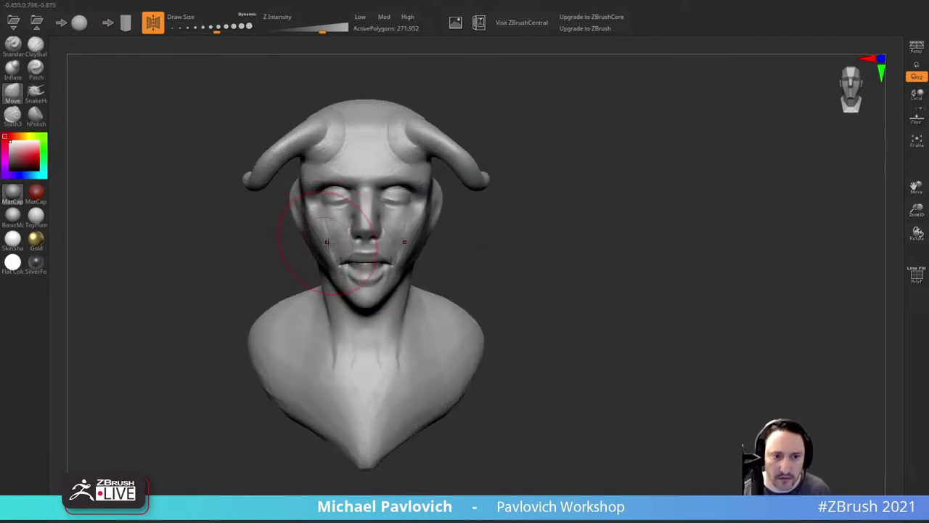
key("s")
right_click_drag(543, 203, 549, 224, "alt")
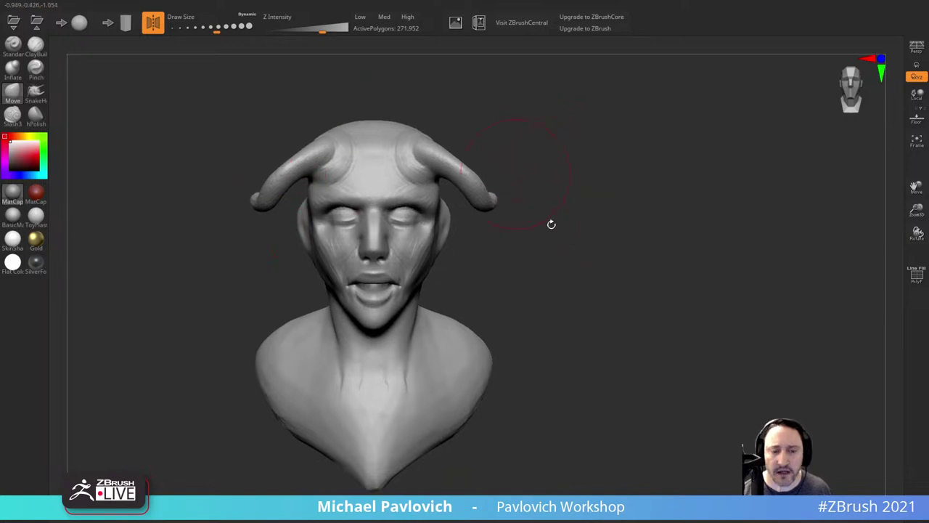
right_click_drag(578, 251, 591, 243, "alt")
key("s")
left_click_drag(589, 243, 580, 241)
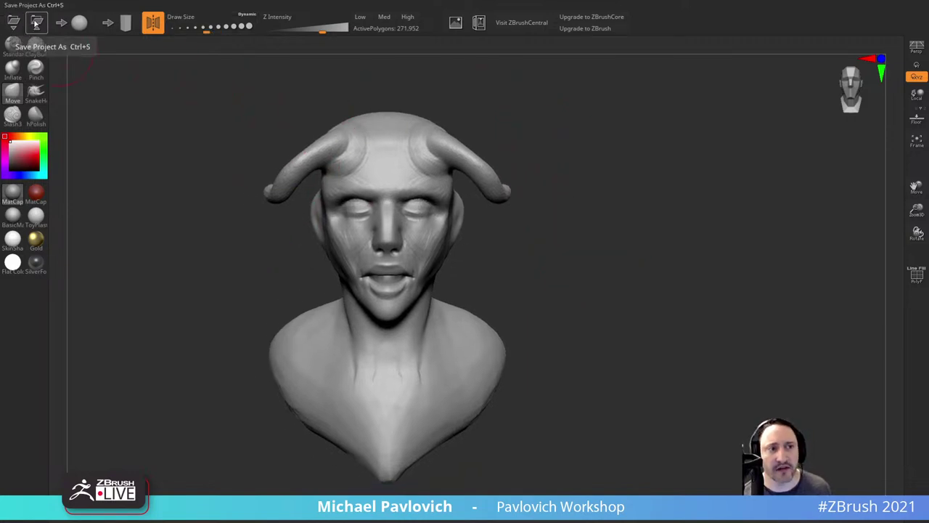
Step: Save the project to the Desktop as Test.gif
left_click(36, 22)
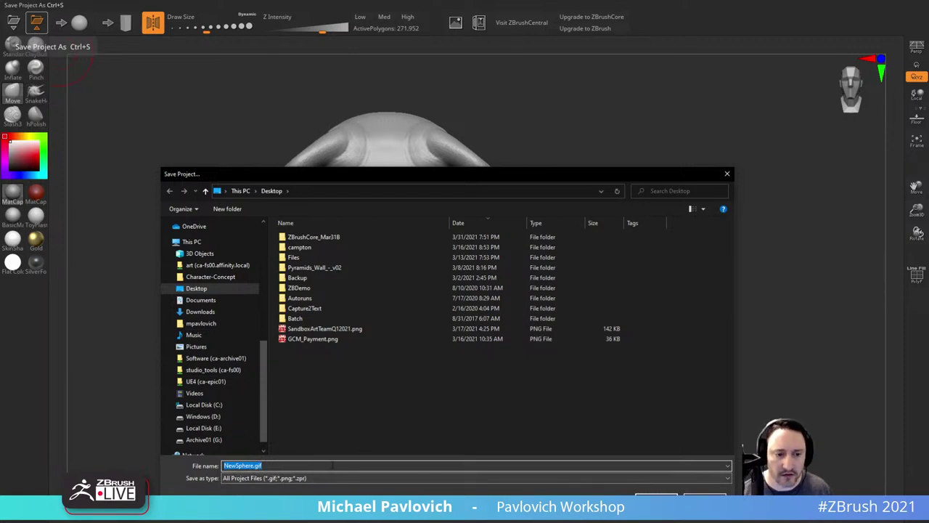
type("t")
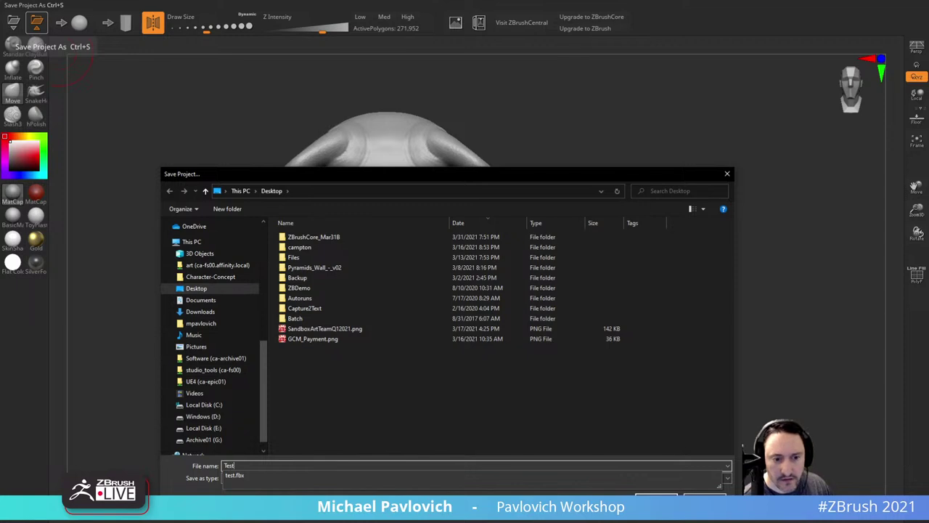
left_click(377, 497)
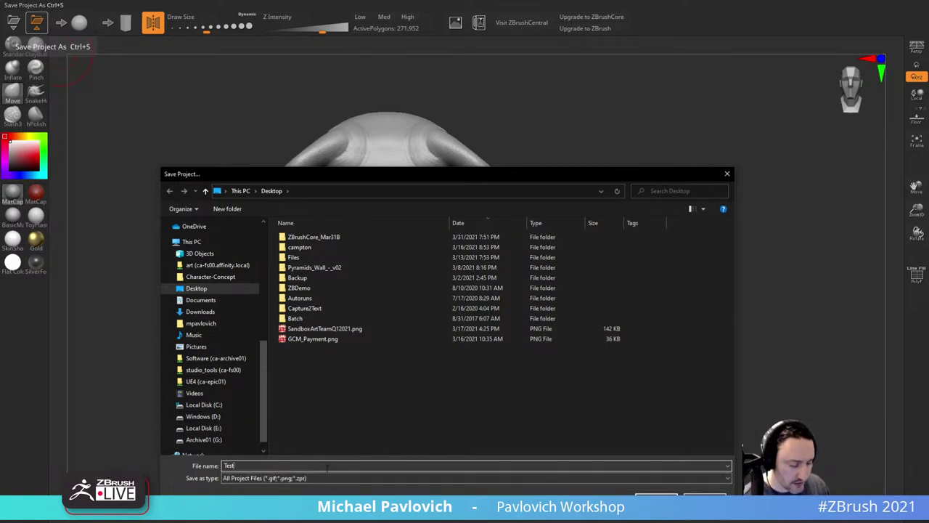
type(".gif")
key("Return")
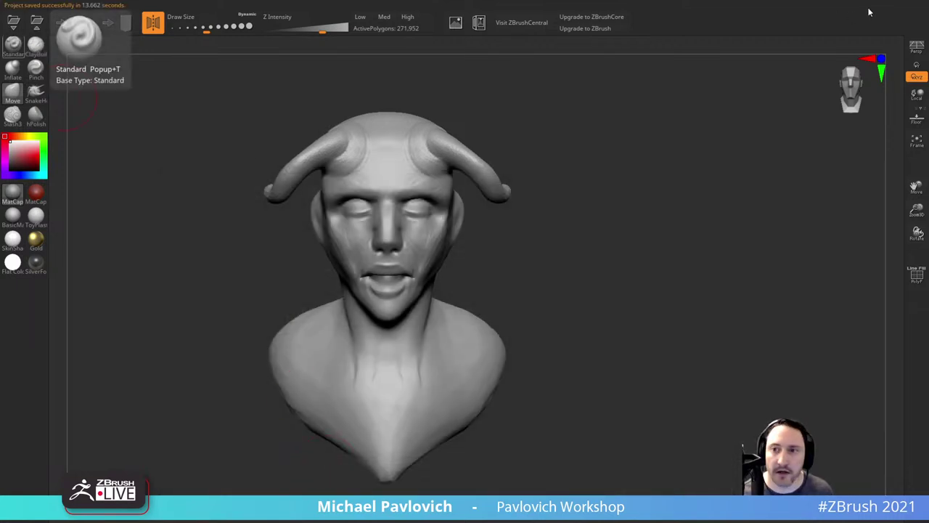
Step: Examine the saved Test.gif on the desktop by opening it in Photos, and return to the sculpt
left_click(894, 1)
left_click_drag(0, 363, 466, 190)
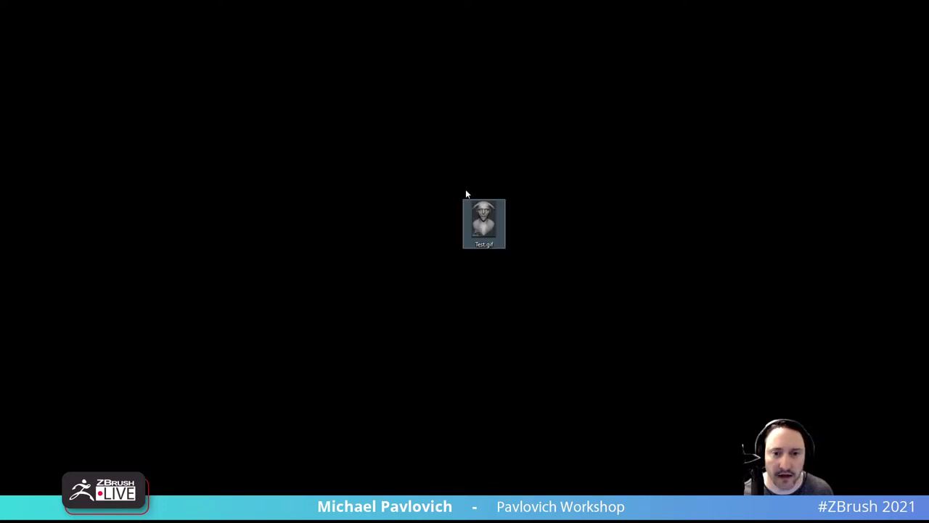
double_click(489, 228)
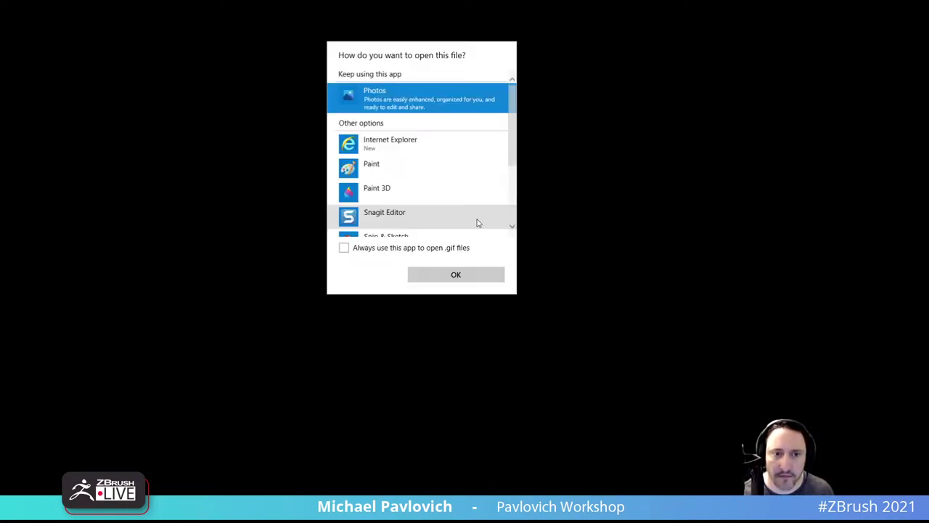
left_click(427, 271)
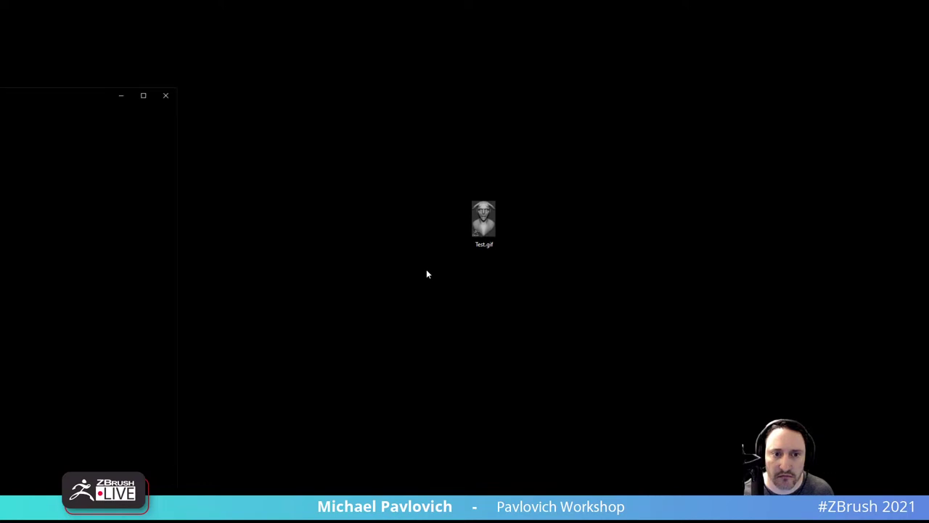
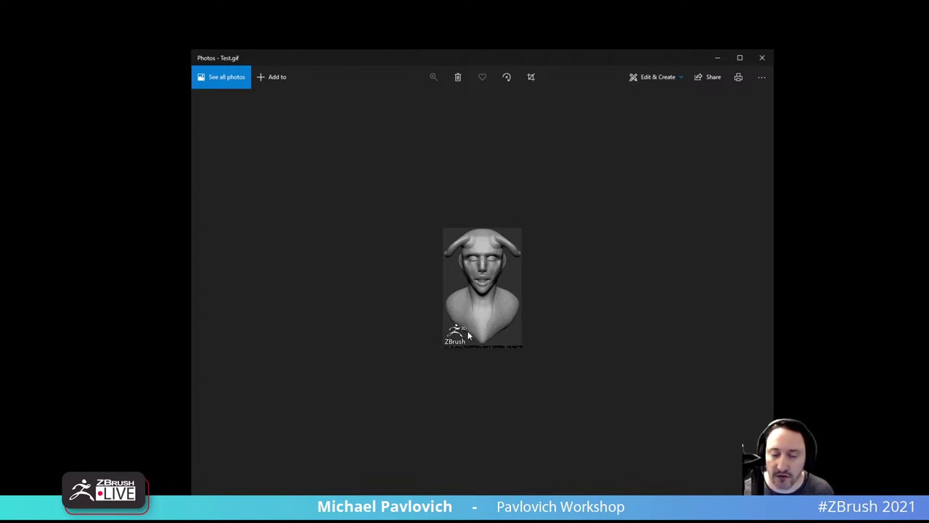
left_click(762, 57)
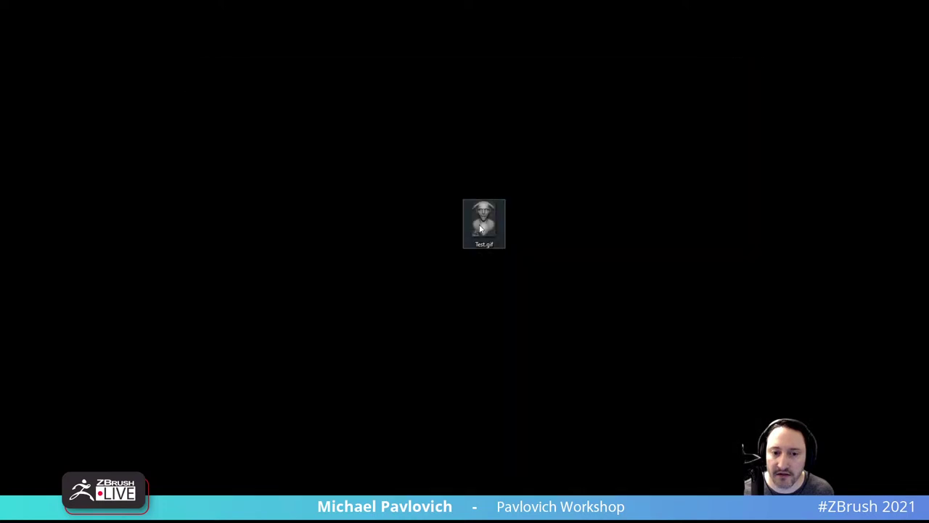
left_click_drag(402, 216, 402, 215)
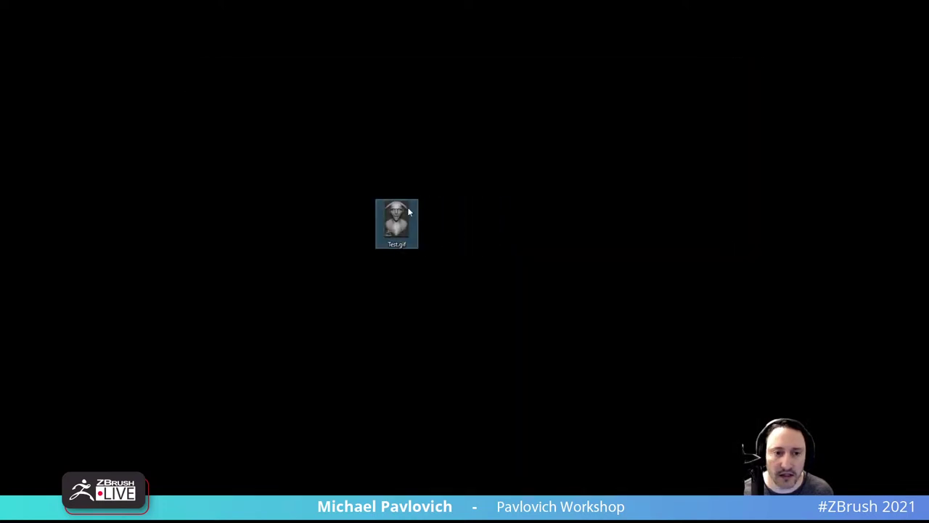
key("alt+Tab")
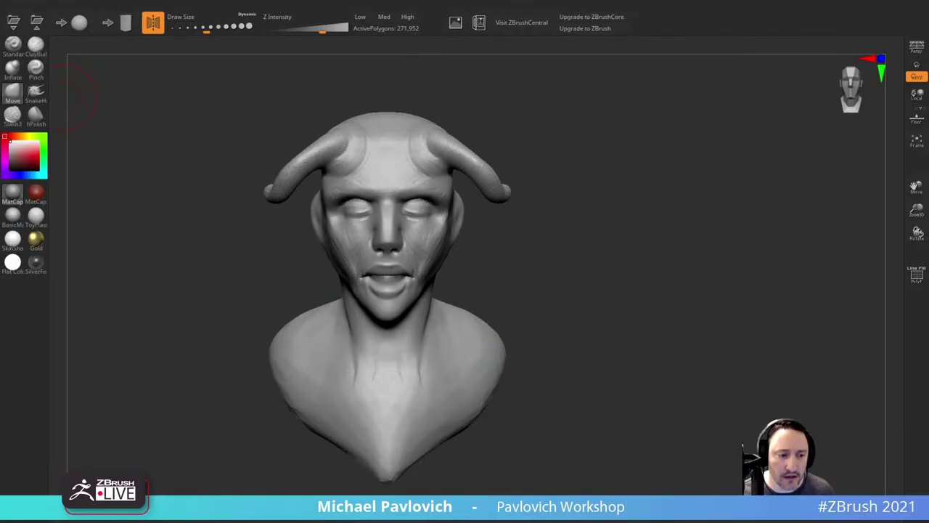
Step: Save the project to the Desktop as test.png
left_click(36, 21)
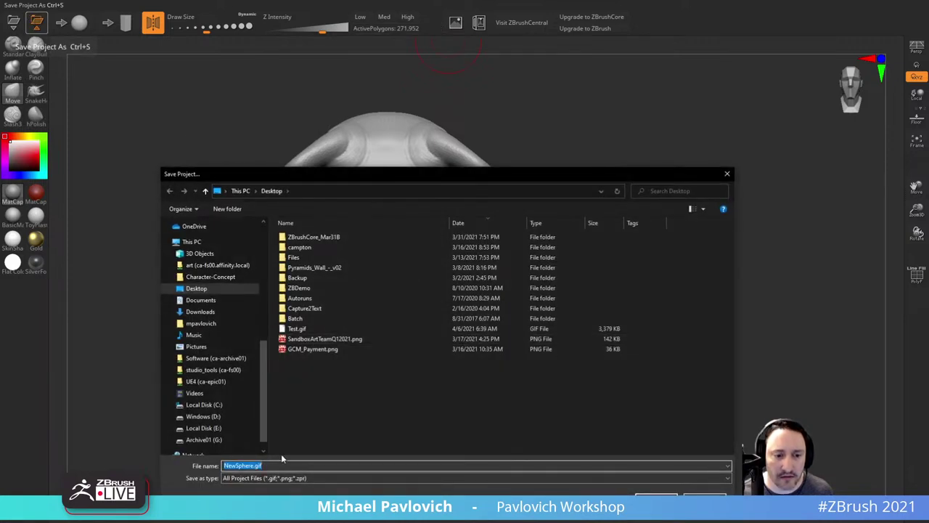
type("test.png")
key("Return")
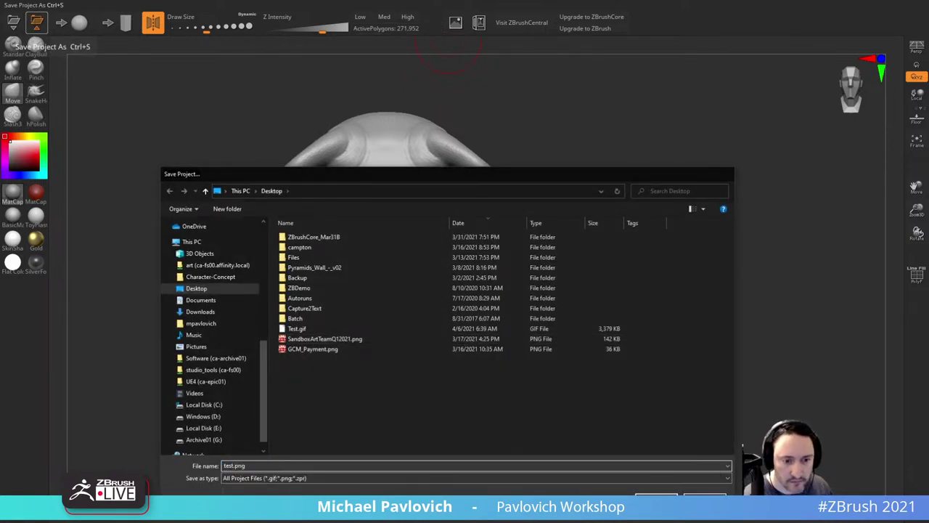
Step: View test.png from the desktop in the image viewer, delete the file and return to the sculpt
left_click(897, 2)
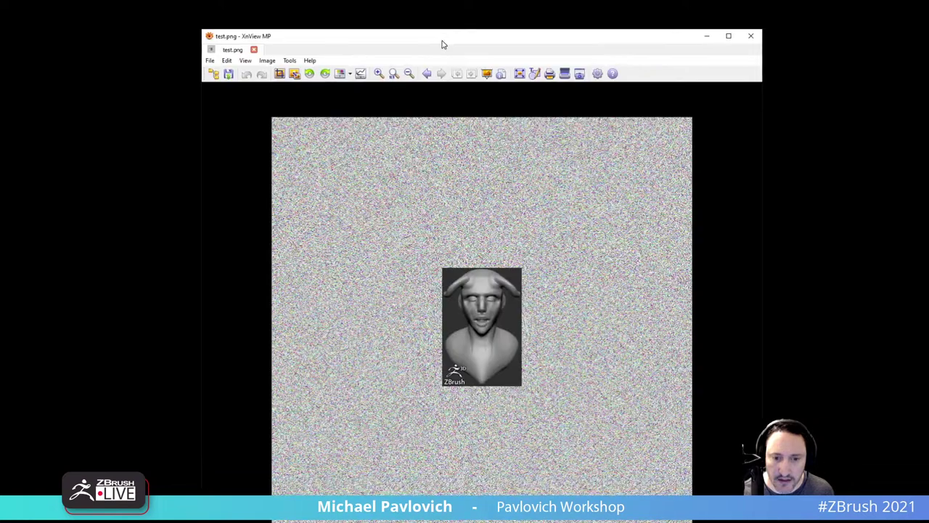
left_click_drag(442, 41, 405, 6)
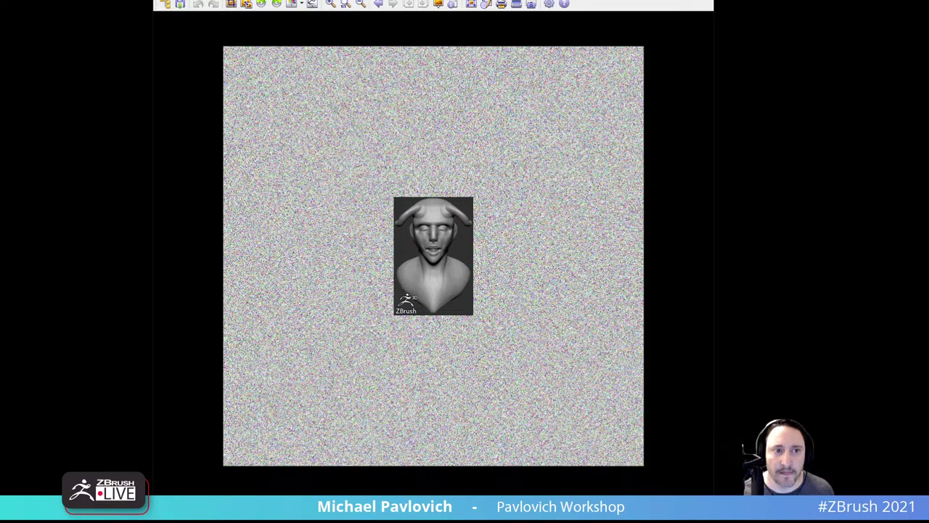
key("Escape")
left_click_drag(458, 162, 442, 259)
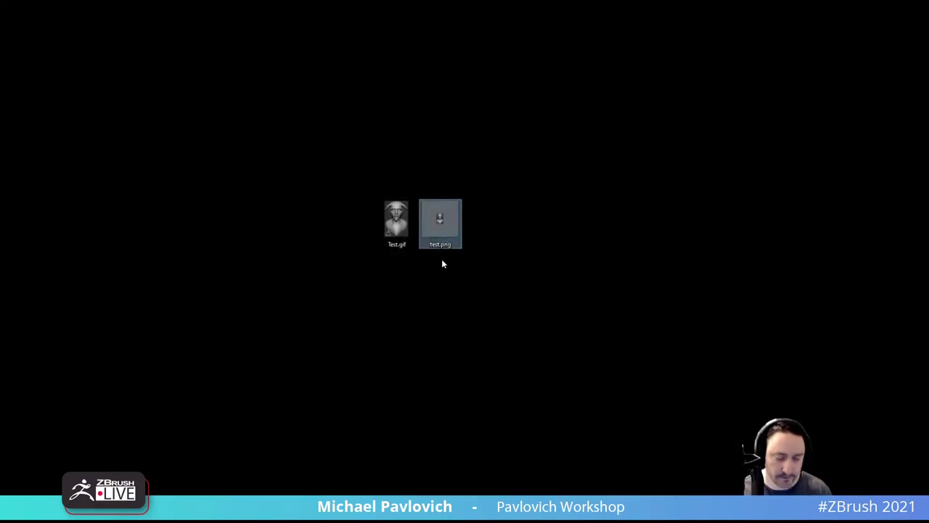
key("Delete")
left_click(422, 513)
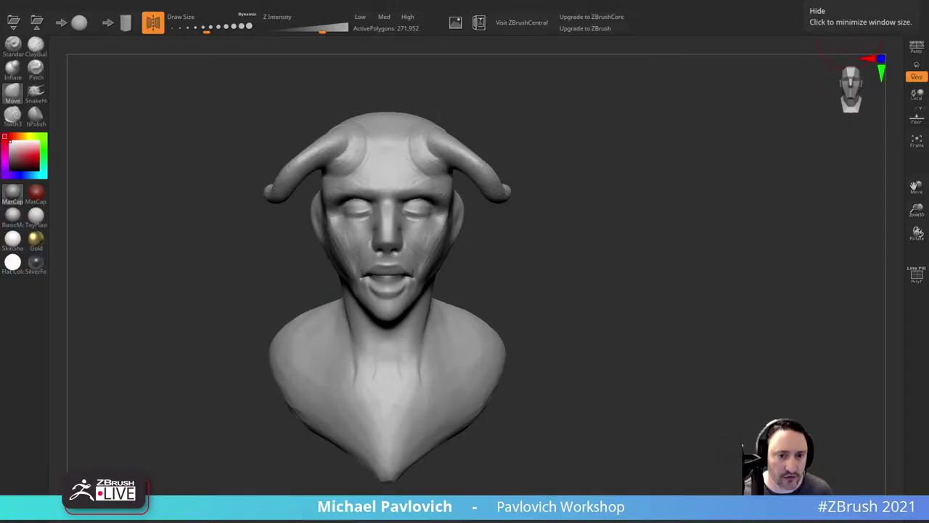
Step: Save the project to the Desktop as test.zpr and check the file there
left_click(37, 23)
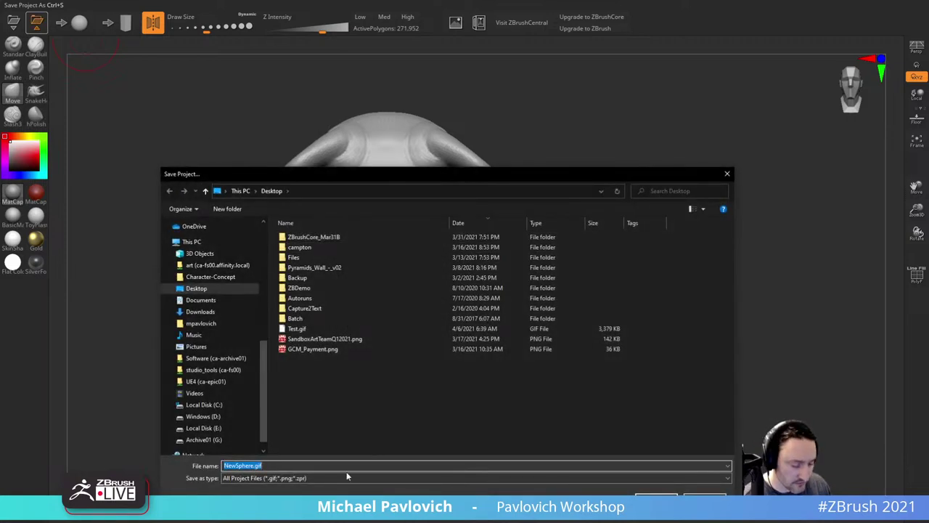
type("test.zpr")
key("Return")
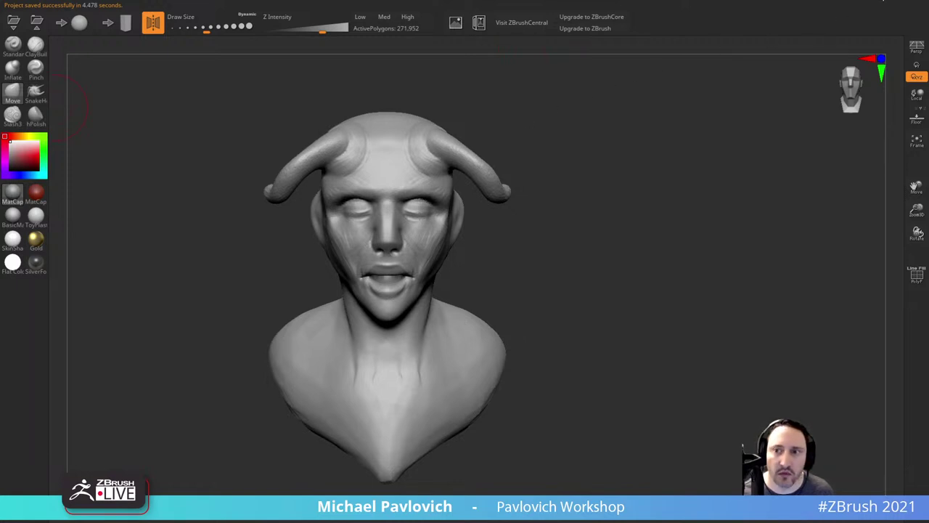
left_click(891, 1)
left_click_drag(440, 508, 448, 222)
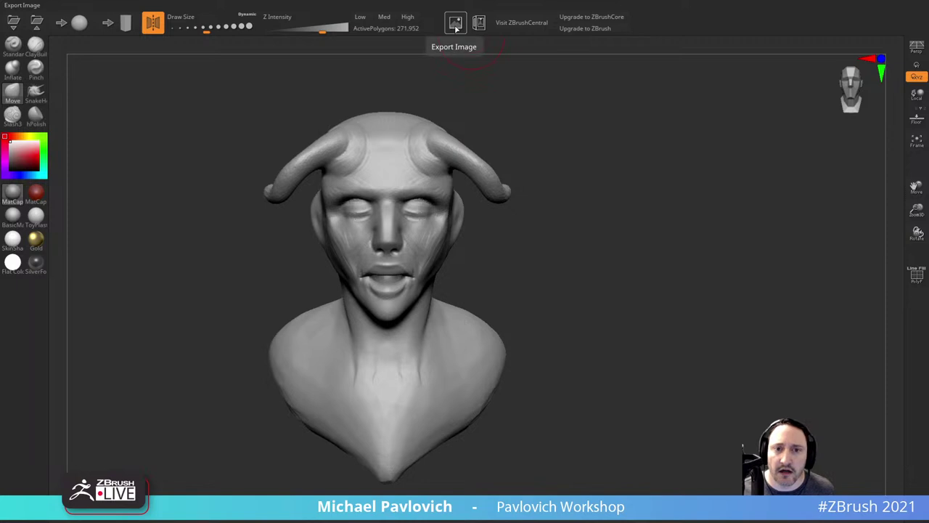
Step: Turn on perspective and pose the bust in a three-quarter view
left_click_drag(473, 68, 675, 123)
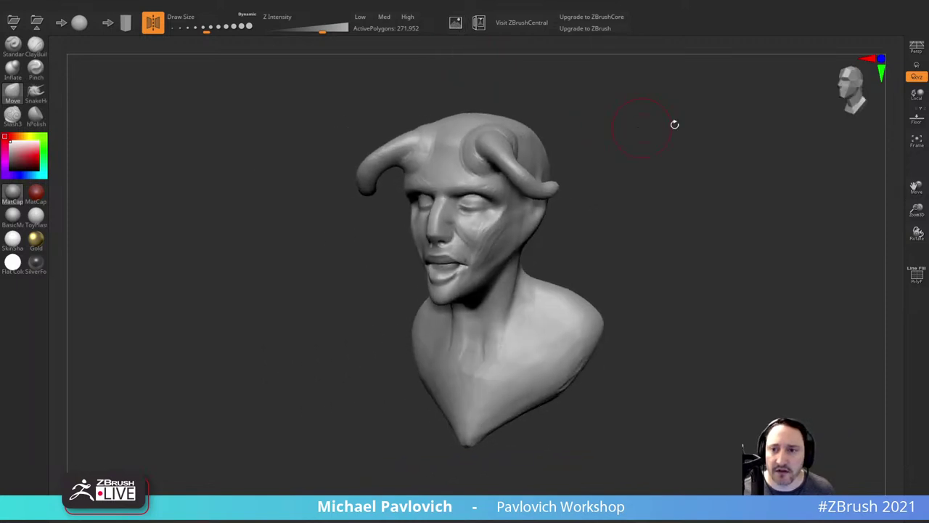
left_click(909, 54)
left_click_drag(788, 129, 546, 85)
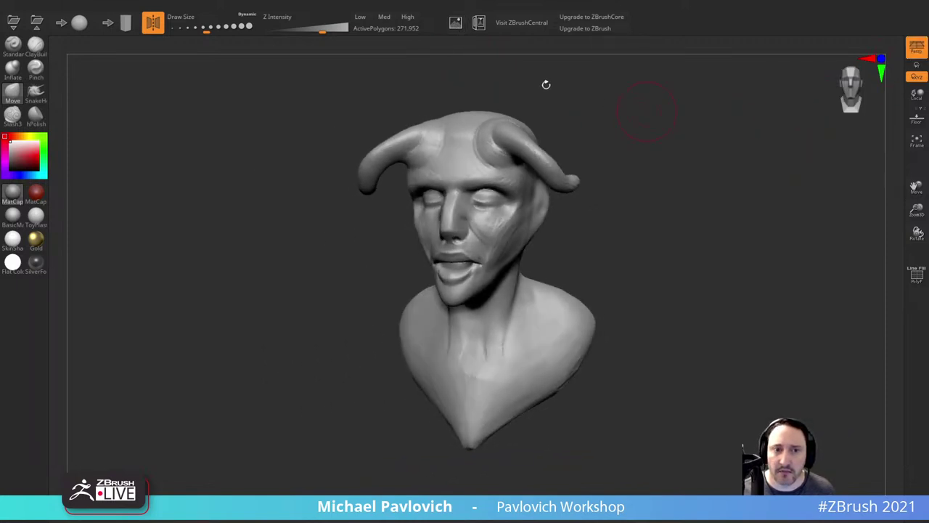
Step: Start exporting an image of the bust to the Desktop as a JPEG named test
left_click(456, 24)
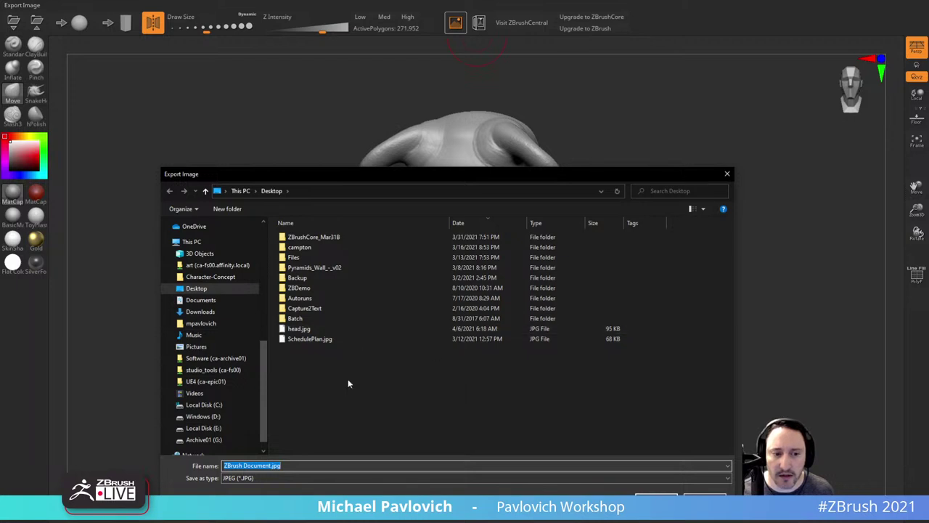
type("test")
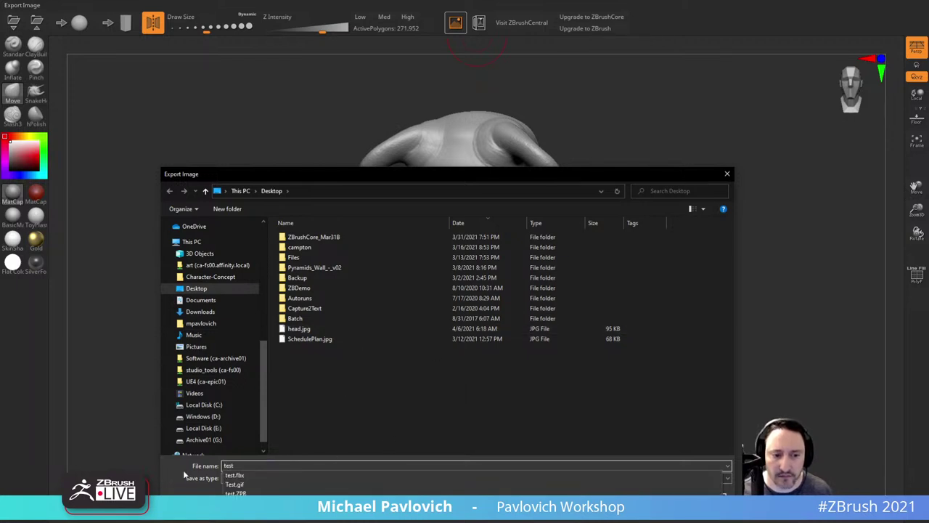
left_click(243, 466)
key("Return")
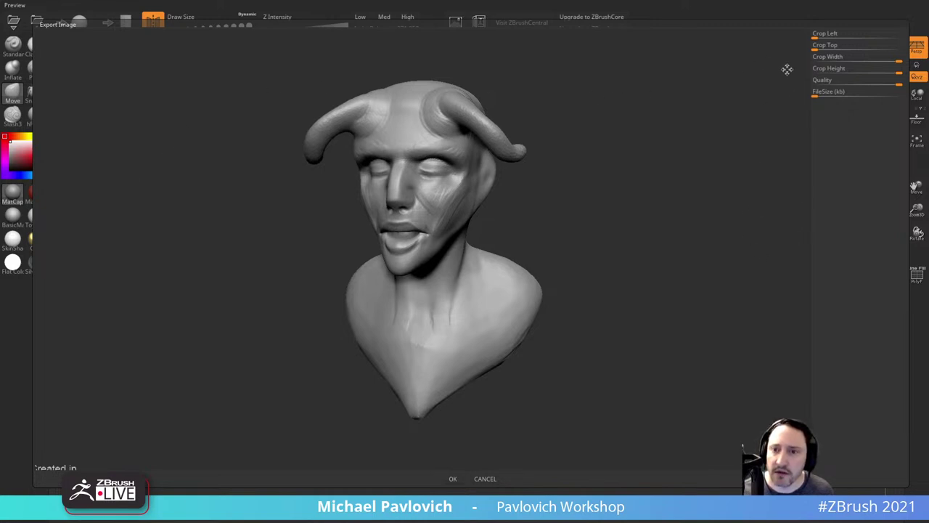
Step: Crop the left and top edges of the export image closer to the horns
mouse_move(819, 38)
left_mouse_down()
mouse_move(850, 39)
mouse_move(803, 42)
left_mouse_up()
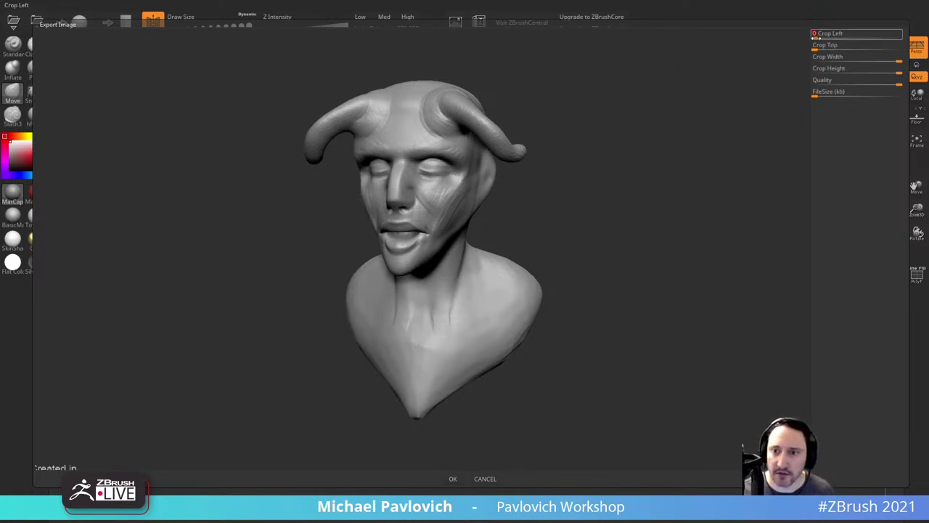
left_click_drag(814, 36, 837, 36)
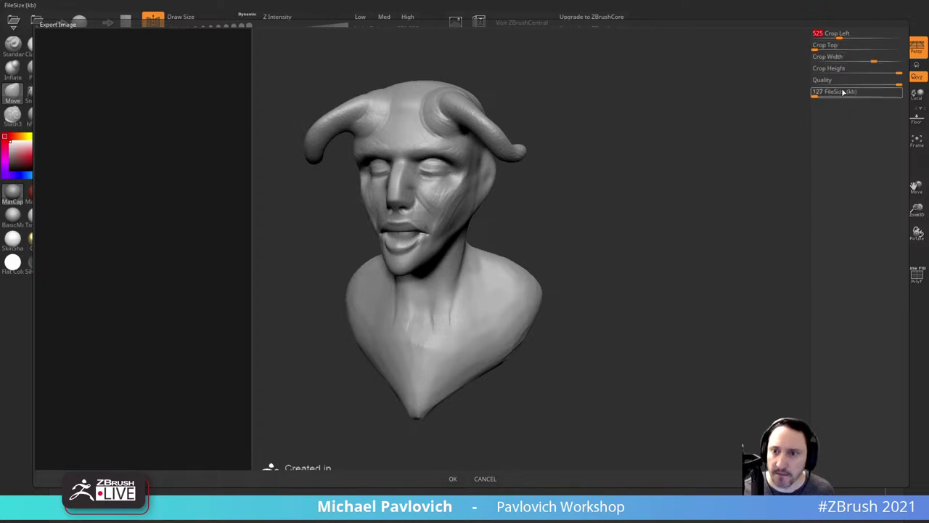
mouse_move(824, 49)
left_mouse_down()
mouse_move(839, 49)
mouse_move(828, 50)
left_mouse_up()
left_click_drag(265, 87, 291, 73)
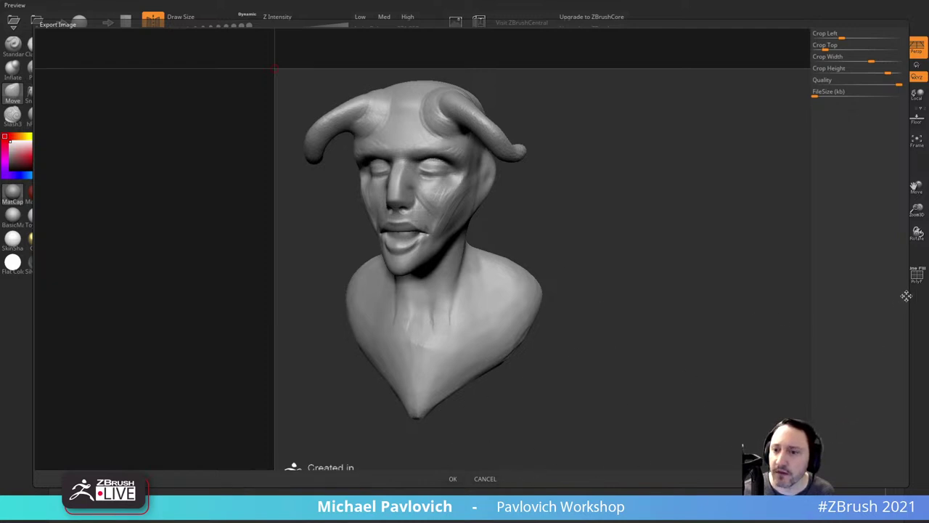
Step: Crop the right edge of the export image close to the bust's shoulder and check the framing
left_click_drag(657, 211, 597, 215)
left_click_drag(730, 78, 432, 78)
left_click_drag(645, 166, 574, 187)
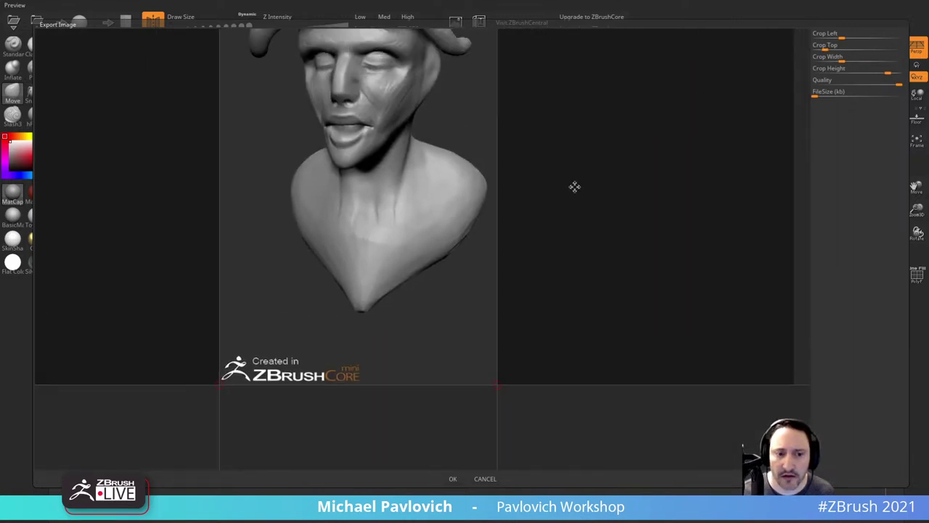
left_click_drag(542, 269, 542, 306)
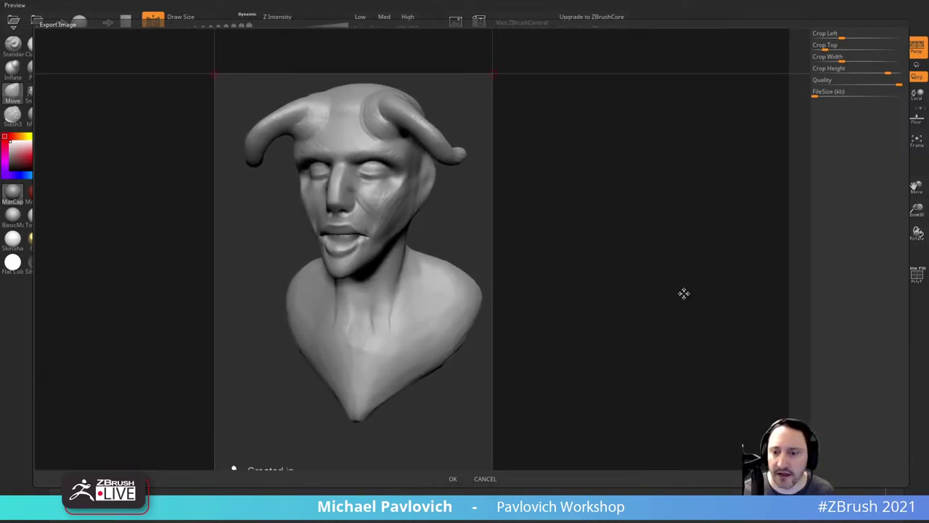
Step: Complete the cropped JPEG export and check the saved files on the desktop
left_click(451, 478)
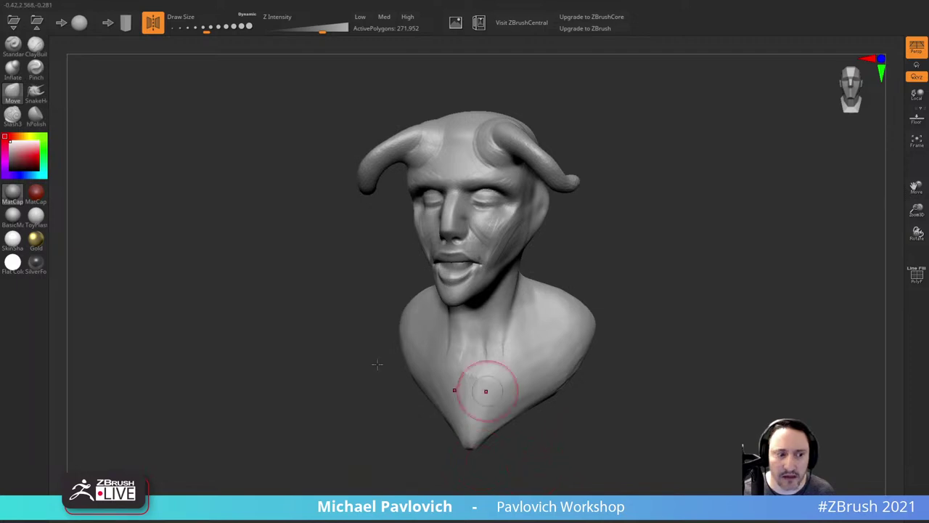
left_click(902, 1)
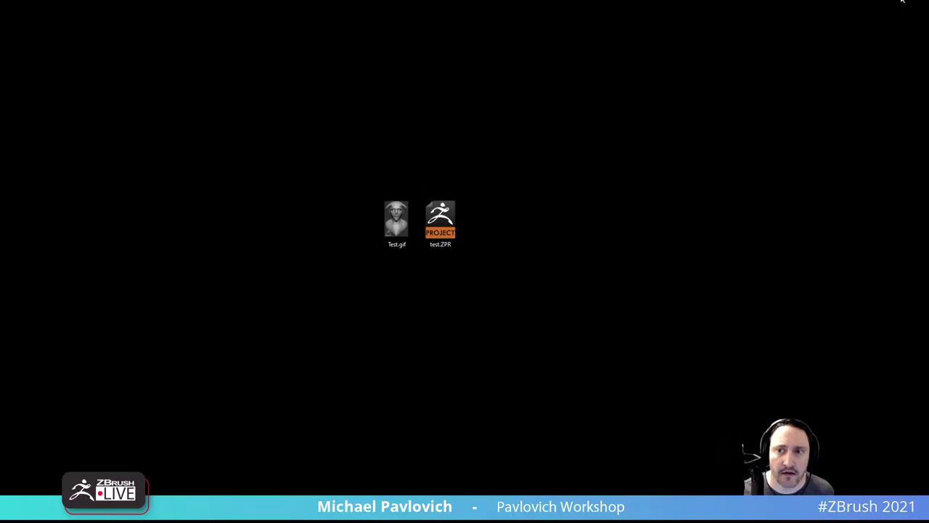
left_click_drag(2, 395, 487, 215)
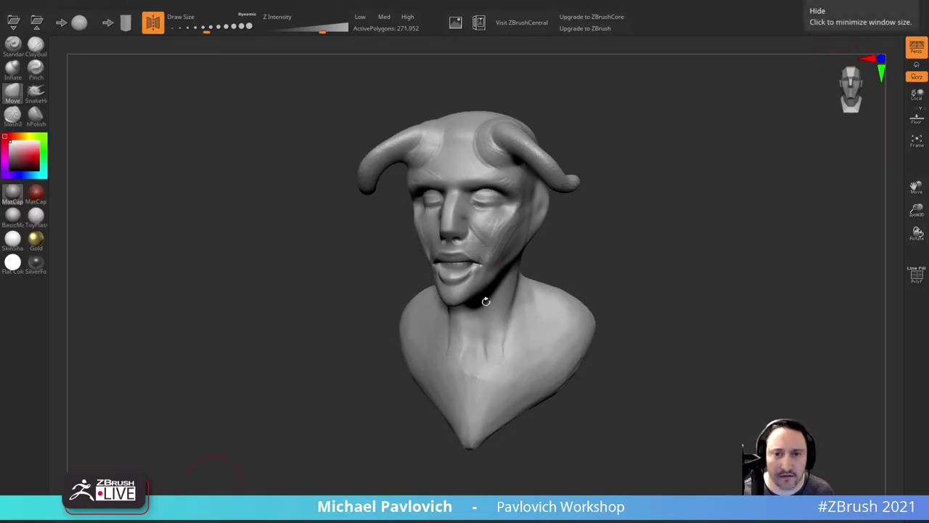
Step: Export the bust for 3D printing to the Desktop as an OBJ named test and check the saved file
left_click(479, 24)
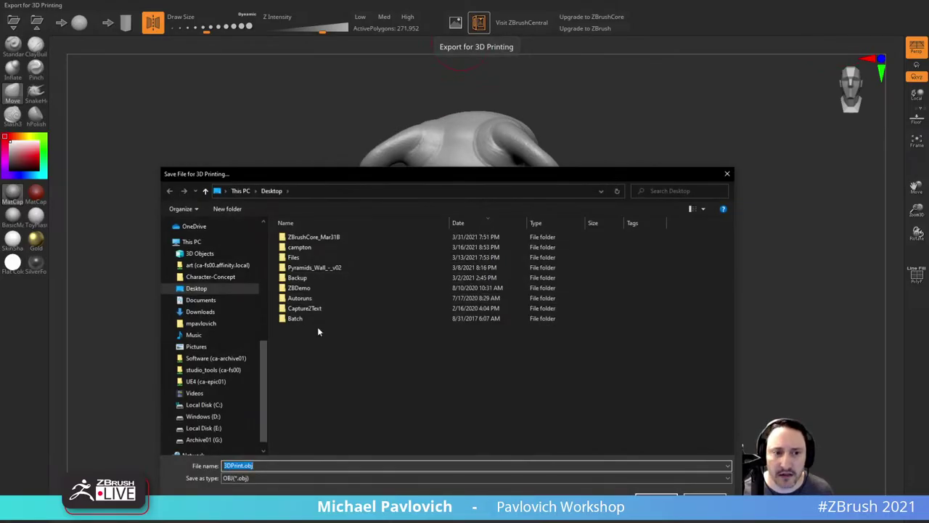
type("test")
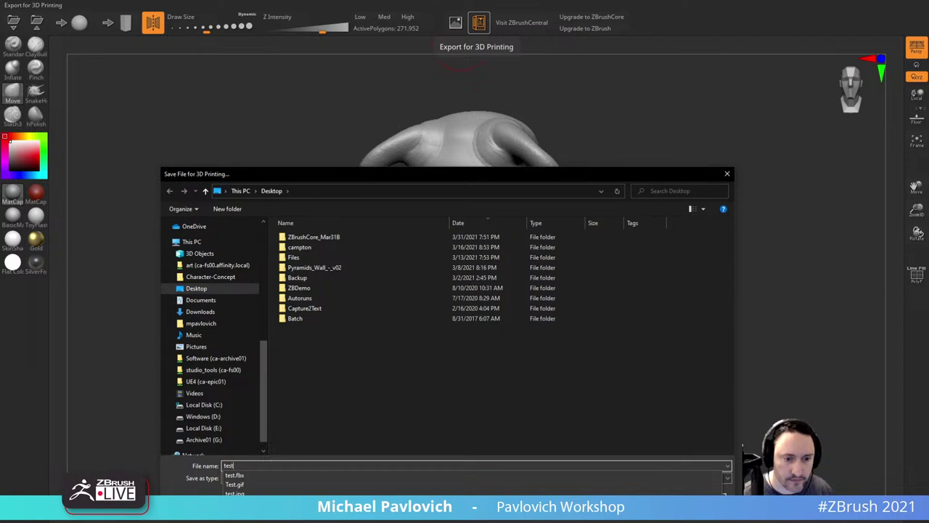
left_click(174, 481)
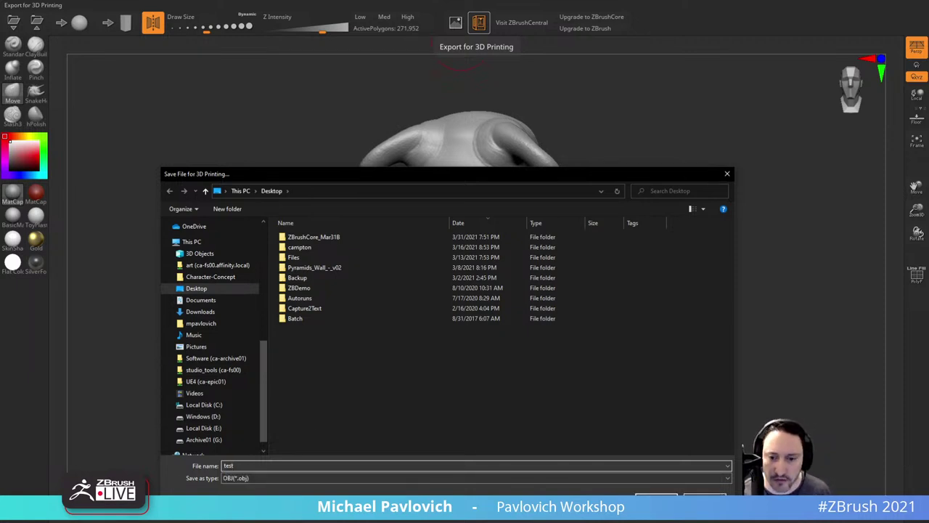
left_click(656, 500)
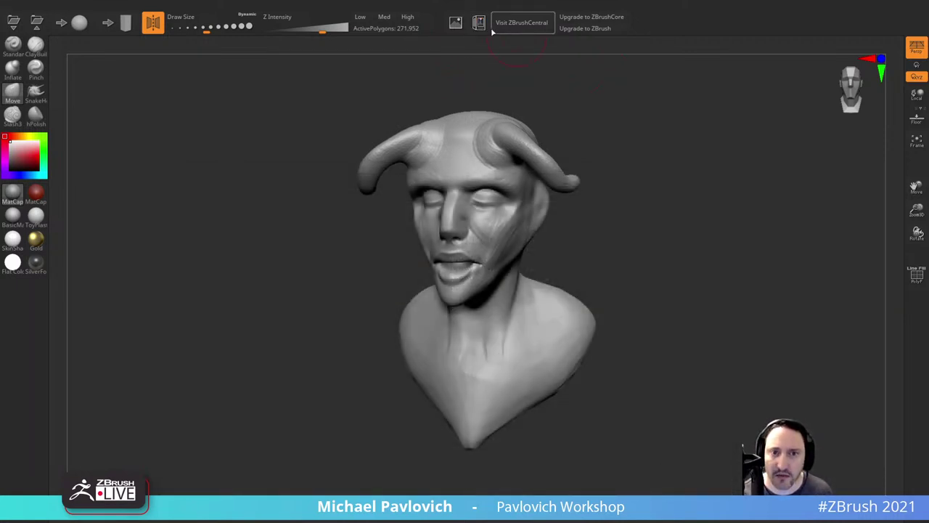
left_click(480, 25)
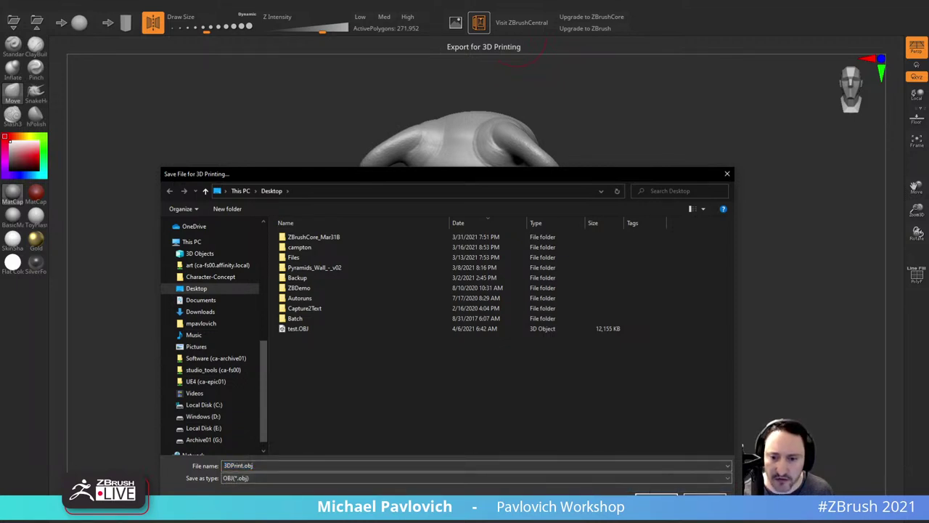
left_click(705, 498)
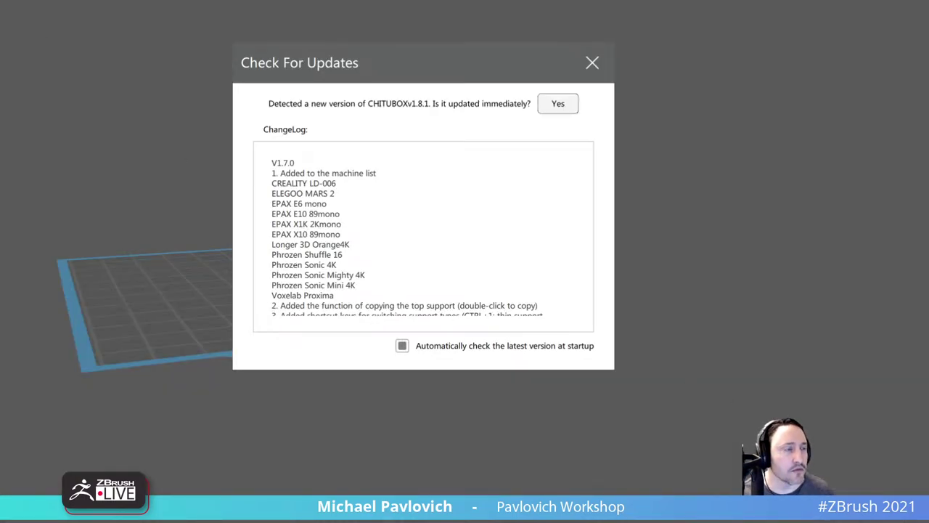
Step: Switch to CHITUBOX, dismiss the update offer and open test.OBJ from the Desktop
left_click(592, 64)
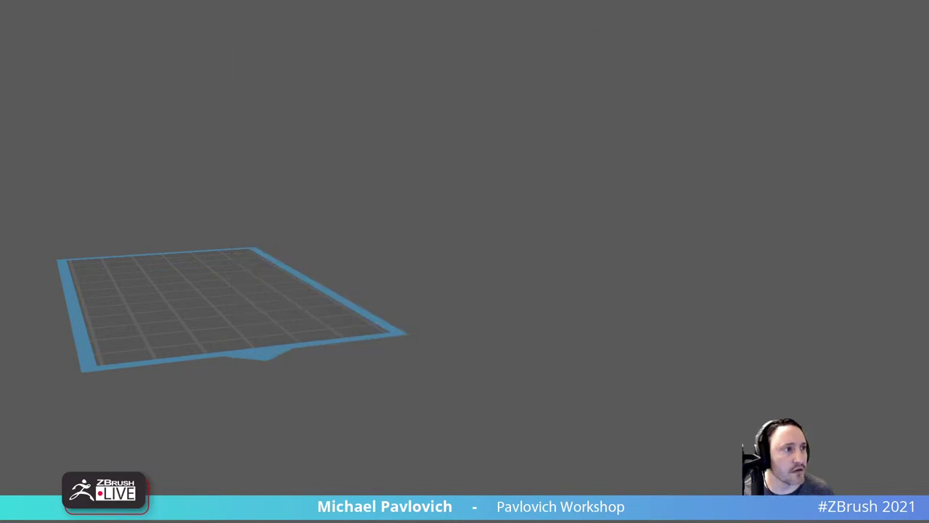
key("ctrl+o")
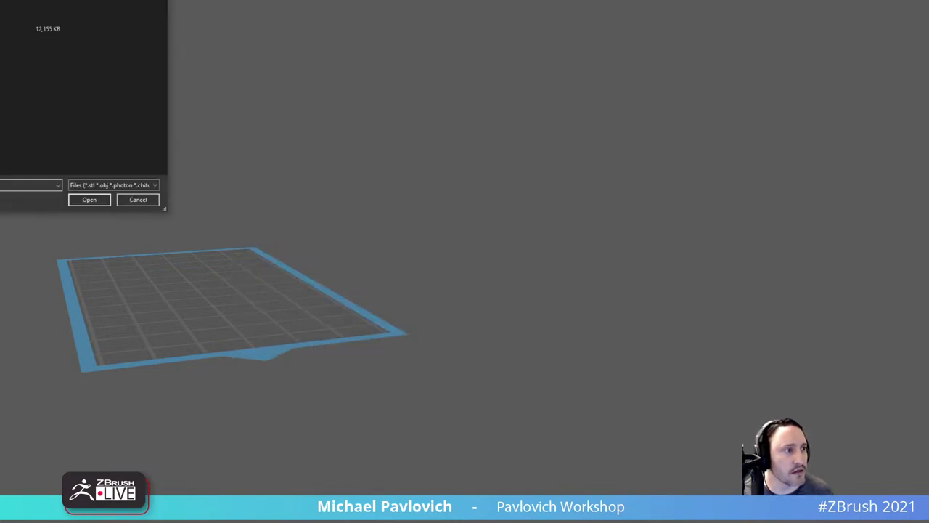
double_click(29, 29)
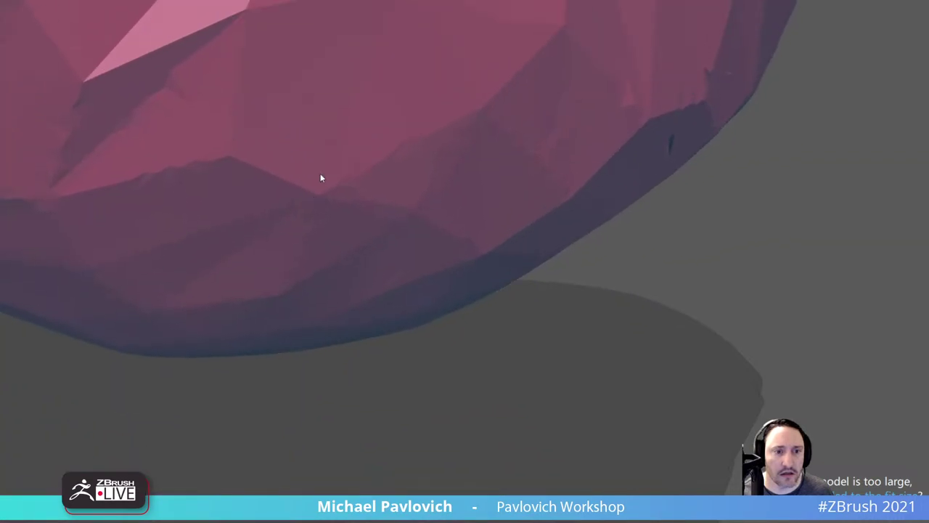
Step: Scale the oversized bust to fit the printer's build volume and view it from the side
scroll(375, 331, "down", 8)
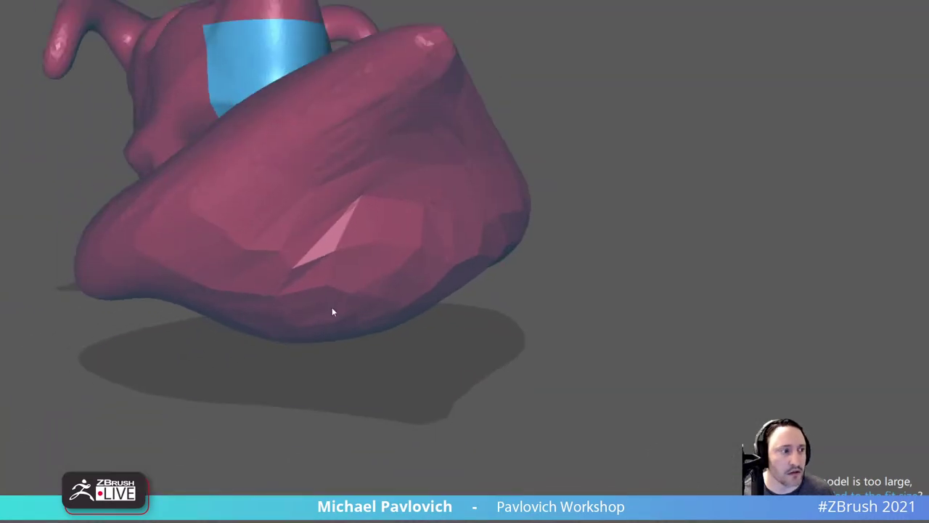
middle_click_drag(29, 192, 50, 199)
left_click_drag(49, 199, 82, 203)
scroll(82, 204, "down", 2)
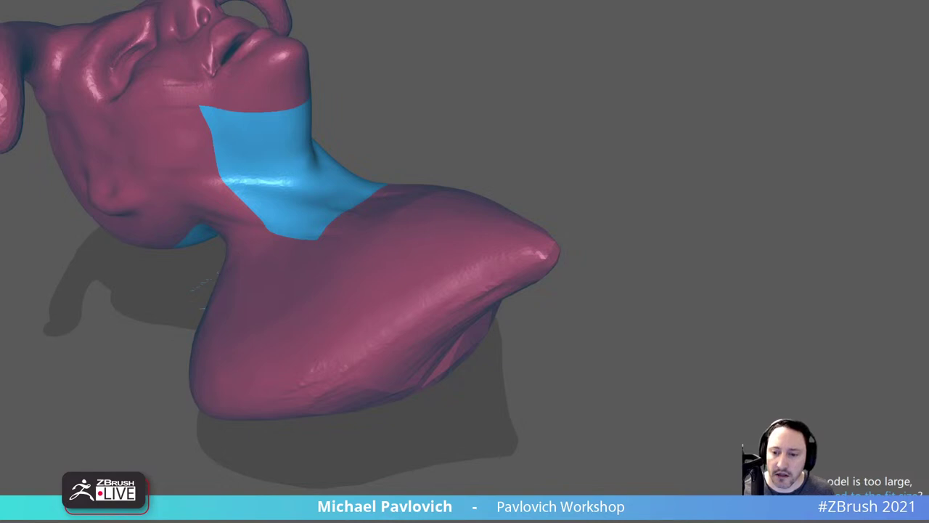
left_click(856, 497)
left_click_drag(402, 205, 460, 357)
middle_click_drag(460, 357, 739, 206)
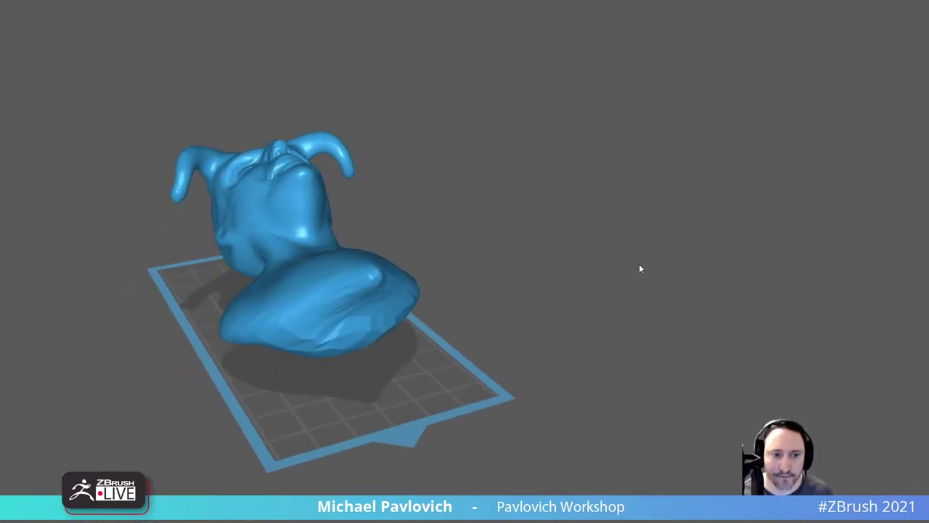
right_click_drag(639, 266, 659, 263)
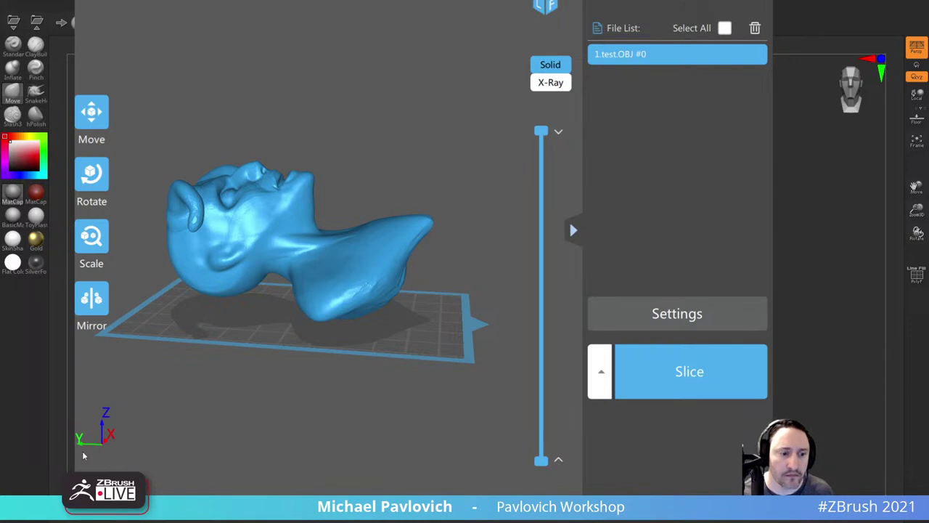
Step: Resize and reposition the CHITUBOX window so the model, transform tools and file list are all in view
left_click_drag(75, 498, 7, 522)
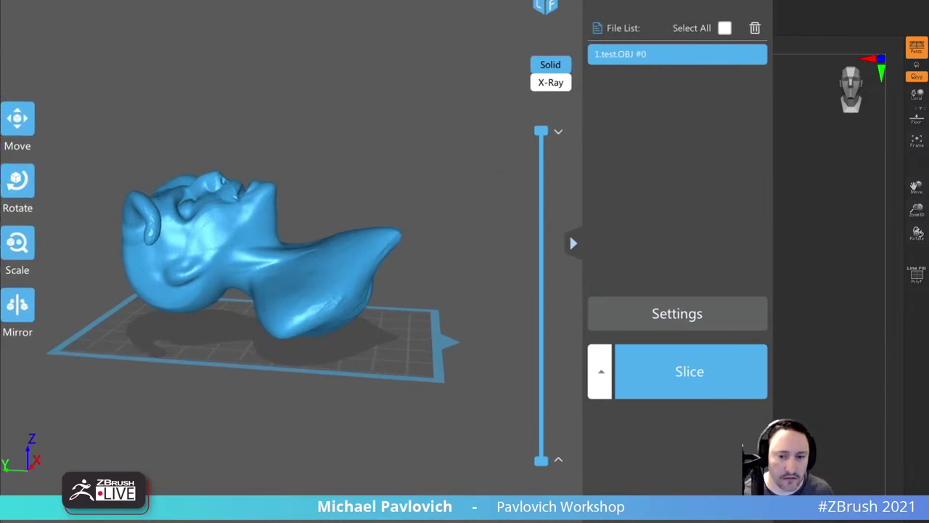
left_click(771, 521)
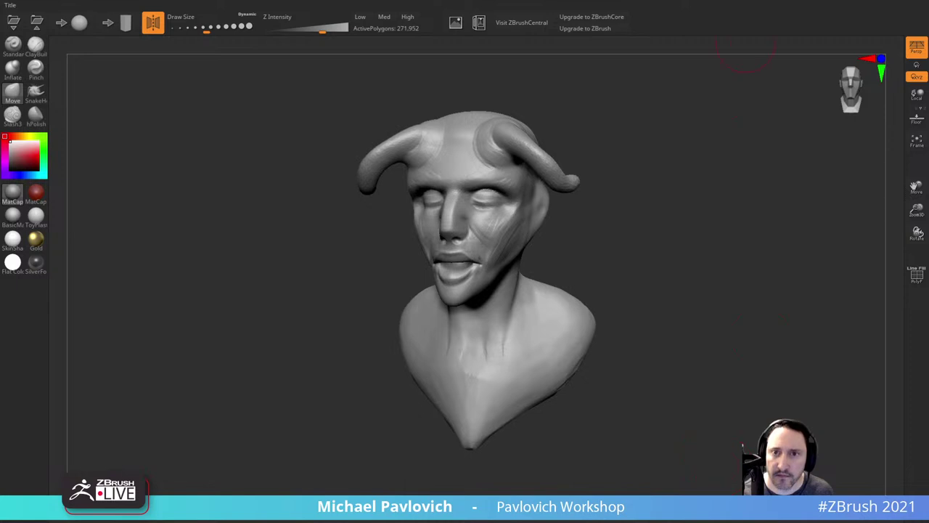
key("alt+Tab")
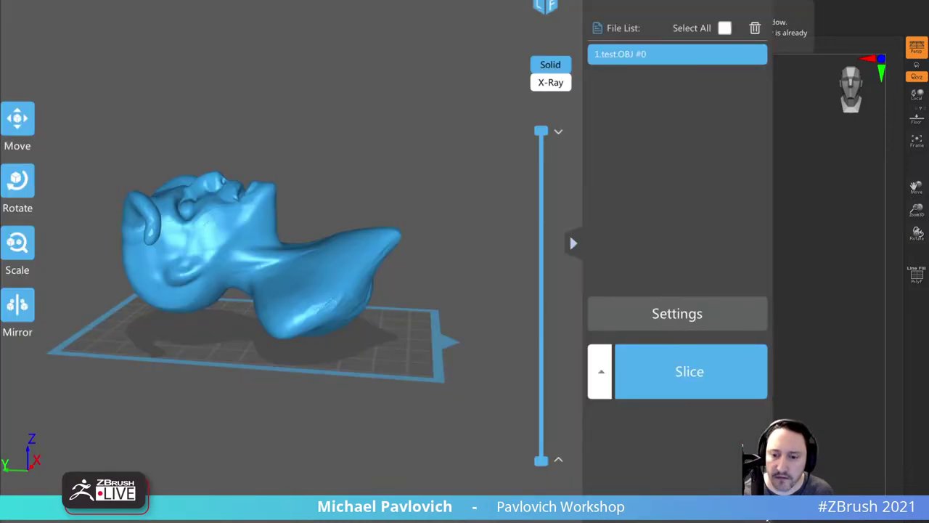
left_click_drag(773, 371, 928, 369)
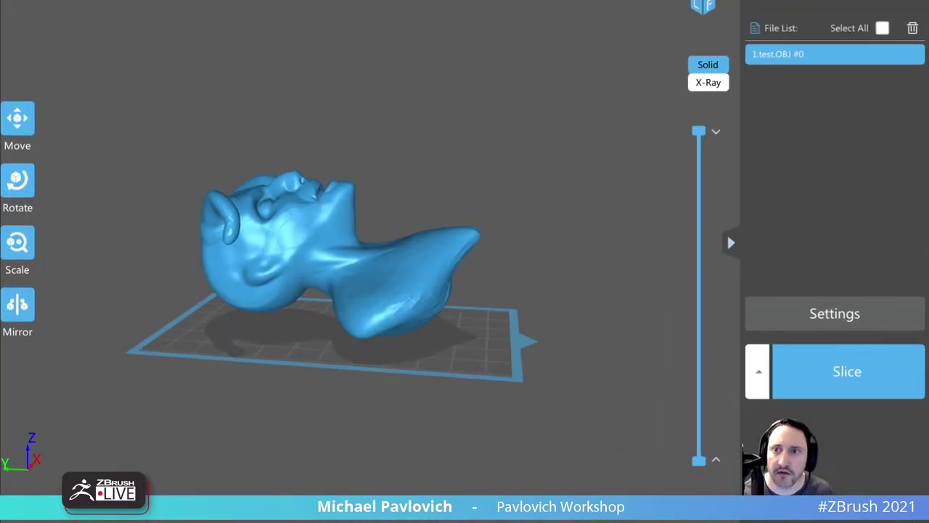
double_click(702, 2)
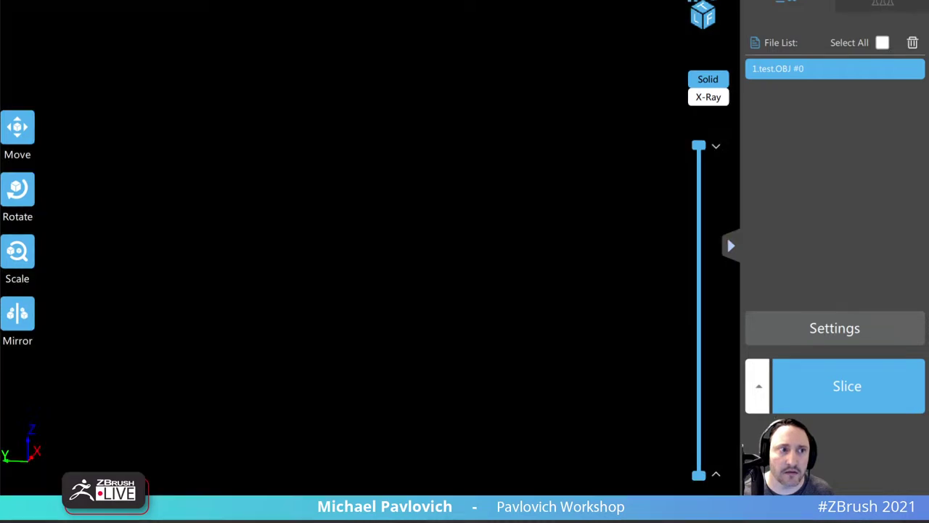
left_click_drag(653, 0, 657, 66)
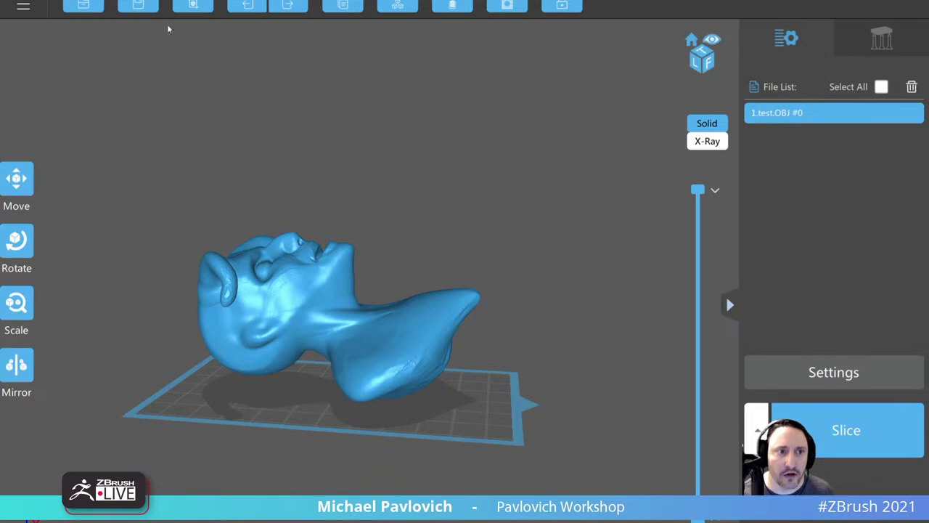
Step: Rotate the bust 90° about the X axis so it stands upright over the build plate
left_click(17, 240)
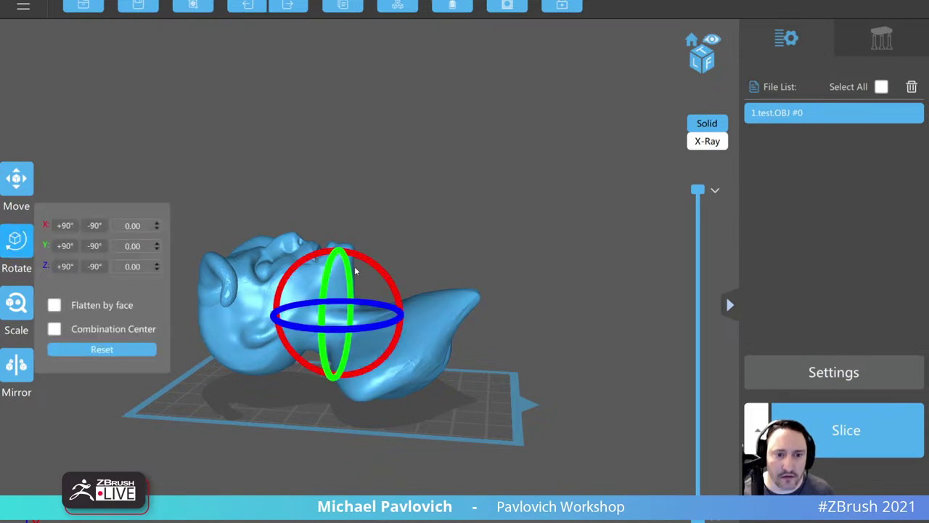
left_click_drag(355, 271, 387, 281)
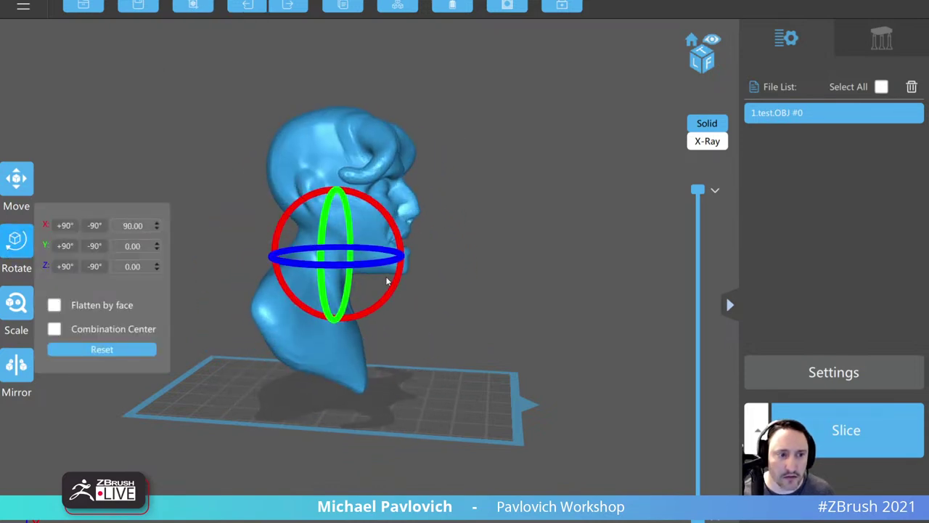
left_click(118, 349)
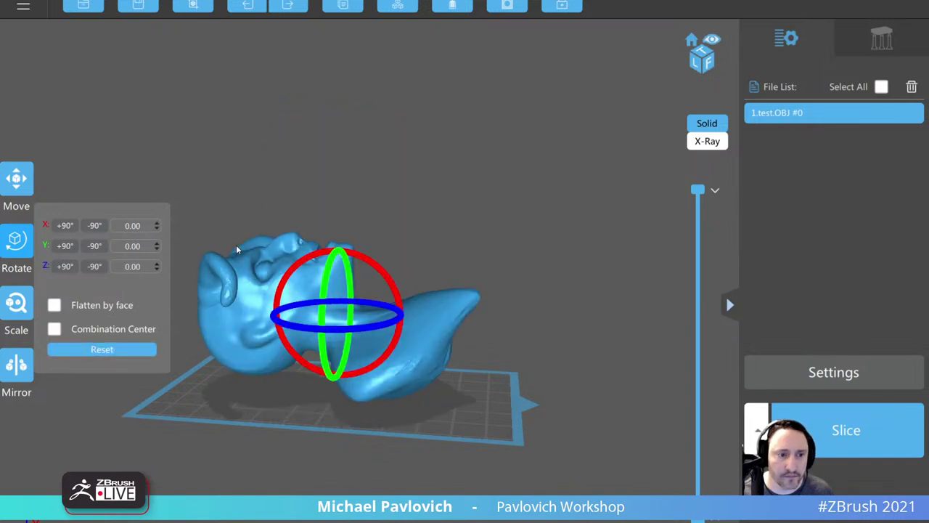
left_click_drag(350, 260, 387, 280)
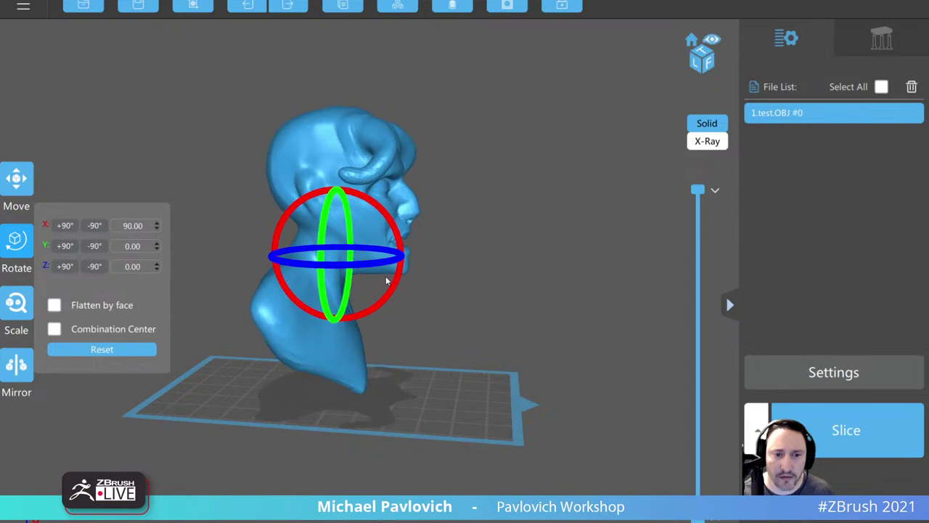
left_click(214, 112)
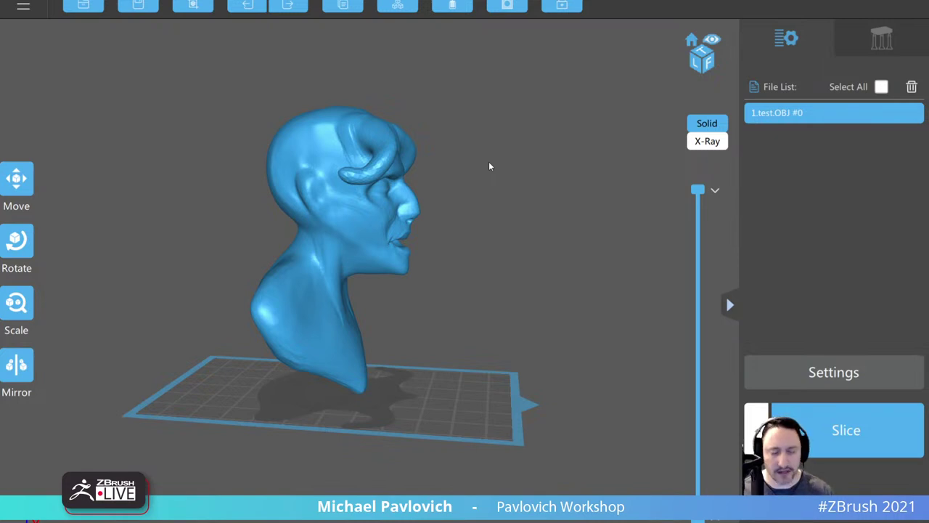
Step: Hollow the bust inward with a 2 mm wall thickness and inspect its cross-section through the layers
left_click_drag(493, 169, 455, 122)
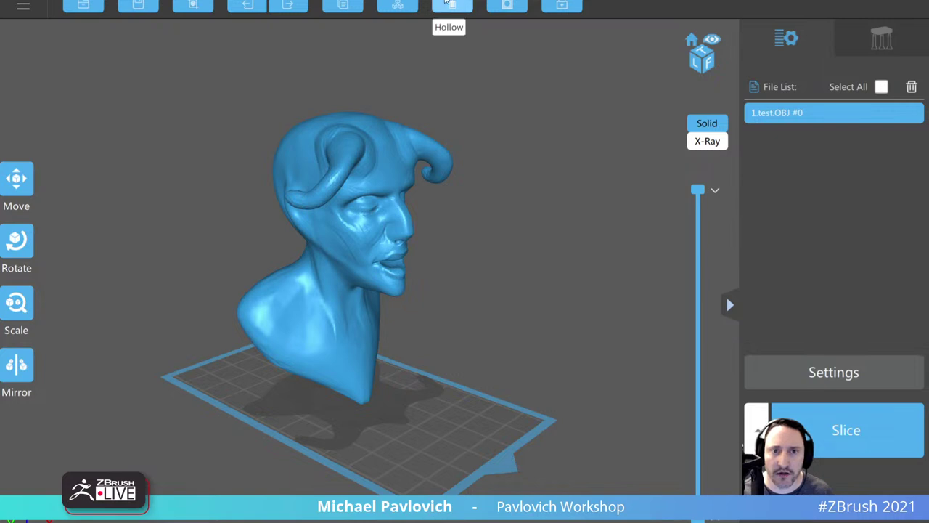
left_click(449, 6)
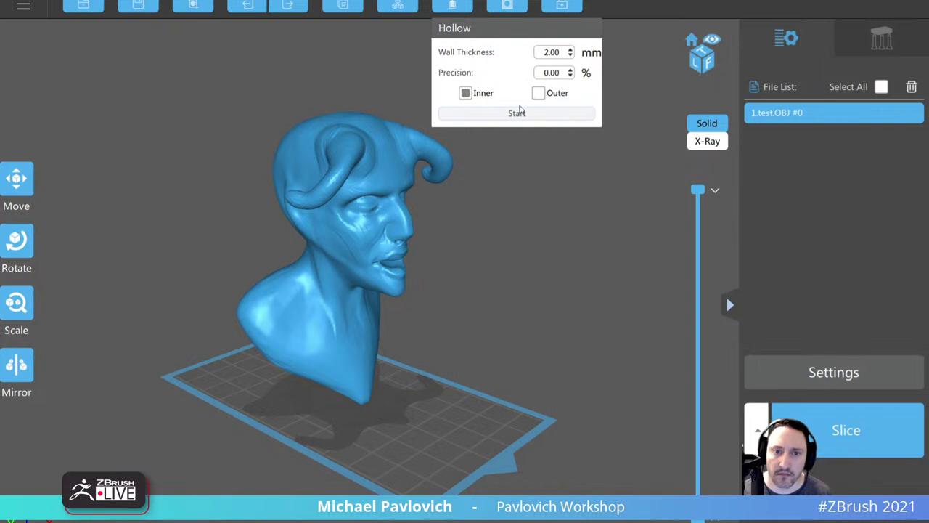
scroll(599, 251, "down", 5)
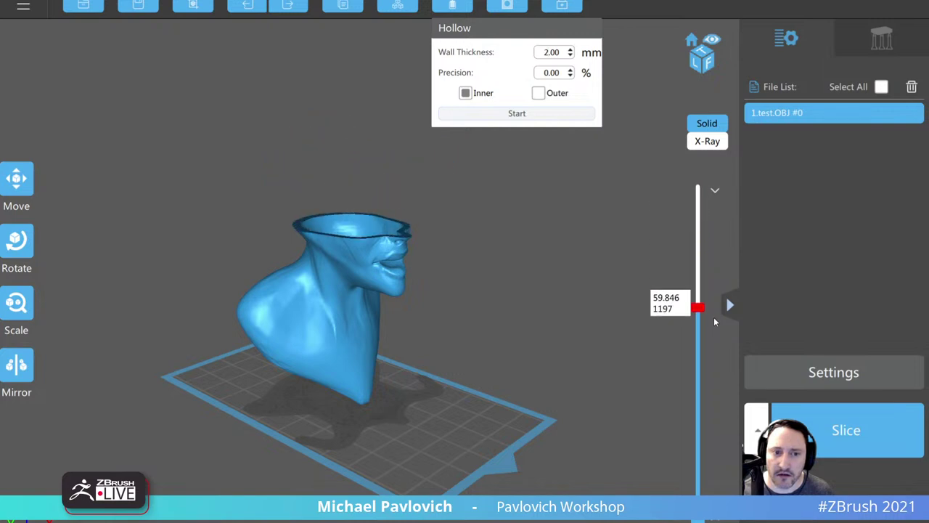
left_click_drag(734, 269, 675, 265)
mouse_move(621, 301)
right_mouse_down()
mouse_move(620, 333)
mouse_move(628, 286)
mouse_move(630, 301)
right_mouse_up()
left_click_drag(701, 267, 708, 186)
Step: Dig a circular drain hole, 5 mm in size and 8 mm deep, perpendicular to the model in the lower centre of the bust's back
left_click_drag(590, 307, 574, 79)
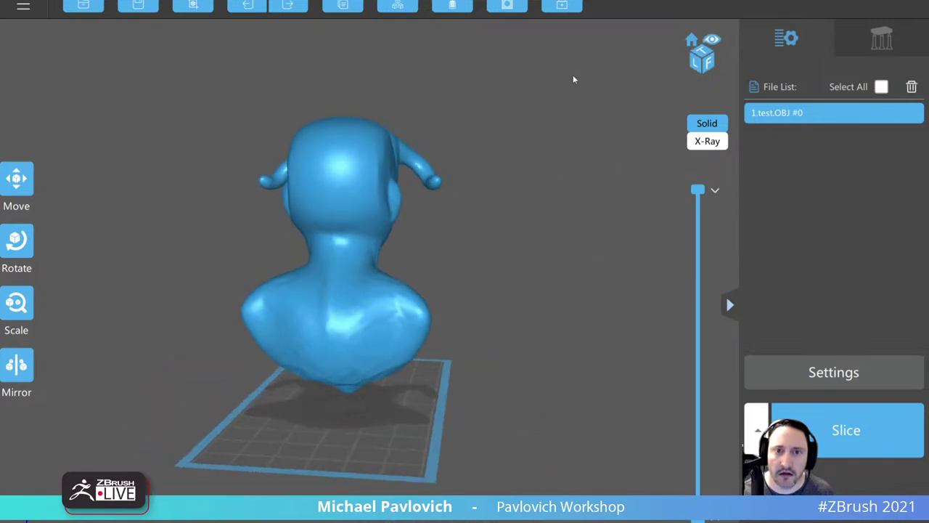
left_click(508, 7)
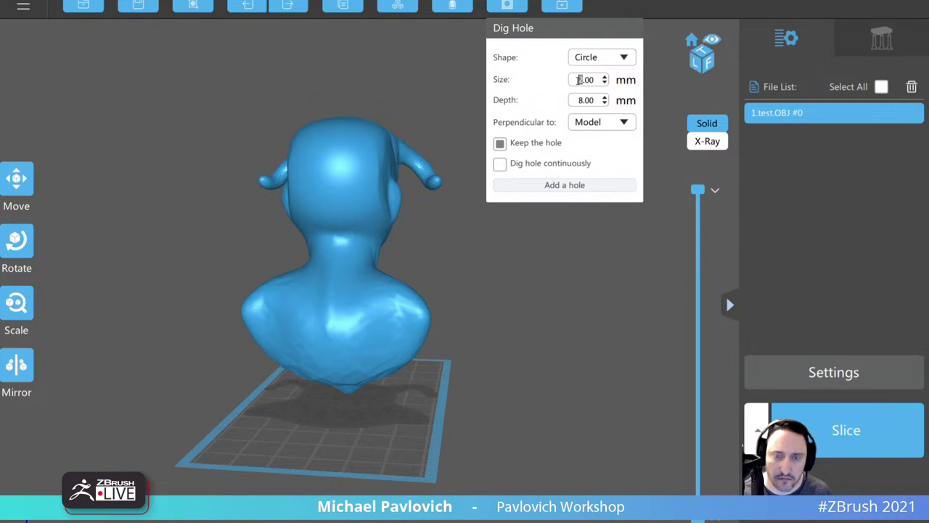
right_click_drag(522, 260, 535, 259)
left_click(338, 323)
middle_click_drag(468, 346, 476, 348)
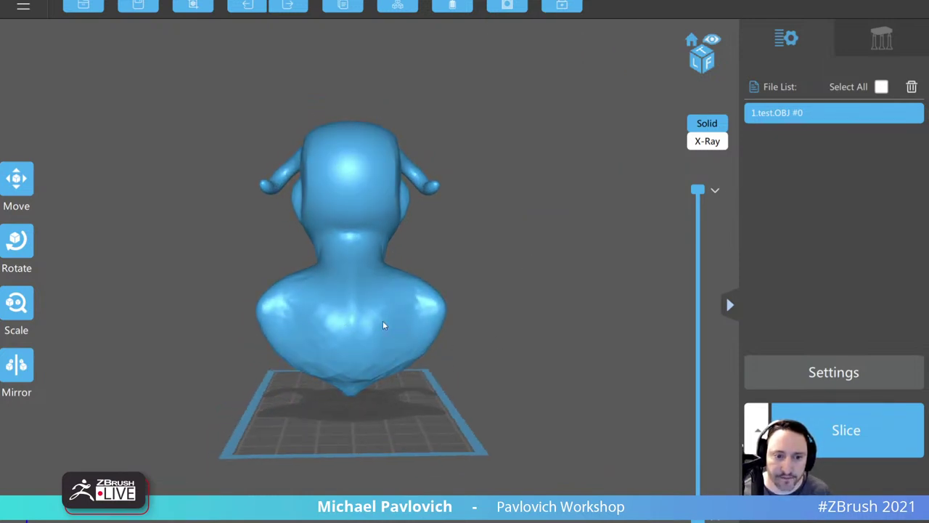
left_click(507, 5)
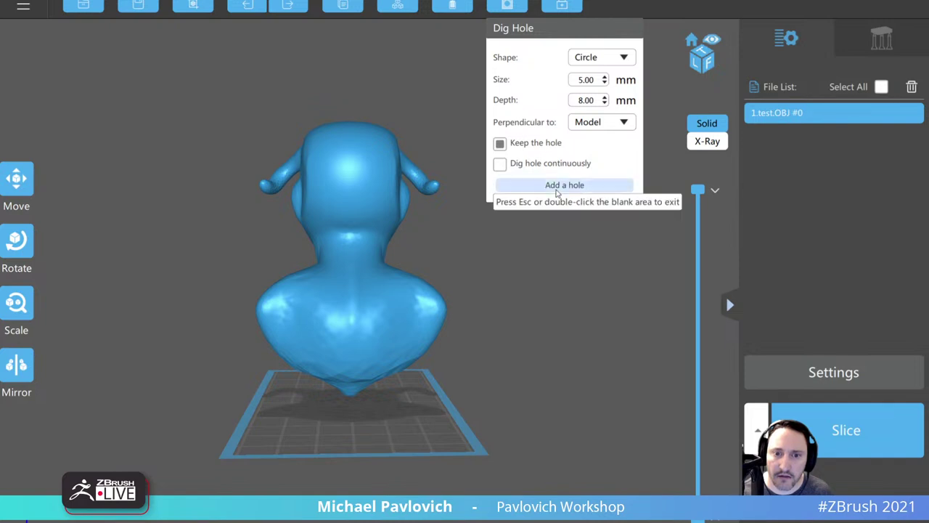
left_click(555, 189)
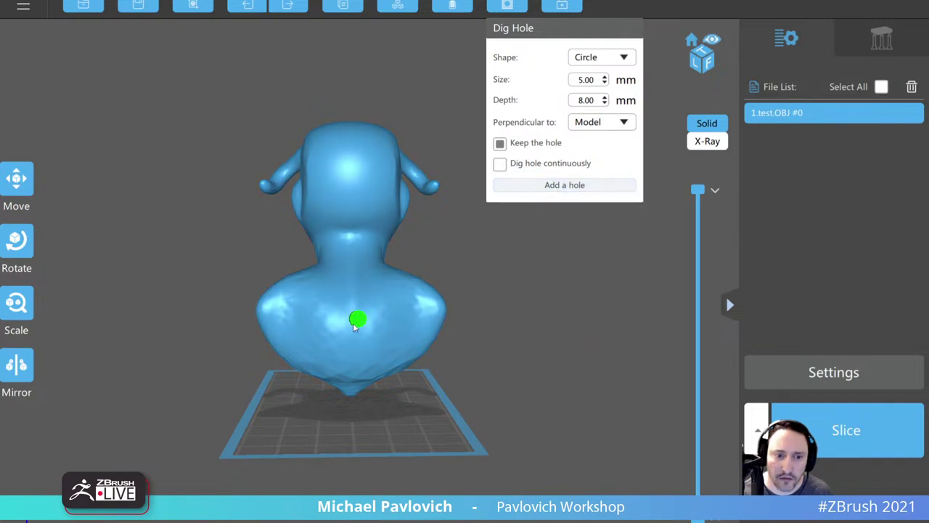
left_click(353, 362)
Step: Examine the drain hole and its separate plug from the back, side, underside and front of the bust
right_click_drag(567, 344, 554, 322)
left_click_drag(555, 325, 518, 363)
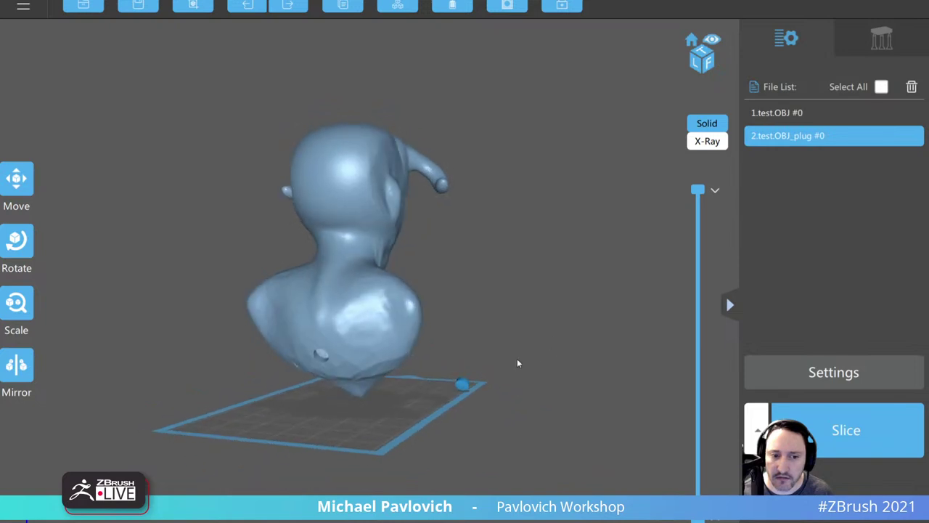
right_click_drag(475, 383, 617, 325)
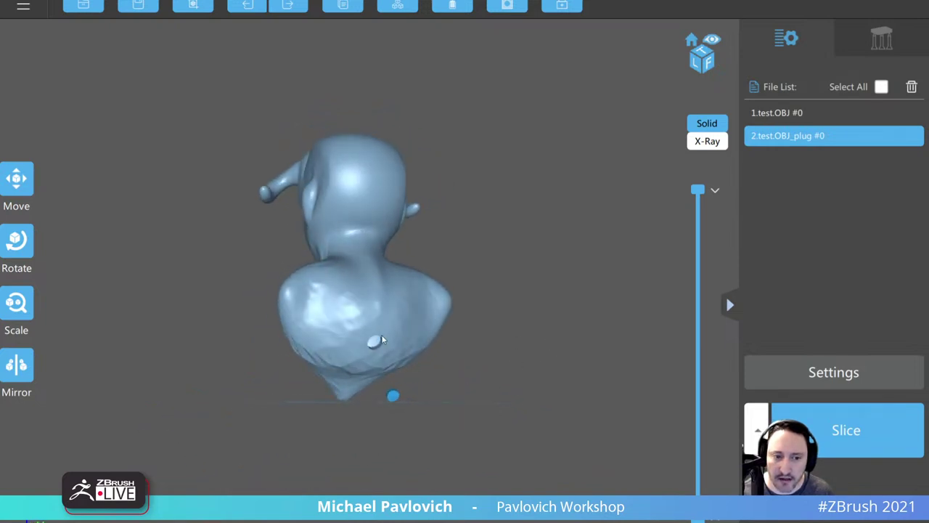
right_click_drag(469, 343, 481, 379)
left_click_drag(481, 379, 383, 397)
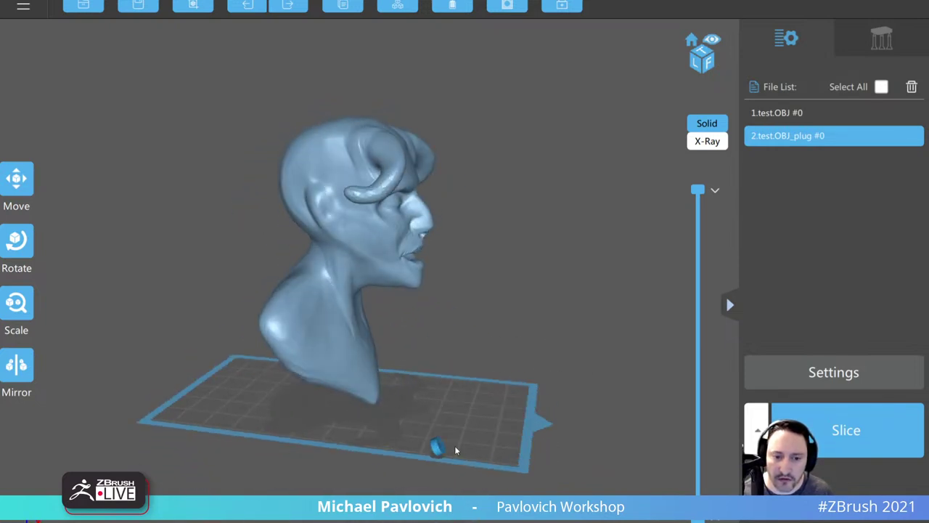
left_click_drag(456, 450, 600, 408)
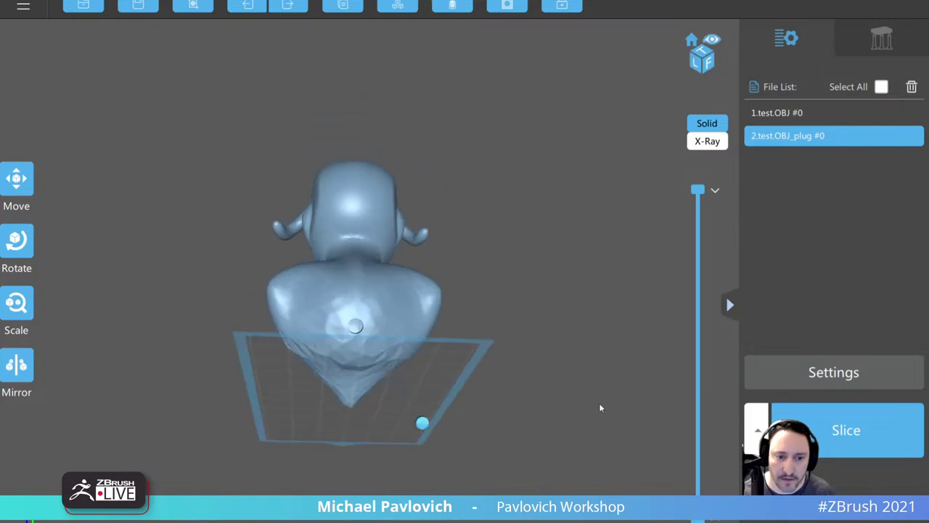
right_click_drag(600, 407, 450, 442)
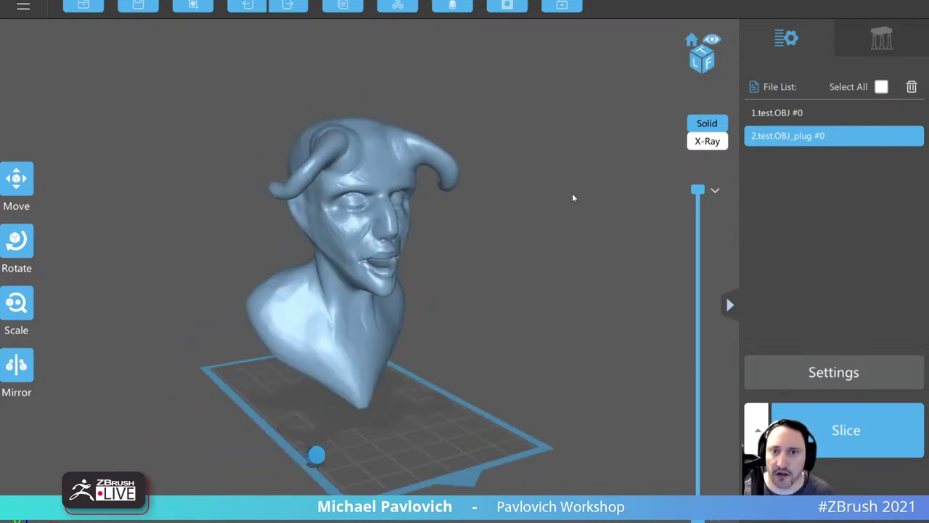
left_click_drag(520, 258, 529, 245)
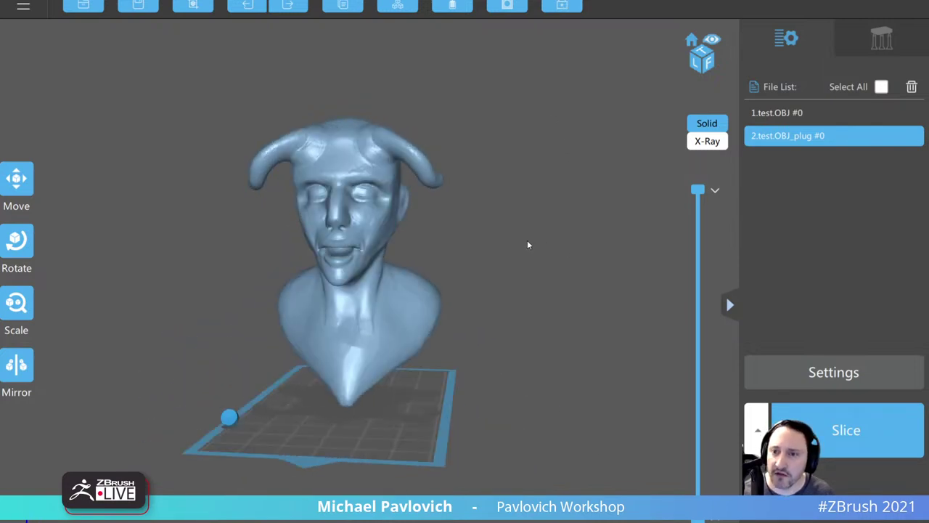
Step: Generate automatic medium supports for the whole plug
left_click(866, 48)
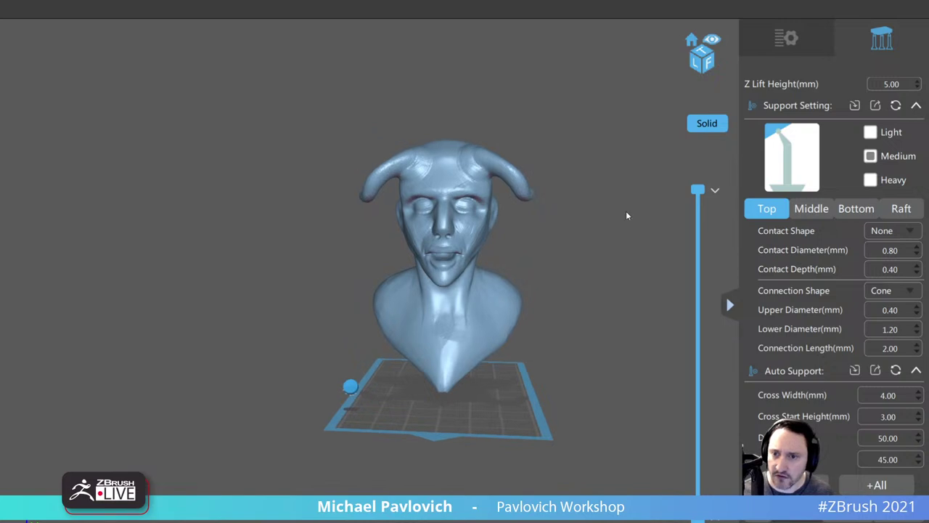
right_click_drag(627, 213, 667, 218)
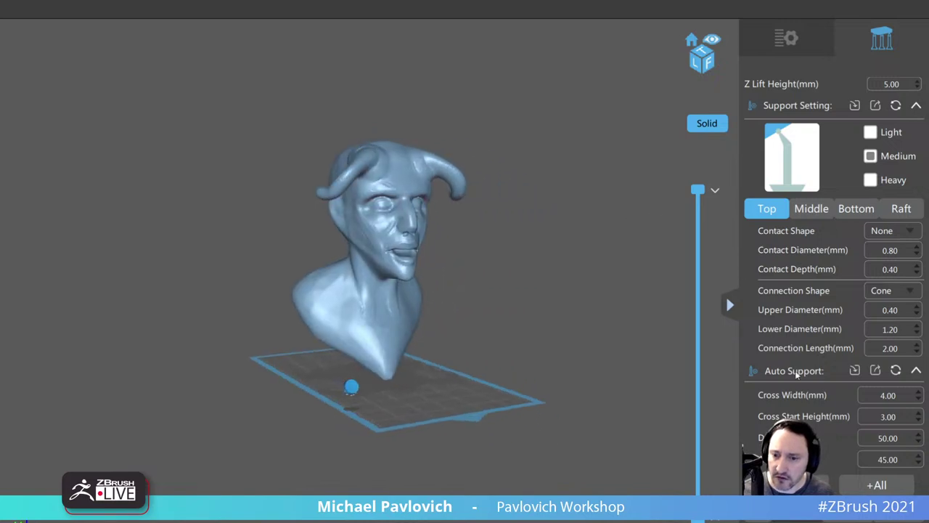
left_click(858, 488)
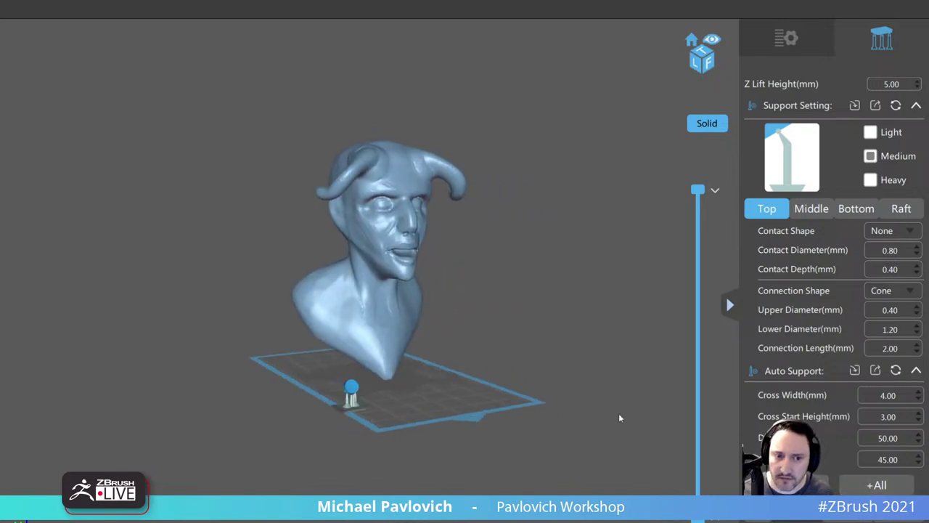
Step: Select the bust, generate automatic medium supports for all of it, and inspect them under the horns, chin and shoulders
left_click(411, 309)
scroll(411, 309, "up", 2)
middle_click_drag(593, 375, 591, 215)
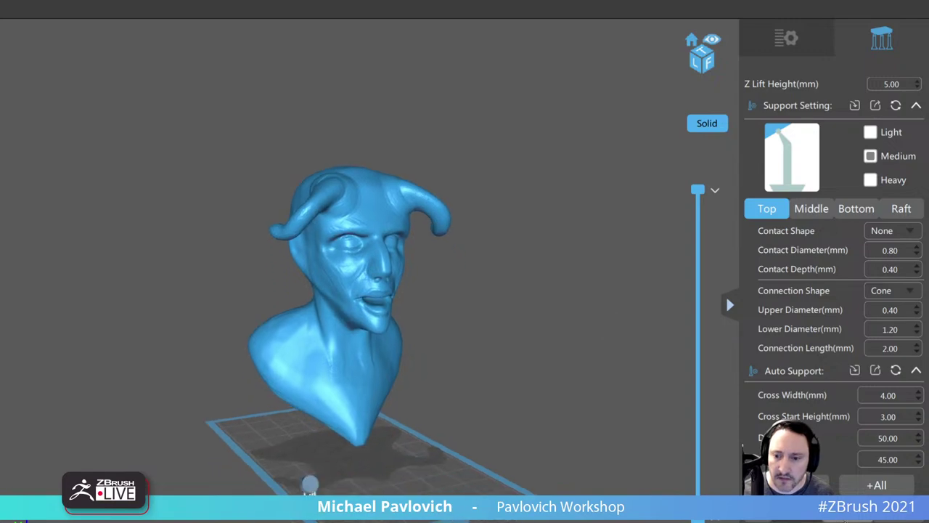
left_click(865, 488)
right_click_drag(543, 283, 366, 285)
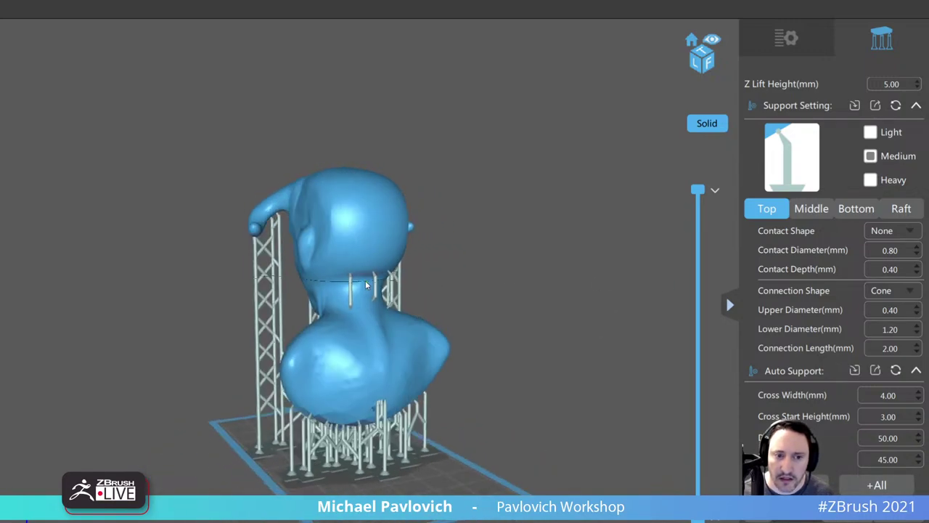
left_click_drag(367, 285, 550, 317)
mouse_move(698, 189)
left_mouse_down()
mouse_move(699, 365)
mouse_move(699, 190)
left_mouse_up()
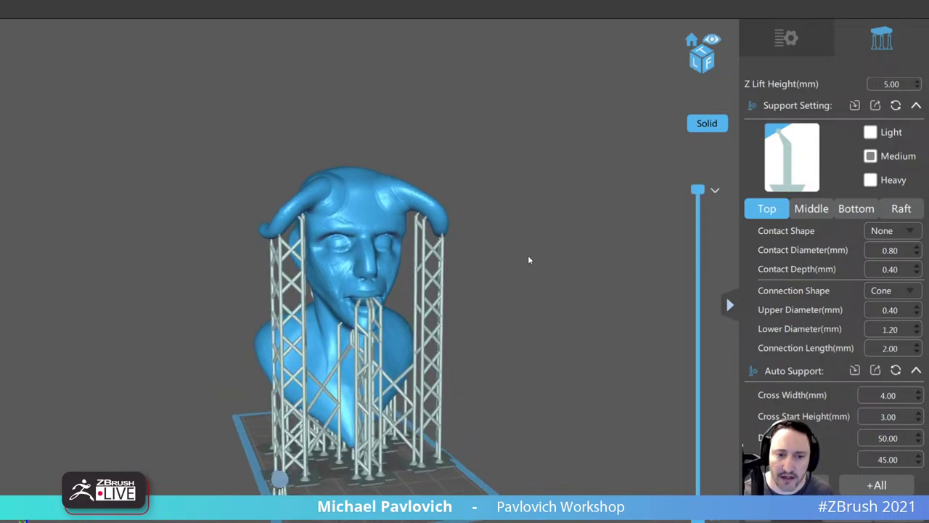
left_click_drag(529, 260, 587, 336)
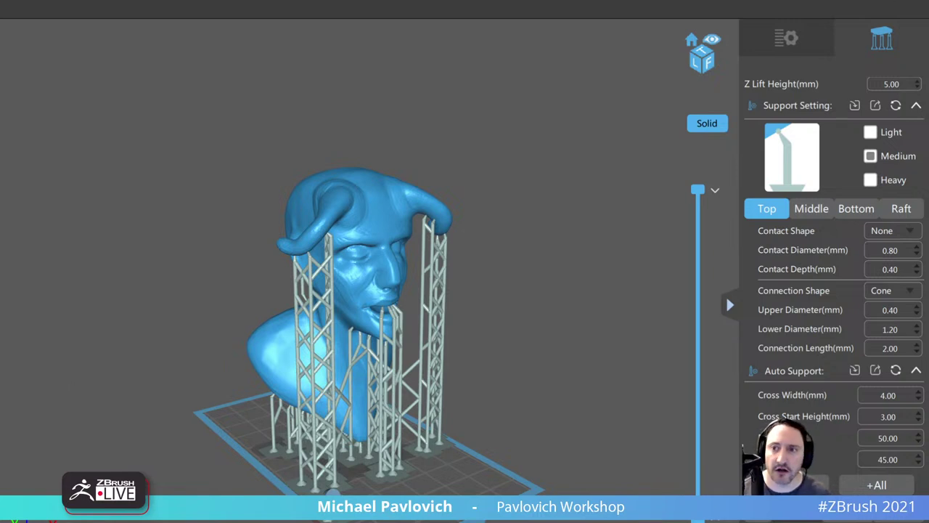
Step: Switch to ZBrushCoreMini and review the horned bust from the front, above and side, checking the face and horns
left_click(916, 3)
left_click(434, 314)
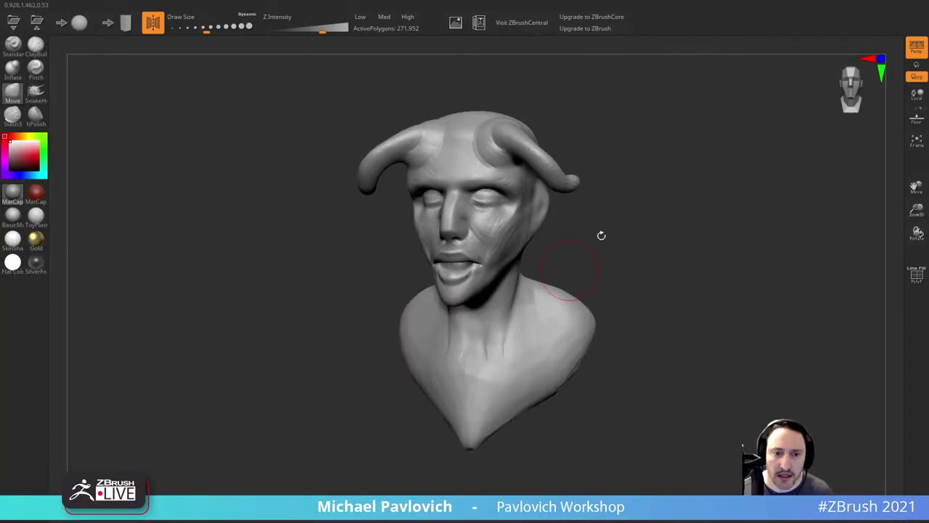
mouse_move(644, 159)
left_mouse_down()
mouse_move(668, 166)
mouse_move(166, 244)
left_mouse_up()
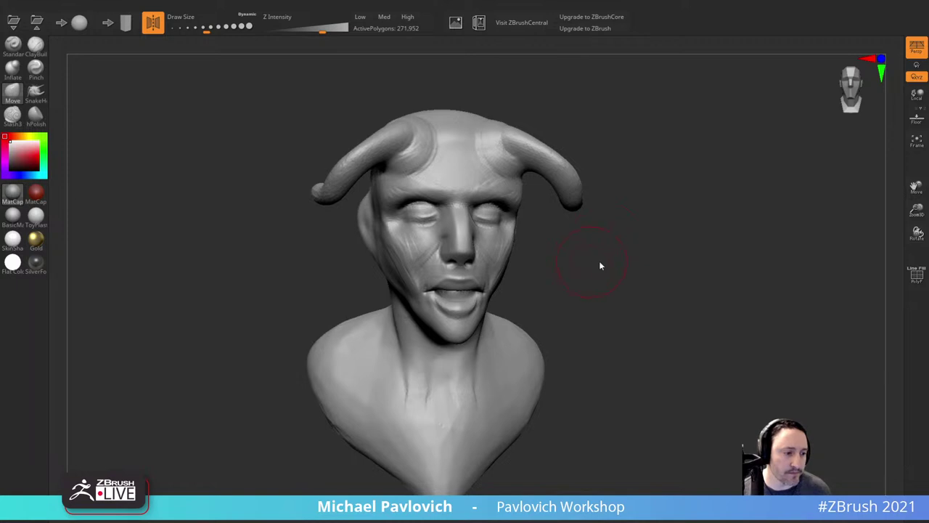
mouse_move(629, 274)
left_mouse_down()
mouse_move(612, 272)
mouse_move(620, 270)
left_mouse_up()
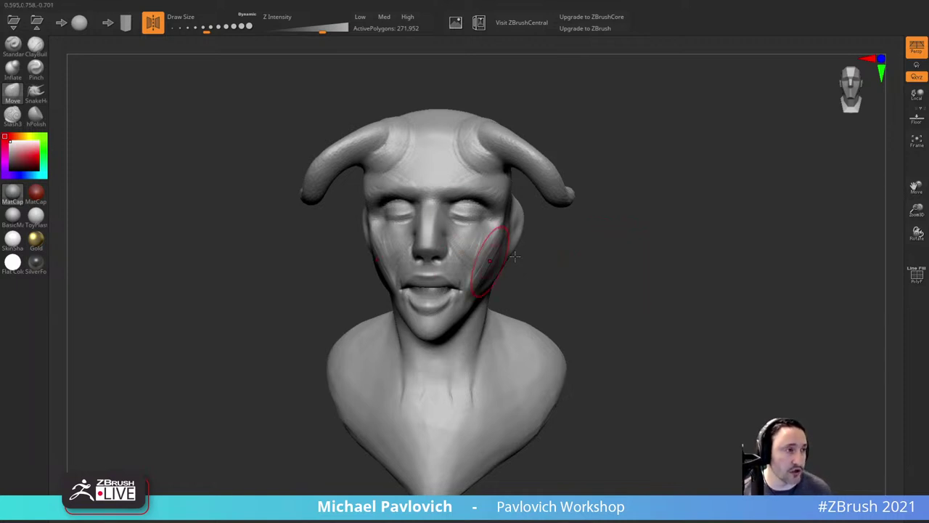
mouse_move(639, 266)
left_mouse_down()
mouse_move(589, 271)
mouse_move(600, 264)
mouse_move(653, 273)
left_mouse_up()
left_click_drag(596, 204, 580, 236)
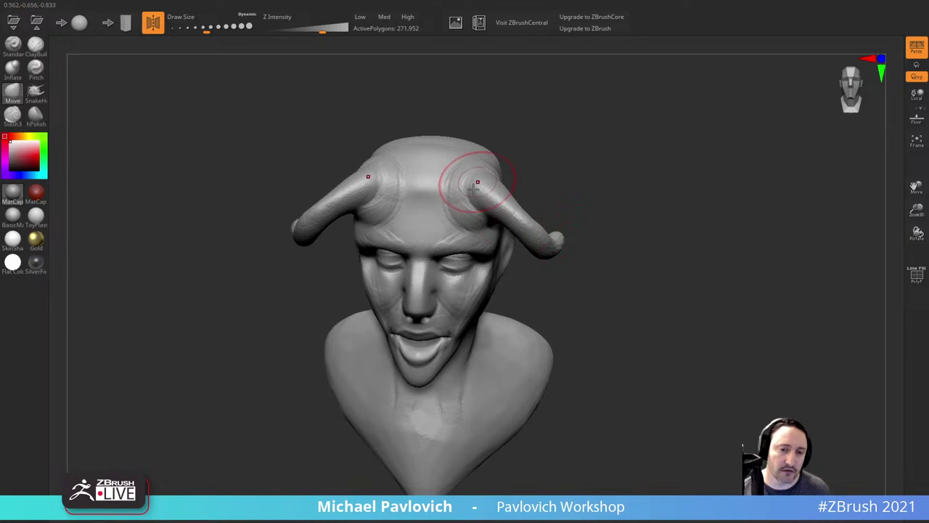
left_click_drag(674, 237, 611, 214)
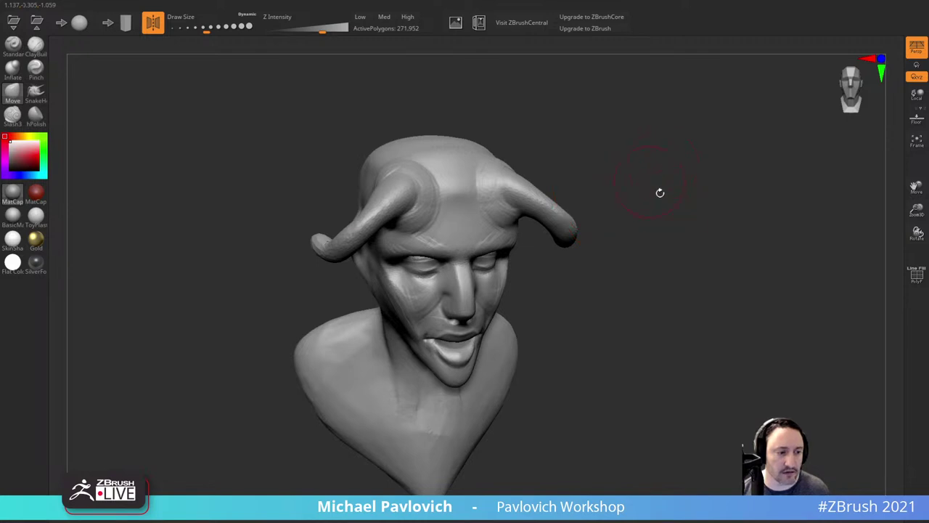
left_click_drag(660, 193, 672, 212, "shift")
mouse_move(680, 251)
left_mouse_down()
mouse_move(687, 272)
mouse_move(689, 257)
mouse_move(723, 269)
mouse_move(637, 272)
mouse_move(730, 268)
mouse_move(719, 265)
mouse_move(726, 275)
mouse_move(704, 219)
left_mouse_up()
mouse_move(611, 185)
left_mouse_down("alt")
mouse_move(626, 239)
mouse_move(660, 291)
left_mouse_up("alt")
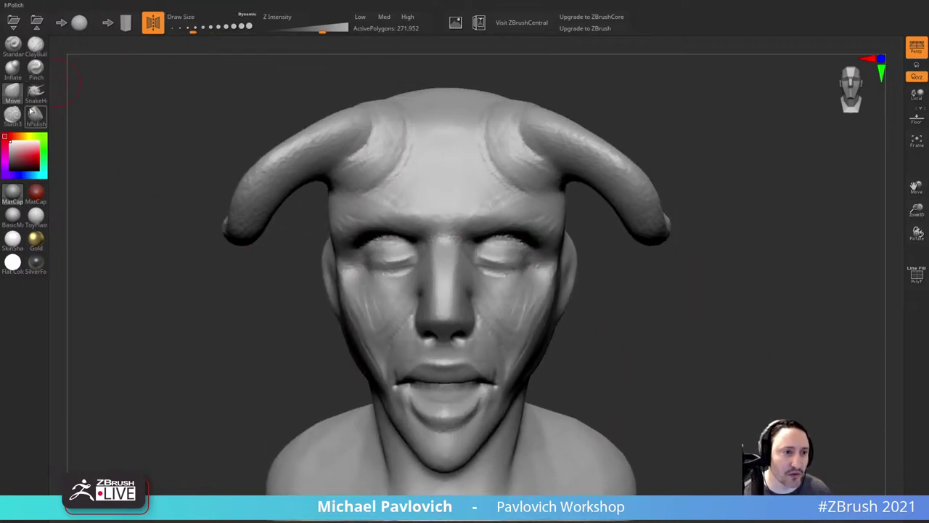
left_click_drag(653, 285, 702, 264, "alt")
mouse_move(703, 262)
left_mouse_down()
mouse_move(722, 263)
mouse_move(687, 261)
left_mouse_up()
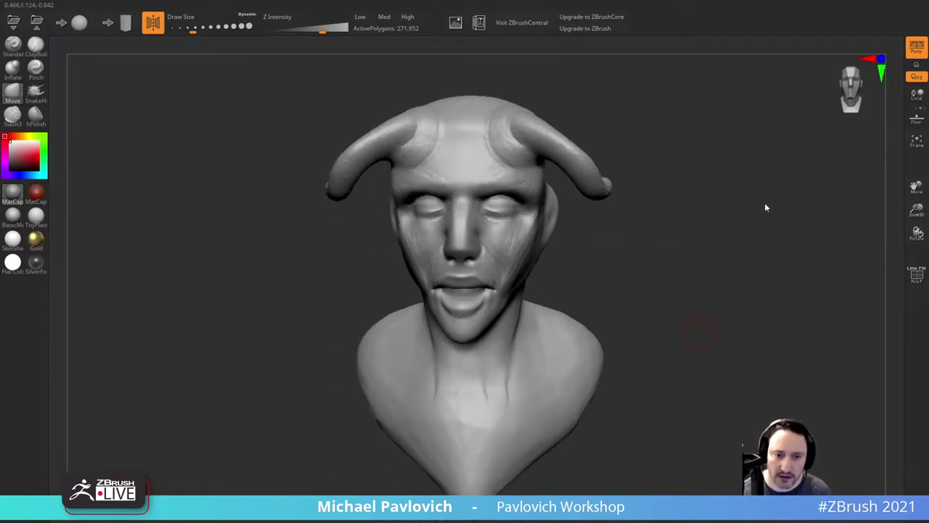
left_click_drag(766, 207, 701, 164)
left_click_drag(503, 171, 523, 157)
left_click_drag(606, 206, 704, 235, "alt")
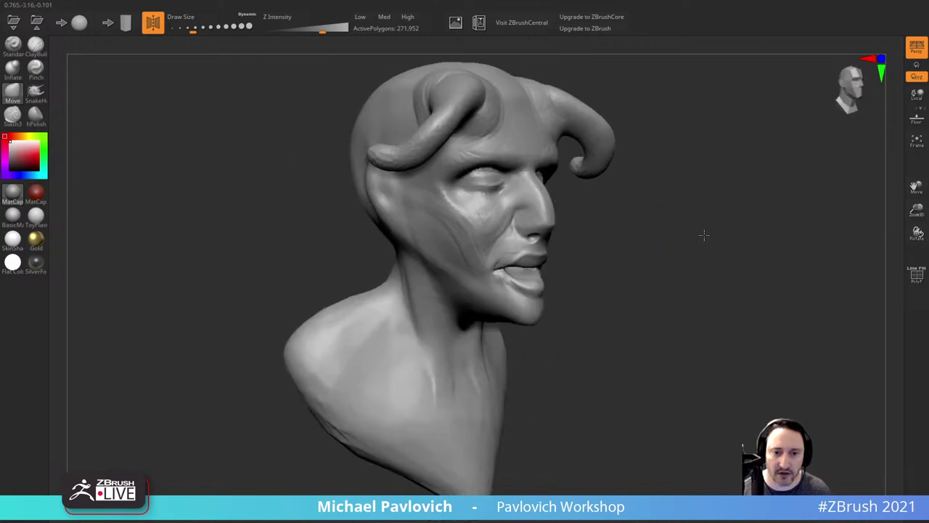
Step: Thicken the jaw and upper neck symmetrically with an enlarged Inflate brush, and smooth the side of the neck
left_click(12, 69)
left_click_drag(636, 246, 614, 201, "alt")
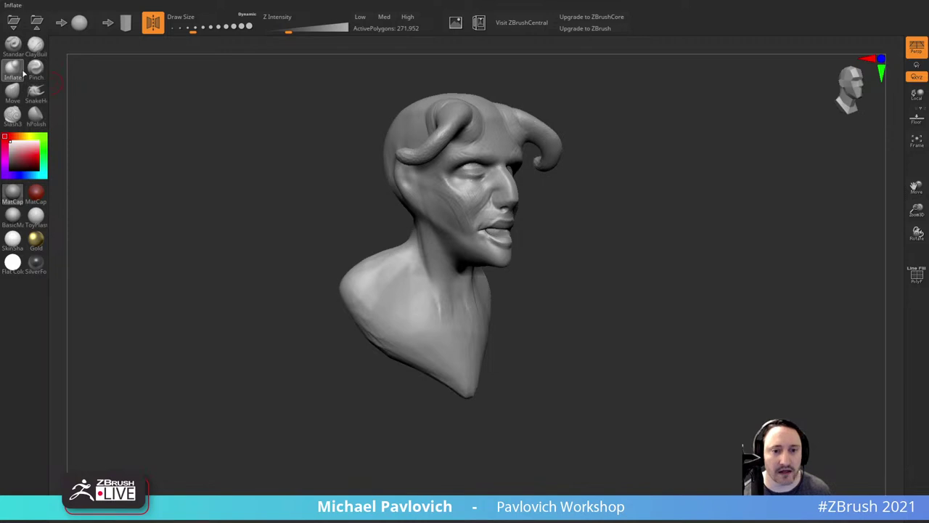
key("s")
key("s")
left_click_drag(444, 244, 467, 244)
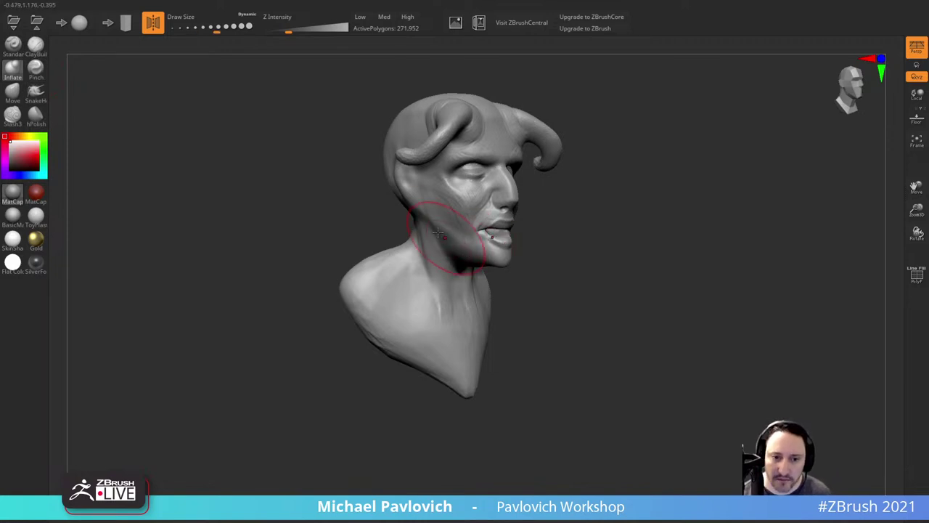
mouse_move(556, 243)
left_mouse_down()
mouse_move(496, 245)
mouse_move(485, 274)
mouse_move(495, 250)
mouse_move(448, 256)
mouse_move(444, 266)
left_mouse_up()
left_click_drag(556, 243, 457, 243)
left_click_drag(527, 209, 578, 212)
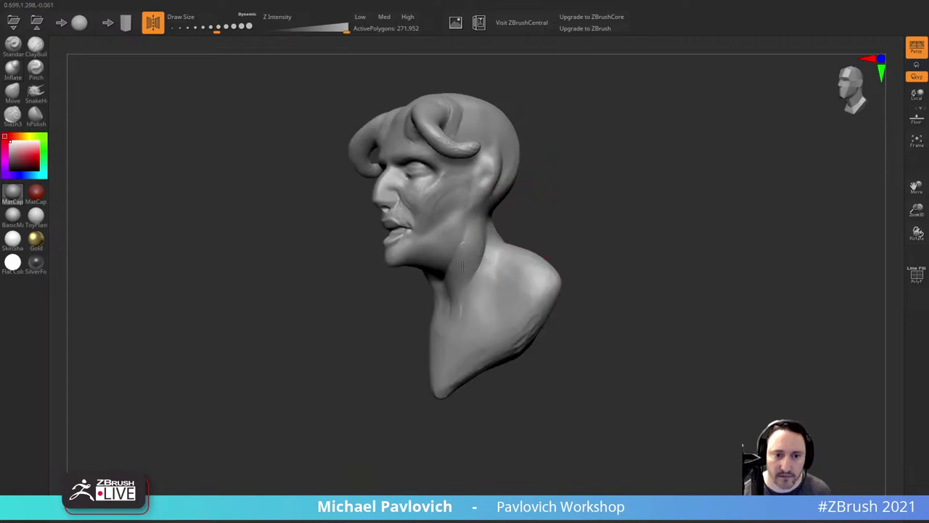
mouse_move(475, 243)
left_mouse_down("shift")
mouse_move(452, 266)
mouse_move(460, 269)
left_mouse_up("shift")
key("s")
mouse_move(464, 246)
left_mouse_down()
mouse_move(444, 236)
mouse_move(451, 226)
left_mouse_up()
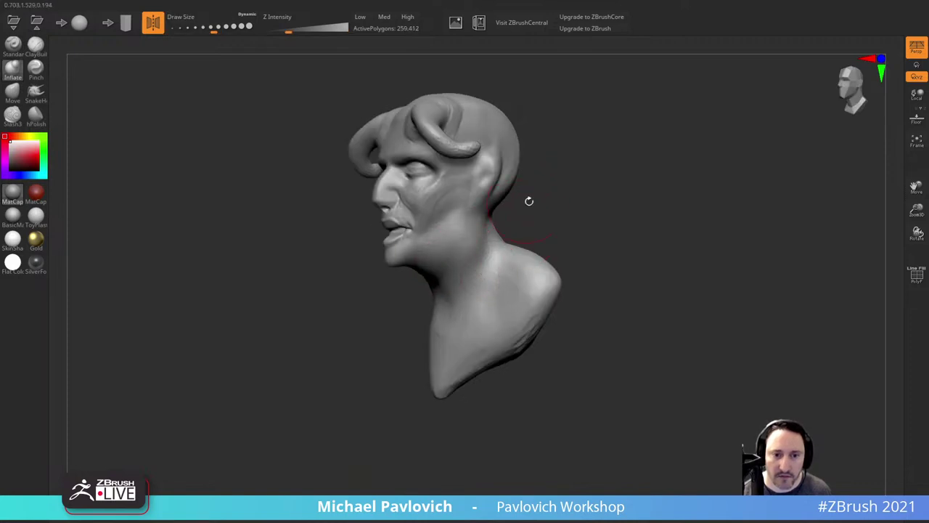
Step: Inflate the throat and the area beneath the chin to give the bust a thick, fleshy neck
left_click_drag(528, 201, 504, 200)
left_click_drag(441, 240, 433, 243)
left_click_drag(539, 234, 483, 241)
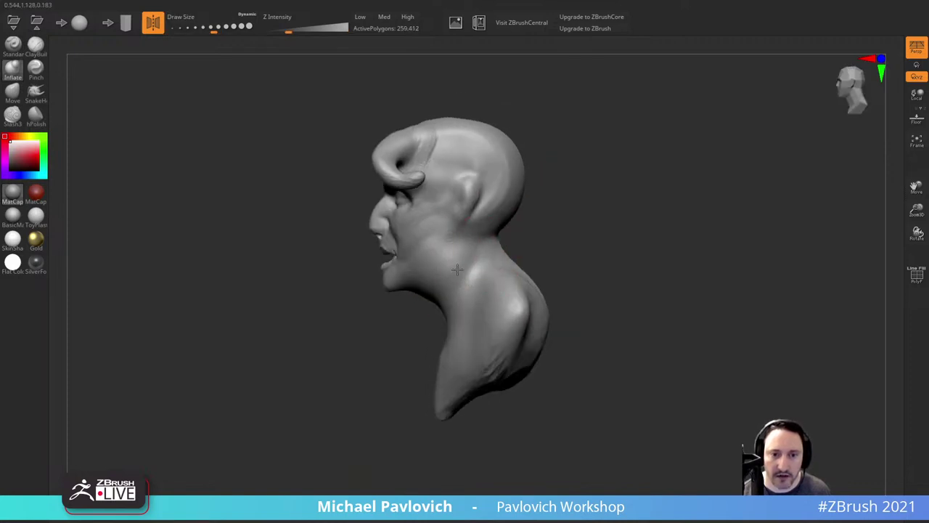
left_click_drag(525, 211, 581, 212)
left_click_drag(476, 272, 444, 283)
mouse_move(566, 243)
left_mouse_down()
mouse_move(620, 251)
mouse_move(570, 216)
left_mouse_up()
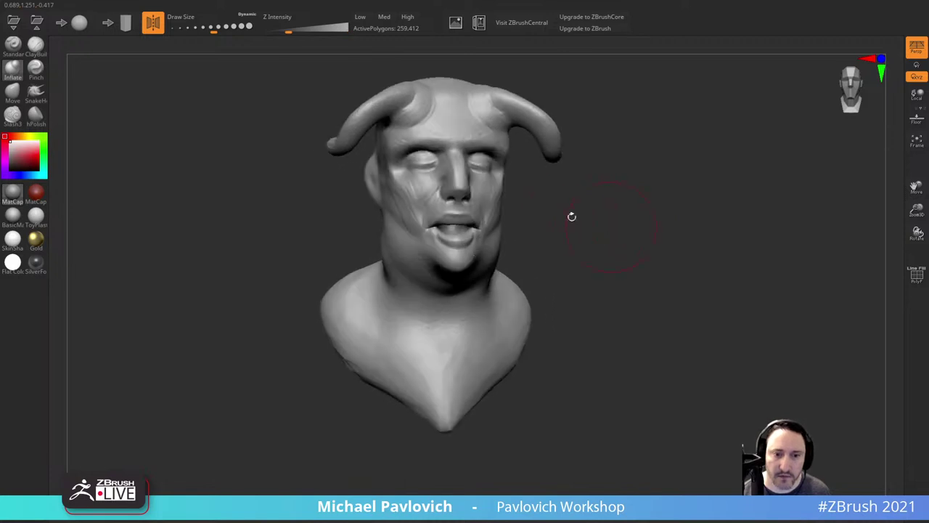
key("s")
left_click_drag(455, 269, 448, 270)
mouse_move(533, 239)
left_mouse_down()
mouse_move(572, 252)
mouse_move(591, 238)
mouse_move(565, 237)
left_mouse_up()
Step: Build up volume along the lower jaw and beneath the chin with a reduced ClayBuildup brush
left_click(36, 48)
key("s")
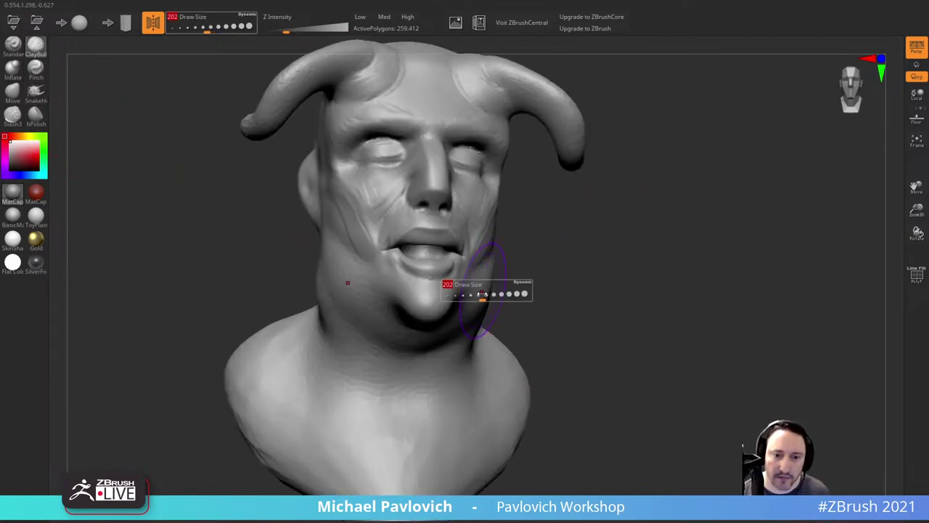
left_click_drag(484, 298, 479, 299)
left_click_drag(450, 296, 410, 298)
left_click_drag(549, 254, 586, 246)
mouse_move(473, 269)
left_mouse_down()
mouse_move(480, 276)
mouse_move(472, 288)
mouse_move(484, 278)
mouse_move(464, 272)
mouse_move(471, 276)
left_mouse_up()
key("s")
Step: Build up the throat and the flesh beneath the chin with ClayBuildup, adjusting the draw size between strokes
left_click_drag(541, 276, 525, 227)
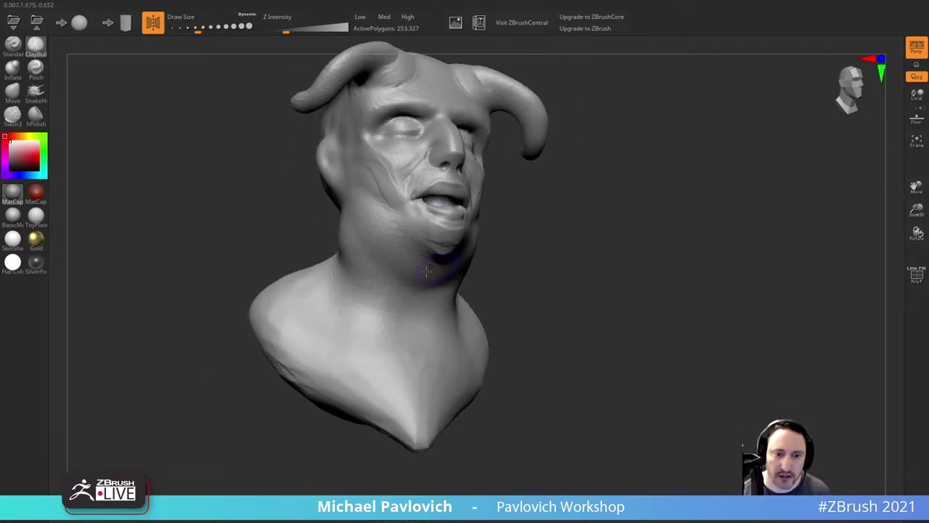
key("s")
mouse_move(410, 247)
left_mouse_down()
mouse_move(426, 251)
mouse_move(408, 241)
left_mouse_up()
left_click_drag(512, 243, 458, 248)
key("s")
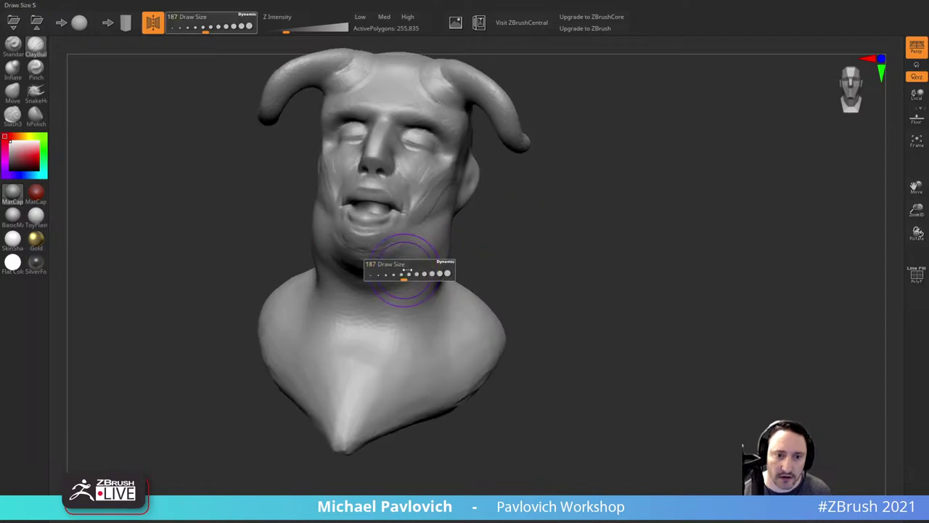
left_click_drag(403, 272, 408, 271)
mouse_move(383, 262)
left_mouse_down()
mouse_move(395, 267)
mouse_move(356, 267)
mouse_move(384, 272)
left_mouse_up()
Step: Add ClayBuildup volume along the side of the jaw and around the chin, shaping both sides symmetrically
left_click_drag(569, 216, 485, 222)
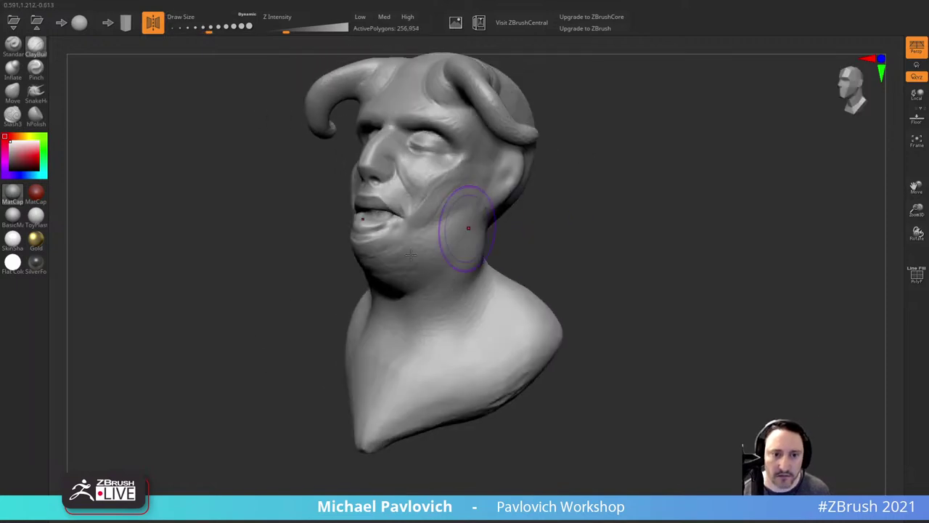
mouse_move(396, 250)
left_mouse_down()
mouse_move(408, 250)
mouse_move(388, 269)
mouse_move(419, 254)
mouse_move(402, 257)
left_mouse_up()
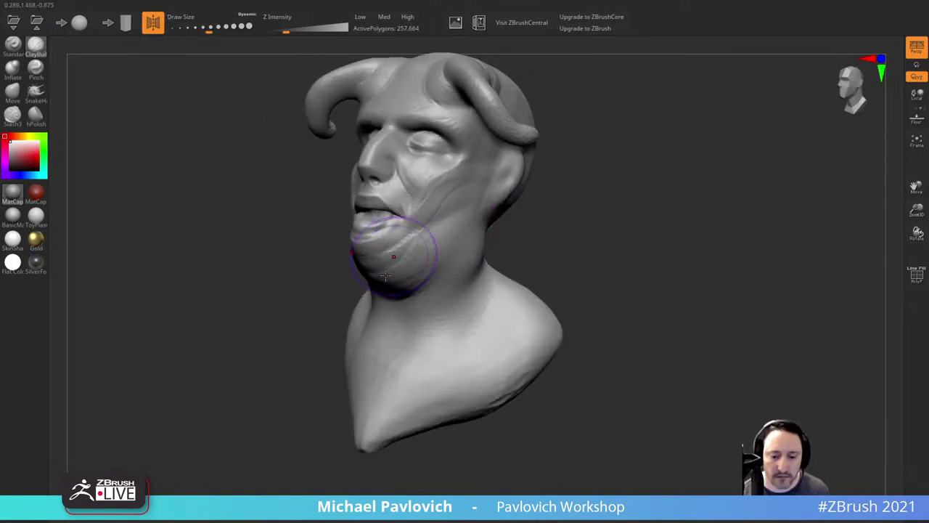
mouse_move(514, 233)
left_mouse_down("shift")
mouse_move(557, 232)
mouse_move(492, 233)
left_mouse_up("shift")
mouse_move(505, 282)
left_mouse_down()
mouse_move(488, 296)
mouse_move(516, 269)
left_mouse_up()
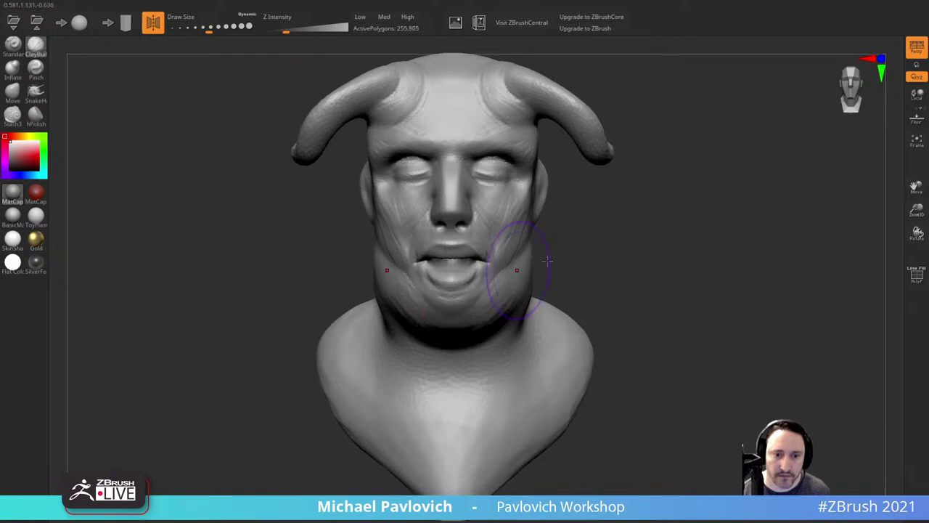
left_click_drag(575, 236, 503, 255, "alt")
mouse_move(427, 285)
left_mouse_down()
mouse_move(423, 318)
mouse_move(438, 319)
left_mouse_up()
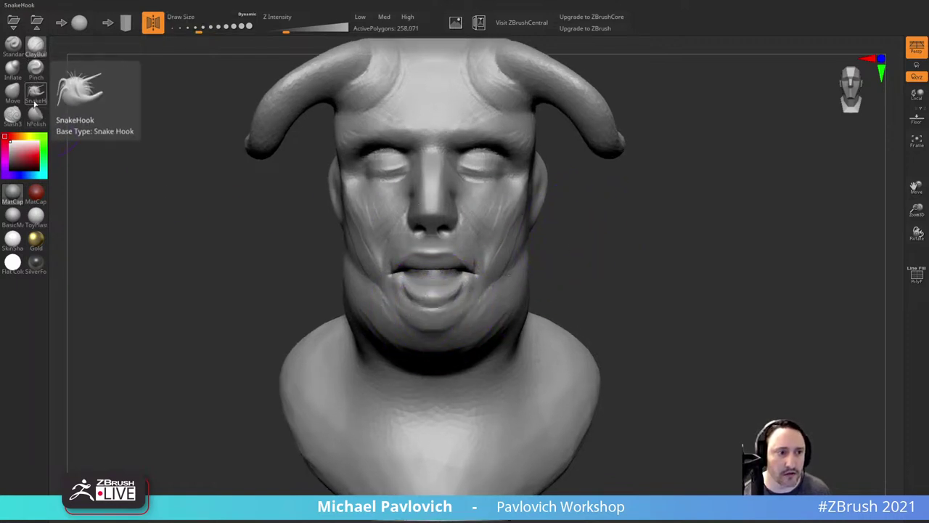
Step: Reshape the corners of the mouth and the sides of the face symmetrically with a resized Move brush
left_click(15, 87)
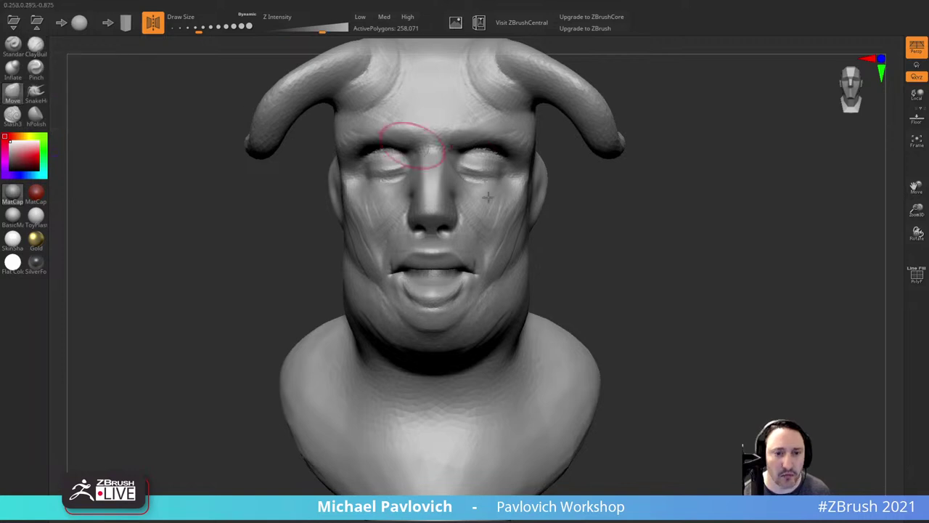
key("s")
left_click_drag(410, 269, 404, 269)
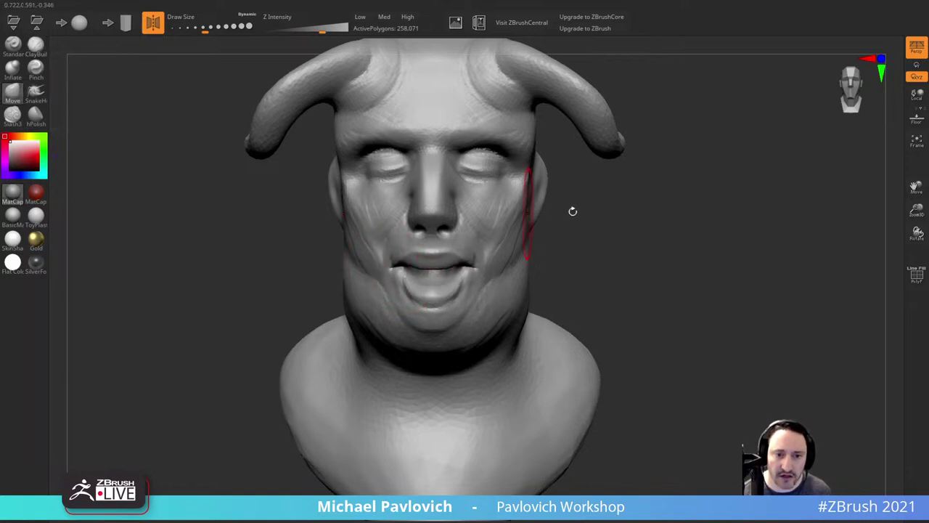
mouse_move(572, 211)
left_mouse_down()
mouse_move(543, 212)
mouse_move(582, 204)
left_mouse_up()
mouse_move(361, 259)
left_mouse_down()
mouse_move(359, 249)
mouse_move(354, 259)
left_mouse_up()
key("s")
key("s")
Step: Adjust the lower cheek and the corner of the mouth in side view with the Move brush
mouse_move(243, 352)
left_mouse_down()
mouse_move(348, 358)
mouse_move(403, 350)
left_mouse_up()
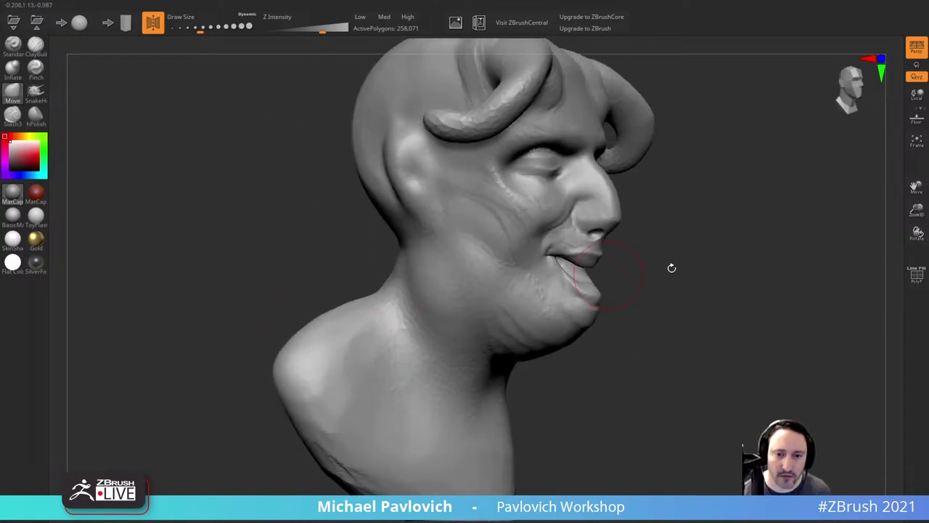
left_click_drag(672, 267, 602, 275)
mouse_move(516, 291)
left_mouse_down()
mouse_move(518, 301)
mouse_move(508, 298)
left_mouse_up()
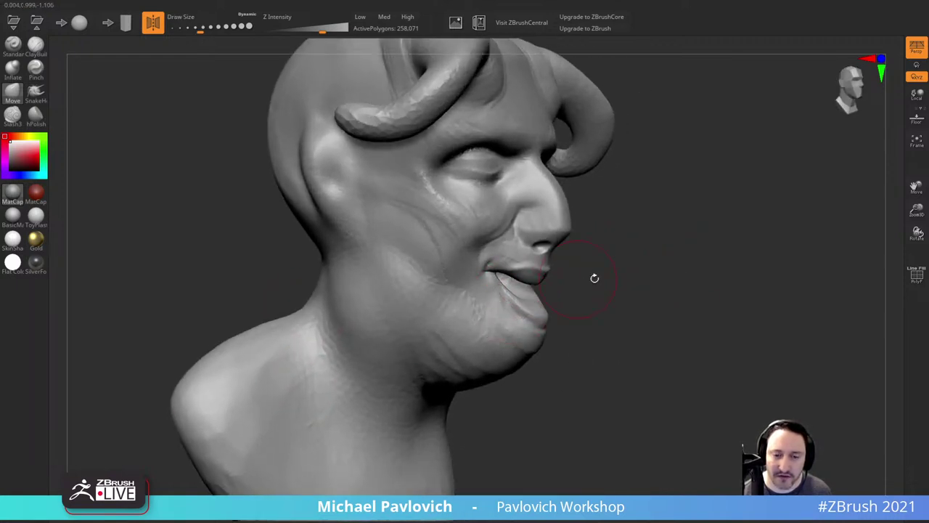
left_click_drag(594, 278, 553, 273)
left_click_drag(459, 277, 449, 262)
Step: Pull the lower lip and chin forward in profile with an enlarged Move brush
key("bracketleft")
mouse_move(617, 270)
left_mouse_down()
mouse_move(499, 275)
mouse_move(620, 235)
mouse_move(622, 250)
left_mouse_up()
key("bracketright")
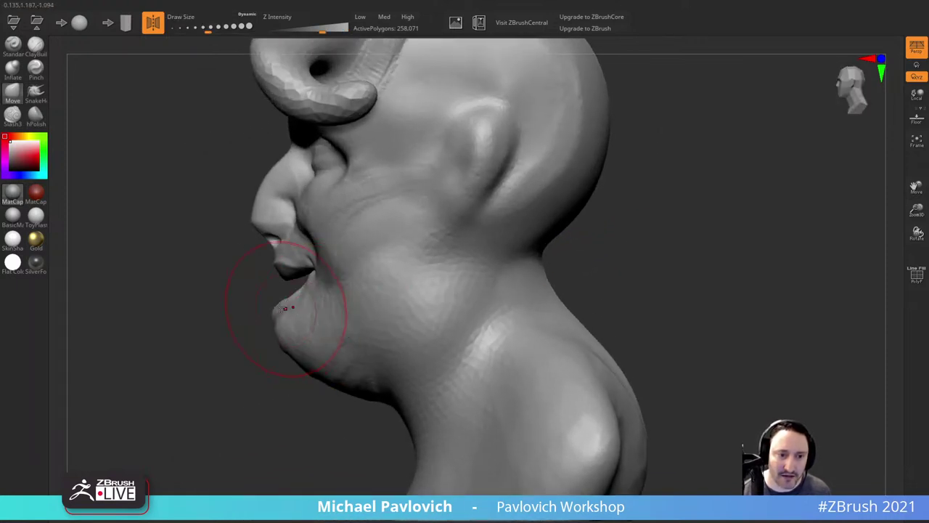
left_click_drag(284, 311, 263, 324)
left_click_drag(235, 368, 305, 356)
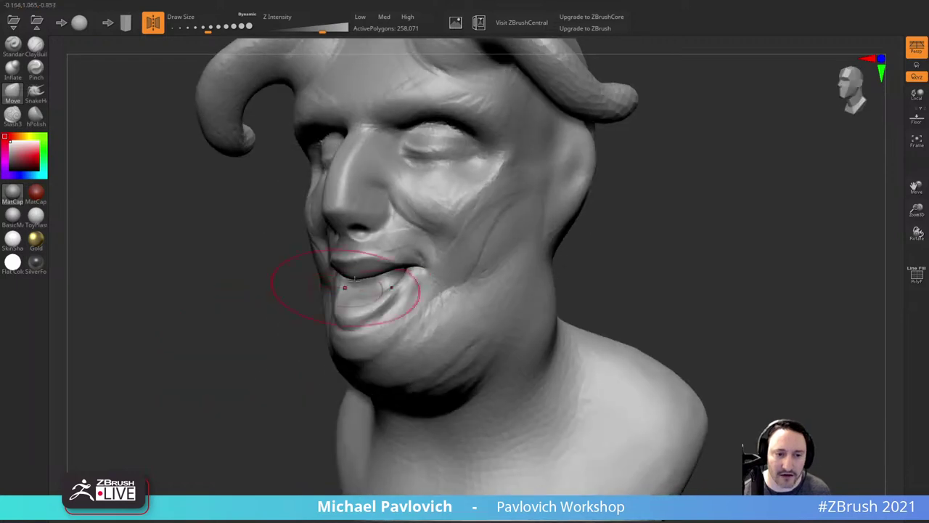
mouse_move(653, 265)
left_mouse_down()
mouse_move(707, 265)
mouse_move(639, 273)
left_mouse_up()
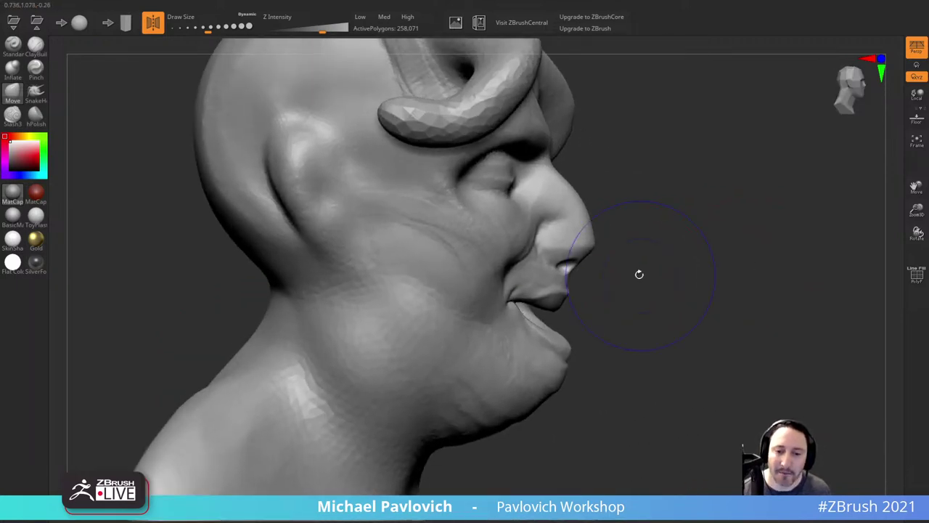
left_click_drag(615, 307, 536, 307)
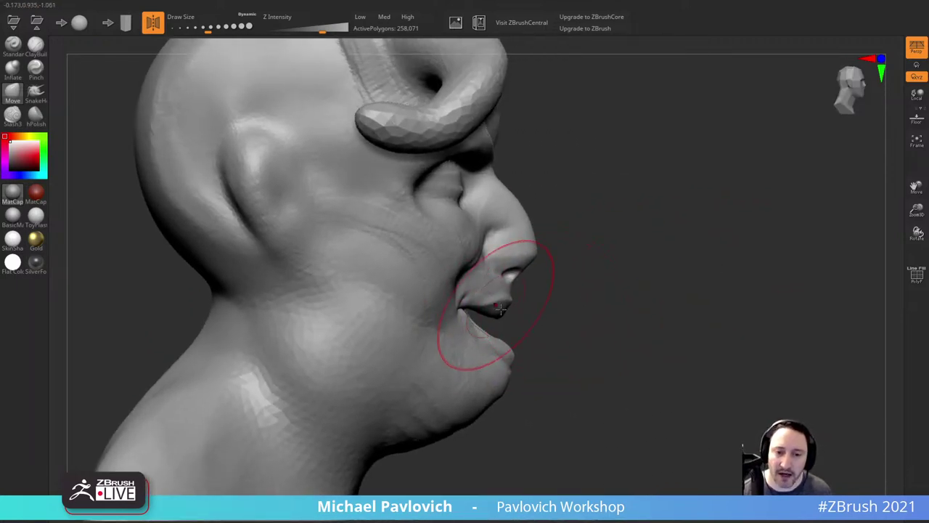
Step: Reshape the middle of the lower lip from the front with a smaller Move brush to narrow the mouth opening
left_click_drag(604, 291, 458, 327)
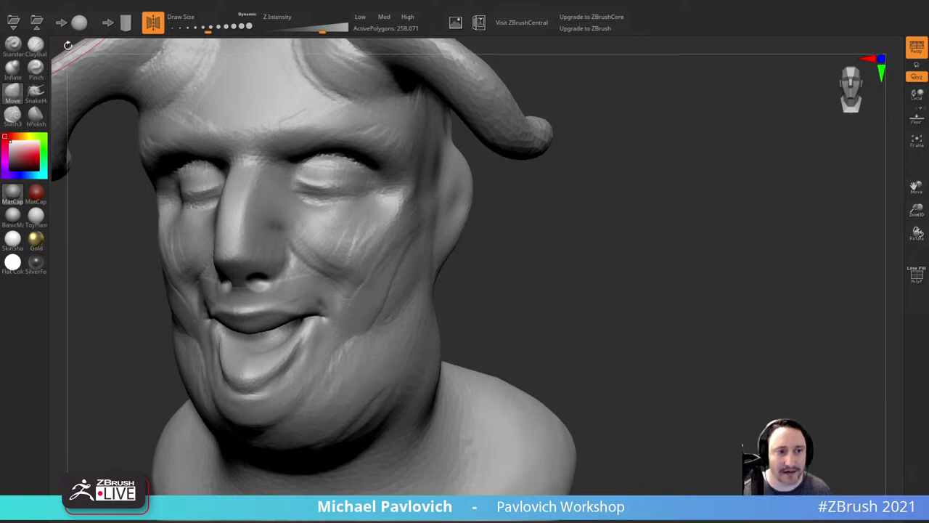
left_click_drag(585, 321, 686, 293, "alt")
left_click_drag(686, 293, 647, 281, "alt")
key("s")
left_click_drag(400, 296, 397, 296)
mouse_move(364, 270)
left_mouse_down()
mouse_move(356, 278)
mouse_move(377, 293)
left_mouse_up()
key("s")
left_click_drag(401, 296, 401, 305)
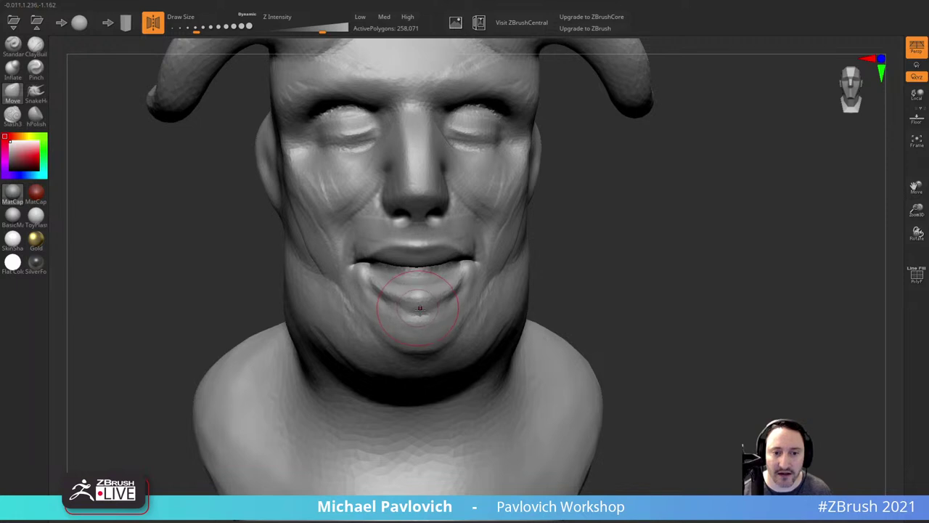
Step: Refine the profile of the lower lip and the front of the chin with the Move brush
left_click_drag(646, 263, 501, 270)
left_click_drag(287, 310, 332, 280)
mouse_move(245, 308)
left_mouse_down("alt")
mouse_move(285, 348)
mouse_move(285, 392)
left_mouse_up("alt")
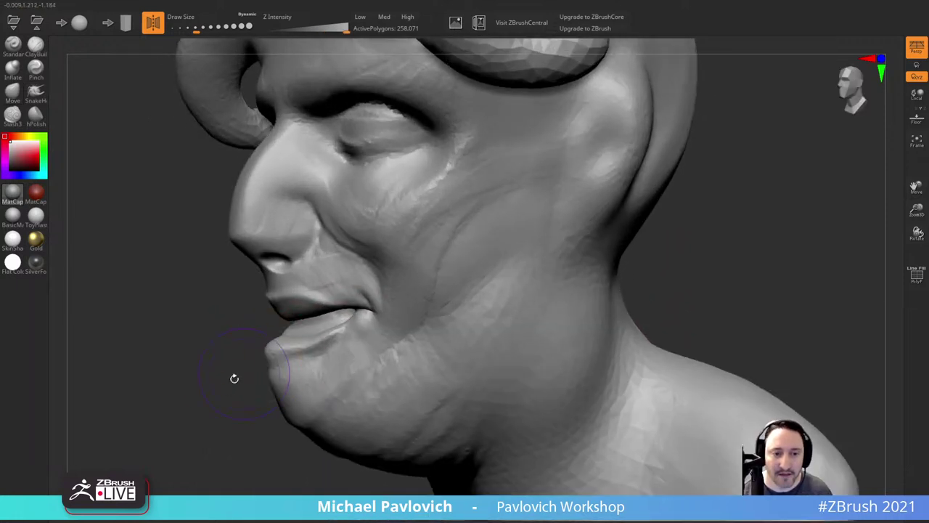
left_click_drag(235, 378, 220, 399)
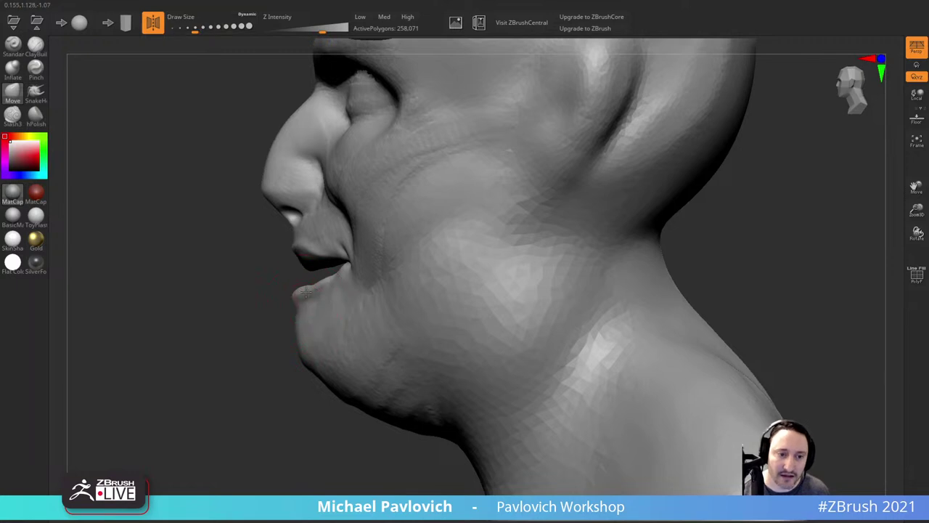
mouse_move(320, 289)
left_mouse_down()
mouse_move(326, 283)
mouse_move(304, 290)
mouse_move(373, 316)
left_mouse_up()
Step: Inflate the lower lip with a reduced Inflate brush, undoing the oversized stroke at the mouth corner
mouse_move(715, 297)
left_mouse_down()
mouse_move(728, 265)
mouse_move(784, 263)
mouse_move(688, 249)
left_mouse_up()
left_click(15, 72)
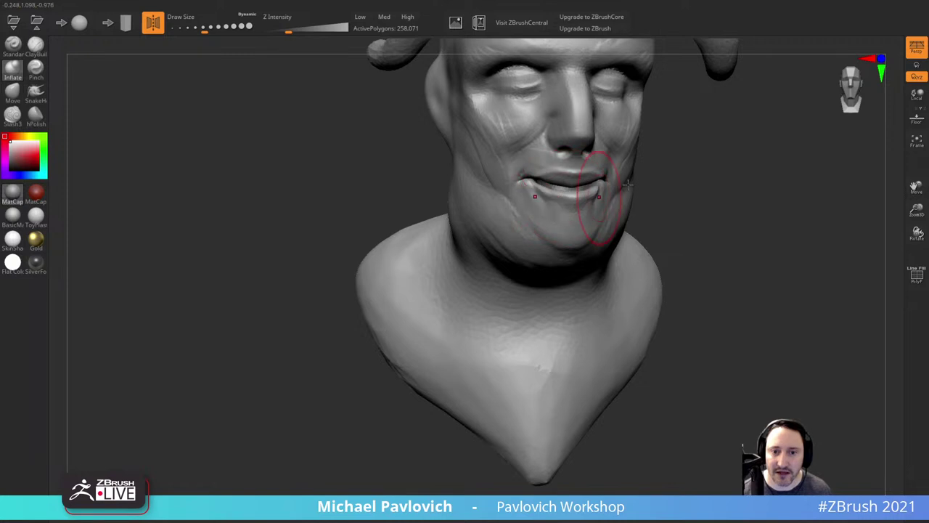
mouse_move(673, 184)
left_mouse_down("alt")
mouse_move(622, 230)
mouse_move(680, 234)
left_mouse_up("alt")
left_click_drag(493, 261, 499, 266)
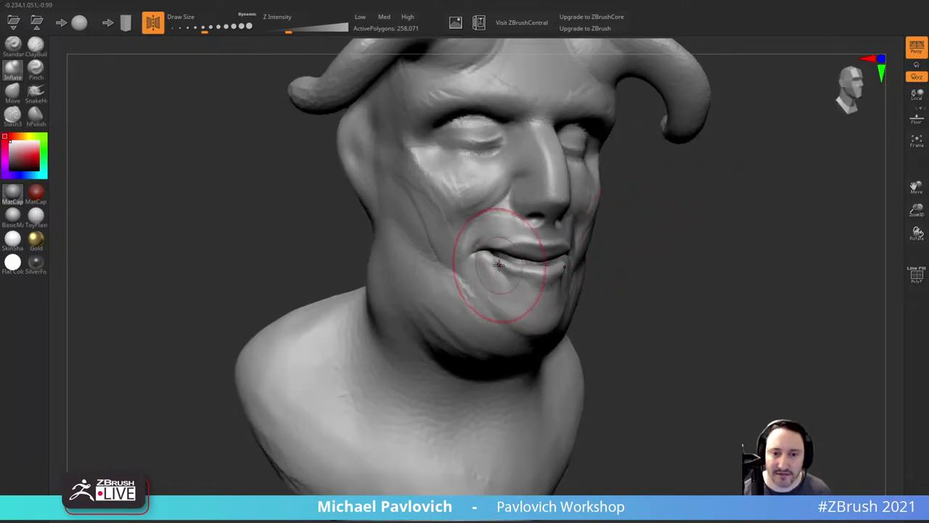
key("ctrl+z")
key("bracketleft")
right_click_drag(615, 233, 411, 279)
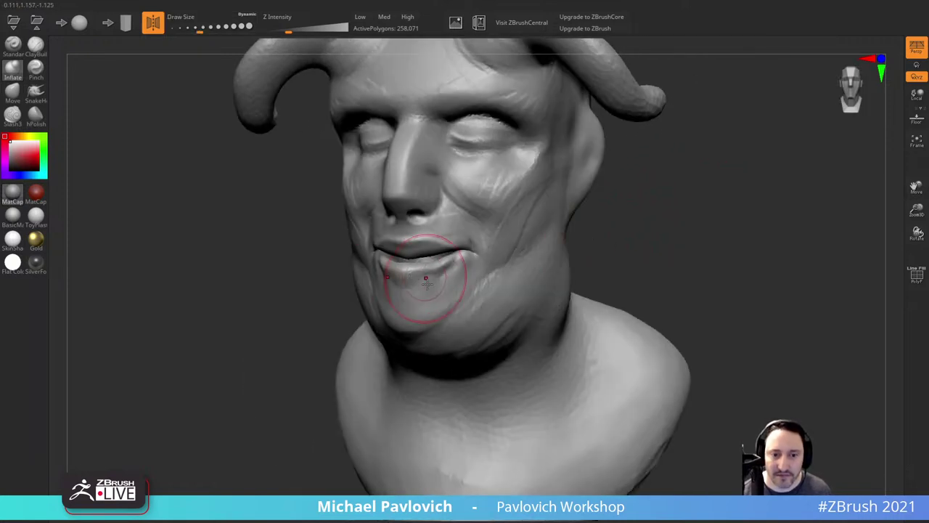
mouse_move(631, 223)
right_mouse_down()
mouse_move(611, 222)
mouse_move(619, 257)
mouse_move(648, 241)
mouse_move(763, 253)
mouse_move(655, 269)
mouse_move(642, 237)
right_mouse_up()
Step: Add volume to the lower lip and the skin beside the chin with a small ClayBuildup brush
left_click(36, 48)
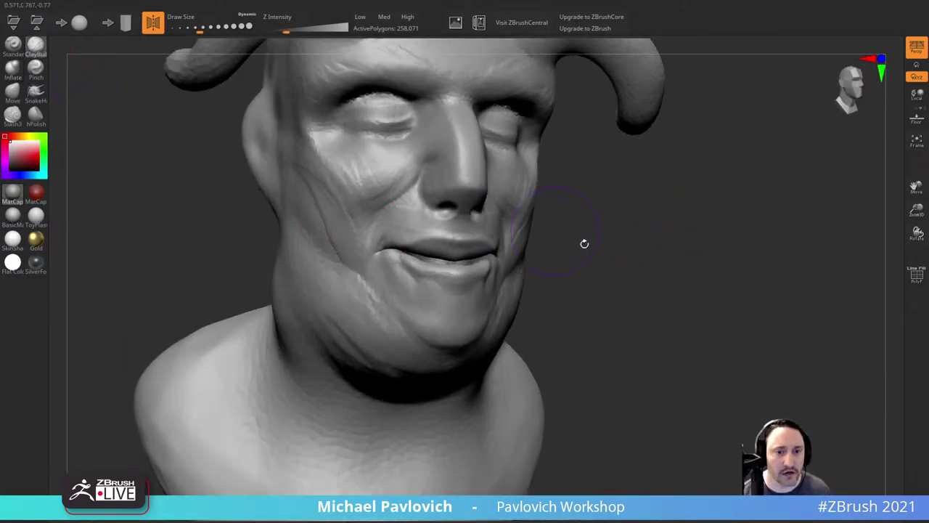
right_click_drag(584, 244, 574, 263)
key("bracketleft")
left_click_drag(418, 293, 405, 282)
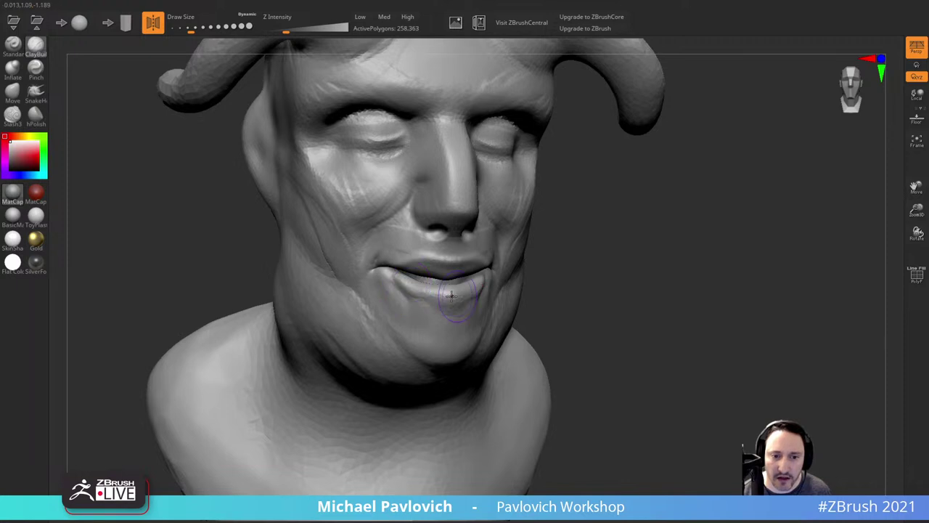
right_click_drag(482, 286, 419, 298)
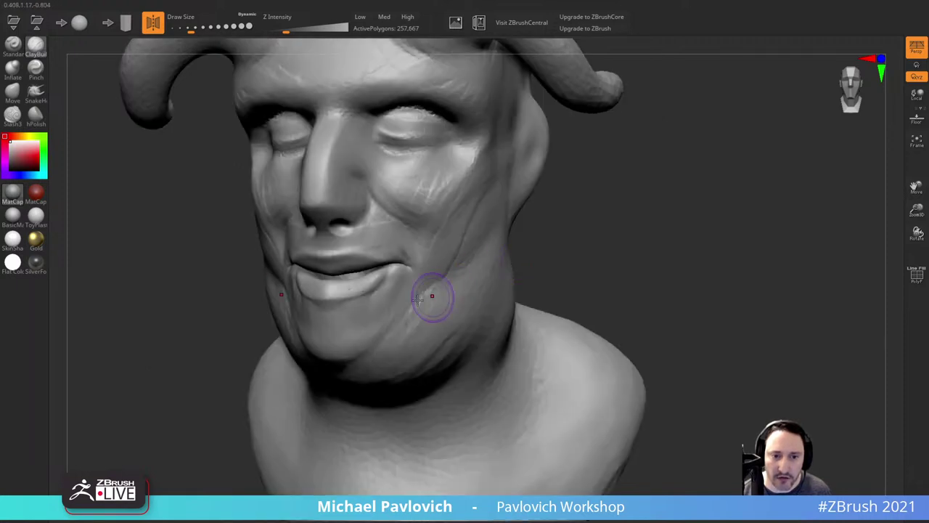
Step: Build up fleshy folds around the throat and under the jaw with an enlarged ClayBuildup brush, and smooth them
mouse_move(634, 255)
right_mouse_down("ctrl")
mouse_move(619, 235)
mouse_move(595, 240)
mouse_move(667, 231)
right_mouse_up("ctrl")
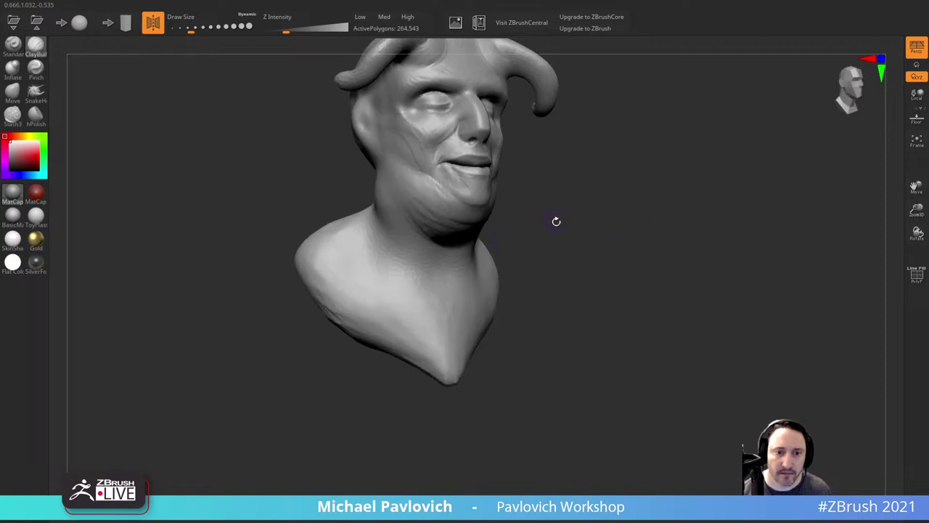
right_click_drag(556, 220, 552, 231, "alt")
key("s")
left_click(414, 248)
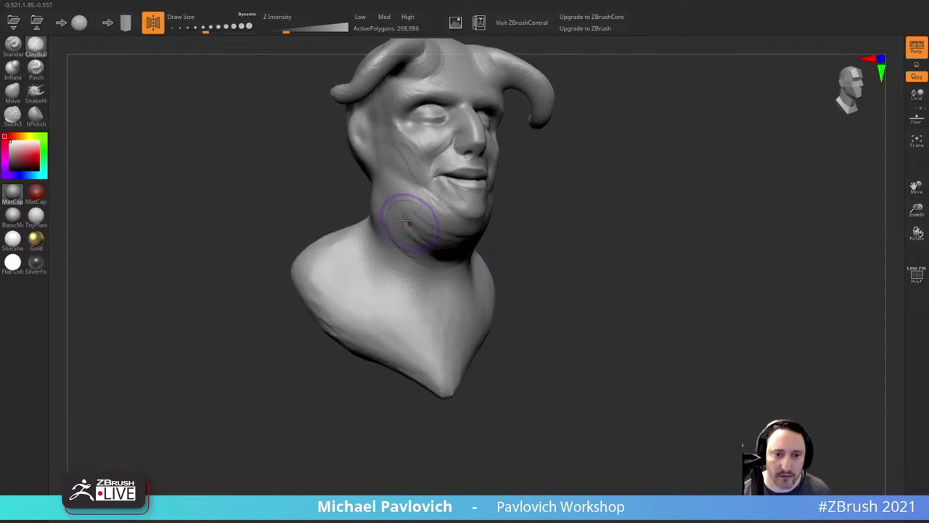
right_click_drag(547, 224, 402, 237)
key("s")
left_click(401, 249)
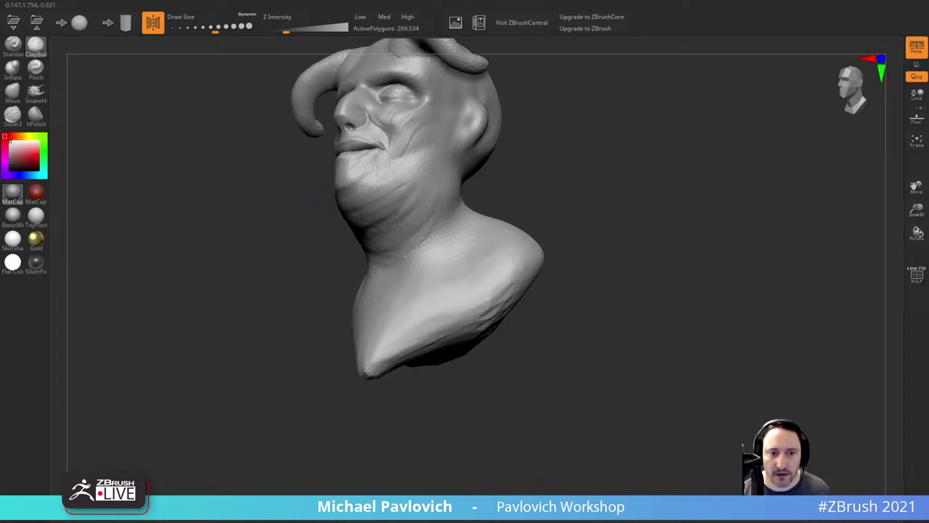
mouse_move(395, 213)
left_mouse_down("shift")
mouse_move(377, 227)
mouse_move(426, 202)
left_mouse_up("shift")
Step: Add ClayBuildup strokes over the side of the neck and the shoulders in side view
mouse_move(517, 146)
right_mouse_down()
mouse_move(505, 215)
mouse_move(467, 278)
right_mouse_up()
mouse_move(549, 254)
right_mouse_down()
mouse_move(477, 248)
mouse_move(441, 293)
right_mouse_up()
mouse_move(514, 243)
left_mouse_down()
mouse_move(469, 256)
mouse_move(517, 239)
left_mouse_up()
left_click_drag(572, 227, 501, 296)
right_click_drag(501, 297, 553, 268)
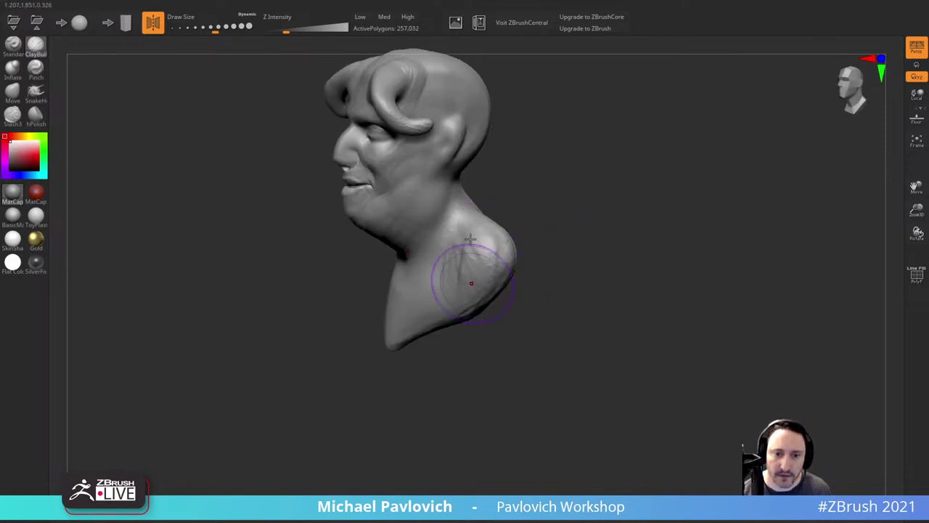
left_click_drag(469, 230, 455, 263)
Step: Build up muscle and collarbone forms across the chest and lower neck with ClayBuildup, and blend them
right_click_drag(456, 263, 541, 234)
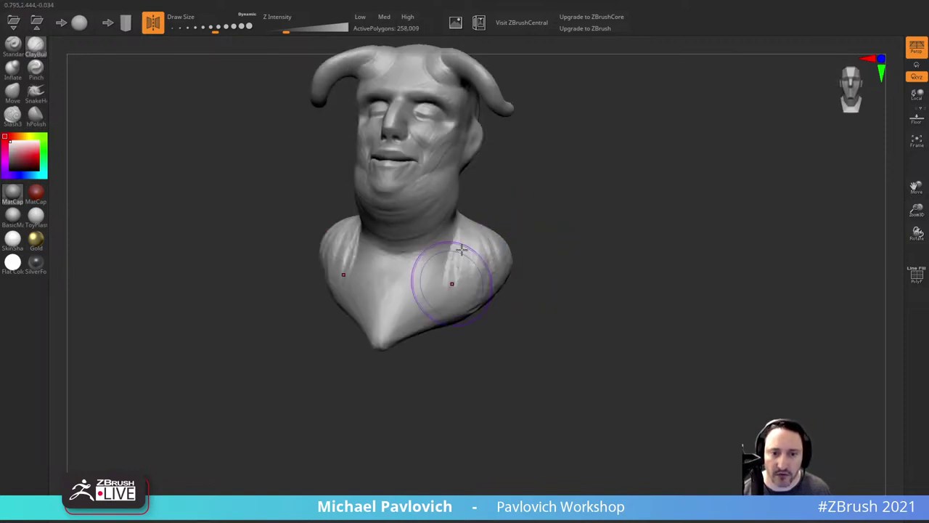
left_click_drag(460, 247, 398, 335)
mouse_move(436, 294)
left_mouse_down()
mouse_move(394, 298)
mouse_move(465, 265)
left_mouse_up()
left_click_drag(542, 236, 501, 241)
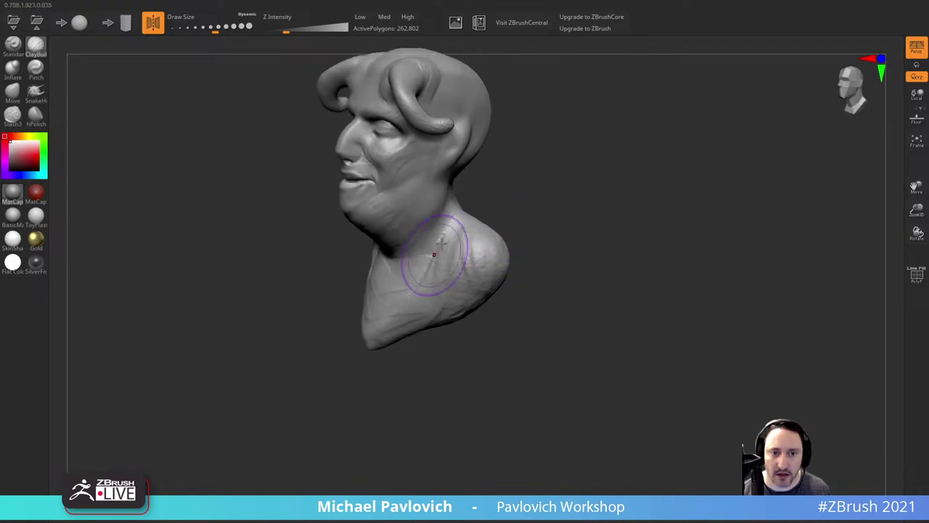
mouse_move(436, 249)
left_mouse_down()
mouse_move(429, 266)
mouse_move(476, 286)
left_mouse_up()
left_click_drag(556, 216, 460, 231)
mouse_move(565, 161)
left_mouse_down()
mouse_move(579, 150)
mouse_move(639, 189)
left_mouse_up()
mouse_move(580, 217)
left_mouse_down()
mouse_move(537, 230)
mouse_move(544, 217)
mouse_move(614, 229)
left_mouse_up()
Step: Reduce the ClayBuildup draw size and smooth the jaw, chin and throat from both sides
key("s")
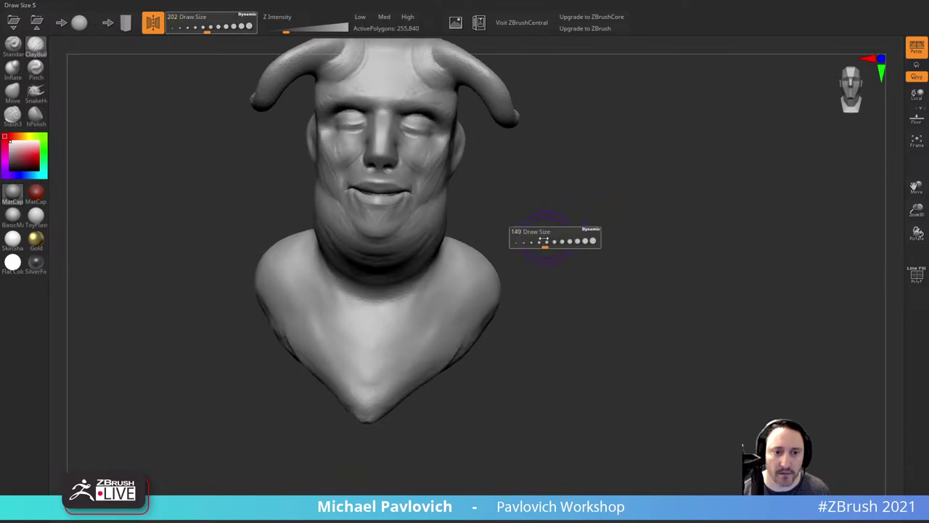
left_click_drag(546, 244, 539, 244)
left_click_drag(539, 226, 560, 212)
right_click_drag(540, 188, 478, 234)
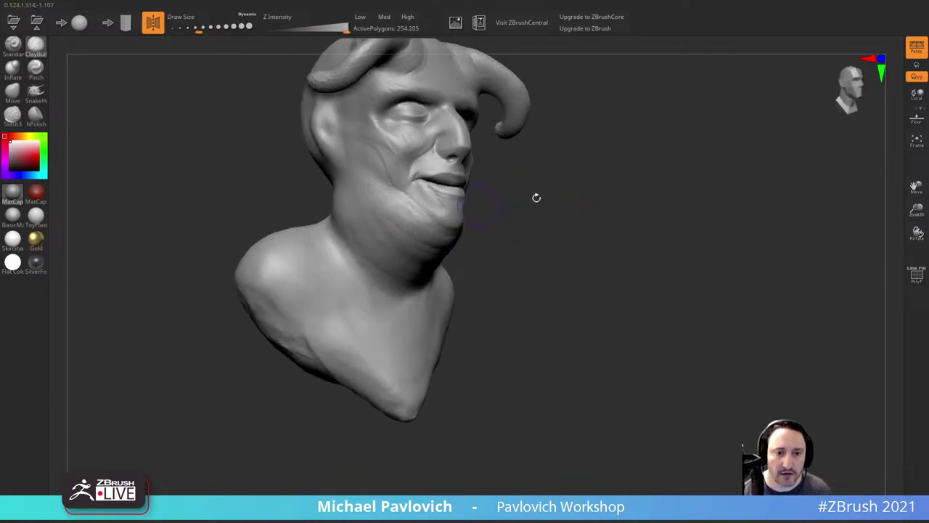
right_click_drag(536, 197, 354, 225)
right_click_drag(386, 252, 622, 204)
right_click_drag(543, 224, 610, 236, "alt")
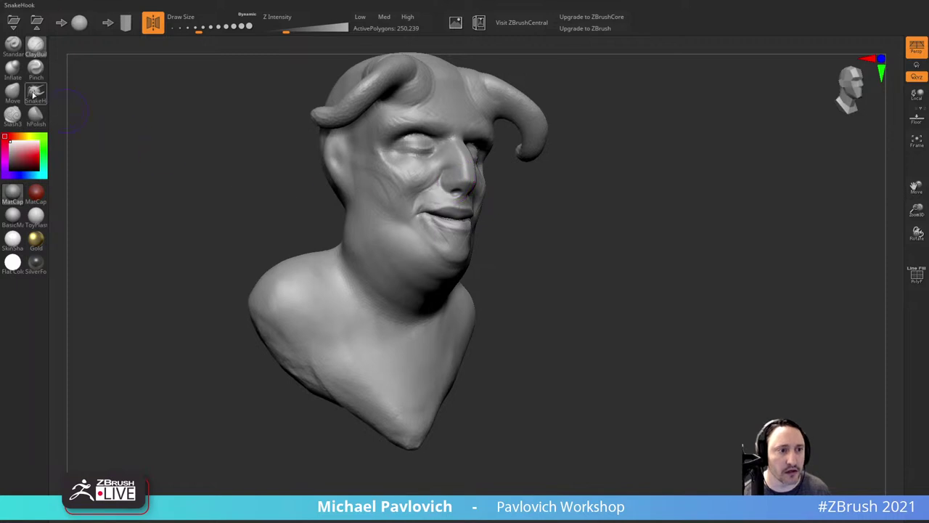
Step: Cut a crease between the jaw and the neck with the Slash3 brush, from below the ear towards the chin
left_click(13, 115)
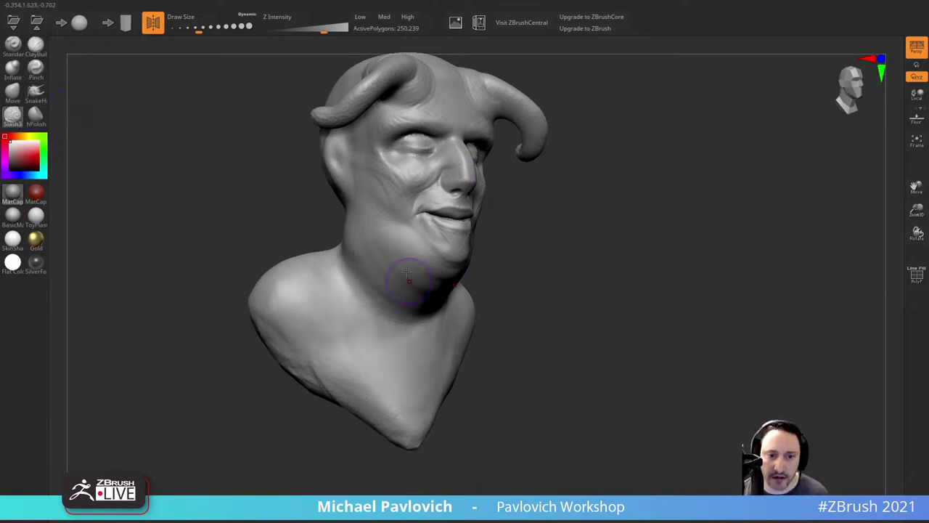
left_click_drag(350, 237, 424, 279)
right_click_drag(544, 191, 560, 218, "ctrl")
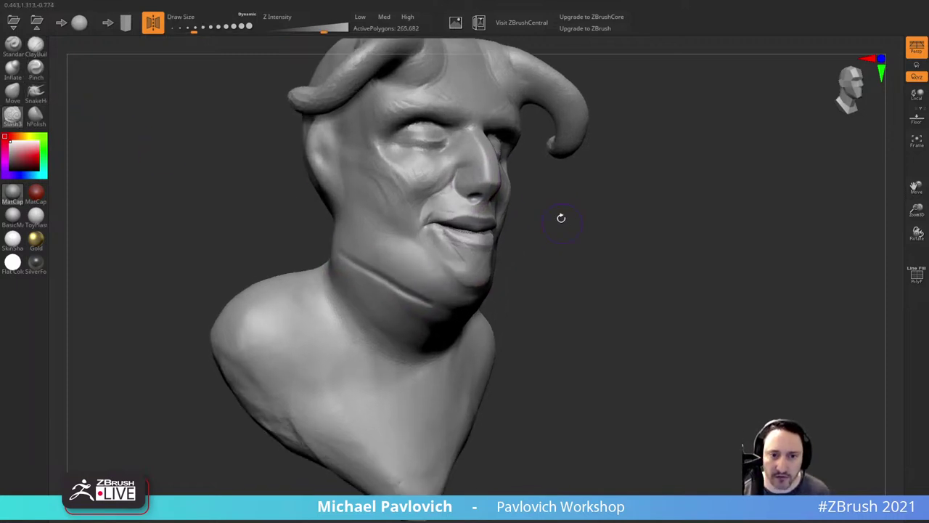
Step: Undo the last Slash3 stroke and recut the jaw crease with a smaller brush, from below the ear to under the chin
key("ctrl+z")
key("[")
left_click_drag(351, 250, 444, 304)
mouse_move(639, 250)
right_mouse_down()
mouse_move(539, 249)
mouse_move(590, 233)
right_mouse_up()
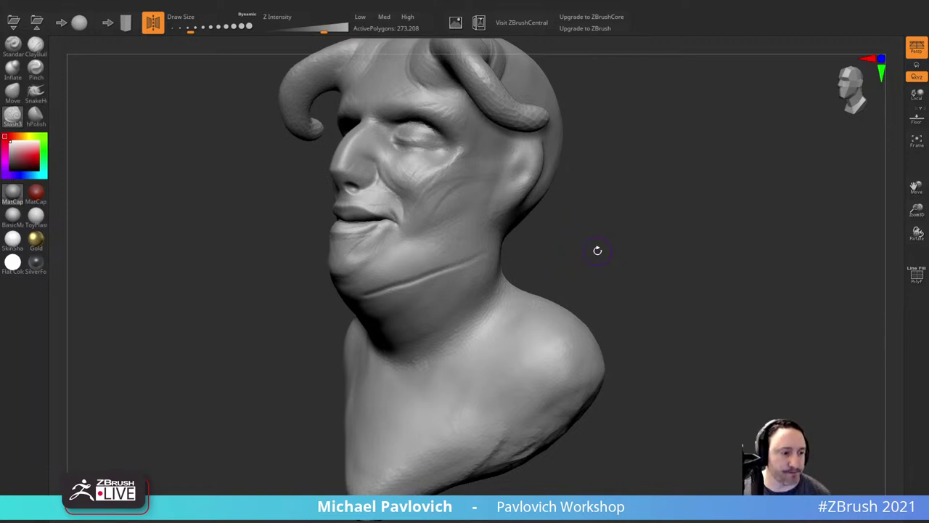
mouse_move(668, 223)
left_mouse_down()
mouse_move(699, 222)
mouse_move(707, 205)
left_mouse_up()
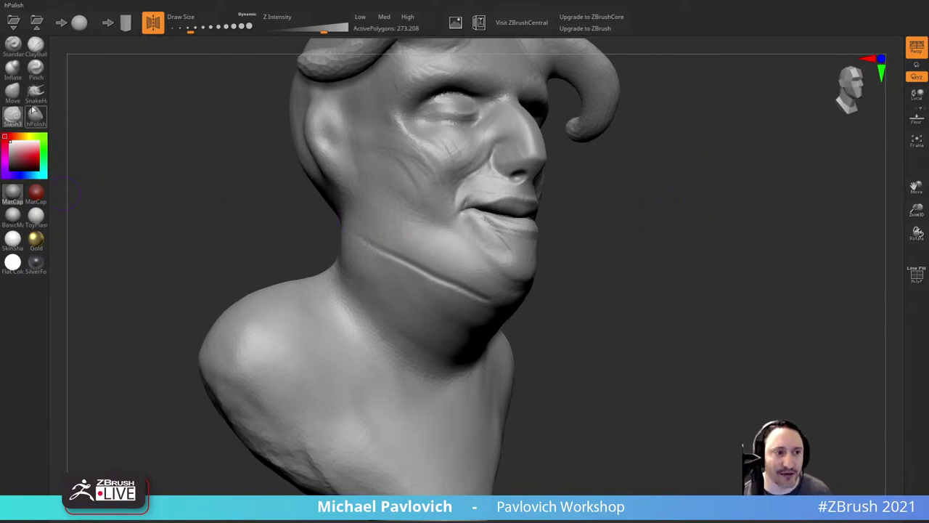
left_click_drag(455, 282, 507, 302)
left_click_drag(566, 286, 561, 254)
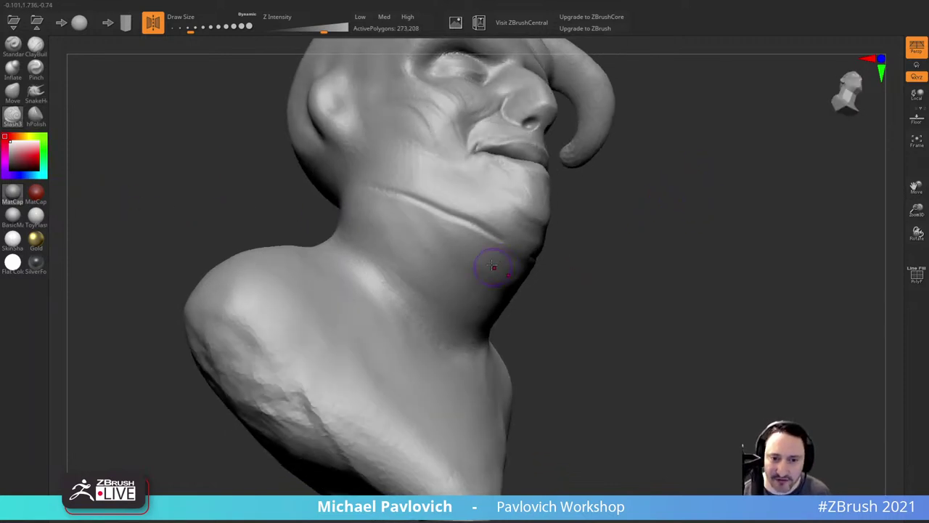
key("s")
left_click(495, 266)
mouse_move(475, 222)
left_mouse_down()
mouse_move(539, 259)
mouse_move(596, 265)
left_mouse_up()
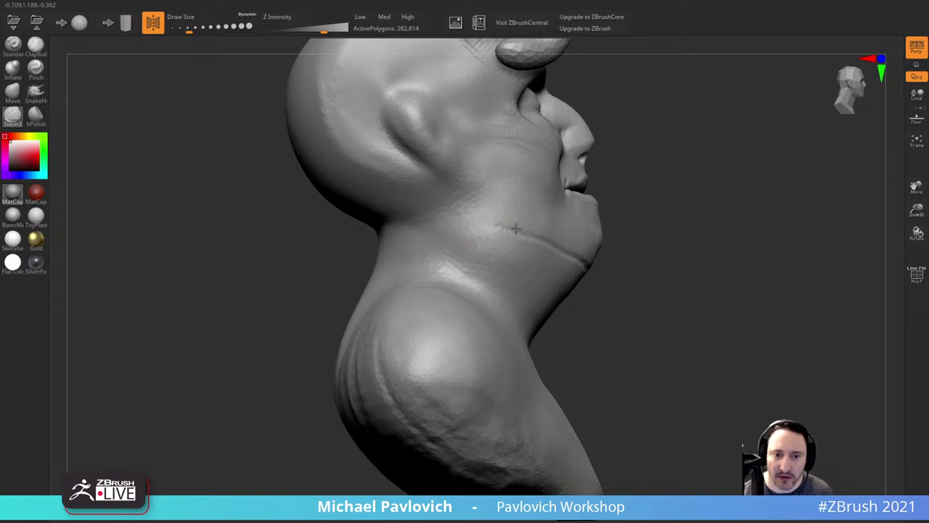
Step: Extend the Slash3 crease from below the ear around the back of the neck, under the skull
left_click_drag(516, 228, 418, 219)
left_click_drag(666, 197, 701, 243)
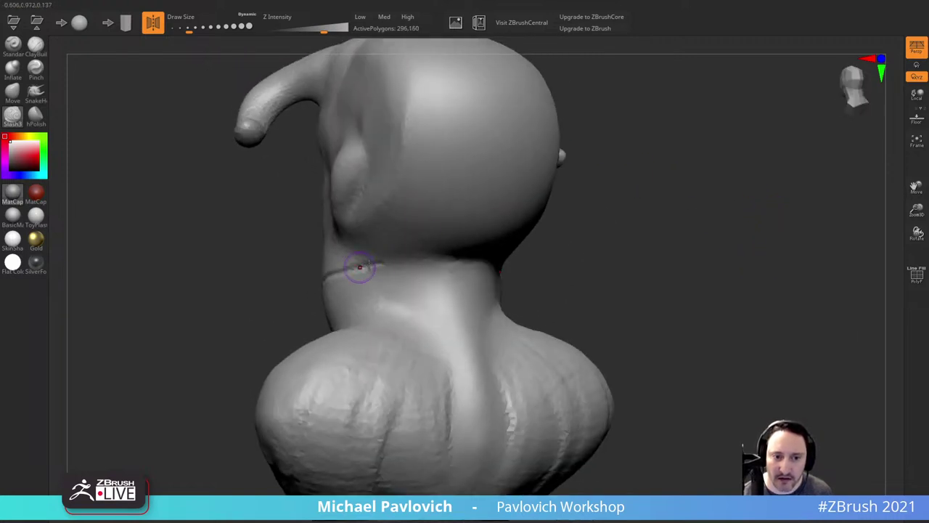
left_click_drag(361, 267, 439, 258)
left_click_drag(583, 243, 544, 220)
left_click_drag(369, 244, 519, 243)
mouse_move(577, 228)
left_mouse_down()
mouse_move(670, 202)
mouse_move(577, 235)
left_mouse_up()
mouse_move(652, 217)
left_mouse_down()
mouse_move(715, 232)
mouse_move(654, 209)
mouse_move(615, 216)
mouse_move(630, 215)
left_mouse_up()
Step: Cut a collar line with a larger Slash3 brush, from the sides of the neck across the upper chest and over the shoulders
key("bracketright")
left_click_drag(537, 246, 499, 324)
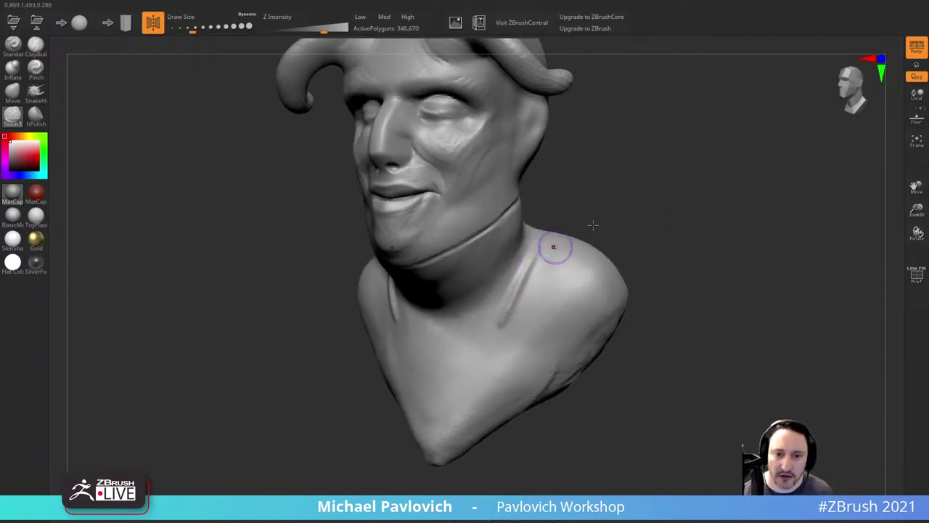
left_click_drag(628, 214, 671, 215, "shift")
mouse_move(380, 290)
left_mouse_down()
mouse_move(396, 326)
mouse_move(451, 339)
left_mouse_up()
left_click_drag(667, 260, 605, 247)
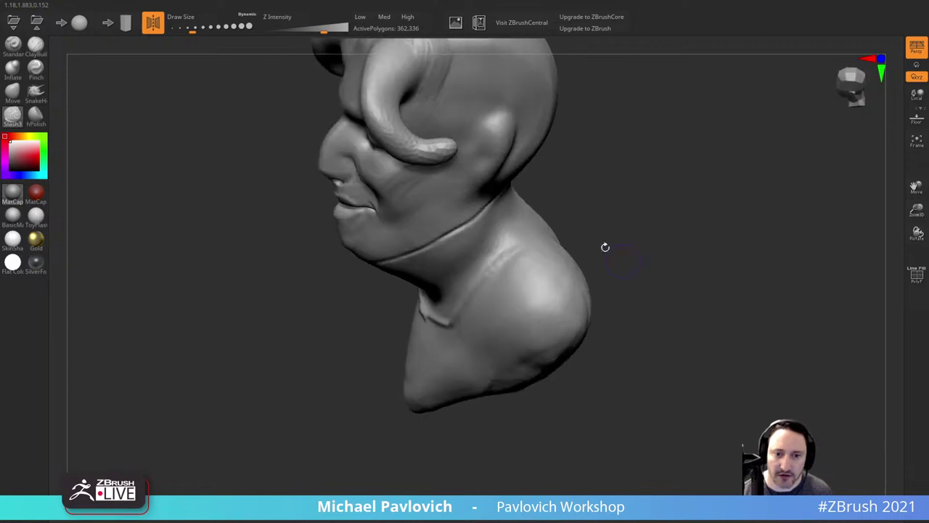
left_click_drag(643, 220, 599, 211)
left_click_drag(503, 256, 579, 239)
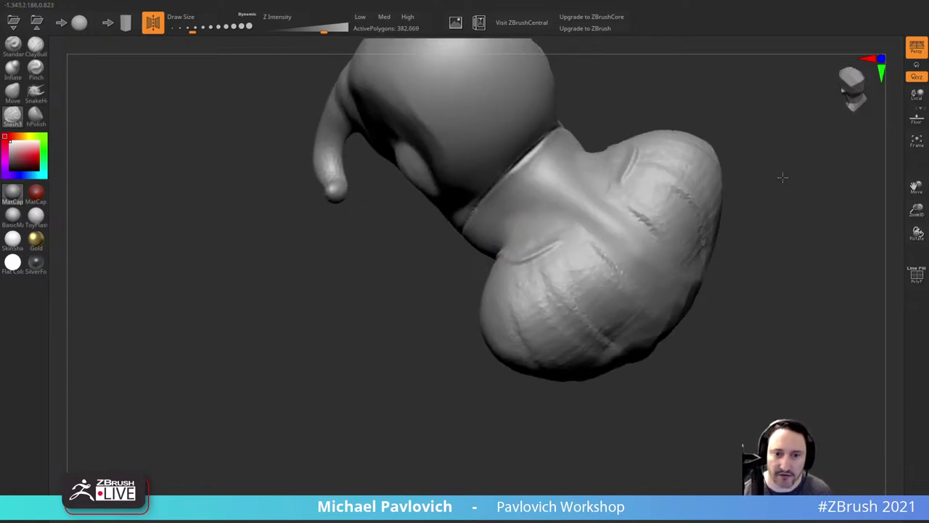
Step: Smooth the rough strokes off the upper back and the rear of the shoulders
left_click_drag(782, 177, 597, 245, "alt")
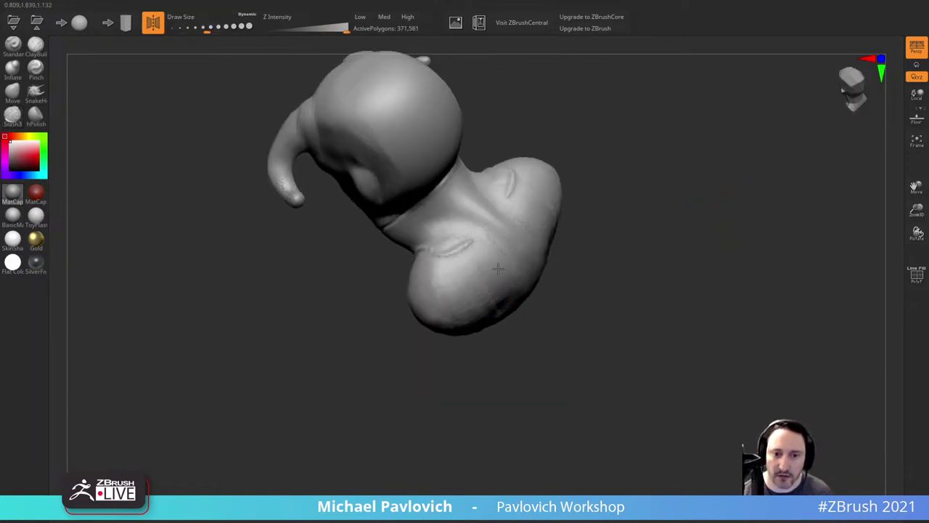
key("s")
left_click_drag(485, 251, 477, 251)
left_click_drag(617, 247, 621, 298, "alt")
left_click_drag(736, 243, 654, 226, "alt")
Step: Reduce the Slash3 draw size and join the collar line across the upper back
key("s")
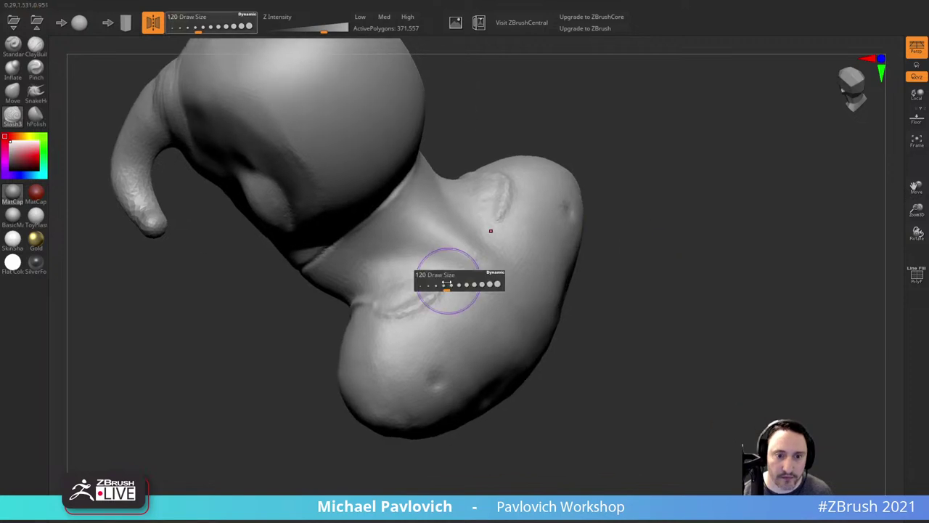
left_click_drag(447, 283, 442, 284)
left_click_drag(399, 313, 455, 267)
left_click_drag(415, 297, 510, 184)
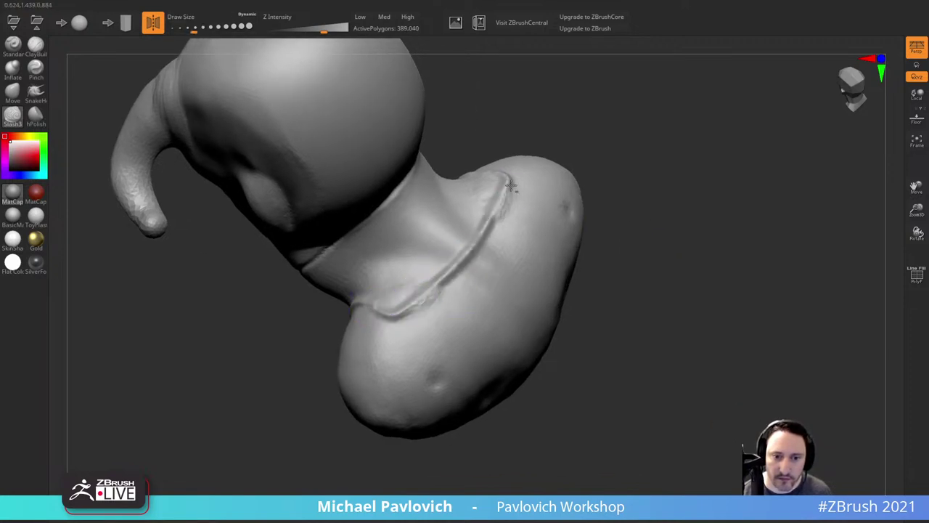
Step: Cut two mirrored vertical seams down the middle of the chest, from the collar to the bust's lower tip
mouse_move(639, 200)
left_mouse_down("alt")
mouse_move(641, 157)
mouse_move(614, 176)
mouse_move(659, 166)
mouse_move(603, 208)
left_mouse_up("alt")
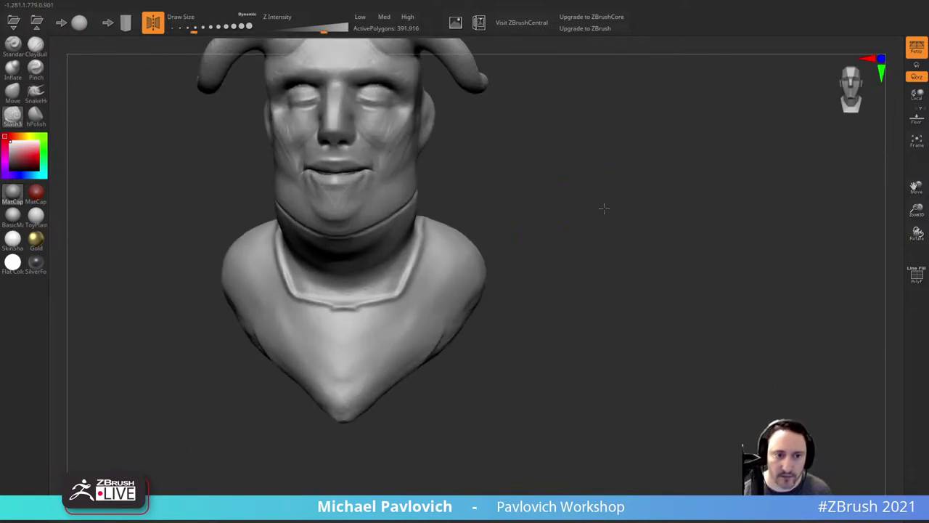
key("s")
left_click_drag(344, 326, 343, 357)
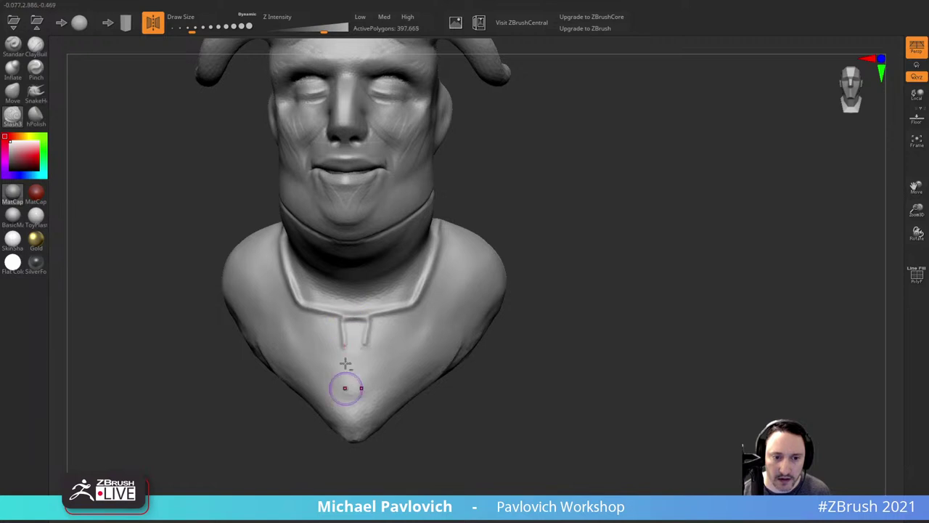
left_click_drag(338, 314, 348, 430)
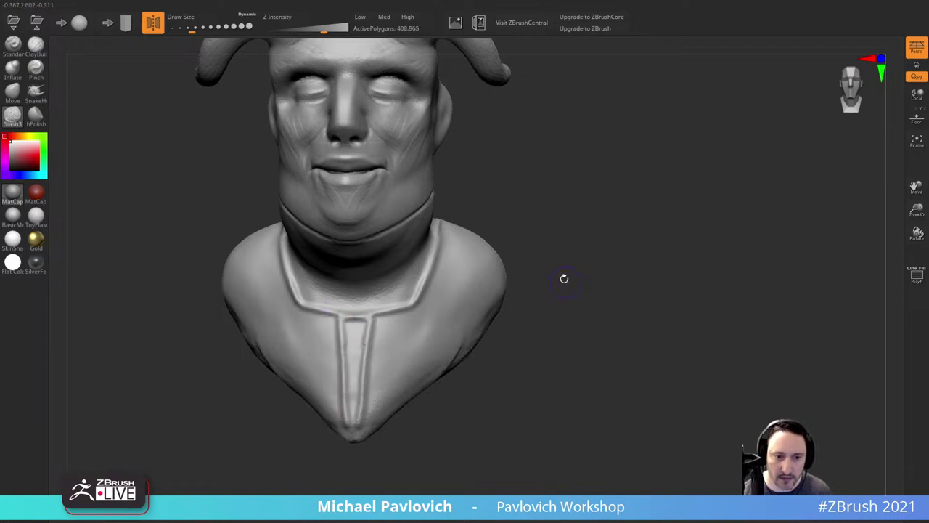
Step: Outline the front of the shoulder pads with Slash3, cutting the inner edge beside the collar and the lower edge
left_click_drag(571, 246, 566, 246)
left_click_drag(430, 313, 458, 236)
left_click_drag(525, 222, 506, 224)
left_click_drag(416, 312, 470, 331)
left_click_drag(548, 302, 510, 272)
left_click_drag(407, 270, 473, 229)
Step: Continue the shoulder pad outline over the outer arm and around the back of the shoulders
mouse_move(527, 258)
left_mouse_down()
mouse_move(502, 290)
mouse_move(508, 262)
left_mouse_up()
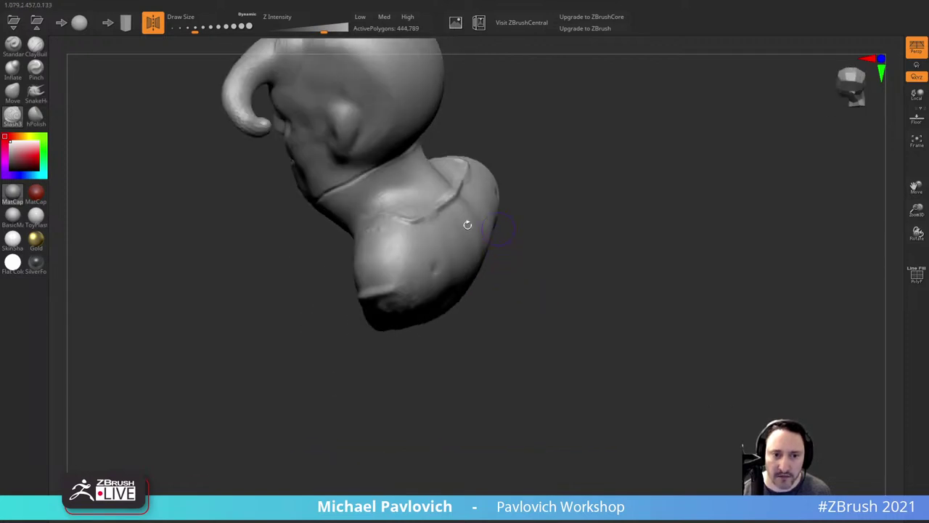
mouse_move(327, 242)
left_mouse_down()
mouse_move(411, 238)
mouse_move(415, 228)
left_mouse_up()
mouse_move(452, 238)
left_mouse_down()
mouse_move(394, 223)
mouse_move(453, 240)
left_mouse_up()
right_click_drag(458, 249, 444, 247)
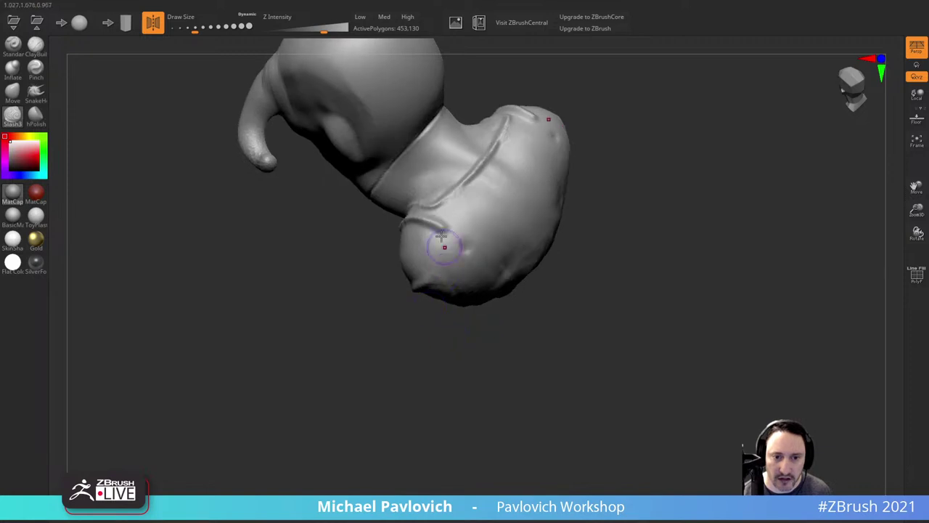
left_click_drag(439, 224, 445, 266)
right_click_drag(446, 276, 450, 262)
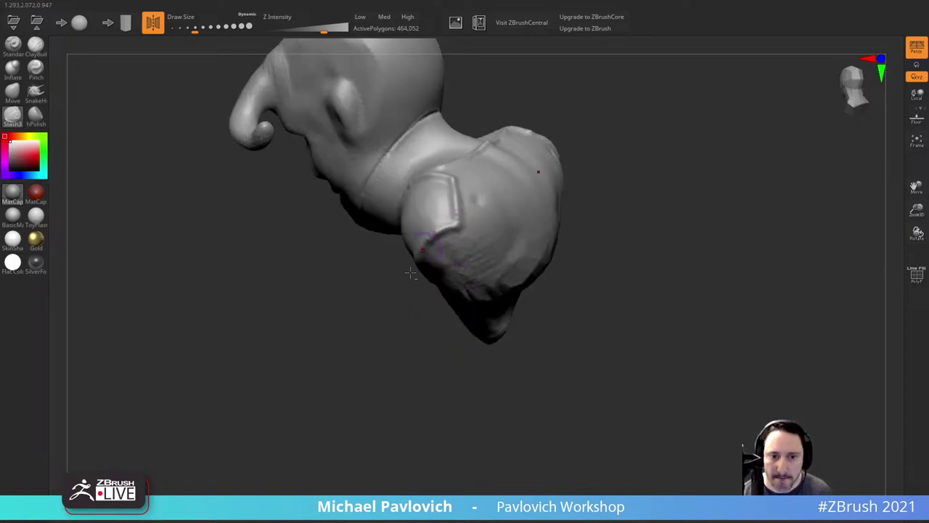
left_click_drag(410, 273, 611, 204)
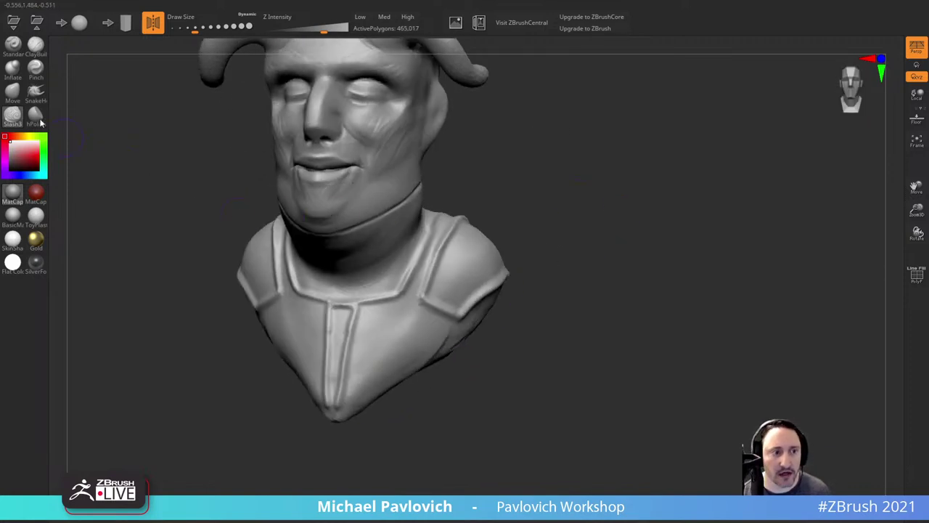
Step: Build up the front of the shoulder pads along their inner and lower edges with ClayBuildup strokes
left_click(36, 45)
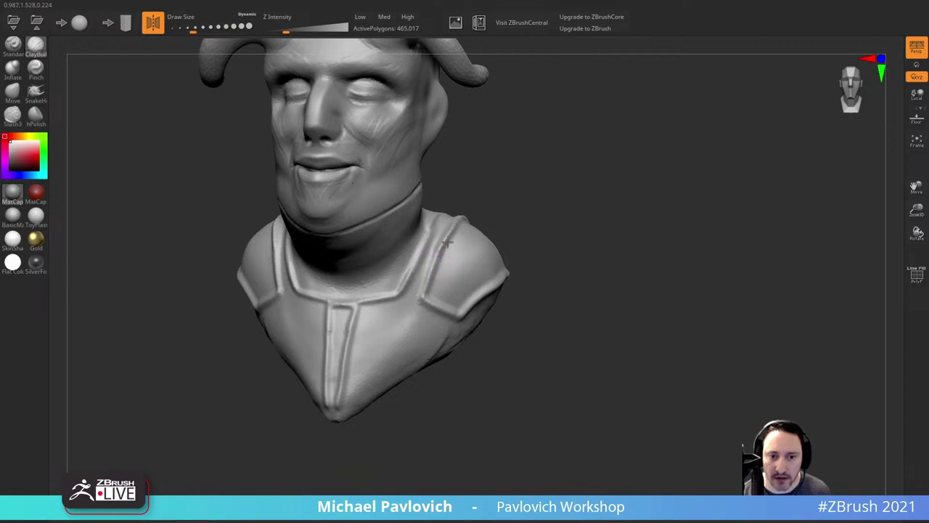
left_click_drag(435, 284, 450, 243)
left_click_drag(543, 207, 508, 231)
left_click_drag(429, 274, 444, 254)
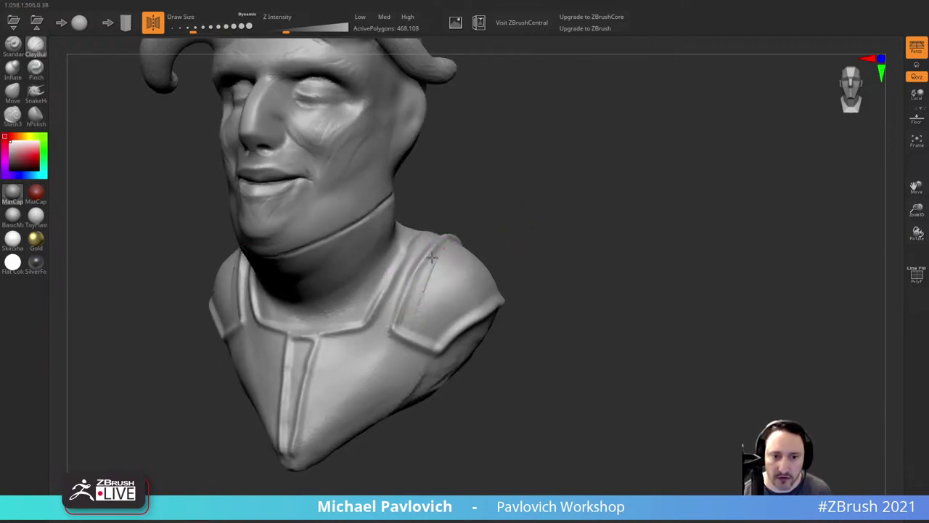
mouse_move(418, 290)
left_mouse_down()
mouse_move(434, 260)
mouse_move(407, 322)
mouse_move(427, 338)
mouse_move(407, 307)
mouse_move(416, 285)
left_mouse_up()
left_click_drag(413, 328, 417, 310)
mouse_move(420, 331)
left_mouse_down()
mouse_move(425, 312)
mouse_move(438, 315)
left_mouse_up()
mouse_move(542, 274)
left_mouse_down("alt")
mouse_move(523, 261)
mouse_move(490, 260)
left_mouse_up("alt")
mouse_move(378, 309)
left_mouse_down()
mouse_move(394, 323)
mouse_move(438, 292)
mouse_move(423, 292)
left_mouse_up()
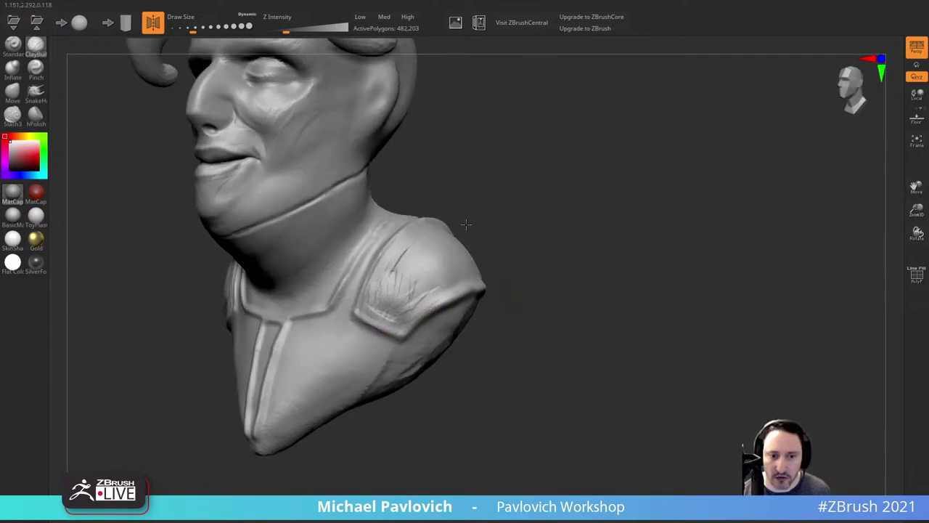
Step: Add ClayBuildup strokes over the top and rear edge of the shoulder pads
left_click_drag(466, 224, 495, 228)
left_click_drag(401, 270, 434, 241)
left_click_drag(416, 271, 436, 237)
left_click_drag(553, 234, 454, 232)
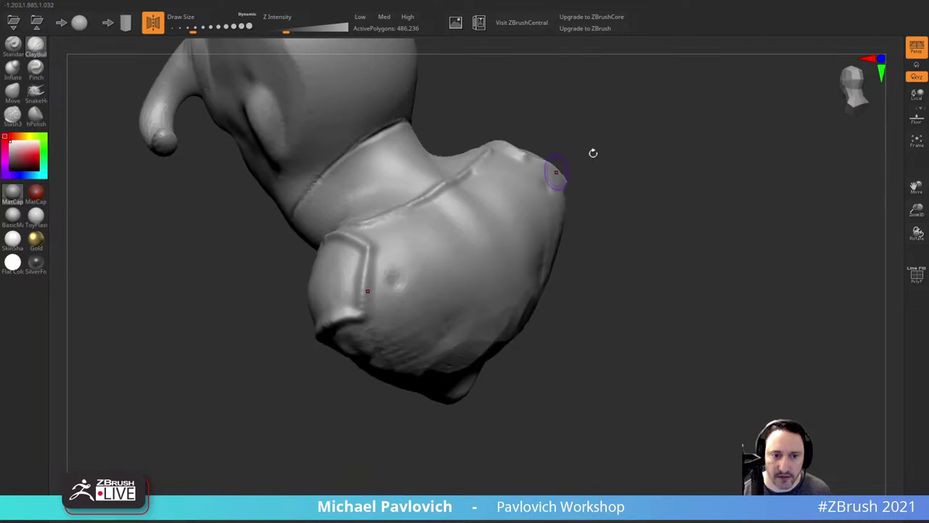
left_click_drag(593, 153, 646, 178)
mouse_move(389, 265)
left_mouse_down()
mouse_move(357, 262)
mouse_move(383, 265)
left_mouse_up()
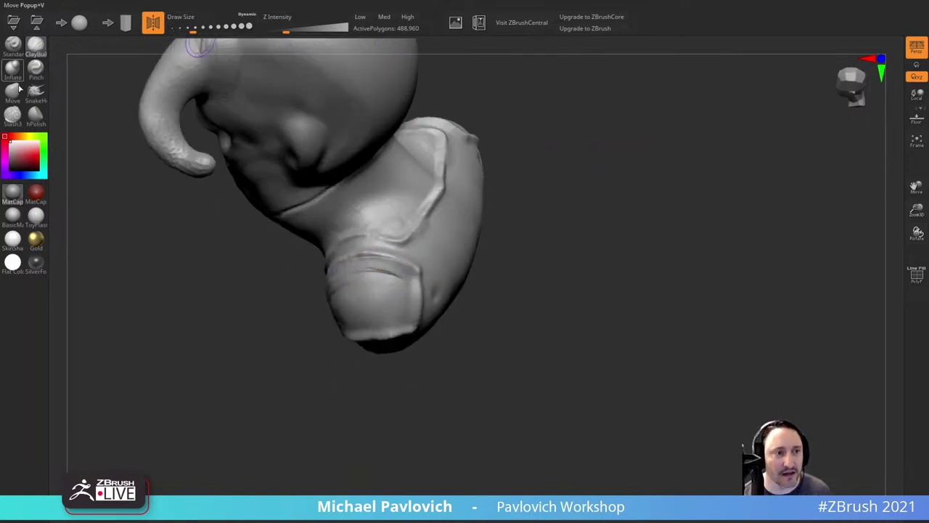
Step: Raise fabric-like folds on the top and back of the shoulder pads with the Standard brush
left_click(13, 48)
left_click_drag(362, 279, 392, 275)
left_click_drag(508, 273, 447, 263)
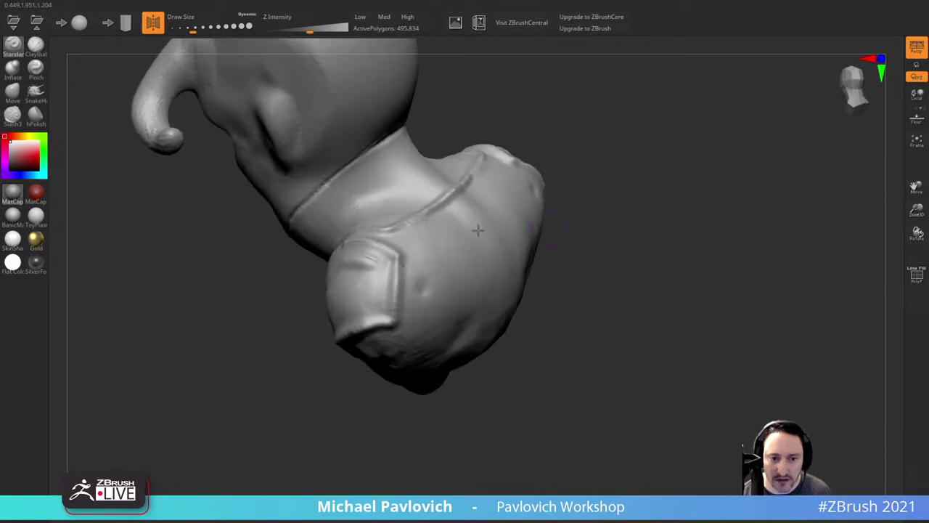
mouse_move(370, 264)
left_mouse_down()
mouse_move(378, 311)
mouse_move(385, 256)
mouse_move(388, 264)
left_mouse_up()
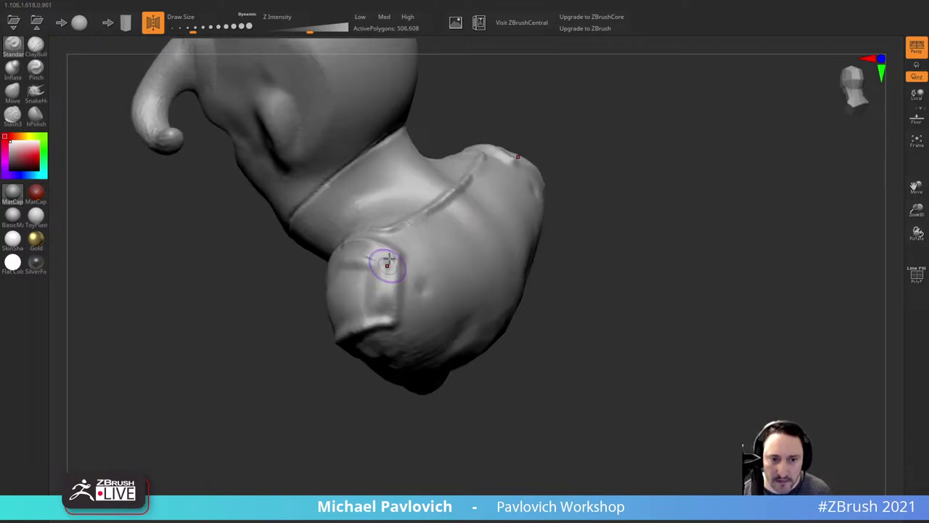
left_click_drag(292, 373, 361, 364)
left_click_drag(424, 301, 452, 292)
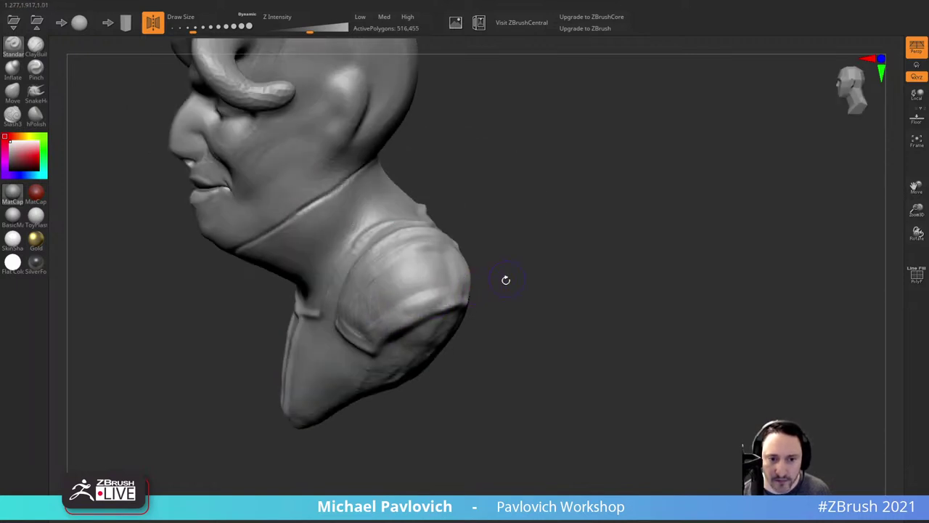
Step: Add more Standard brush folds across the outer side and front of the shoulder pads
left_click_drag(506, 280, 463, 285)
left_click_drag(405, 280, 414, 277)
left_click_drag(496, 228, 528, 201)
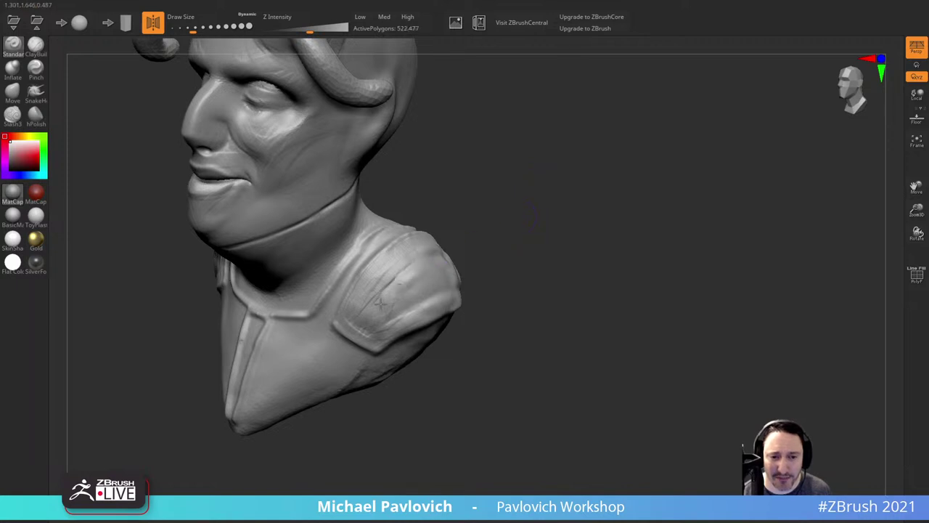
left_click_drag(415, 295, 404, 308)
mouse_move(494, 245)
left_mouse_down()
mouse_move(432, 288)
mouse_move(448, 272)
left_mouse_up()
left_click_drag(474, 258, 511, 220)
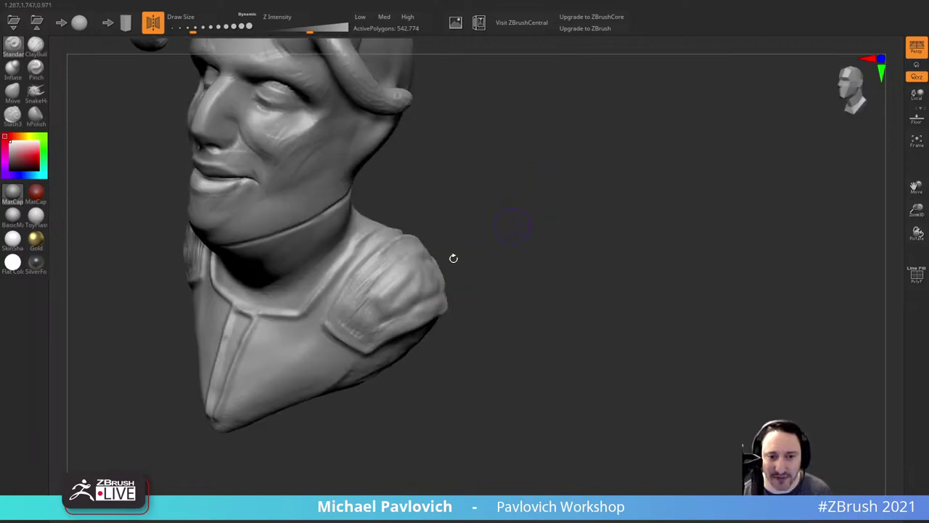
Step: Smooth the folds and stroke marks on the shoulder pads with a larger brush, from front to back
left_click_drag(421, 276, 410, 268, "shift")
left_click_drag(481, 239, 511, 231)
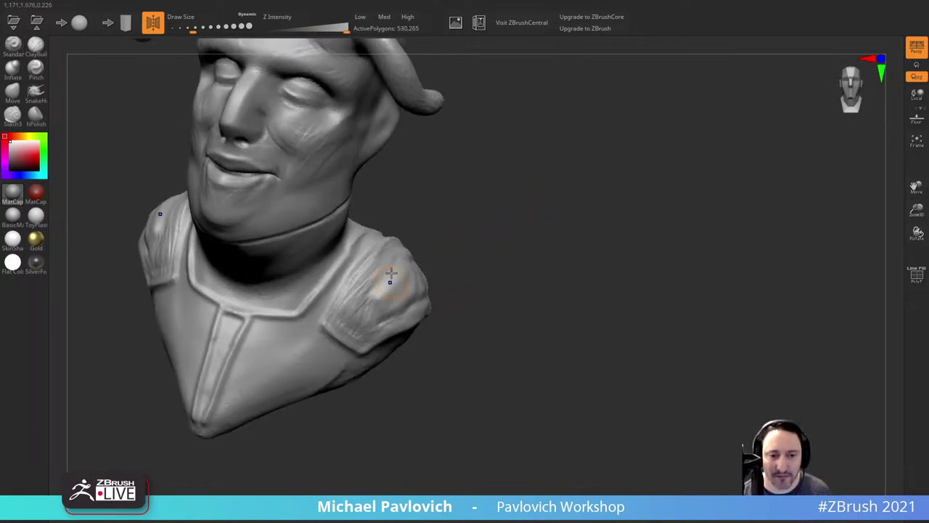
key("s")
left_click_drag(381, 295, 385, 297)
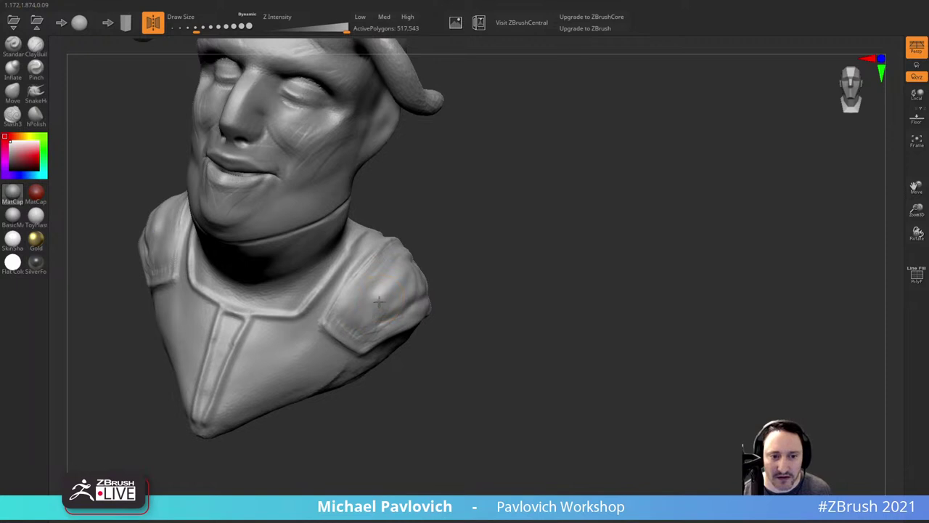
left_click_drag(581, 247, 493, 283)
left_click_drag(523, 239, 479, 260)
mouse_move(340, 308)
left_mouse_down("shift")
mouse_move(361, 290)
mouse_move(349, 326)
left_mouse_up("shift")
left_click_drag(344, 400, 356, 349)
left_click_drag(332, 291, 297, 300)
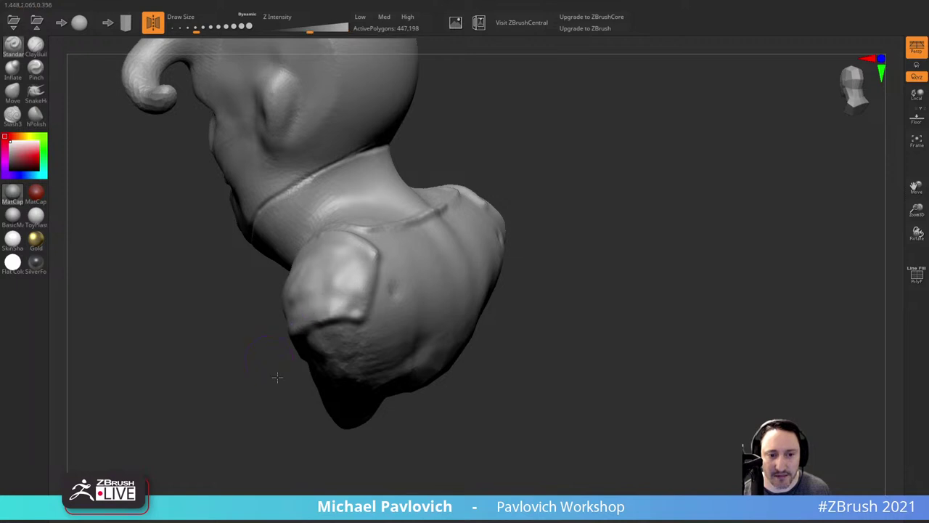
left_click_drag(276, 377, 361, 298)
Step: Flatten the front and top surfaces of the shoulder pads with the hPolish brush, increasing its draw size
left_click_drag(426, 299, 586, 255)
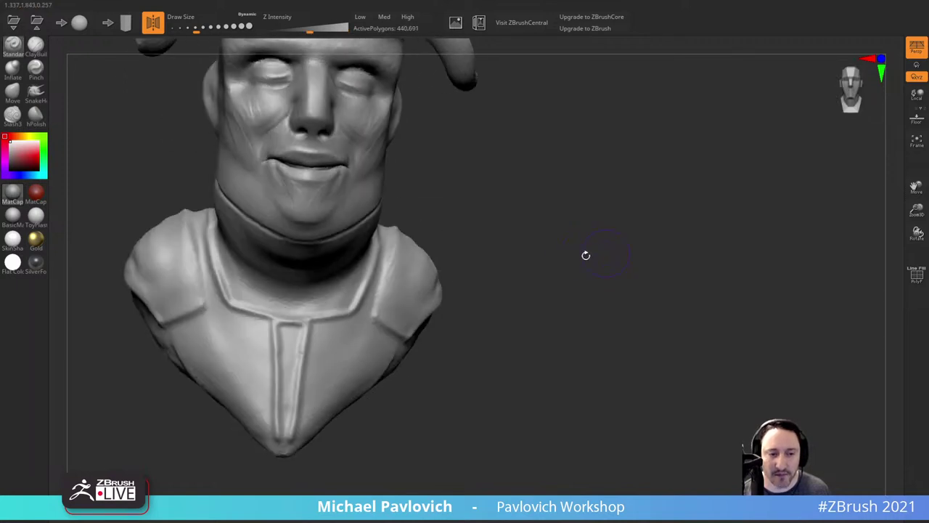
left_click_drag(496, 305, 418, 263)
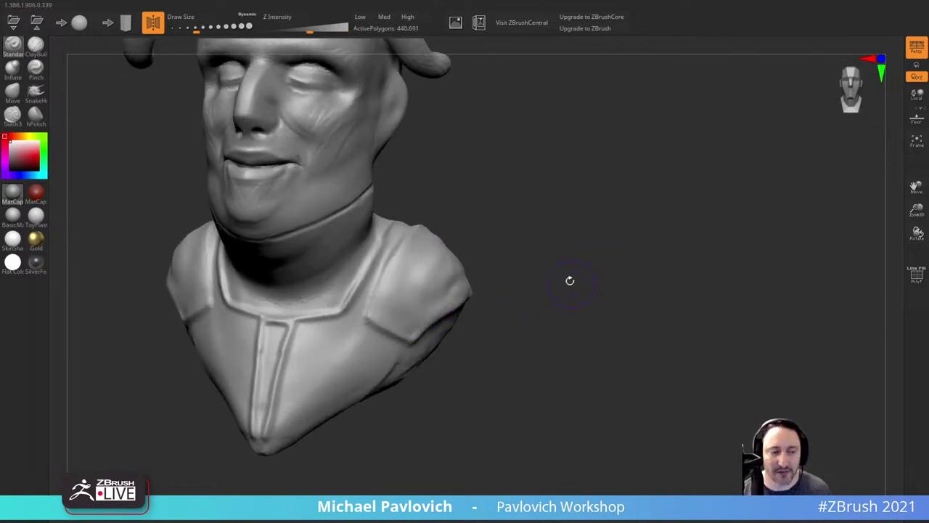
left_click(36, 116)
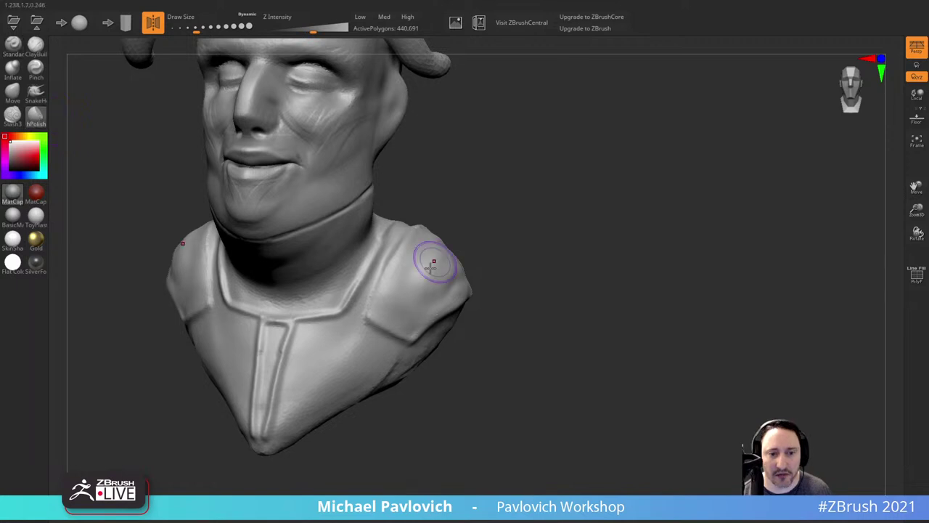
left_click_drag(432, 262, 410, 289)
mouse_move(477, 241)
left_mouse_down()
mouse_move(486, 251)
mouse_move(428, 270)
left_mouse_up()
key("]")
mouse_move(487, 265)
left_mouse_down()
mouse_move(471, 259)
mouse_move(460, 236)
left_mouse_up()
left_click_drag(385, 290, 372, 283)
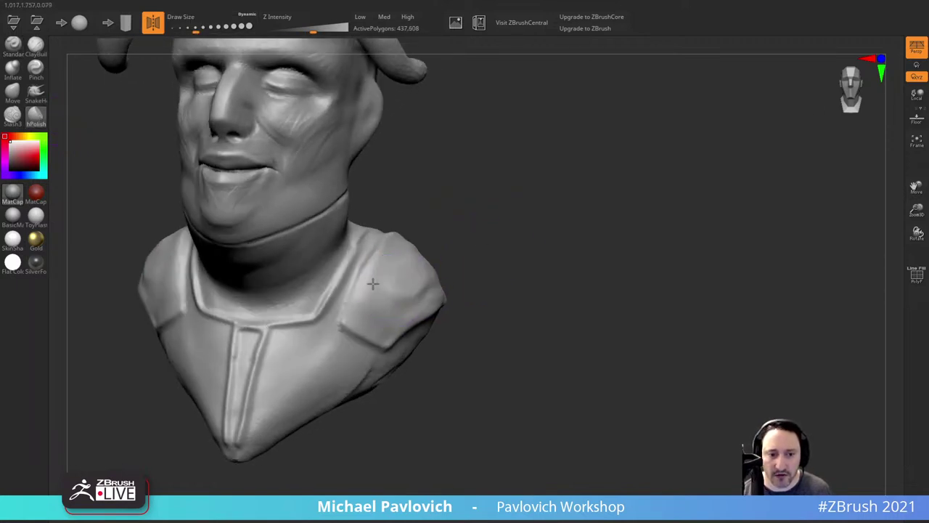
Step: Flatten the outer sides, tops and rear of the shoulder pads with hPolish strokes from several angles
left_click_drag(524, 279, 474, 272)
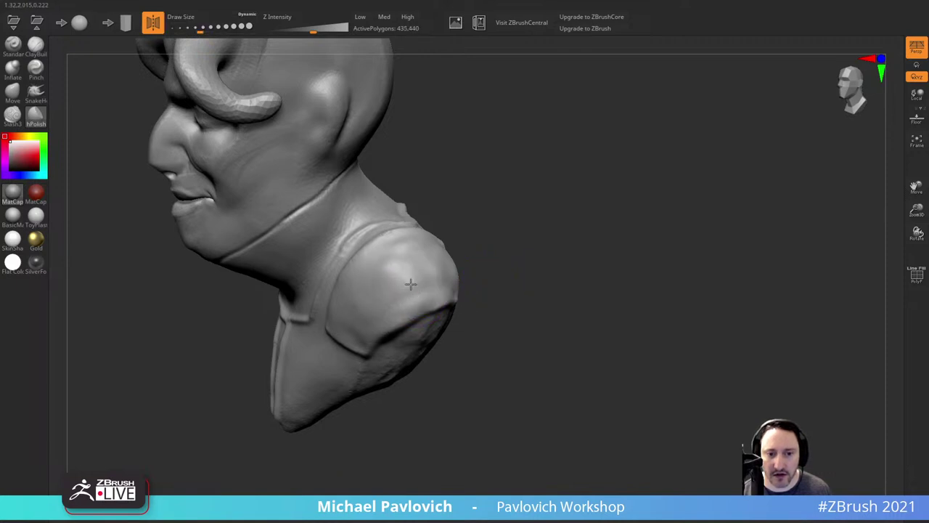
left_click_drag(473, 244, 381, 267)
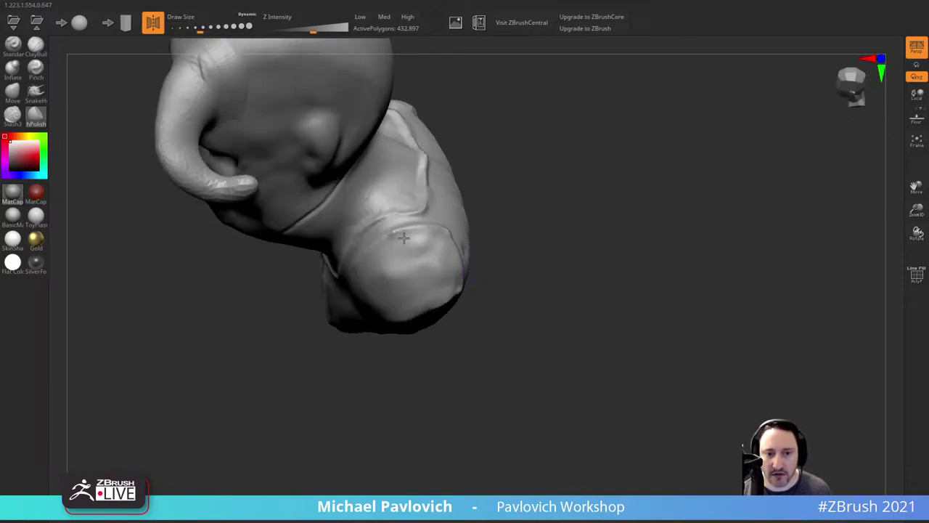
mouse_move(487, 268)
left_mouse_down()
mouse_move(549, 210)
mouse_move(472, 251)
left_mouse_up()
left_click_drag(239, 295, 235, 294)
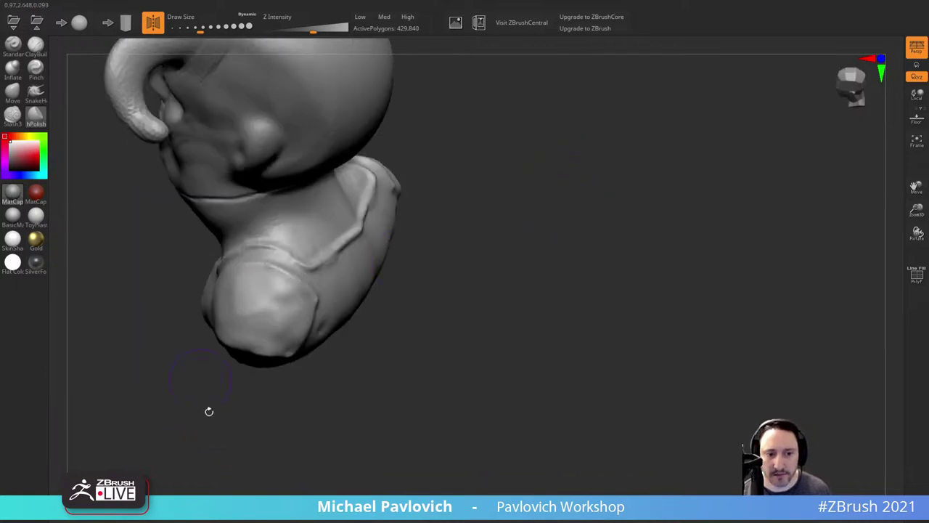
left_click_drag(209, 412, 299, 379)
mouse_move(382, 281)
left_mouse_down()
mouse_move(377, 265)
mouse_move(394, 280)
left_mouse_up()
left_click_drag(379, 398, 392, 330)
mouse_move(387, 283)
left_mouse_down()
mouse_move(386, 307)
mouse_move(364, 319)
mouse_move(372, 284)
left_mouse_up()
mouse_move(291, 312)
left_mouse_down()
mouse_move(624, 223)
mouse_move(554, 239)
mouse_move(482, 236)
left_mouse_up()
left_click_drag(505, 276, 514, 260)
left_click_drag(582, 254, 534, 279, "alt")
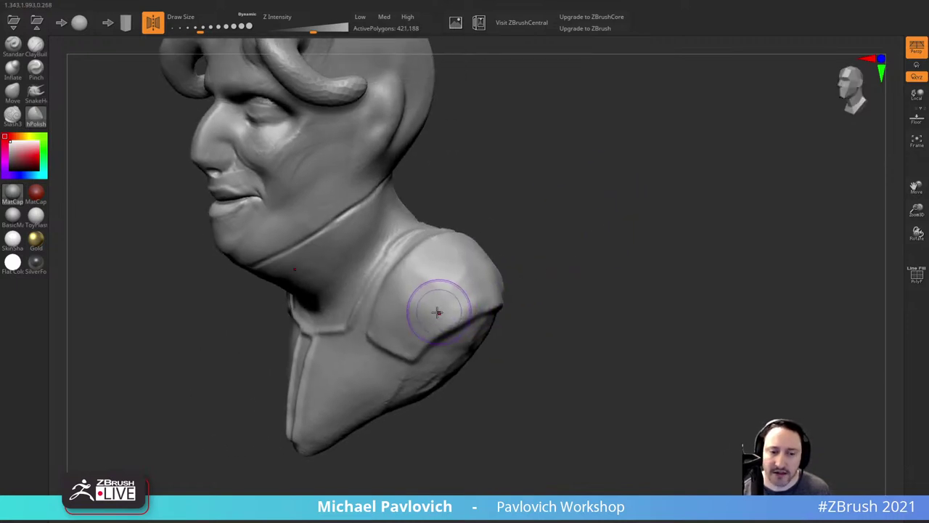
Step: Even out the shoulder pads' front and outer planes with a larger hPolish brush, smoothing the transitions between them
left_click_drag(437, 312, 399, 326)
mouse_move(541, 270)
left_mouse_down()
mouse_move(465, 308)
mouse_move(415, 296)
mouse_move(432, 284)
left_mouse_up()
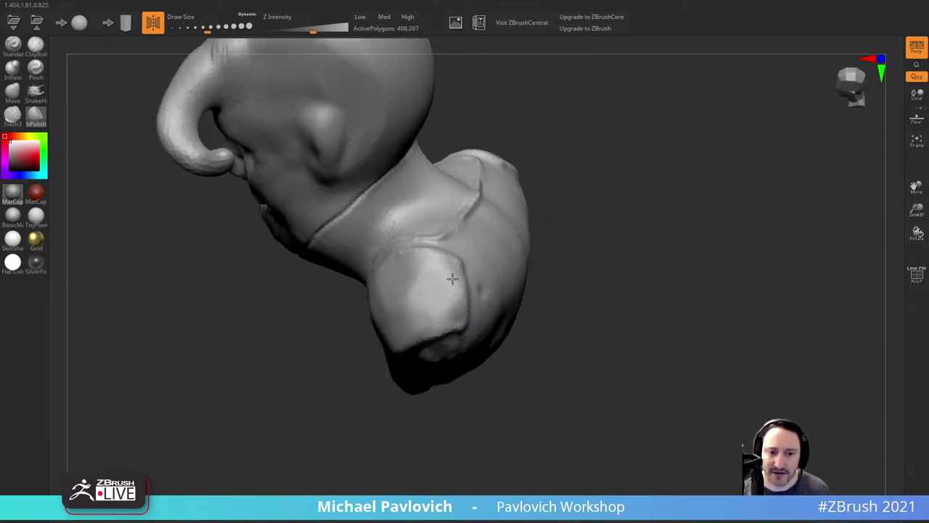
right_click_drag(452, 278, 446, 281)
left_click_drag(446, 282, 438, 271)
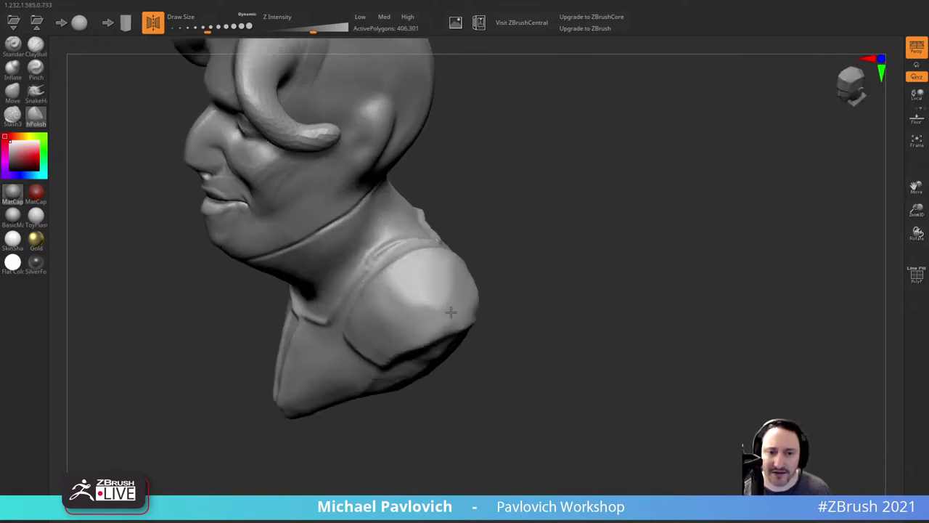
left_click_drag(451, 312, 447, 291)
left_click_drag(397, 313, 428, 290, "shift")
mouse_move(435, 288)
left_mouse_down()
mouse_move(439, 303)
mouse_move(458, 305)
left_mouse_up()
mouse_move(458, 305)
right_mouse_down()
mouse_move(523, 278)
mouse_move(510, 280)
right_mouse_up()
mouse_move(426, 295)
left_mouse_down()
mouse_move(389, 282)
mouse_move(380, 293)
mouse_move(423, 311)
left_mouse_up()
mouse_move(450, 294)
right_mouse_down()
mouse_move(516, 253)
mouse_move(578, 271)
mouse_move(521, 256)
mouse_move(502, 290)
right_mouse_up()
Step: Cut a groove down the upper inner edge of the shoulder pads with the Slash3 brush at a smaller draw size
left_click(18, 118)
key("s")
left_click_drag(420, 276, 413, 274)
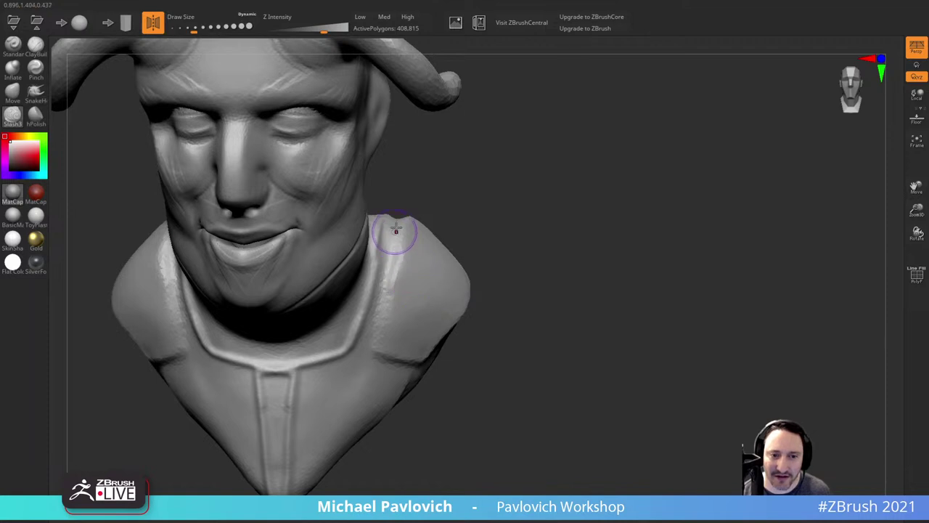
left_click_drag(397, 231, 385, 299)
key("s")
key("ctrl+z")
left_click_drag(392, 257, 383, 303)
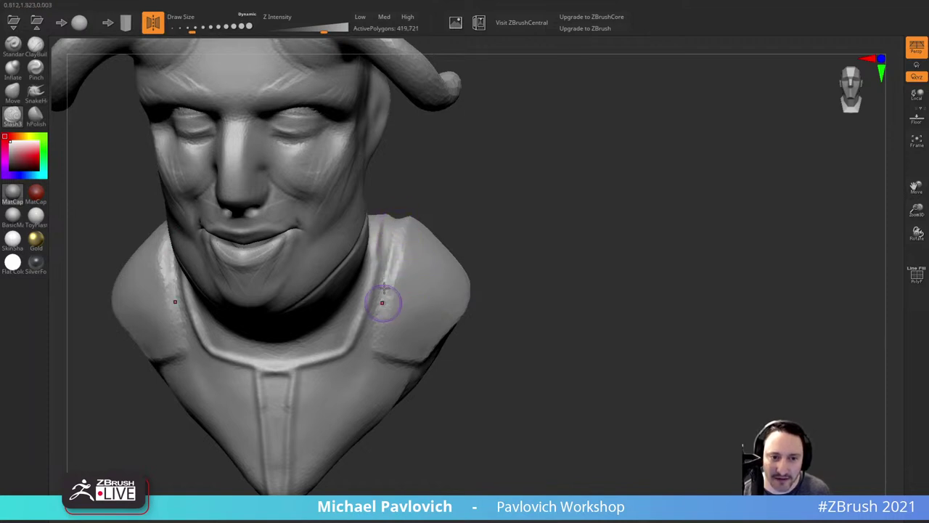
left_click_drag(399, 228, 378, 324)
Step: Extend the Slash3 groove down the inner edge to the shoulder pads' lower front corner
right_click_drag(476, 232, 469, 154)
left_click_drag(368, 275, 353, 369)
left_click_drag(368, 278, 352, 373)
right_click_drag(454, 269, 463, 211)
left_click_drag(369, 280, 365, 314)
mouse_move(366, 317)
left_mouse_down()
mouse_move(400, 342)
mouse_move(383, 328)
left_mouse_up()
Step: Sharpen the lower front corner and arm-side bottom edge of the shoulder pads with Slash3 cuts
right_click_drag(483, 309, 436, 245)
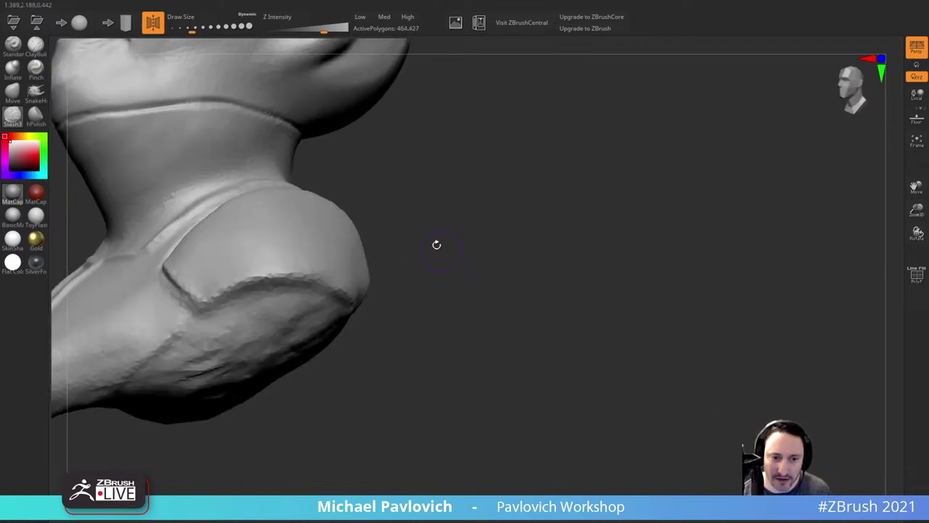
mouse_move(179, 288)
left_mouse_down()
mouse_move(201, 311)
mouse_move(222, 289)
left_mouse_up()
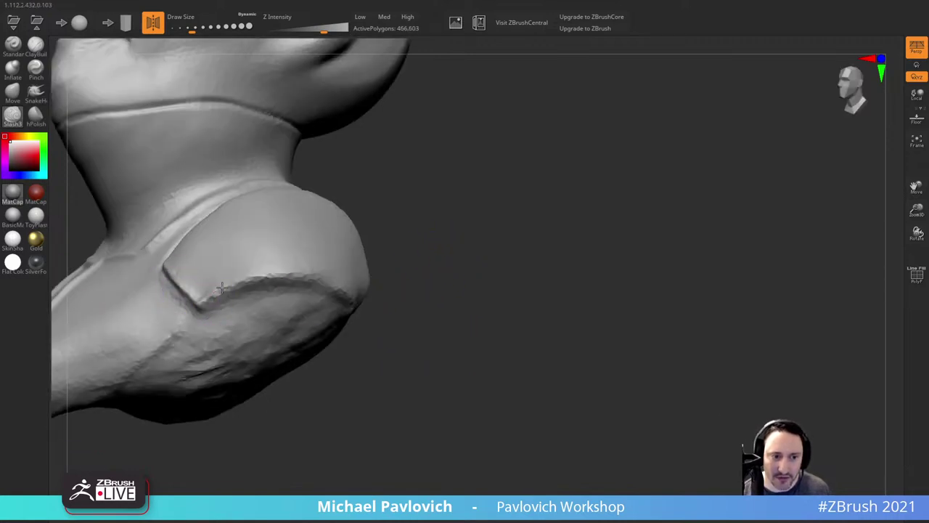
left_click_drag(352, 292, 356, 296)
mouse_move(471, 271)
right_mouse_down("alt")
mouse_move(564, 266)
mouse_move(421, 216)
right_mouse_up("alt")
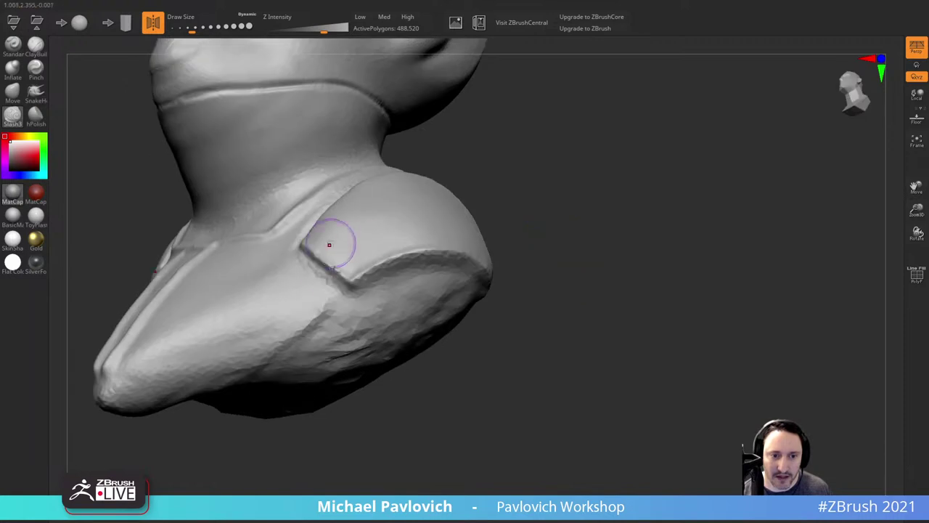
left_click_drag(301, 248, 358, 294)
right_click_drag(555, 224, 483, 222)
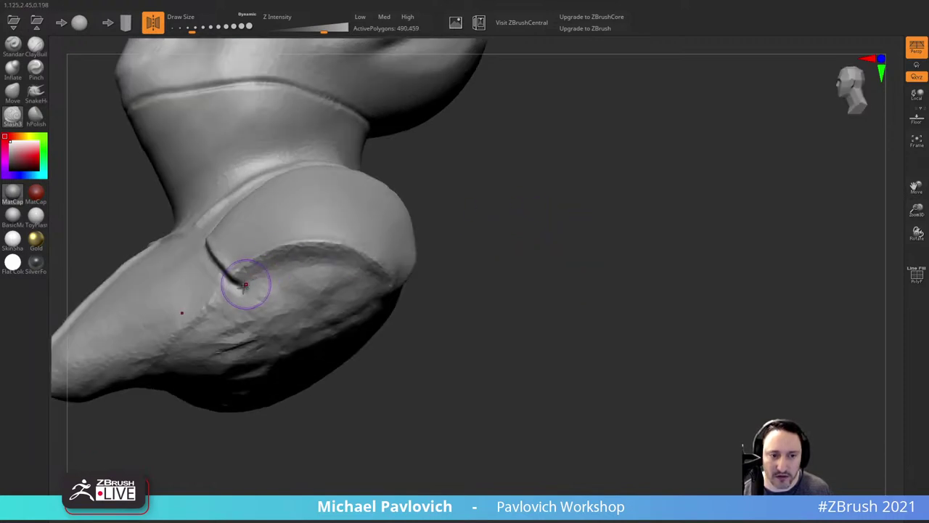
mouse_move(276, 265)
left_mouse_down()
mouse_move(347, 261)
mouse_move(392, 289)
left_mouse_up()
right_click_drag(437, 265, 477, 291, "ctrl")
Step: Carve the Slash3 seam over the top of the shoulders between the pads and the collar, toward the back
right_click_drag(477, 291, 419, 265)
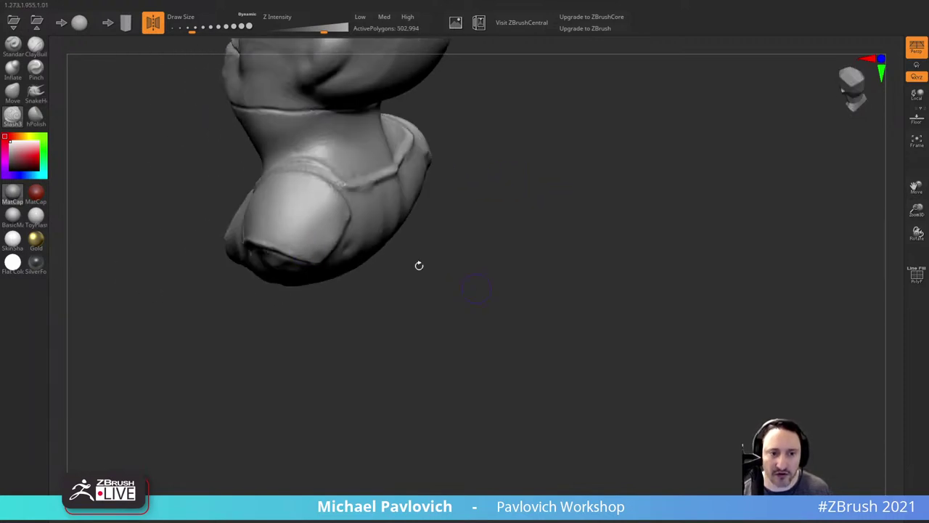
mouse_move(567, 256)
right_mouse_down()
mouse_move(570, 236)
mouse_move(475, 240)
right_mouse_up()
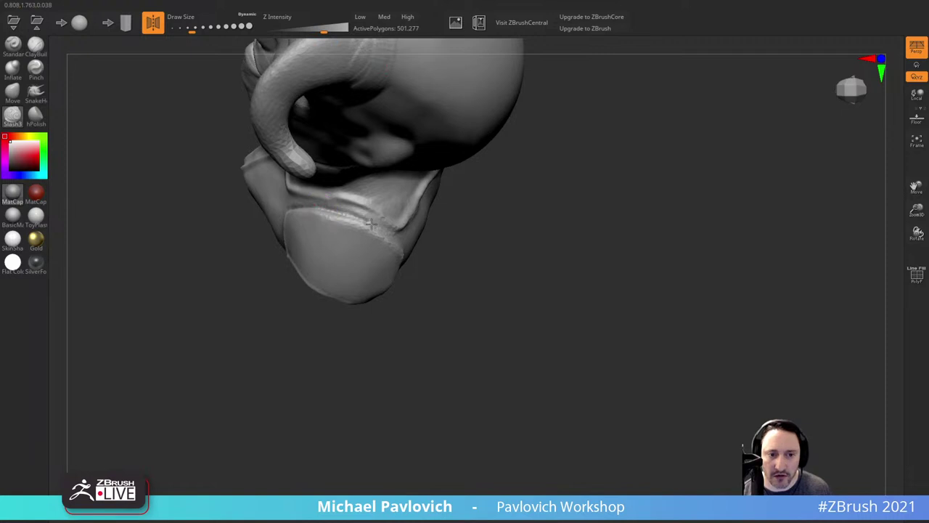
left_click_drag(372, 224, 408, 250)
mouse_move(434, 262)
right_mouse_down()
mouse_move(399, 255)
mouse_move(355, 214)
right_mouse_up()
left_click_drag(446, 231, 510, 269)
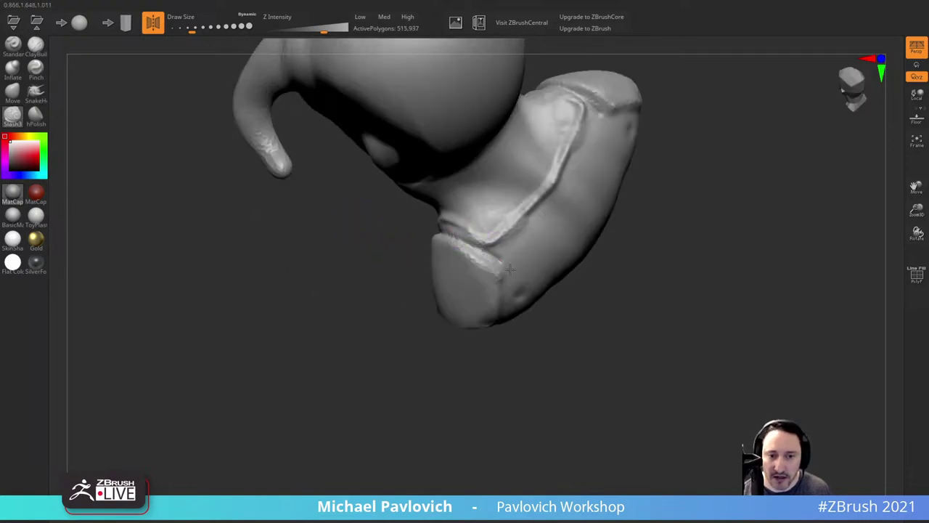
right_click_drag(510, 269, 489, 249)
left_click_drag(481, 249, 521, 278)
Step: Cut the back edge and lower rear corner of the shoulder pads with the Slash3 brush
right_click_drag(525, 278, 519, 284)
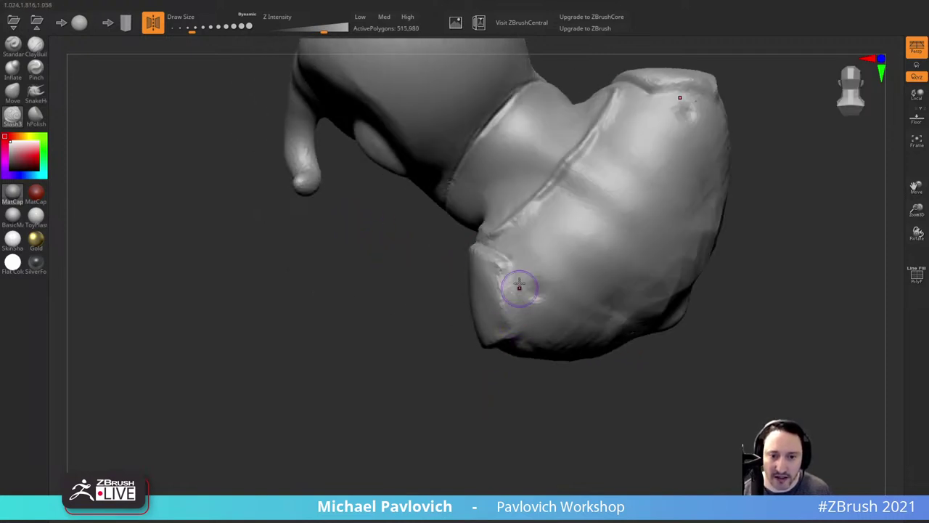
left_click_drag(510, 267, 519, 331)
right_click_drag(503, 366, 529, 318)
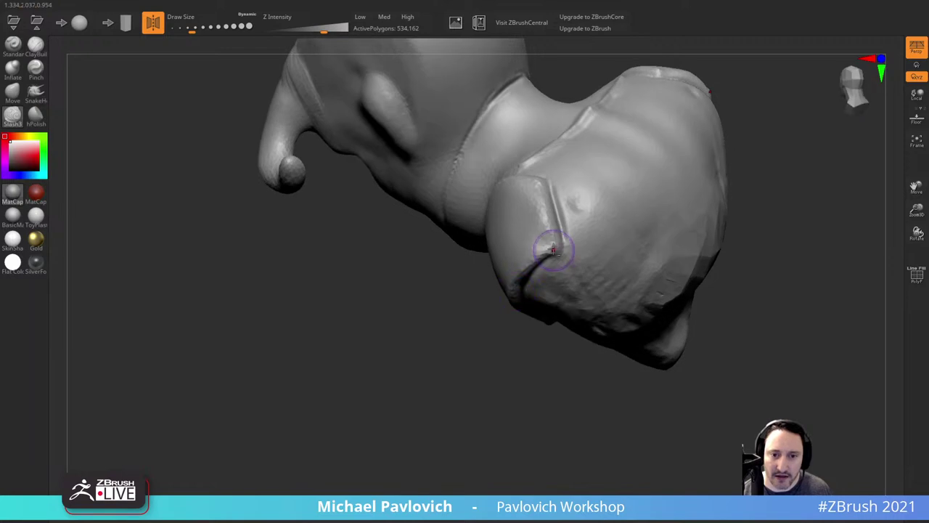
left_click_drag(554, 243, 520, 280)
right_click_drag(459, 349, 467, 325)
left_click_drag(530, 172, 542, 222)
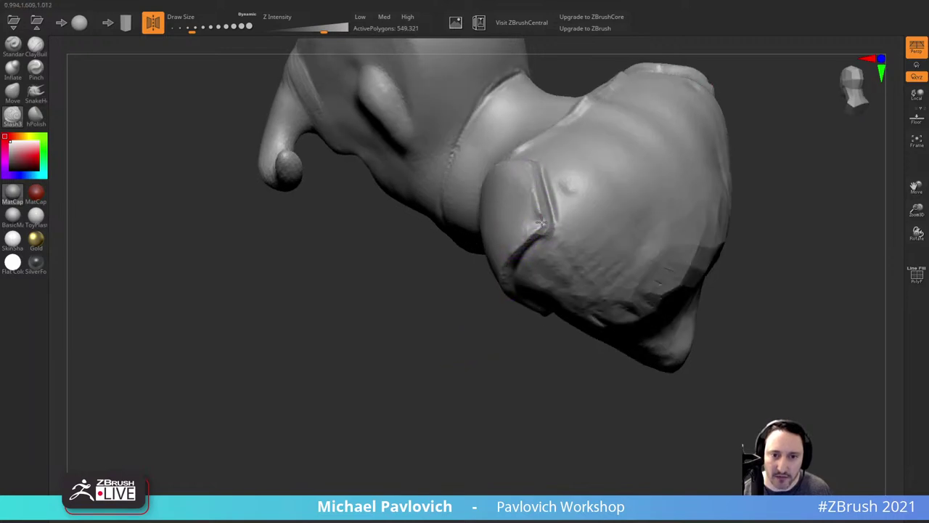
mouse_move(531, 213)
right_mouse_down()
mouse_move(500, 348)
mouse_move(684, 257)
mouse_move(624, 103)
mouse_move(614, 132)
mouse_move(442, 286)
right_mouse_up()
Step: Deepen the groove along the upper edge of the shoulder pads and check the whole bust from the front
right_click_drag(377, 379, 550, 228)
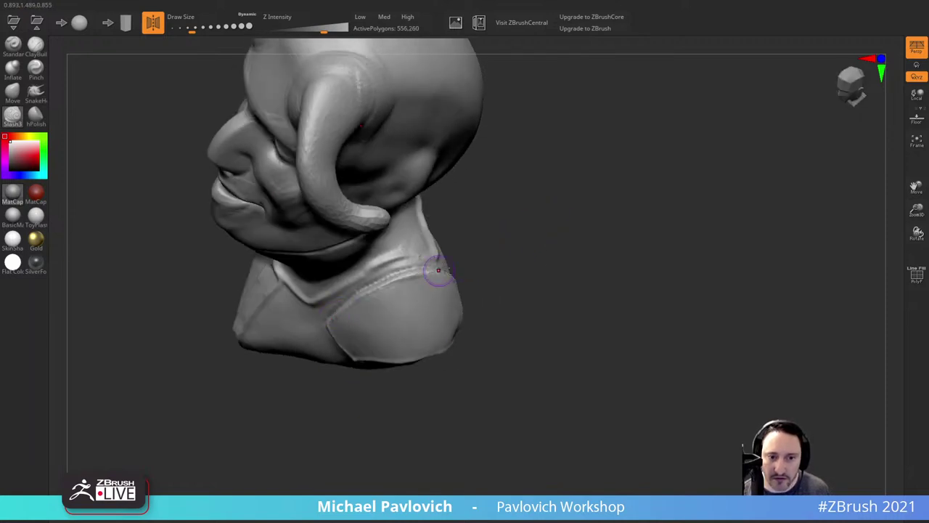
right_click_drag(438, 270, 448, 271)
right_click_drag(498, 245, 512, 246)
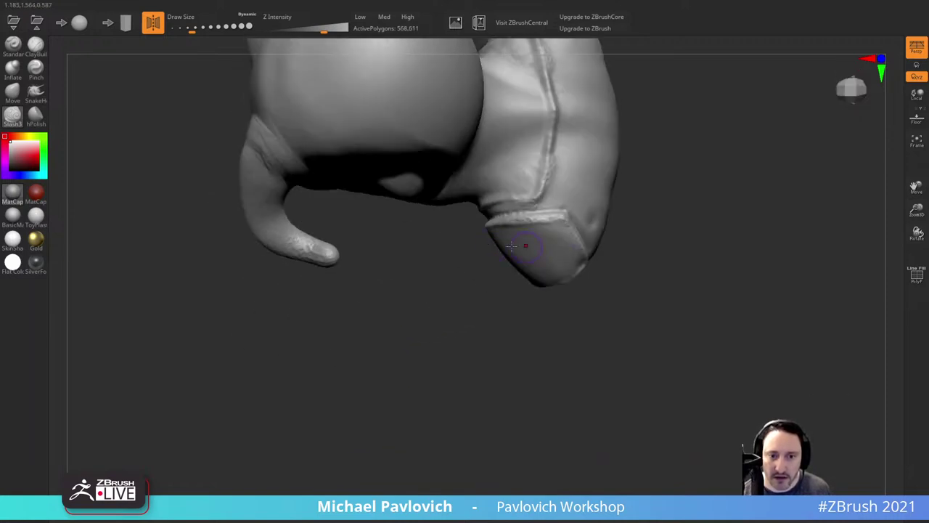
mouse_move(669, 232)
right_mouse_down()
mouse_move(690, 170)
mouse_move(682, 176)
right_mouse_up()
mouse_move(610, 193)
right_mouse_down()
mouse_move(602, 139)
mouse_move(647, 235)
right_mouse_up()
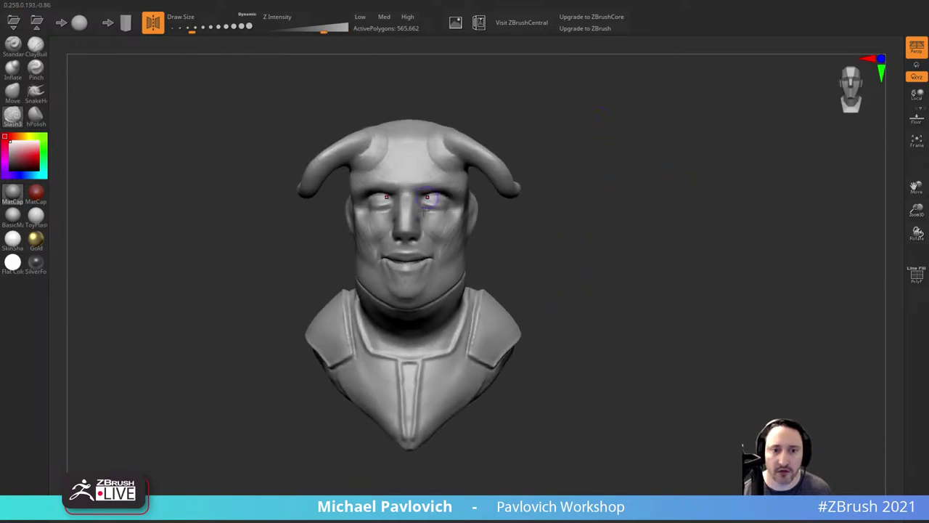
Step: Turn symmetry off and smooth down the tip of the bust's right horn from the front and side
key("x")
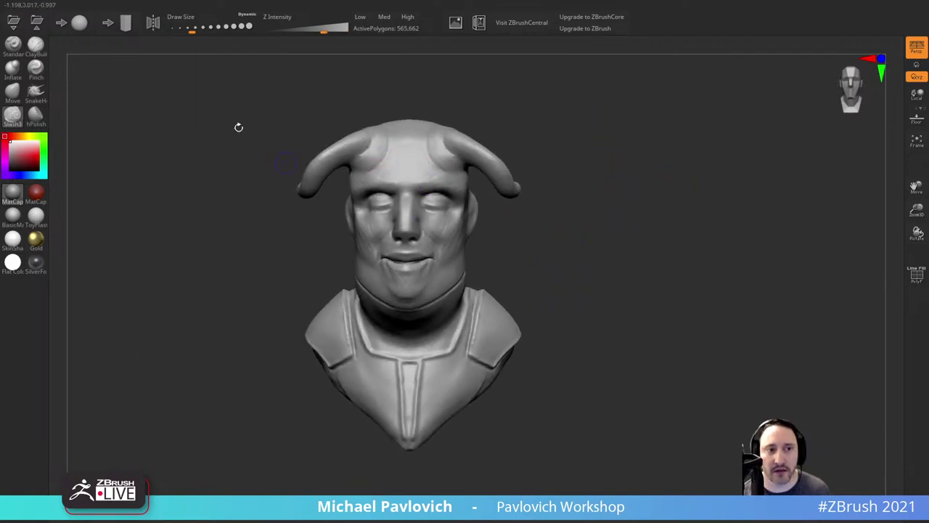
key("x")
left_click(156, 29)
left_click_drag(584, 153, 603, 143, "alt")
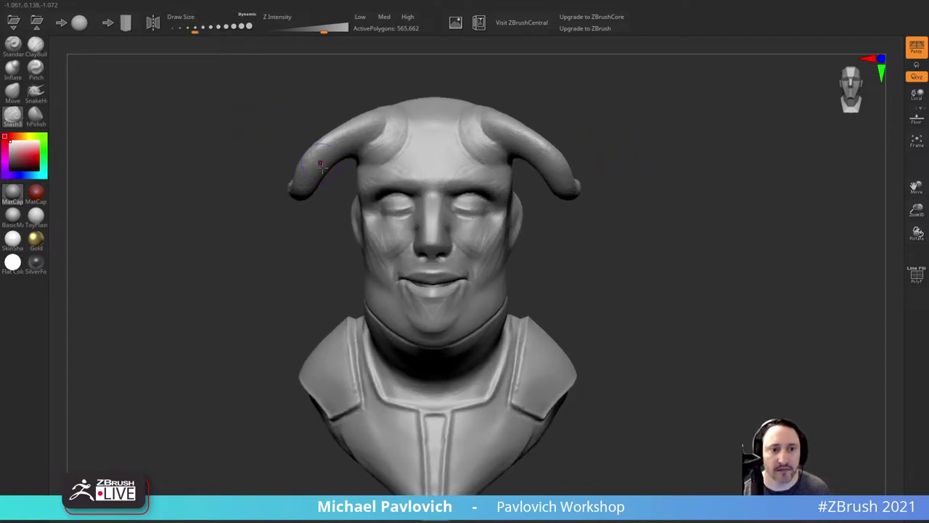
key("shift")
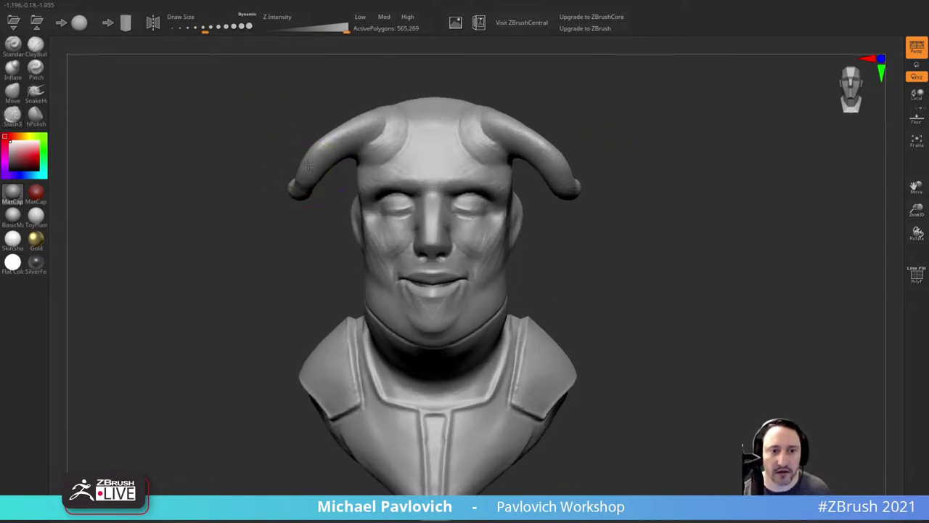
left_click_drag(294, 197, 303, 190, "shift")
left_click_drag(231, 190, 354, 206)
left_click_drag(243, 227, 345, 233)
left_click_drag(551, 225, 555, 227, "shift")
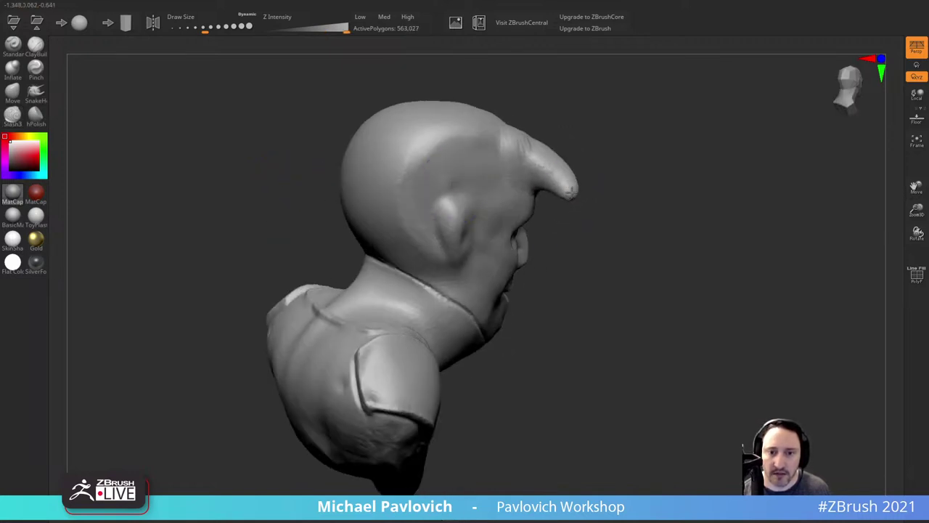
left_click_drag(572, 193, 570, 182, "shift")
left_click_drag(656, 182, 577, 174)
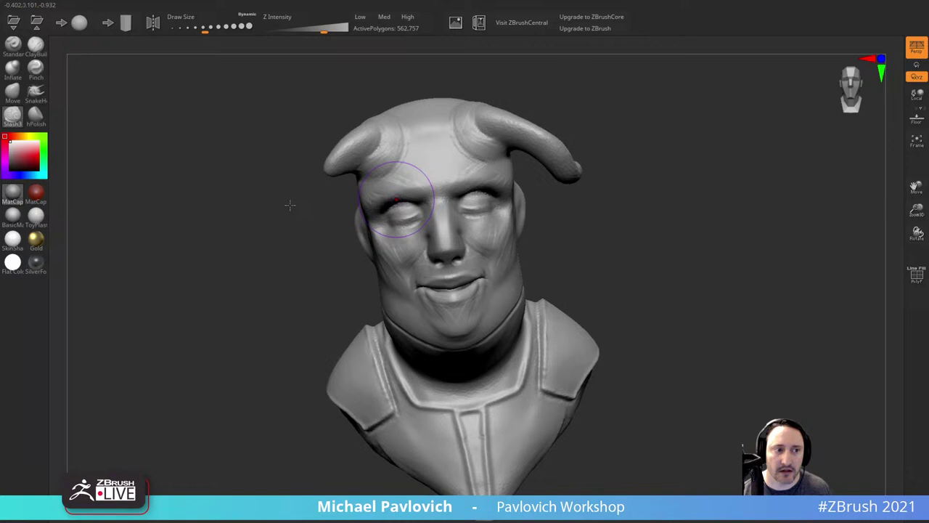
Step: Reshape the bust's right horn into a short, blunt stub with the Move brush
left_click(19, 99)
mouse_move(246, 158)
left_mouse_down("alt")
mouse_move(313, 195)
mouse_move(327, 225)
left_mouse_up("alt")
mouse_move(363, 207)
left_mouse_down()
mouse_move(322, 182)
mouse_move(344, 187)
left_mouse_up()
left_click_drag(300, 213, 424, 174)
left_click_drag(733, 142, 682, 138)
key("s")
left_click_drag(589, 156, 583, 155)
mouse_move(585, 153)
left_mouse_down()
mouse_move(580, 145)
mouse_move(590, 162)
left_mouse_up()
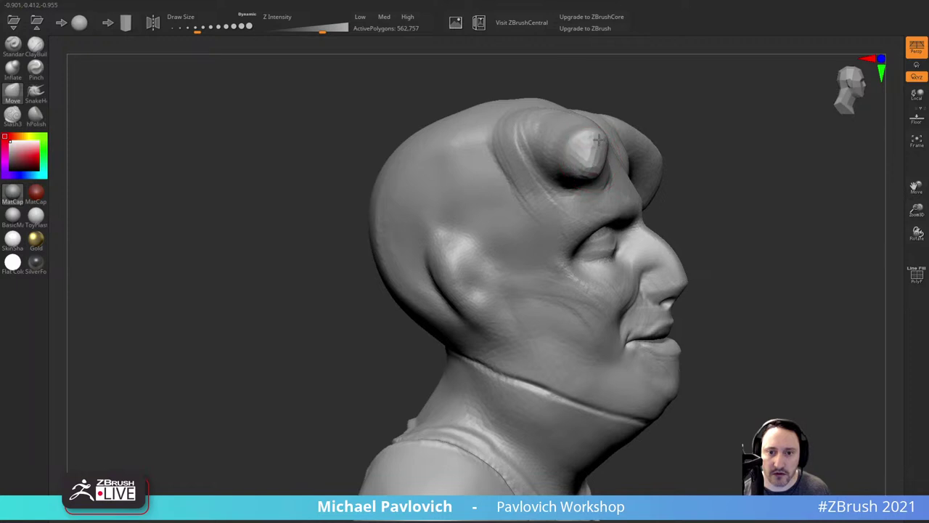
mouse_move(743, 123)
left_mouse_down("alt")
mouse_move(670, 145)
mouse_move(679, 127)
left_mouse_up("alt")
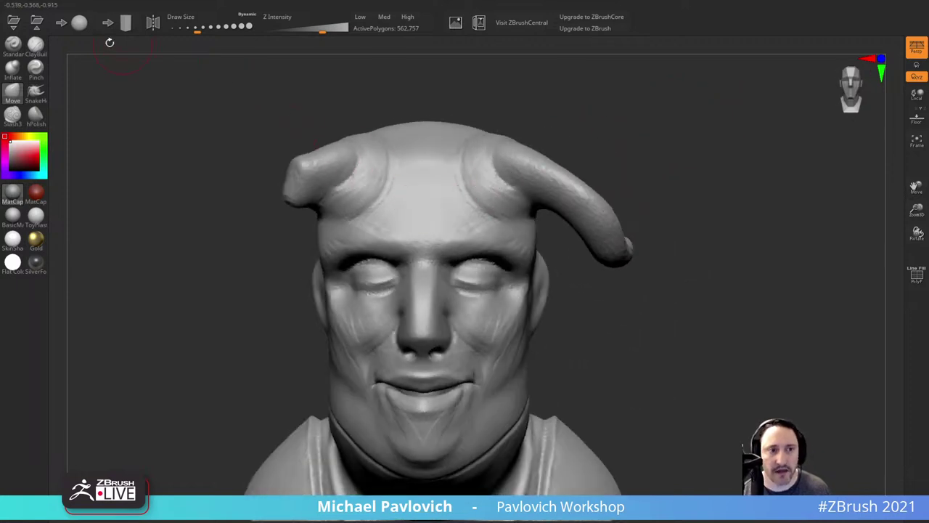
Step: Turn symmetry back on and adjust the outer edge and corners of the shoulder pads with a larger Move brush
left_click(152, 23)
left_click_drag(675, 298, 691, 230, "alt")
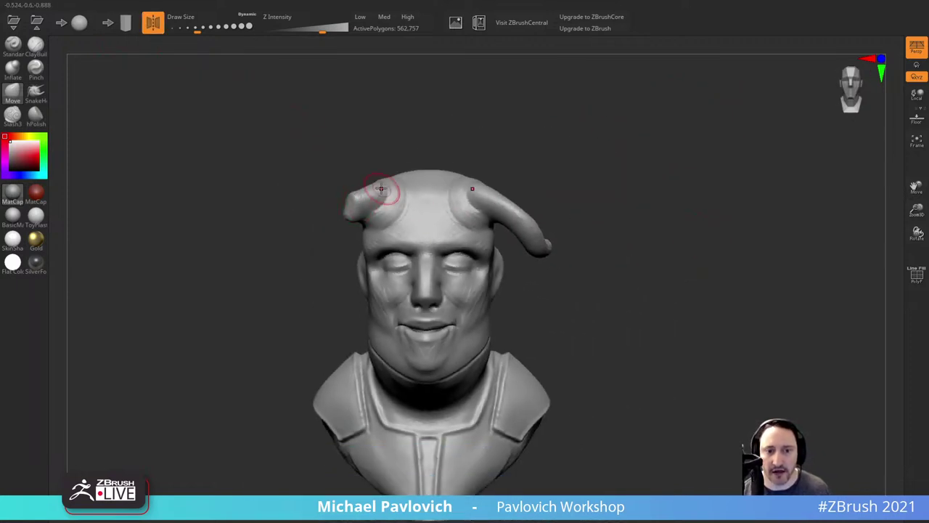
left_click_drag(573, 175, 582, 105, "alt")
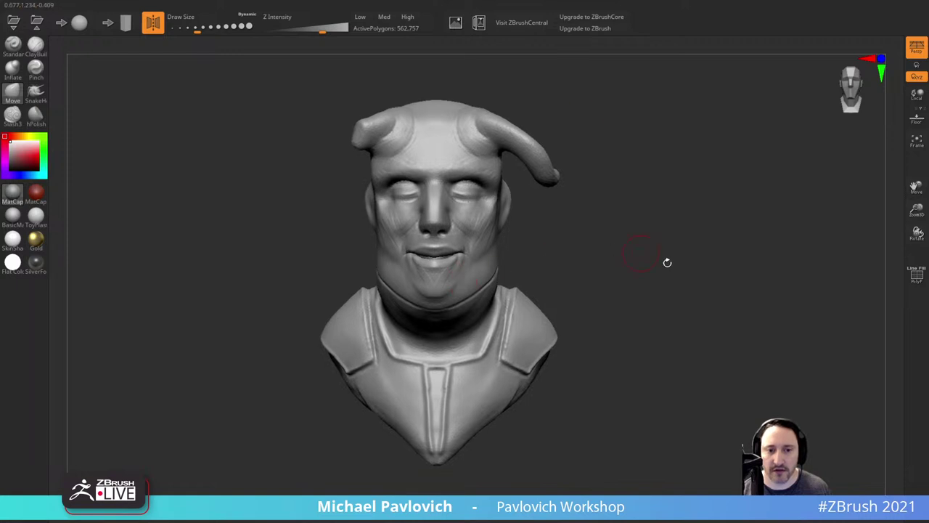
left_click_drag(667, 263, 479, 280)
mouse_move(600, 249)
left_mouse_down("alt")
mouse_move(600, 228)
mouse_move(639, 266)
mouse_move(639, 232)
mouse_move(628, 240)
mouse_move(597, 218)
mouse_move(634, 239)
mouse_move(592, 267)
mouse_move(581, 217)
left_mouse_up("alt")
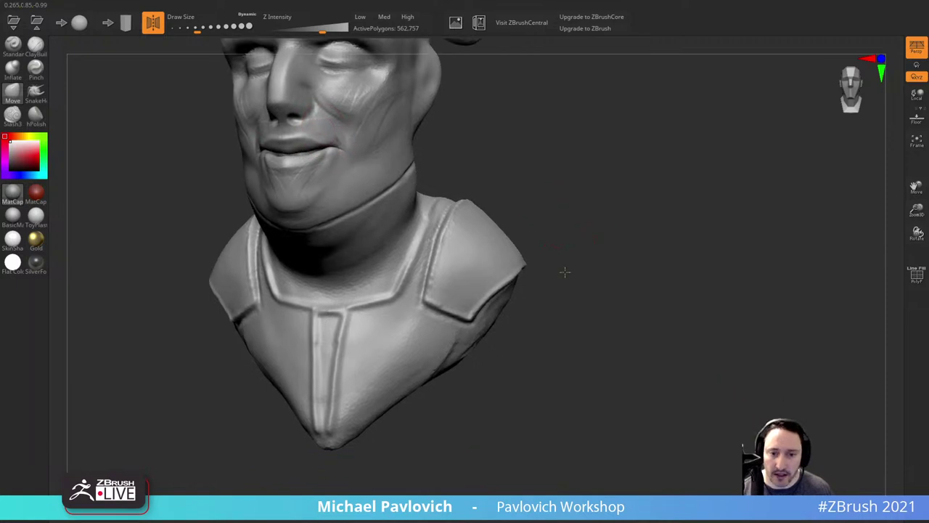
key("bracketright")
left_click_drag(564, 271, 482, 305)
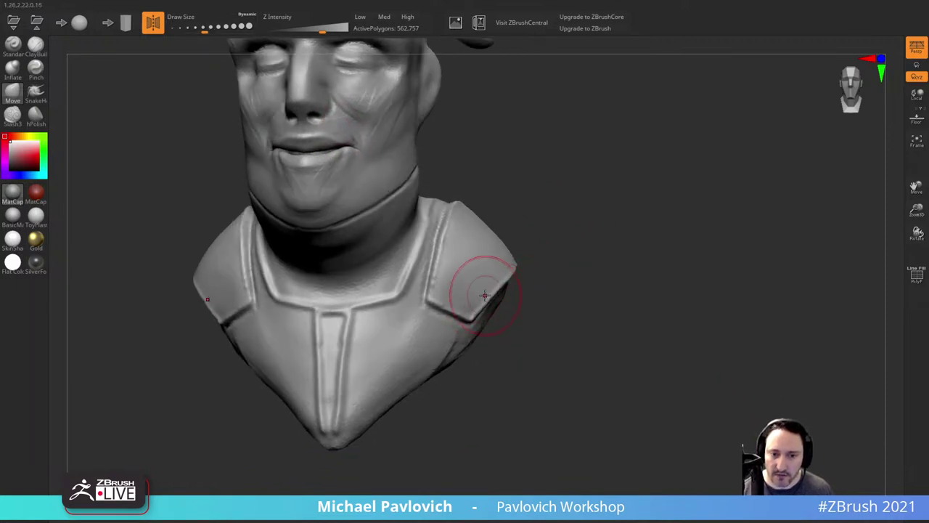
left_click_drag(581, 272, 504, 279)
key("bracketleft")
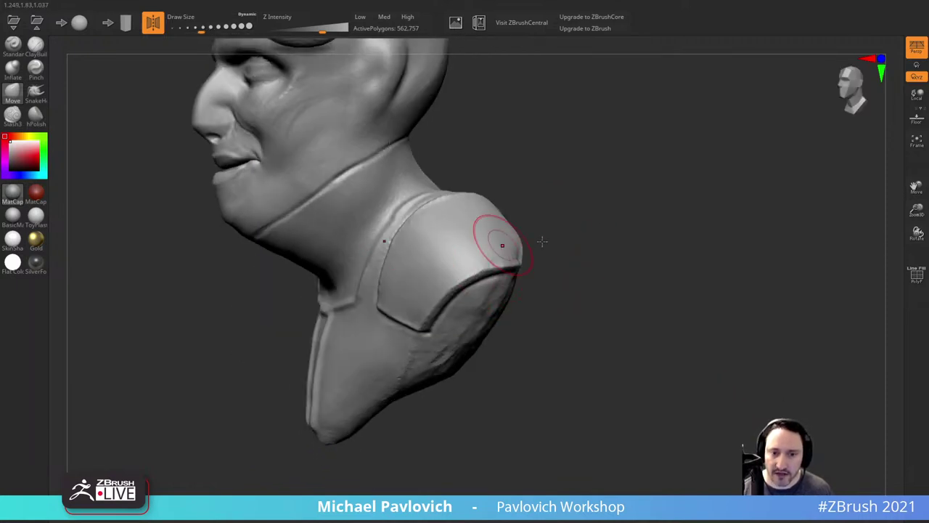
left_click_drag(592, 246, 539, 263)
left_click_drag(620, 249, 519, 247)
Step: Straighten the rear edge of the shoulder pads from behind with a smaller Move brush
mouse_move(220, 404)
left_mouse_down("alt")
mouse_move(317, 405)
mouse_move(355, 336)
mouse_move(310, 291)
left_mouse_up("alt")
key("s")
left_click_drag(332, 250, 334, 250)
mouse_move(336, 229)
left_mouse_down()
mouse_move(337, 221)
mouse_move(331, 245)
left_mouse_up()
left_click_drag(320, 276, 315, 279)
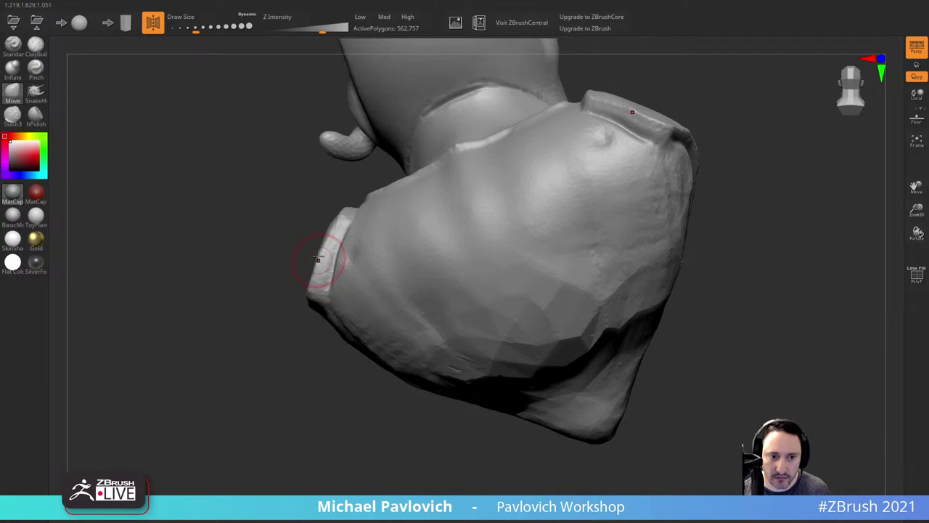
left_click_drag(269, 255, 468, 175)
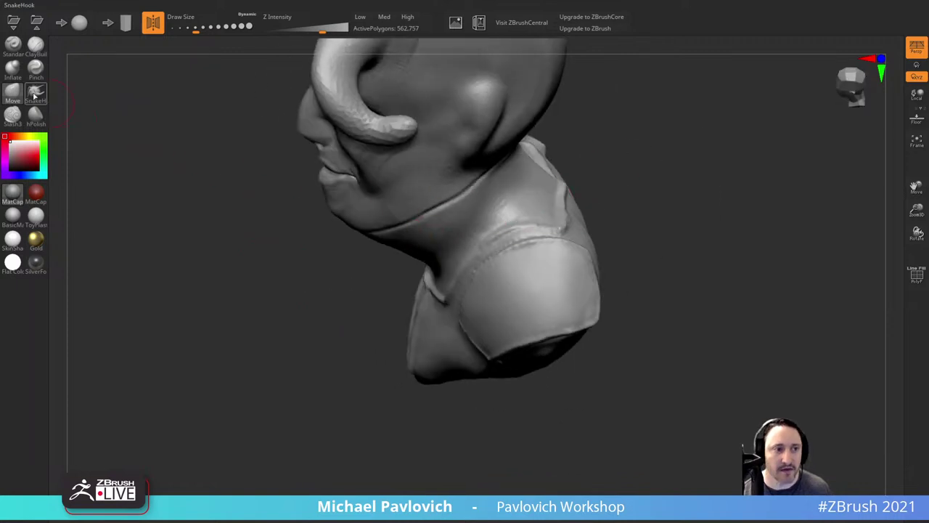
Step: Flatten the outer surface and rear edge of the shoulder pads with the hPolish brush, adjusting the brush size along the way
left_click(32, 119)
left_click_drag(672, 228, 615, 232)
key("s")
left_click_drag(547, 283, 530, 249)
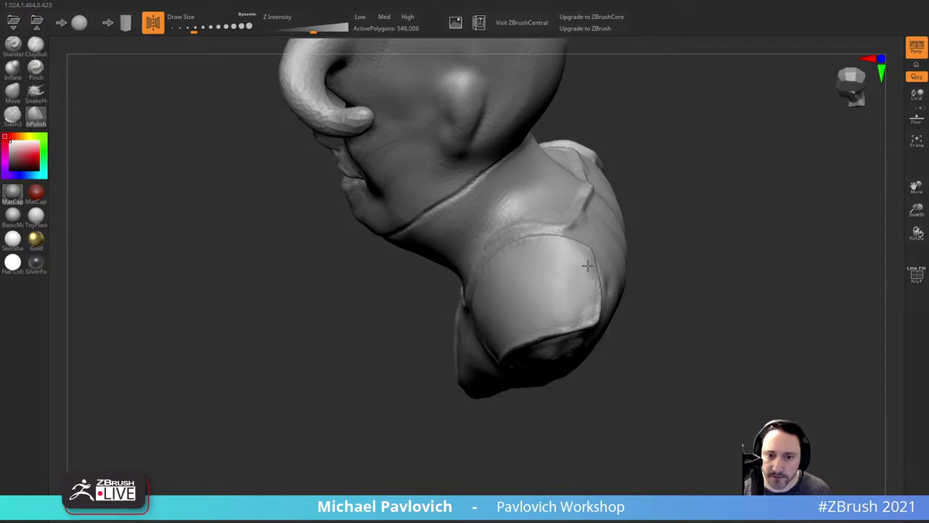
left_click_drag(678, 254, 621, 251)
key("s")
left_click_drag(570, 285, 576, 285)
left_click_drag(558, 254, 557, 296)
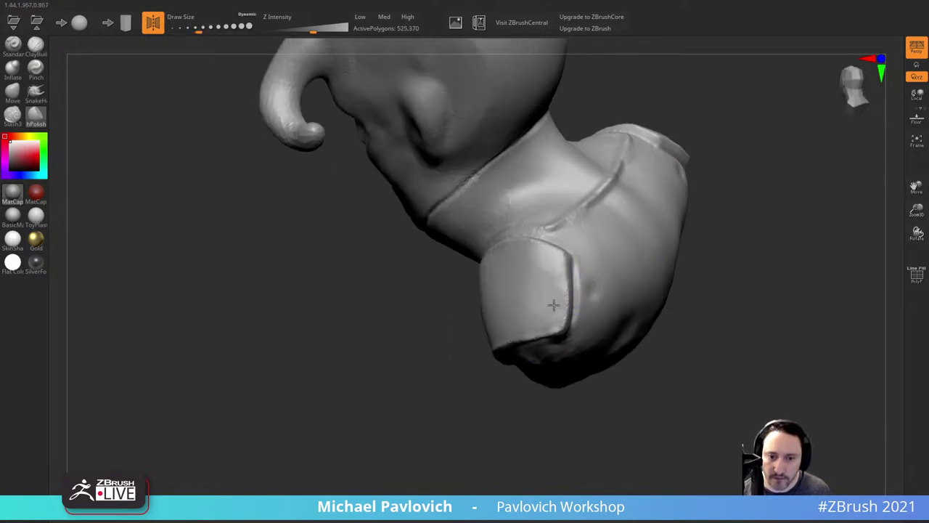
left_click_drag(750, 246, 732, 245)
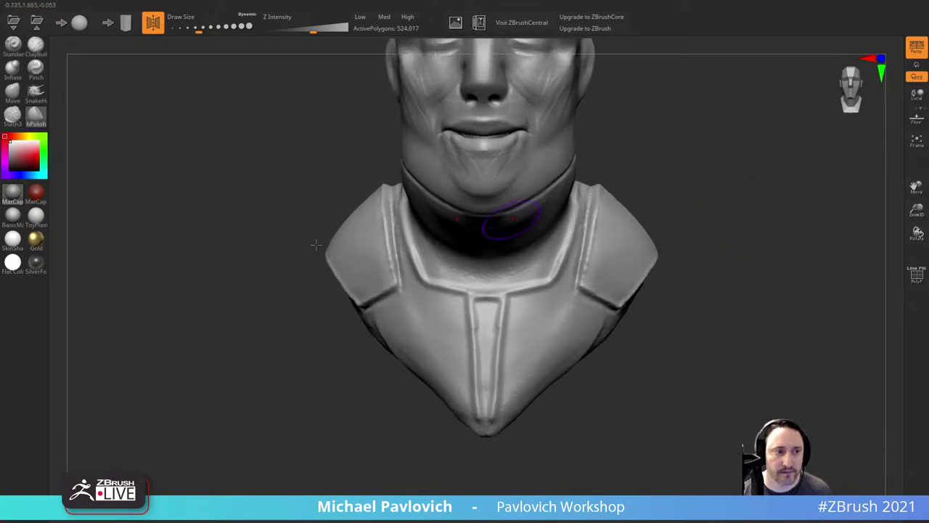
Step: Build up the narrow vertical strip at the centre of the chest using a smaller ClayBuildup brush
left_click(37, 56)
mouse_move(487, 315)
left_mouse_down()
mouse_move(484, 305)
mouse_move(482, 367)
mouse_move(477, 322)
left_mouse_up()
key("s")
left_click_drag(482, 308, 479, 353)
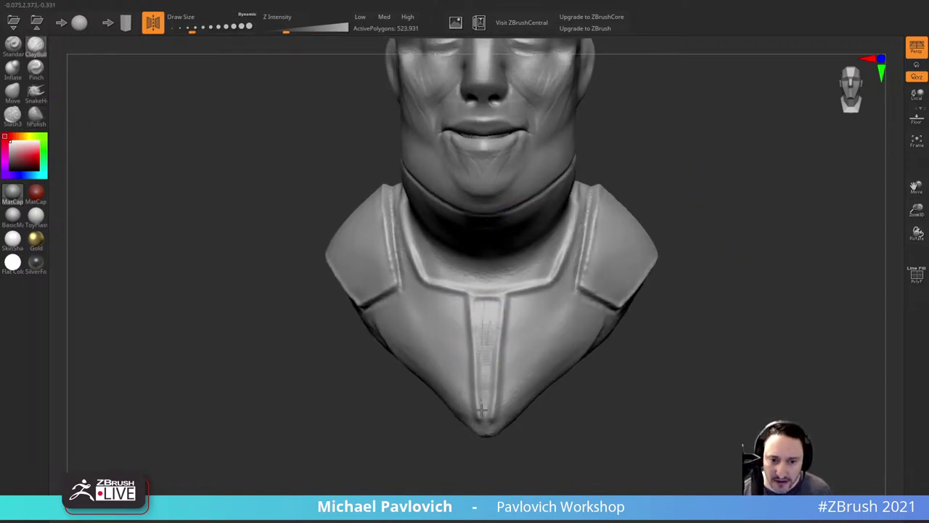
left_click_drag(481, 301, 479, 375)
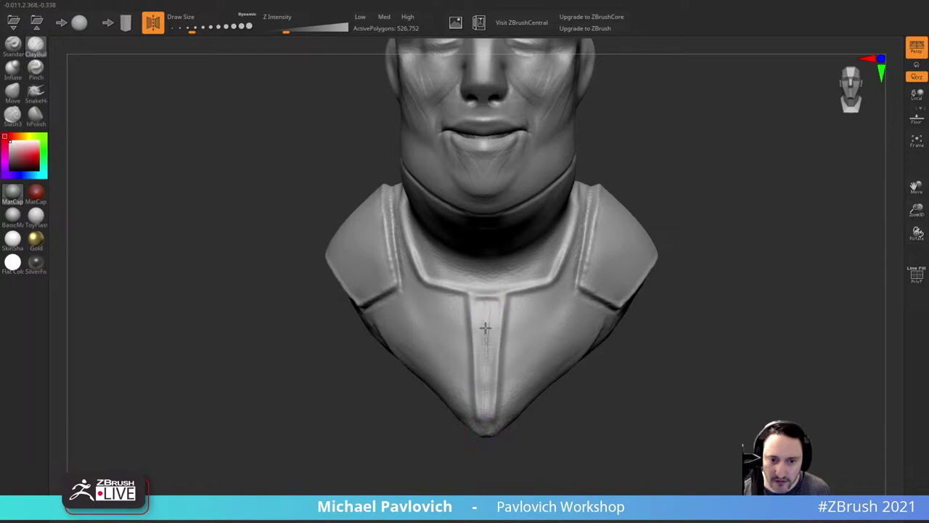
left_click_drag(485, 328, 483, 373)
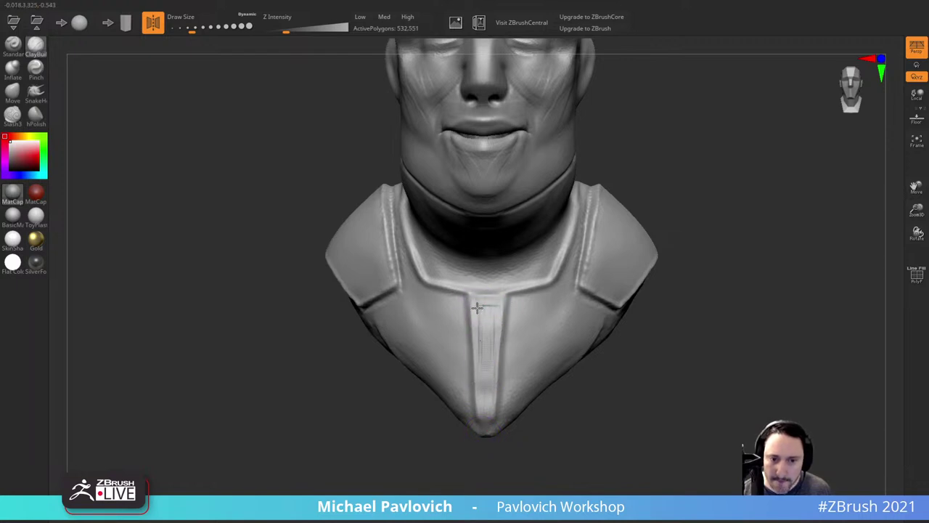
Step: Shape the pointed bottom tip of the bust where the chest strip ends with ClayBuildup strokes
mouse_move(686, 304)
left_mouse_down()
mouse_move(744, 317)
mouse_move(697, 294)
left_mouse_up()
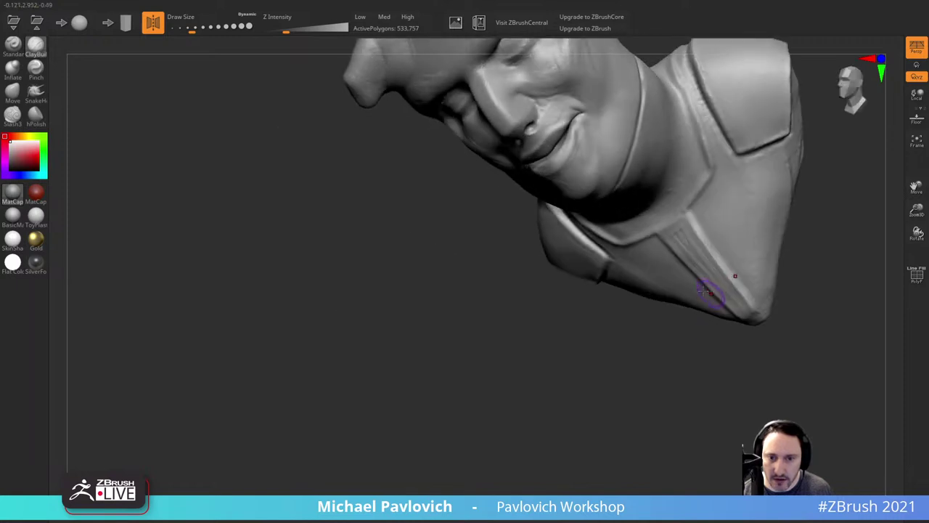
mouse_move(609, 357)
left_mouse_down()
mouse_move(695, 251)
mouse_move(726, 235)
mouse_move(673, 240)
mouse_move(654, 259)
mouse_move(663, 241)
mouse_move(776, 288)
mouse_move(633, 226)
mouse_move(721, 363)
mouse_move(615, 221)
left_mouse_up()
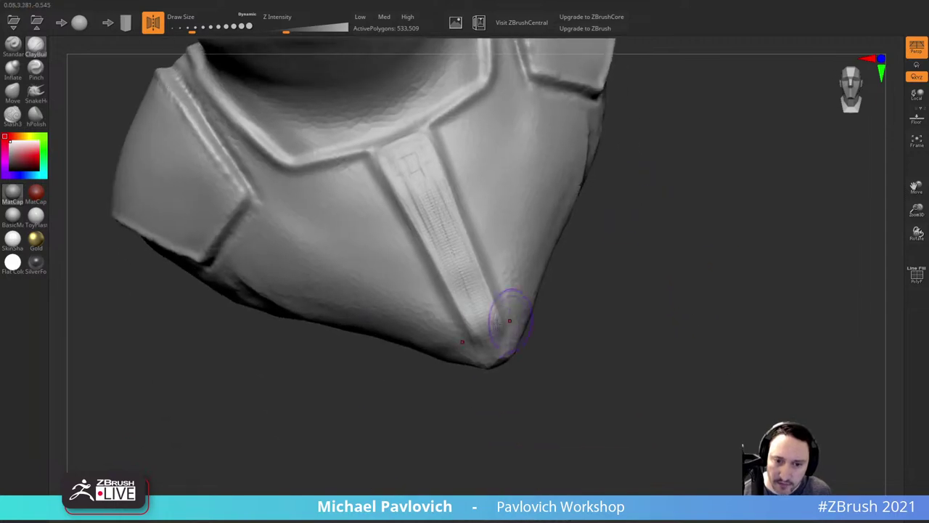
mouse_move(508, 323)
left_mouse_down()
mouse_move(496, 352)
mouse_move(511, 342)
left_mouse_up()
mouse_move(673, 314)
left_mouse_down()
mouse_move(645, 332)
mouse_move(668, 325)
mouse_move(689, 303)
mouse_move(609, 272)
left_mouse_up()
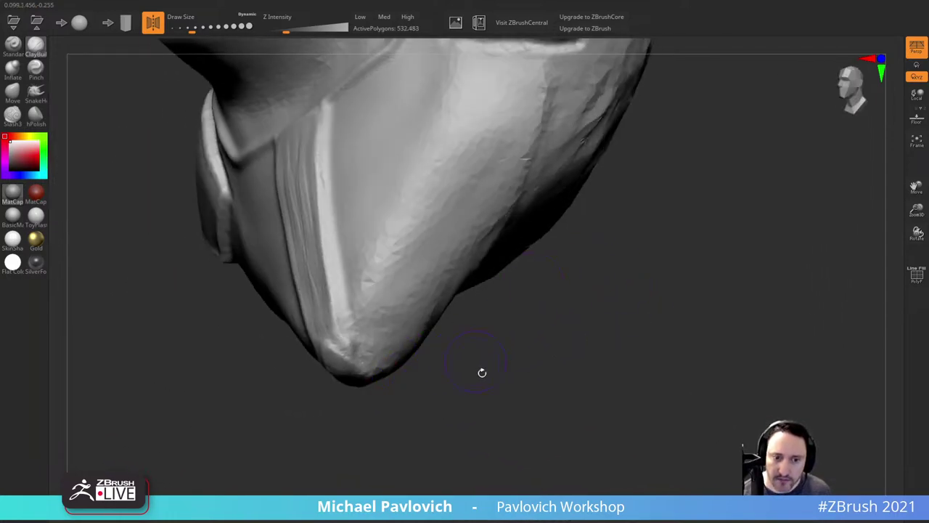
mouse_move(482, 372)
left_mouse_down()
mouse_move(525, 344)
mouse_move(538, 364)
mouse_move(575, 298)
left_mouse_up()
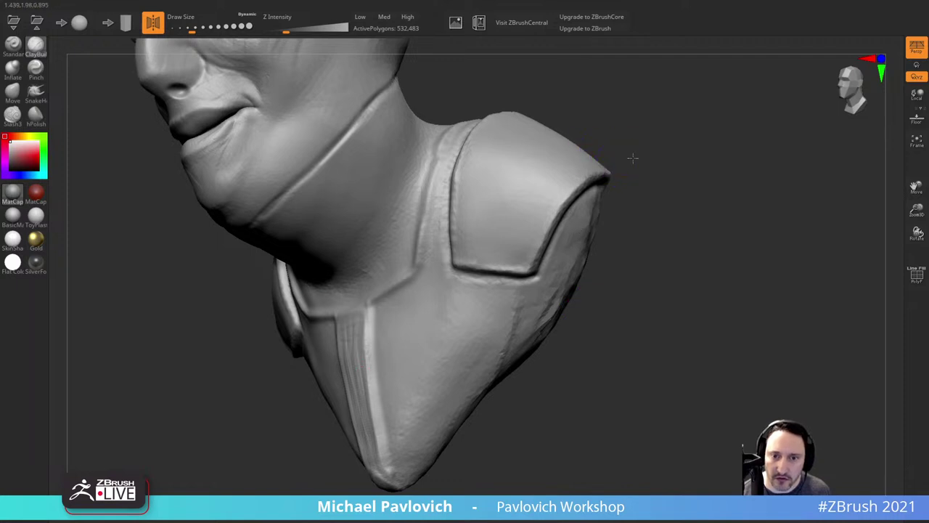
Step: Try to raise a trim along the outer edge of the shoulder pads with ClayBuildup, increasing the intensity from 8 to 32
left_click_drag(632, 156, 578, 197)
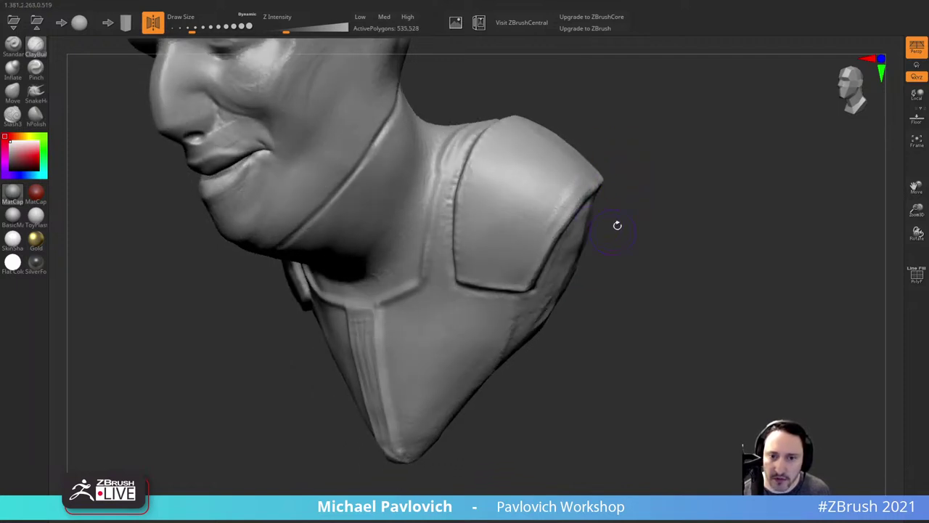
left_click_drag(617, 225, 661, 218)
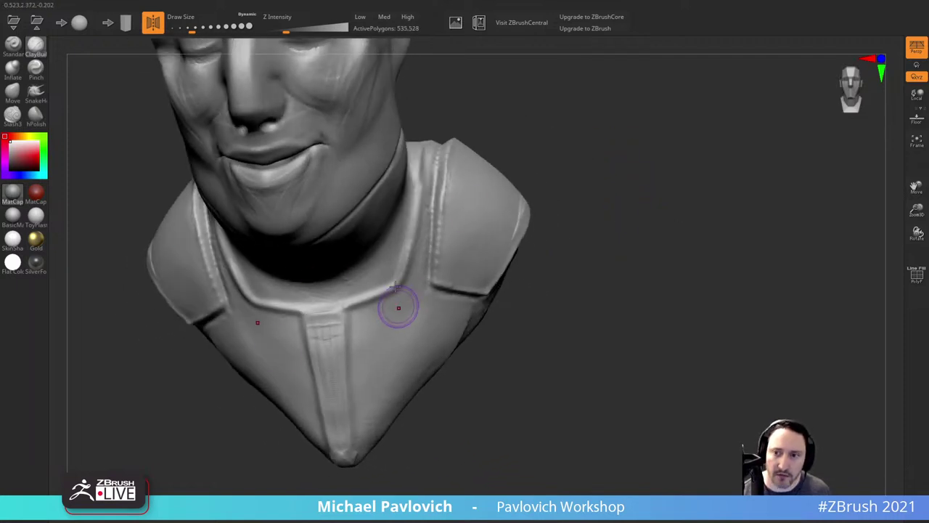
left_click_drag(583, 301, 541, 190)
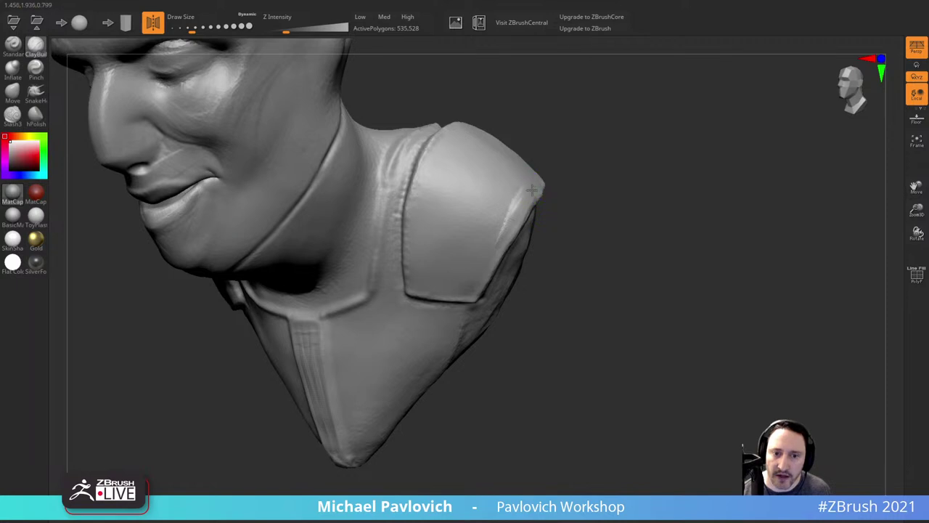
mouse_move(620, 197)
left_mouse_down()
mouse_move(657, 189)
mouse_move(653, 200)
left_mouse_up()
left_click_drag(560, 166, 519, 197)
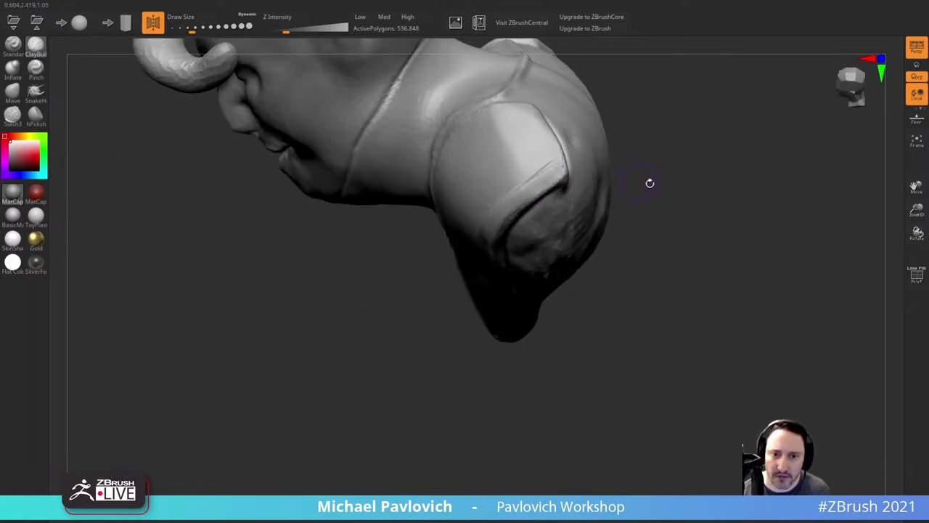
left_click_drag(650, 183, 557, 171)
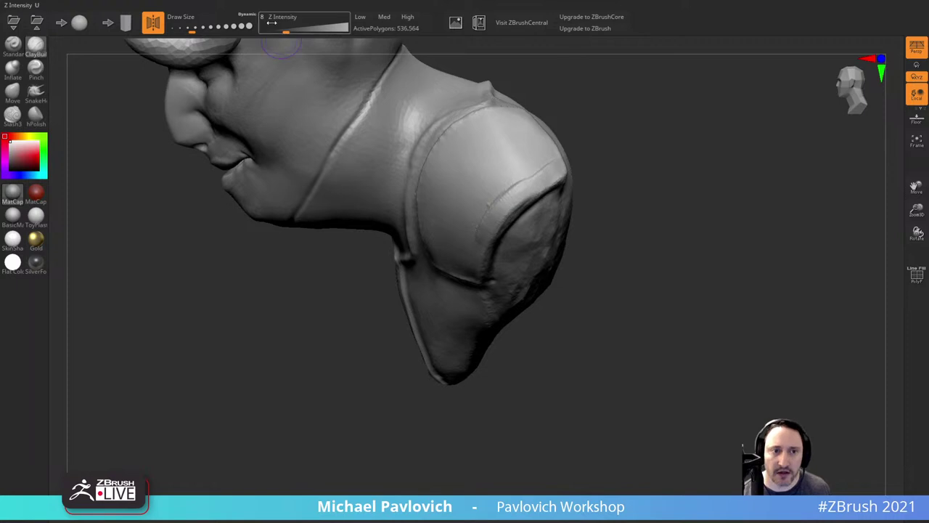
left_click(310, 28)
left_click_drag(606, 69, 626, 140)
mouse_move(559, 176)
left_mouse_down()
mouse_move(524, 194)
mouse_move(557, 169)
mouse_move(612, 177)
mouse_move(494, 239)
left_mouse_up()
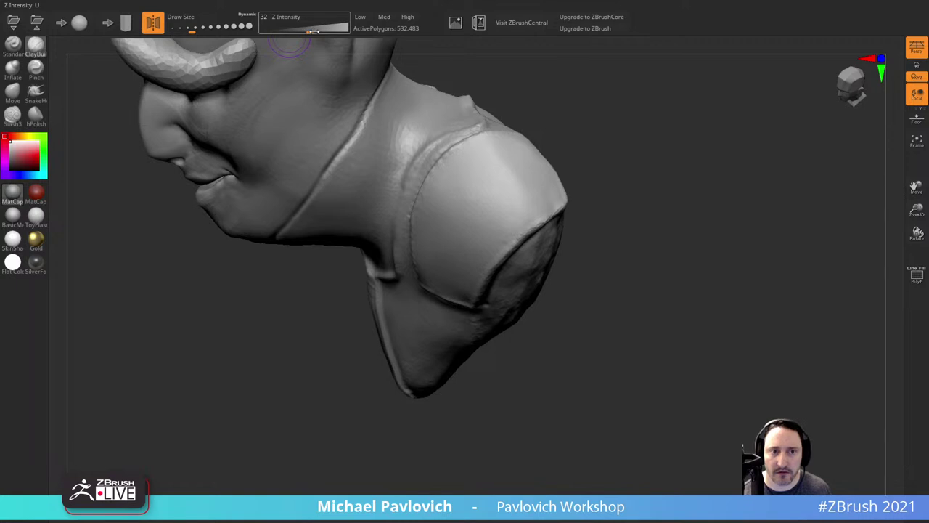
Step: Raise the ClayBuildup intensity above 32 and build a trim band along the outer and rear edges of the shoulder pads
left_click_drag(313, 32, 322, 32)
left_click_drag(537, 215, 509, 239)
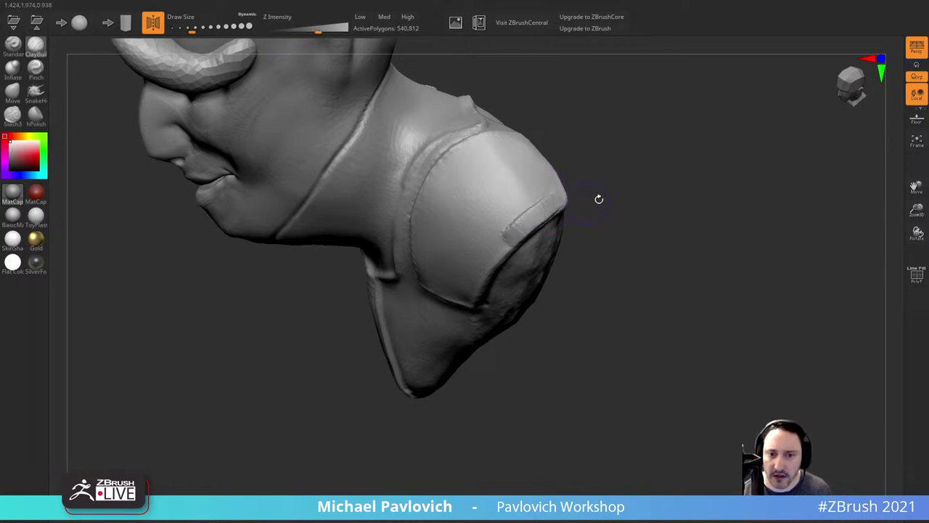
left_click_drag(599, 199, 596, 191)
left_click_drag(530, 218, 476, 282)
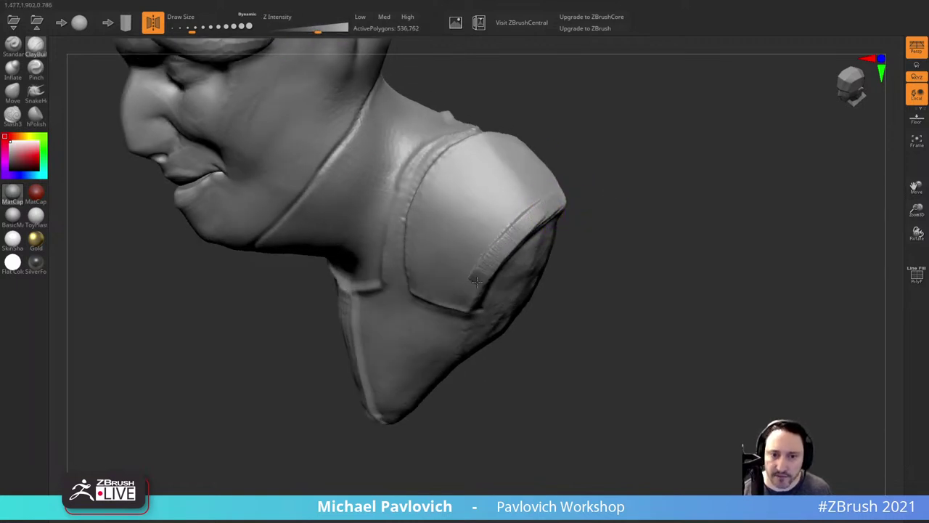
left_click_drag(633, 172, 617, 190)
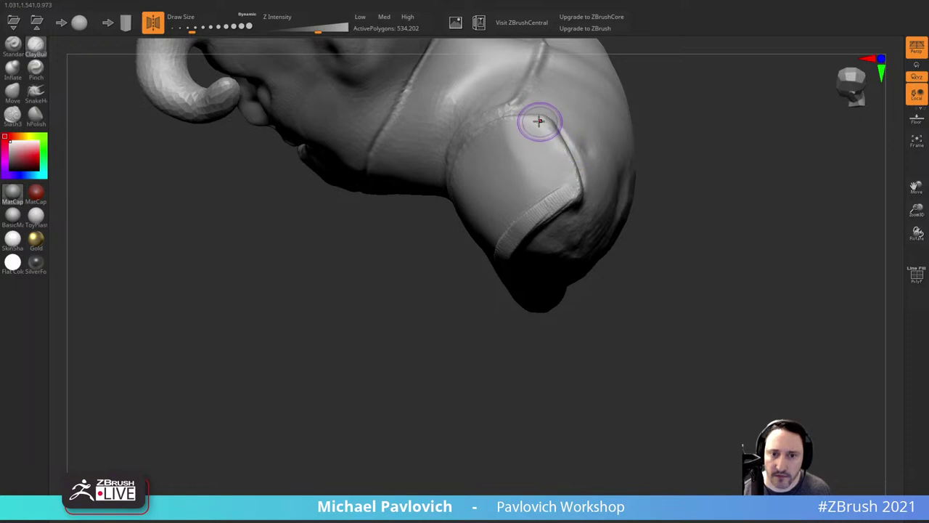
mouse_move(535, 122)
left_mouse_down()
mouse_move(572, 190)
mouse_move(508, 263)
left_mouse_up()
mouse_move(713, 209)
left_mouse_down()
mouse_move(730, 164)
mouse_move(740, 161)
left_mouse_up()
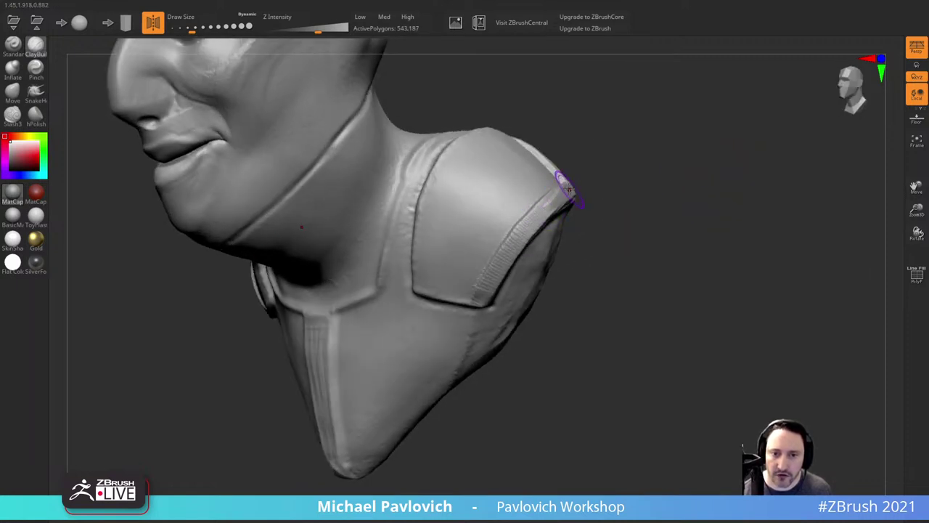
Step: Continue the raised trim band along the lower front edge of the shoulder pads and around the outer corner
left_click_drag(614, 243, 630, 196)
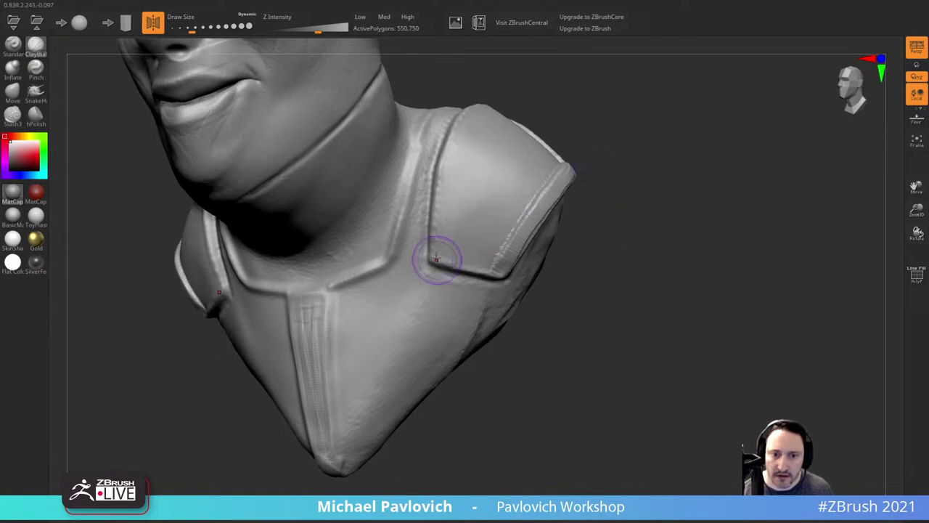
left_click_drag(432, 254, 499, 268)
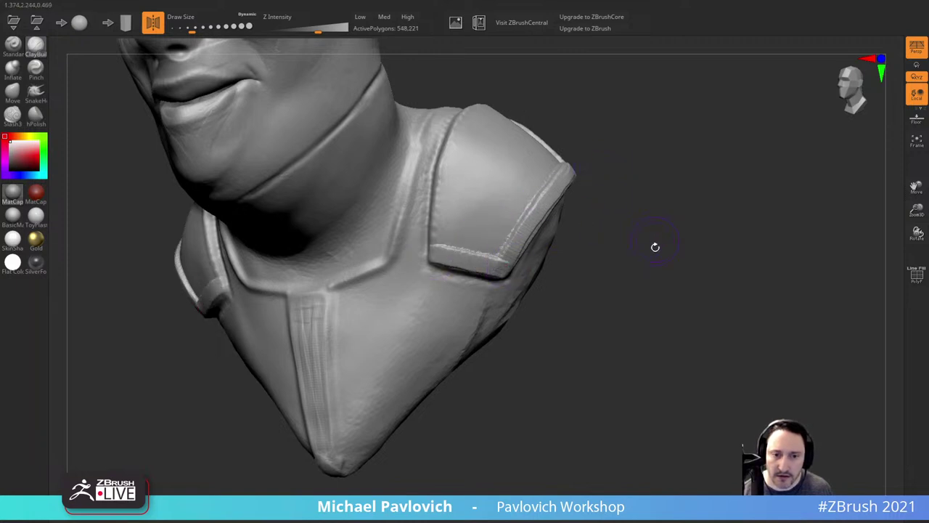
left_click_drag(655, 247, 566, 243)
left_click_drag(501, 274, 534, 228)
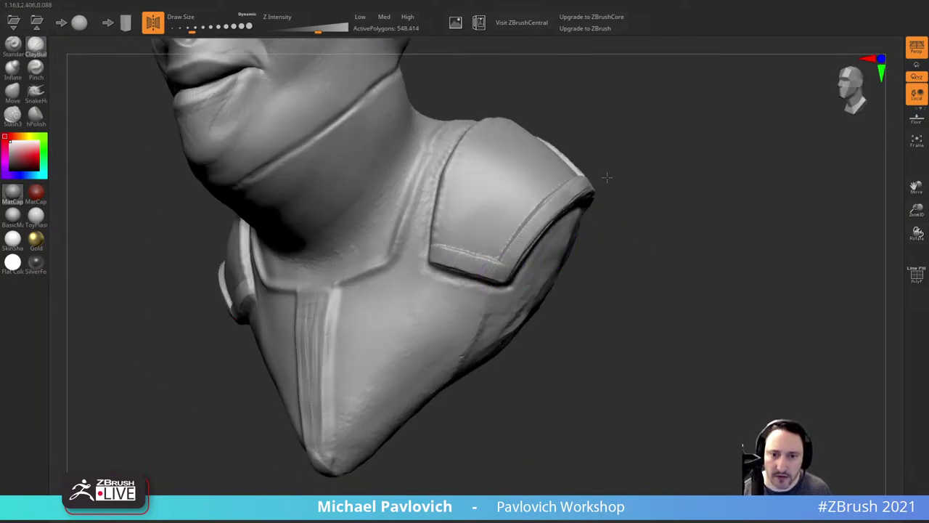
Step: Build a raised trim along the front neckline from the top of the shoulders towards the chest strip with a smaller ClayBuildup brush
left_click_drag(607, 177, 682, 193)
left_click_drag(556, 217, 643, 201, "alt")
left_click_drag(600, 96, 538, 120)
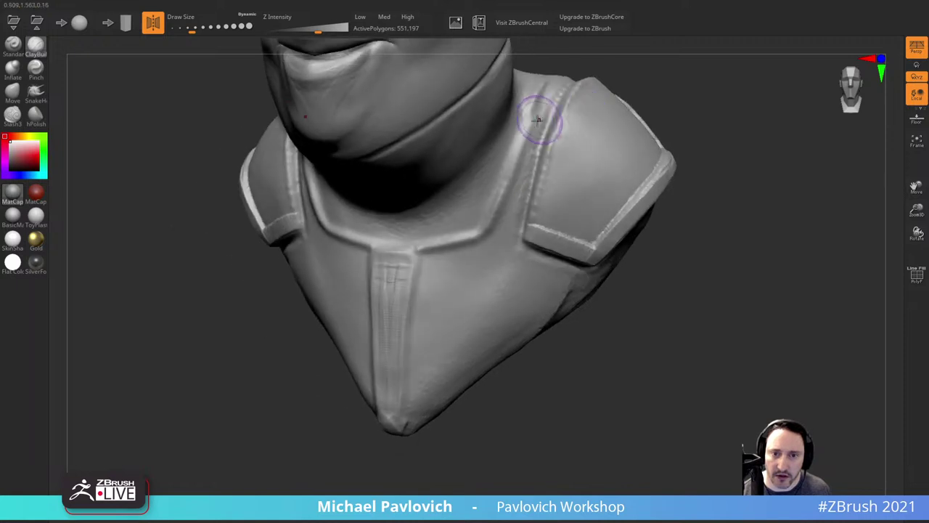
left_click_drag(550, 81, 493, 218)
left_click_drag(767, 186, 824, 181)
key("s")
mouse_move(467, 249)
left_mouse_down()
mouse_move(479, 230)
mouse_move(510, 216)
left_mouse_up()
mouse_move(749, 124)
left_mouse_down("alt")
mouse_move(708, 178)
mouse_move(649, 183)
left_mouse_up("alt")
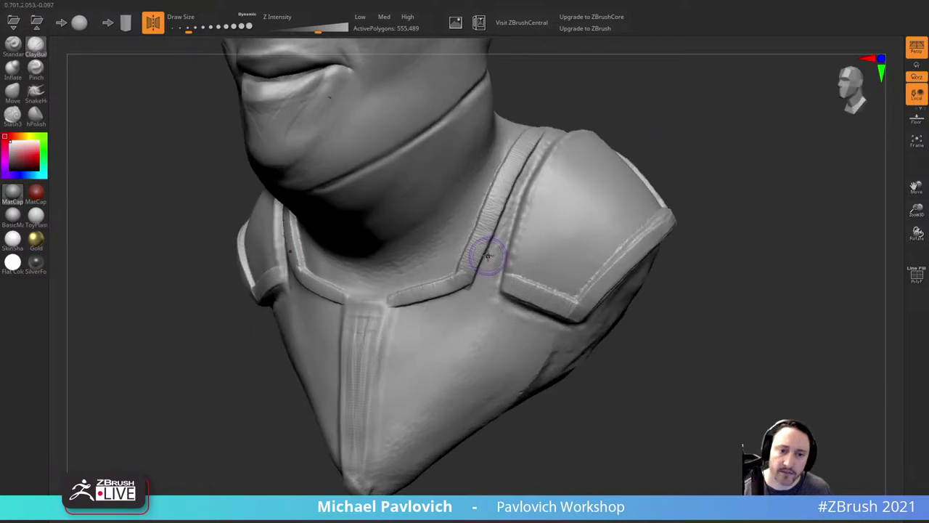
Step: Reinforce the neckline trim around its angled front corners and up to the shoulders, adjusting the brush size
mouse_move(473, 250)
left_mouse_down()
mouse_move(494, 193)
mouse_move(474, 248)
left_mouse_up()
key("s")
left_click_drag(426, 290, 463, 279)
key("s")
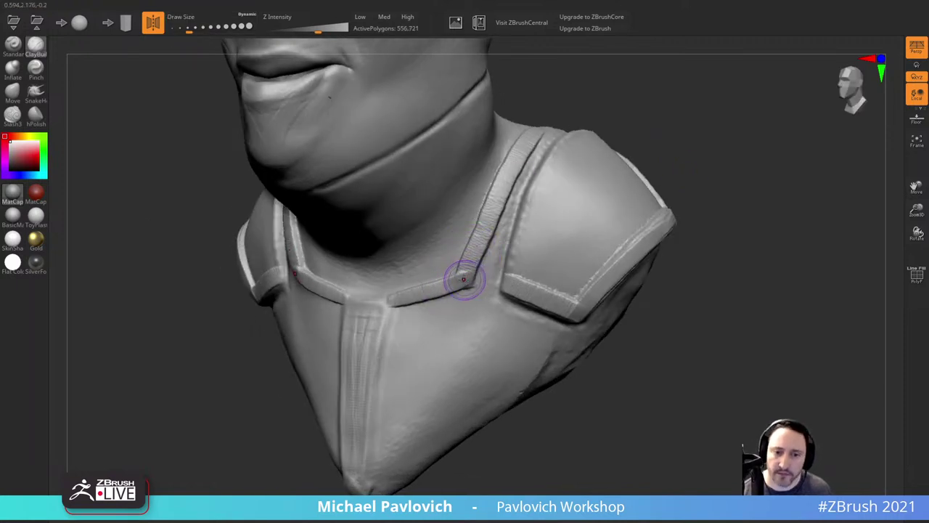
left_click_drag(476, 228, 499, 177)
left_click_drag(465, 278, 505, 170)
left_click_drag(630, 103, 690, 116)
left_click_drag(498, 195, 475, 263)
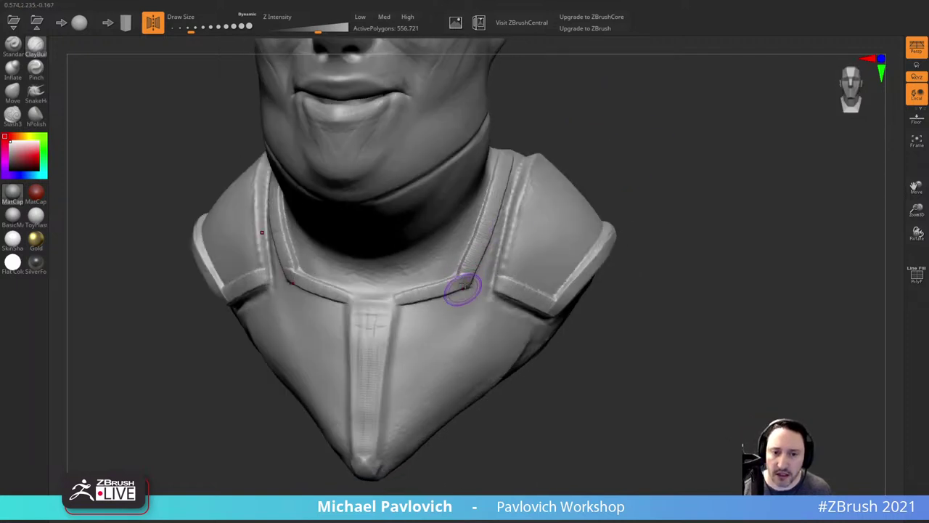
Step: Extend the collar trim over the shoulders and across the back of the neck, undoing a stray stroke
mouse_move(593, 108)
left_mouse_down()
mouse_move(670, 97)
mouse_move(611, 219)
mouse_move(605, 255)
left_mouse_up()
left_click_drag(458, 288, 428, 331, "shift")
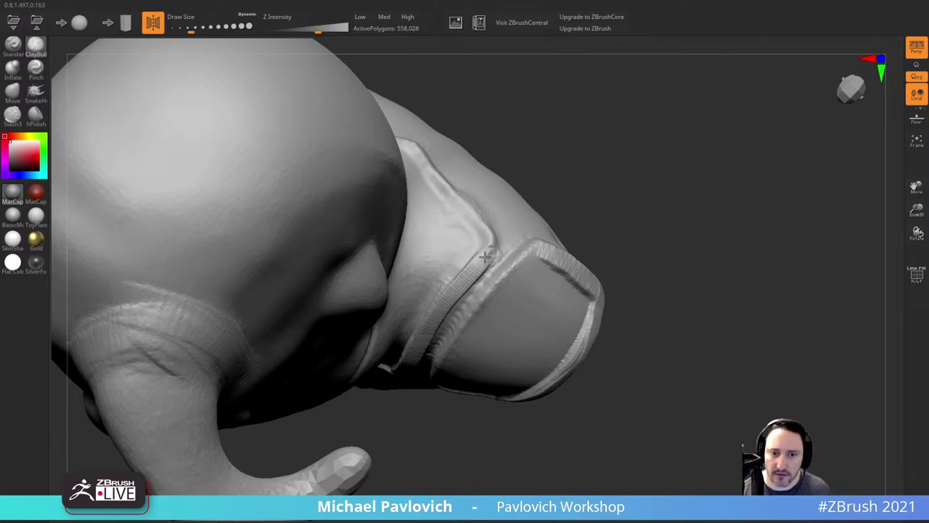
key("ctrl+z")
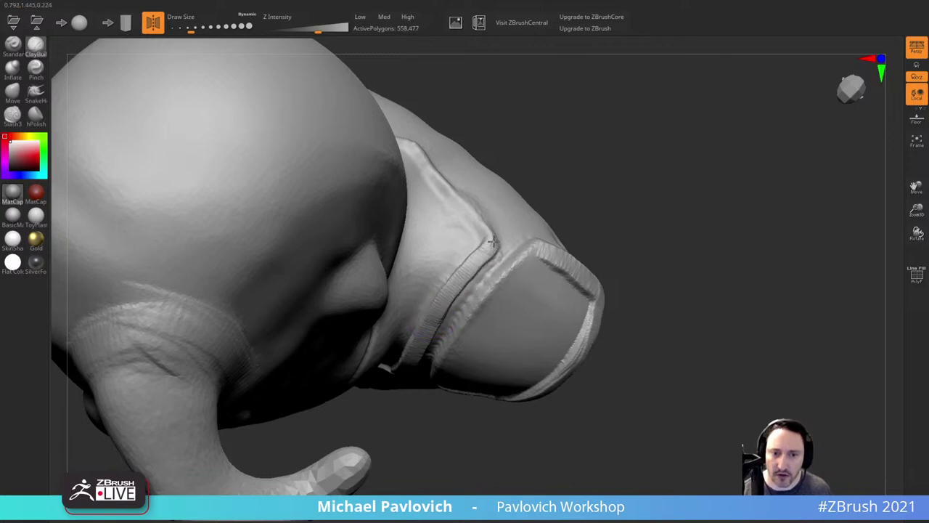
mouse_move(686, 197)
left_mouse_down()
mouse_move(717, 126)
mouse_move(753, 187)
mouse_move(615, 199)
left_mouse_up()
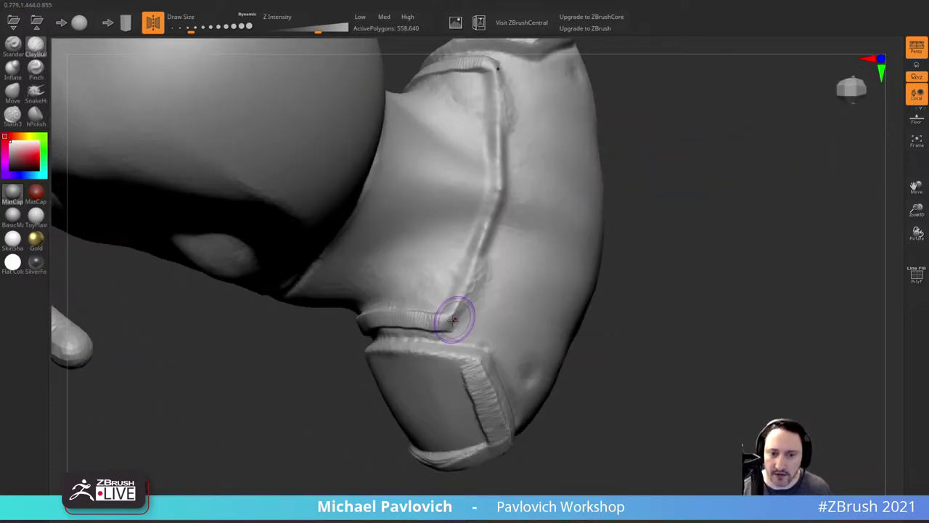
left_click_drag(453, 320, 504, 141)
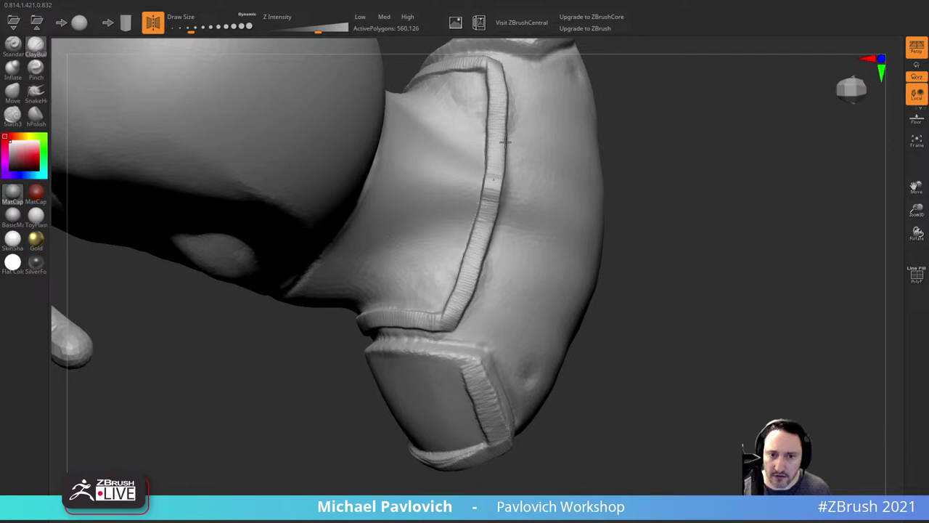
Step: Adjust the rear of the collar upward from the side with the Move brush and check the bust from the front
mouse_move(678, 160)
left_mouse_down()
mouse_move(674, 181)
mouse_move(669, 162)
left_mouse_up()
left_click_drag(524, 240, 458, 274)
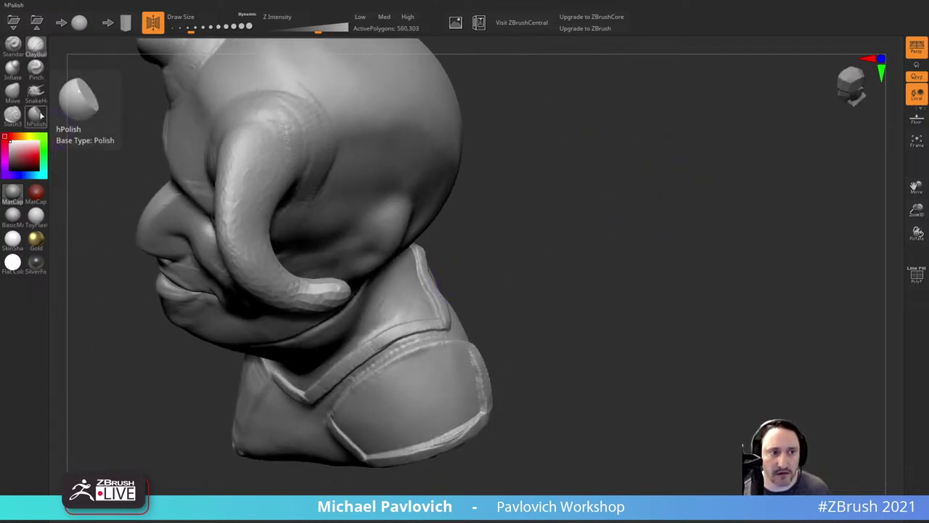
left_click(12, 91)
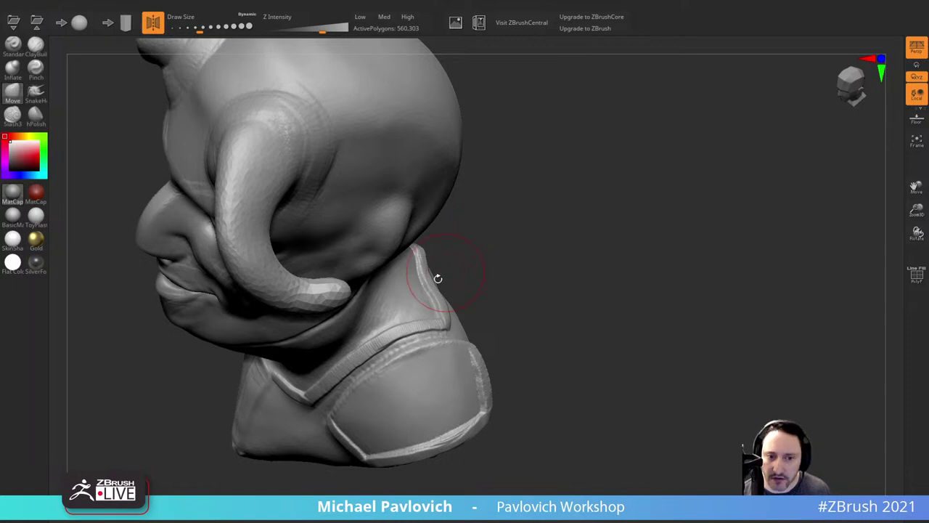
left_click_drag(430, 280, 430, 255)
mouse_move(495, 232)
left_mouse_down()
mouse_move(506, 173)
mouse_move(587, 235)
mouse_move(644, 256)
mouse_move(716, 191)
mouse_move(731, 240)
left_mouse_up()
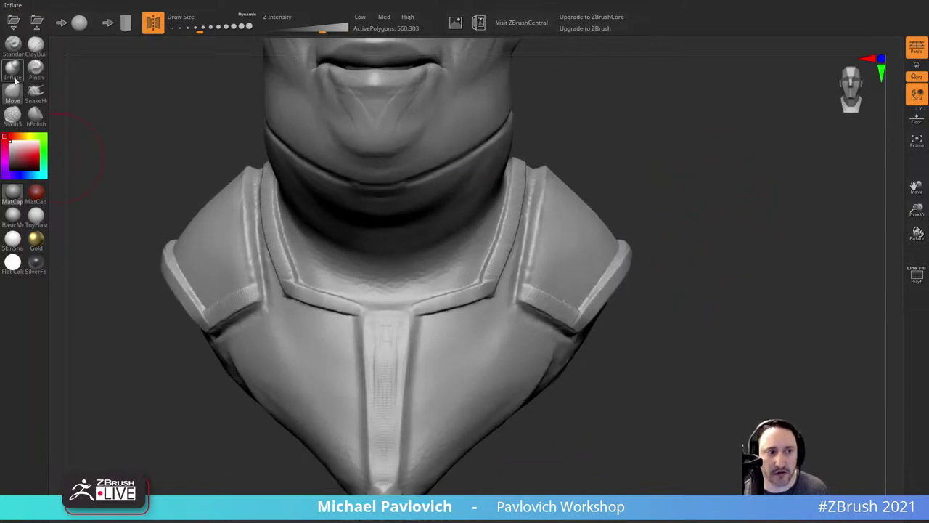
Step: Flatten the front of the raised collar trim with a smaller hPolish brush
left_click(36, 116)
key("s")
left_click_drag(518, 216, 506, 232)
key("[")
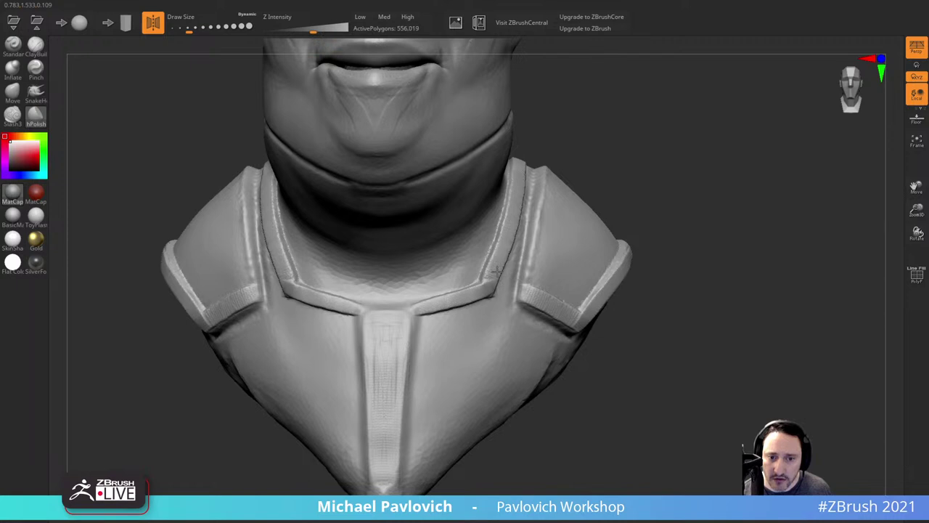
left_click_drag(498, 270, 479, 294)
mouse_move(479, 295)
left_mouse_down()
mouse_move(488, 280)
mouse_move(463, 297)
left_mouse_up()
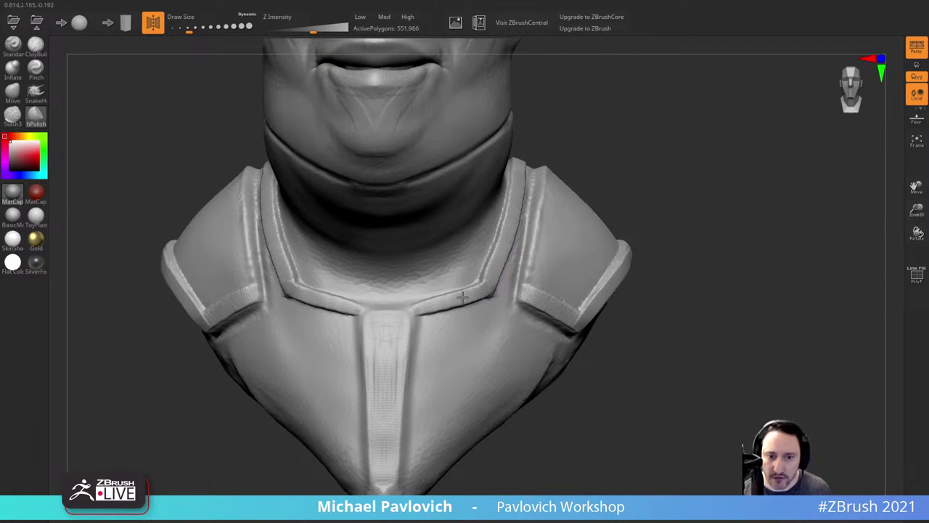
Step: Polish the collar trim along the side of the neck and around its rear corner with hPolish
mouse_move(657, 185)
left_mouse_down("alt")
mouse_move(475, 263)
mouse_move(422, 325)
left_mouse_up("alt")
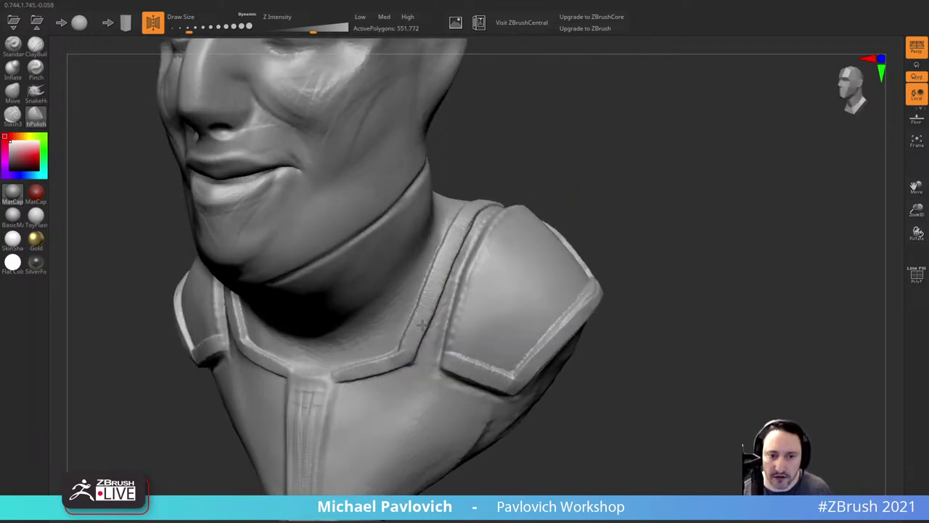
left_click_drag(525, 138, 533, 193)
left_click_drag(475, 197, 469, 209)
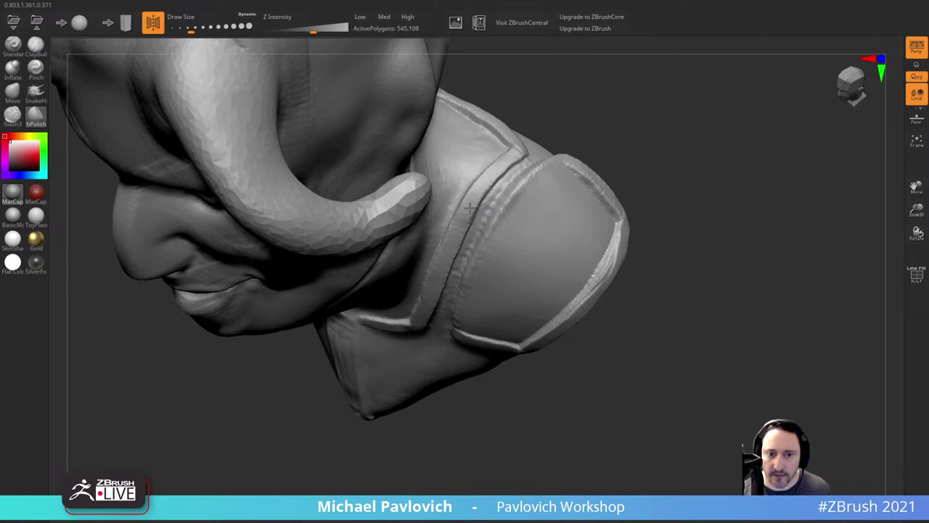
left_click_drag(506, 161, 538, 142)
right_click_drag(538, 142, 531, 160)
left_click_drag(500, 177, 493, 168)
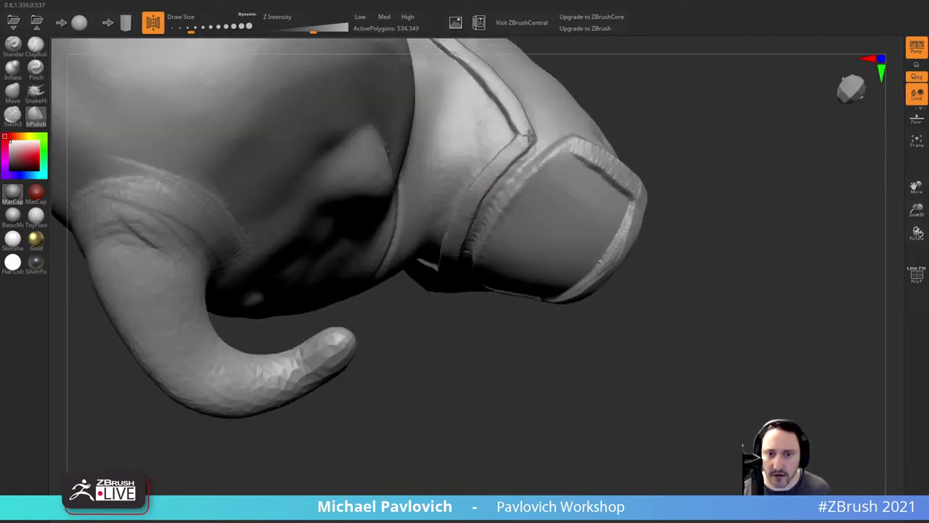
left_click_drag(529, 136, 526, 121)
Step: Polish the raised border along the back edge of the shoulder pad
mouse_move(609, 120)
left_mouse_down()
mouse_move(636, 128)
mouse_move(614, 156)
left_mouse_up()
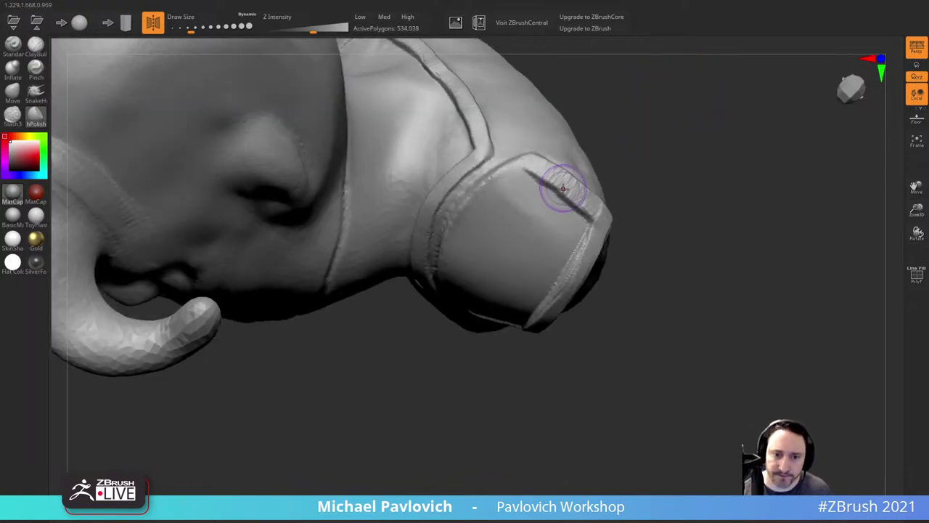
left_click_drag(562, 189, 539, 164)
left_click_drag(586, 198, 548, 170)
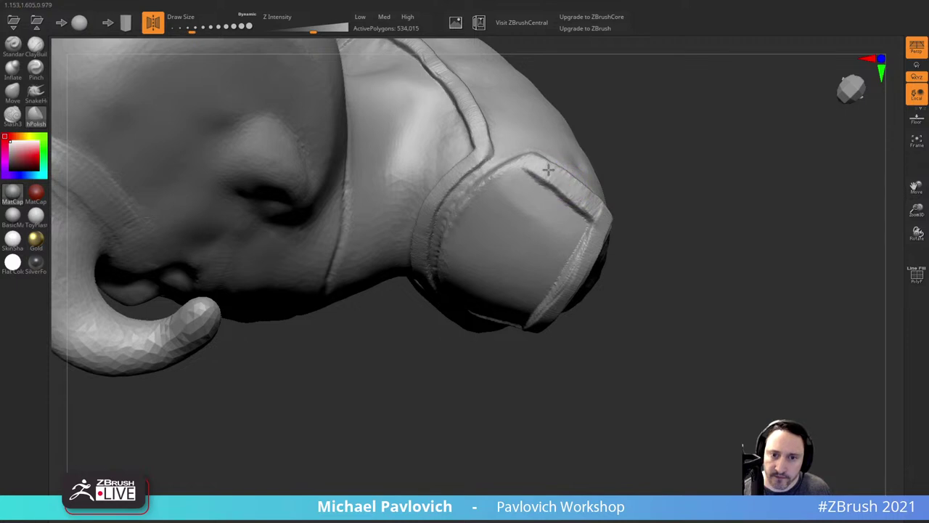
Step: Raise the hPolish Z Intensity to near maximum and flatten the shoulder pad's outer border
left_click_drag(620, 202, 635, 147)
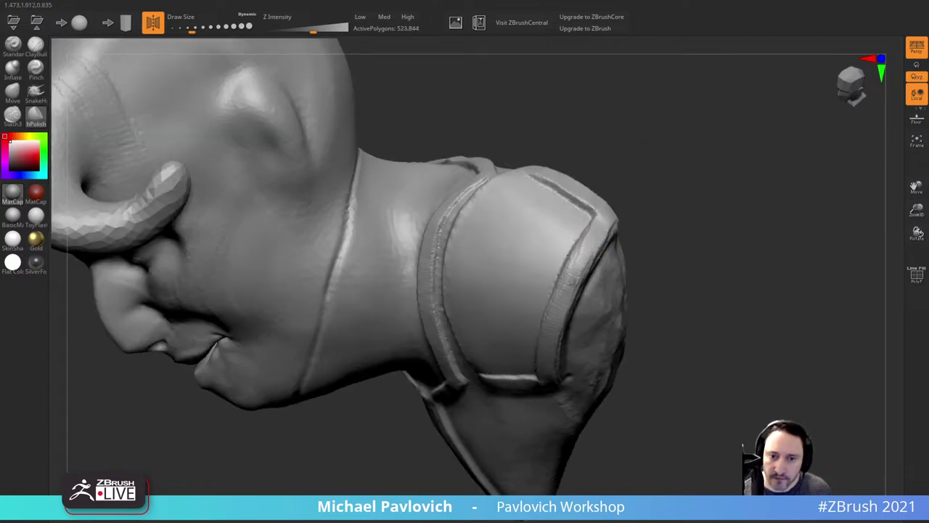
left_click_drag(330, 30, 344, 27)
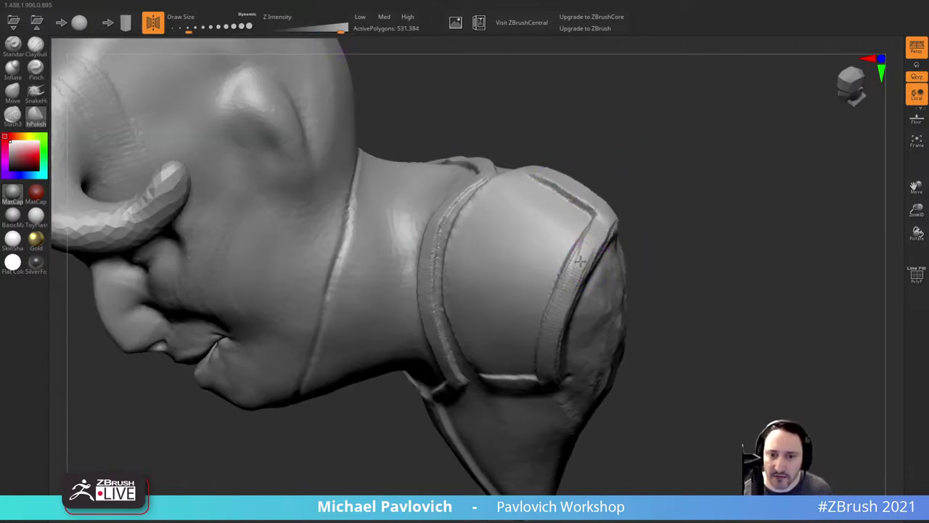
left_click_drag(649, 226, 658, 173)
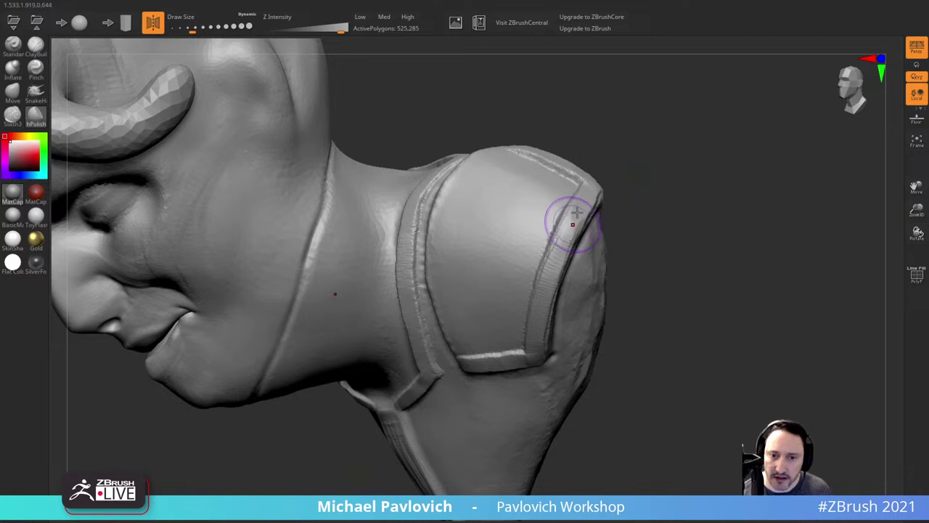
left_click_drag(575, 222, 556, 254)
left_click_drag(630, 217, 635, 180)
left_click_drag(567, 239, 554, 270)
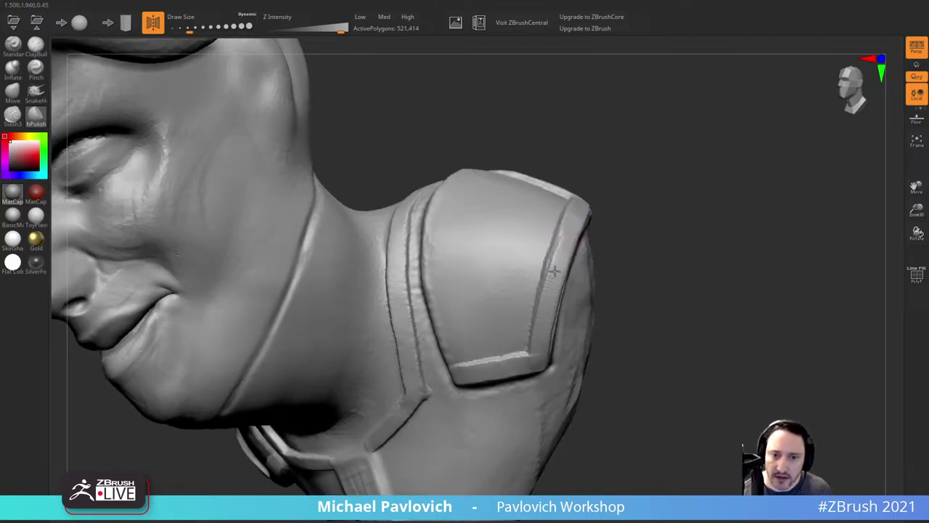
Step: Polish the shoulder pad's lower front border flat up to its outer corner
left_click_drag(627, 251, 483, 305)
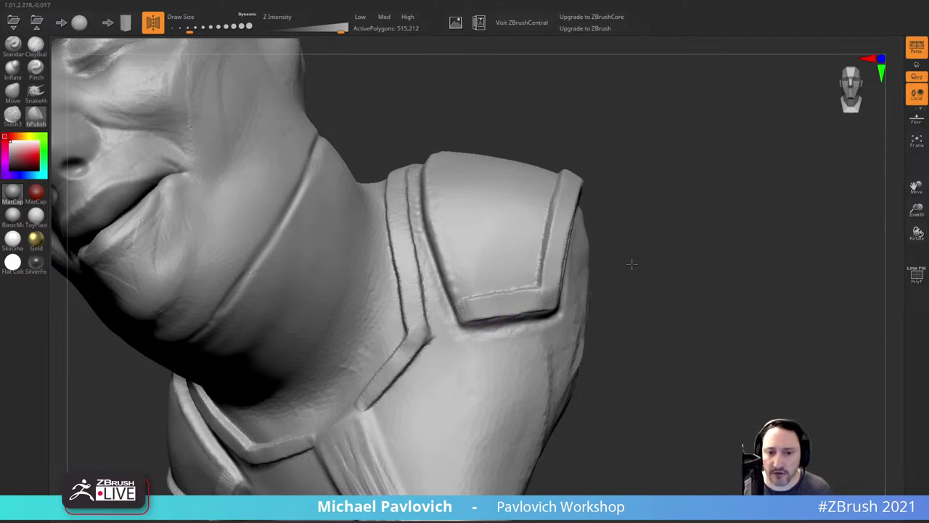
mouse_move(632, 263)
left_mouse_down()
mouse_move(483, 322)
mouse_move(547, 308)
left_mouse_up()
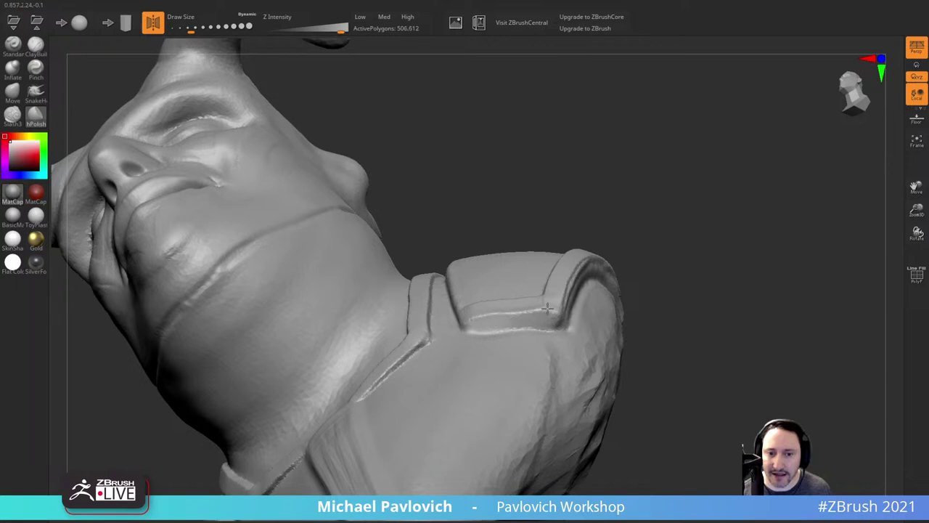
right_click_drag(550, 299, 536, 322)
Step: Polish the side face of the shoulder pad's outer rim where it arches over the arm stump
left_click_drag(536, 322, 600, 247)
right_click_drag(600, 248, 568, 292)
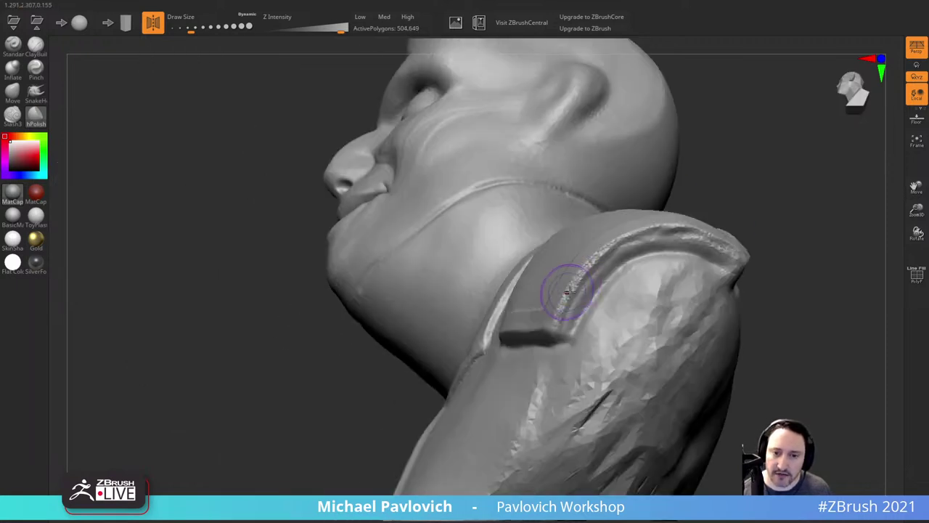
left_click_drag(568, 292, 583, 281)
left_click_drag(615, 251, 672, 234)
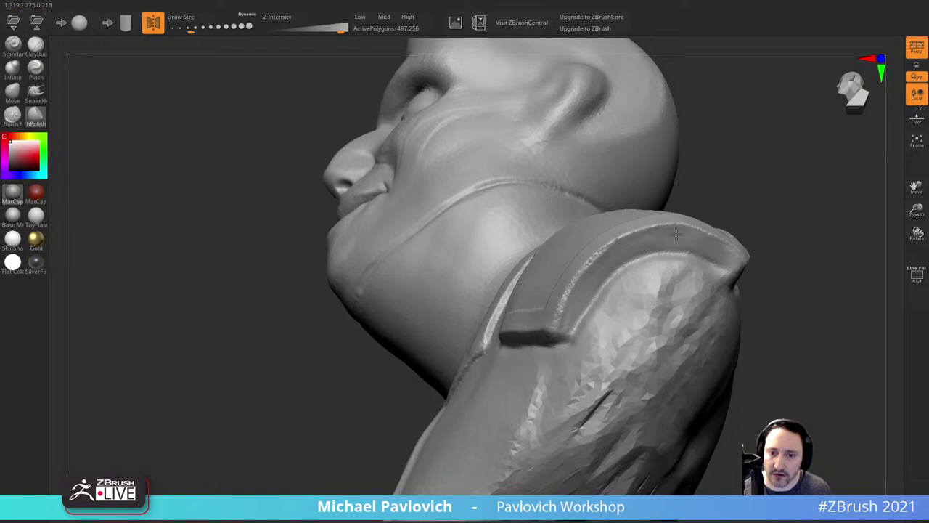
mouse_move(744, 186)
left_mouse_down()
mouse_move(823, 228)
mouse_move(774, 229)
left_mouse_up()
left_click_drag(553, 270, 541, 298)
Step: Flatten the vertical strip down the middle of the chest with a larger hPolish brush
mouse_move(656, 236)
left_mouse_down()
mouse_move(699, 226)
mouse_move(707, 307)
mouse_move(769, 309)
left_mouse_up()
key("s")
left_click_drag(400, 404, 409, 404)
left_click_drag(378, 392, 401, 418)
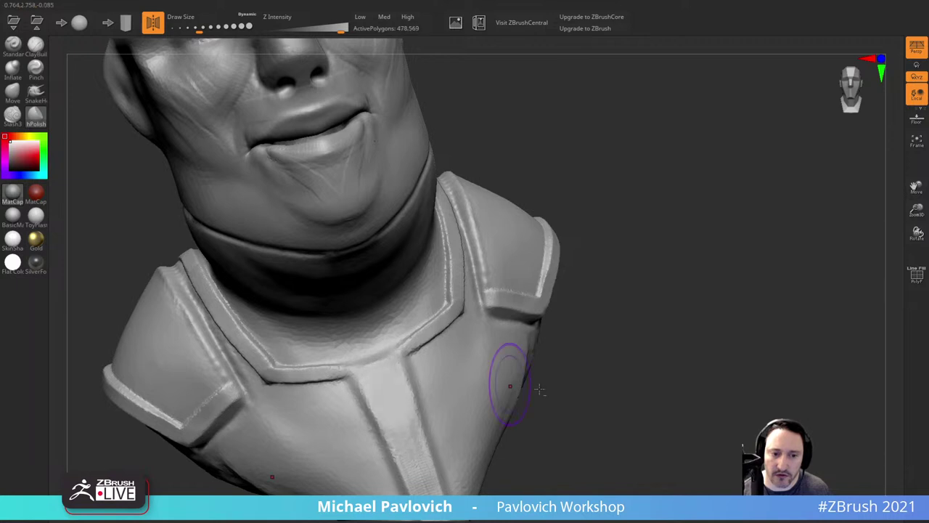
left_click_drag(552, 392, 540, 294, "alt")
key("s")
mouse_move(386, 272)
left_mouse_down()
mouse_move(368, 274)
mouse_move(418, 396)
left_mouse_up()
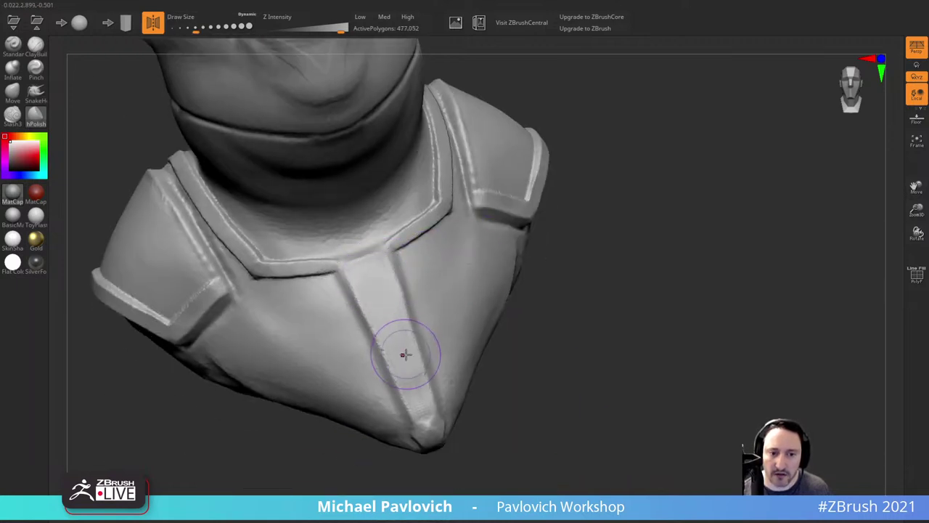
Step: Polish the shoulder pad's inner border beside the collar with a smaller hPolish brush
key("s")
left_click_drag(406, 355, 400, 354)
left_click_drag(559, 319, 565, 407, "alt")
left_click_drag(564, 407, 610, 396)
left_click_drag(642, 176, 630, 207)
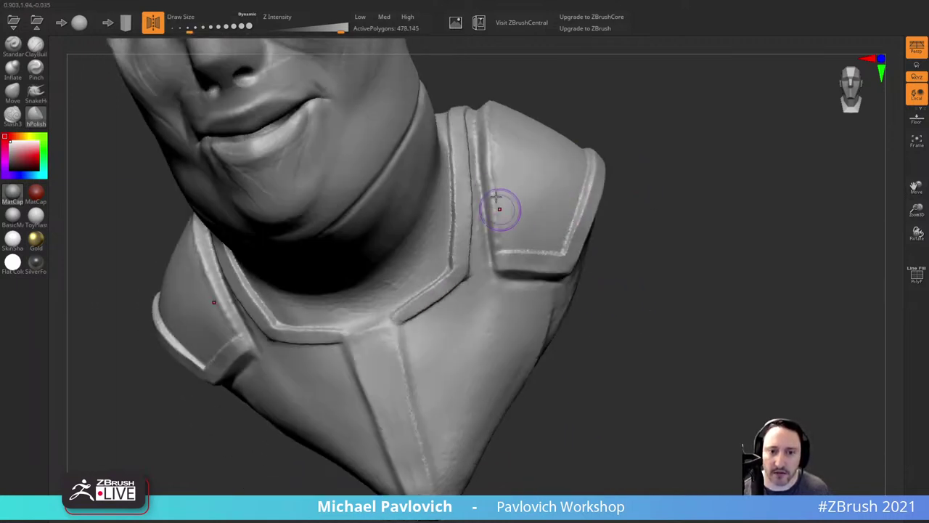
left_click_drag(499, 205, 525, 164)
Step: Sharpen the shoulder pad's inner edge beside the collar with the Pinch brush
left_click_drag(584, 84, 561, 190, "alt")
left_click(35, 70)
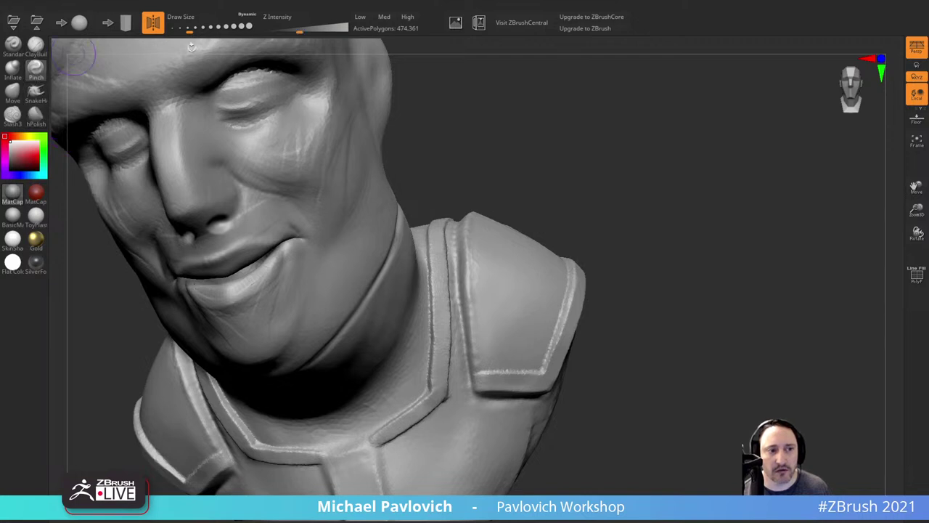
left_click_drag(526, 112, 521, 174)
left_click_drag(457, 212, 458, 233)
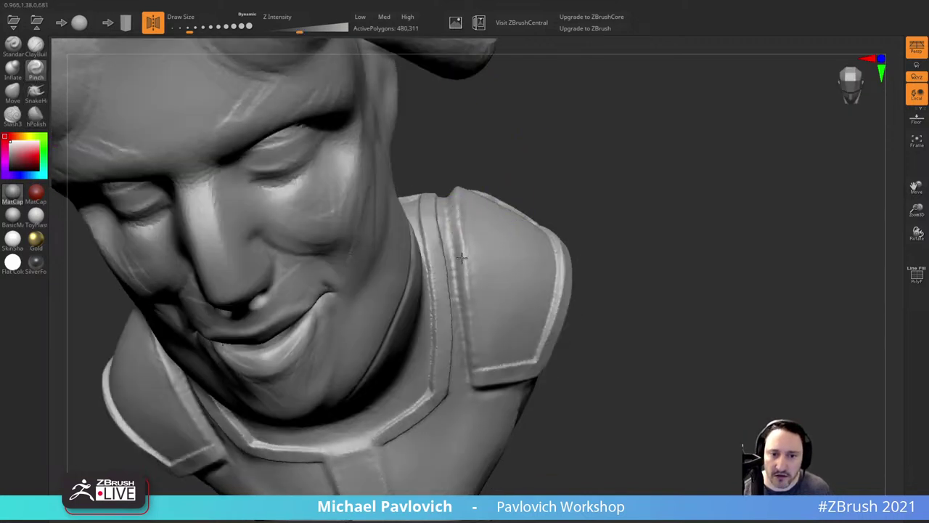
left_click_drag(580, 251, 587, 207)
left_click_drag(467, 286, 463, 306)
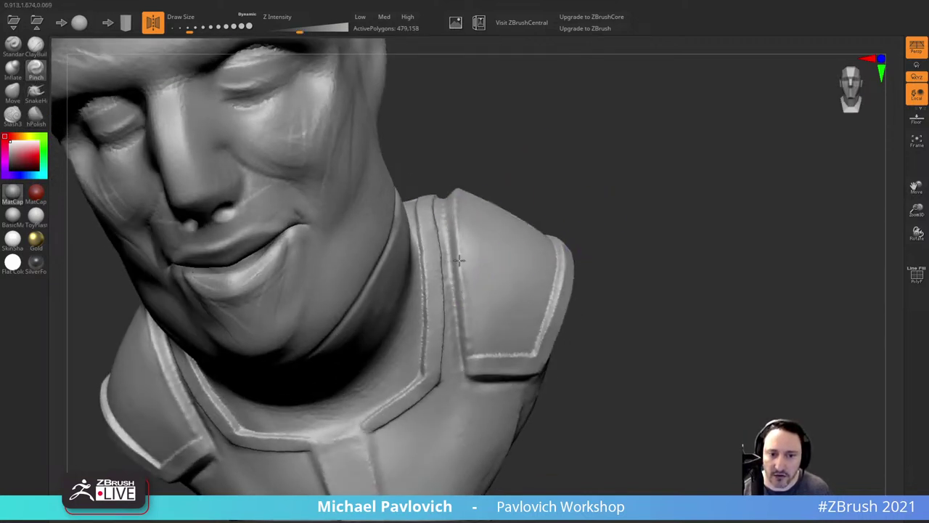
left_click_drag(469, 344, 472, 344)
left_click_drag(458, 231, 464, 201)
Step: Pinch the corner and edges of the shoulder pad's back border to make them crisp
left_click_drag(524, 150, 539, 291)
left_click_drag(439, 226, 438, 228)
left_click_drag(481, 133, 431, 187)
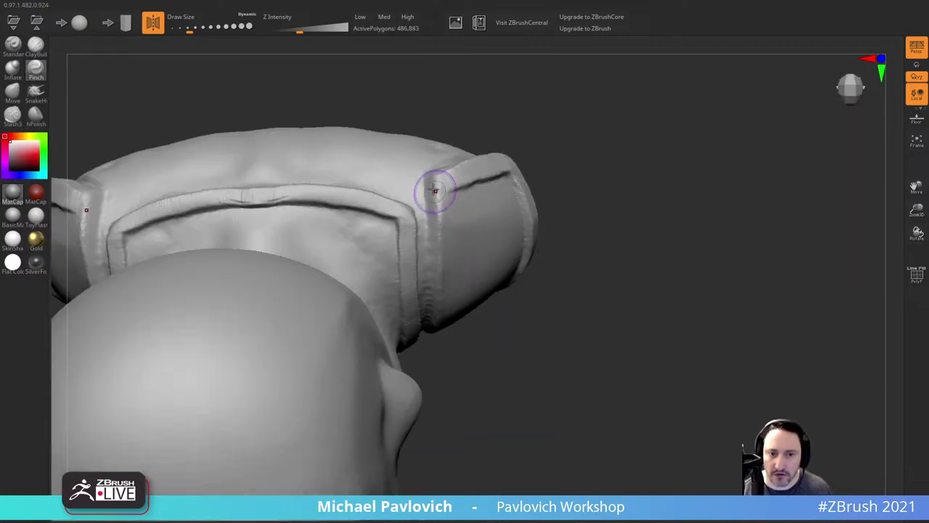
left_click_drag(561, 119, 503, 210)
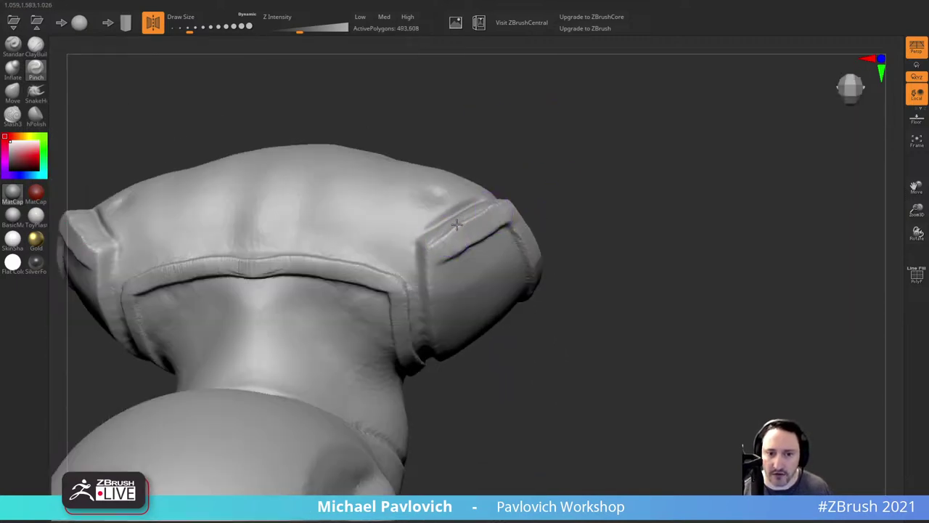
left_click_drag(544, 168, 502, 209)
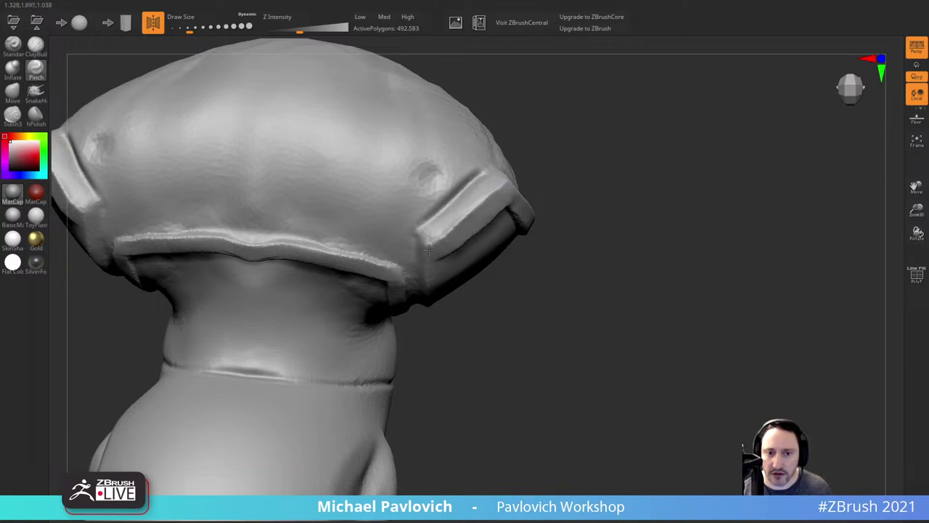
mouse_move(577, 182)
left_mouse_down()
mouse_move(617, 156)
mouse_move(559, 194)
left_mouse_up()
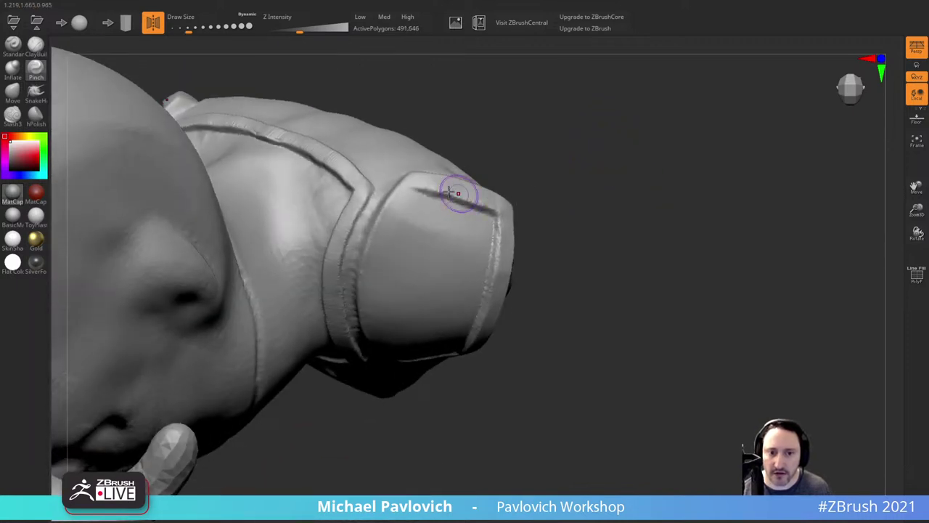
left_click_drag(457, 194, 483, 209)
Step: Pinch the edges of the shoulder pad's outer border from the rear corner down the side
mouse_move(555, 190)
left_mouse_down()
mouse_move(585, 164)
mouse_move(570, 176)
left_mouse_up()
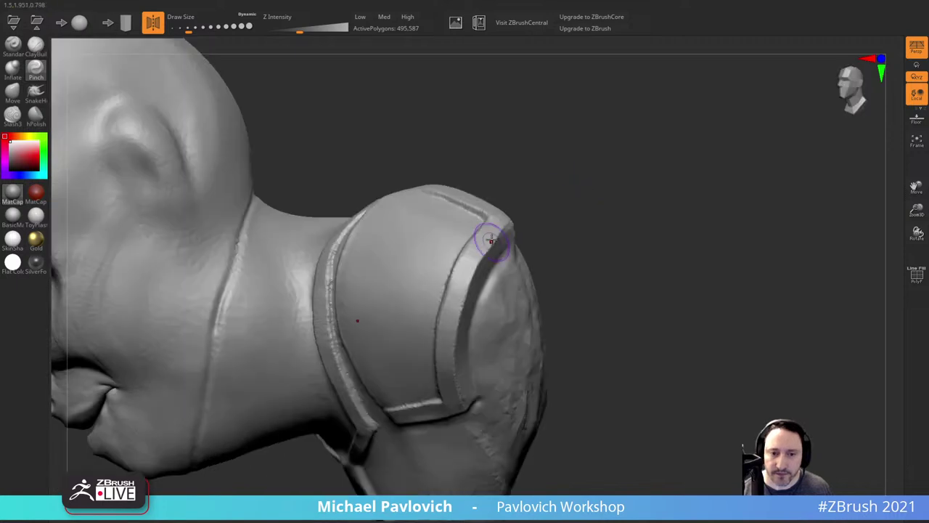
left_click_drag(489, 240, 473, 245)
left_click_drag(566, 191, 546, 205)
left_click_drag(498, 236, 512, 226)
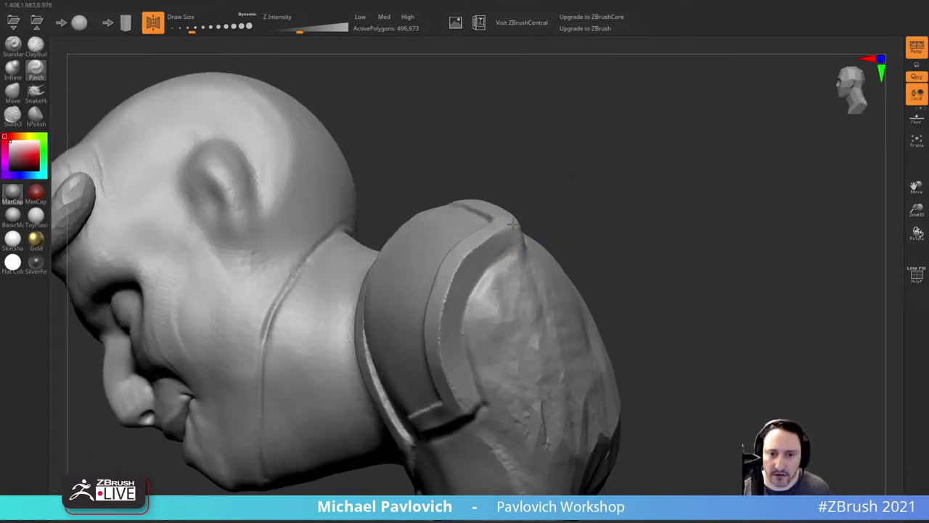
left_click_drag(456, 259, 443, 274)
mouse_move(577, 217)
left_mouse_down("alt")
mouse_move(587, 177)
mouse_move(568, 184)
left_mouse_up("alt")
left_click_drag(446, 236, 455, 328)
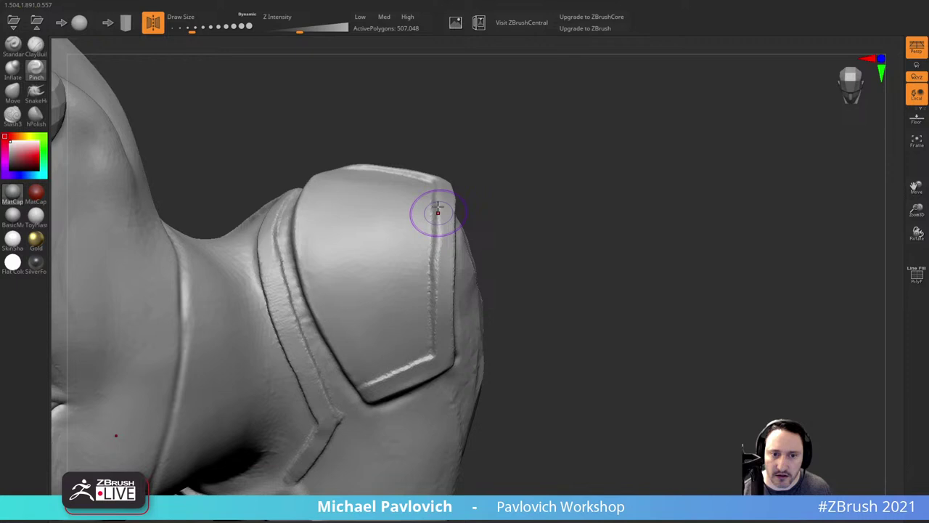
Step: Sharpen the lower front border of the shoulder pad with a smaller Pinch brush
key("s")
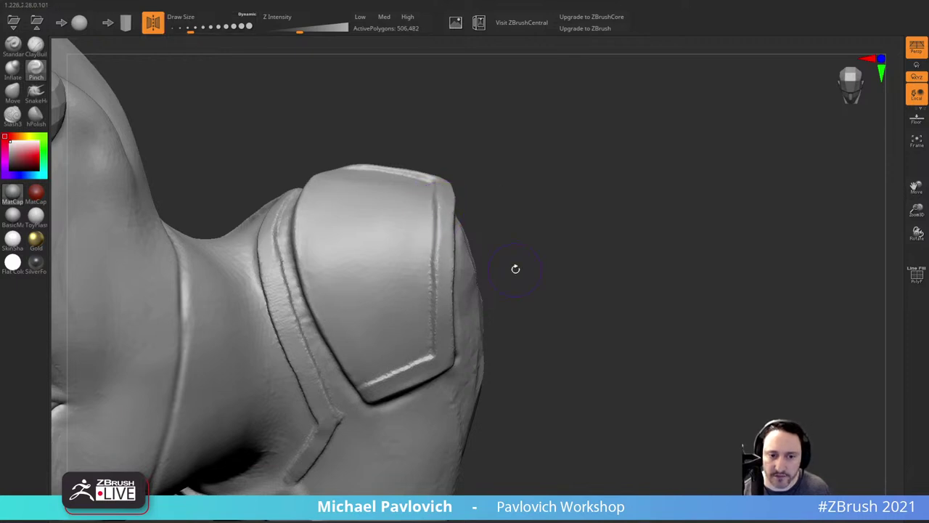
left_click_drag(515, 269, 515, 231)
mouse_move(413, 354)
left_mouse_down()
mouse_move(379, 364)
mouse_move(448, 336)
left_mouse_up()
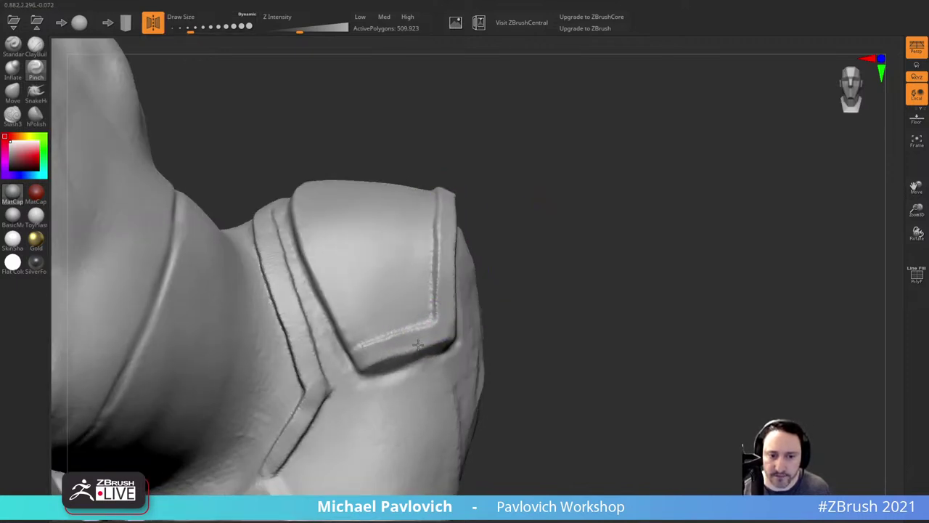
left_click_drag(529, 301, 502, 267)
key("s")
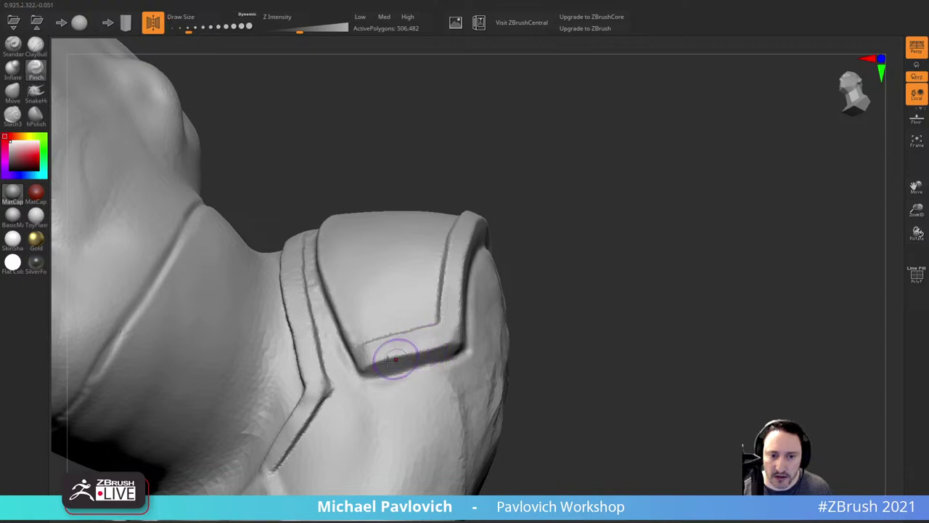
left_click_drag(396, 361, 409, 354)
left_click_drag(504, 296, 514, 326)
mouse_move(371, 386)
left_mouse_down()
mouse_move(443, 365)
mouse_move(405, 375)
mouse_move(433, 358)
left_mouse_up()
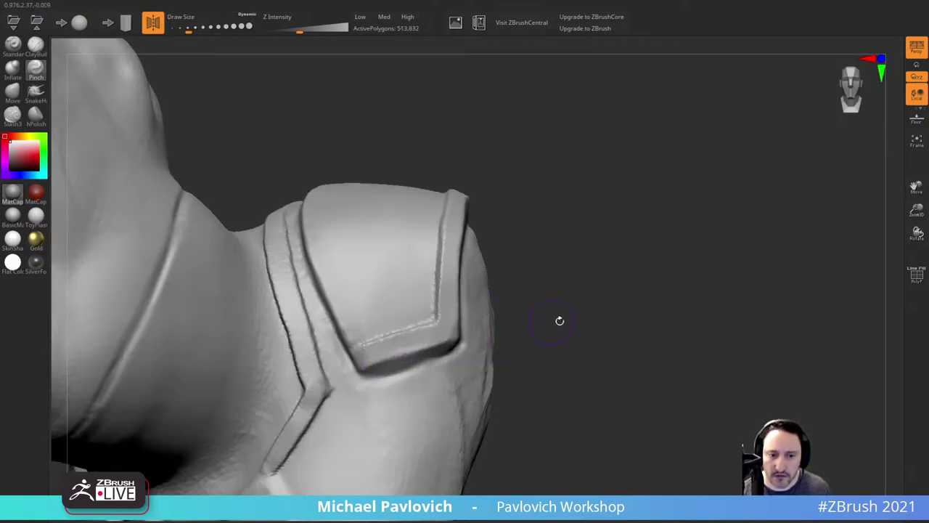
Step: Pinch the side edges of the central chest strip down to its tip, undoing one unwanted stroke
mouse_move(559, 319)
left_mouse_down()
mouse_move(713, 257)
mouse_move(703, 279)
left_mouse_up()
left_click_drag(377, 318, 374, 361)
left_click_drag(503, 452, 476, 425)
left_click_drag(390, 290, 393, 299)
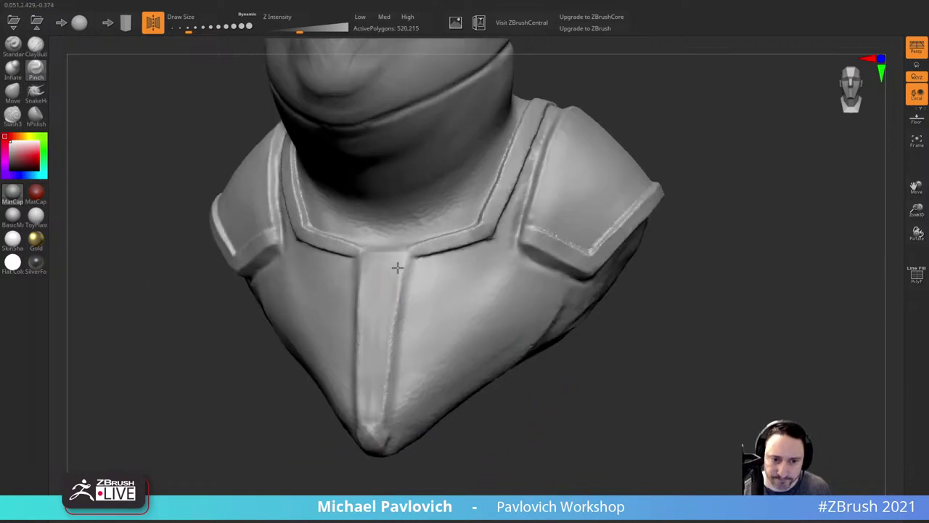
key("ctrl+z")
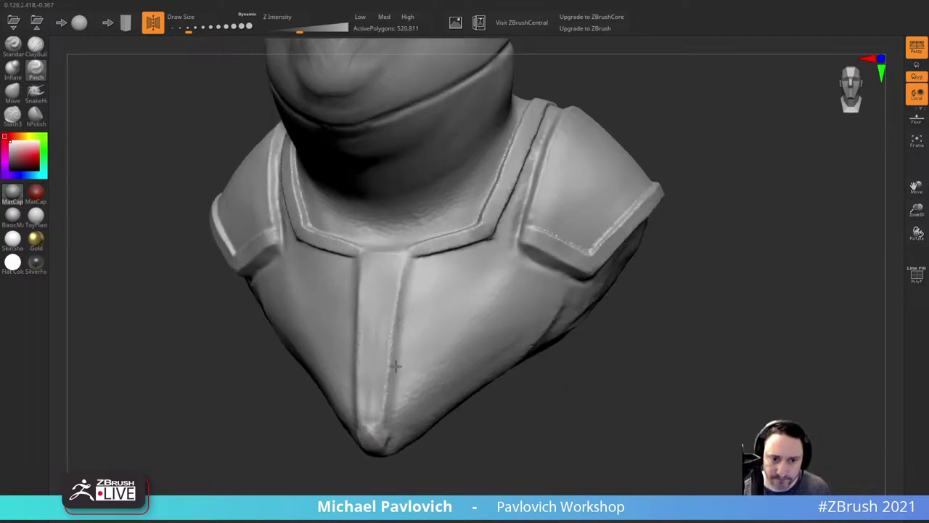
left_click_drag(395, 365, 371, 420)
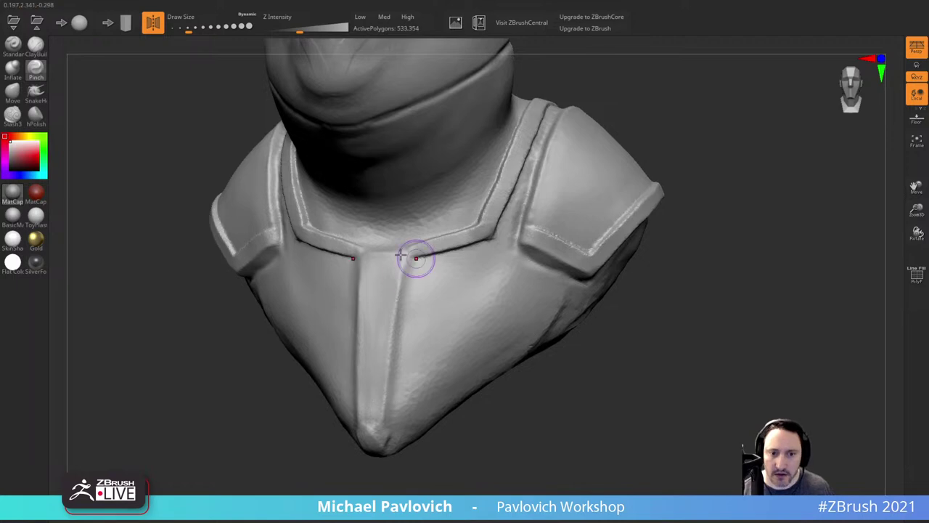
key("f")
mouse_move(668, 108)
left_mouse_down()
mouse_move(678, 167)
mouse_move(708, 173)
mouse_move(659, 182)
mouse_move(678, 182)
mouse_move(667, 199)
mouse_move(694, 218)
left_mouse_up()
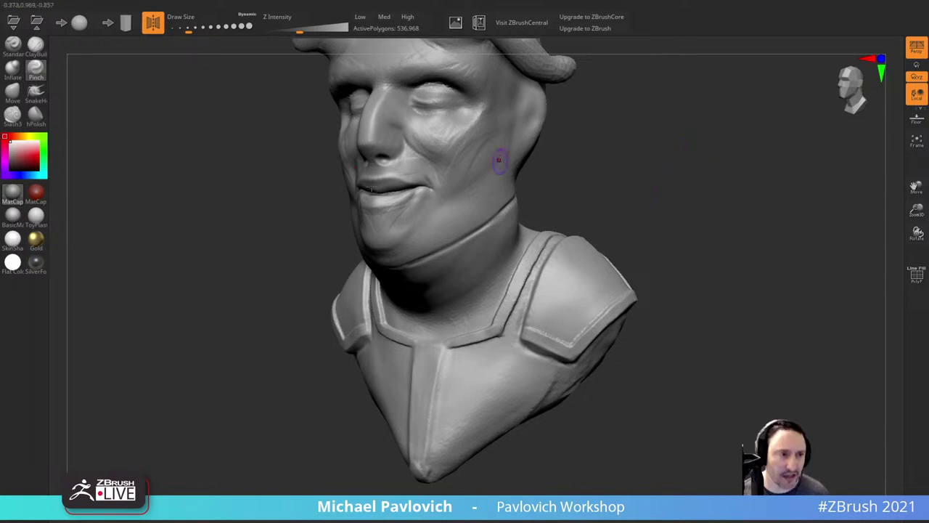
left_click(35, 44)
left_click_drag(582, 171, 530, 148, "alt")
key("s")
left_click_drag(499, 298, 505, 291)
key("ctrl+z")
key("s")
mouse_move(612, 224)
left_mouse_down()
mouse_move(597, 250)
mouse_move(570, 243)
left_mouse_up()
left_click(581, 249)
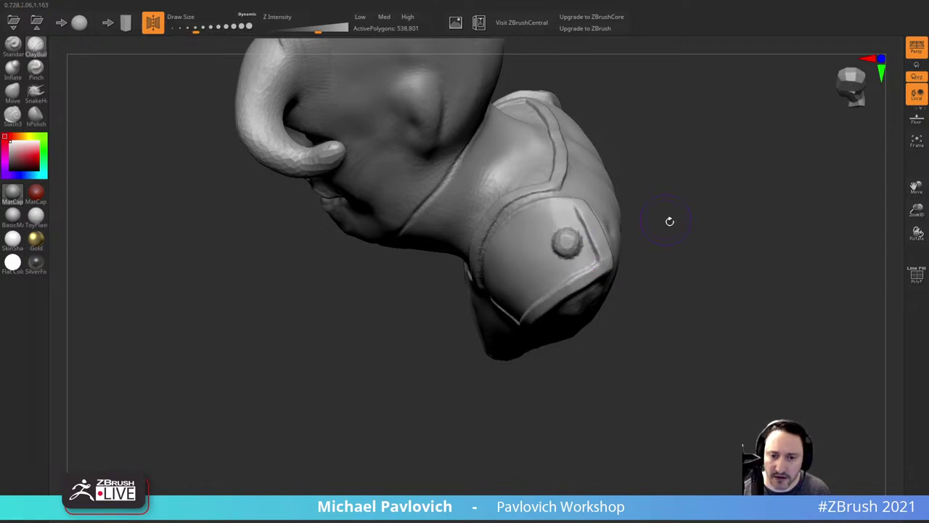
mouse_move(667, 220)
left_mouse_down()
mouse_move(694, 171)
mouse_move(668, 222)
mouse_move(630, 219)
mouse_move(614, 206)
left_mouse_up()
Step: Raise a round stud near the rear corner of the shoulder pad with the Standard brush, redoing one stroke
left_click(15, 48)
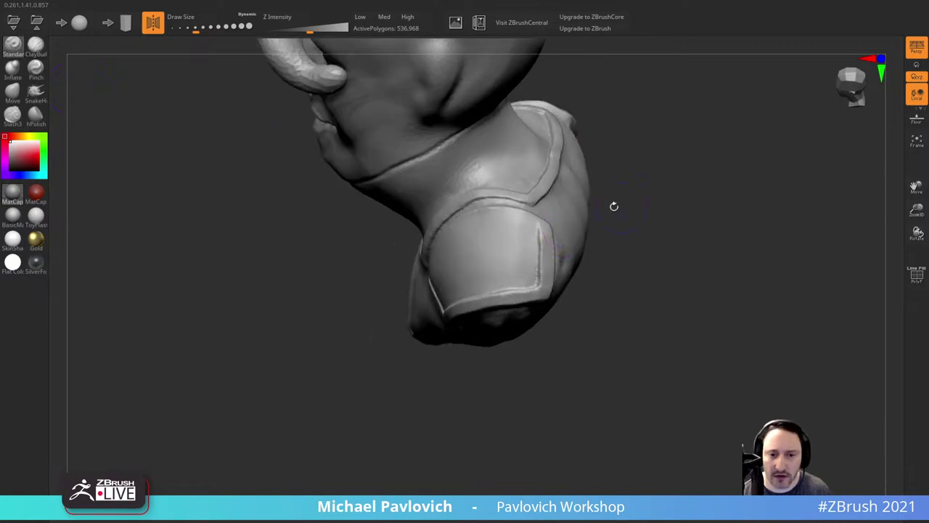
left_click_drag(516, 256, 510, 256)
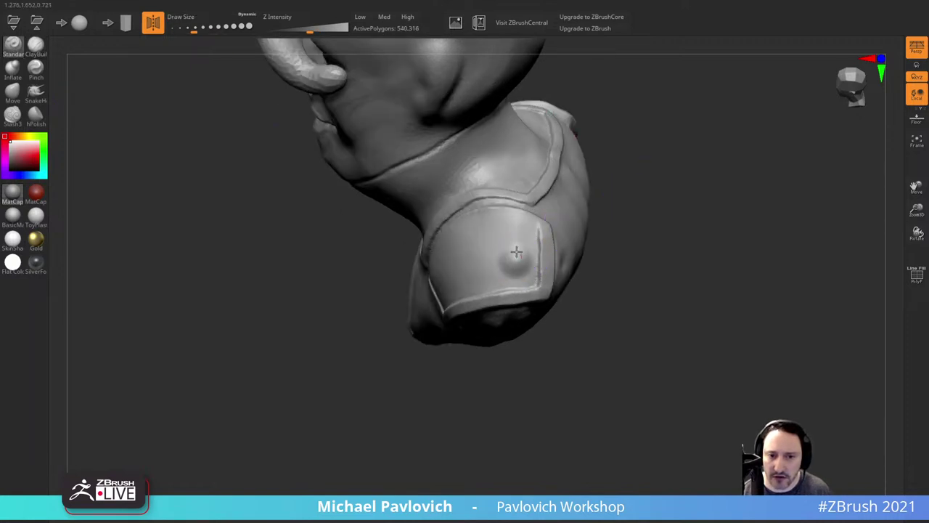
left_click_drag(611, 223, 618, 230, "alt")
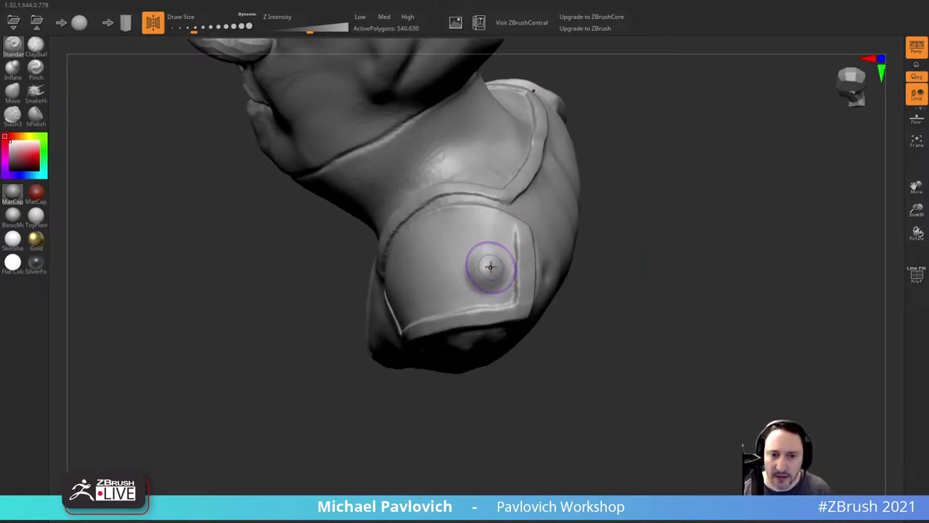
mouse_move(490, 267)
left_mouse_down()
mouse_move(489, 281)
mouse_move(488, 273)
left_mouse_up()
mouse_move(637, 231)
left_mouse_down()
mouse_move(673, 216)
mouse_move(651, 220)
left_mouse_up()
key("ctrl+z")
left_click_drag(487, 272, 485, 270)
mouse_move(612, 231)
left_mouse_down()
mouse_move(636, 232)
mouse_move(615, 231)
left_mouse_up()
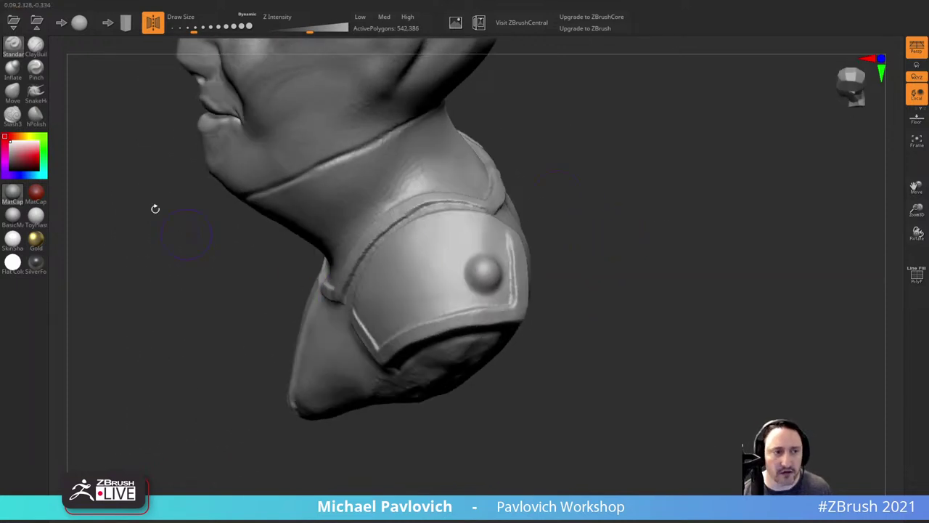
Step: Flatten the top of the shoulder pad's stud into a disc with the hPolish brush
left_click(36, 114)
left_click_drag(600, 189, 597, 206)
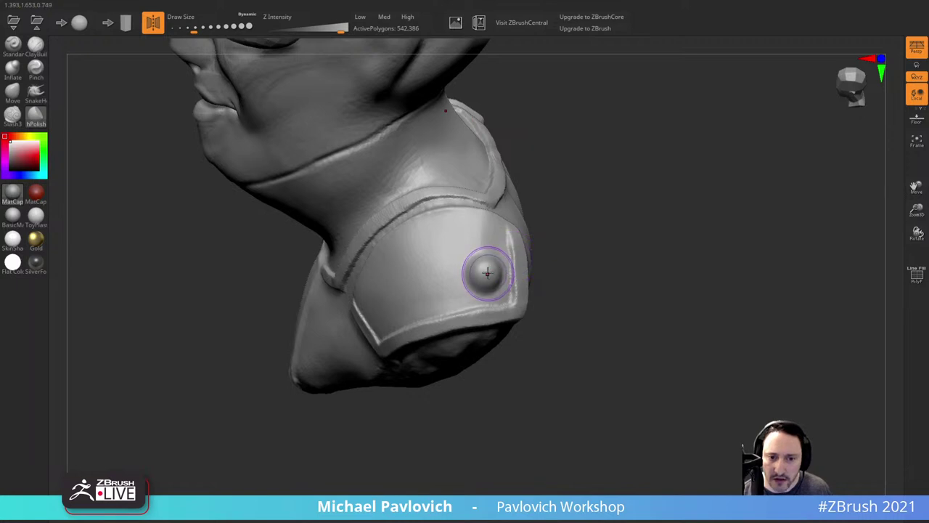
left_click_drag(487, 272, 488, 269)
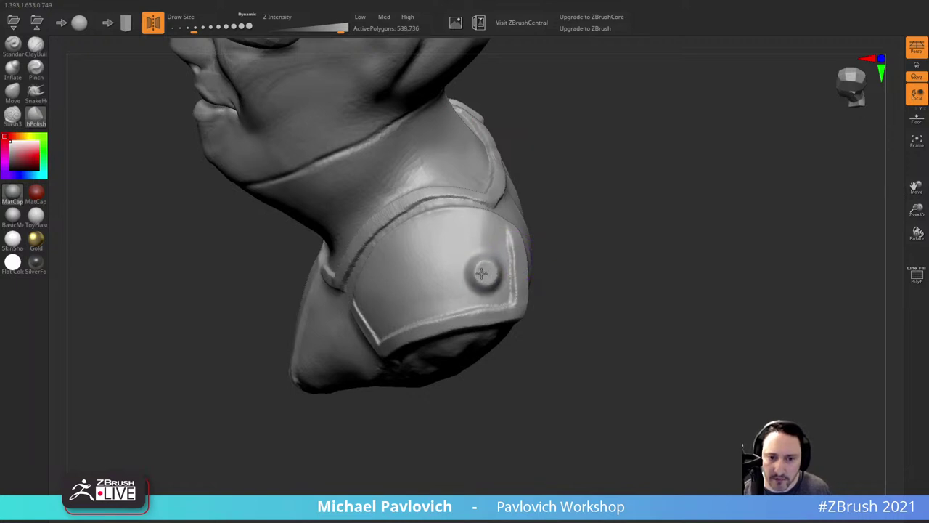
left_click_drag(490, 269, 488, 271)
mouse_move(600, 238)
left_mouse_down("alt")
mouse_move(574, 205)
mouse_move(575, 236)
left_mouse_up("alt")
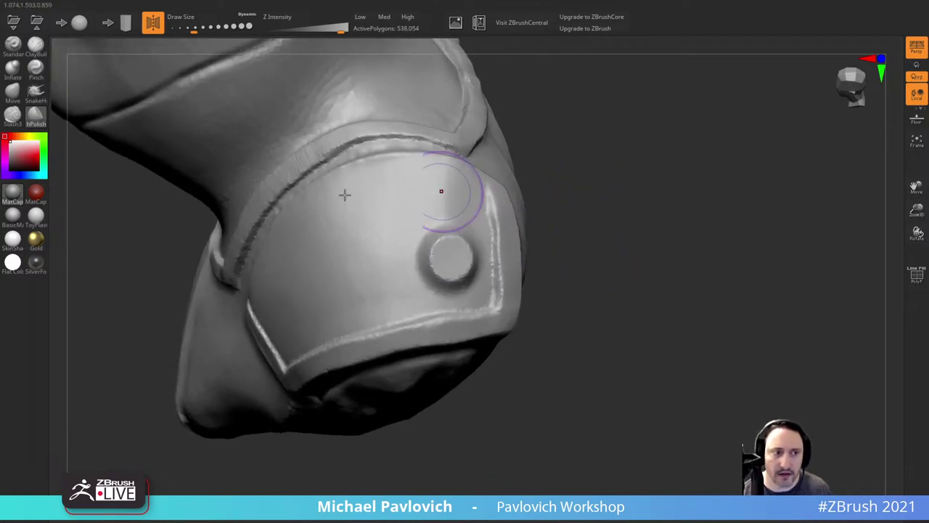
Step: Sink a small dimple into the centre of the shoulder stud with a smaller Standard brush
left_click(15, 48)
key("s")
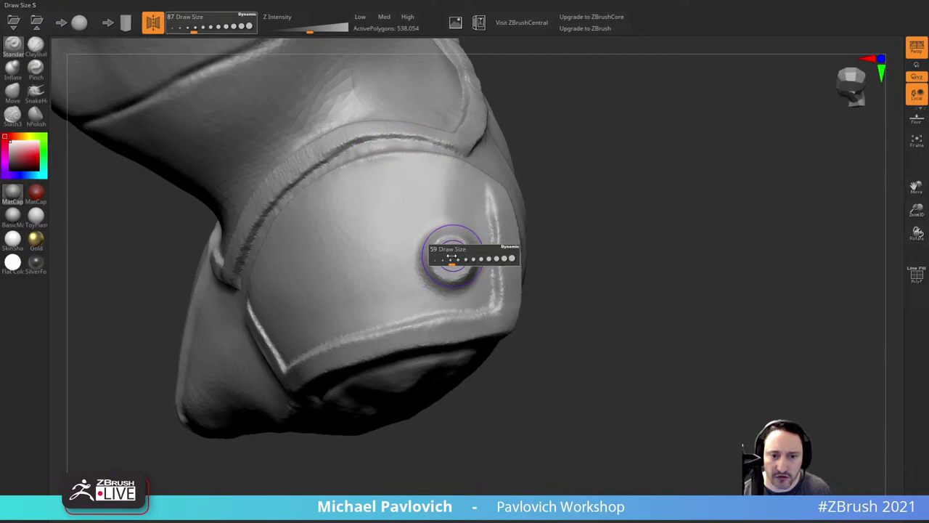
left_click_drag(452, 257, 442, 258)
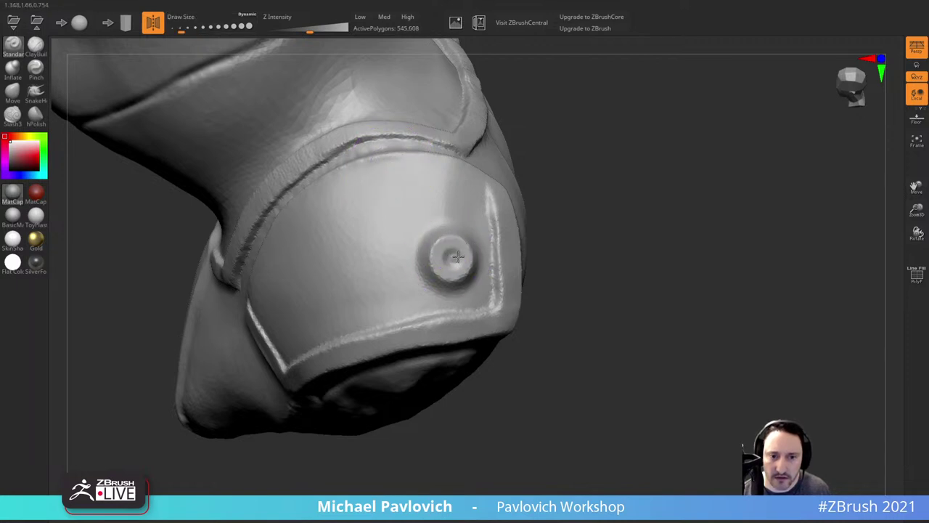
left_click_drag(450, 256, 452, 258, "alt")
mouse_move(585, 217)
left_mouse_down("alt")
mouse_move(589, 178)
mouse_move(618, 204)
mouse_move(660, 198)
mouse_move(581, 216)
mouse_move(625, 203)
mouse_move(597, 197)
mouse_move(645, 224)
left_mouse_up("alt")
mouse_move(645, 225)
left_mouse_down("alt")
mouse_move(651, 239)
mouse_move(614, 161)
left_mouse_up("alt")
mouse_move(615, 161)
left_mouse_down()
mouse_move(622, 217)
mouse_move(656, 217)
left_mouse_up()
Step: Smooth the cheek surface below the eye
key("s")
left_click_drag(430, 208, 437, 209)
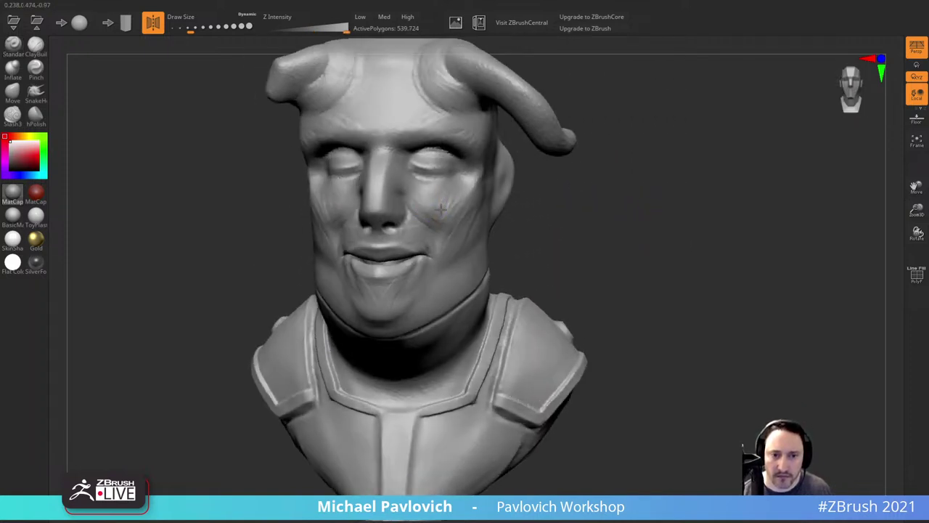
left_click_drag(586, 167, 609, 211)
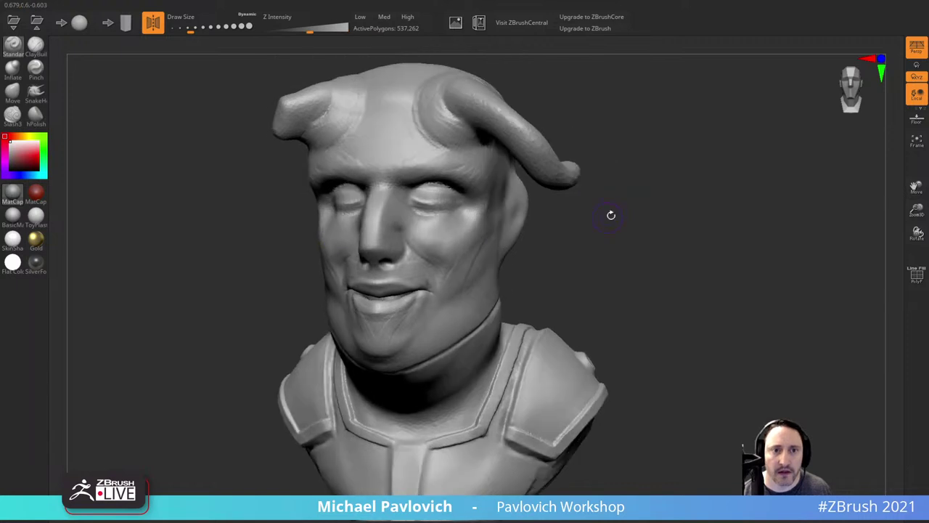
Step: Reduce the bust's polygon count with the Low setting and inspect the resulting wireframe on the head
left_click(361, 17)
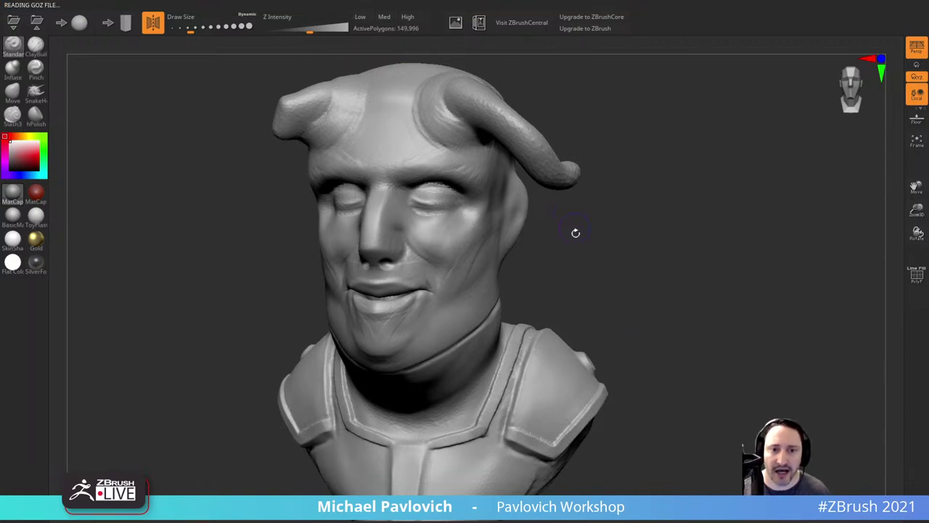
left_click(917, 275)
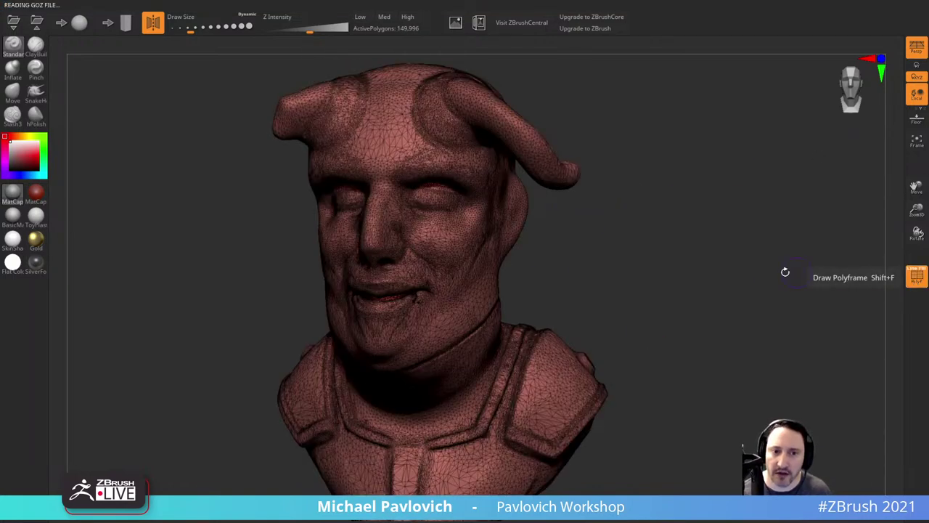
left_click_drag(784, 272, 515, 147)
left_click_drag(636, 290, 787, 197)
left_click(921, 279)
left_click_drag(749, 291, 564, 390)
left_click_drag(642, 221, 624, 243)
Step: Smooth the areas beside the nose and above the lip, and carve the nostril creases with the Slash3 brush
left_click_drag(483, 238, 477, 230, "shift")
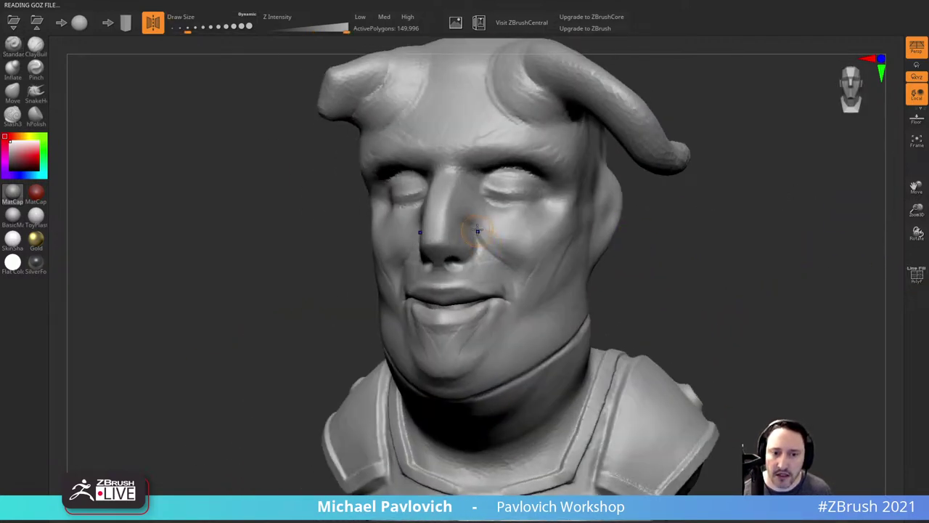
mouse_move(455, 276)
left_mouse_down("shift")
mouse_move(433, 263)
mouse_move(460, 270)
left_mouse_up("shift")
left_click_drag(698, 226, 587, 200)
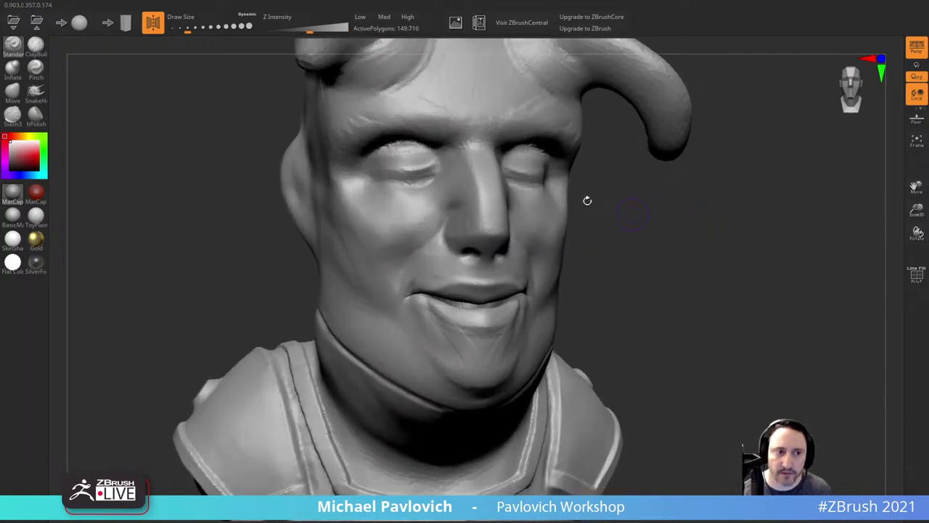
left_click(14, 116)
mouse_move(453, 254)
left_mouse_down()
mouse_move(471, 251)
mouse_move(444, 251)
mouse_move(443, 222)
left_mouse_up()
mouse_move(596, 236)
left_mouse_down()
mouse_move(639, 224)
mouse_move(624, 236)
mouse_move(586, 236)
left_mouse_up()
key("bracketleft")
Step: Inflate the tip of the nose into a rounder, more bulbous shape
left_click(16, 72)
key("s")
mouse_move(472, 208)
left_mouse_down()
mouse_move(490, 209)
mouse_move(485, 227)
left_mouse_up()
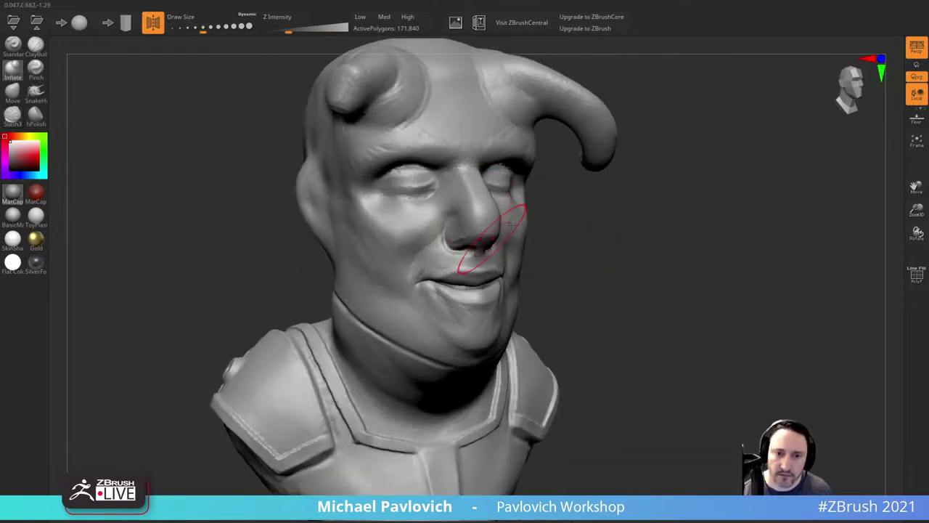
right_click_drag(511, 225, 559, 201)
right_click_drag(632, 237, 507, 219)
key("s")
left_click_drag(506, 220, 502, 220)
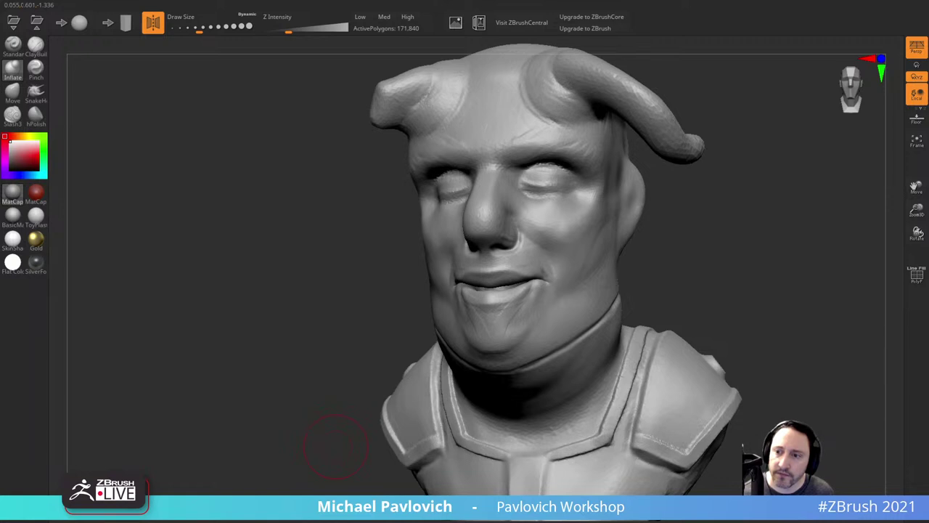
left_click_drag(744, 223, 772, 222)
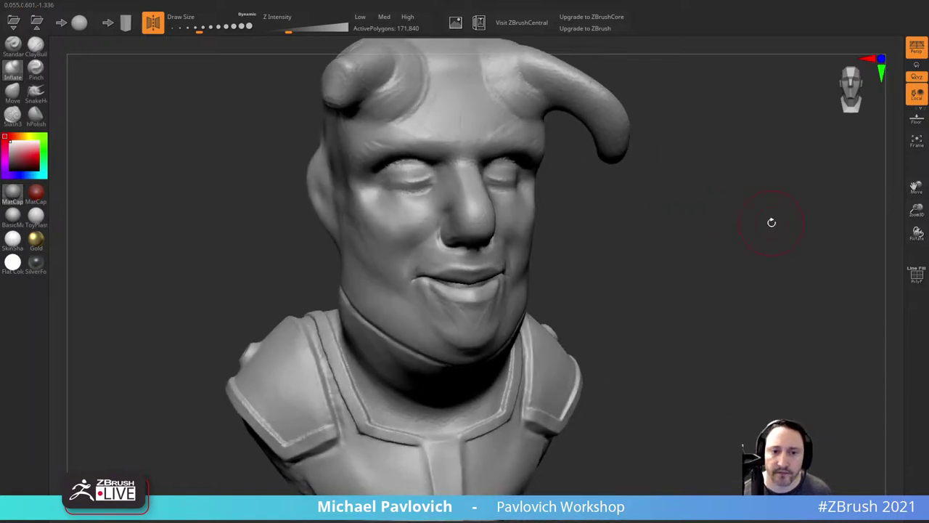
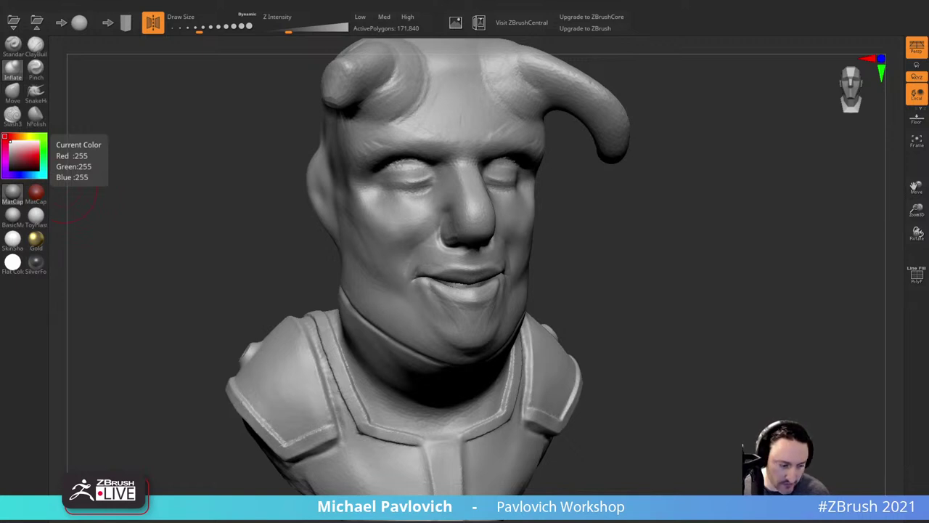
Step: Carve a crease along the lower eyelid from its outer corner toward the nose with the Slash3 brush
mouse_move(678, 221)
left_mouse_down()
mouse_move(687, 215)
mouse_move(686, 242)
mouse_move(753, 191)
mouse_move(706, 307)
mouse_move(720, 262)
left_mouse_up()
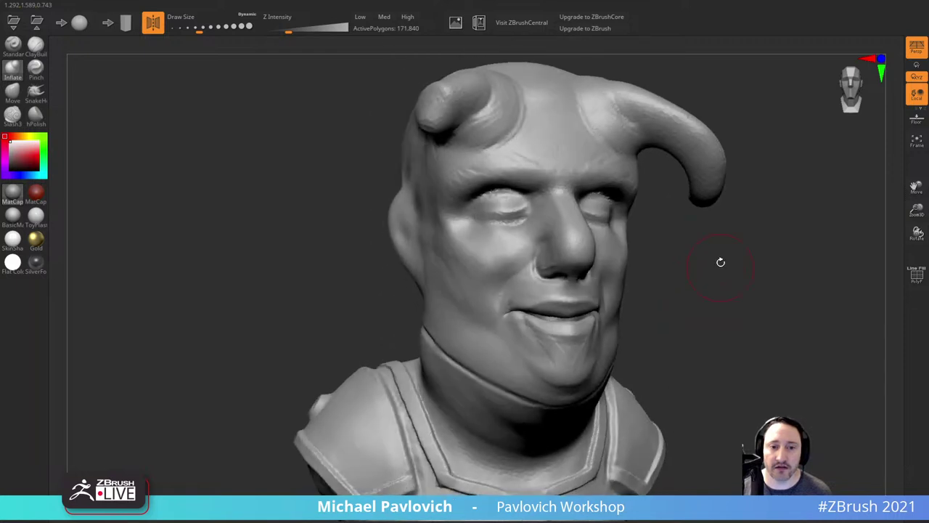
key("s")
left_click_drag(509, 223, 497, 223)
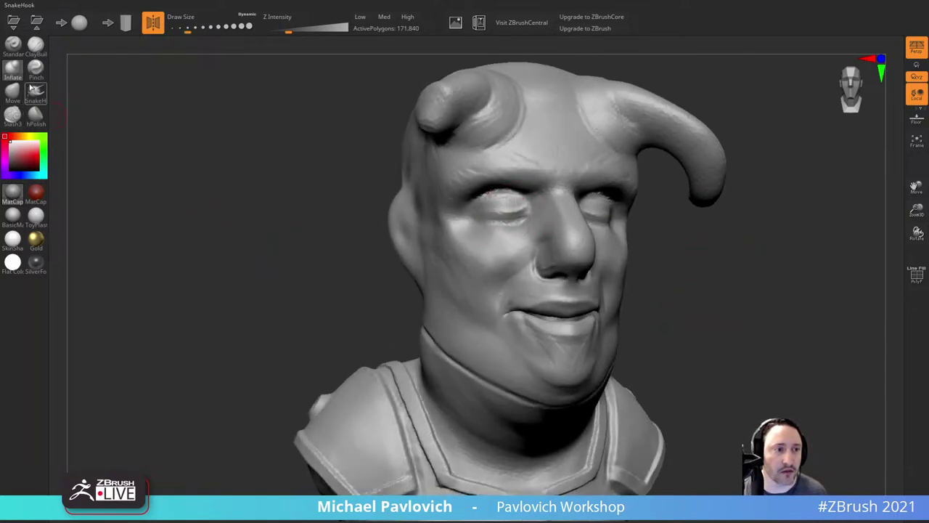
left_click(13, 45)
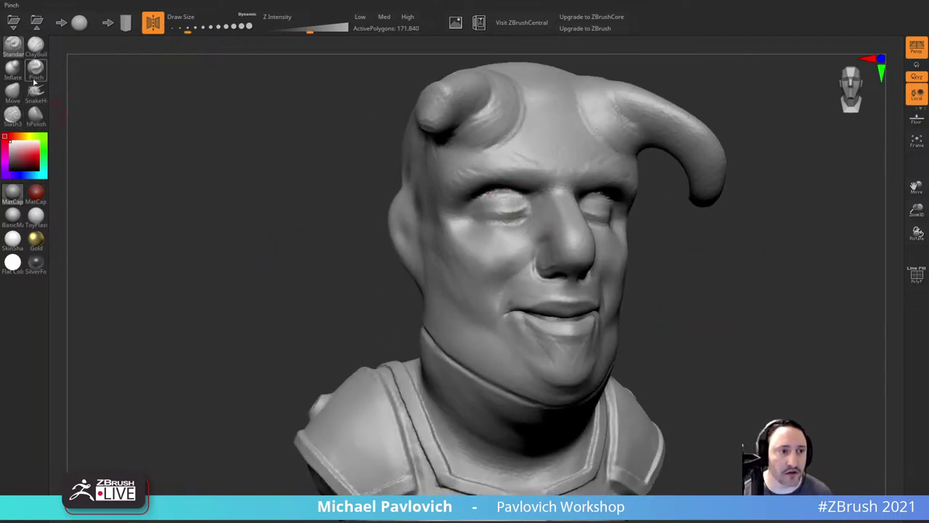
left_click(13, 118)
mouse_move(719, 292)
left_mouse_down()
mouse_move(728, 284)
mouse_move(730, 312)
left_mouse_up()
key("bracketleft")
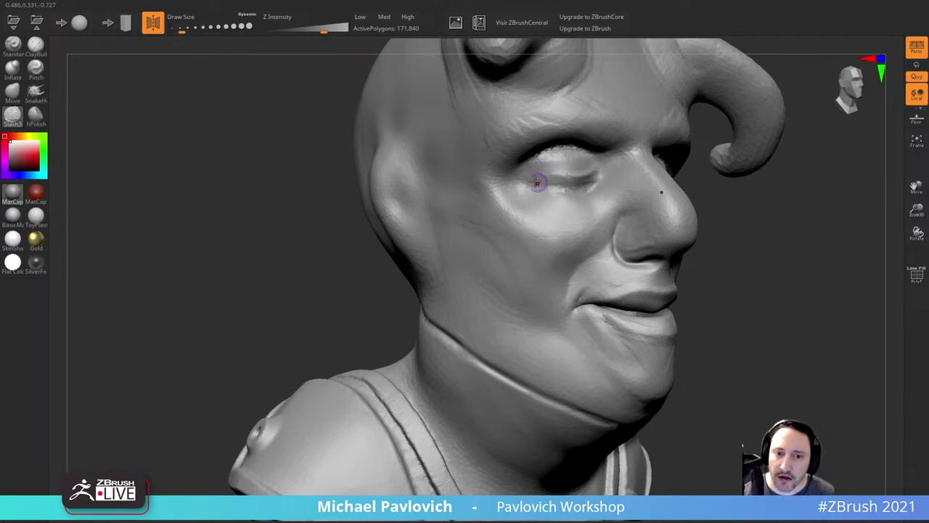
key("bracketright")
left_click_drag(557, 180, 601, 174)
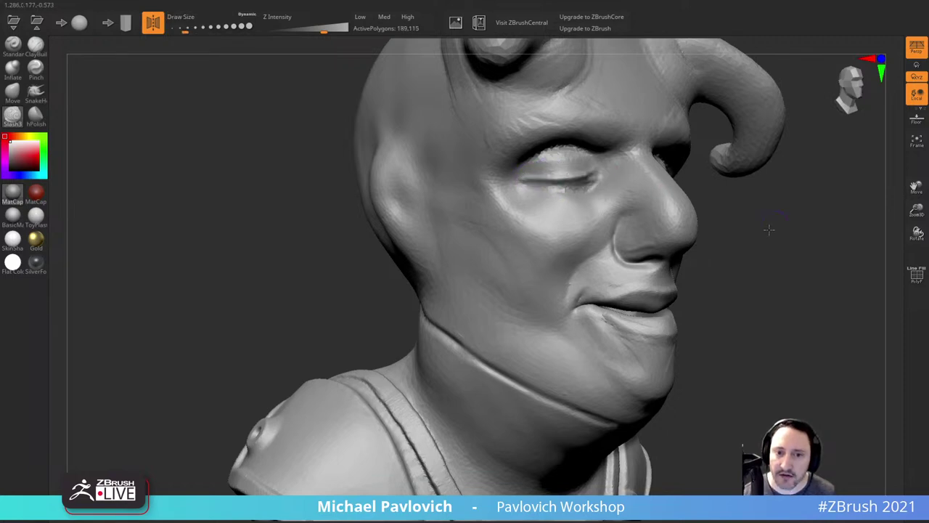
Step: Adjust the shape of the lower eyelids around their inner and outer corners with the Move brush
mouse_move(772, 228)
left_mouse_down()
mouse_move(679, 239)
mouse_move(700, 243)
left_mouse_up()
mouse_move(815, 226)
left_mouse_down("alt")
mouse_move(764, 248)
mouse_move(713, 195)
mouse_move(719, 183)
left_mouse_up("alt")
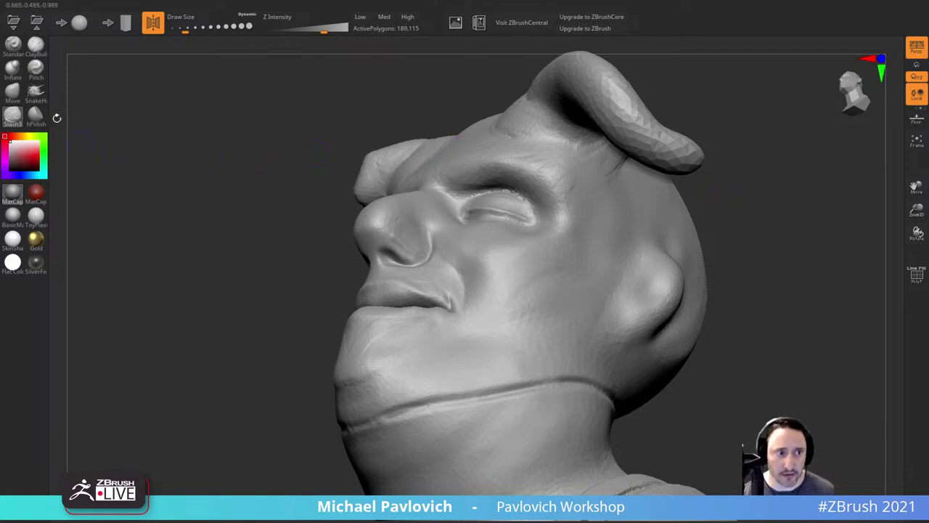
left_click(13, 92)
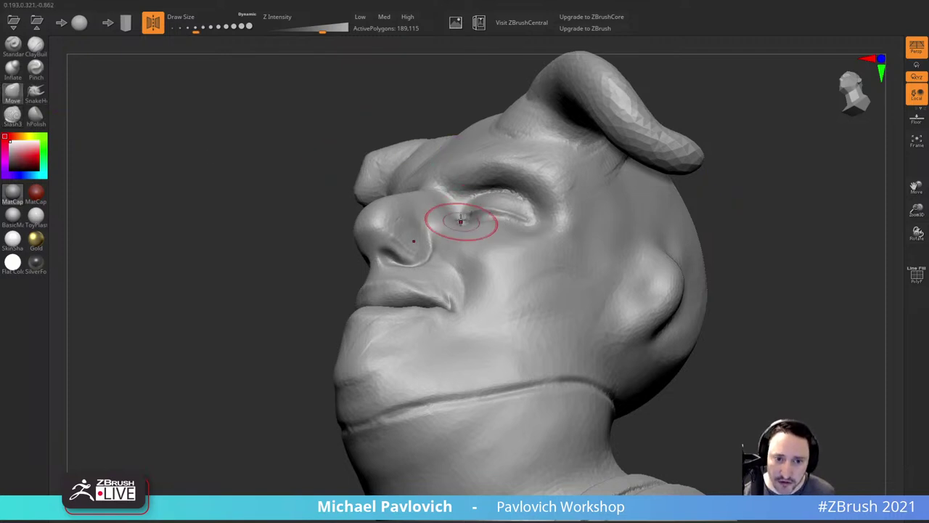
mouse_move(755, 206)
left_mouse_down()
mouse_move(715, 208)
mouse_move(786, 220)
mouse_move(760, 212)
left_mouse_up()
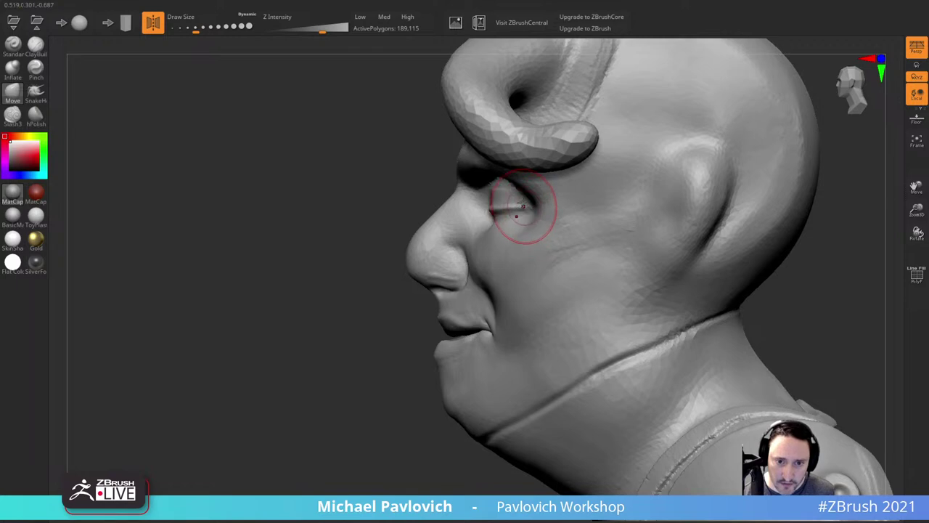
left_click_drag(355, 318, 523, 308)
left_click_drag(724, 281, 806, 272)
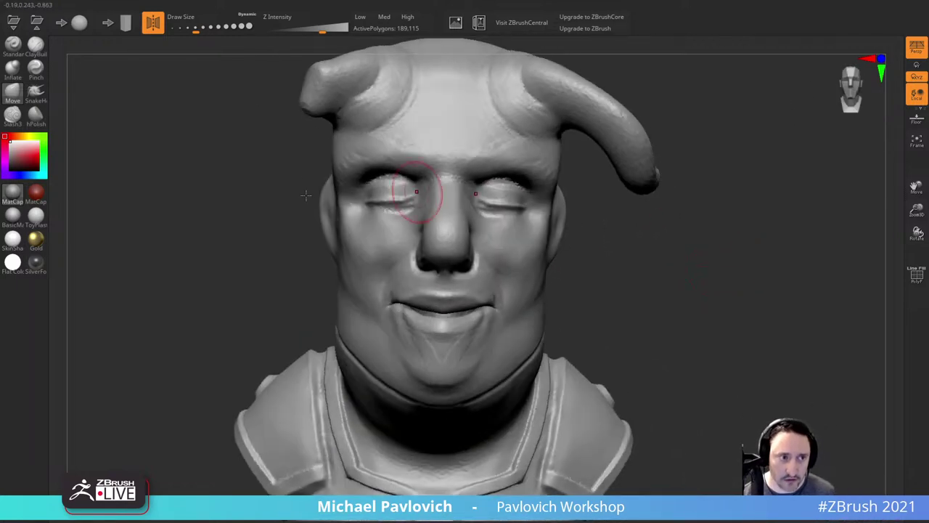
Step: Carve eye-bag creases beneath the lower eyelids and deepen the creases above the nostril wings with the Slash3 brush
left_click(18, 117)
left_click_drag(639, 238, 599, 234)
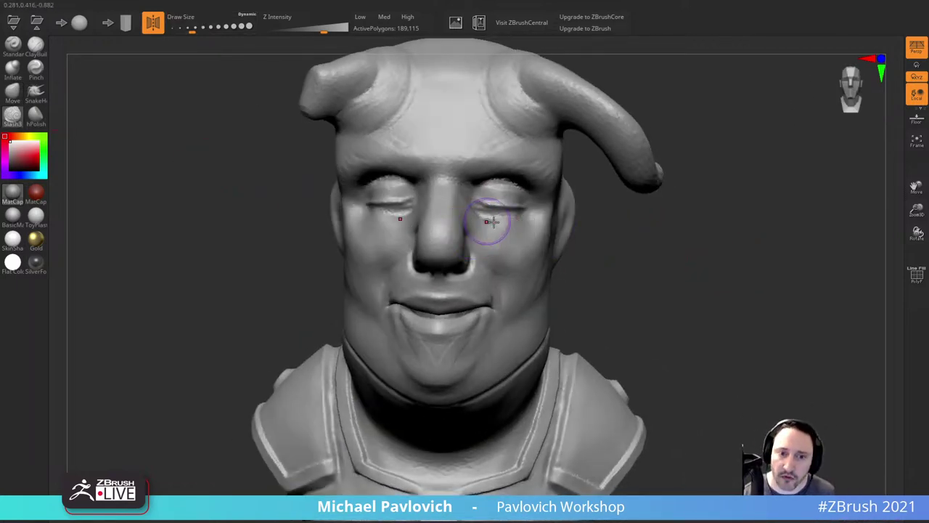
right_click_drag(612, 220, 591, 222)
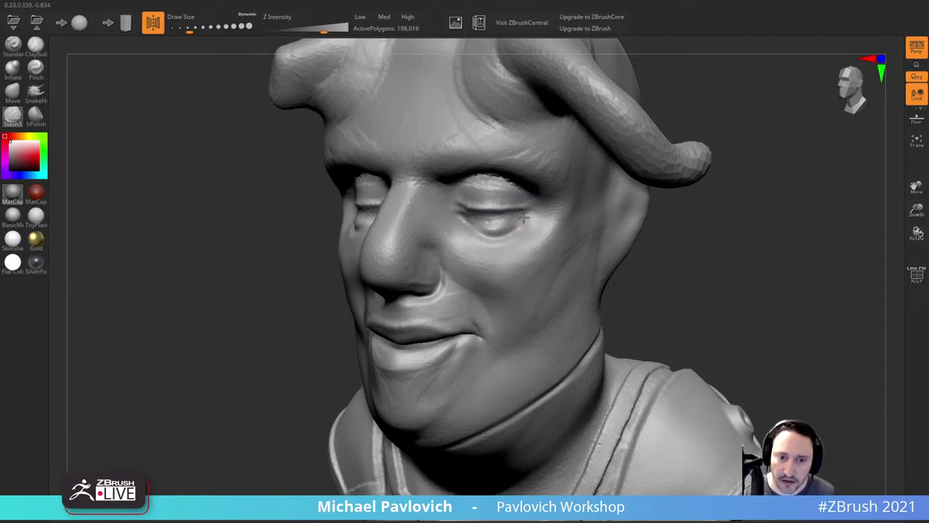
left_click_drag(473, 226, 499, 234)
mouse_move(719, 259)
left_mouse_down()
mouse_move(728, 259)
mouse_move(647, 251)
mouse_move(678, 263)
mouse_move(675, 277)
left_mouse_up()
right_click_drag(676, 276, 707, 249)
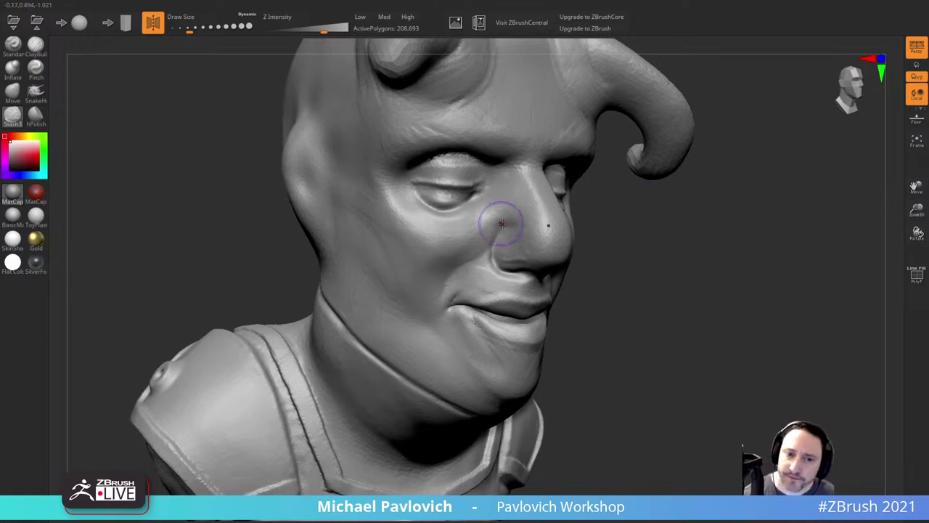
right_click_drag(513, 233, 617, 216)
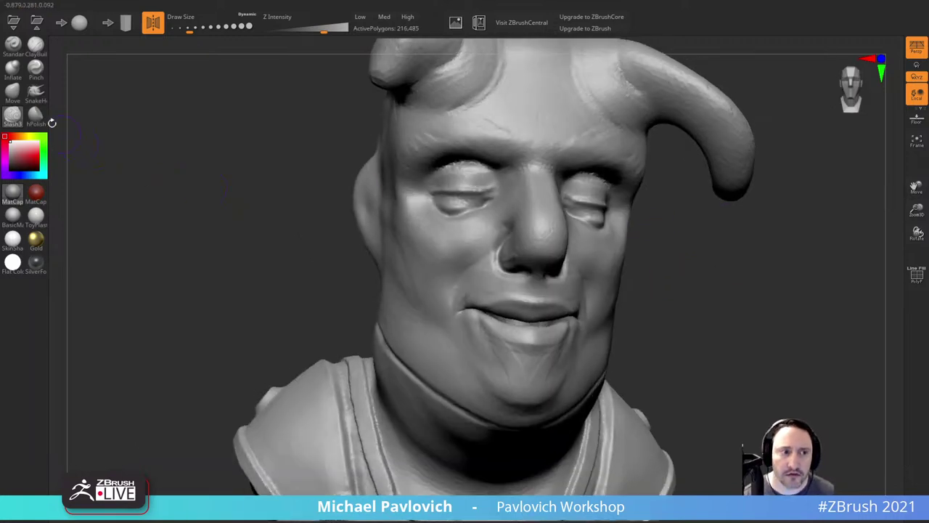
Step: Reshape the wings of the nose with the Move brush, checking the form from the front and three-quarter views
left_click(16, 95)
left_click_drag(741, 279, 675, 304)
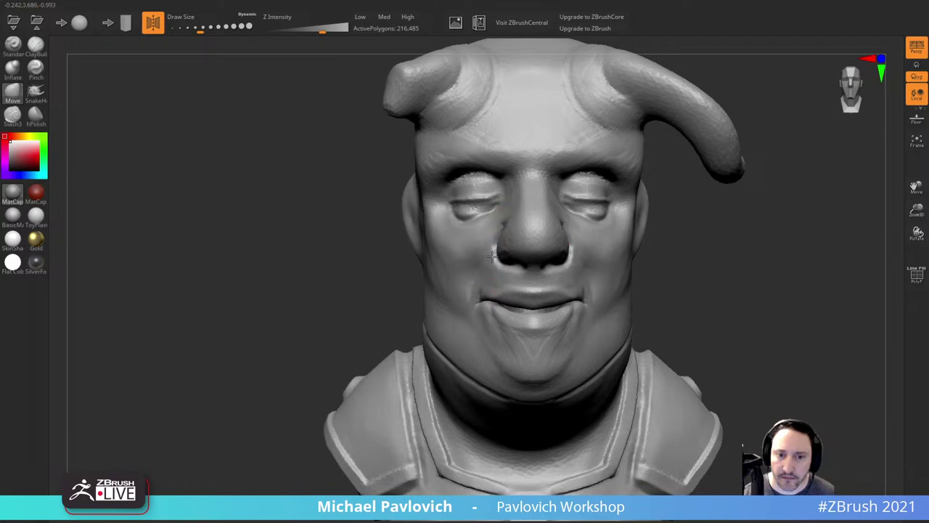
left_click_drag(673, 282, 754, 274)
left_click_drag(672, 225, 544, 234)
left_click_drag(326, 301, 357, 300)
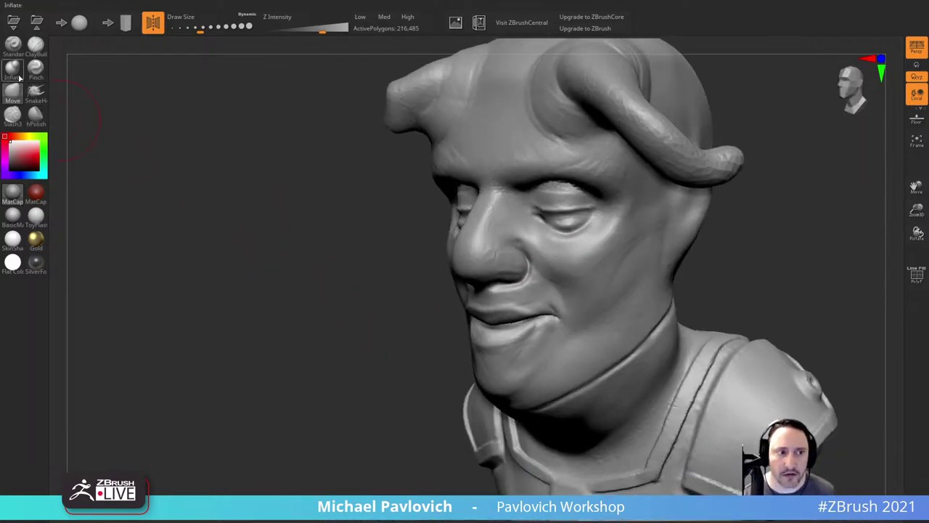
Step: Define the nostril wings and the crease beside them with a smaller Standard brush
left_click(17, 50)
left_click_drag(319, 235, 250, 263, "alt")
key("[")
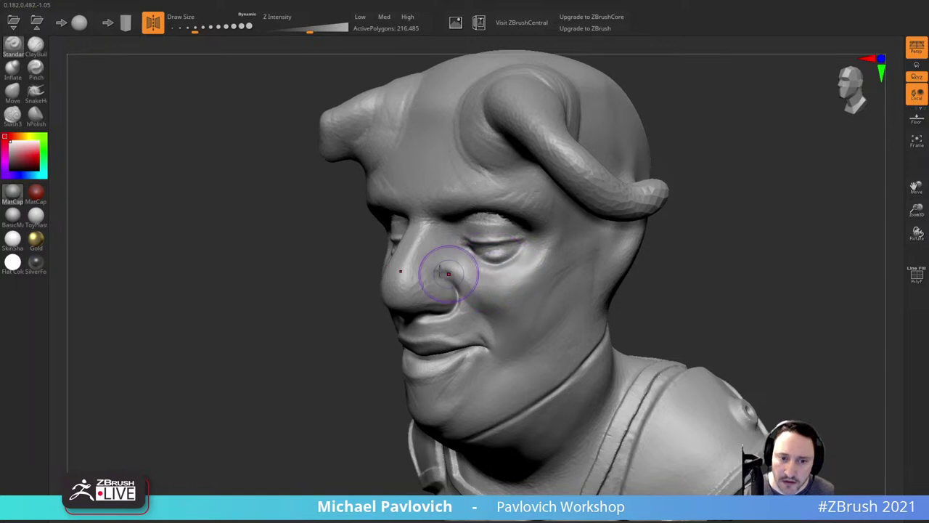
mouse_move(449, 275)
left_mouse_down()
mouse_move(469, 287)
mouse_move(485, 272)
left_mouse_up()
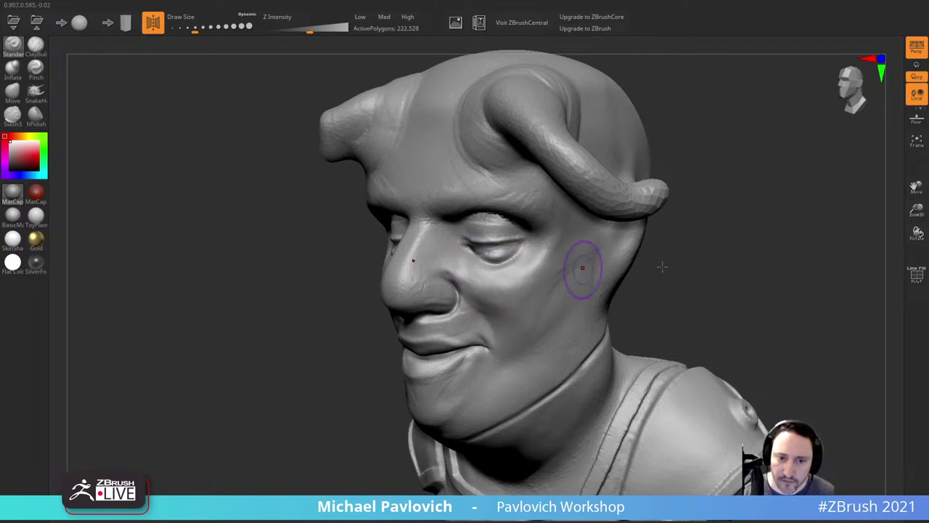
left_click_drag(663, 265, 733, 242)
Step: Inflate the cheeks beside the nose to give the midface more volume
left_click(9, 76)
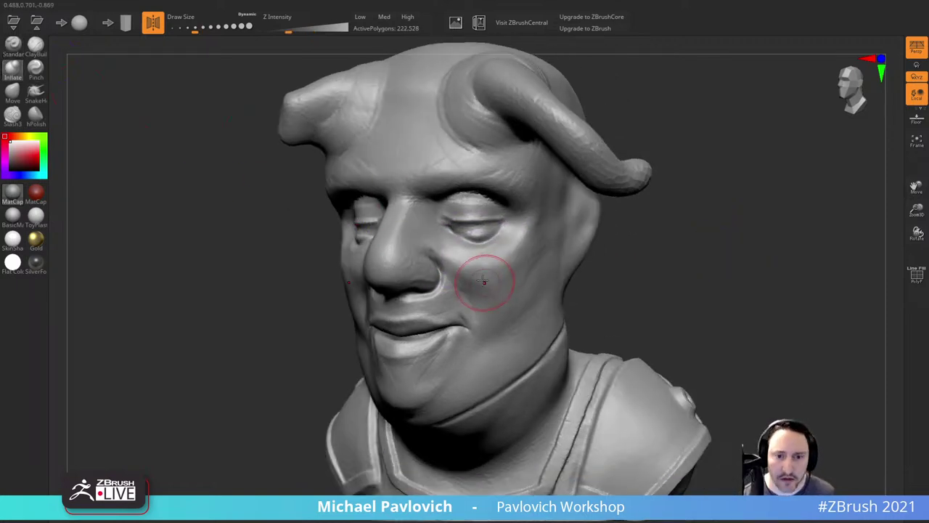
key("]")
left_click_drag(453, 253, 530, 243)
left_click_drag(699, 253, 792, 238)
left_click_drag(381, 225, 411, 231)
mouse_move(668, 240)
left_mouse_down()
mouse_move(578, 222)
mouse_move(552, 240)
mouse_move(557, 253)
left_mouse_up()
key("[")
left_click_drag(694, 224, 622, 206, "shift")
left_click_drag(667, 237, 712, 219)
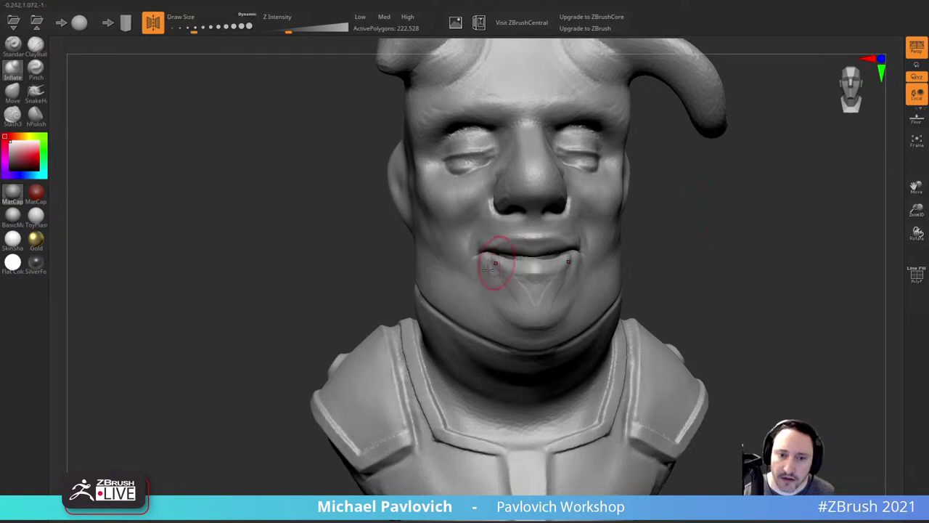
Step: Inflate the flesh around the corners of the mouth and the smile folds, adjusting the brush size as needed
left_click_drag(494, 270, 478, 252)
left_click_drag(639, 236, 687, 243)
key("s")
left_click_drag(467, 250, 469, 240)
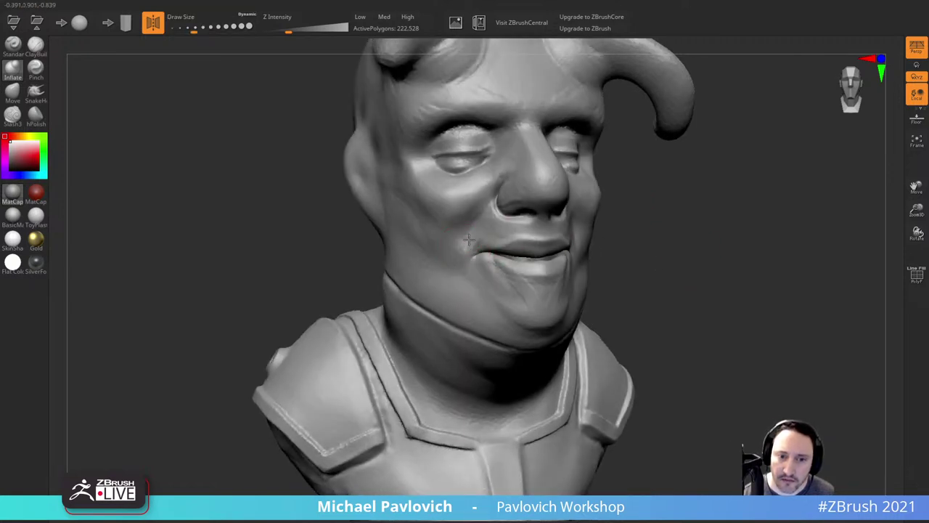
left_click_drag(663, 257, 588, 261)
left_click_drag(751, 252, 783, 240)
left_click_drag(635, 214, 674, 218)
left_click_drag(503, 232, 501, 219)
key("s")
left_click(428, 207)
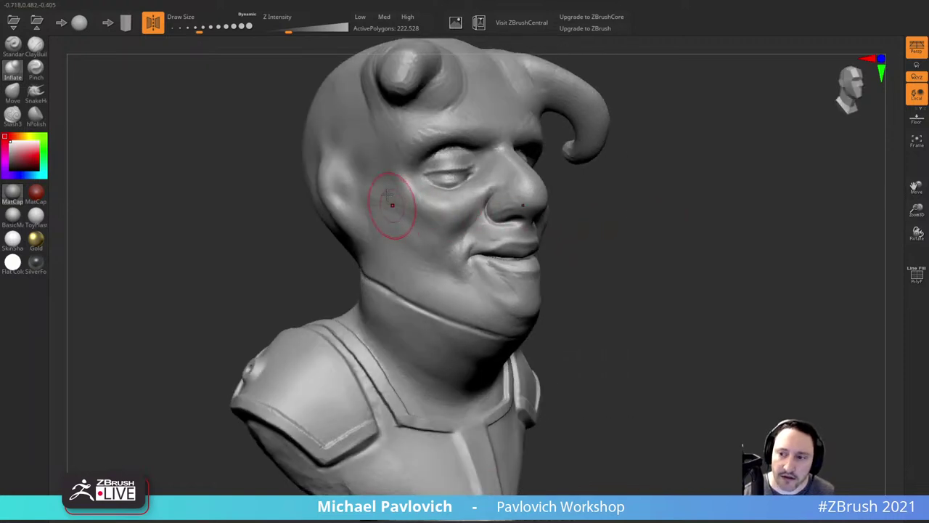
Step: Inflate the cheekbones and the side of the face in front of the ears
mouse_move(390, 203)
left_mouse_down()
mouse_move(402, 205)
mouse_move(403, 195)
left_mouse_up()
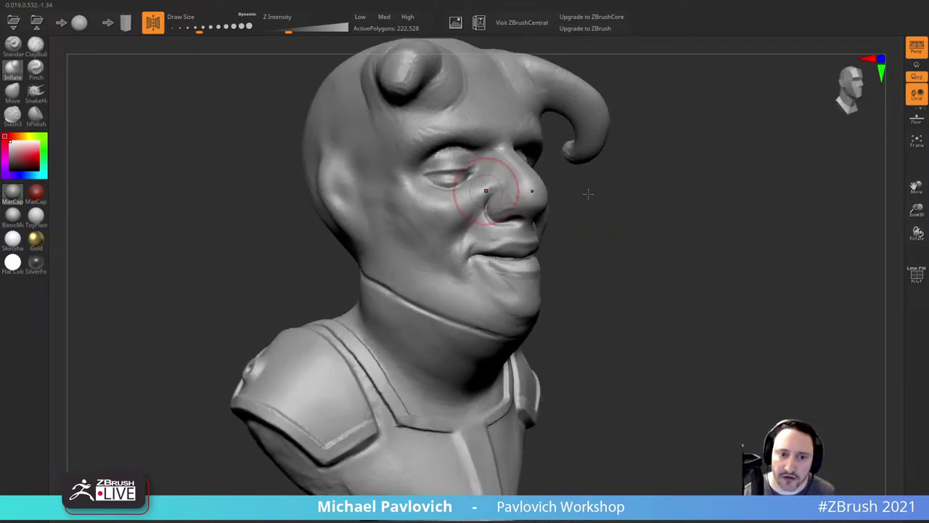
left_click_drag(589, 193, 534, 205)
left_click_drag(679, 214, 642, 207)
left_click_drag(579, 177, 573, 212)
left_click_drag(767, 225, 842, 224)
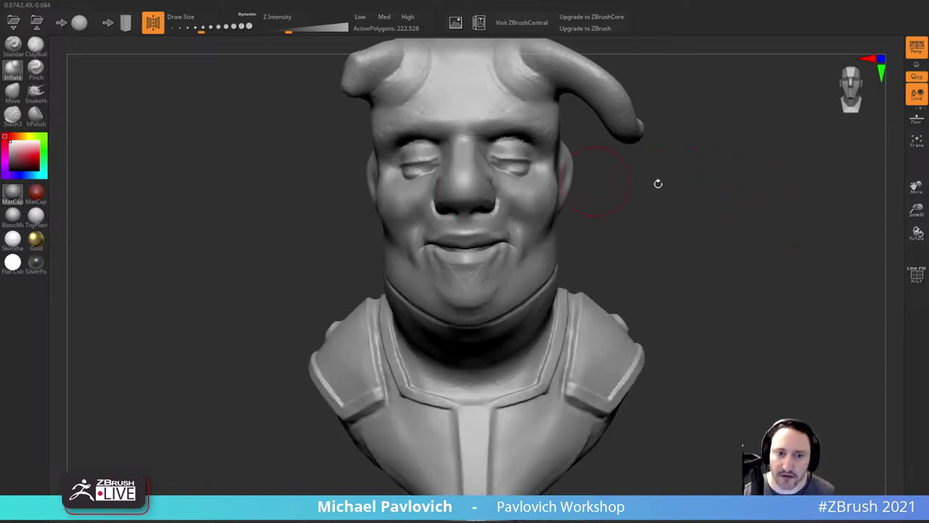
left_click_drag(657, 182, 801, 231)
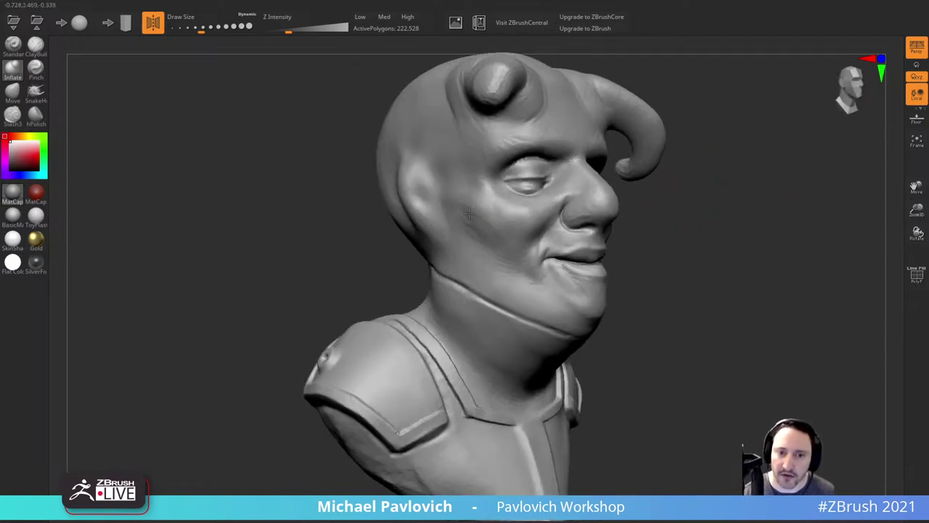
left_click_drag(692, 214, 512, 211)
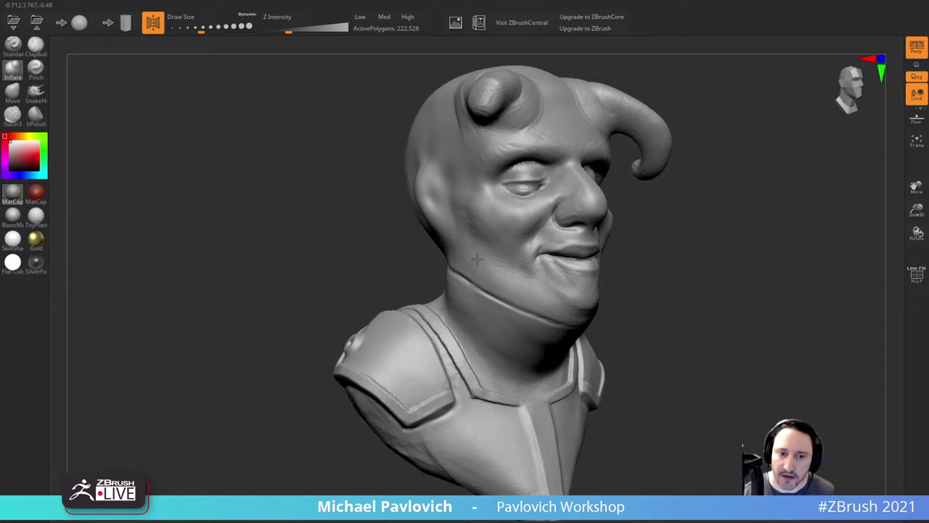
Step: Inflate the jawline from the jaw corner below the ear toward the chin
mouse_move(690, 261)
left_mouse_down()
mouse_move(563, 246)
mouse_move(595, 243)
left_mouse_up()
left_click_drag(748, 231, 682, 237)
left_click_drag(616, 236, 637, 228)
left_click_drag(705, 210, 754, 199)
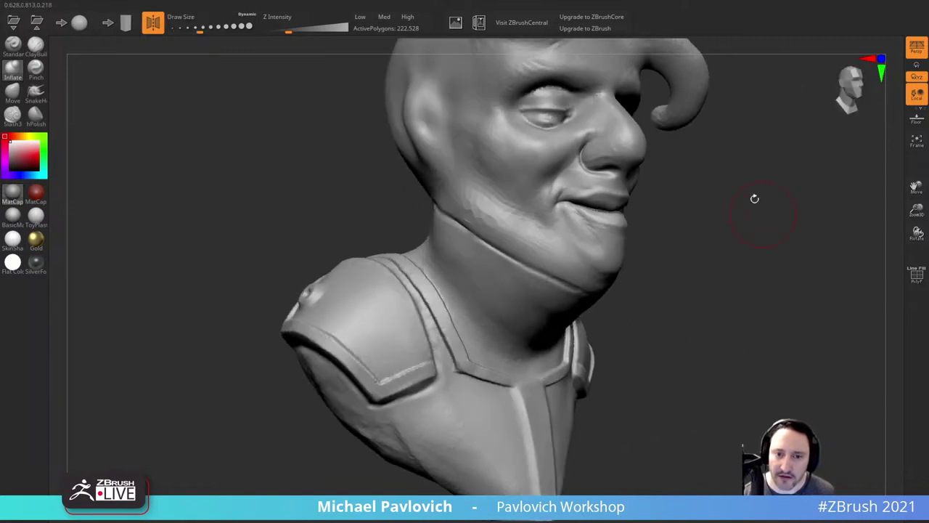
left_click_drag(482, 206, 513, 228)
mouse_move(701, 238)
left_mouse_down()
mouse_move(606, 241)
mouse_move(604, 224)
left_mouse_up()
left_click_drag(707, 221, 656, 200)
left_click_drag(570, 230, 632, 192)
mouse_move(701, 211)
left_mouse_down()
mouse_move(642, 226)
mouse_move(620, 220)
left_mouse_up()
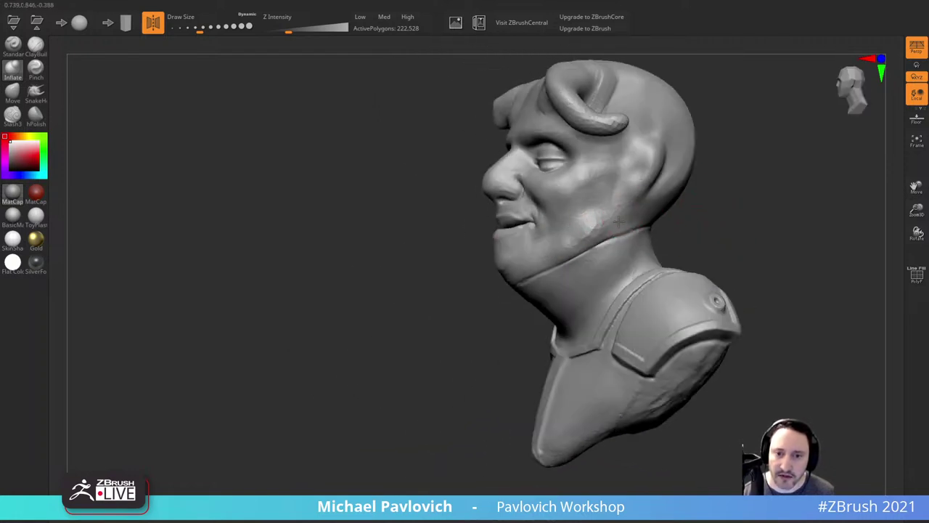
mouse_move(739, 192)
left_mouse_down()
mouse_move(704, 219)
mouse_move(771, 189)
mouse_move(738, 210)
mouse_move(792, 239)
mouse_move(813, 185)
mouse_move(739, 211)
left_mouse_up()
Step: Build up the upper rim of the ear and recess the area inside it with a smaller Standard brush
left_click(11, 47)
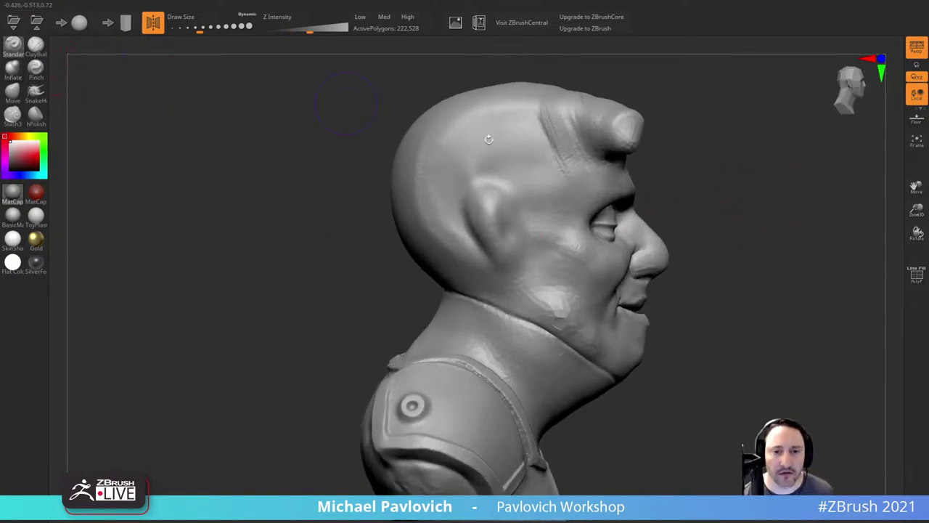
key("s")
mouse_move(506, 201)
left_mouse_down()
mouse_move(497, 202)
mouse_move(498, 187)
mouse_move(512, 188)
left_mouse_up()
key("s")
left_click_drag(522, 207, 516, 206)
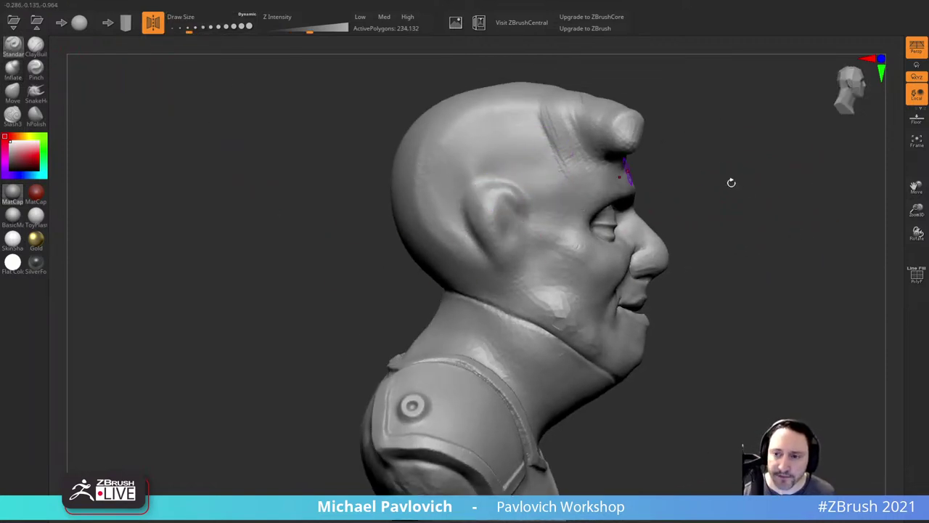
left_click_drag(731, 182, 697, 198)
mouse_move(784, 206)
left_mouse_down("alt")
mouse_move(747, 214)
mouse_move(771, 210)
left_mouse_up("alt")
mouse_move(473, 196)
left_mouse_down("alt")
mouse_move(488, 211)
mouse_move(448, 191)
left_mouse_up("alt")
left_click_drag(735, 173, 735, 200, "alt")
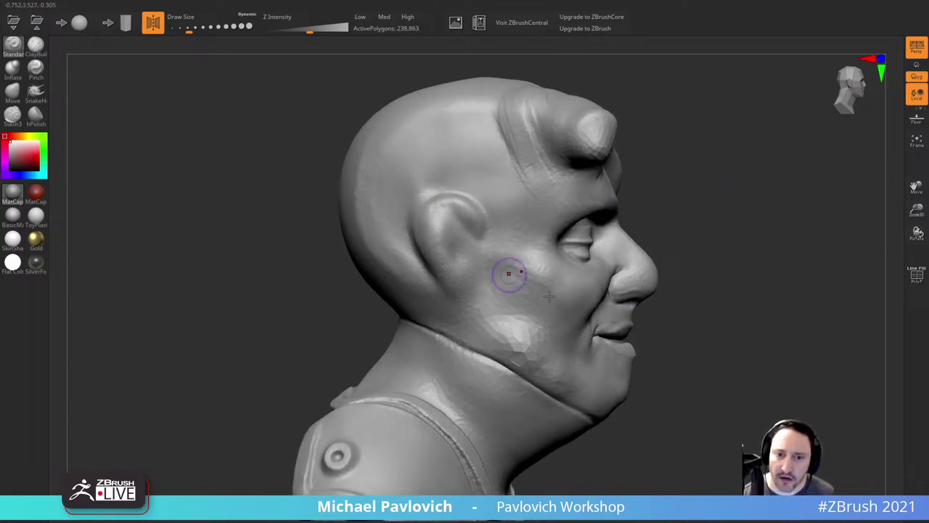
Step: Extend the outer rim down to the earlobe, carve around the back of the ear and hollow its interior
mouse_move(440, 219)
left_mouse_down()
mouse_move(459, 212)
mouse_move(441, 206)
left_mouse_up()
left_click_drag(442, 251, 425, 218)
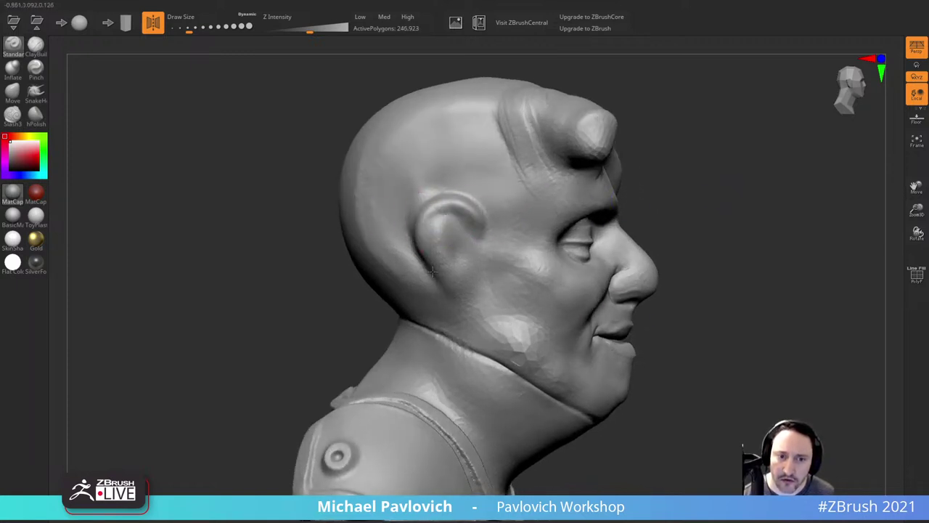
mouse_move(693, 224)
left_mouse_down("alt")
mouse_move(699, 184)
mouse_move(733, 184)
left_mouse_up("alt")
mouse_move(415, 176)
left_mouse_down("alt")
mouse_move(436, 236)
mouse_move(463, 249)
left_mouse_up("alt")
left_click_drag(659, 169, 623, 167)
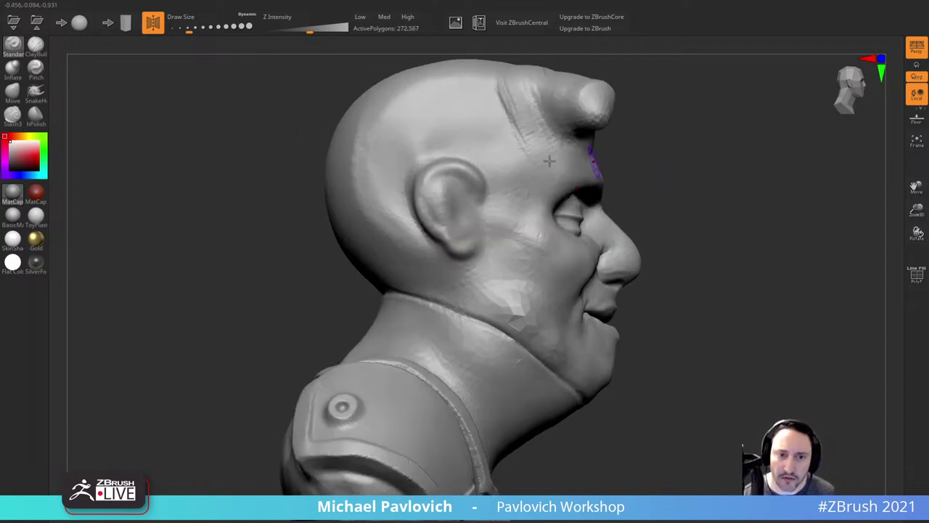
key("bracketleft")
left_click_drag(442, 179, 435, 209, "alt")
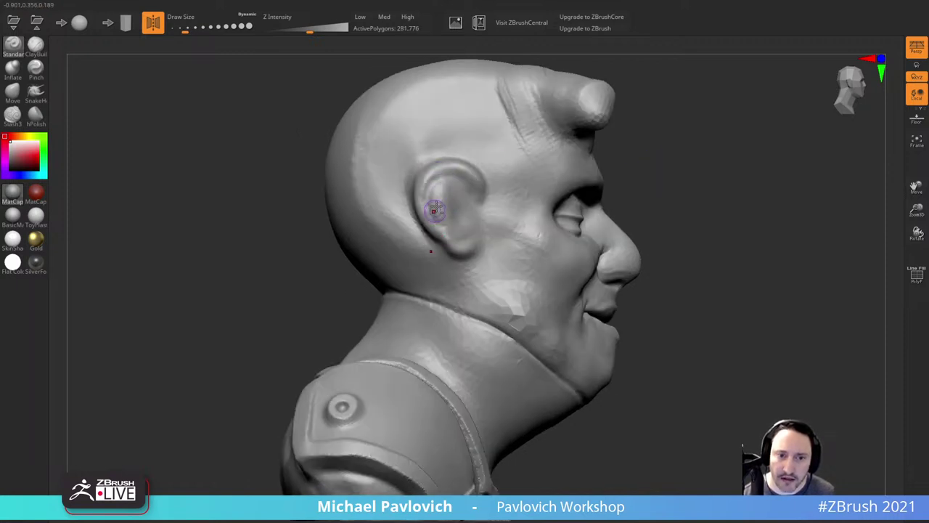
Step: Pull the back edge of the ears away from the head with the Move brush
mouse_move(661, 174)
left_mouse_down()
mouse_move(709, 177)
mouse_move(701, 182)
mouse_move(585, 144)
left_mouse_up()
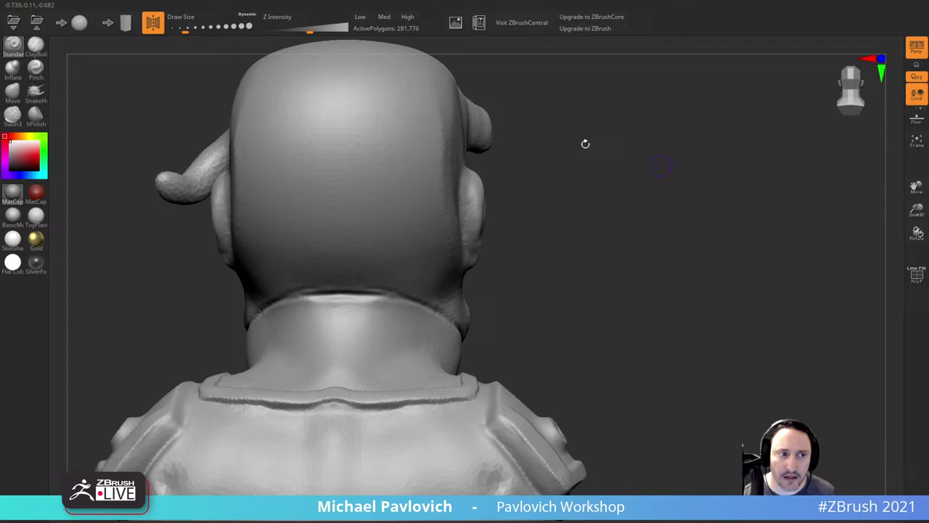
left_click(13, 91)
left_click_drag(478, 191, 488, 190)
left_click_drag(487, 205, 492, 230)
mouse_move(481, 184)
left_mouse_down()
mouse_move(489, 182)
mouse_move(495, 204)
left_mouse_up()
left_click_drag(566, 191, 485, 195)
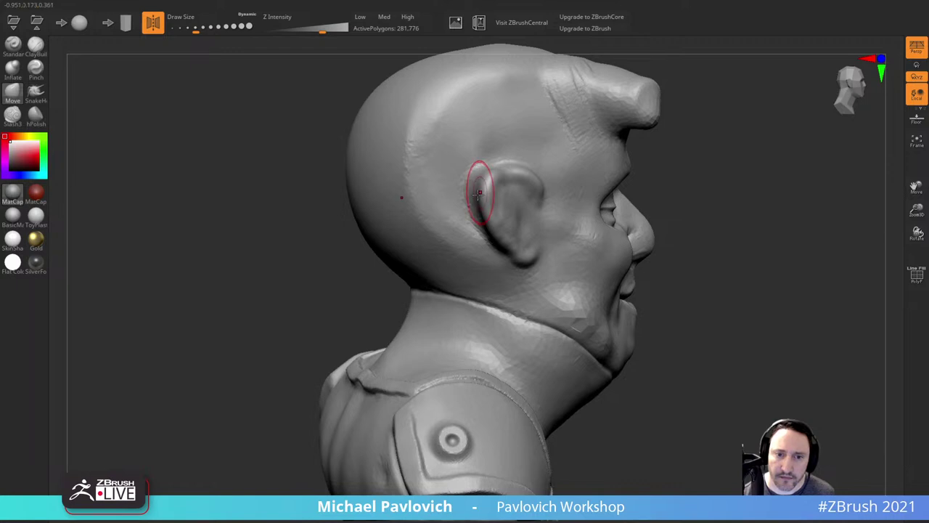
left_click_drag(698, 188, 662, 190)
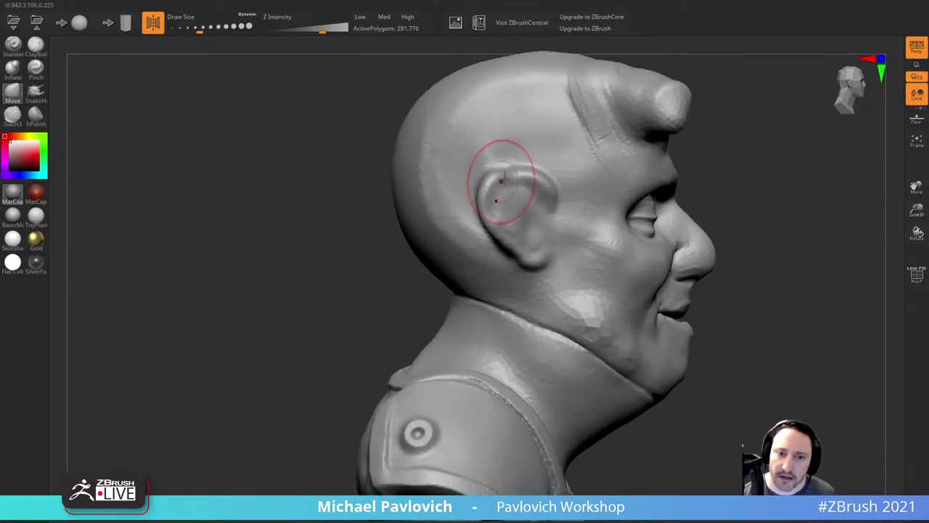
Step: Refine the ear's front upper rim and inner contour with a smaller Move brush
key("[")
left_click_drag(516, 173, 527, 186)
left_click_drag(769, 194, 732, 192)
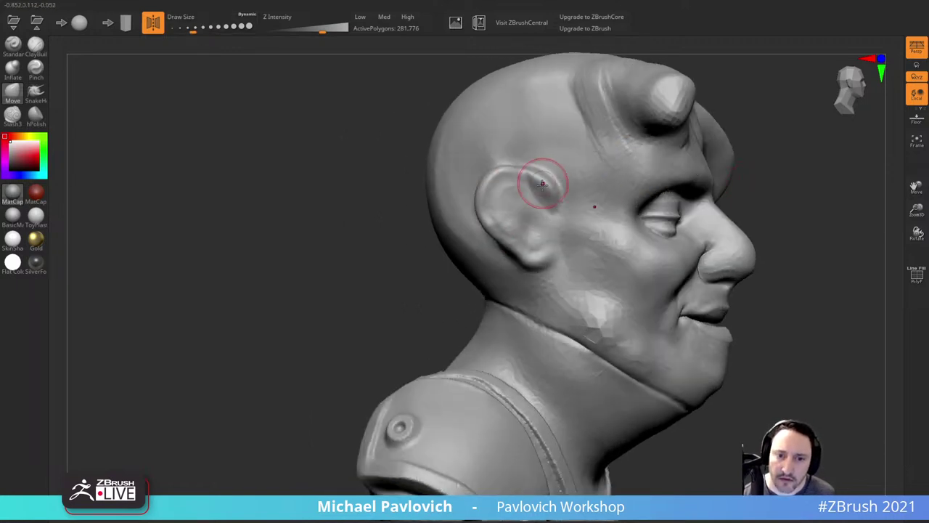
left_click_drag(546, 190, 554, 201)
right_click_drag(529, 177, 782, 180)
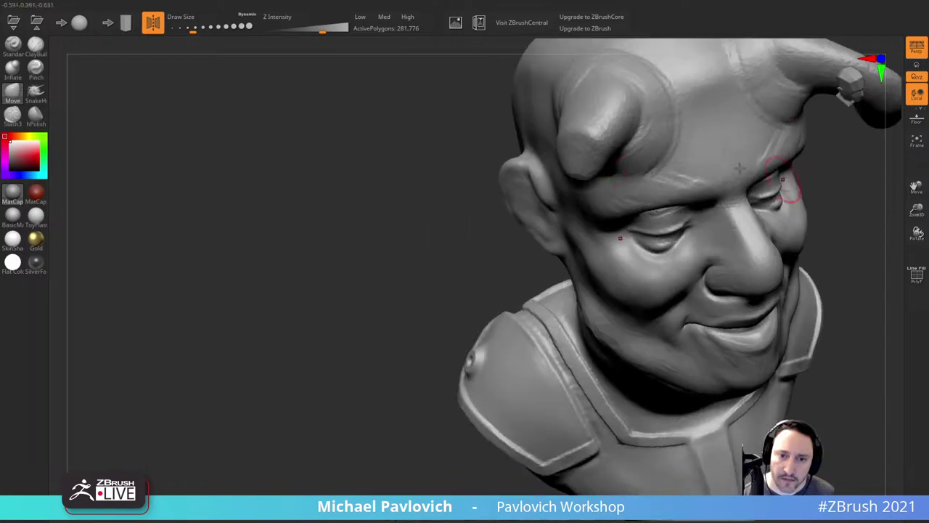
right_click_drag(476, 213, 524, 171)
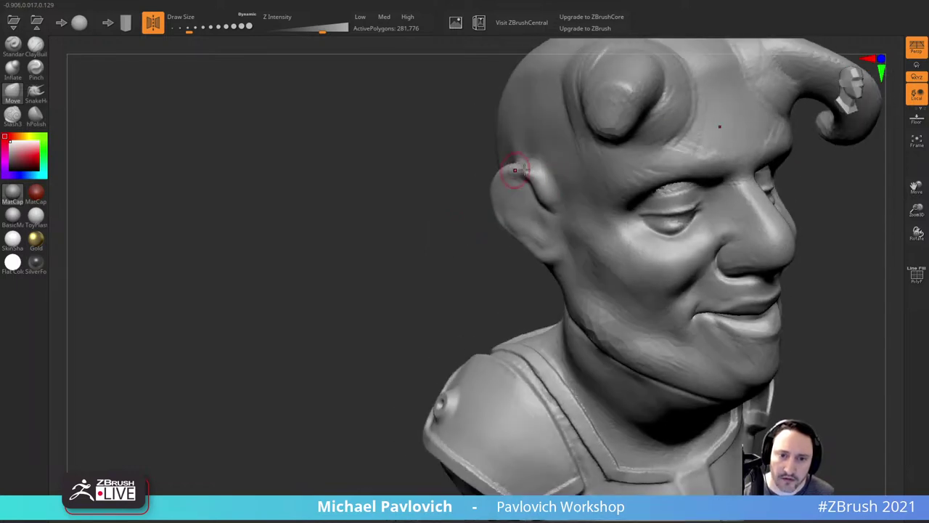
mouse_move(461, 254)
right_mouse_down()
mouse_move(763, 194)
mouse_move(560, 155)
right_mouse_up()
key("s")
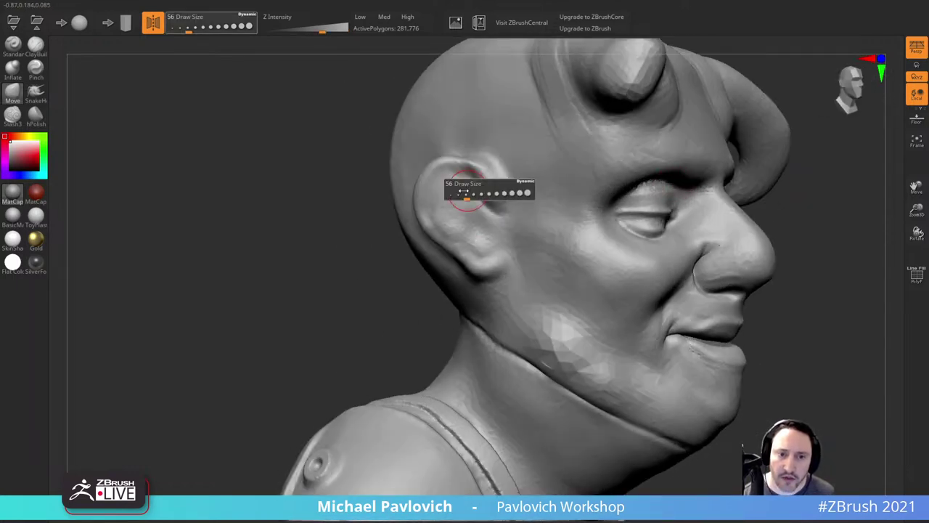
mouse_move(468, 193)
left_mouse_down()
mouse_move(456, 225)
mouse_move(450, 195)
left_mouse_up()
key("]")
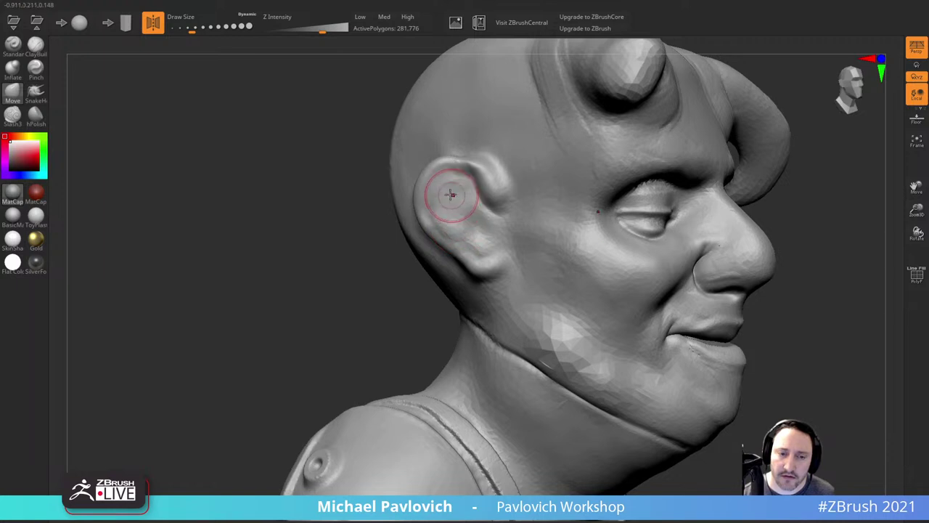
Step: Sculpt the inner folds and the central hollow of the ear with the Standard brush
left_click(15, 48)
mouse_move(469, 227)
left_mouse_down()
mouse_move(457, 207)
mouse_move(458, 178)
mouse_move(476, 231)
mouse_move(463, 216)
mouse_move(505, 204)
mouse_move(497, 187)
mouse_move(498, 207)
left_mouse_up()
key("s")
key("[")
left_click_drag(821, 201, 858, 205)
left_click_drag(464, 191, 451, 192)
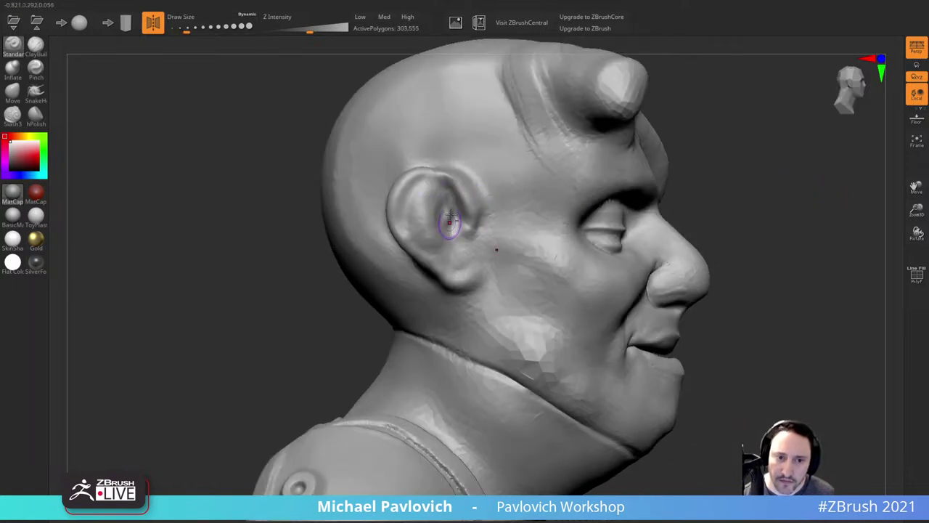
mouse_move(440, 218)
left_mouse_down()
mouse_move(429, 189)
mouse_move(441, 207)
left_mouse_up()
left_click_drag(776, 156, 715, 141)
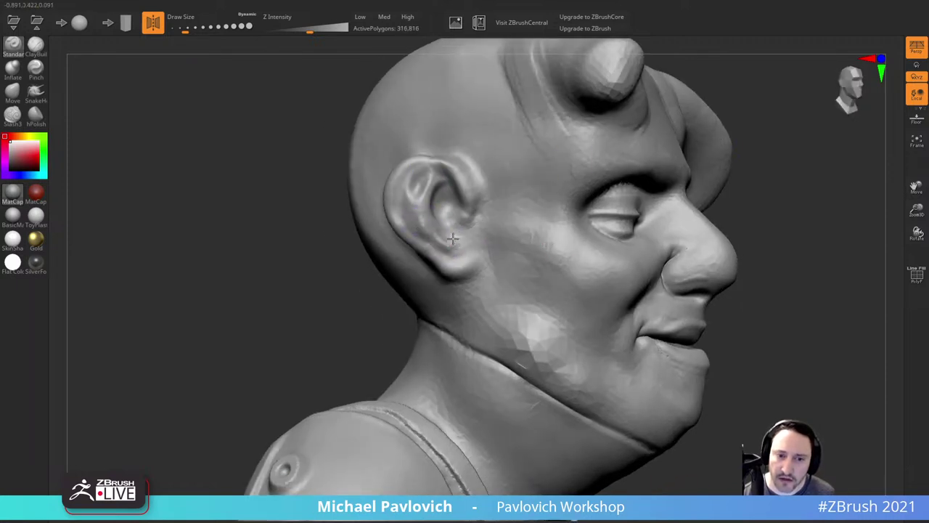
Step: Build up the earlobe into a fuller, rounder shape with a resized Standard brush
key("s")
left_click_drag(457, 266, 463, 266)
mouse_move(452, 274)
left_mouse_down()
mouse_move(466, 272)
mouse_move(455, 270)
mouse_move(479, 222)
mouse_move(482, 243)
left_mouse_up()
key("s")
left_click_drag(842, 187, 842, 209)
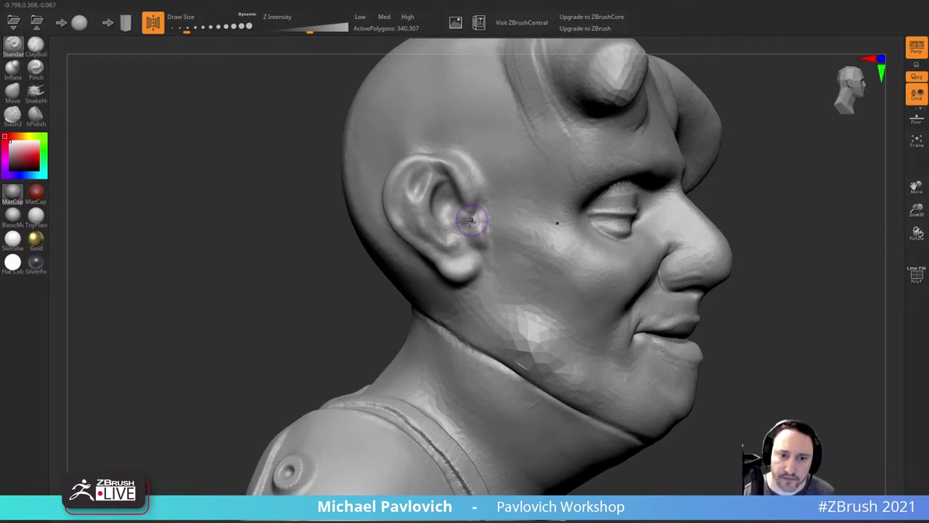
Step: Sculpt the small flap in front of the ear canal, deepen the canal and smooth the hollow around it
left_click_drag(451, 221, 448, 214)
mouse_move(761, 190)
left_mouse_down()
mouse_move(774, 218)
mouse_move(801, 222)
left_mouse_up()
left_click_drag(694, 191, 726, 212)
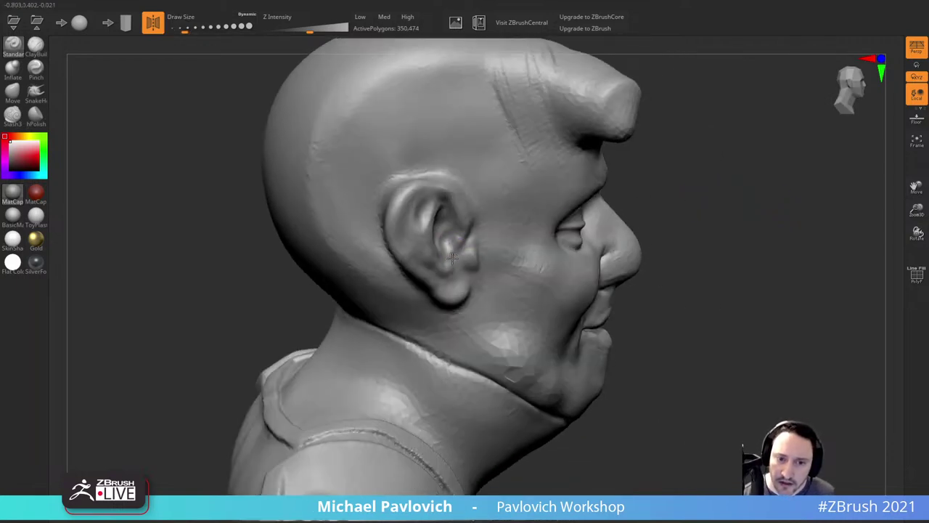
left_click_drag(647, 209, 608, 216)
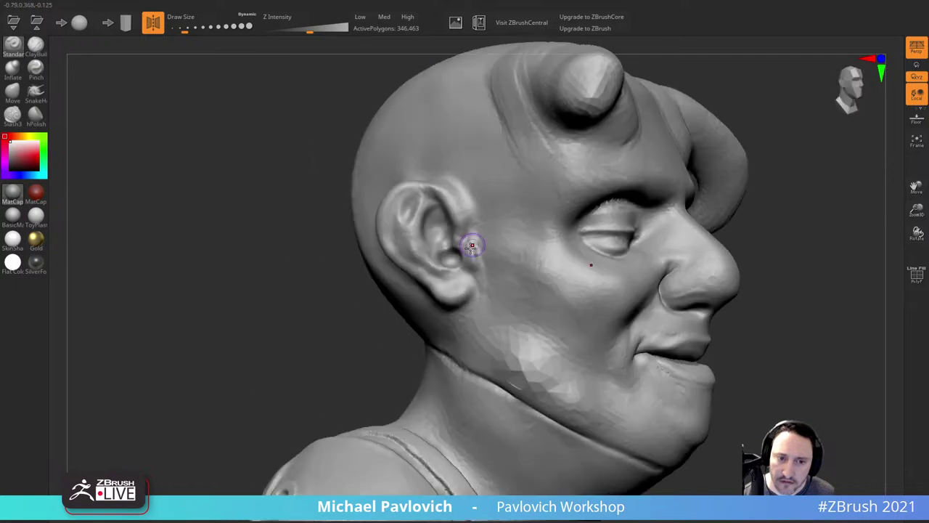
left_click_drag(807, 199, 843, 198)
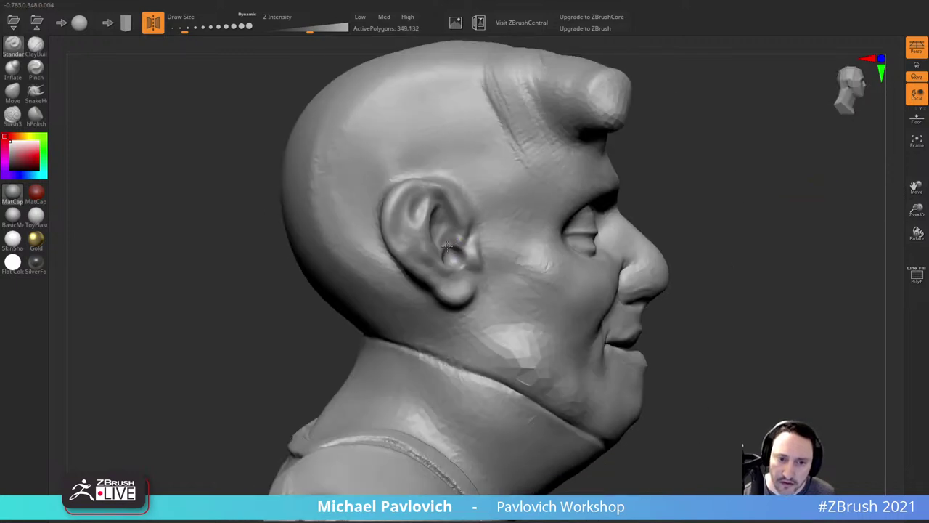
left_click_drag(449, 241, 441, 258, "shift")
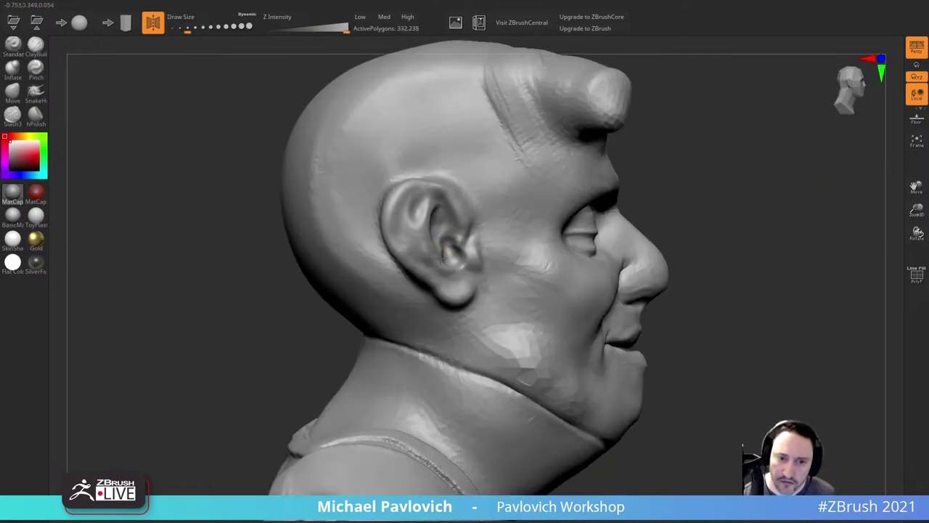
Step: Build up the ear's upper and rear outer rim with a resized ClayBuildup brush
mouse_move(733, 210)
left_mouse_down()
mouse_move(657, 218)
mouse_move(696, 220)
left_mouse_up()
left_click(36, 48)
left_click_drag(167, 116, 204, 120)
key("s")
mouse_move(432, 197)
left_mouse_down()
mouse_move(421, 184)
mouse_move(423, 196)
left_mouse_up()
key("s")
left_click_drag(413, 189, 455, 215)
mouse_move(417, 187)
left_mouse_down()
mouse_move(439, 191)
mouse_move(386, 226)
left_mouse_up()
left_click_drag(361, 298, 335, 303)
left_click_drag(390, 247, 452, 301)
right_click_drag(452, 300, 374, 255)
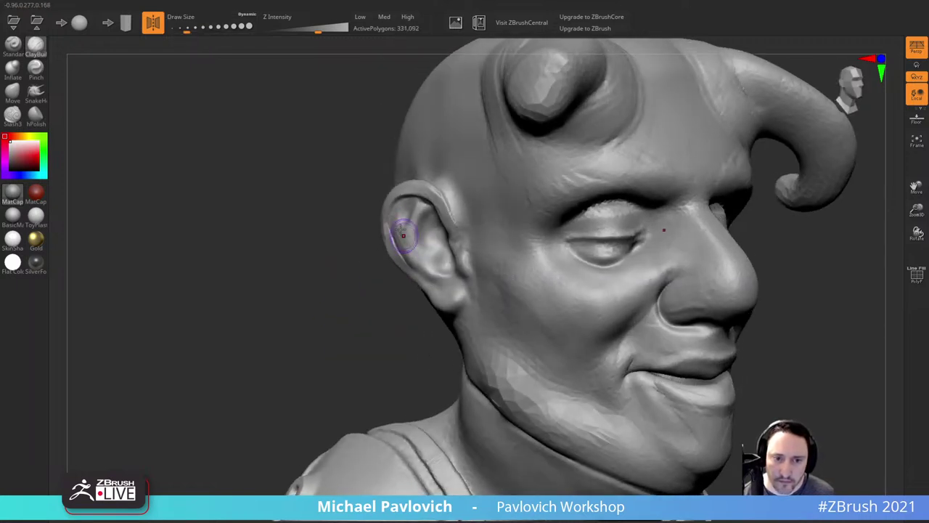
Step: Reduce the ClayBuildup intensity to 22 and fill out the hollow inside the ear's rear rim
left_click_drag(318, 28, 302, 27)
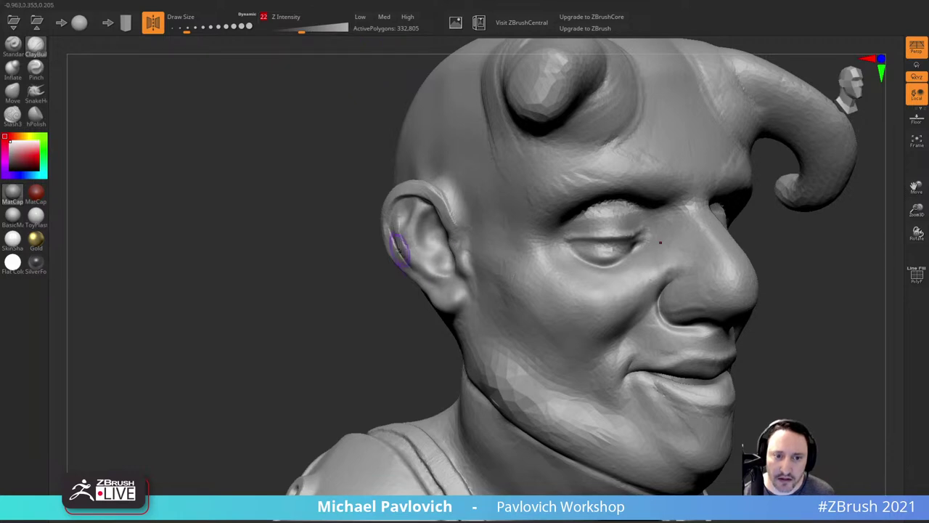
left_click_drag(400, 243, 411, 245)
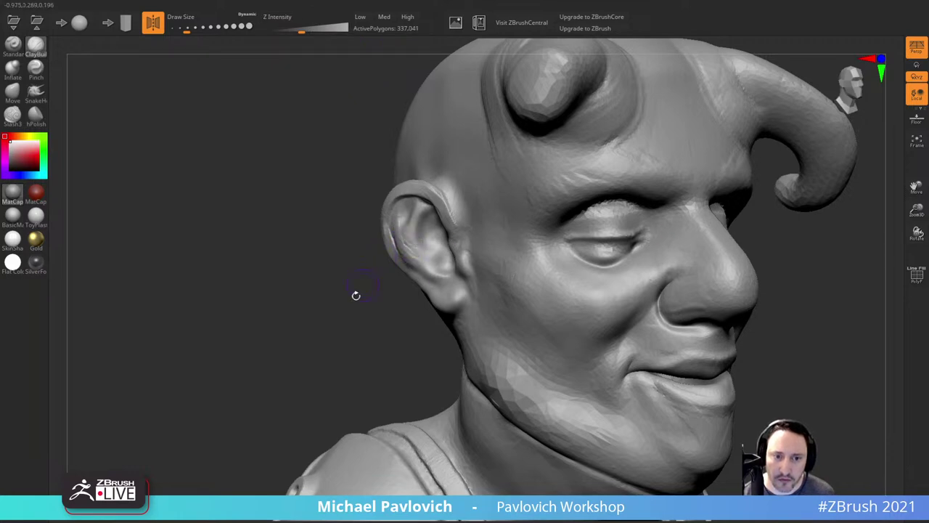
right_click_drag(356, 294, 403, 232)
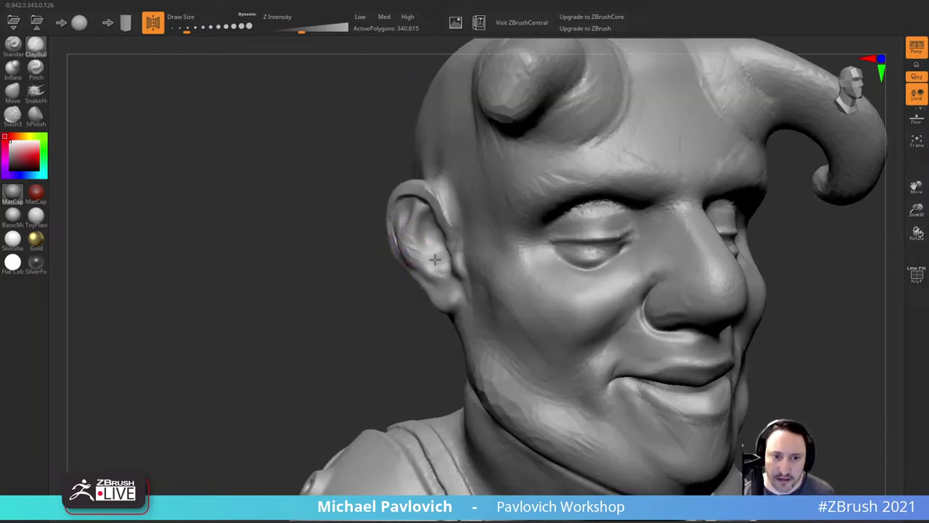
left_click_drag(368, 298, 392, 292)
Step: Thicken the back surface of the ear with ClayBuildup strokes running from its upper edge downward
left_click_drag(602, 211, 675, 207)
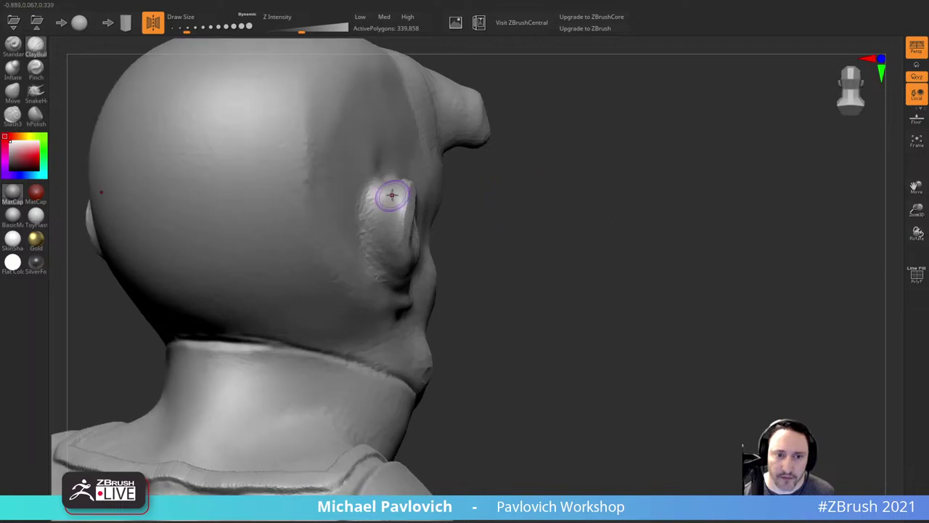
left_click_drag(392, 196, 386, 245)
left_click_drag(446, 191, 467, 187)
right_click_drag(387, 207, 413, 54)
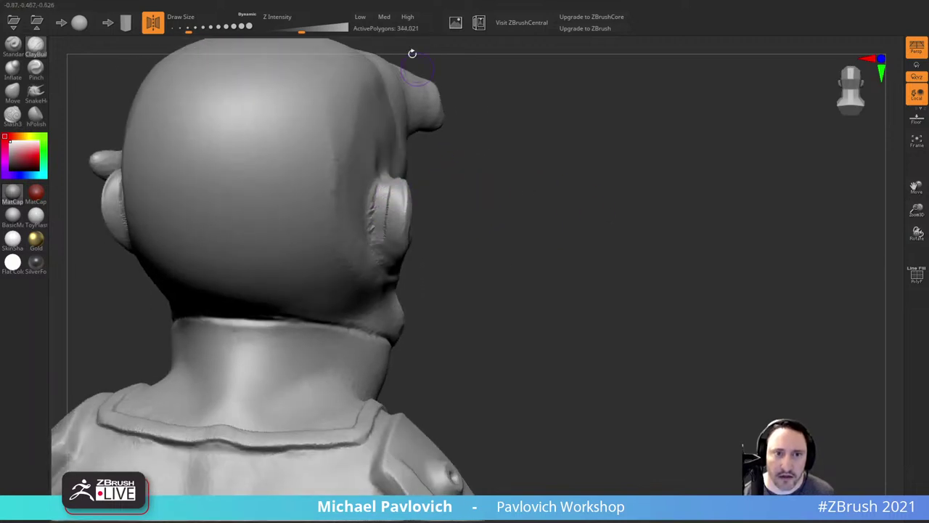
mouse_move(382, 189)
left_mouse_down()
mouse_move(384, 214)
mouse_move(388, 187)
mouse_move(386, 196)
left_mouse_up()
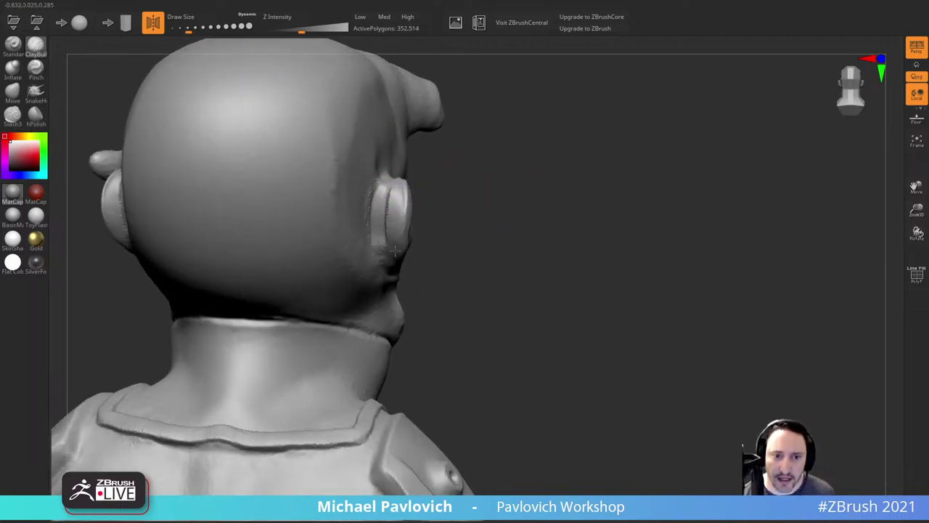
left_click_drag(446, 215, 422, 174)
left_click_drag(371, 225, 372, 254)
Step: Define the transition between the back of the ear and the skull with ClayBuildup strokes
left_click_drag(507, 181, 504, 81)
left_click_drag(450, 169, 427, 154)
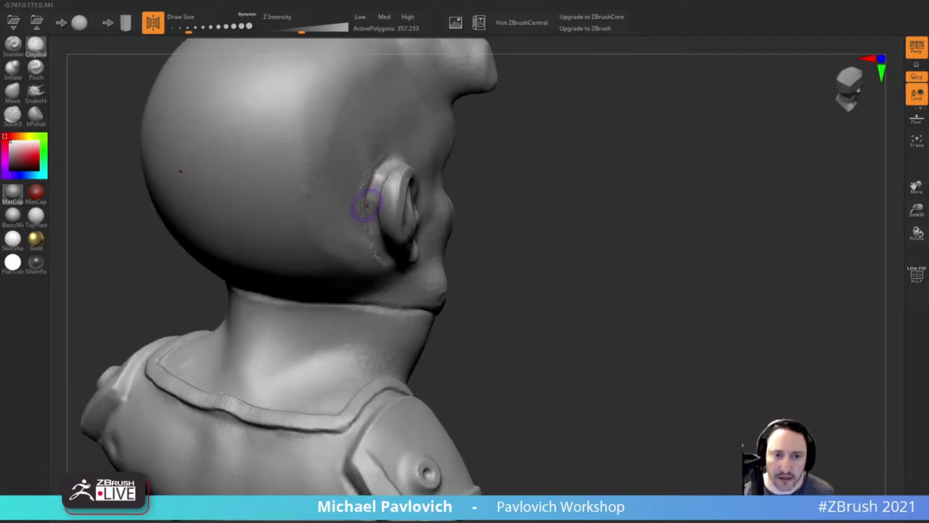
left_click_drag(477, 221, 467, 172)
left_click_drag(368, 227, 385, 282)
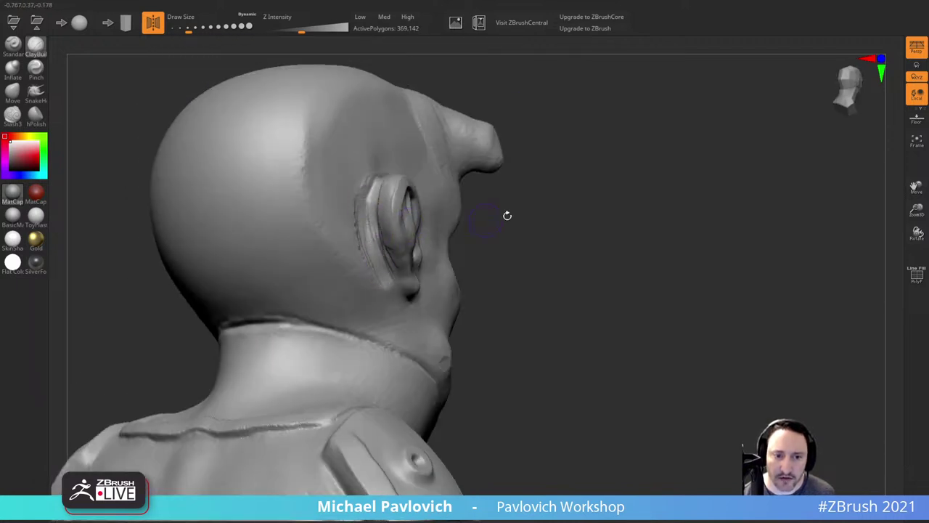
left_click_drag(506, 214, 534, 209)
left_click_drag(387, 178, 381, 246)
left_click_drag(485, 189, 479, 225)
left_click_drag(390, 193, 382, 209)
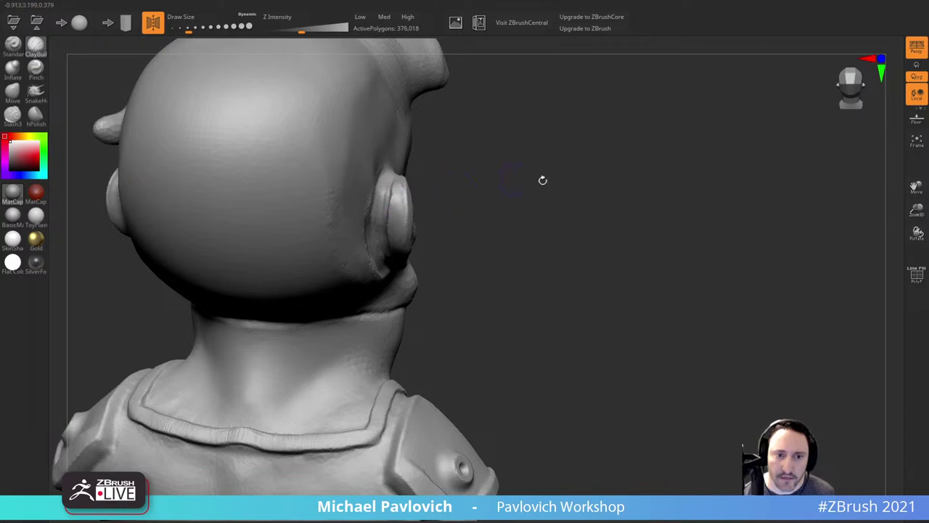
Step: Reduce the bust's mesh resolution to the Low setting
left_click_drag(543, 181, 316, 243)
left_click_drag(715, 163, 678, 182)
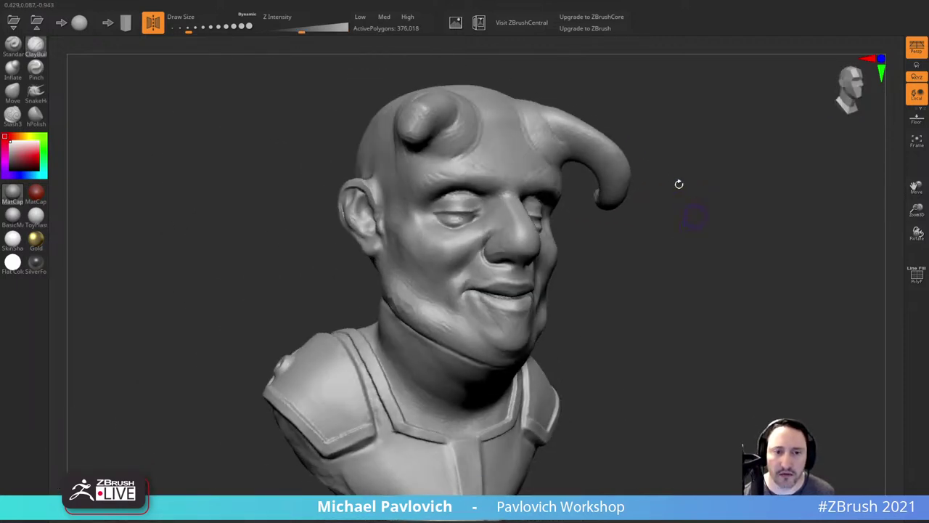
left_click(361, 18)
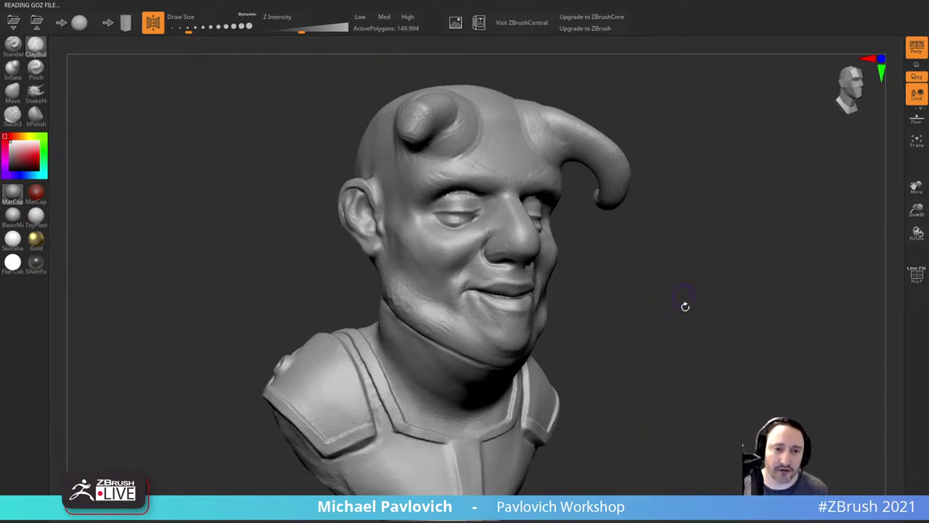
Step: Build up the ear's front rim where it curls inward, and refine the inner folds with ClayBuildup
mouse_move(685, 306)
left_mouse_down()
mouse_move(717, 279)
mouse_move(689, 271)
mouse_move(755, 300)
mouse_move(755, 264)
mouse_move(739, 264)
left_mouse_up()
left_click_drag(461, 278, 449, 236)
left_click_drag(689, 200, 668, 171)
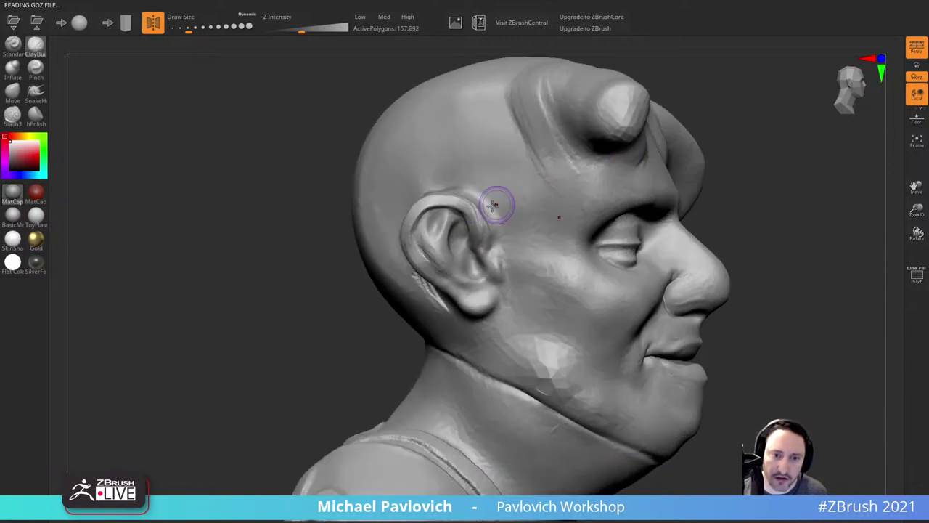
left_click_drag(471, 206, 478, 227)
left_click_drag(750, 172, 802, 177)
mouse_move(482, 236)
left_mouse_down()
mouse_move(469, 215)
mouse_move(468, 232)
left_mouse_up()
left_click_drag(665, 171, 606, 163)
mouse_move(484, 221)
left_mouse_down()
mouse_move(477, 245)
mouse_move(411, 220)
mouse_move(455, 202)
left_mouse_up()
mouse_move(430, 249)
left_mouse_down()
mouse_move(421, 262)
mouse_move(468, 299)
mouse_move(484, 271)
left_mouse_up()
left_click_drag(485, 227, 466, 197)
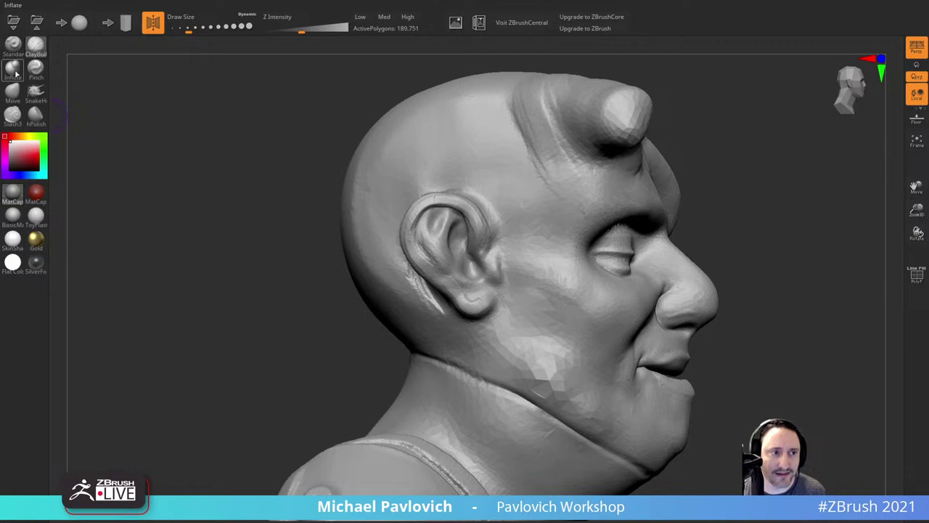
Step: Carve a deep crease under the ear's front rim toward the ear canal with the Slash3 brush
left_click(16, 116)
mouse_move(485, 205)
left_mouse_down()
mouse_move(478, 257)
mouse_move(482, 247)
left_mouse_up()
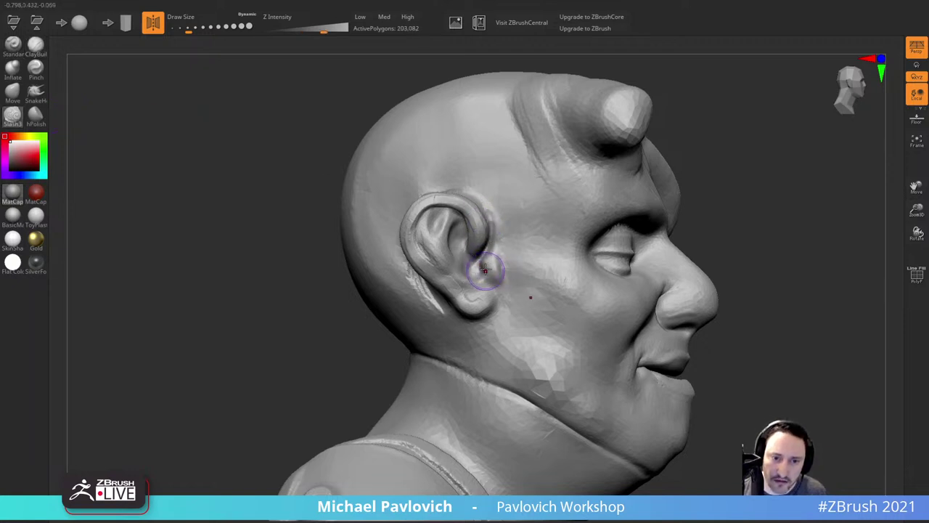
left_click_drag(312, 325, 381, 309)
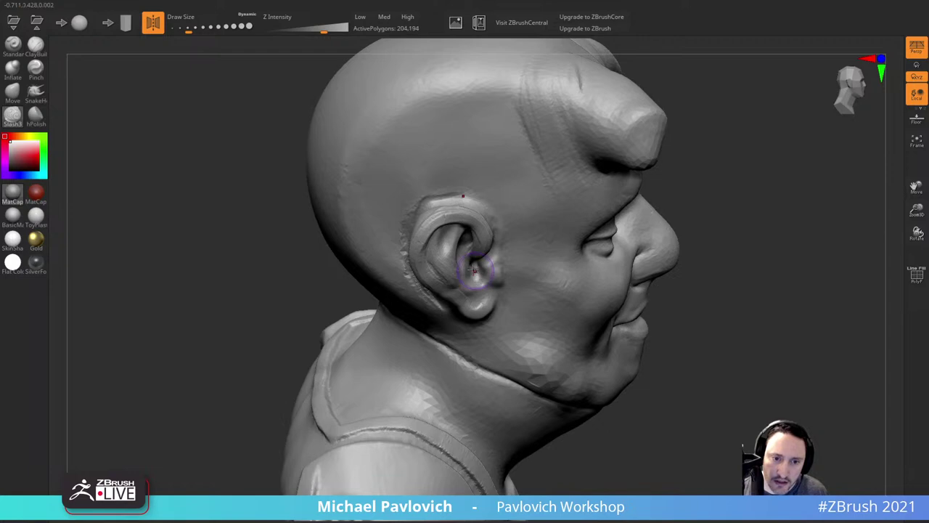
left_click_drag(791, 217, 715, 214)
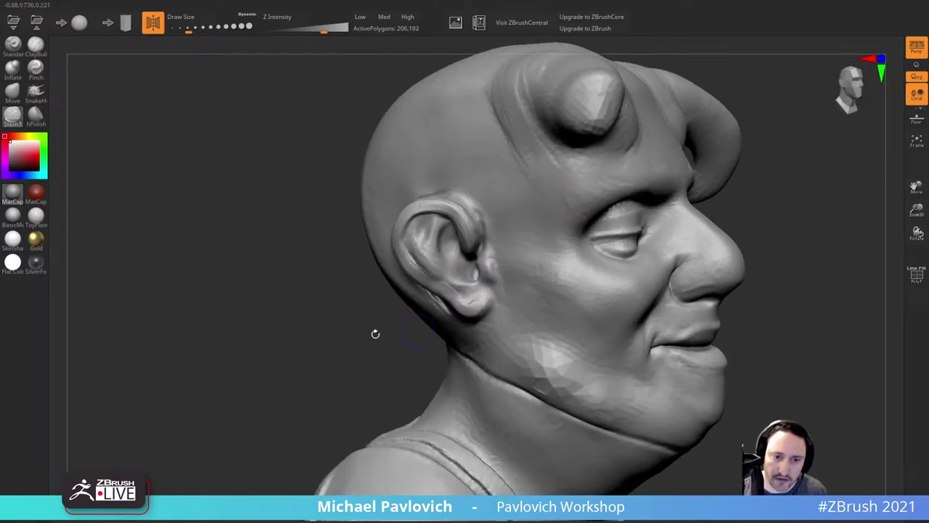
left_click_drag(375, 334, 504, 259)
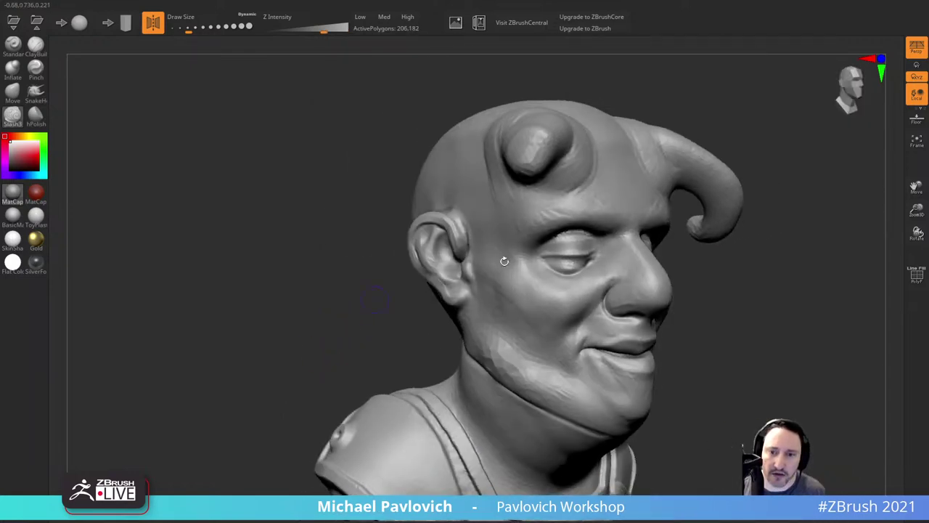
left_click_drag(803, 280, 747, 302)
left_click_drag(421, 272, 550, 232)
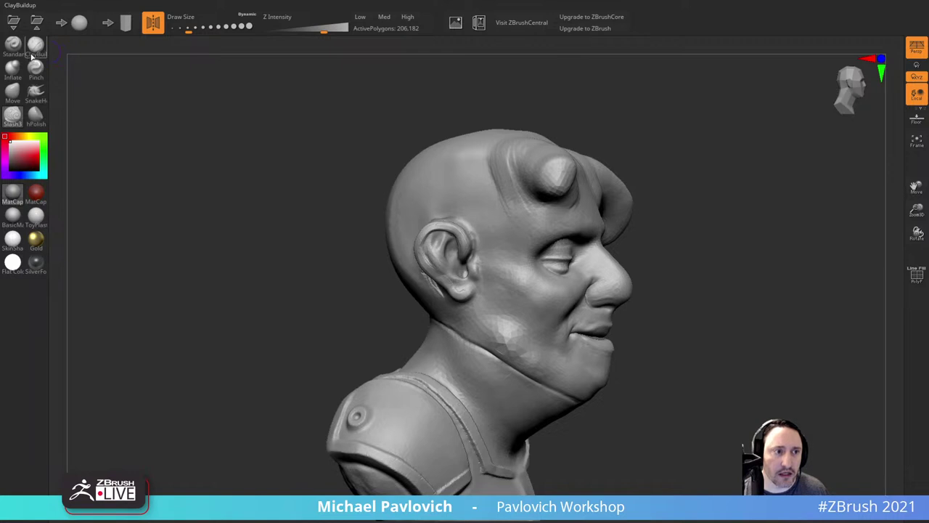
Step: Reshape the ear's upper rim and pull the ears outward from the head with the Move brush
left_click(12, 90)
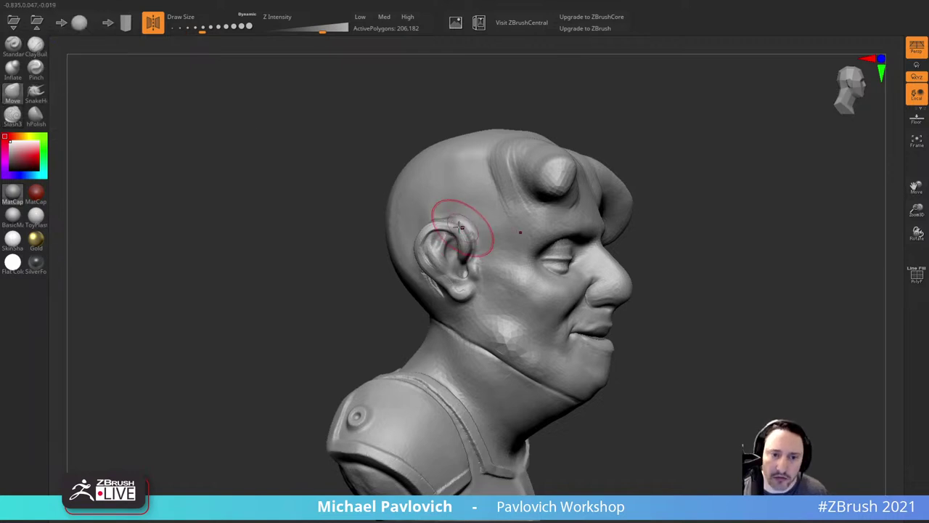
left_click_drag(443, 229, 434, 246)
left_click_drag(379, 319, 323, 326)
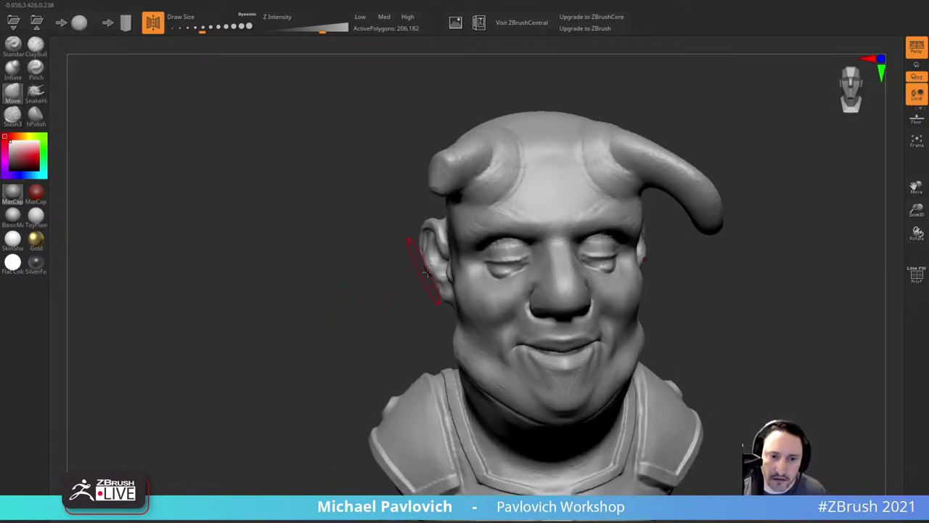
mouse_move(395, 292)
left_mouse_down()
mouse_move(525, 259)
mouse_move(462, 242)
mouse_move(435, 257)
left_mouse_up()
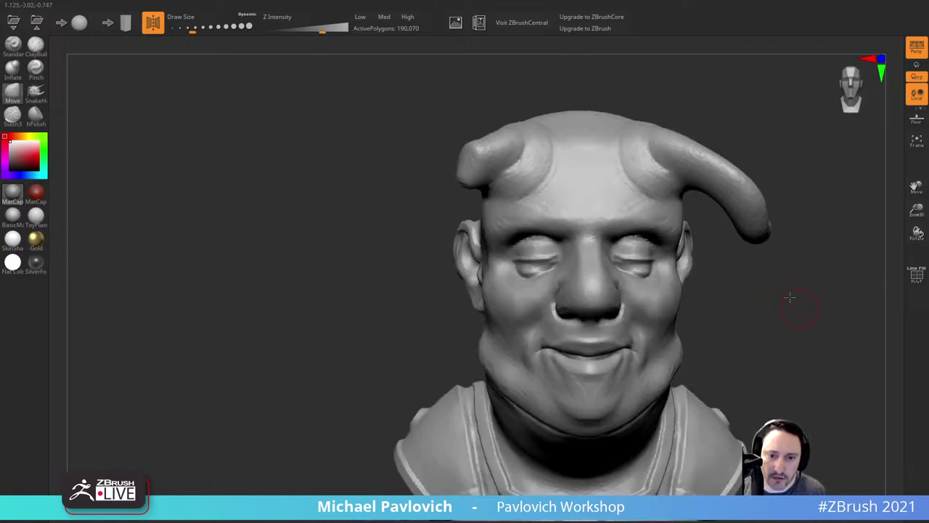
right_click_drag(788, 300, 465, 283)
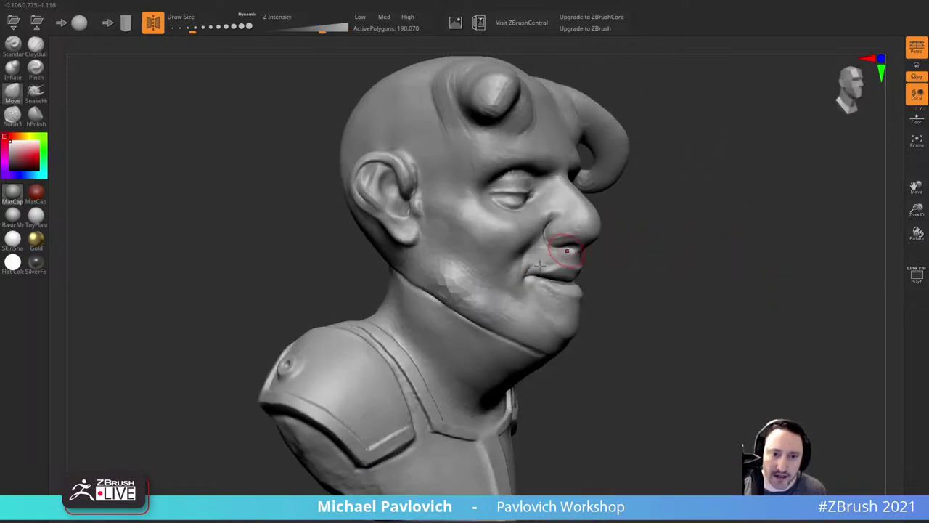
right_click_drag(581, 185, 643, 181)
Step: Build up the rear jawline below the ear with a resized ClayBuildup brush
left_click(37, 49)
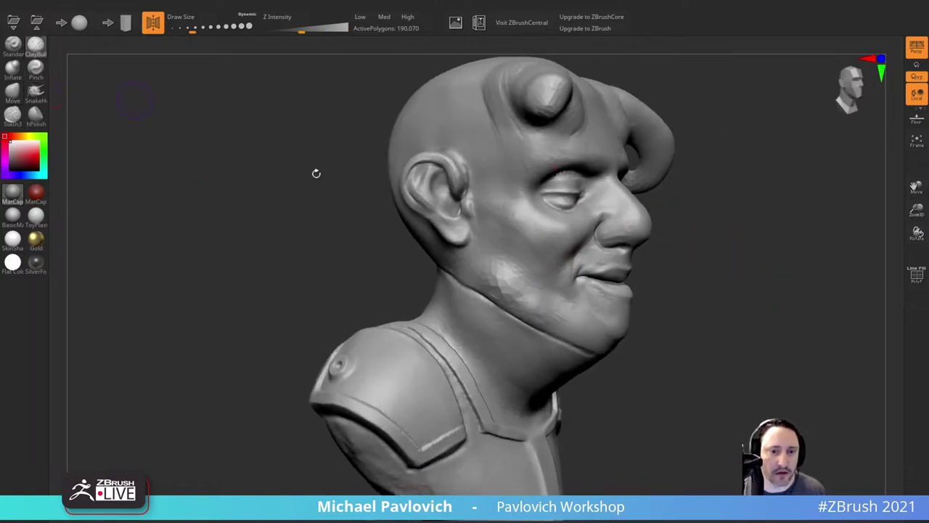
key("bracketright")
key("bracketleft")
mouse_move(502, 281)
left_mouse_down()
mouse_move(513, 292)
mouse_move(497, 298)
mouse_move(501, 287)
mouse_move(534, 308)
left_mouse_up()
mouse_move(541, 312)
left_mouse_down()
mouse_move(508, 260)
mouse_move(538, 308)
left_mouse_up()
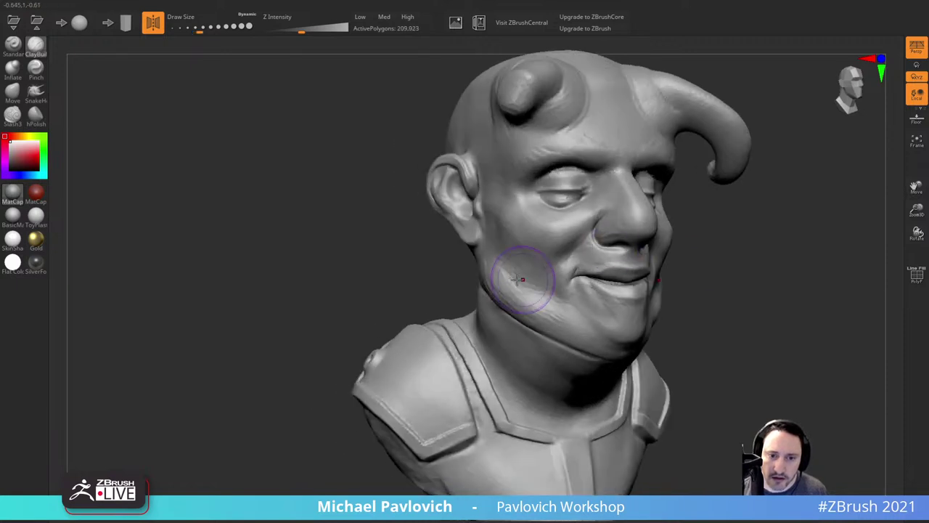
Step: Extend the jawline volume forward and build up the chin with a smaller ClayBuildup brush
left_click_drag(731, 251, 589, 248)
key("bracketleft")
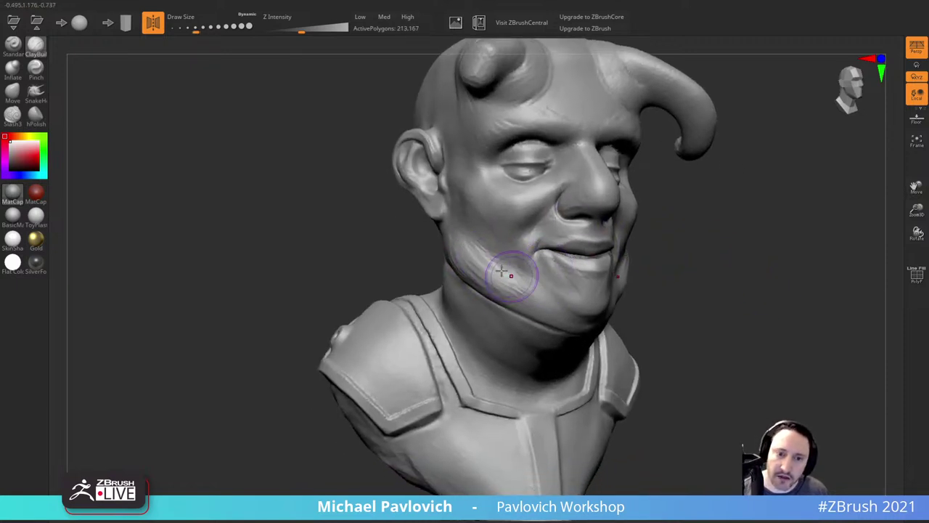
mouse_move(520, 290)
left_mouse_down()
mouse_move(500, 266)
mouse_move(530, 289)
left_mouse_up()
left_click_drag(690, 247, 695, 244)
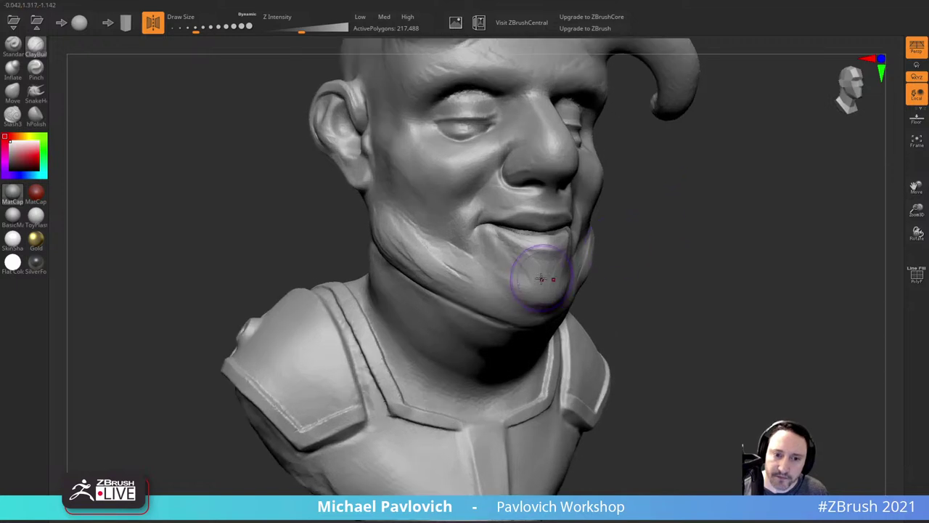
mouse_move(543, 272)
left_mouse_down()
mouse_move(512, 262)
mouse_move(541, 270)
mouse_move(530, 276)
mouse_move(543, 272)
left_mouse_up()
mouse_move(646, 228)
left_mouse_down("alt")
mouse_move(630, 259)
mouse_move(541, 256)
left_mouse_up("alt")
left_click_drag(368, 264, 418, 308)
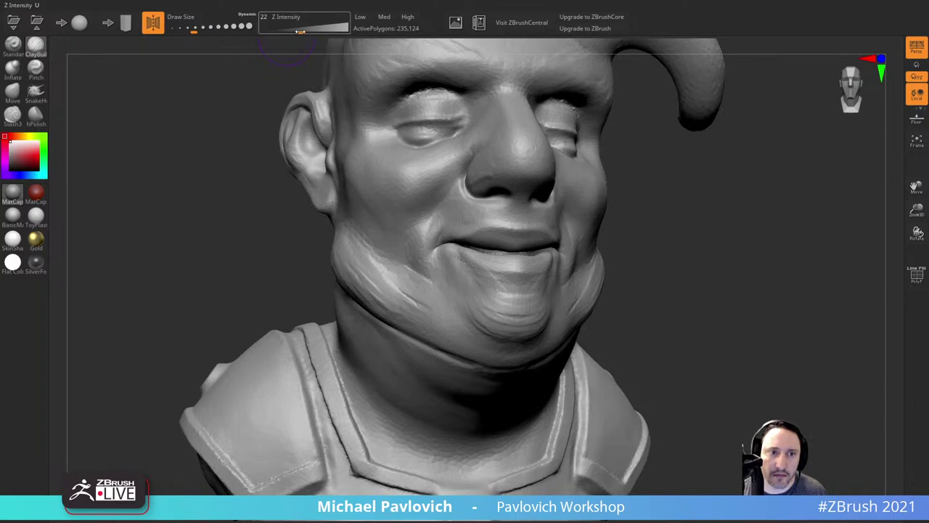
Step: Lower the ClayBuildup intensity slightly and blend the jaw strokes from the cheek toward the chin
left_click_drag(302, 29, 297, 29)
mouse_move(357, 250)
left_mouse_down()
mouse_move(414, 299)
mouse_move(453, 314)
left_mouse_up()
mouse_move(739, 242)
left_mouse_down("alt")
mouse_move(722, 215)
mouse_move(784, 210)
left_mouse_up("alt")
left_click_drag(365, 243, 407, 279)
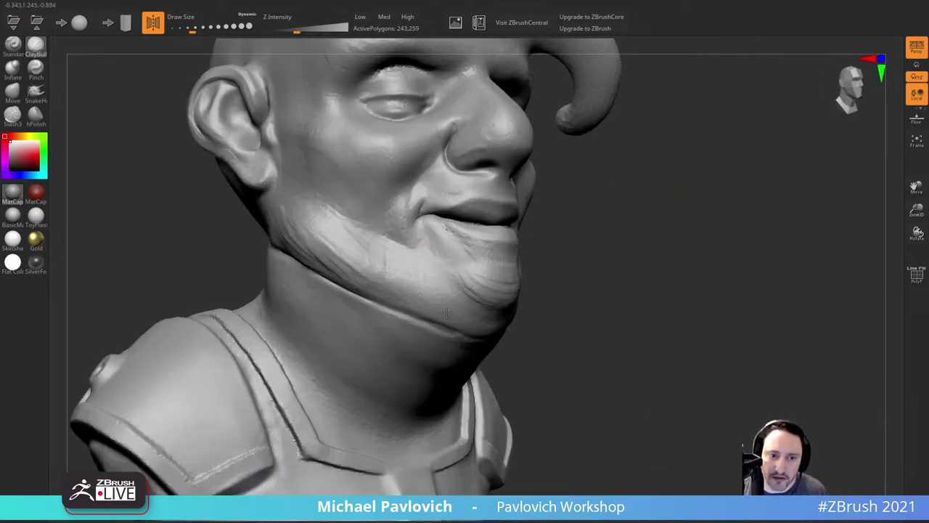
Step: Refine the area below the mouth corner with a smaller ClayBuildup brush
mouse_move(595, 238)
left_mouse_down()
mouse_move(621, 195)
mouse_move(661, 239)
mouse_move(653, 227)
left_mouse_up()
key("s")
left_click_drag(437, 247, 430, 247)
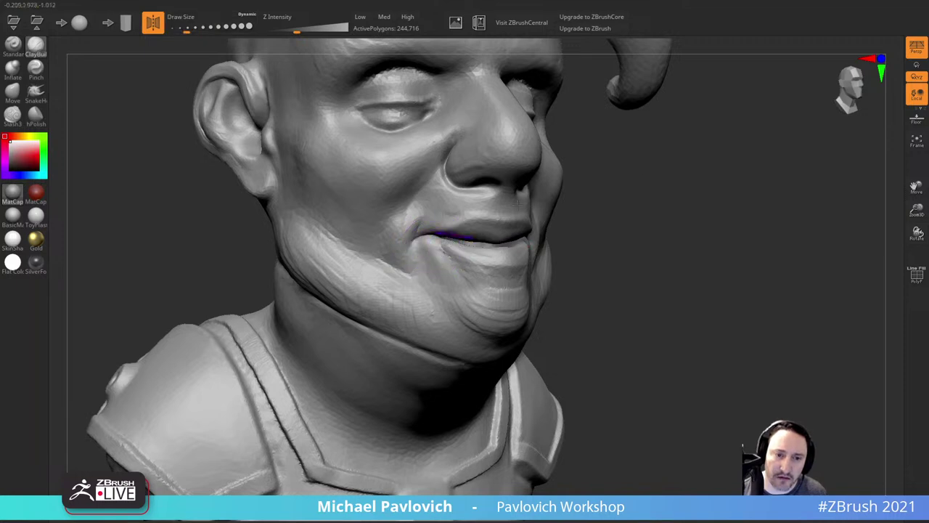
left_click_drag(606, 199, 601, 233, "alt")
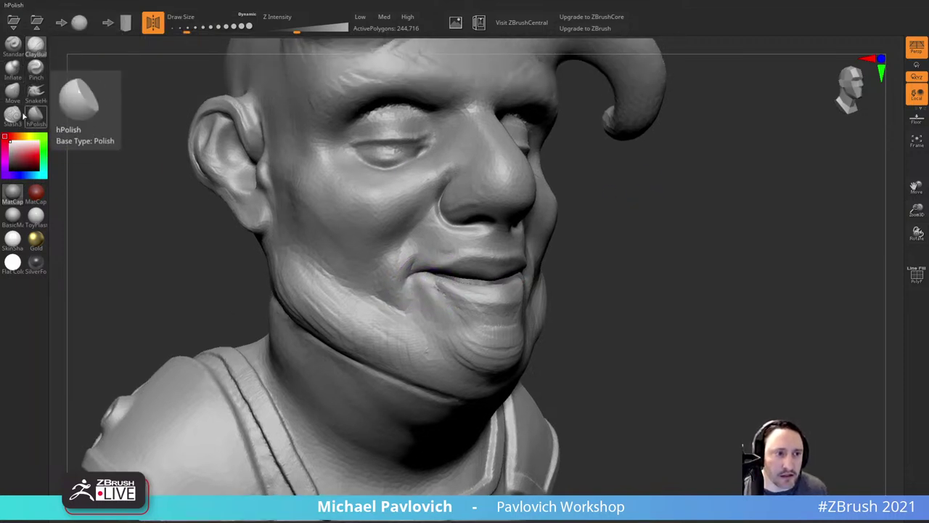
Step: Carve the fold beside the mouth corner with the Slash3 brush, undoing the first stroke and enlarging the brush
left_click(15, 116)
left_click_drag(678, 218, 571, 228)
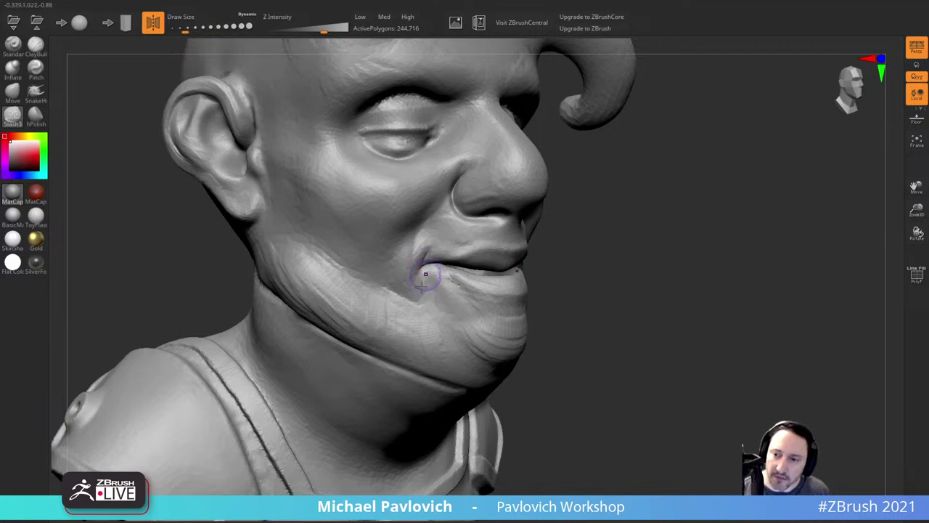
left_click_drag(422, 265, 422, 270)
left_click_drag(604, 236, 541, 243)
key("ctrl+z")
key("]")
left_click_drag(393, 292, 388, 300)
Step: Carve the smile fold beside the nostril and a cheek crease outside the mouth with a resized Slash3 brush
key("s")
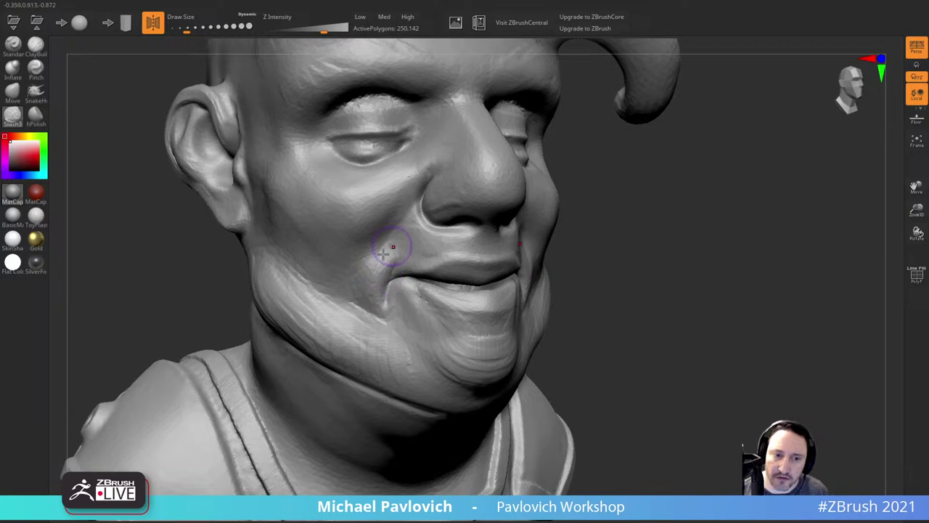
left_click_drag(670, 244, 726, 187)
key("s")
left_click_drag(510, 219, 513, 218)
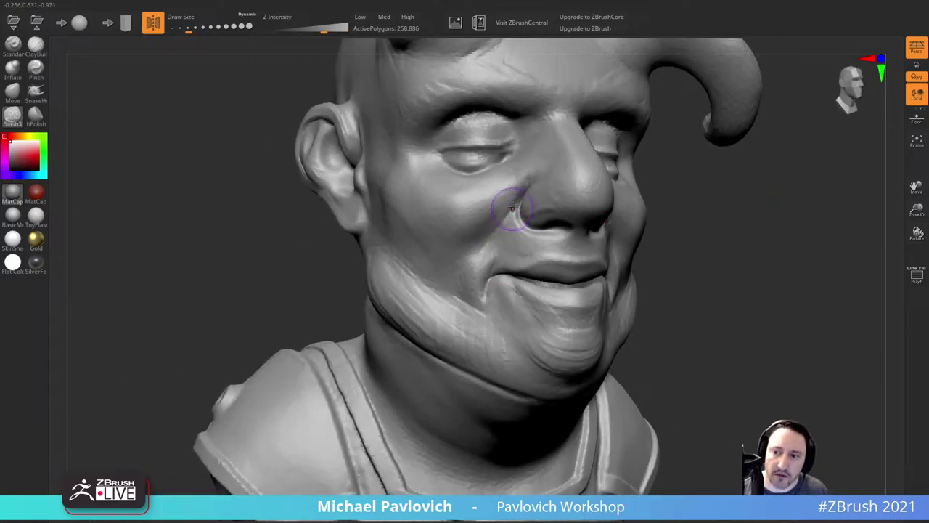
mouse_move(450, 269)
left_mouse_down()
mouse_move(469, 255)
mouse_move(454, 296)
mouse_move(450, 269)
mouse_move(484, 245)
left_mouse_up()
key("s")
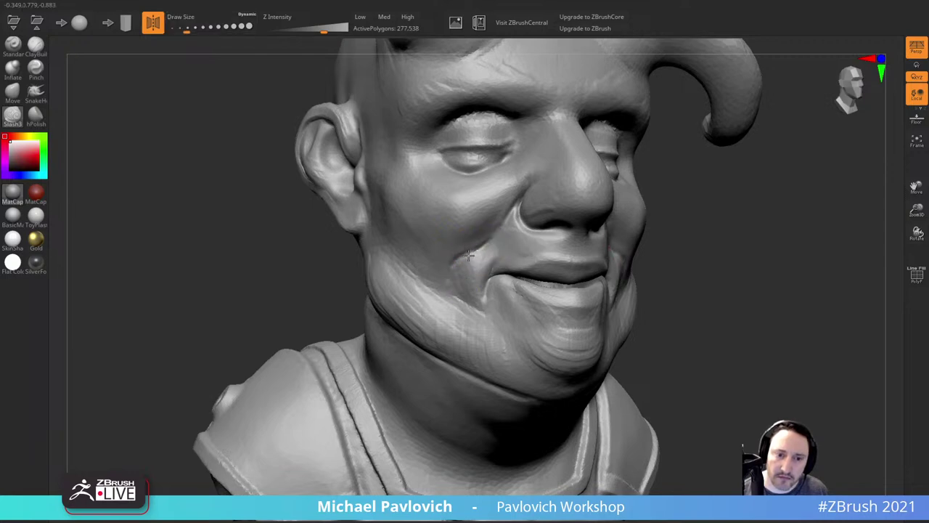
Step: Deepen the cheek crease outside the mouth and sharpen the mouth corner with the Slash3 brush
left_click_drag(455, 284, 471, 253)
mouse_move(759, 223)
left_mouse_down()
mouse_move(721, 234)
mouse_move(734, 242)
mouse_move(766, 230)
left_mouse_up()
left_click_drag(507, 273, 477, 269)
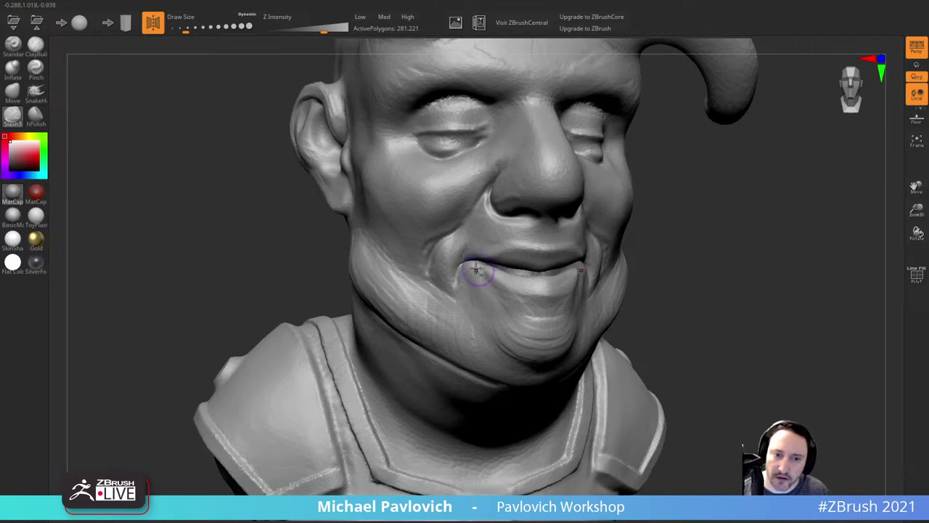
Step: Carve the lower edge of the lower lip from near the mouth corner toward the centre with Slash3 strokes
left_click_drag(754, 236, 744, 260, "alt")
mouse_move(745, 256)
left_mouse_down()
mouse_move(767, 257)
mouse_move(758, 252)
left_mouse_up()
mouse_move(476, 297)
left_mouse_down()
mouse_move(466, 291)
mouse_move(508, 316)
left_mouse_up()
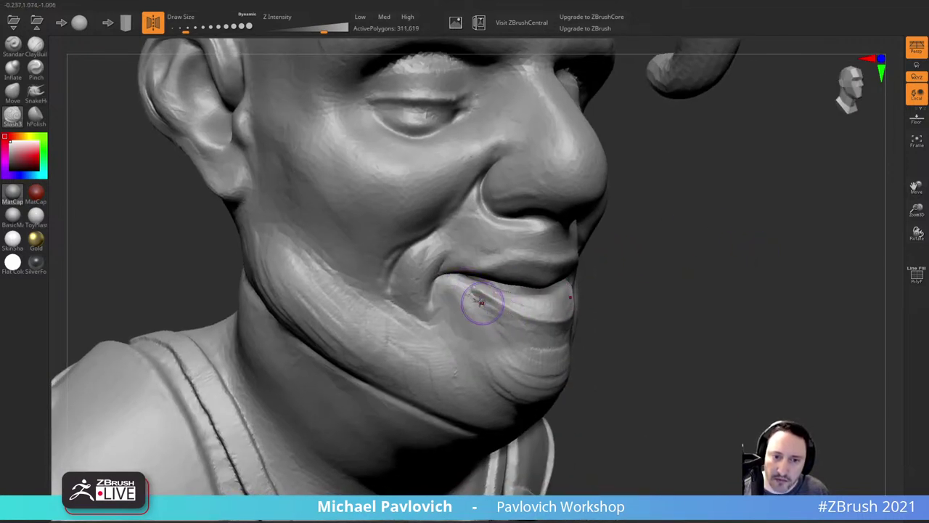
left_click_drag(468, 292, 505, 313)
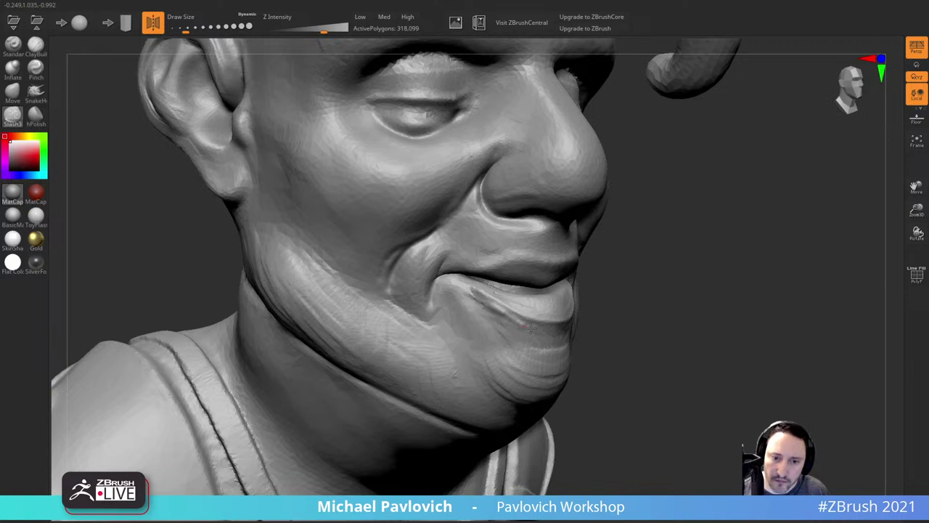
left_click_drag(603, 307, 633, 258)
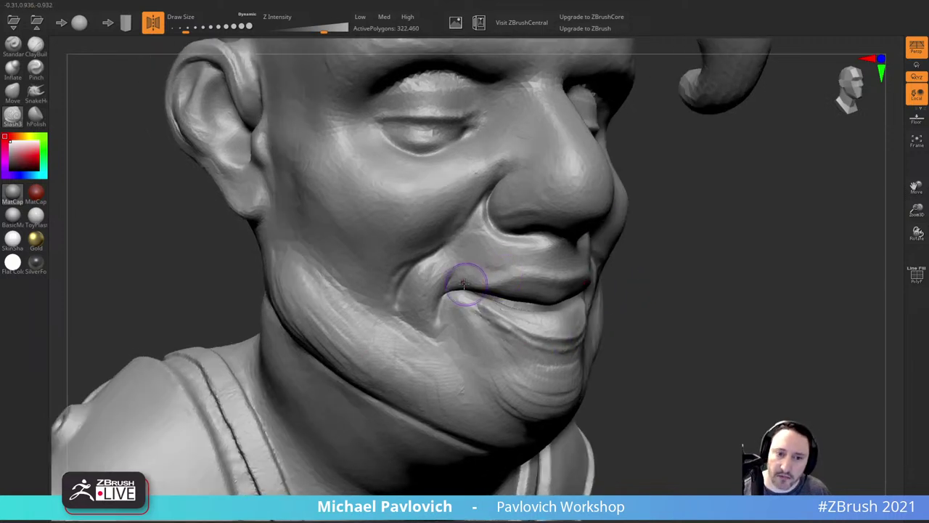
Step: Define the upper lip's border with Slash3, from the mouth corner toward the middle of the lip
left_click_drag(457, 290, 471, 285)
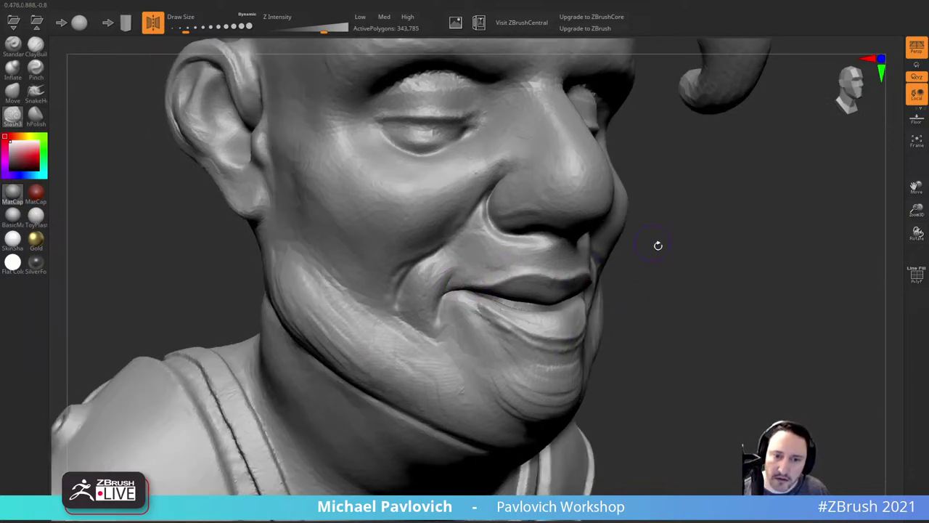
left_click_drag(657, 245, 666, 245)
left_click_drag(466, 284, 495, 278)
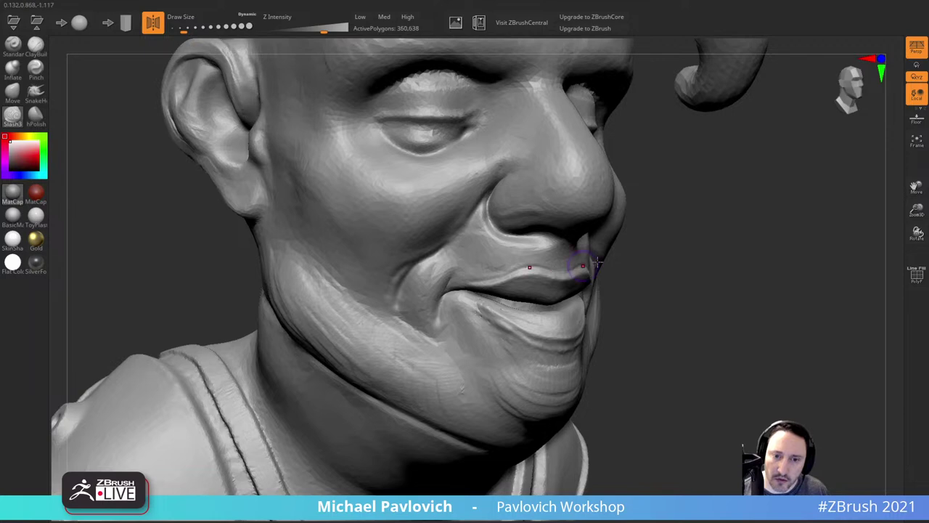
left_click_drag(686, 261, 714, 257)
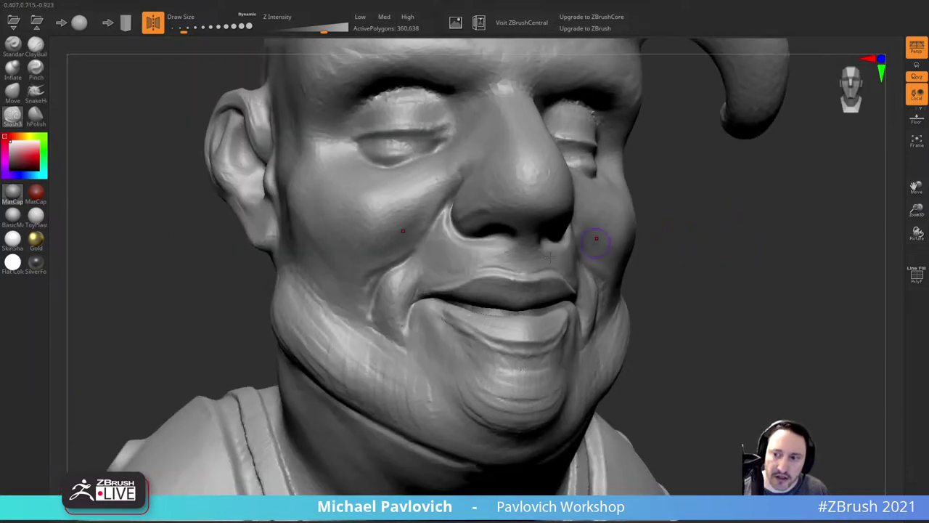
Step: Sculpt the philtrum groove between the nose and the upper lip with a resized Standard brush
key("s")
left_click(520, 257)
left_click(15, 49)
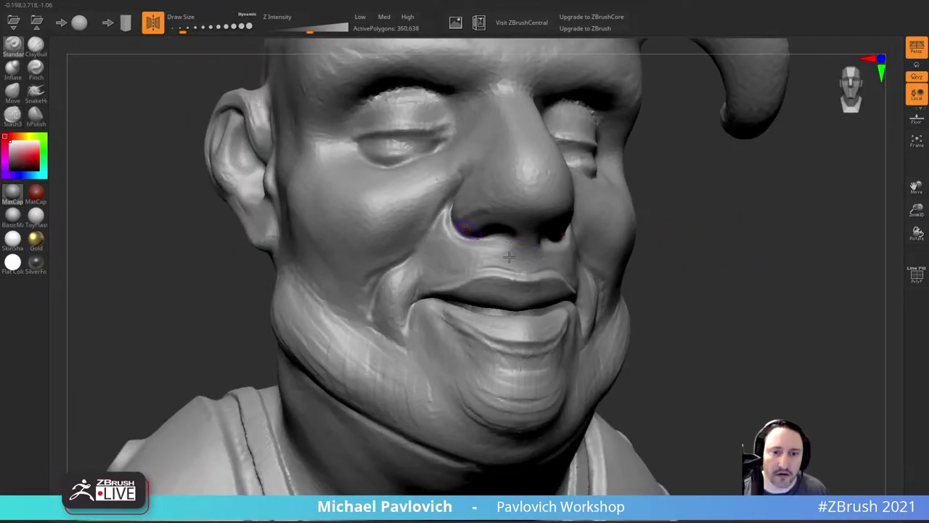
left_click_drag(688, 249, 616, 234)
left_click_drag(703, 235, 767, 230)
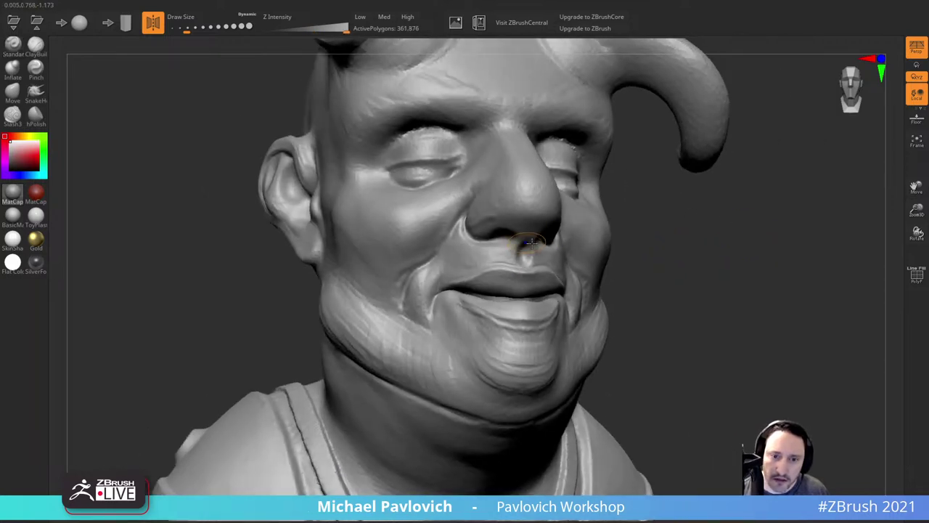
mouse_move(638, 226)
left_mouse_down()
mouse_move(667, 226)
mouse_move(667, 250)
left_mouse_up()
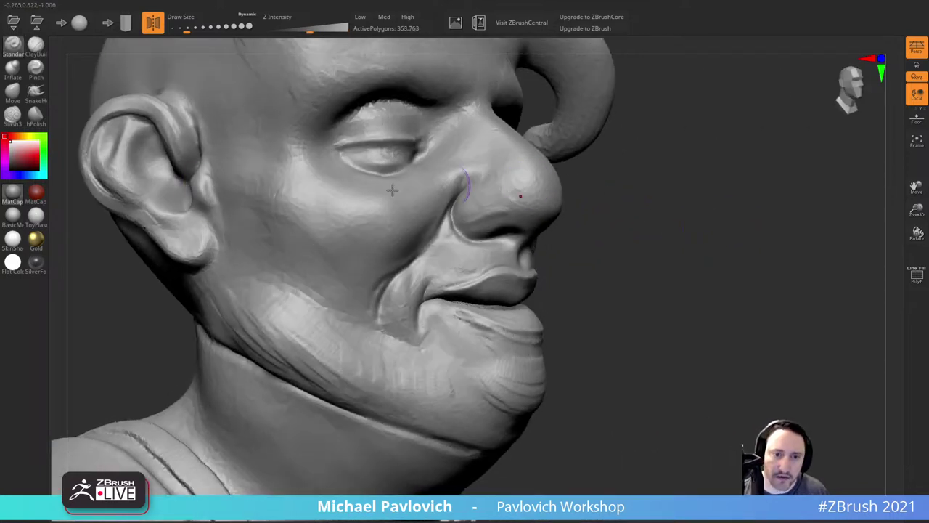
Step: Sharpen the transition between the philtrum and the base of the nose with the Slash3 brush
left_click(15, 115)
left_click_drag(614, 170, 630, 167)
left_click_drag(556, 227, 524, 245)
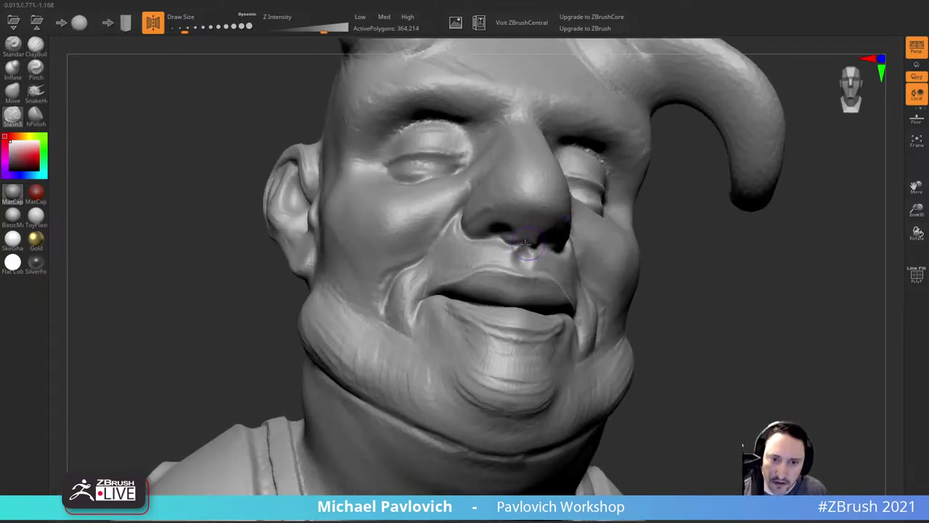
left_click_drag(680, 241, 491, 231)
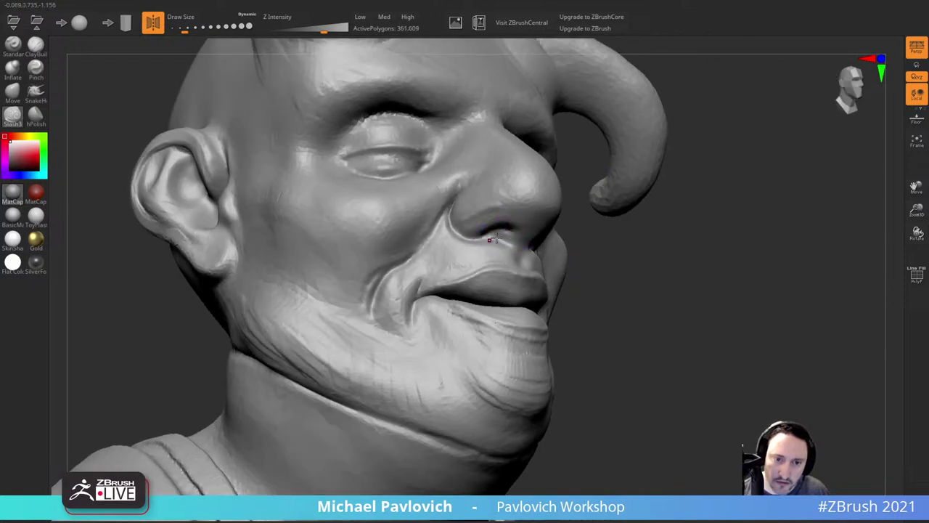
Step: Shape the nostril opening, smooth the skin above the upper lip, and define the crease around the nostril wing
left_click_drag(595, 229, 555, 193)
mouse_move(480, 231)
left_mouse_down()
mouse_move(503, 225)
mouse_move(488, 233)
left_mouse_up()
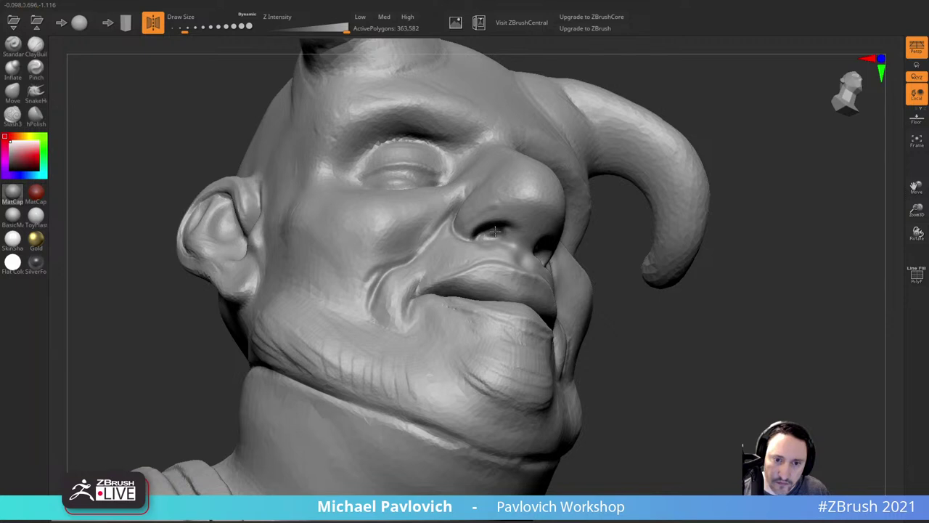
left_click_drag(630, 76, 691, 112)
left_click_drag(485, 253, 473, 265, "shift")
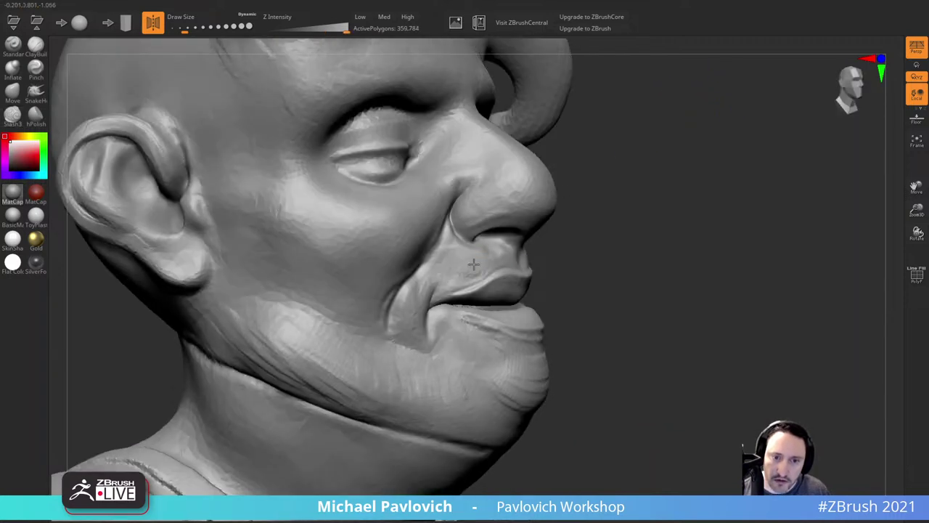
left_click_drag(589, 229, 550, 199)
left_click_drag(458, 219, 470, 241)
right_click_drag(515, 209, 619, 243)
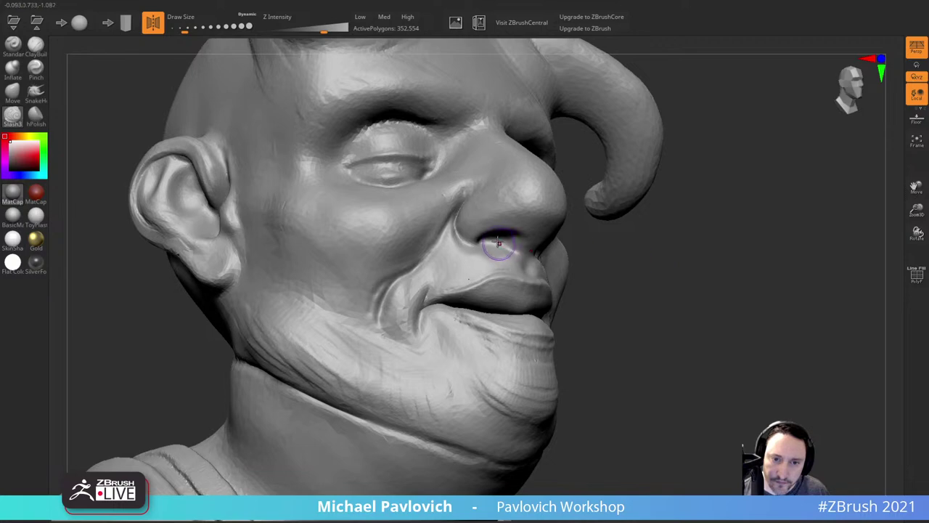
Step: Carve the lower rim of the nostril with Slash3 and smooth the nostril opening
left_click_drag(502, 243, 511, 246)
left_click_drag(646, 236, 637, 190)
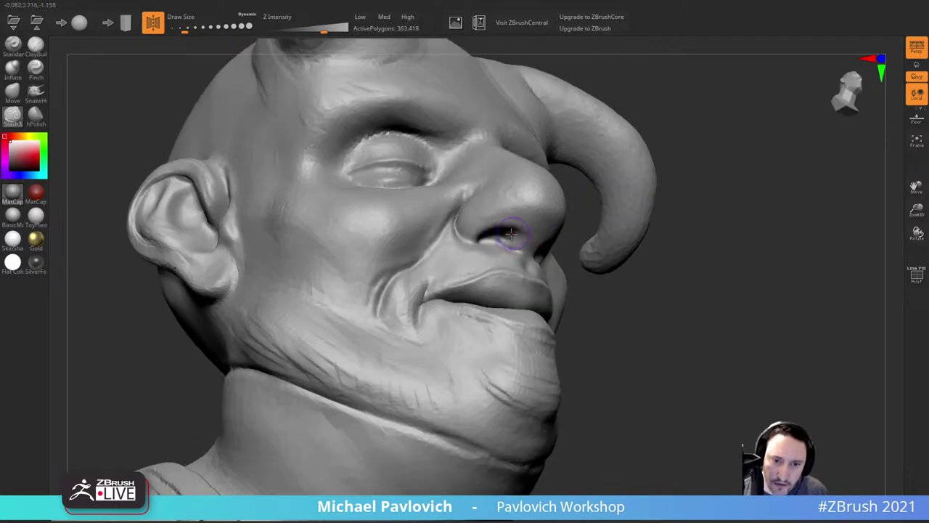
left_click_drag(523, 236, 509, 237, "shift")
mouse_move(647, 293)
right_mouse_down()
mouse_move(514, 257)
mouse_move(695, 243)
right_mouse_up()
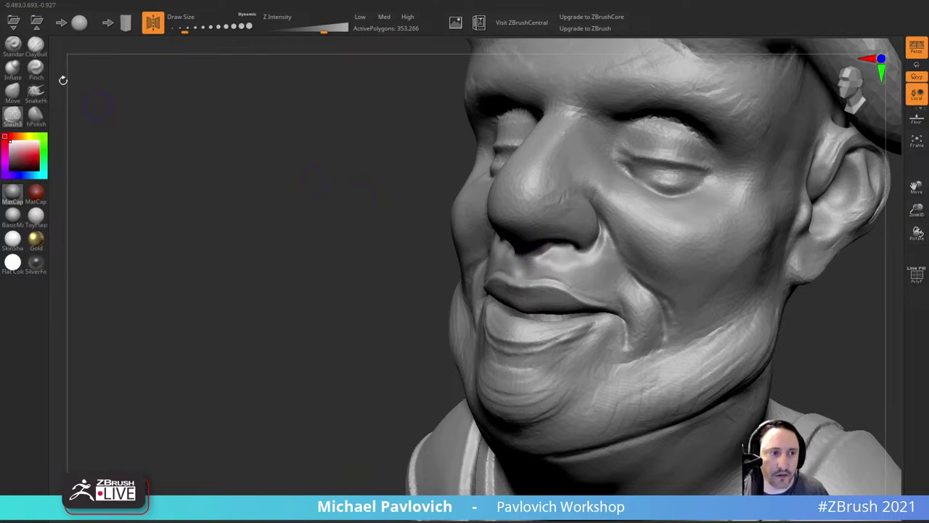
Step: Build up the area beside the philtrum and the upper lip with the ClayBuildup brush
left_click(34, 46)
mouse_move(591, 274)
left_mouse_down()
mouse_move(536, 263)
mouse_move(591, 254)
mouse_move(554, 274)
left_mouse_up()
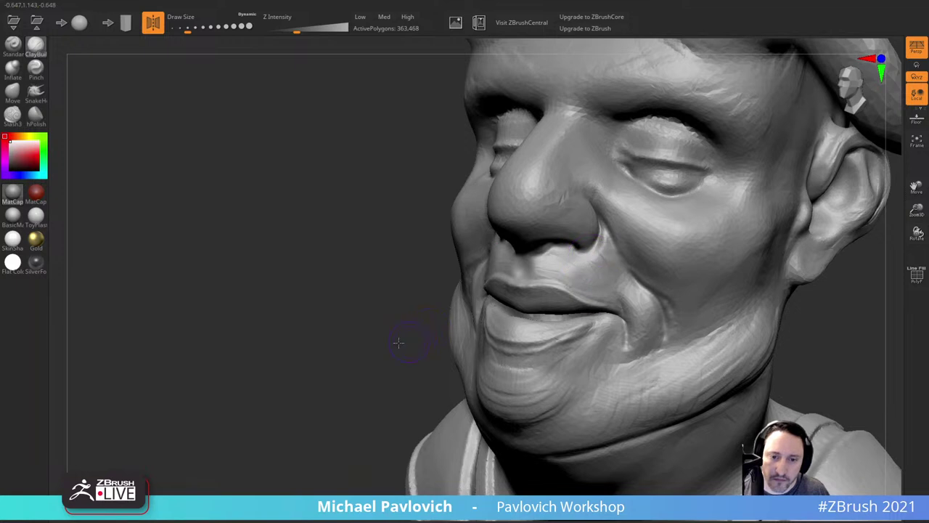
left_click_drag(400, 342, 368, 340)
mouse_move(560, 256)
left_mouse_down()
mouse_move(608, 283)
mouse_move(567, 262)
mouse_move(587, 272)
mouse_move(563, 283)
left_mouse_up()
left_click_drag(453, 317, 528, 308)
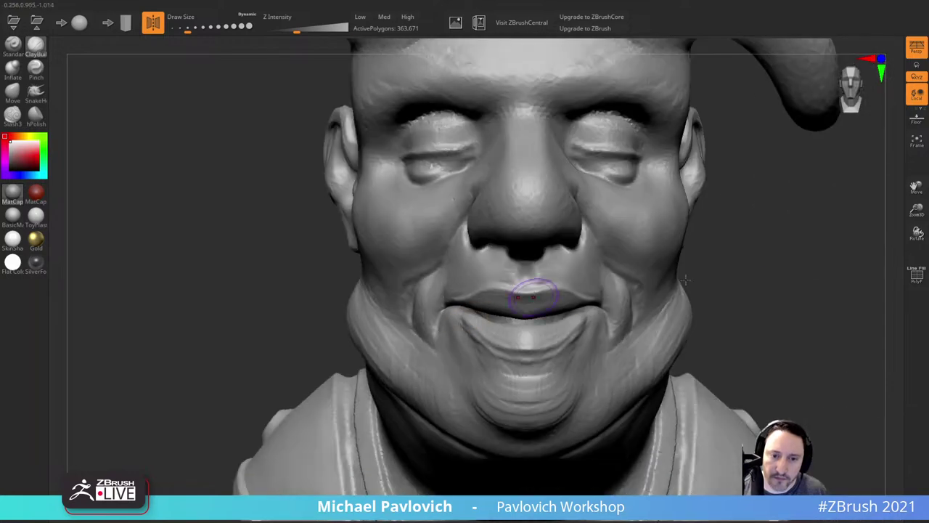
mouse_move(813, 262)
left_mouse_down()
mouse_move(809, 251)
mouse_move(740, 247)
left_mouse_up()
Step: Reduce the ClayBuildup brush size and add volume along the lower lip, from its outer end to the centre
key("s")
left_click_drag(500, 290, 499, 290)
left_click_drag(484, 281, 510, 305)
right_click_drag(590, 265, 556, 288)
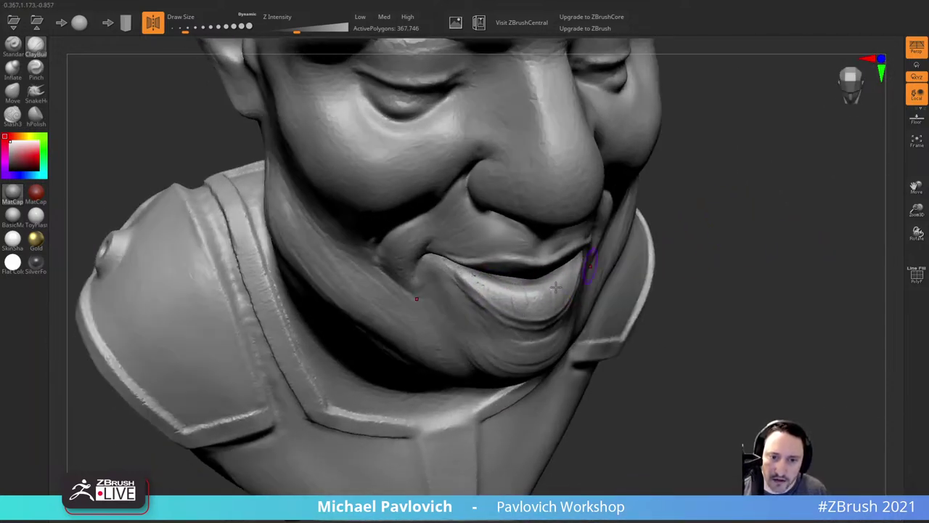
left_click_drag(538, 289, 542, 311)
left_click_drag(707, 242, 656, 241)
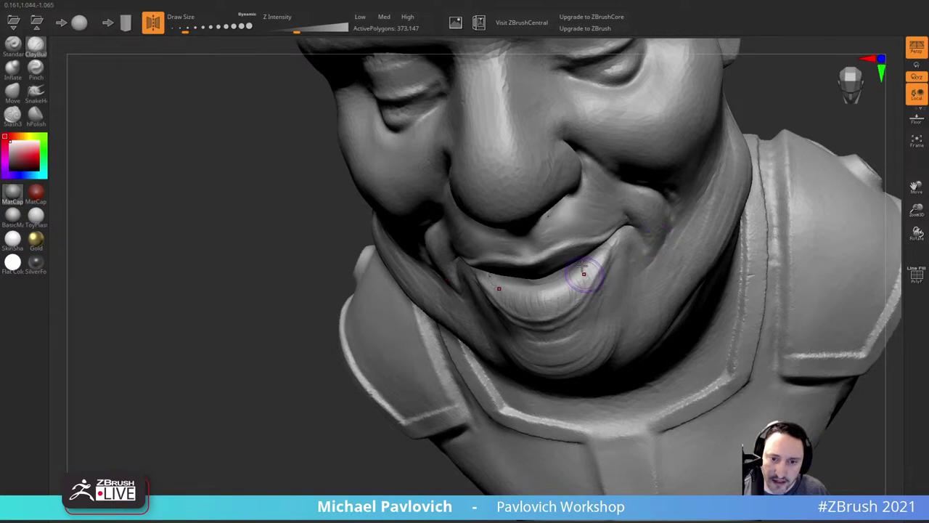
right_click_drag(426, 289, 471, 288)
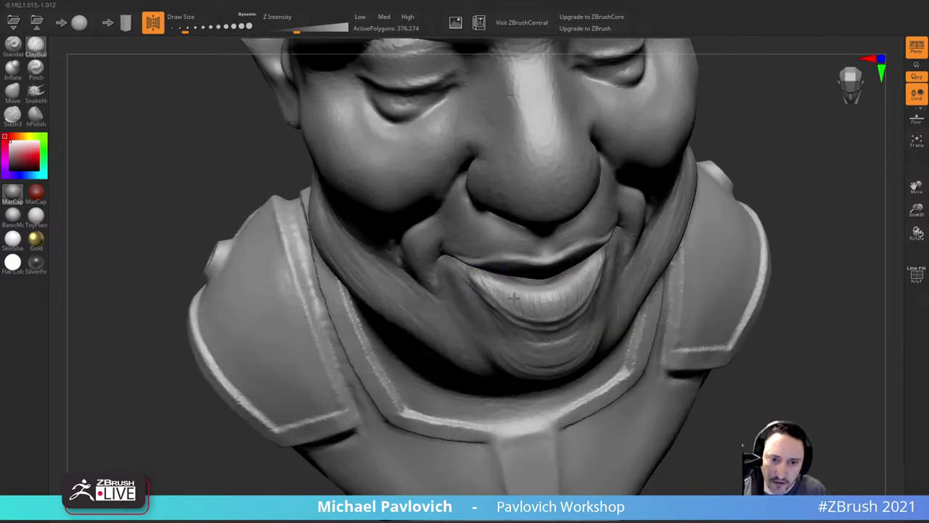
Step: Smooth the outer part of the lower lip and fill out its centre with more ClayBuildup strokes
mouse_move(513, 297)
left_mouse_down("shift")
mouse_move(483, 280)
mouse_move(504, 291)
left_mouse_up("shift")
left_click_drag(803, 177, 848, 165)
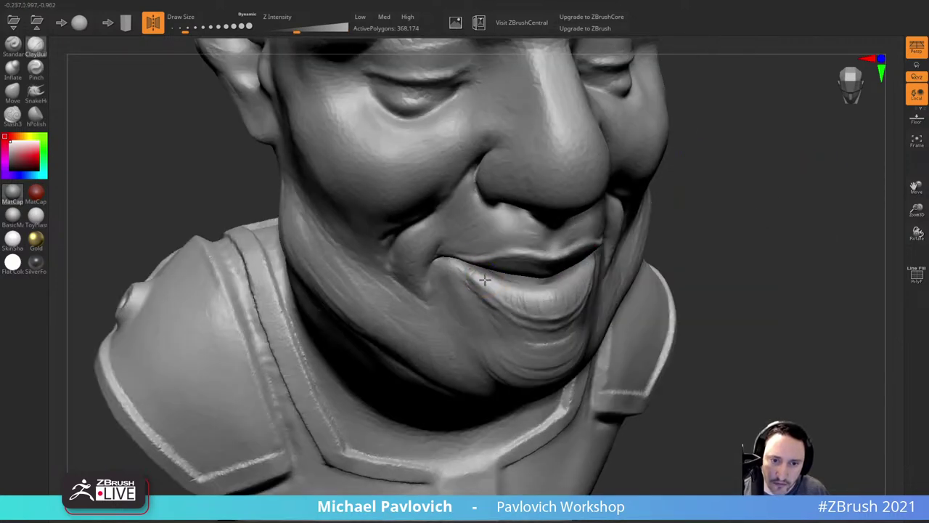
left_click_drag(723, 250, 752, 238)
left_click_drag(526, 295, 578, 279)
mouse_move(707, 251)
left_mouse_down()
mouse_move(705, 239)
mouse_move(717, 235)
left_mouse_up()
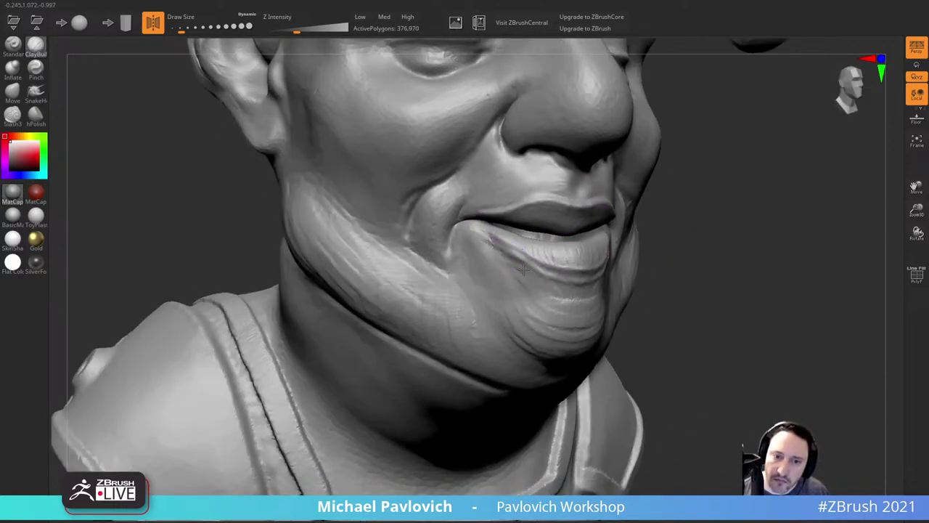
Step: Rework the groove below the outer end of the lower lip with ClayBuildup, adjusting the brush size
left_click_drag(496, 244, 527, 262)
key("bracketright")
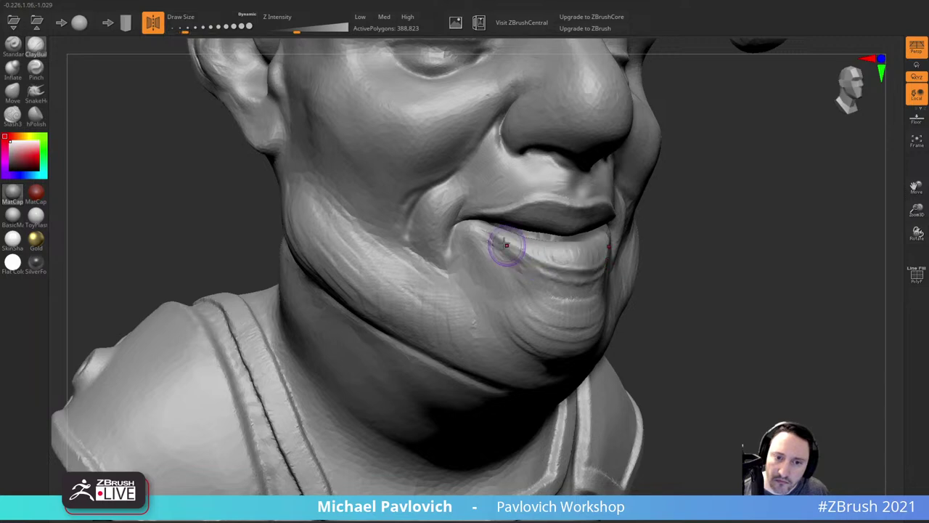
mouse_move(514, 238)
right_mouse_down()
mouse_move(691, 264)
mouse_move(755, 206)
right_mouse_up()
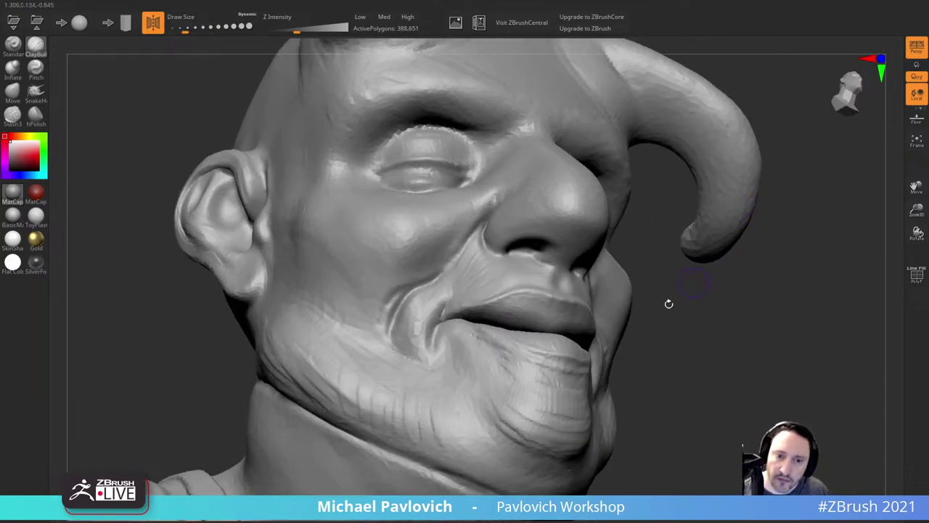
Step: Add fullness across both halves of the upper lip with ClayBuildup strokes, working from low viewing angles
left_click_drag(668, 304, 660, 282)
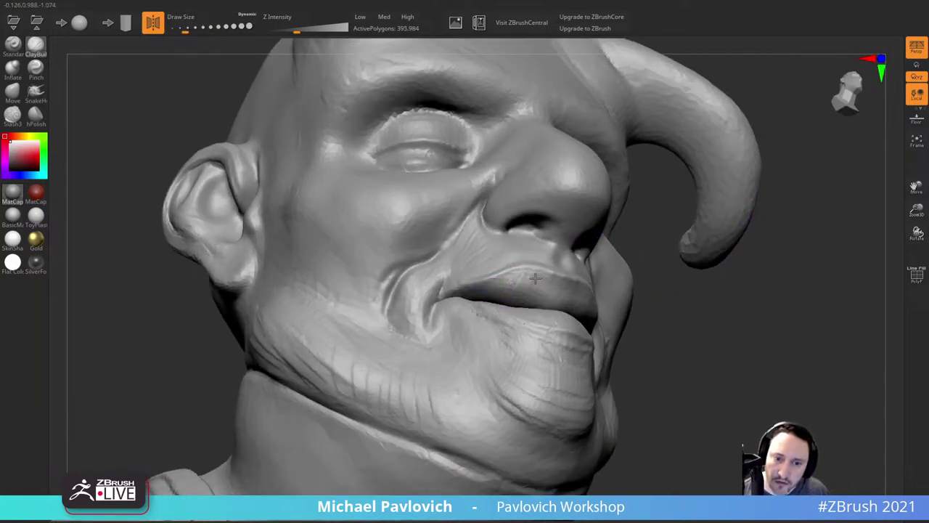
right_click_drag(704, 290, 540, 288)
left_click_drag(557, 275, 565, 286)
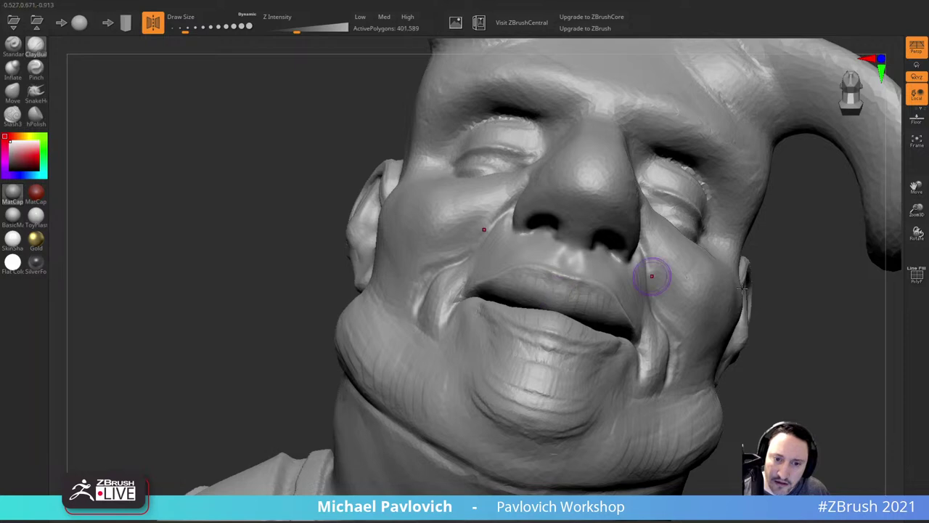
right_click_drag(653, 277, 523, 291)
left_click_drag(596, 303, 570, 286)
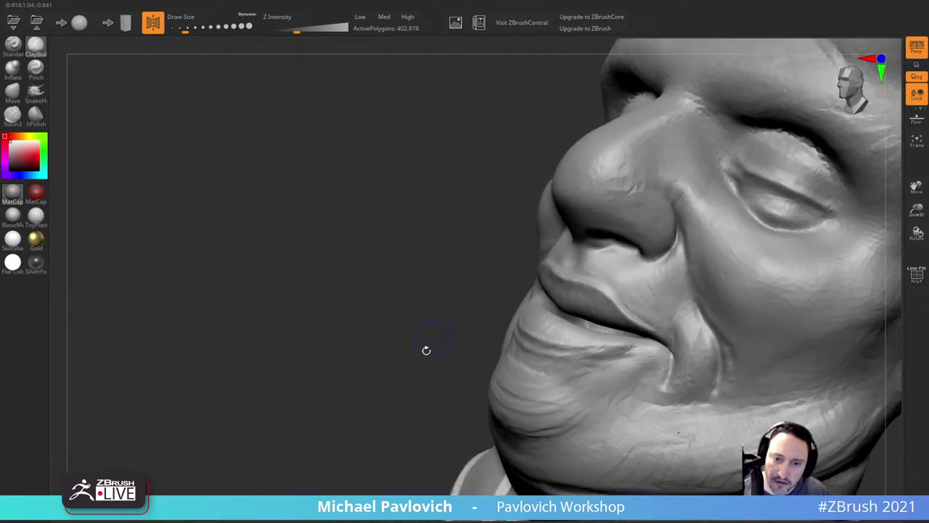
right_click_drag(427, 350, 385, 358)
right_click_drag(774, 347, 793, 261)
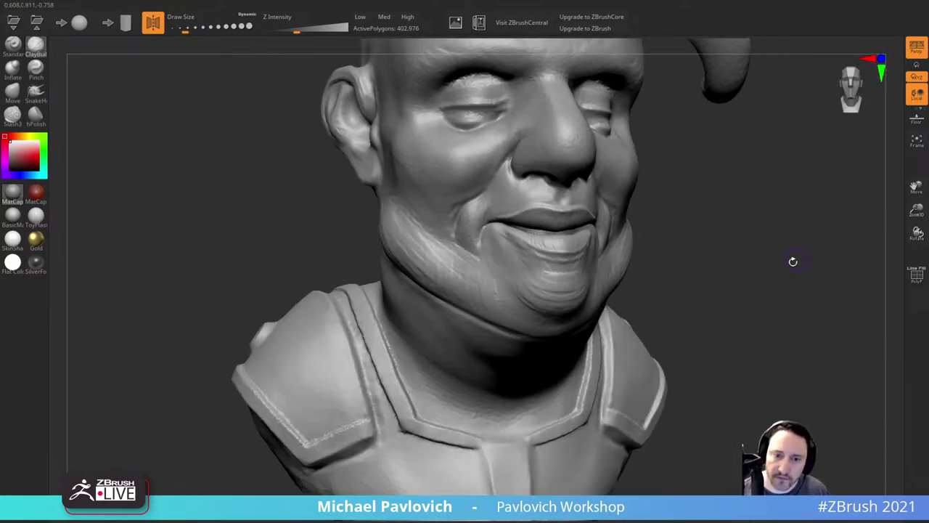
Step: Carve a deep crease around the sides and underside of the chin with a larger Slash3 brush
left_click(11, 118)
right_click_drag(708, 237, 702, 225)
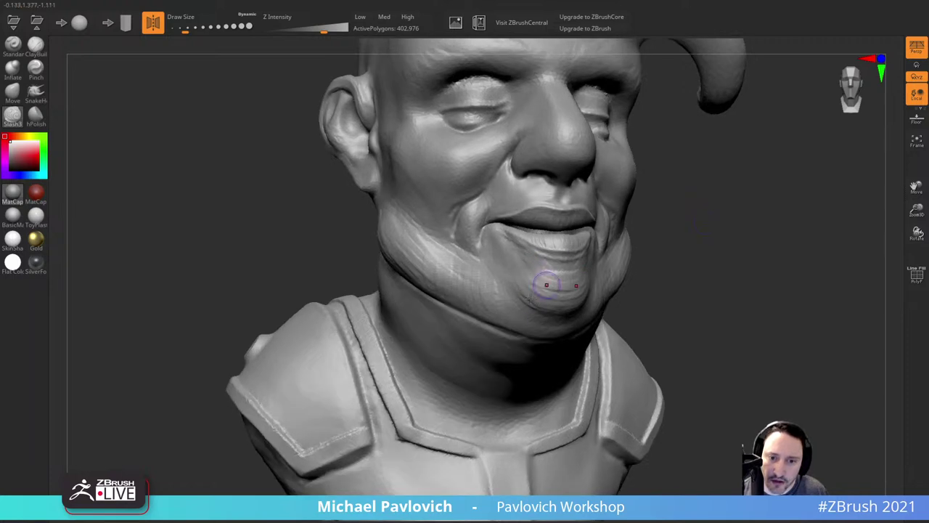
left_click_drag(502, 290, 536, 313)
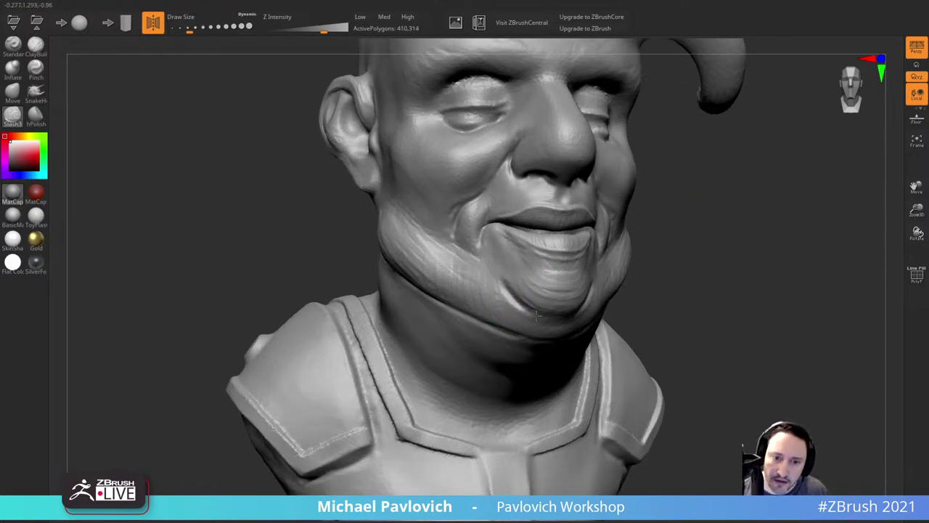
right_click_drag(654, 272, 553, 318)
left_click_drag(819, 243, 821, 237)
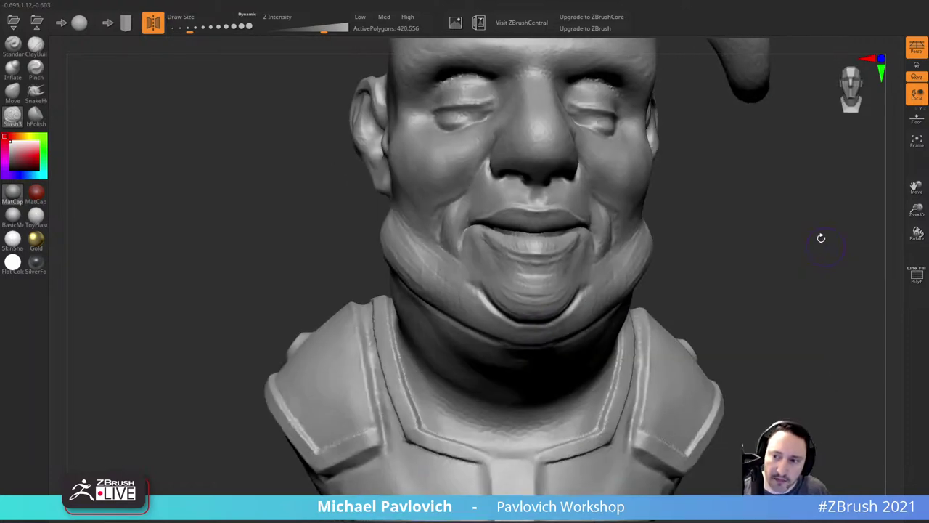
Step: Shrink the Slash3 brush and carve the horizontal crease between the lower lip and the chin
key("s")
left_click(508, 276)
left_click_drag(669, 232, 755, 232)
key("s")
left_click(559, 278)
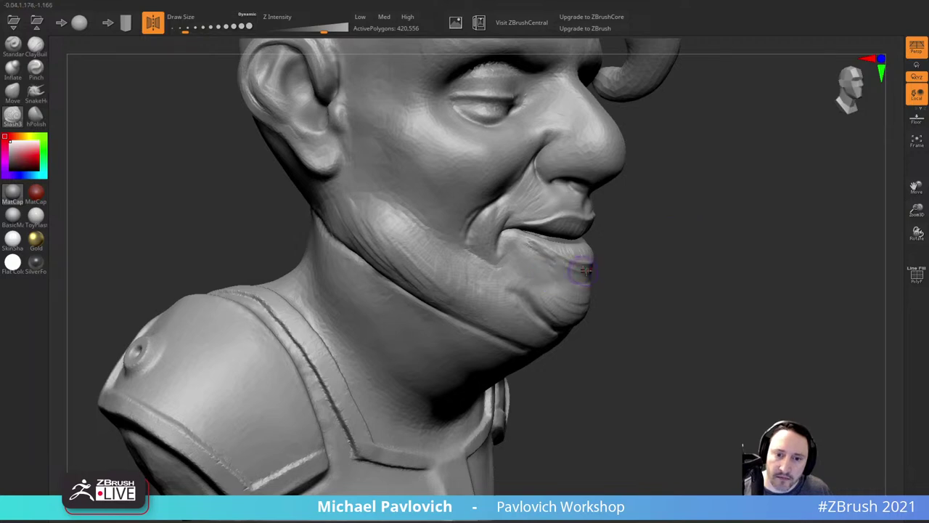
left_click_drag(567, 271, 589, 270)
left_click_drag(668, 259, 534, 263)
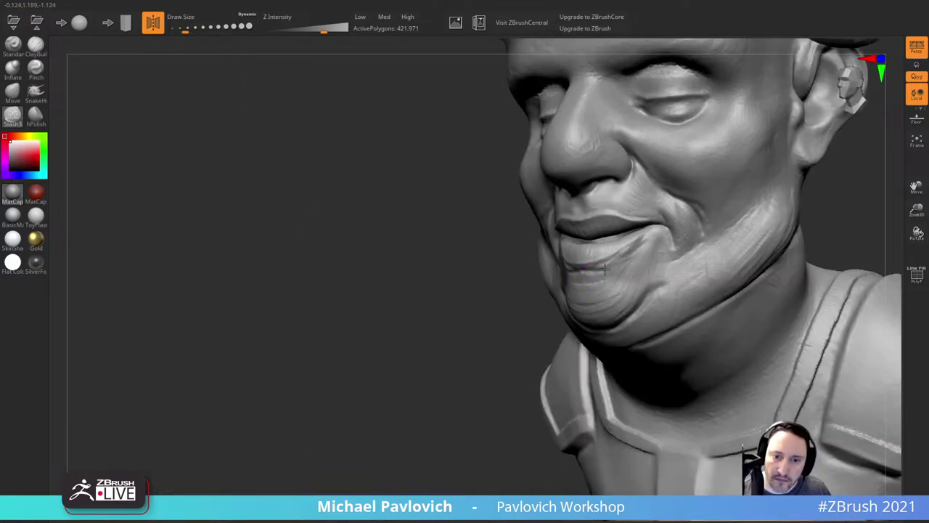
Step: Extend the crease below the lower lip outward on both sides above the chin with the Slash3 brush, adjusting its size
left_click_drag(606, 272, 639, 272)
left_click_drag(454, 334, 589, 328)
key("s")
left_click(575, 293)
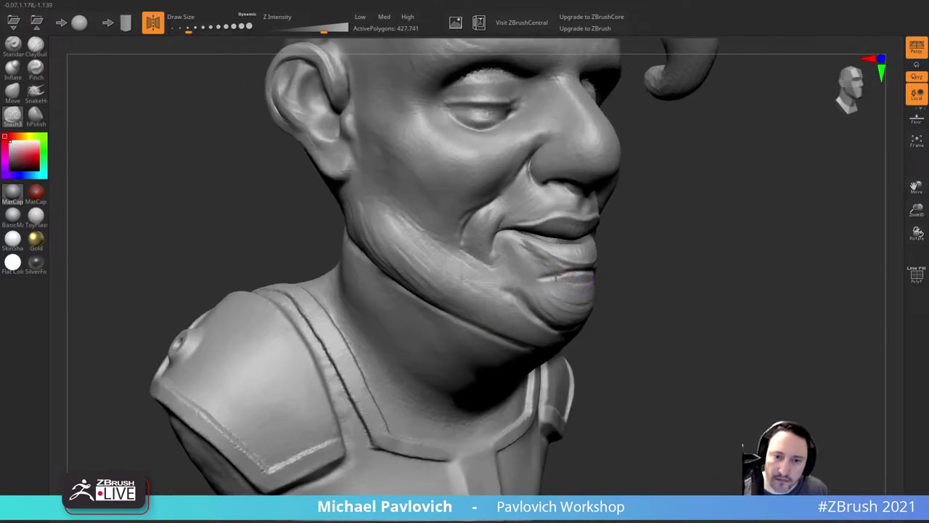
left_click_drag(514, 271, 597, 270)
left_click_drag(678, 241, 642, 238)
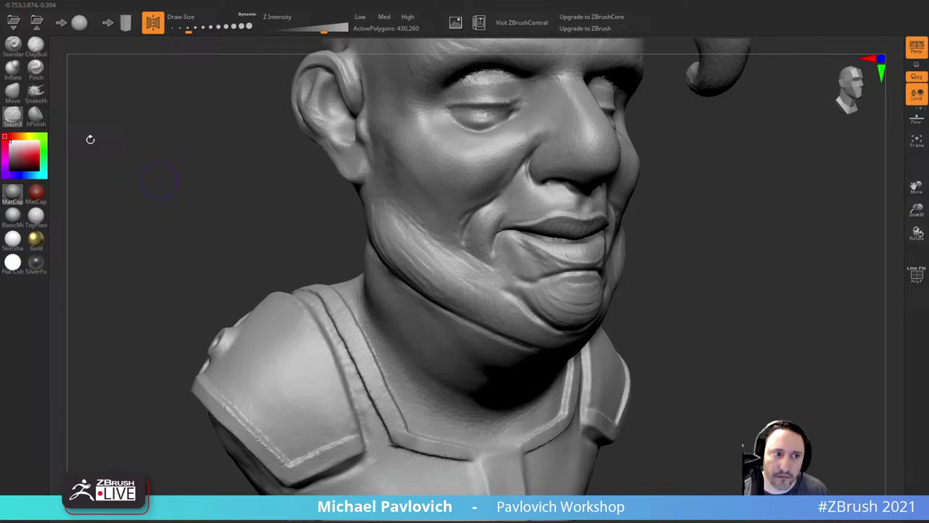
Step: Build up the skin between the mouth corners and the crease above the chin with ClayBuildup, adjusting the brush size
left_click(35, 45)
mouse_move(519, 276)
left_mouse_down()
mouse_move(589, 271)
mouse_move(542, 268)
left_mouse_up()
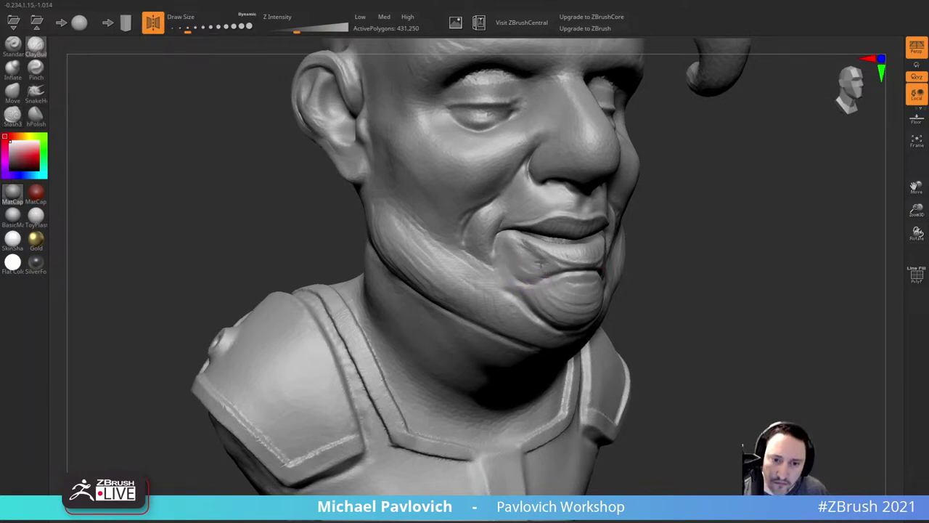
mouse_move(689, 243)
left_mouse_down()
mouse_move(584, 247)
mouse_move(638, 256)
left_mouse_up()
key("s")
left_click(612, 272)
left_click_drag(441, 324, 546, 323)
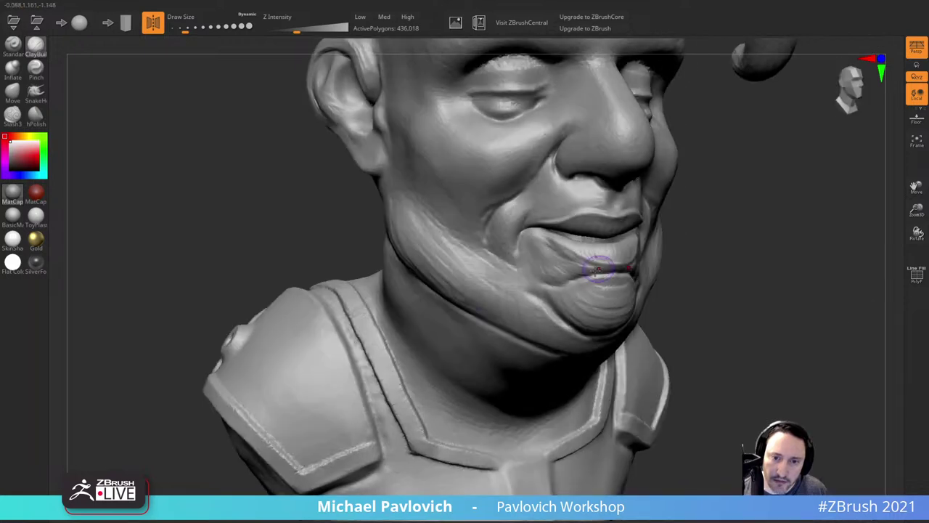
key("s")
left_click(591, 282)
Step: Fill out the sides of the chin and the adjoining jowls with ClayBuildup strokes
left_click_drag(698, 235, 726, 233)
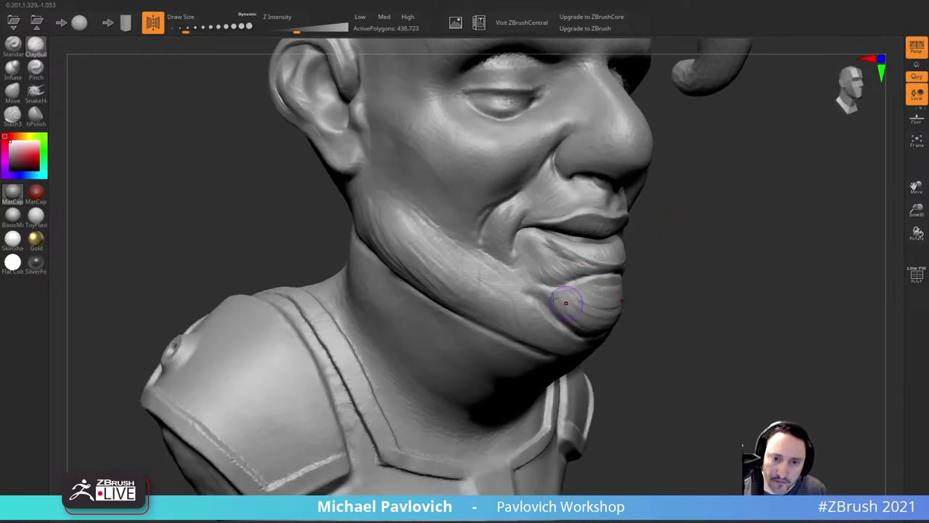
left_click_drag(648, 302, 631, 252)
left_click_drag(537, 310, 571, 339)
left_click_drag(806, 314, 715, 317)
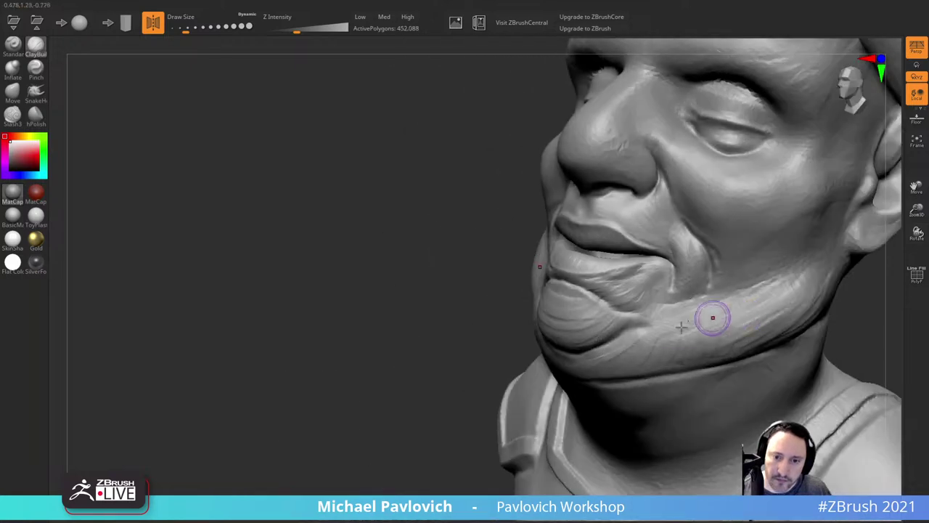
mouse_move(447, 377)
left_mouse_down()
mouse_move(435, 380)
mouse_move(435, 319)
left_mouse_up()
mouse_move(716, 288)
left_mouse_down()
mouse_move(772, 276)
mouse_move(797, 284)
mouse_move(755, 264)
mouse_move(808, 295)
mouse_move(680, 251)
mouse_move(753, 268)
left_mouse_up()
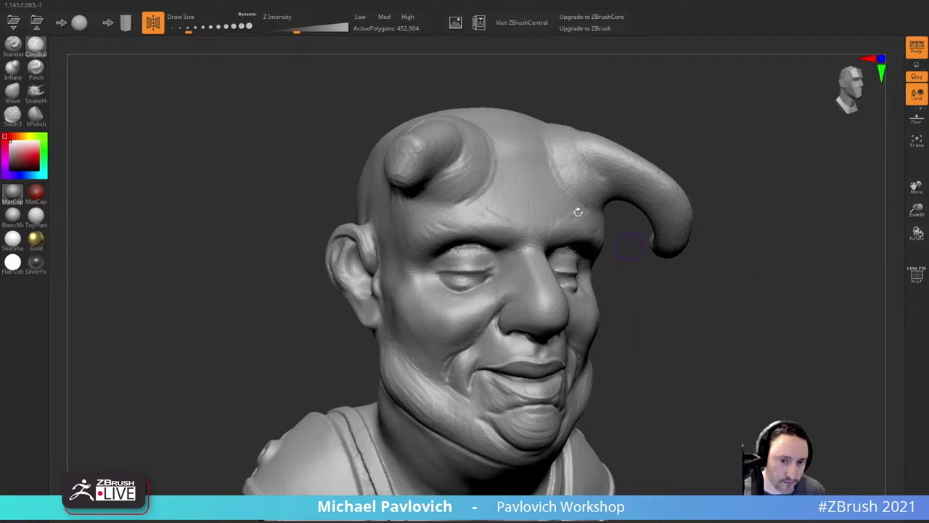
Step: Reshape the nostril wings and the sides of the nose with the Move brush, adjusting the brush size
mouse_move(675, 307)
left_mouse_down()
mouse_move(680, 317)
mouse_move(687, 311)
left_mouse_up()
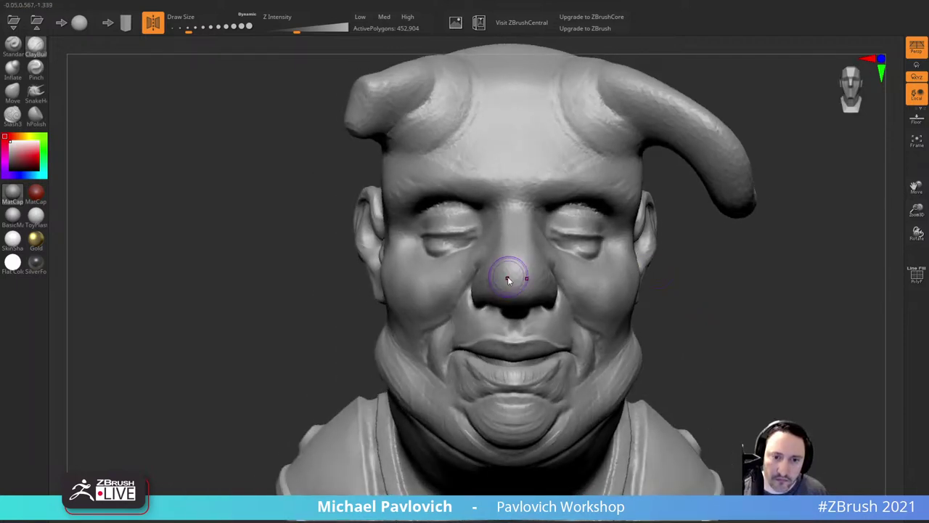
key("]")
mouse_move(480, 305)
left_mouse_down()
mouse_move(471, 297)
mouse_move(485, 316)
left_mouse_up()
left_click(14, 92)
key("s")
left_click_drag(480, 308, 482, 299)
right_click_drag(675, 267, 605, 265)
key("s")
left_click_drag(535, 266, 535, 254)
mouse_move(435, 275)
right_mouse_down()
mouse_move(582, 282)
mouse_move(656, 252)
right_mouse_up()
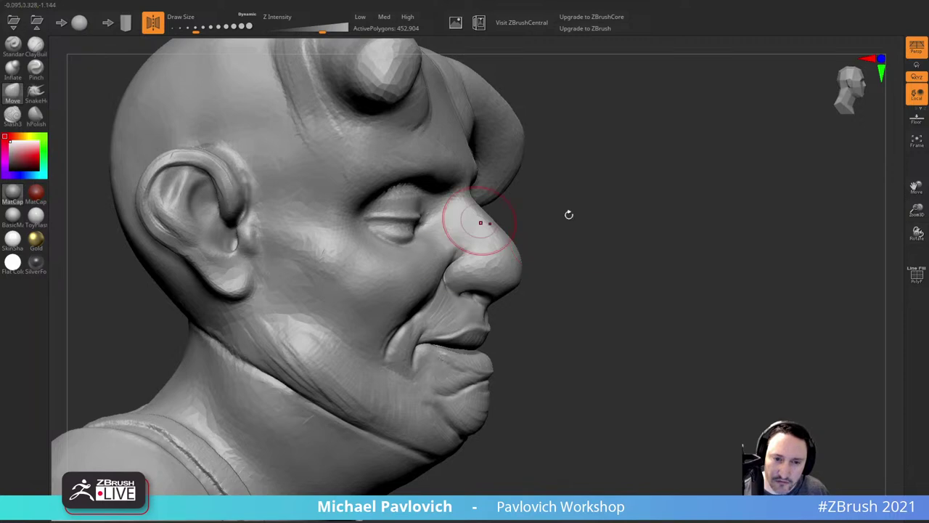
Step: Nudge the upper cheeks just below the eyes with the Move brush, checking the face from several angles
mouse_move(569, 214)
right_mouse_down("ctrl")
mouse_move(661, 232)
mouse_move(633, 233)
right_mouse_up("ctrl")
left_click_drag(596, 230, 539, 241)
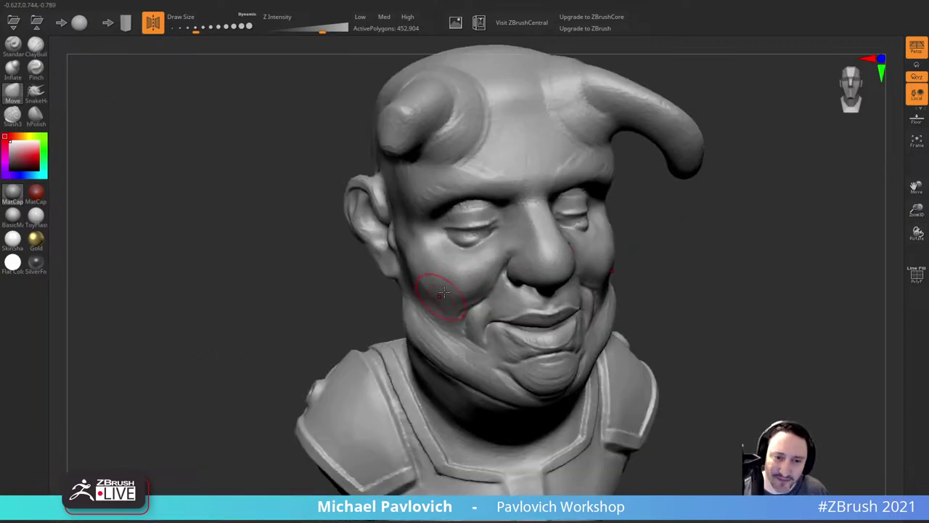
left_click_drag(715, 248, 629, 243)
left_click_drag(811, 232, 798, 233, "shift")
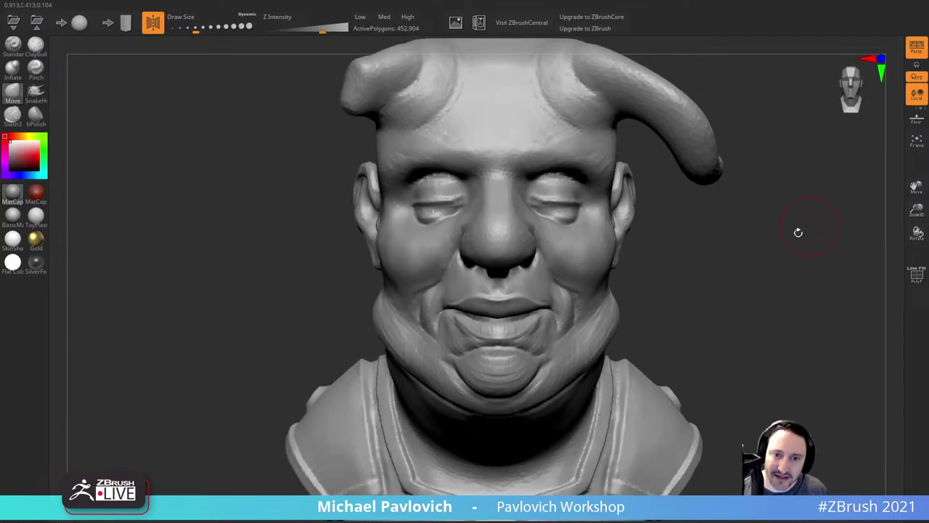
left_click_drag(653, 231, 571, 240, "alt")
left_click_drag(488, 248, 479, 242)
mouse_move(636, 250)
left_mouse_down("alt")
mouse_move(693, 269)
mouse_move(670, 257)
mouse_move(676, 250)
left_mouse_up("alt")
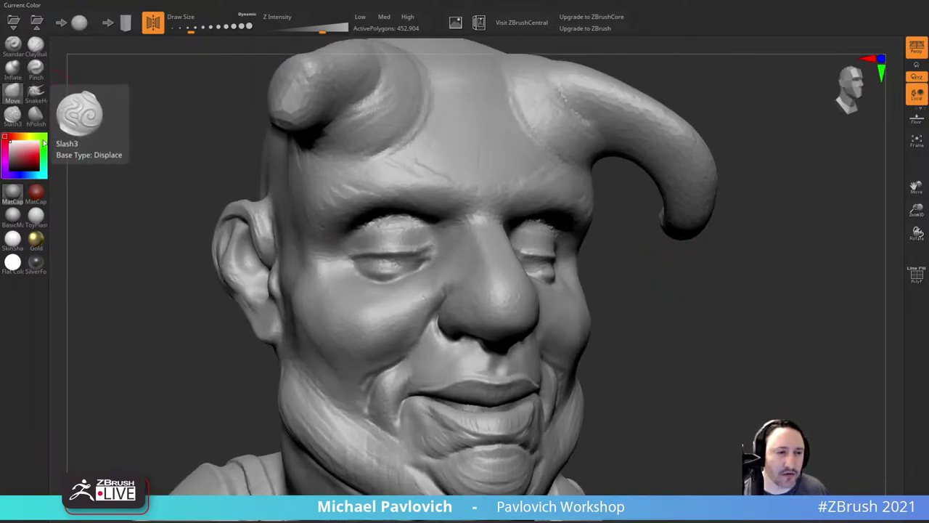
Step: Smooth the skin around the inner eye corners, then try a small Move adjustment there and undo it
left_click_drag(653, 282, 669, 283)
mouse_move(428, 247)
left_mouse_down("shift")
mouse_move(385, 242)
mouse_move(413, 253)
mouse_move(387, 253)
left_mouse_up("shift")
left_click_drag(712, 276, 628, 249)
key("bracketleft")
left_click_drag(527, 254, 507, 252)
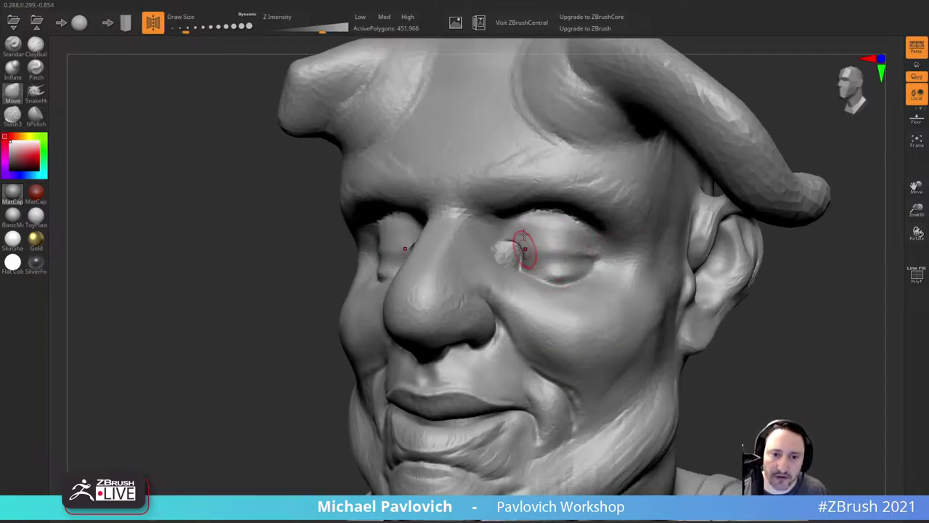
key("ctrl+z")
Step: Carve the upper eyelid edge across both eyes with Slash3, redoing the strokes from the inner corner at adjusted brush sizes
left_click_drag(268, 296, 349, 293, "shift")
left_click_drag(745, 285, 669, 270, "alt")
left_click(12, 115)
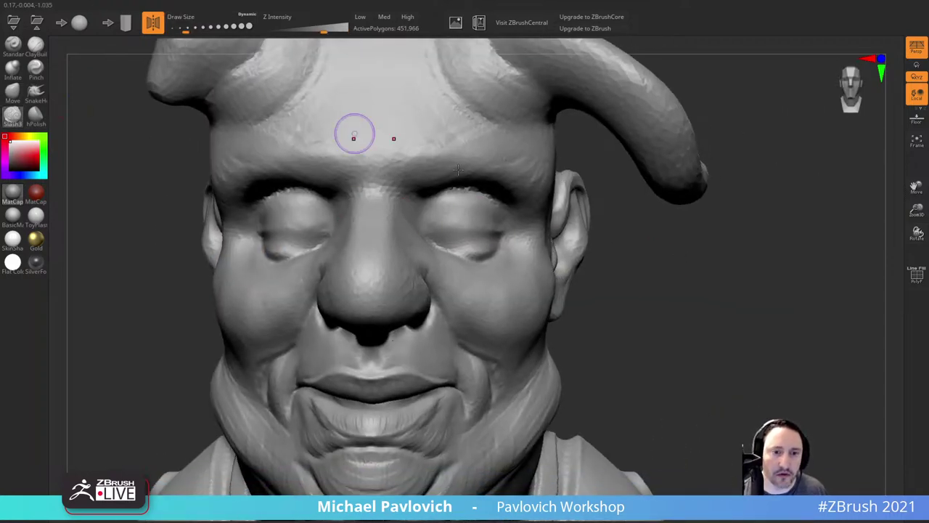
left_click_drag(429, 238, 450, 215)
key("bracketleft")
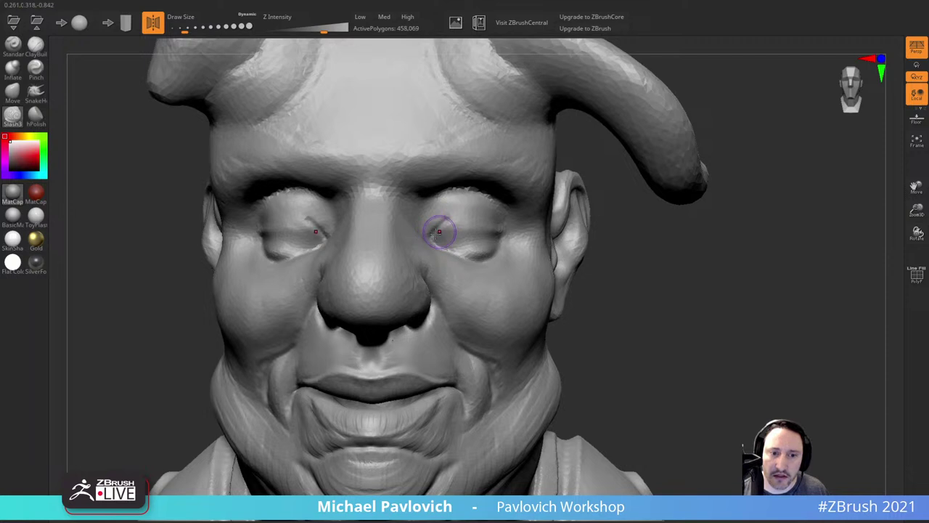
key("ctrl+z")
key("bracketright")
mouse_move(427, 232)
left_mouse_down()
mouse_move(447, 217)
mouse_move(475, 216)
left_mouse_up()
key("ctrl+z")
left_click_drag(609, 228, 533, 224)
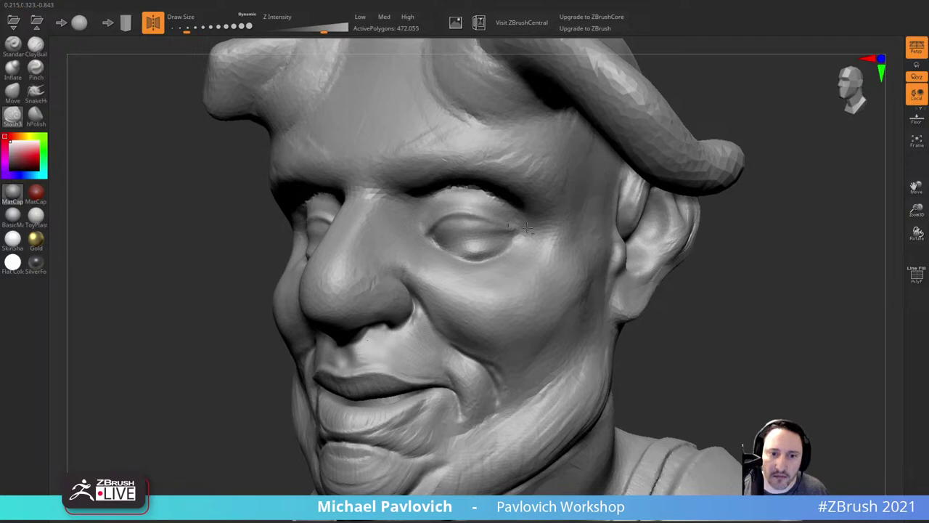
left_click_drag(730, 277, 693, 259)
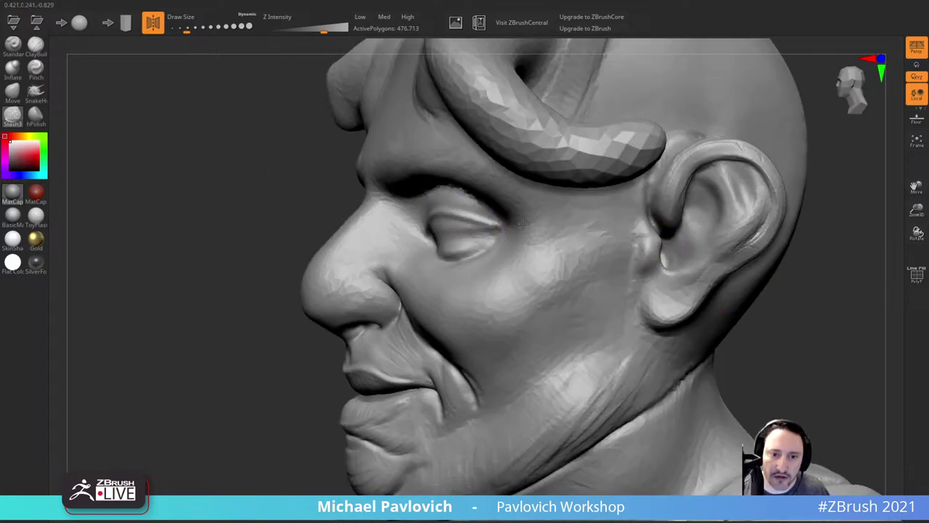
Step: Deepen the eyelid lines toward the outer corners and along the lower lid with Slash3, undoing the last stroke
left_click_drag(523, 223, 525, 222)
right_click_drag(428, 249, 480, 253)
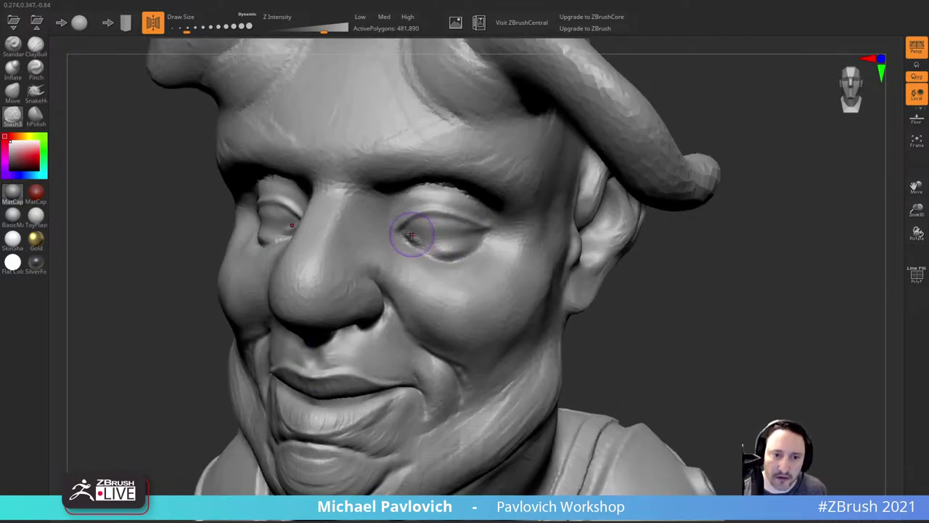
mouse_move(412, 235)
left_mouse_down()
mouse_move(444, 247)
mouse_move(481, 241)
left_mouse_up()
left_click_drag(690, 298, 647, 305)
mouse_move(561, 227)
left_mouse_down()
mouse_move(474, 223)
mouse_move(527, 228)
left_mouse_up()
key("ctrl+z")
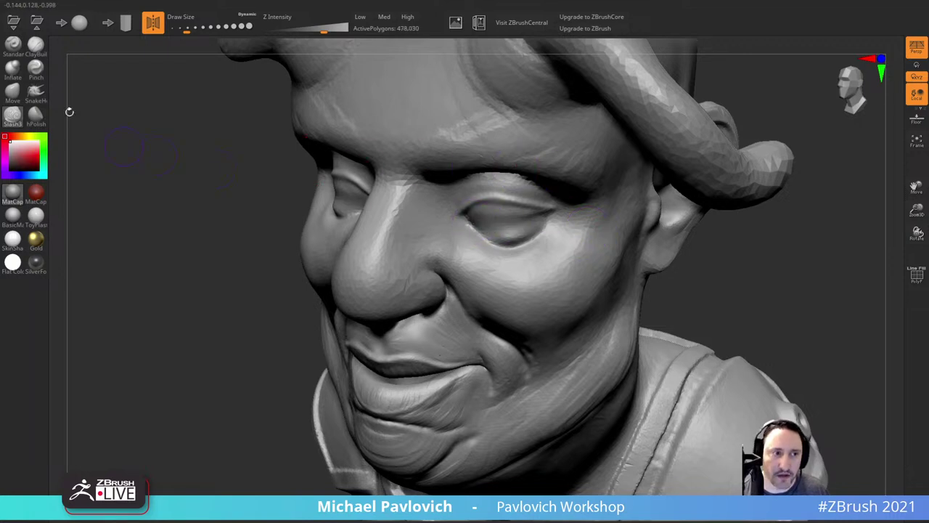
Step: Build up the lower eyelids and the skin directly beneath them with ClayBuildup strokes
left_click(36, 45)
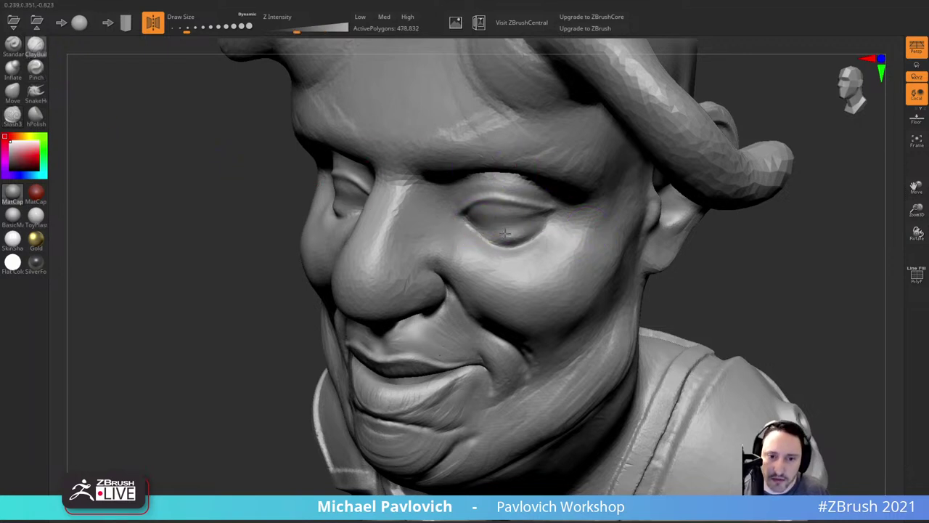
left_click_drag(505, 234, 530, 231)
mouse_move(473, 224)
left_mouse_down()
mouse_move(527, 232)
mouse_move(543, 222)
left_mouse_up()
left_click_drag(798, 261, 740, 270)
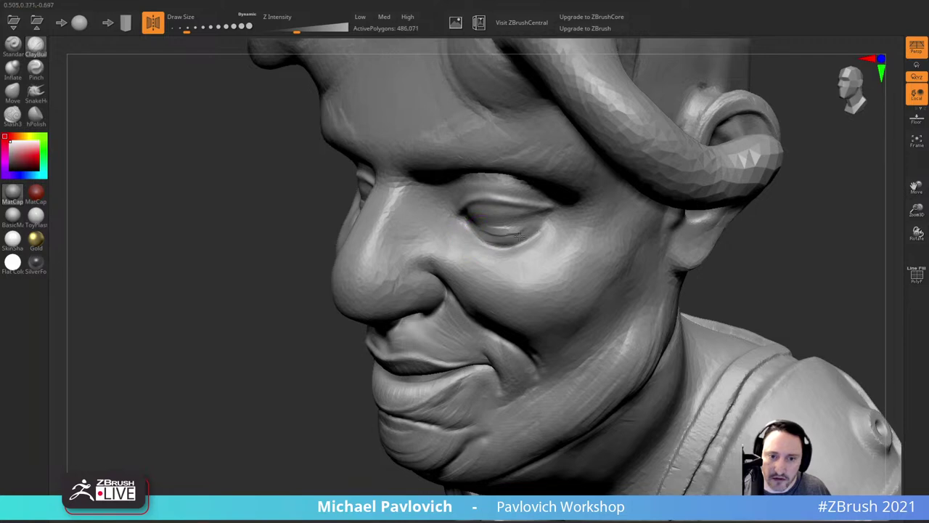
left_click_drag(528, 226, 541, 226)
mouse_move(485, 234)
left_mouse_down()
mouse_move(536, 234)
mouse_move(519, 241)
mouse_move(514, 257)
left_mouse_up()
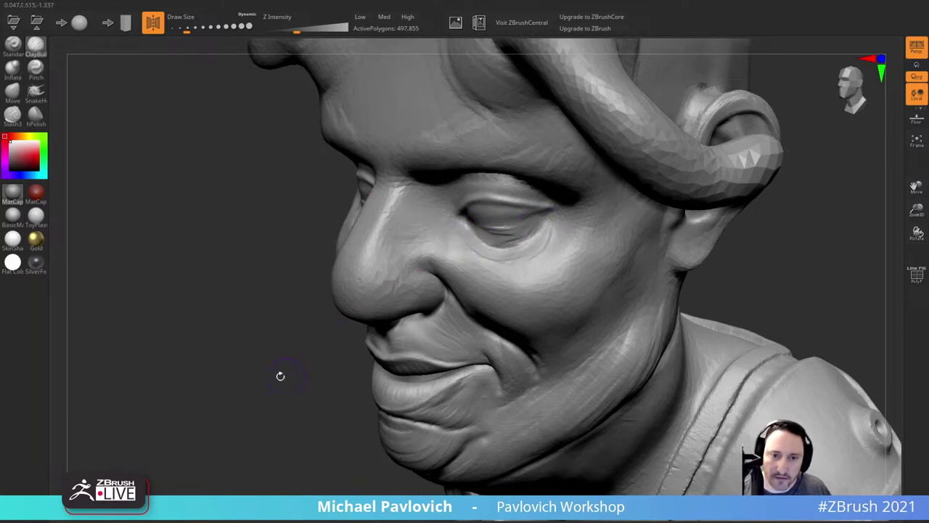
Step: Shape the inner eye corners, the outer part of the upper lids and the lower lids with ClayBuildup from side views
mouse_move(280, 376)
left_mouse_down()
mouse_move(263, 364)
mouse_move(294, 349)
left_mouse_up()
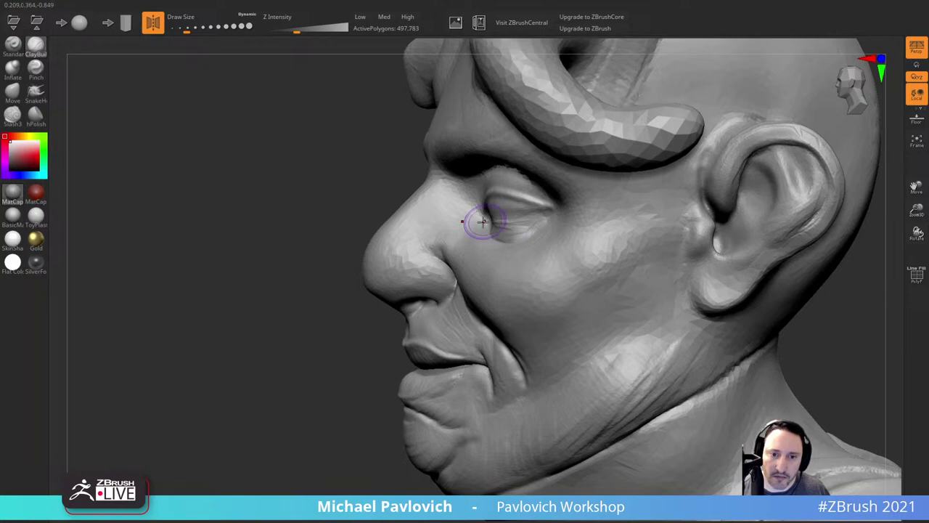
left_click_drag(483, 222, 497, 231)
left_click_drag(313, 294, 345, 303)
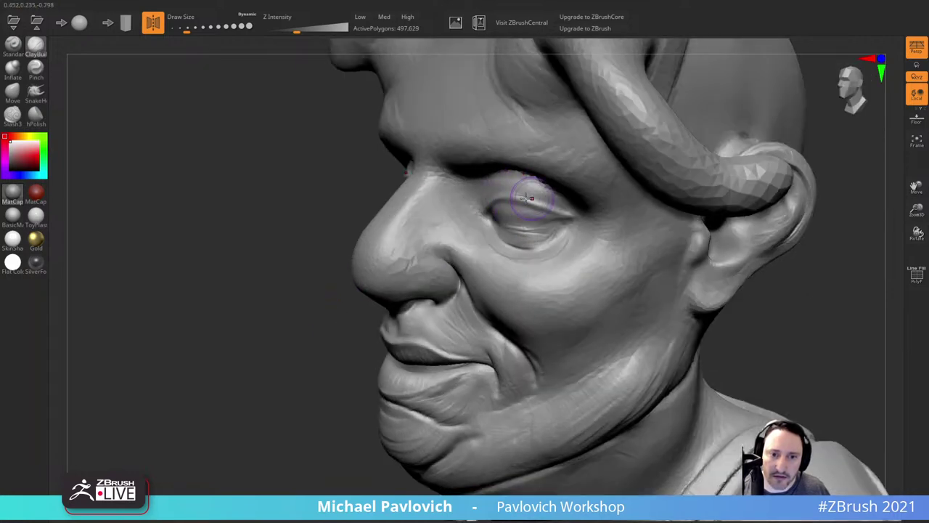
mouse_move(532, 198)
left_mouse_down()
mouse_move(490, 187)
mouse_move(561, 211)
left_mouse_up()
left_click_drag(319, 355, 262, 363, "shift")
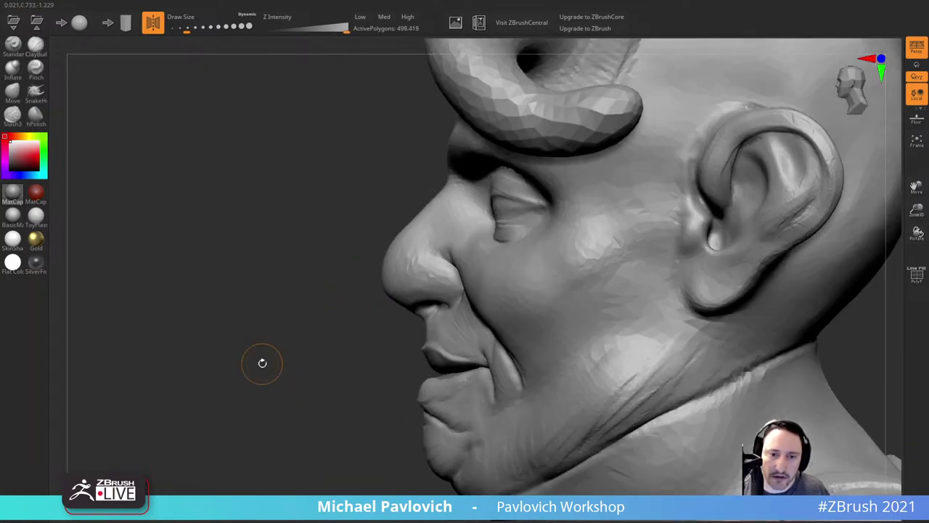
left_click_drag(526, 229, 503, 232)
left_click_drag(361, 319, 390, 295)
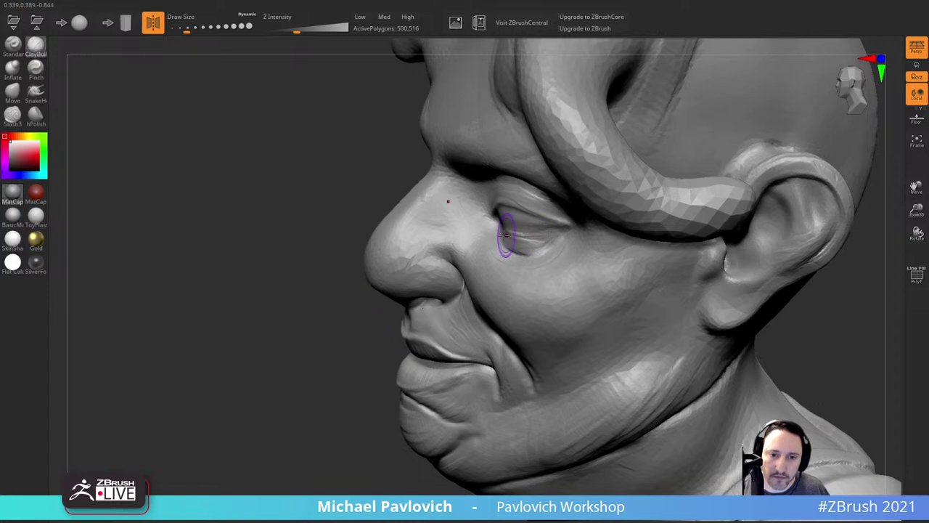
Step: Add volume along the lower eyelids from the inner to the outer corners with ClayBuildup
left_click_drag(371, 334, 407, 340)
left_click_drag(514, 241, 502, 232)
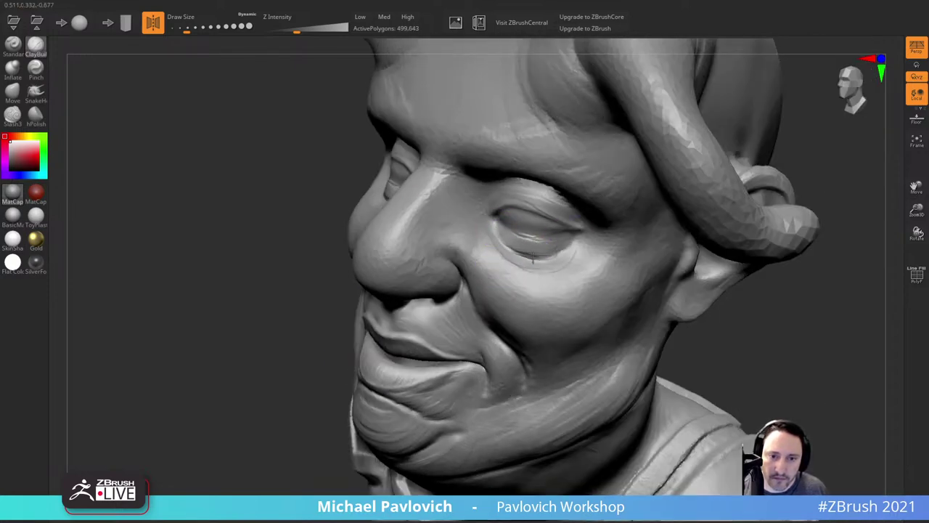
left_click_drag(512, 247, 575, 247)
mouse_move(770, 348)
left_mouse_down()
mouse_move(825, 373)
mouse_move(755, 359)
left_mouse_up()
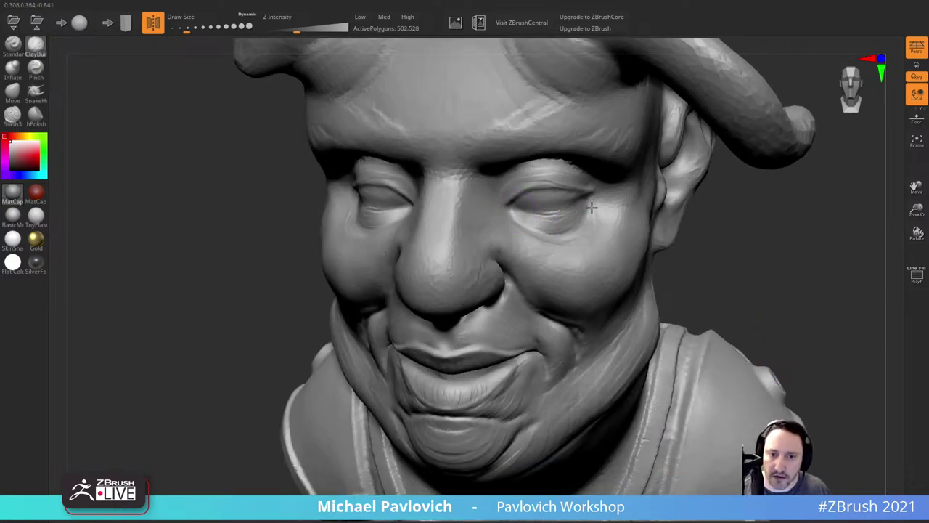
left_click_drag(530, 215, 566, 213)
left_click_drag(690, 229, 733, 233, "shift")
left_click_drag(734, 265, 714, 257, "alt")
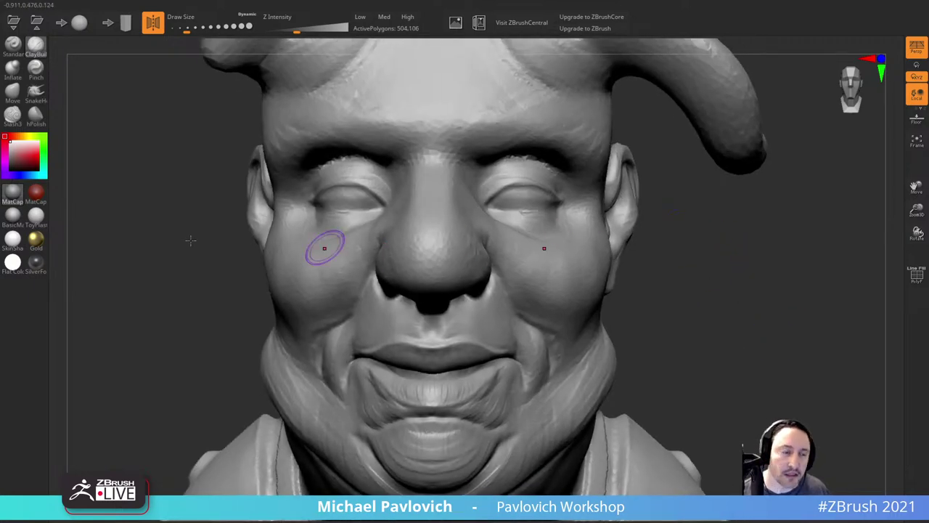
Step: Sharpen the inner eye corners and the lower lid line with Slash3, adjusting the brush size
left_click(13, 115)
left_click_drag(697, 224, 645, 227)
key("s")
left_click_drag(519, 227, 513, 228)
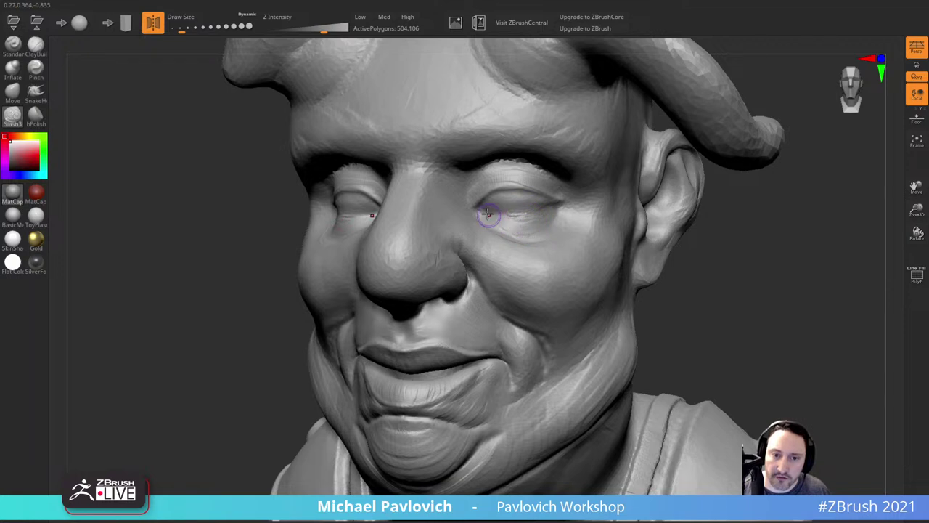
key("bracketright")
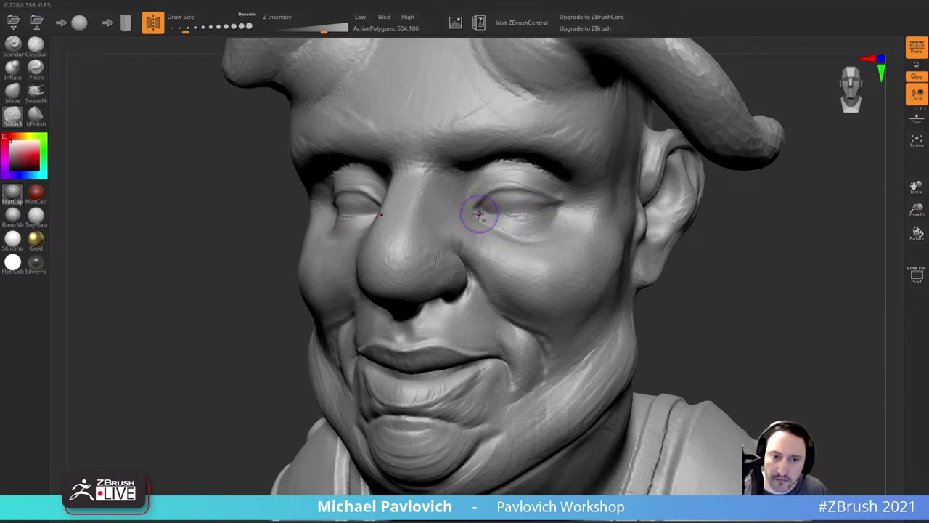
left_click_drag(752, 226, 744, 250, "alt")
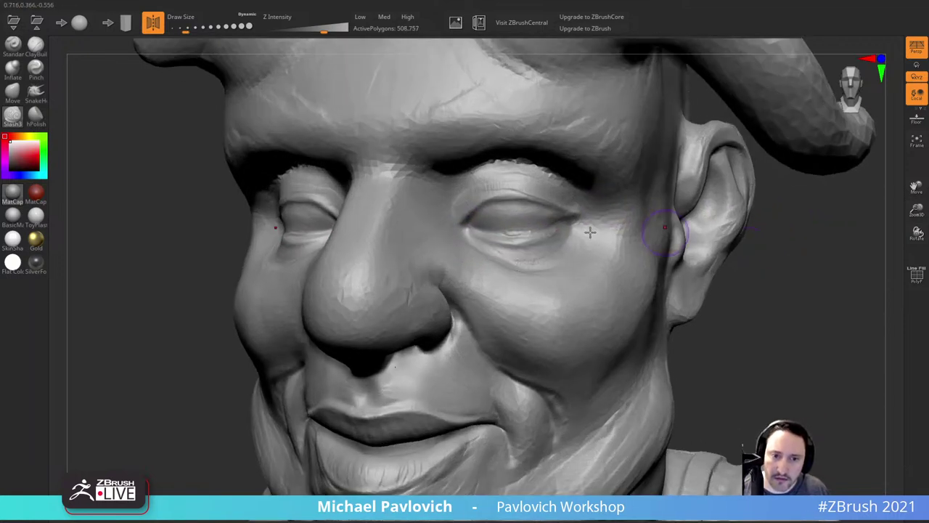
key("bracketleft")
Step: Define the outer half of the upper eyelids with short Slash3 strokes, working from side views
mouse_move(736, 285)
left_mouse_down()
mouse_move(761, 289)
mouse_move(537, 309)
left_mouse_up()
left_click_drag(315, 387, 312, 320, "alt")
key("s")
left_click_drag(536, 206, 539, 206)
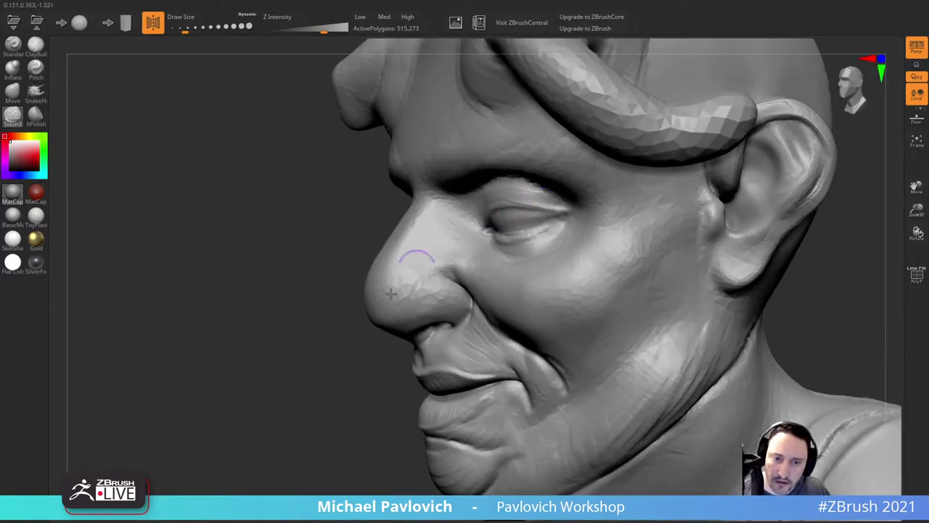
left_click_drag(319, 290, 450, 280, "shift")
key("s")
left_click_drag(548, 198, 540, 209)
Step: Carve crow's-feet wrinkles outward from the outer eye corners with Slash3, adjusting the brush size and working from several angles
left_click_drag(733, 225, 660, 212)
key("s")
left_click_drag(533, 210, 618, 226)
key("s")
key("s")
left_click_drag(787, 246, 834, 251)
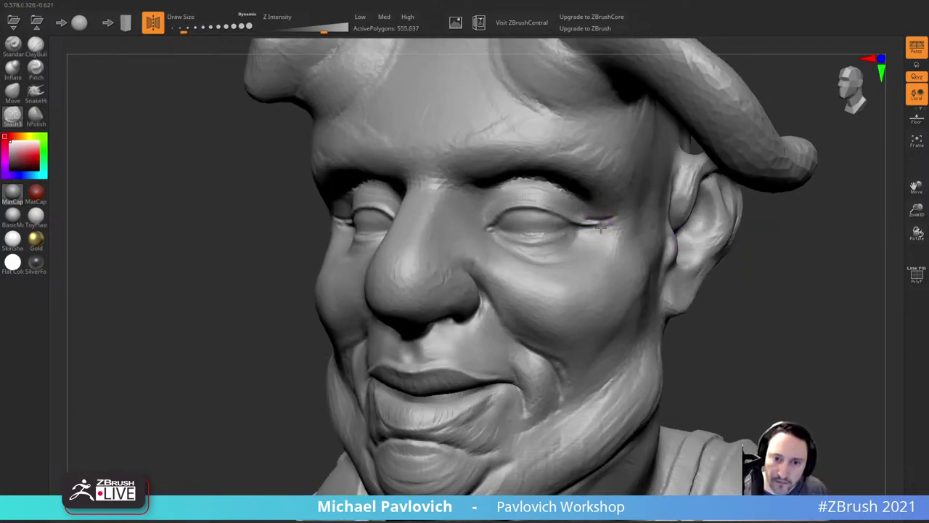
left_click_drag(782, 233, 720, 229)
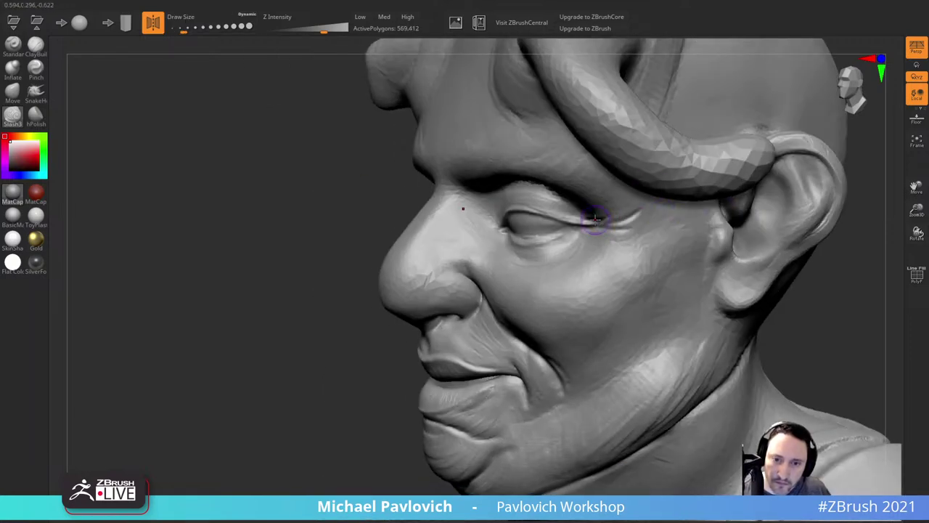
right_click_drag(394, 312, 618, 229)
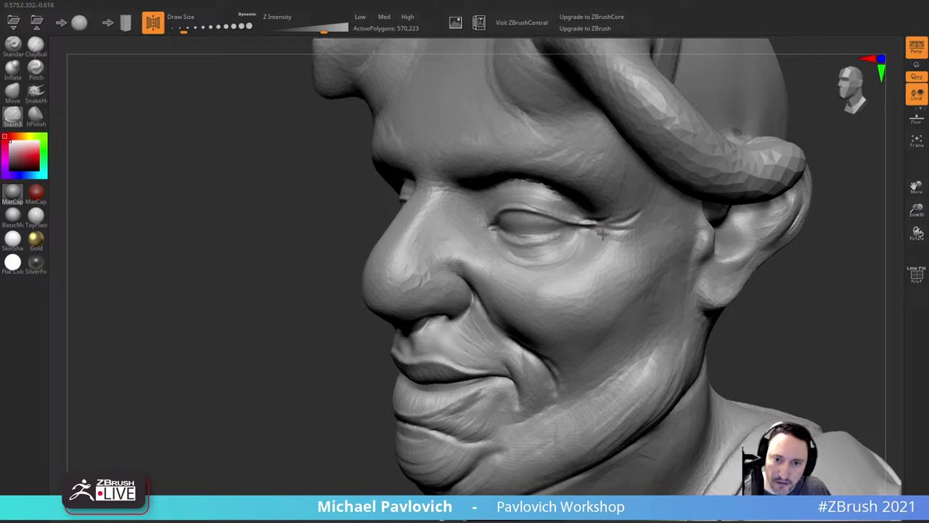
left_click_drag(817, 297, 773, 261)
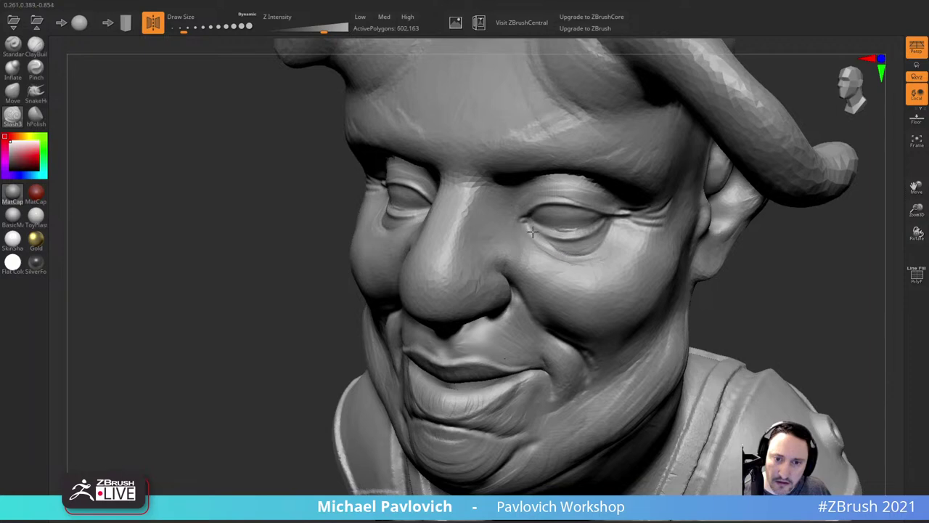
Step: Cut fine creases beneath the lower eyelids with short Slash3 strokes
left_click_drag(766, 253, 797, 238)
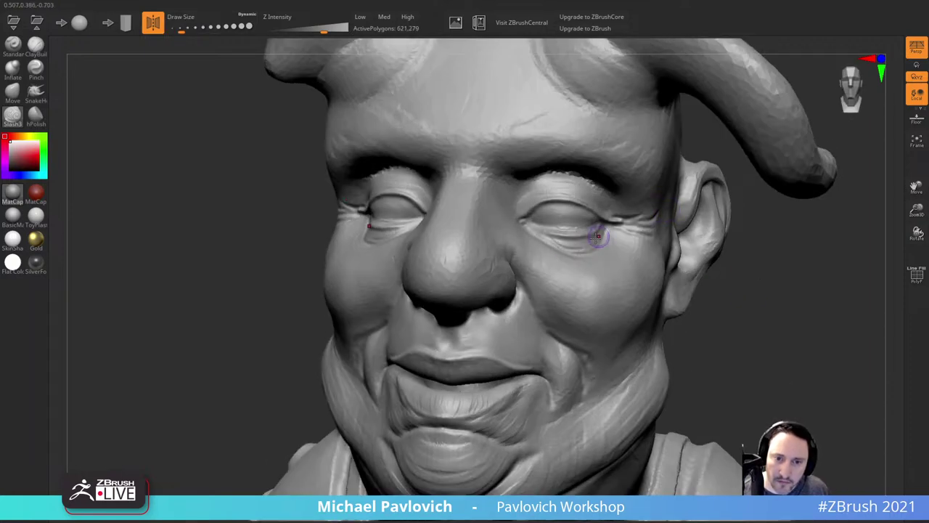
left_click_drag(598, 236, 554, 239)
left_click_drag(753, 264, 785, 261)
mouse_move(780, 274)
right_mouse_down()
mouse_move(846, 265)
mouse_move(774, 257)
mouse_move(771, 245)
right_mouse_up()
mouse_move(770, 246)
left_mouse_down()
mouse_move(724, 251)
mouse_move(748, 252)
left_mouse_up()
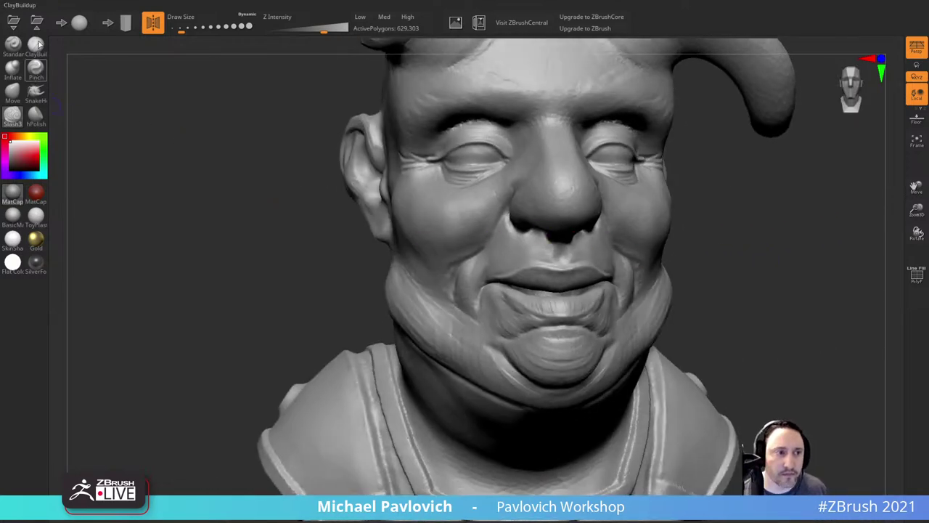
Step: Reshape the lower cheeks and smile folds beside the mouth with an enlarged Move brush
left_click(13, 91)
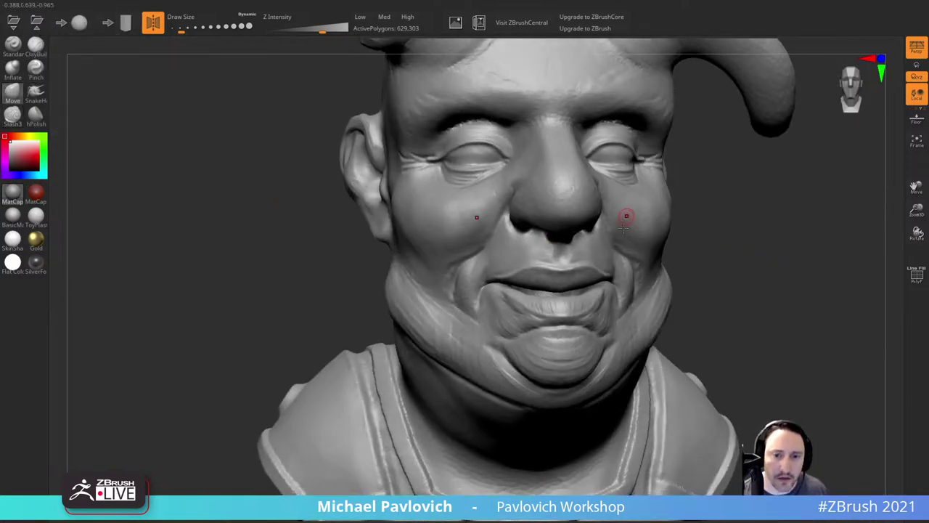
left_click_drag(617, 238, 629, 255)
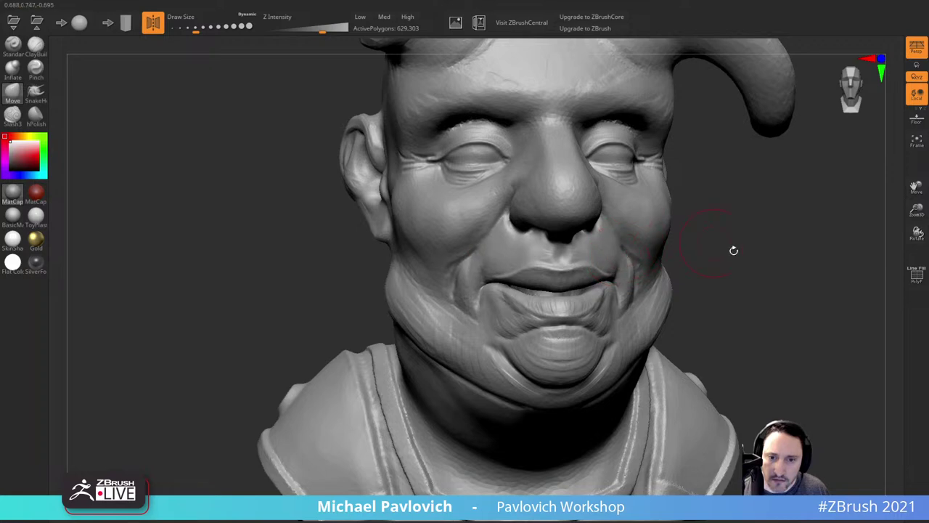
left_click_drag(732, 251, 695, 244)
key("bracketright")
left_click_drag(630, 264, 646, 258)
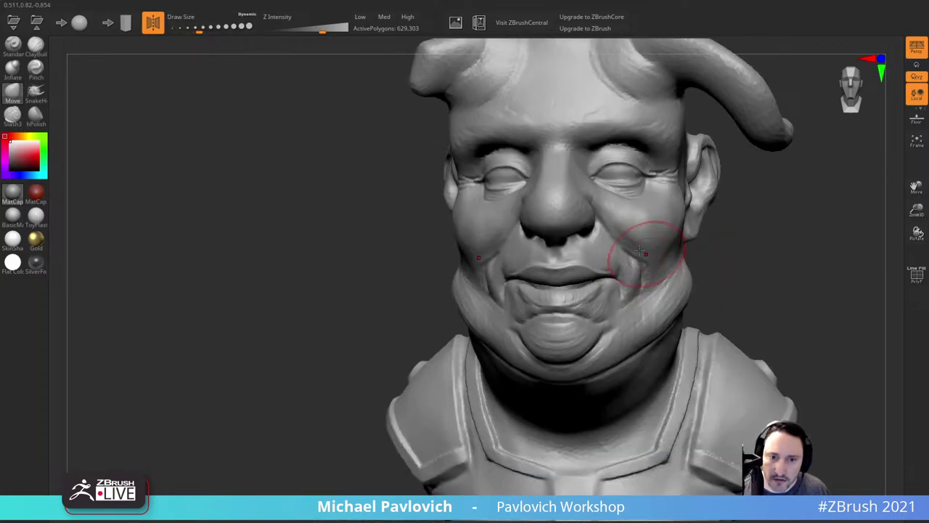
mouse_move(718, 227)
left_mouse_down()
mouse_move(761, 223)
mouse_move(757, 235)
left_mouse_up()
Step: Smooth the surface of the eyeballs between the lids with a smaller brush
key("s")
left_click_drag(559, 245, 550, 246)
mouse_move(655, 220)
left_mouse_down("alt")
mouse_move(654, 238)
mouse_move(642, 234)
left_mouse_up("alt")
left_click_drag(715, 218, 599, 217)
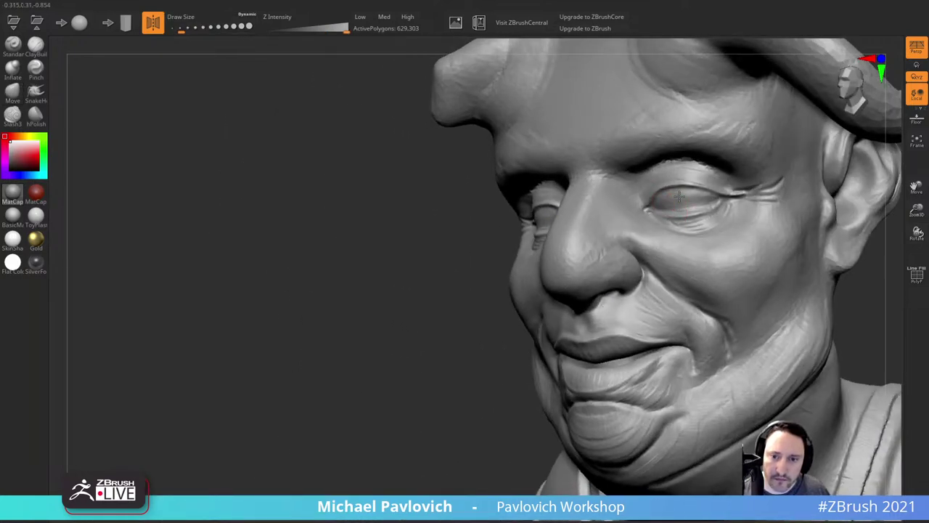
left_click_drag(697, 196, 677, 195, "shift")
left_click_drag(397, 358, 456, 356, "shift")
left_click_drag(808, 293, 795, 287)
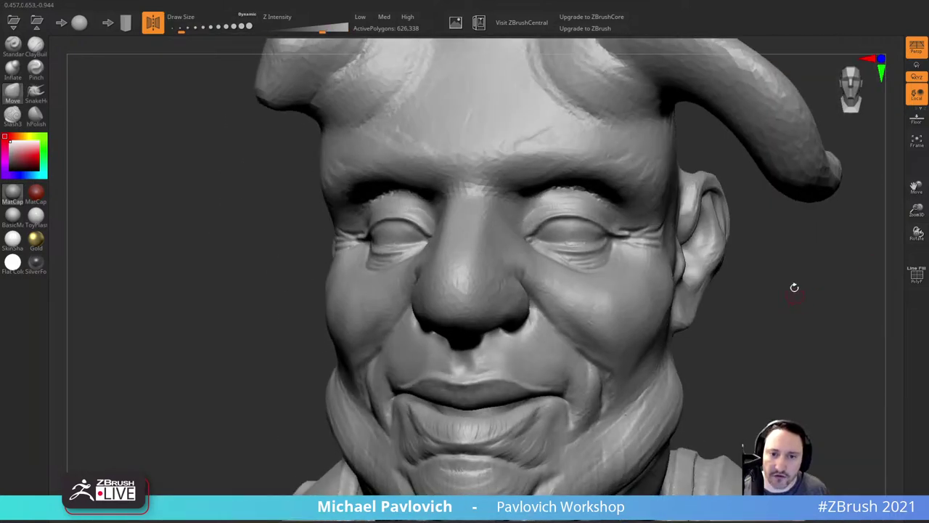
Step: Raise the centres of the eyeballs with the Standard brush and soften the result with smoothing
left_click(18, 51)
left_click_drag(555, 227, 577, 229)
left_click_drag(737, 186, 670, 186)
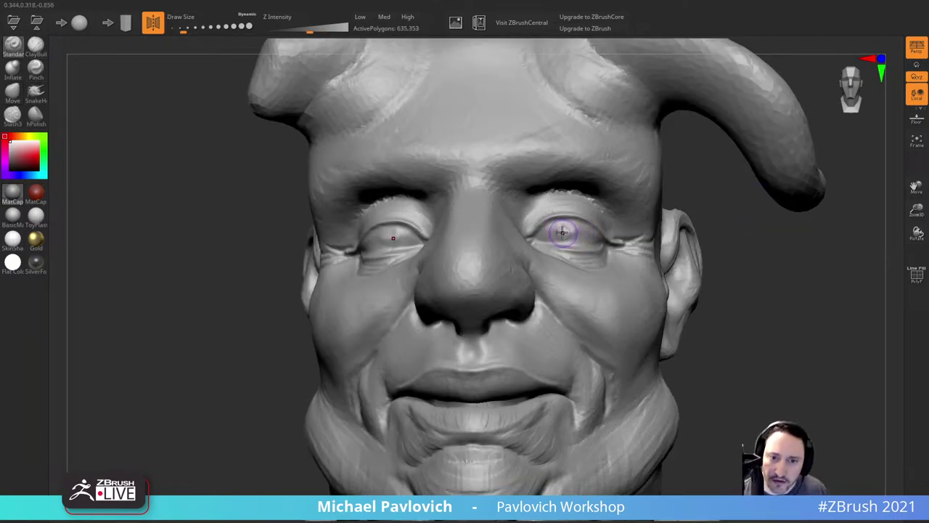
left_click_drag(577, 228, 561, 231, "shift")
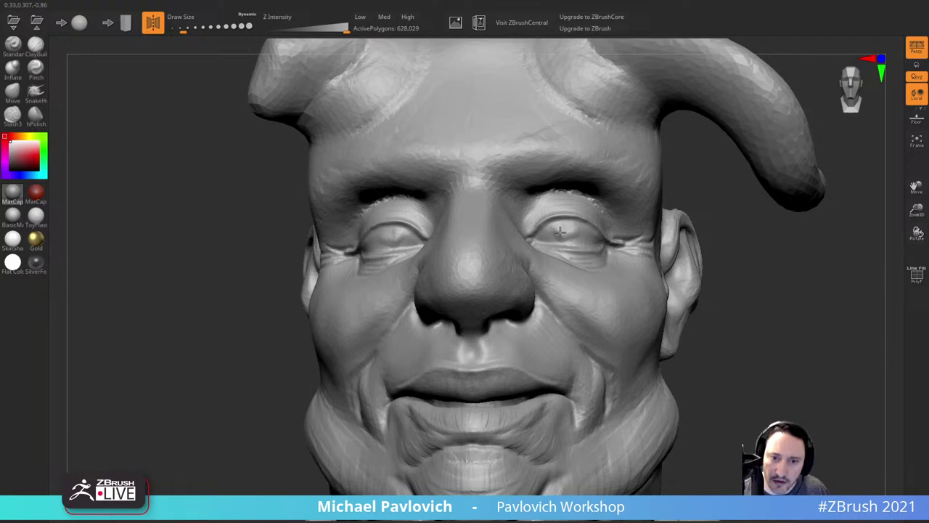
mouse_move(742, 280)
left_mouse_down("shift")
mouse_move(777, 288)
mouse_move(755, 273)
mouse_move(764, 272)
left_mouse_up("shift")
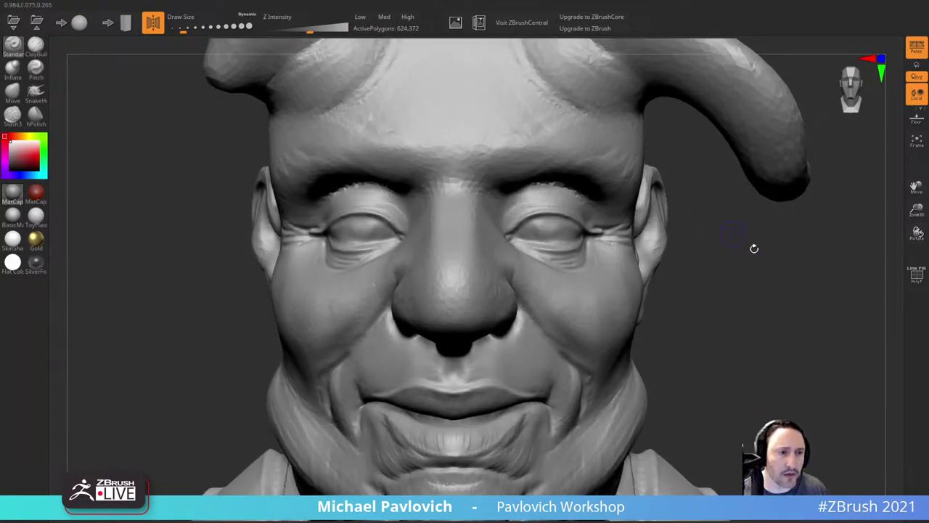
Step: Preview the bust in dark red and in a muted tan colour
left_click_drag(757, 210, 693, 193, "alt")
left_click(31, 151)
left_click(38, 160)
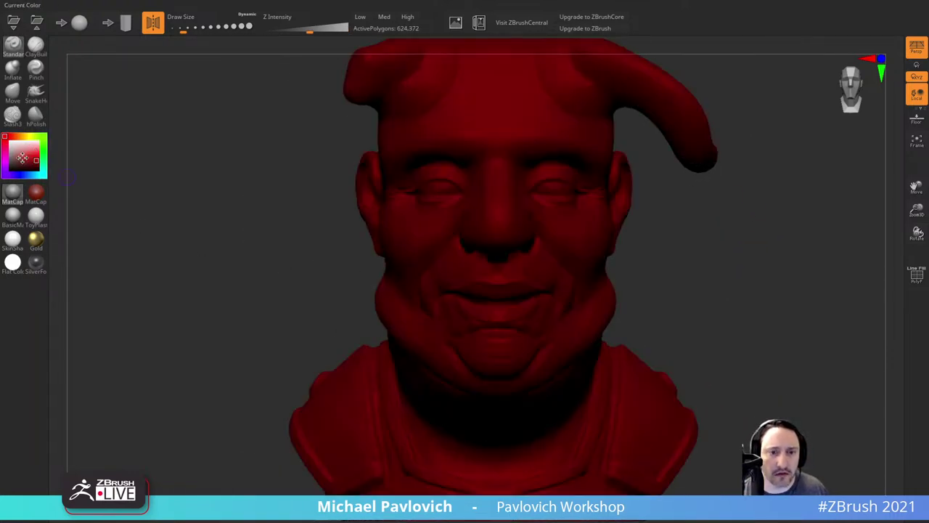
left_click(16, 155)
left_click(22, 137)
left_click(27, 148)
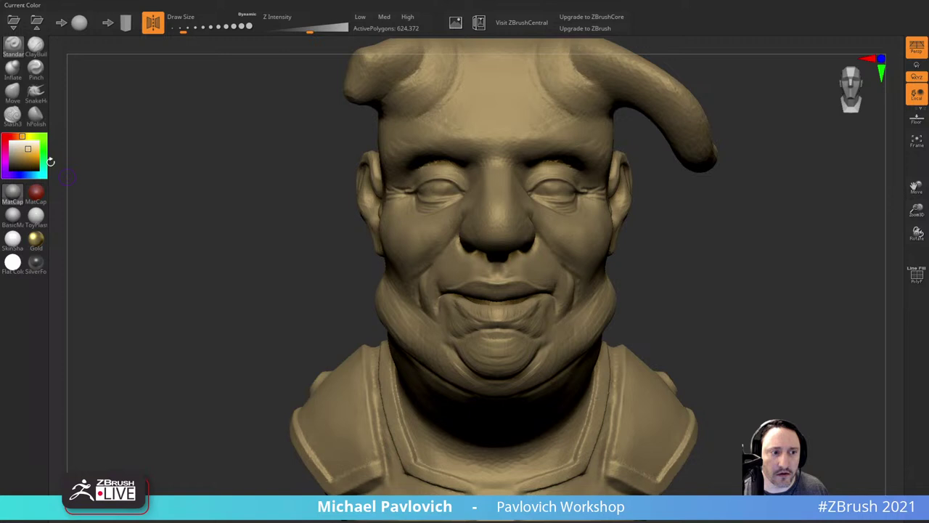
left_click_drag(732, 240, 699, 240, "alt")
Step: Preview the bust in the basic material with several green tints, ending on grey-green RGB 161, 187, 171
left_click(14, 216)
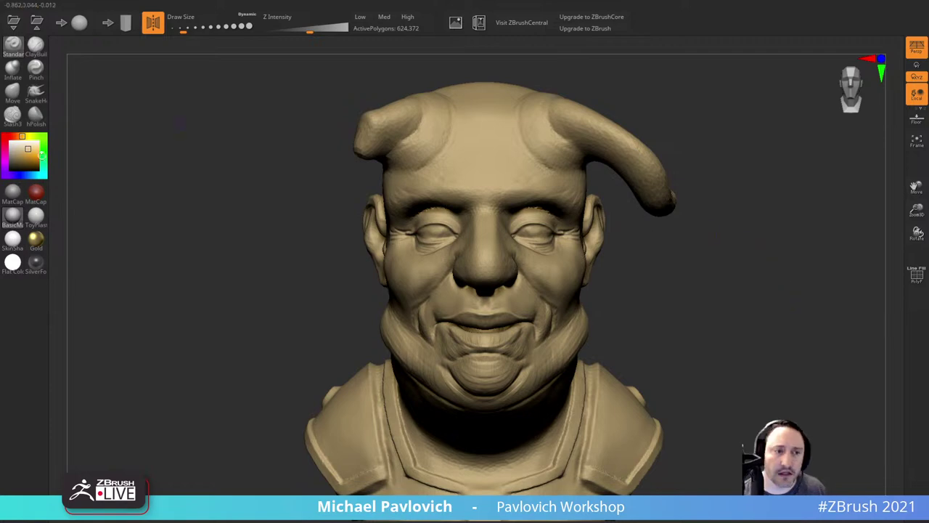
left_click_drag(12, 153, 51, 138)
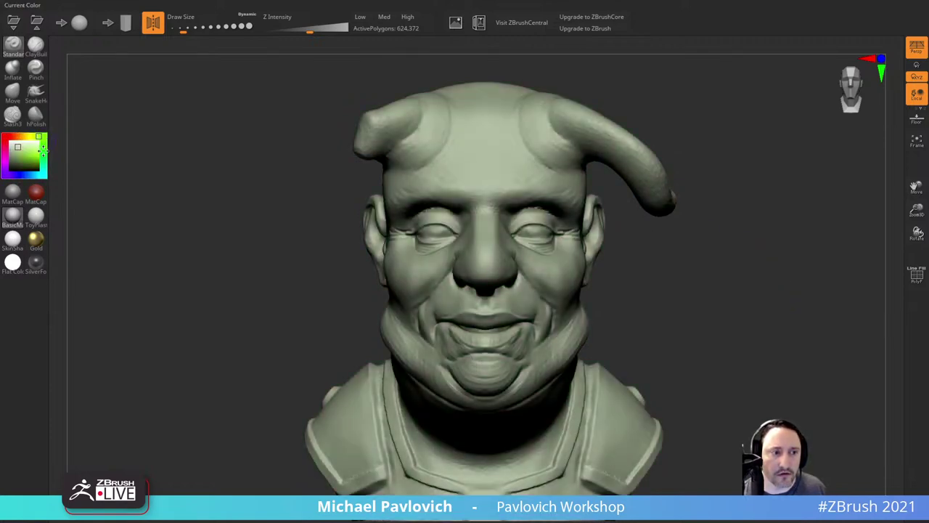
left_click(42, 150)
left_click(17, 151)
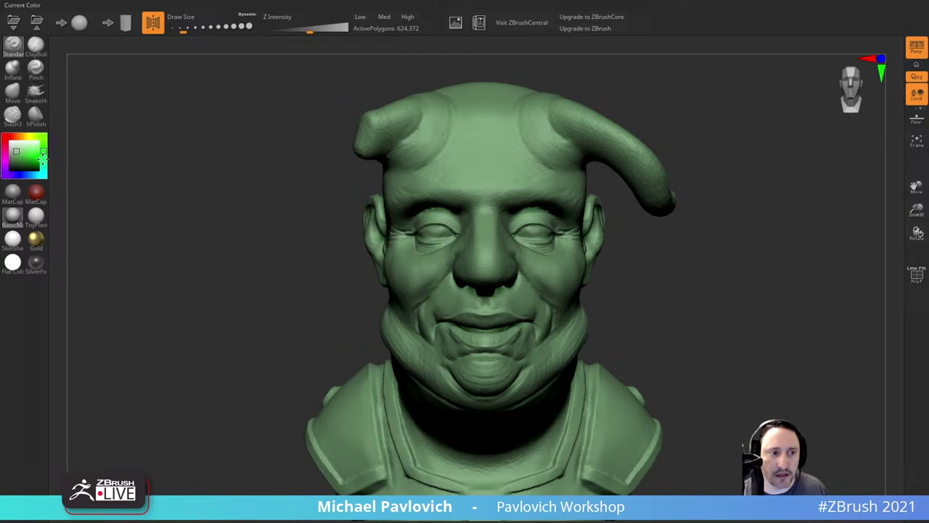
left_click_drag(16, 158, 13, 150)
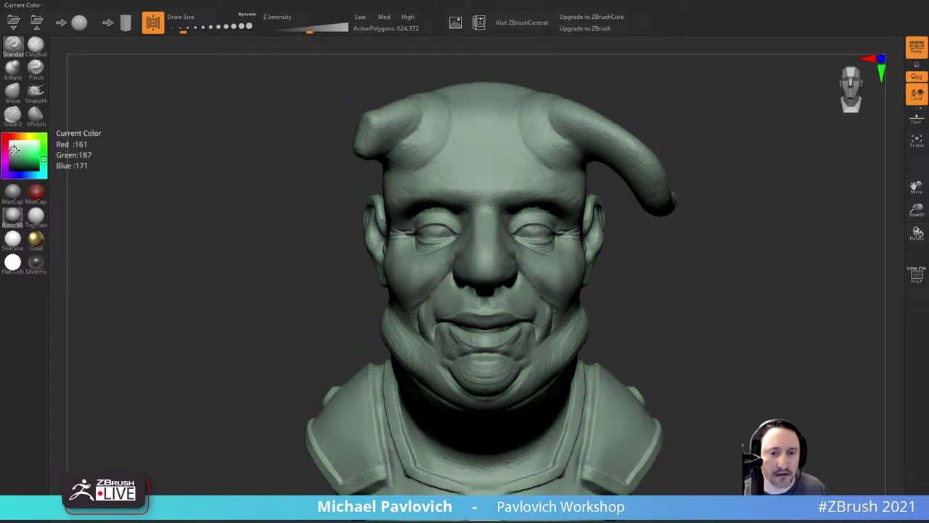
left_click_drag(816, 262, 715, 269)
Step: Preview the ToyPlastic, Gold, silver, SkinShade4, basic and grey MatCap materials on the bust
left_click(37, 216)
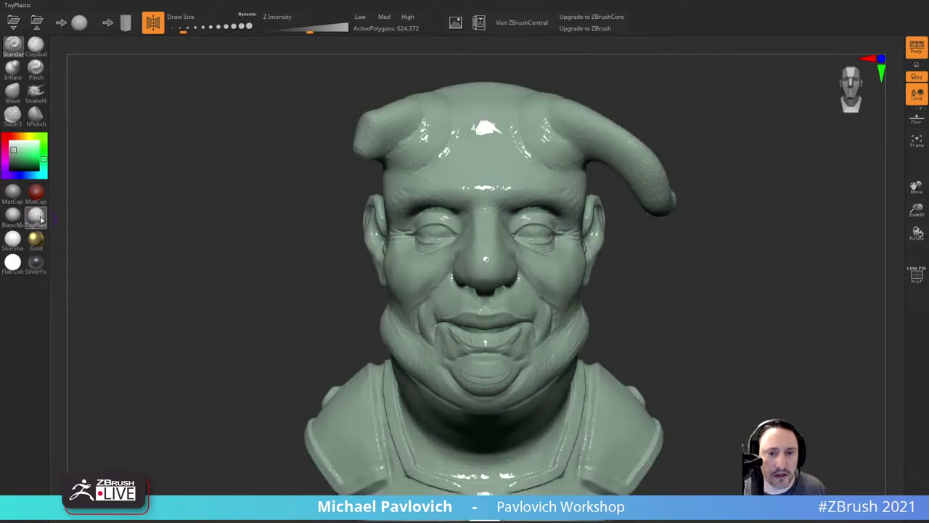
left_click(35, 239)
left_click(36, 263)
left_click(38, 265)
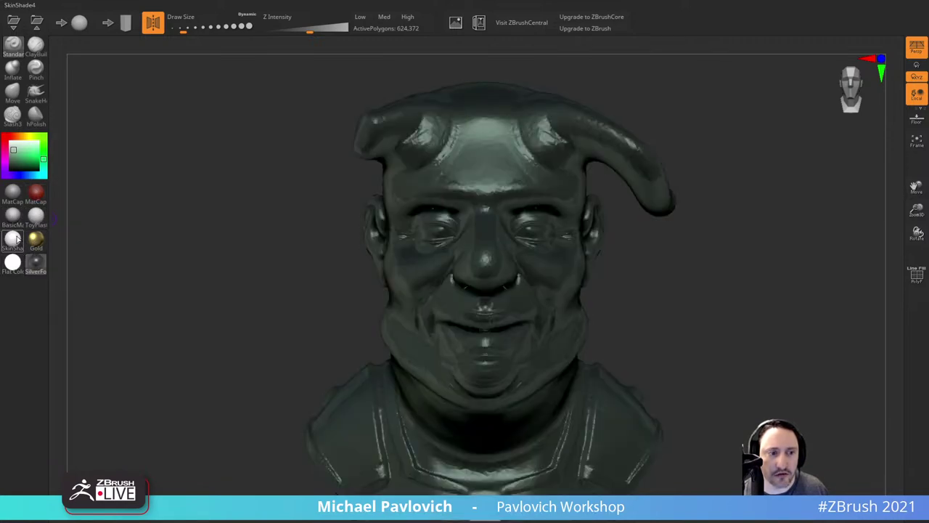
left_click(14, 239)
left_click(13, 216)
left_click(13, 193)
Step: Check the whole bust's silhouette in the flat colour material, and return to the grey MatCap with white as the colour
left_click(13, 262)
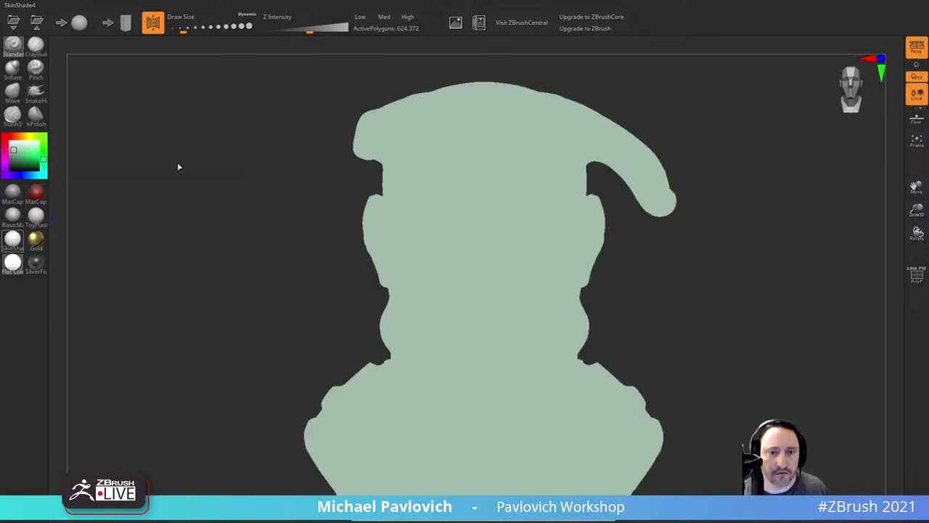
key("f")
mouse_move(731, 237)
left_mouse_down()
mouse_move(711, 224)
mouse_move(730, 227)
mouse_move(717, 238)
left_mouse_up()
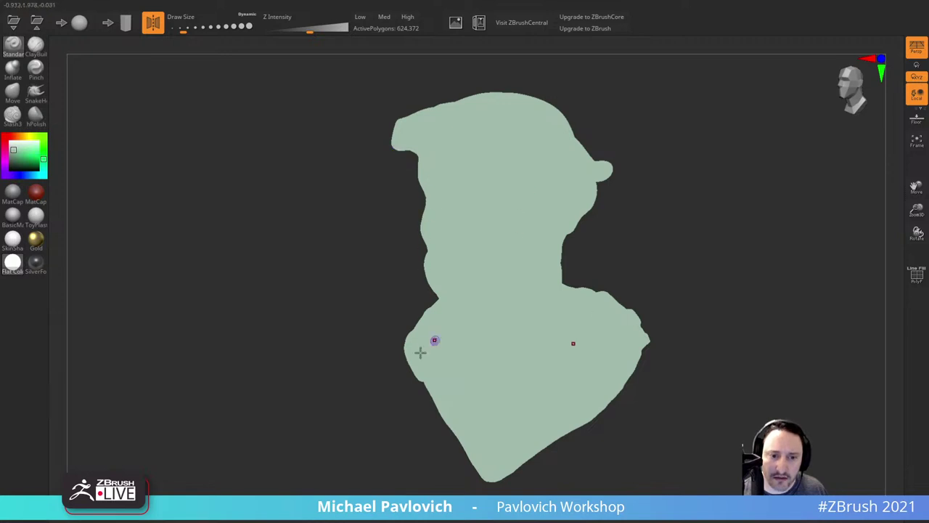
left_click(14, 197)
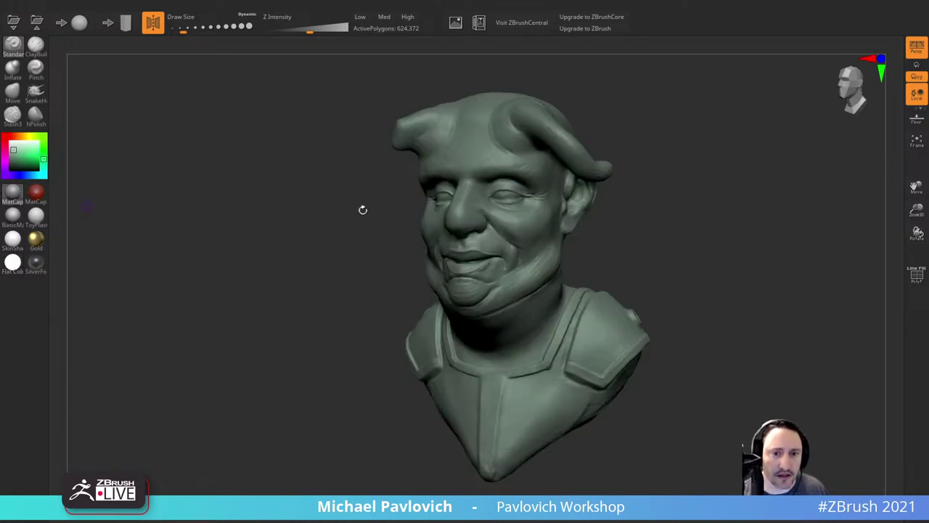
left_click_drag(5, 143, 4, 136)
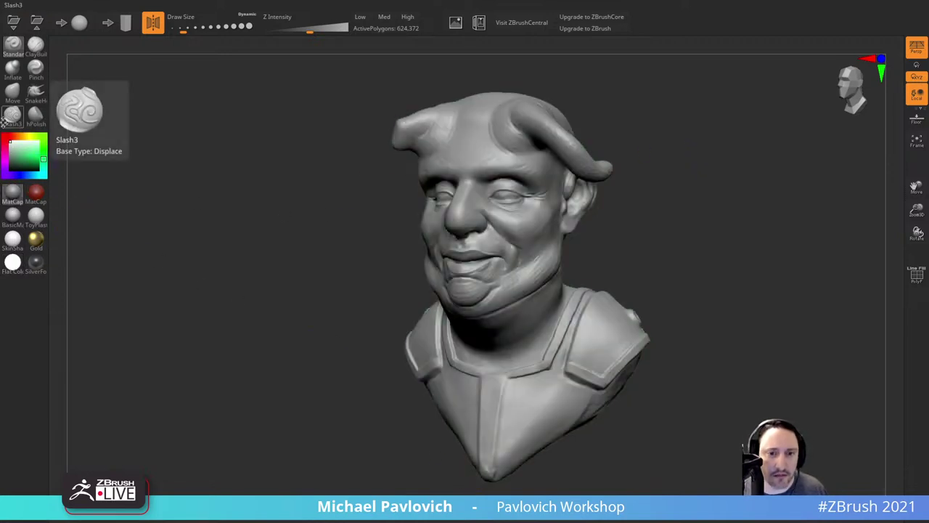
Step: Smooth the skin between the nostril and the smile fold above the mouth corner
left_click_drag(685, 158, 750, 182, "alt")
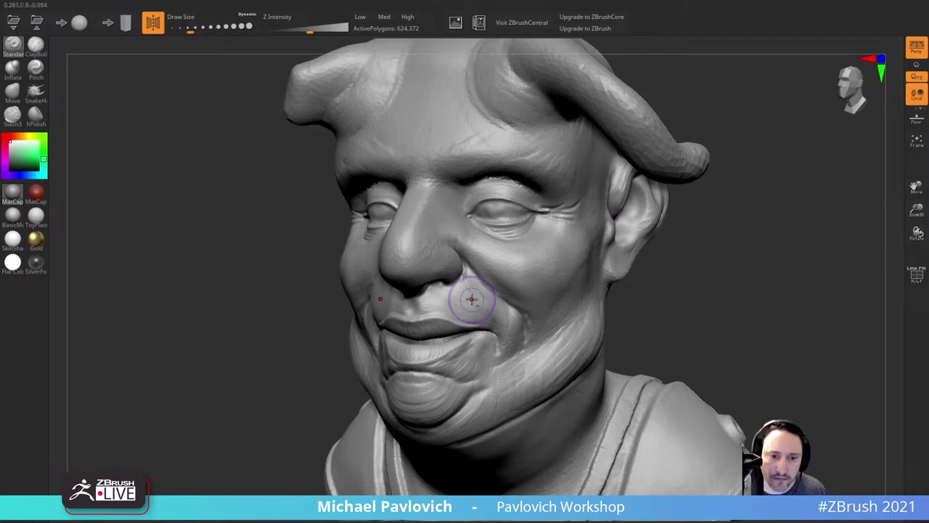
left_click_drag(521, 299, 457, 297, "shift")
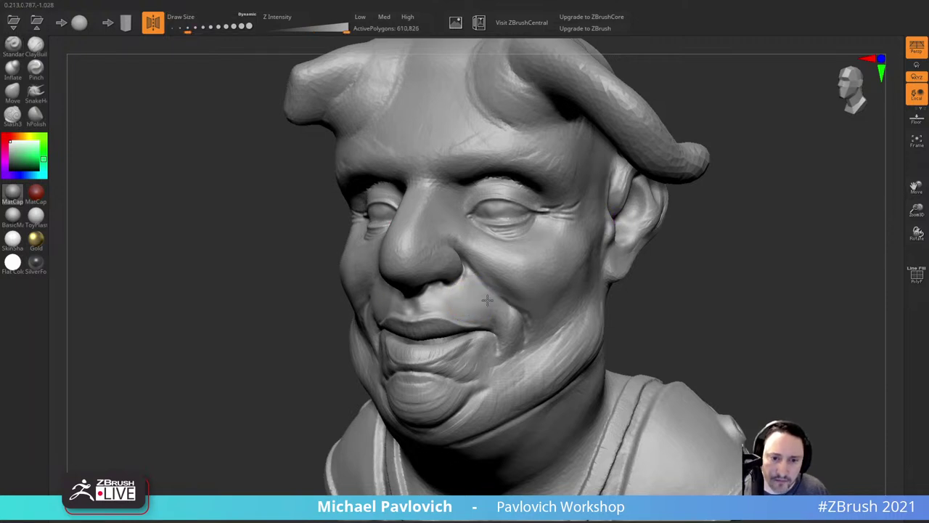
left_click_drag(627, 283, 663, 225)
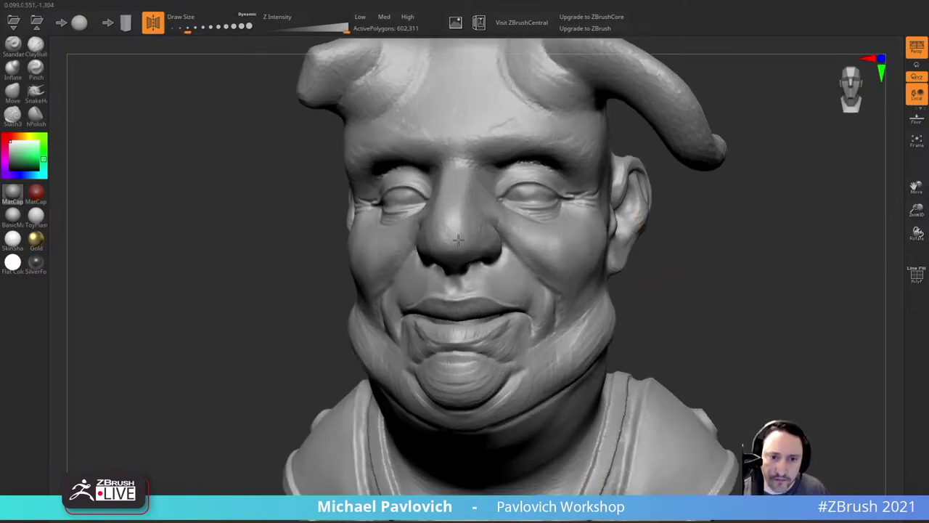
left_click_drag(724, 242, 556, 222)
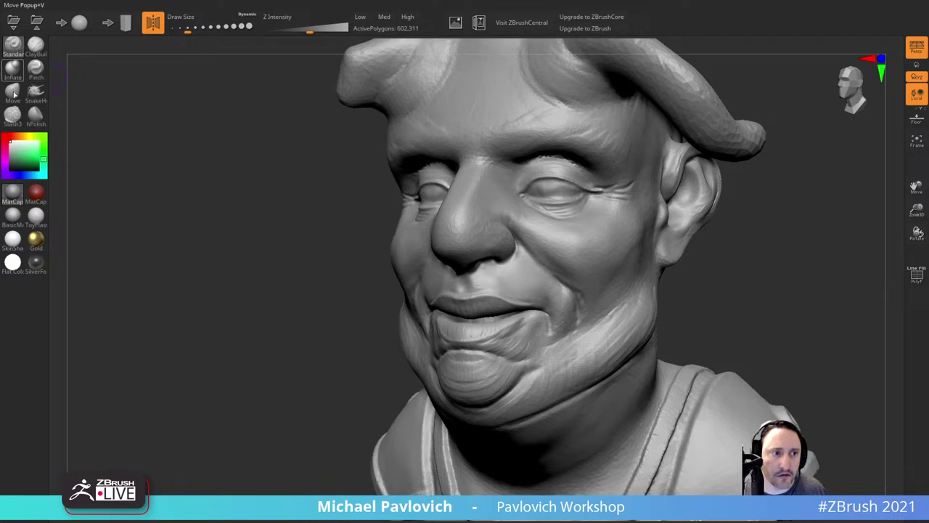
Step: Build up the form of the nose with ClayBuildup, adjusting the brush size and checking from several angles
left_click(35, 47)
left_click_drag(697, 283, 755, 279, "shift")
key("s")
mouse_move(461, 234)
left_mouse_down()
mouse_move(446, 234)
mouse_move(442, 203)
mouse_move(450, 206)
left_mouse_up()
mouse_move(697, 230)
left_mouse_down("alt")
mouse_move(743, 259)
mouse_move(541, 251)
mouse_move(478, 262)
mouse_move(493, 266)
left_mouse_up("alt")
key("s")
left_click_drag(715, 252, 653, 262)
left_click_drag(813, 186, 726, 187)
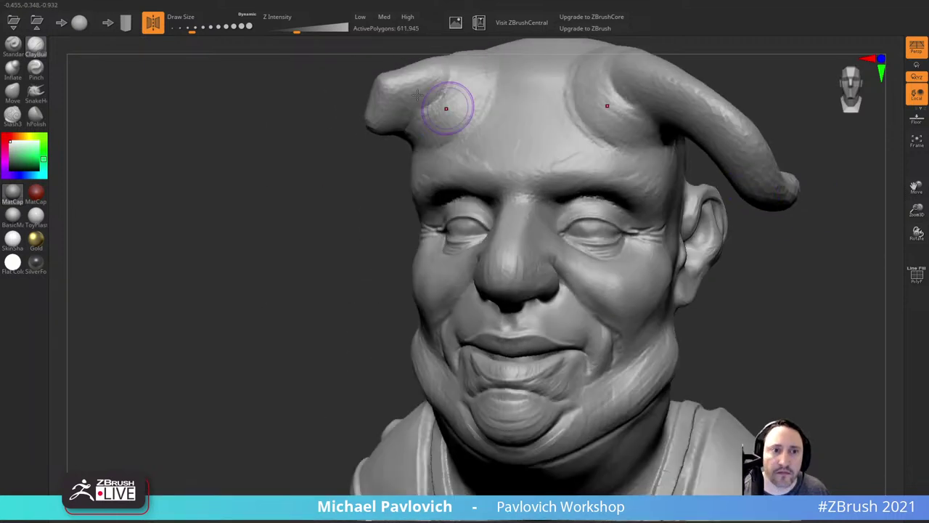
Step: Reduce the mesh to the Low level of 150k polygons and view the Bib Fortuna reference images in the browser
left_click(371, 22)
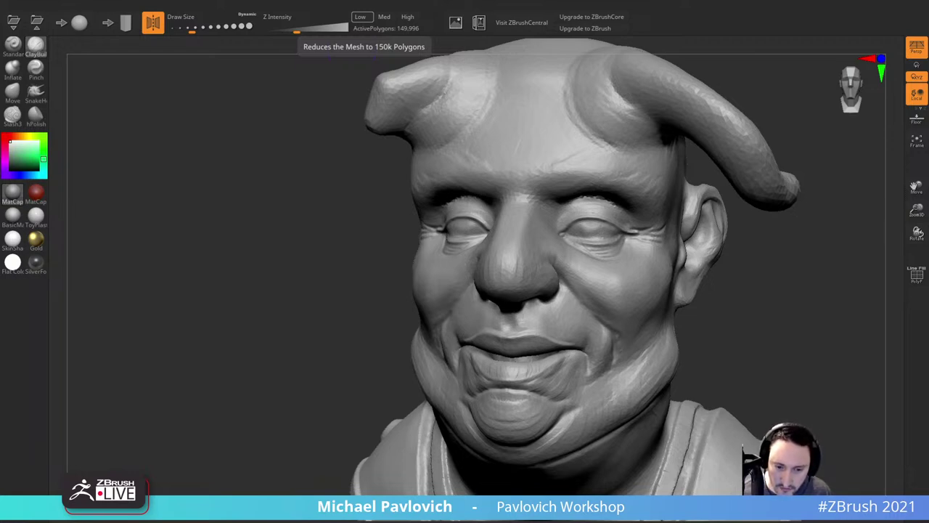
left_click_drag(928, 94, 666, 52)
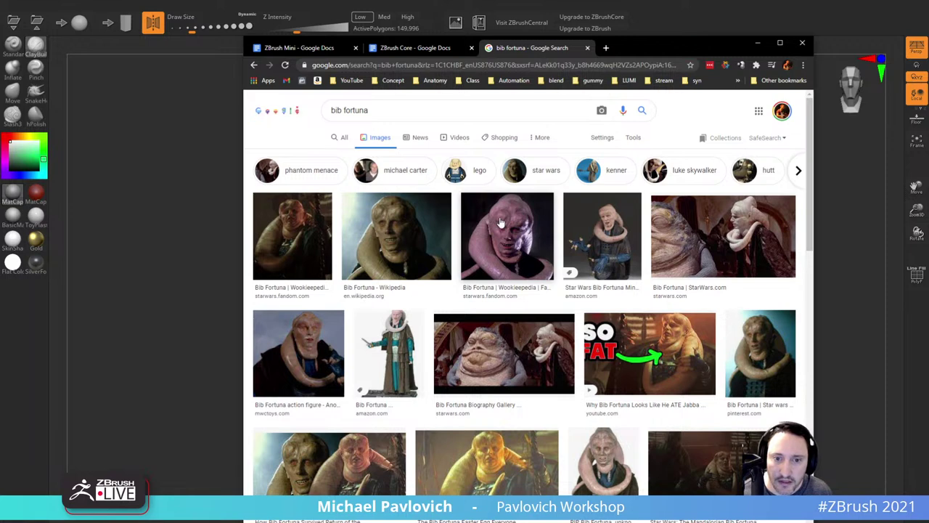
left_click_drag(671, 53, 928, 66)
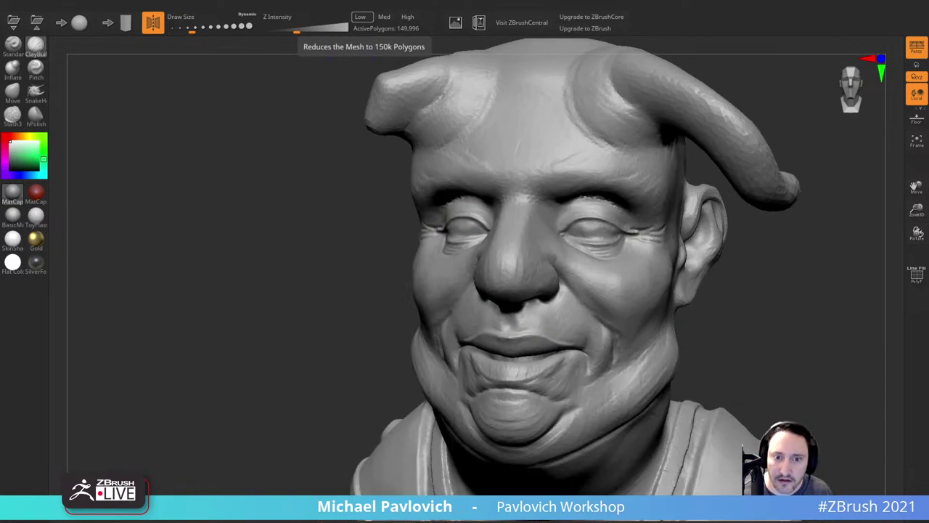
left_click_drag(780, 293, 725, 290)
left_click(776, 286)
mouse_move(838, 361)
left_mouse_down("alt")
mouse_move(833, 341)
mouse_move(864, 323)
left_mouse_up("alt")
mouse_move(864, 323)
left_mouse_down("alt")
mouse_move(735, 292)
mouse_move(775, 305)
left_mouse_up("alt")
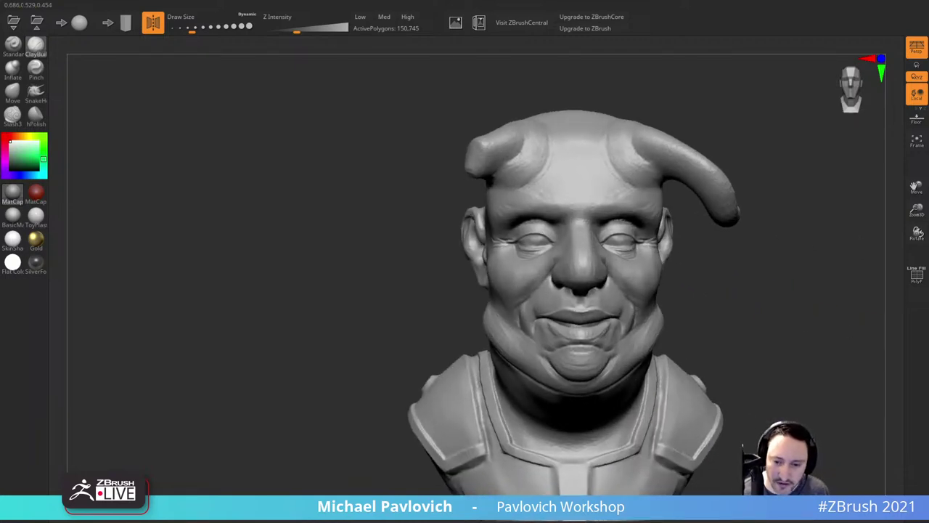
Step: Look over the Bib Fortuna reference images in the browser again and return to the bust
left_click_drag(928, 98, 769, 96)
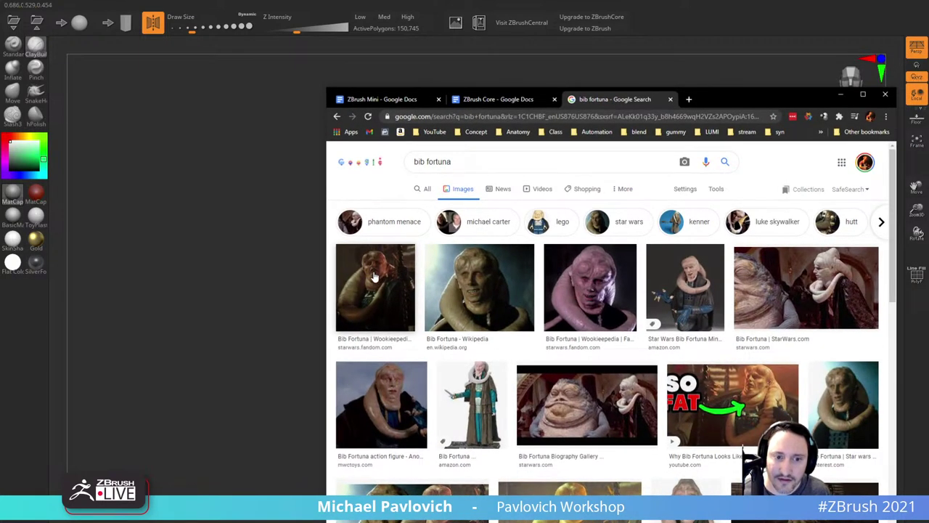
left_click_drag(697, 95, 928, 96)
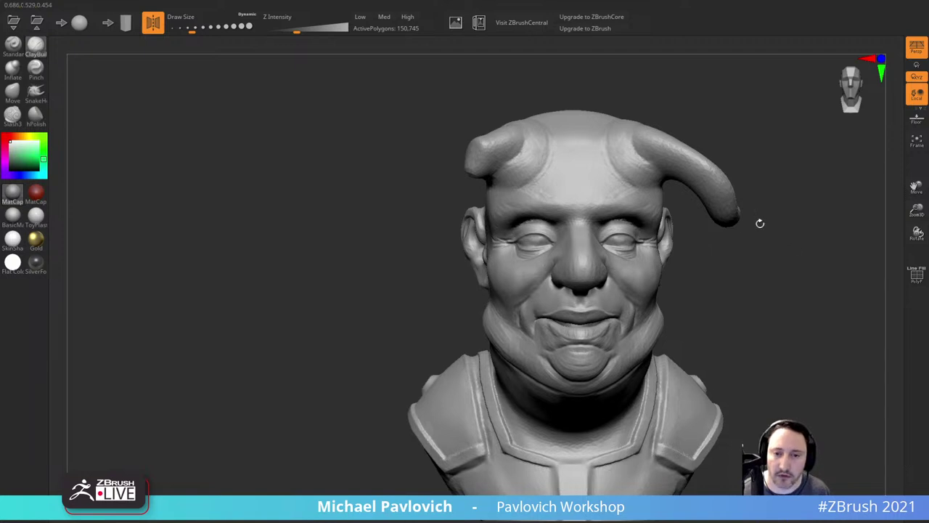
mouse_move(780, 284)
left_mouse_down("alt")
mouse_move(769, 288)
mouse_move(770, 275)
left_mouse_up("alt")
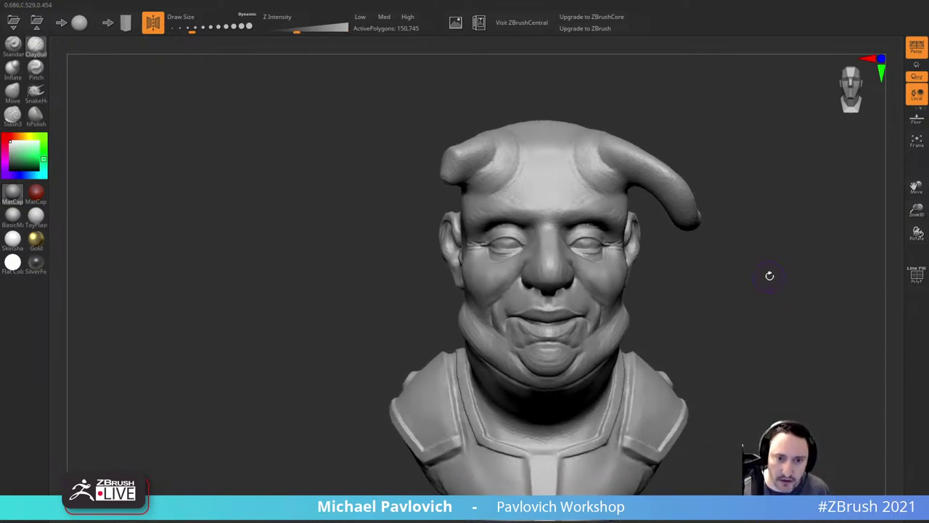
Step: Adjust the jaw and cheek outline with an enlarged Move brush, checking the bust from the side and front
left_click(13, 94)
key("s")
mouse_move(479, 308)
left_mouse_down()
mouse_move(493, 308)
mouse_move(464, 298)
mouse_move(468, 307)
left_mouse_up()
left_click_drag(392, 319, 468, 328)
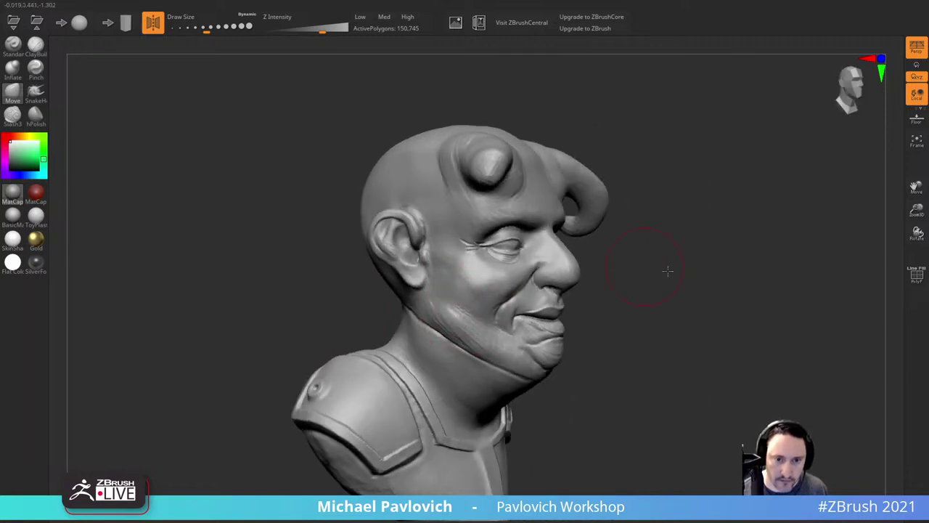
left_click_drag(668, 270, 670, 254, "alt")
left_click_drag(669, 254, 617, 259)
left_click_drag(669, 238, 638, 272, "alt")
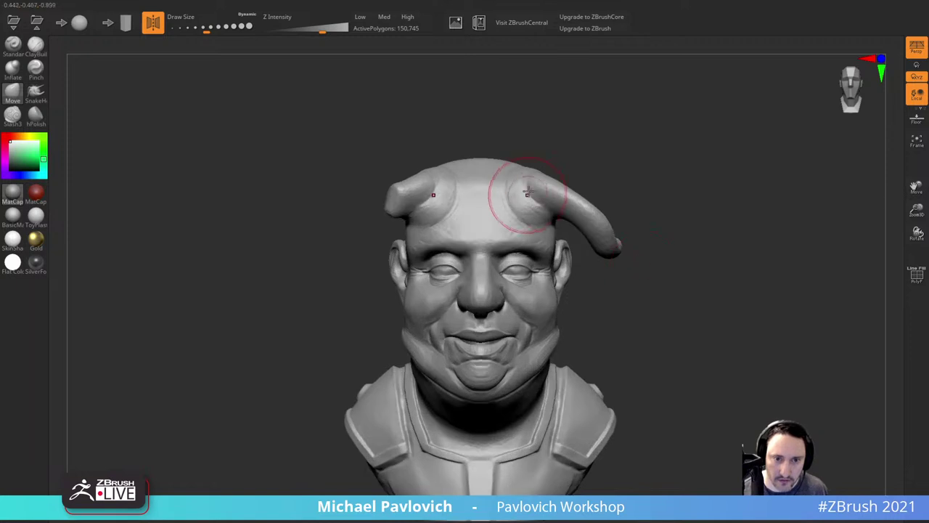
mouse_move(672, 192)
left_mouse_down("alt")
mouse_move(637, 211)
mouse_move(648, 210)
mouse_move(631, 199)
mouse_move(680, 172)
mouse_move(701, 193)
mouse_move(696, 180)
left_mouse_up("alt")
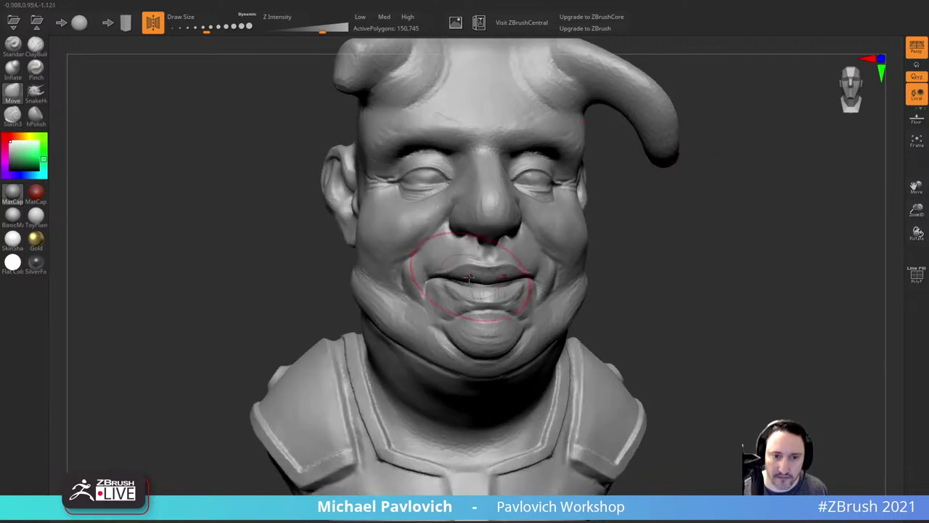
Step: Try to narrow the nose with an enlarged Pinch brush and undo the attempt
key("bracketleft")
left_click(39, 73)
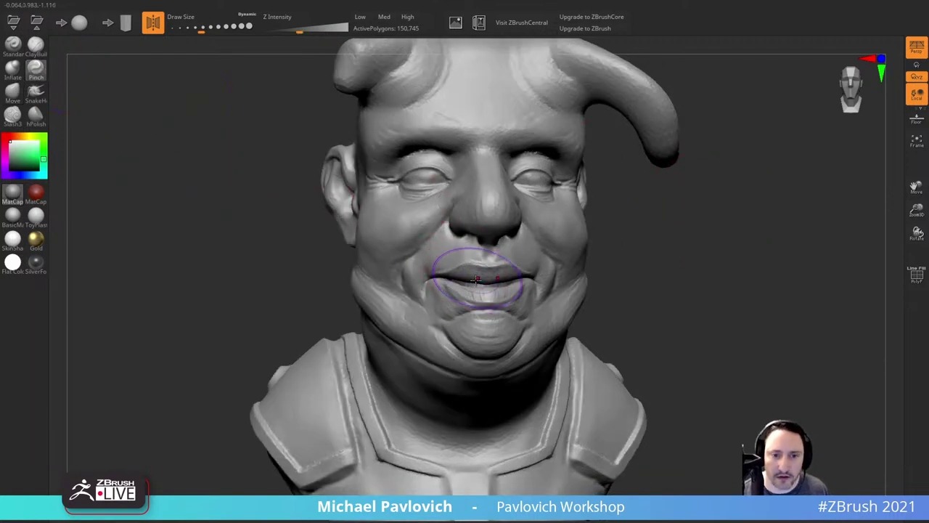
left_click_drag(665, 229, 658, 241, "shift")
key("f")
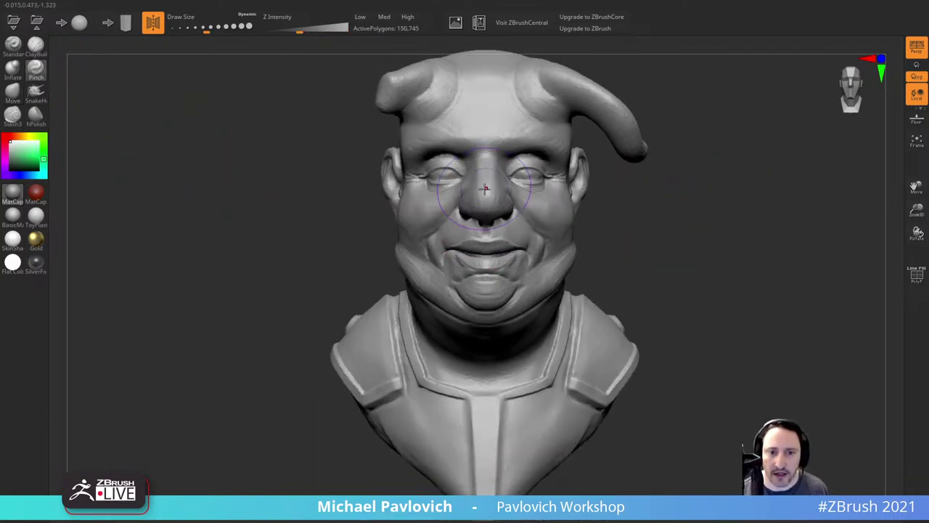
key("s")
left_click(497, 137)
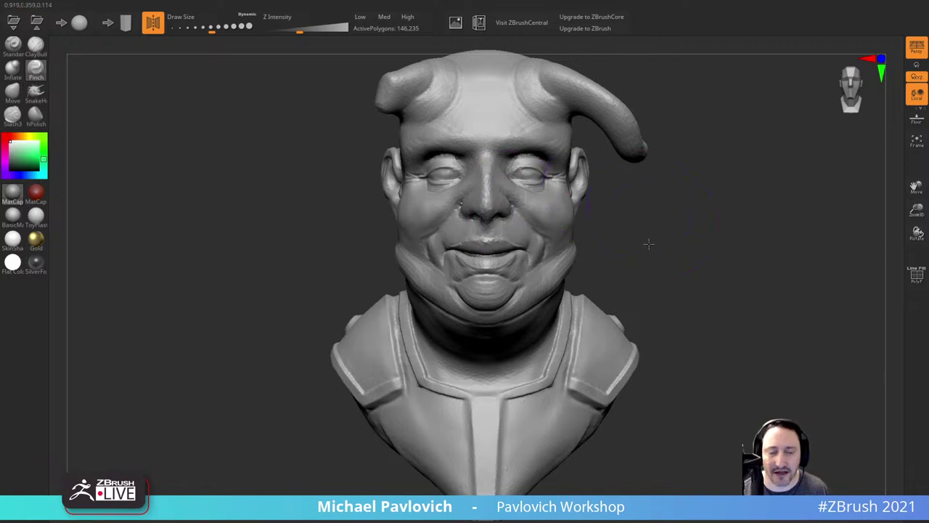
left_click_drag(649, 243, 636, 254)
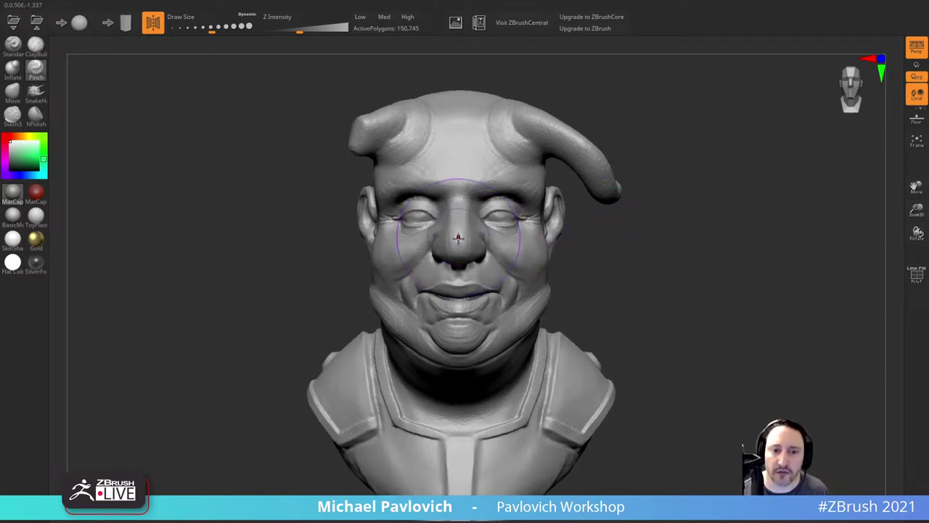
key("ctrl+z")
key("s")
key("ctrl+z")
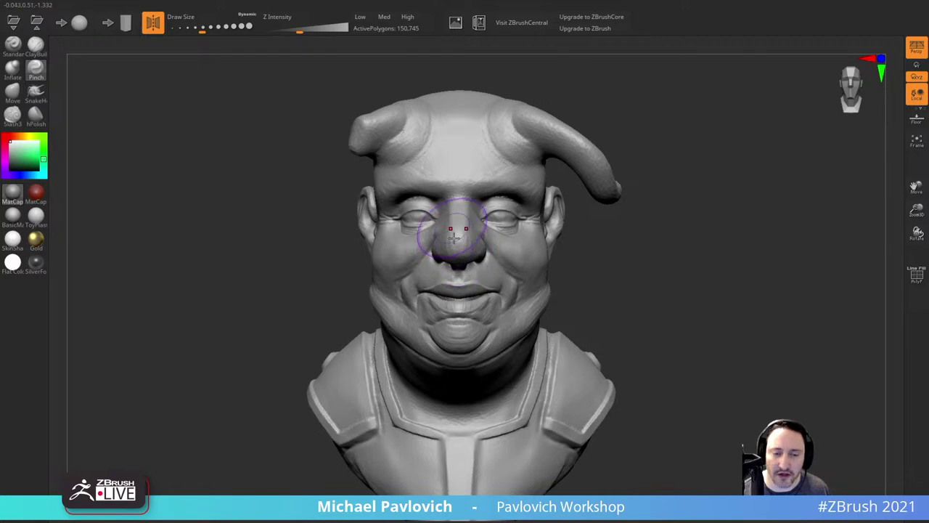
Step: Soften the lips, smile folds and jaw bulges, checking the head from several angles
key("]")
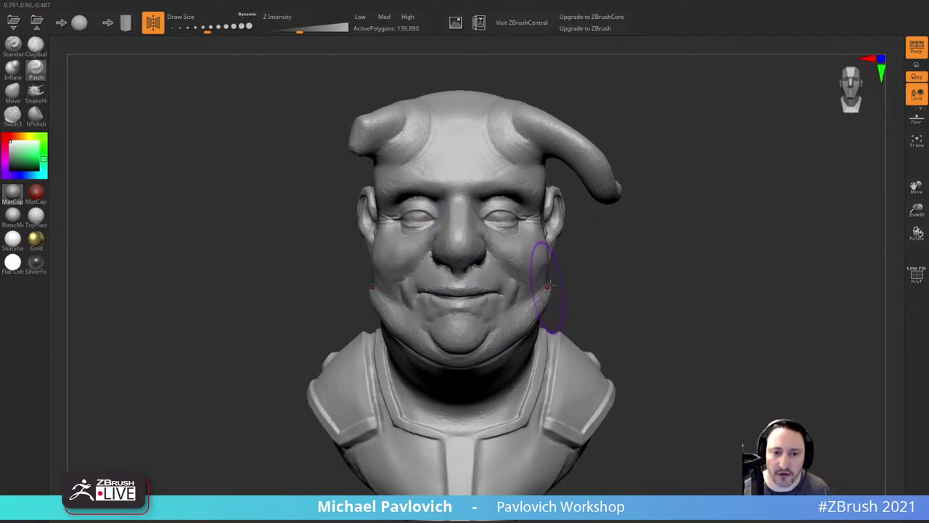
left_click_drag(676, 259, 646, 245)
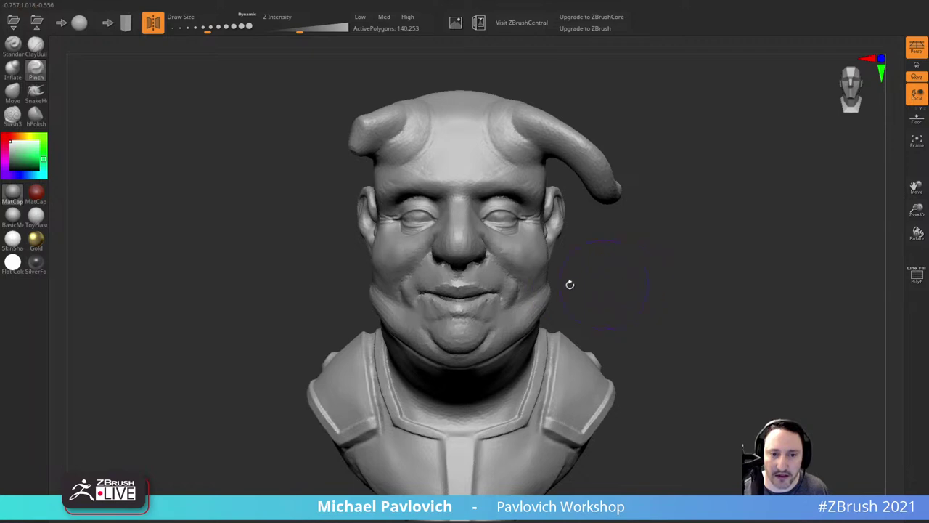
mouse_move(619, 265)
left_mouse_down()
mouse_move(585, 271)
mouse_move(601, 275)
mouse_move(551, 270)
mouse_move(388, 306)
mouse_move(445, 334)
left_mouse_up()
mouse_move(686, 270)
left_mouse_down()
mouse_move(617, 266)
mouse_move(629, 280)
mouse_move(606, 278)
left_mouse_up()
left_click_drag(543, 284, 514, 316)
left_click_drag(701, 290, 703, 272, "alt")
left_click_drag(706, 272, 628, 289, "shift")
left_click_drag(420, 280, 424, 298)
mouse_move(699, 273)
left_mouse_down()
mouse_move(651, 268)
mouse_move(535, 280)
left_mouse_up()
left_click_drag(649, 251, 648, 302, "alt")
Step: Smooth away the horns on both sides of the forehead
mouse_move(606, 201)
left_mouse_down("shift")
mouse_move(592, 194)
mouse_move(617, 224)
mouse_move(618, 245)
left_mouse_up("shift")
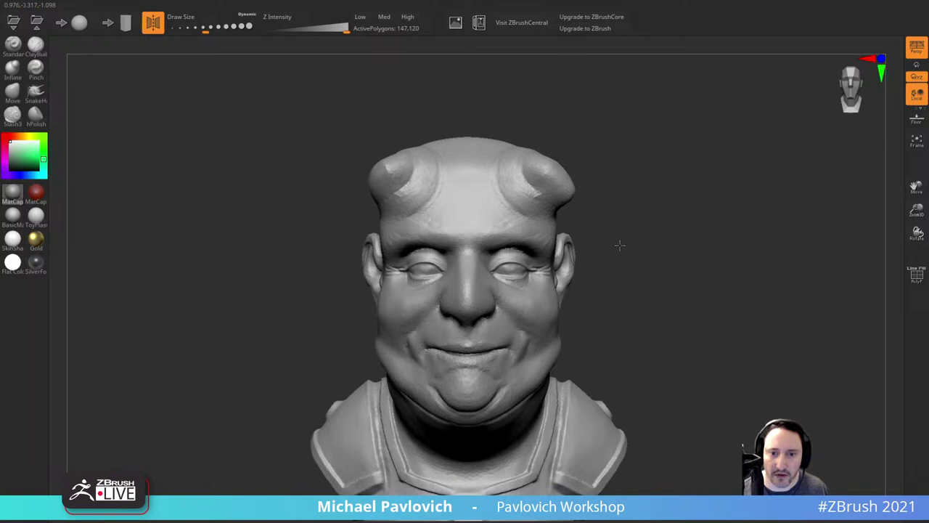
left_click_drag(618, 191, 580, 192)
left_click_drag(568, 161, 550, 161, "shift")
left_click_drag(643, 149, 588, 170, "shift")
mouse_move(733, 156)
left_mouse_down()
mouse_move(719, 181)
mouse_move(614, 203)
left_mouse_up()
Step: Pull the back of the skull downwards with the SnakeHook brush
left_click(35, 92)
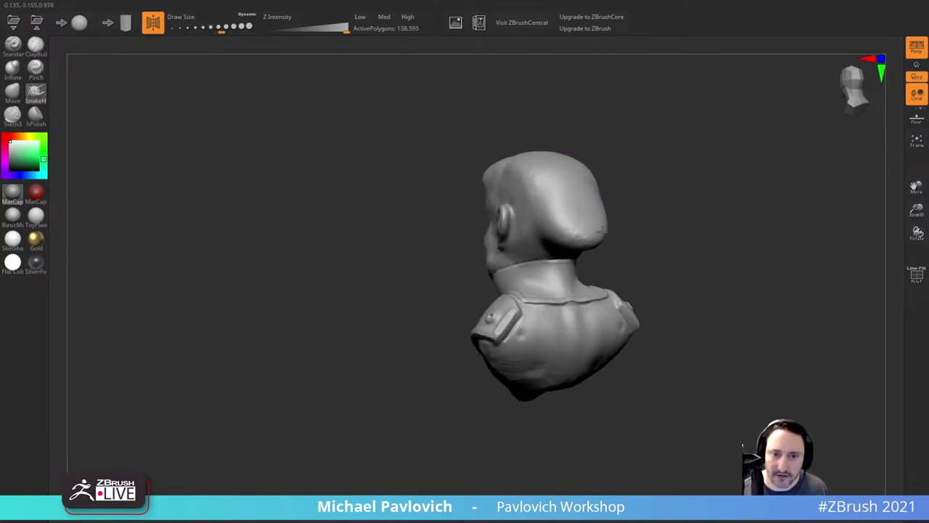
left_click_drag(602, 232, 611, 249)
left_click_drag(635, 227, 573, 204)
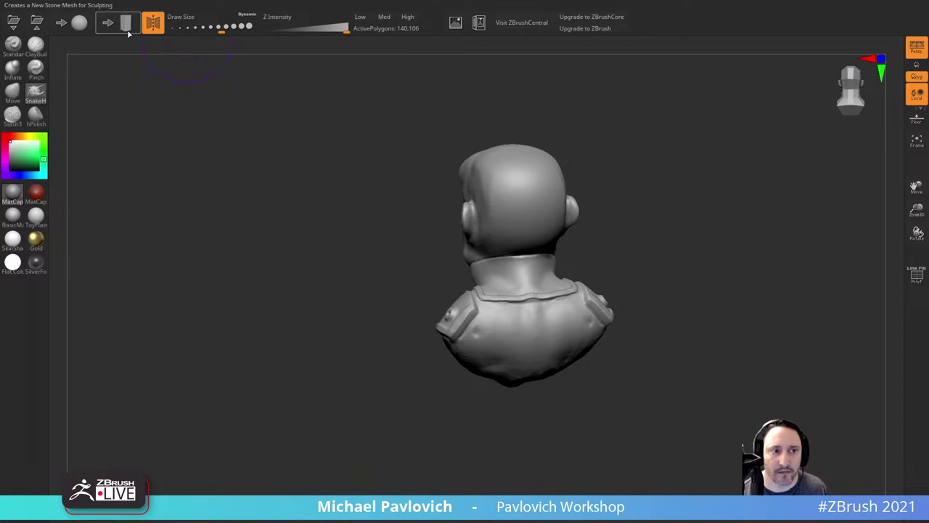
Step: Turn off symmetry and pull a tapered head tail out of the lower back of the skull towards one shoulder
left_click(153, 26)
mouse_move(628, 173)
left_mouse_down()
mouse_move(546, 225)
mouse_move(506, 202)
left_mouse_up()
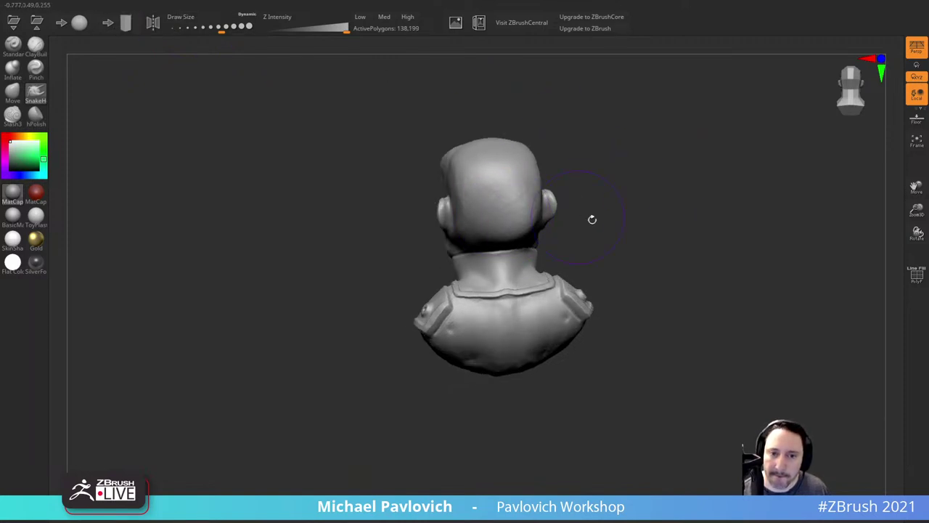
mouse_move(591, 217)
left_mouse_down()
mouse_move(547, 231)
mouse_move(541, 246)
left_mouse_up()
left_click_drag(573, 240, 603, 244)
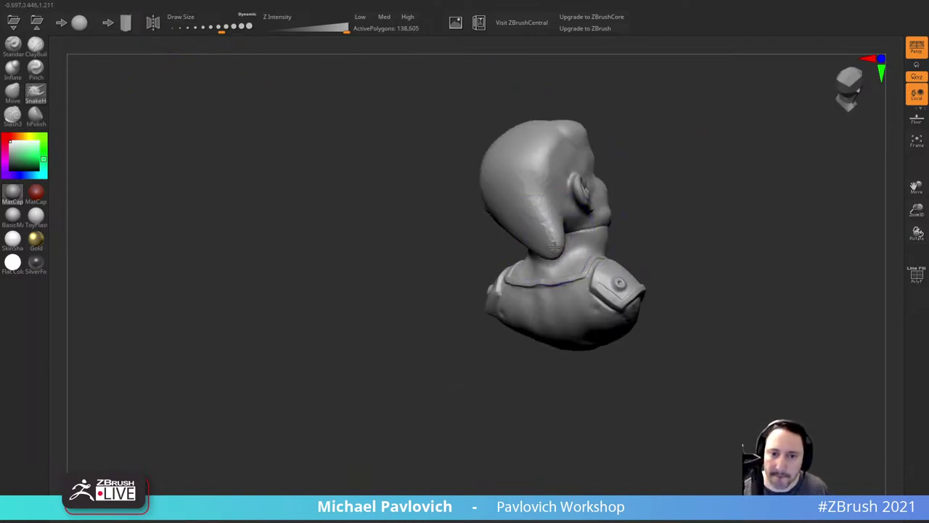
left_click_drag(692, 217, 647, 176)
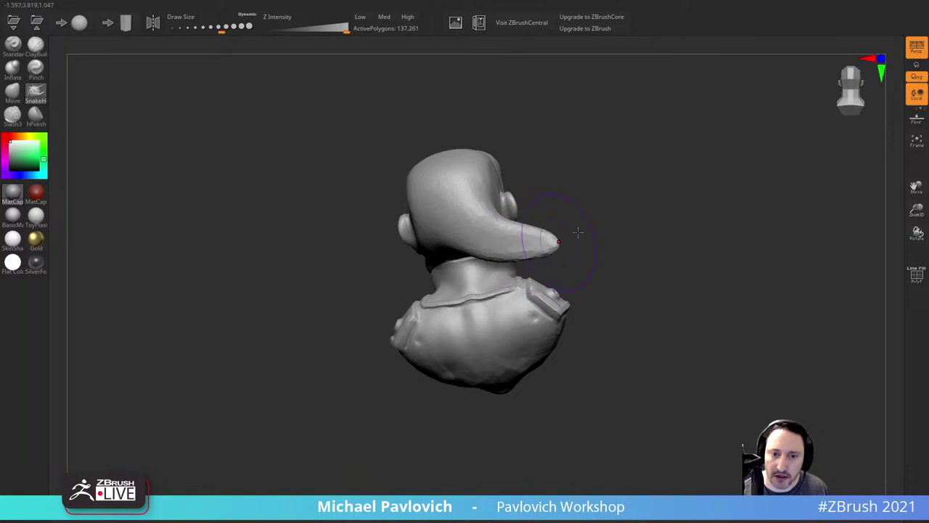
left_click_drag(577, 232, 666, 263)
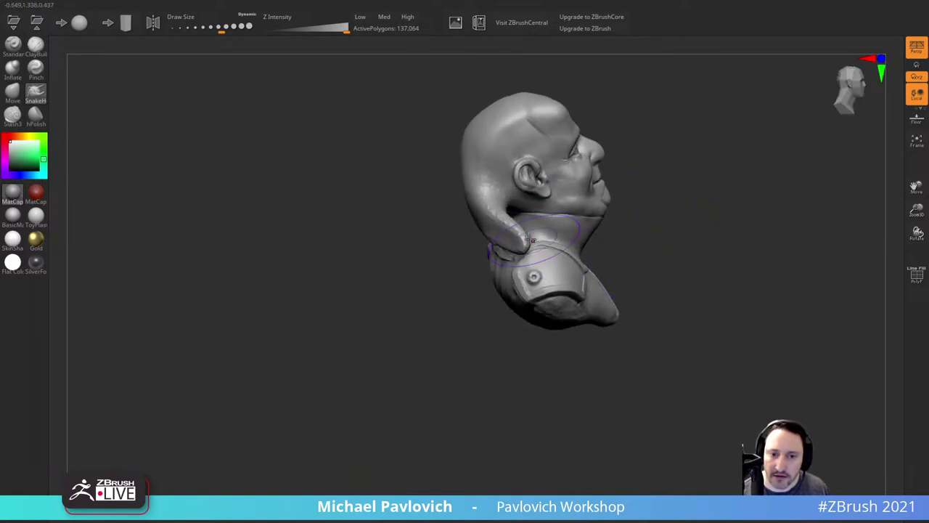
Step: Bring the head tail around the shoulder and onto the front of the chest with SnakeHook
mouse_move(674, 226)
left_mouse_down()
mouse_move(640, 209)
mouse_move(676, 219)
mouse_move(617, 260)
left_mouse_up()
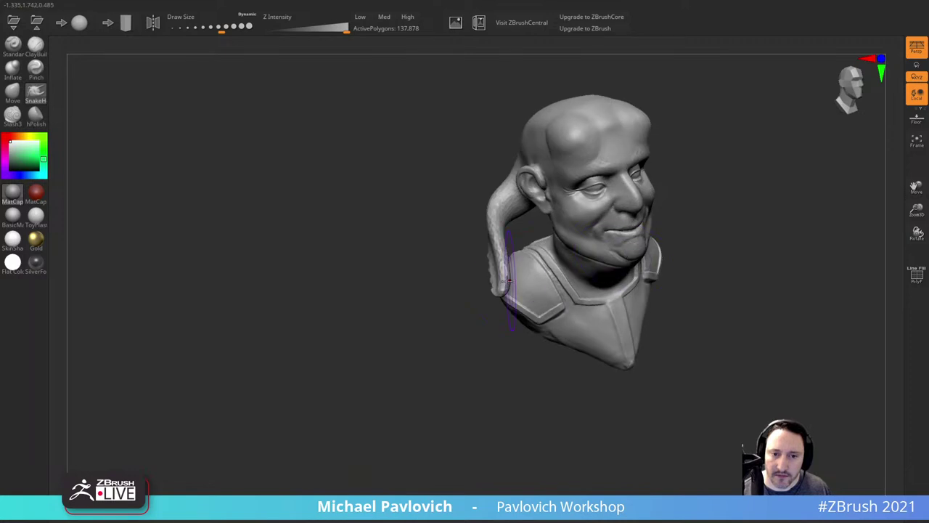
left_click_drag(579, 308, 630, 319)
mouse_move(818, 280)
left_mouse_down()
mouse_move(780, 274)
mouse_move(759, 251)
mouse_move(668, 259)
left_mouse_up()
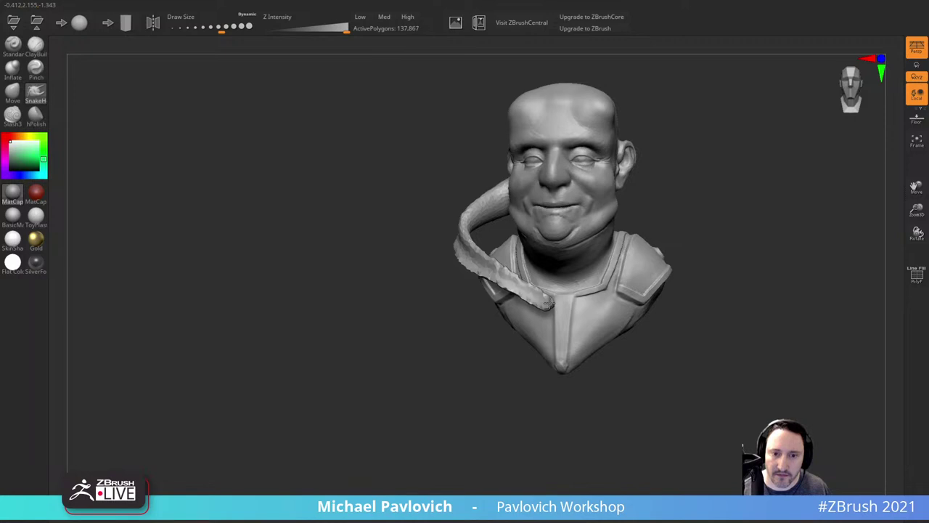
Step: Extend the head tail below the chin to the opposite side of the neck, reducing the SnakeHook brush size
left_click_drag(550, 302, 593, 307)
left_click_drag(685, 251, 629, 254)
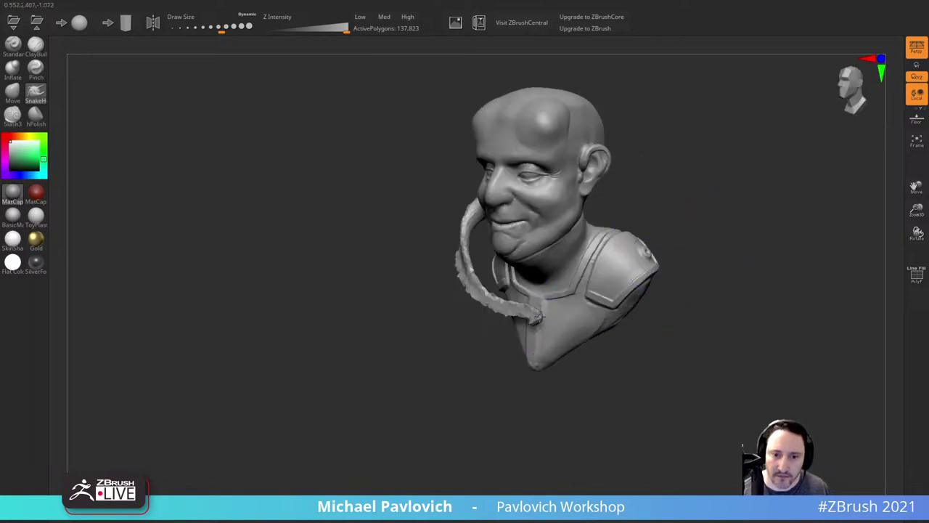
left_click_drag(538, 318, 569, 307)
left_click_drag(707, 282, 693, 246)
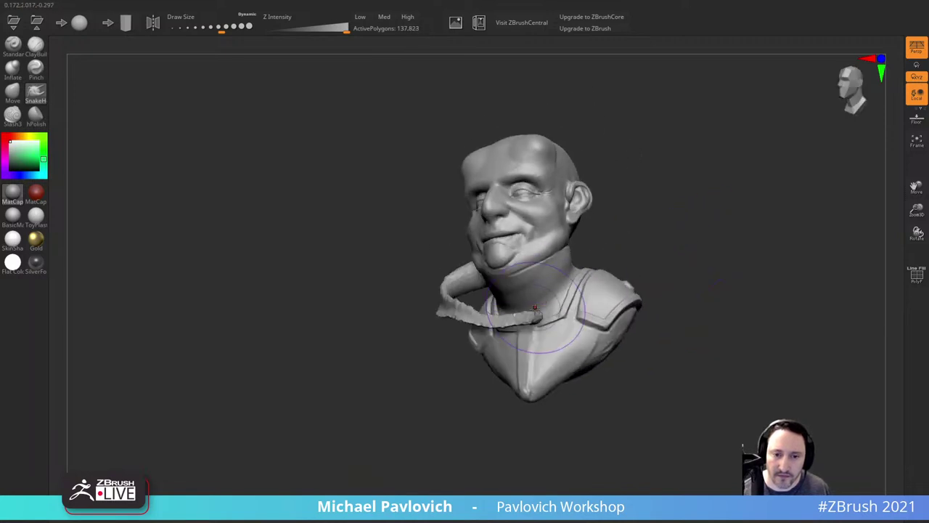
left_click_drag(537, 316, 568, 295)
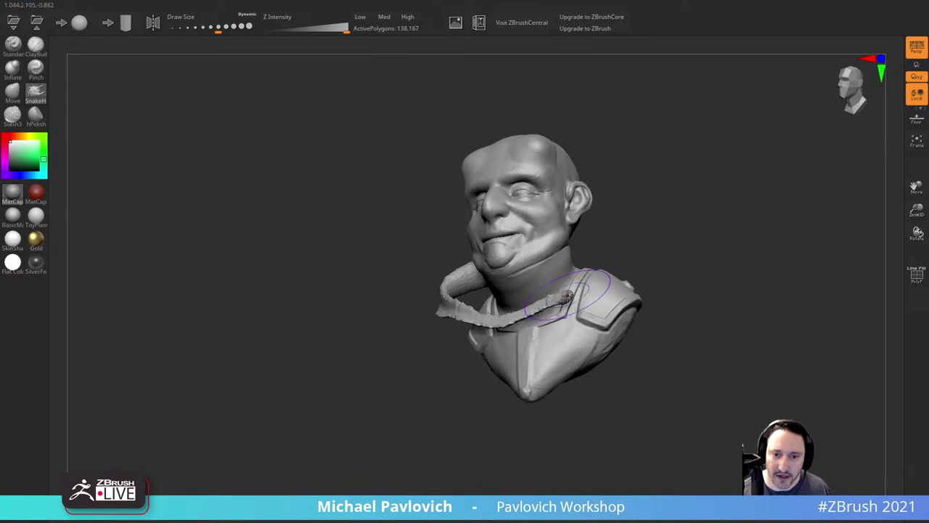
key("s")
mouse_move(628, 264)
left_mouse_down()
mouse_move(578, 265)
mouse_move(591, 283)
left_mouse_up()
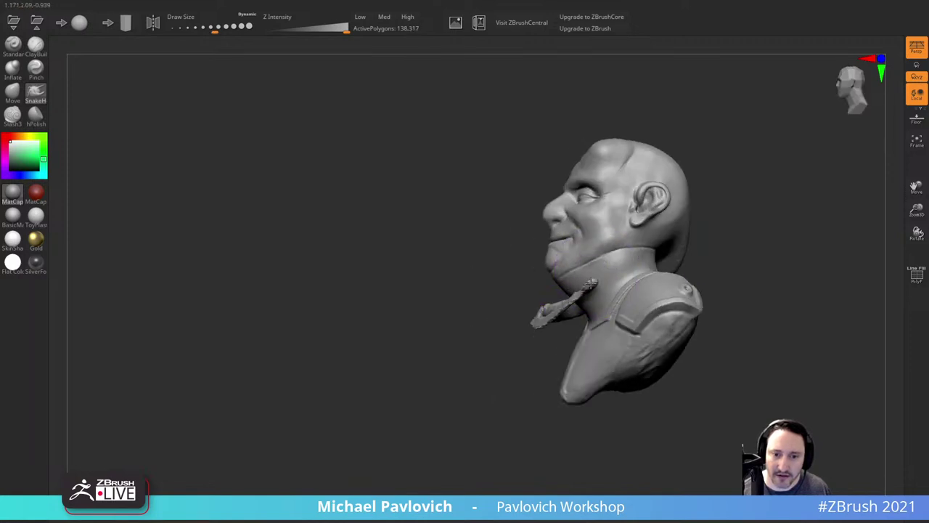
Step: Thicken the head tail where it leaves the skull and curves over the shoulder, smoothing its surface
left_click_drag(754, 233, 714, 242, "alt")
left_click_drag(656, 225, 730, 254, "alt")
key("s")
mouse_move(338, 188)
left_mouse_down()
mouse_move(340, 178)
mouse_move(318, 207)
mouse_move(326, 240)
left_mouse_up()
left_click_drag(278, 224, 340, 283, "alt")
left_click_drag(340, 283, 399, 334)
key("ctrl+z")
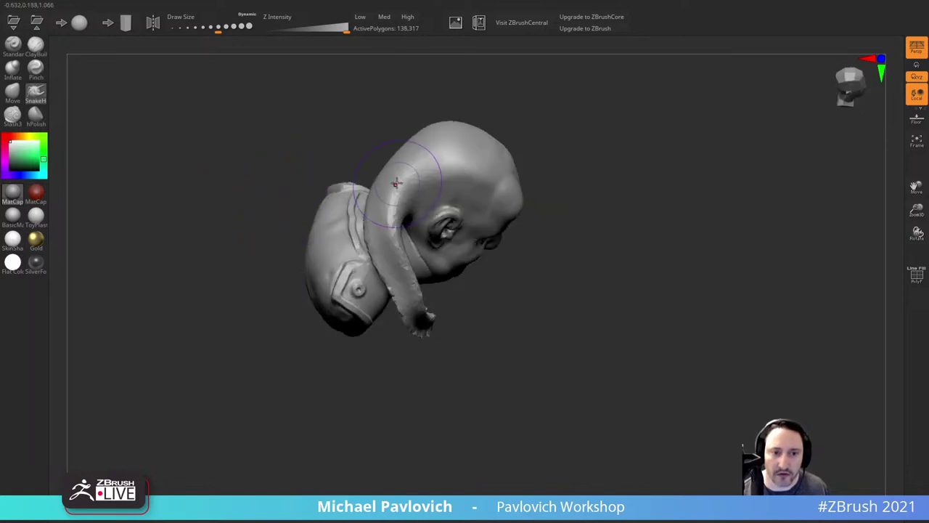
mouse_move(398, 185)
left_mouse_down("shift")
mouse_move(392, 175)
mouse_move(383, 239)
mouse_move(415, 325)
left_mouse_up("shift")
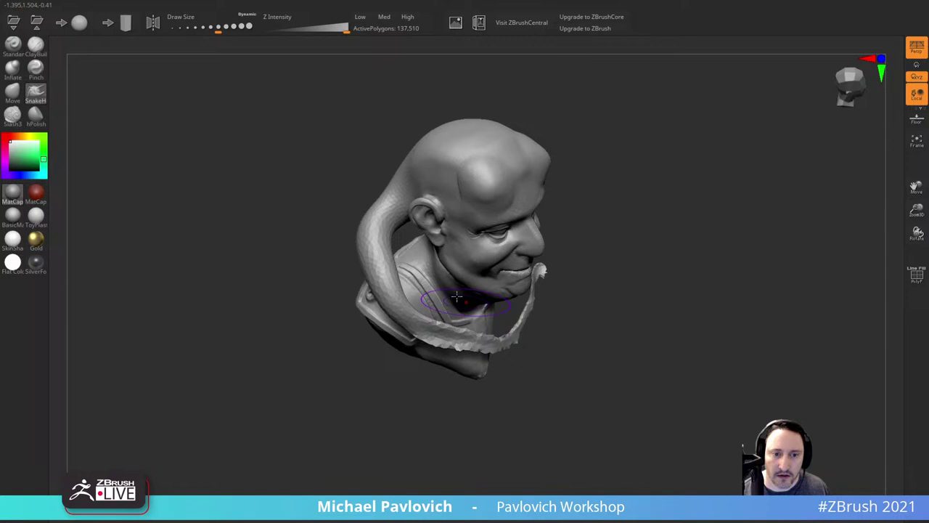
Step: Smooth away the thin, ragged end of the head tail in front of the chest
mouse_move(407, 268)
left_mouse_down()
mouse_move(385, 290)
mouse_move(395, 302)
mouse_move(383, 289)
mouse_move(427, 329)
mouse_move(482, 347)
mouse_move(513, 331)
mouse_move(541, 276)
mouse_move(568, 296)
mouse_move(541, 283)
mouse_move(570, 291)
mouse_move(601, 266)
left_mouse_up()
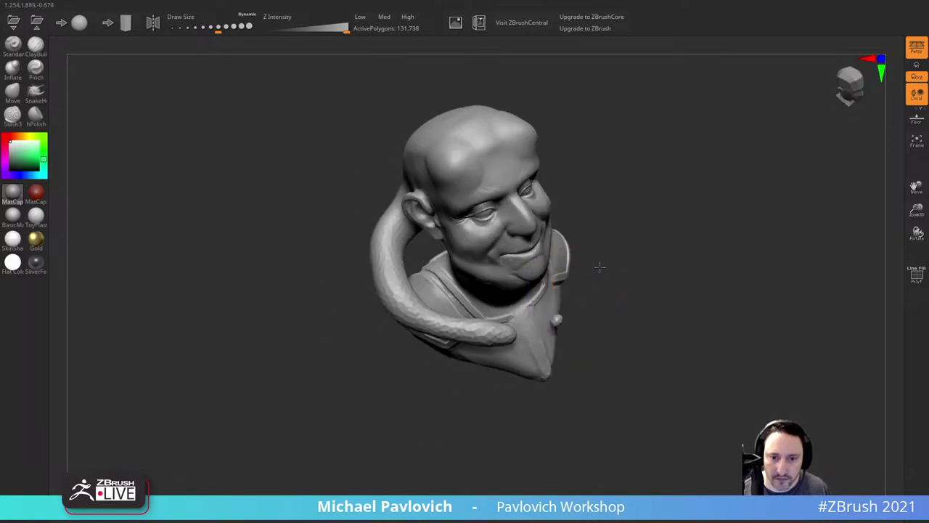
left_click_drag(572, 317, 566, 317, "shift")
left_click_drag(522, 285, 536, 281, "shift")
left_click_drag(615, 276, 614, 285)
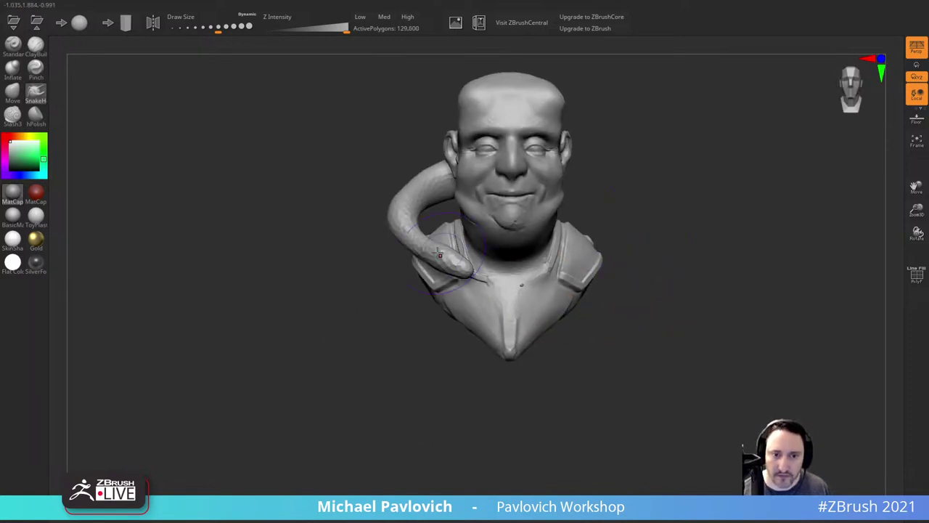
mouse_move(416, 217)
left_mouse_down("shift")
mouse_move(421, 192)
mouse_move(406, 208)
left_mouse_up("shift")
Step: Smooth and thicken the head tail's curve around the shoulder, adjusting the SnakeHook brush size
left_click_drag(340, 281, 401, 313)
key("s")
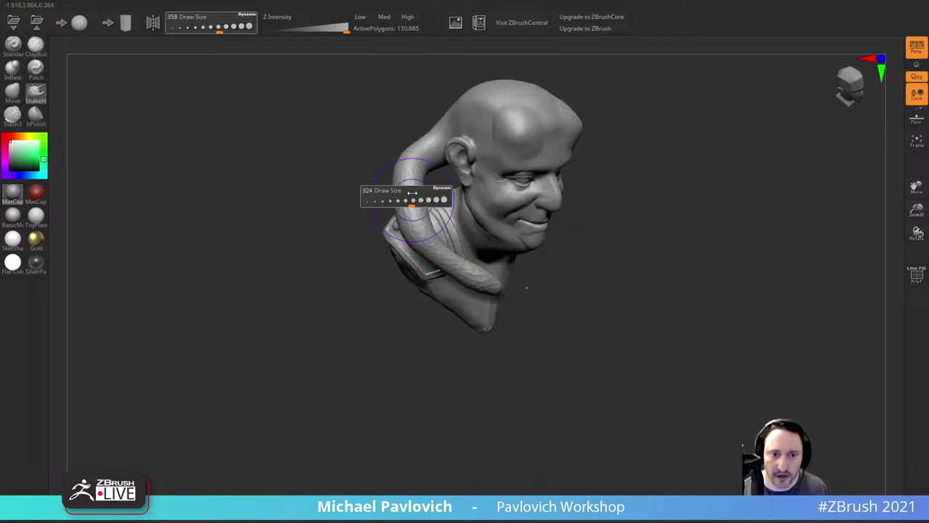
left_click_drag(411, 196, 408, 195)
mouse_move(408, 162)
left_mouse_down("shift")
mouse_move(418, 142)
mouse_move(408, 155)
left_mouse_up("shift")
mouse_move(350, 125)
left_mouse_down()
mouse_move(371, 176)
mouse_move(411, 148)
left_mouse_up()
left_click_drag(552, 106, 602, 195, "alt")
mouse_move(447, 225)
left_mouse_down("shift")
mouse_move(465, 197)
mouse_move(464, 288)
left_mouse_up("shift")
key("bracketright")
left_click_drag(581, 413, 582, 347)
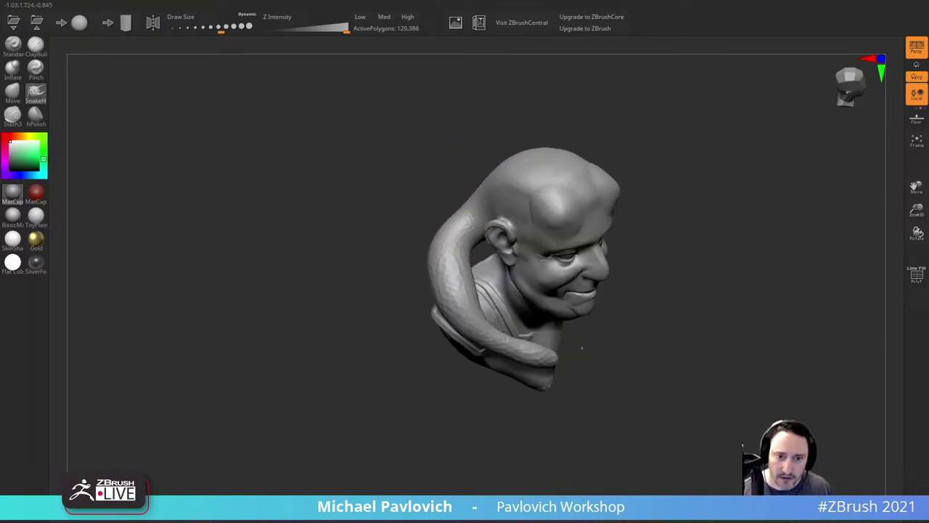
Step: Smooth the head tail along its length and pull its tip to the middle of the chest with a larger SnakeHook brush
mouse_move(452, 296)
left_mouse_down("shift")
mouse_move(452, 282)
mouse_move(455, 323)
mouse_move(502, 354)
mouse_move(551, 358)
left_mouse_up("shift")
left_click_drag(623, 342, 624, 333, "shift")
left_click_drag(729, 313, 703, 270, "alt")
key("bracketright")
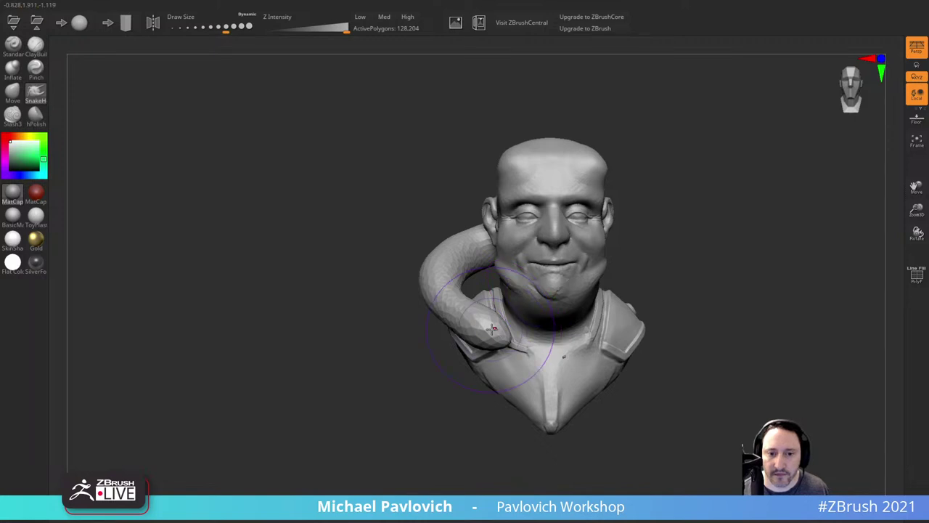
left_click_drag(496, 338, 564, 370)
mouse_move(688, 275)
left_mouse_down("alt")
mouse_move(613, 274)
mouse_move(525, 312)
mouse_move(437, 334)
left_mouse_up("alt")
left_click_drag(557, 226, 573, 226, "alt")
Step: Reshape the head tail's curve over the shoulder and its front end across the chest with a SnakeHook brush of about size 476
key("s")
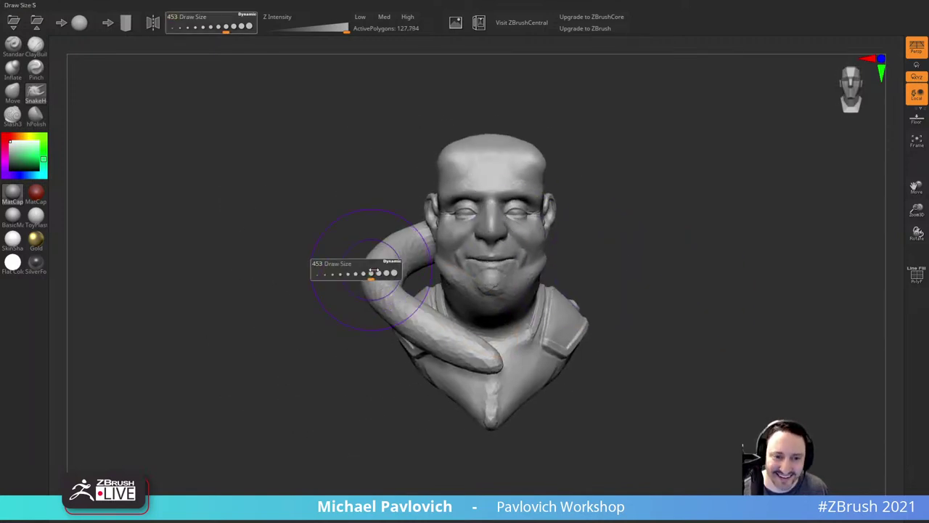
left_click_drag(371, 271, 373, 271)
mouse_move(366, 272)
left_mouse_down()
mouse_move(382, 263)
mouse_move(372, 269)
left_mouse_up()
left_click_drag(339, 279, 414, 282)
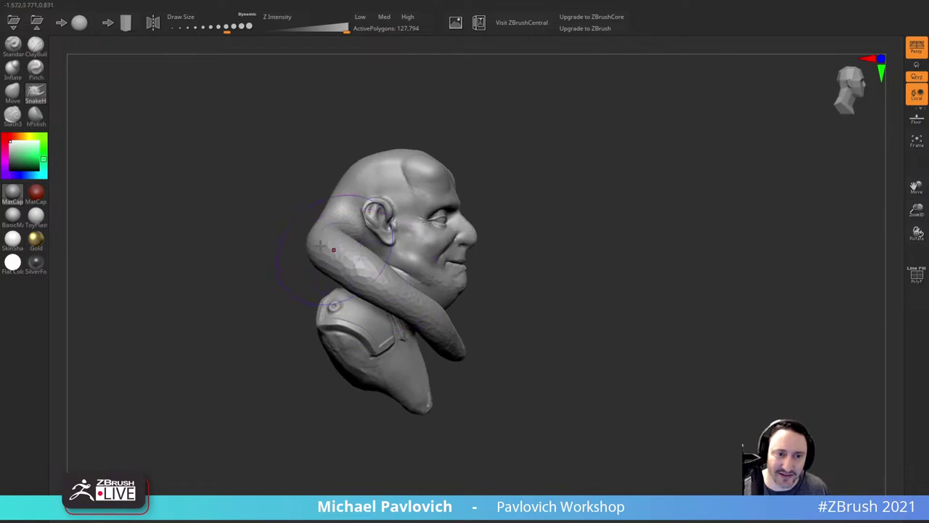
mouse_move(332, 249)
left_mouse_down()
mouse_move(326, 263)
mouse_move(338, 277)
mouse_move(387, 292)
left_mouse_up()
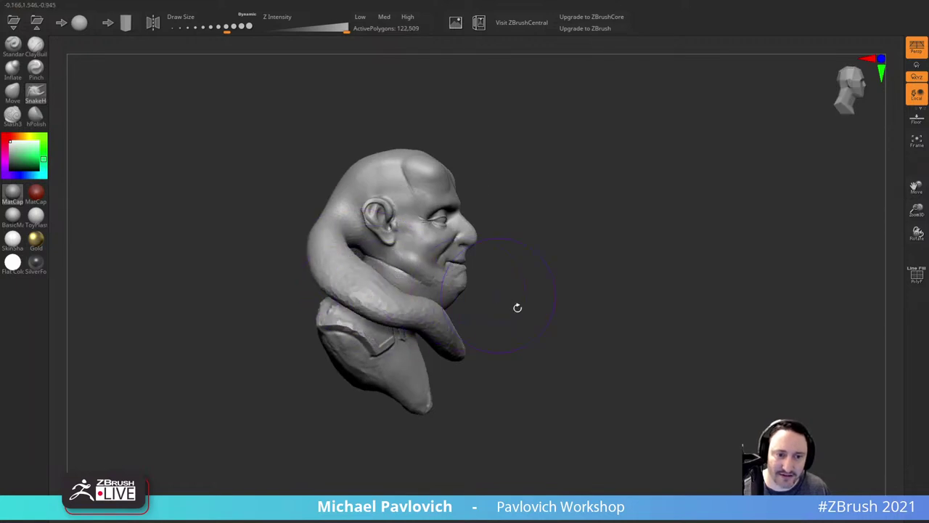
left_click_drag(516, 307, 470, 311)
right_click_drag(511, 324, 472, 327)
left_click_drag(500, 346, 521, 355)
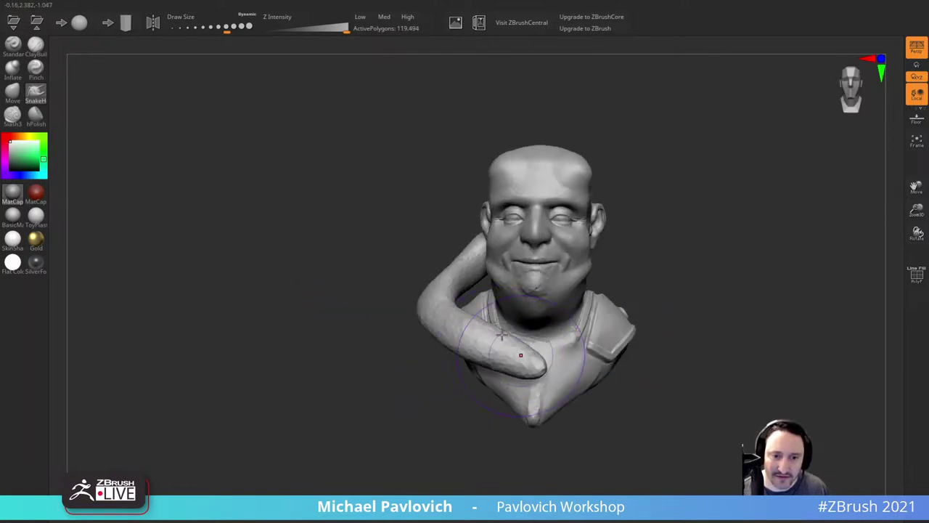
Step: Pull the head tail's bend beside the neck inward with a smaller SnakeHook brush, refining it from the front and back
key("s")
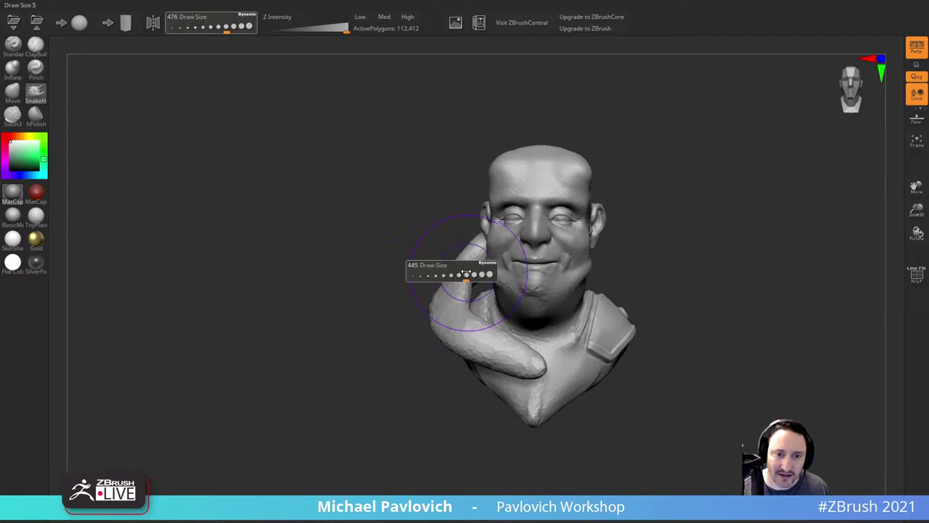
left_click_drag(466, 272, 463, 272)
mouse_move(464, 276)
left_mouse_down()
mouse_move(451, 287)
mouse_move(499, 287)
left_mouse_up()
left_click_drag(609, 262, 602, 264)
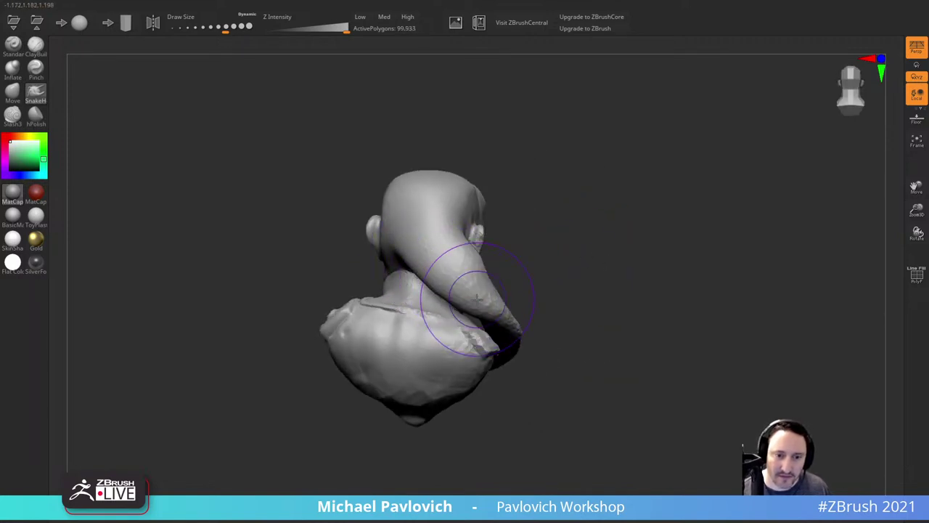
right_click_drag(506, 312, 517, 297)
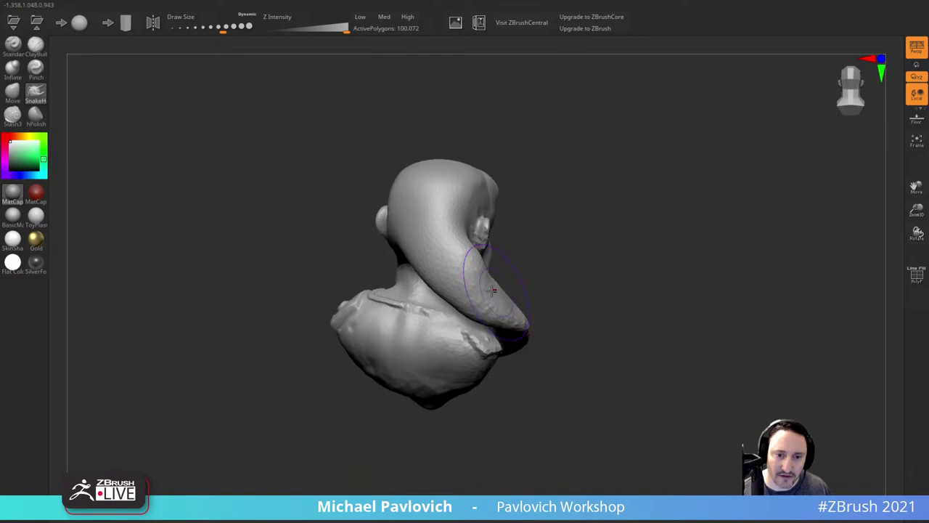
Step: Inflate the head tail behind the skull and down toward the shoulder with the Inflate brush at size 408
left_click(13, 71)
left_click_drag(437, 124, 403, 142)
key("s")
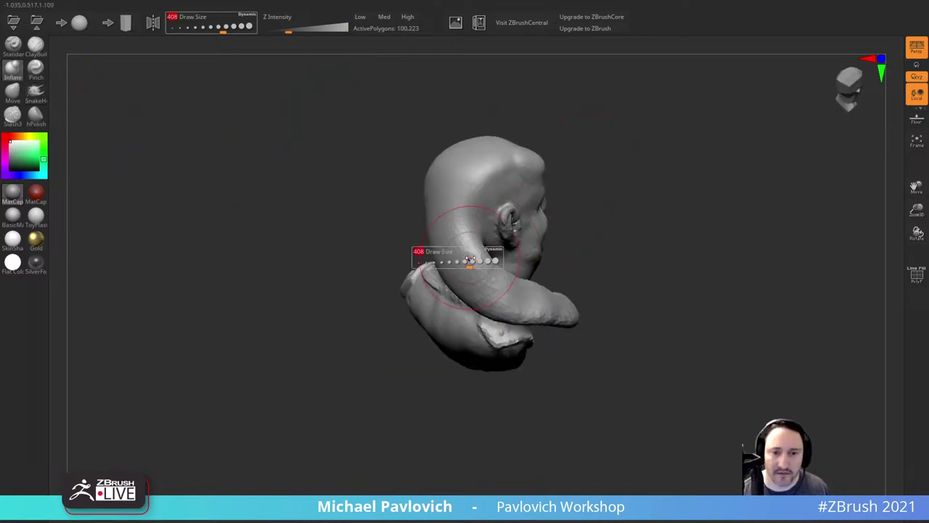
left_click(469, 266)
mouse_move(451, 216)
left_mouse_down()
mouse_move(449, 202)
mouse_move(487, 298)
left_mouse_up()
right_click_drag(494, 298, 435, 285)
left_click_drag(473, 282, 508, 307)
right_click_drag(530, 280, 738, 214)
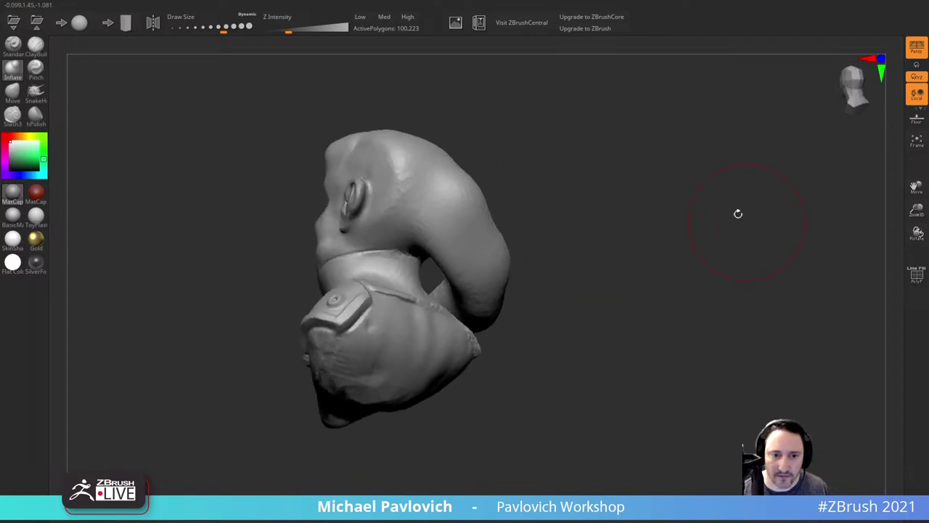
Step: Inflate the underside of the head tail at the neck and its length around the shoulder to the tip
left_click_drag(415, 251, 428, 274)
right_click_drag(544, 272, 346, 235)
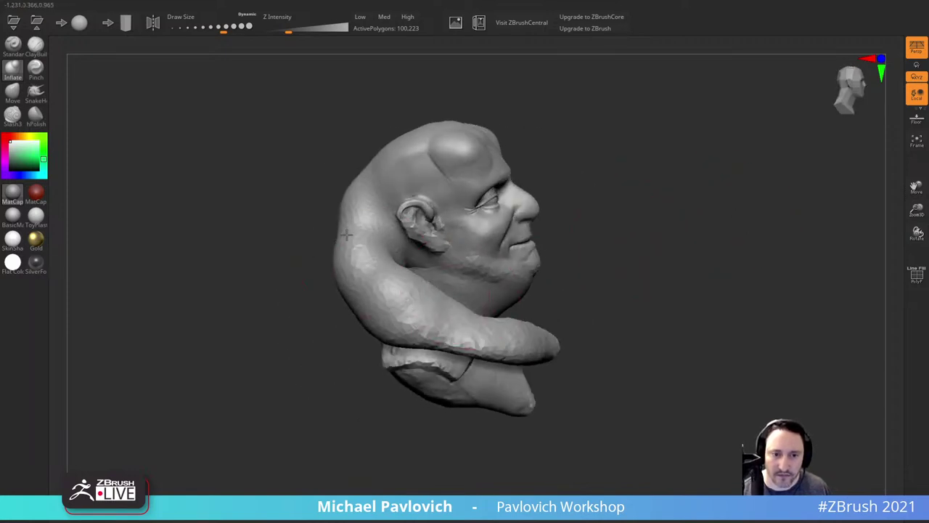
left_click_drag(346, 234, 376, 274)
mouse_move(657, 225)
right_mouse_down()
mouse_move(639, 255)
mouse_move(537, 247)
right_mouse_up()
mouse_move(388, 335)
left_mouse_down()
mouse_move(364, 324)
mouse_move(369, 338)
mouse_move(439, 366)
left_mouse_up()
right_click_drag(556, 316, 482, 331)
left_click_drag(412, 361, 450, 368)
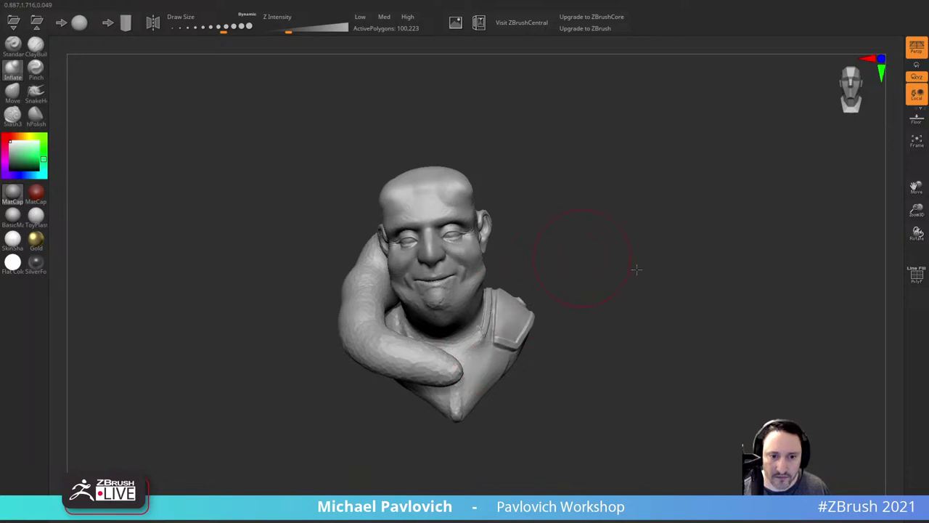
Step: Smooth the head tail from the side of the shoulder up to where it blends into the back of the skull
left_click_drag(637, 269, 708, 266)
left_click_drag(334, 249, 349, 250, "shift")
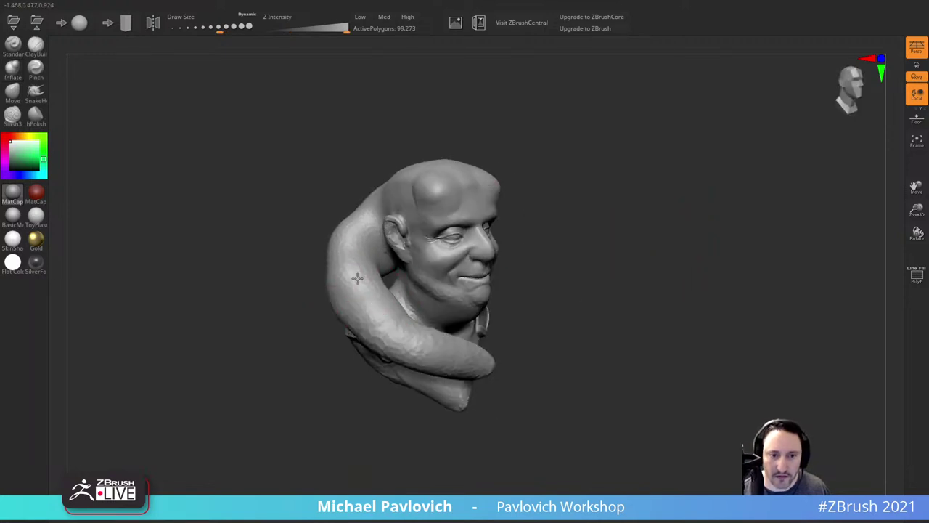
right_click_drag(452, 328, 321, 245)
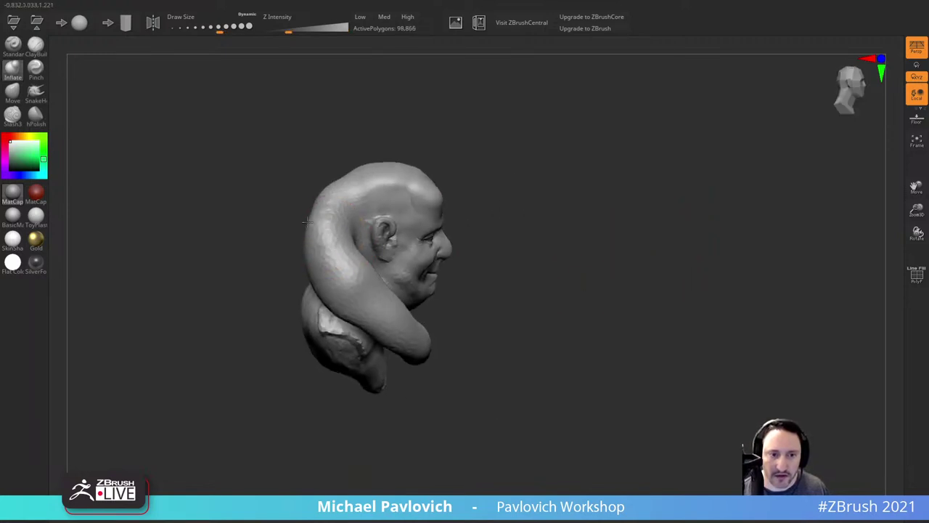
mouse_move(435, 108)
left_mouse_down("alt")
mouse_move(467, 152)
mouse_move(535, 158)
left_mouse_up("alt")
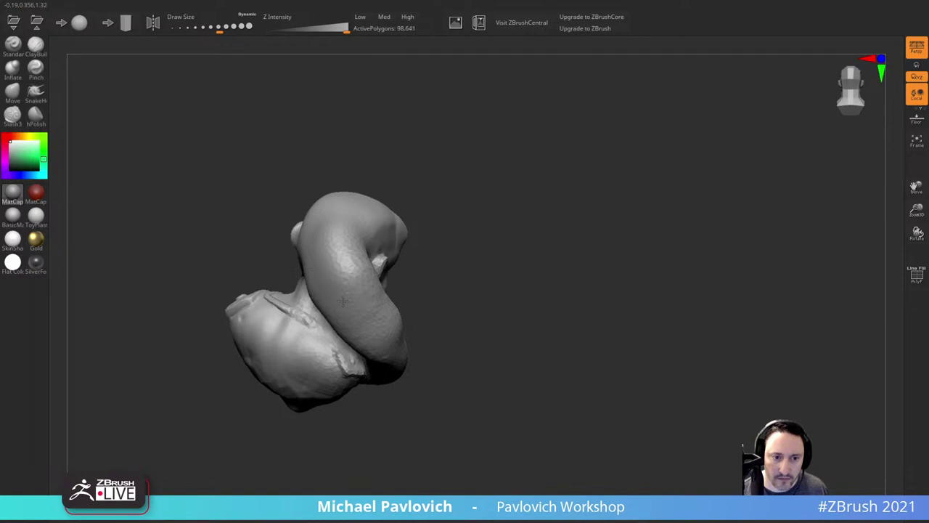
right_click_drag(342, 301, 326, 232)
left_click_drag(322, 247, 335, 216, "shift")
left_click_drag(356, 207, 390, 199, "shift")
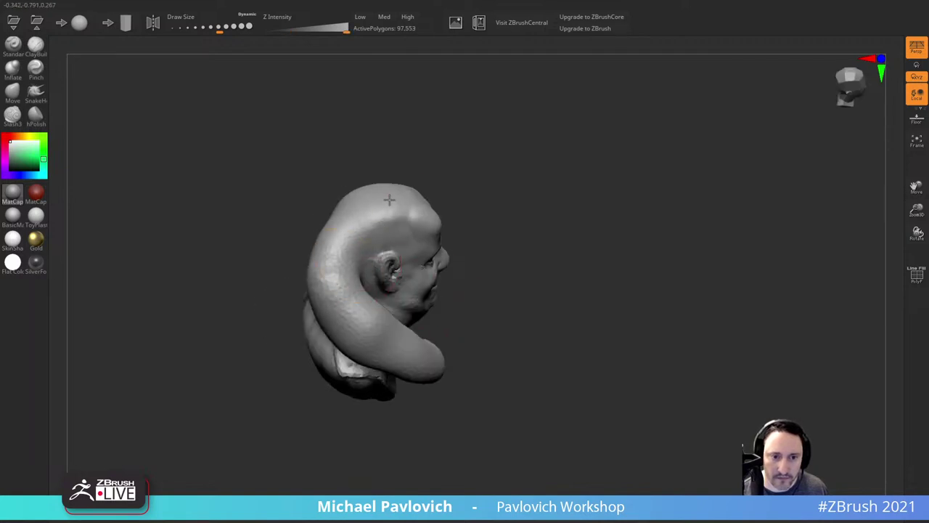
mouse_move(617, 182)
left_mouse_down()
mouse_move(537, 147)
mouse_move(537, 175)
left_mouse_up()
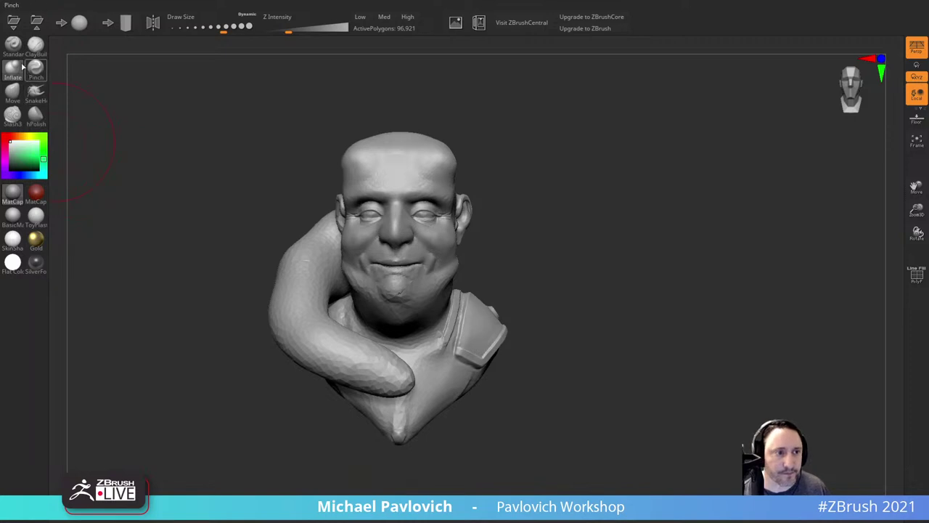
Step: Pull the head tail's tip downward across the chest with the Move brush, adjusting the brush size
left_click(15, 96)
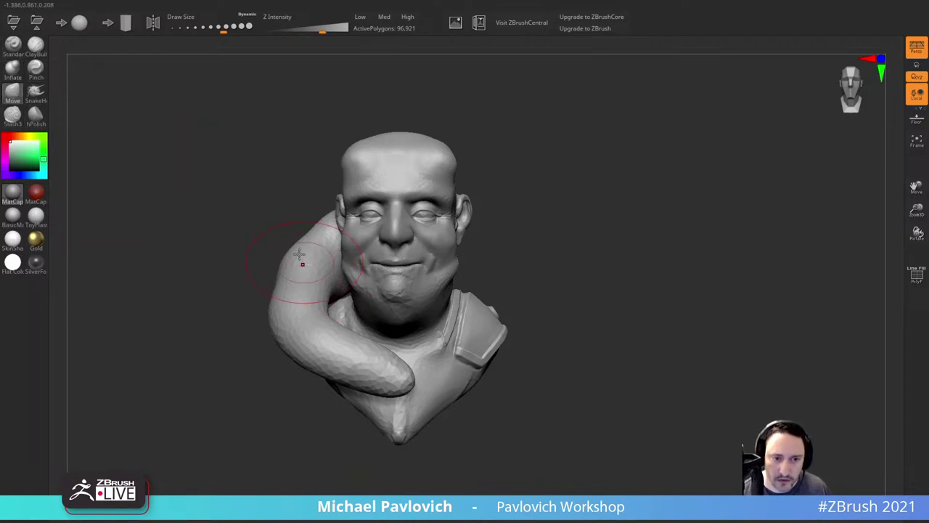
key("s")
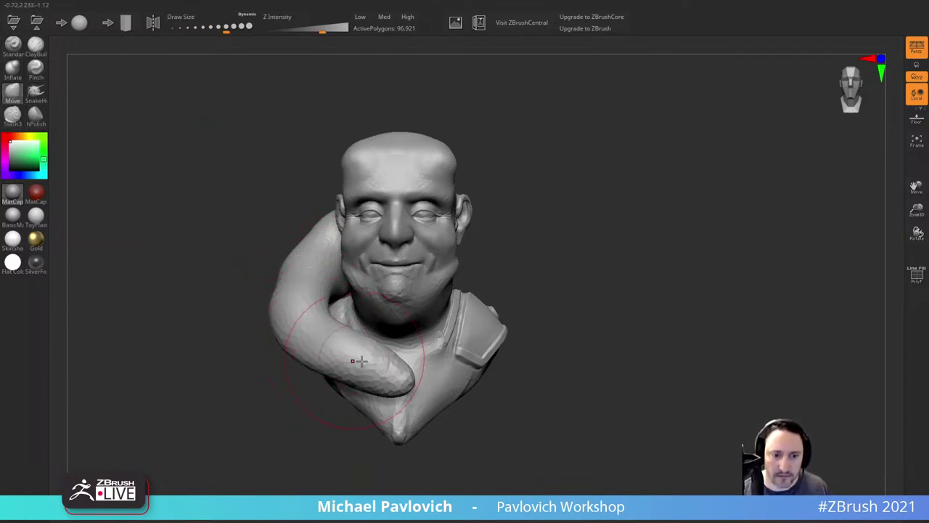
mouse_move(403, 379)
left_mouse_down()
mouse_move(429, 408)
mouse_move(422, 408)
left_mouse_up()
key("s")
left_click_drag(416, 385, 427, 404)
right_click_drag(440, 379, 411, 295, "alt")
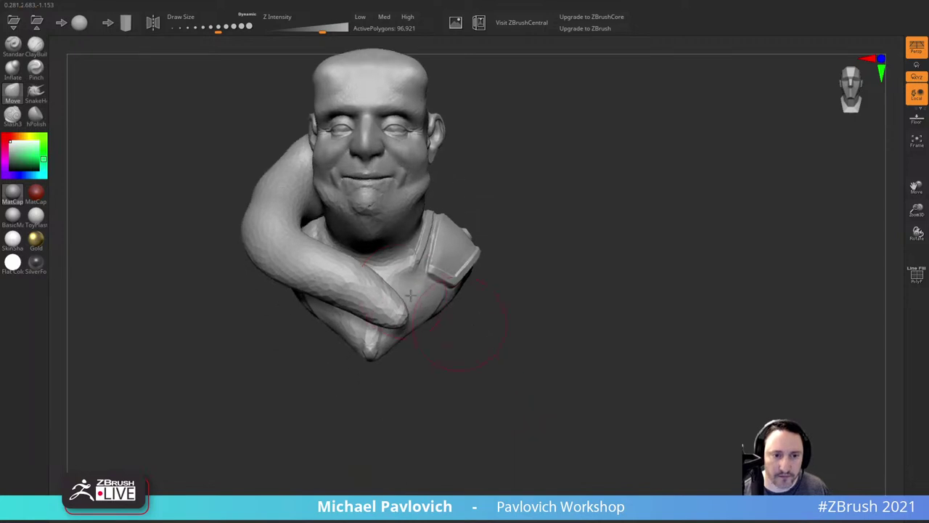
Step: Draw the head tail's tip out past the bottom of the chest with the SnakeHook brush, undoing one stroke and pulling again
left_click(38, 100)
key("s")
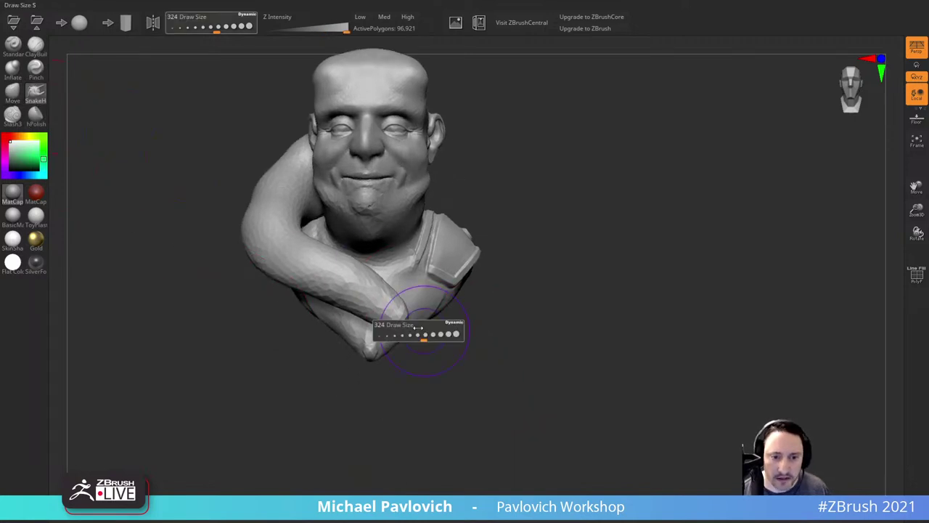
left_click_drag(425, 330, 416, 330)
mouse_move(396, 317)
left_mouse_down()
mouse_move(399, 381)
mouse_move(405, 348)
left_mouse_up()
right_click_drag(448, 341, 411, 352)
key("s")
mouse_move(414, 355)
left_mouse_down()
mouse_move(426, 355)
mouse_move(457, 389)
left_mouse_up()
key("ctrl+z")
mouse_move(407, 329)
left_mouse_down()
mouse_move(420, 324)
mouse_move(429, 277)
mouse_move(435, 350)
left_mouse_up()
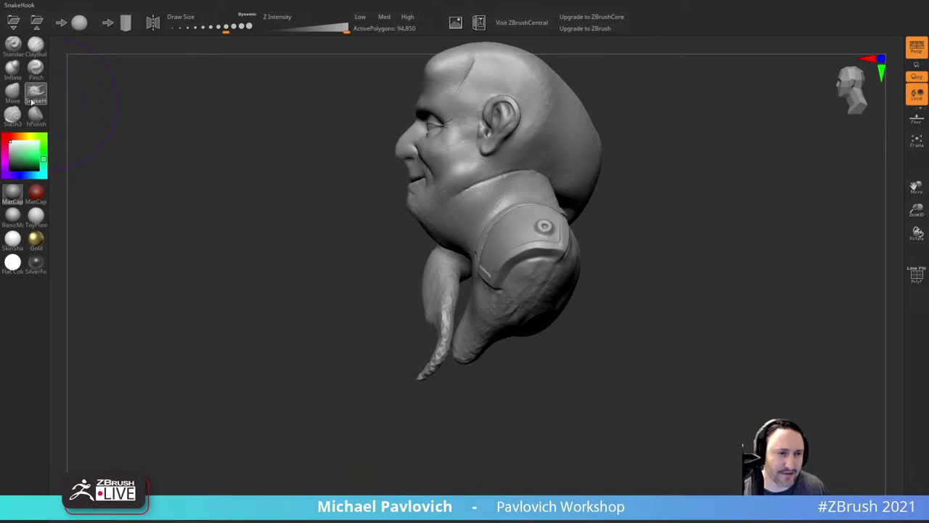
Step: Inflate the thin, drawn-out end of the head tail and smooth it into a rounded tip
left_click(12, 68)
left_click_drag(443, 320, 427, 369)
left_click_drag(356, 379, 404, 380)
left_click_drag(443, 317, 448, 359, "shift")
left_click_drag(401, 401, 444, 401, "shift")
mouse_move(457, 332)
left_mouse_down("shift")
mouse_move(433, 313)
mouse_move(456, 355)
left_mouse_up("shift")
Step: Inflate and smooth the head tail around the shoulder bend and across the back of the skull
left_click_drag(367, 284, 309, 237, "shift")
left_click_drag(306, 203, 350, 249)
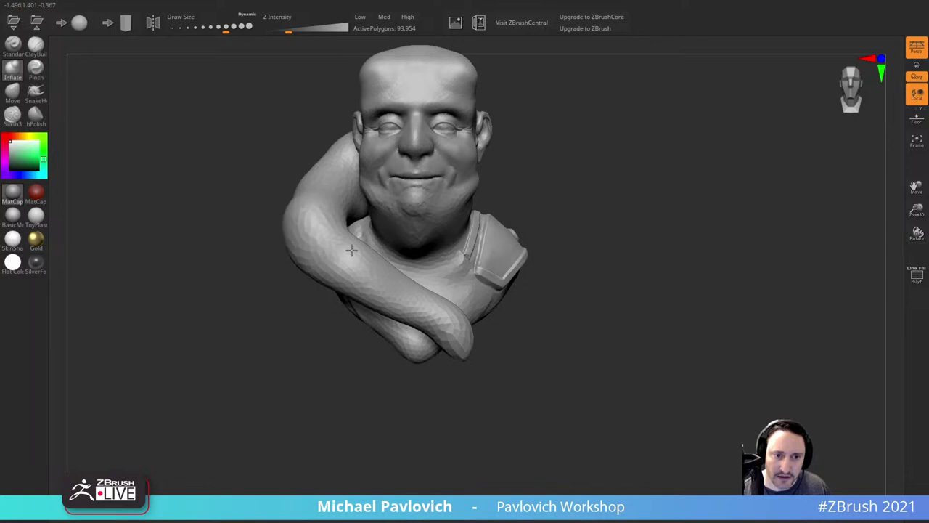
left_click_drag(239, 363, 312, 363, "shift")
mouse_move(233, 169)
left_mouse_down("shift")
mouse_move(275, 217)
mouse_move(247, 238)
left_mouse_up("shift")
mouse_move(461, 185)
left_mouse_down("alt")
mouse_move(574, 266)
mouse_move(624, 258)
left_mouse_up("alt")
left_click_drag(313, 207, 388, 333)
left_click_drag(501, 312, 466, 187)
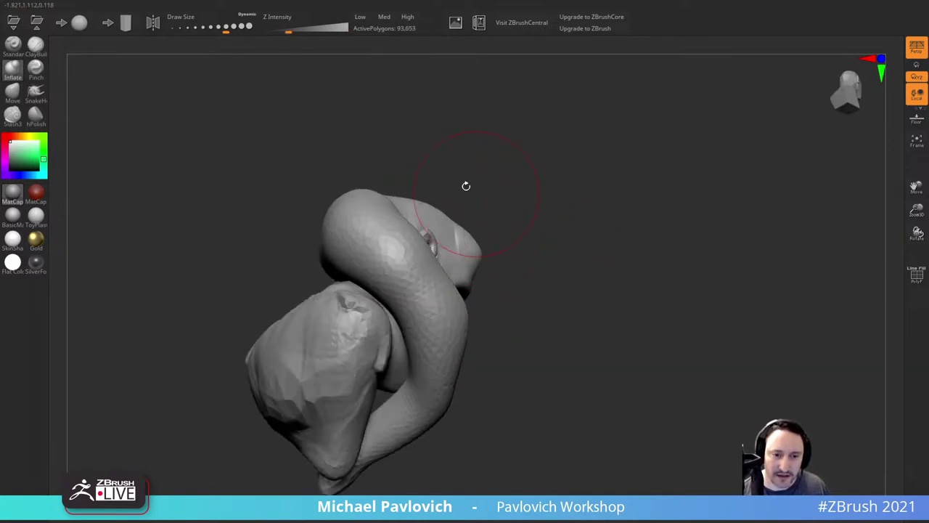
mouse_move(395, 254)
left_mouse_down()
mouse_move(425, 363)
mouse_move(392, 430)
left_mouse_up()
left_click_drag(498, 291, 537, 290, "shift")
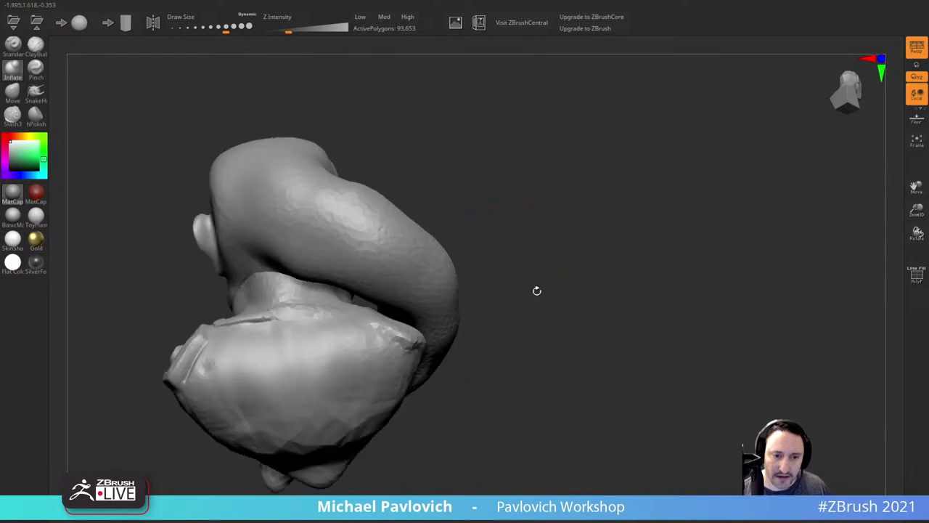
mouse_move(330, 231)
left_mouse_down()
mouse_move(281, 210)
mouse_move(292, 226)
mouse_move(238, 213)
left_mouse_up()
Step: Turn on symmetry and smooth the cheeks, chin and jaw with a smaller brush
mouse_move(399, 164)
left_mouse_down()
mouse_move(492, 160)
mouse_move(606, 186)
left_mouse_up()
key("bracketleft")
mouse_move(534, 207)
left_mouse_down("alt")
mouse_move(579, 211)
mouse_move(604, 190)
left_mouse_up("alt")
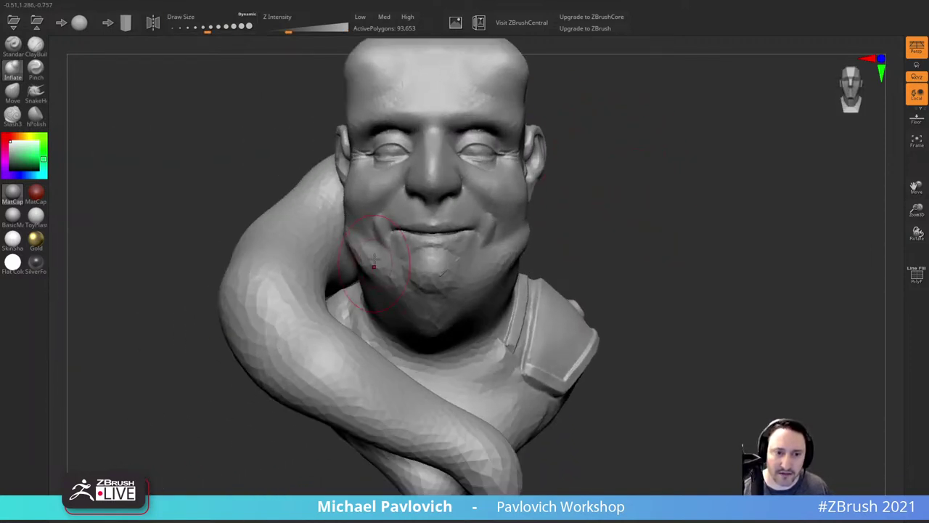
left_click(153, 22)
mouse_move(380, 260)
left_mouse_down("shift")
mouse_move(394, 296)
mouse_move(442, 277)
mouse_move(461, 321)
left_mouse_up("shift")
mouse_move(622, 203)
left_mouse_down("alt")
mouse_move(637, 213)
mouse_move(628, 190)
left_mouse_up("alt")
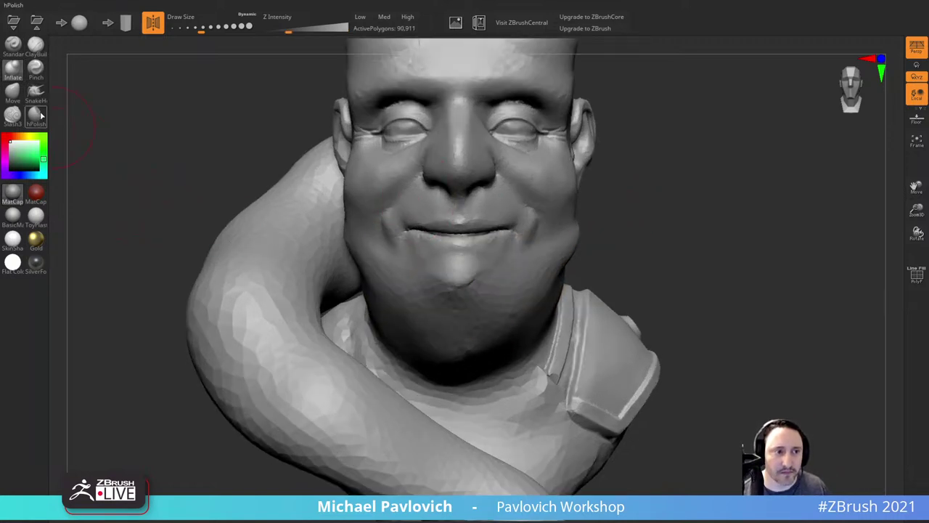
Step: Build up the chin and the upper lip with the ClayBuildup brush, reducing the brush size for the lip
left_click(33, 50)
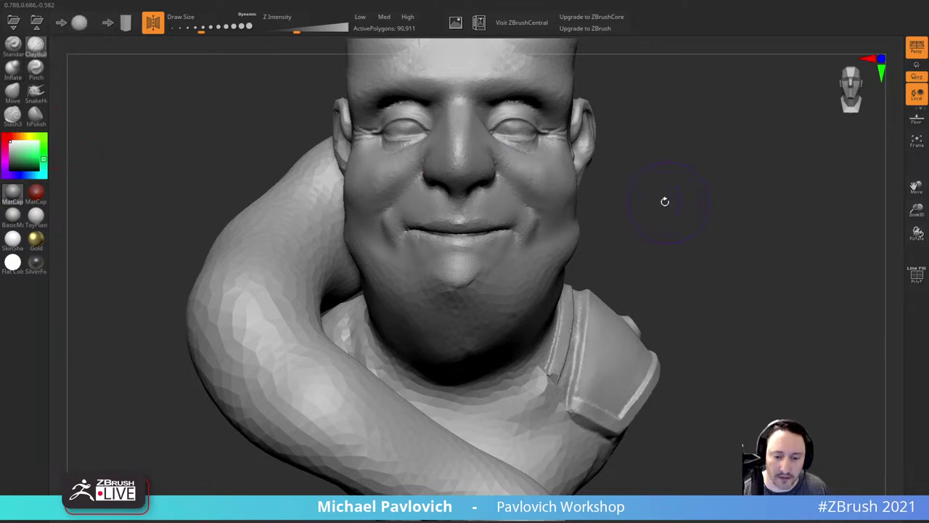
left_click_drag(664, 201, 663, 183, "alt")
mouse_move(442, 250)
left_mouse_down()
mouse_move(455, 253)
mouse_move(458, 242)
left_mouse_up()
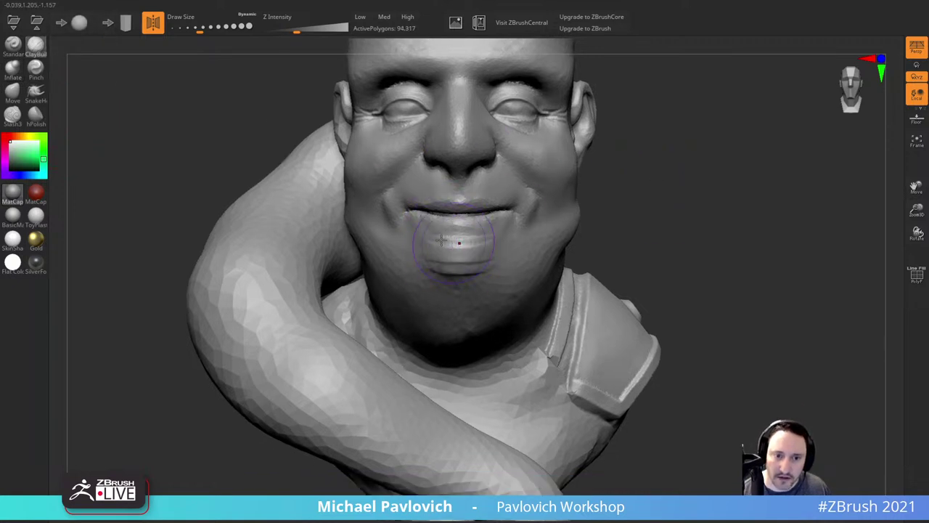
left_click_drag(638, 204, 651, 212, "alt")
key("bracketleft")
left_click_drag(447, 219, 449, 201)
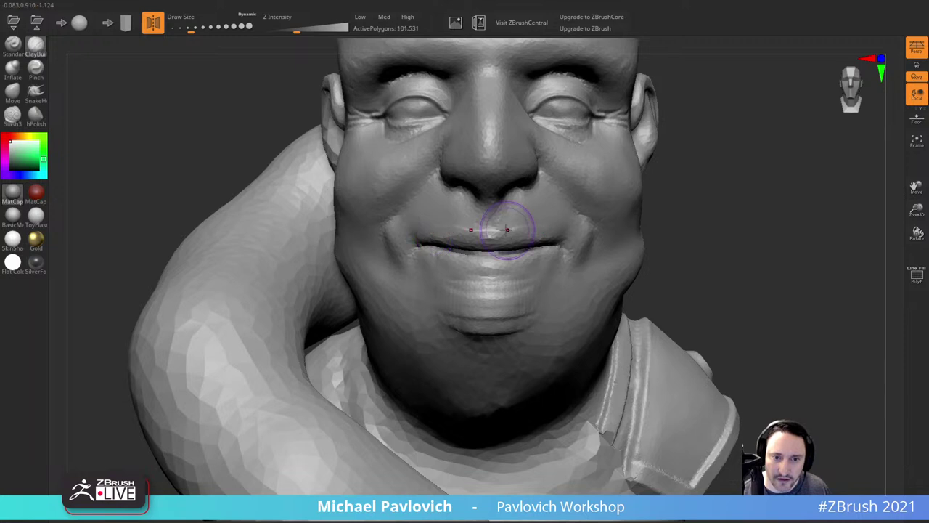
left_click_drag(435, 222, 537, 216)
left_click_drag(706, 190, 714, 179)
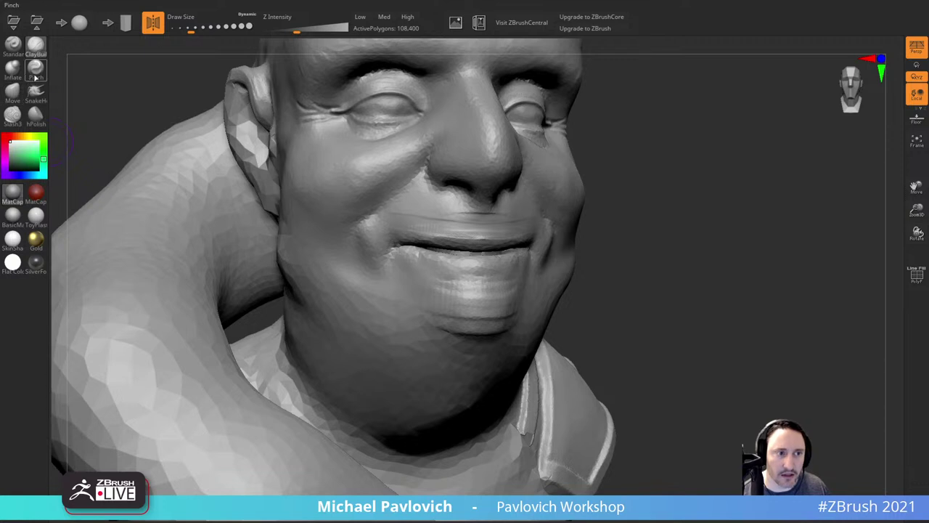
Step: Carve the creases at the corners of the mouth with a small Slash3 brush
left_click(17, 115)
key("s")
left_click(426, 235)
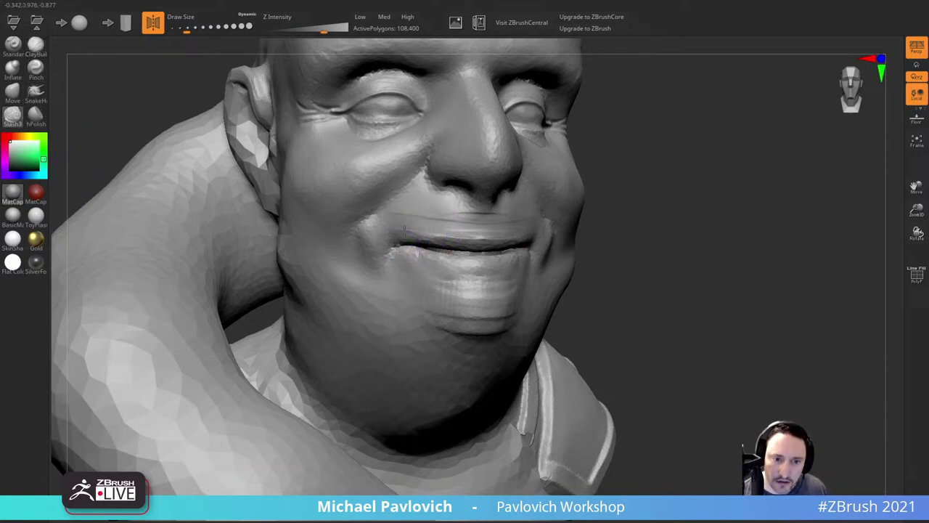
left_click_drag(410, 227, 409, 222)
key("s")
left_click(392, 262)
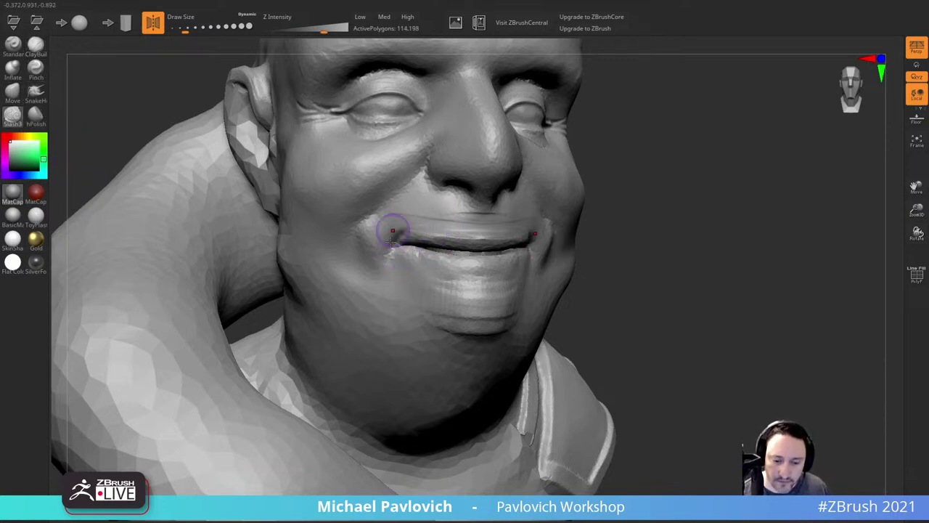
left_click_drag(642, 232, 672, 226)
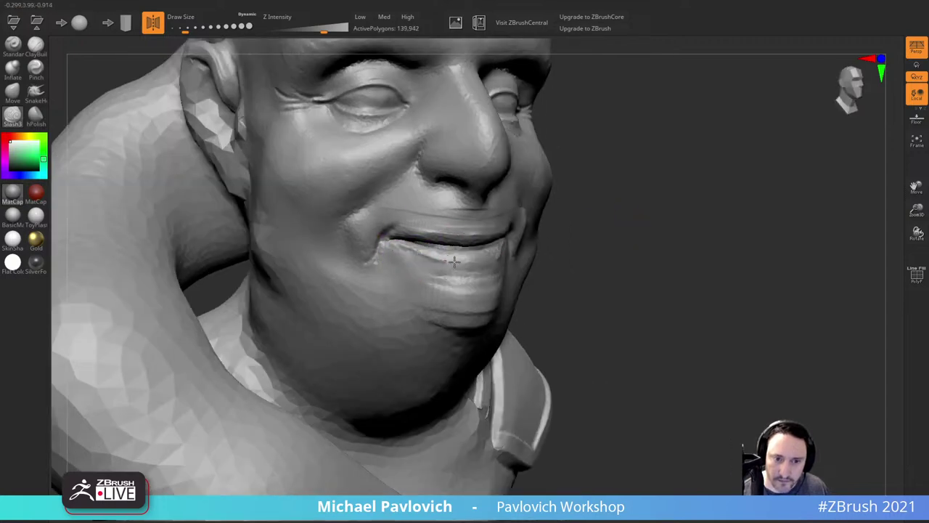
Step: Define the edge of the lower lip and the crease around the nostril with the Slash3 brush
left_click_drag(455, 262, 493, 260)
left_click_drag(643, 234, 588, 239)
left_click_drag(404, 249, 489, 261)
mouse_move(688, 192)
left_mouse_down()
mouse_move(703, 164)
mouse_move(657, 190)
left_mouse_up()
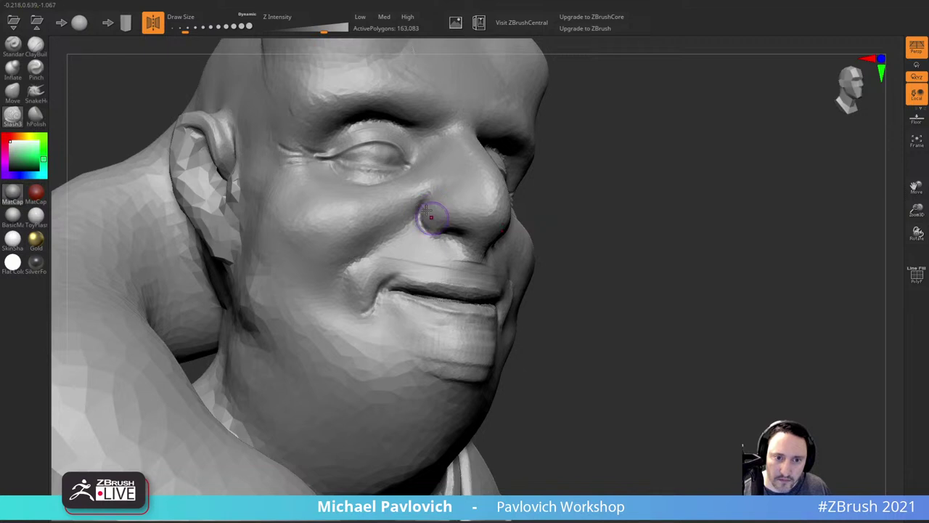
left_click_drag(591, 177, 534, 115)
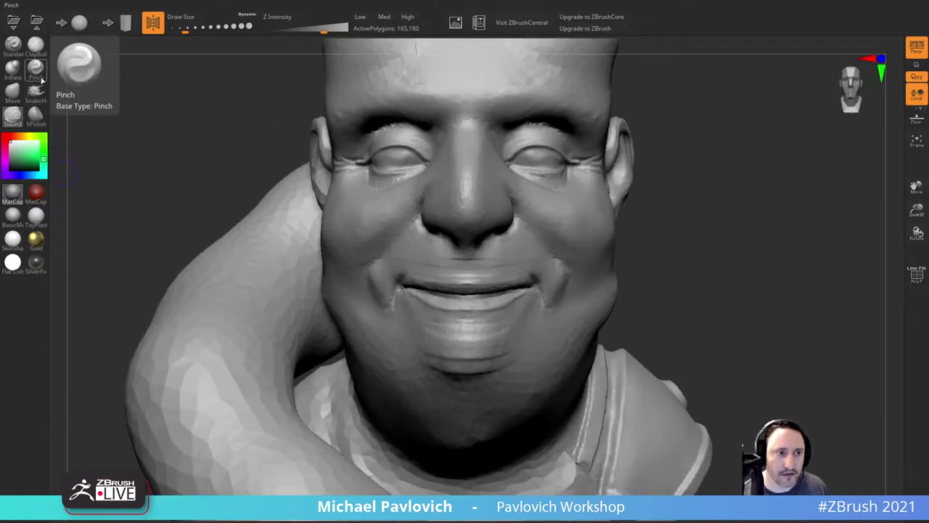
Step: Narrow the nostrils by pushing the sides of the nose inward with a resized Move brush
left_click(14, 93)
key("s")
mouse_move(458, 208)
left_mouse_down()
mouse_move(479, 208)
mouse_move(430, 213)
left_mouse_up()
key("s")
key("s")
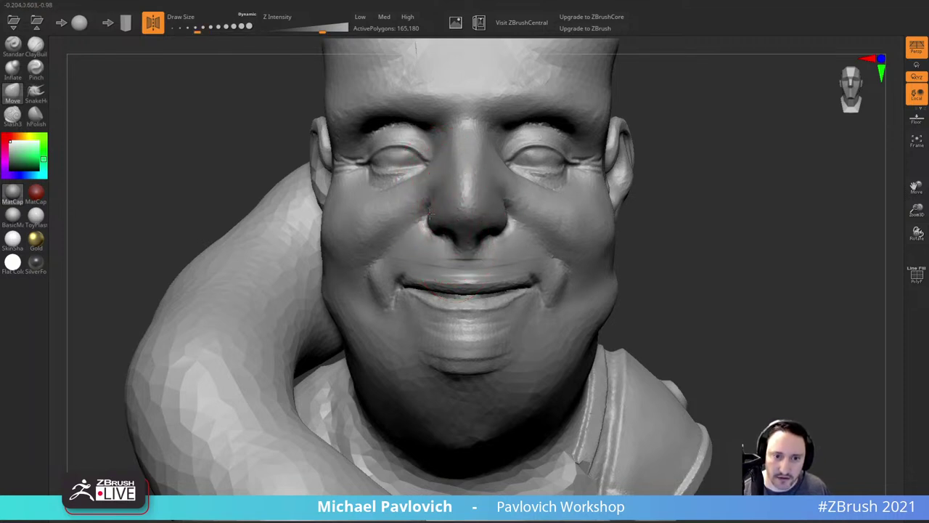
Step: Swell the jowls, chin and throat with an enlarged Inflate brush to give the face a heavy double chin
left_click_drag(670, 201, 653, 163, "alt")
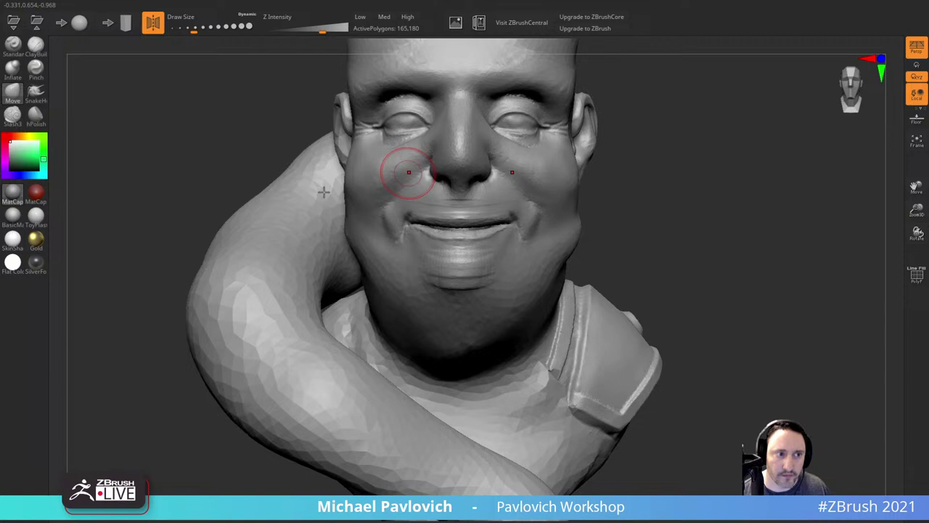
left_click(13, 69)
left_click_drag(624, 202, 686, 198)
key("bracketright")
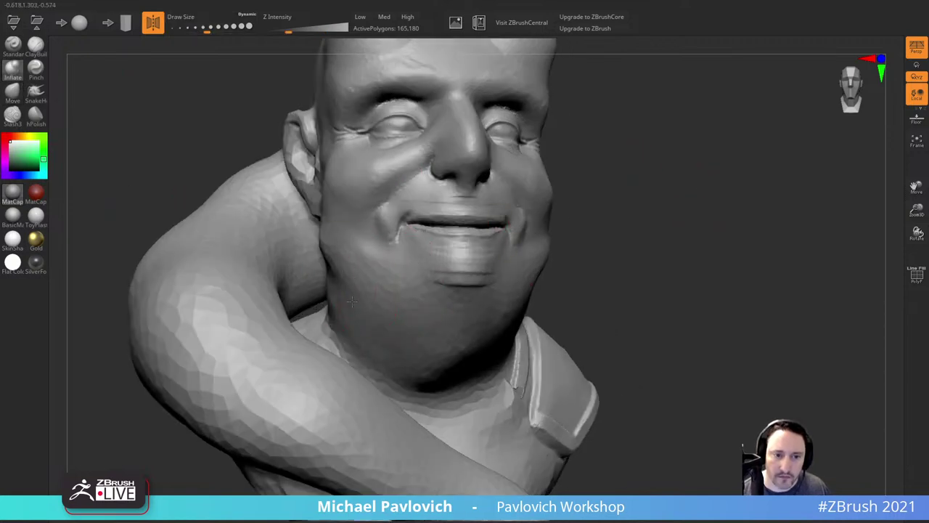
mouse_move(351, 301)
left_mouse_down()
mouse_move(340, 261)
mouse_move(336, 294)
left_mouse_up()
mouse_move(581, 269)
left_mouse_down("alt")
mouse_move(574, 230)
mouse_move(512, 230)
left_mouse_up("alt")
left_click_drag(437, 318, 399, 316)
mouse_move(610, 244)
left_mouse_down("alt")
mouse_move(612, 204)
mouse_move(574, 170)
left_mouse_up("alt")
mouse_move(462, 269)
left_mouse_down()
mouse_move(458, 344)
mouse_move(437, 356)
left_mouse_up()
key("bracketright")
mouse_move(608, 243)
left_mouse_down()
mouse_move(539, 270)
mouse_move(506, 313)
mouse_move(561, 259)
left_mouse_up()
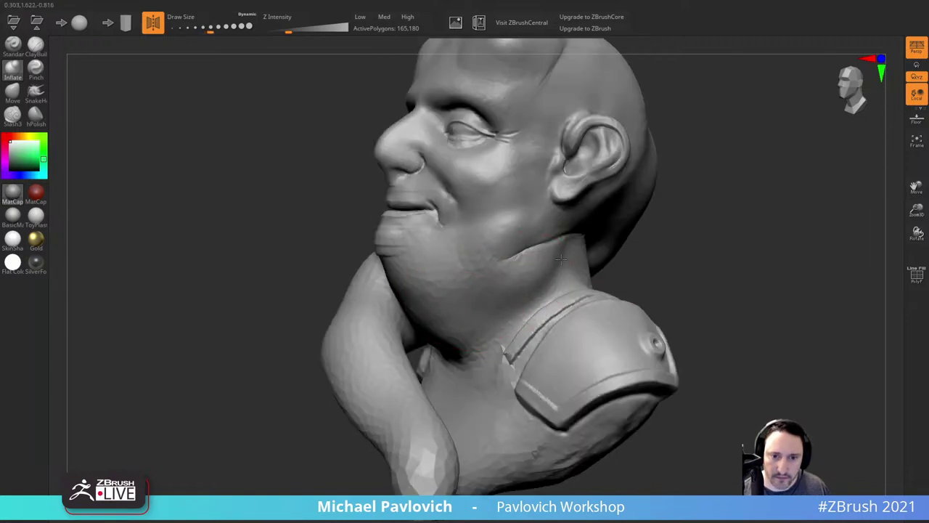
Step: Smooth the inflated jowls and the chin area beneath the mouth
left_click_drag(674, 238, 718, 256)
left_click_drag(513, 235, 445, 270, "shift")
left_click_drag(617, 243, 682, 243)
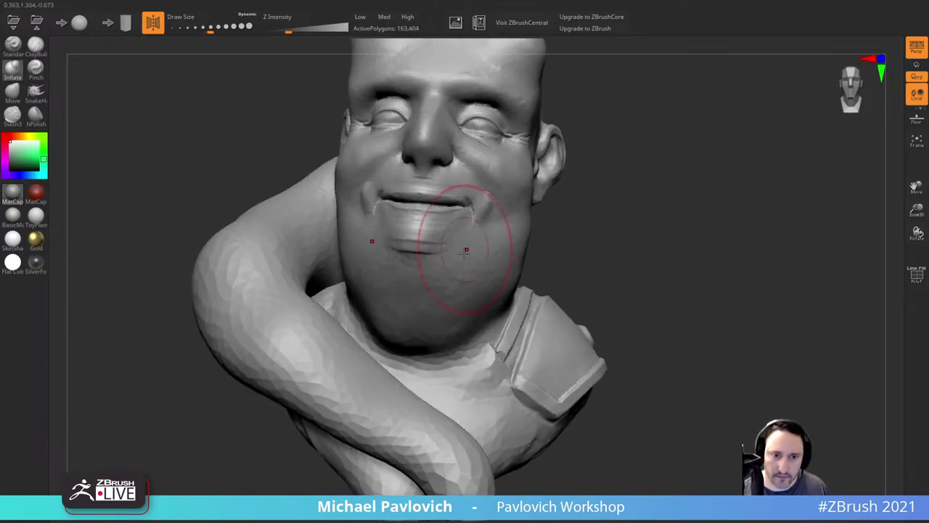
left_click_drag(450, 246, 399, 237, "shift")
left_click_drag(610, 241, 646, 214)
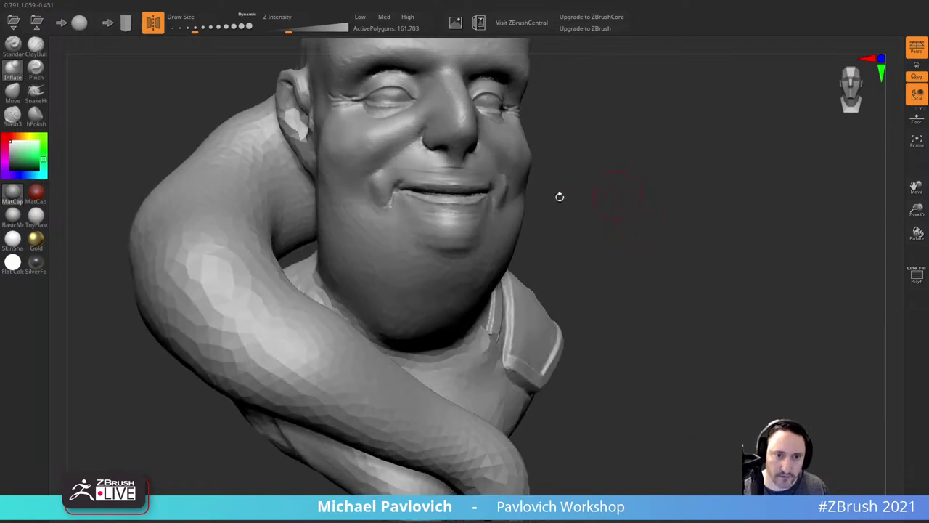
Step: Carve the double-chin fold along the jaw and the crease around the chin with the Slash3 brush
left_click(13, 115)
left_click_drag(539, 206, 556, 204)
key("s")
left_click_drag(387, 238, 393, 238)
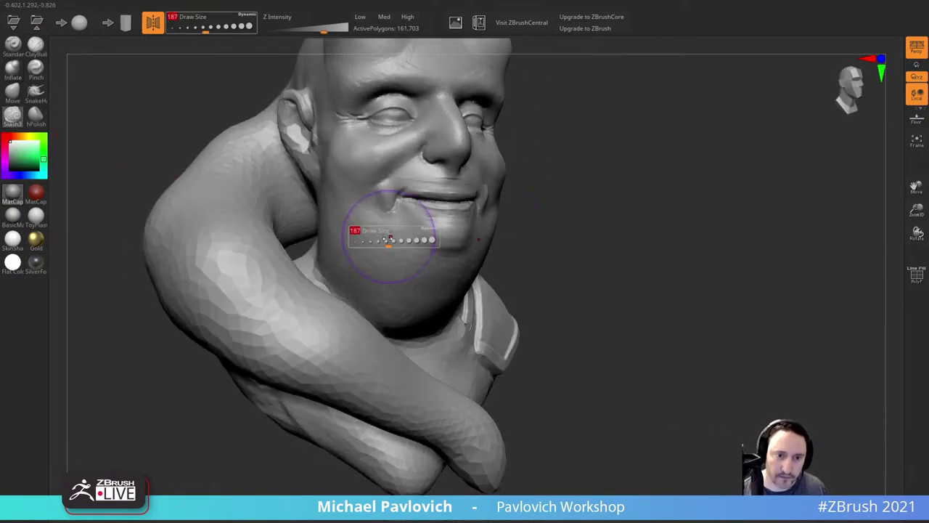
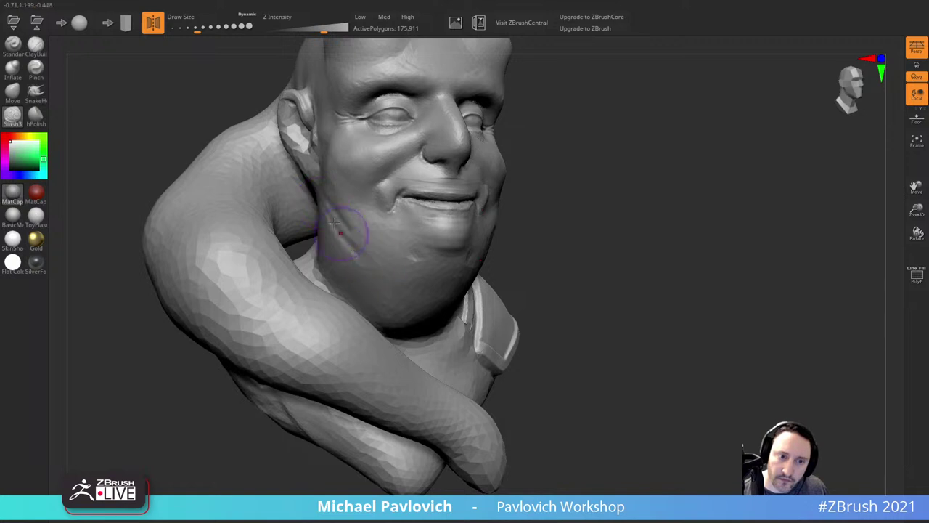
left_click_drag(421, 285, 456, 286)
left_click_drag(563, 243, 533, 227)
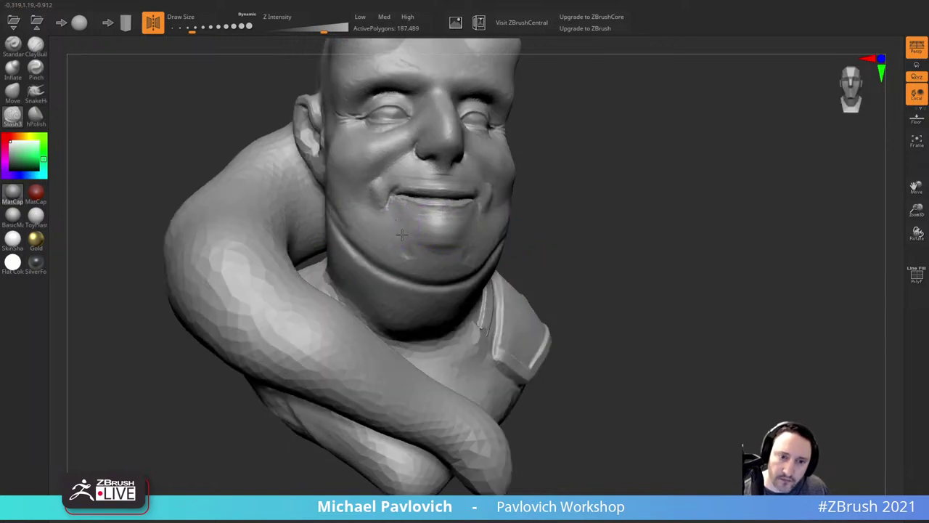
left_click_drag(579, 186, 516, 166, "alt")
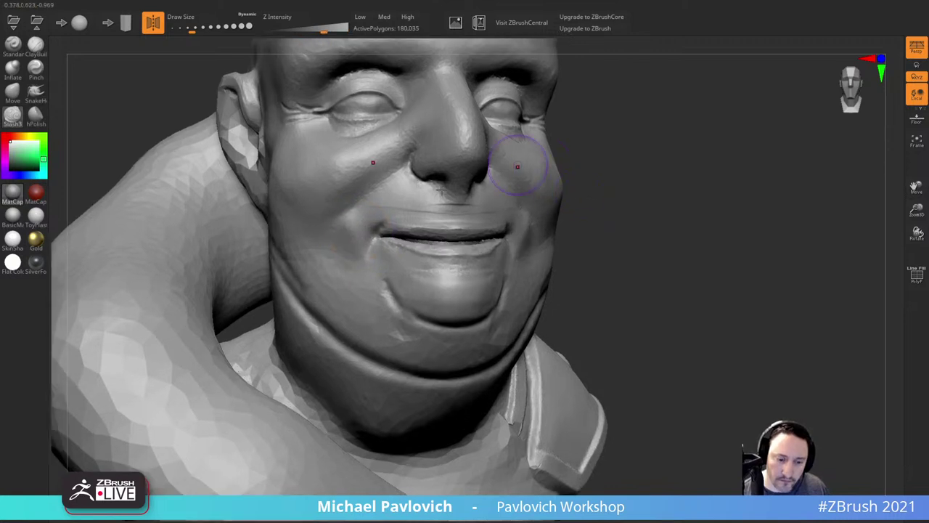
Step: Reshape the lips and the corners of the mouth with the Move brush
left_click(12, 91)
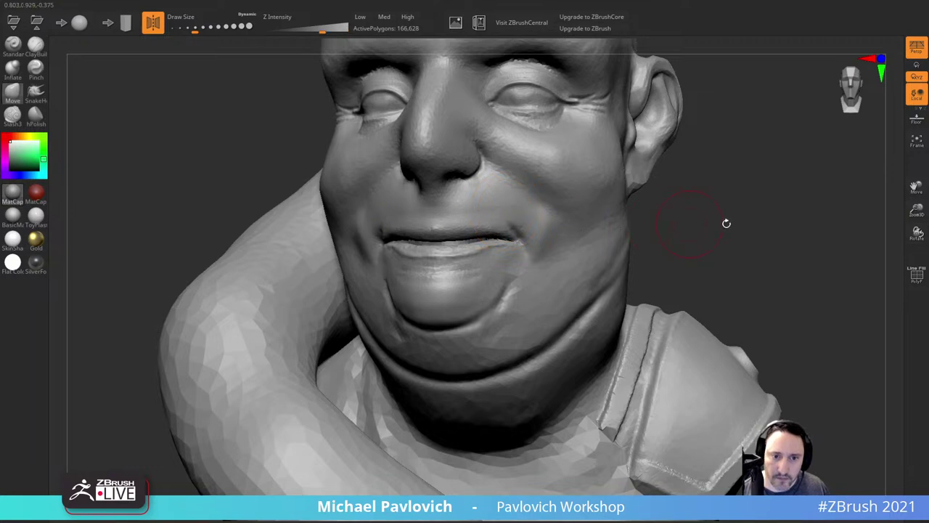
left_click_drag(726, 222, 665, 221)
key("s")
left_click_drag(598, 210, 741, 204)
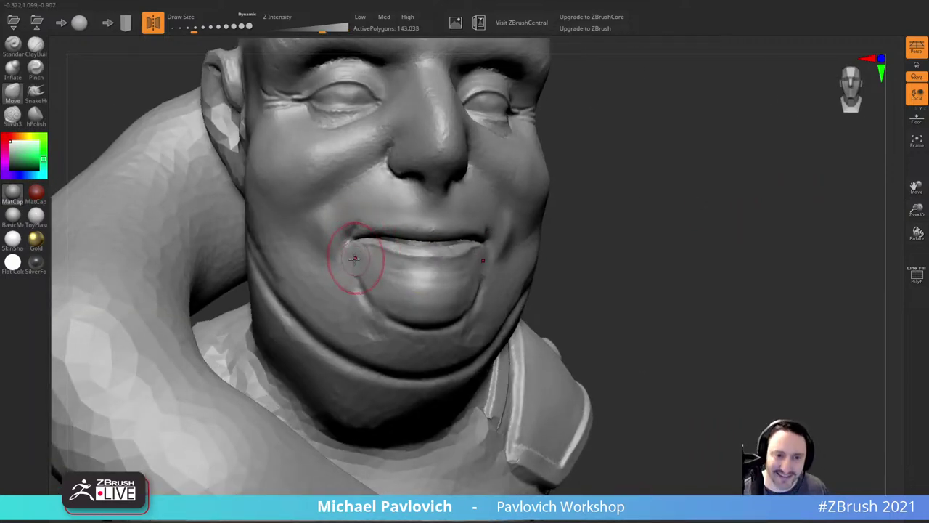
key("s")
left_click(352, 265)
mouse_move(595, 217)
left_mouse_down()
mouse_move(605, 206)
mouse_move(622, 230)
mouse_move(570, 199)
left_mouse_up()
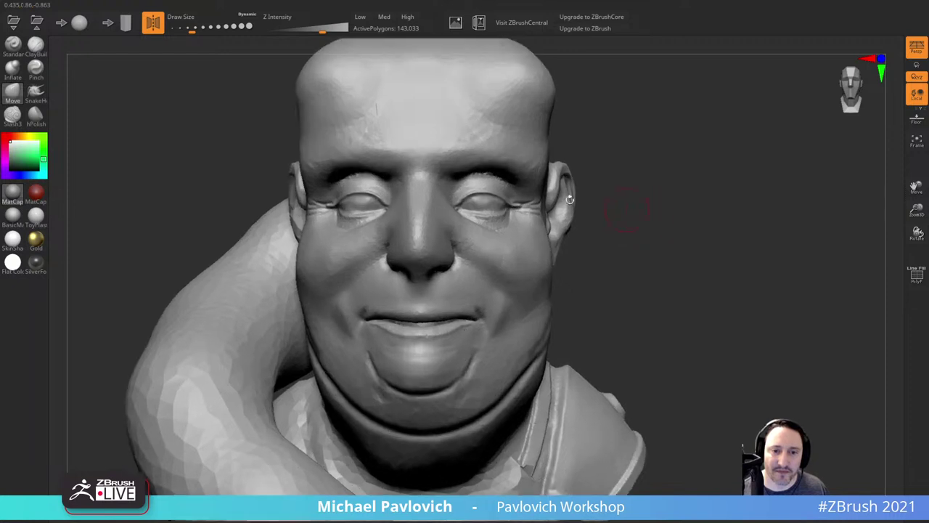
Step: Smooth the wrinkles at the outer corners of the eyes and the upper eyelids
left_click_drag(638, 163, 570, 166, "alt")
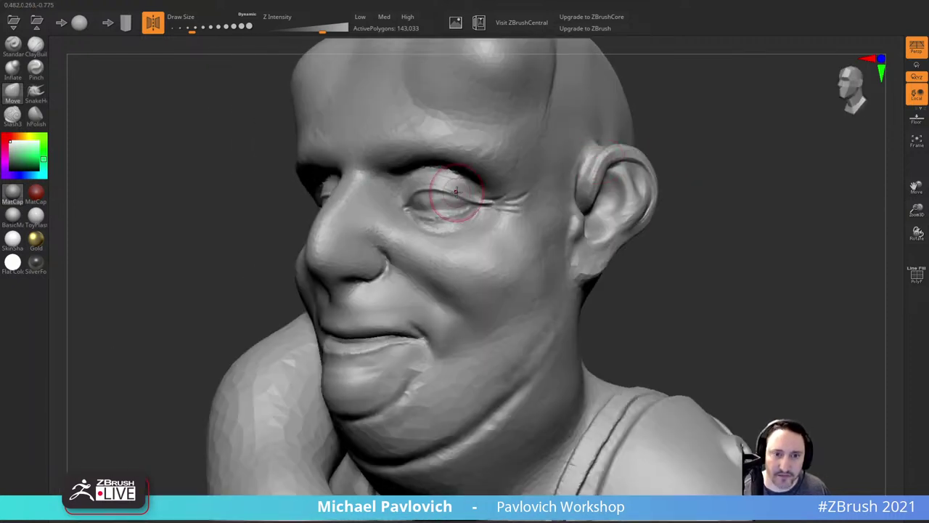
left_click_drag(708, 90, 725, 85, "shift")
left_click_drag(429, 169, 474, 163)
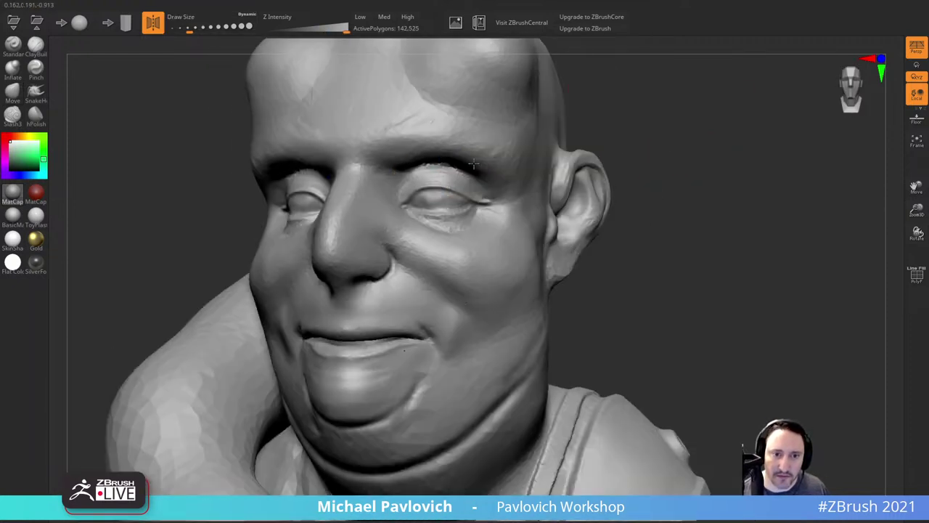
mouse_move(670, 153)
left_mouse_down("shift")
mouse_move(637, 140)
mouse_move(686, 167)
left_mouse_up("shift")
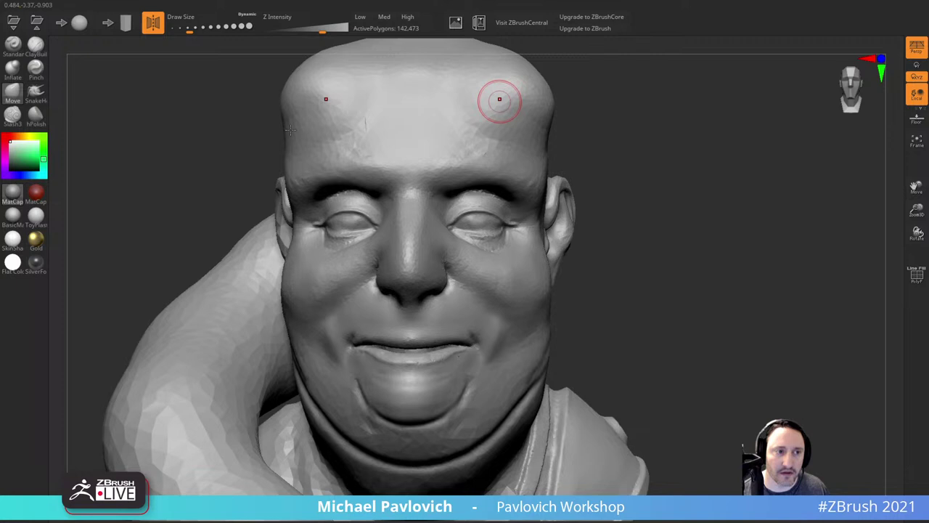
Step: Build up the brow ridge above both eyes with the ClayBuildup brush
left_click(35, 55)
left_click_drag(616, 119, 554, 154, "alt")
key("s")
mouse_move(404, 207)
left_mouse_down()
mouse_move(391, 213)
mouse_move(394, 197)
mouse_move(425, 195)
left_mouse_up()
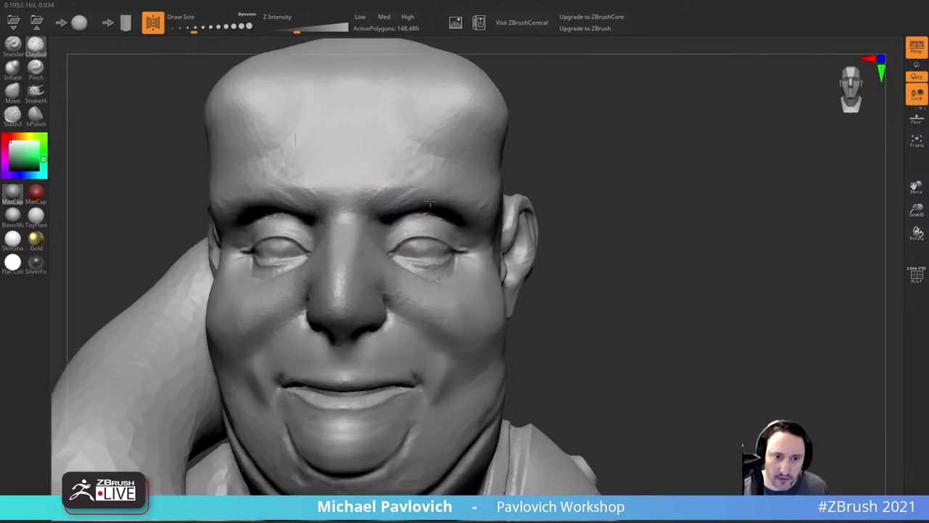
left_click_drag(617, 129, 535, 120)
left_click_drag(386, 209, 427, 201)
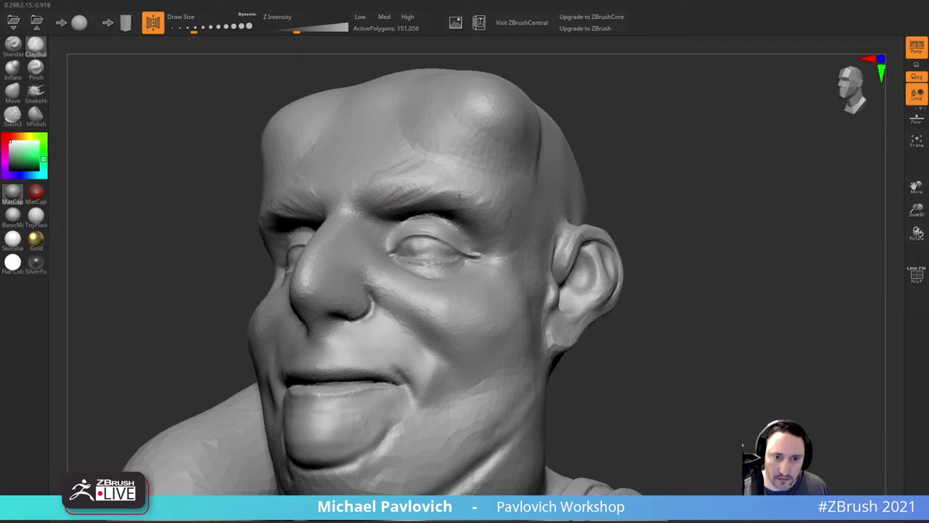
left_click_drag(603, 135, 637, 125)
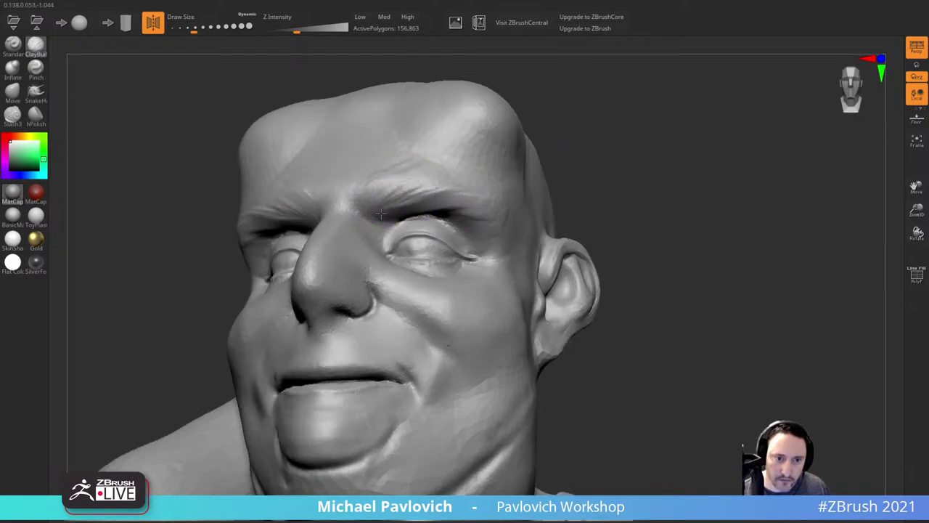
left_click_drag(584, 145, 636, 161)
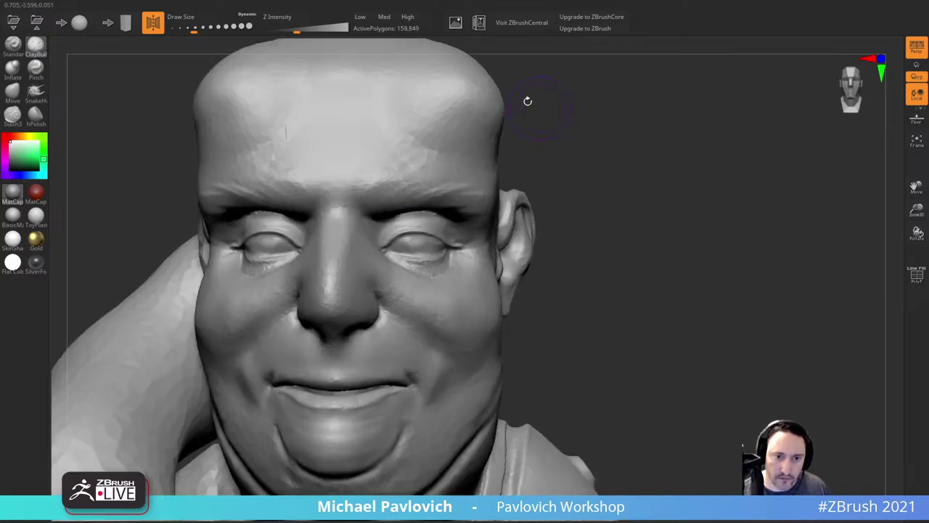
Step: Turn off perspective and pull the outer brows down over the eyes with the Move brush
left_click(22, 100)
left_click_drag(600, 128, 675, 102, "alt")
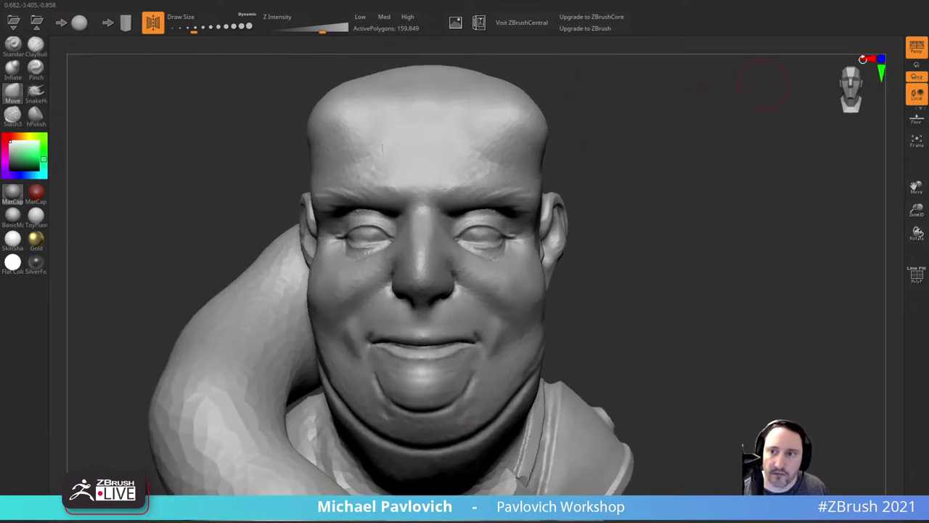
left_click(918, 49)
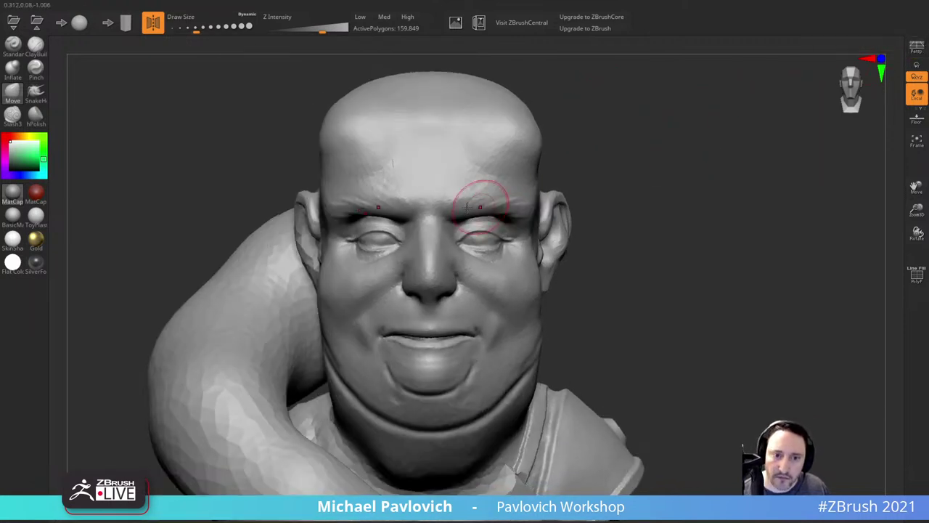
left_click_drag(455, 212, 453, 219)
left_click_drag(610, 166, 566, 181, "alt")
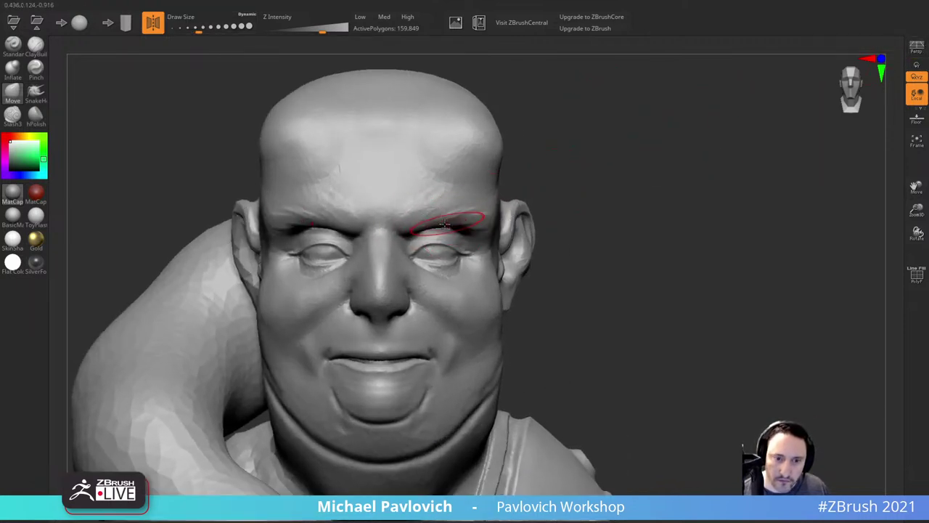
mouse_move(443, 218)
left_mouse_down()
mouse_move(471, 226)
mouse_move(474, 238)
left_mouse_up()
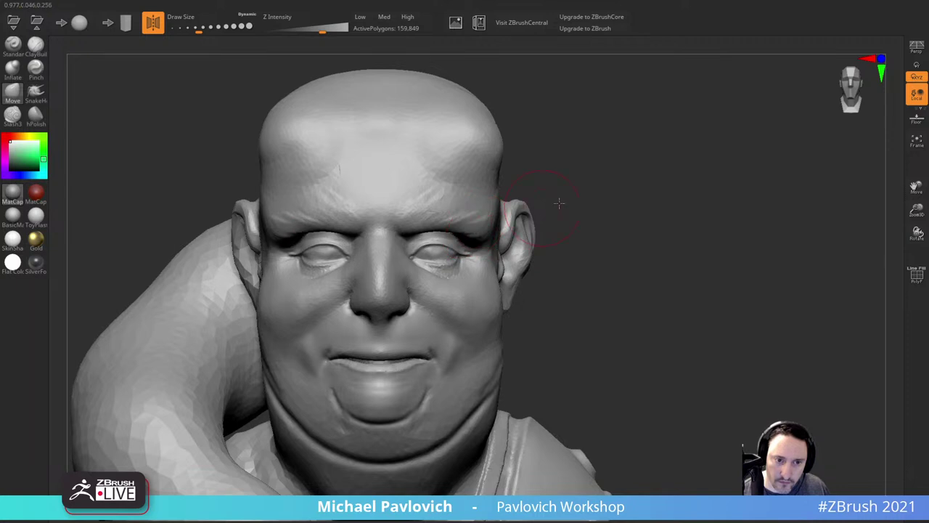
left_click_drag(559, 203, 533, 204)
left_click_drag(459, 217, 448, 220)
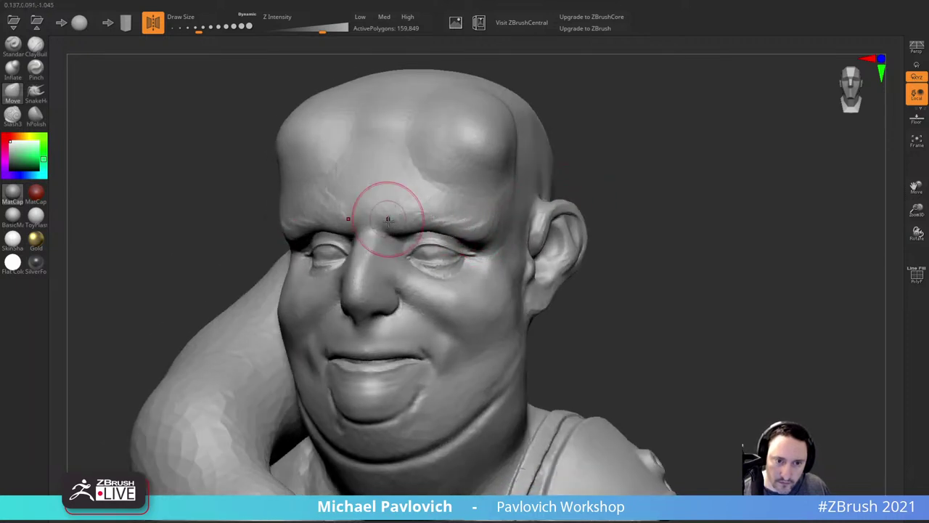
left_click_drag(597, 161, 455, 170)
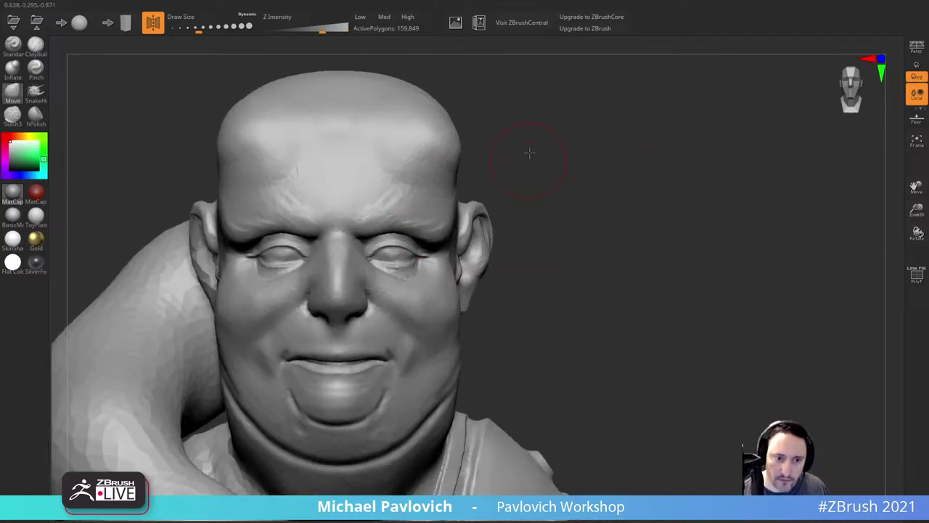
Step: Smooth the brow ridge and the lower forehead above the eyes
left_click_drag(529, 152, 425, 187)
left_click_drag(558, 168, 618, 135, "shift")
left_click_drag(599, 197, 624, 158, "alt")
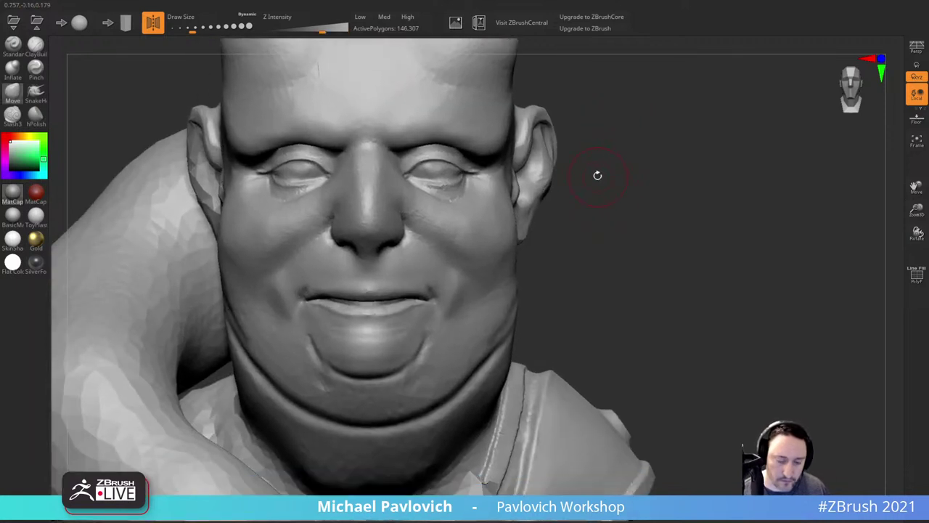
Step: Take the small Slash3 brush to define the crease beneath the eye
left_click(13, 115)
left_click_drag(671, 118, 555, 133)
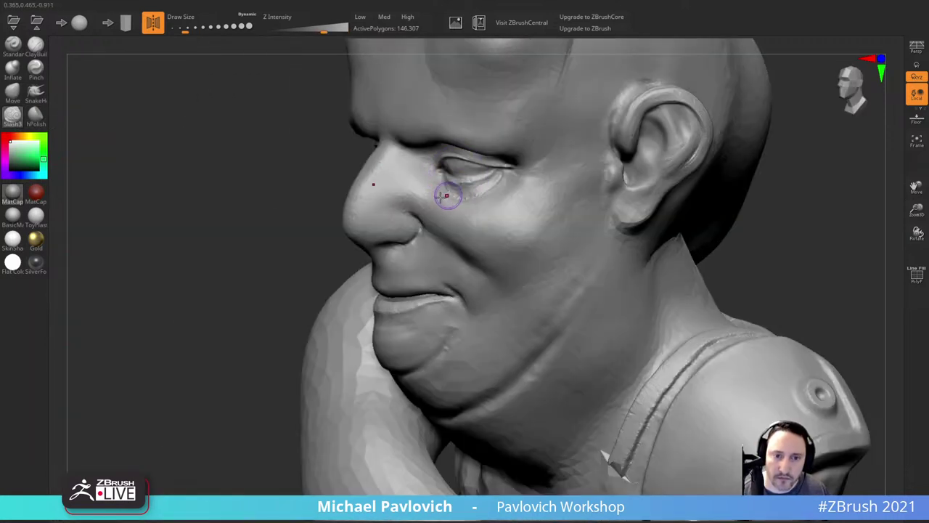
Step: Carve the wrinkles and lower creases of the eye bags on both sides of the face with the Slash3 brush
left_click_drag(305, 179, 523, 183)
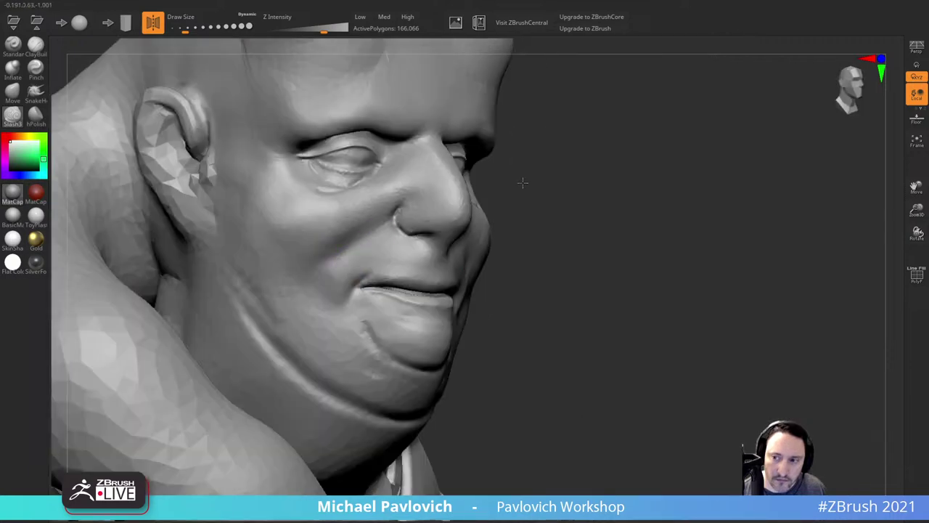
left_click_drag(681, 183, 657, 160)
right_click_drag(418, 215, 426, 219)
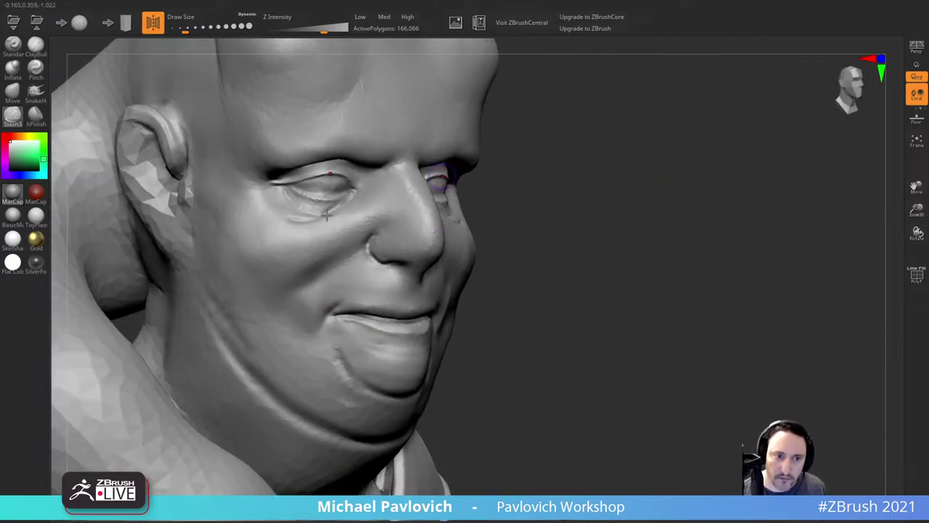
left_click_drag(610, 173, 515, 157)
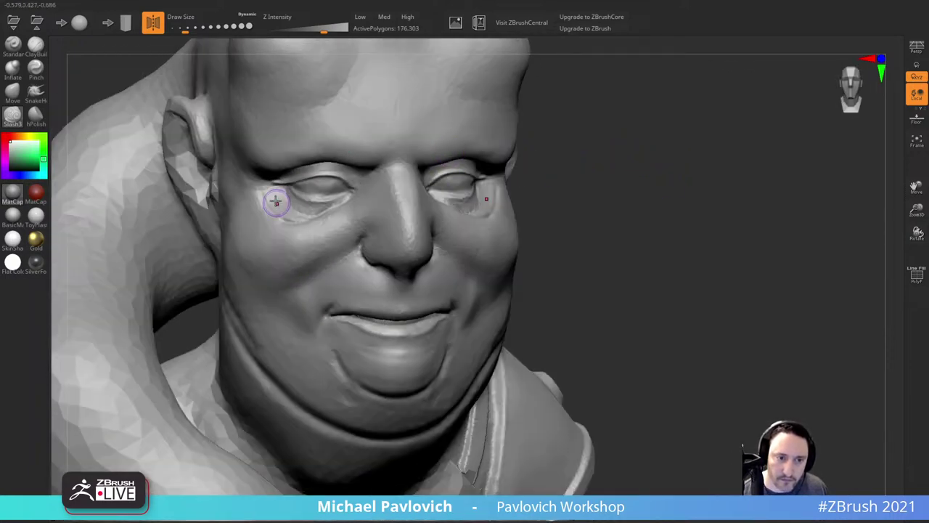
left_click_drag(276, 192, 341, 191)
left_click_drag(627, 160, 559, 171)
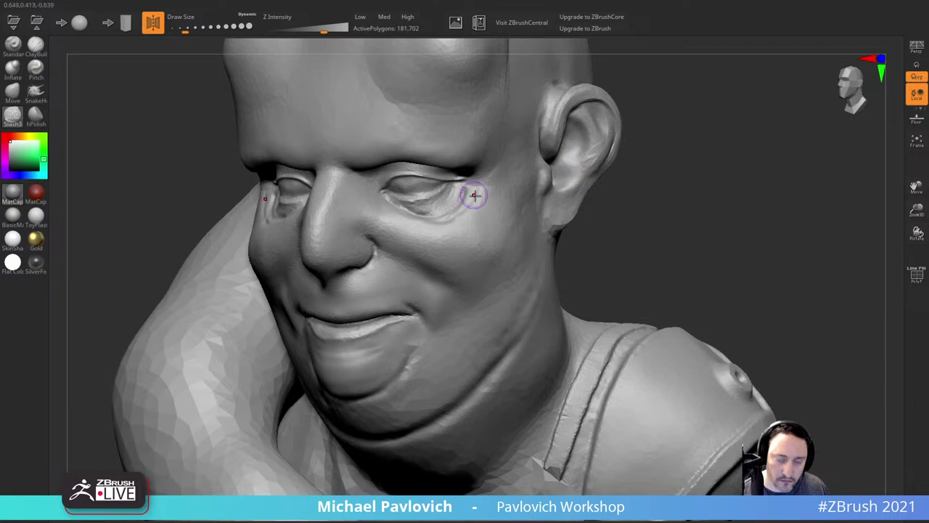
Step: Build up the skin around the outer corners and lower edges of the eye bags with the ClayBuildup brush
left_click(35, 51)
key("s")
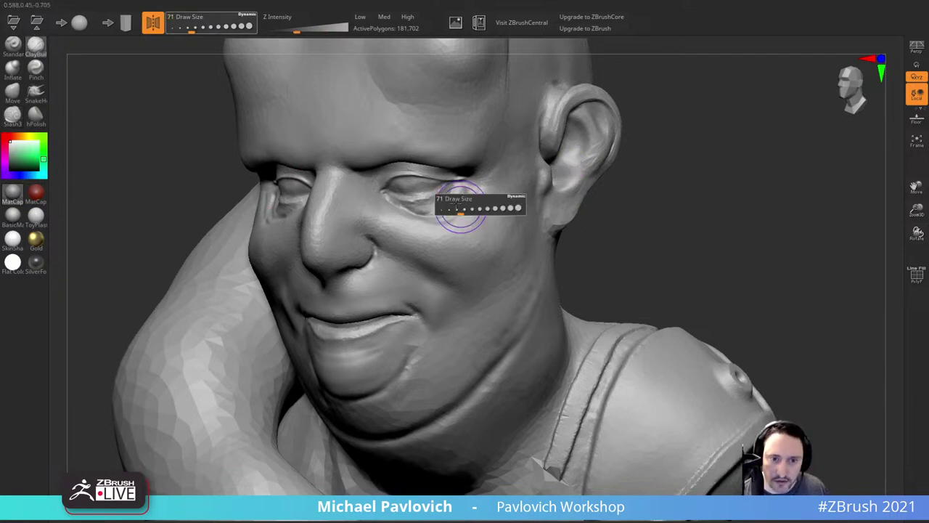
mouse_move(423, 206)
left_mouse_down()
mouse_move(456, 192)
mouse_move(430, 198)
left_mouse_up()
mouse_move(678, 181)
left_mouse_down()
mouse_move(697, 150)
mouse_move(623, 161)
left_mouse_up()
Step: Enlarge the ClayBuildup brush and sculpt the hollows in the cheeks below the cheekbones, between mouth and ears
key("s")
left_click_drag(512, 213, 516, 213)
left_click_drag(628, 195, 600, 209, "alt")
left_click_drag(600, 210, 632, 207)
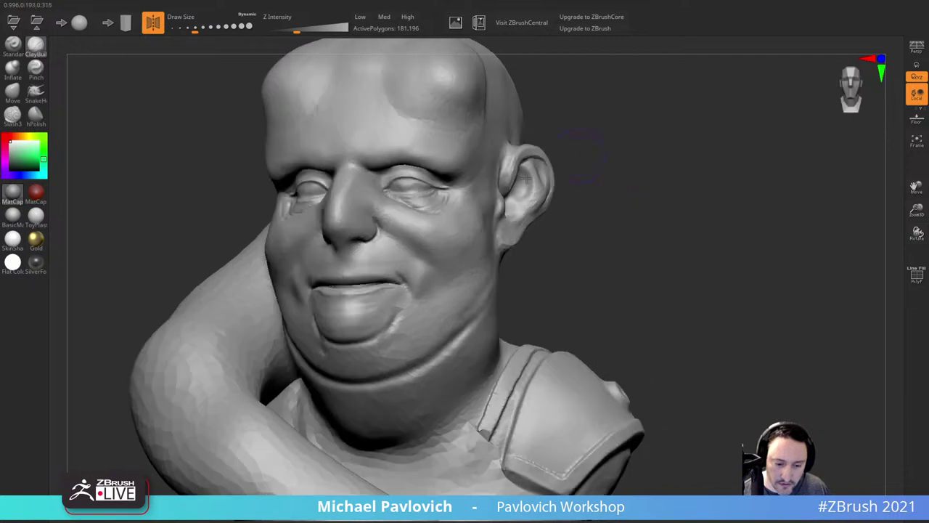
mouse_move(459, 255)
left_mouse_down()
mouse_move(467, 242)
mouse_move(461, 273)
left_mouse_up()
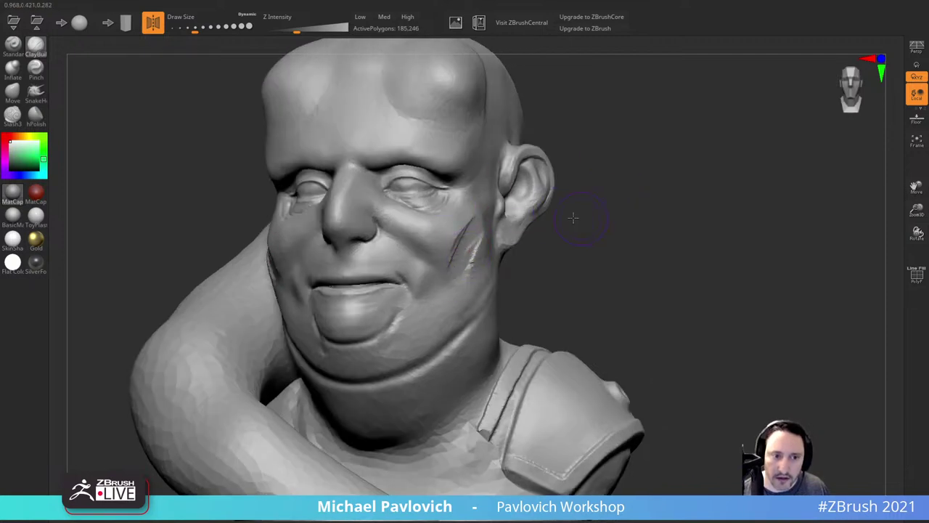
left_click_drag(574, 218, 531, 221)
mouse_move(494, 219)
left_mouse_down()
mouse_move(459, 259)
mouse_move(473, 277)
left_mouse_up()
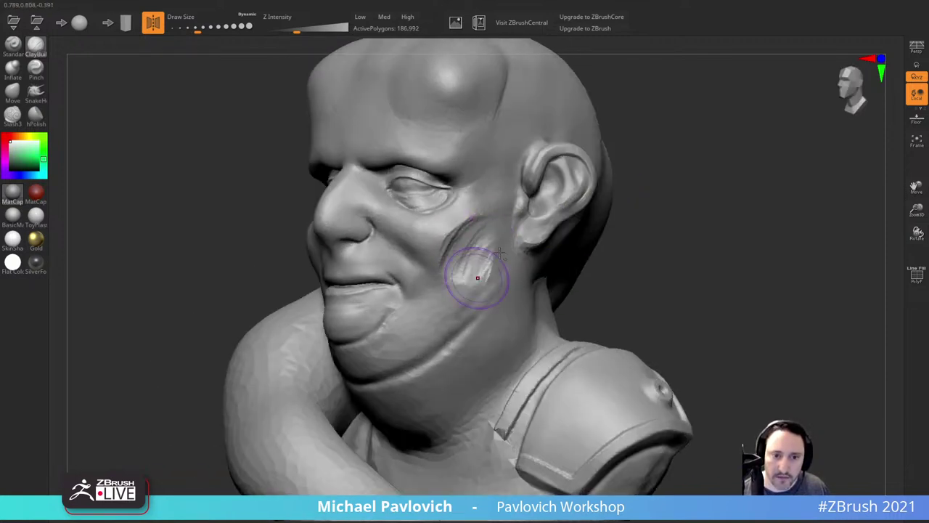
left_click_drag(617, 231, 737, 232)
mouse_move(298, 239)
left_mouse_down()
mouse_move(327, 270)
mouse_move(336, 259)
mouse_move(309, 242)
left_mouse_up()
left_click_drag(630, 192, 570, 184)
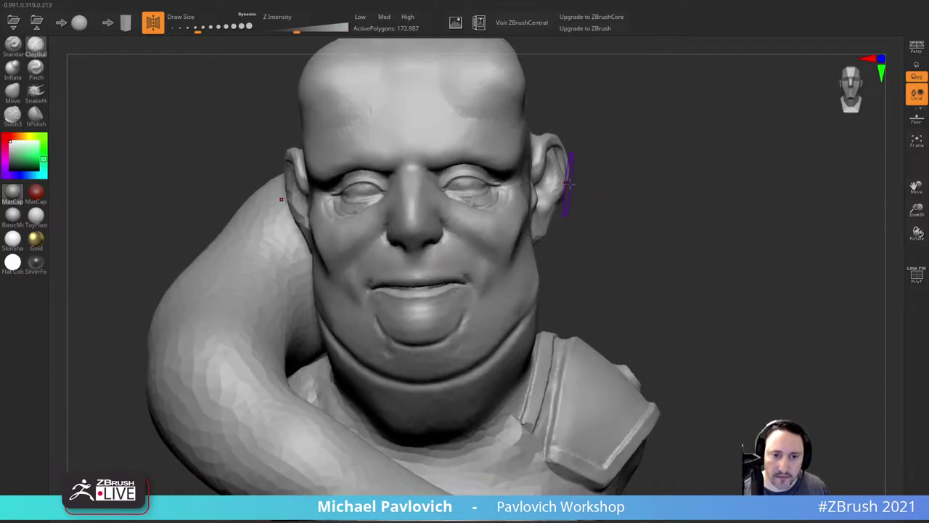
Step: Reduce the ClayBuildup brush size and strengthen the cheek volume between the eye bags and the cheek hollows
right_click_drag(511, 273, 635, 205)
key("s")
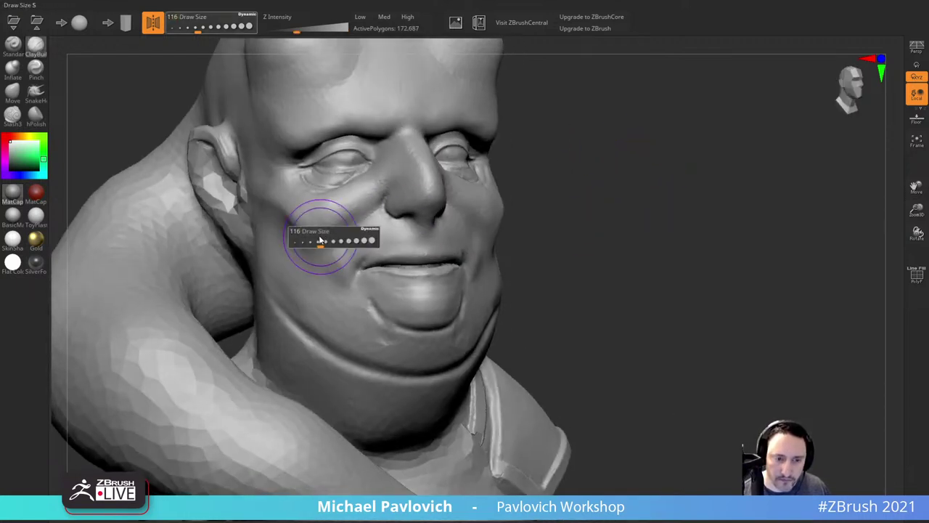
mouse_move(321, 244)
left_mouse_down()
mouse_move(291, 210)
mouse_move(308, 206)
left_mouse_up()
mouse_move(506, 199)
left_mouse_down("alt")
mouse_move(614, 177)
mouse_move(671, 178)
left_mouse_up("alt")
left_click_drag(563, 139, 518, 157)
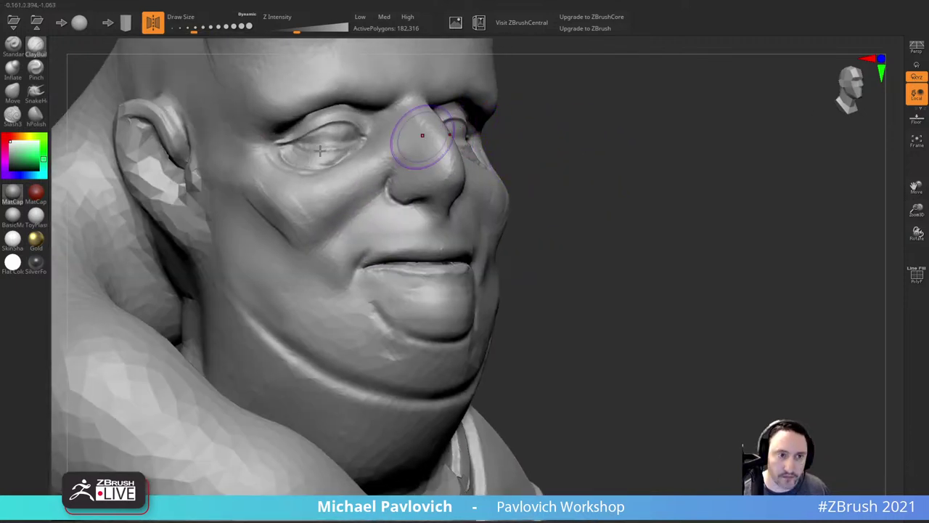
Step: Carve the nasolabial folds from the nose wings down past the mouth corners with a smaller Slash3 brush
left_click(18, 123)
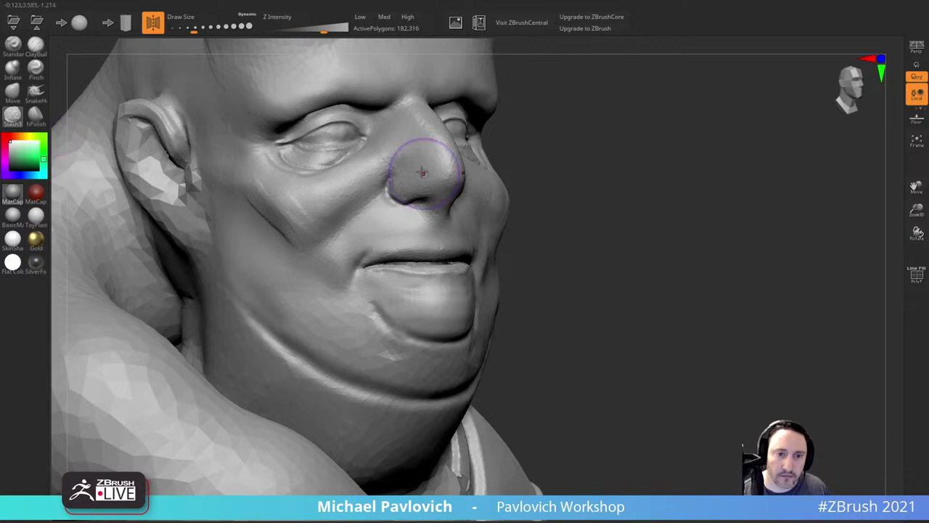
key("s")
mouse_move(423, 172)
left_mouse_down()
mouse_move(389, 175)
mouse_move(345, 251)
left_mouse_up()
left_click_drag(374, 193, 349, 247)
left_click_drag(371, 197, 350, 270)
mouse_move(381, 174)
left_mouse_down()
mouse_move(349, 238)
mouse_move(344, 289)
left_mouse_up()
left_click_drag(351, 251, 351, 302)
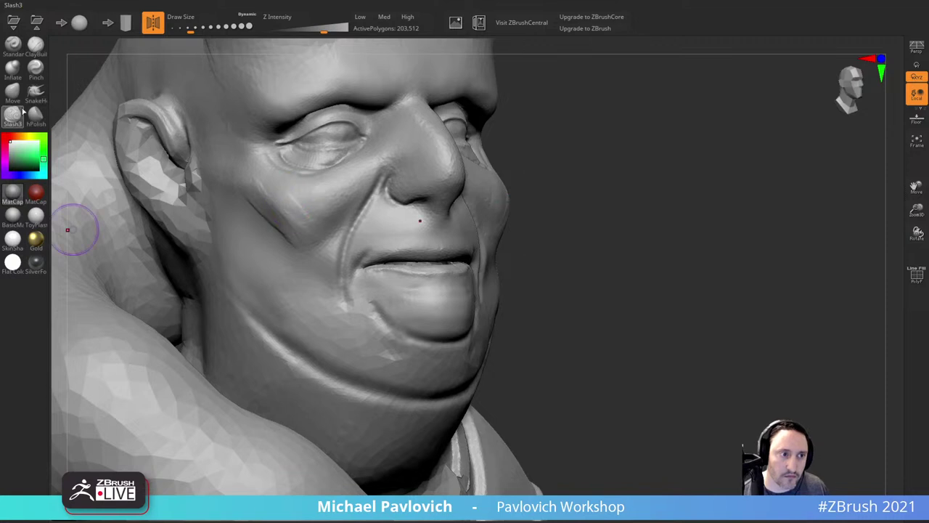
Step: Build up the cheek flesh along the outer side of the nasolabial folds with the ClayBuildup brush
left_click(35, 50)
mouse_move(327, 243)
left_mouse_down()
mouse_move(308, 228)
mouse_move(330, 244)
mouse_move(342, 208)
left_mouse_up()
mouse_move(514, 115)
left_mouse_down()
mouse_move(443, 131)
mouse_move(421, 124)
left_mouse_up()
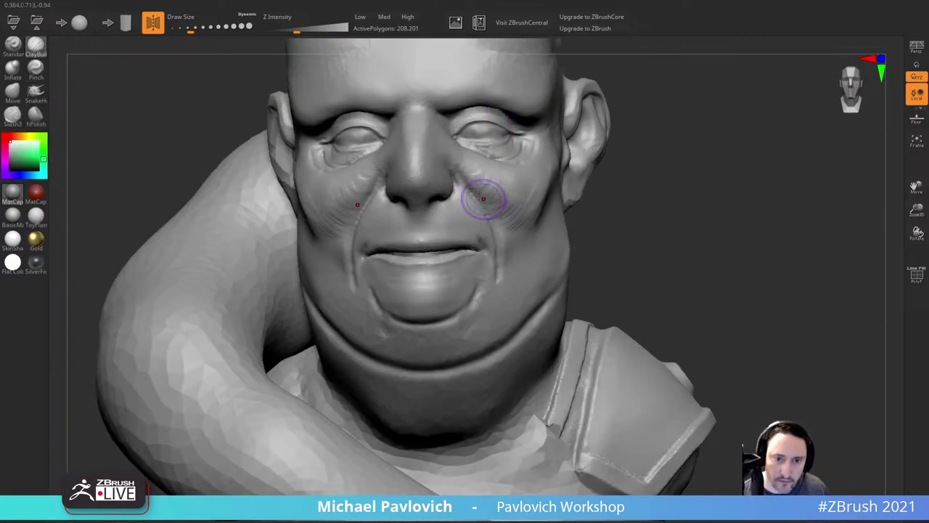
left_click_drag(485, 196, 506, 226)
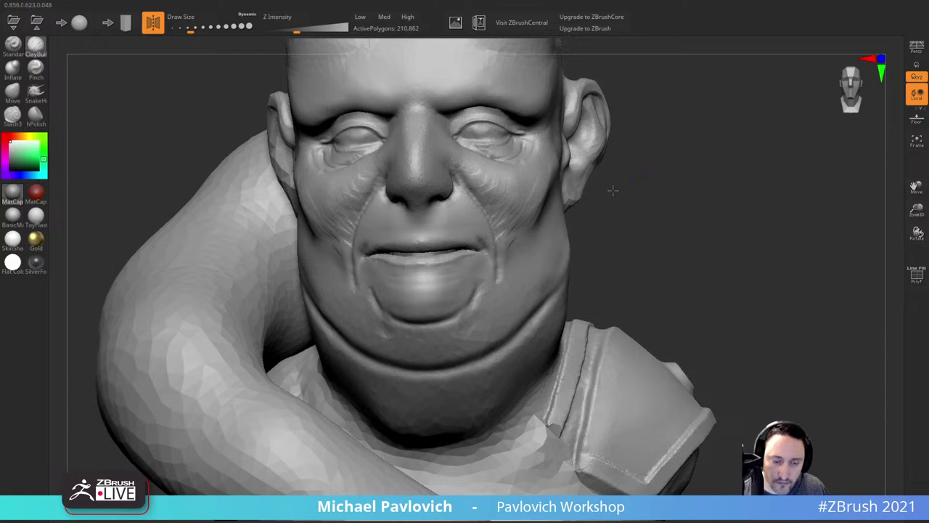
left_click_drag(612, 190, 622, 171)
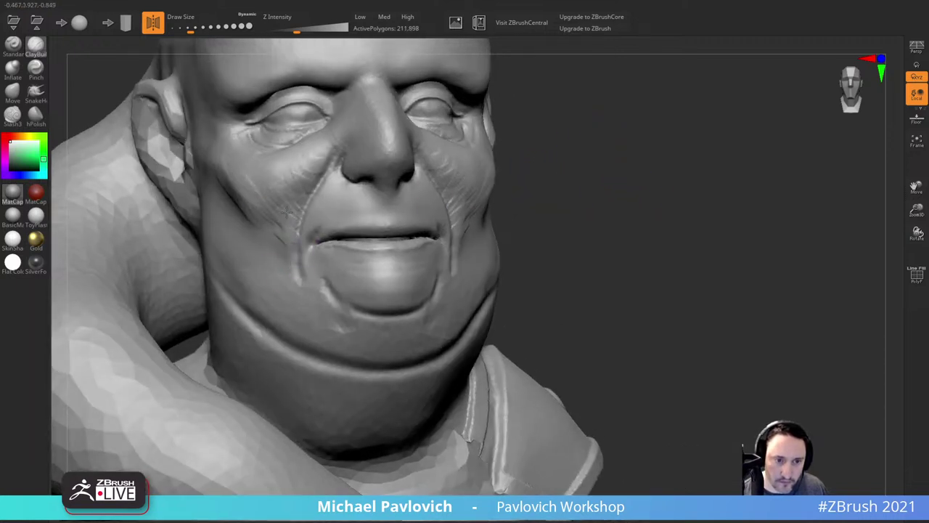
left_click_drag(287, 214, 294, 265)
Step: Shrink the ClayBuildup brush and add fleshy detail to the folds and upper lip area beside the mouth corners
left_click_drag(612, 148, 657, 154)
key("s")
left_click(357, 249)
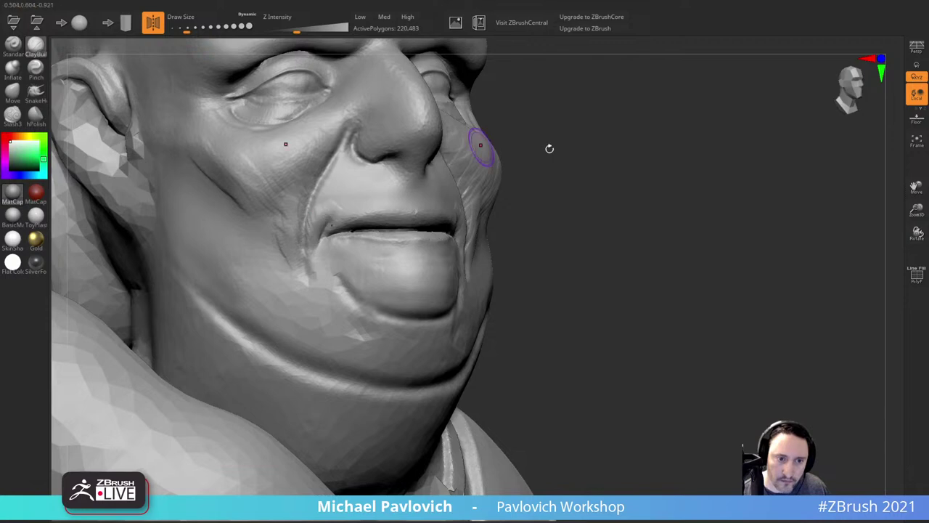
mouse_move(549, 148)
left_mouse_down()
mouse_move(475, 221)
mouse_move(484, 256)
left_mouse_up()
left_click_drag(629, 203, 702, 197)
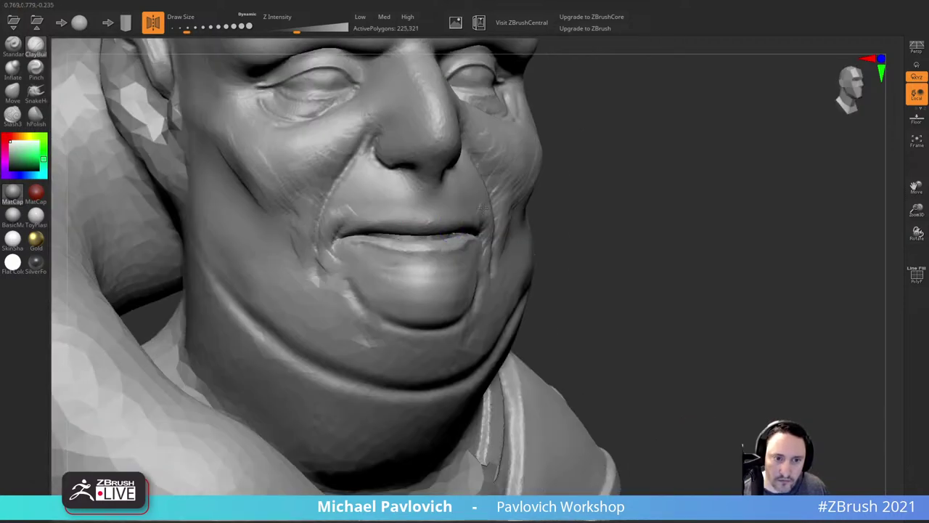
Step: Build up the skin below the mouth corners and along the lower lip with ClayBuildup strokes
left_click_drag(330, 278, 348, 286)
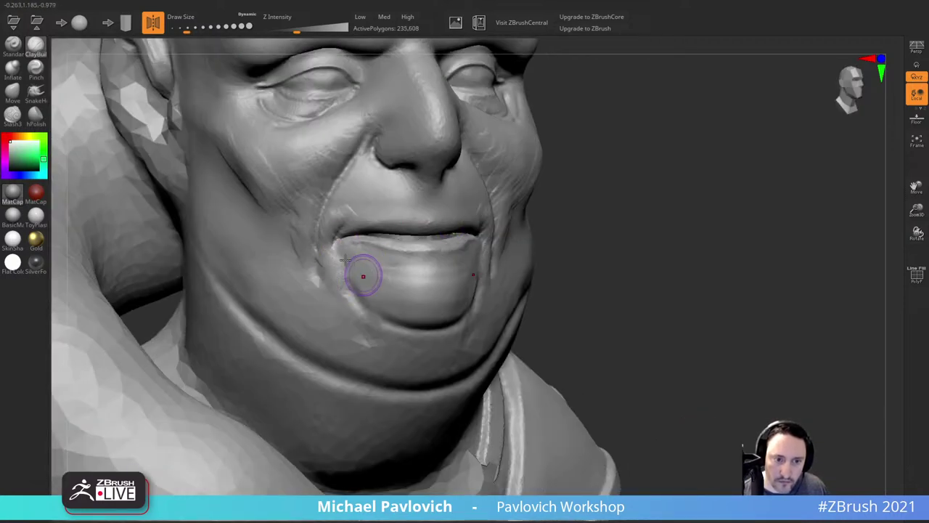
left_click_drag(342, 248, 406, 256)
left_click_drag(627, 203, 581, 180)
left_click_drag(643, 106, 622, 123)
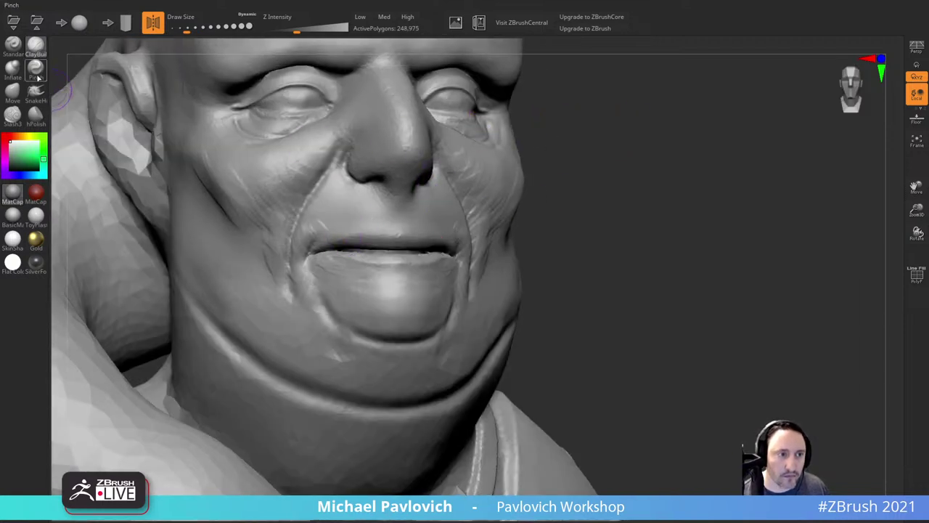
Step: Define the upper lip's contour with a smaller Slash3 brush, undoing the unwanted stroke
left_click(15, 112)
left_click_drag(649, 164, 705, 156, "alt")
key("s")
left_click_drag(382, 204, 376, 203)
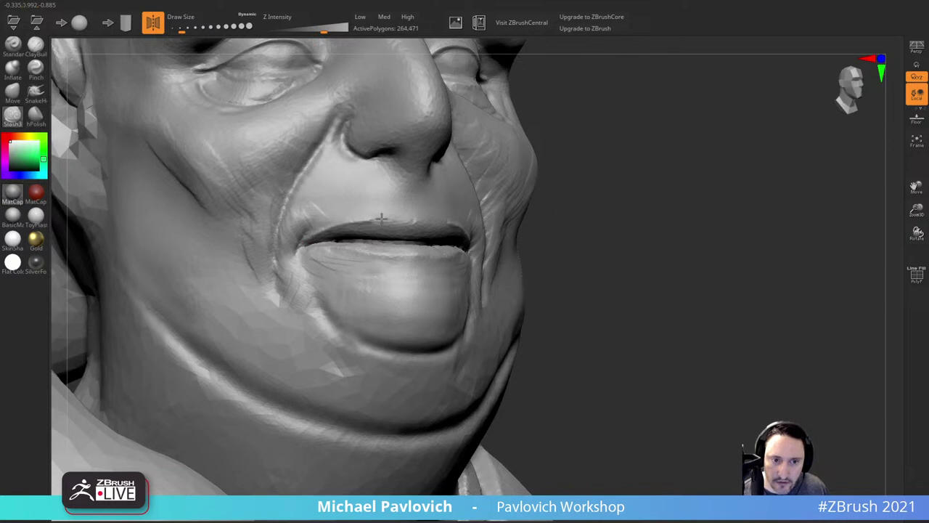
left_click_drag(602, 161, 598, 178)
key("ctrl+z")
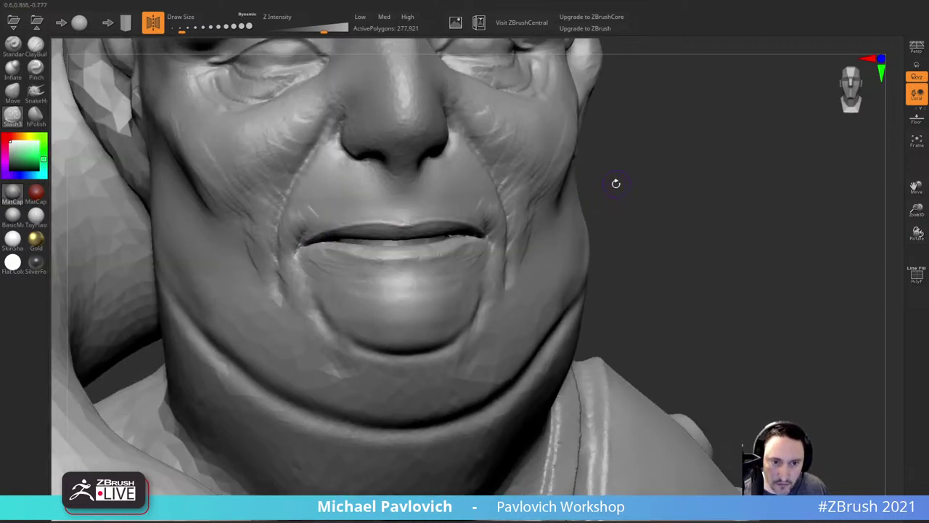
left_click_drag(614, 182, 501, 151)
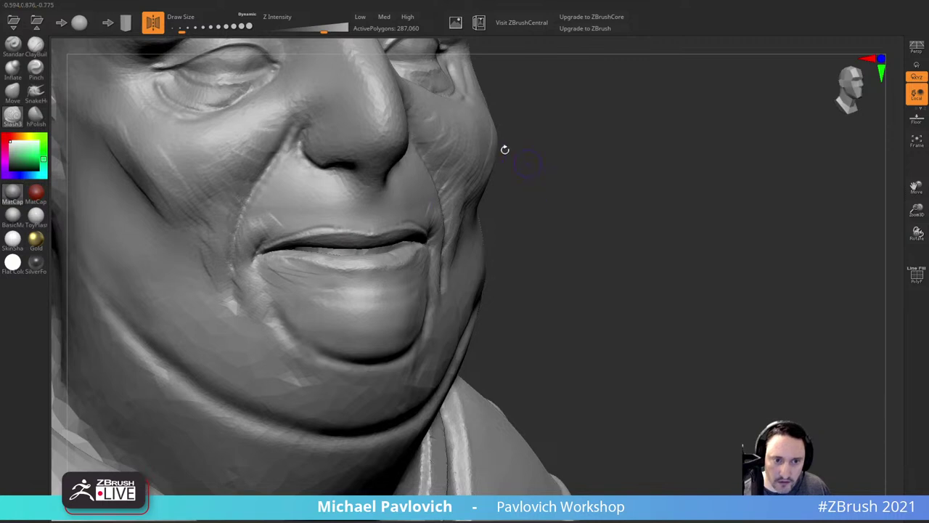
left_click_drag(560, 136, 516, 131)
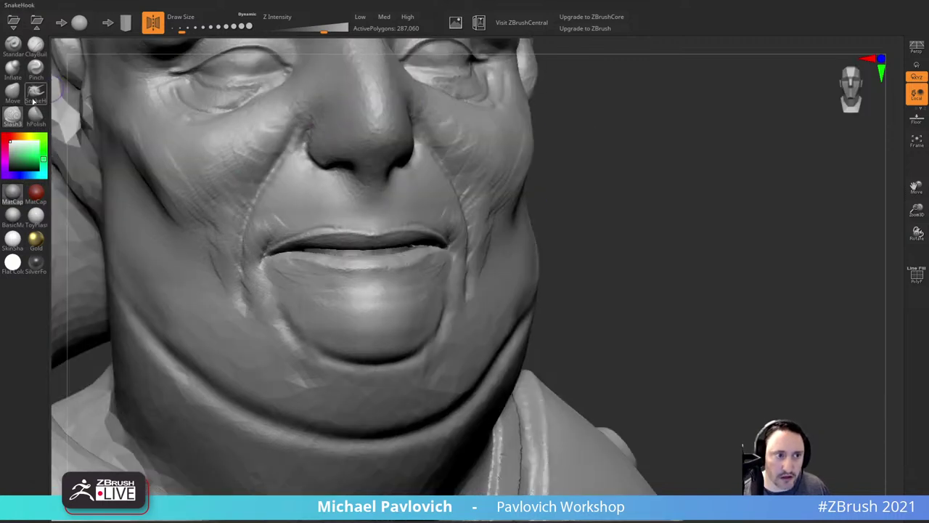
Step: Sculpt the philtrum between the nose and the upper lip with the Standard brush and soften it
left_click(12, 48)
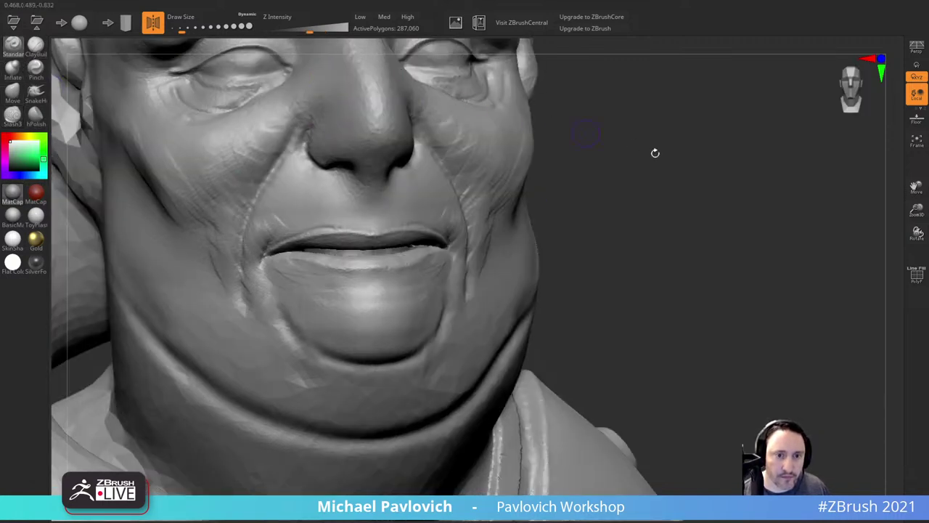
left_click_drag(655, 152, 688, 152)
key("s")
left_click(404, 164)
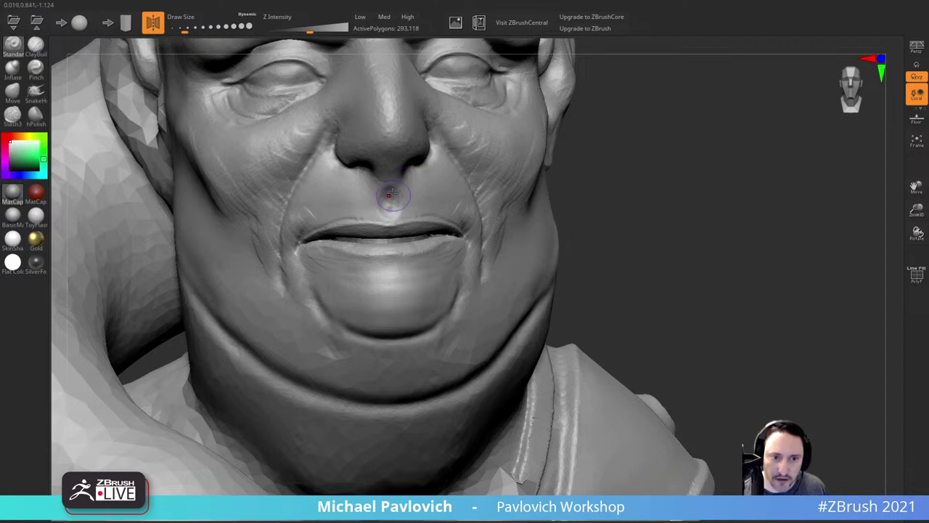
left_click_drag(393, 194, 386, 210, "shift")
right_click_drag(524, 142, 506, 140)
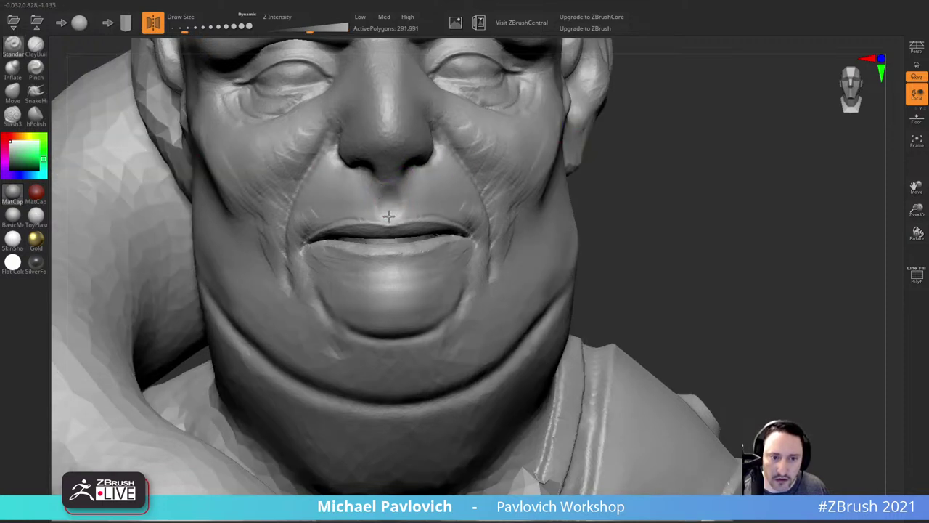
left_click_drag(389, 216, 388, 206)
Step: Smooth the nose wings, mouth corners, lower lip and chin to soften the rough strokes
left_click_drag(641, 126, 701, 126)
left_click_drag(334, 138, 332, 162, "shift")
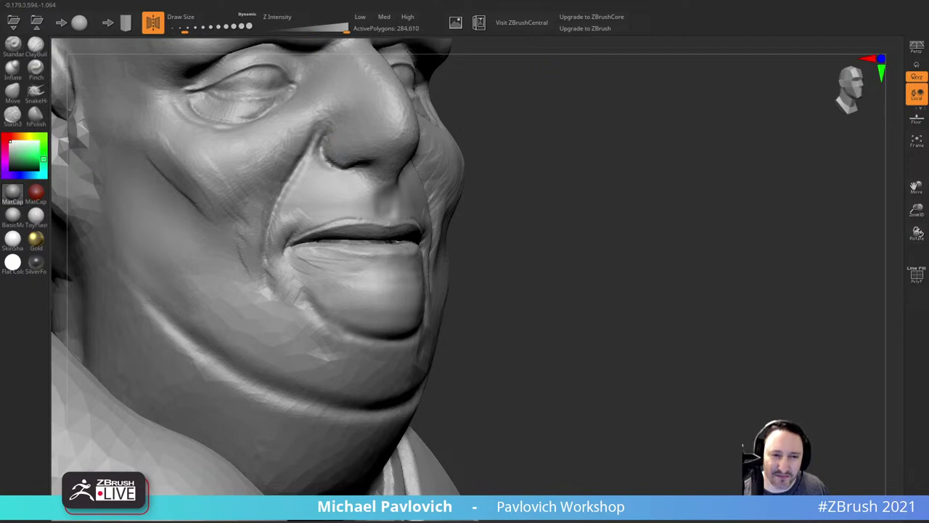
right_click_drag(357, 154, 523, 153)
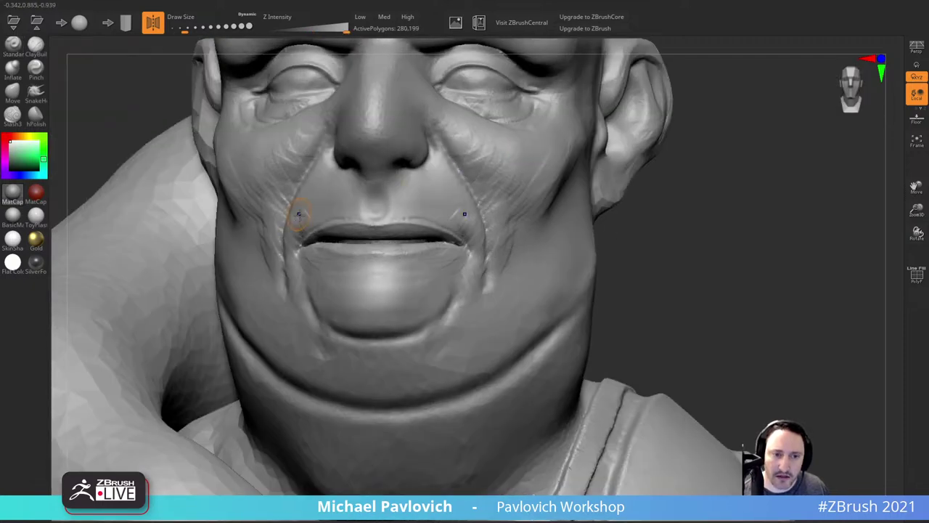
right_click_drag(602, 164, 347, 276)
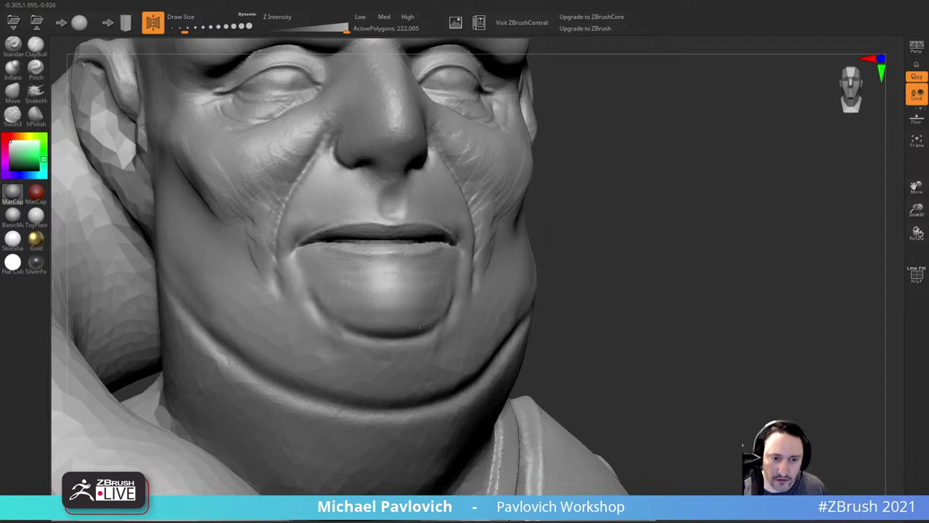
right_click_drag(420, 323, 678, 216)
right_click_drag(629, 190, 543, 173)
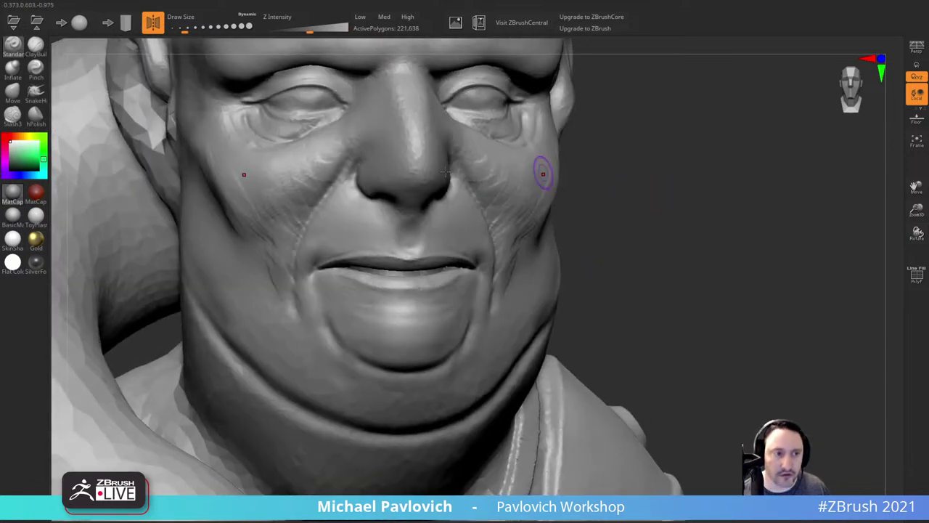
Step: Carve the lower edge of the lower lip and the crease between lip and chin with the Slash3 brush
left_click(11, 117)
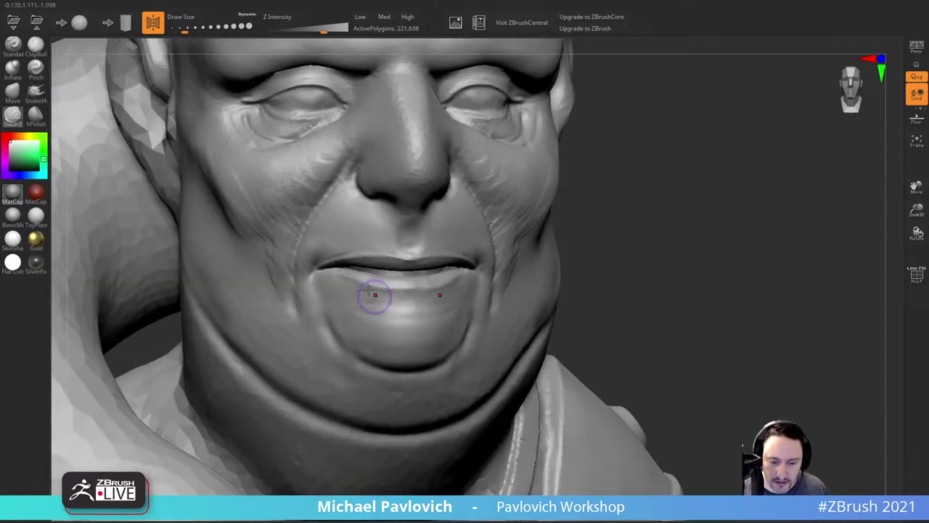
left_click_drag(329, 272, 403, 295)
right_click_drag(562, 254, 646, 243)
left_click_drag(331, 273, 342, 278)
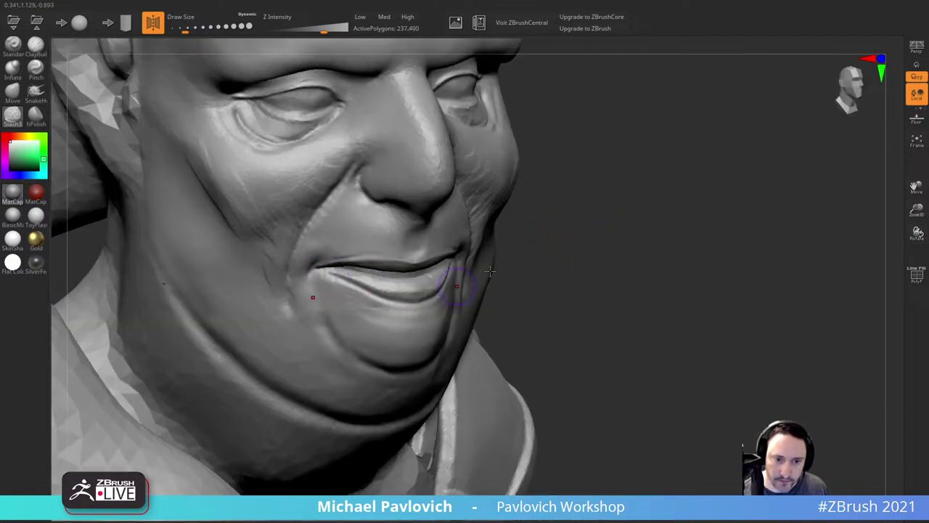
mouse_move(534, 242)
right_mouse_down()
mouse_move(555, 227)
mouse_move(620, 218)
right_mouse_up()
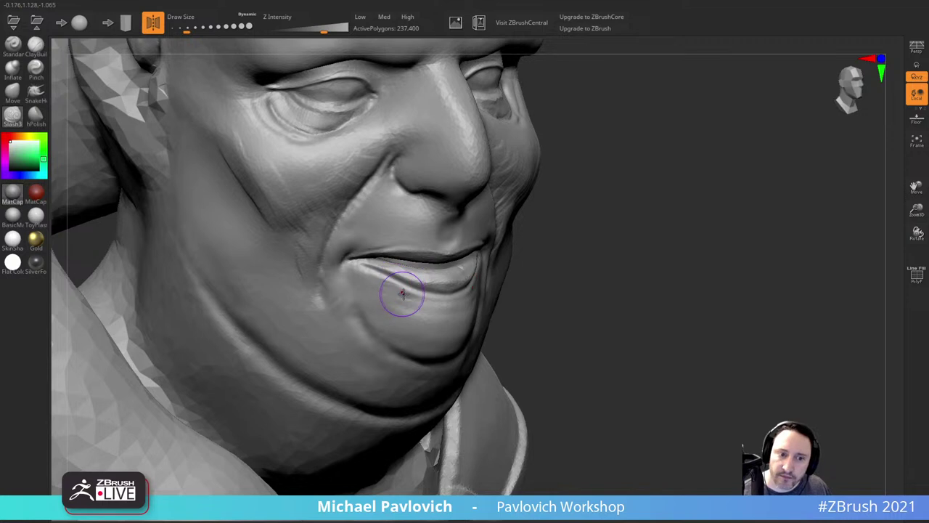
left_click_drag(430, 298, 346, 299)
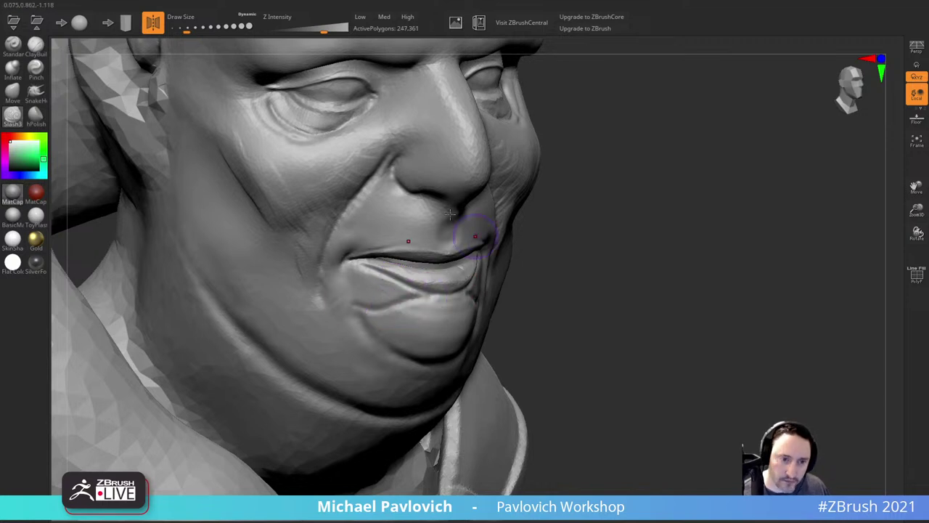
Step: Build up the fleshy pads below the mouth corners with the ClayBuildup brush
left_click(35, 55)
left_click_drag(596, 174, 636, 177)
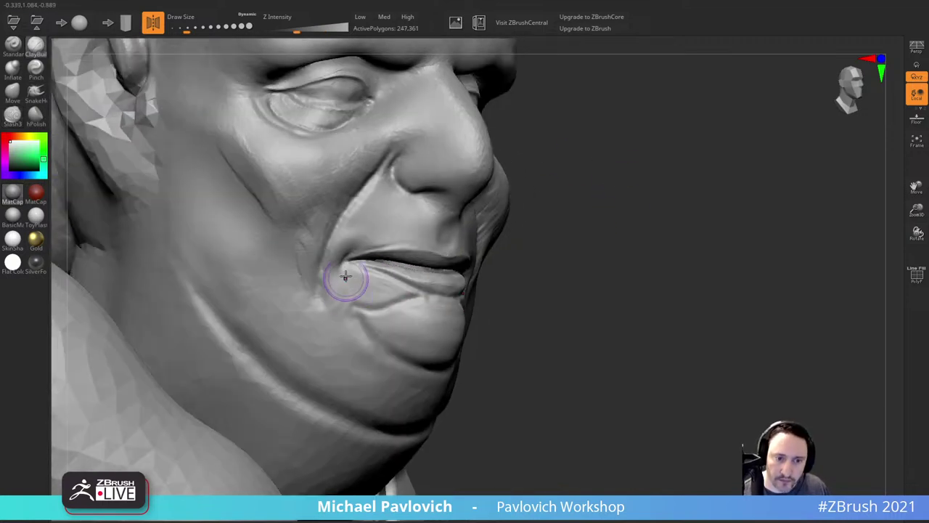
mouse_move(346, 276)
left_mouse_down()
mouse_move(363, 289)
mouse_move(355, 274)
left_mouse_up()
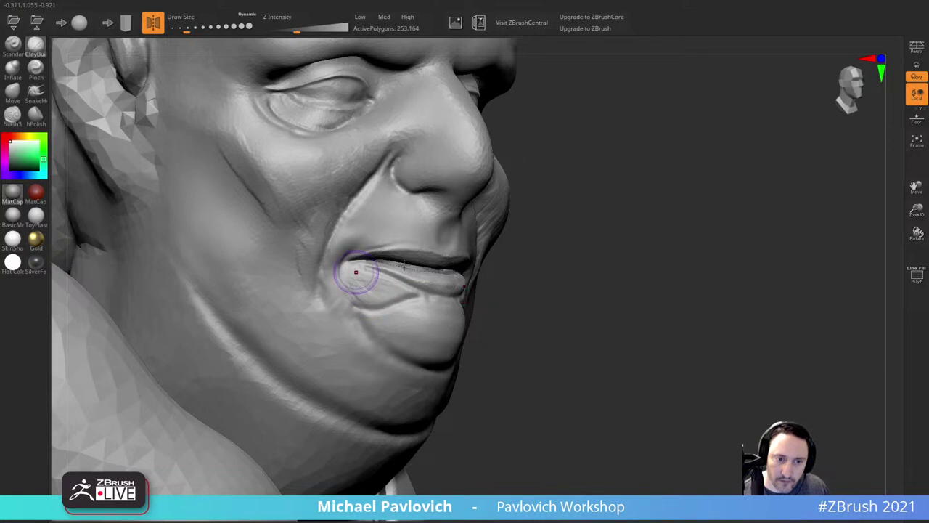
left_click_drag(607, 238, 550, 231)
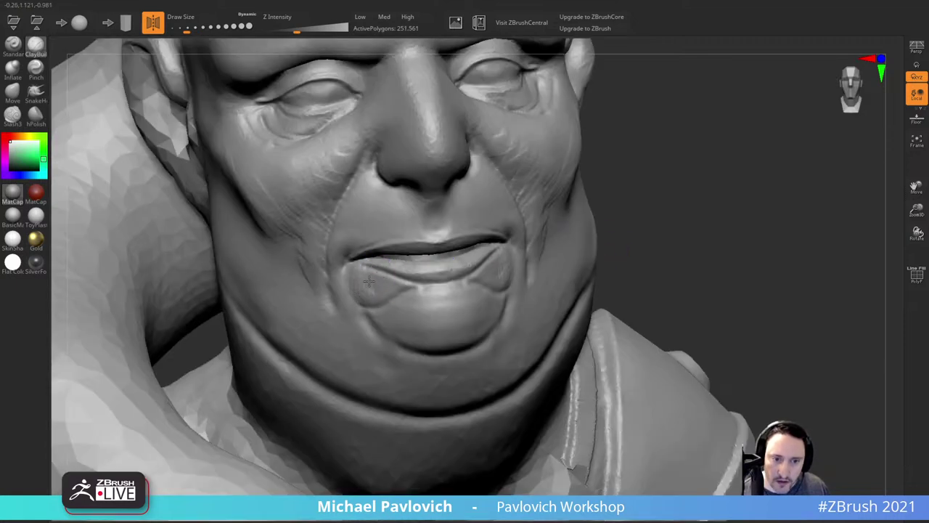
left_click_drag(650, 218, 687, 213)
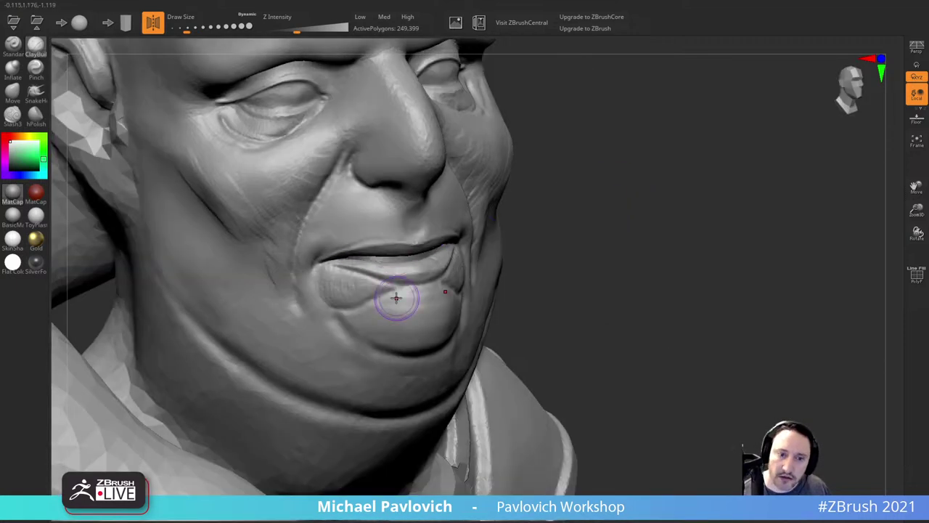
Step: Carve the crease between the lower lip, its side pads and the chin with the Slash3 brush
left_click(13, 114)
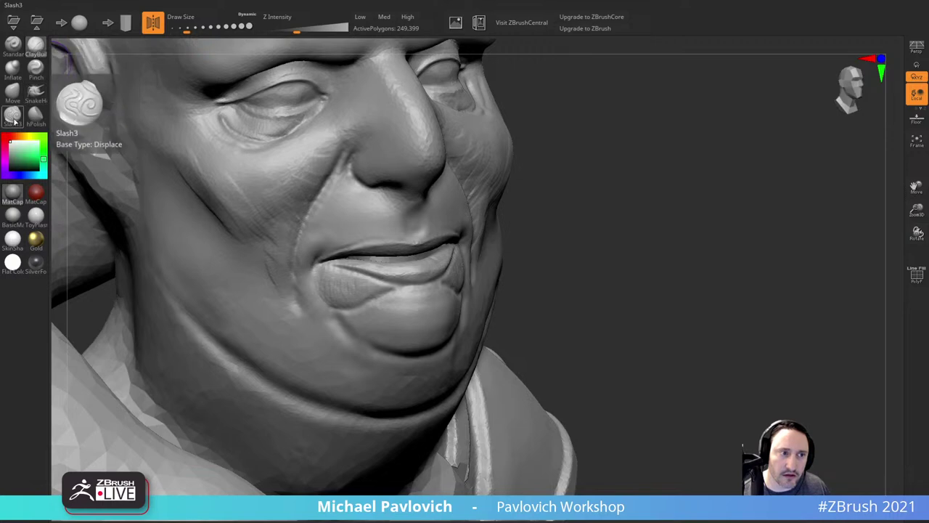
left_click_drag(343, 313, 426, 286)
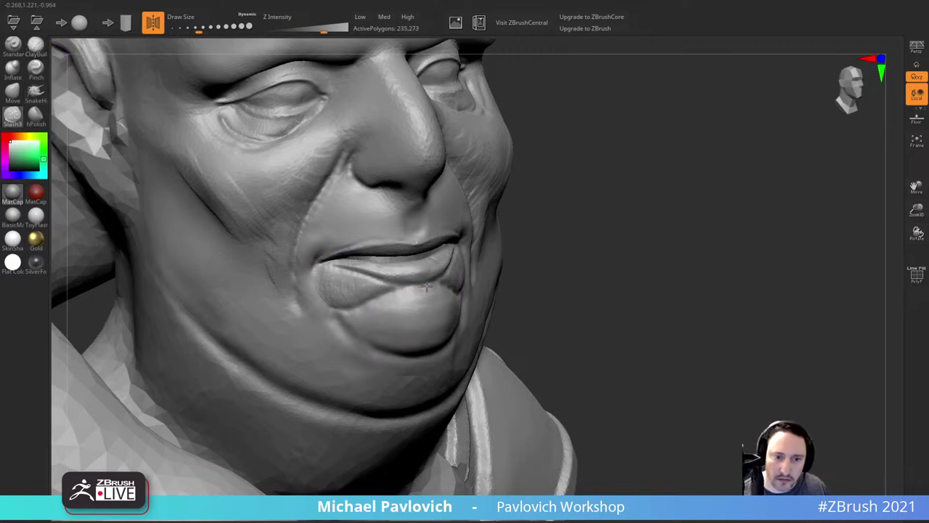
left_click_drag(533, 269, 543, 268)
left_click_drag(408, 292, 453, 273)
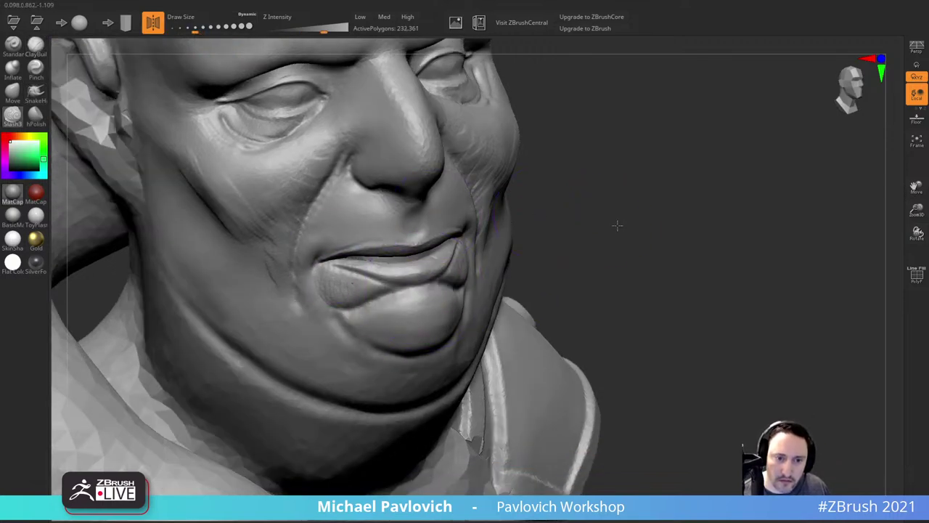
left_click_drag(616, 224, 559, 231)
left_click_drag(697, 177, 740, 185, "shift")
Step: Cut the mouth corners and the folds curving down around them with a smaller Slash3 brush
key("s")
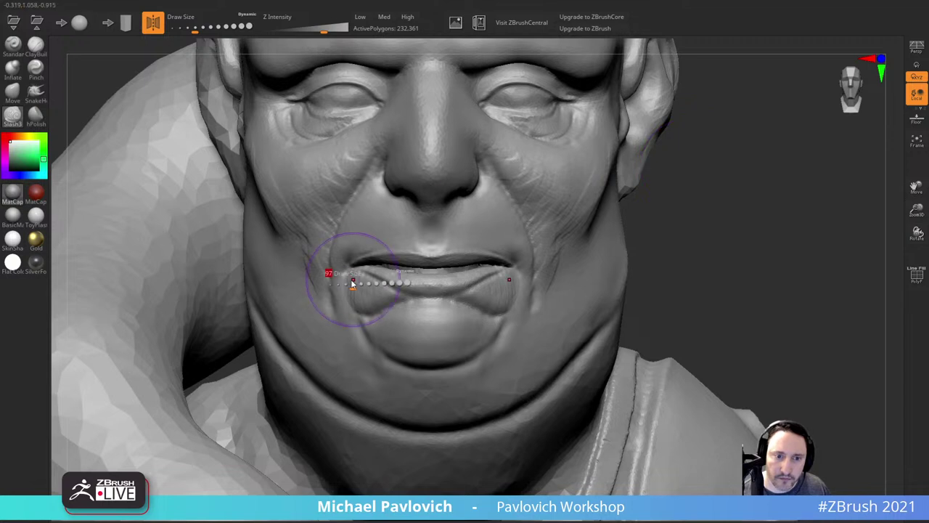
left_click_drag(353, 281, 346, 281)
left_click_drag(728, 198, 768, 208)
left_click_drag(322, 266, 350, 238)
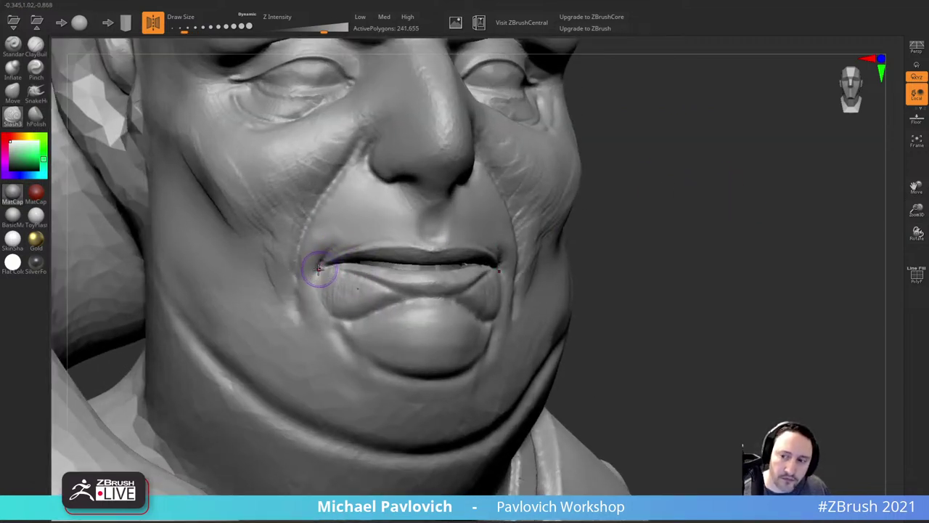
left_click_drag(318, 269, 313, 308)
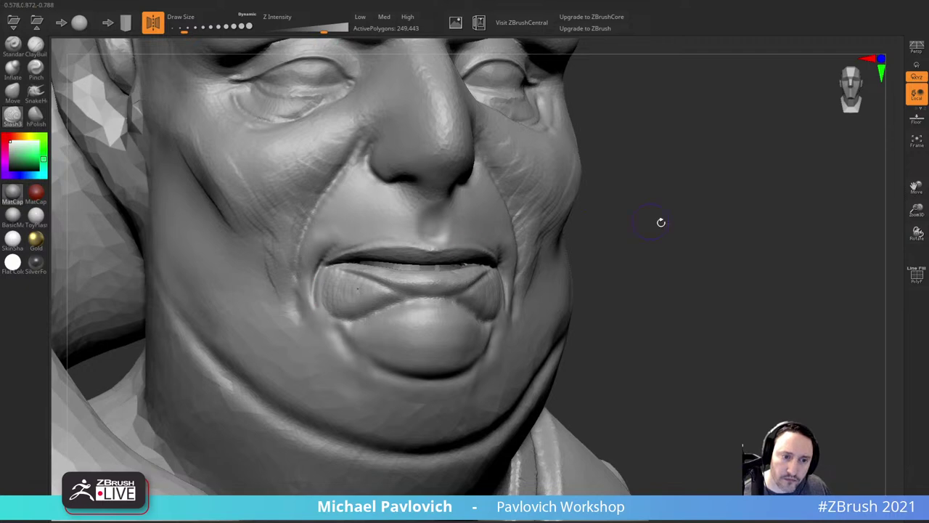
left_click_drag(660, 222, 621, 236)
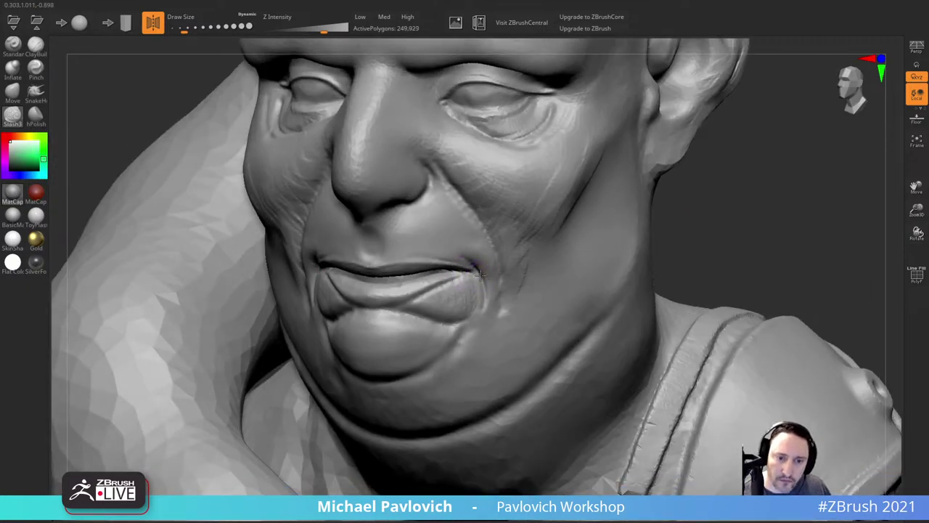
left_click_drag(484, 273, 485, 276)
mouse_move(679, 227)
left_mouse_down()
mouse_move(755, 211)
mouse_move(722, 206)
mouse_move(724, 197)
mouse_move(686, 179)
left_mouse_up()
Step: Add volume to the center of the chin ball with the ClayBuildup brush
left_click(35, 45)
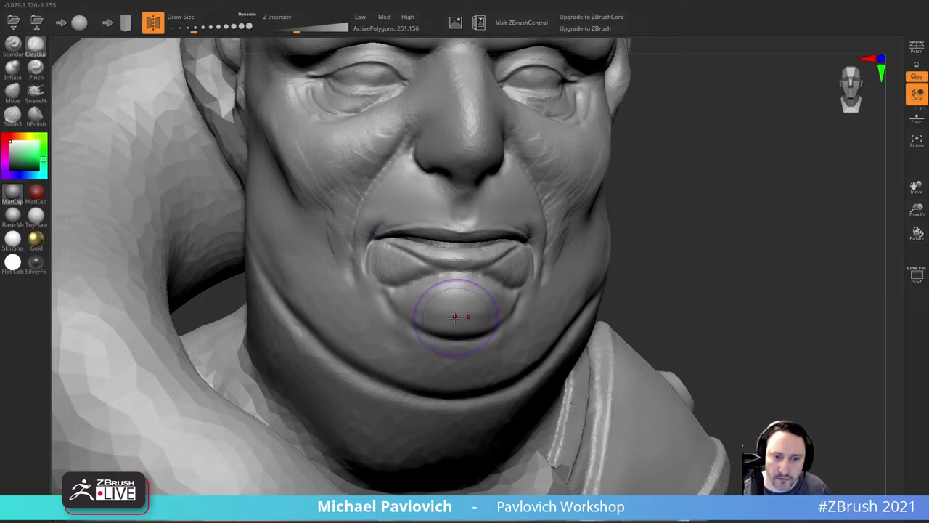
left_click_drag(423, 284, 467, 301)
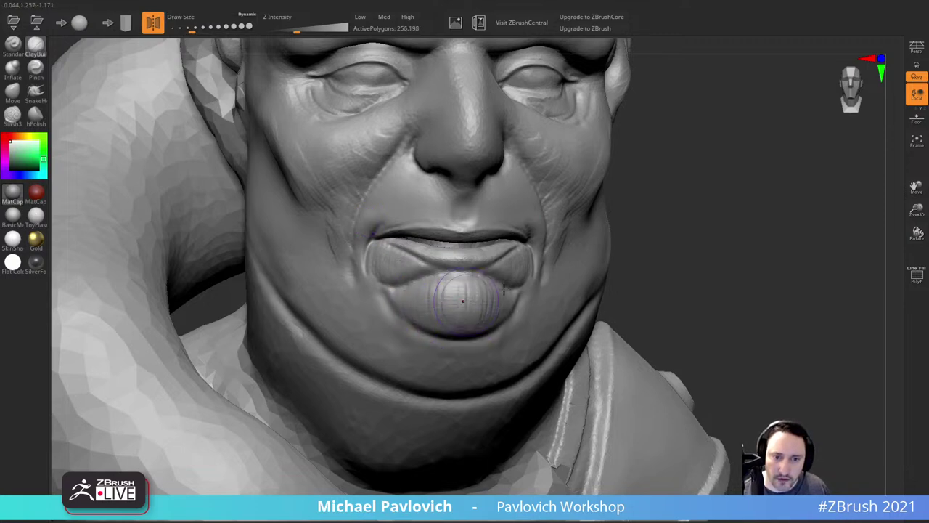
mouse_move(710, 260)
left_mouse_down("alt")
mouse_move(724, 224)
mouse_move(602, 221)
left_mouse_up("alt")
Step: Fill out the pads beside the lower lip with ClayBuildup strokes on both sides of the mouth
mouse_move(766, 207)
left_mouse_down()
mouse_move(830, 203)
mouse_move(874, 221)
left_mouse_up()
mouse_move(479, 253)
left_mouse_down()
mouse_move(456, 267)
mouse_move(477, 280)
left_mouse_up()
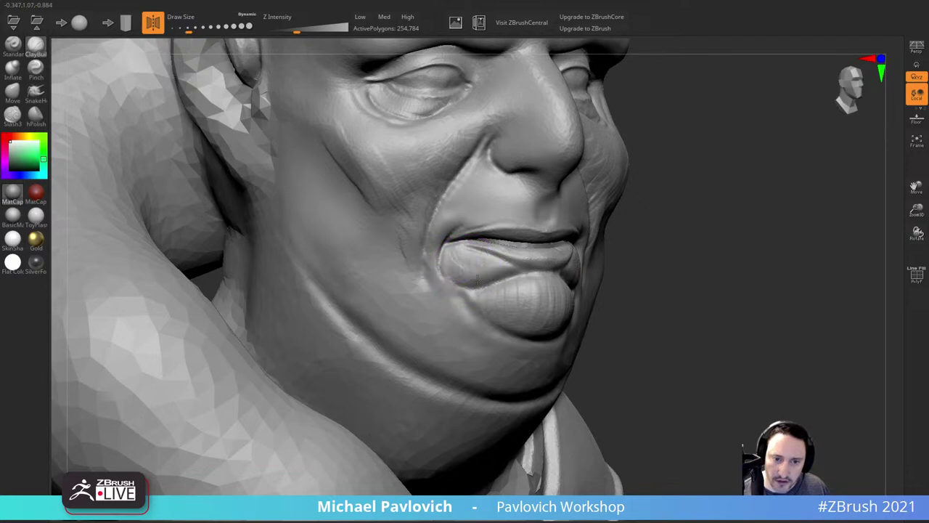
right_click_drag(666, 230, 538, 263)
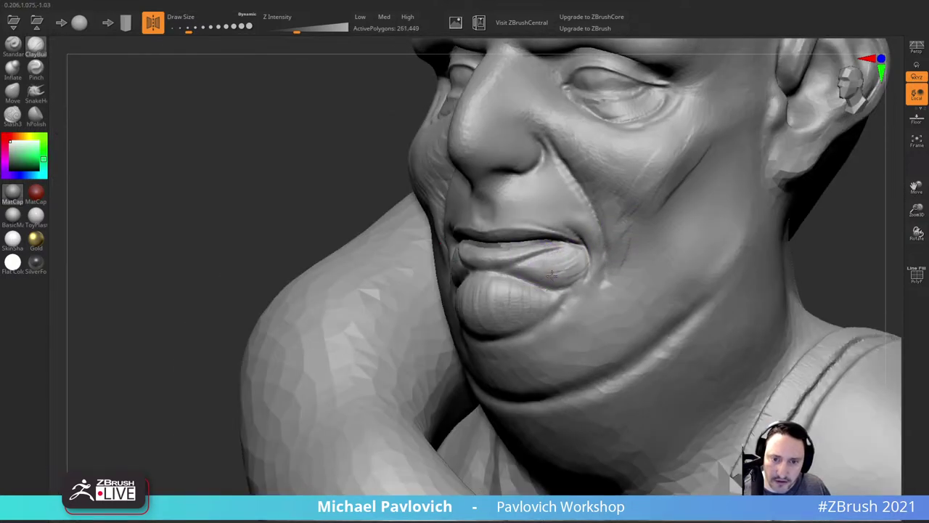
right_click_drag(396, 254, 454, 206)
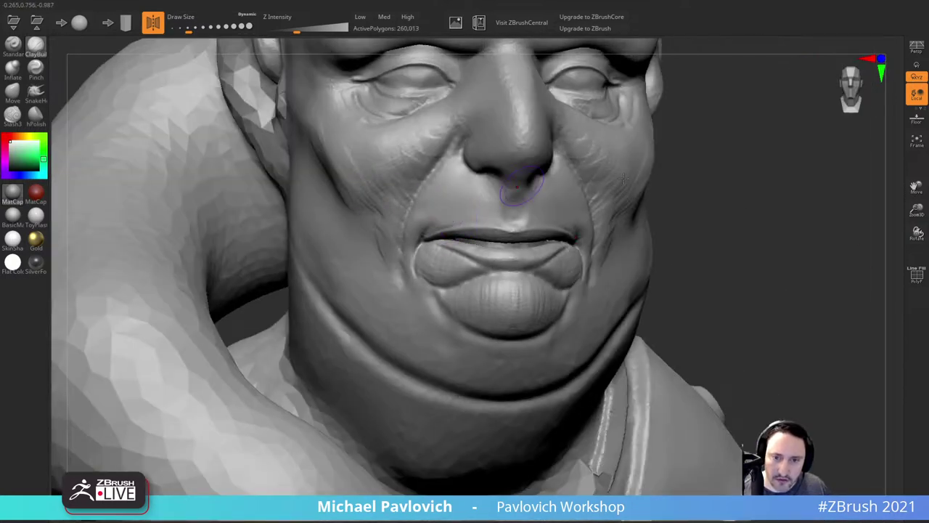
right_click_drag(515, 190, 757, 194)
Step: Build up the area between the nasolabial folds and the upper lip with ClayBuildup strokes
mouse_move(473, 265)
left_mouse_down()
mouse_move(430, 288)
mouse_move(416, 276)
left_mouse_up()
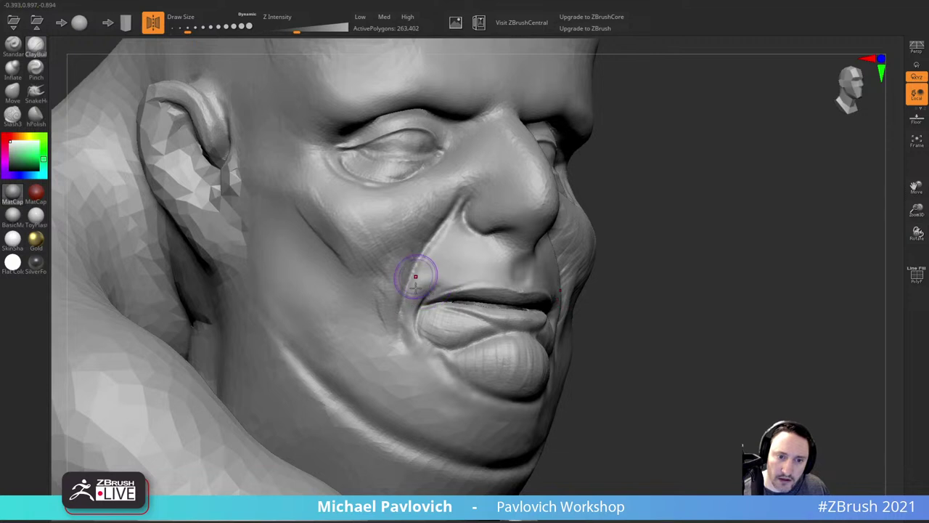
right_click_drag(661, 201, 441, 268)
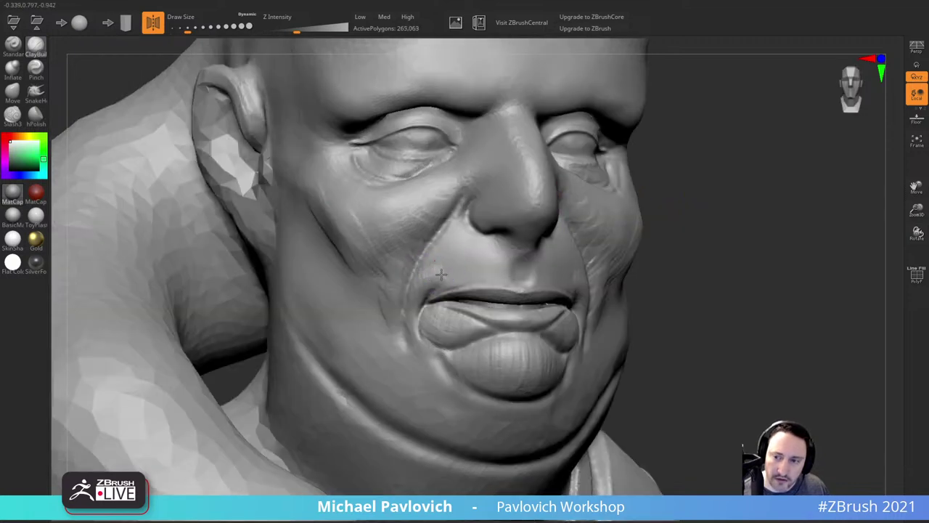
mouse_move(441, 273)
left_mouse_down()
mouse_move(460, 266)
mouse_move(432, 258)
mouse_move(442, 247)
mouse_move(464, 272)
left_mouse_up()
left_click_drag(665, 207, 581, 222)
left_click_drag(556, 264, 533, 261)
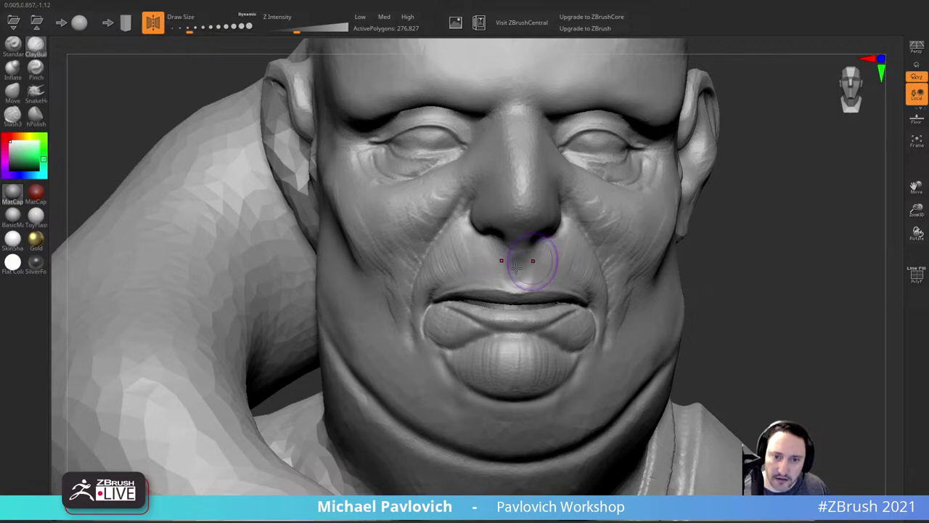
mouse_move(450, 261)
left_mouse_down()
mouse_move(446, 249)
mouse_move(465, 262)
left_mouse_up()
left_click_drag(793, 169, 743, 218, "alt")
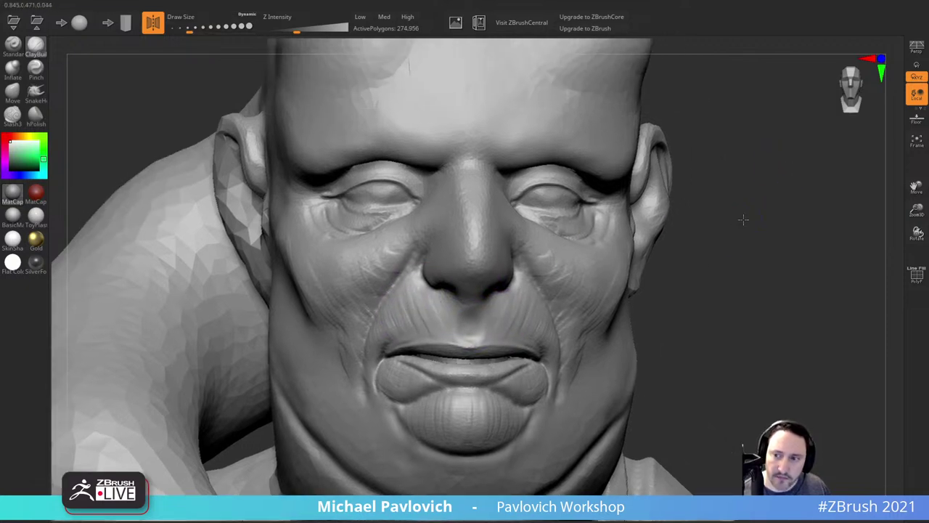
Step: Reshape the nose bridge in profile with the Move brush, using a smaller size near the brow
left_click_drag(632, 207, 678, 188)
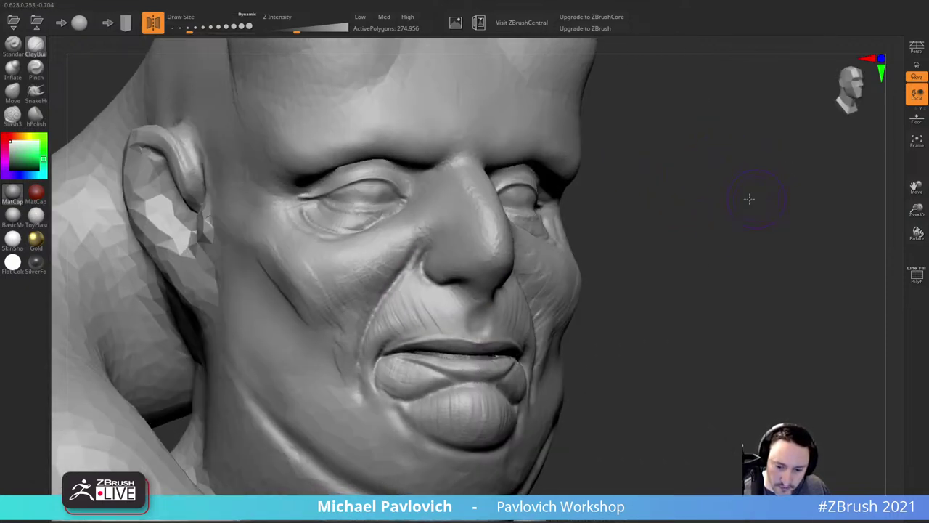
left_click_drag(749, 199, 533, 209)
key("bracketright")
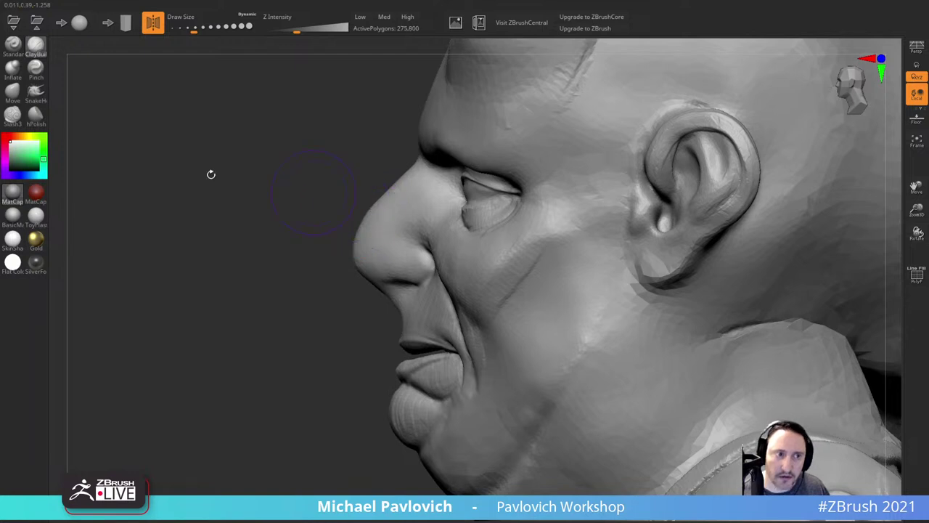
left_click(18, 98)
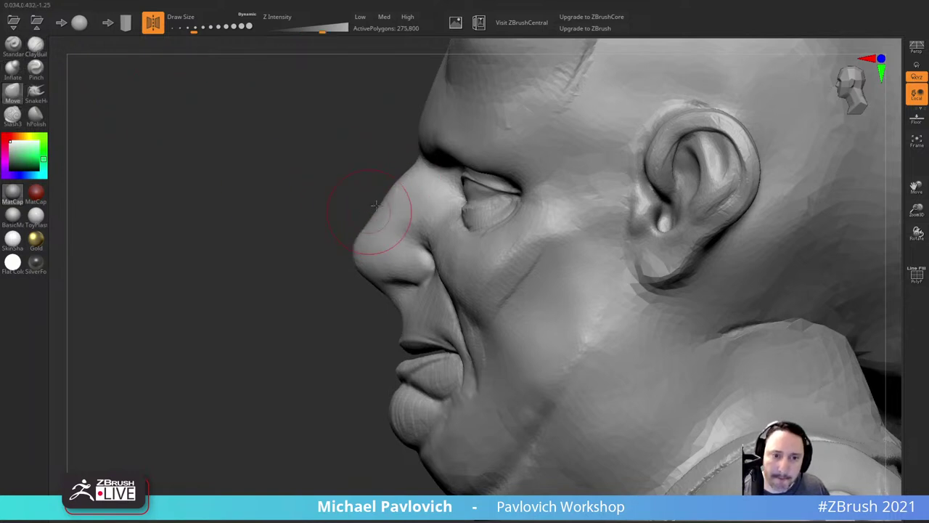
left_click_drag(379, 215, 381, 217)
left_click_drag(395, 184, 408, 186)
key("s")
left_click_drag(413, 170, 417, 172)
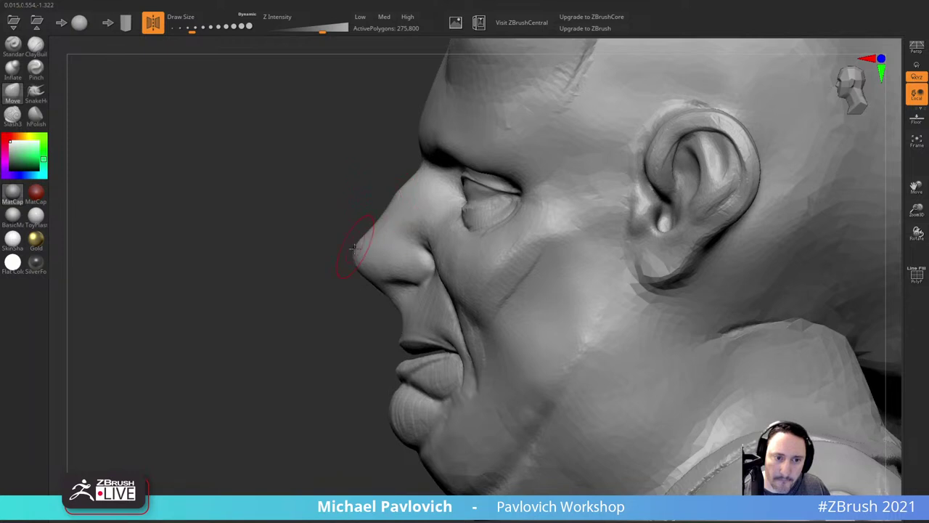
Step: Adjust the underside of the nose tip and its transition into the upper lip with the Move brush
left_click_drag(369, 279, 363, 284)
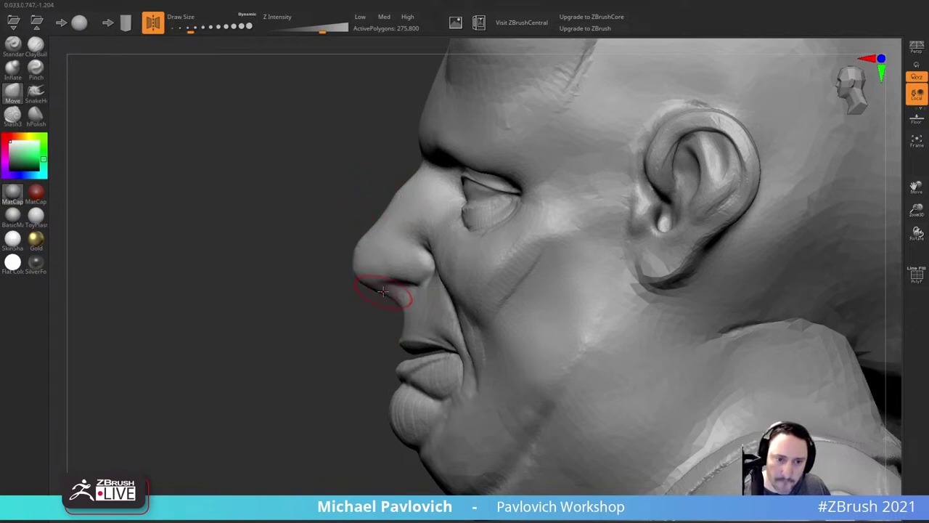
left_click_drag(395, 302, 401, 301)
mouse_move(328, 356)
left_mouse_down("alt")
mouse_move(326, 328)
mouse_move(355, 300)
left_mouse_up("alt")
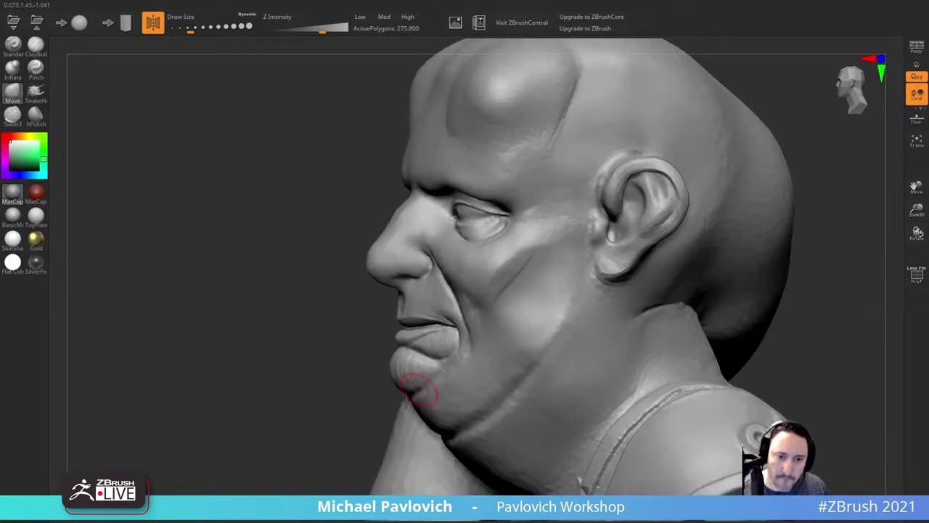
mouse_move(353, 385)
left_mouse_down("alt")
mouse_move(357, 351)
mouse_move(378, 352)
mouse_move(398, 322)
left_mouse_up("alt")
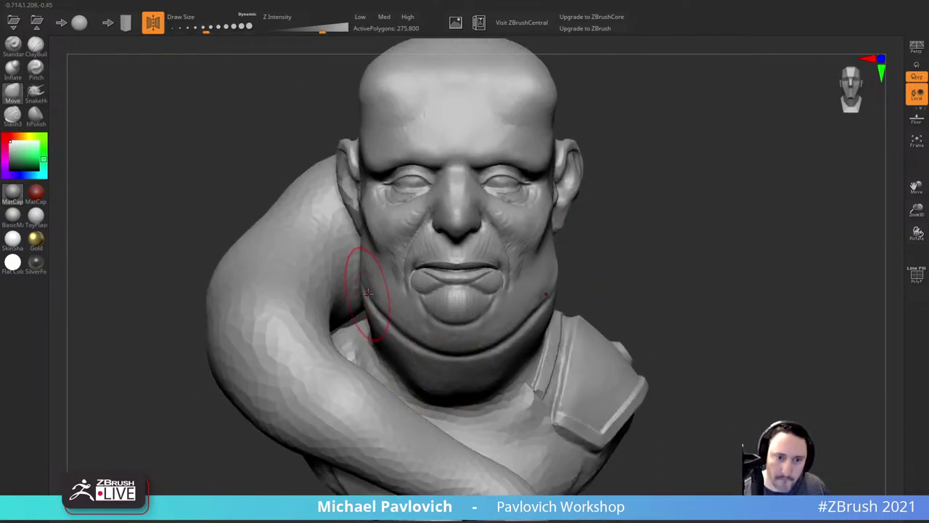
Step: Adjust the jowls and the sides of the face with the Move brush at varying sizes
mouse_move(614, 228)
left_mouse_down()
mouse_move(492, 328)
mouse_move(499, 323)
left_mouse_up()
mouse_move(625, 255)
left_mouse_down()
mouse_move(483, 264)
mouse_move(586, 262)
mouse_move(612, 231)
mouse_move(654, 237)
mouse_move(643, 260)
left_mouse_up()
mouse_move(632, 179)
left_mouse_down()
mouse_move(630, 190)
mouse_move(572, 202)
left_mouse_up()
mouse_move(715, 225)
left_mouse_down()
mouse_move(524, 231)
mouse_move(572, 241)
left_mouse_up()
key("s")
left_click_drag(576, 220, 568, 214)
left_click_drag(679, 86, 772, 171)
key("s")
mouse_move(477, 232)
left_mouse_down()
mouse_move(429, 231)
mouse_move(444, 223)
mouse_move(430, 242)
left_mouse_up()
key("s")
key("s")
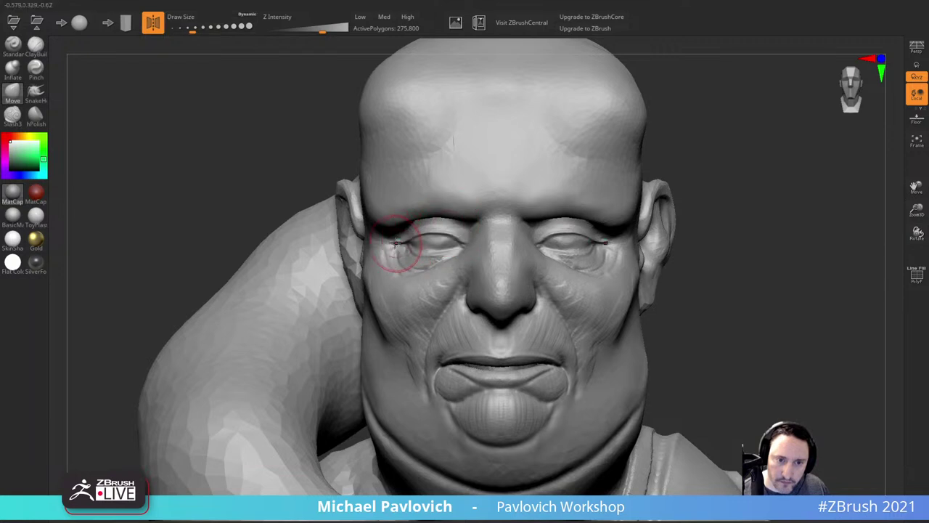
Step: Refine the upper eyelids and inner eye corners with a small Move brush
left_click_drag(733, 182, 685, 180, "alt")
key("s")
left_click_drag(548, 217, 551, 217)
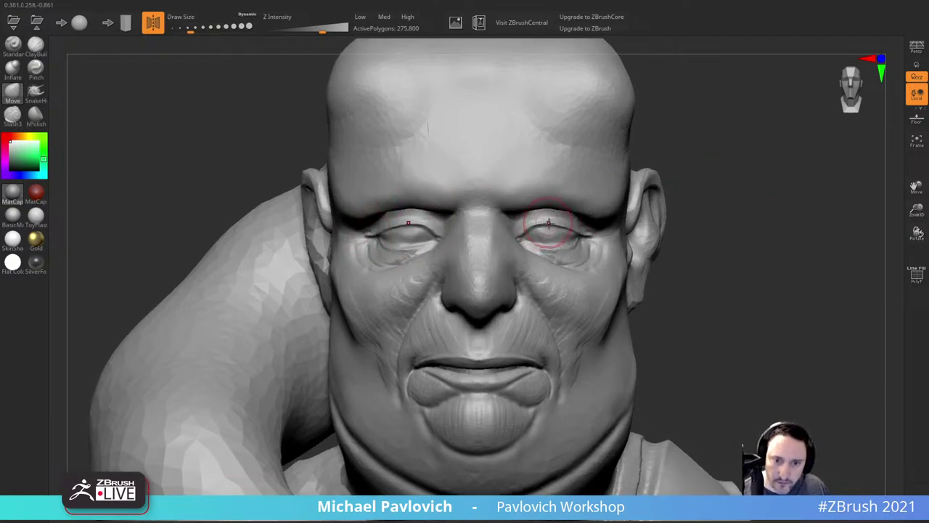
left_click_drag(678, 180, 661, 185, "alt")
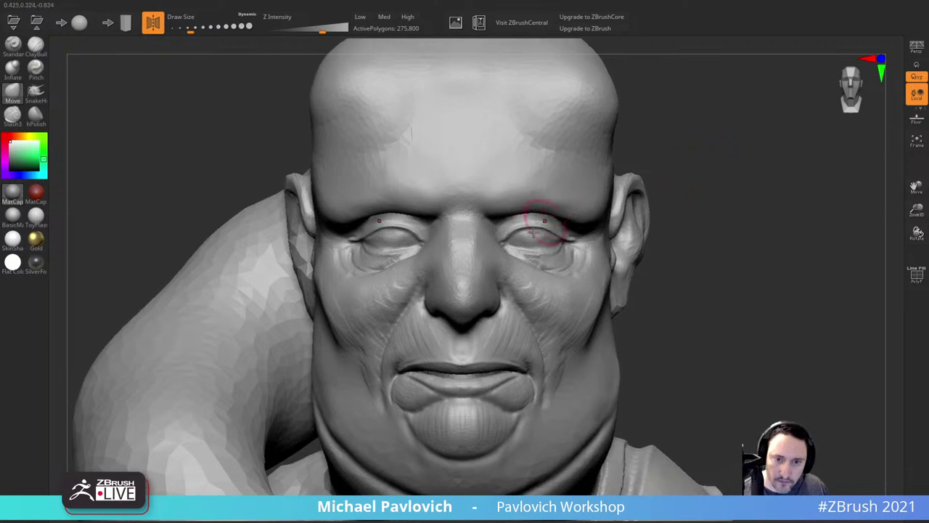
key("s")
left_click_drag(519, 232, 516, 231)
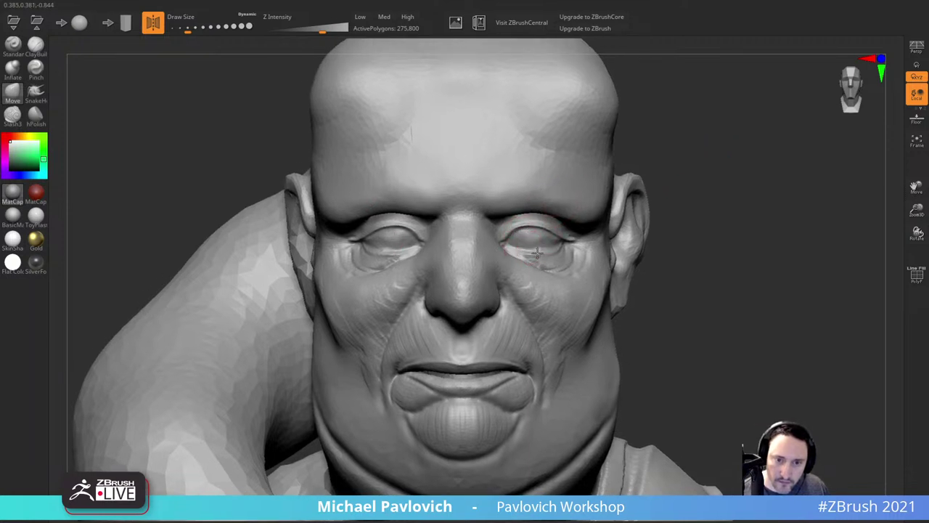
left_click_drag(681, 194, 549, 259)
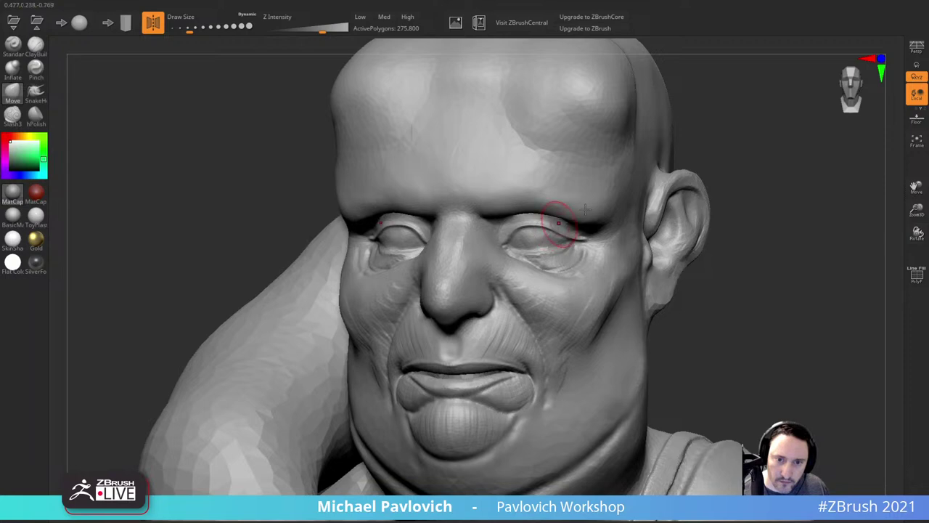
Step: Shift the outer eye corners and surrounding skin with a resized Move brush, working from above
mouse_move(740, 163)
left_mouse_down("shift")
mouse_move(700, 174)
mouse_move(666, 160)
mouse_move(606, 165)
mouse_move(678, 180)
mouse_move(690, 211)
mouse_move(724, 197)
mouse_move(670, 207)
mouse_move(697, 261)
mouse_move(678, 279)
mouse_move(641, 272)
left_mouse_up("shift")
key("s")
left_click_drag(317, 228, 321, 229)
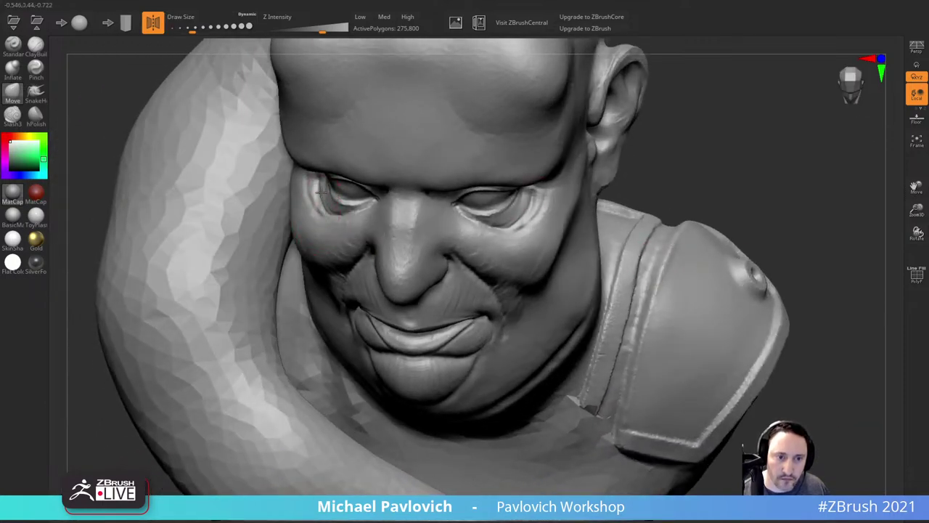
left_click_drag(321, 192, 315, 194)
left_click_drag(685, 158, 689, 109, "alt")
mouse_move(689, 109)
left_mouse_down("shift")
mouse_move(722, 124)
mouse_move(632, 206)
mouse_move(724, 133)
mouse_move(710, 152)
left_mouse_up("shift")
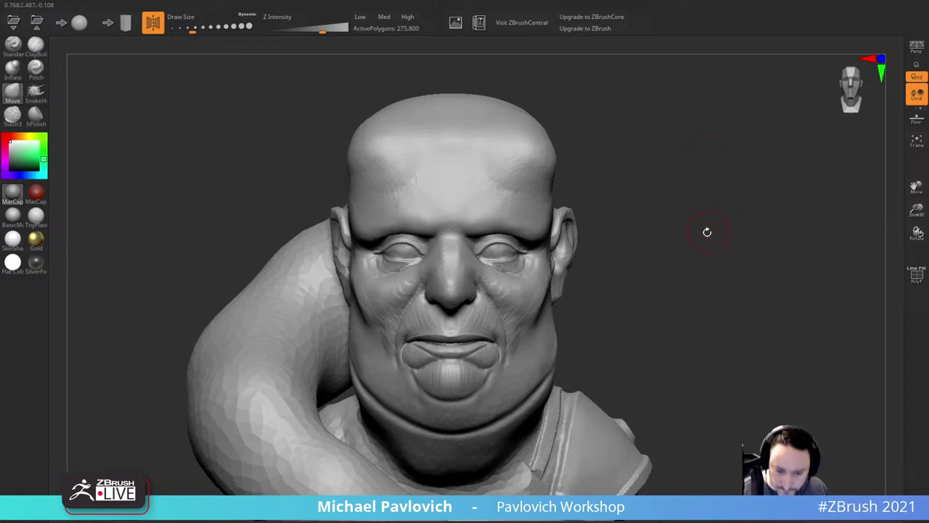
left_click_drag(703, 208, 704, 272, "alt")
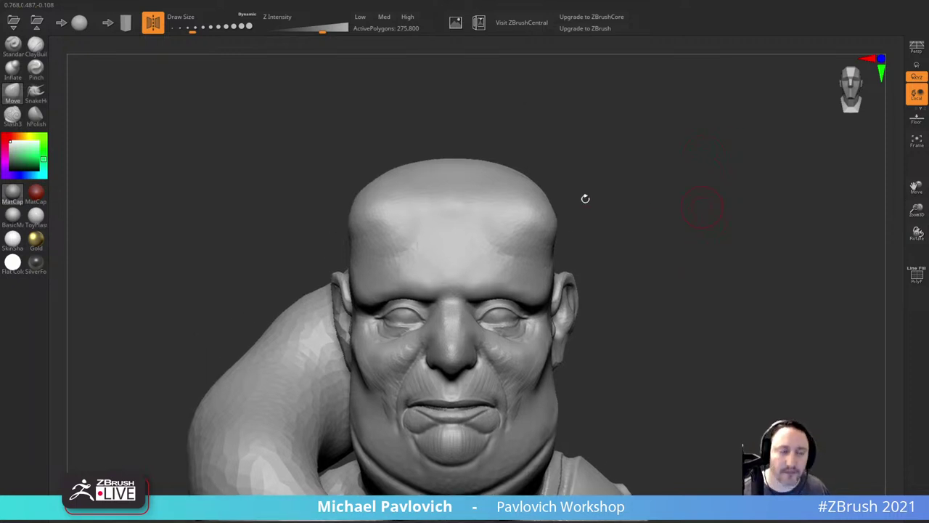
Step: Carve grooves and add volume between the forehead lumps and over the crown with the ClayBuildup brush
left_click(34, 48)
mouse_move(629, 168)
left_mouse_down("alt")
mouse_move(611, 137)
mouse_move(577, 178)
left_mouse_up("alt")
key("s")
left_click(442, 248)
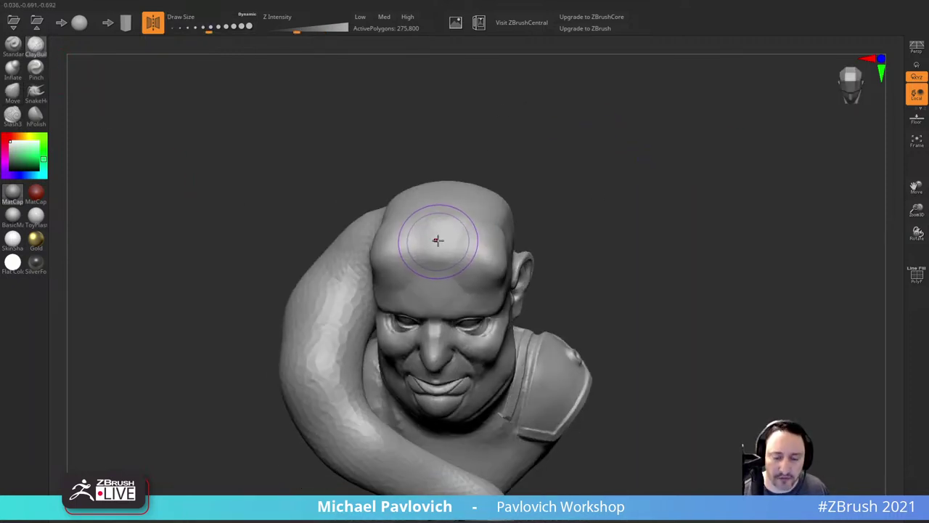
left_click_drag(512, 157, 495, 251, "alt")
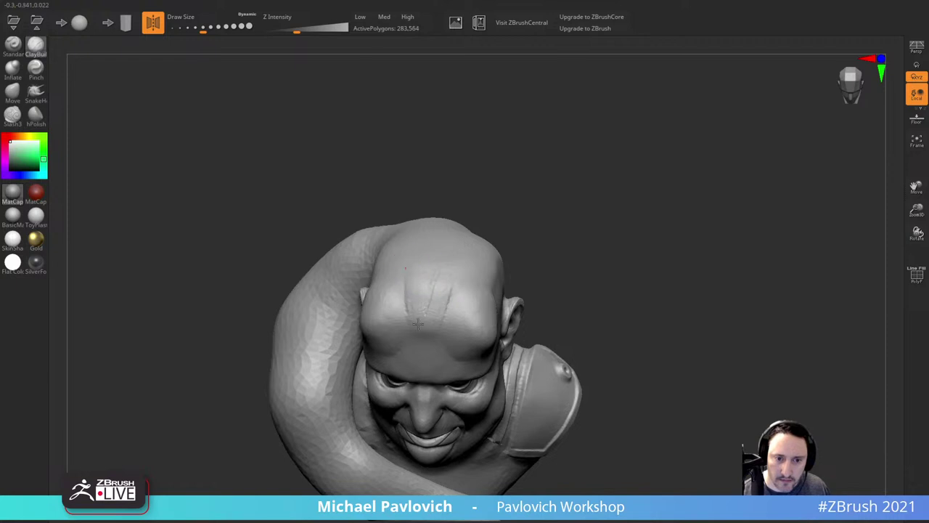
left_click_drag(519, 219, 507, 140)
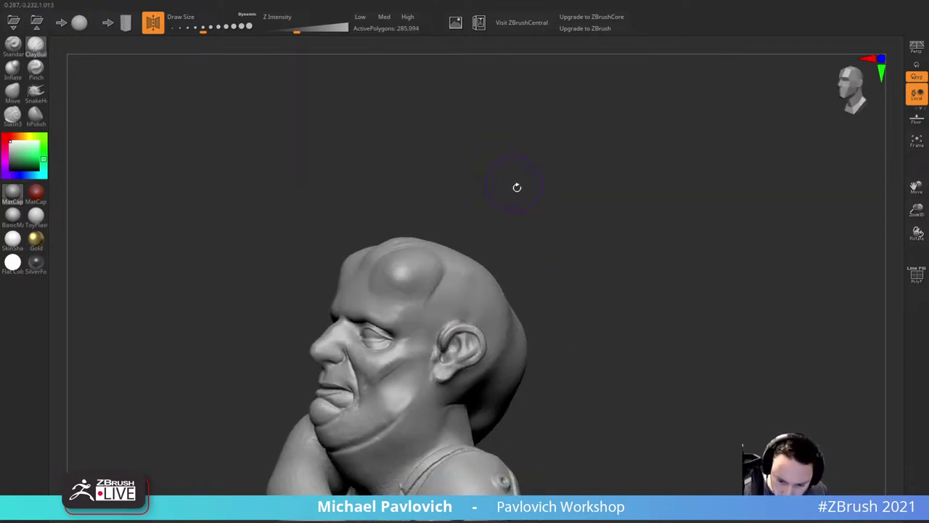
mouse_move(531, 192)
left_mouse_down()
mouse_move(514, 201)
mouse_move(506, 274)
left_mouse_up()
key("]")
left_click_drag(406, 228, 422, 254)
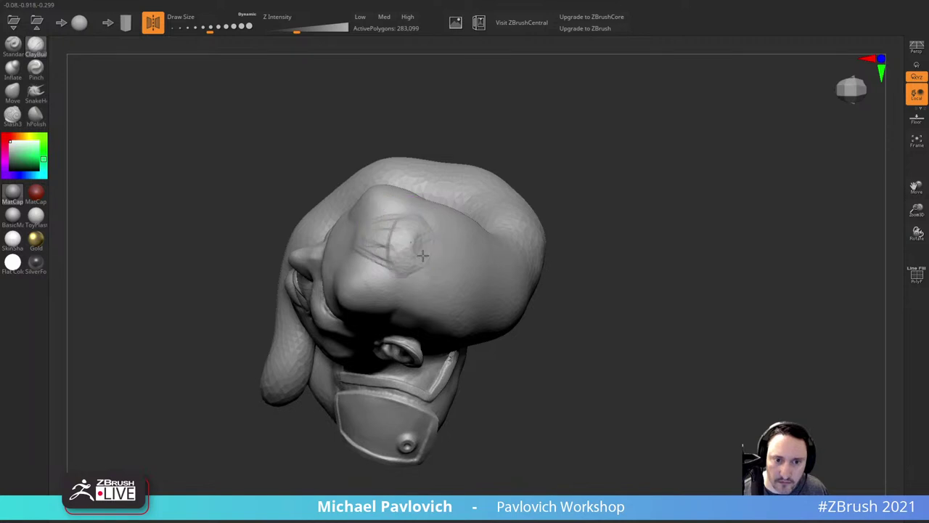
left_click_drag(562, 183, 484, 209)
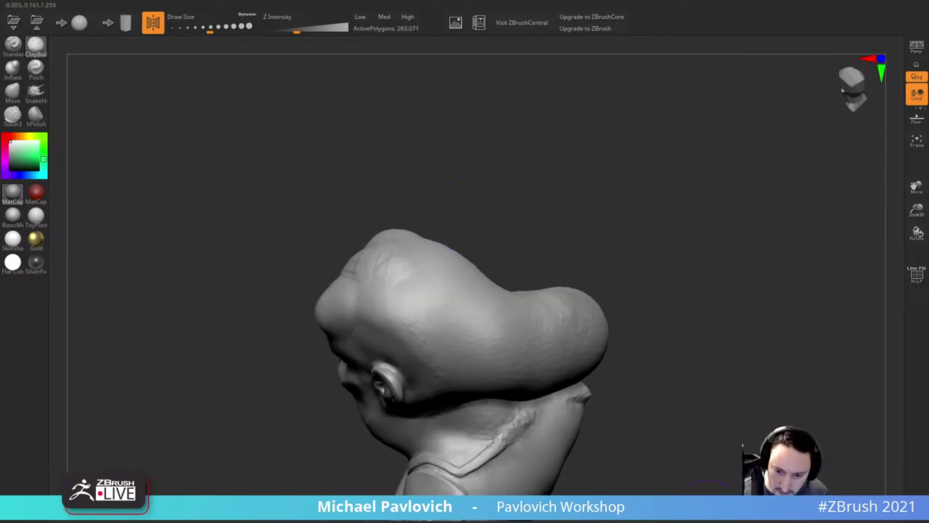
Step: Switch to the browser and examine the head shape in the Bib Fortuna reference images
left_click_drag(709, 511, 604, 59)
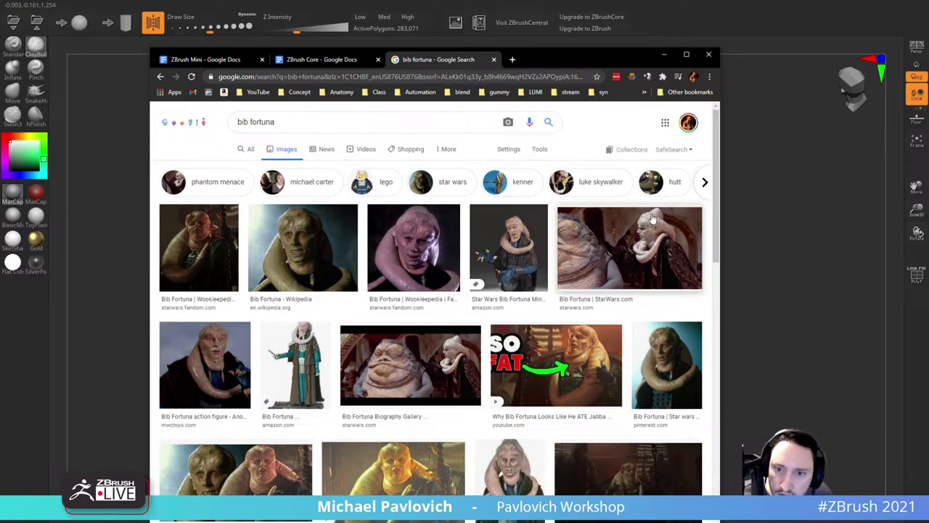
scroll(312, 353, "down", 5)
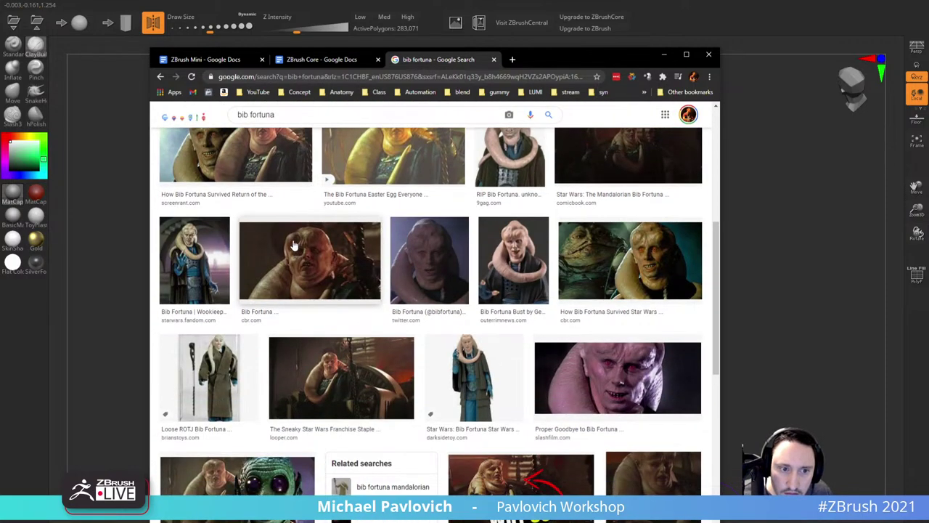
scroll(309, 243, "up", 5)
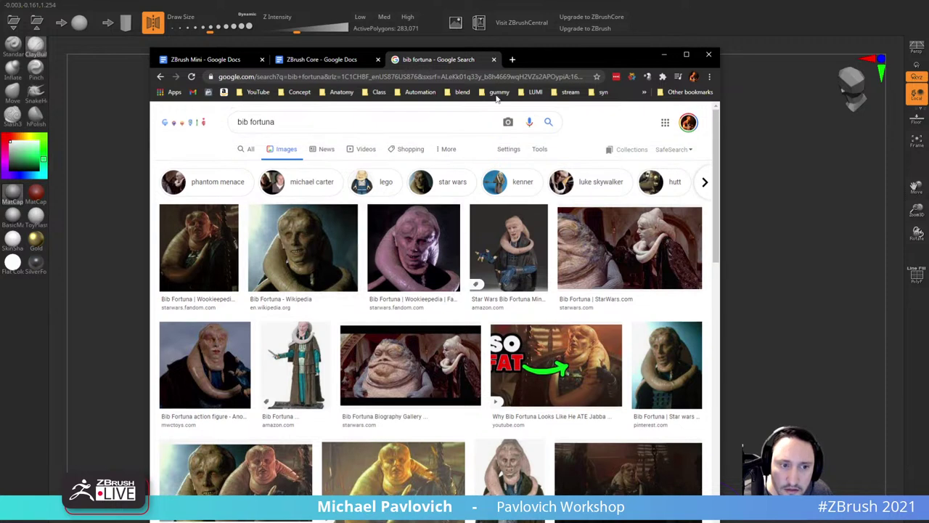
left_click(664, 55)
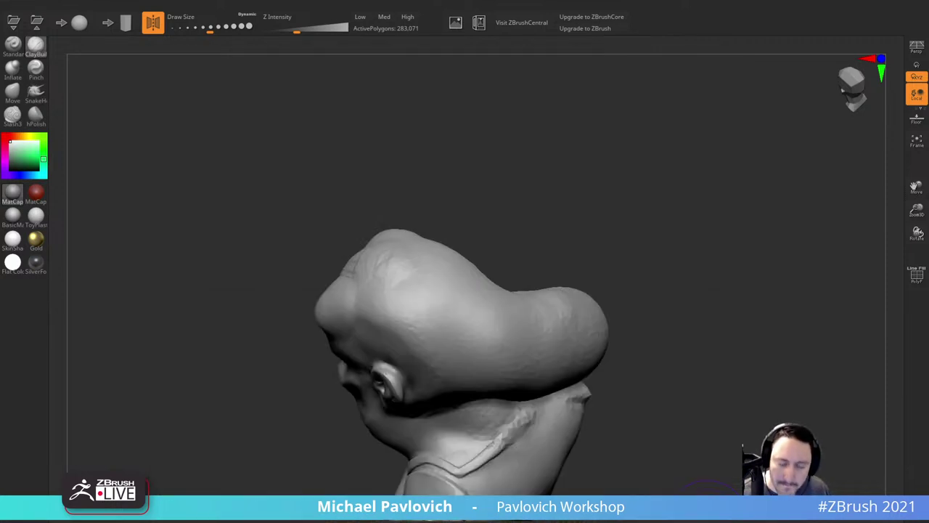
Step: Build up the two forehead lumps and define their edges with a smaller ClayBuildup brush
mouse_move(595, 198)
left_mouse_down()
mouse_move(595, 187)
mouse_move(634, 179)
mouse_move(610, 184)
left_mouse_up()
key("bracketleft")
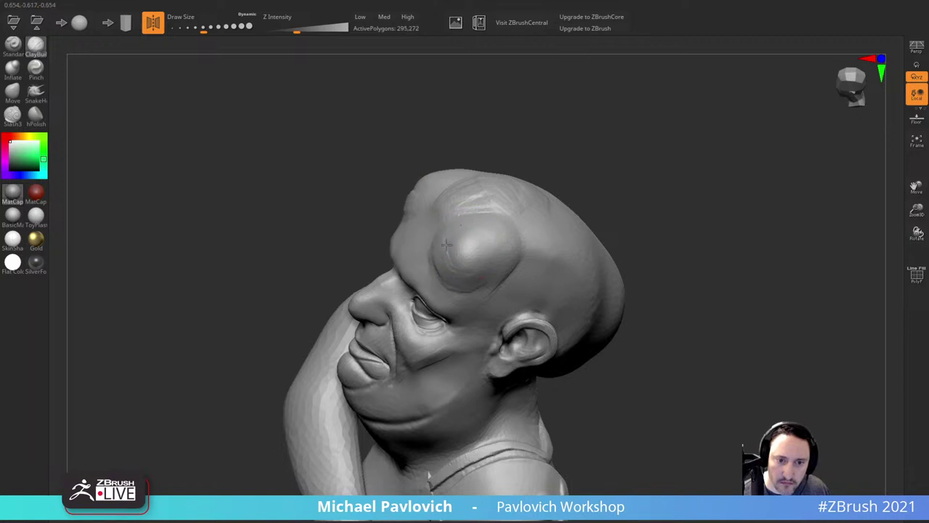
right_click_drag(487, 243, 479, 299)
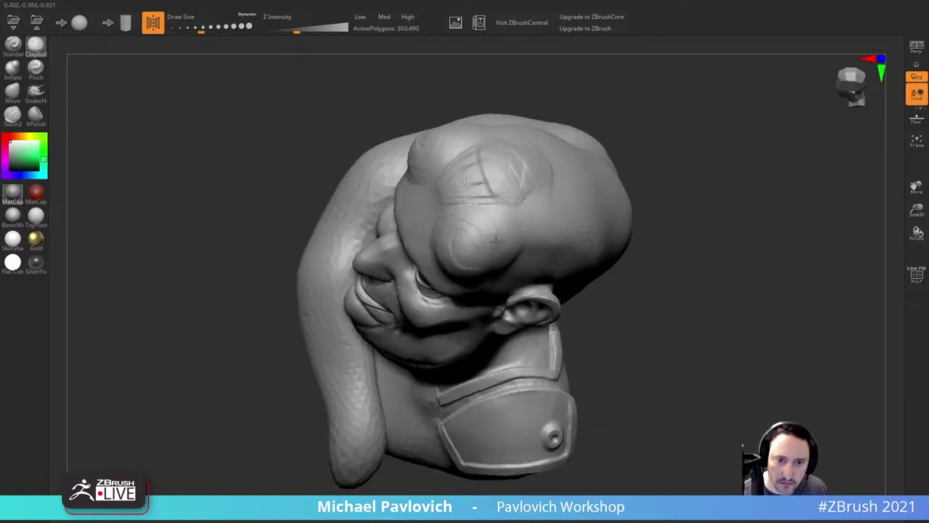
mouse_move(699, 188)
left_mouse_down()
mouse_move(686, 146)
mouse_move(573, 191)
mouse_move(563, 170)
left_mouse_up()
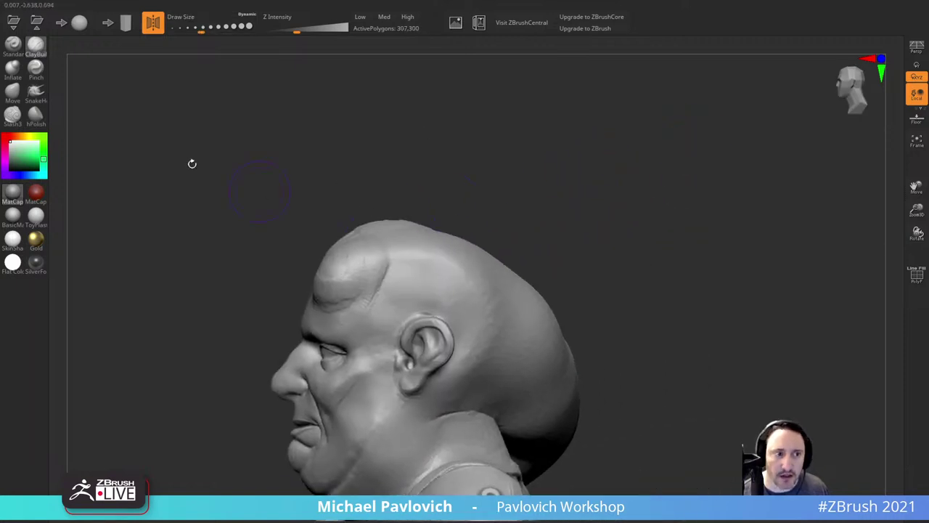
Step: Pull the upper back of the skull up into a raised hump with the SnakeHook brush
left_click(35, 93)
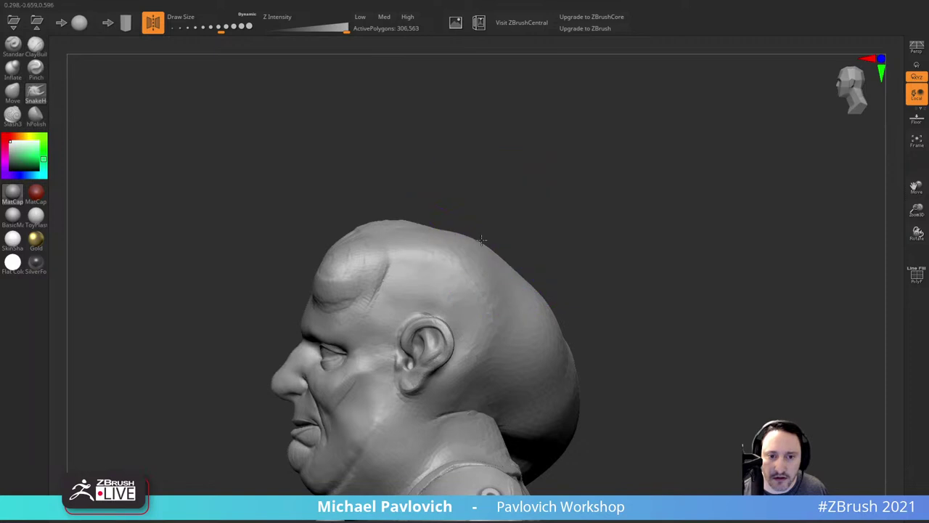
mouse_move(490, 231)
right_mouse_down("ctrl")
mouse_move(516, 201)
mouse_move(500, 236)
right_mouse_up("ctrl")
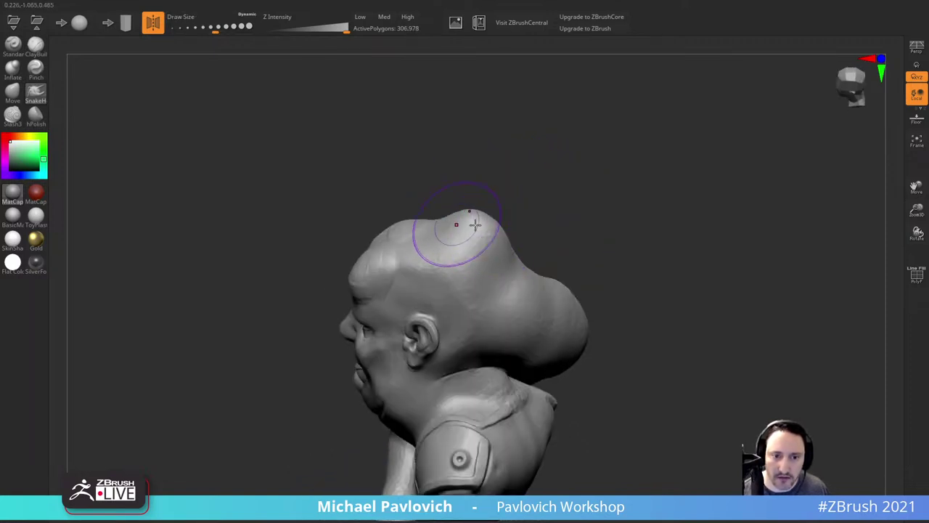
right_click_drag(539, 223, 562, 206)
right_click_drag(520, 256, 516, 245, "alt")
key("]")
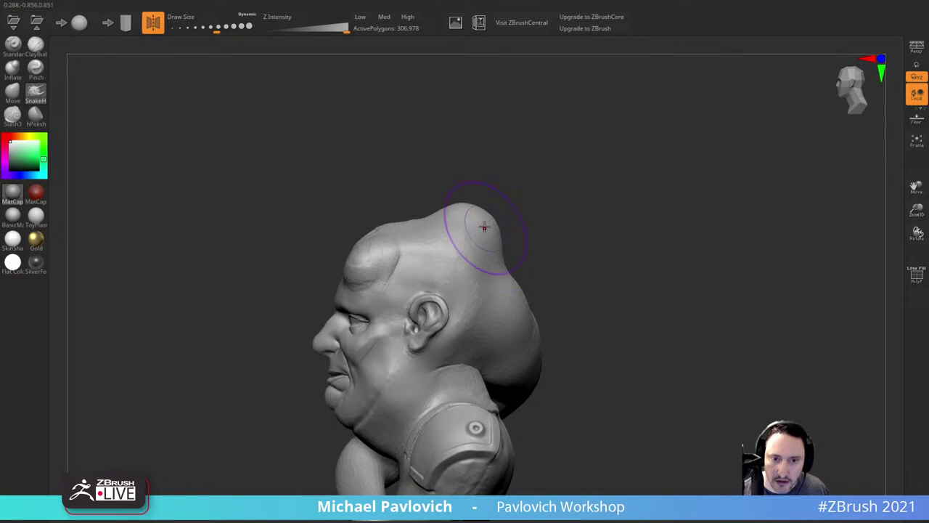
left_click_drag(503, 255, 504, 252)
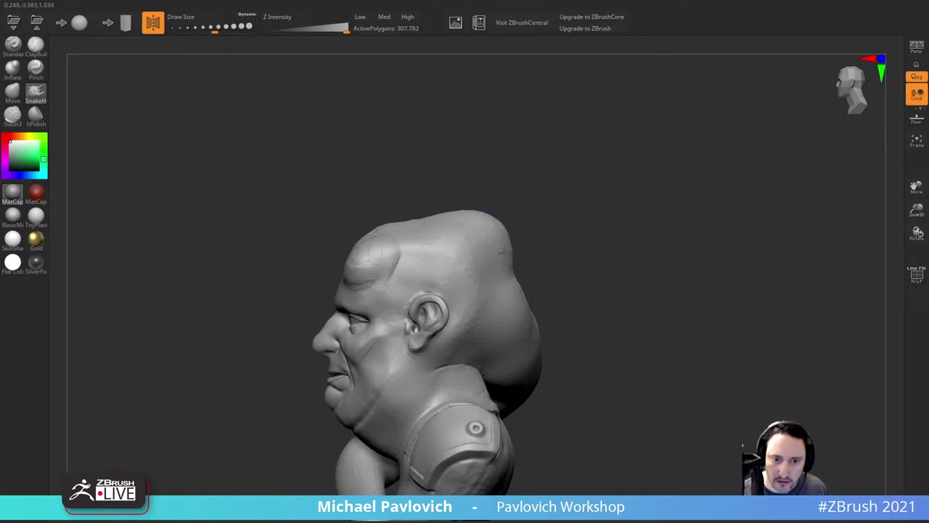
left_click_drag(542, 203, 576, 213)
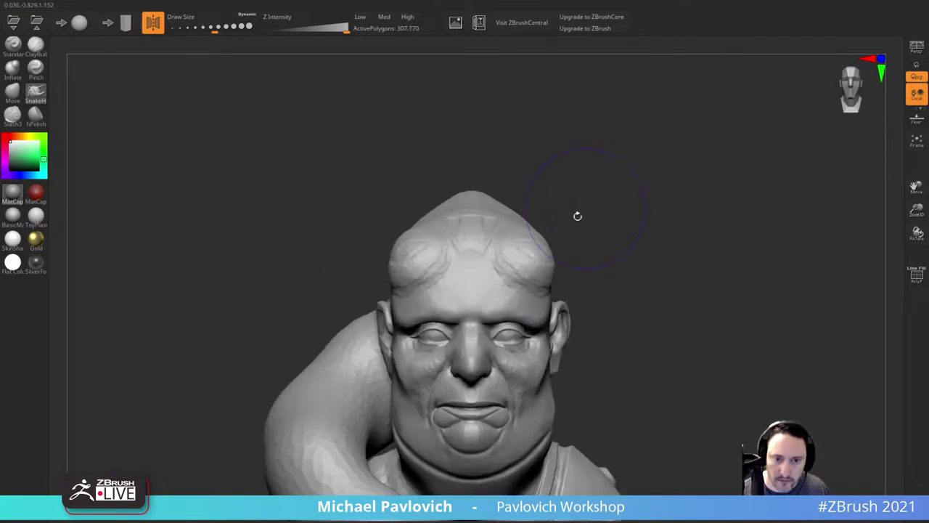
Step: Cut frown creases above the nose bridge and inner brows with a small Slash3 brush
mouse_move(638, 251)
left_mouse_down("alt")
mouse_move(666, 201)
mouse_move(658, 168)
mouse_move(631, 181)
left_mouse_up("alt")
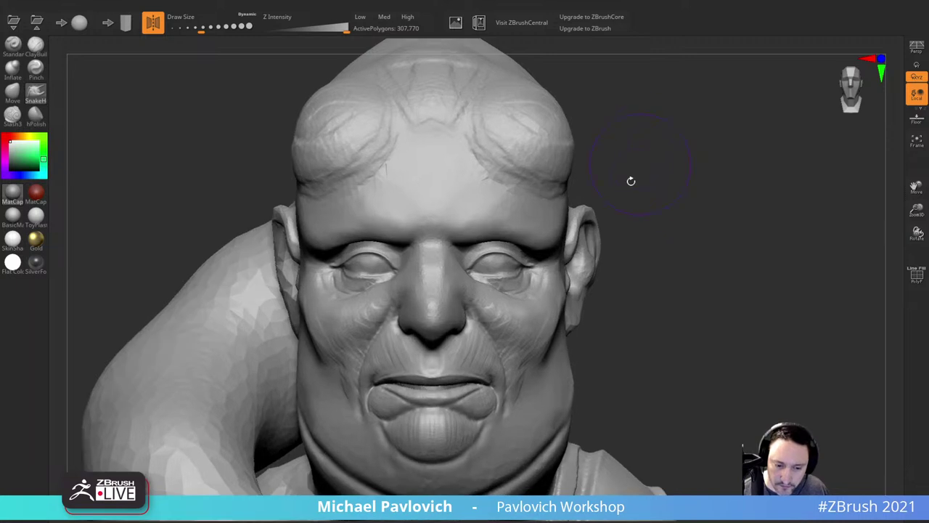
left_click(13, 114)
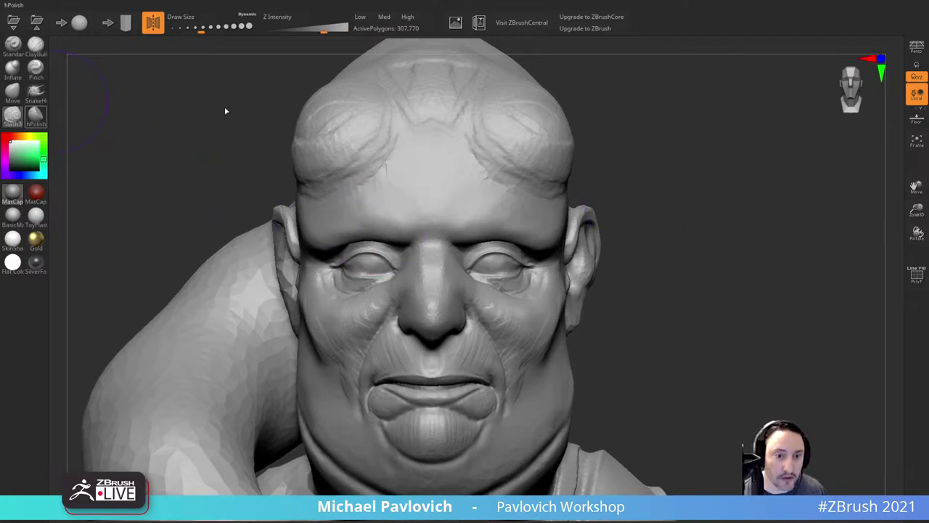
mouse_move(713, 193)
left_mouse_down("alt")
mouse_move(714, 141)
mouse_move(720, 156)
left_mouse_up("alt")
key("bracketleft")
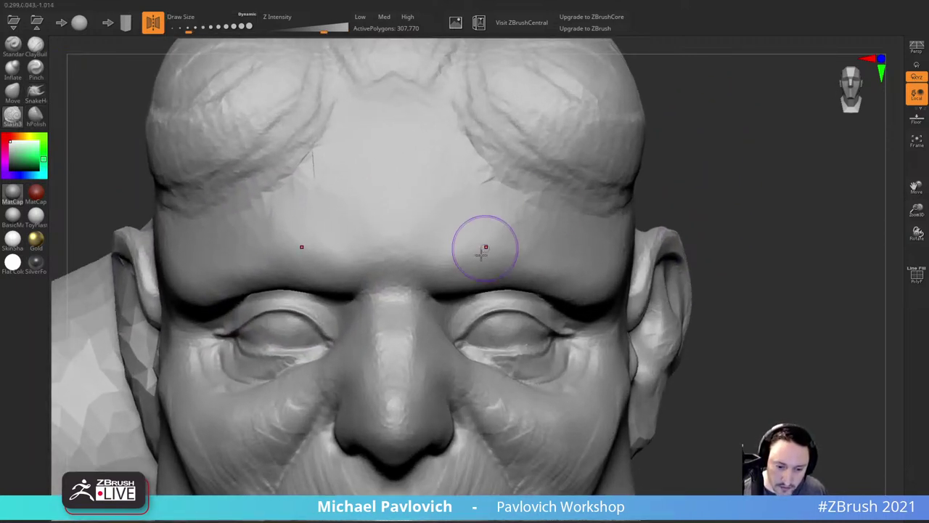
left_click_drag(342, 300, 373, 267)
left_click_drag(664, 169, 659, 124, "alt")
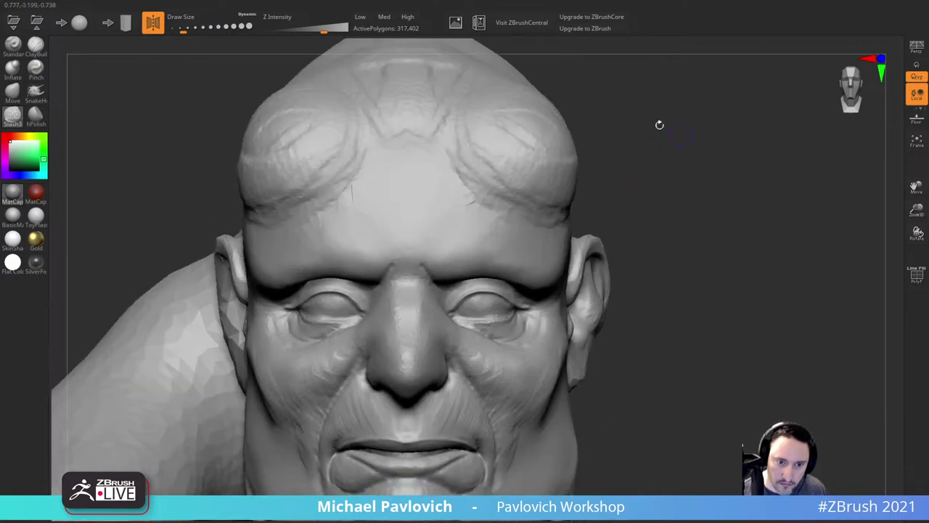
key("bracketright")
left_click_drag(377, 282, 390, 254)
key("s")
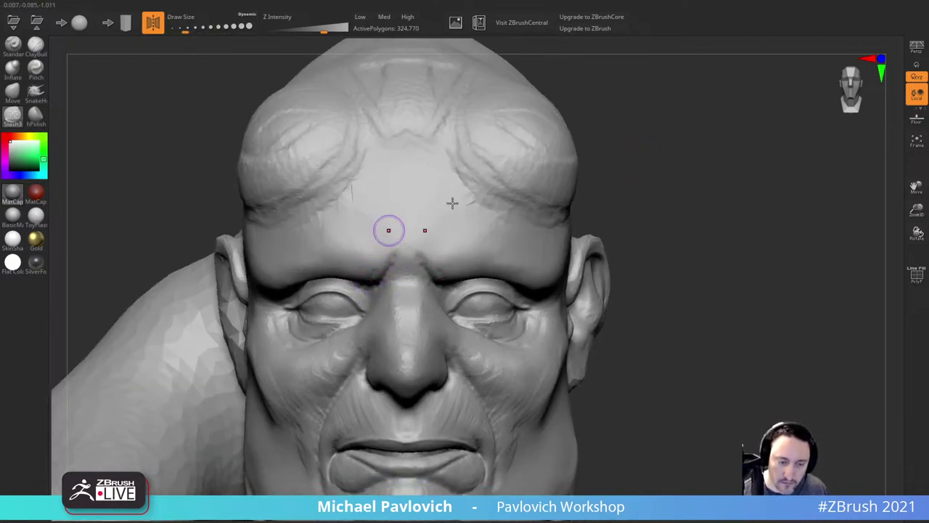
Step: Sculpt vertical and diagonal wrinkles from the crown down across the forehead lumps with ClayBuildup
left_click_drag(602, 194, 579, 175, "alt")
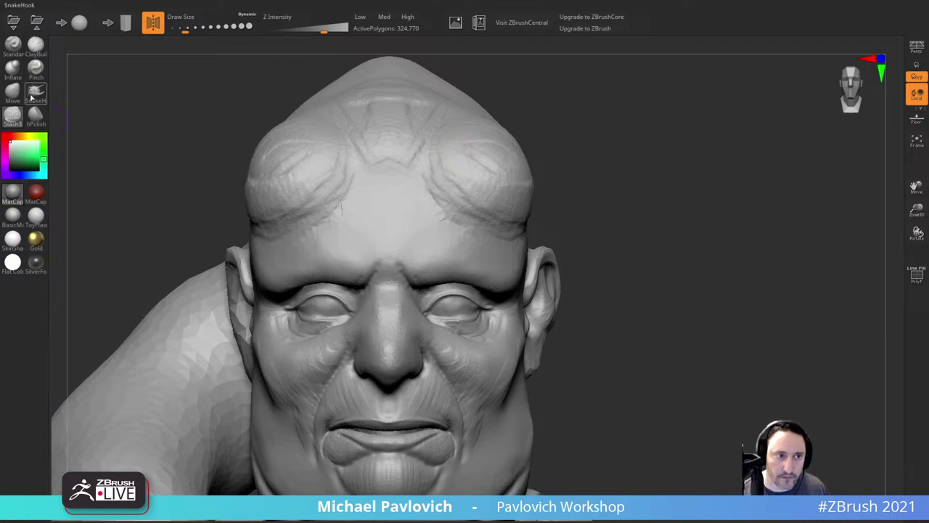
left_click(36, 46)
key("s")
mouse_move(429, 195)
left_mouse_down()
mouse_move(440, 196)
mouse_move(445, 235)
mouse_move(423, 182)
mouse_move(429, 238)
left_mouse_up()
left_click_drag(409, 183, 435, 246)
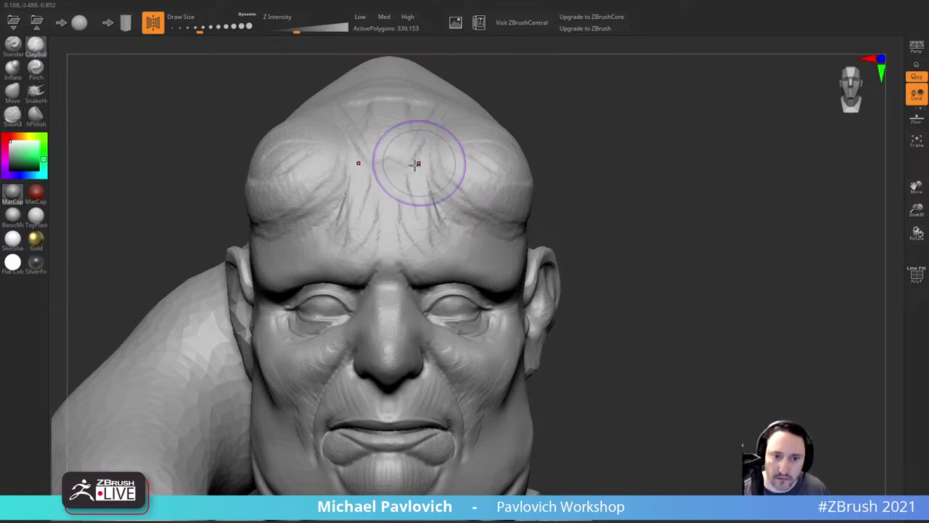
mouse_move(421, 167)
left_mouse_down()
mouse_move(447, 222)
mouse_move(486, 233)
left_mouse_up()
left_click_drag(420, 146, 466, 219)
left_click_drag(458, 145, 501, 210)
left_click_drag(556, 185, 543, 174)
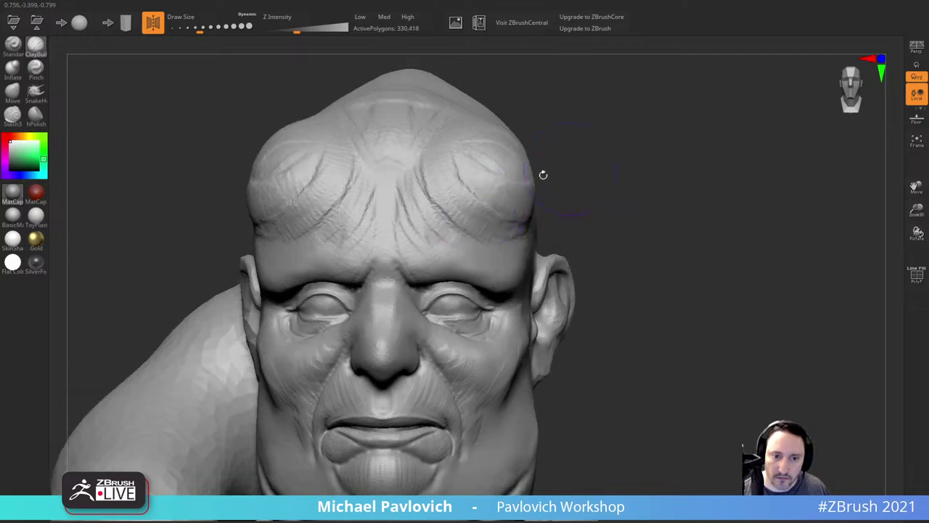
Step: Add curved skin folds above the brows, running from the frown area towards the temples
mouse_move(418, 203)
left_mouse_down()
mouse_move(445, 254)
mouse_move(464, 209)
left_mouse_up()
mouse_move(424, 239)
left_mouse_down()
mouse_move(458, 201)
mouse_move(411, 253)
left_mouse_up()
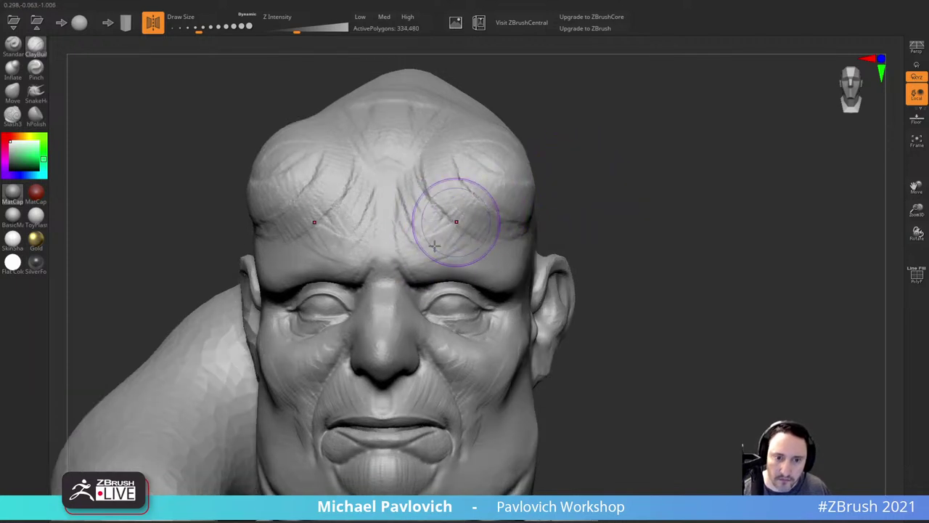
left_click_drag(465, 218, 421, 266)
mouse_move(501, 231)
left_mouse_down()
mouse_move(464, 250)
mouse_move(451, 246)
left_mouse_up()
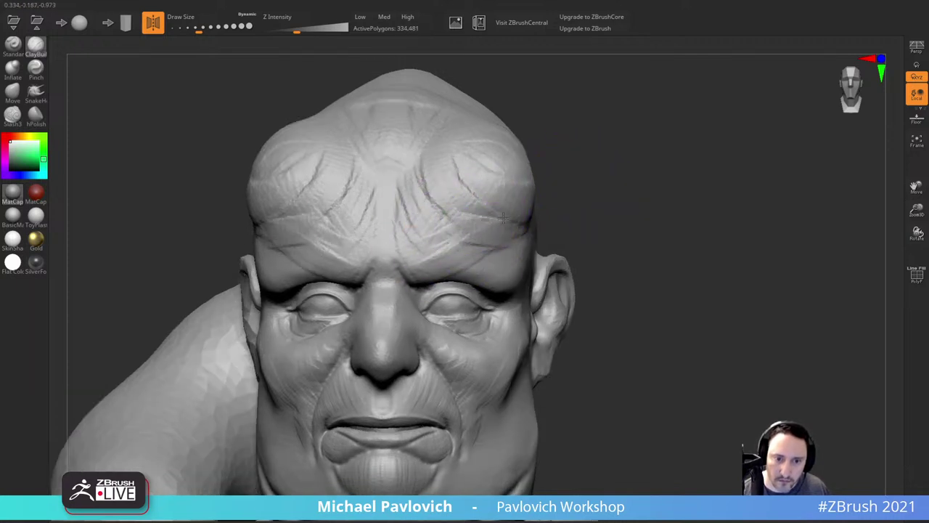
Step: Sculpt wrapping folds around the sides of the forehead lumps and above the outer brows with ClayBuildup
left_click_drag(566, 210, 471, 204)
mouse_move(479, 239)
left_mouse_down()
mouse_move(518, 180)
mouse_move(479, 251)
left_mouse_up()
mouse_move(558, 192)
left_mouse_down()
mouse_move(508, 215)
mouse_move(477, 255)
left_mouse_up()
left_click_drag(585, 166, 537, 234)
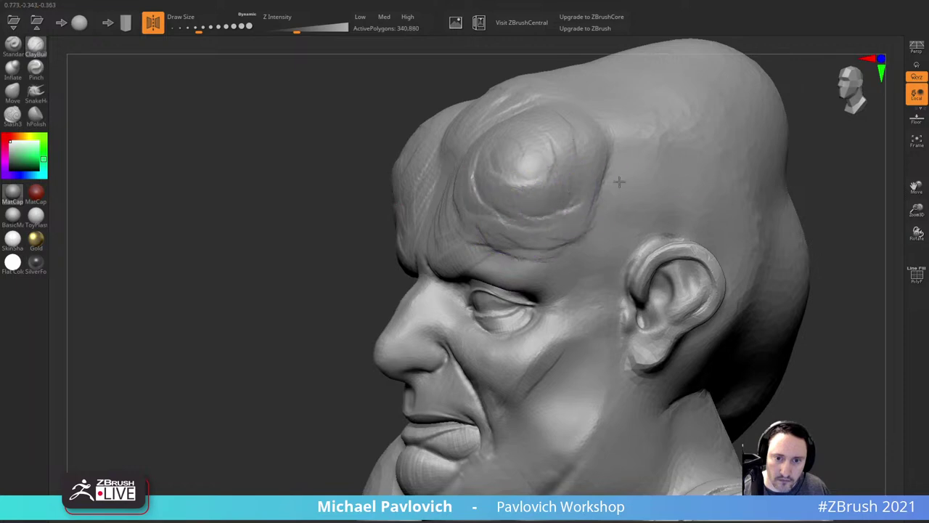
mouse_move(818, 143)
left_mouse_down("alt")
mouse_move(736, 127)
mouse_move(765, 119)
mouse_move(780, 95)
left_mouse_up("alt")
left_click_drag(563, 214, 518, 255)
left_click_drag(644, 205, 751, 179)
Step: Build up stretched skin folds from the cheekbones down the cheeks with the ClayBuildup brush
left_click_drag(338, 227, 362, 248)
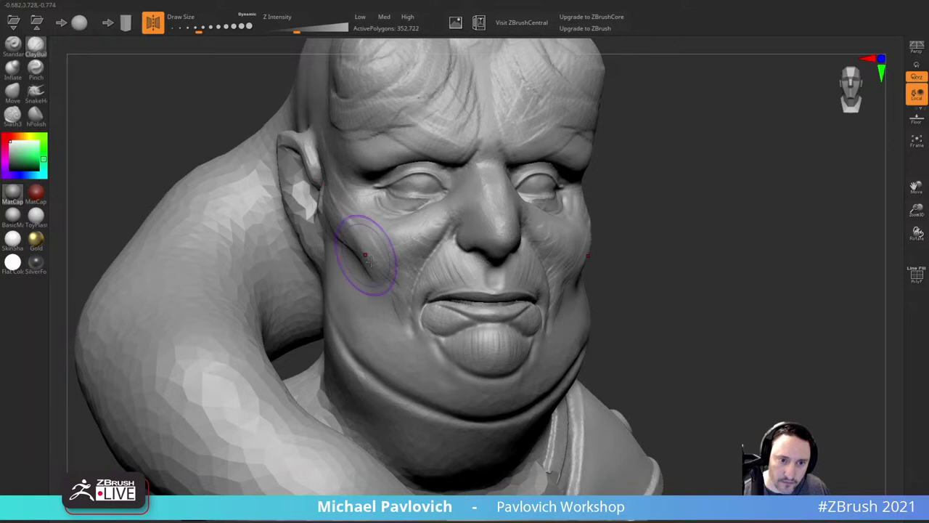
mouse_move(671, 192)
left_mouse_down("alt")
mouse_move(674, 162)
mouse_move(719, 159)
left_mouse_up("alt")
mouse_move(347, 216)
left_mouse_down()
mouse_move(378, 267)
mouse_move(399, 273)
left_mouse_up()
left_click_drag(601, 196, 610, 182, "alt")
left_click_drag(392, 230, 414, 290)
left_click_drag(597, 247, 596, 212, "alt")
key("s")
left_click_drag(392, 220, 431, 292)
Step: Sculpt the skin beside the mouth corners and chin with a resized ClayBuildup brush, then smooth it
left_click_drag(661, 243, 613, 245)
key("s")
left_click_drag(441, 284, 449, 283)
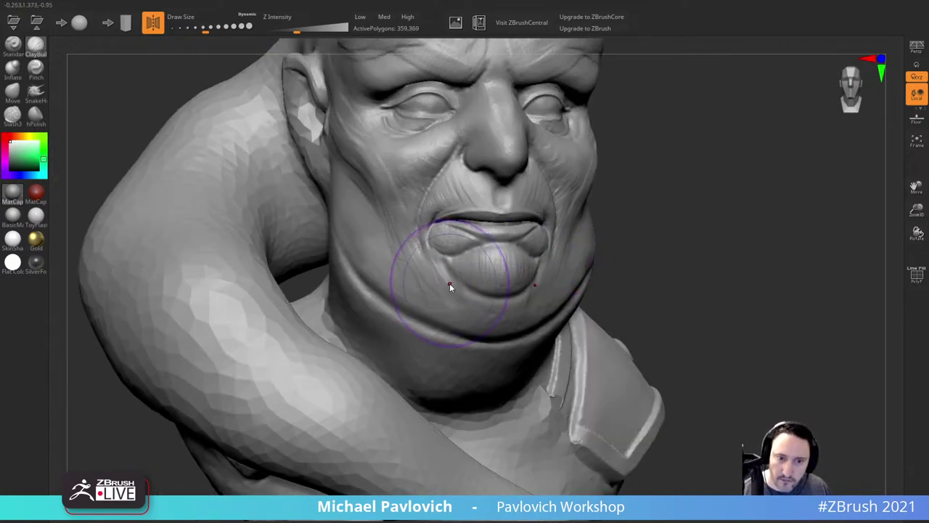
mouse_move(425, 254)
left_mouse_down("shift")
mouse_move(395, 260)
mouse_move(443, 291)
left_mouse_up("shift")
left_click_drag(511, 307, 442, 283, "shift")
Step: Sculpt sagging skin folds along the jowls and jawline, from beside the chin towards the ears
left_click_drag(676, 251, 607, 255)
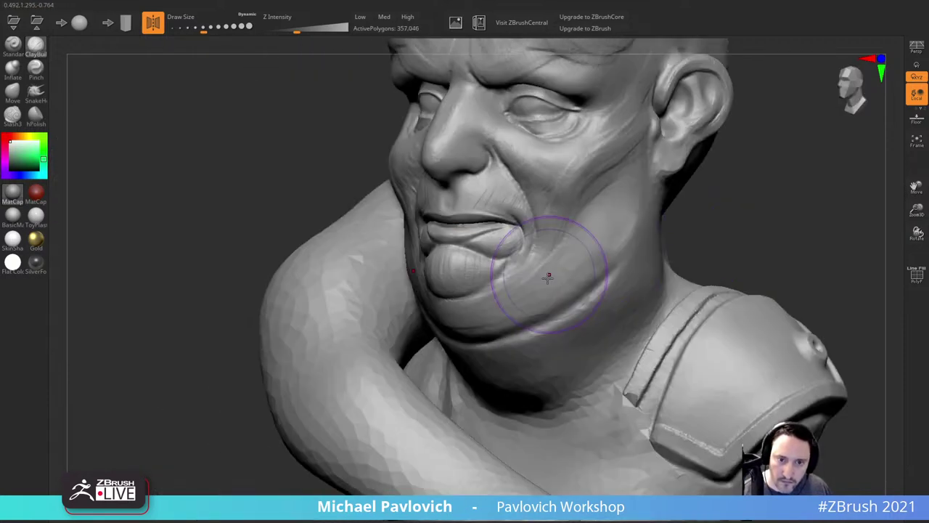
mouse_move(547, 278)
left_mouse_down()
mouse_move(508, 284)
mouse_move(557, 270)
mouse_move(519, 294)
left_mouse_up()
left_click_drag(715, 207, 802, 180)
left_click_drag(505, 307, 487, 292)
mouse_move(668, 243)
left_mouse_down()
mouse_move(613, 250)
mouse_move(534, 287)
left_mouse_up()
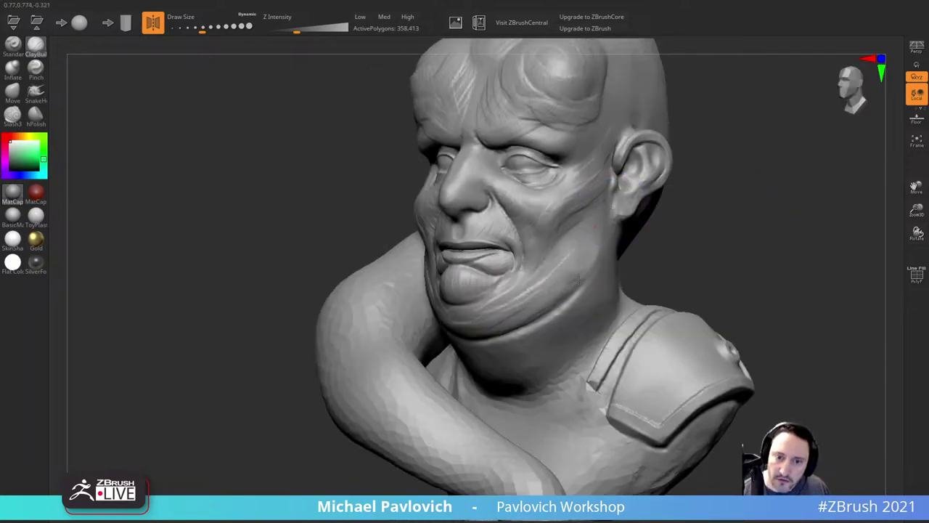
left_click_drag(659, 232, 599, 240)
left_click_drag(547, 288, 542, 292)
left_click_drag(587, 258, 568, 299)
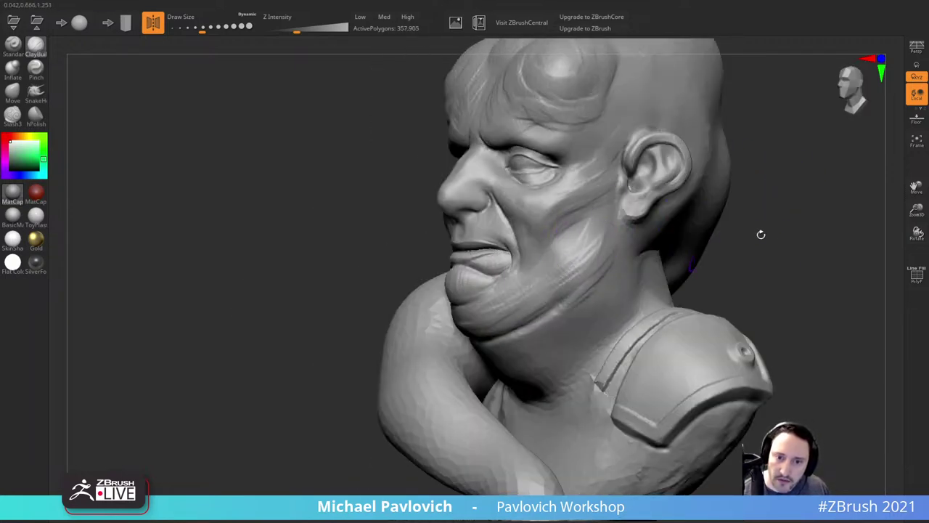
Step: Build up clay inside the ear beneath its upper rim with a smaller ClayBuildup brush
mouse_move(711, 229)
left_mouse_down()
mouse_move(747, 218)
mouse_move(731, 212)
mouse_move(760, 231)
left_mouse_up()
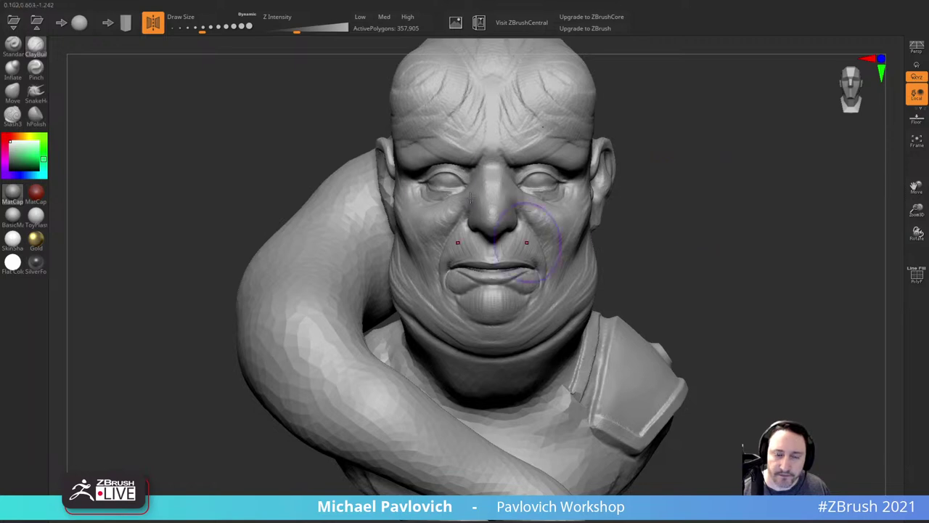
mouse_move(720, 145)
left_mouse_down("alt")
mouse_move(735, 186)
mouse_move(792, 187)
left_mouse_up("alt")
key("bracketleft")
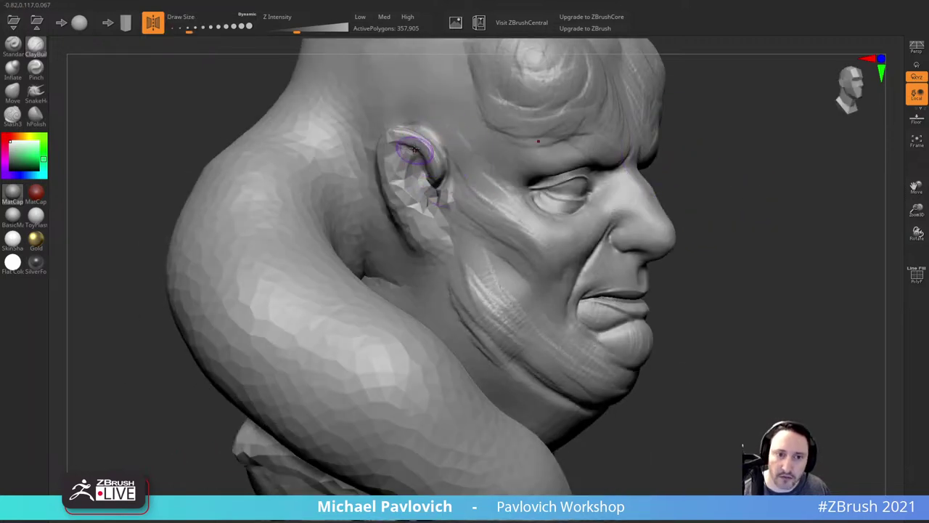
left_click_drag(419, 145, 420, 190)
left_click_drag(769, 151, 679, 158)
left_click_drag(707, 124, 753, 129)
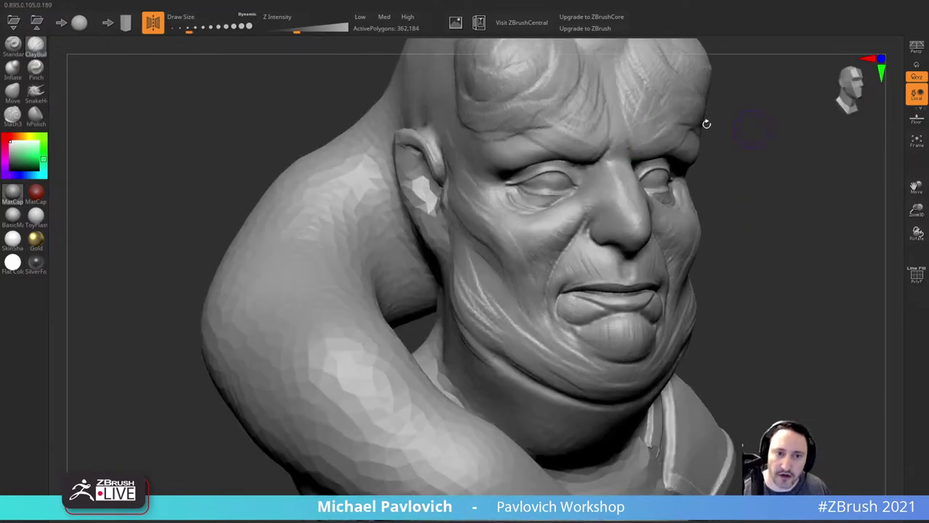
Step: Sculpt cross-wrinkles over the jowl folds along the jaw with a resized ClayBuildup brush
mouse_move(826, 218)
left_mouse_down()
mouse_move(796, 230)
mouse_move(734, 150)
mouse_move(746, 177)
mouse_move(720, 175)
left_mouse_up()
key("s")
left_click_drag(431, 302, 469, 302)
left_click_drag(476, 265, 499, 292)
left_click_drag(507, 246, 523, 263)
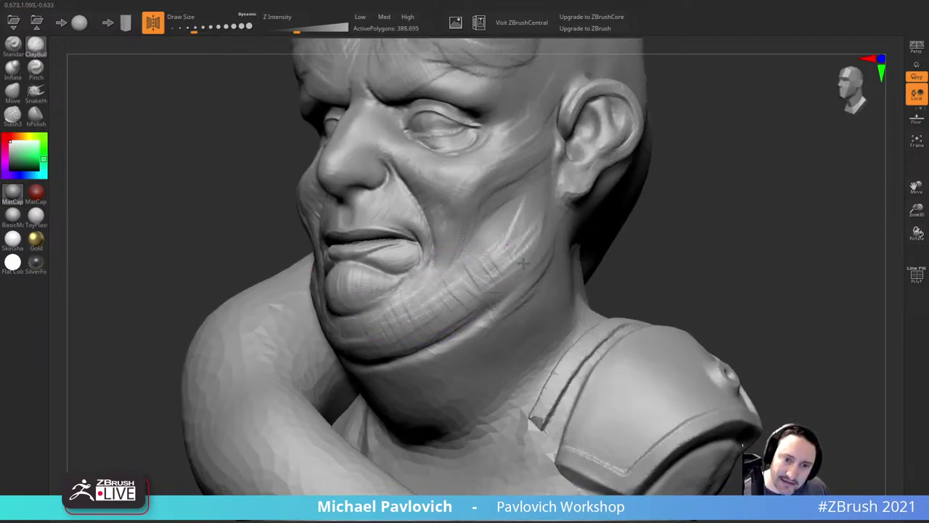
Step: Sculpt fine skin folds on the cheek between the mouth corner and the cheekbone with ClayBuildup
left_click_drag(664, 189, 699, 161)
left_click_drag(699, 161, 686, 202, "alt")
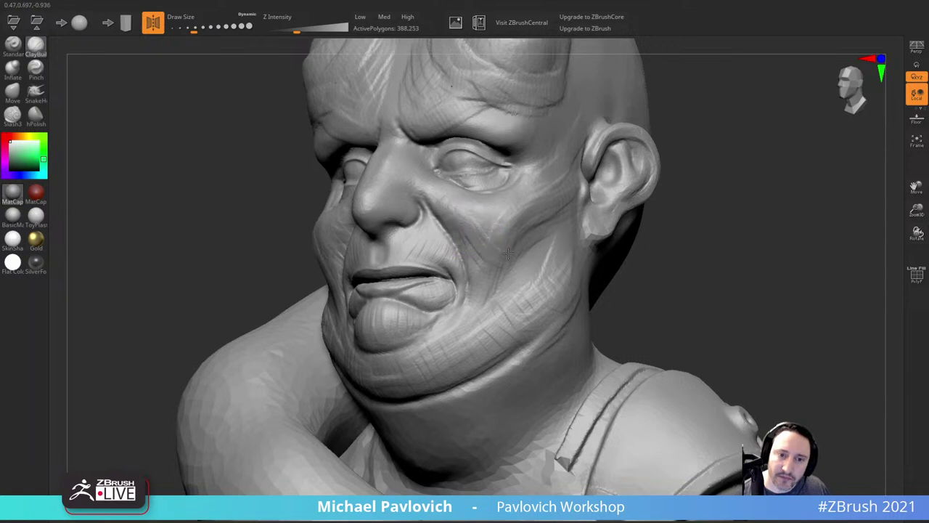
right_click_drag(528, 238, 500, 230)
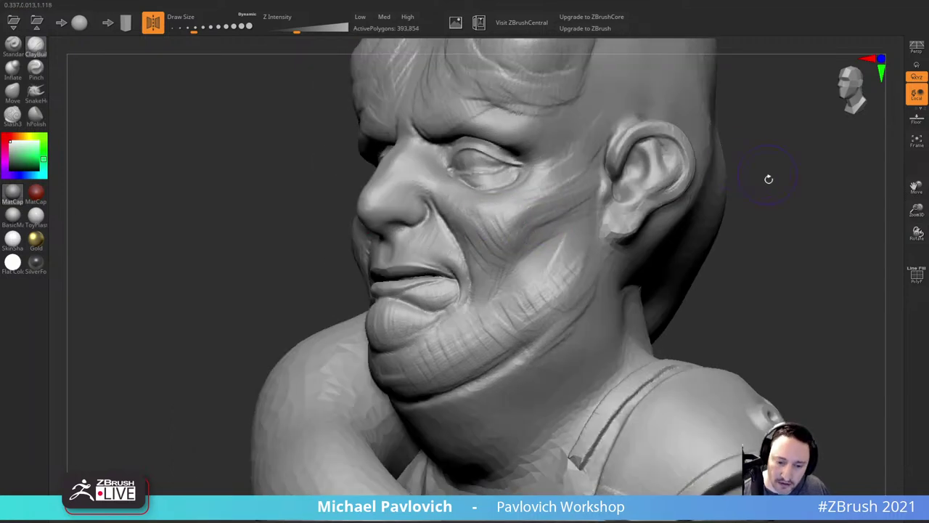
left_click_drag(769, 179, 793, 180)
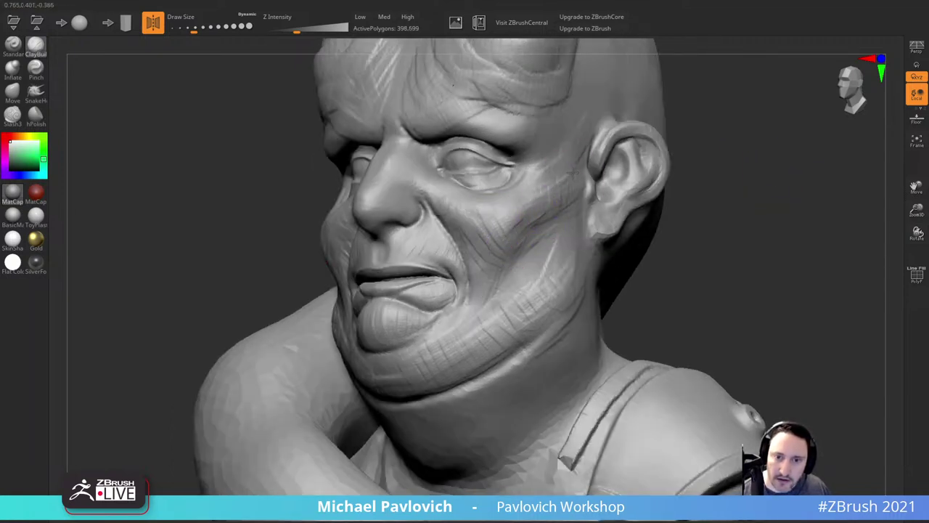
Step: Sculpt wrinkles across the cheekbone from beside the eye back to the front of the ear and the temple
right_click_drag(591, 160, 527, 177)
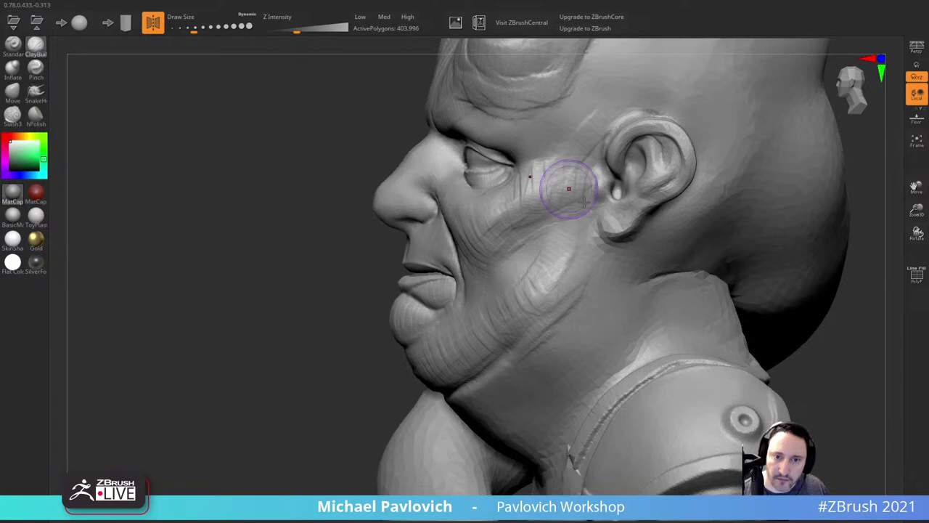
left_click_drag(584, 203, 578, 177)
mouse_move(579, 178)
right_mouse_down("ctrl")
mouse_move(321, 358)
mouse_move(400, 312)
right_mouse_up("ctrl")
left_click_drag(528, 204, 573, 183)
right_click_drag(608, 165, 800, 141)
mouse_move(800, 141)
right_mouse_down("ctrl")
mouse_move(774, 158)
mouse_move(675, 162)
right_mouse_up("ctrl")
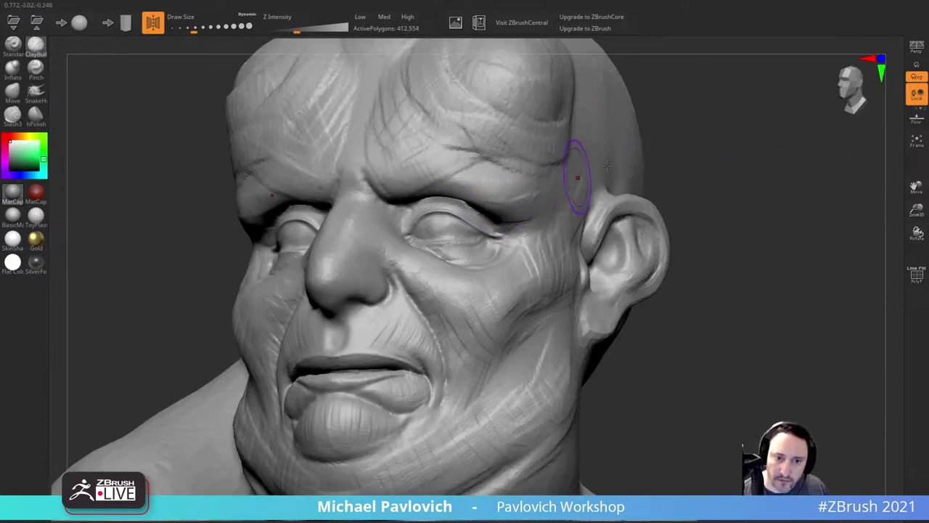
Step: Sculpt crow's-feet folds at the outer eye corners and in the skin between brow and temple
right_click_drag(607, 165, 653, 149)
right_click_drag(654, 149, 689, 114, "ctrl")
left_click_drag(518, 186, 567, 183)
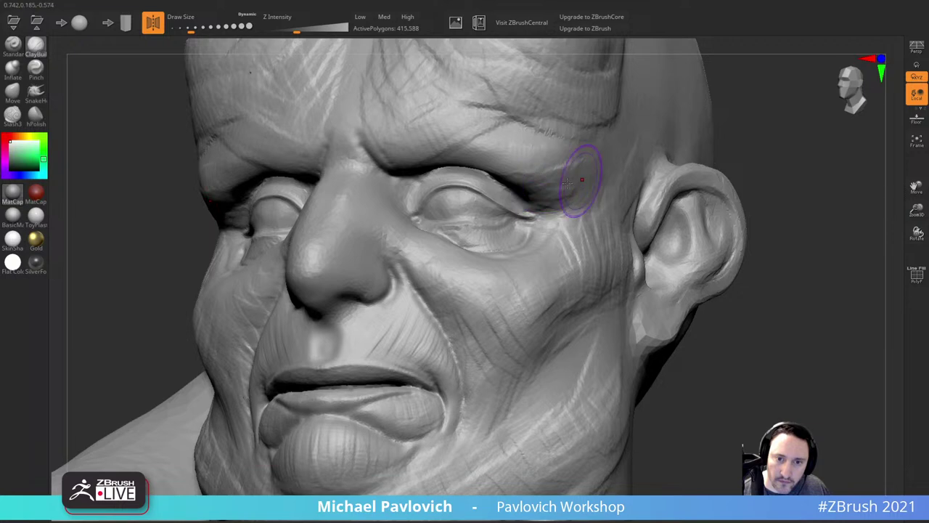
mouse_move(776, 145)
right_mouse_down()
mouse_move(767, 132)
mouse_move(774, 147)
right_mouse_up()
mouse_move(773, 147)
left_mouse_down()
mouse_move(764, 134)
mouse_move(771, 146)
mouse_move(763, 142)
left_mouse_up()
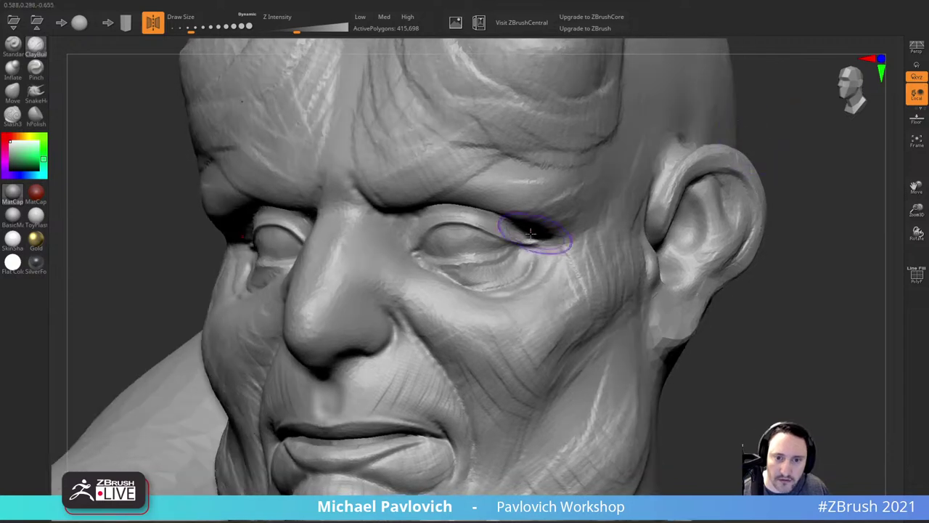
mouse_move(540, 231)
left_mouse_down()
mouse_move(550, 238)
mouse_move(528, 234)
left_mouse_up()
left_click_drag(769, 142, 790, 135)
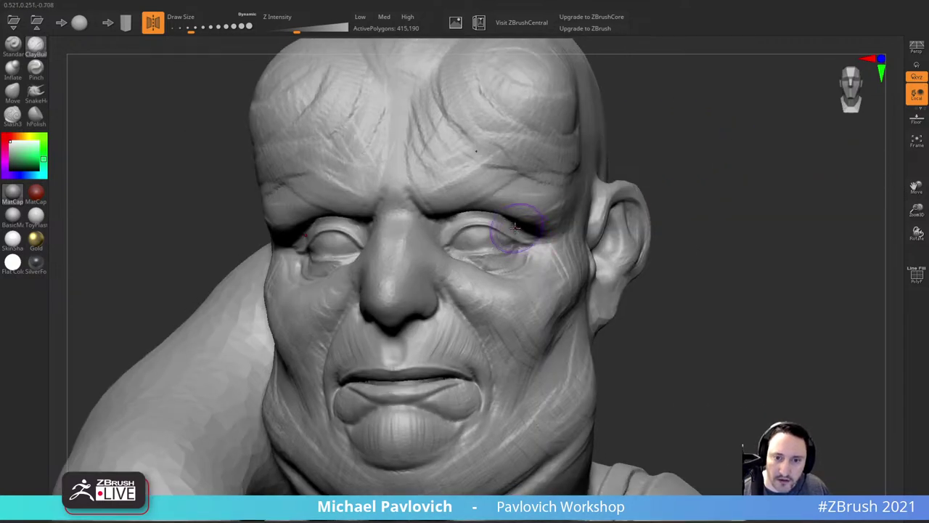
Step: Build up the outer brow ridge below the forehead lump with a resized ClayBuildup brush
left_click_drag(679, 159, 646, 151)
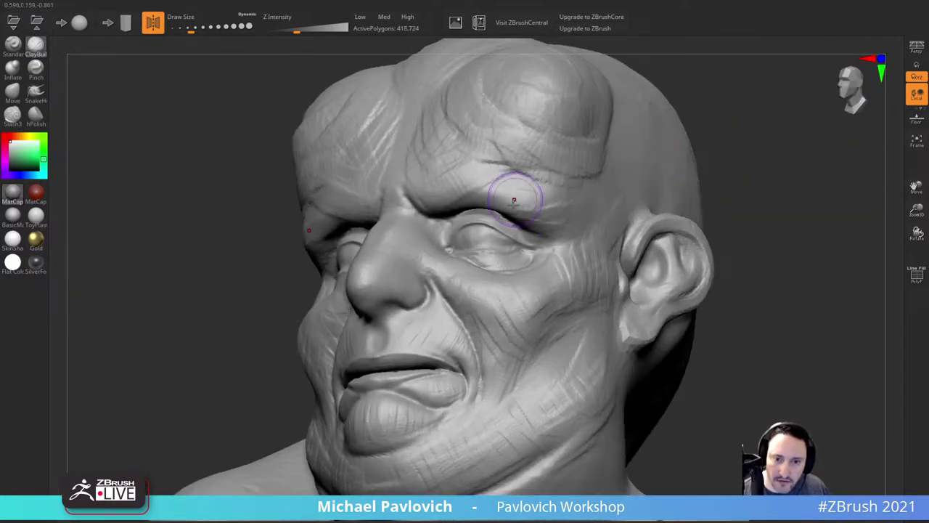
mouse_move(721, 129)
left_mouse_down()
mouse_move(730, 104)
mouse_move(844, 85)
left_mouse_up()
key("s")
left_click_drag(400, 249, 383, 232)
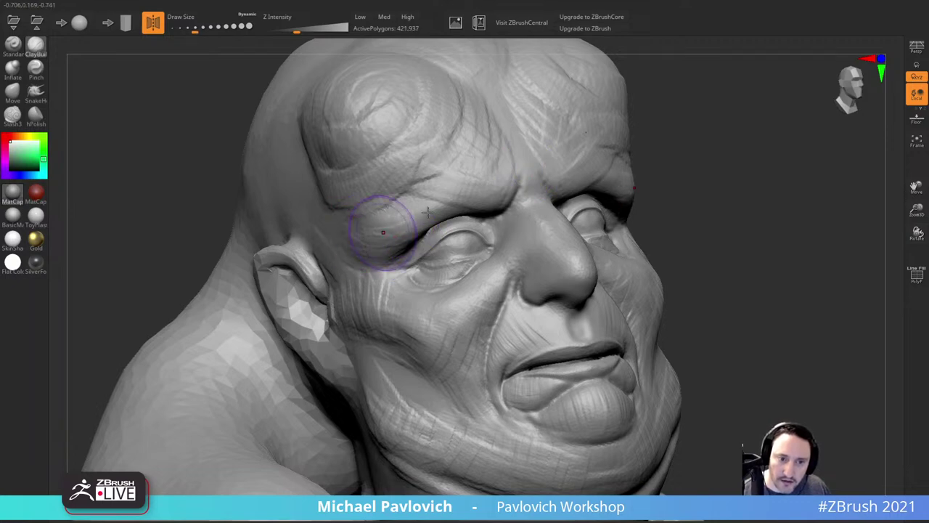
Step: Shape the heavy brow folds directly above the eyes, from the outer corners in to the nose bridge
left_click_drag(784, 138, 708, 148)
left_click_drag(617, 205, 613, 211)
mouse_move(776, 134)
left_mouse_down()
mouse_move(535, 211)
mouse_move(589, 215)
left_mouse_up()
left_click_drag(762, 138, 675, 151)
left_click_drag(582, 210, 619, 229)
left_click_drag(773, 134, 755, 177)
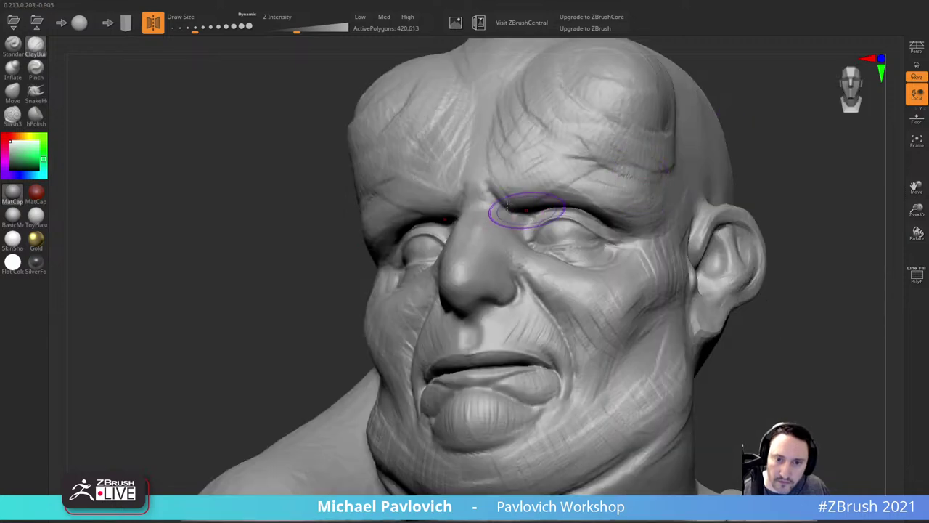
left_click_drag(506, 207, 534, 210)
mouse_move(686, 62)
left_mouse_down()
mouse_move(707, 85)
mouse_move(711, 109)
left_mouse_up()
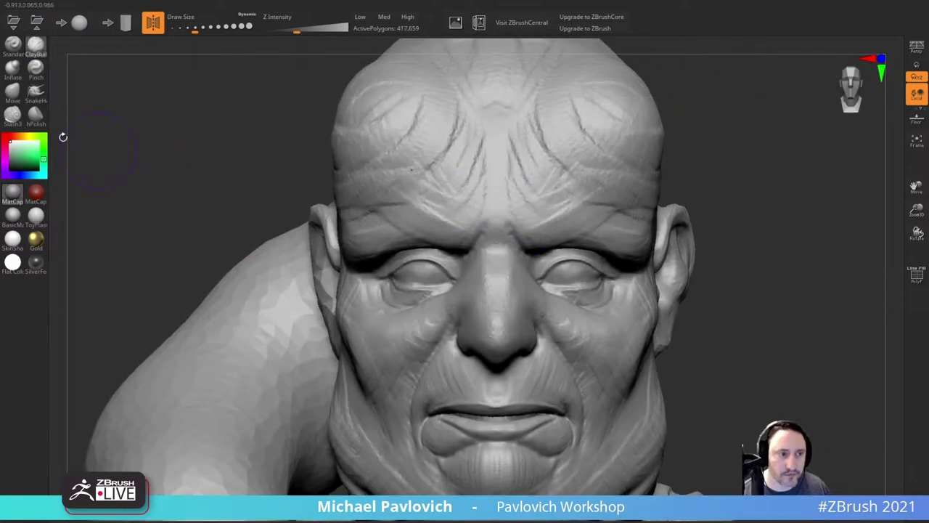
Step: Cut sharper creases between the brows and up the central forehead with the Slash3 brush
left_click(13, 115)
mouse_move(726, 169)
left_mouse_down()
mouse_move(730, 176)
mouse_move(690, 181)
left_mouse_up()
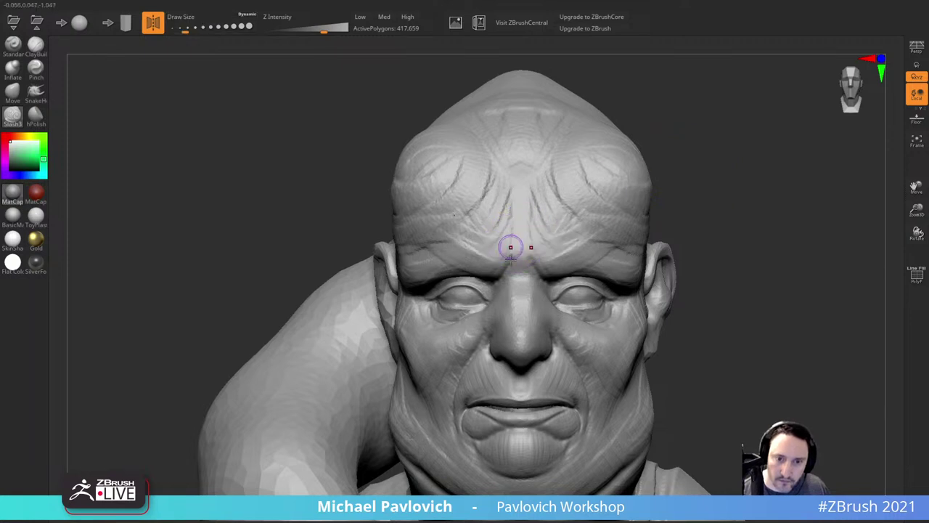
left_click_drag(683, 128, 664, 183, "alt")
key("]")
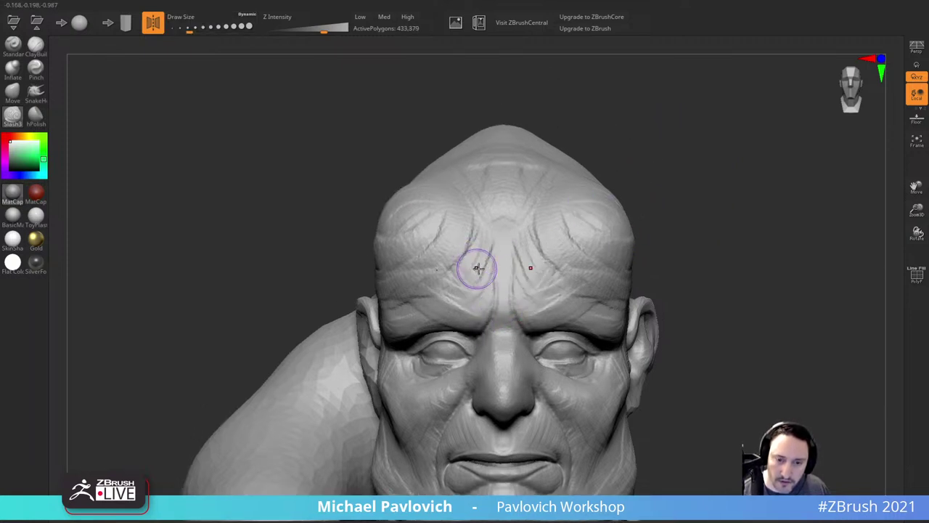
mouse_move(486, 232)
left_mouse_down()
mouse_move(481, 271)
mouse_move(440, 302)
left_mouse_up()
left_click_drag(705, 198, 663, 185, "alt")
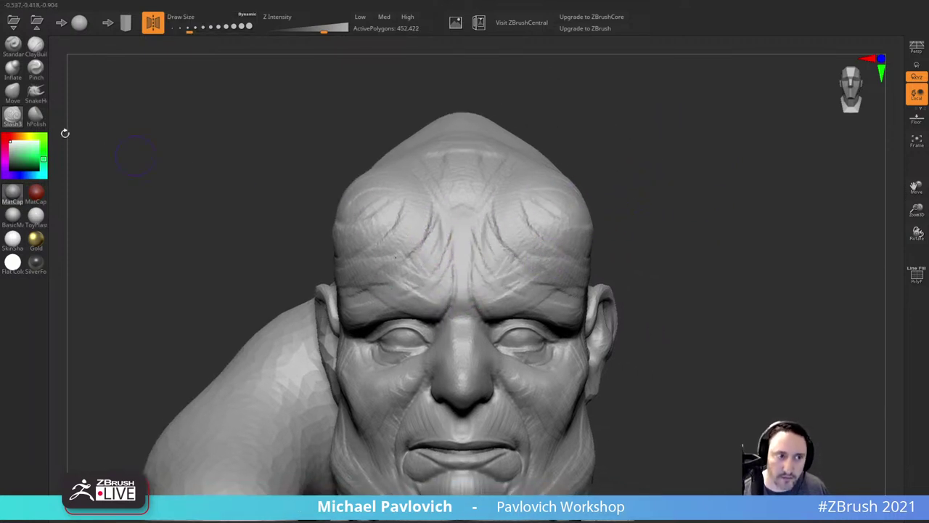
Step: Reshape the sides and tops of the forehead lumps with an enlarged Move brush
left_click(13, 92)
key("s")
left_click_drag(570, 264, 577, 264)
left_click_drag(559, 231, 564, 209)
left_click_drag(542, 217, 539, 192)
left_click_drag(556, 266, 575, 251)
left_click_drag(624, 226, 619, 248, "alt")
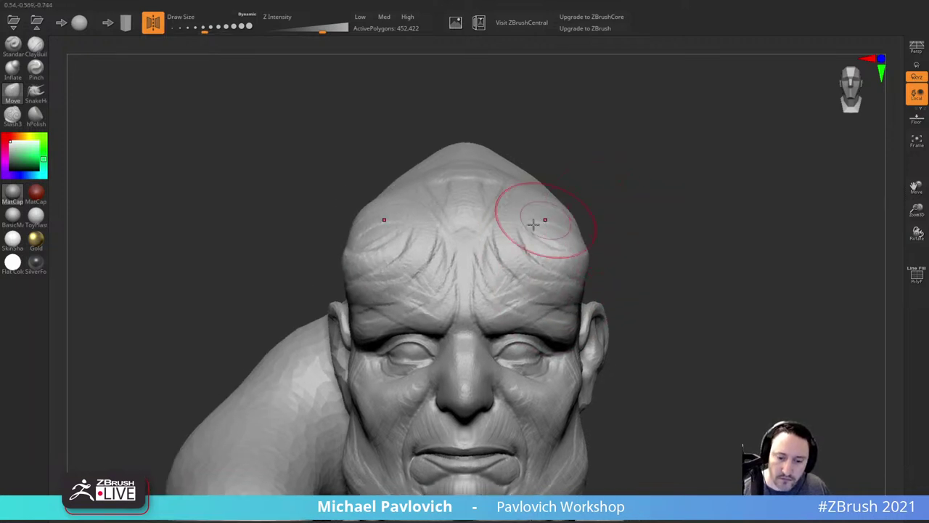
Step: Refine the silhouette of the forehead lumps from several angles with a resized Move brush
mouse_move(585, 163)
left_mouse_down("alt")
mouse_move(568, 193)
mouse_move(499, 212)
left_mouse_up("alt")
key("s")
left_click_drag(635, 175, 637, 148, "alt")
mouse_move(639, 178)
left_mouse_down()
mouse_move(696, 181)
mouse_move(682, 190)
left_mouse_up()
mouse_move(678, 192)
left_mouse_down("alt")
mouse_move(672, 124)
mouse_move(679, 196)
mouse_move(664, 197)
left_mouse_up("alt")
key("s")
mouse_move(676, 196)
left_mouse_down("alt")
mouse_move(677, 175)
mouse_move(577, 194)
mouse_move(573, 186)
mouse_move(590, 238)
left_mouse_up("alt")
left_click_drag(704, 203, 678, 203, "alt")
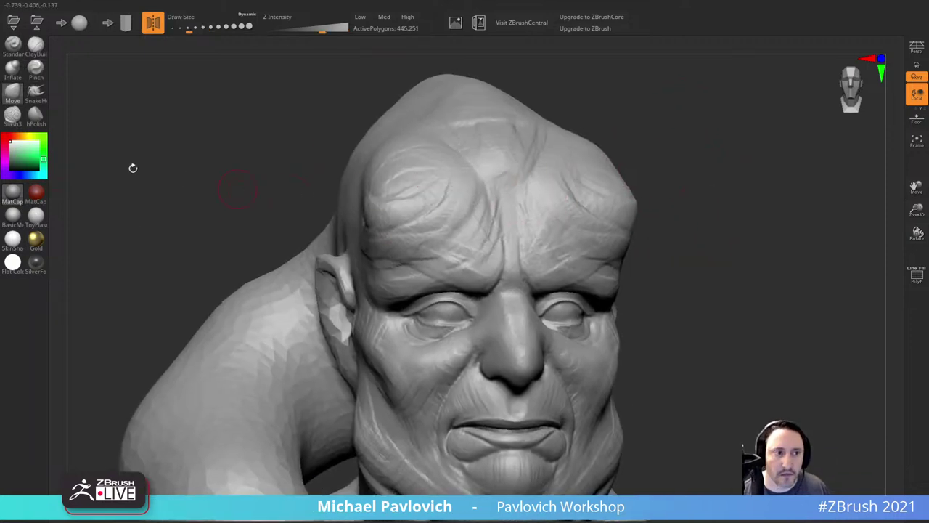
Step: Polish down the wrinkles on the brows and lower forehead with hPolish and smooth the lumps' inner edges
left_click(37, 116)
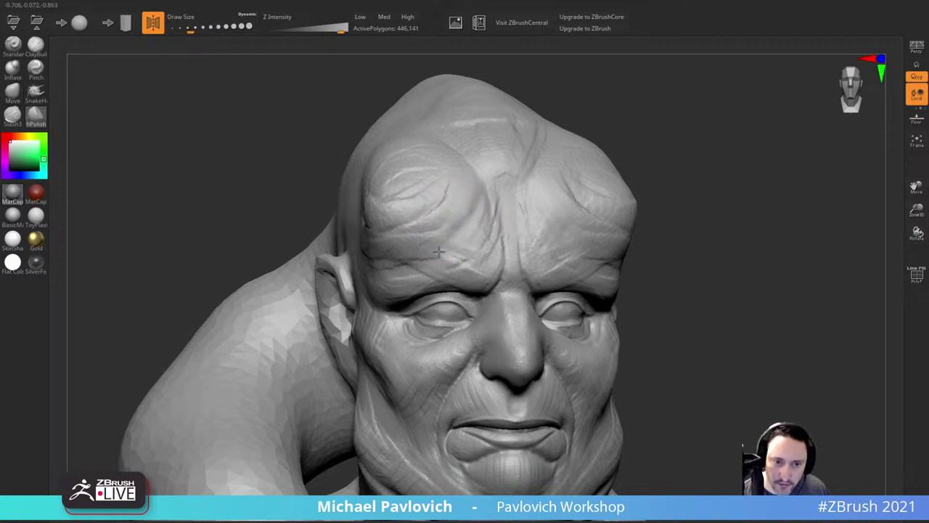
left_click_drag(731, 192, 581, 207, "alt")
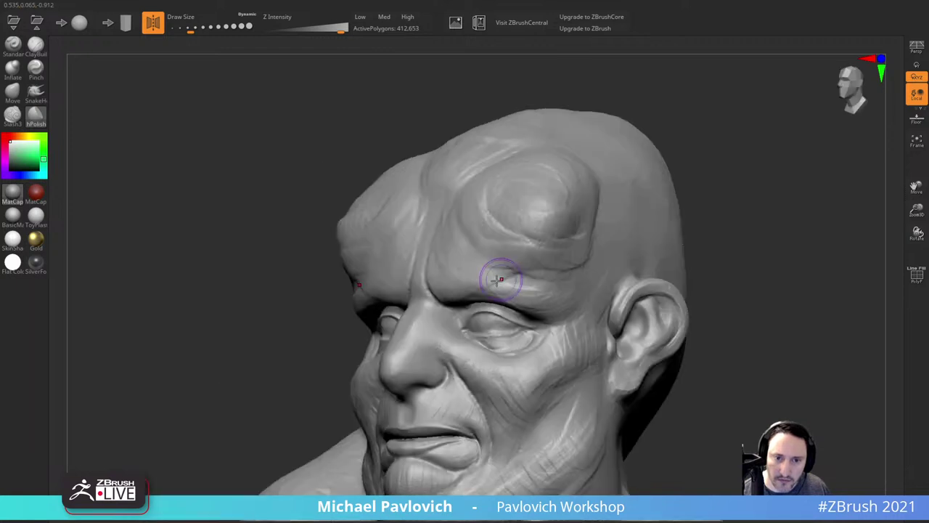
left_click_drag(502, 278, 469, 286)
left_click_drag(693, 179, 639, 161)
left_click_drag(509, 282, 489, 290)
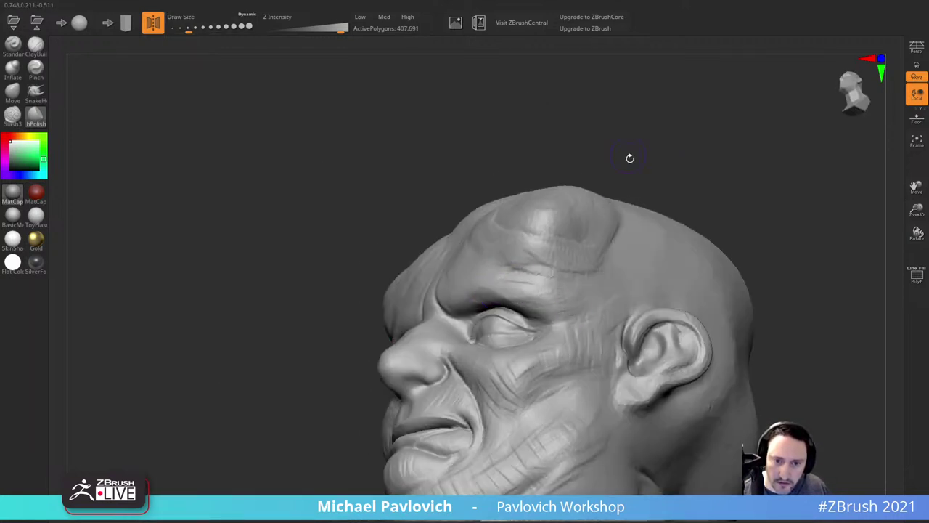
left_click_drag(630, 157, 516, 282)
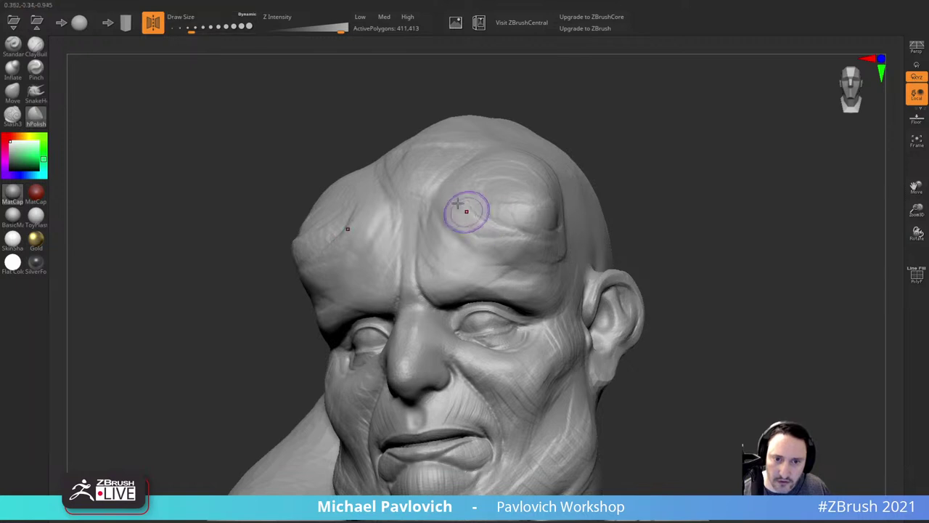
left_click_drag(467, 210, 475, 197, "shift")
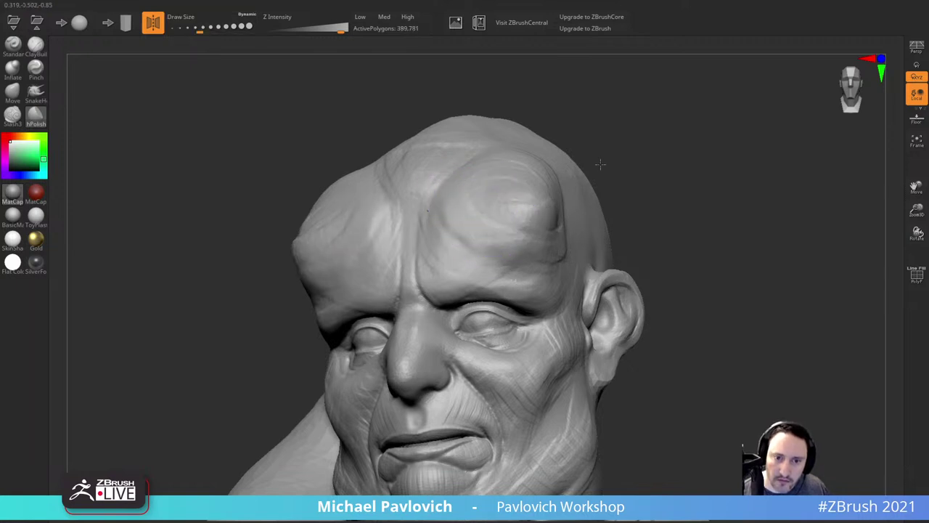
Step: Polish the forehead lumps and the creased crown area between them with the hPolish brush
left_click_drag(600, 164, 524, 171)
left_click_drag(543, 215, 566, 207)
left_click_drag(588, 64, 623, 149)
left_click_drag(522, 184, 527, 146)
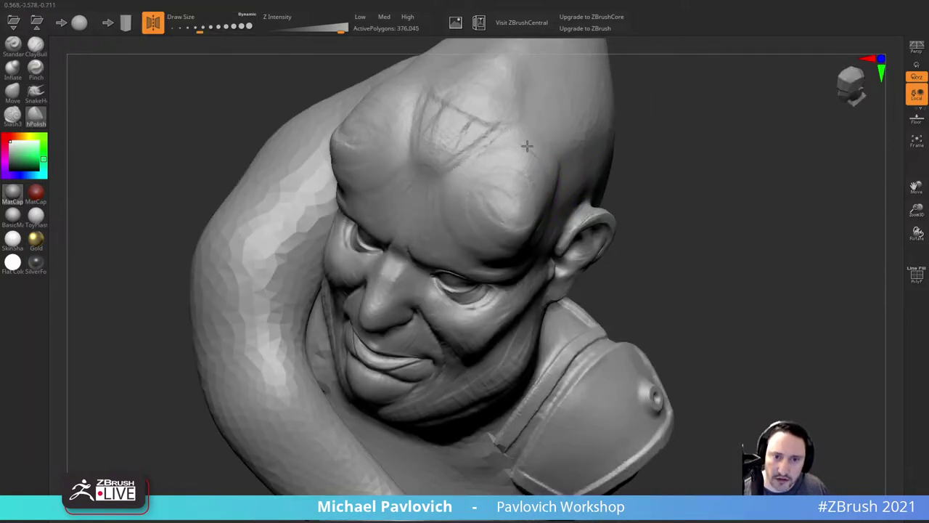
left_click_drag(656, 95, 699, 206, "alt")
left_click_drag(471, 225, 478, 171)
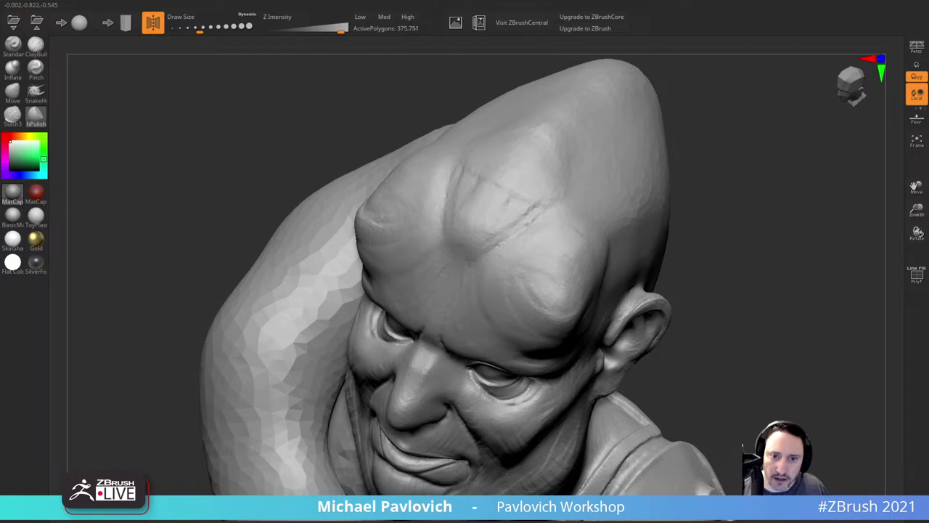
left_click_drag(471, 262, 529, 173)
left_click_drag(690, 164, 748, 98)
left_click_drag(477, 257, 577, 250)
mouse_move(683, 204)
left_mouse_down("shift")
mouse_move(694, 119)
mouse_move(672, 120)
left_mouse_up("shift")
Step: Flatten remaining creases across the brow area with a resized hPolish brush
key("bracketleft")
mouse_move(534, 279)
left_mouse_down()
mouse_move(514, 295)
mouse_move(519, 321)
left_mouse_up()
left_click_drag(722, 283, 831, 271)
key("s")
left_click(517, 310)
mouse_move(510, 316)
left_mouse_down()
mouse_move(514, 295)
mouse_move(523, 356)
left_mouse_up()
Step: Polish the upper lip area and the side of the nose with hPolish
mouse_move(659, 277)
left_mouse_down("alt")
mouse_move(665, 218)
mouse_move(528, 247)
left_mouse_up("alt")
left_click_drag(627, 235, 573, 239)
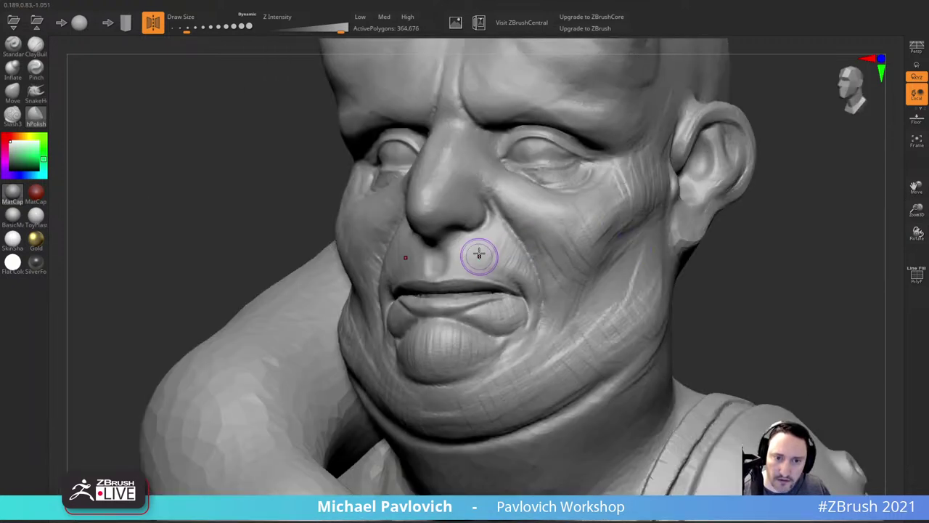
left_click_drag(479, 255, 511, 273)
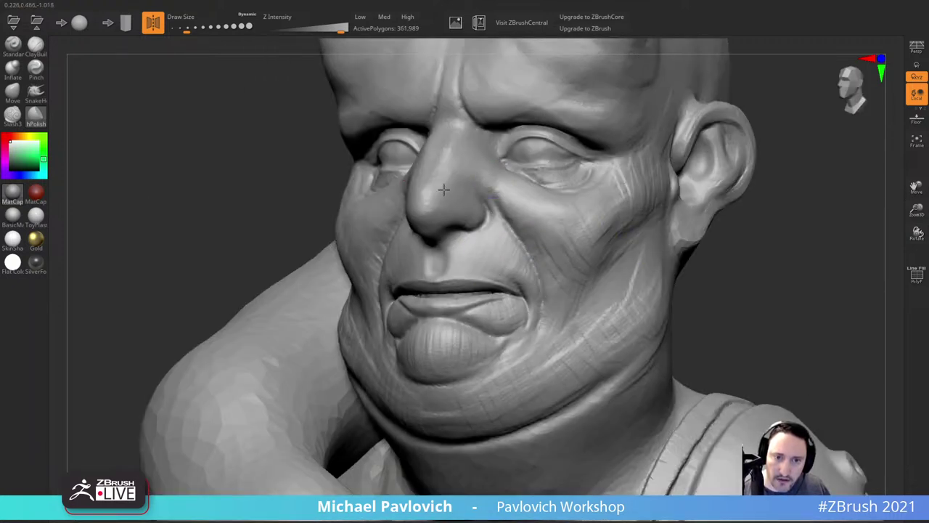
right_click_drag(486, 192, 650, 148)
left_click_drag(469, 192, 466, 208)
Step: Polish the planes of the nose bridge and the skin beside the nostril with a resized hPolish brush
left_click_drag(715, 187, 782, 210)
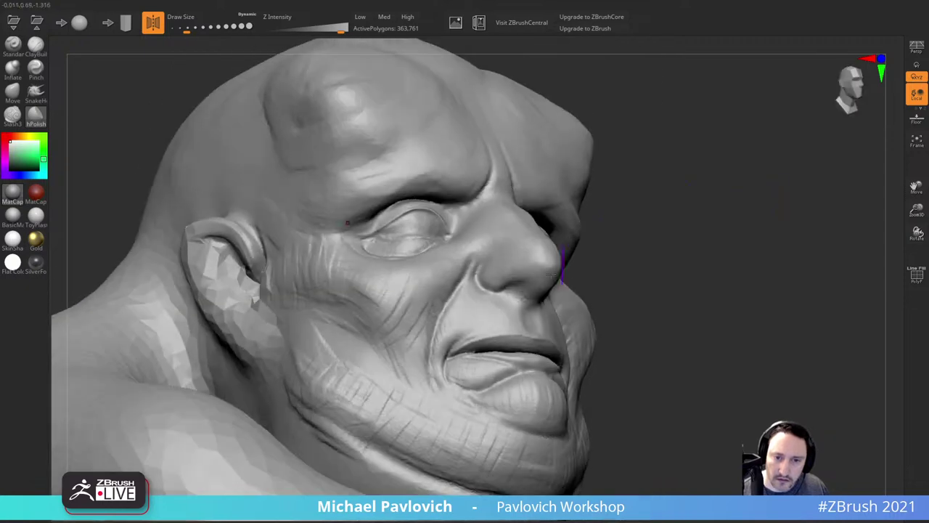
left_click_drag(614, 221, 633, 252)
left_click_drag(534, 249, 515, 286)
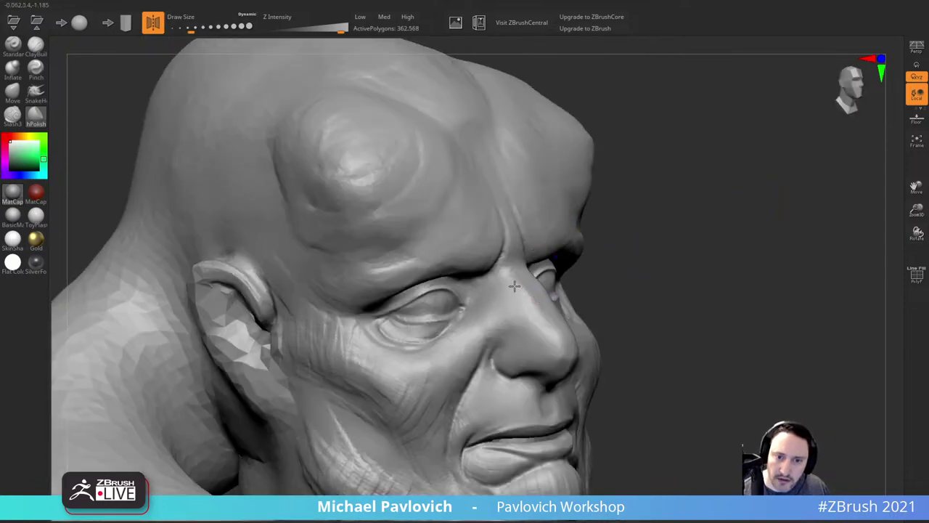
left_click_drag(584, 277, 570, 186)
key("bracketleft")
left_click_drag(484, 208, 459, 260)
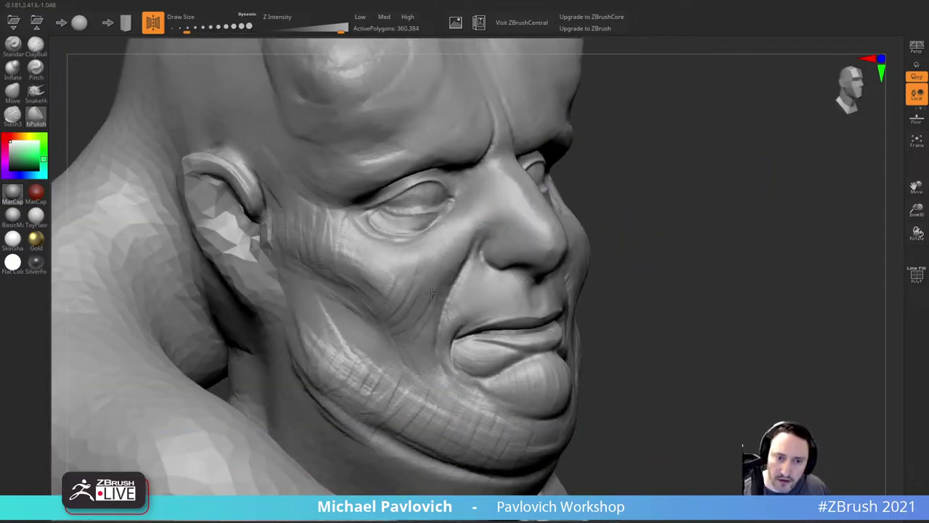
Step: Polish down the wrinkles on the cheeks and soften the jowl folds with a resized hPolish brush
key("s")
left_click_drag(431, 293, 436, 294)
left_click_drag(449, 287, 424, 337)
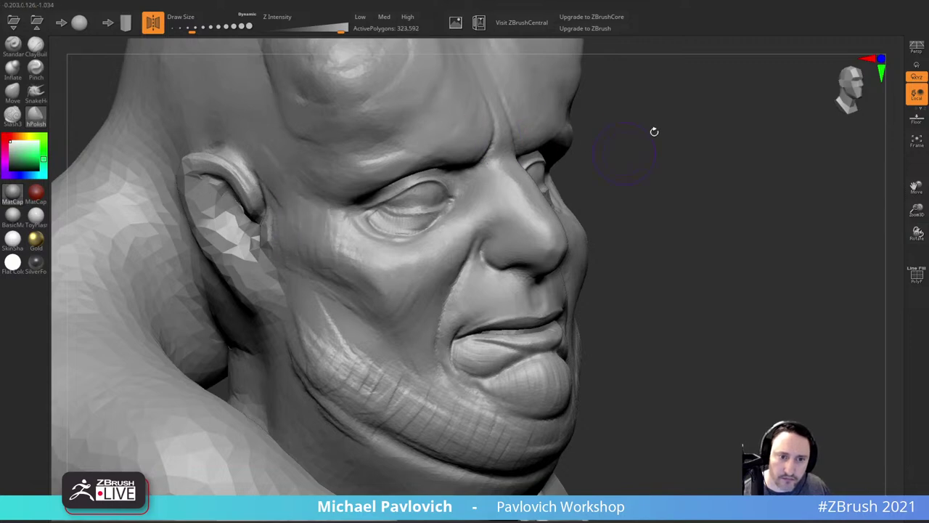
left_click_drag(654, 131, 575, 158)
key("bracketleft")
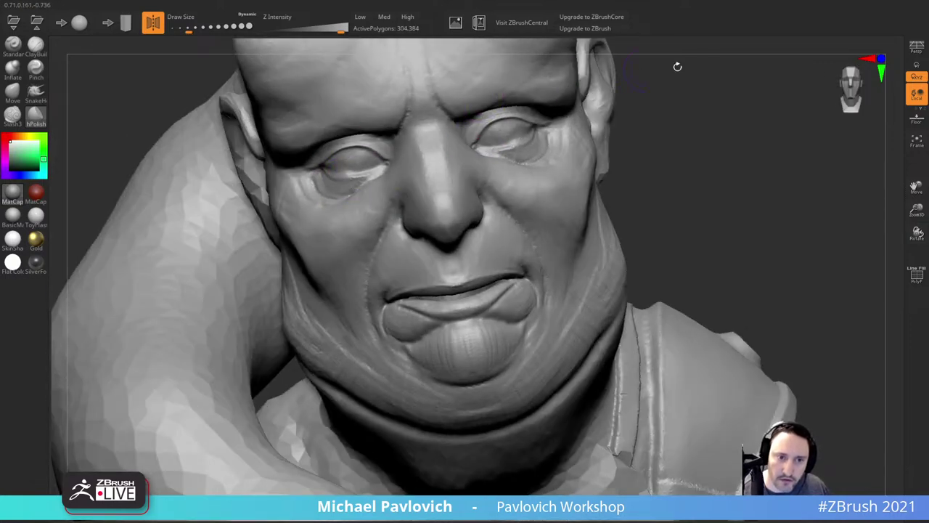
Step: Polish the streaks out of the chin and the skin around the mouth with a resized hPolish brush
mouse_move(677, 67)
left_mouse_down()
mouse_move(666, 139)
mouse_move(642, 150)
left_mouse_up()
key("s")
mouse_move(463, 219)
left_mouse_down()
mouse_move(461, 200)
mouse_move(477, 207)
left_mouse_up()
left_click_drag(640, 118, 434, 155)
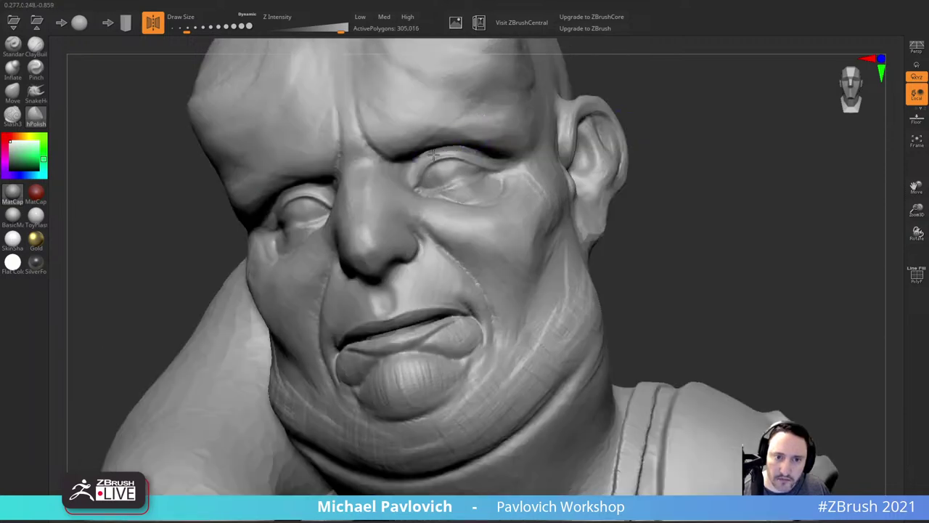
left_click_drag(643, 145, 817, 160)
left_click_drag(477, 283, 432, 296)
left_click_drag(643, 240, 668, 225)
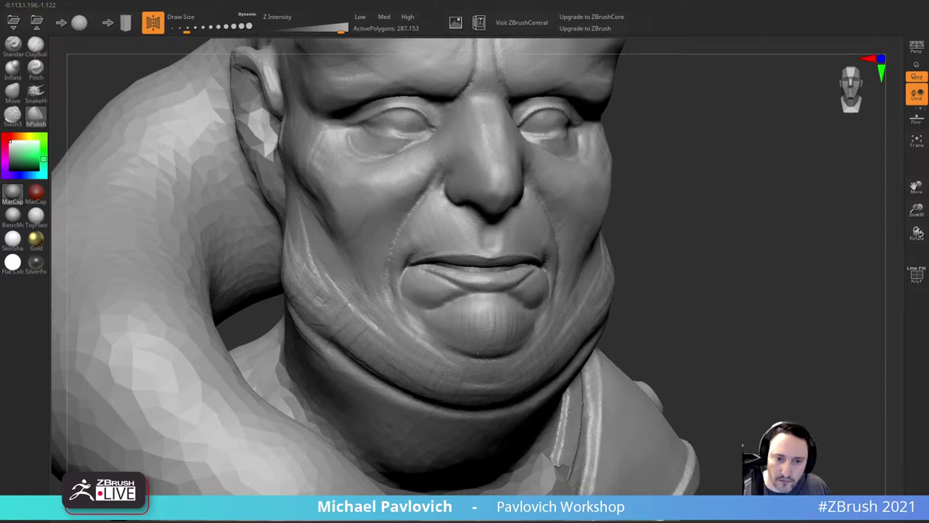
left_click_drag(478, 348, 512, 320)
mouse_move(682, 296)
left_mouse_down("alt")
mouse_move(699, 274)
mouse_move(638, 280)
left_mouse_up("alt")
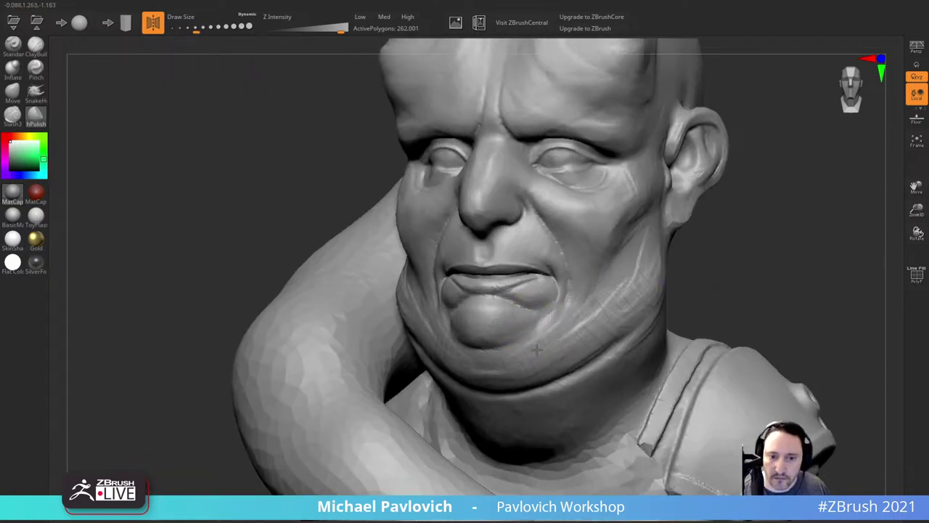
Step: Polish the wrinkled surface of the jowl and the cheek above it with hPolish
left_click_drag(737, 276, 683, 269)
left_click_drag(617, 285, 590, 296)
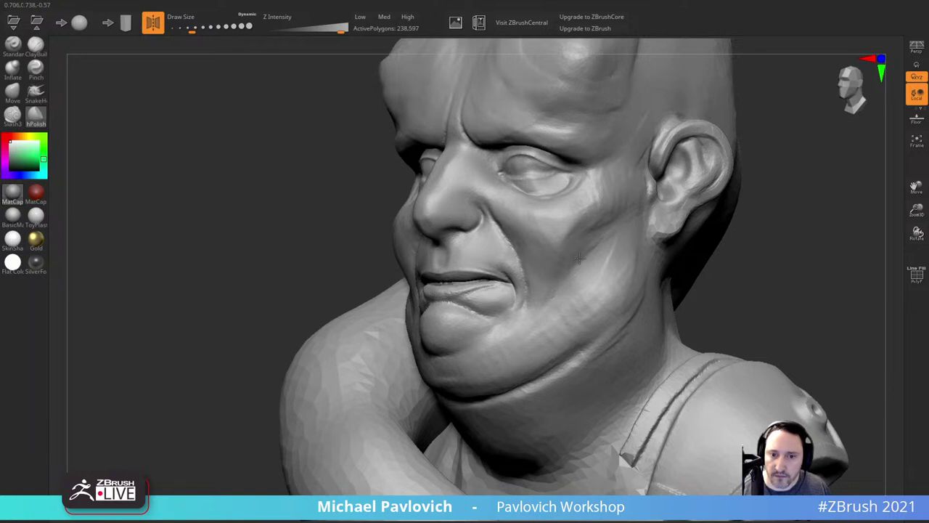
left_click_drag(579, 258, 596, 251)
left_click_drag(755, 262, 683, 240)
Step: Adjust the side profile of the chin and nose with a resized Move brush
key("bracketright")
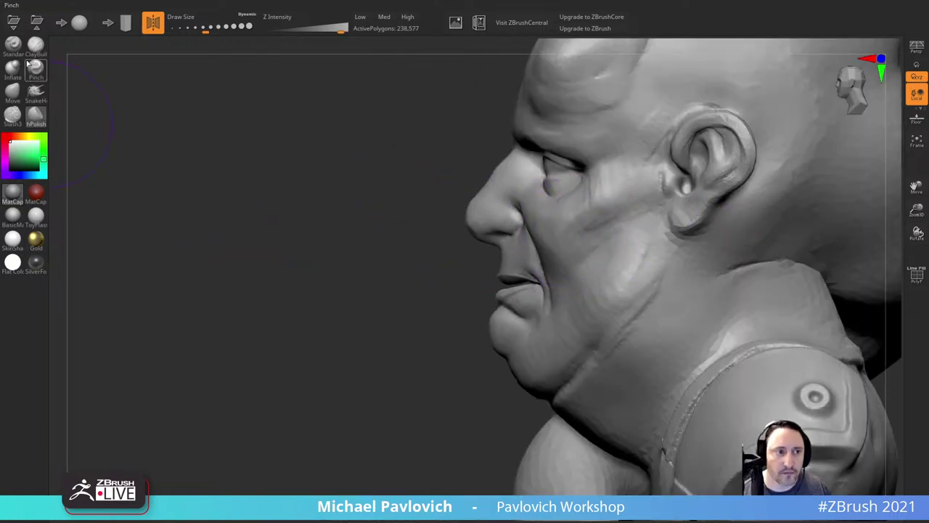
left_click(12, 91)
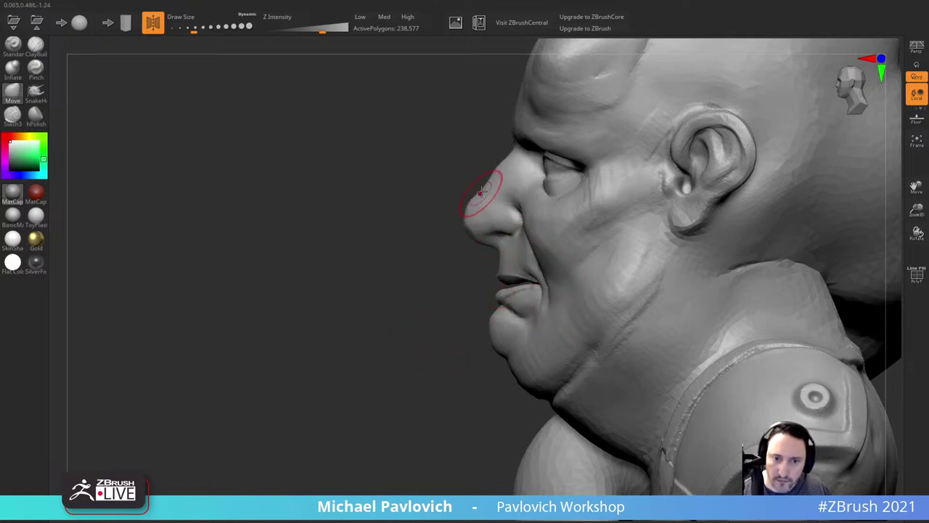
key("s")
left_click_drag(498, 317, 505, 318)
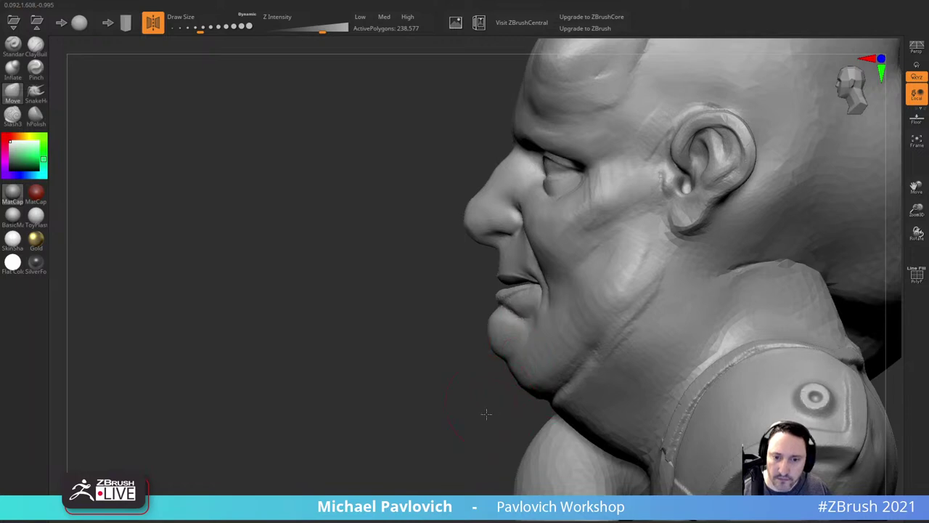
Step: Smooth the jowls and the jawline on both sides of the face
mouse_move(486, 414)
left_mouse_down()
mouse_move(646, 342)
mouse_move(724, 291)
left_mouse_up()
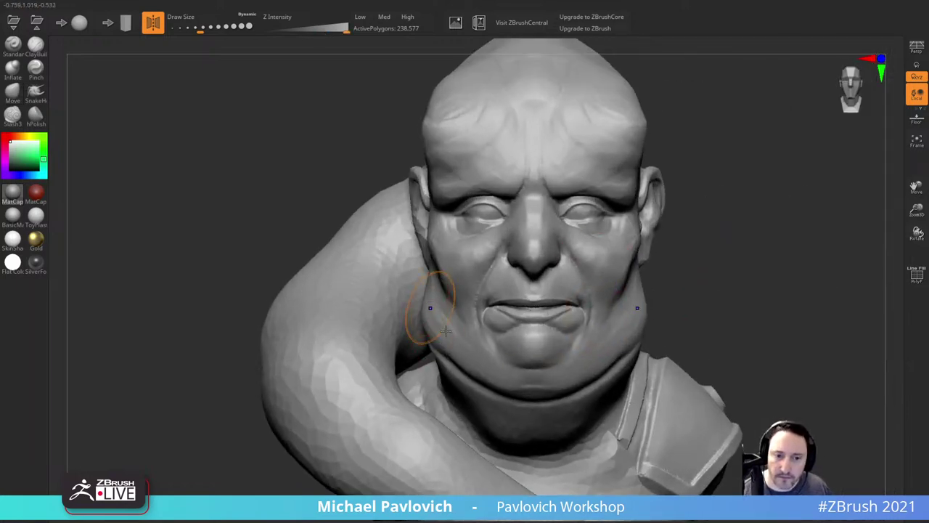
left_click_drag(445, 331, 450, 337, "shift")
left_click_drag(688, 255, 784, 254)
left_click_drag(433, 307, 440, 325, "shift")
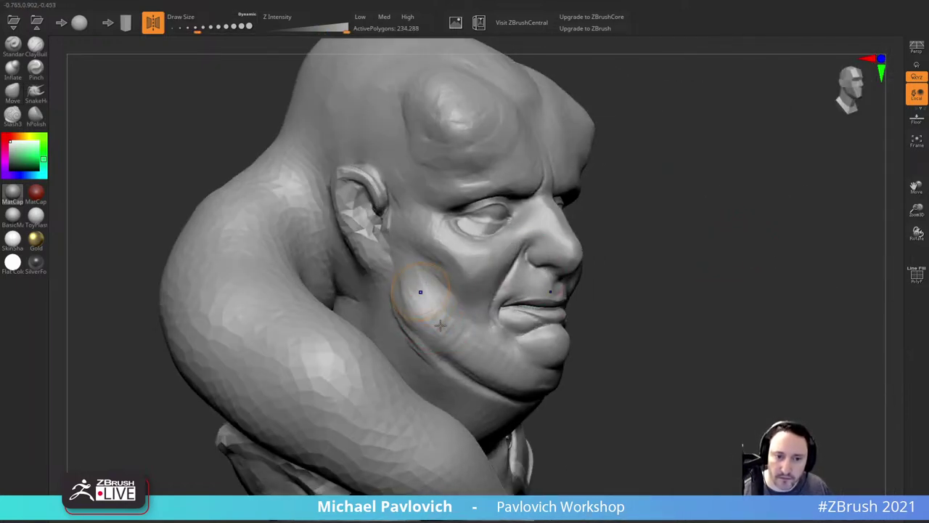
left_click_drag(649, 280, 631, 280)
left_click_drag(457, 324, 556, 388, "shift")
Step: Pull the brow ridges slightly downward over the eyes with the Move brush
mouse_move(791, 308)
left_mouse_down()
mouse_move(733, 307)
mouse_move(690, 268)
mouse_move(745, 275)
left_mouse_up()
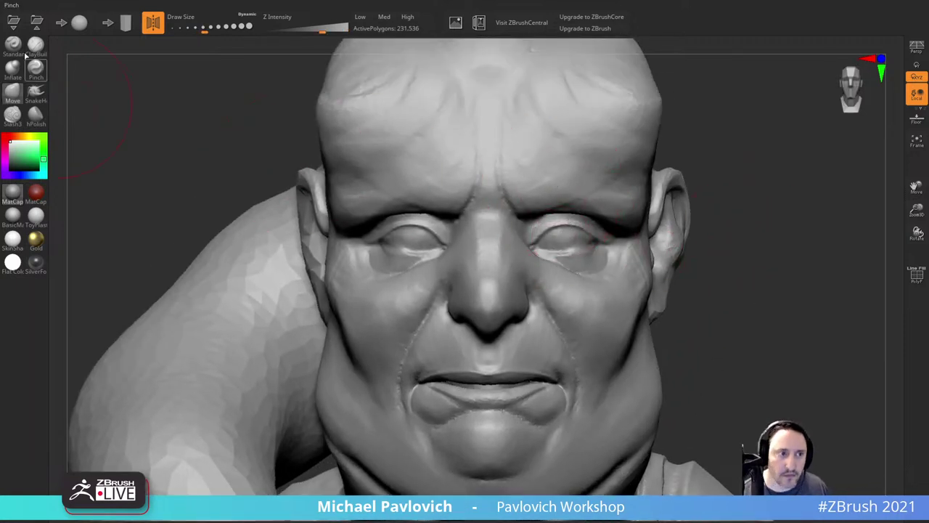
left_click(12, 88)
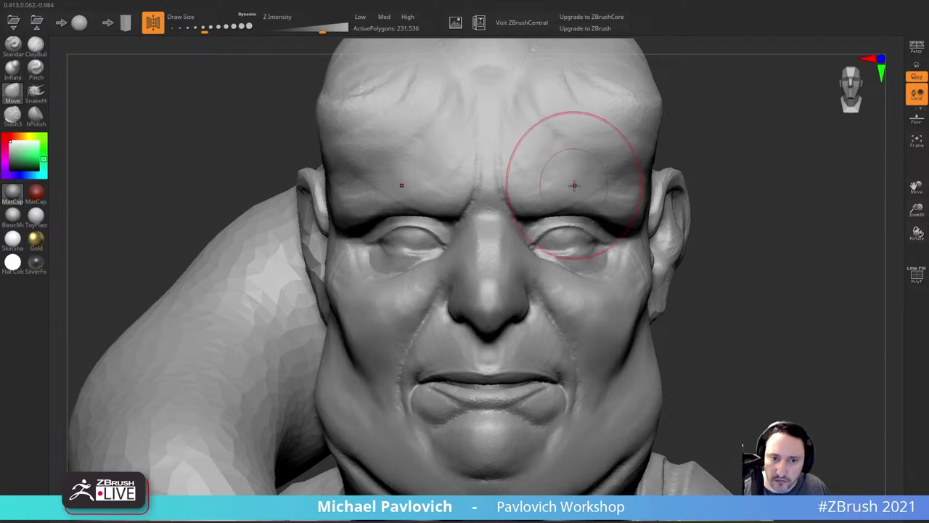
left_click_drag(559, 188, 574, 200)
left_click_drag(703, 178, 673, 199, "alt")
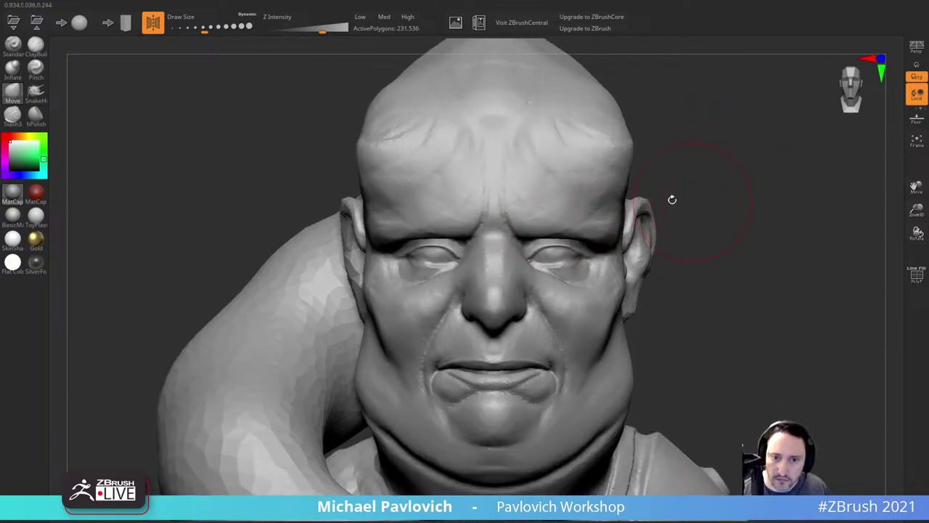
Step: Reshape the eyes and eyelids in profile with a smaller Move brush
key("bracketleft")
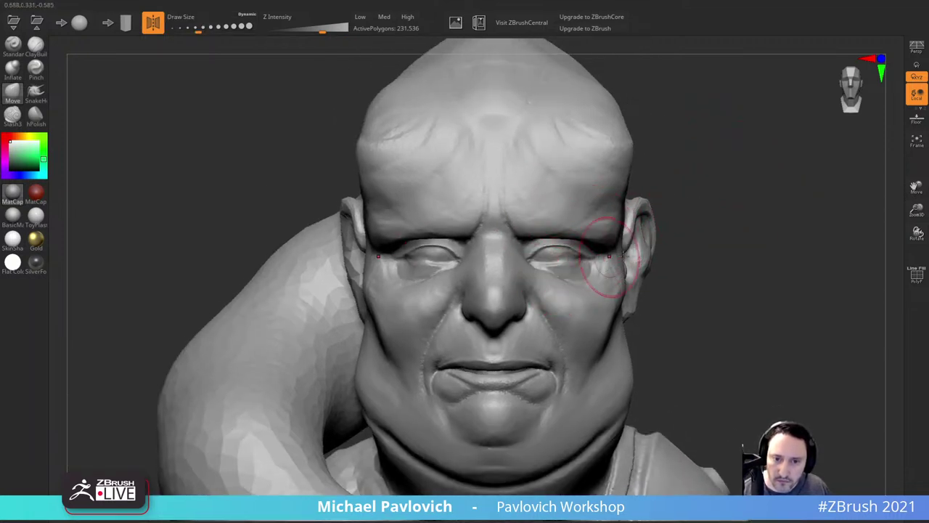
right_click_drag(611, 256, 575, 268)
mouse_move(421, 323)
right_mouse_down()
mouse_move(430, 286)
mouse_move(436, 338)
right_mouse_up()
key("s")
left_click_drag(565, 260, 557, 260)
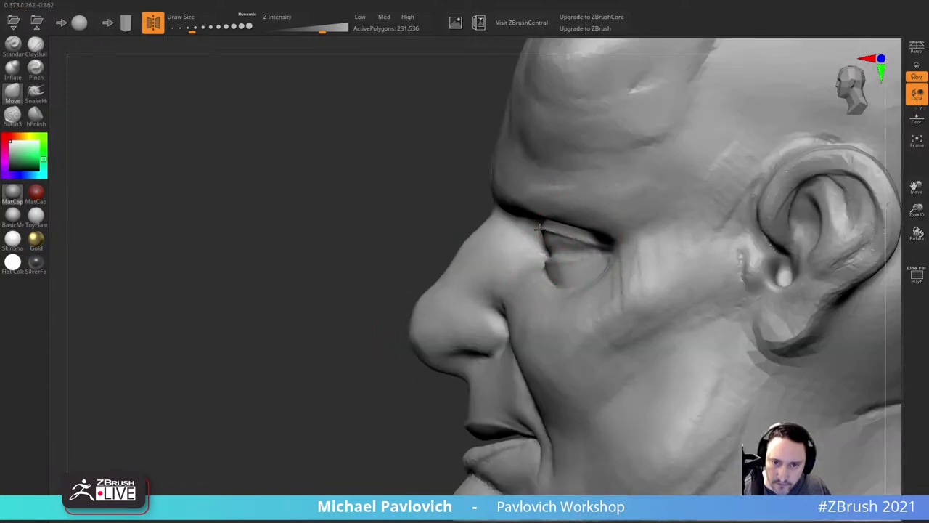
right_click_drag(387, 363, 388, 382)
key("s")
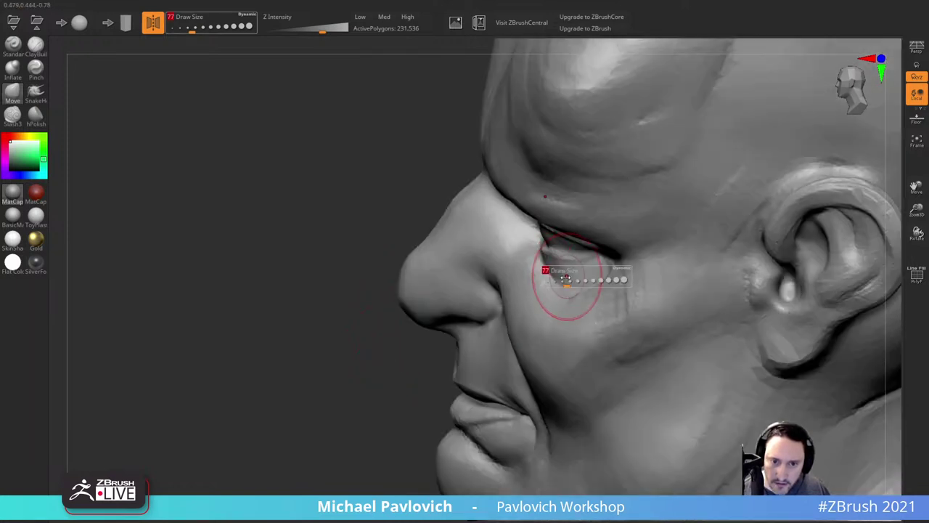
left_click_drag(570, 278, 565, 279)
right_click_drag(406, 345, 411, 318)
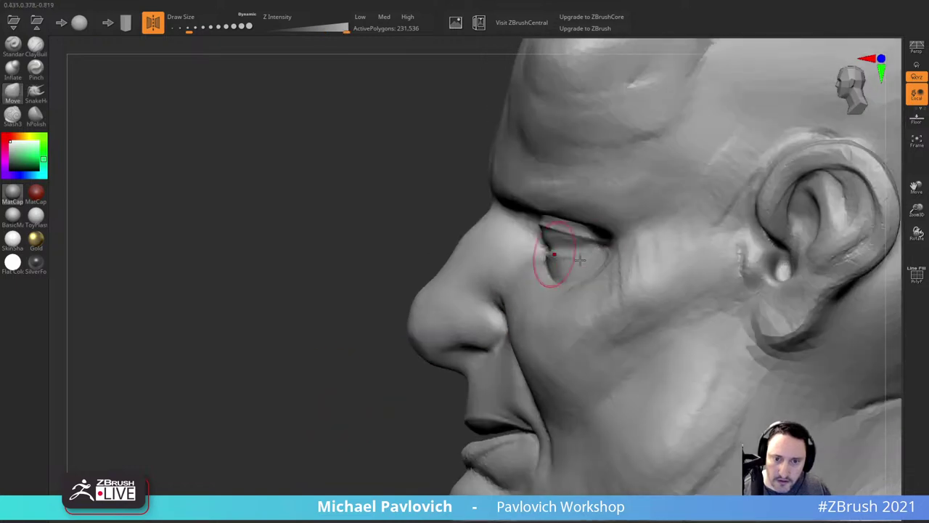
right_click_drag(327, 443, 319, 398, "ctrl")
Step: Switch to an enlarged Standard brush and set its Z Intensity to 0
right_click_drag(319, 399, 702, 191)
right_click_drag(759, 261, 554, 264)
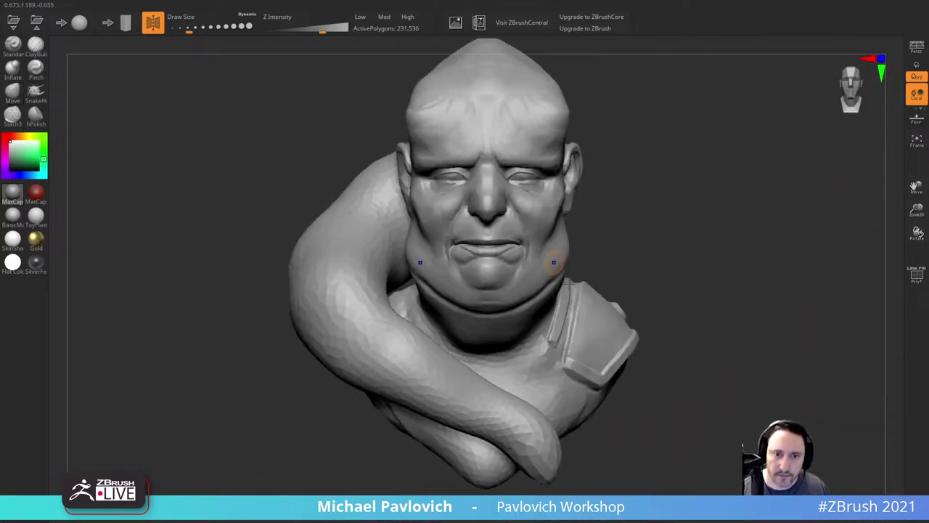
mouse_move(715, 210)
right_mouse_down("ctrl")
mouse_move(719, 244)
mouse_move(739, 231)
mouse_move(674, 242)
right_mouse_up("ctrl")
key("s")
mouse_move(331, 201)
left_mouse_down()
mouse_move(348, 201)
mouse_move(339, 202)
left_mouse_up()
right_click_drag(240, 167, 207, 146, "ctrl")
right_click_drag(206, 145, 291, 237, "alt")
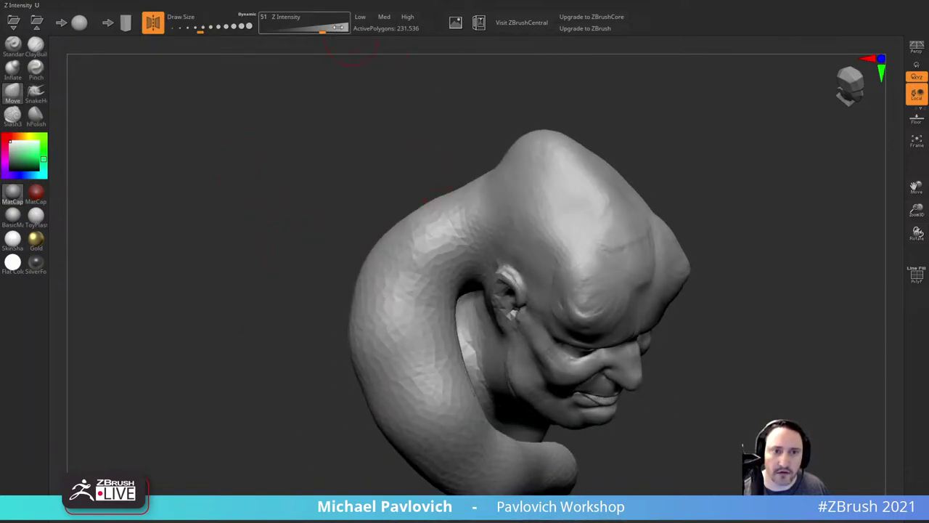
left_click_drag(272, 23, 254, 27)
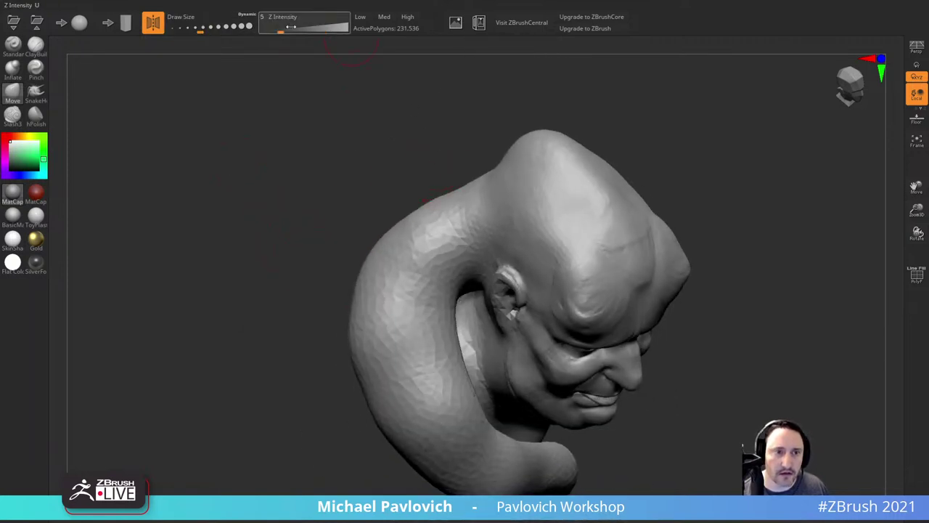
left_click(13, 46)
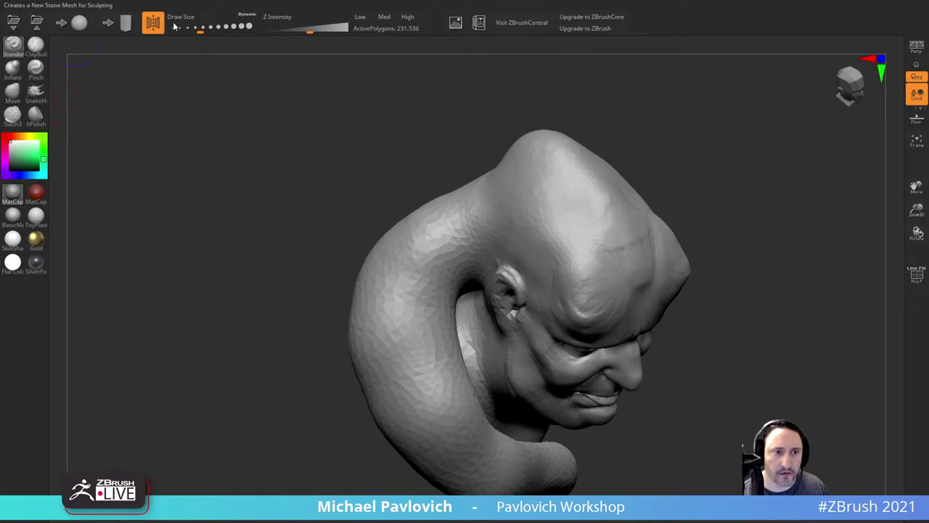
left_click(291, 31)
type("0")
key("Return")
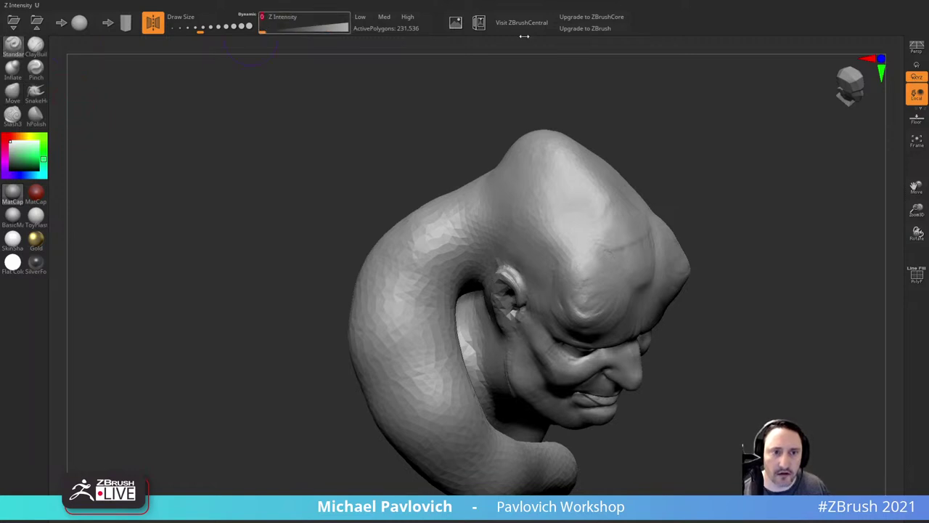
Step: Display the wireframe and brush denser mesh onto the upper part of the head tail
right_click_drag(624, 69, 737, 89, "ctrl")
left_click(921, 274)
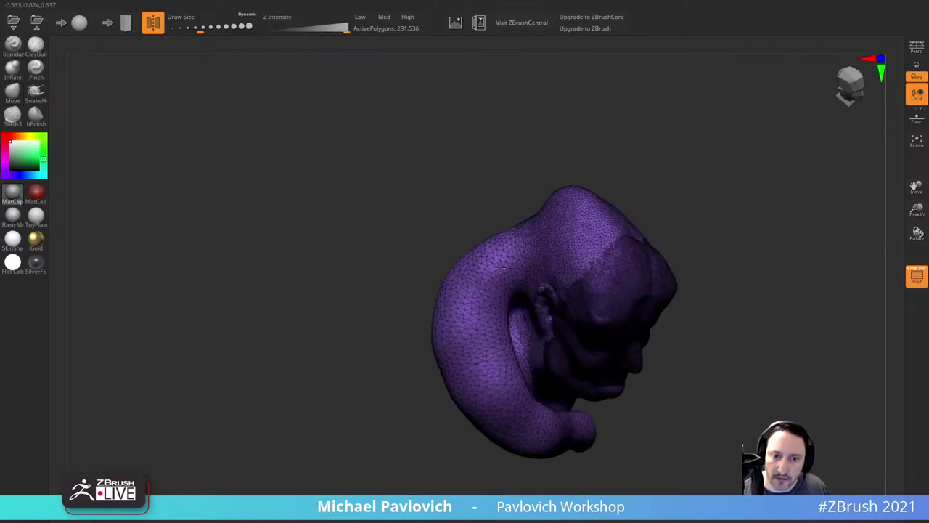
mouse_move(527, 234)
left_mouse_down()
mouse_move(484, 290)
mouse_move(451, 311)
mouse_move(421, 359)
left_mouse_up()
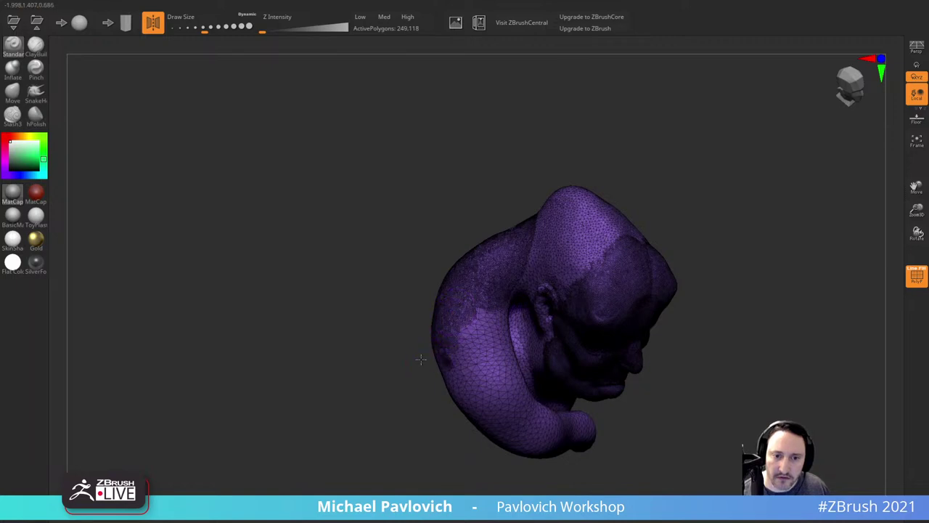
right_click_drag(421, 360, 547, 181)
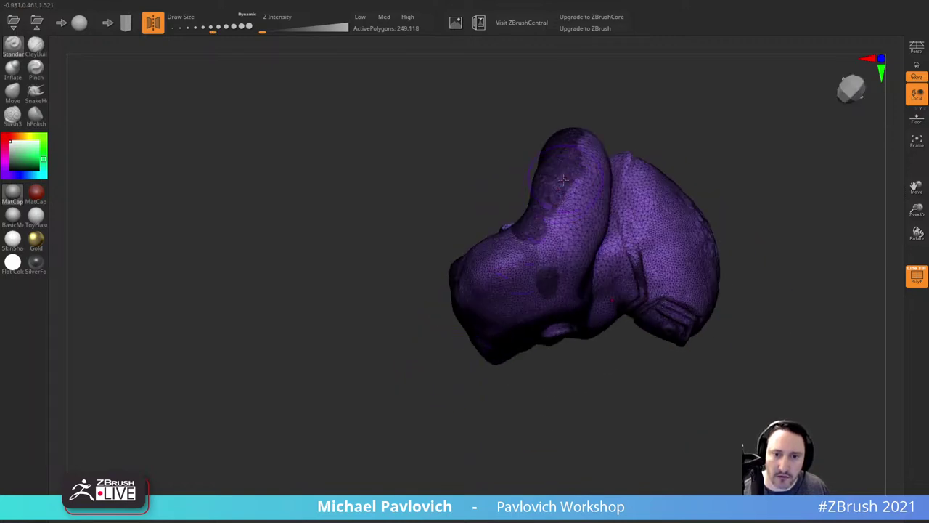
mouse_move(563, 180)
left_mouse_down()
mouse_move(581, 261)
mouse_move(592, 156)
left_mouse_up()
mouse_move(646, 94)
right_mouse_down("alt")
mouse_move(637, 184)
mouse_move(581, 101)
right_mouse_up("alt")
left_click_drag(510, 291, 508, 171)
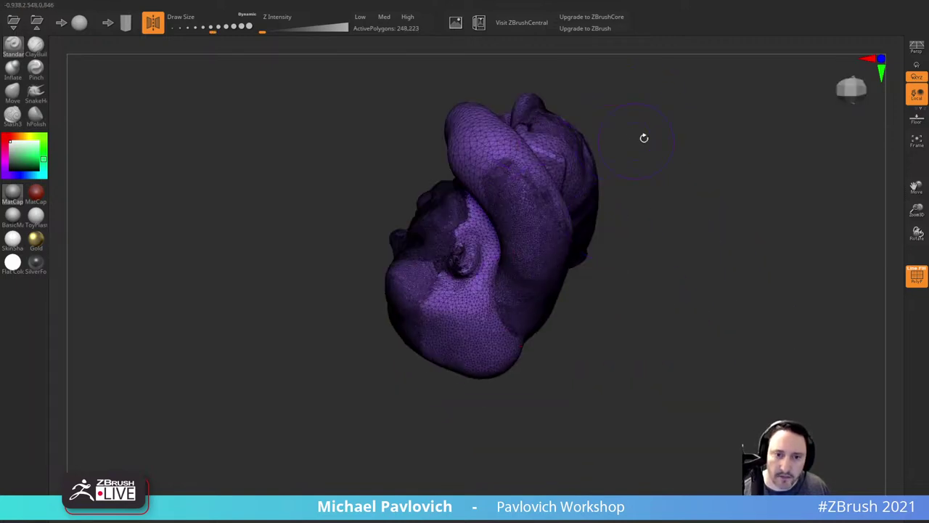
Step: Brush denser mesh down the outer side of the head tail to its tip
mouse_move(644, 138)
right_mouse_down()
mouse_move(701, 137)
mouse_move(740, 195)
mouse_move(706, 138)
right_mouse_up()
mouse_move(468, 286)
left_mouse_down()
mouse_move(472, 377)
mouse_move(489, 309)
left_mouse_up()
left_click_drag(641, 203, 675, 164)
mouse_move(476, 202)
left_mouse_down()
mouse_move(472, 254)
mouse_move(488, 304)
left_mouse_up()
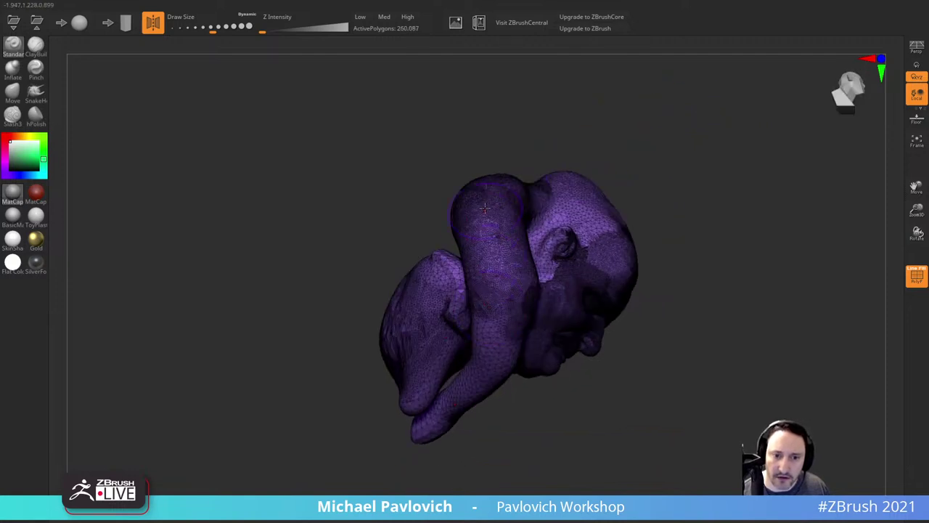
left_click_drag(700, 174, 653, 225)
mouse_move(469, 259)
left_mouse_down()
mouse_move(465, 370)
mouse_move(508, 291)
mouse_move(446, 450)
left_mouse_up()
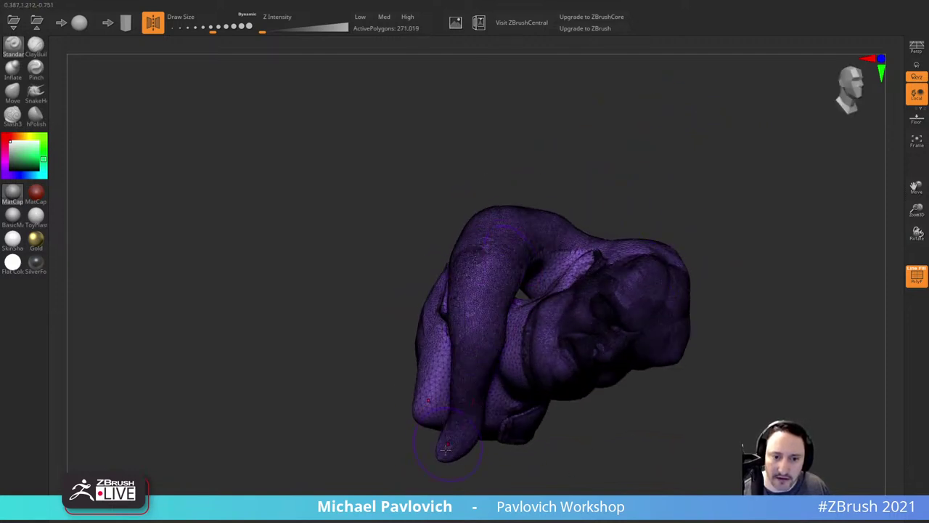
Step: Add mesh density to the remaining front areas of the head tail and hide the wireframe
left_click_drag(631, 171, 628, 215)
left_click_drag(484, 294, 553, 271)
mouse_move(608, 210)
left_mouse_down()
mouse_move(599, 230)
mouse_move(628, 225)
mouse_move(630, 184)
mouse_move(604, 232)
left_mouse_up()
mouse_move(580, 174)
left_mouse_down()
mouse_move(512, 225)
mouse_move(597, 176)
left_mouse_up()
mouse_move(717, 150)
left_mouse_down()
mouse_move(768, 150)
mouse_move(725, 169)
left_mouse_up()
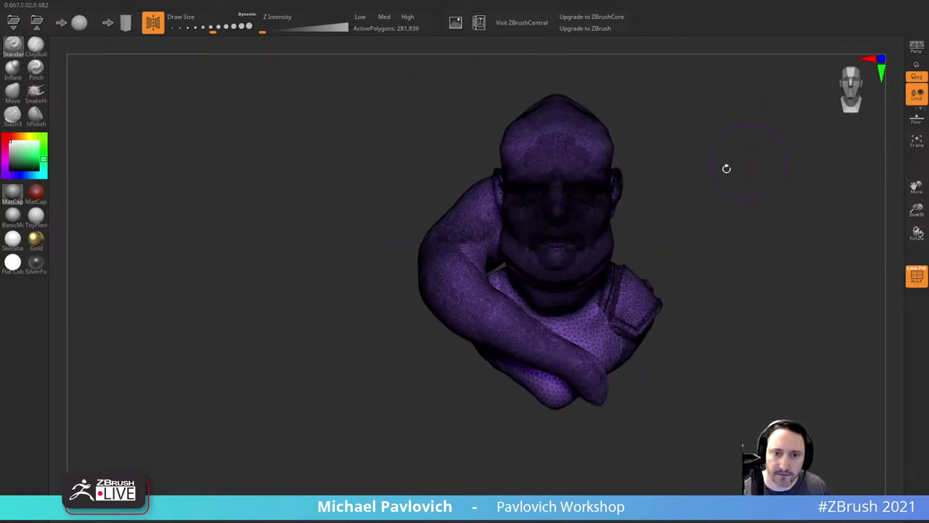
left_click_drag(489, 297, 492, 275)
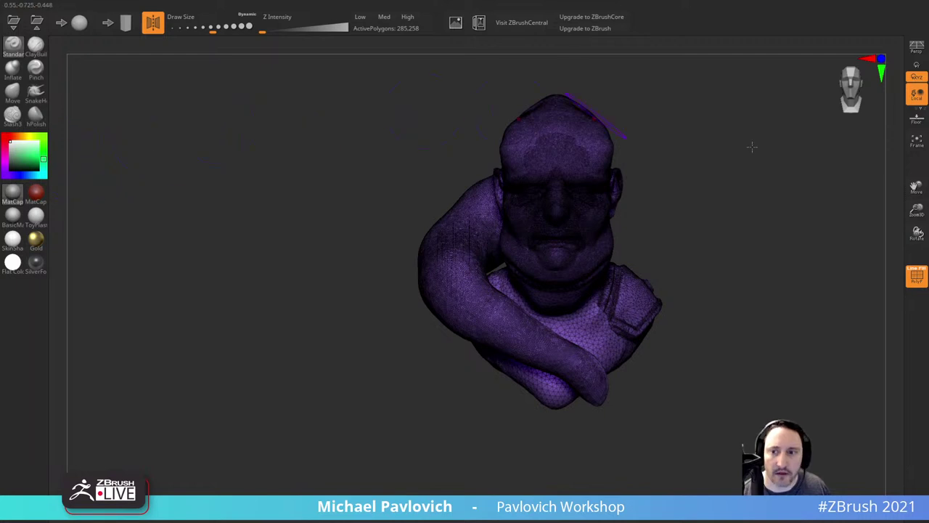
left_click(911, 283)
Step: Smooth the faceted surface along the whole length of the head tail
mouse_move(818, 247)
left_mouse_down("alt")
mouse_move(788, 284)
mouse_move(734, 240)
left_mouse_up("alt")
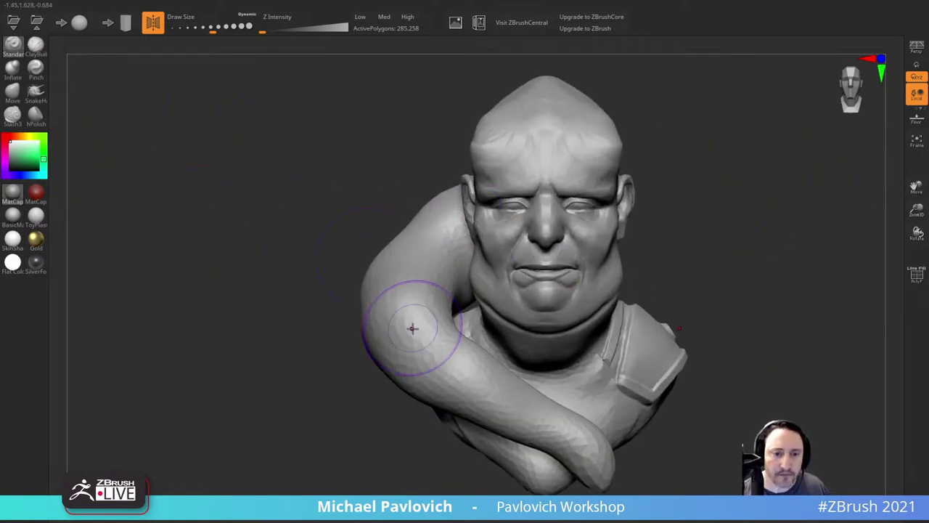
left_click_drag(413, 328, 504, 416, "shift")
left_click_drag(595, 476, 583, 451, "shift")
left_click_drag(324, 314, 392, 345)
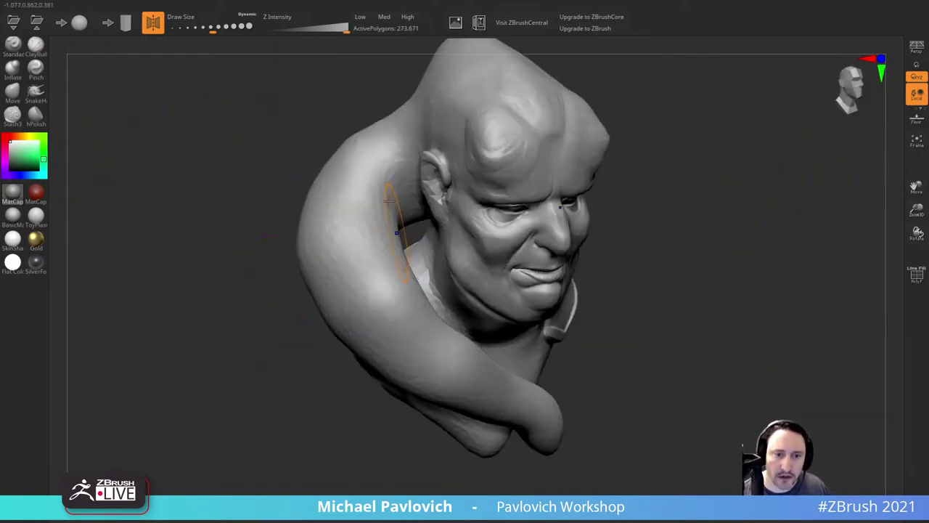
mouse_move(392, 284)
left_mouse_down("shift")
mouse_move(399, 149)
mouse_move(369, 154)
left_mouse_up("shift")
left_click_drag(249, 273, 392, 249)
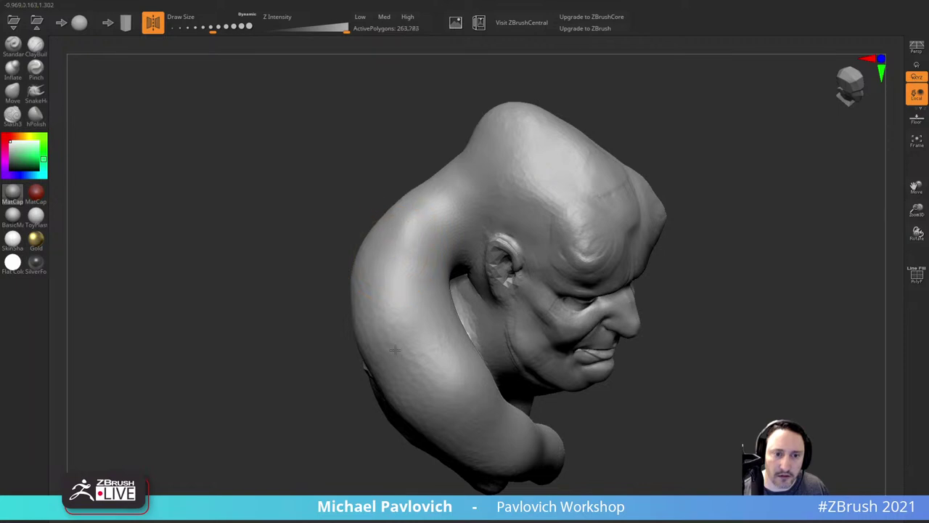
Step: Carve creases with a smaller Slash3 brush across the upper head tail beside the ear
mouse_move(719, 244)
left_mouse_down()
mouse_move(763, 180)
mouse_move(815, 194)
left_mouse_up()
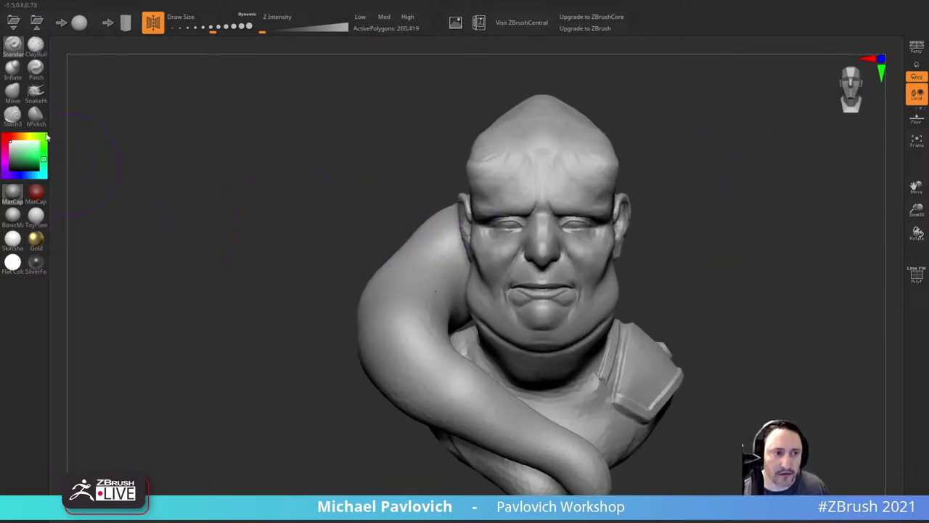
left_click(14, 117)
left_click_drag(690, 136, 724, 186, "alt")
key("[")
key("[")
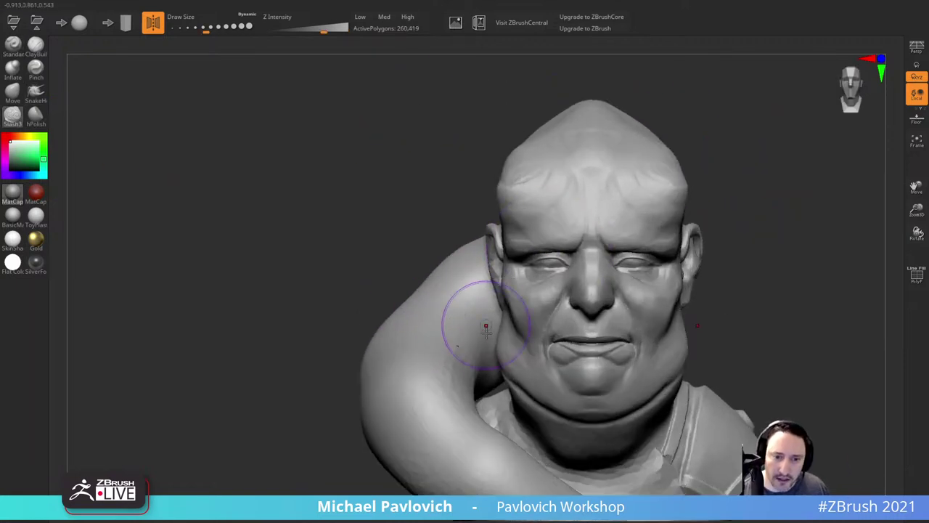
left_click_drag(483, 337, 464, 288)
left_click_drag(405, 241, 435, 305)
key("]")
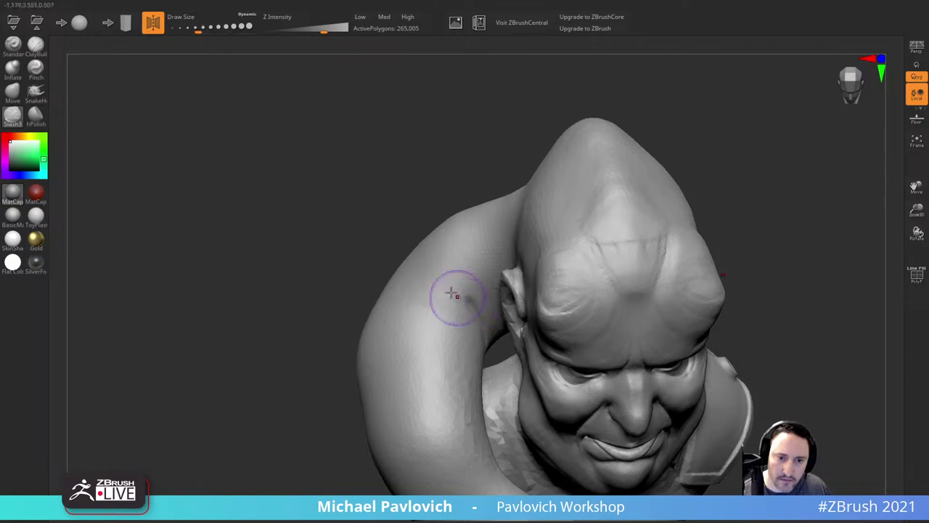
left_click_drag(777, 224, 661, 171)
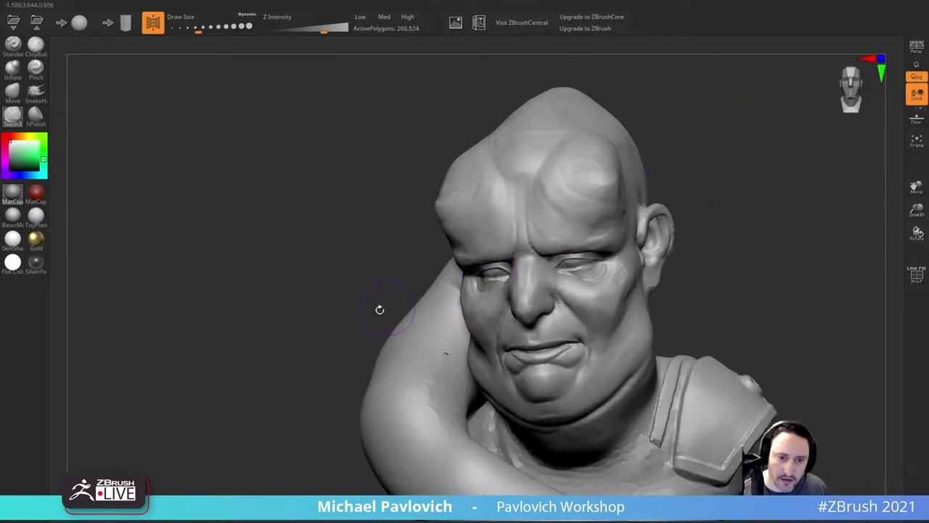
left_click_drag(378, 310, 501, 299)
left_click_drag(470, 255, 496, 302)
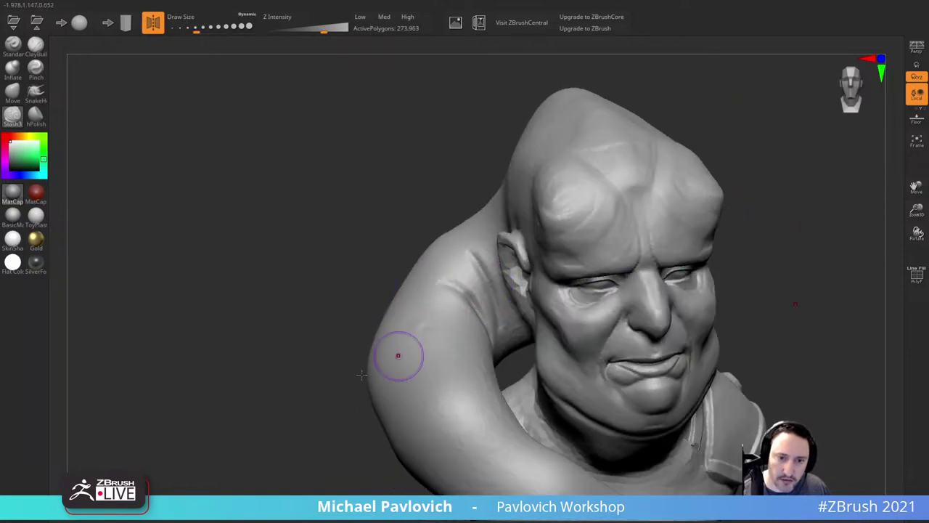
Step: Carve creases across the inner bend of the head tail beside the jaw
left_click_drag(356, 374, 365, 346)
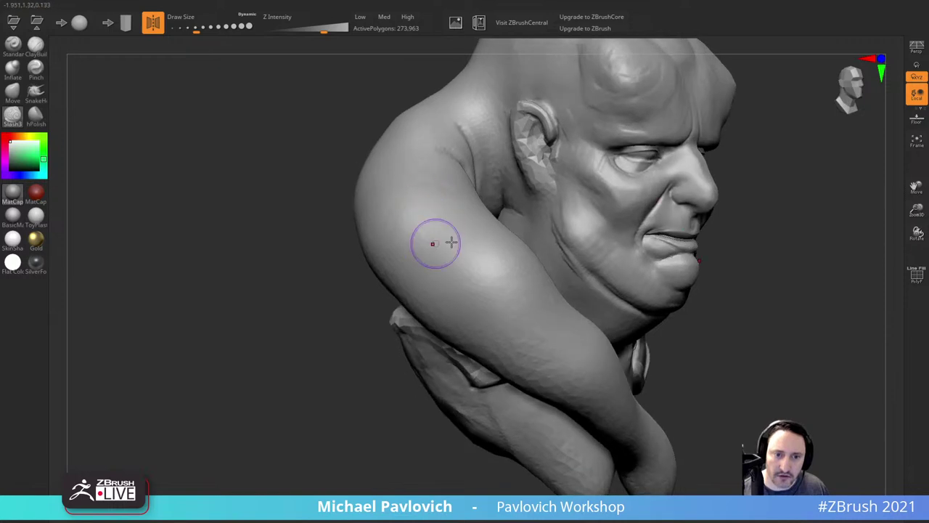
left_click_drag(800, 251, 657, 229, "alt")
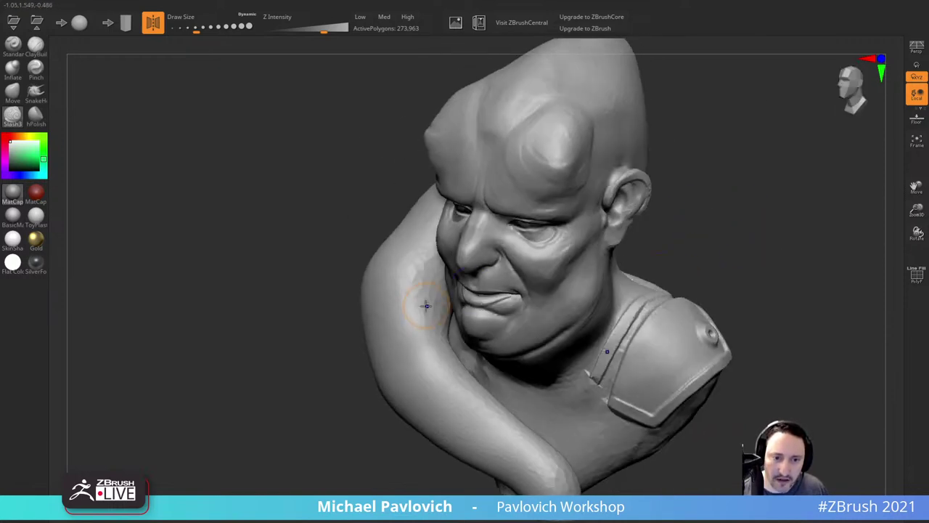
right_click_drag(437, 270, 433, 339)
right_click_drag(354, 386, 438, 328)
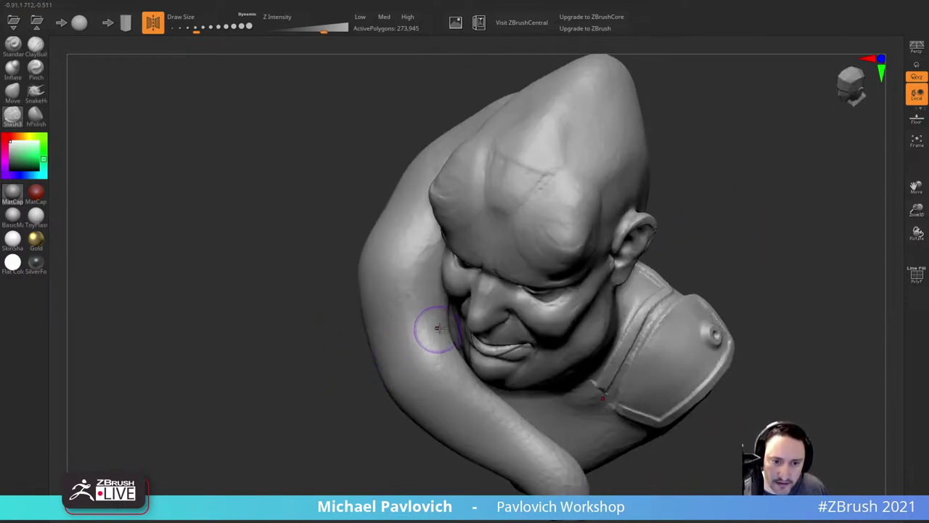
left_click_drag(450, 330, 452, 326)
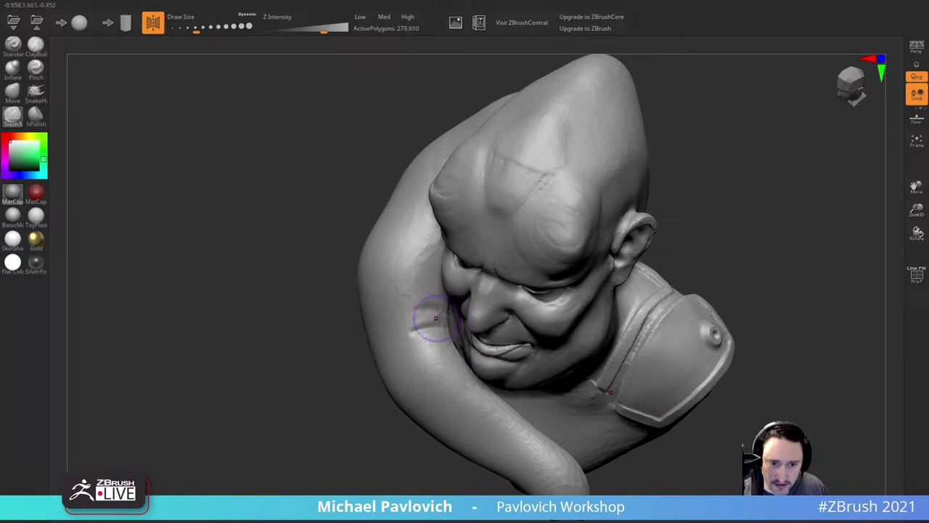
mouse_move(353, 375)
right_mouse_down()
mouse_move(361, 350)
mouse_move(328, 363)
mouse_move(331, 335)
right_mouse_up()
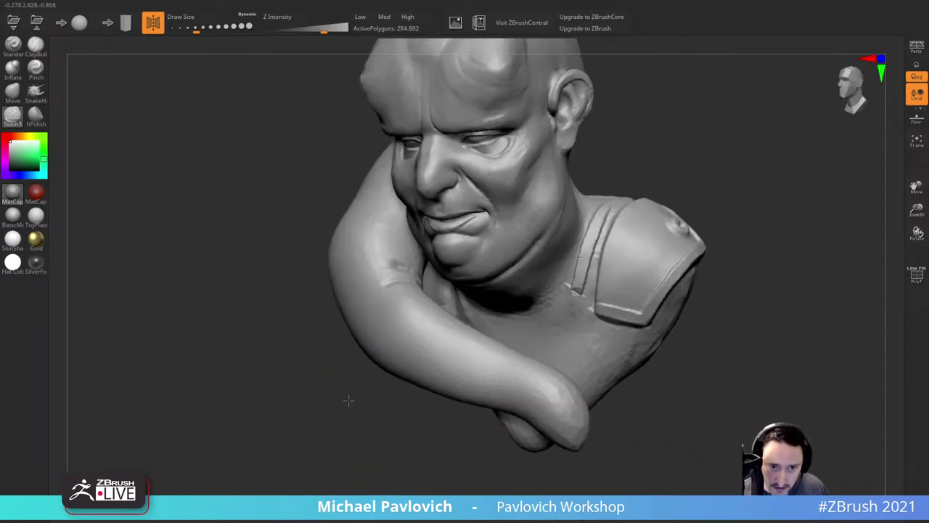
right_click_drag(309, 367, 353, 341, "shift")
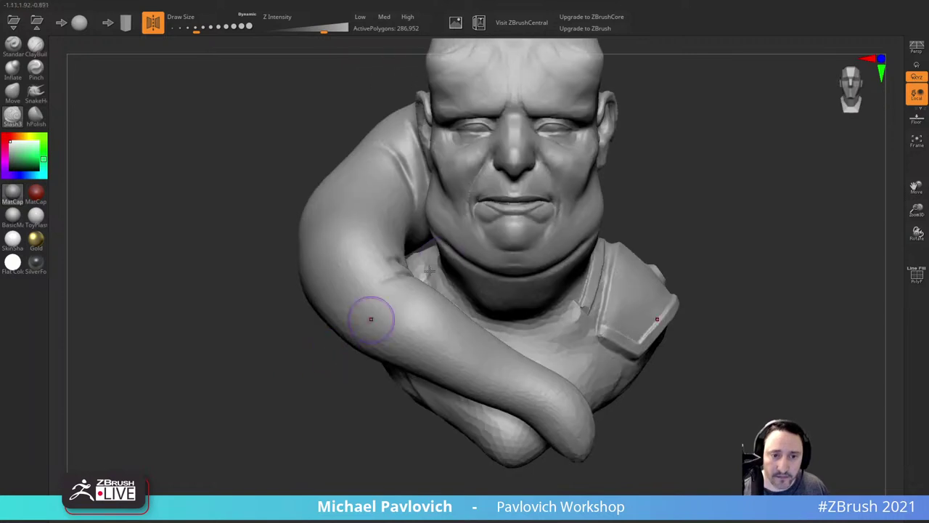
right_click_drag(606, 154, 602, 199, "alt")
left_click_drag(377, 309, 379, 328)
right_click_drag(315, 402, 288, 425)
right_click_drag(287, 425, 293, 402, "ctrl")
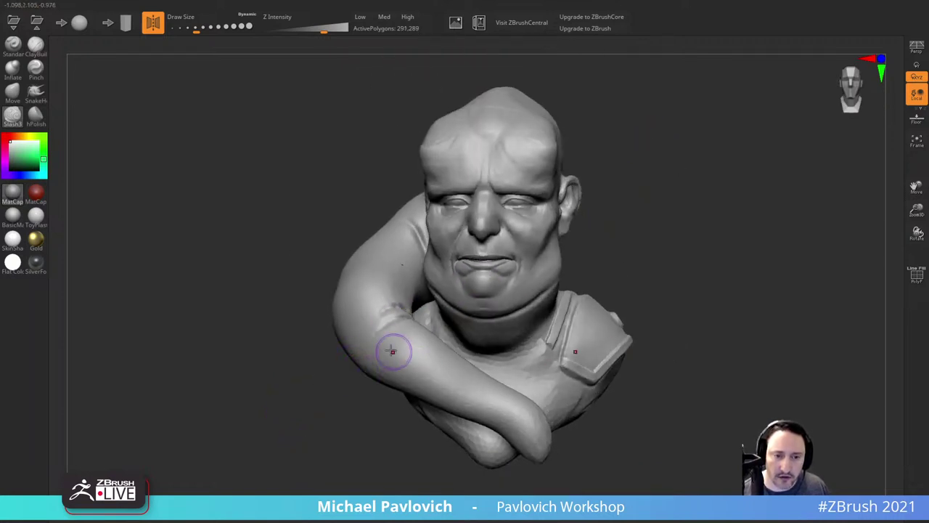
Step: Try to carve a crease across the head tail near its tip with symmetry on
right_click_drag(690, 245, 714, 240)
right_click_drag(714, 240, 671, 151)
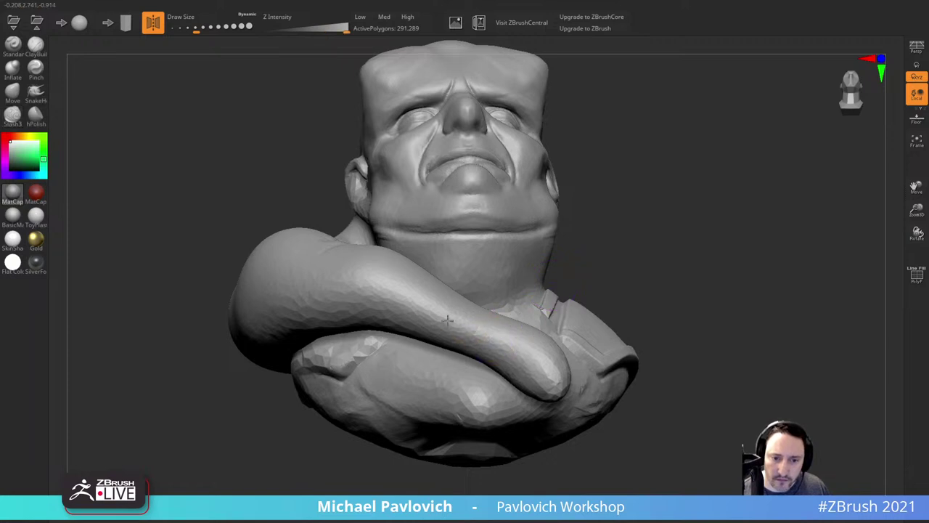
mouse_move(472, 340)
left_mouse_down()
mouse_move(487, 301)
mouse_move(502, 304)
left_mouse_up()
key("ctrl+z")
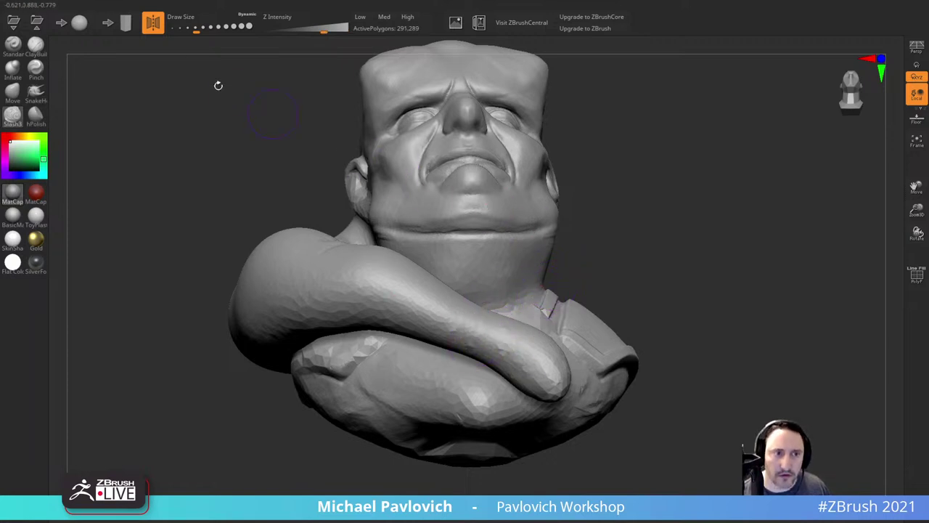
Step: Turn off symmetry and carve several short creases across the head tail near its tip
left_click(148, 32)
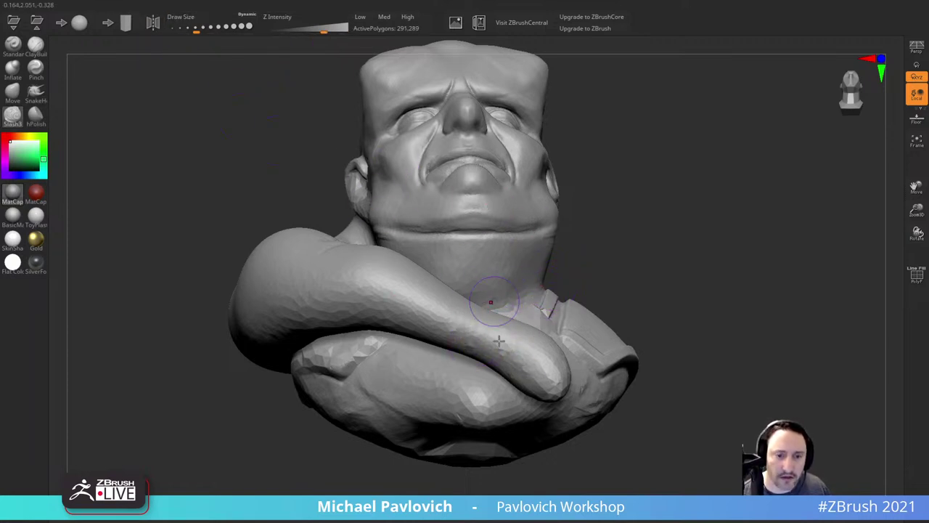
left_click_drag(471, 345, 476, 319)
left_click_drag(488, 353, 492, 321)
left_click_drag(597, 269, 596, 348)
left_click_drag(472, 347, 519, 312)
left_click_drag(496, 357, 536, 325)
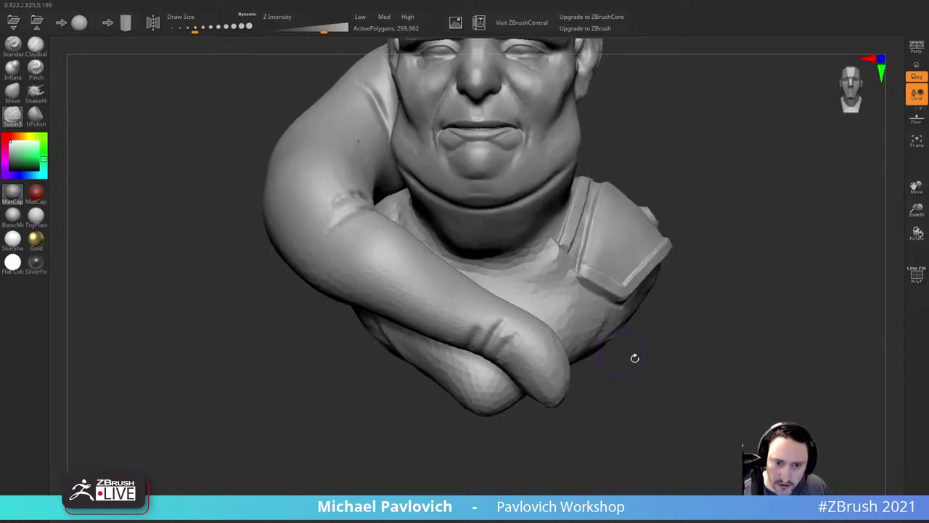
left_click_drag(634, 357, 617, 291)
left_click_drag(654, 228, 627, 272)
left_click_drag(478, 354, 516, 318)
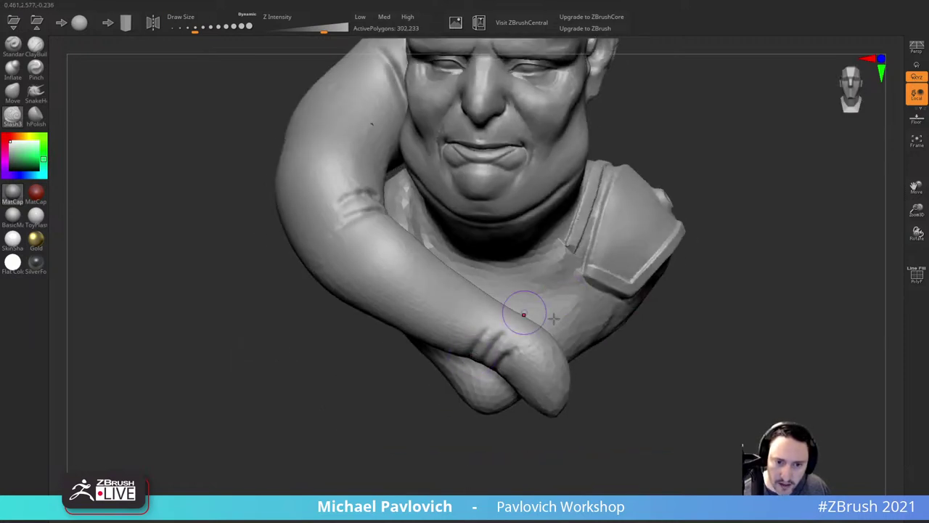
left_click_drag(675, 323, 634, 366)
Step: Smooth the head tail around the tip creases and soften the creases at its inner bend
key("shift")
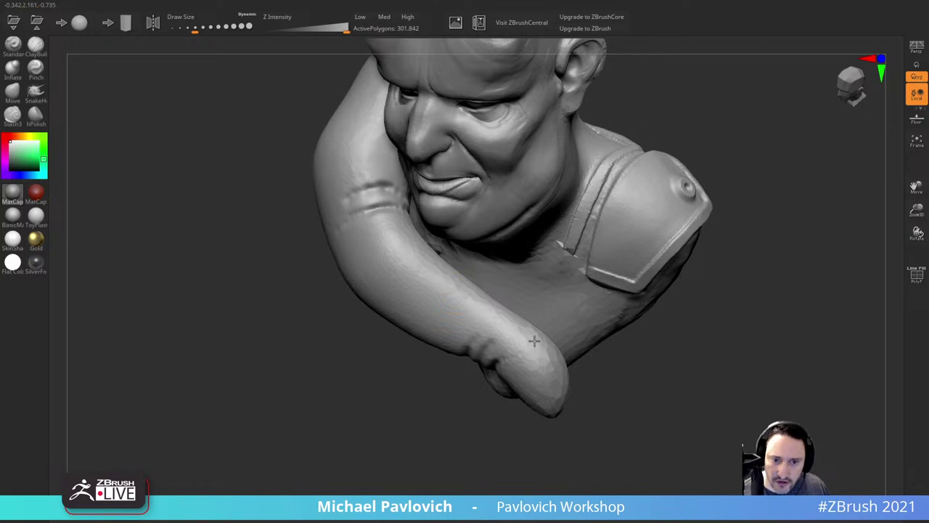
left_click_drag(534, 340, 558, 356, "shift")
left_click_drag(641, 387, 767, 311, "shift")
left_click_drag(373, 276, 401, 240, "shift")
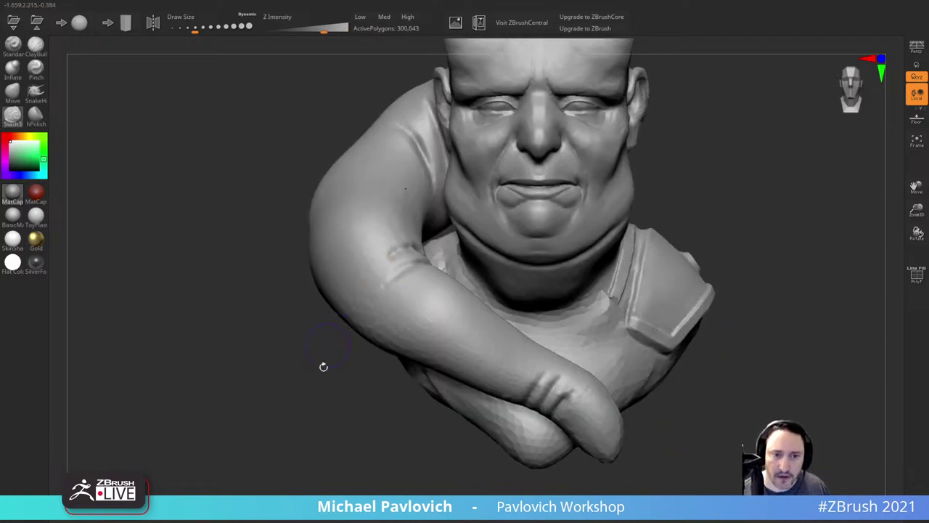
Step: Try to carve a crease on the back of the head where the head tail begins
left_click_drag(324, 366, 295, 335, "alt")
left_click_drag(295, 334, 322, 387, "alt")
left_click_drag(327, 292, 440, 294)
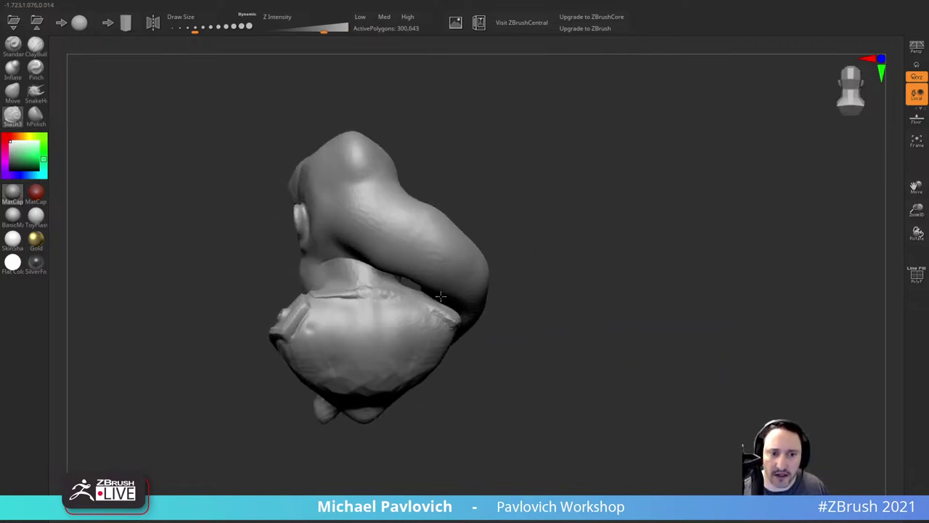
left_click_drag(466, 178, 504, 164, "alt")
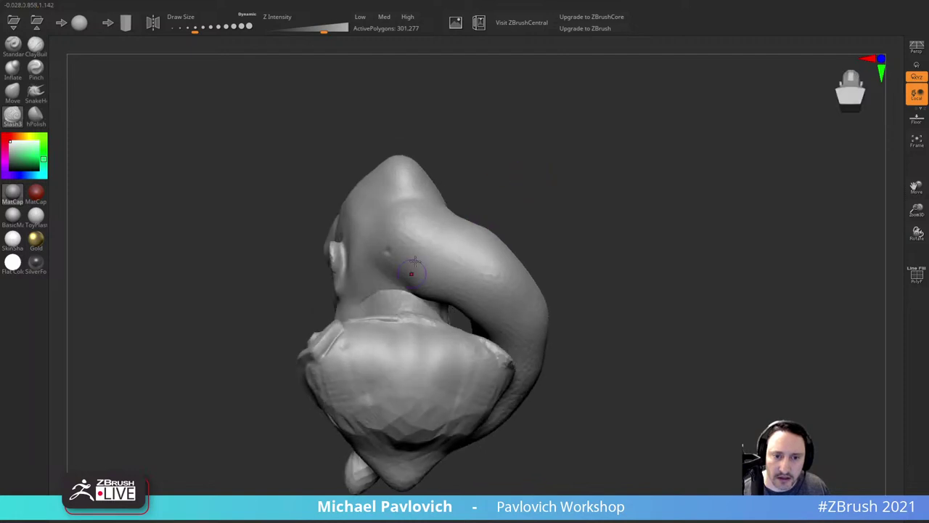
left_click_drag(488, 204, 549, 218)
key("ctrl+z")
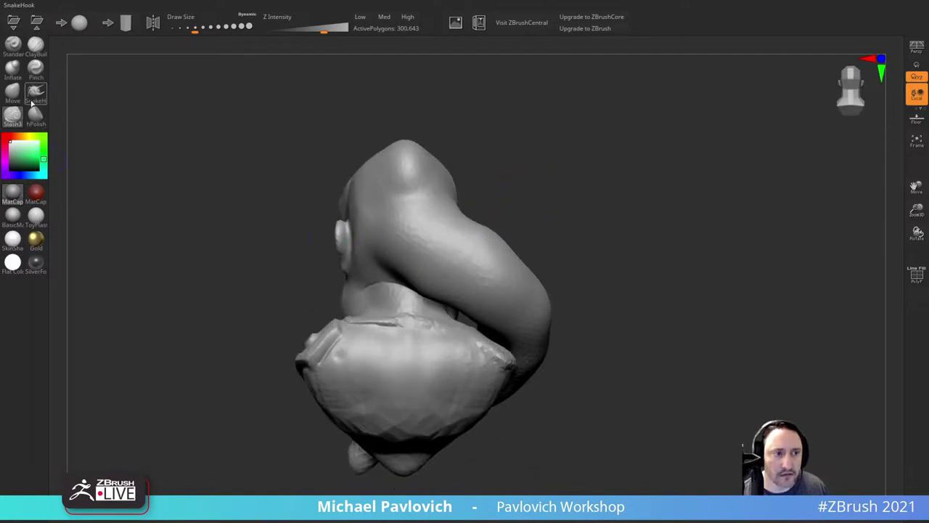
Step: Soften the outer ends of the creases at the inner bend of the head tail
left_click(18, 94)
key("s")
left_click(432, 284)
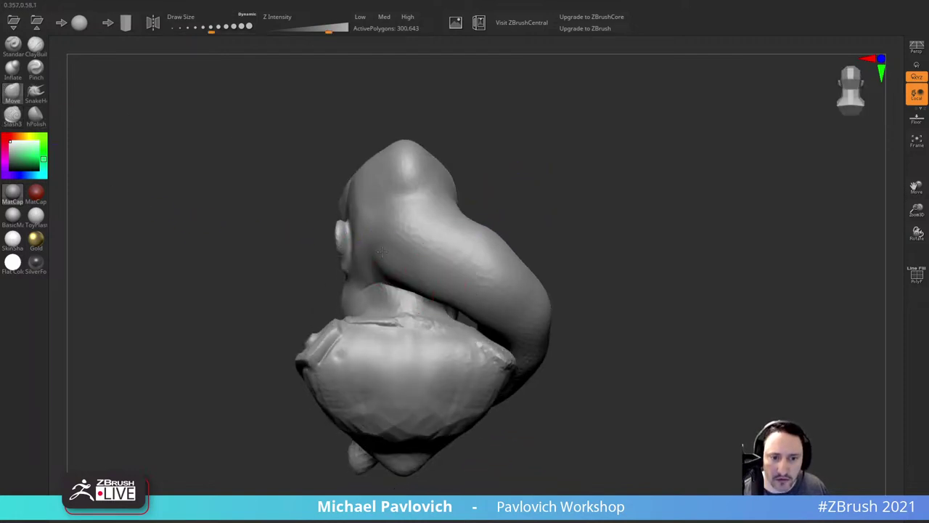
left_click_drag(611, 252, 534, 254)
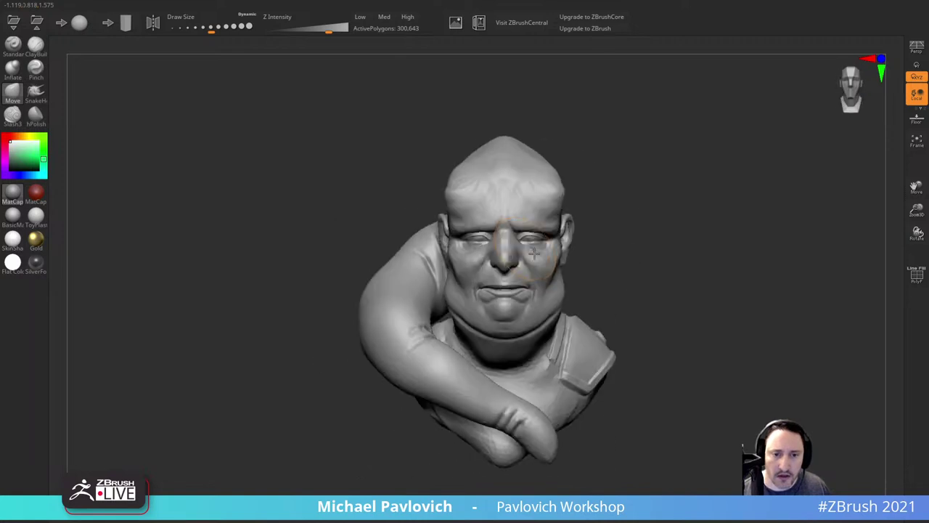
mouse_move(697, 218)
left_mouse_down("alt")
mouse_move(687, 214)
mouse_move(672, 251)
left_mouse_up("alt")
left_click_drag(401, 359, 365, 365, "shift")
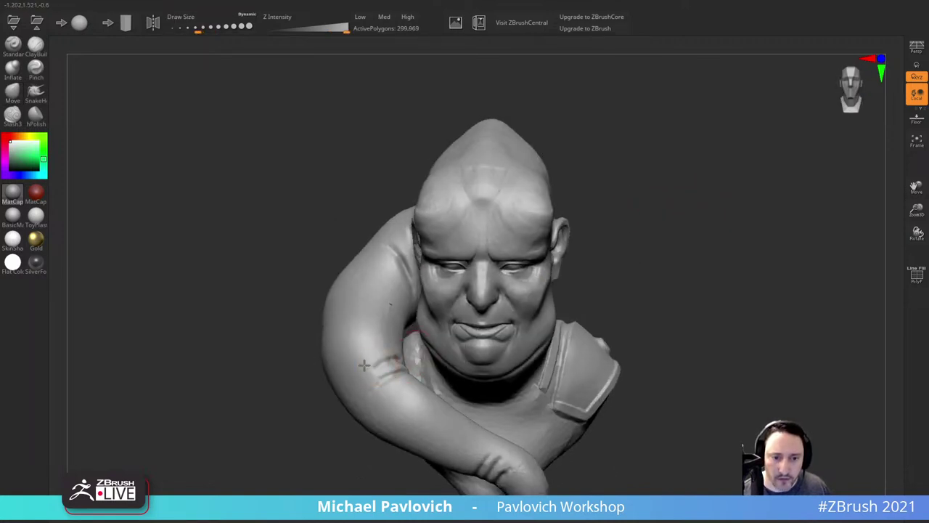
left_click_drag(199, 323, 220, 343, "alt")
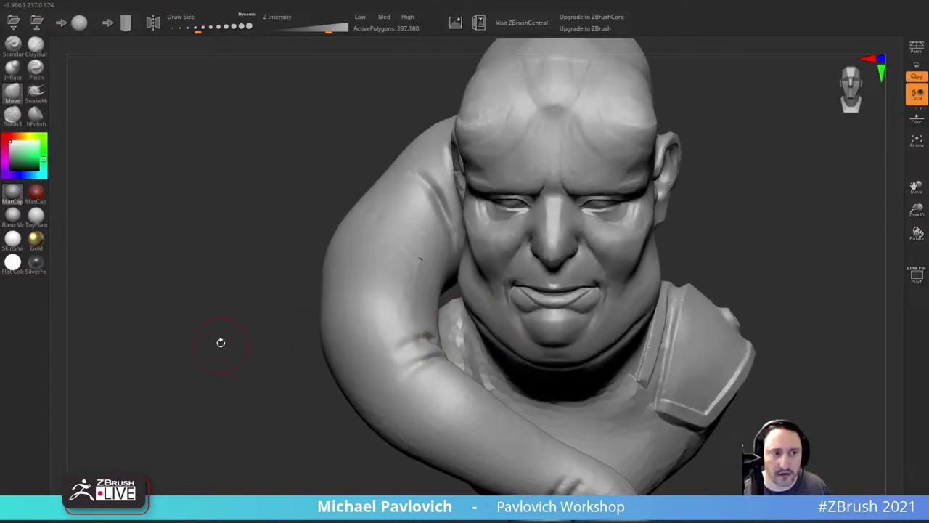
Step: Carve fine diagonal wrinkles with a smaller Slash3 brush on the inner head tail, between the upper crease and the bend
left_click(11, 116)
left_click_drag(264, 210, 281, 231, "alt")
mouse_move(197, 334)
left_mouse_down("alt")
mouse_move(203, 369)
mouse_move(197, 338)
left_mouse_up("alt")
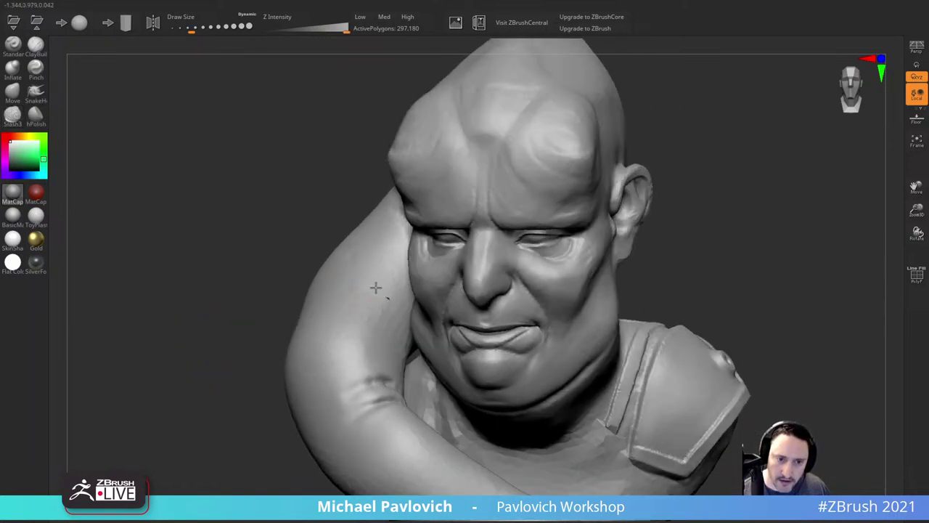
left_click_drag(284, 275, 283, 325, "alt")
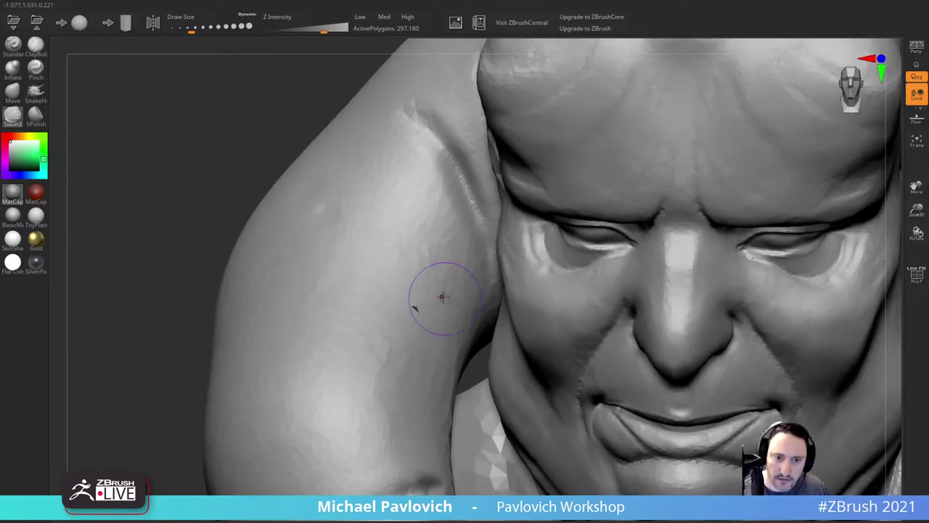
left_click_drag(406, 289, 433, 326)
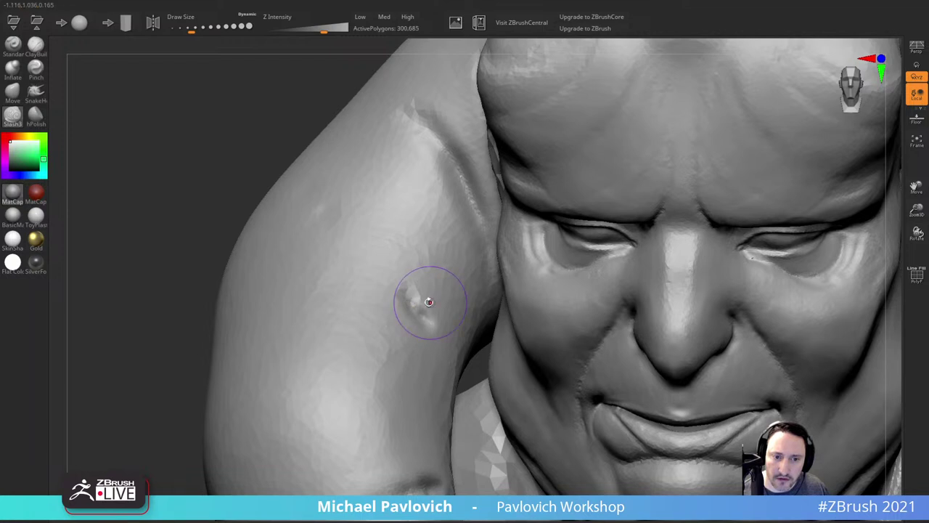
key("ctrl+z")
mouse_move(379, 283)
left_mouse_down()
mouse_move(431, 334)
mouse_move(427, 344)
left_mouse_up()
key("s")
left_click_drag(409, 301, 415, 335, "shift")
left_click_drag(384, 276, 434, 324)
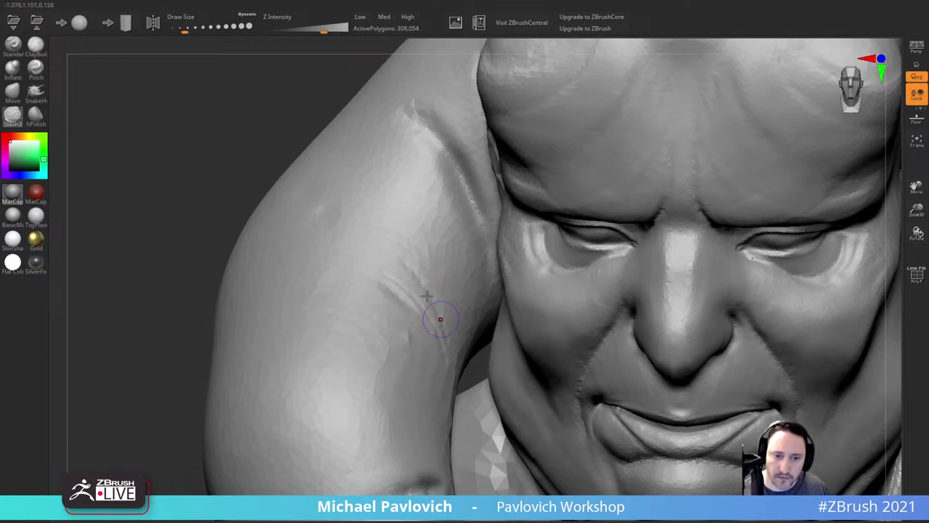
left_click_drag(448, 357, 397, 243)
Step: Smooth the fine wrinkles on the upper inner head tail so they blend into the surrounding surface
left_click_drag(194, 433, 152, 405, "alt")
left_click_drag(241, 319, 238, 335)
mouse_move(368, 246)
left_mouse_down("shift")
mouse_move(404, 260)
mouse_move(396, 249)
left_mouse_up("shift")
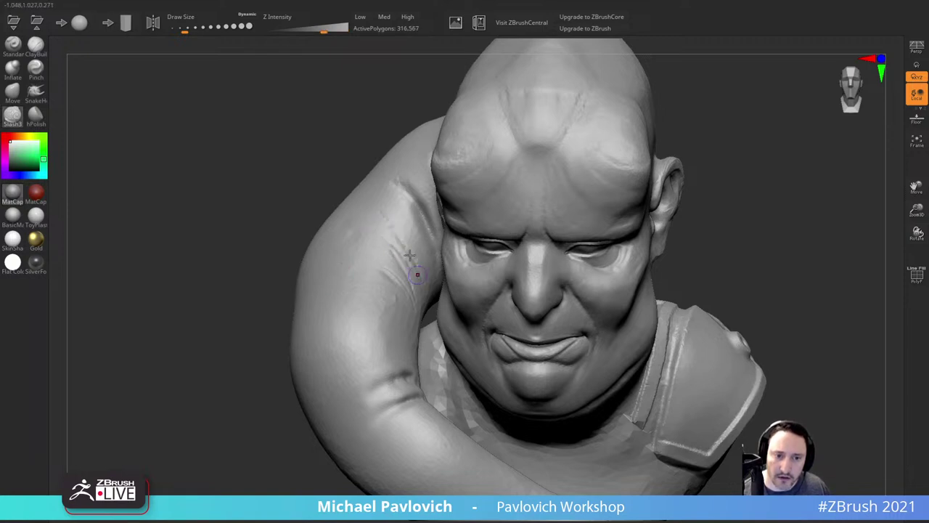
left_click_drag(386, 198, 393, 194, "shift")
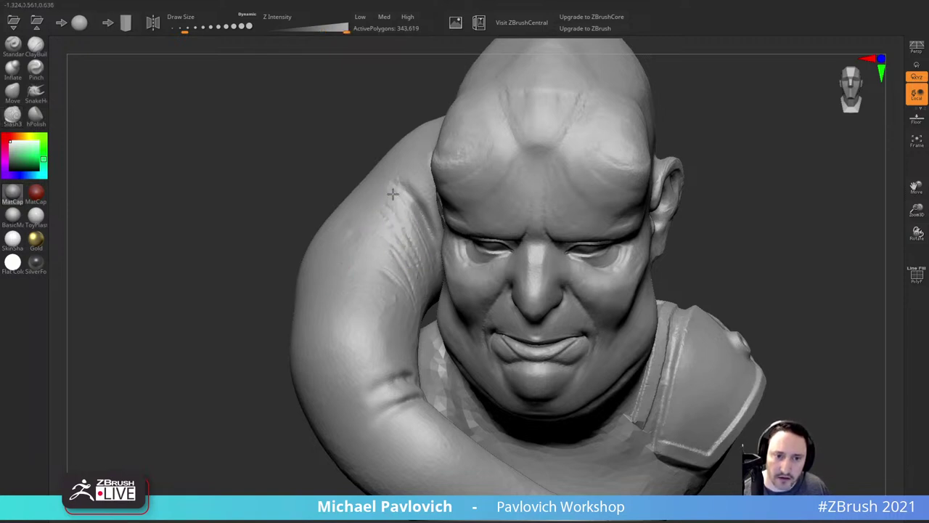
left_click_drag(384, 273, 406, 294, "shift")
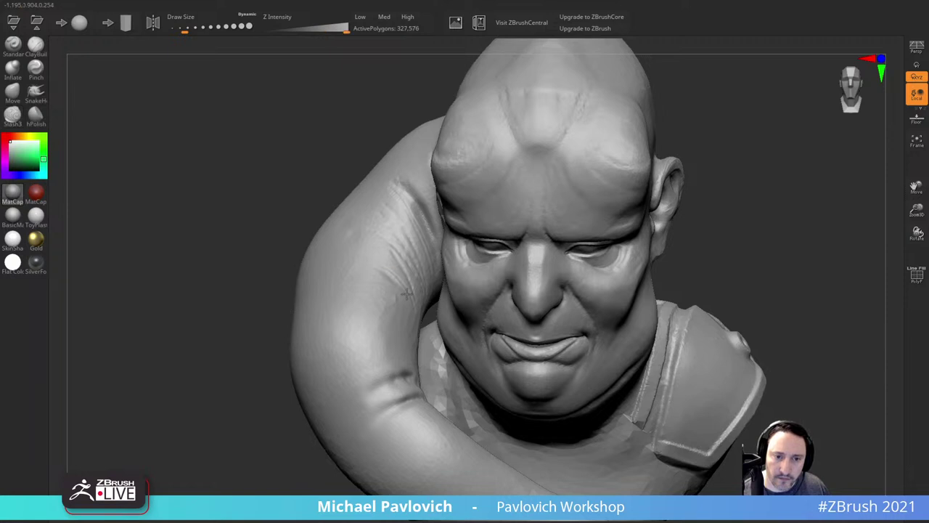
Step: Refine the folds at the inner bend of the head tail with thin creases and light smoothing
mouse_move(281, 381)
left_mouse_down()
mouse_move(307, 290)
mouse_move(295, 336)
left_mouse_up()
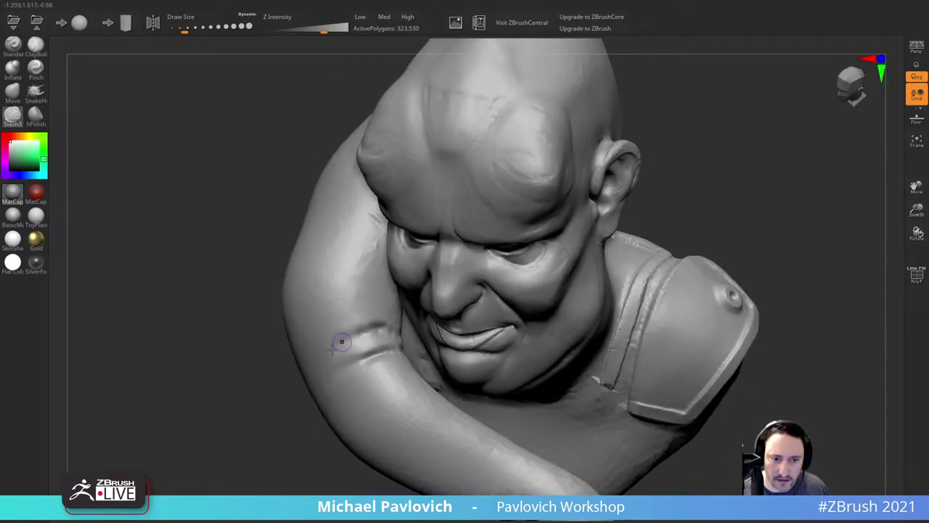
left_click_drag(294, 384, 285, 399)
left_click_drag(348, 344, 357, 339, "shift")
left_click_drag(296, 382, 305, 370)
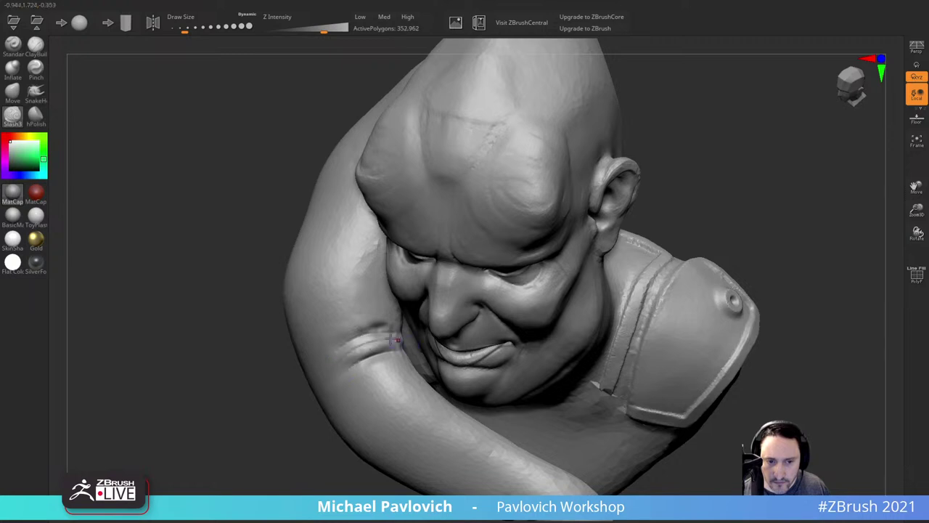
Step: Deepen the crease at the inner bend of the head tail with the Slash3 brush and soften the surrounding folds
left_click_drag(345, 336, 409, 328)
mouse_move(291, 398)
left_mouse_down()
mouse_move(278, 377)
mouse_move(298, 358)
left_mouse_up()
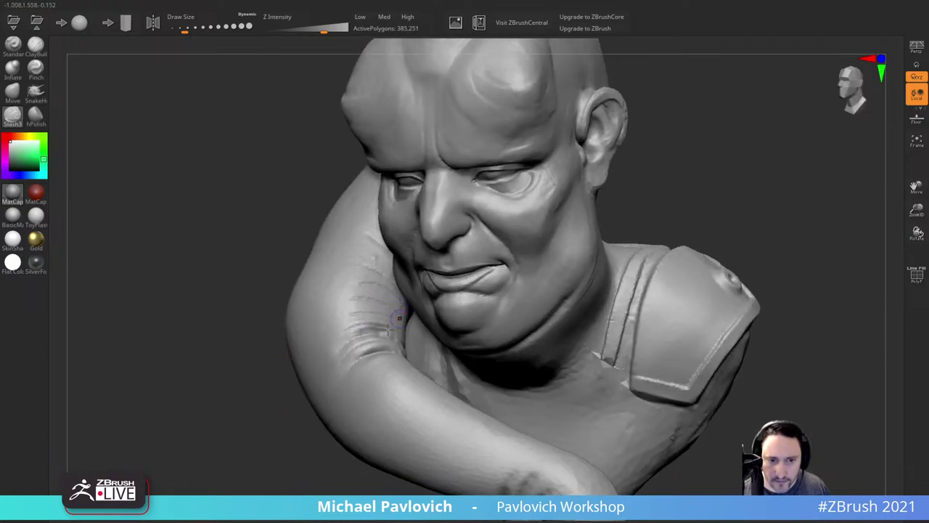
left_click_drag(305, 411, 331, 399)
key("s")
left_click_drag(374, 292, 382, 292)
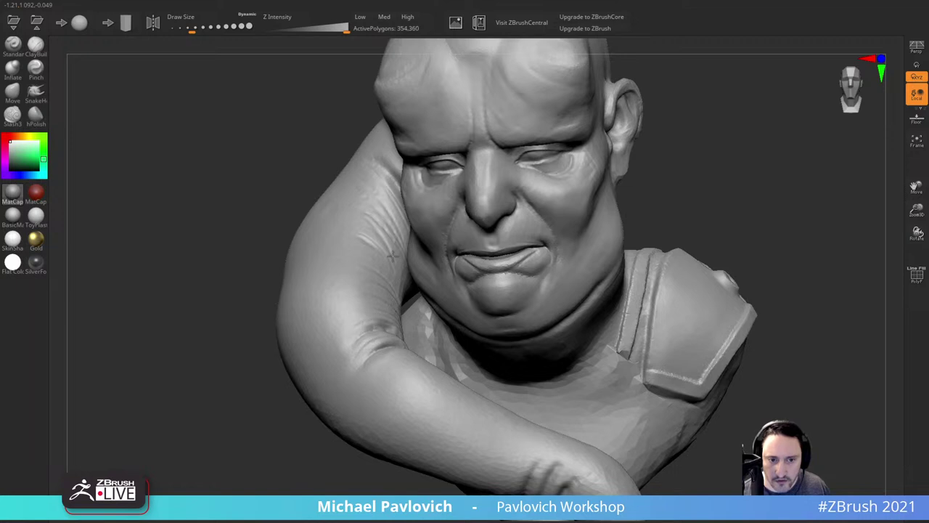
left_click_drag(292, 362, 251, 404)
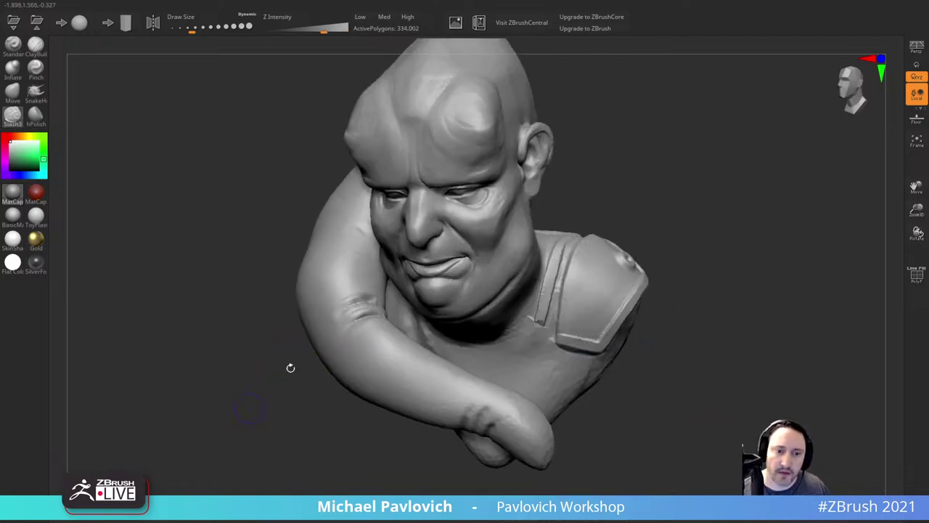
left_click_drag(259, 357, 265, 421, "alt")
Step: Carve additional parallel creases across the inner bend of the head tail with a resized Slash3 brush and lightly smooth them
key("s")
left_click_drag(367, 338, 364, 339)
left_click_drag(251, 363, 263, 381)
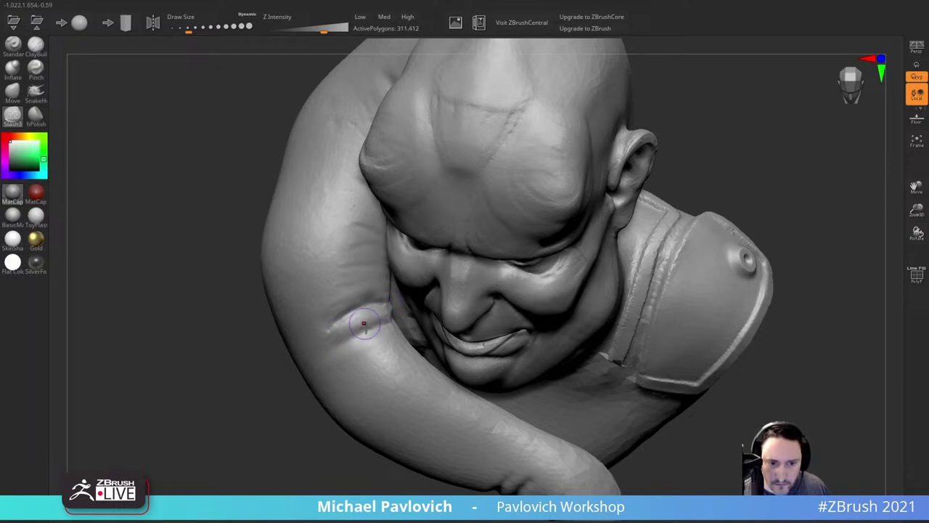
left_click_drag(364, 324, 391, 312)
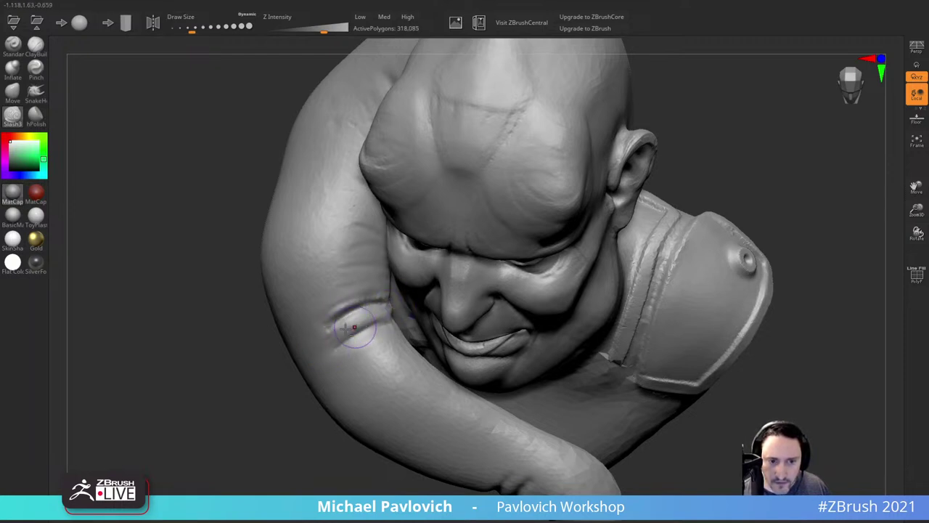
key("s")
left_click_drag(391, 317, 389, 318)
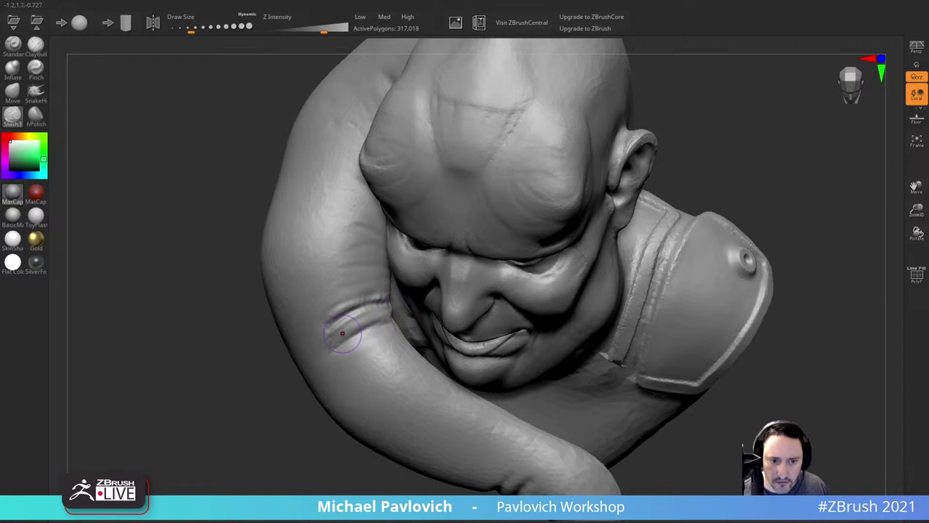
left_click_drag(358, 365, 407, 335)
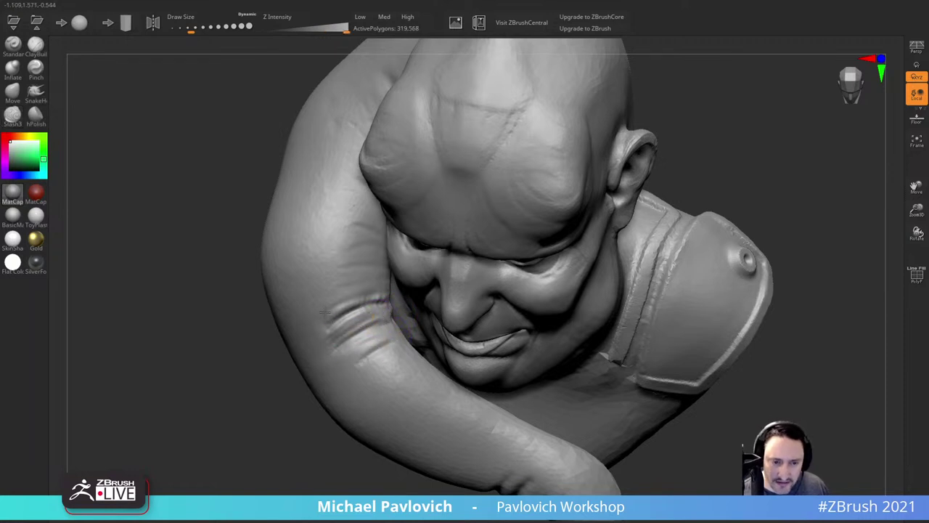
left_click_drag(350, 333, 384, 333, "shift")
left_click_drag(282, 398, 319, 408)
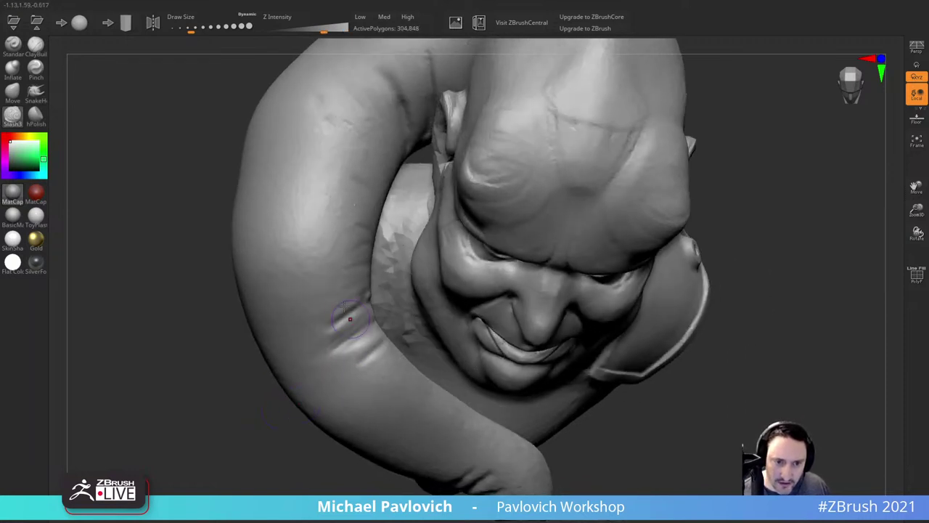
Step: Adjust the inner contour of the head tail around the bend with the Move brush
left_click(14, 97)
key("s")
left_click_drag(380, 302, 378, 302)
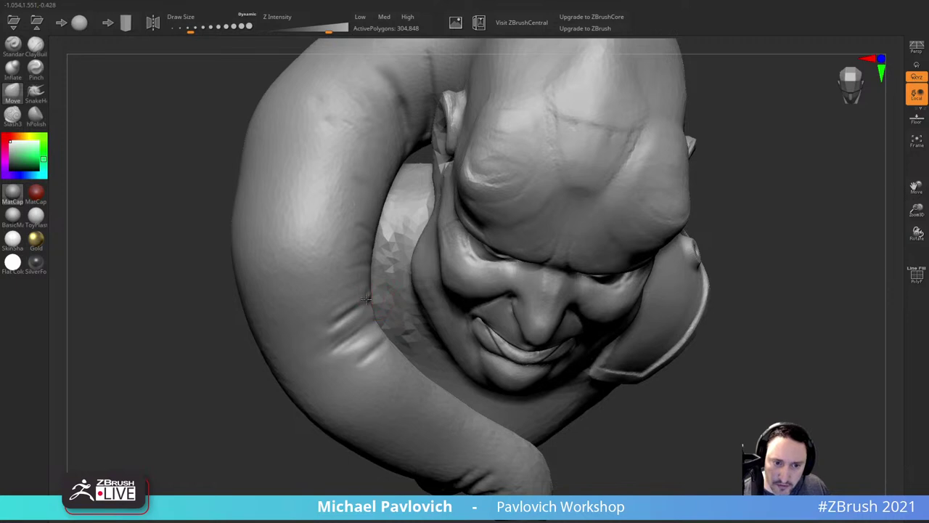
mouse_move(285, 456)
left_mouse_down("alt")
mouse_move(254, 413)
mouse_move(249, 388)
left_mouse_up("alt")
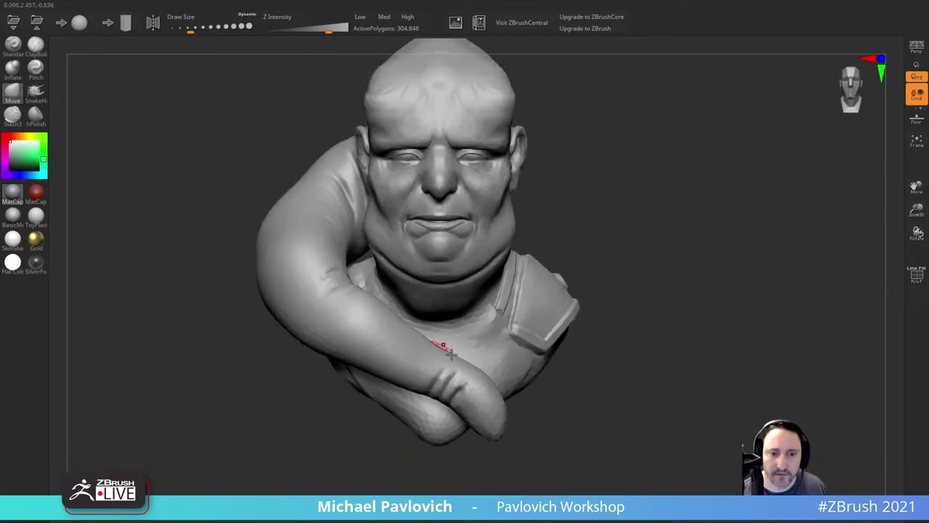
left_click_drag(620, 193, 629, 225, "alt")
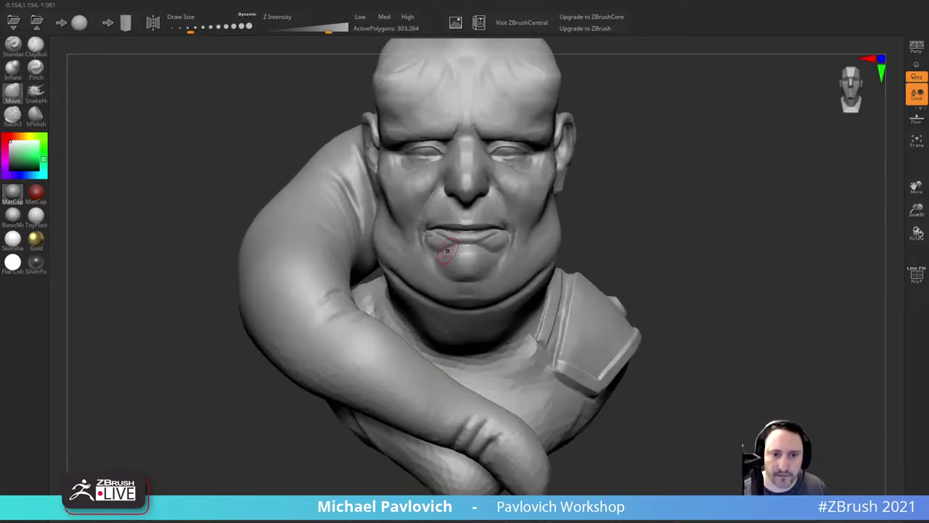
Step: Turn on symmetry and smooth the cheeks and the bridge of the nose
left_click_drag(409, 192, 392, 160, "shift")
left_click_drag(682, 140, 639, 211, "alt")
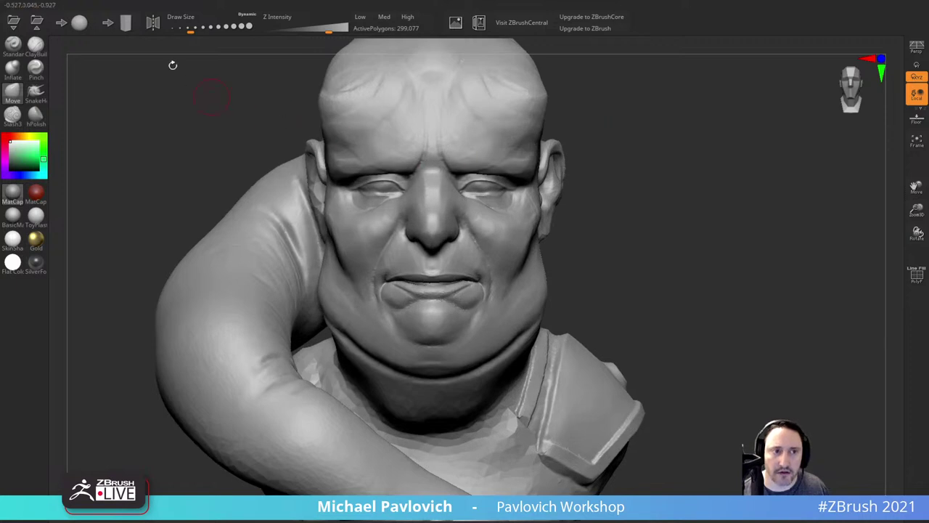
left_click(153, 24)
left_click_drag(608, 123, 614, 135, "alt")
left_click_drag(615, 135, 630, 146, "alt")
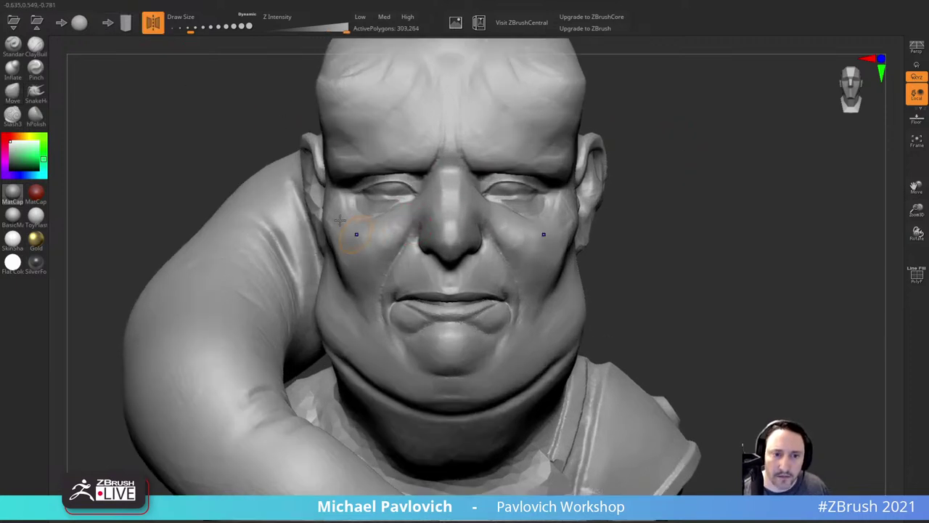
left_click_drag(479, 194, 473, 209, "shift")
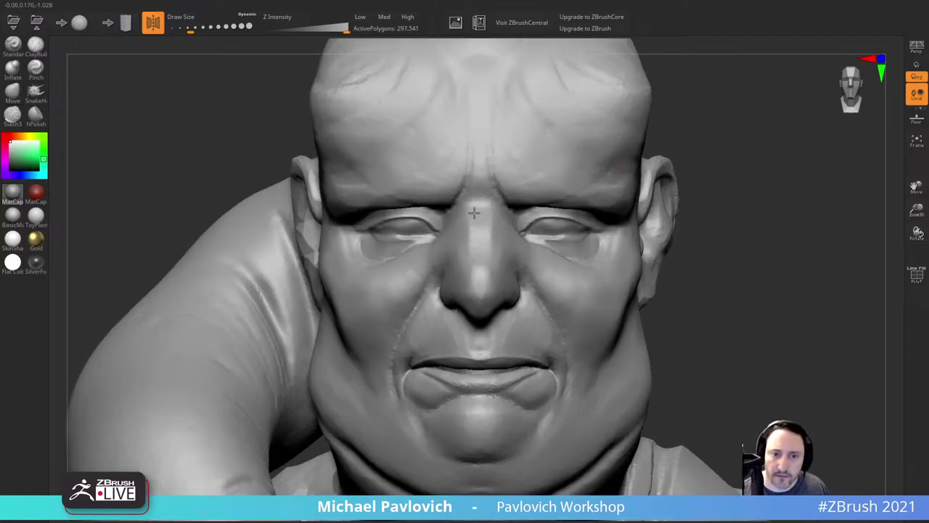
Step: Reshape the nose bridge, tip and nostril wings symmetrically with the Move brush, varying the brush size
mouse_move(726, 186)
left_mouse_down("alt")
mouse_move(716, 176)
mouse_move(723, 176)
left_mouse_up("alt")
key("s")
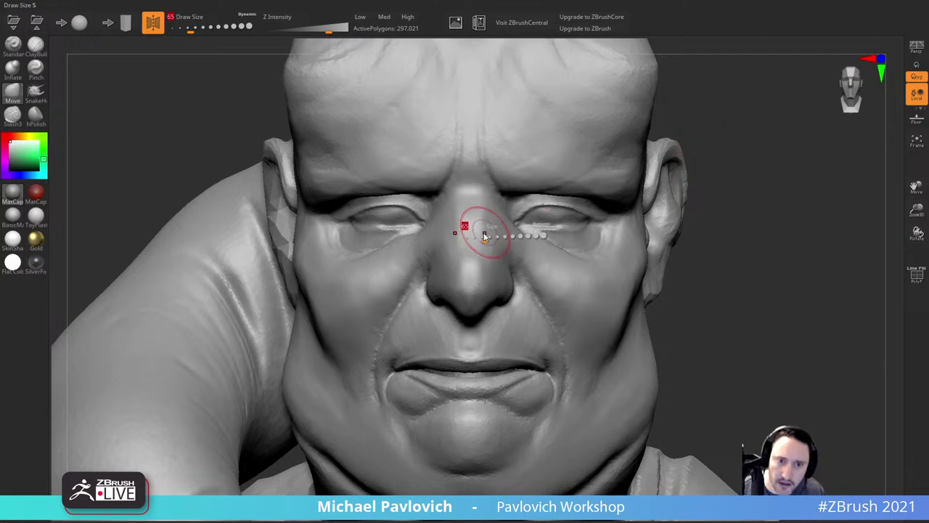
left_click_drag(479, 234, 485, 234)
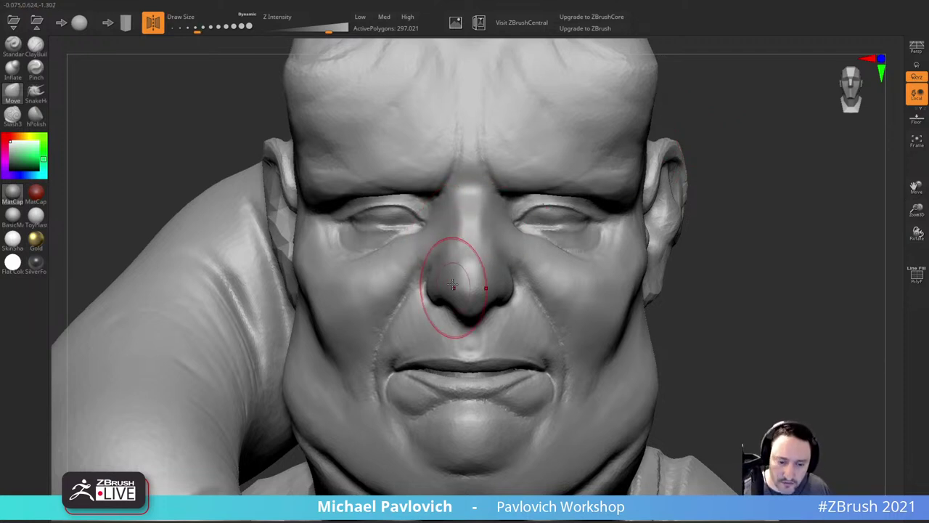
key("s")
left_click_drag(459, 286, 455, 286)
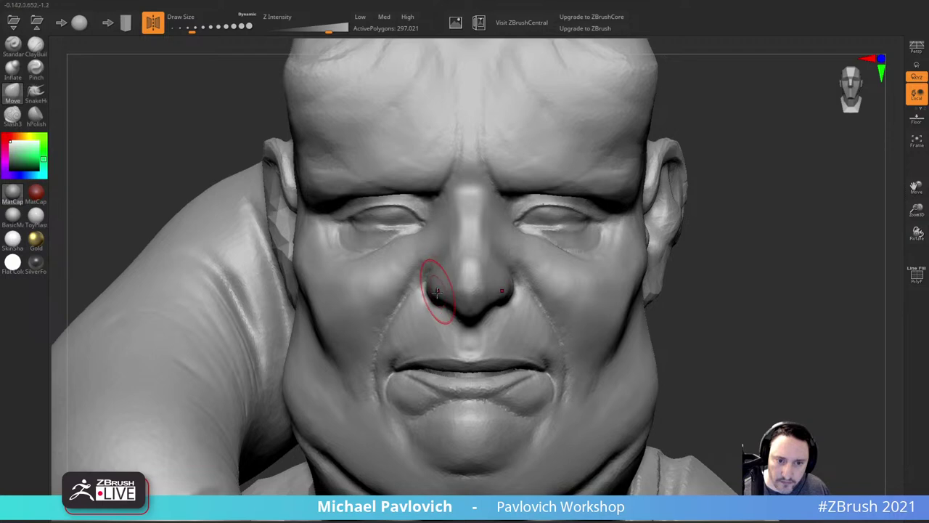
left_click_drag(731, 212, 725, 181, "alt")
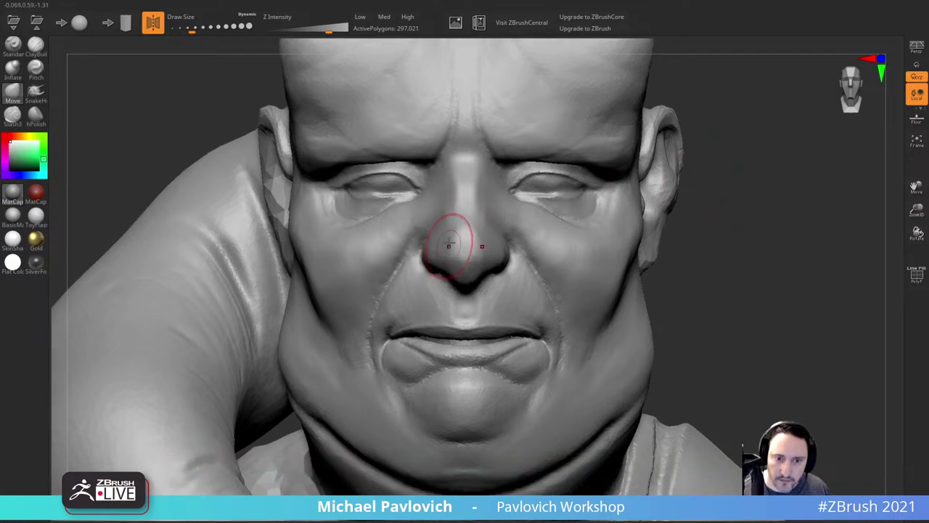
right_click_drag(729, 247, 461, 250)
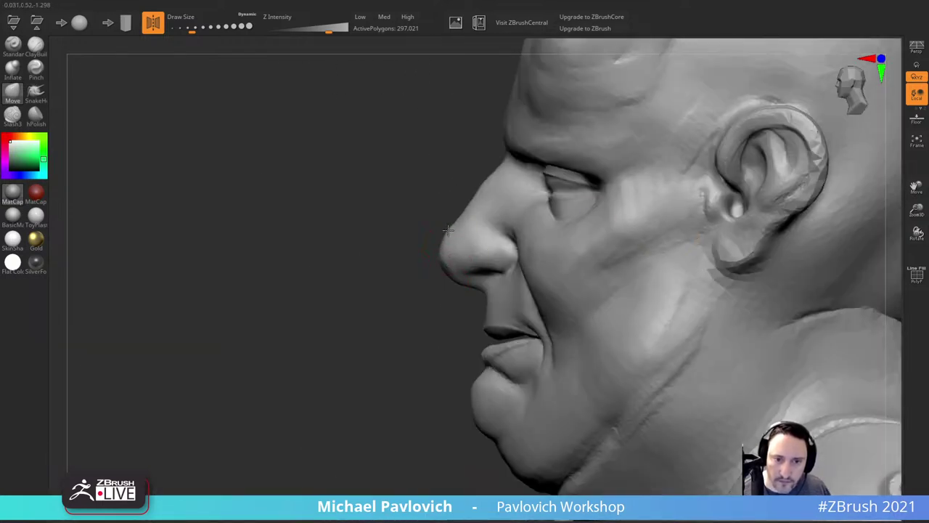
left_click_drag(349, 299, 465, 283)
Step: Smooth the brow and the lumpy forehead surface on both sides
left_click_drag(728, 109, 698, 183, "alt")
mouse_move(534, 188)
left_mouse_down("shift")
mouse_move(557, 168)
mouse_move(610, 237)
left_mouse_up("shift")
left_click_drag(690, 191, 669, 206, "alt")
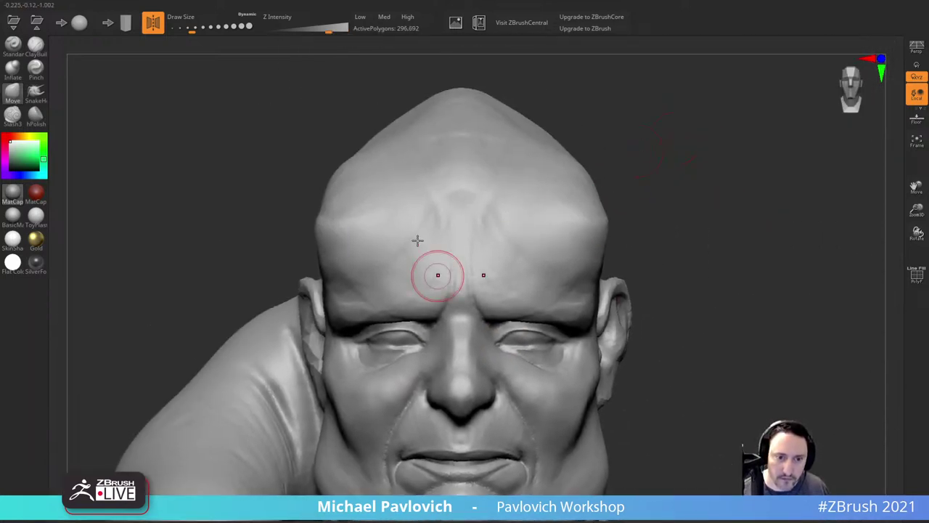
left_click_drag(417, 240, 408, 183, "shift")
Step: Carve vertical frown lines between the brows with a smaller Slash3 brush
left_click(13, 115)
mouse_move(684, 171)
left_mouse_down("alt")
mouse_move(690, 135)
mouse_move(701, 164)
mouse_move(644, 145)
left_mouse_up("alt")
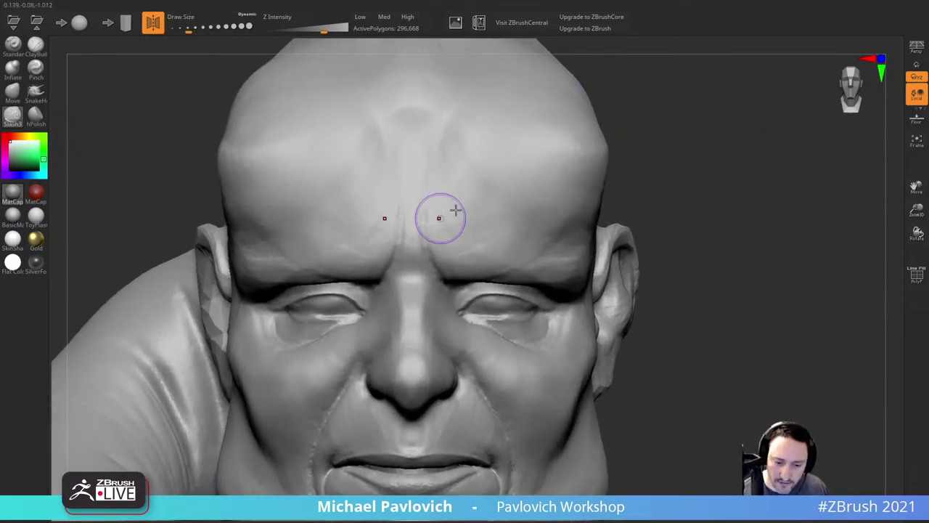
key("bracketleft")
left_click_drag(433, 170, 443, 238)
left_click_drag(649, 186, 634, 131)
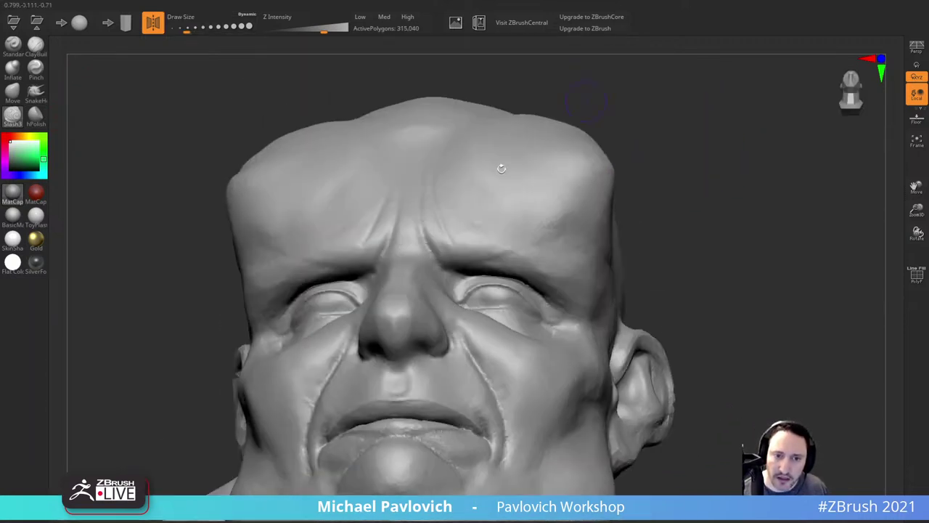
Step: Sharpen the folds where the frown lines meet the inner brows and the root of the nose with Slash3
left_click_drag(458, 265, 461, 268)
left_click_drag(647, 190, 644, 244)
left_click_drag(438, 253, 440, 262)
left_click_drag(695, 181, 745, 182)
left_click_drag(399, 248, 387, 259)
left_click_drag(622, 183, 675, 153)
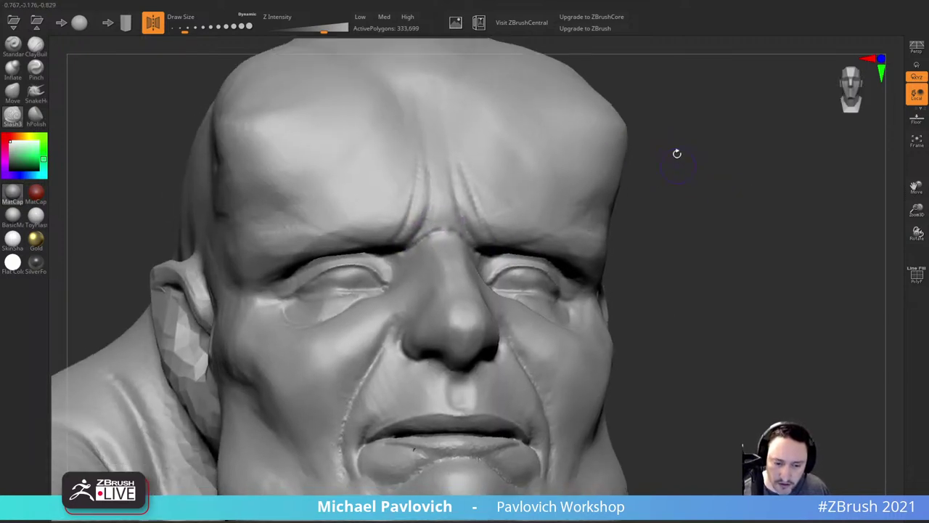
Step: Carve short creases running outward from the outer corners of the eyes with Slash3
mouse_move(711, 179)
left_mouse_down()
mouse_move(690, 164)
mouse_move(749, 186)
mouse_move(761, 170)
mouse_move(714, 163)
left_mouse_up()
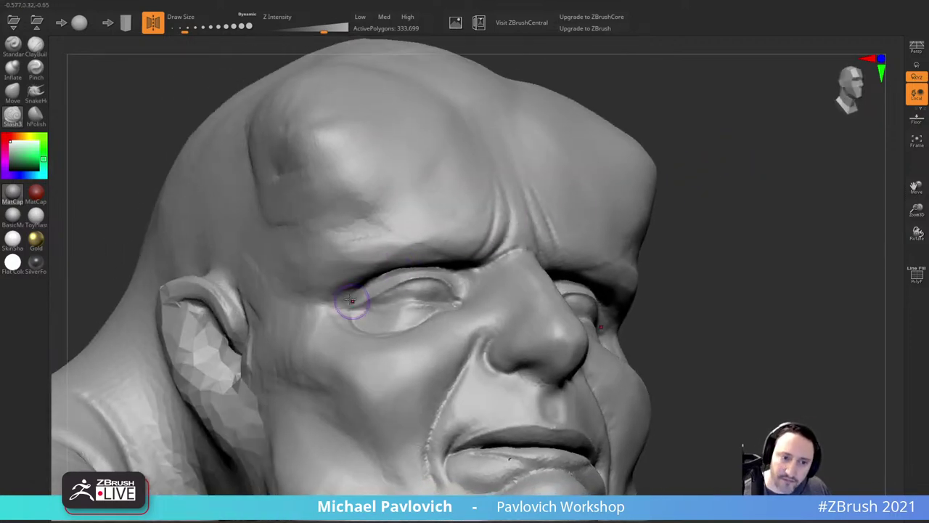
mouse_move(352, 301)
left_mouse_down()
mouse_move(372, 286)
mouse_move(324, 298)
left_mouse_up()
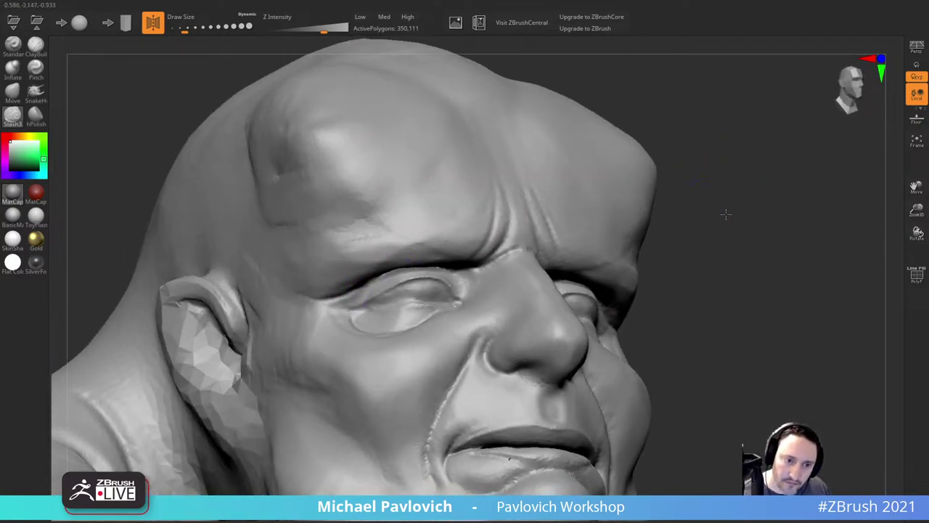
left_click_drag(726, 214, 641, 230)
left_click_drag(474, 352, 482, 350)
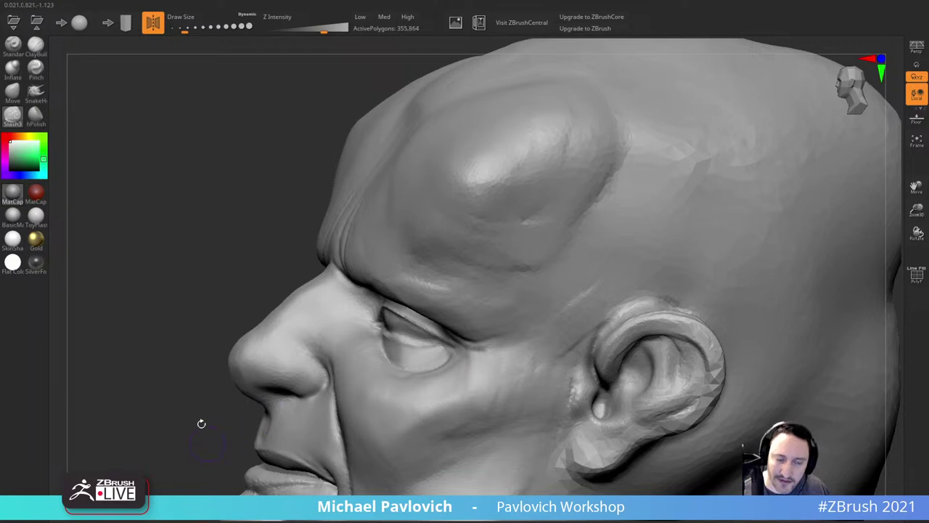
left_click_drag(201, 423, 243, 334)
left_click_drag(475, 242, 537, 249)
Step: Define the lower eyelid edges and the upper eyelid creases with fine Slash3 strokes
mouse_move(811, 197)
left_mouse_down()
mouse_move(840, 230)
mouse_move(767, 208)
mouse_move(774, 244)
mouse_move(755, 247)
mouse_move(752, 260)
left_mouse_up()
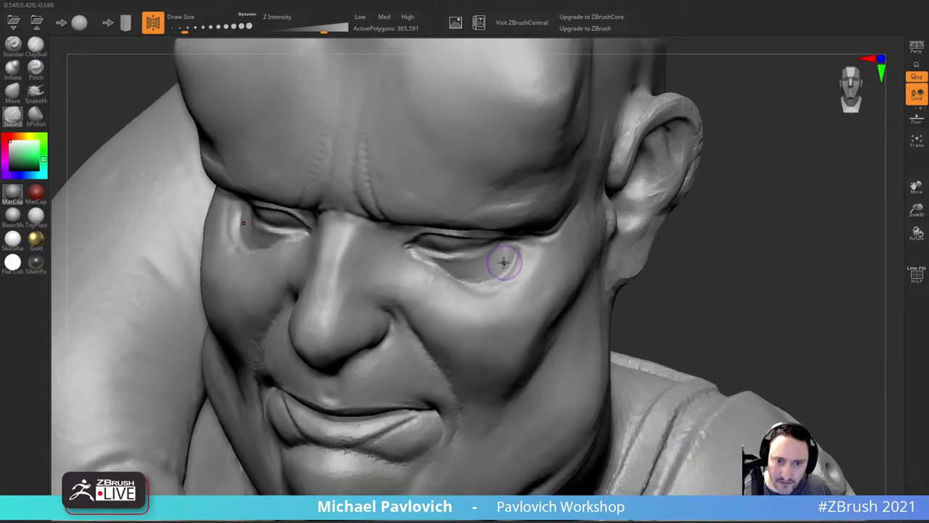
left_click_drag(494, 244, 441, 257)
mouse_move(742, 233)
left_mouse_down()
mouse_move(763, 217)
mouse_move(750, 212)
left_mouse_up()
left_click_drag(425, 242, 492, 244)
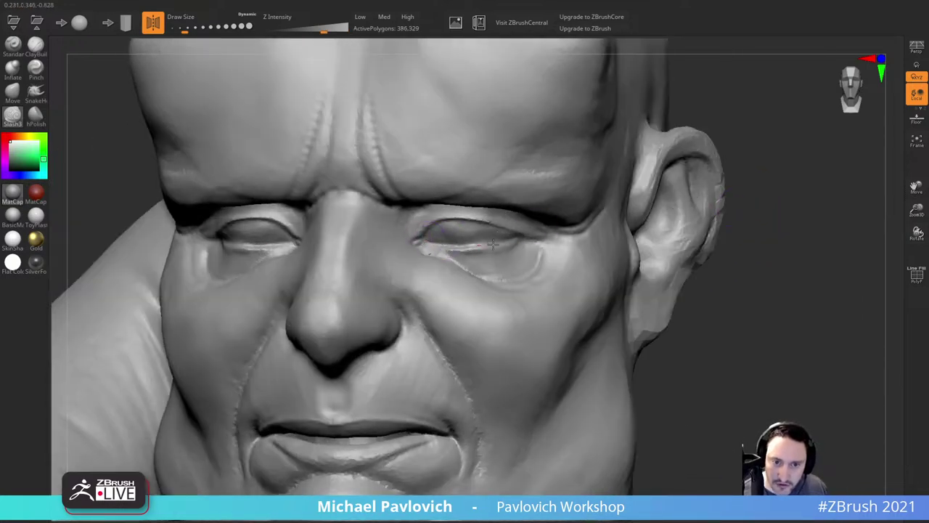
left_click_drag(788, 170, 760, 150)
left_click_drag(424, 233, 501, 228)
left_click_drag(857, 189, 824, 129)
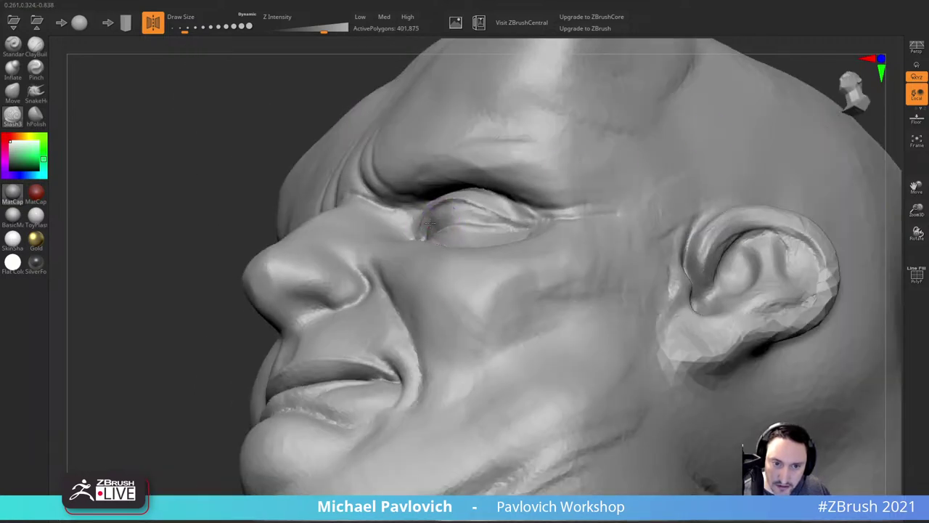
left_click_drag(445, 206, 516, 217)
Step: Carve the nostril openings and the creases around the nostril wings from below with Slash3
left_click_drag(183, 331, 656, 132)
mouse_move(371, 197)
left_mouse_down()
mouse_move(398, 198)
mouse_move(421, 175)
left_mouse_up()
left_click_drag(546, 131, 533, 149)
left_click_drag(411, 193, 423, 177)
left_click_drag(503, 138, 482, 151)
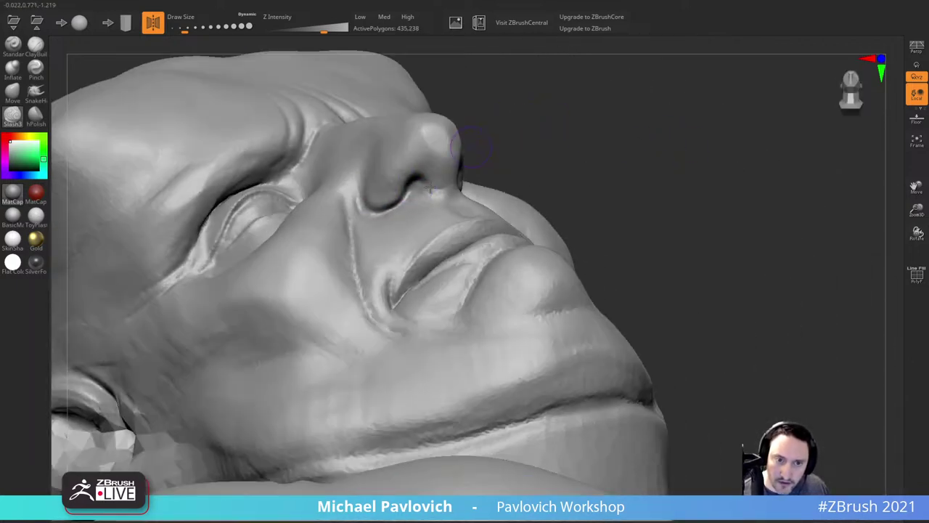
left_click_drag(408, 193, 421, 180)
left_click_drag(499, 141, 485, 156)
left_click_drag(429, 196, 414, 208)
mouse_move(588, 142)
left_mouse_down()
mouse_move(617, 103)
mouse_move(745, 66)
mouse_move(778, 136)
mouse_move(780, 85)
left_mouse_up()
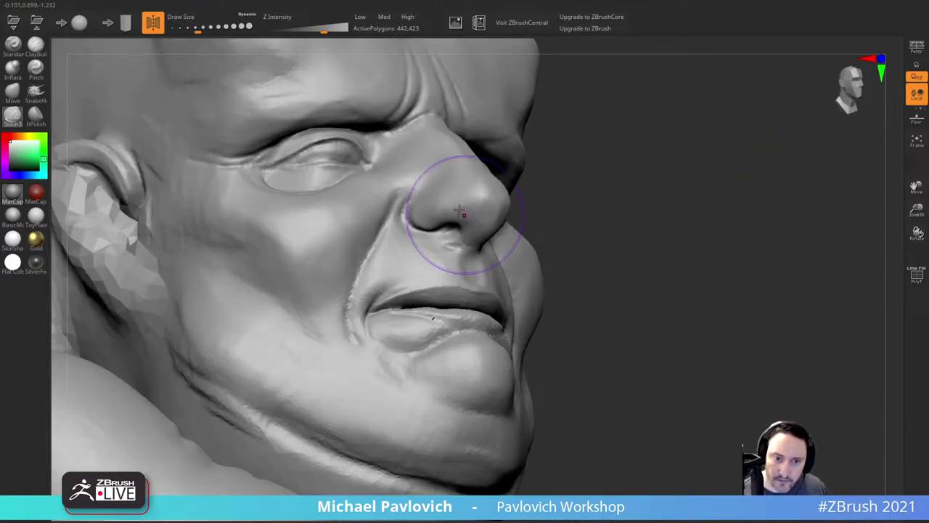
Step: Cut the grooves above the nostril wings with a resized Slash3 brush to separate them from the nose
key("s")
mouse_move(433, 214)
left_mouse_down()
mouse_move(414, 213)
mouse_move(420, 222)
left_mouse_up()
mouse_move(423, 202)
left_mouse_down()
mouse_move(415, 214)
mouse_move(457, 226)
left_mouse_up()
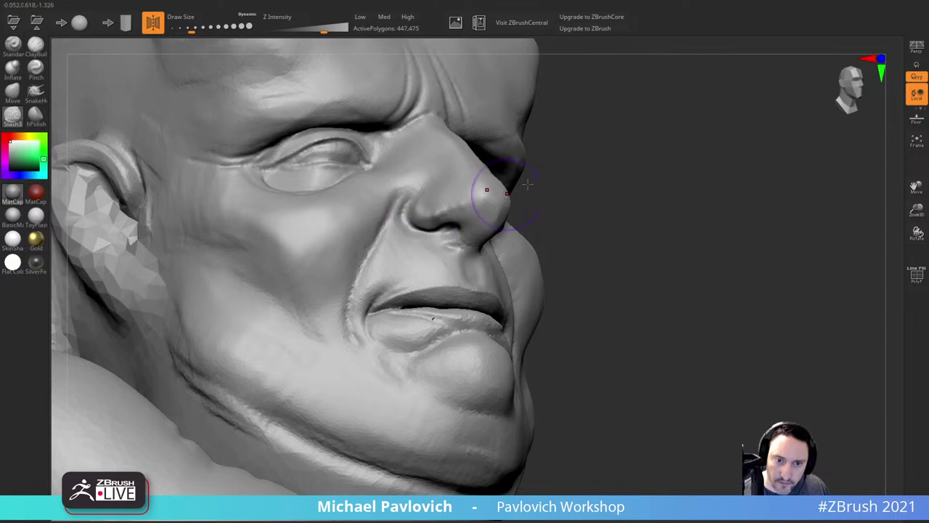
left_click_drag(547, 176, 571, 182)
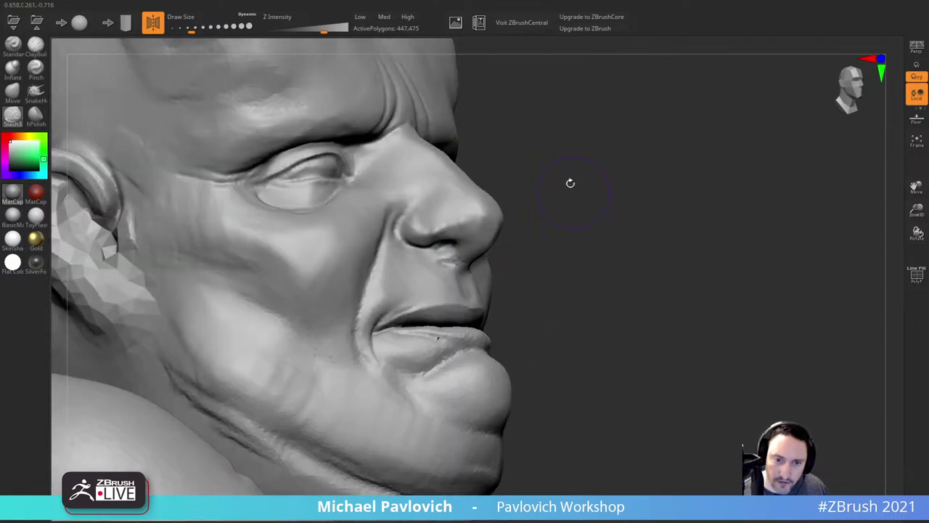
Step: Flatten the sides of the nose and the nostril wings with the hPolish brush
left_click(35, 119)
key("s")
left_click_drag(450, 234, 433, 225)
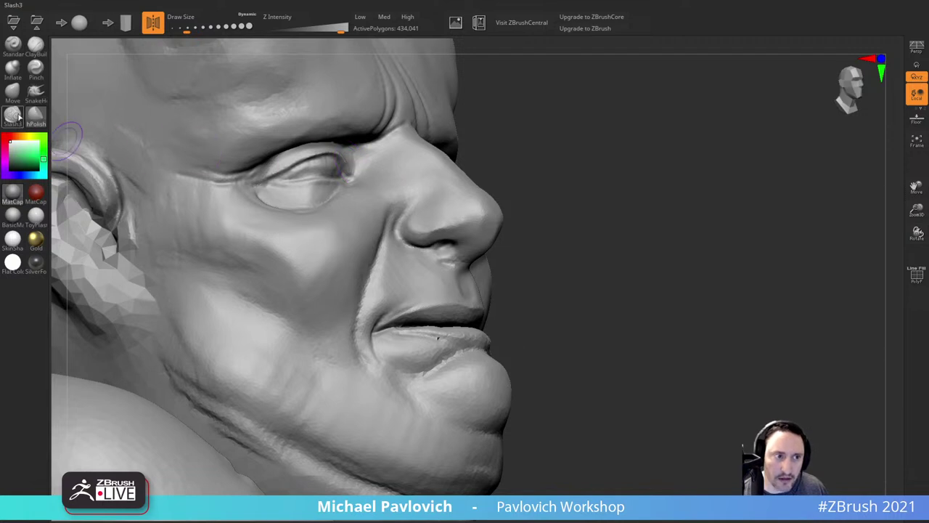
Step: Build up the nostril wings with the ClayBuildup brush and smooth them into the side of the nose
left_click(35, 48)
left_click_drag(551, 179, 540, 193)
mouse_move(425, 227)
left_mouse_down()
mouse_move(417, 208)
mouse_move(433, 222)
mouse_move(411, 224)
mouse_move(429, 209)
mouse_move(439, 223)
left_mouse_up()
left_click_drag(546, 188, 491, 179)
mouse_move(419, 218)
left_mouse_down("shift")
mouse_move(463, 193)
mouse_move(467, 209)
left_mouse_up("shift")
left_click_drag(468, 208, 471, 195, "shift")
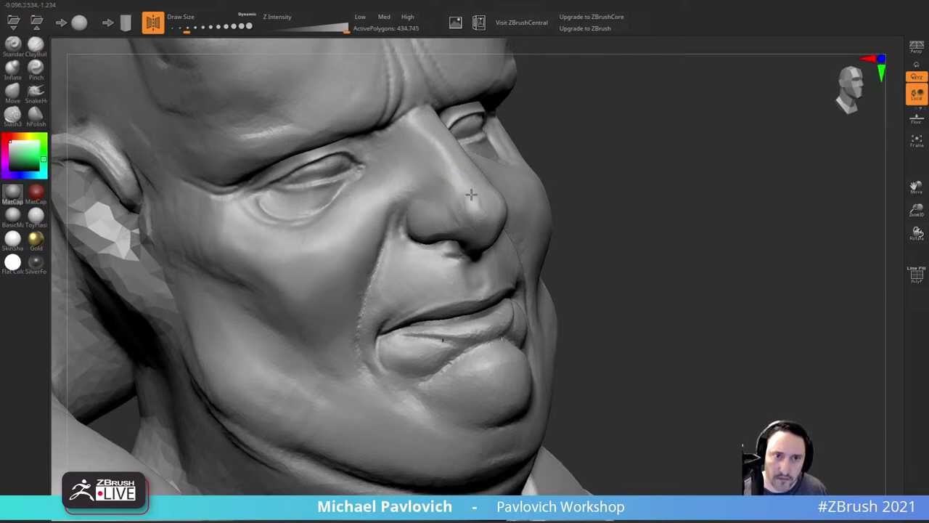
Step: Reduce the model to the Low polygon resolution and bring up the 3D-printing export options without exporting
left_click(363, 16)
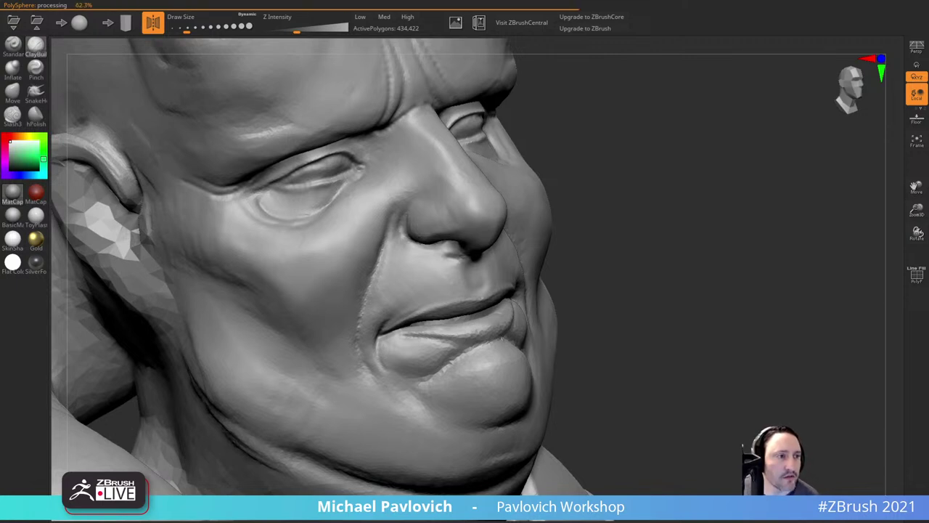
left_click(479, 23)
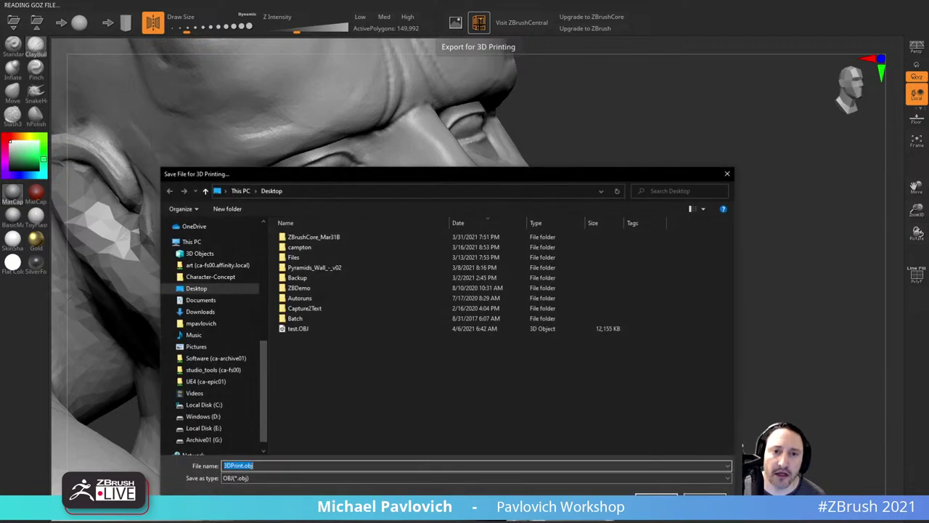
left_click(704, 498)
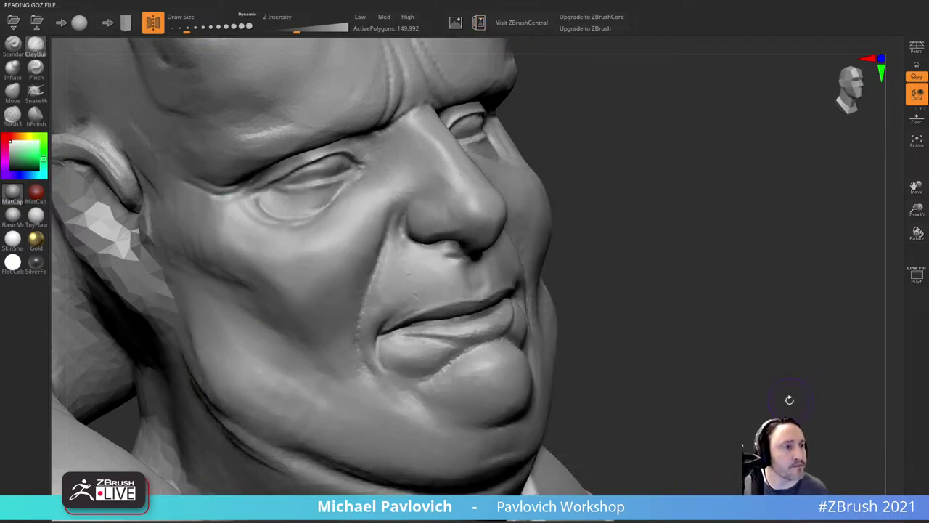
mouse_move(13, 216)
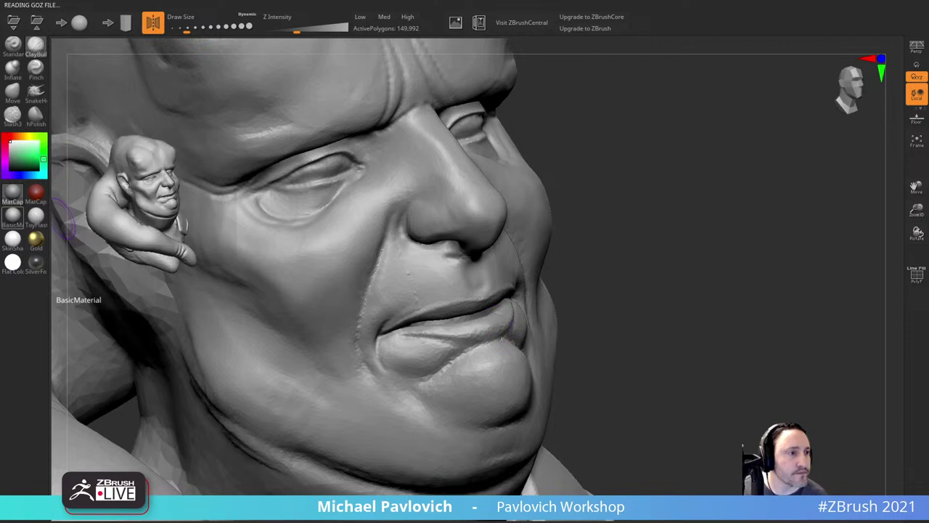
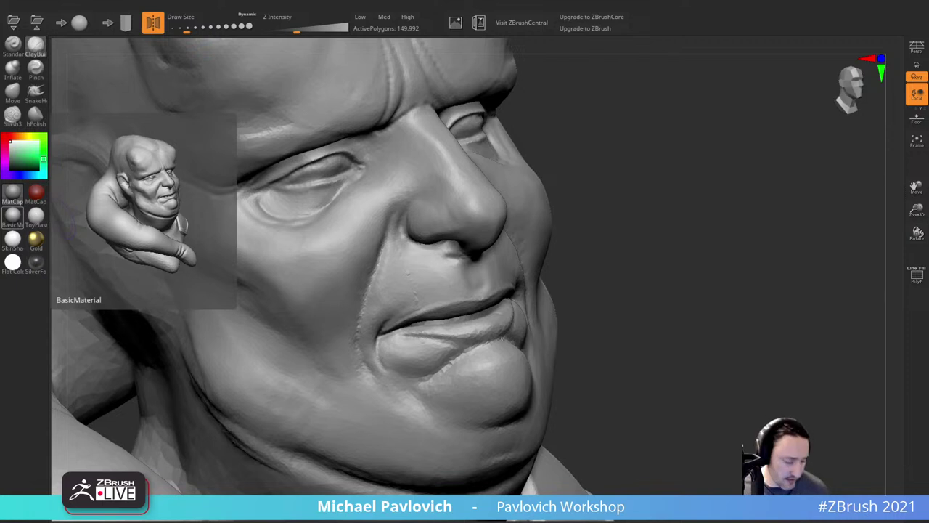
left_click(20, 47, "ctrl+alt")
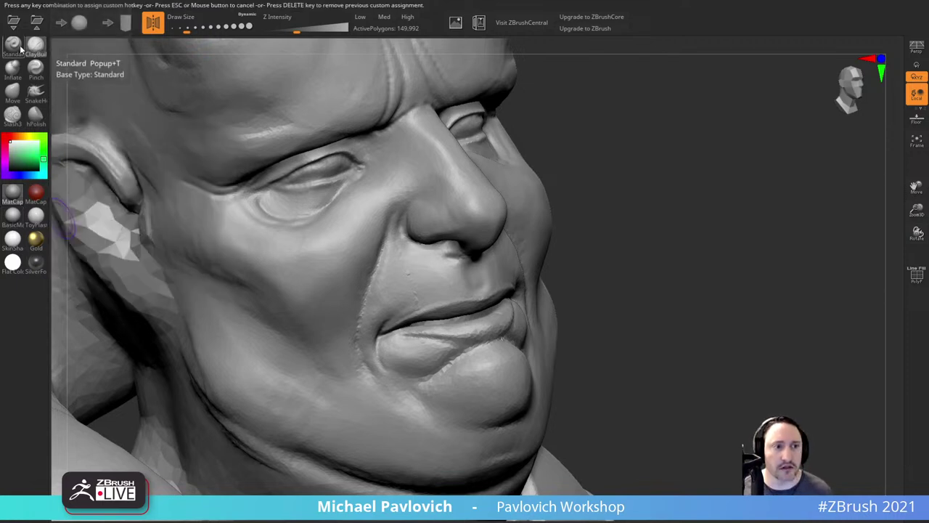
key("Escape")
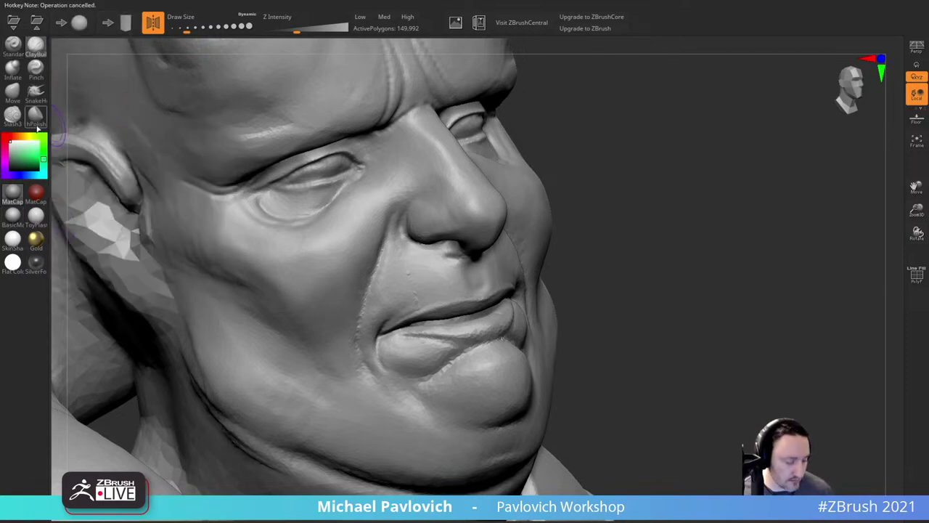
left_click(12, 47, "ctrl+alt")
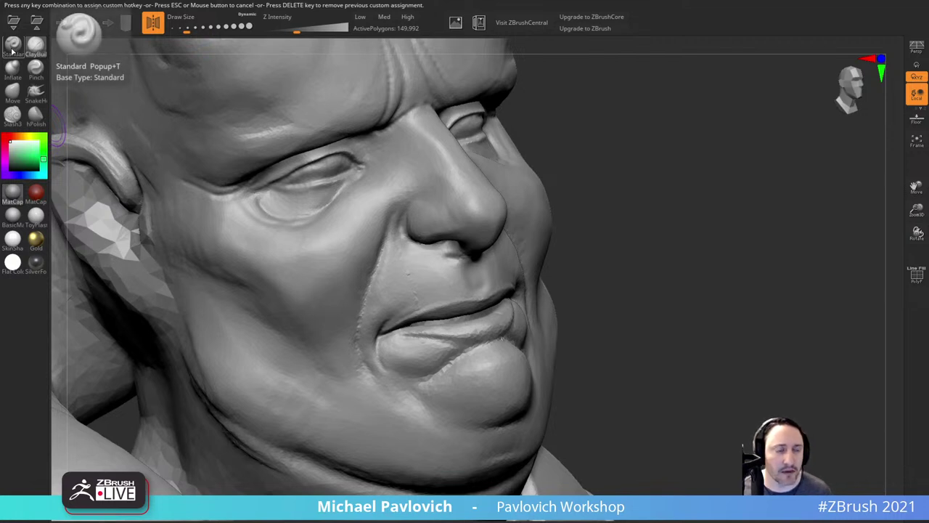
left_click_drag(674, 199, 675, 199)
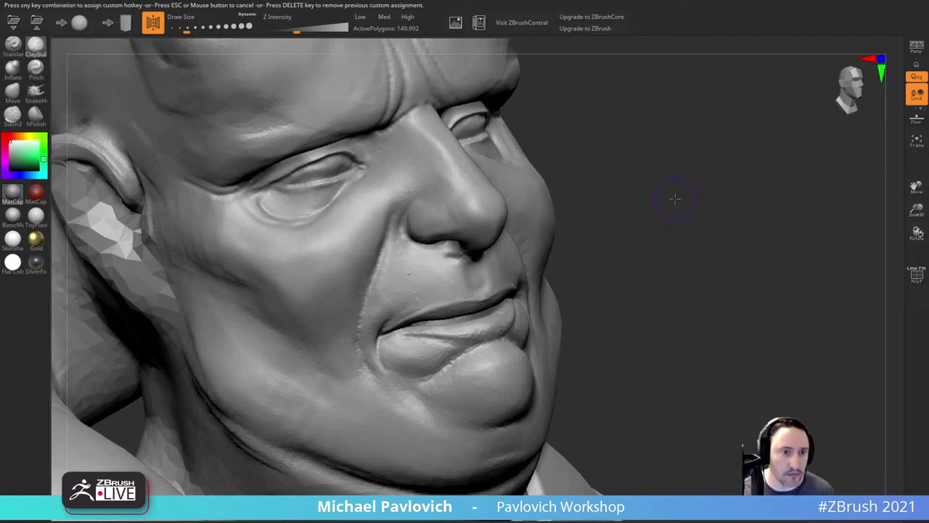
key("s")
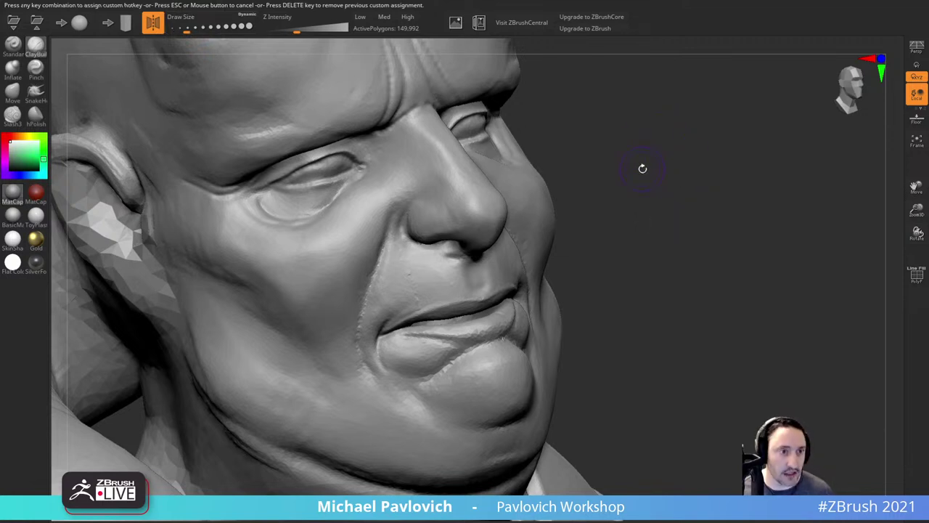
mouse_move(601, 149)
left_mouse_down()
mouse_move(624, 155)
mouse_move(619, 144)
left_mouse_up()
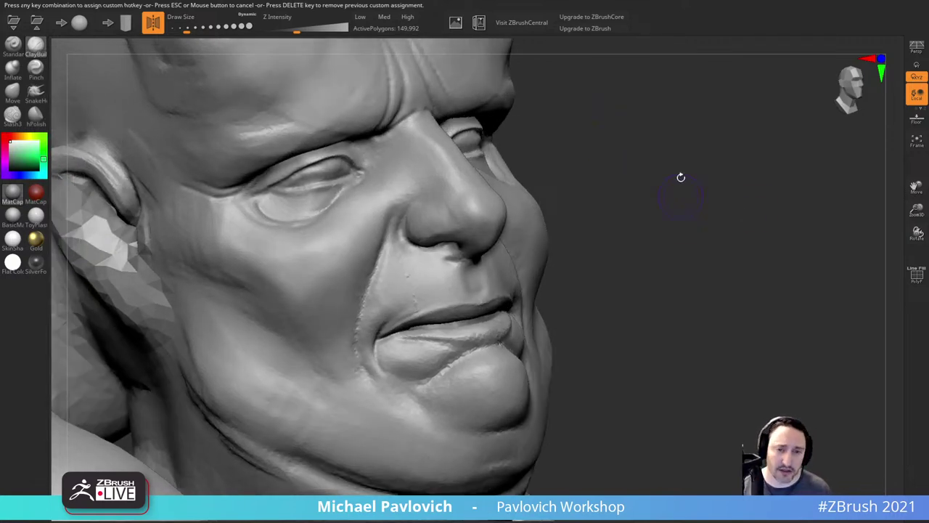
left_click_drag(681, 177, 703, 139, "shift")
left_click_drag(784, 138, 794, 195, "alt")
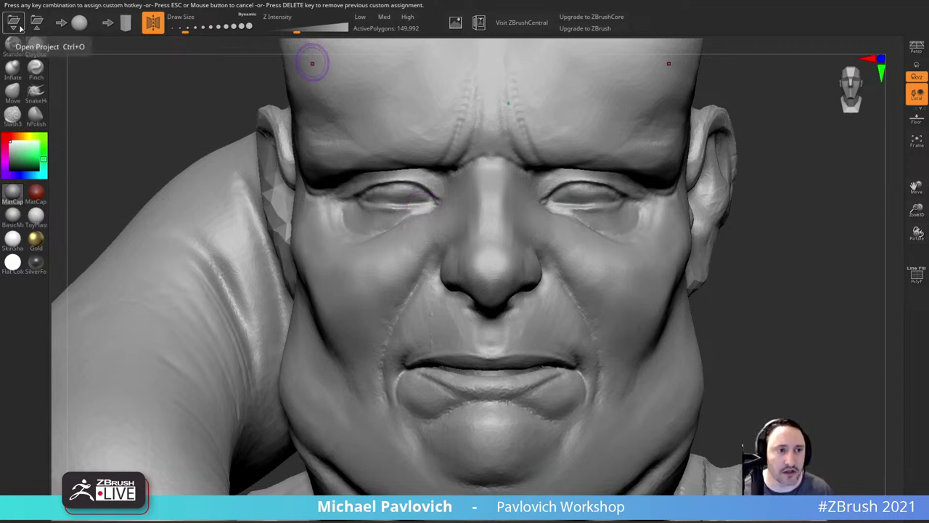
Step: Save the sculpt as the project bib.gif on the Desktop
left_click(21, 28)
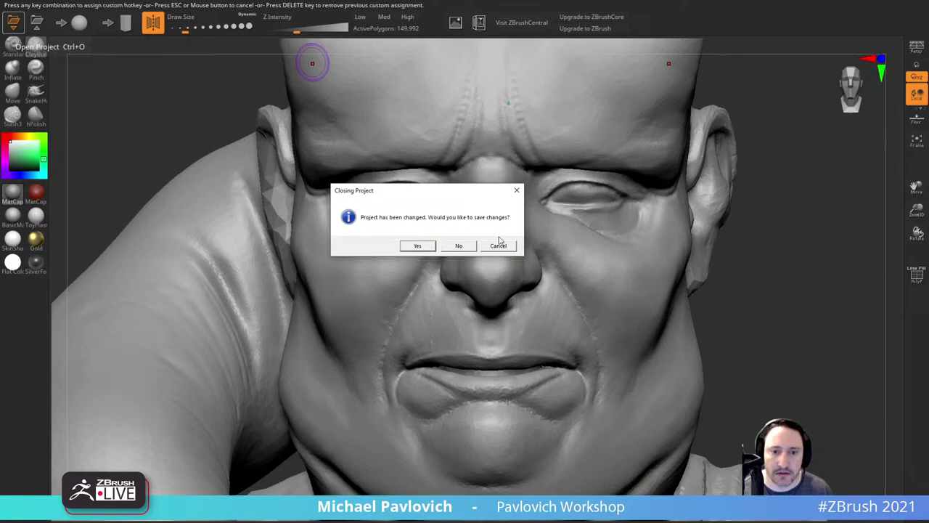
left_click(500, 247)
left_click(37, 21)
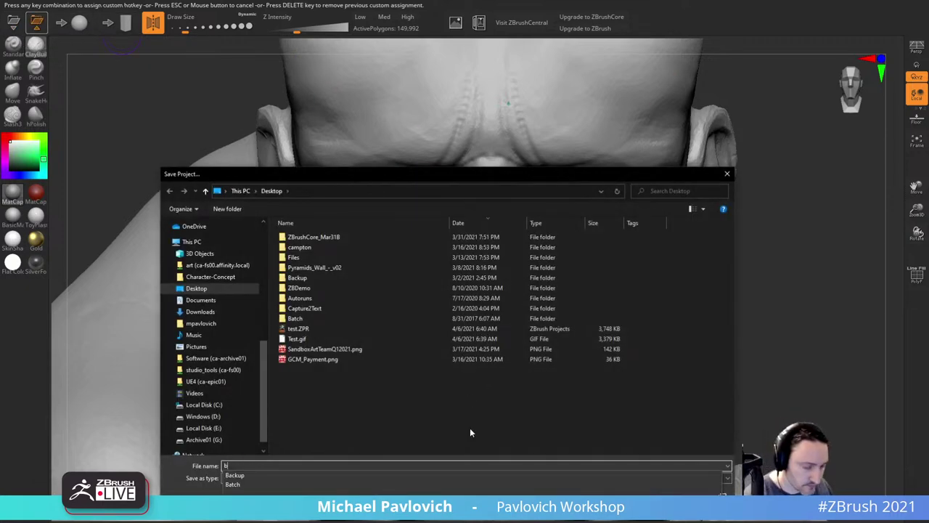
key("Return")
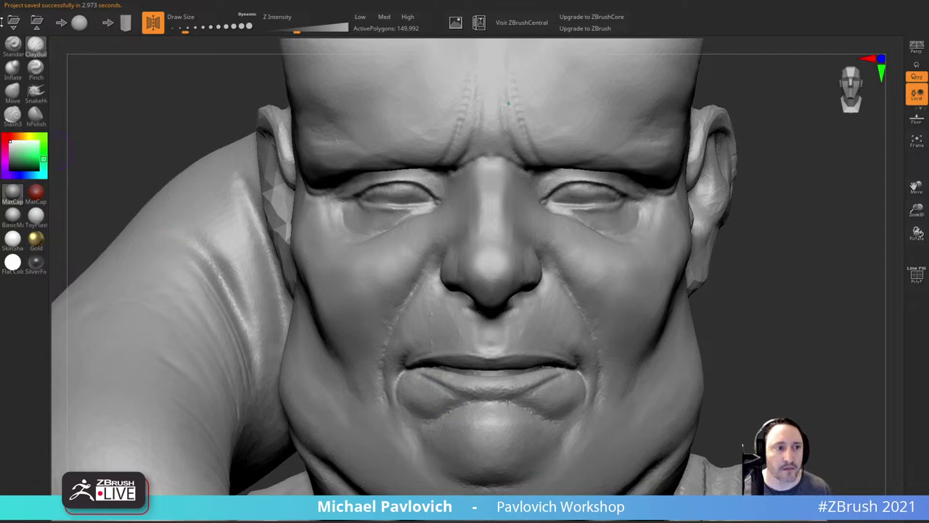
Step: Examine the project files on the Desktop and the supported file types in the Load Project dialog without loading one
left_click(13, 24)
left_click(459, 246)
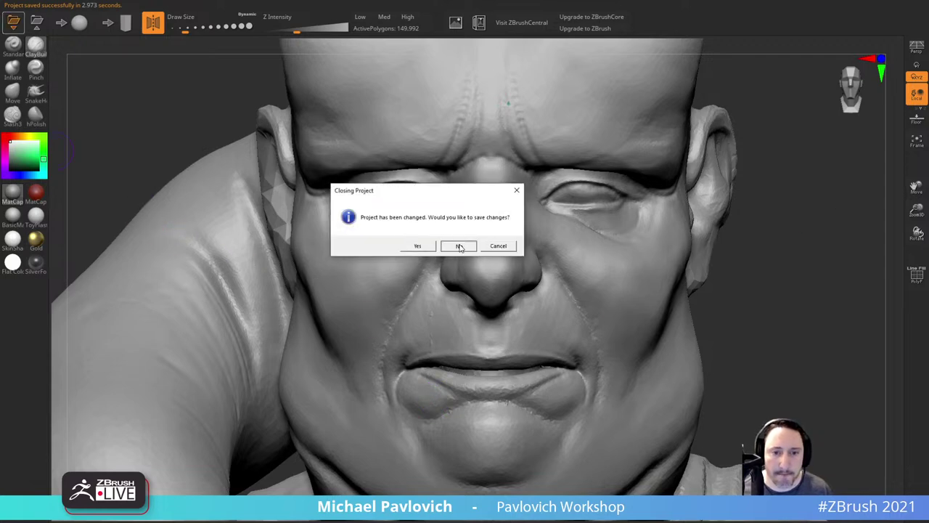
left_click(674, 484)
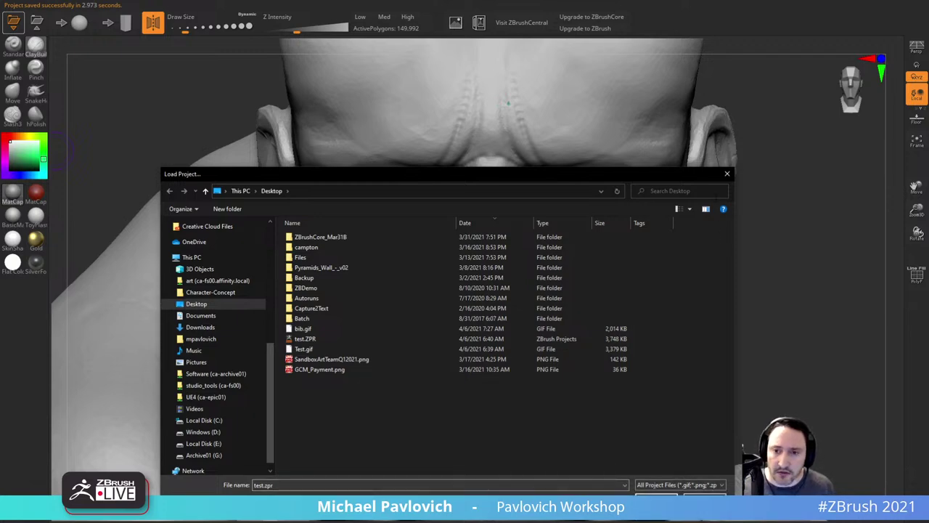
left_click(727, 176)
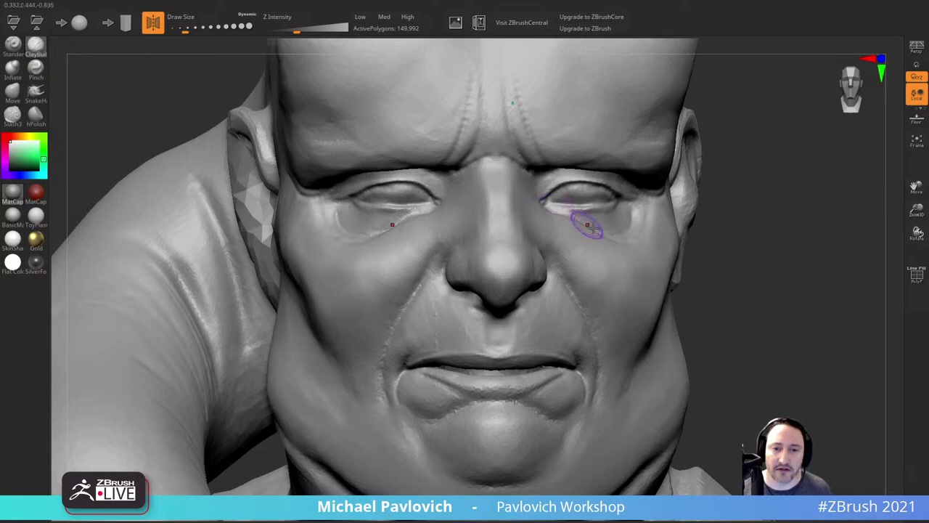
Step: Build up fine skin folds in the bags under both eyes with the ClayBuildup brush
mouse_move(801, 264)
left_mouse_down()
mouse_move(782, 269)
mouse_move(791, 278)
mouse_move(782, 254)
left_mouse_up()
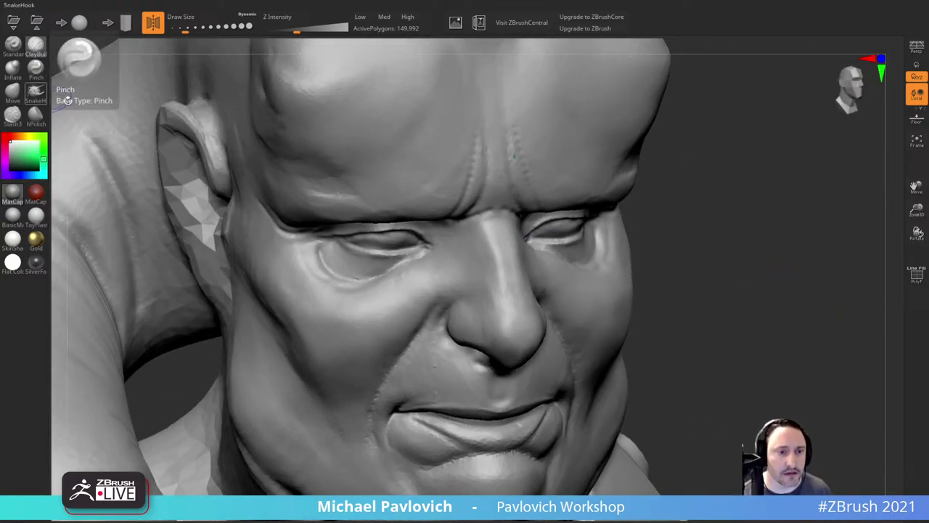
mouse_move(338, 259)
left_mouse_down()
mouse_move(356, 262)
mouse_move(333, 248)
mouse_move(370, 264)
mouse_move(354, 252)
left_mouse_up()
left_click_drag(784, 236, 726, 234)
left_click_drag(549, 239, 564, 245)
left_click_drag(777, 227, 724, 227)
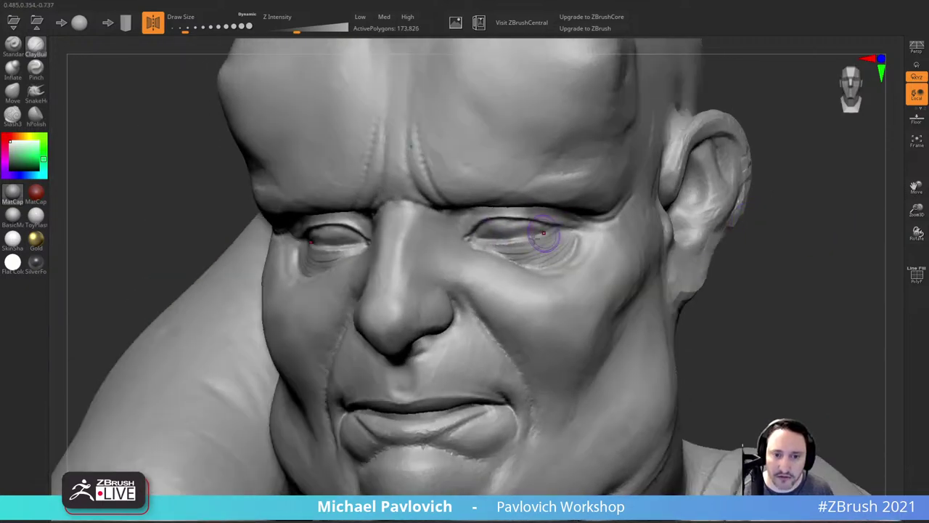
mouse_move(543, 239)
left_mouse_down()
mouse_move(507, 248)
mouse_move(546, 257)
mouse_move(565, 231)
mouse_move(521, 242)
left_mouse_up()
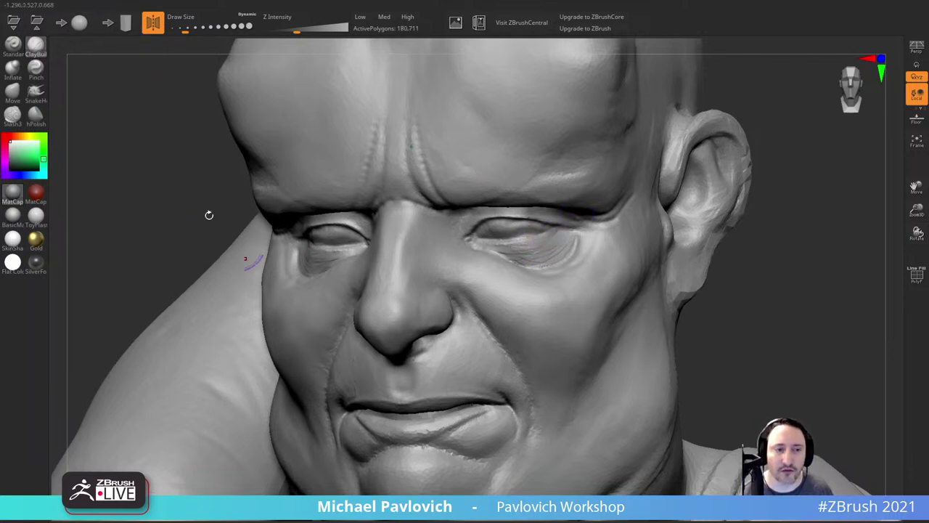
Step: Refine the folds just below the lower eyelids with the Standard brush
left_click(12, 48)
left_click_drag(780, 264, 813, 255)
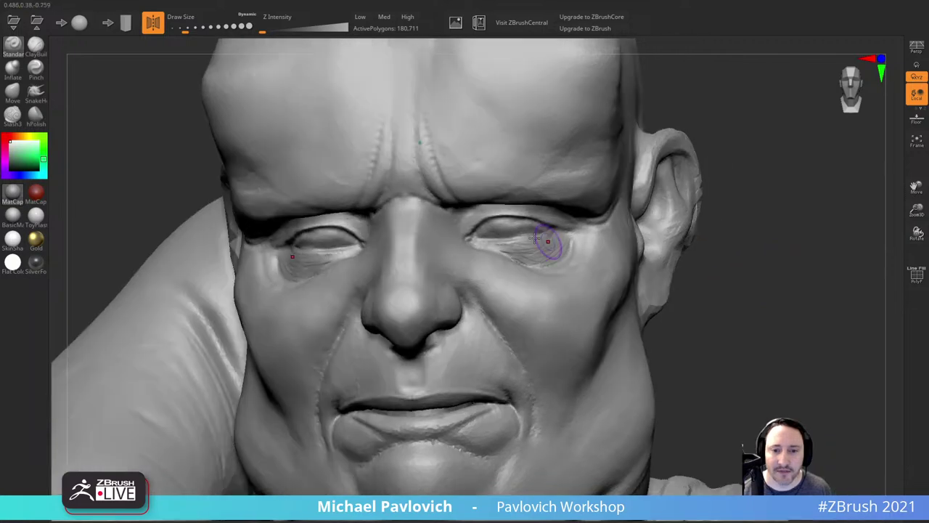
left_click_drag(527, 243, 508, 244)
left_click_drag(724, 170, 704, 196)
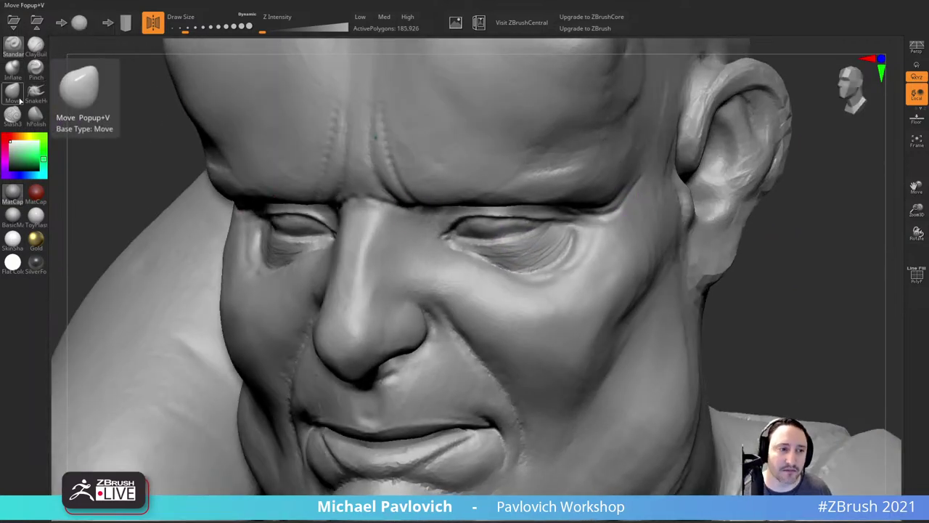
Step: Cut a crease beneath the lower eyelids with the Slash3 brush and smooth the surrounding folds of the eye bags
left_click(36, 67)
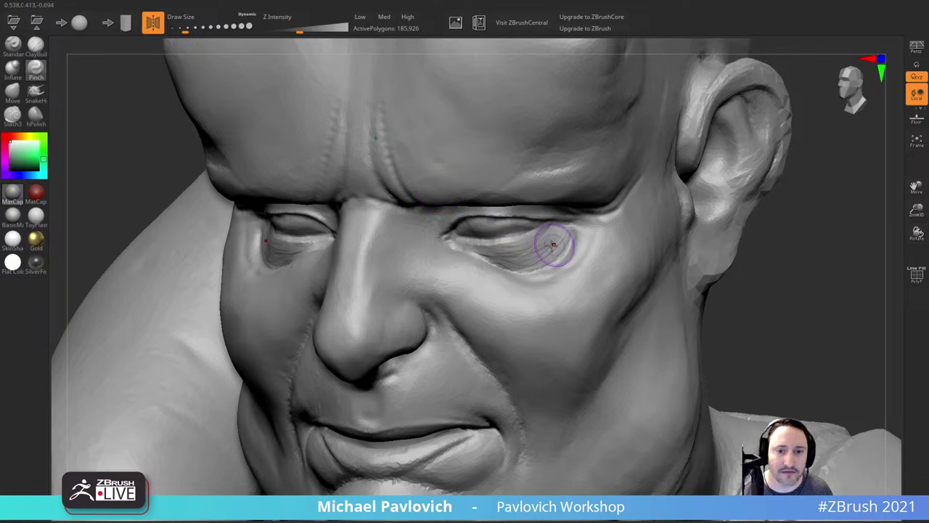
left_click(12, 114)
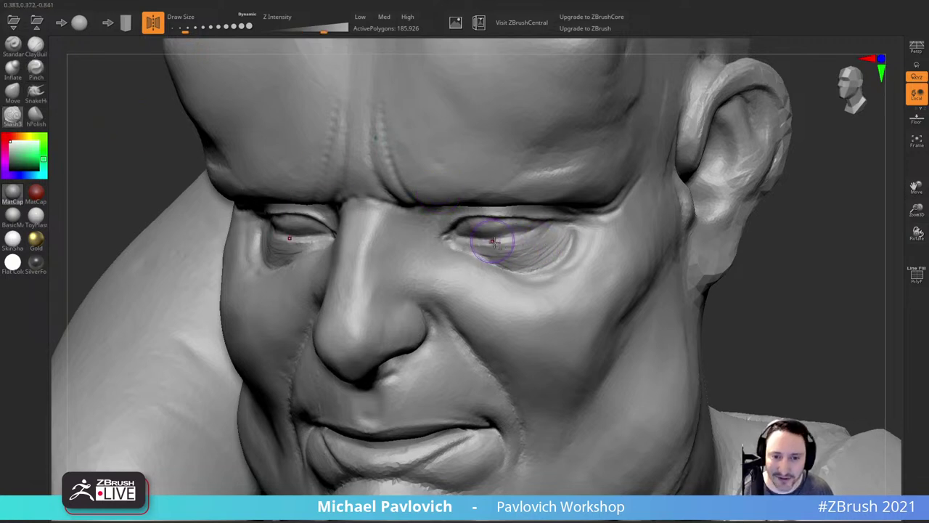
left_click_drag(496, 241, 551, 227)
left_click_drag(799, 268, 794, 194)
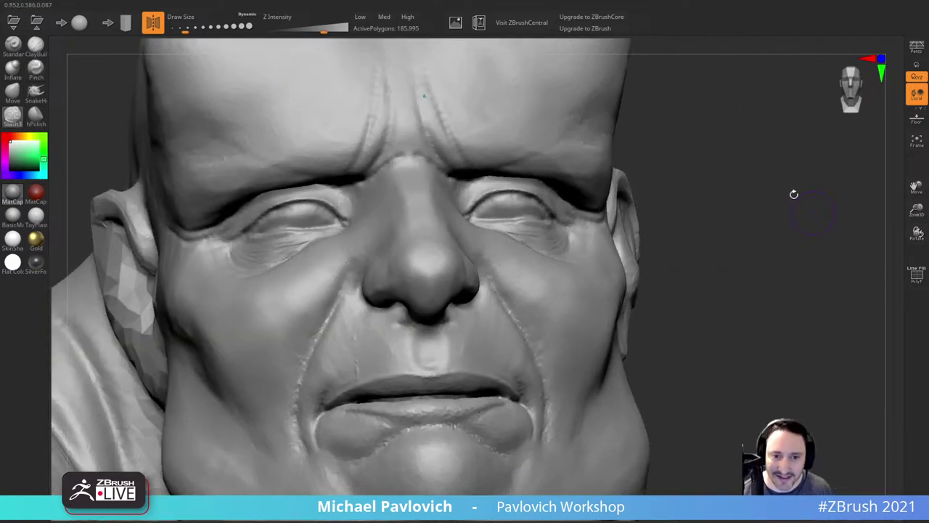
left_click_drag(692, 131, 659, 127)
right_click_drag(663, 103, 672, 190)
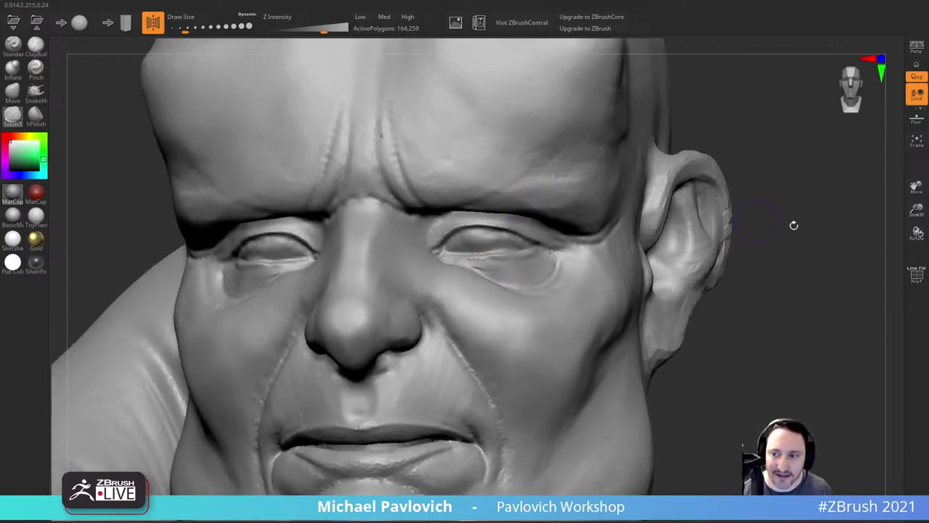
left_click_drag(793, 225, 856, 238)
left_click_drag(363, 250, 330, 268, "shift")
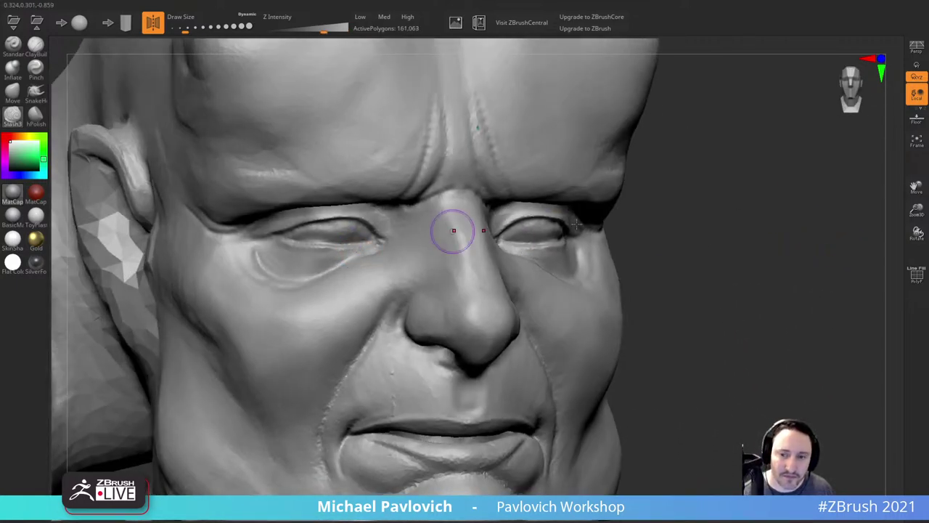
Step: Carve the crease along the lower edge of the eye bags toward the nose with Slash3 and smooth the skin above it
left_click_drag(664, 239, 726, 227, "alt")
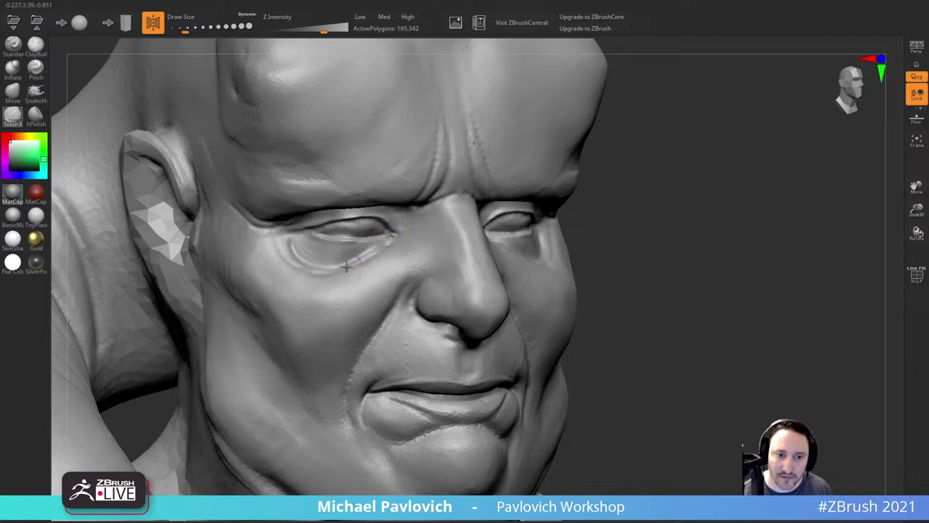
right_click_drag(524, 167, 562, 199)
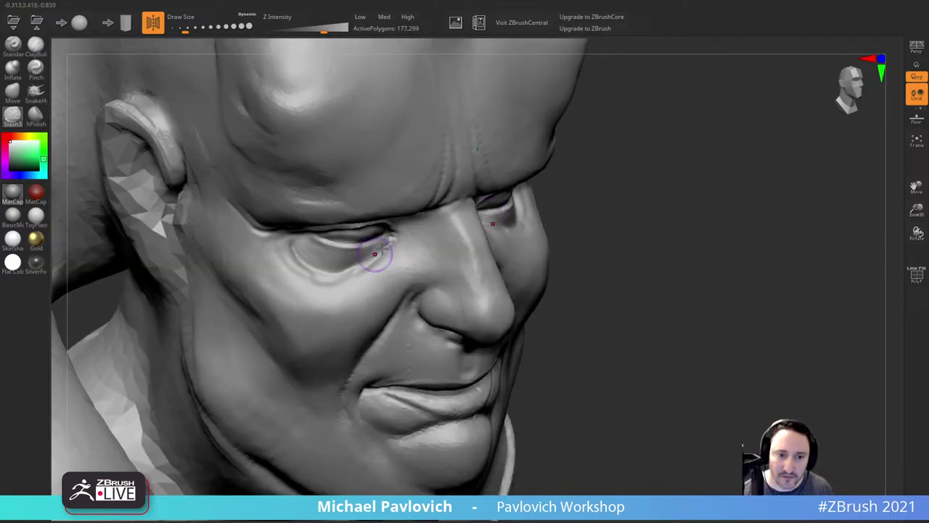
left_click_drag(336, 285, 392, 243)
left_click_drag(337, 277, 362, 259, "shift")
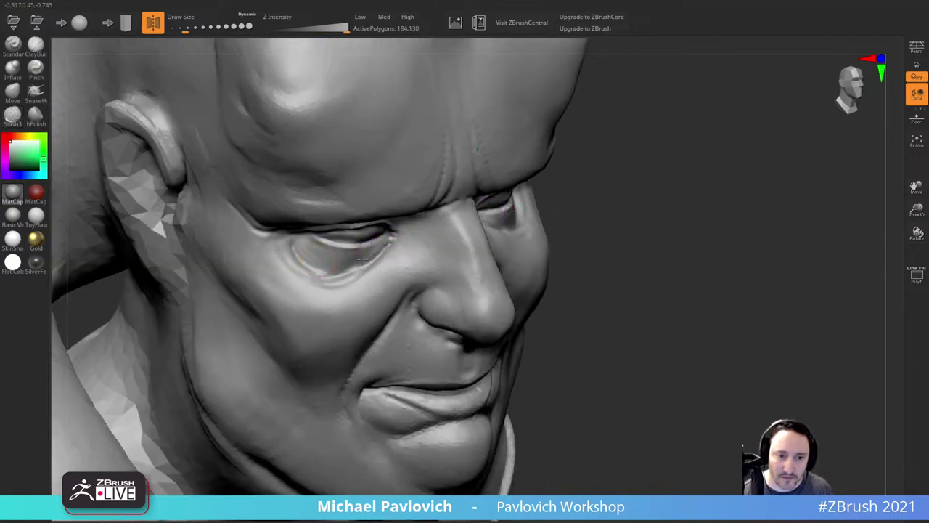
Step: Enlarge the Slash3 brush and cut a crease along the lower brow above the eyes
left_click_drag(741, 185, 656, 207)
mouse_move(718, 222)
left_mouse_down("shift")
mouse_move(707, 172)
mouse_move(716, 166)
mouse_move(695, 152)
left_mouse_up("shift")
left_click_drag(705, 195, 695, 233, "alt")
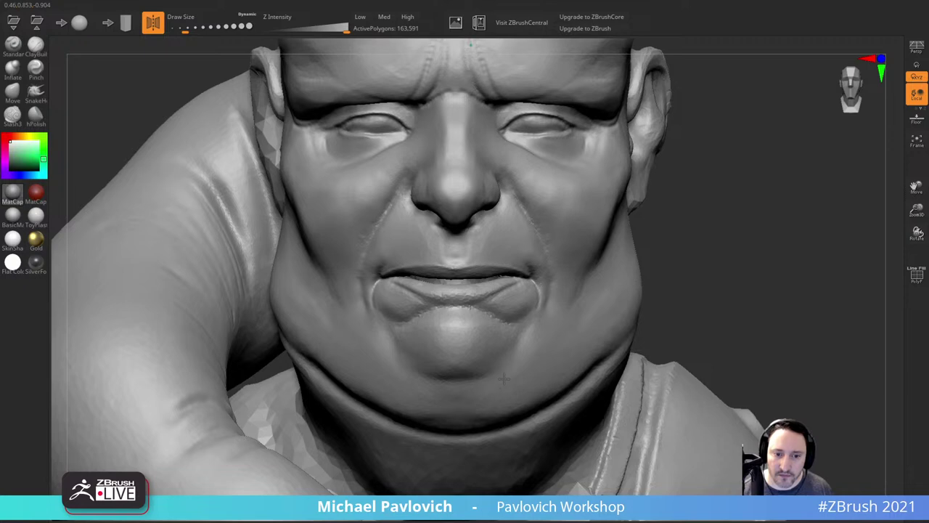
left_click_drag(743, 326, 744, 284, "alt")
mouse_move(709, 250)
left_mouse_down()
mouse_move(641, 245)
mouse_move(661, 219)
left_mouse_up()
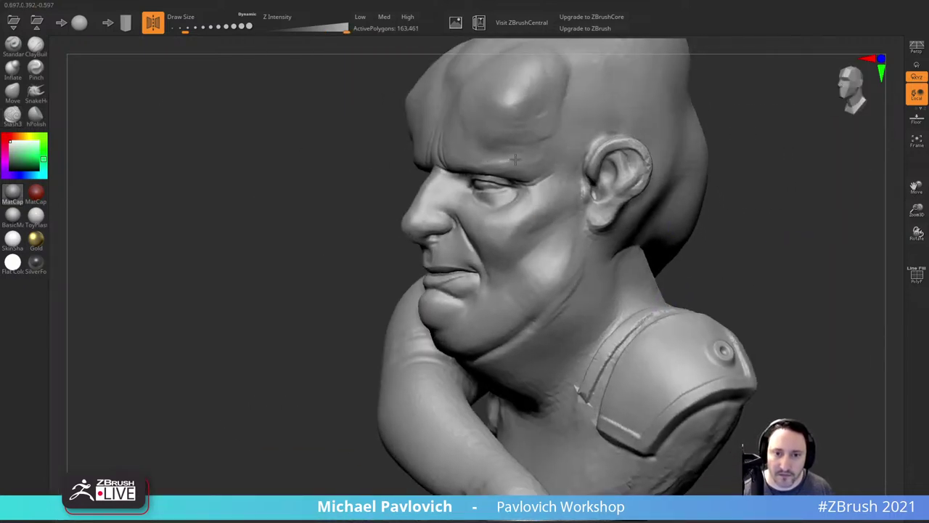
mouse_move(751, 164)
left_mouse_down()
mouse_move(817, 182)
mouse_move(763, 174)
mouse_move(754, 205)
mouse_move(735, 182)
mouse_move(740, 191)
mouse_move(668, 174)
mouse_move(826, 162)
mouse_move(794, 167)
left_mouse_up()
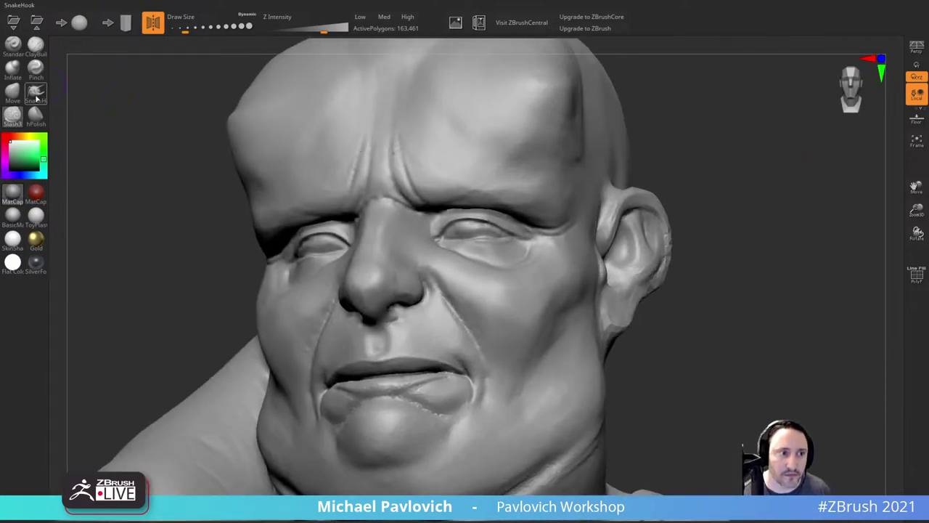
key("s")
mouse_move(507, 206)
left_mouse_down()
mouse_move(527, 205)
mouse_move(467, 204)
left_mouse_up()
key("s")
left_click_drag(462, 204, 533, 186)
mouse_move(715, 176)
left_mouse_down()
mouse_move(688, 175)
mouse_move(633, 140)
left_mouse_up()
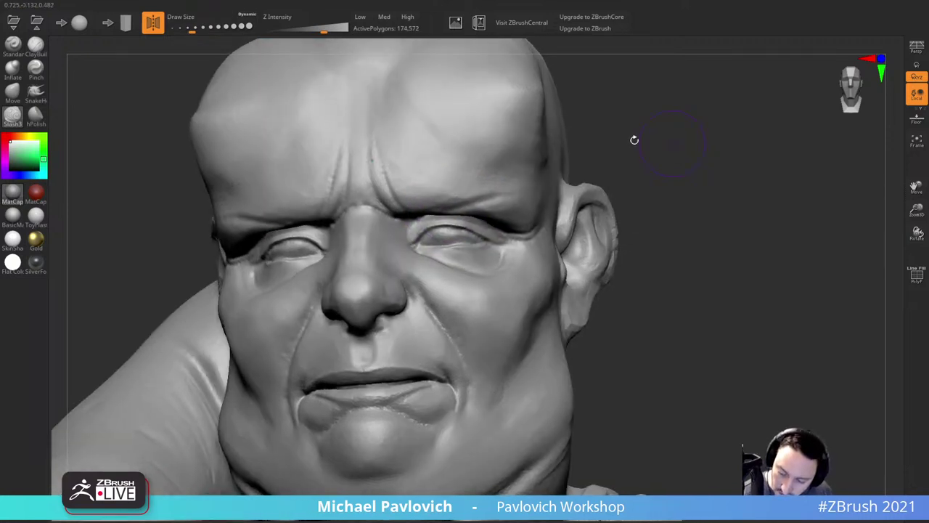
Step: Reduce the Slash3 brush, detail the crease along the lower brow and smooth the skin around it
key("s")
left_click_drag(507, 196, 502, 197)
left_click_drag(448, 206, 443, 192, "shift")
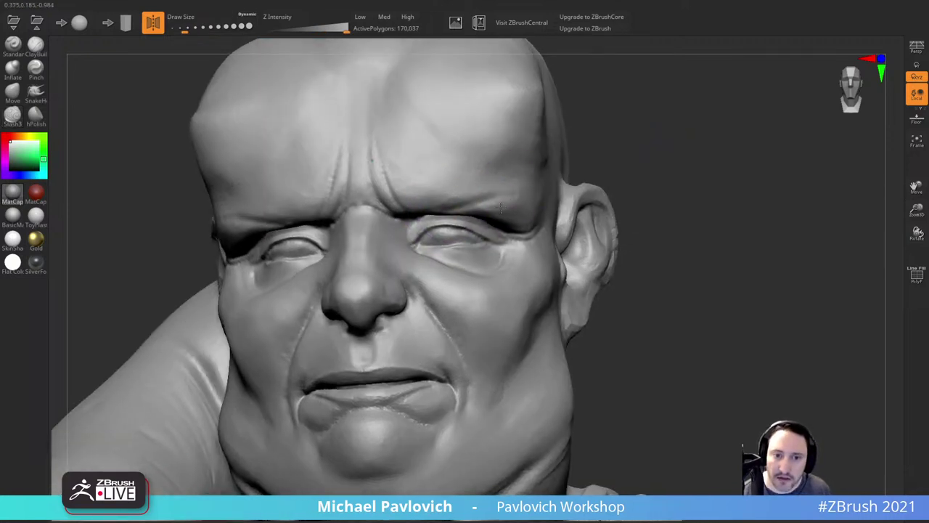
left_click_drag(697, 183, 623, 161)
Step: Smooth the vertical frown lines between the brows so they blend into the forehead
left_click_drag(361, 148, 357, 137, "shift")
left_click_drag(626, 166, 686, 231, "alt")
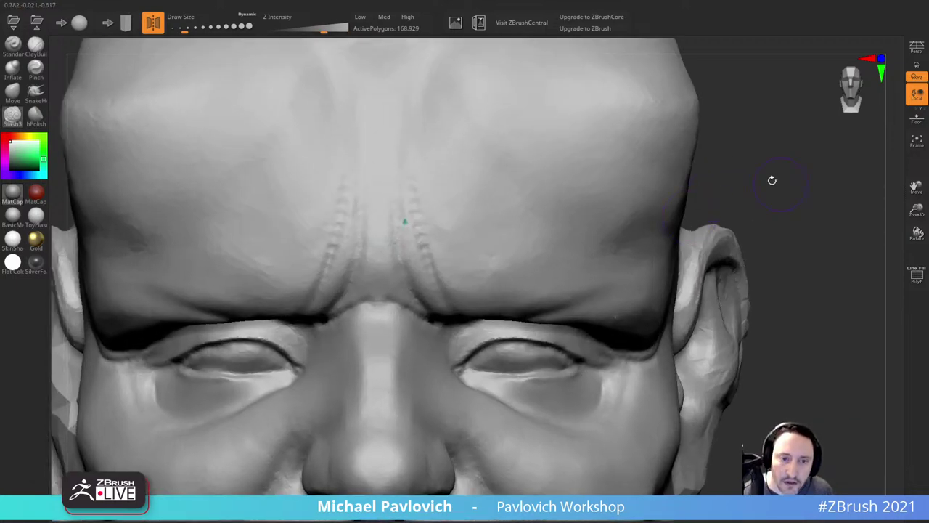
left_click_drag(771, 180, 813, 258)
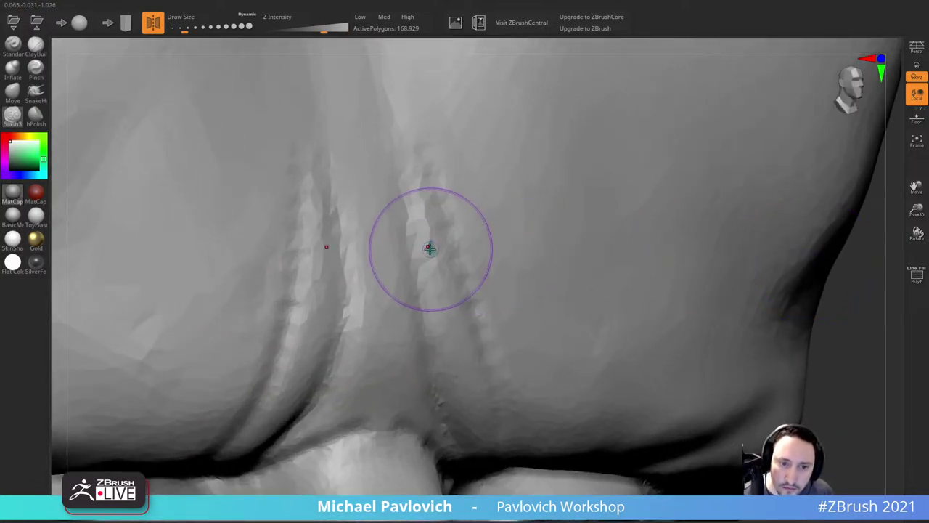
left_click_drag(848, 356, 828, 290, "alt")
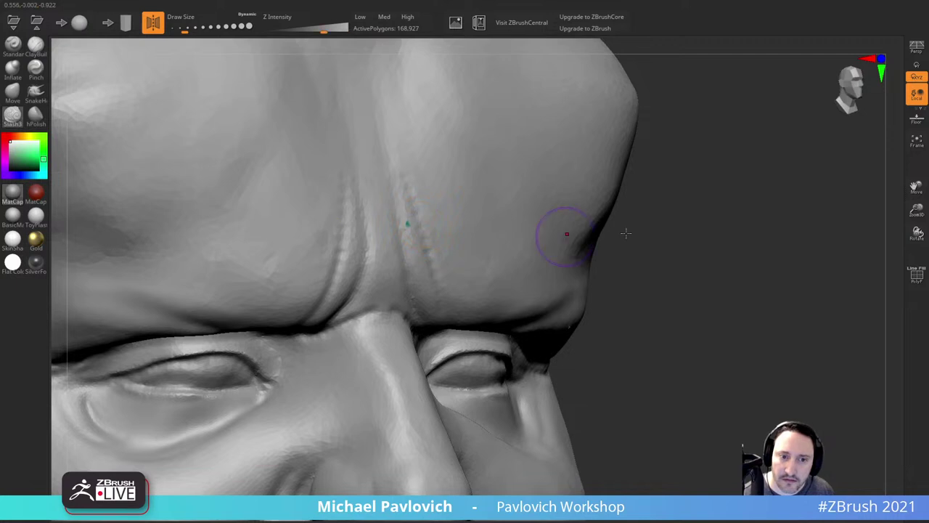
left_click_drag(653, 232, 679, 232, "shift")
left_click_drag(679, 232, 675, 178, "alt")
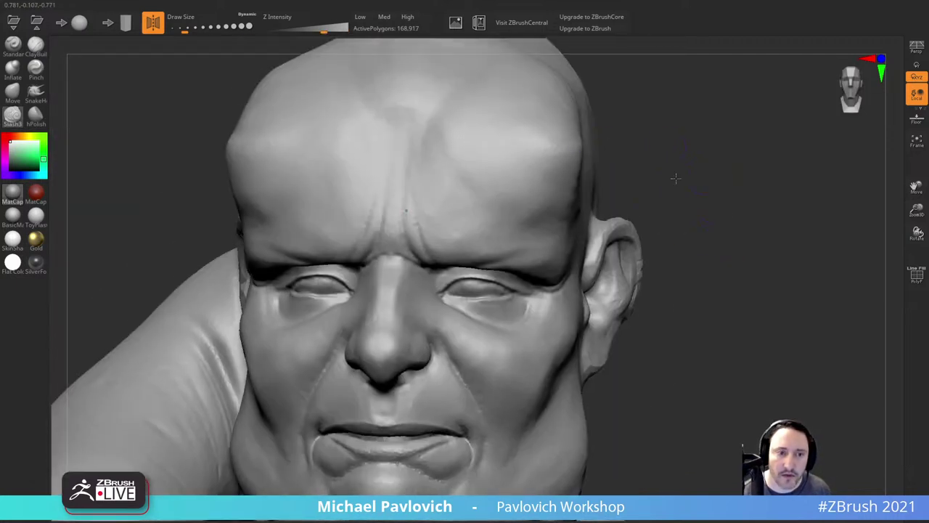
Step: Build up the inner brow beside the frown lines with an enlarged ClayBuildup brush and smooth the added clay
left_click(37, 48)
left_click_drag(673, 135, 593, 197)
key("bracketright")
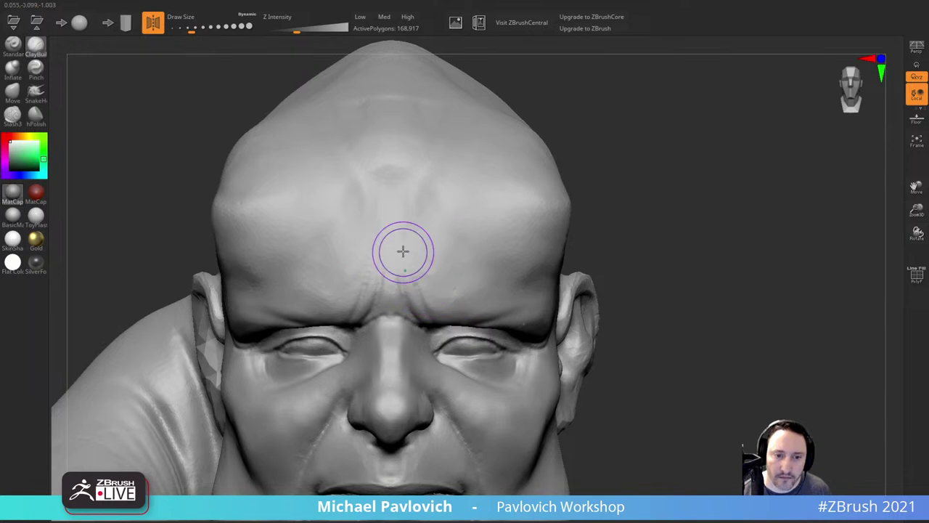
left_click_drag(404, 254, 445, 305)
mouse_move(423, 271)
left_mouse_down()
mouse_move(444, 305)
mouse_move(451, 299)
mouse_move(433, 275)
mouse_move(452, 294)
left_mouse_up()
left_click_drag(443, 275, 468, 272)
mouse_move(468, 267)
left_mouse_down("shift")
mouse_move(443, 277)
mouse_move(456, 282)
left_mouse_up("shift")
Step: Build up fleshy bulges across the brow ridge above the eyes with ClayBuildup and smooth them
left_click_drag(628, 216, 533, 192)
mouse_move(458, 243)
left_mouse_down()
mouse_move(501, 288)
mouse_move(521, 287)
left_mouse_up()
mouse_move(488, 251)
left_mouse_down()
mouse_move(529, 275)
mouse_move(544, 263)
left_mouse_up()
left_click_drag(461, 251, 469, 265, "shift")
mouse_move(794, 215)
left_mouse_down("shift")
mouse_move(850, 249)
mouse_move(821, 161)
mouse_move(790, 215)
mouse_move(849, 218)
left_mouse_up("shift")
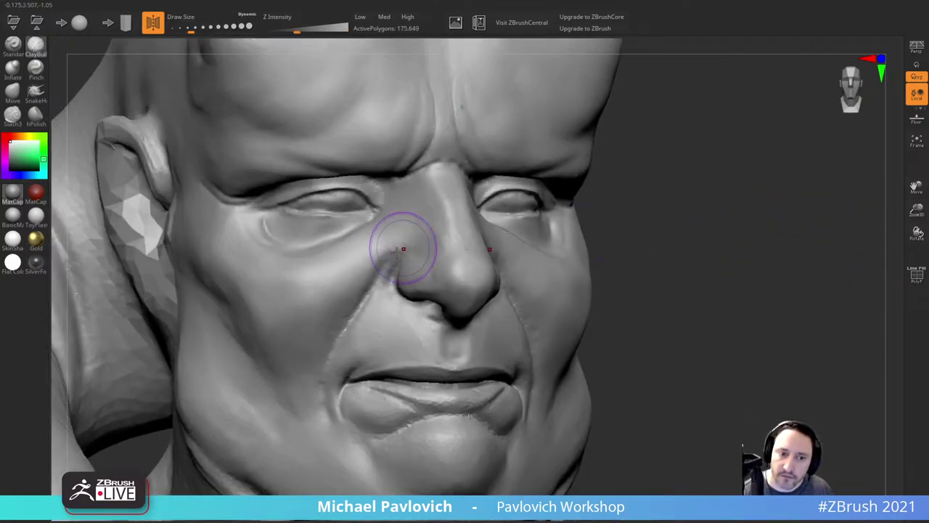
Step: Add volume with ClayBuildup to the fold where the cheek meets the top of the nostril wing
mouse_move(385, 259)
left_mouse_down()
mouse_move(371, 283)
mouse_move(384, 259)
mouse_move(425, 235)
left_mouse_up()
left_click_drag(630, 203, 664, 198)
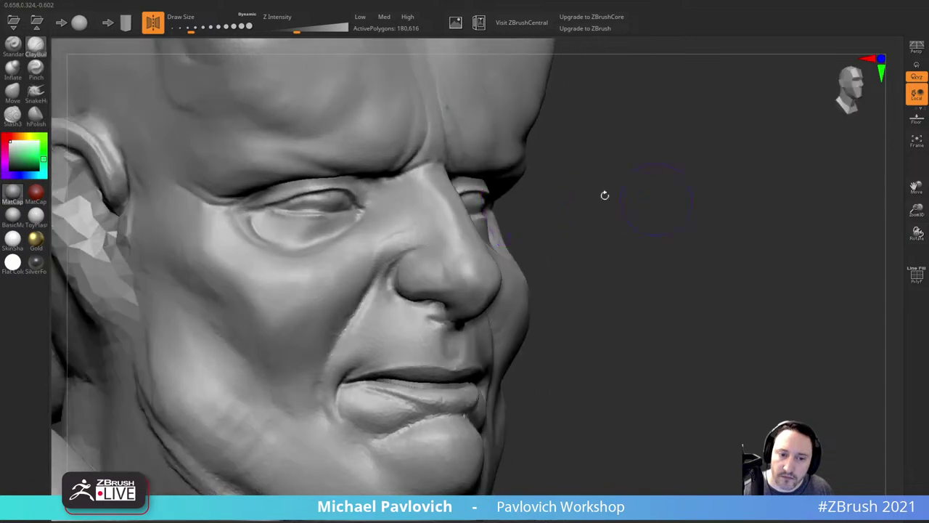
mouse_move(391, 252)
left_mouse_down()
mouse_move(374, 274)
mouse_move(373, 247)
mouse_move(420, 228)
left_mouse_up()
left_click_drag(805, 251, 750, 239)
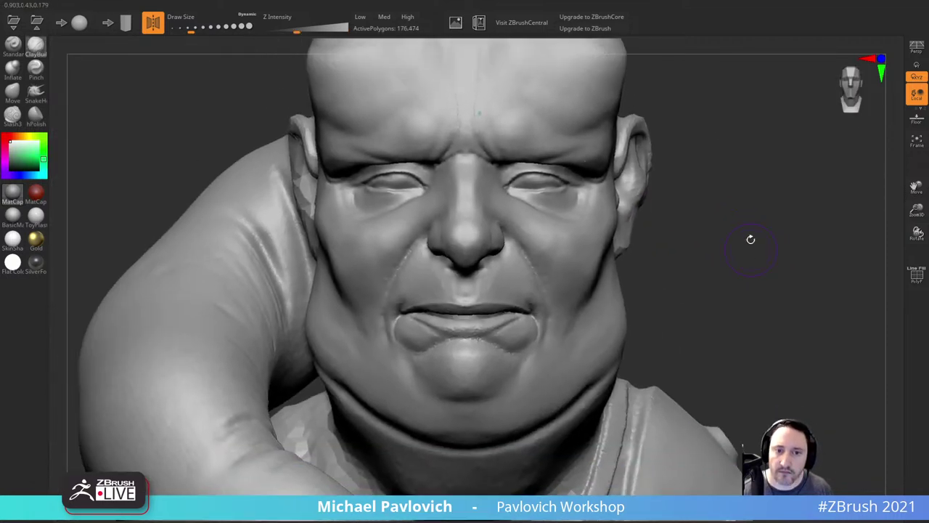
Step: Raise and reshape the corners of the mouth and the folds beside them with a smaller Move brush
left_click(12, 91)
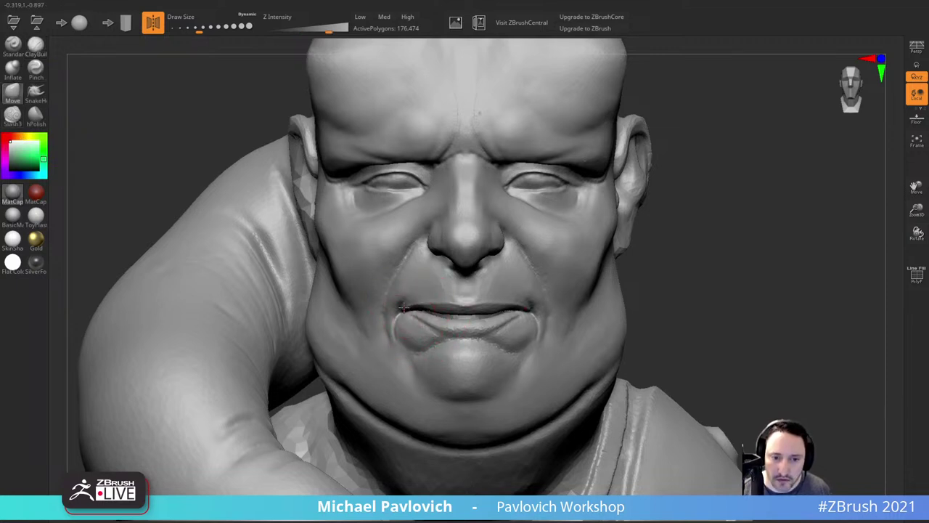
key("s")
left_click_drag(405, 308, 407, 302)
key("s")
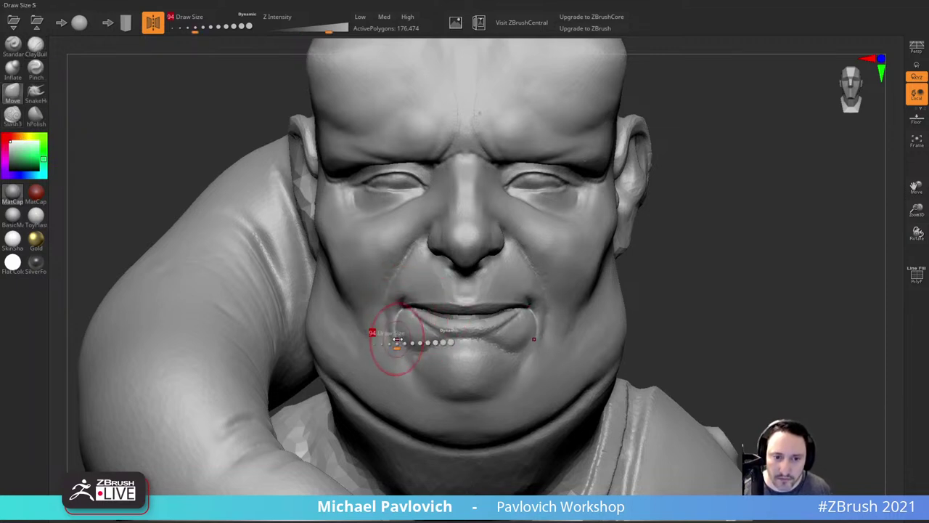
left_click_drag(394, 341, 397, 341)
left_click_drag(392, 341, 387, 334)
key("s")
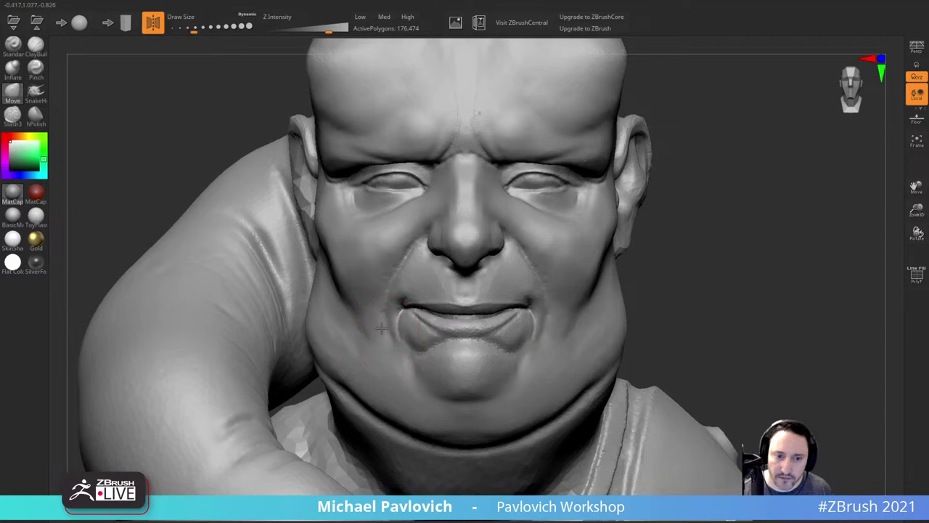
left_click_drag(755, 296, 682, 296)
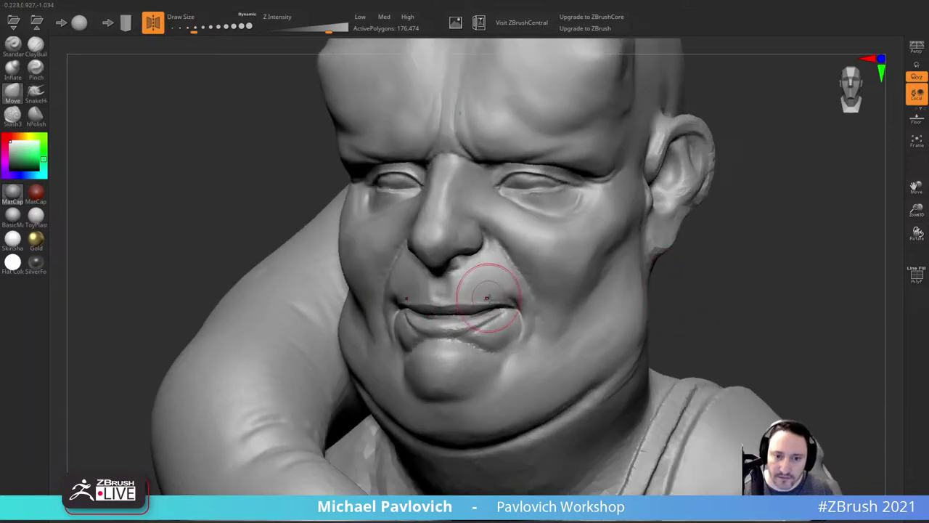
left_click_drag(490, 312, 509, 312)
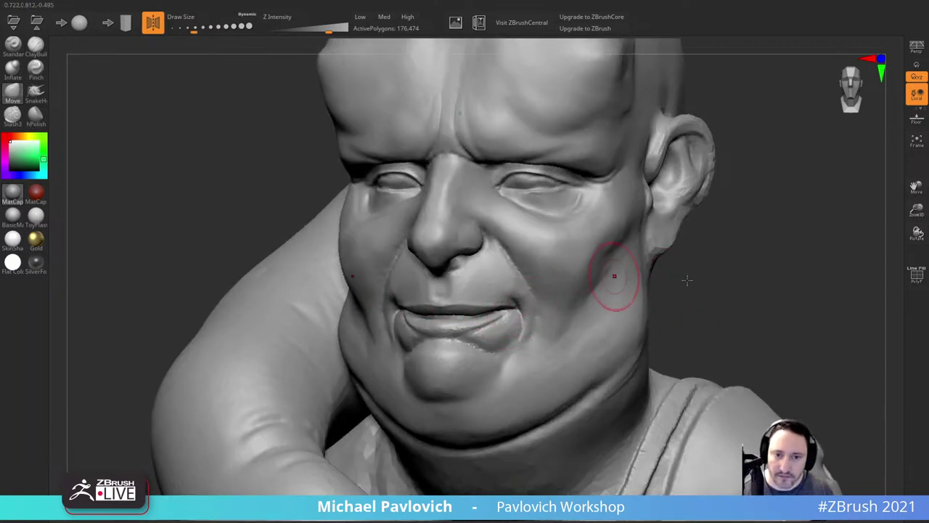
mouse_move(686, 281)
left_mouse_down()
mouse_move(745, 252)
mouse_move(769, 298)
left_mouse_up()
Step: Adjust the eyelid shape with a small Move brush and smooth the surface of the eyes
key("s")
mouse_move(561, 249)
left_mouse_down()
mouse_move(551, 249)
mouse_move(570, 238)
left_mouse_up()
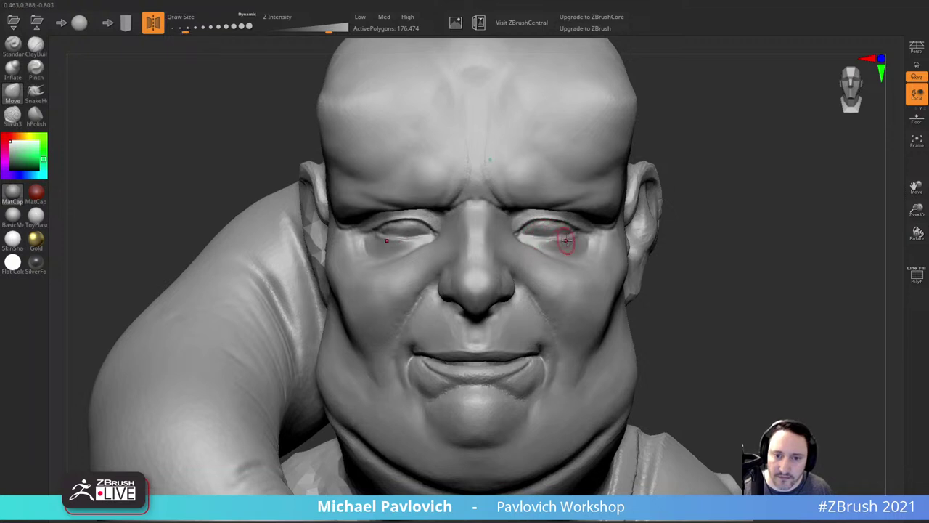
mouse_move(735, 217)
left_mouse_down("alt")
mouse_move(690, 262)
mouse_move(683, 308)
left_mouse_up("alt")
mouse_move(520, 259)
left_mouse_down("shift")
mouse_move(481, 255)
mouse_move(496, 264)
left_mouse_up("shift")
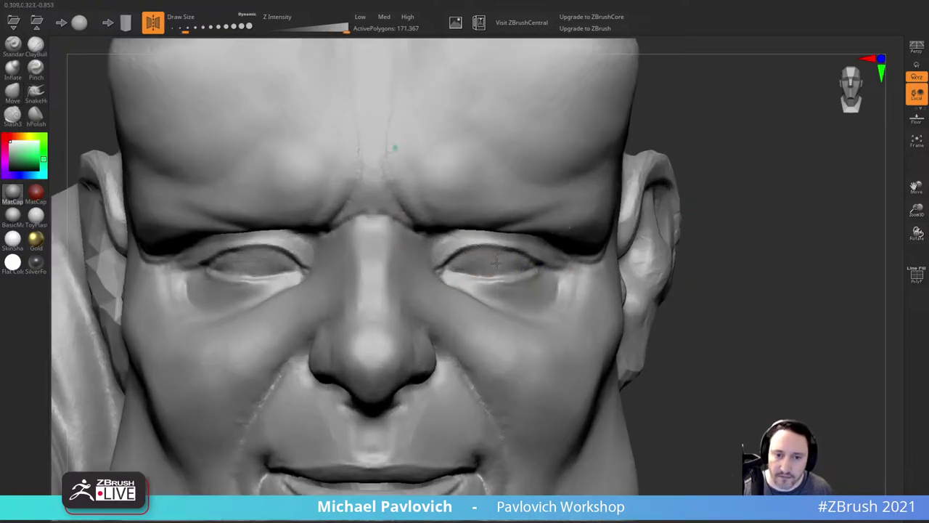
left_click_drag(686, 235, 606, 231)
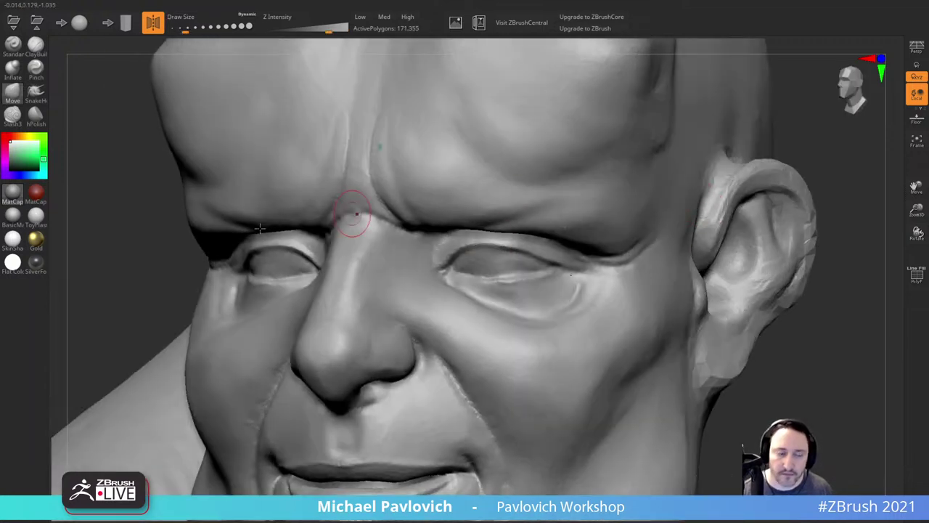
Step: Fill out the eyeballs between the lids with ClayBuildup and smooth them into rounded forms, checking several angles
left_click(36, 54)
left_click_drag(91, 203, 167, 191)
left_click_drag(457, 264, 466, 263)
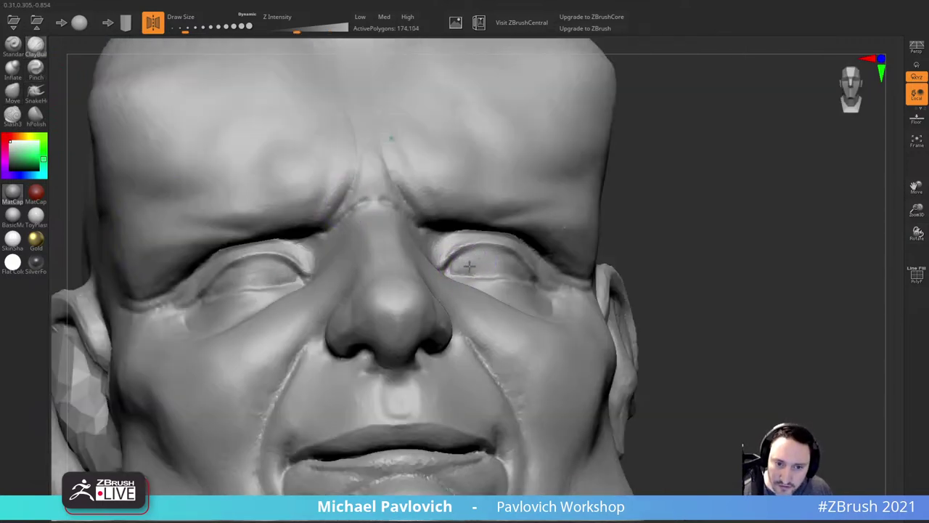
left_click_drag(623, 228, 548, 229)
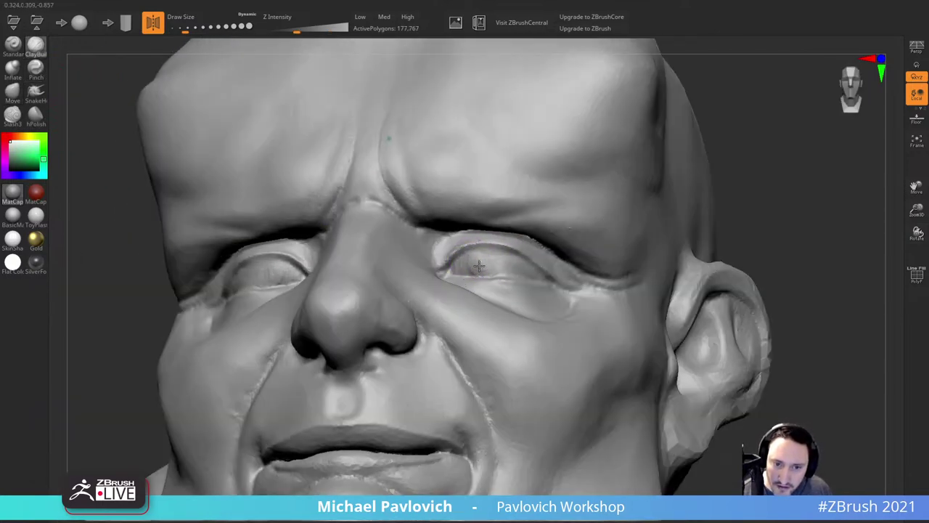
right_click_drag(592, 218, 501, 266)
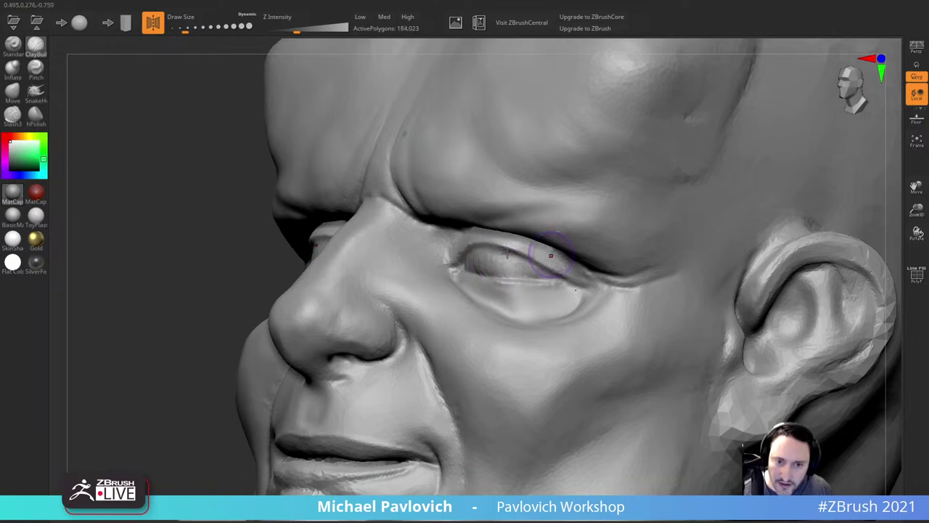
left_click_drag(194, 263, 274, 263)
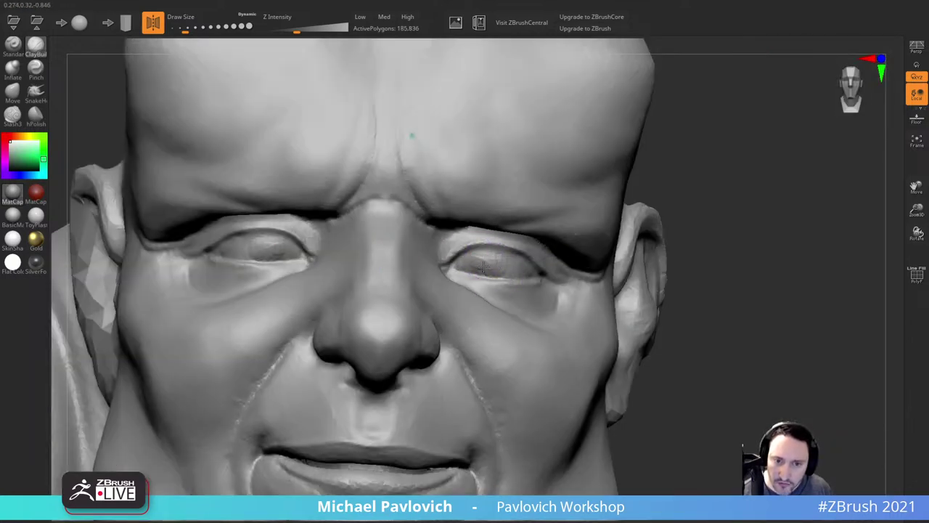
right_click_drag(500, 269, 553, 240)
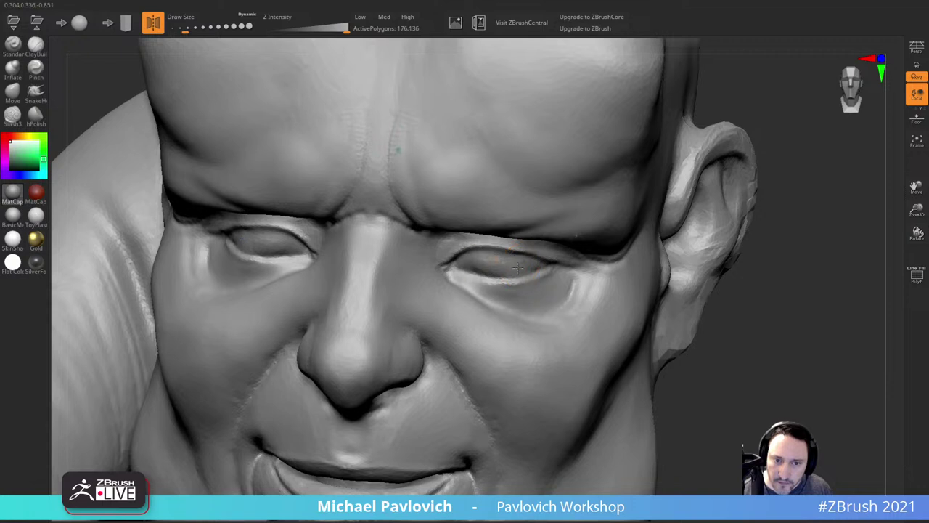
right_click_drag(517, 268, 480, 265)
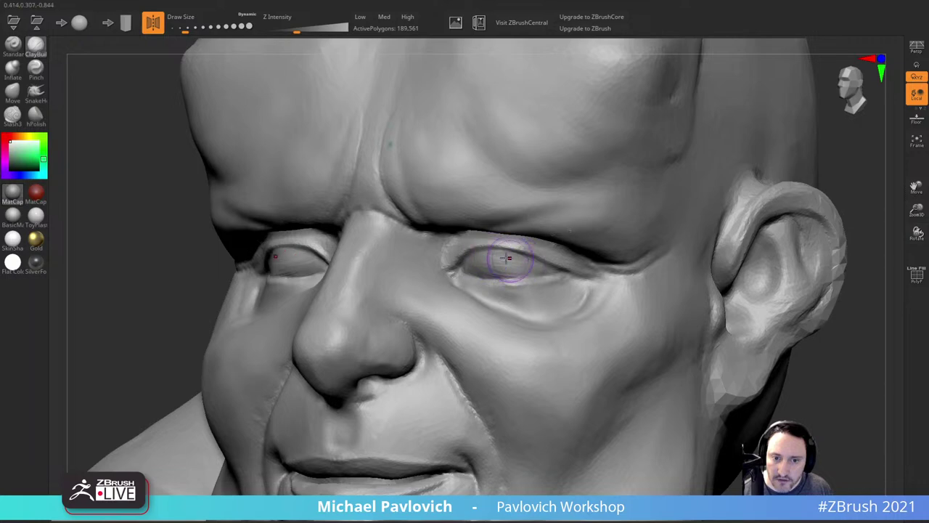
right_click_drag(869, 149, 592, 218)
right_click_drag(568, 268, 655, 191)
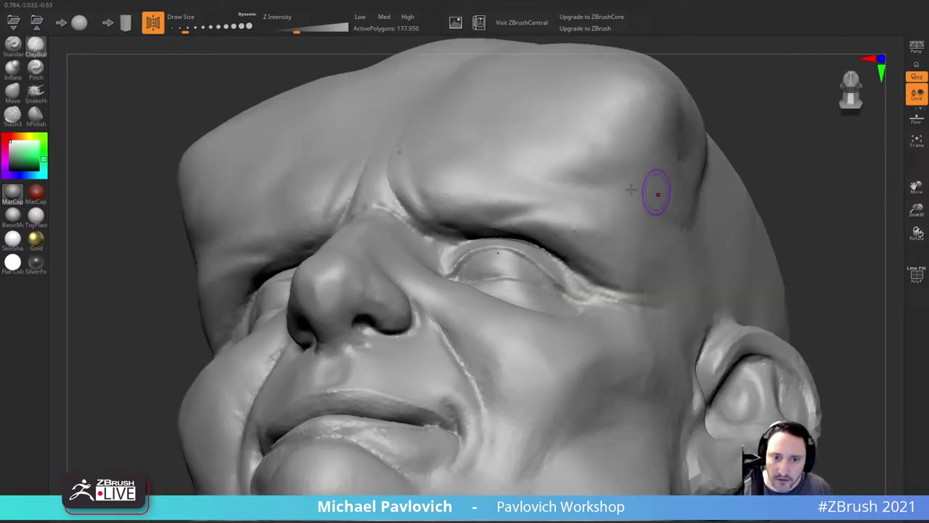
Step: Sharpen the edge of the upper eyelids against the eyeballs with the Slash3 brush
left_click(14, 116)
right_click_drag(94, 119, 239, 121)
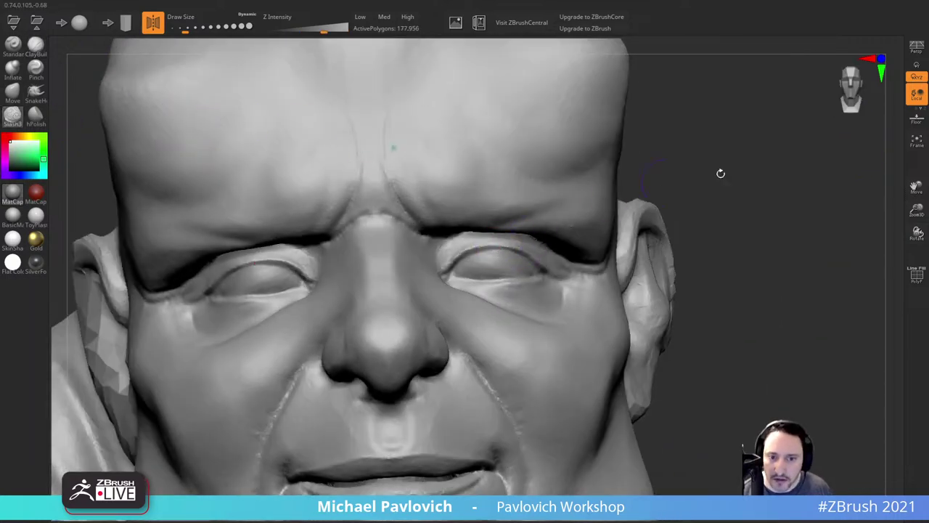
right_click_drag(719, 172, 672, 190)
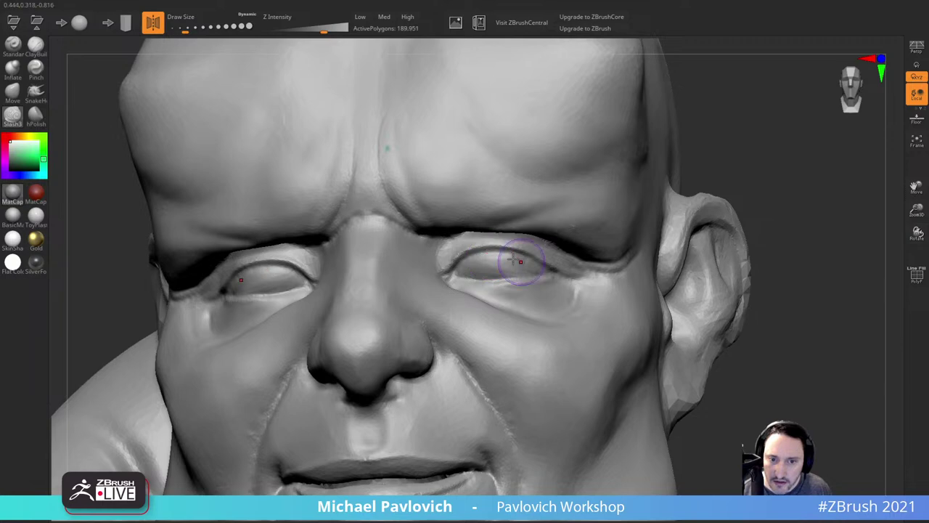
right_click_drag(749, 188, 617, 204)
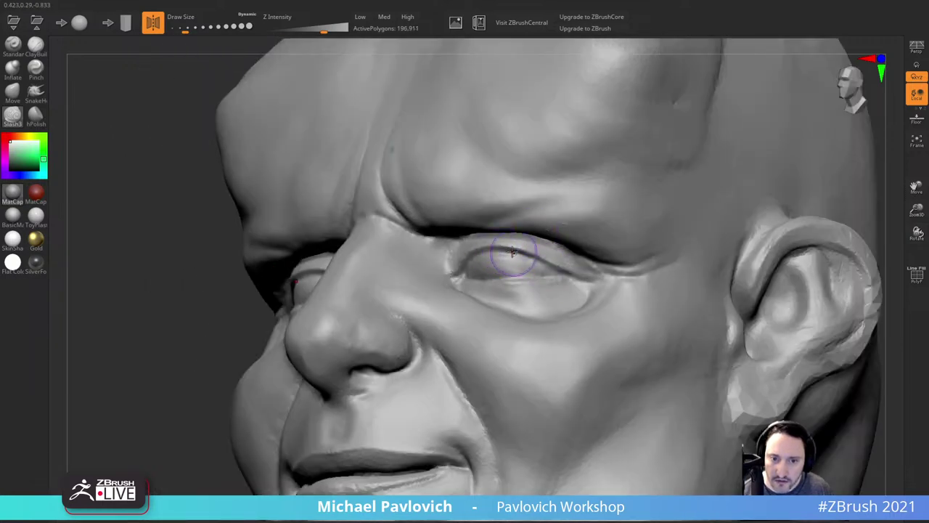
Step: Cut the edge of the lower eyelids with Slash3 from inner to outer corner, undoing and redrawing the unwanted stroke
left_click_drag(480, 278, 576, 270)
left_click_drag(164, 315, 264, 320)
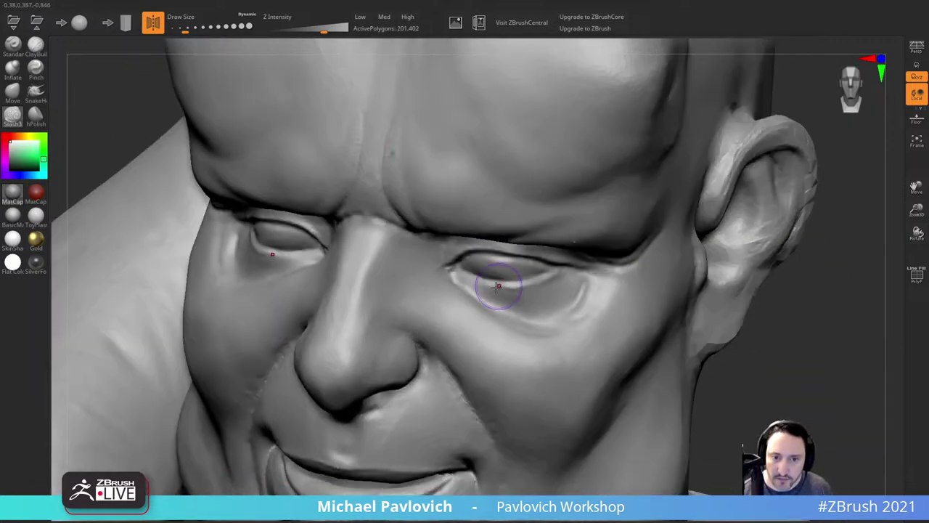
left_click_drag(466, 273, 482, 285)
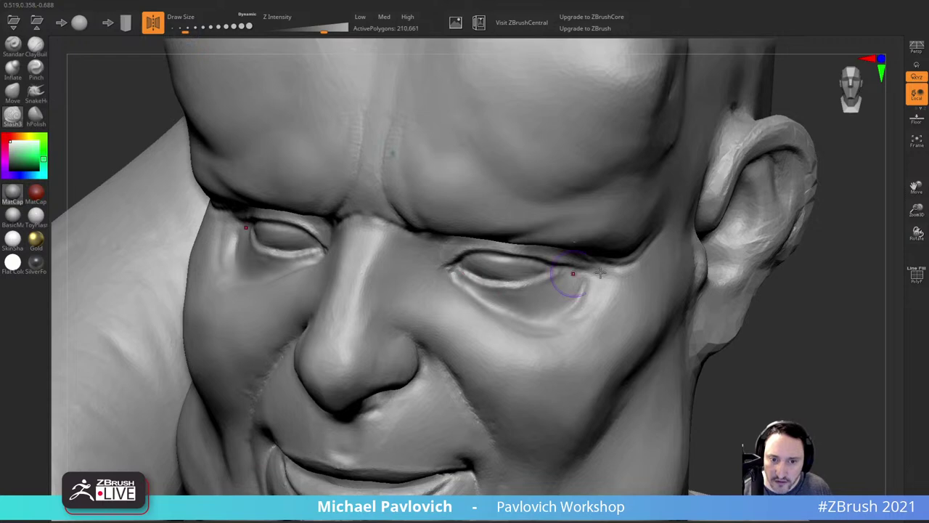
key("ctrl+z")
left_click_drag(831, 306, 760, 313)
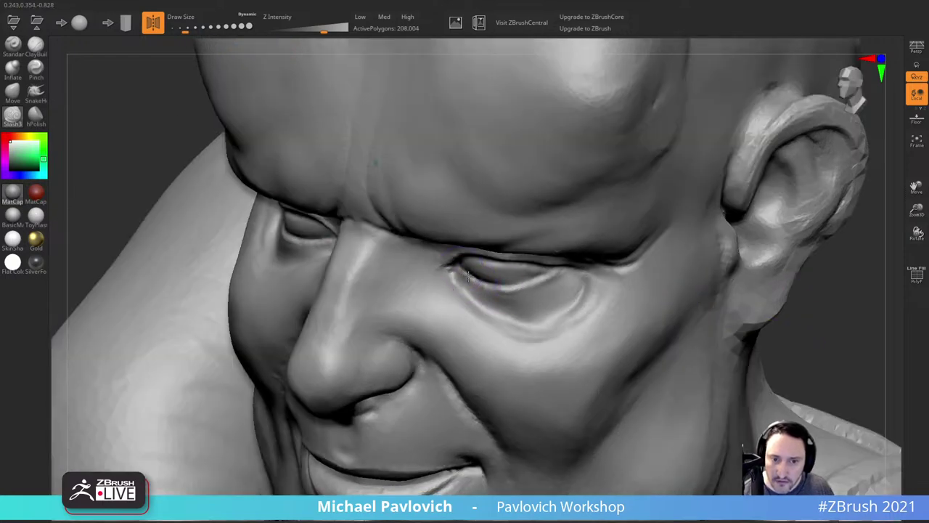
mouse_move(468, 277)
left_mouse_down()
mouse_move(506, 291)
mouse_move(559, 273)
left_mouse_up()
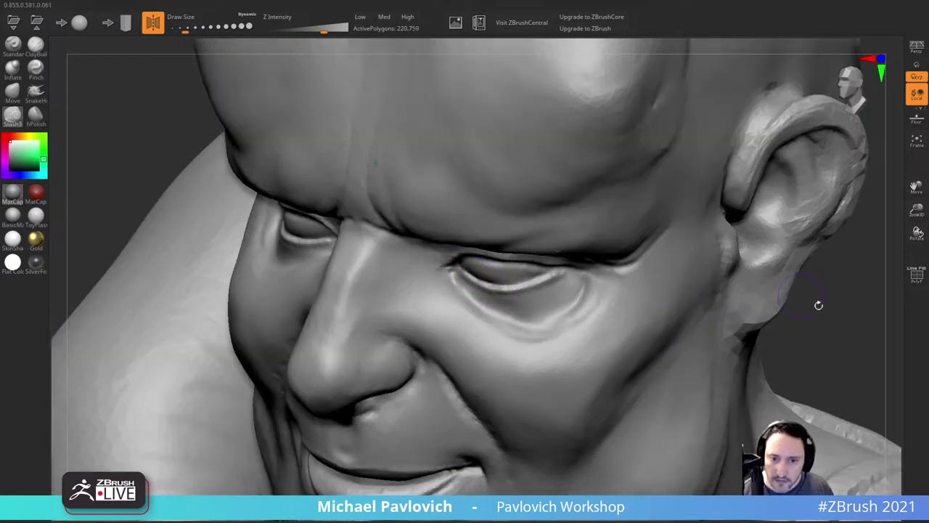
left_click_drag(818, 305, 846, 298)
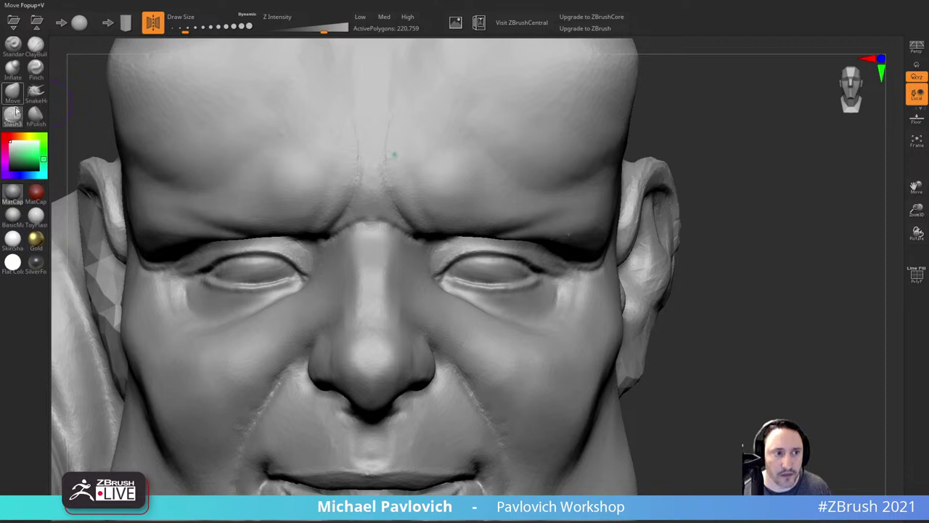
Step: Build up fine wrinkles and soft folds in the eye bags beneath the lower eyelids with a small ClayBuildup brush
left_click(35, 55)
key("s")
mouse_move(480, 284)
left_mouse_down()
mouse_move(487, 288)
mouse_move(467, 291)
mouse_move(494, 300)
mouse_move(560, 289)
left_mouse_up()
left_click_drag(806, 302, 737, 304)
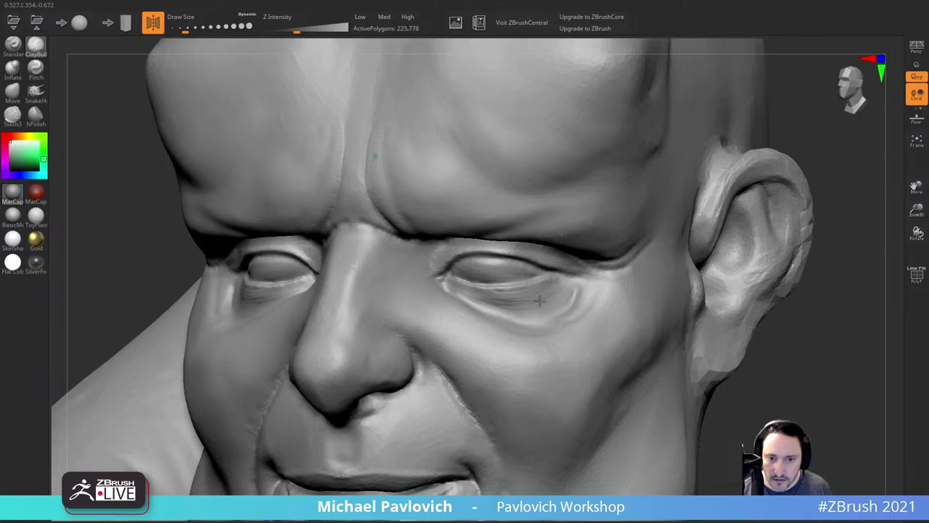
left_click_drag(475, 291, 539, 290)
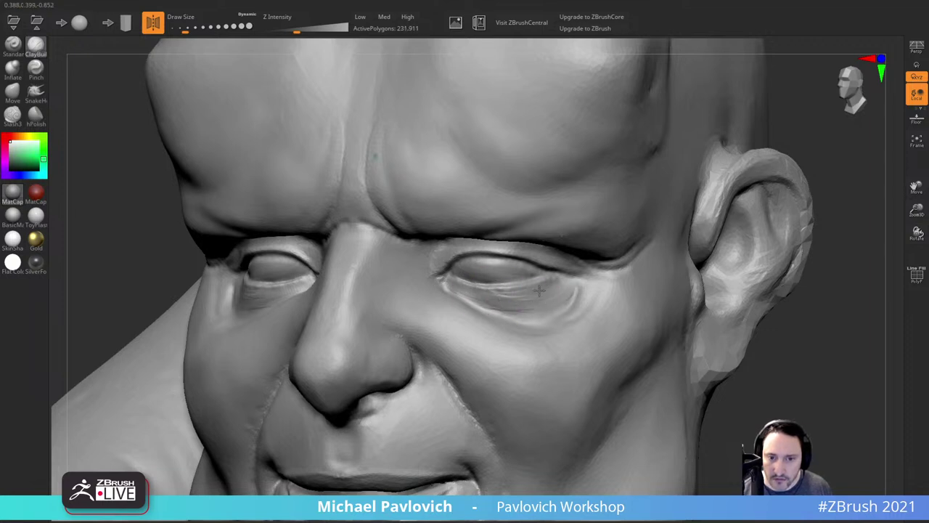
mouse_move(832, 326)
left_mouse_down()
mouse_move(847, 348)
mouse_move(839, 344)
left_mouse_up()
left_click_drag(522, 314, 519, 314)
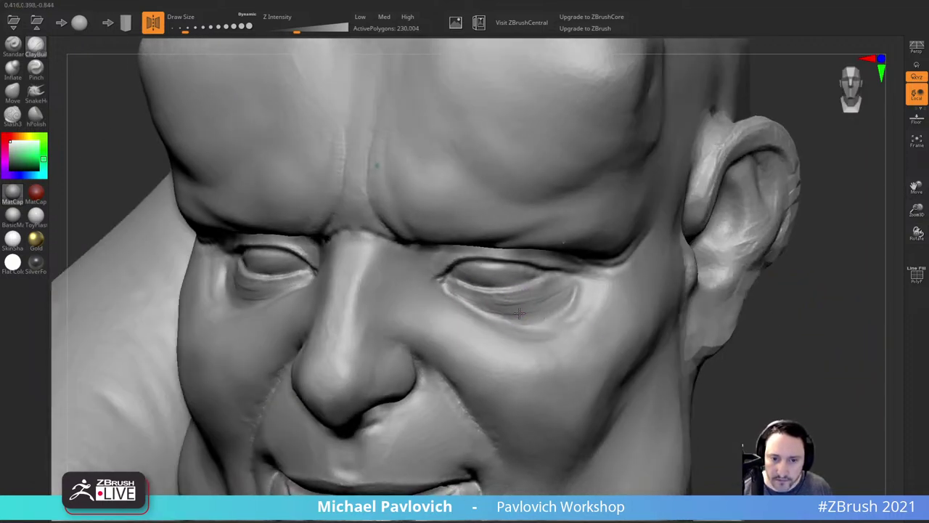
Step: Refine the folds of the eye bags and build up the inner eye corners with small ClayBuildup strokes, working symmetrically
left_click_drag(783, 297, 757, 268)
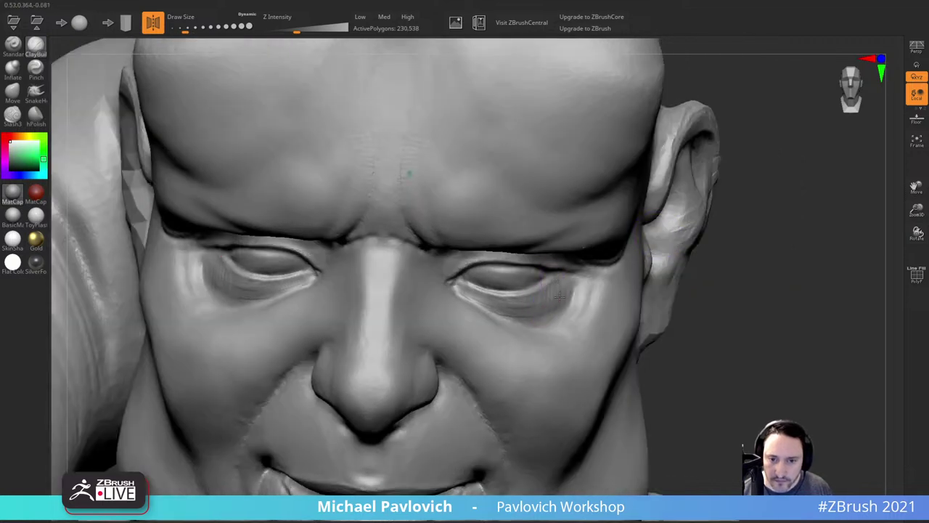
left_click_drag(492, 303, 530, 312)
left_click_drag(780, 291, 758, 270)
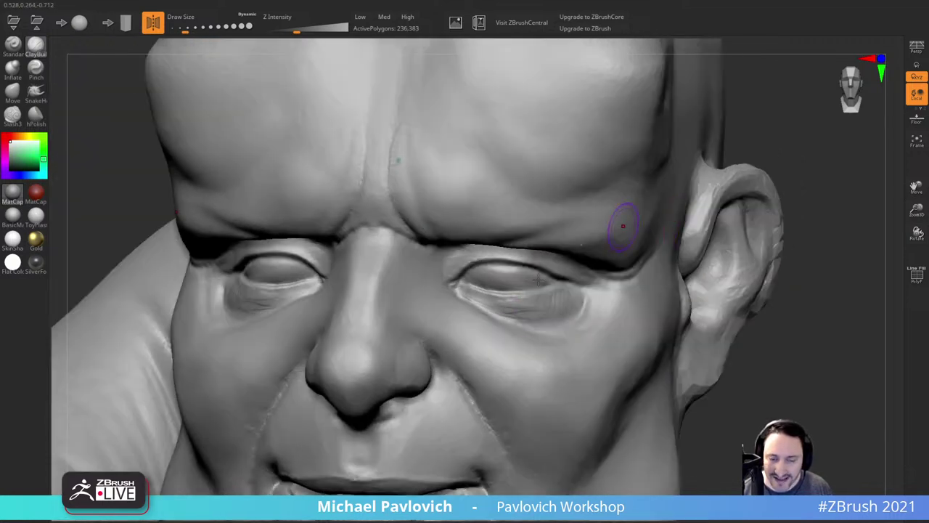
mouse_move(530, 317)
left_mouse_down()
mouse_move(546, 303)
mouse_move(518, 303)
left_mouse_up()
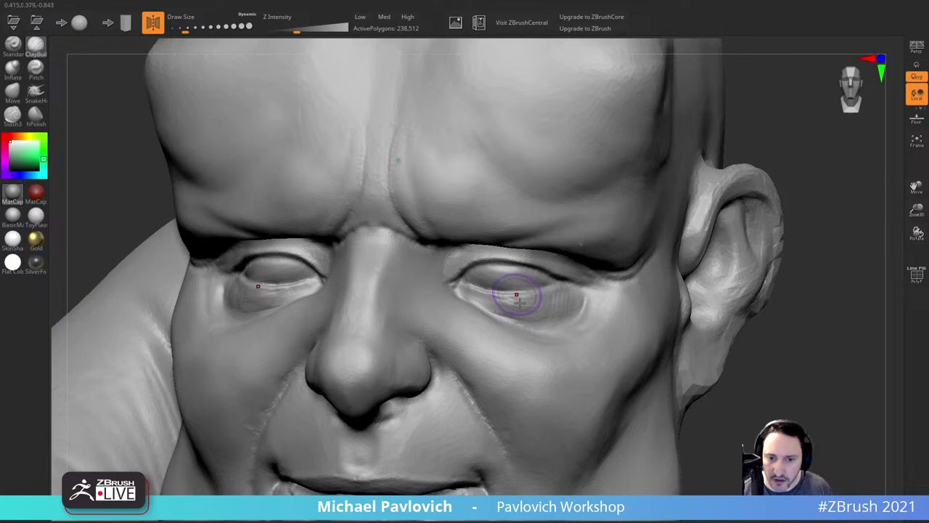
left_click_drag(793, 311, 793, 219)
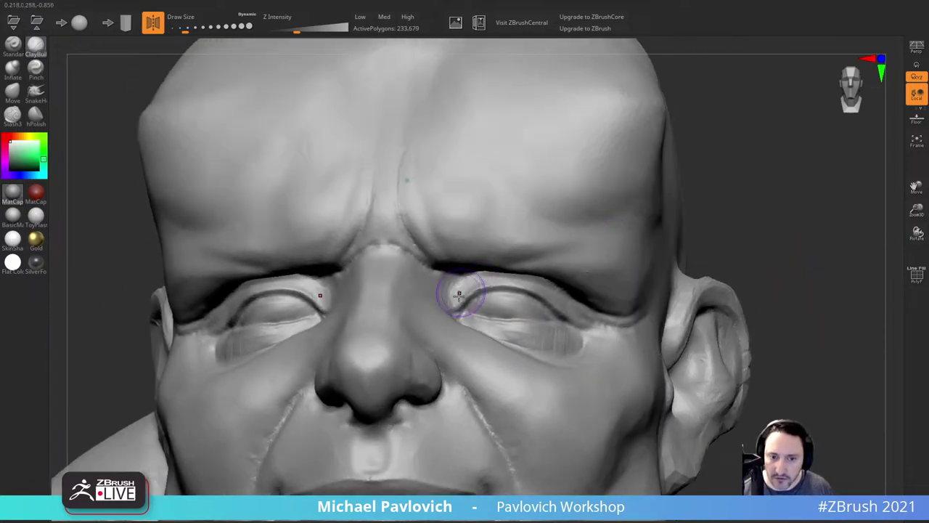
left_click_drag(459, 296, 460, 303)
left_click_drag(787, 254, 733, 240)
left_click_drag(513, 314, 577, 324)
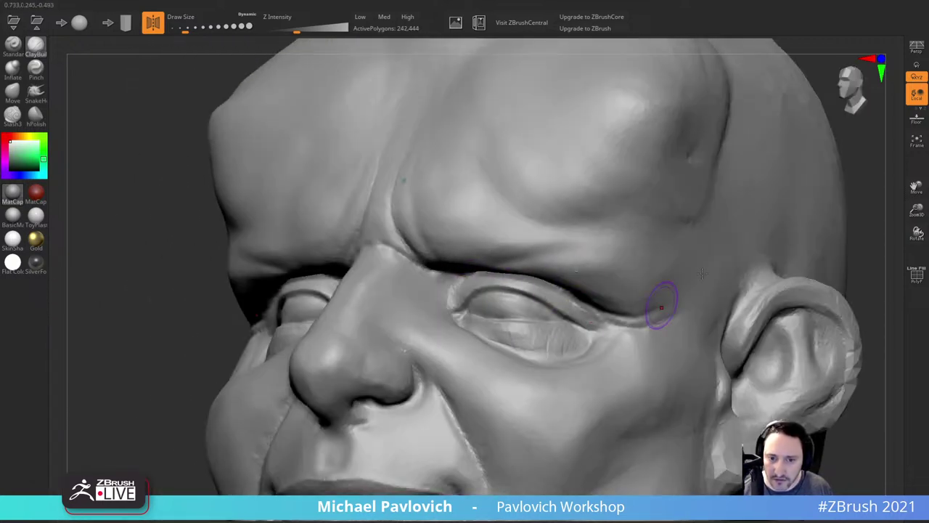
Step: Build up and soften the cheeks along the nasolabial folds with a larger ClayBuildup brush, and fill the area above the upper lip
left_click_drag(874, 235, 813, 257, "alt")
left_click_drag(813, 257, 694, 235)
left_click_drag(772, 212, 738, 196)
key("]")
left_click_drag(525, 245, 548, 267)
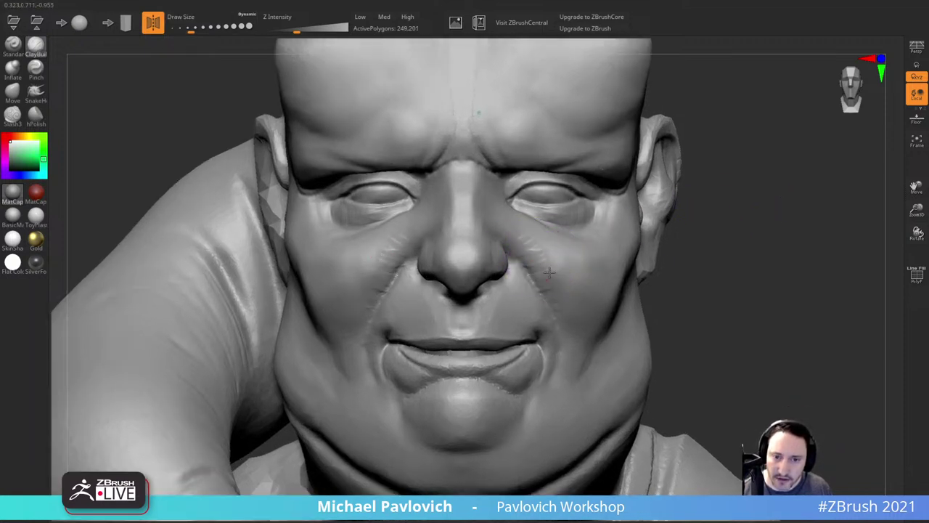
left_click_drag(741, 230, 757, 207, "alt")
mouse_move(552, 279)
left_mouse_down()
mouse_move(560, 273)
mouse_move(565, 299)
left_mouse_up()
left_click_drag(668, 278, 657, 295)
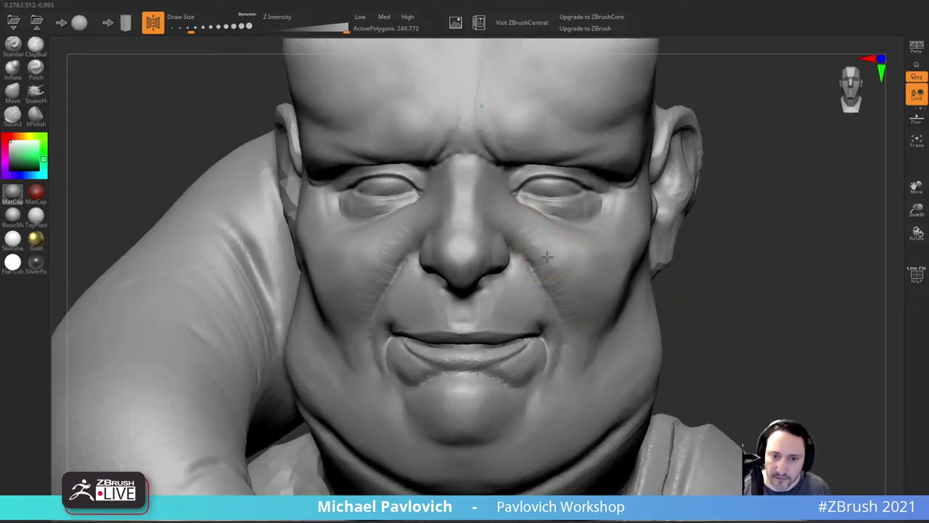
left_click_drag(784, 263, 796, 260)
left_click_drag(730, 256, 741, 247, "alt")
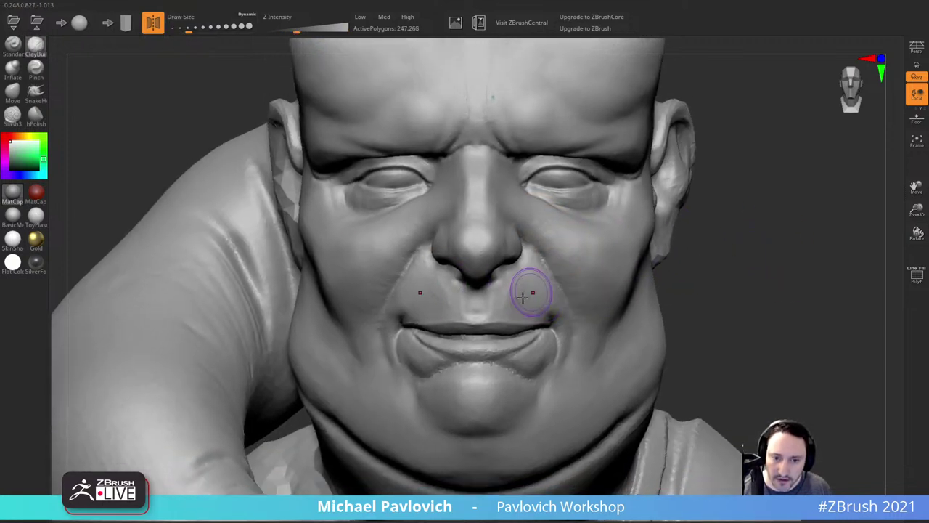
left_click_drag(532, 293, 507, 294)
Step: Cut the edge of the upper lip with the Slash3 brush, undoing unwanted strokes
mouse_move(786, 260)
left_mouse_down("alt")
mouse_move(796, 213)
mouse_move(845, 212)
left_mouse_up("alt")
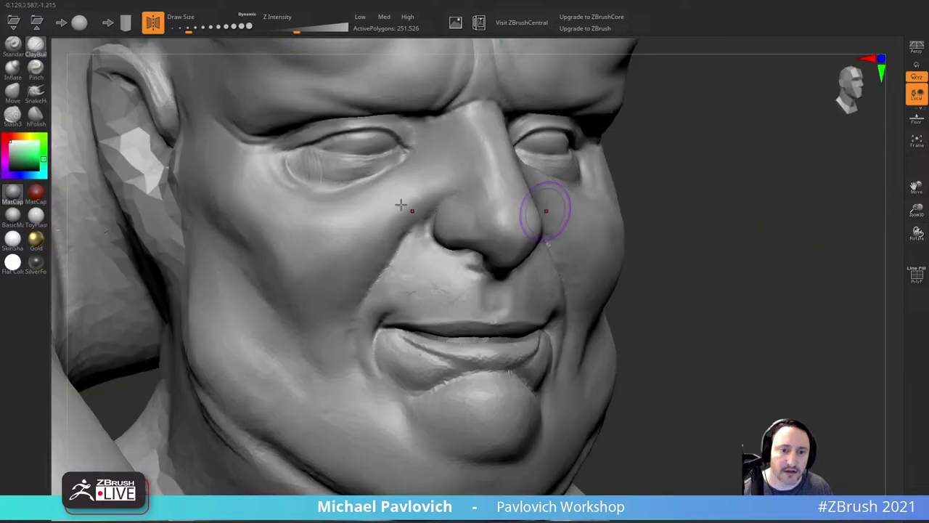
left_click(19, 118)
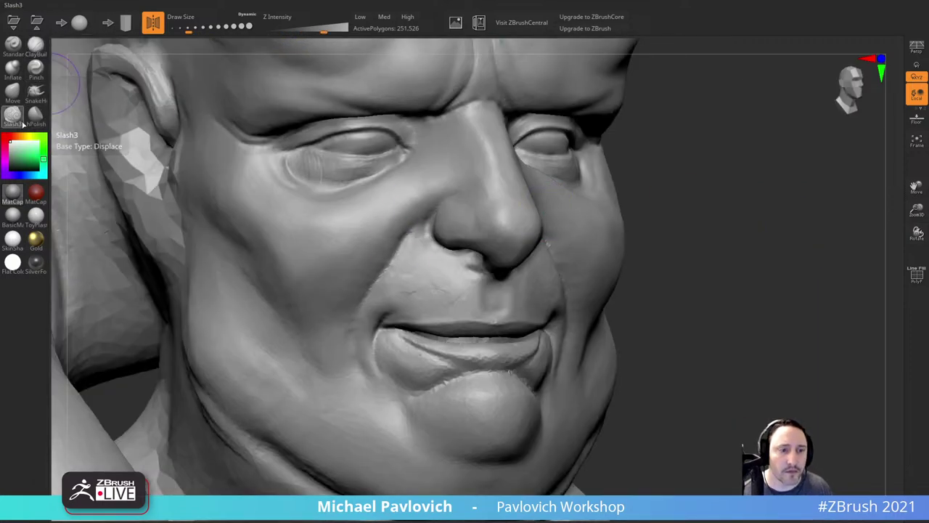
key("s")
left_click_drag(424, 321, 416, 323)
key("ctrl+z")
left_click_drag(646, 227, 678, 215)
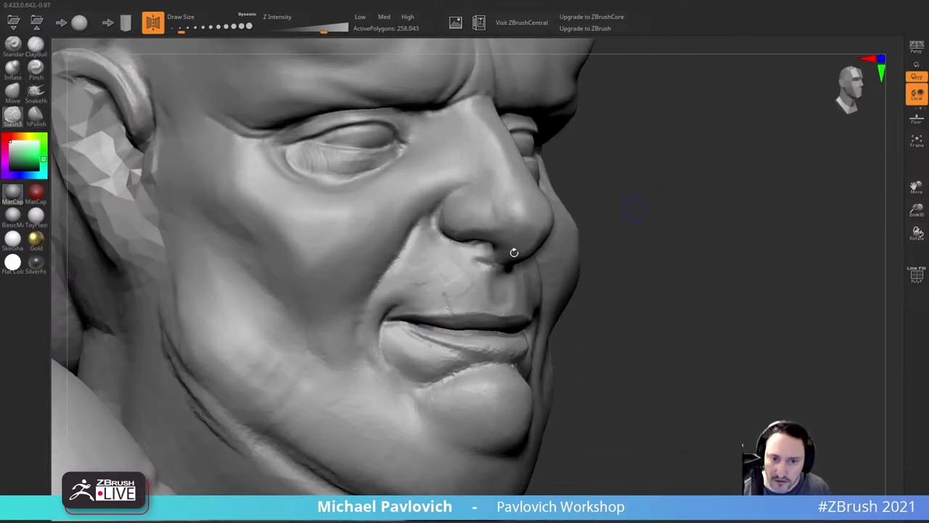
key("s")
mouse_move(440, 298)
left_mouse_down()
mouse_move(423, 319)
mouse_move(452, 318)
left_mouse_up()
key("s")
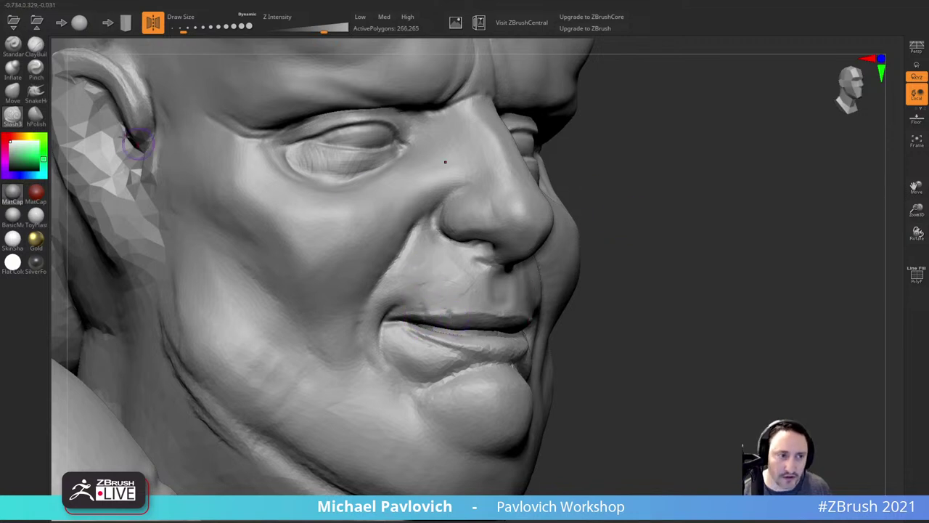
key("ctrl+z")
Step: Build up the skin between the nose and the upper lip with ClayBuildup and blend it in
left_click(36, 47)
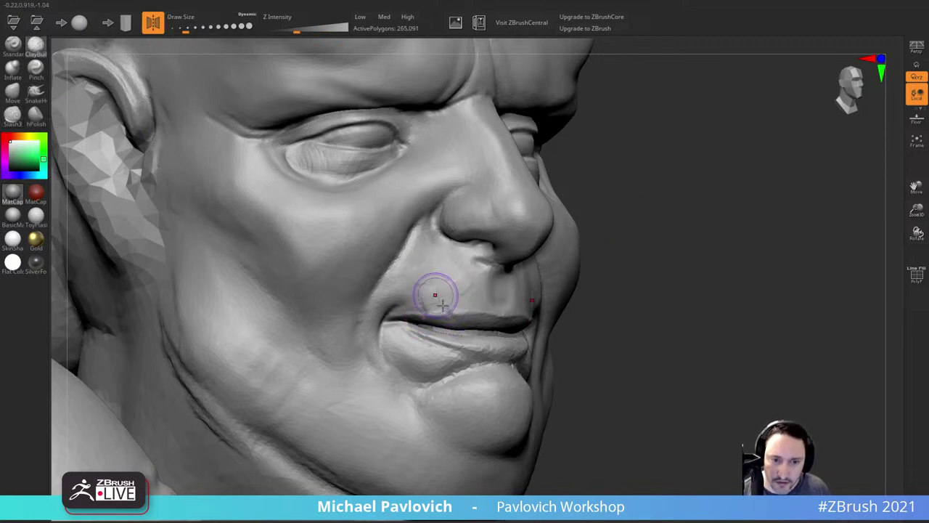
mouse_move(451, 284)
left_mouse_down()
mouse_move(450, 267)
mouse_move(431, 297)
left_mouse_up()
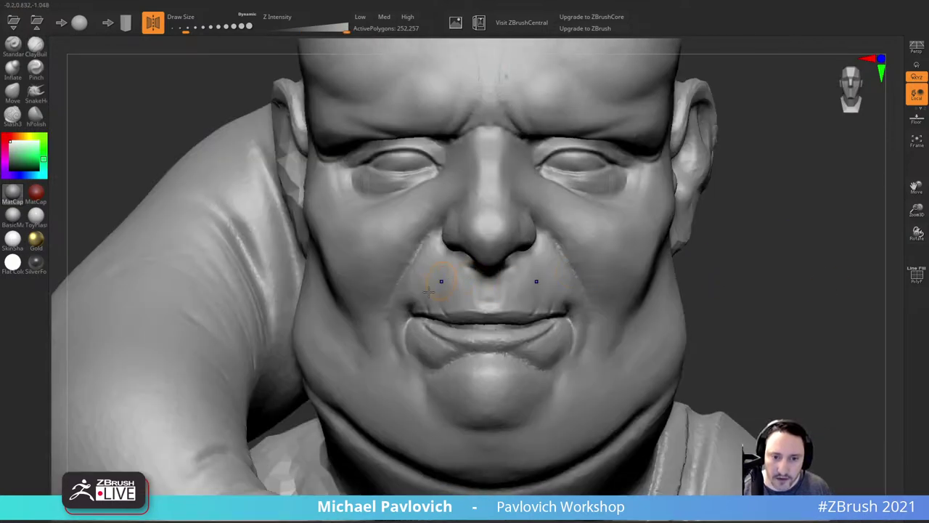
mouse_move(772, 278)
left_mouse_down("alt")
mouse_move(759, 225)
mouse_move(807, 231)
mouse_move(761, 220)
mouse_move(764, 235)
left_mouse_up("alt")
Step: Define the mouth line and the upper edge of the lower lip with Slash3, softening the lip's middle
left_click(15, 114)
key("s")
left_click(457, 292)
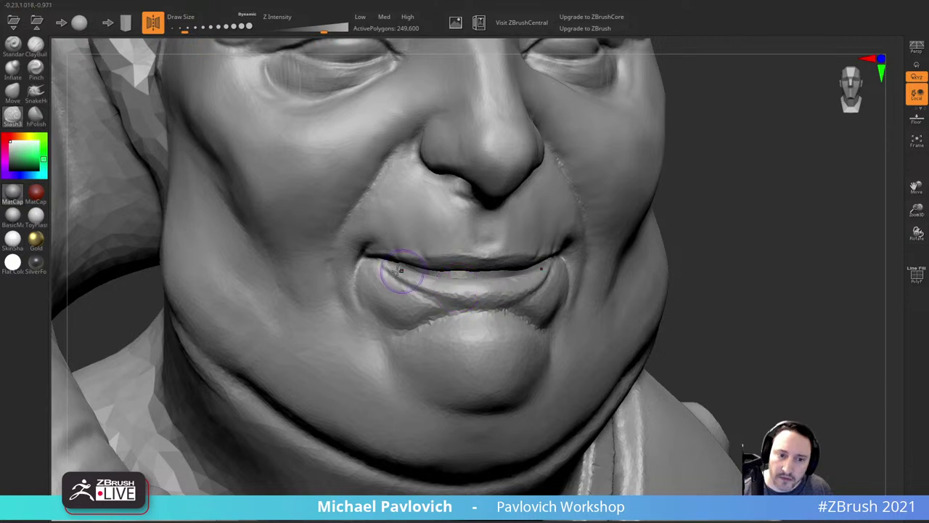
left_click_drag(440, 288, 488, 294, "shift")
mouse_move(384, 267)
left_mouse_down()
mouse_move(422, 284)
mouse_move(508, 289)
left_mouse_up()
left_click_drag(699, 257, 741, 248)
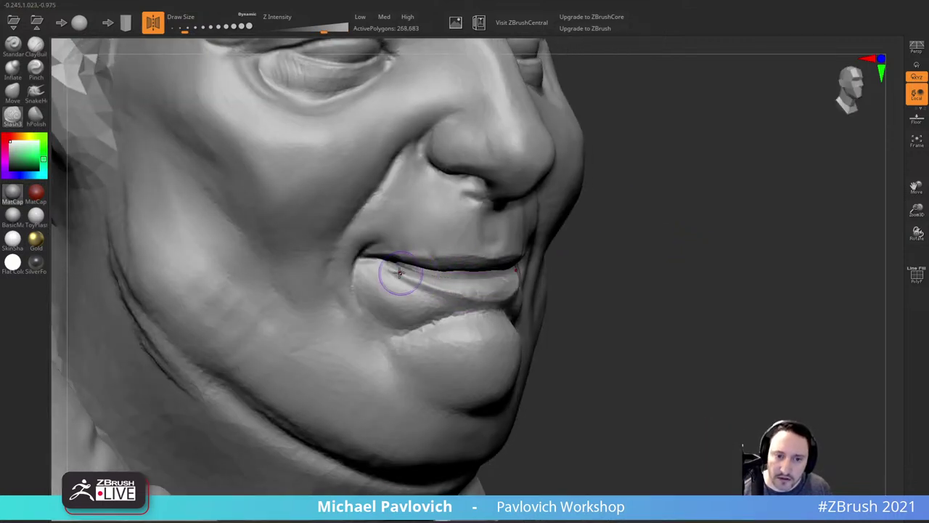
left_click_drag(399, 273, 433, 283)
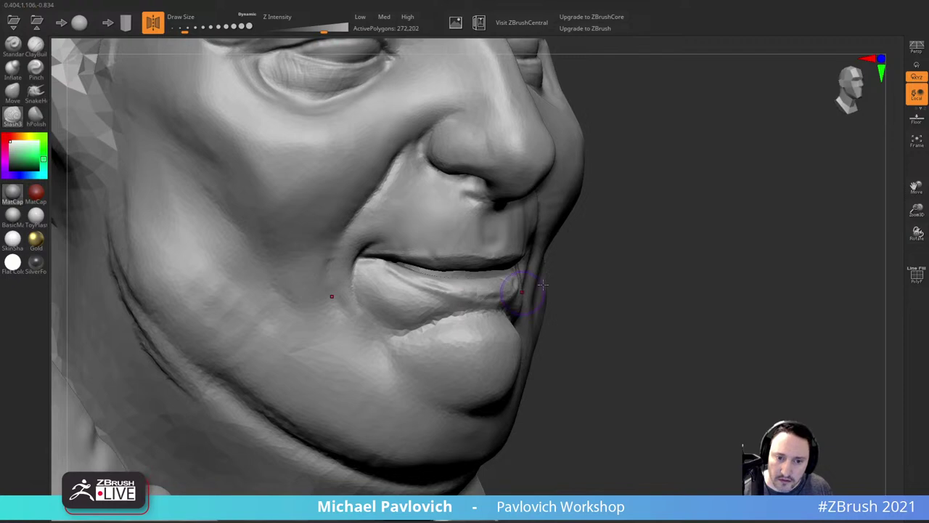
Step: Smooth the lower lip, the mouth corners and the center of the upper lip from several angles
left_click_drag(726, 250, 679, 253)
left_click_drag(489, 296, 535, 283, "shift")
left_click_drag(781, 208, 747, 204)
left_click_drag(501, 290, 467, 294, "shift")
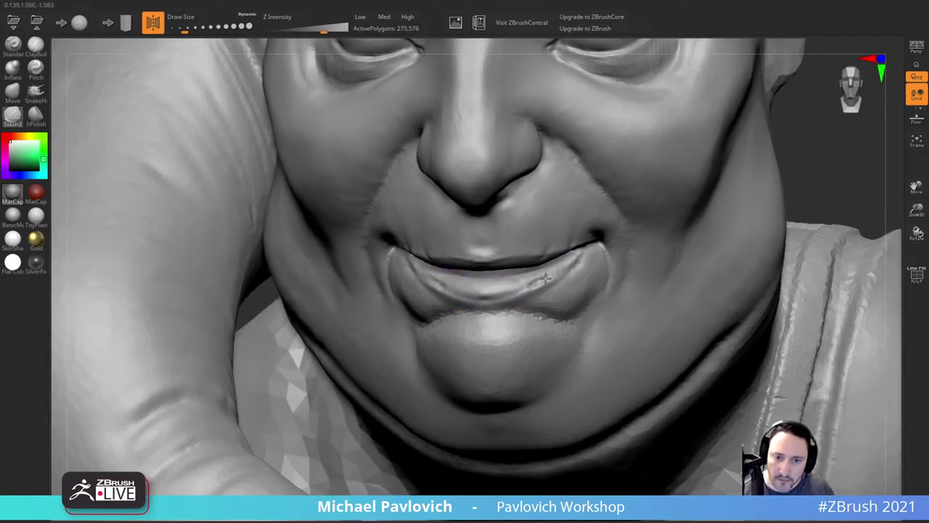
left_click_drag(588, 251, 602, 240, "shift")
left_click_drag(806, 200, 868, 199)
mouse_move(475, 255)
left_mouse_down("shift")
mouse_move(531, 274)
mouse_move(475, 245)
mouse_move(497, 268)
left_mouse_up("shift")
mouse_move(453, 243)
left_mouse_down("shift")
mouse_move(489, 281)
mouse_move(480, 312)
left_mouse_up("shift")
Step: Cut the crease between the lower lip and the chin with Slash3 and smooth its transition
left_click_drag(537, 308, 455, 339)
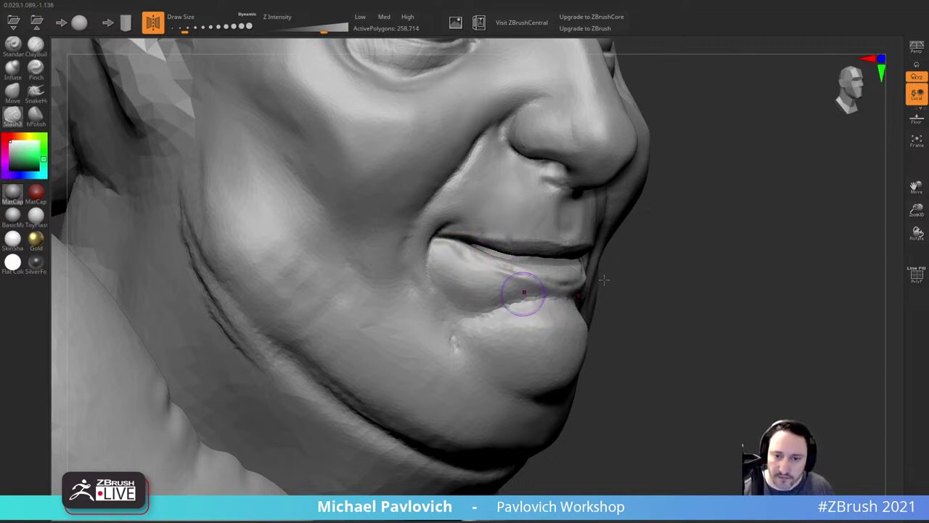
left_click_drag(686, 254, 653, 262)
left_click_drag(458, 308, 466, 311)
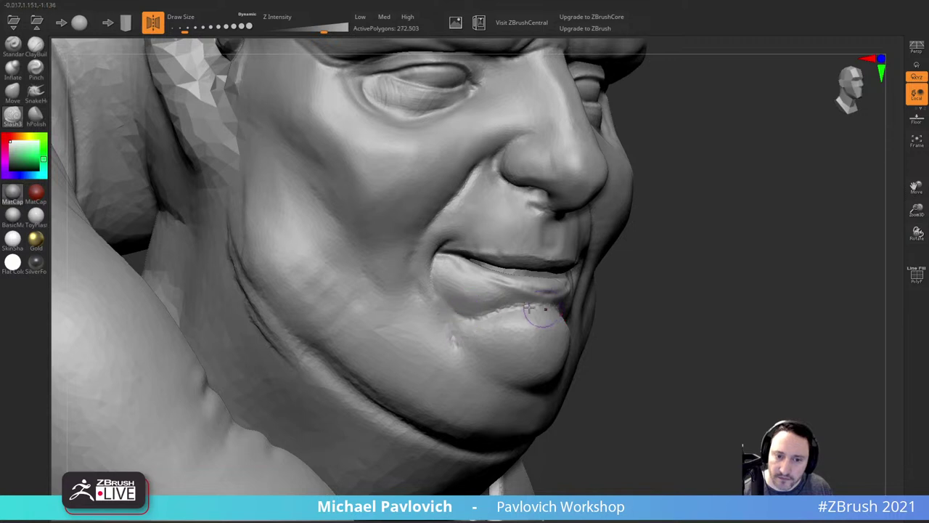
left_click_drag(607, 306, 585, 293, "alt")
left_click_drag(498, 305, 442, 333, "shift")
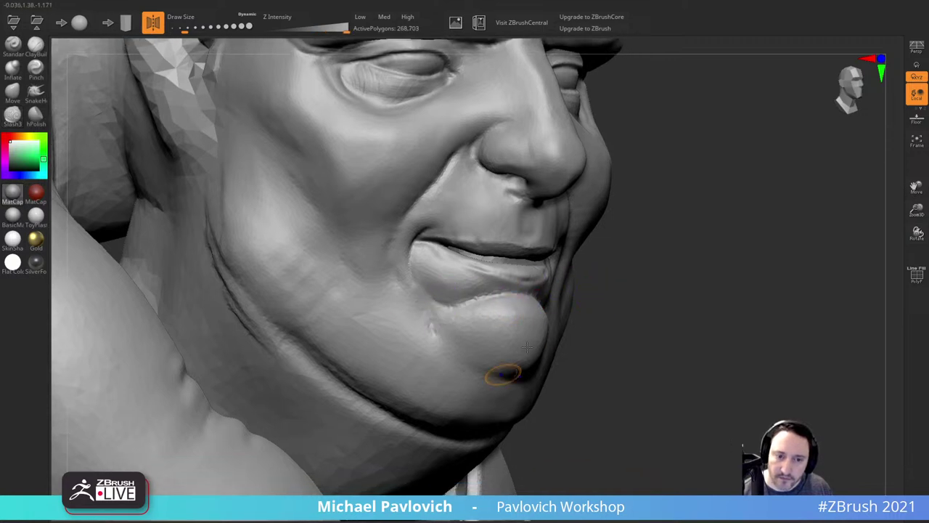
Step: Carve the crease around the sides and underside of the chin with Slash3, undo the unwanted stroke, and smooth the fold
left_click_drag(611, 321, 607, 300, "alt")
left_click_drag(434, 332, 493, 373)
left_click_drag(668, 305, 624, 313)
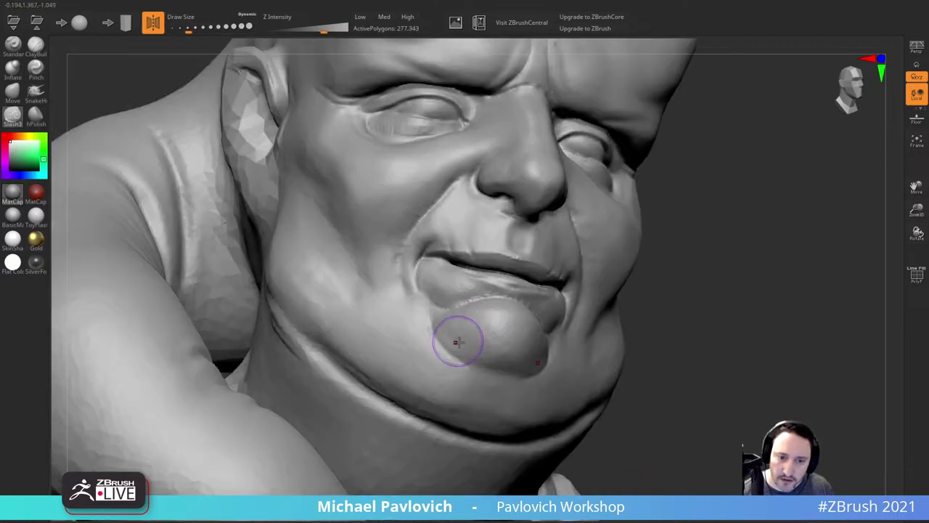
mouse_move(437, 331)
left_mouse_down()
mouse_move(446, 348)
mouse_move(493, 374)
mouse_move(466, 360)
left_mouse_up()
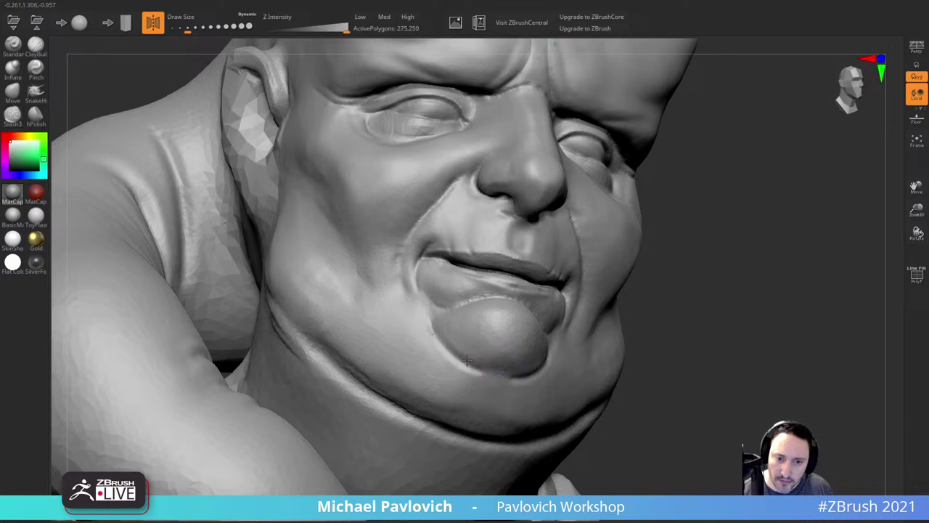
key("ctrl+z")
left_click_drag(546, 342, 497, 383, "shift")
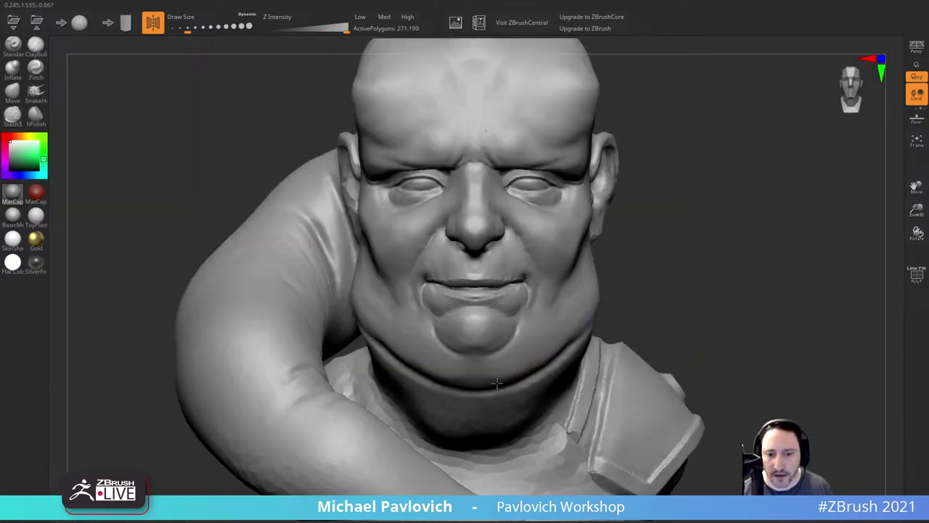
Step: Check the head from both sides and smooth the lower cheek above the jaw
left_click_drag(651, 309, 615, 324)
left_click_drag(662, 250, 471, 249)
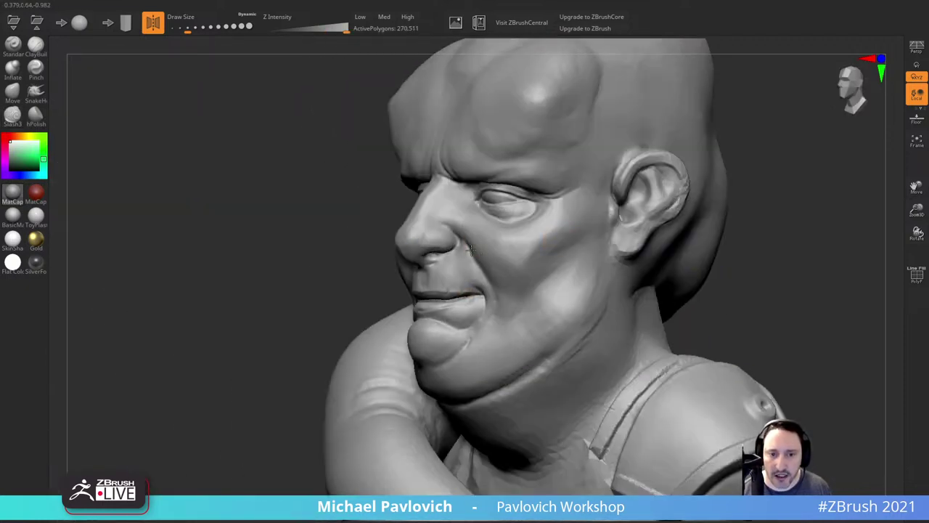
mouse_move(574, 236)
right_mouse_down()
mouse_move(772, 251)
mouse_move(734, 252)
right_mouse_up()
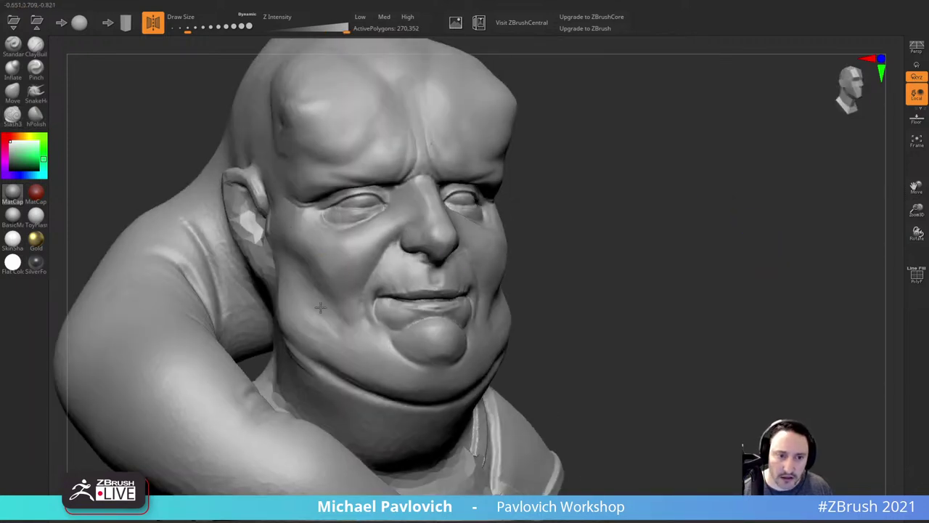
left_click_drag(327, 335, 345, 339, "shift")
Step: Cut the crease around the nostril wings with a small Slash3 brush
mouse_move(541, 242)
left_mouse_down()
mouse_move(660, 228)
mouse_move(687, 262)
mouse_move(610, 206)
left_mouse_up()
mouse_move(697, 220)
left_mouse_down()
mouse_move(633, 198)
mouse_move(693, 207)
left_mouse_up()
left_click(36, 92)
left_click(22, 125)
key("s")
left_click_drag(484, 268, 478, 269)
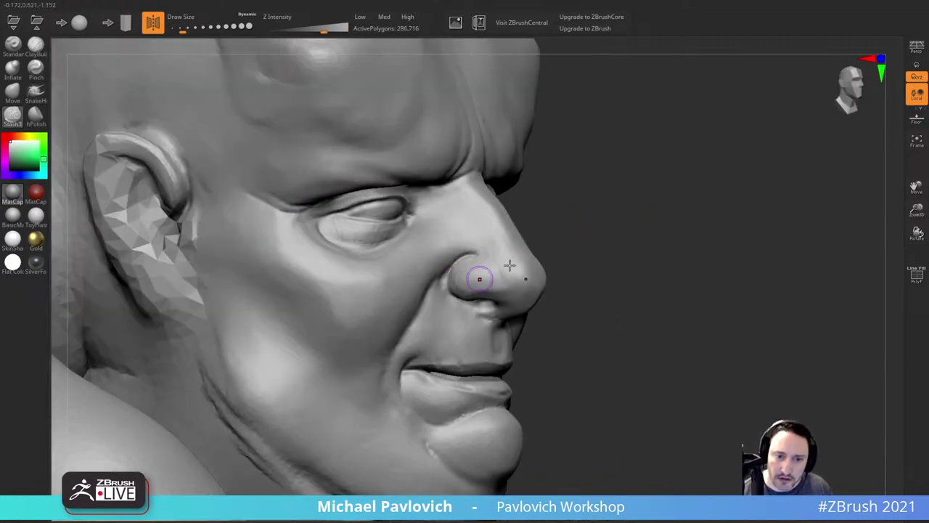
mouse_move(599, 201)
left_mouse_down("alt")
mouse_move(602, 226)
mouse_move(592, 191)
left_mouse_up("alt")
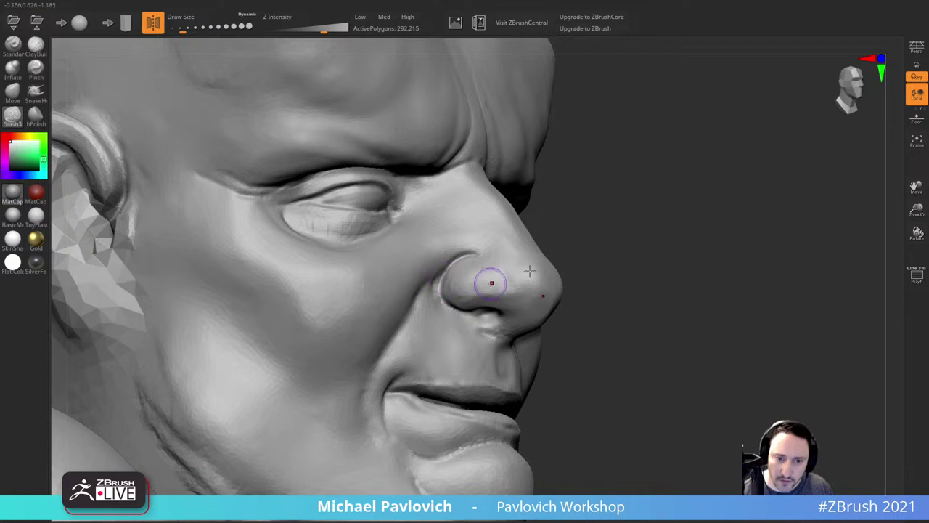
left_click_drag(602, 251, 536, 256)
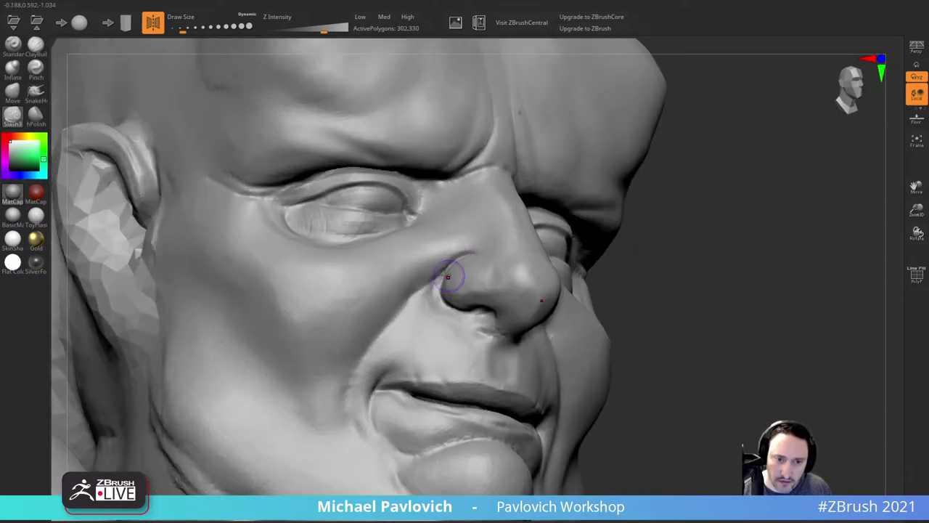
Step: Carve the crease running from the nostril wing into the cheek with Slash3, and add clay to the cheek beside it with ClayBuildup
left_click_drag(453, 257, 385, 330)
left_click_drag(686, 237, 573, 247)
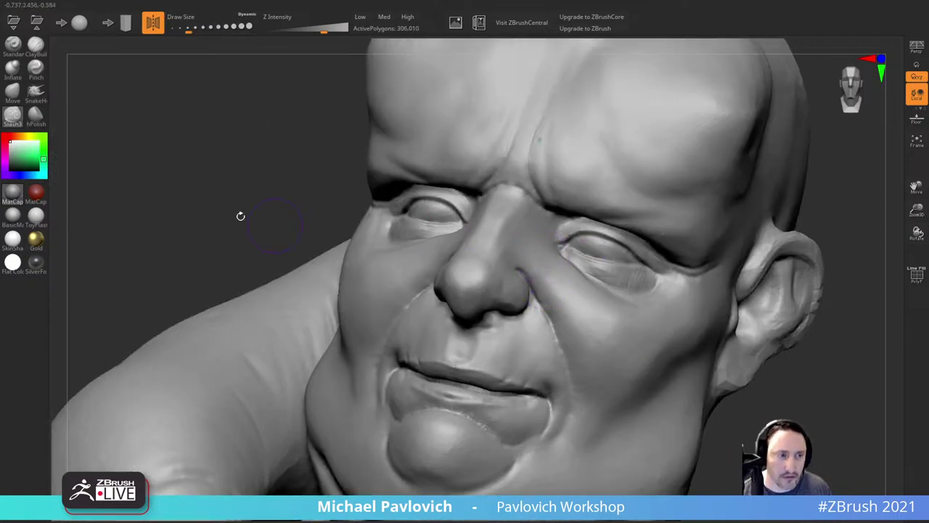
left_click(35, 47)
left_click_drag(183, 133, 224, 162)
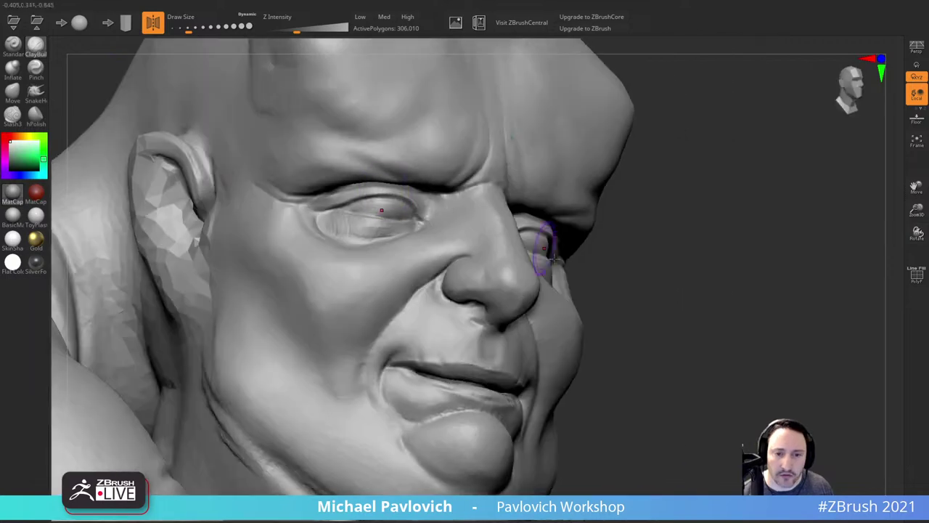
left_click_drag(663, 241, 633, 242)
key("s")
left_click(438, 253)
left_click_drag(428, 256, 431, 270)
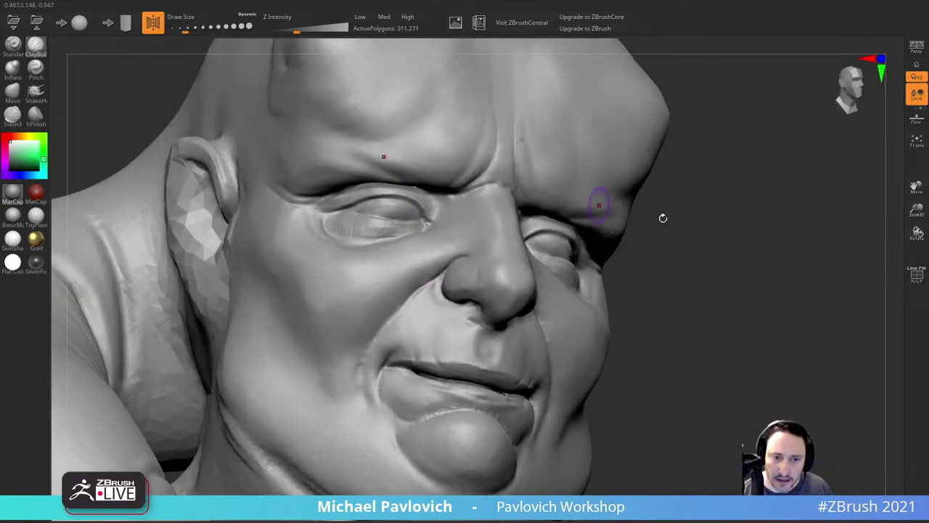
left_click_drag(686, 219, 650, 220)
left_click_drag(755, 243, 690, 229)
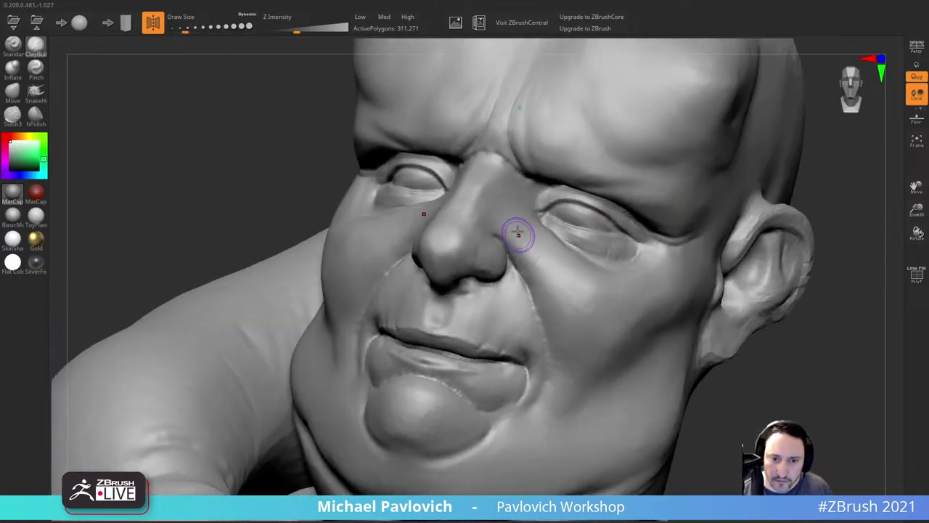
Step: Build up and blend the fold from beside the nostrils down onto the upper cheeks with ClayBuildup
mouse_move(518, 232)
left_mouse_down()
mouse_move(516, 266)
mouse_move(537, 260)
mouse_move(547, 275)
left_mouse_up()
left_click_drag(278, 225, 294, 224)
key("s")
left_click(549, 271)
mouse_move(524, 273)
left_mouse_down()
mouse_move(520, 260)
mouse_move(561, 273)
left_mouse_up()
left_click_drag(788, 223, 725, 221)
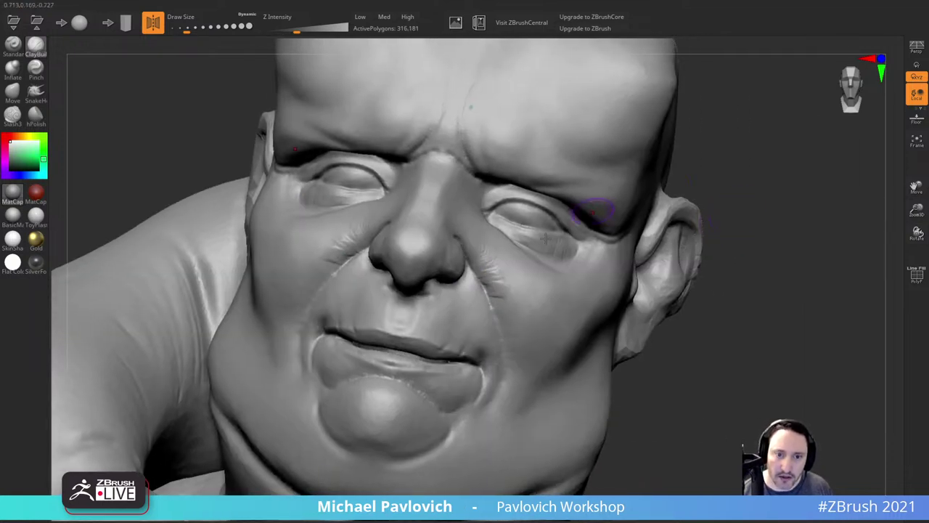
mouse_move(487, 276)
left_mouse_down()
mouse_move(499, 284)
mouse_move(493, 290)
mouse_move(529, 286)
left_mouse_up()
left_click_drag(763, 225, 729, 221)
mouse_move(491, 250)
left_mouse_down()
mouse_move(525, 286)
mouse_move(489, 266)
left_mouse_up()
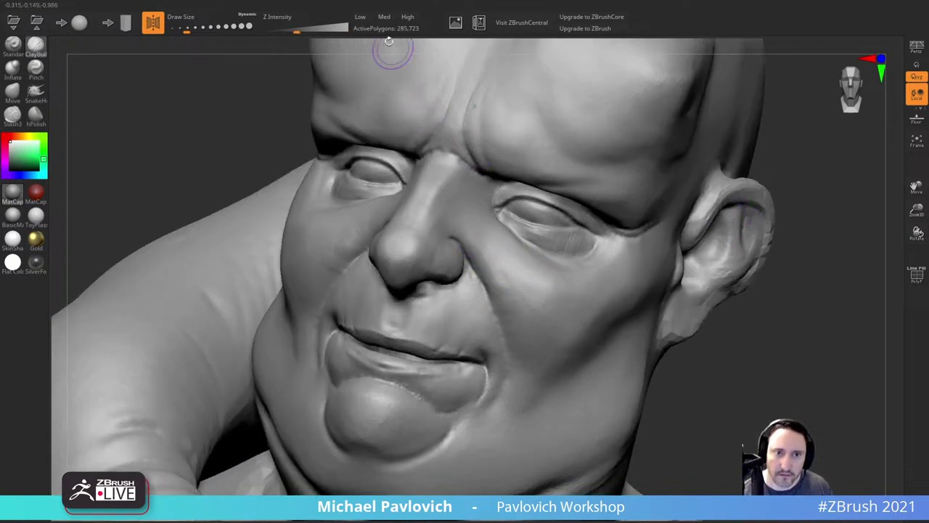
Step: Reduce the mesh to the Low setting of 150k polygons and smooth the rough bags under the eyes
left_click(365, 14)
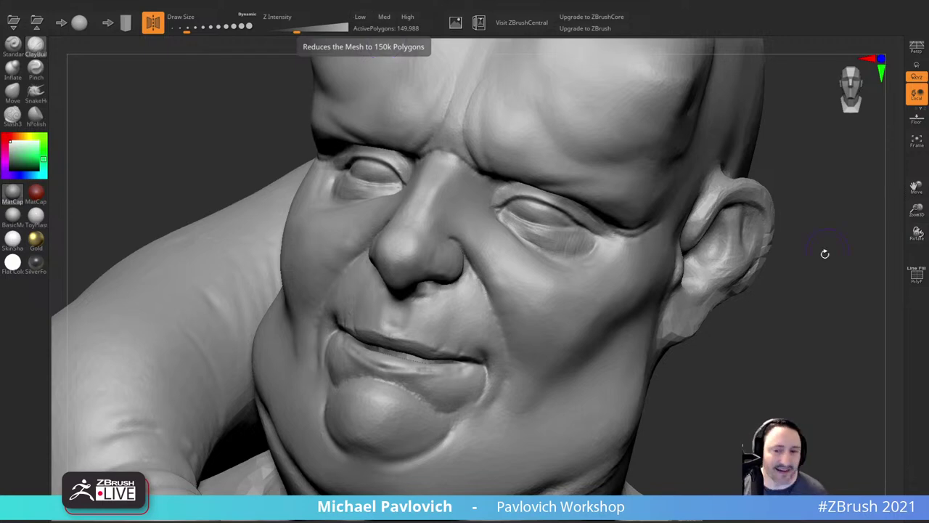
mouse_move(825, 253)
left_mouse_down()
mouse_move(809, 303)
mouse_move(790, 307)
mouse_move(799, 305)
left_mouse_up()
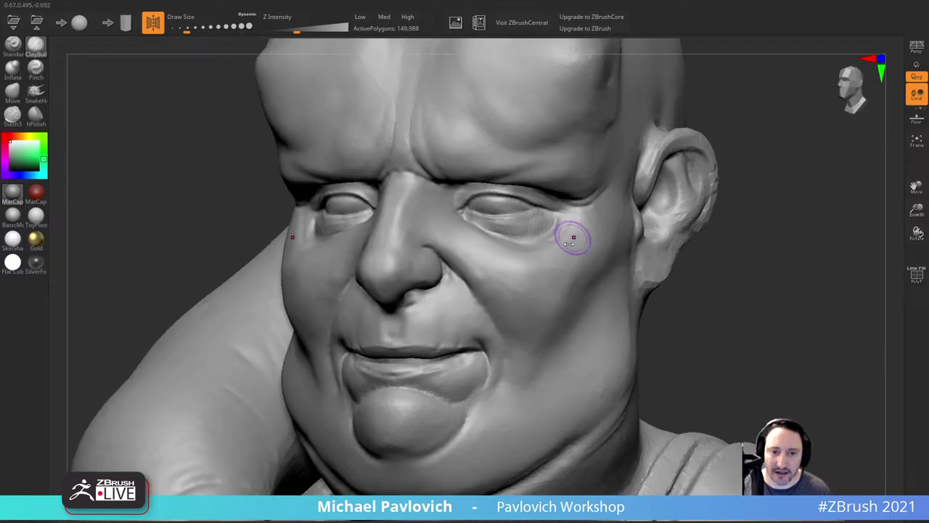
mouse_move(553, 236)
left_mouse_down("shift")
mouse_move(506, 228)
mouse_move(525, 229)
left_mouse_up("shift")
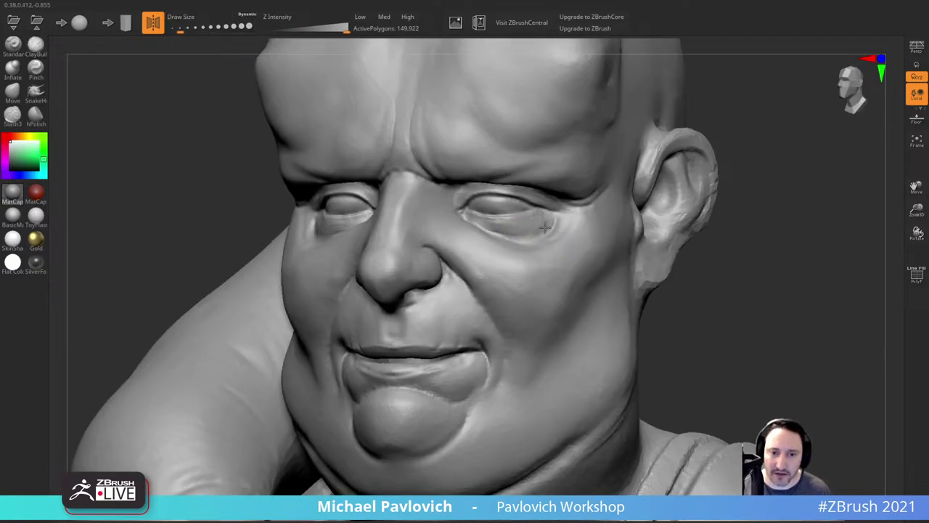
Step: Carve fine creases beneath the eye bags and at the outer eye corners with a small Slash3 brush
mouse_move(608, 191)
right_mouse_down()
mouse_move(626, 182)
mouse_move(721, 228)
mouse_move(654, 230)
right_mouse_up()
left_click(13, 115)
key("s")
mouse_move(500, 247)
left_mouse_down()
mouse_move(516, 263)
mouse_move(475, 260)
left_mouse_up()
mouse_move(675, 206)
right_mouse_down()
mouse_move(717, 186)
mouse_move(672, 178)
right_mouse_up()
right_click_drag(671, 178, 686, 203, "ctrl")
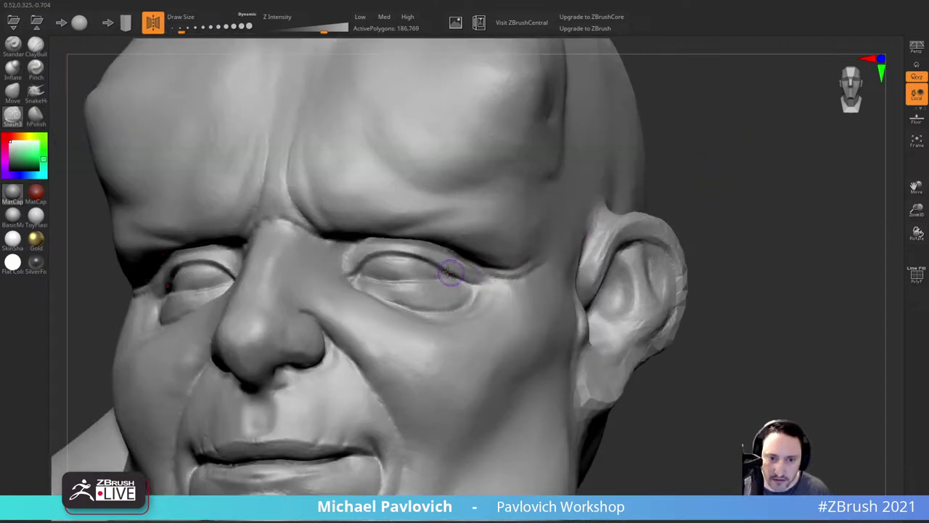
mouse_move(449, 271)
left_mouse_down()
mouse_move(499, 283)
mouse_move(490, 280)
left_mouse_up()
Step: Smooth the hard crease along the jawline and the transition from the jowls into the neck
mouse_move(703, 251)
right_mouse_down("ctrl")
mouse_move(713, 216)
mouse_move(780, 210)
mouse_move(695, 216)
mouse_move(791, 218)
mouse_move(762, 211)
mouse_move(776, 220)
mouse_move(737, 228)
mouse_move(763, 230)
mouse_move(750, 201)
mouse_move(755, 207)
mouse_move(715, 210)
mouse_move(734, 213)
right_mouse_up("ctrl")
key("s")
left_click(547, 230)
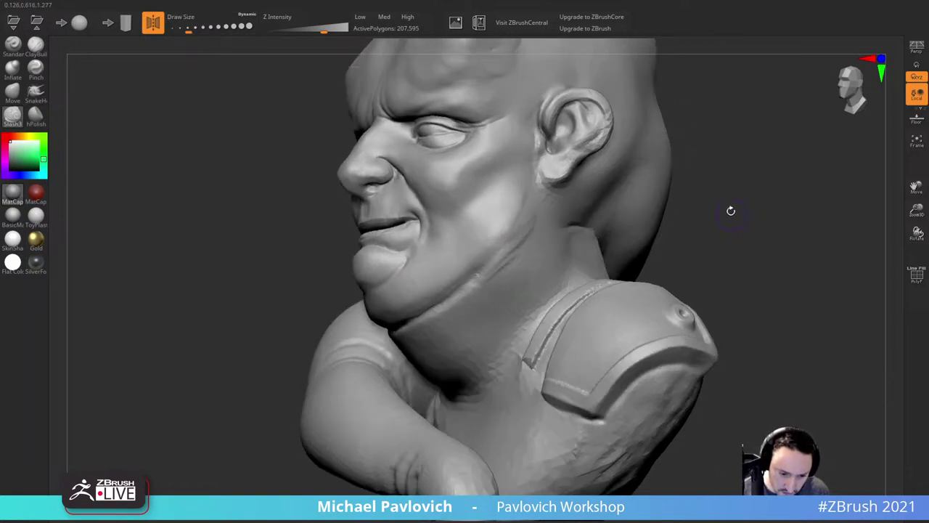
mouse_move(537, 240)
right_mouse_down()
mouse_move(763, 216)
mouse_move(693, 219)
right_mouse_up()
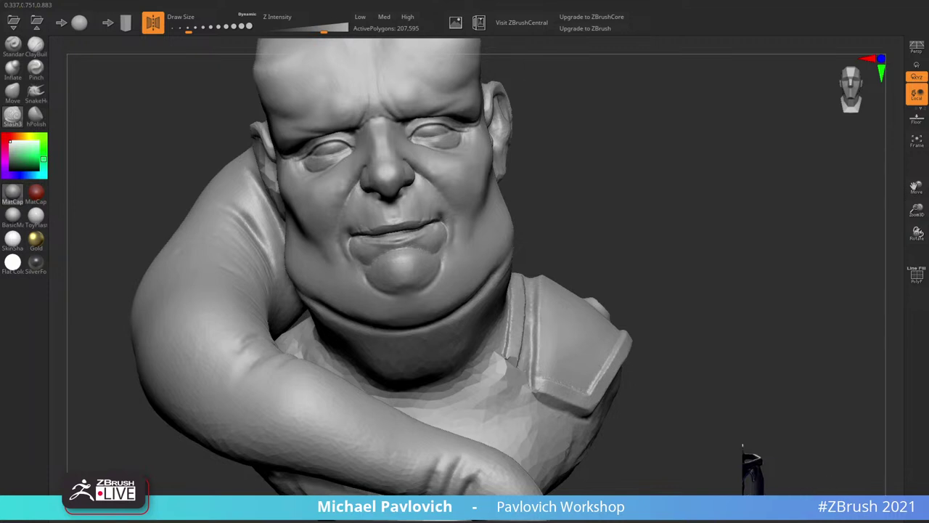
right_click_drag(683, 176, 584, 207)
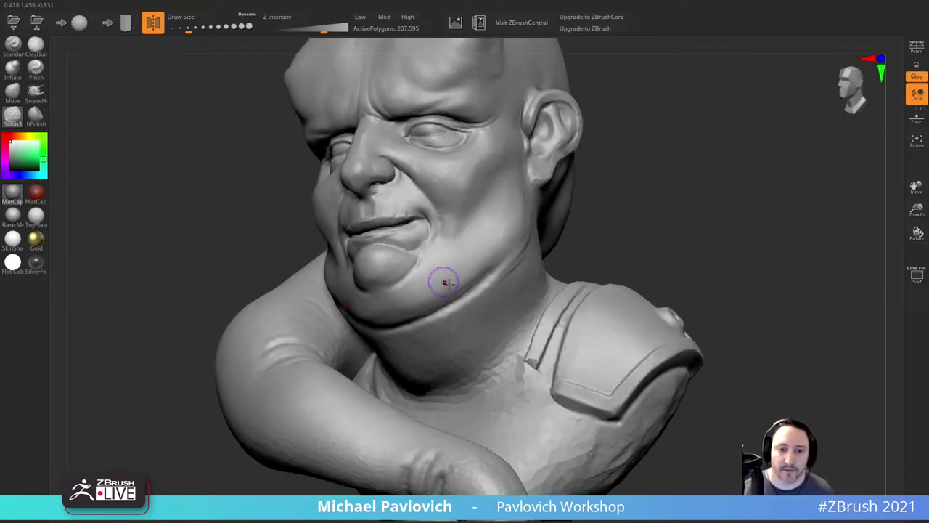
left_click_drag(446, 280, 505, 270, "shift")
left_click_drag(432, 305, 367, 317, "shift")
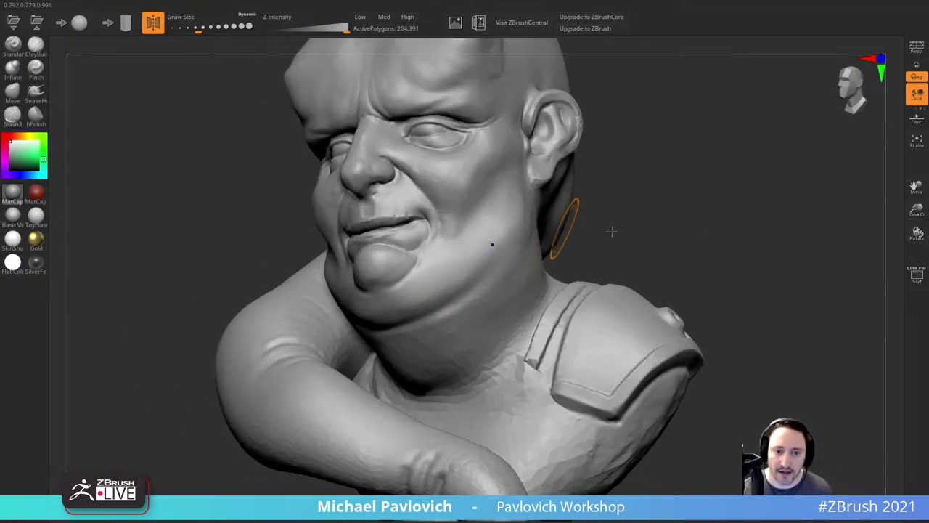
right_click_drag(612, 230, 530, 231)
mouse_move(662, 213)
right_mouse_down()
mouse_move(759, 222)
mouse_move(701, 226)
mouse_move(693, 210)
right_mouse_up()
mouse_move(436, 354)
left_mouse_down("shift")
mouse_move(406, 357)
mouse_move(494, 283)
left_mouse_up("shift")
right_click_drag(494, 283, 626, 224)
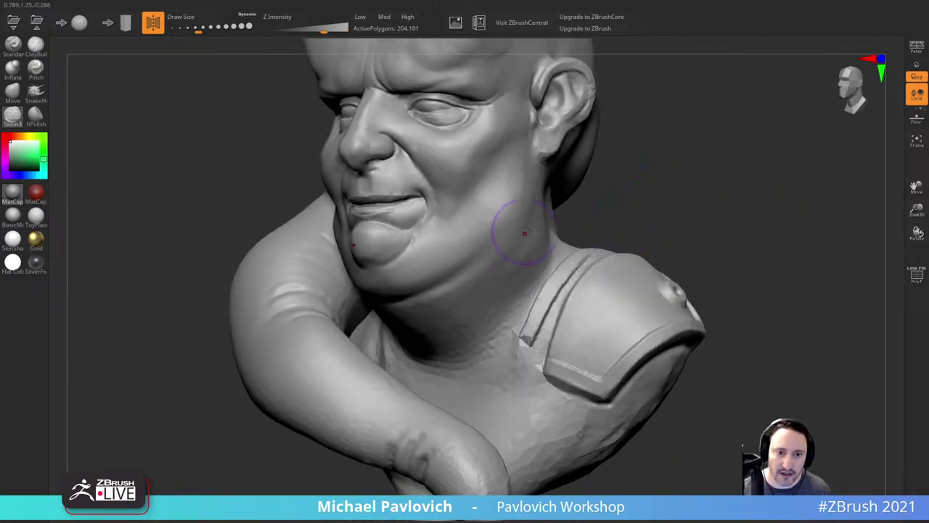
Step: Carve a crease with Slash3 along the base of the neck, from the throat toward the shoulder armor
left_click(36, 70)
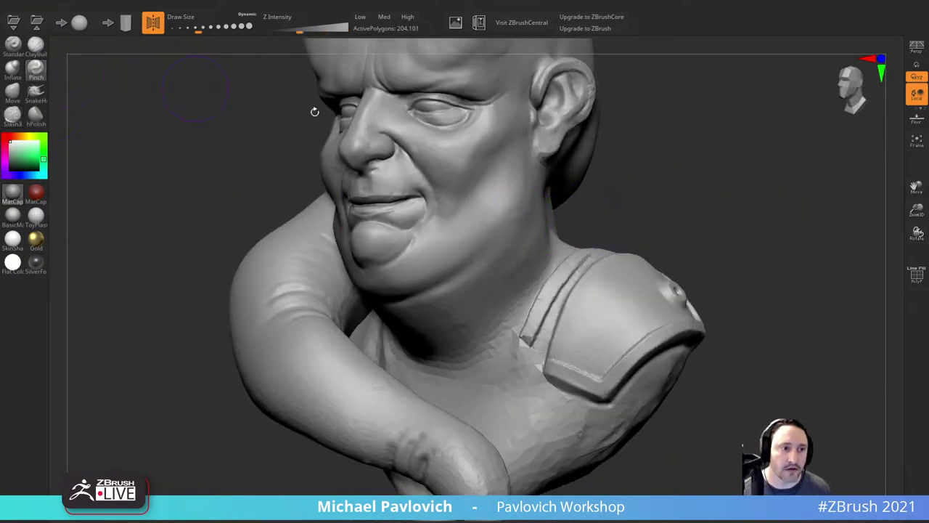
left_click(12, 115)
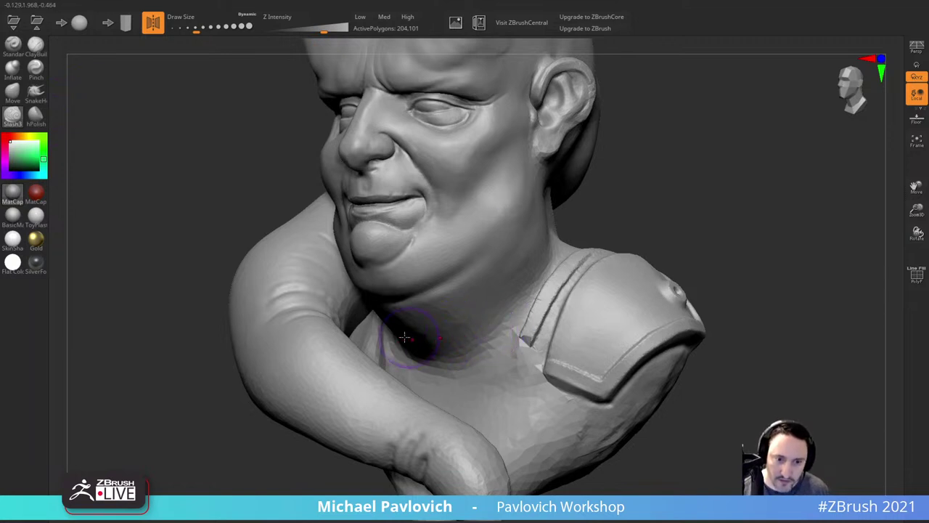
left_click_drag(455, 348, 499, 327)
mouse_move(421, 354)
left_mouse_down()
mouse_move(488, 328)
mouse_move(524, 296)
left_mouse_up()
left_click_drag(614, 205, 578, 241)
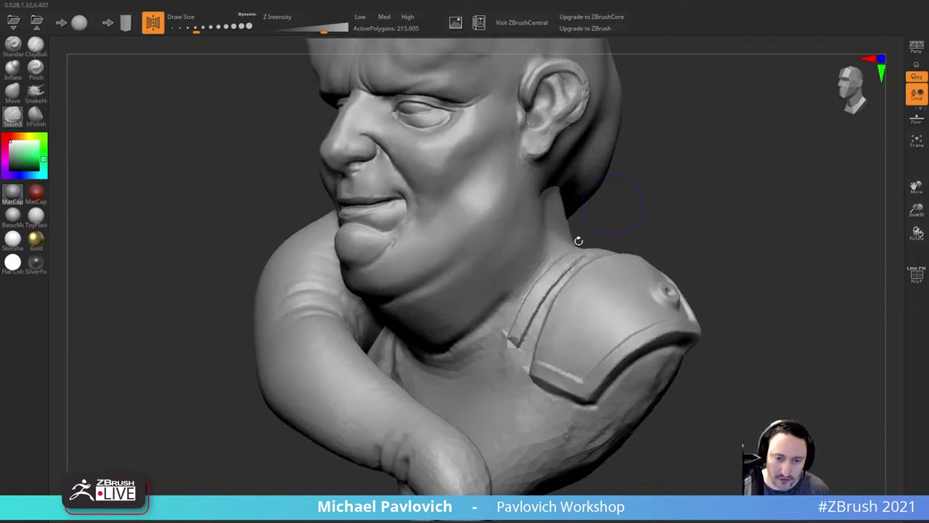
left_click_drag(478, 326, 524, 284)
left_click_drag(607, 216, 577, 237)
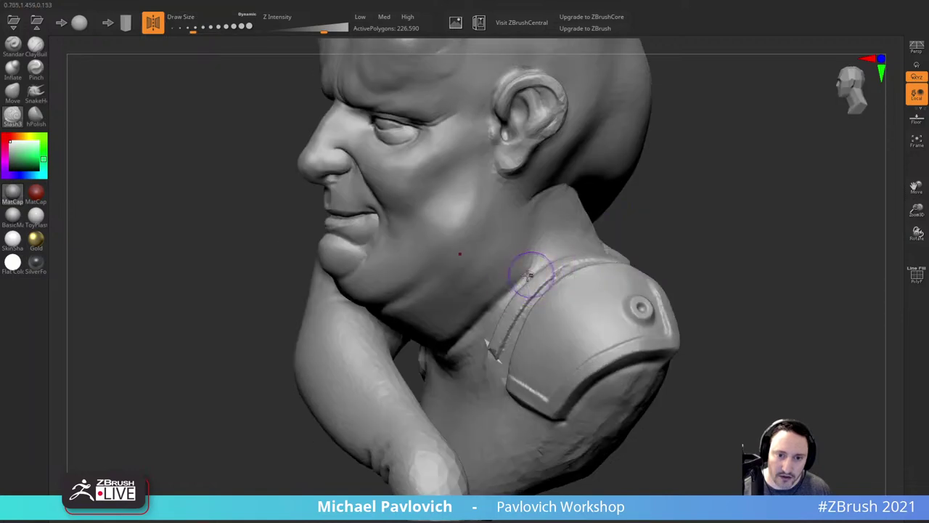
Step: Extend the neck-base crease along the inner edge of the shoulder straps toward the back of the neck
left_click_drag(510, 284, 546, 253)
left_click_drag(630, 209, 593, 251)
left_click_drag(495, 291, 580, 235)
left_click_drag(618, 216, 590, 226)
left_click_drag(511, 270, 593, 231)
mouse_move(810, 199)
left_mouse_down()
mouse_move(712, 197)
mouse_move(743, 165)
mouse_move(773, 164)
left_mouse_up()
Step: Carve the crease across the front of the throat and deepen its run up to the shoulder straps
left_click_drag(436, 353, 494, 341)
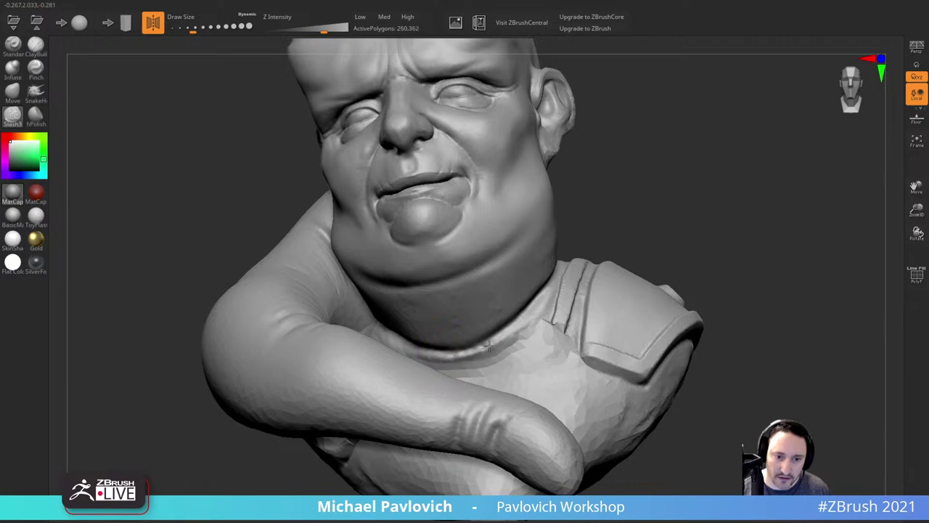
mouse_move(662, 194)
left_mouse_down()
mouse_move(641, 249)
mouse_move(605, 258)
mouse_move(670, 218)
mouse_move(512, 323)
mouse_move(547, 285)
left_mouse_up()
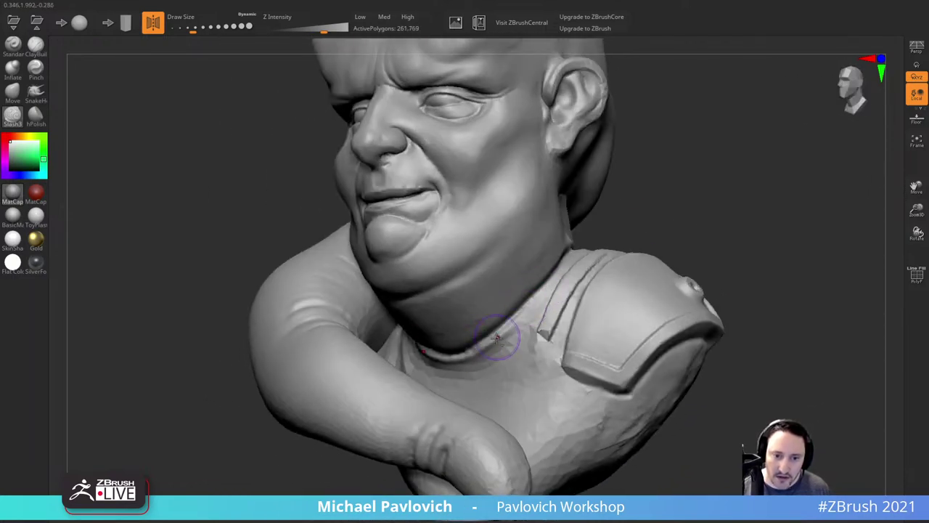
left_click_drag(504, 337, 564, 264)
left_click_drag(613, 220, 625, 212)
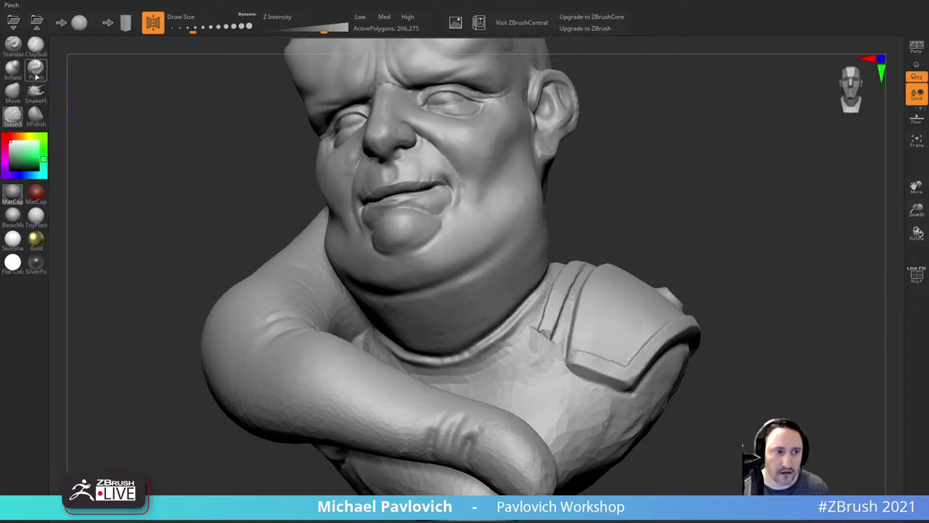
Step: Fill in the chest just below the neck-base crease with ClayBuildup
left_click(36, 49)
mouse_move(499, 337)
left_mouse_down()
mouse_move(514, 326)
mouse_move(458, 369)
mouse_move(522, 352)
mouse_move(455, 384)
left_mouse_up()
left_click_drag(616, 244, 601, 232)
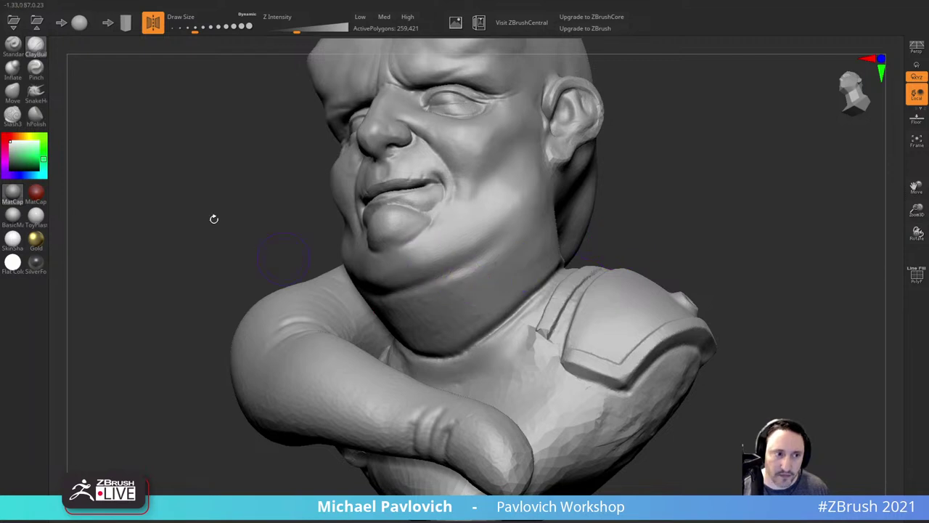
Step: Puff out the throat below the jaw into a double chin using a larger Inflate brush
left_click(12, 70)
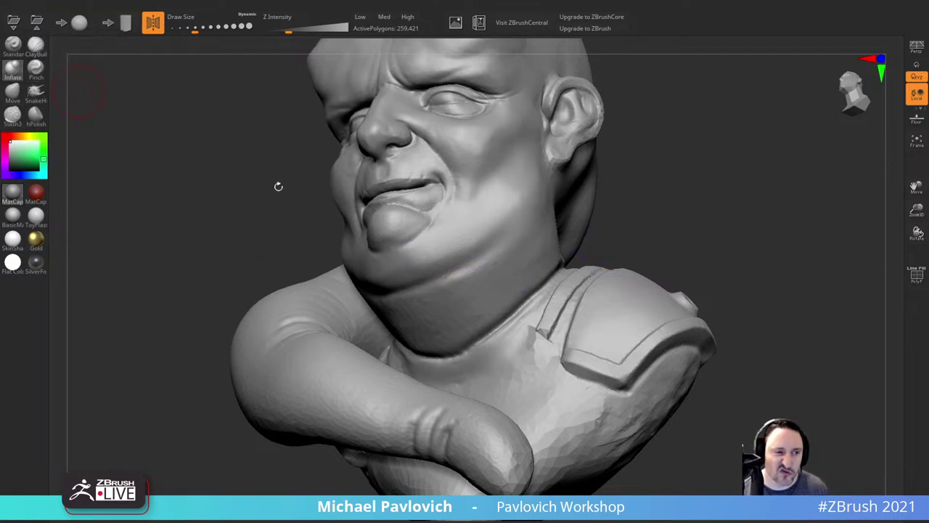
key("s")
left_click_drag(436, 315, 429, 315)
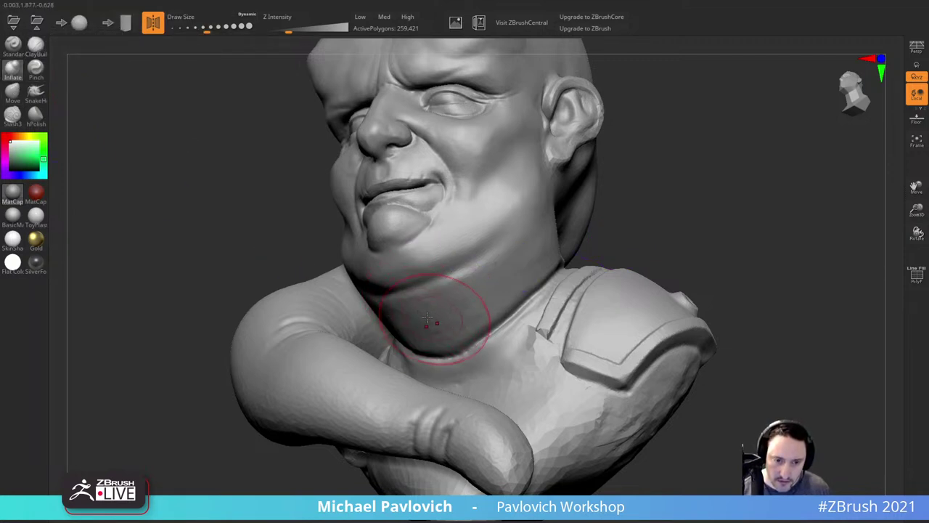
mouse_move(438, 337)
left_mouse_down()
mouse_move(445, 312)
mouse_move(425, 308)
mouse_move(492, 278)
mouse_move(388, 324)
left_mouse_up()
right_click_drag(548, 277, 487, 292)
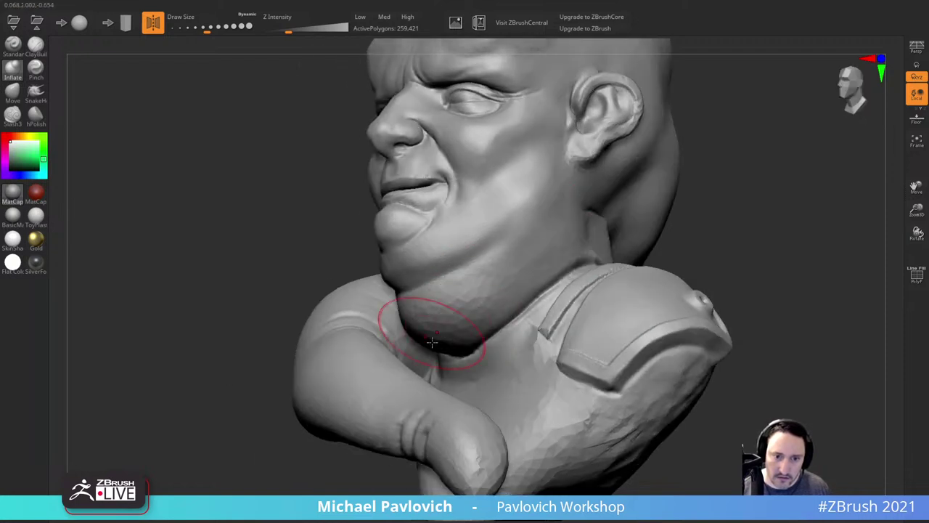
left_click_drag(433, 337, 448, 359)
left_click_drag(478, 294, 542, 252)
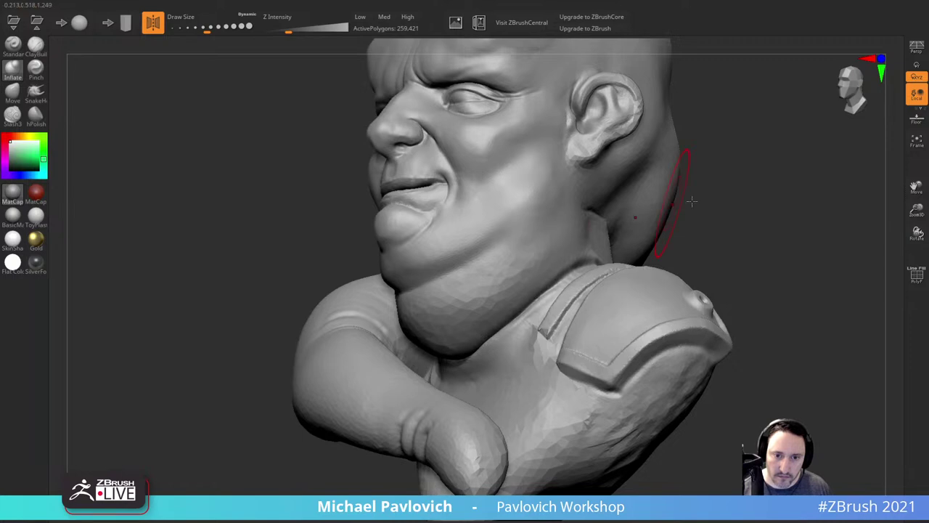
Step: Inflate the double chin further from the front of the throat up toward the side of the neck
right_click_drag(348, 211, 576, 208)
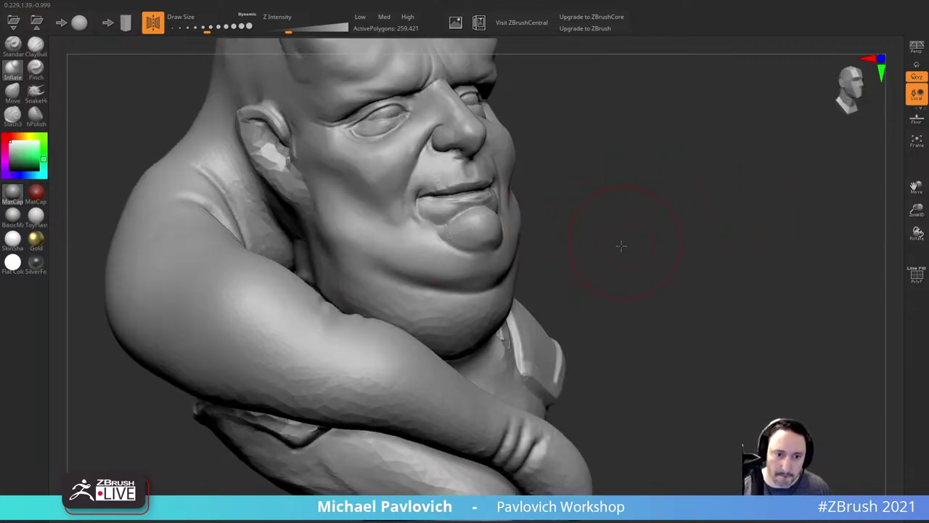
right_click_drag(621, 246, 475, 273)
left_click_drag(410, 332, 549, 284)
right_click_drag(734, 227, 632, 224)
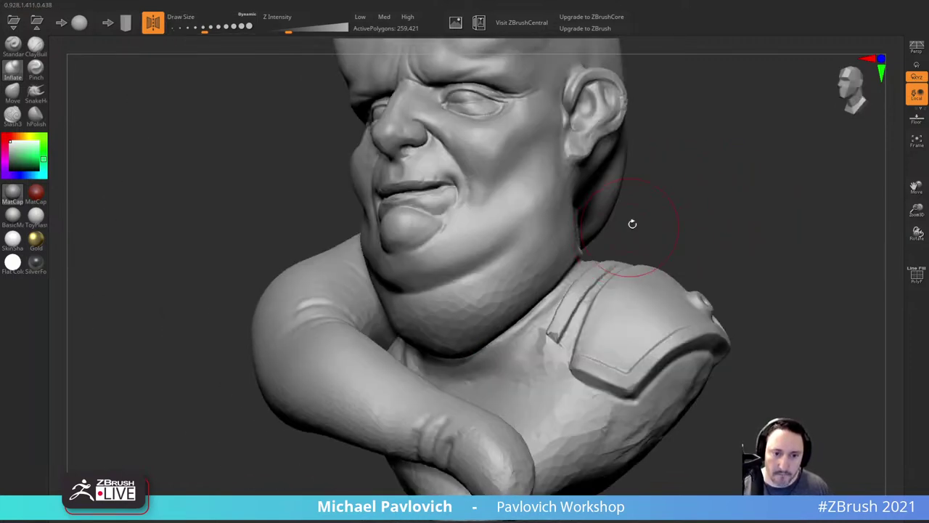
Step: Refine the surface of the double chin with the Standard brush at low Z Intensity and smooth it
right_click_drag(680, 184, 649, 196, "alt")
left_click(13, 46)
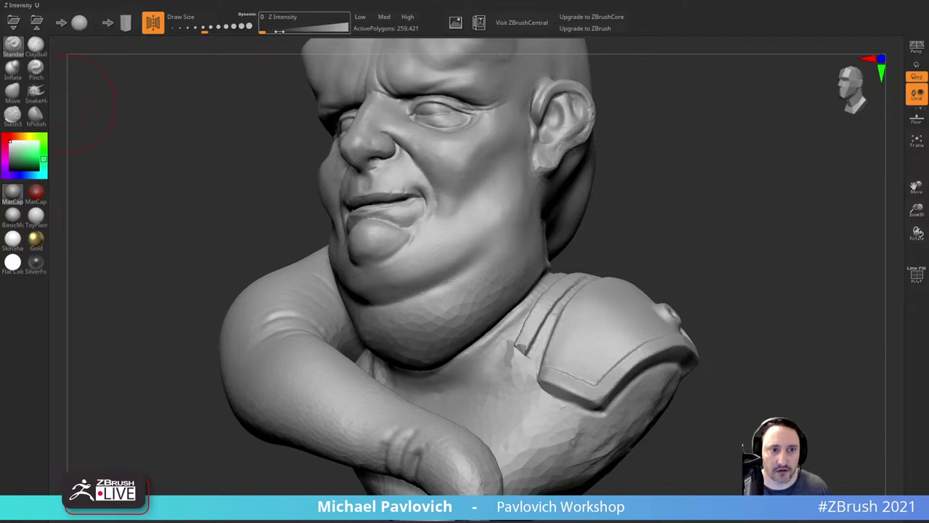
left_click_drag(266, 31, 277, 31)
mouse_move(440, 290)
left_mouse_down()
mouse_move(431, 325)
mouse_move(388, 324)
mouse_move(495, 292)
left_mouse_up()
left_click_drag(468, 290, 501, 275)
left_click_drag(452, 306, 499, 297)
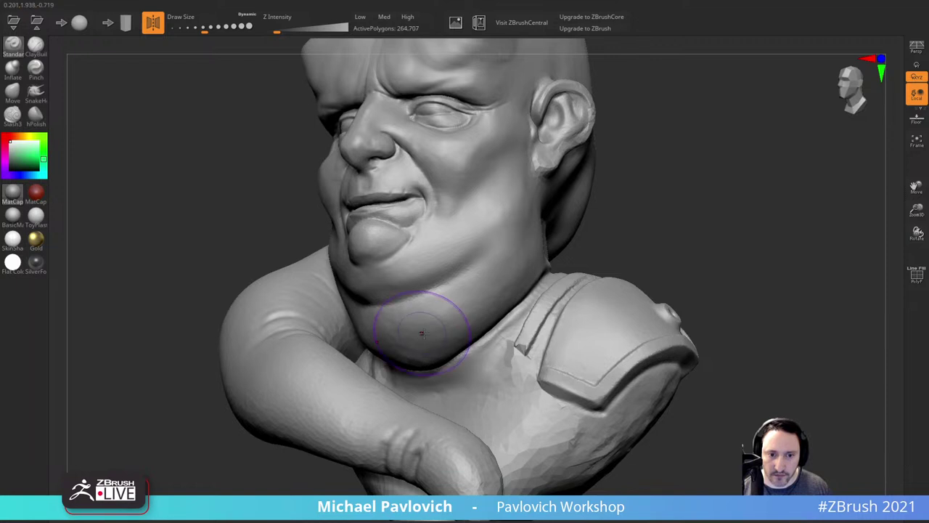
left_click_drag(423, 333, 405, 325, "shift")
Step: Build up the side of the face from below the ear into the jowl with ClayBuildup
mouse_move(641, 216)
left_mouse_down()
mouse_move(663, 222)
mouse_move(615, 223)
left_mouse_up()
key("s")
left_click_drag(684, 184, 501, 214)
left_click_drag(643, 243, 718, 231)
right_click_drag(719, 232, 687, 230)
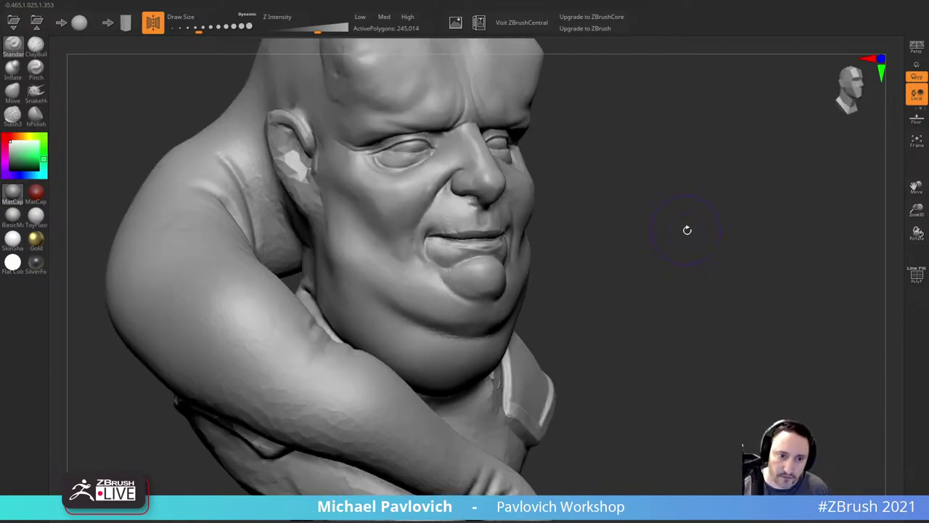
left_click(39, 54)
left_click_drag(340, 221, 374, 272)
mouse_move(349, 236)
left_mouse_down()
mouse_move(368, 274)
mouse_move(356, 230)
mouse_move(392, 274)
left_mouse_up()
Step: Add more clay to the lower cheek and jaw angle from the opposite side of the face with ClayBuildup
left_click_drag(622, 218, 570, 221)
mouse_move(614, 247)
left_mouse_down()
mouse_move(498, 264)
mouse_move(545, 239)
mouse_move(590, 233)
left_mouse_up()
left_click_drag(520, 231, 524, 255)
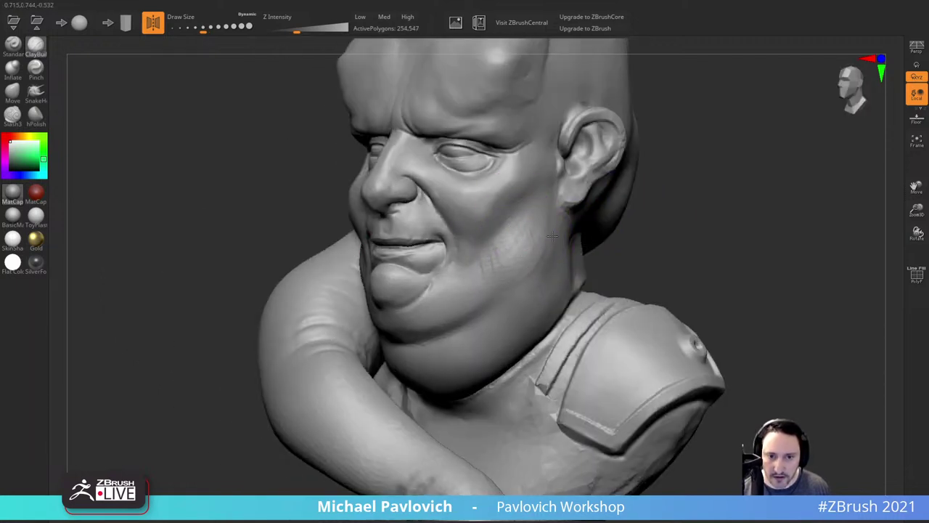
left_click_drag(613, 236, 642, 222)
mouse_move(498, 230)
left_mouse_down()
mouse_move(513, 189)
mouse_move(513, 236)
left_mouse_up()
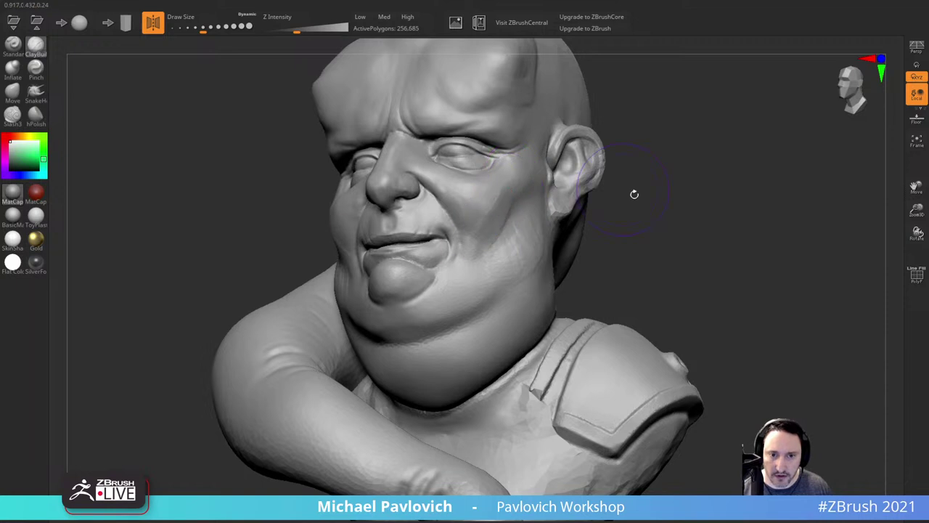
right_click_drag(634, 194, 363, 228)
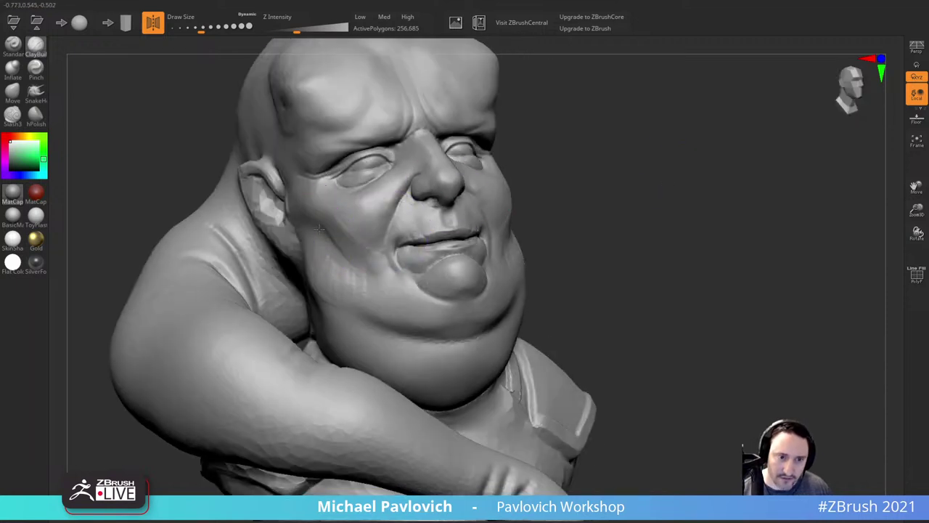
Step: Sculpt the cheek surface between the cheekbone and jowl with ClayBuildup, working on both sides of the face
left_click_drag(327, 235, 313, 221)
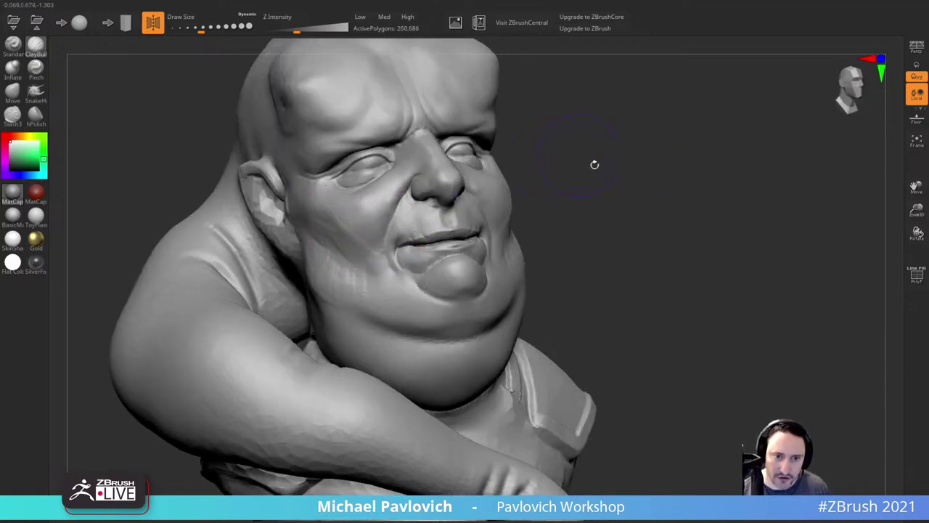
left_click_drag(594, 165, 657, 185)
mouse_move(381, 240)
left_mouse_down()
mouse_move(363, 246)
mouse_move(347, 235)
left_mouse_up()
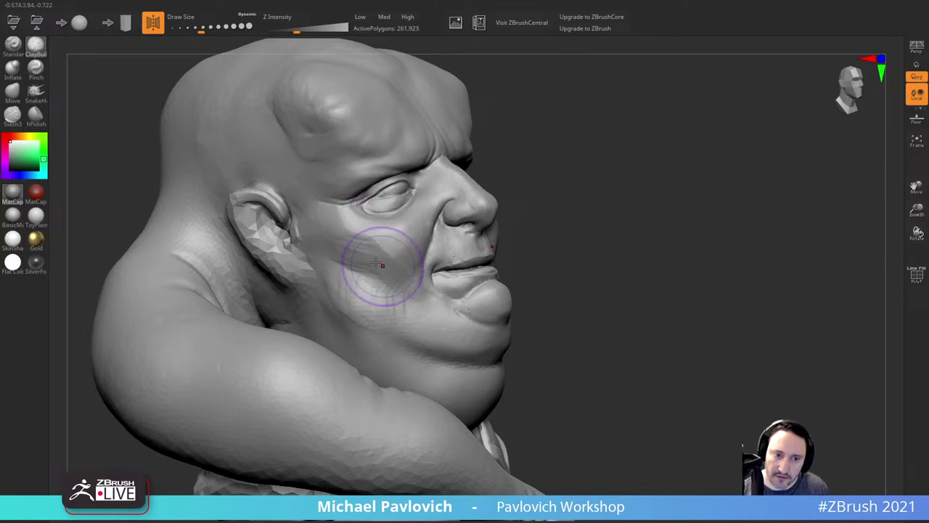
left_click_drag(376, 263, 357, 265)
left_click_drag(676, 207, 541, 218)
left_click_drag(519, 267, 548, 245)
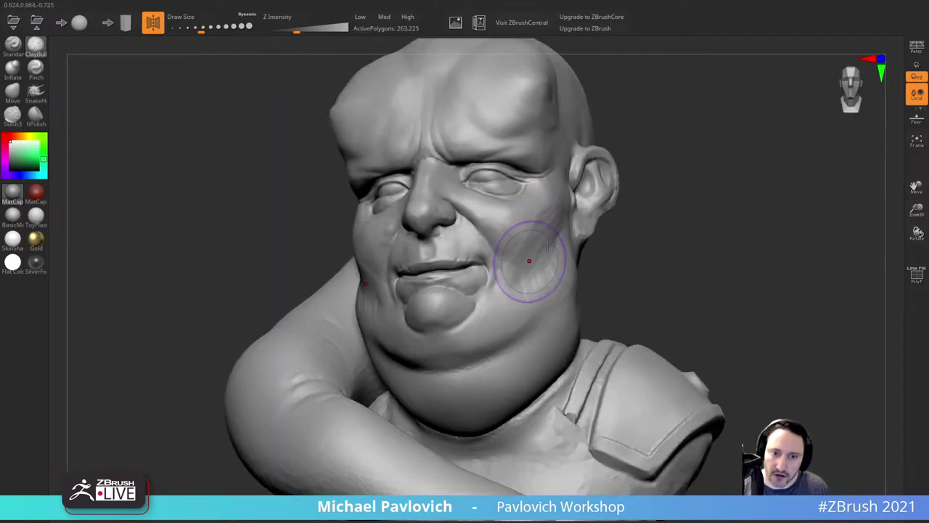
Step: Refine the cheekbones and mid cheeks with more ClayBuildup strokes and smooth the area above the jowls
left_click_drag(652, 210, 579, 230, "alt")
mouse_move(483, 228)
left_mouse_down()
mouse_move(458, 249)
mouse_move(485, 259)
mouse_move(489, 240)
left_mouse_up()
left_click_drag(575, 207, 646, 180)
left_click_drag(407, 259, 398, 264)
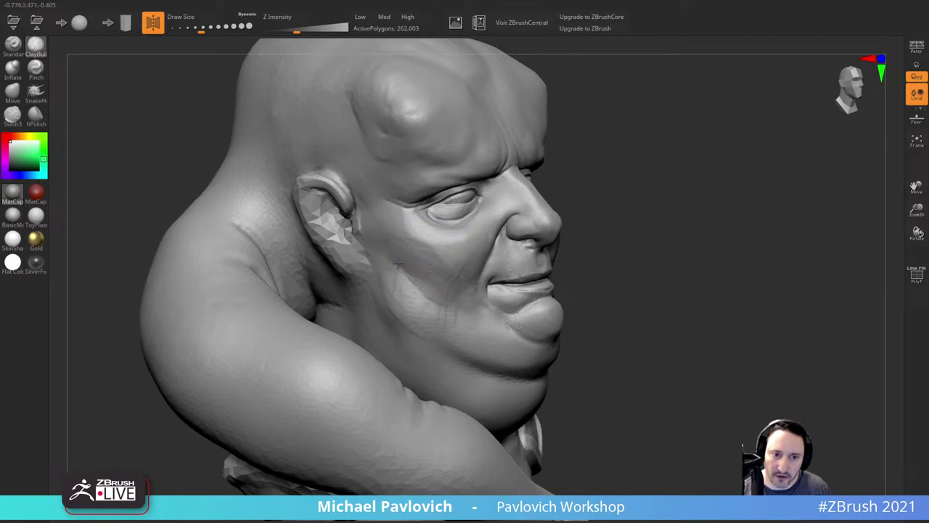
left_click_drag(603, 230, 536, 235)
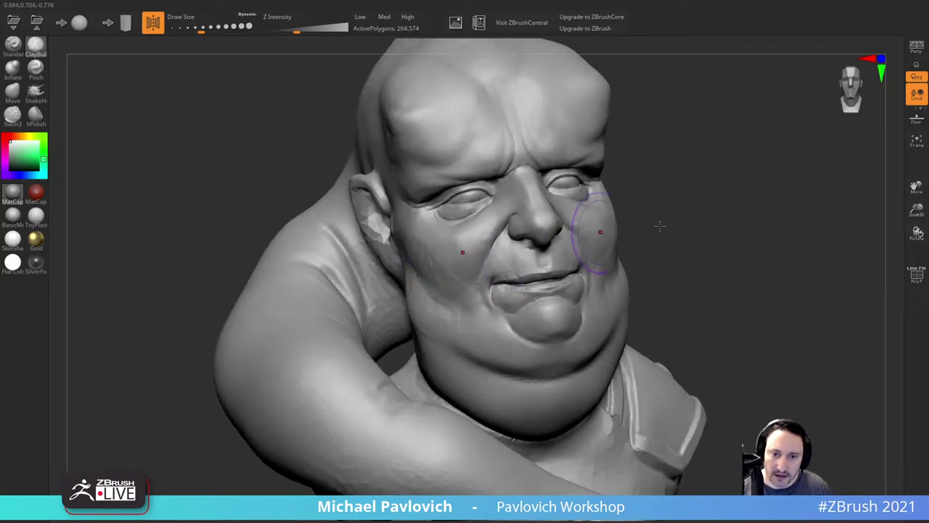
left_click_drag(660, 226, 641, 228)
left_click_drag(561, 263, 570, 255, "shift")
left_click_drag(642, 245, 614, 248)
left_click_drag(602, 255, 588, 262, "shift")
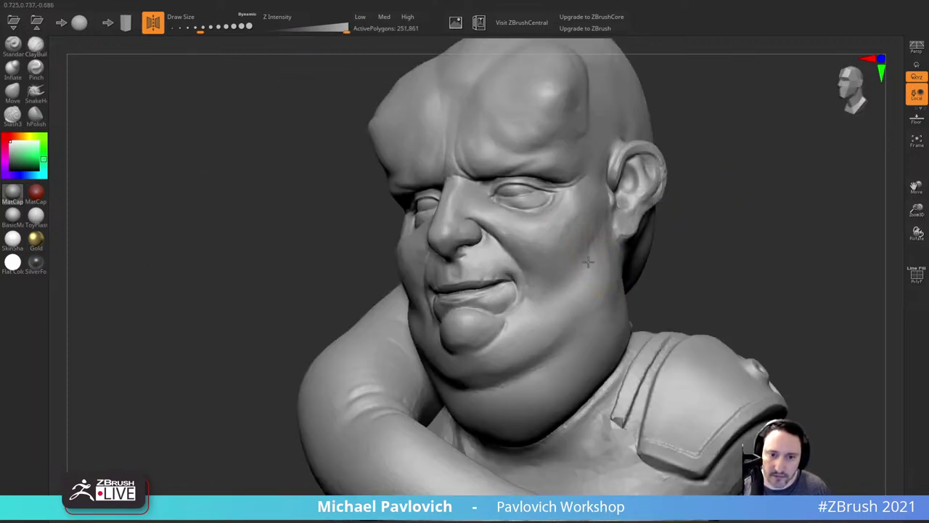
Step: Cut a curved crease across the upper cheek below the eye bag with a smaller Slash3 brush
left_click_drag(648, 267, 721, 222)
mouse_move(697, 250)
left_mouse_down()
mouse_move(726, 230)
mouse_move(709, 225)
left_mouse_up()
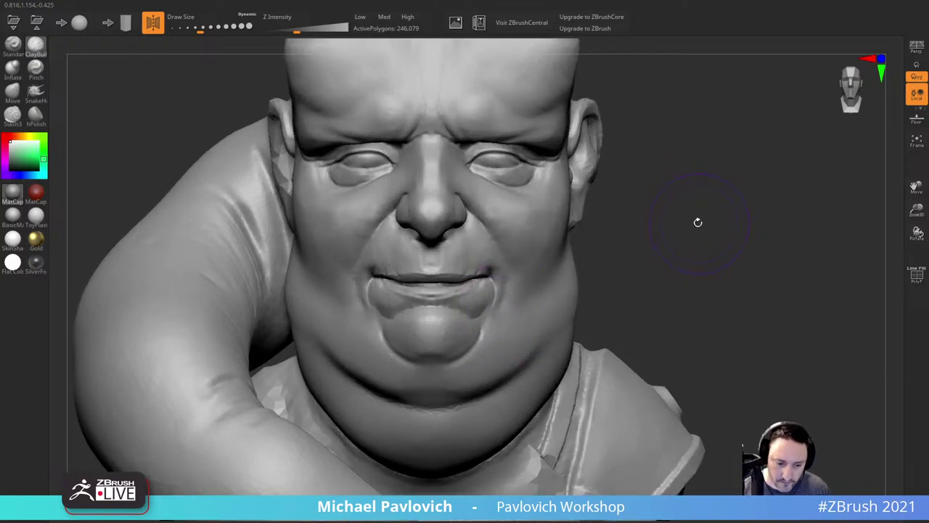
right_click_drag(697, 223, 671, 202)
right_click_drag(762, 218, 703, 216)
left_click_drag(718, 210, 748, 209)
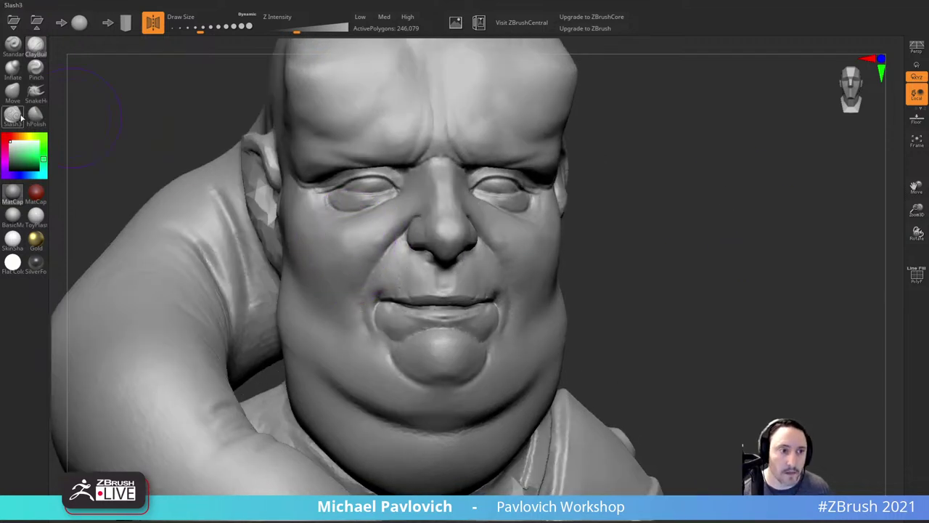
left_click(22, 118)
left_click_drag(618, 183, 620, 172)
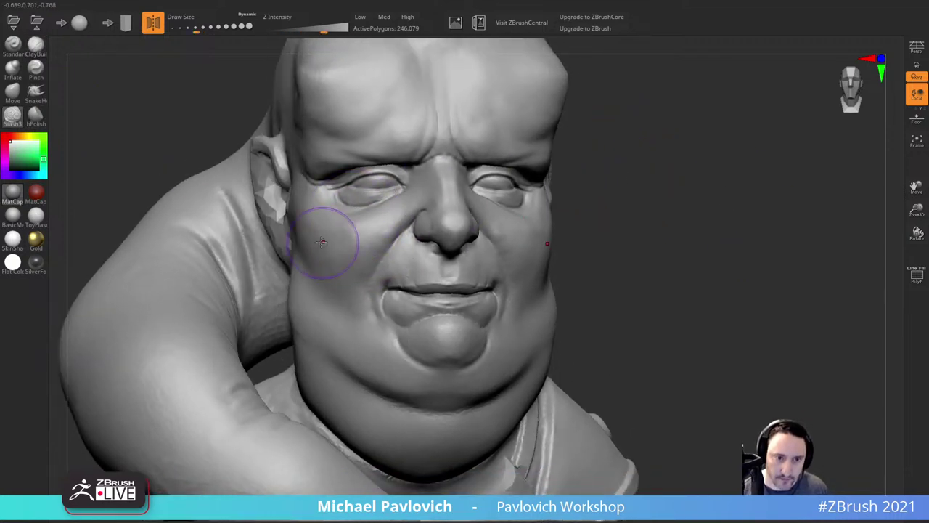
key("[")
left_click_drag(312, 238, 326, 243)
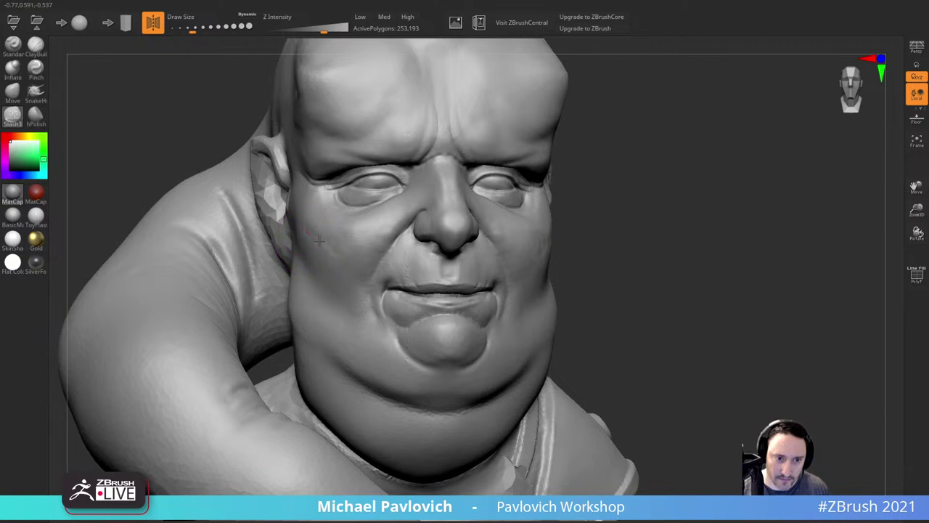
left_click_drag(617, 174, 661, 169)
left_click_drag(333, 232, 403, 242)
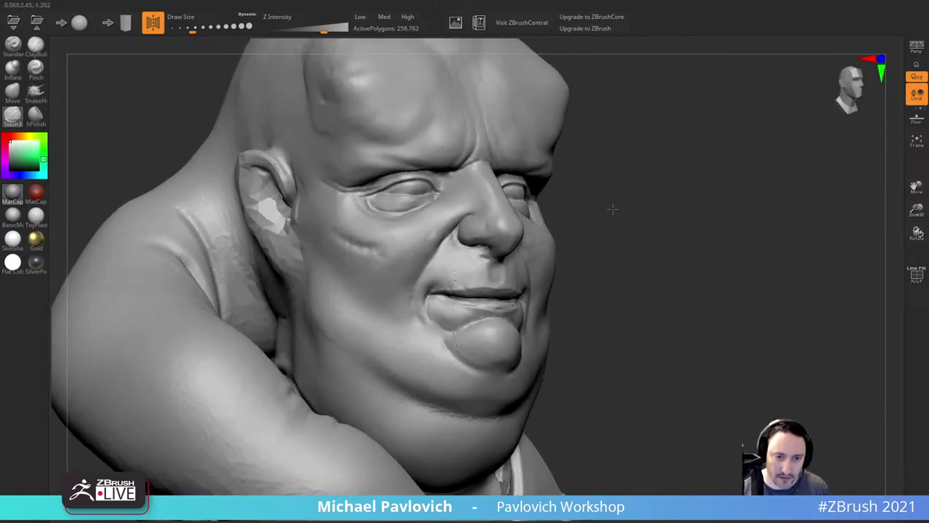
left_click_drag(747, 219, 668, 236)
left_click_drag(710, 203, 736, 180)
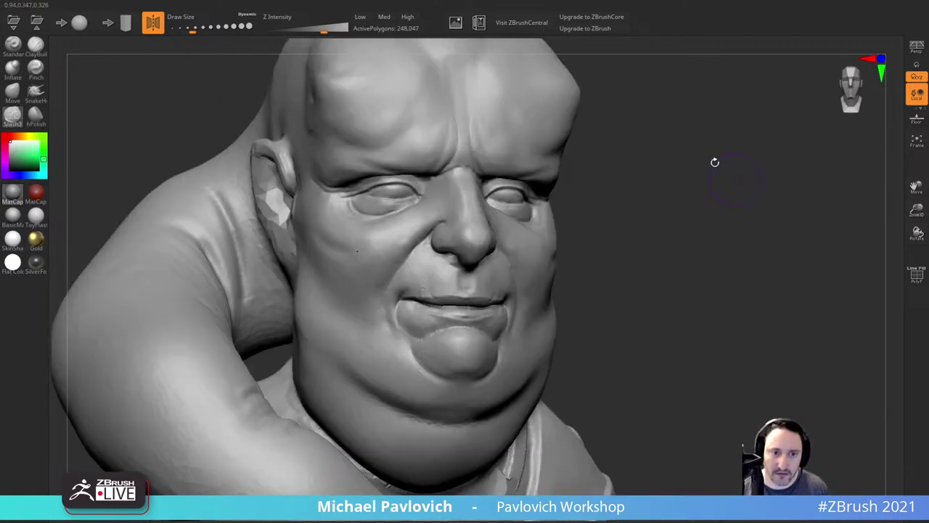
Step: Build up the flesh around the new cheek crease with ClayBuildup, working from both sides of the face
left_click(33, 51)
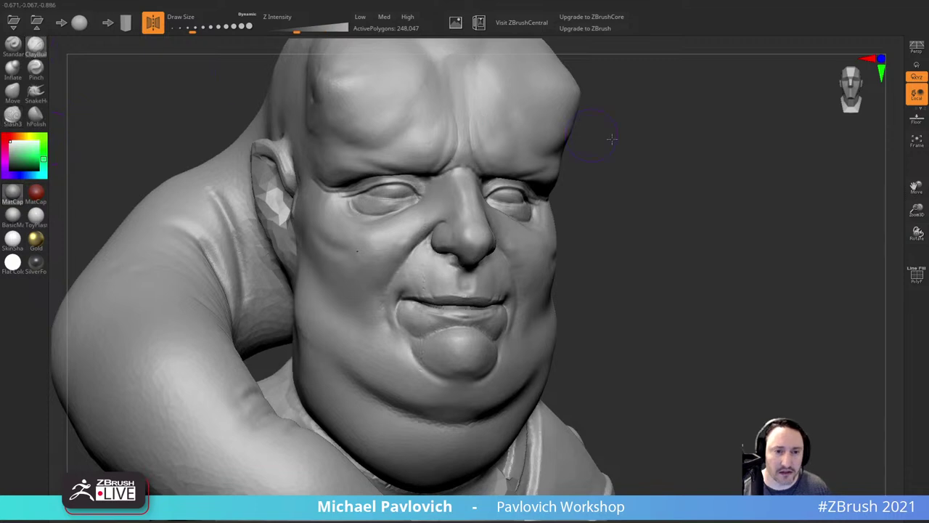
left_click_drag(612, 139, 643, 143)
left_click_drag(348, 226, 357, 233)
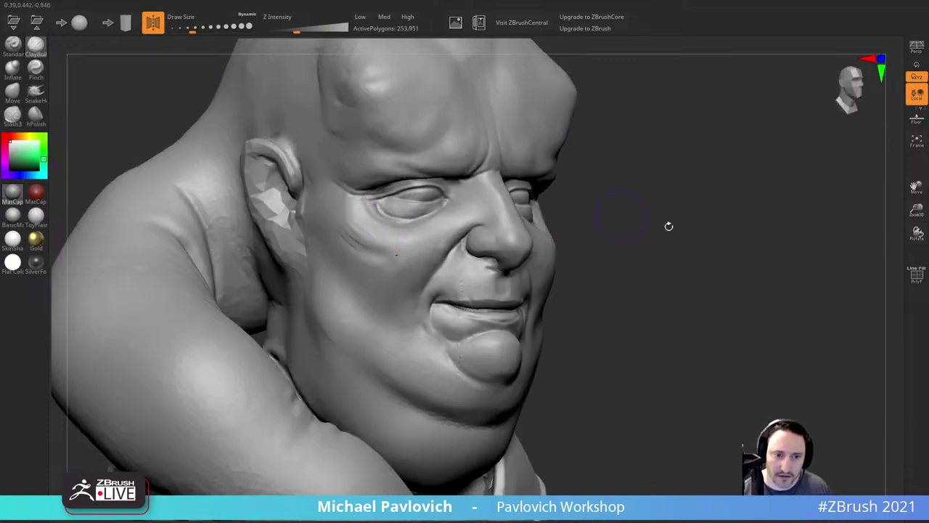
left_click_drag(668, 226, 614, 236)
left_click_drag(533, 255, 543, 258)
mouse_move(545, 233)
left_mouse_down()
mouse_move(556, 216)
mouse_move(574, 221)
left_mouse_up()
right_click_drag(646, 211, 642, 200)
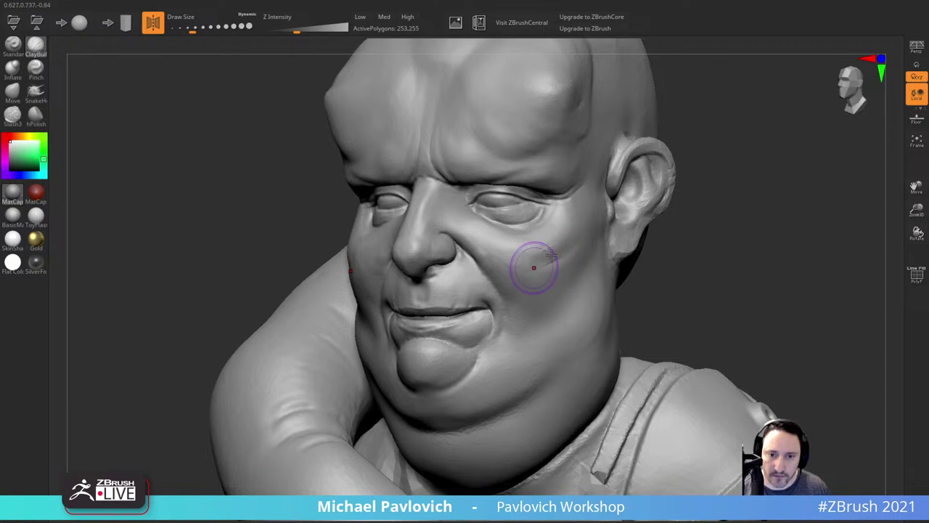
mouse_move(534, 265)
left_mouse_down()
mouse_move(569, 230)
mouse_move(539, 241)
mouse_move(571, 223)
mouse_move(572, 245)
mouse_move(581, 240)
left_mouse_up()
Step: Smooth the outer cheek below the eye and the front of the double chin from the front view
right_click_drag(736, 224, 716, 198, "shift")
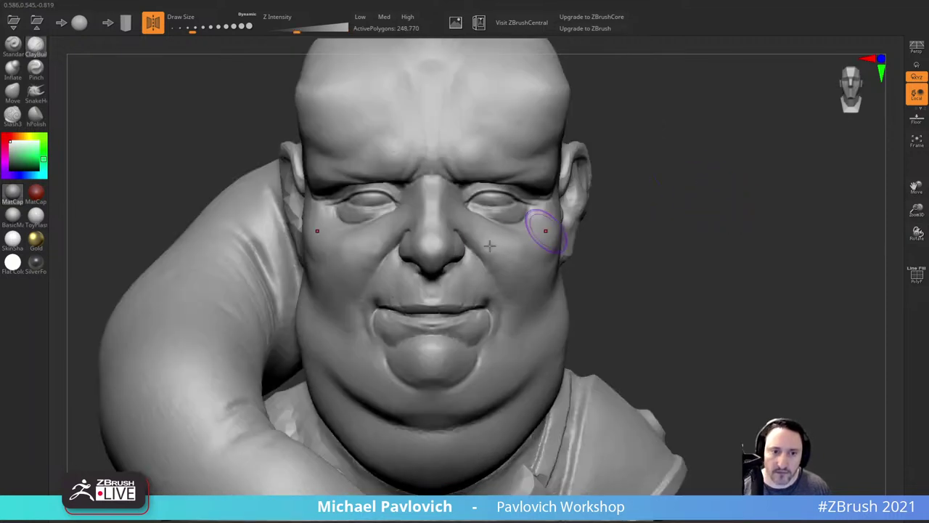
mouse_move(328, 245)
left_mouse_down("shift")
mouse_move(349, 260)
mouse_move(325, 235)
left_mouse_up("shift")
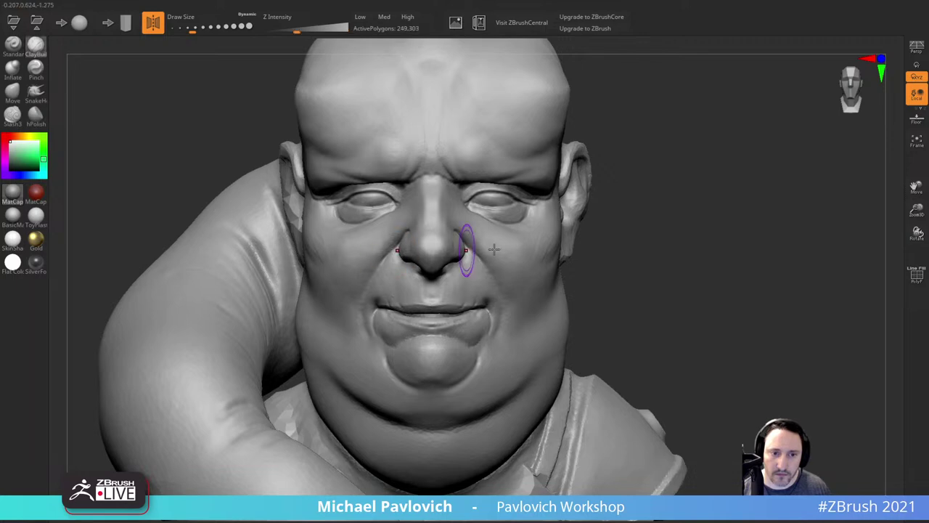
right_click_drag(675, 218, 682, 145, "alt")
left_click_drag(483, 321, 400, 334, "shift")
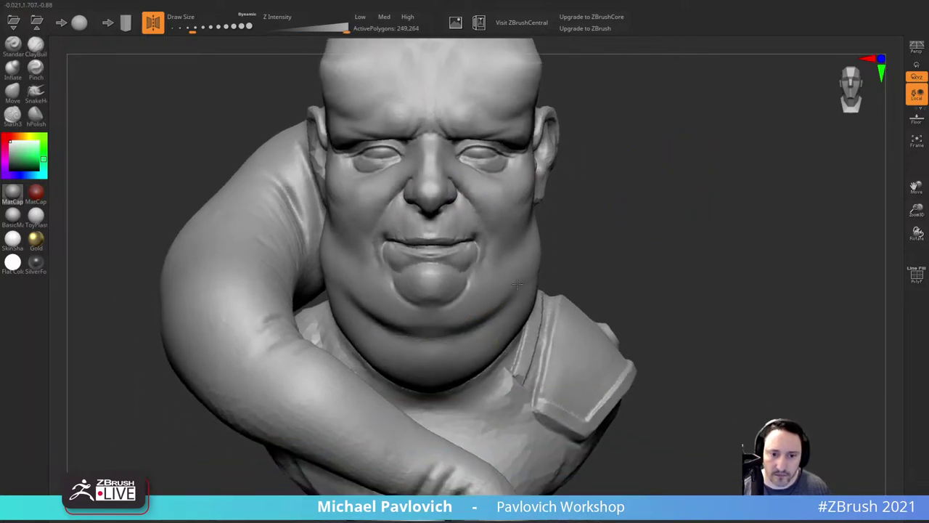
Step: Reshape the bulging forehead from a side view with a larger Move brush
mouse_move(638, 237)
right_mouse_down("ctrl")
mouse_move(659, 231)
mouse_move(626, 239)
right_mouse_up("ctrl")
mouse_move(701, 238)
right_mouse_down()
mouse_move(632, 247)
mouse_move(707, 243)
right_mouse_up()
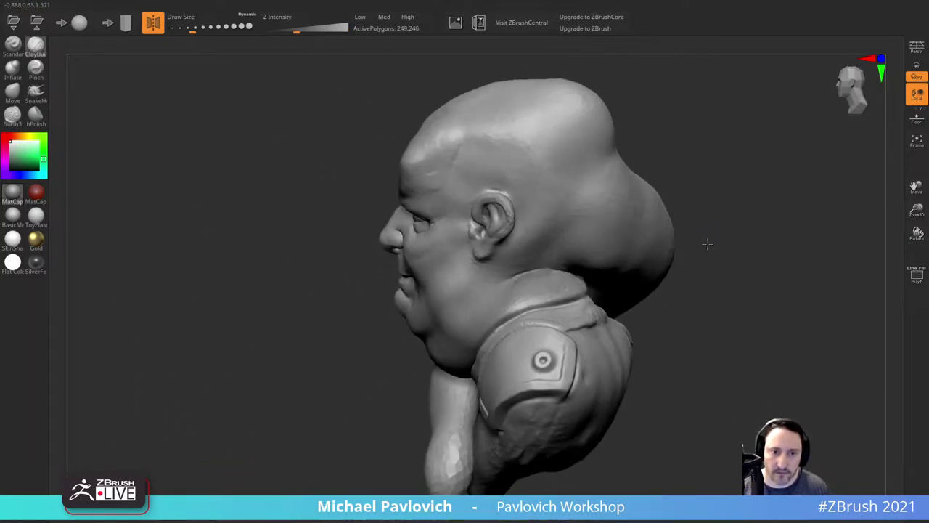
mouse_move(714, 181)
right_mouse_down("alt")
mouse_move(717, 251)
mouse_move(718, 192)
right_mouse_up("alt")
right_click_drag(718, 191, 744, 212)
right_click_drag(793, 142, 681, 218, "alt")
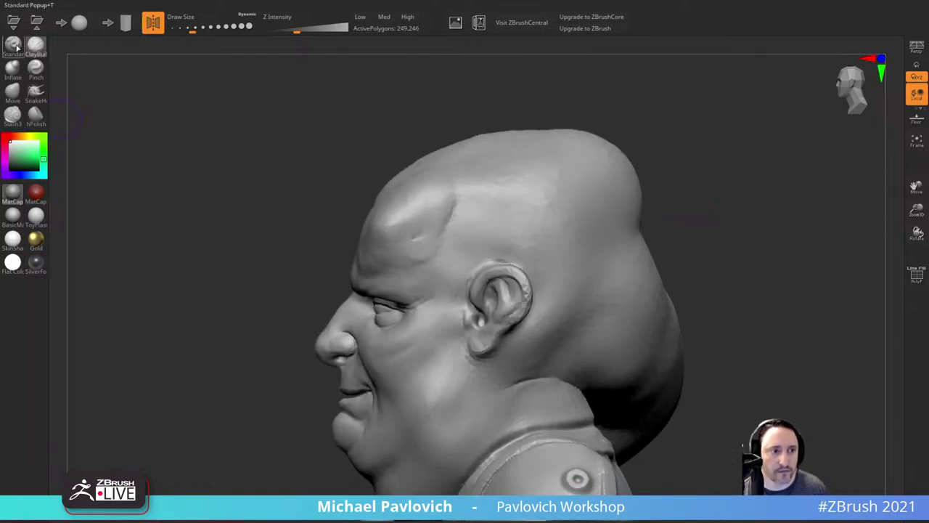
left_click(16, 98)
key("s")
mouse_move(379, 208)
left_mouse_down()
mouse_move(393, 200)
mouse_move(383, 189)
left_mouse_up()
right_click_drag(367, 165, 396, 158)
left_click_drag(385, 232, 359, 221)
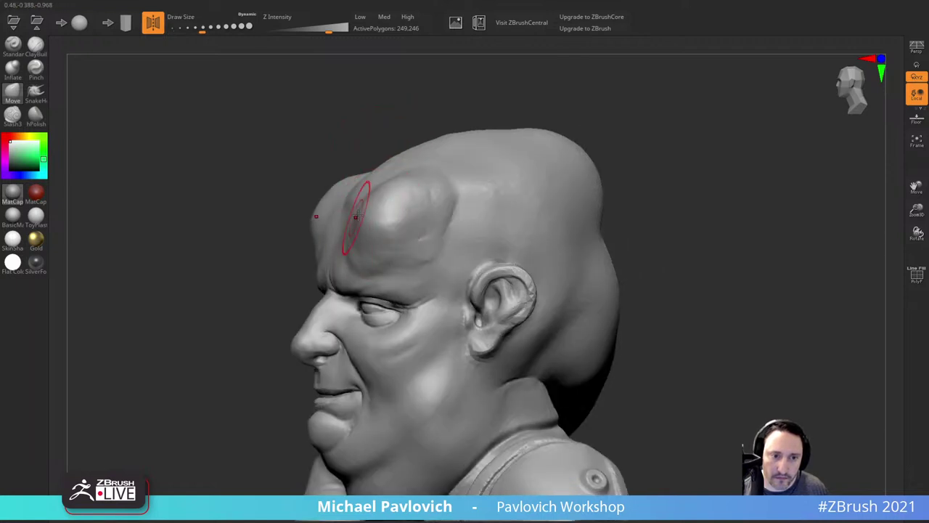
left_click_drag(395, 249, 366, 245)
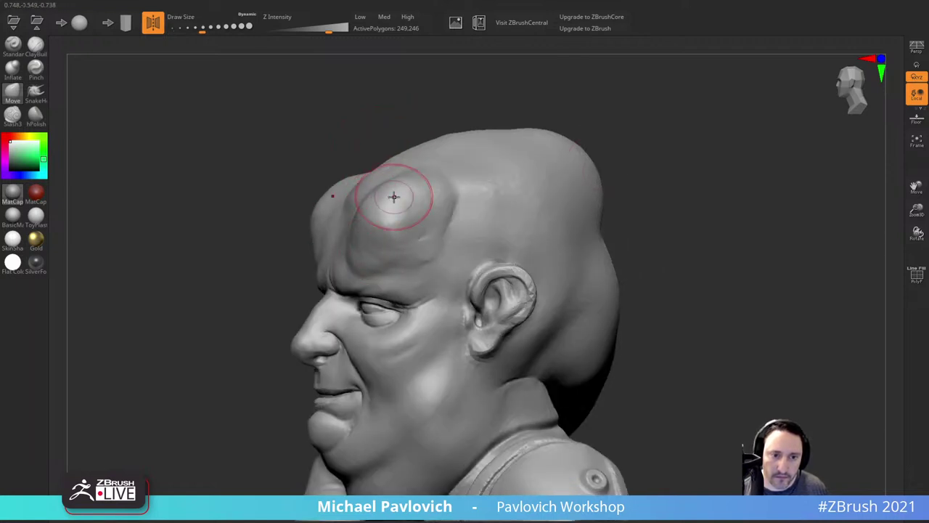
mouse_move(398, 197)
right_mouse_down("shift")
mouse_move(685, 189)
mouse_move(596, 224)
right_mouse_up("shift")
right_click_drag(596, 224, 724, 150, "alt")
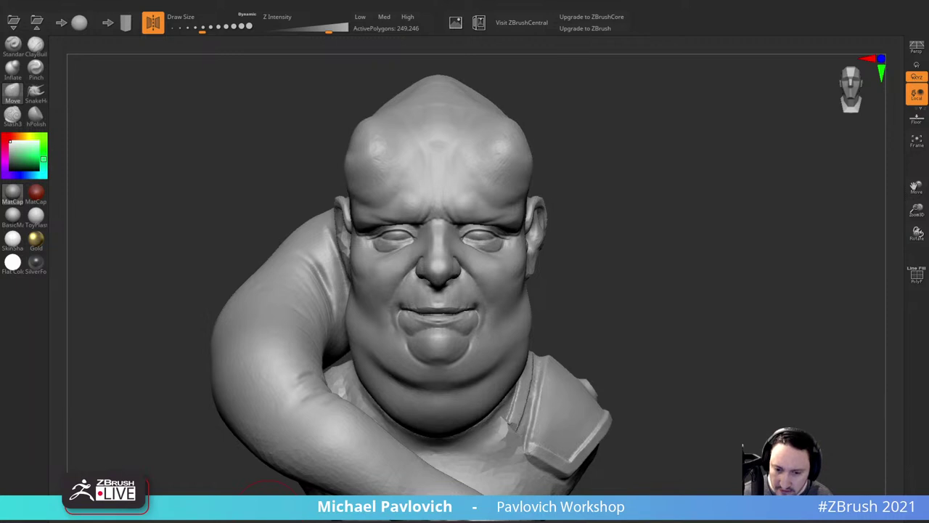
Step: Switch to the browser, pause the YouTube video "Loading the Free Paragon Assets in Unreal Engine 4" and select its address
left_click_drag(503, 520, 437, 20)
left_click(173, 292)
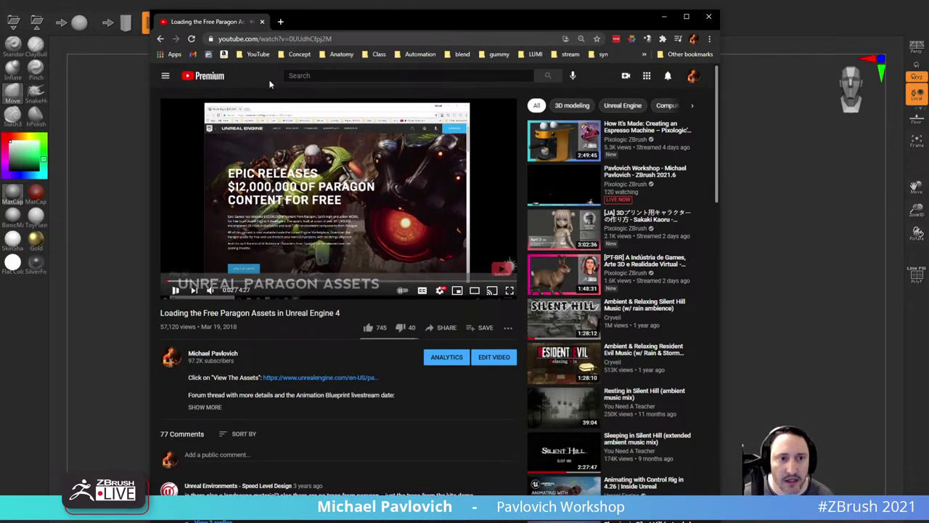
left_click(308, 40)
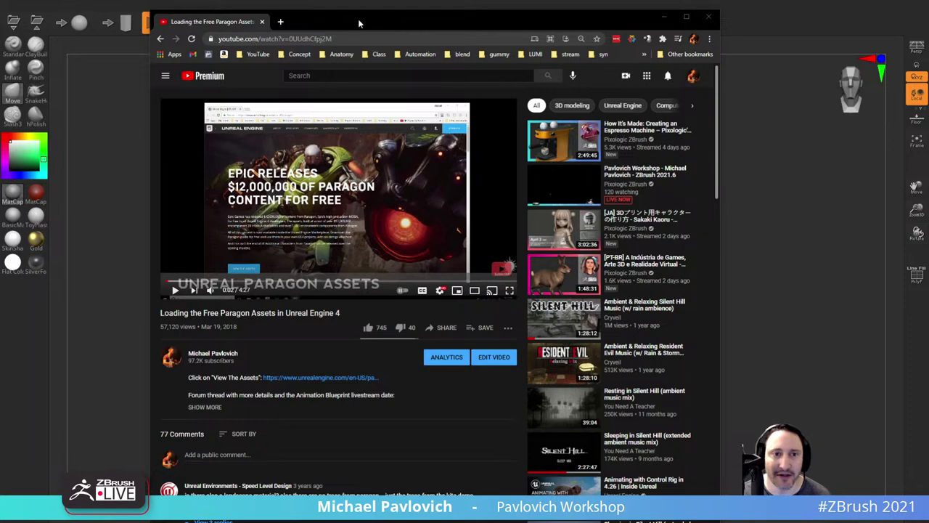
left_click_drag(359, 23, 359, 521)
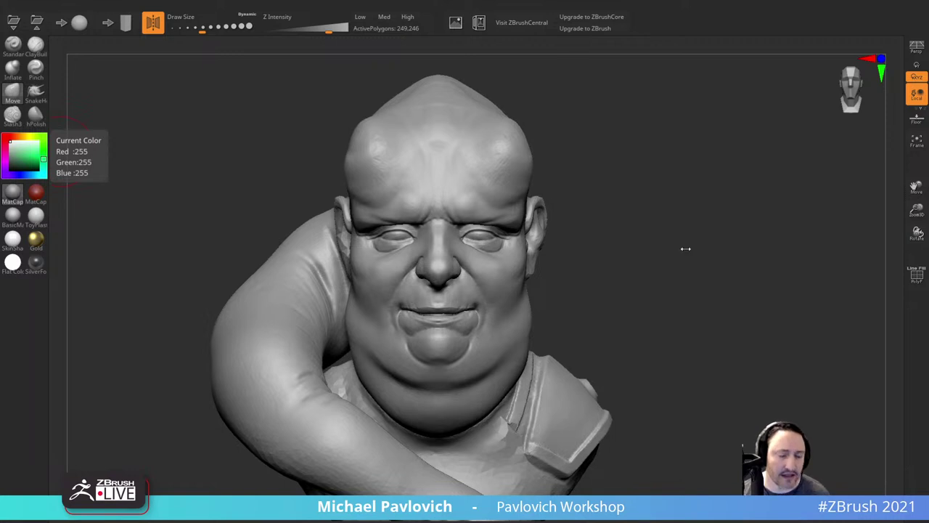
Step: Enlarge the Move brush and adjust the brow and centre of the forehead from the side
mouse_move(682, 176)
left_mouse_down()
mouse_move(714, 154)
mouse_move(777, 137)
mouse_move(753, 145)
left_mouse_up()
key("s")
left_click_drag(492, 224, 497, 225)
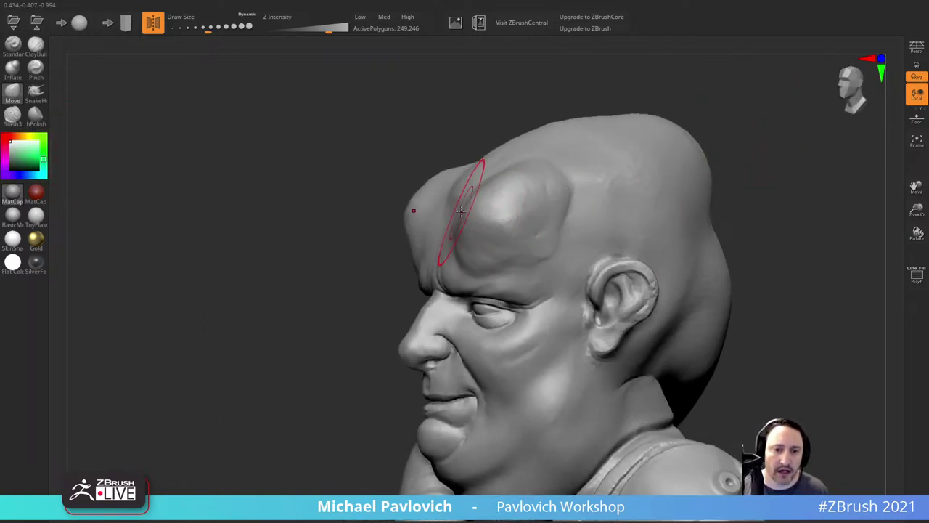
left_click_drag(456, 147, 483, 156)
left_click_drag(452, 213, 453, 236)
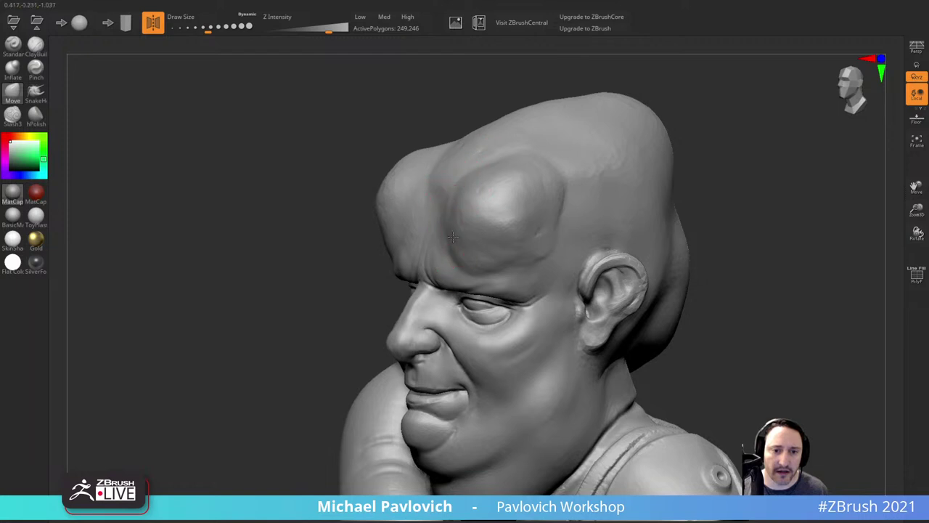
left_click_drag(715, 191, 761, 192)
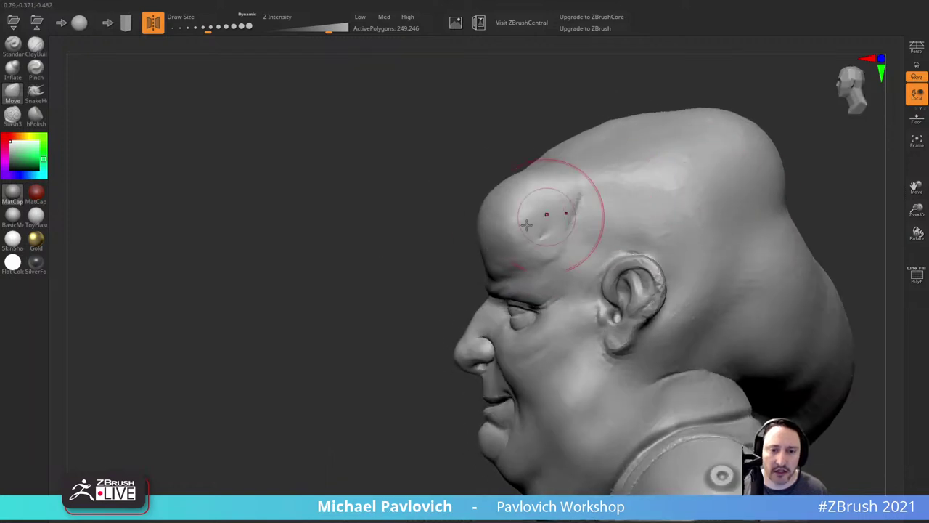
mouse_move(363, 203)
left_mouse_down()
mouse_move(446, 242)
mouse_move(472, 234)
left_mouse_up()
Step: Smooth the outer cheeks below the eyes and the surface above the mouth
mouse_move(700, 192)
left_mouse_down("alt")
mouse_move(704, 163)
mouse_move(709, 194)
mouse_move(723, 186)
mouse_move(686, 192)
mouse_move(709, 196)
mouse_move(701, 174)
mouse_move(699, 196)
left_mouse_up("alt")
left_click_drag(634, 202, 614, 194)
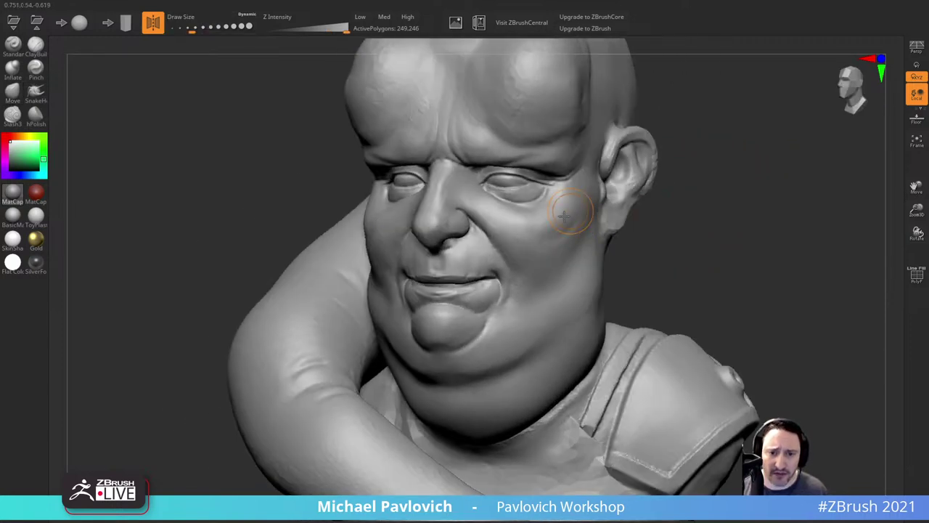
left_click_drag(564, 215, 593, 210, "shift")
mouse_move(670, 203)
left_mouse_down()
mouse_move(696, 206)
mouse_move(624, 206)
left_mouse_up()
mouse_move(558, 234)
left_mouse_down("shift")
mouse_move(527, 313)
mouse_move(580, 244)
left_mouse_up("shift")
mouse_move(690, 207)
left_mouse_down()
mouse_move(736, 209)
mouse_move(711, 140)
mouse_move(701, 206)
left_mouse_up()
mouse_move(421, 231)
left_mouse_down("shift")
mouse_move(391, 228)
mouse_move(417, 224)
left_mouse_up("shift")
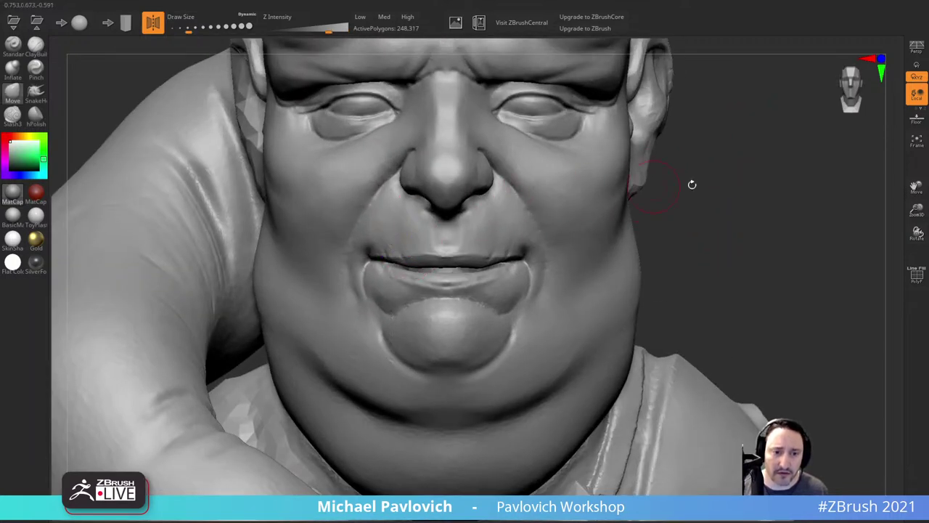
Step: Smooth the chin and the crease between the chin and lower lip from the front
left_click_drag(692, 184, 710, 184, "alt")
left_click_drag(430, 312, 424, 335, "shift")
left_click_drag(418, 367, 421, 371, "shift")
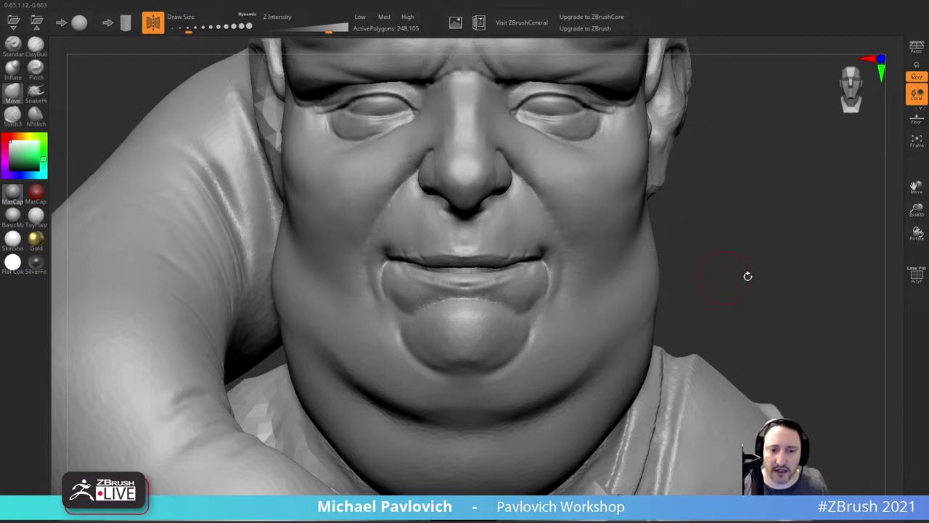
mouse_move(747, 277)
left_mouse_down("alt")
mouse_move(707, 247)
mouse_move(754, 231)
mouse_move(730, 249)
mouse_move(577, 270)
left_mouse_up("alt")
left_click_drag(411, 318, 406, 321, "shift")
Step: Smooth the lower lip and the corners of the mouth from both three-quarter views
left_click_drag(705, 220, 746, 190)
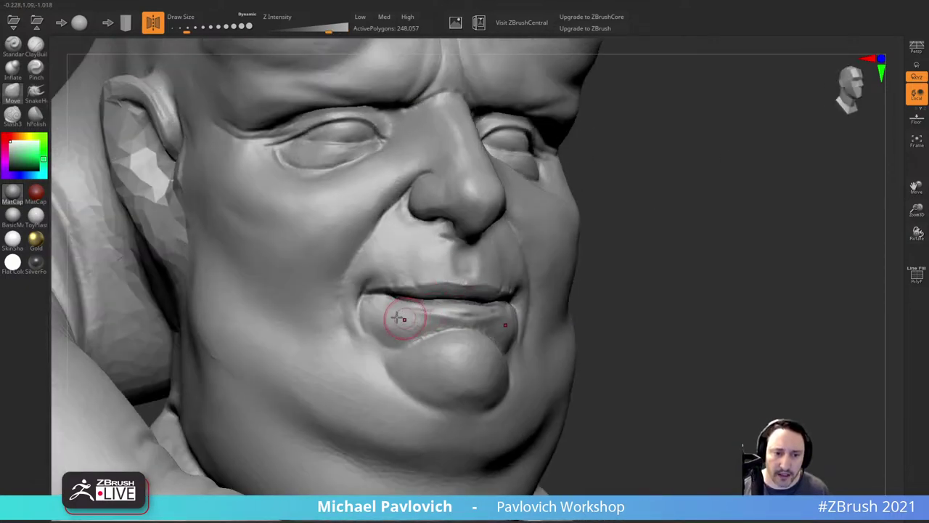
mouse_move(402, 320)
left_mouse_down("shift")
mouse_move(379, 315)
mouse_move(430, 296)
left_mouse_up("shift")
left_click_drag(701, 284, 584, 298)
left_click_drag(493, 325, 522, 318, "shift")
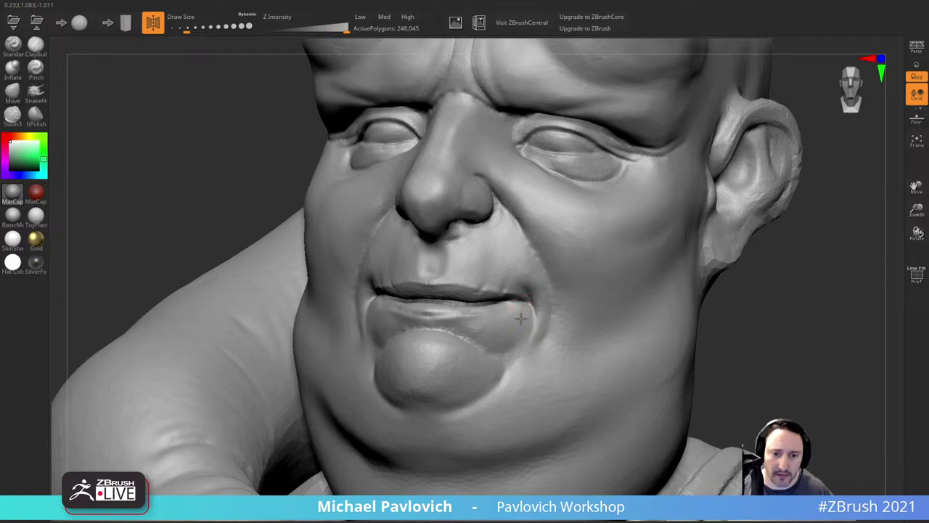
Step: Build up the chin with a resized ClayBuildup brush and smooth its side
left_click_drag(715, 305, 803, 281)
left_click(35, 48)
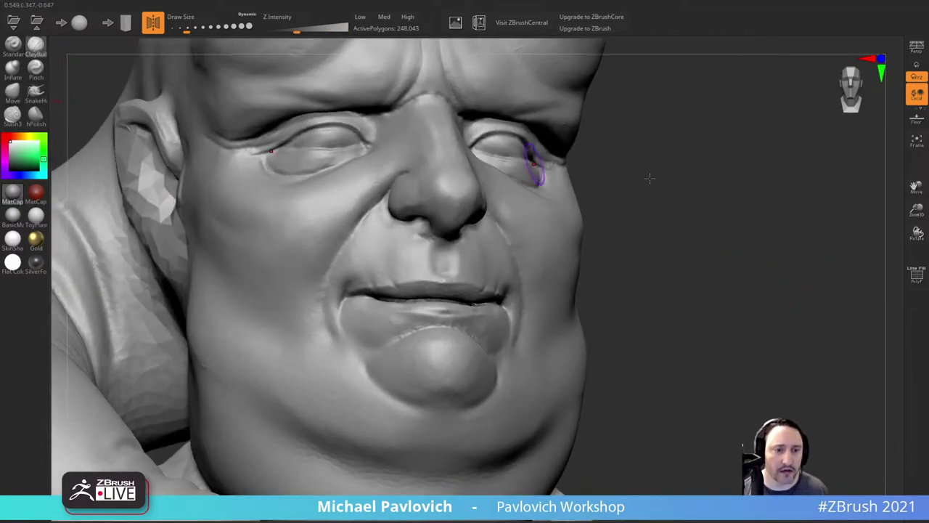
left_click_drag(689, 182, 773, 214)
key("s")
left_click_drag(442, 340, 443, 340)
mouse_move(412, 326)
left_mouse_down()
mouse_move(417, 352)
mouse_move(413, 330)
mouse_move(433, 355)
mouse_move(451, 357)
left_mouse_up()
mouse_move(748, 294)
left_mouse_down()
mouse_move(686, 297)
mouse_move(734, 288)
mouse_move(693, 292)
left_mouse_up()
left_click_drag(482, 351, 501, 335, "shift")
left_click_drag(716, 280, 689, 282, "shift")
Step: Enlarge the ClayBuildup brush, add volume across the middle of the chin, and smooth its lower part
mouse_move(712, 273)
left_mouse_down("alt")
mouse_move(720, 294)
mouse_move(736, 287)
mouse_move(739, 257)
mouse_move(757, 238)
left_mouse_up("alt")
key("bracketright")
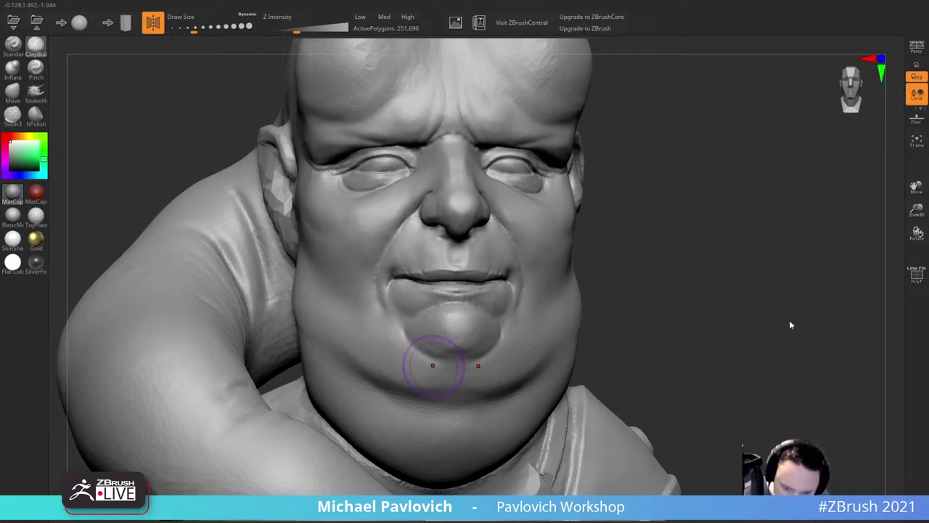
mouse_move(438, 316)
left_mouse_down()
mouse_move(458, 336)
mouse_move(427, 336)
mouse_move(430, 321)
mouse_move(464, 321)
mouse_move(463, 337)
mouse_move(459, 318)
left_mouse_up()
left_click_drag(668, 290, 639, 289)
left_click_drag(444, 330, 462, 348, "shift")
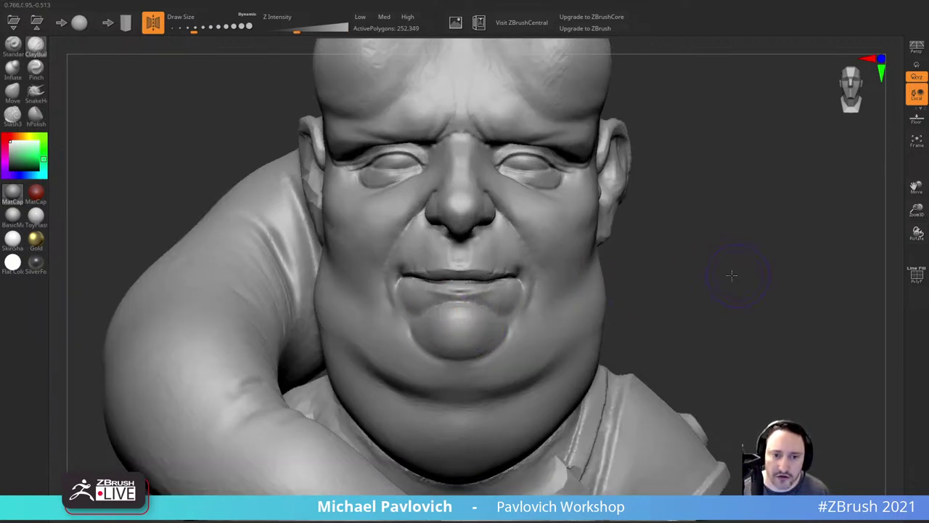
Step: Sculpt the forehead between the two bulges with ClayBuildup strokes on either side of the centre line
mouse_move(732, 275)
left_mouse_down("alt")
mouse_move(705, 258)
mouse_move(719, 277)
left_mouse_up("alt")
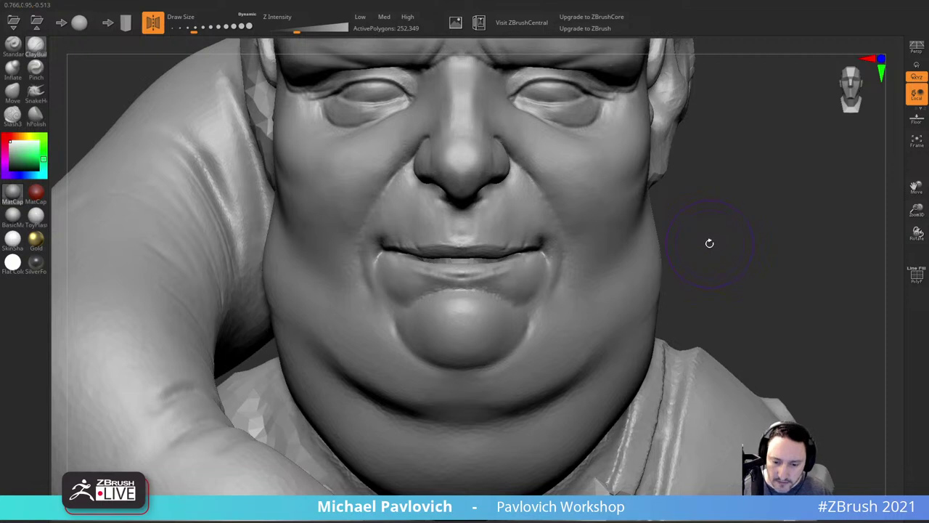
left_click_drag(712, 241, 705, 235, "alt")
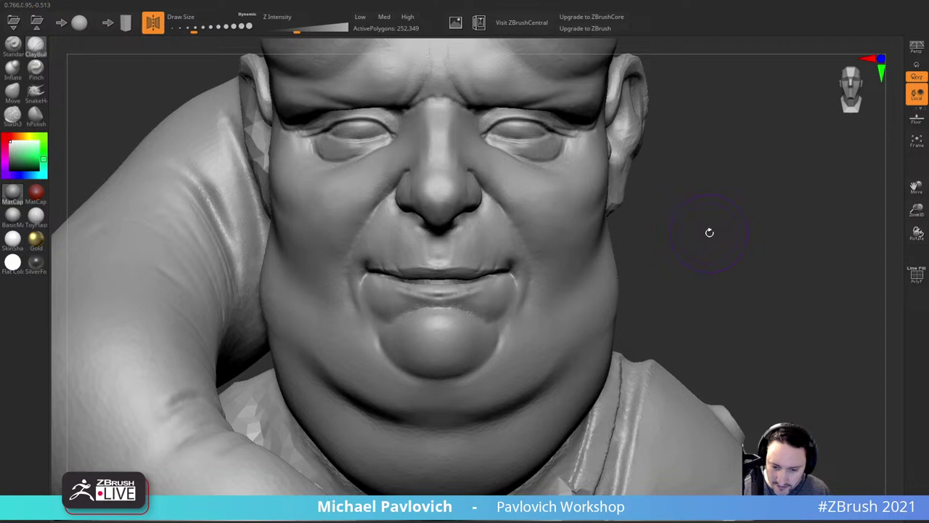
mouse_move(705, 226)
left_mouse_down("alt")
mouse_move(728, 300)
mouse_move(762, 264)
left_mouse_up("alt")
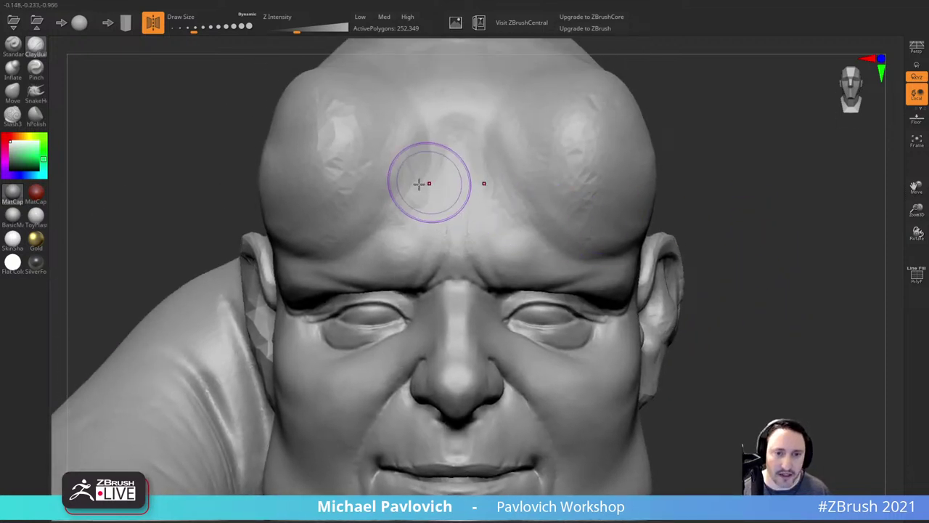
left_click_drag(427, 183, 417, 190)
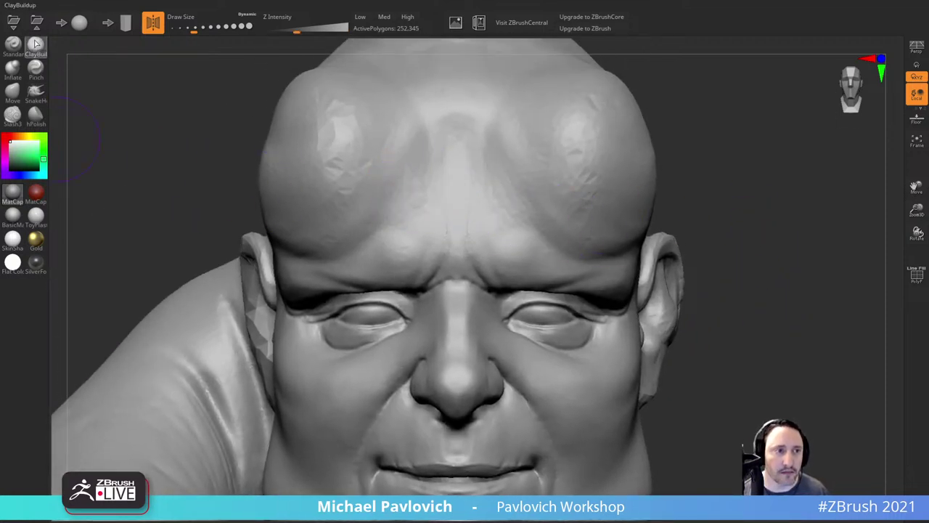
mouse_move(399, 171)
left_mouse_down()
mouse_move(374, 226)
mouse_move(411, 205)
left_mouse_up()
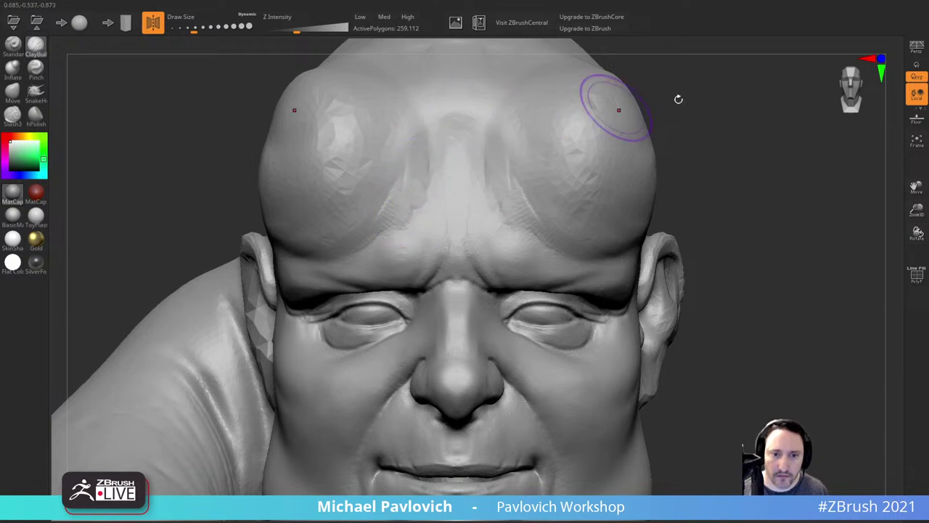
Step: Cut frown creases from the middle of the forehead down to the inner brows with the Slash3 brush
left_click_drag(678, 97, 677, 117, "alt")
left_click_drag(703, 157, 710, 178, "alt")
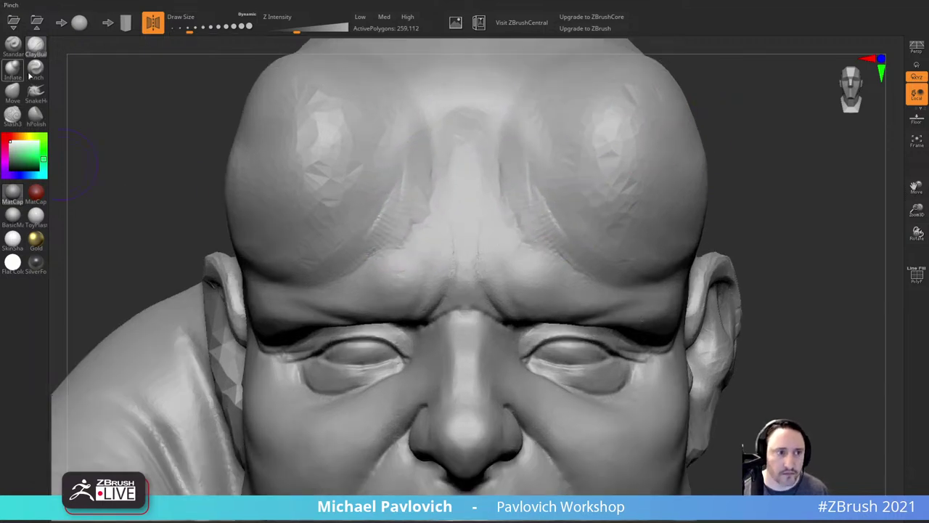
left_click(13, 124)
left_click_drag(774, 201, 824, 176)
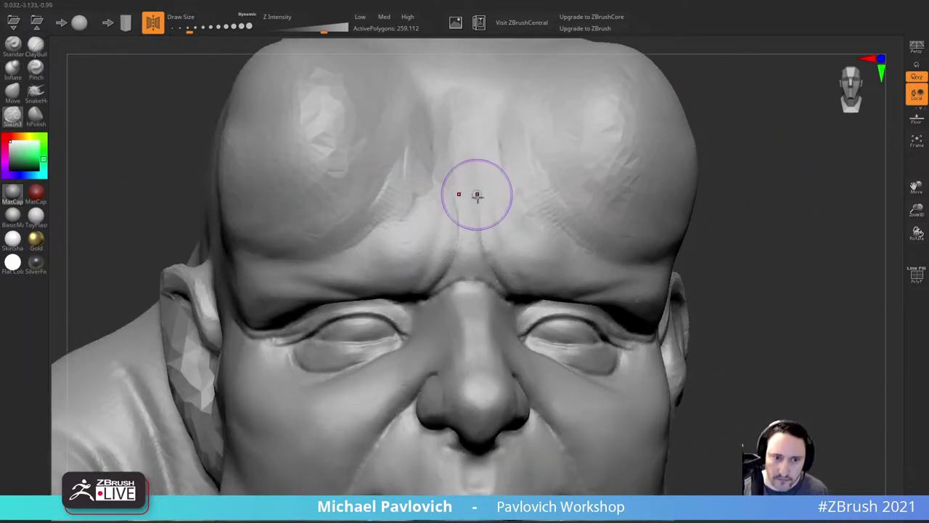
left_click_drag(444, 186, 408, 296)
left_click_drag(736, 119, 740, 92)
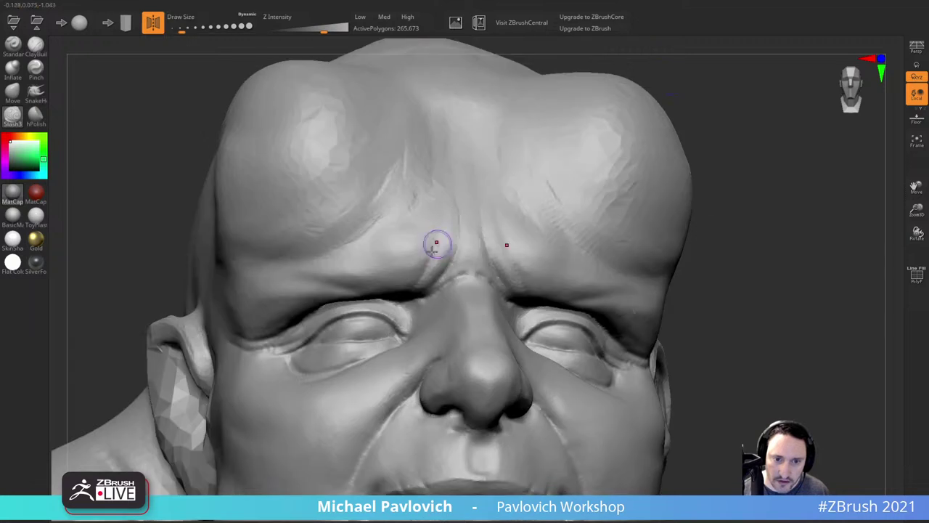
mouse_move(437, 243)
left_mouse_down()
mouse_move(417, 280)
mouse_move(437, 224)
left_mouse_up()
Step: Resize the Slash3 brush, carve another frown line above the inner brow, and smooth the bridge of the nose
left_click_drag(757, 174, 720, 177)
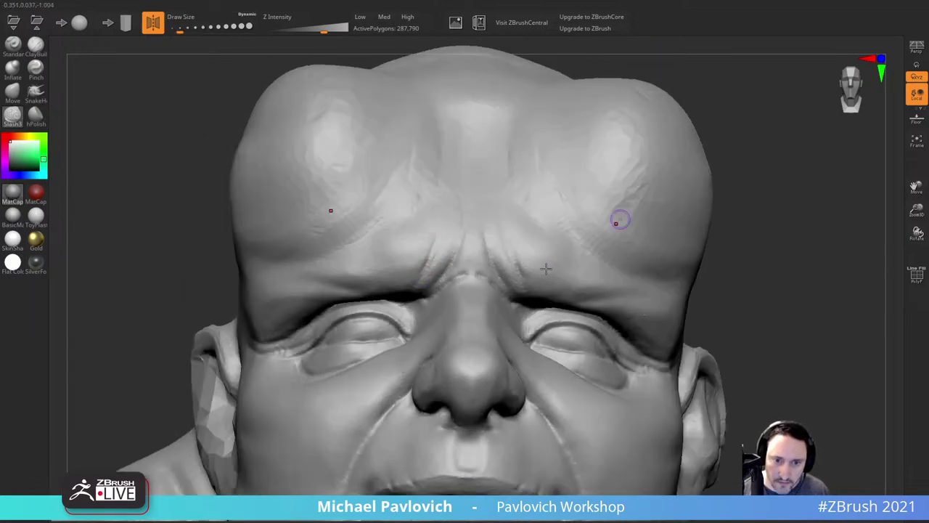
key("s")
left_click(530, 280)
left_click_drag(485, 219, 511, 287)
left_click_drag(723, 195, 696, 212)
left_click_drag(458, 280, 438, 274, "shift")
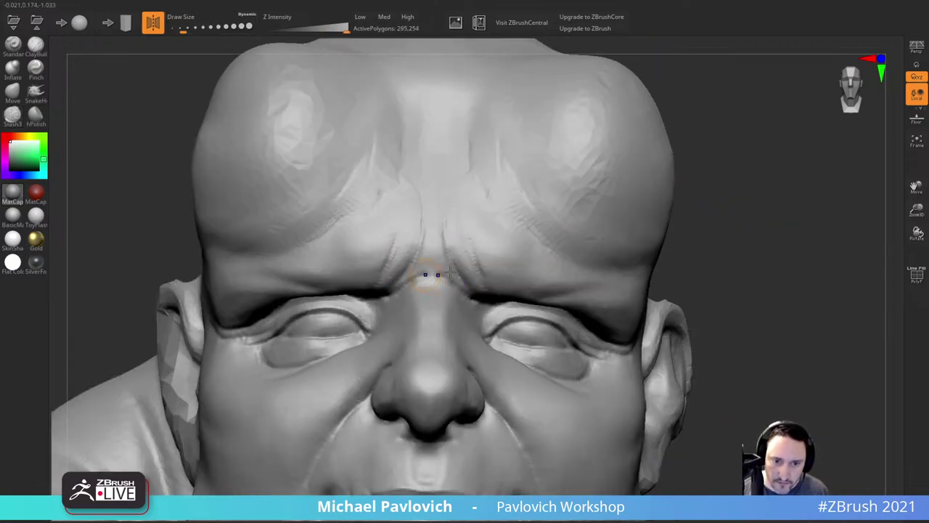
Step: Deepen the creases at the inner ends of the brows and smooth the folds beside them
left_click_drag(731, 226, 710, 222)
left_click_drag(486, 268, 483, 295)
right_click_drag(601, 219, 604, 201)
left_click_drag(500, 273, 482, 296)
mouse_move(720, 206)
left_mouse_down()
mouse_move(743, 206)
mouse_move(726, 195)
left_mouse_up()
left_click_drag(410, 249, 390, 266, "shift")
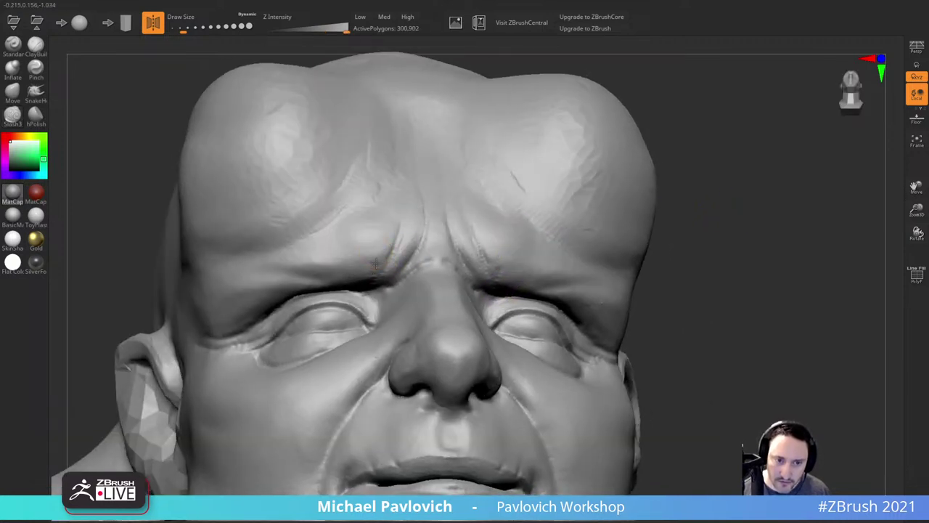
mouse_move(735, 188)
left_mouse_down()
mouse_move(752, 193)
mouse_move(725, 197)
left_mouse_up()
left_click_drag(472, 236, 486, 258, "shift")
Step: Cut creases with Slash3 from beside the mouth corners down both sides of the chin, enlarging the brush between strokes
mouse_move(744, 231)
left_mouse_down()
mouse_move(786, 236)
mouse_move(712, 248)
left_mouse_up()
mouse_move(619, 280)
right_mouse_down()
mouse_move(690, 251)
mouse_move(582, 306)
mouse_move(803, 249)
mouse_move(821, 290)
mouse_move(800, 231)
mouse_move(817, 243)
mouse_move(800, 227)
mouse_move(812, 246)
mouse_move(790, 241)
mouse_move(822, 233)
mouse_move(798, 242)
right_mouse_up()
mouse_move(819, 210)
left_mouse_down()
mouse_move(801, 243)
mouse_move(712, 240)
mouse_move(765, 214)
mouse_move(740, 228)
mouse_move(636, 233)
left_mouse_up()
key("s")
left_click_drag(473, 294, 494, 328)
key("]")
mouse_move(468, 267)
left_mouse_down()
mouse_move(471, 302)
mouse_move(491, 324)
left_mouse_up()
Step: Try to cut a crease down each side of the jowls towards the double chin with an enlarged Slash3 brush
key("s")
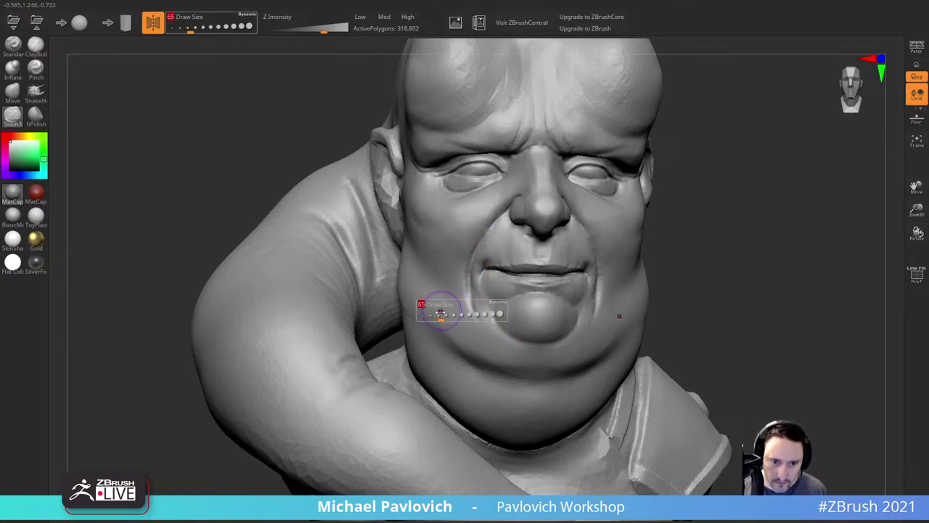
left_click_drag(438, 310, 440, 310)
left_click_drag(422, 278, 463, 357)
left_click_drag(421, 278, 447, 343)
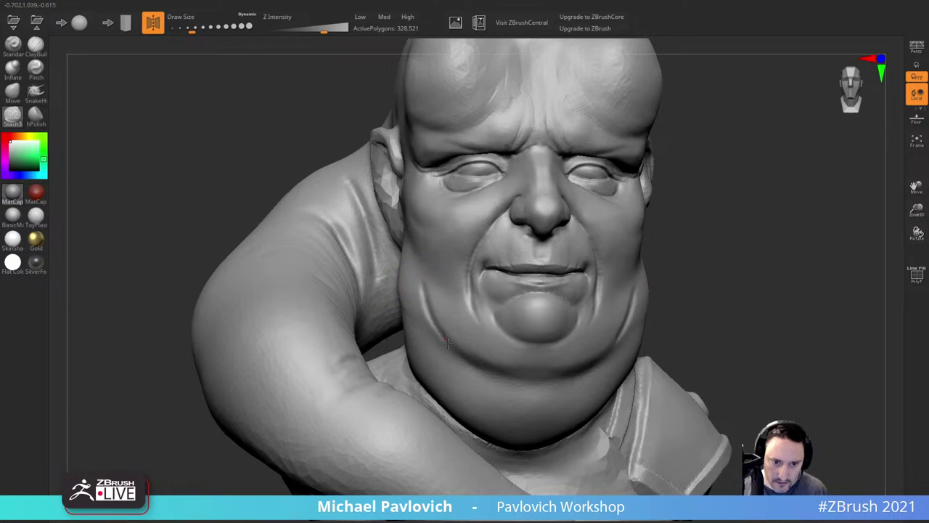
left_click_drag(673, 286, 702, 274)
mouse_move(423, 282)
left_mouse_down()
mouse_move(448, 338)
mouse_move(473, 365)
left_mouse_up()
key("ctrl+z")
key("ctrl+z")
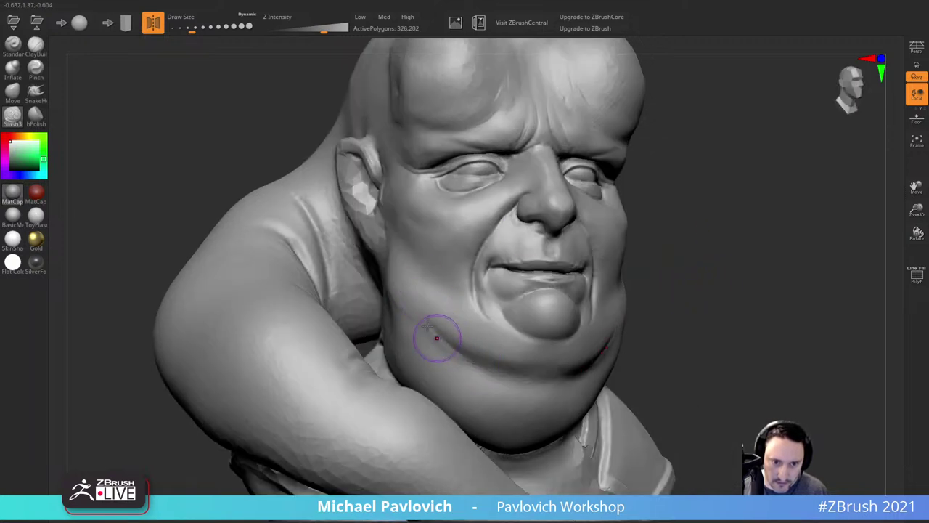
Step: Cut a crease beneath each jowl, running down into the fold above the double chin
mouse_move(431, 326)
left_mouse_down()
mouse_move(472, 364)
mouse_move(510, 381)
left_mouse_up()
left_click_drag(718, 320, 709, 298)
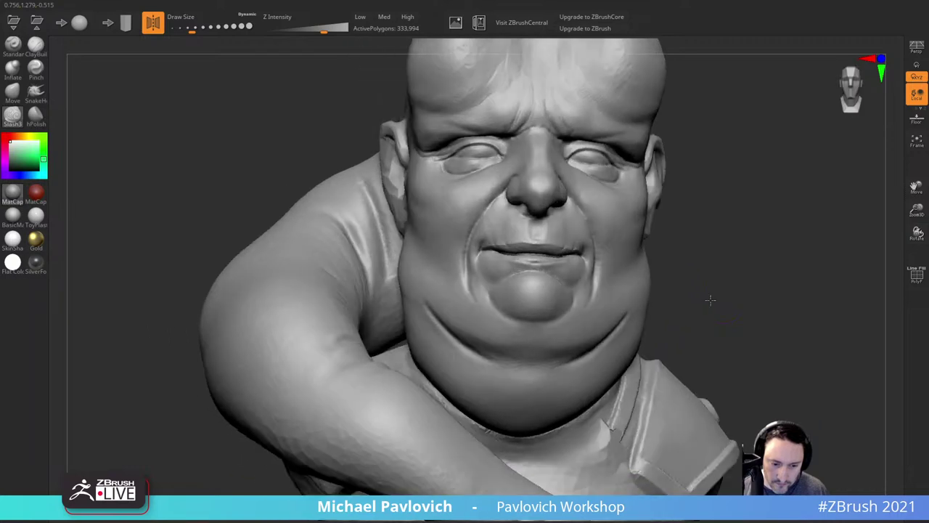
Step: Switch to Chrome, open the first Bib Fortuna image result in its own tab, and move the reference window clear of the sculpt
key("alt+Tab")
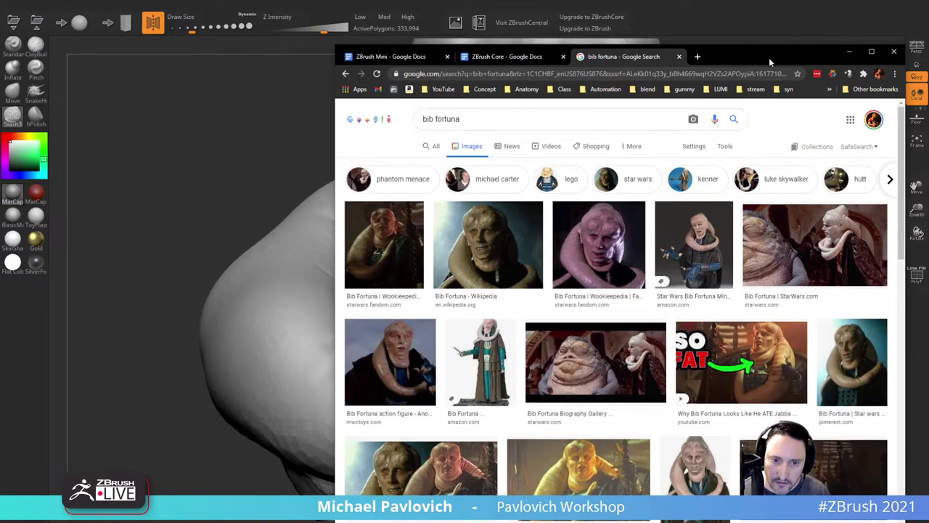
left_click(397, 232)
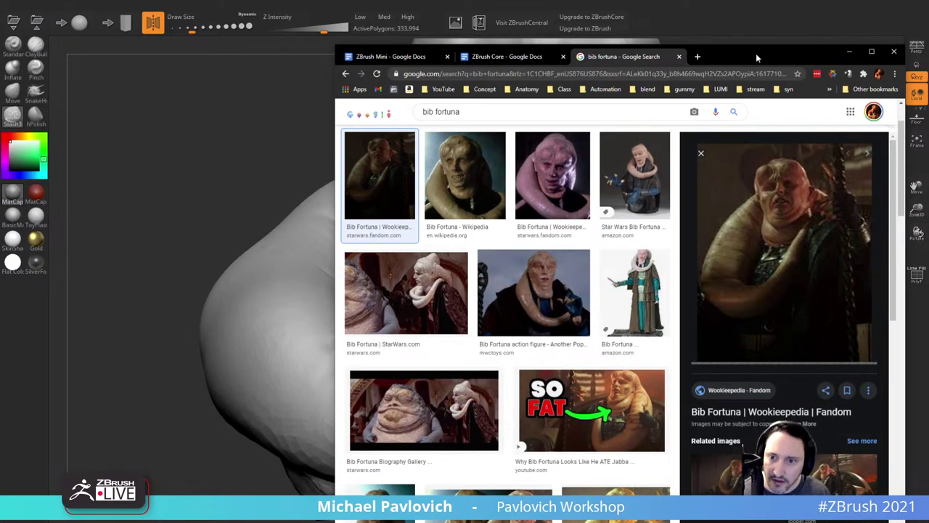
left_click_drag(755, 53, 646, 54)
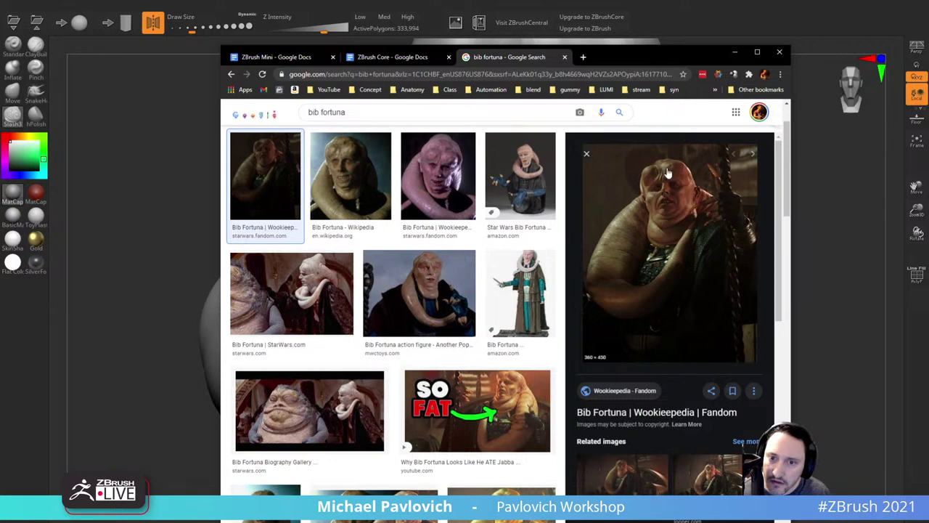
right_click(677, 212)
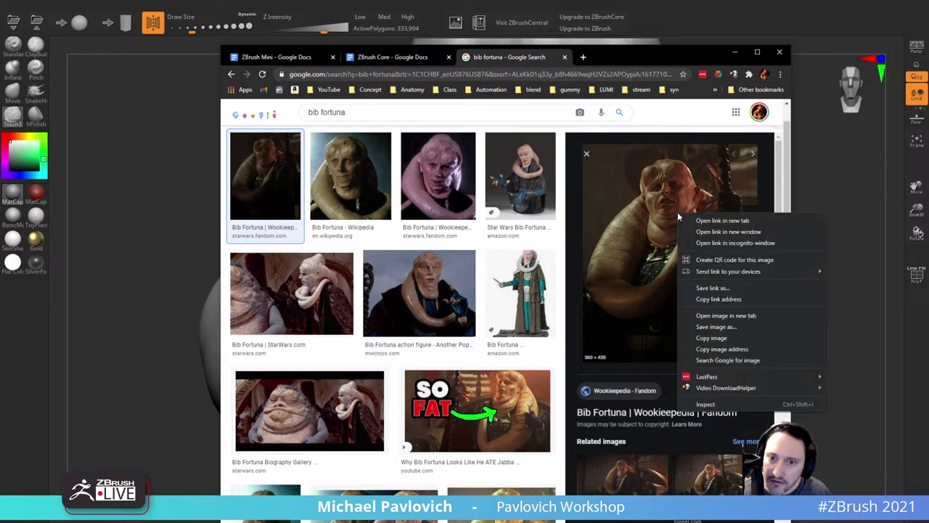
left_click(726, 315)
left_click(608, 58)
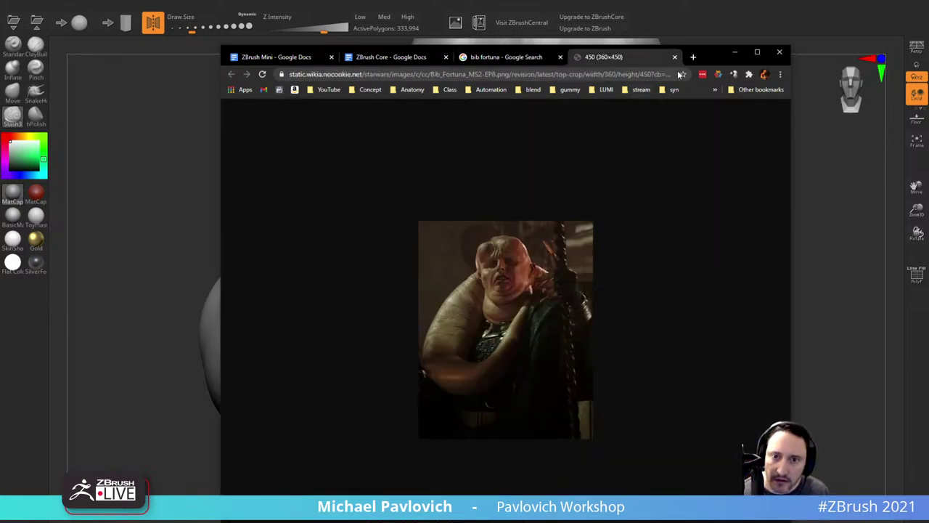
mouse_move(708, 55)
left_mouse_down()
mouse_move(700, 1)
mouse_move(729, 522)
left_mouse_up()
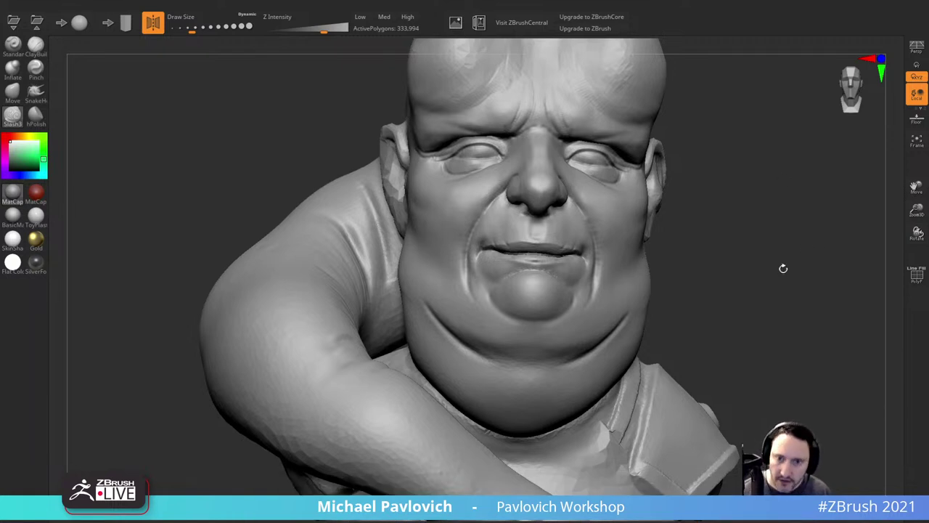
left_click_drag(729, 522, 928, 0)
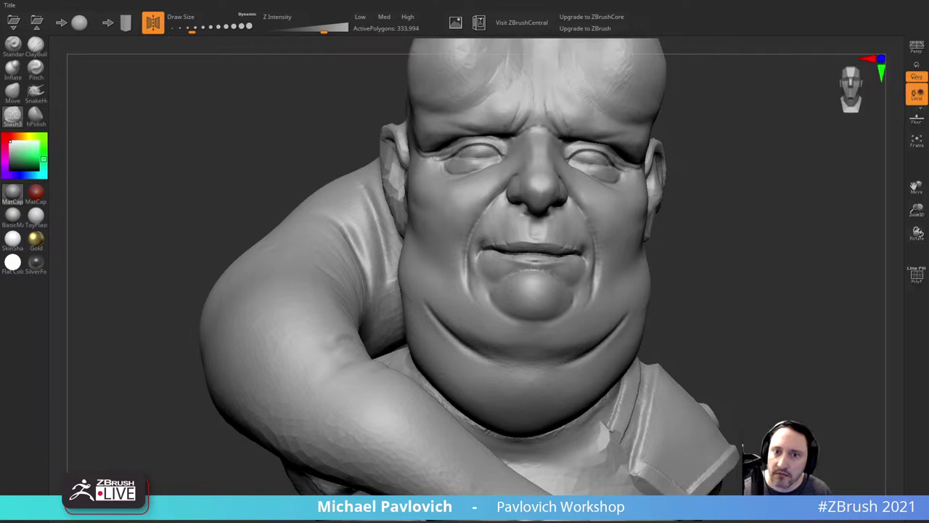
Step: Resize the Slash3 brush and cut a crease down the inner edge of each forehead bulge
mouse_move(792, 236)
left_mouse_down()
mouse_move(817, 167)
mouse_move(774, 291)
mouse_move(789, 257)
mouse_move(768, 216)
left_mouse_up()
key("s")
left_click_drag(485, 229, 475, 228)
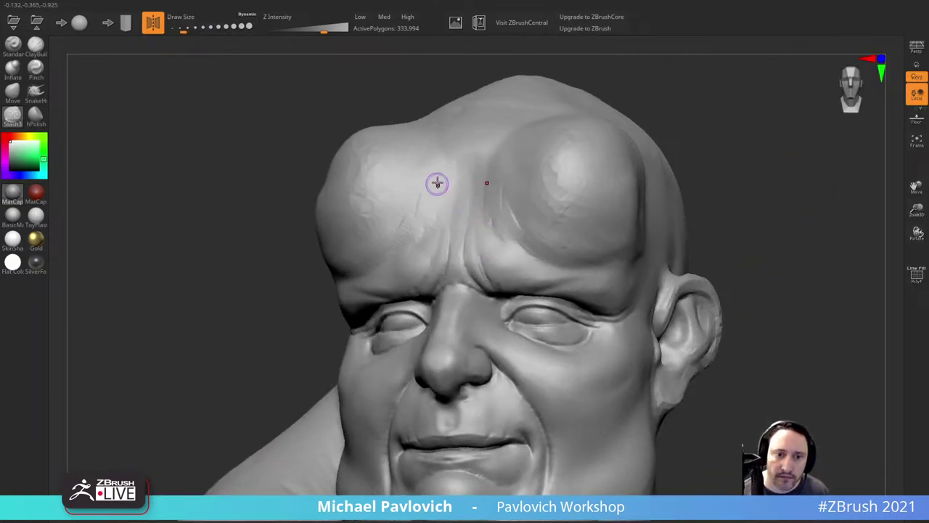
key("s")
left_click(438, 183)
left_click_drag(430, 144, 437, 190)
left_click_drag(431, 143, 439, 190)
mouse_move(429, 139)
left_mouse_down()
mouse_move(438, 200)
mouse_move(435, 190)
left_mouse_up()
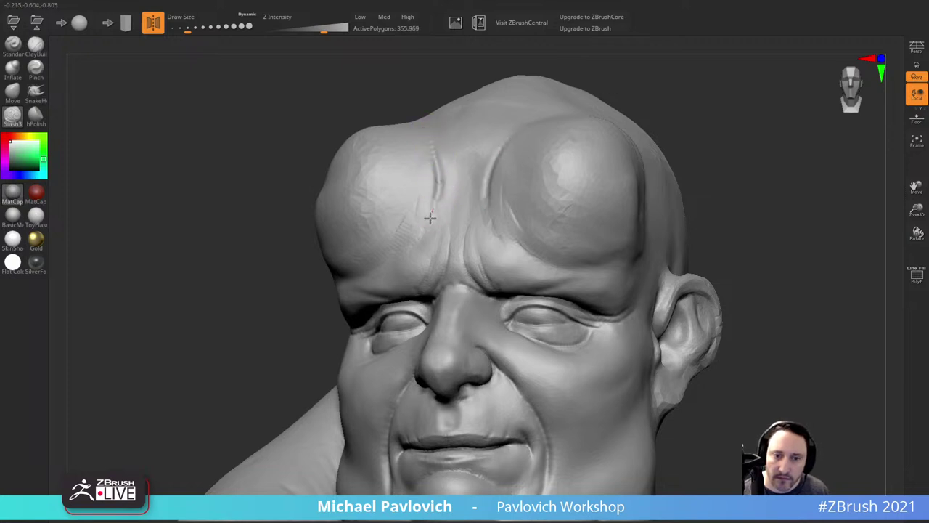
Step: Extend the bulge creases downward and outward along their lower edges, and undo the latest change
left_click_drag(311, 278, 352, 273)
mouse_move(443, 179)
left_mouse_down()
mouse_move(426, 231)
mouse_move(395, 260)
left_mouse_up()
left_click_drag(686, 131, 560, 147)
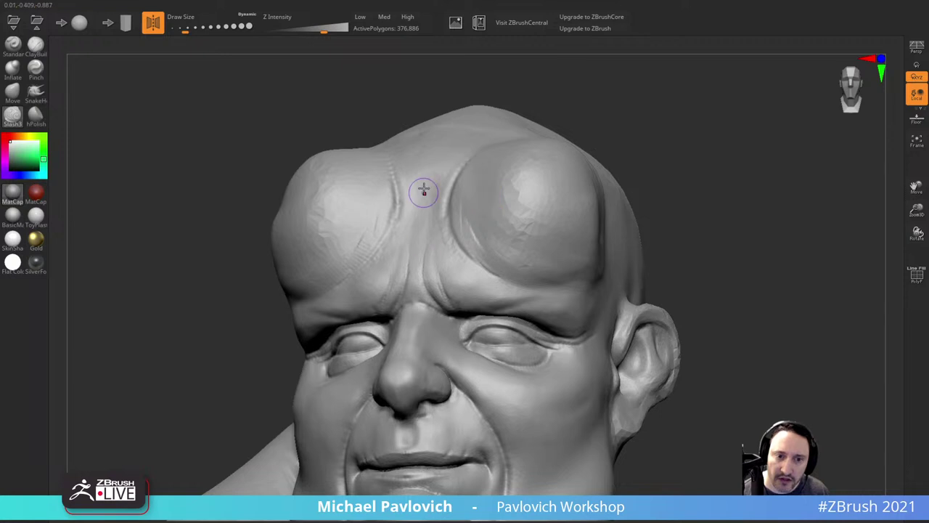
key("ctrl+z")
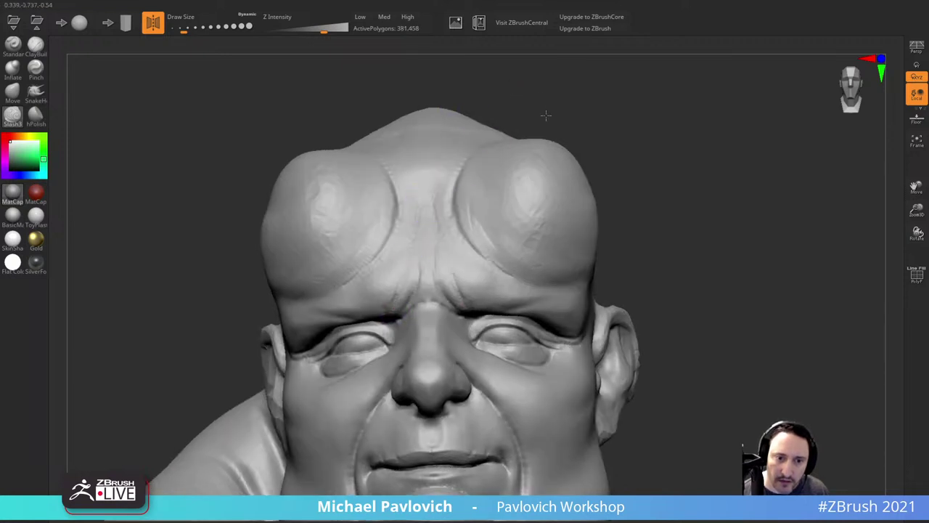
Step: Add finer wrinkle lines between the forehead bulges and the inner brows, and undo the last stroke
left_click_drag(545, 117, 551, 145, "alt")
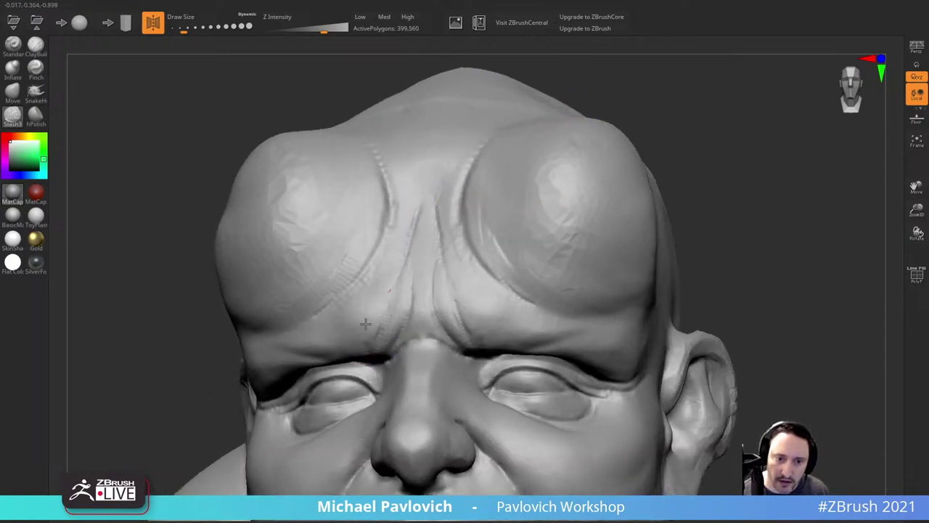
left_click_drag(365, 324, 363, 326)
left_click_drag(390, 260, 383, 279)
left_click_drag(662, 101, 651, 94)
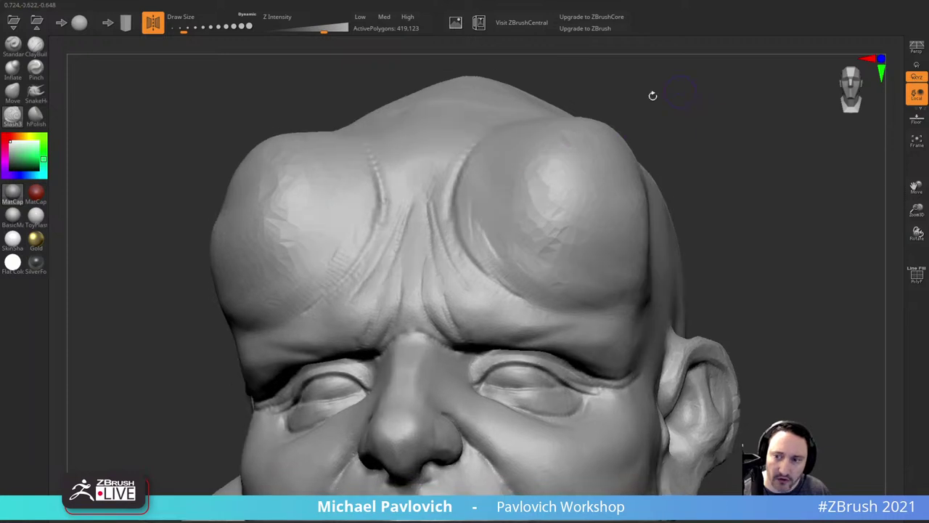
key("ctrl+z")
Step: Carve the folds sweeping from the centre of the forehead outward above the inner brows, adjusting the Slash3 brush size
mouse_move(444, 216)
left_mouse_down()
mouse_move(450, 246)
mouse_move(489, 290)
left_mouse_up()
left_click_drag(711, 185, 711, 143, "alt")
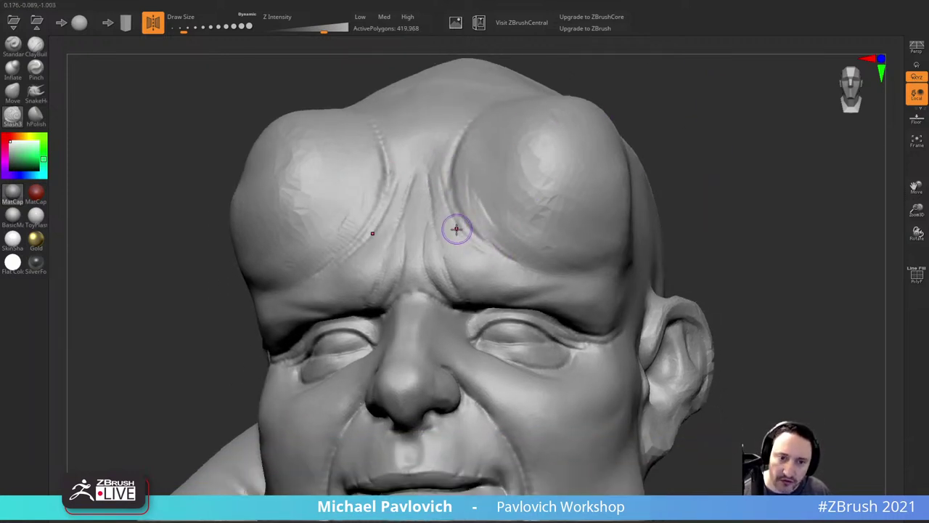
mouse_move(448, 210)
left_mouse_down()
mouse_move(488, 254)
mouse_move(516, 261)
left_mouse_up()
key("s")
left_click_drag(526, 269, 521, 270)
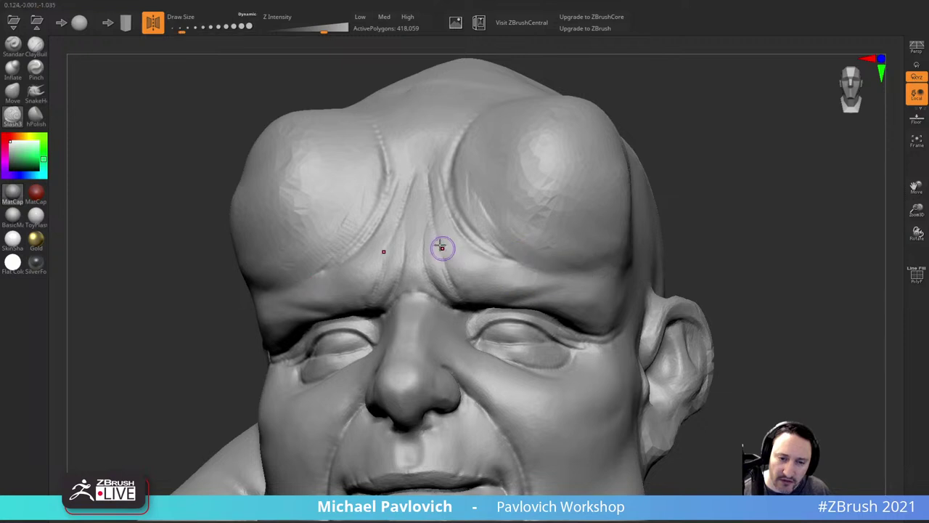
left_click_drag(719, 193, 687, 131, "alt")
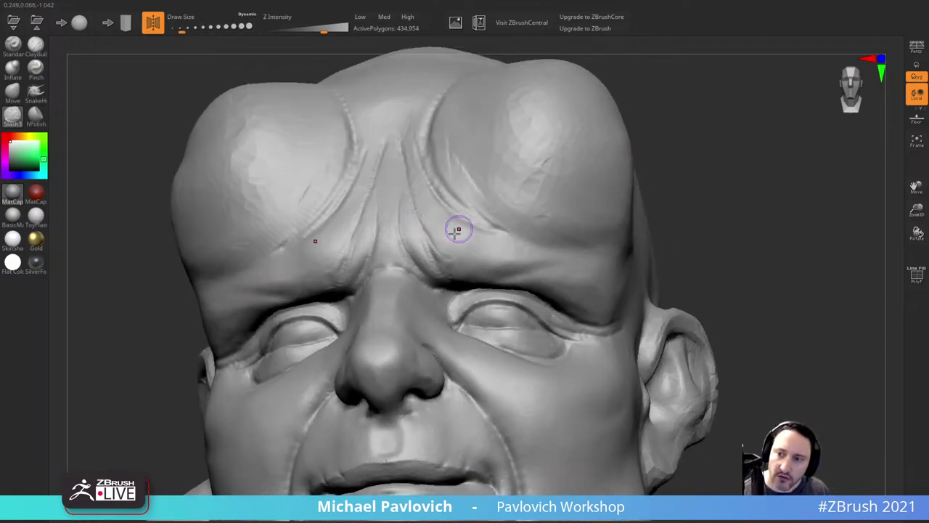
key("s")
left_click_drag(456, 248, 459, 248)
left_click_drag(661, 176, 656, 139)
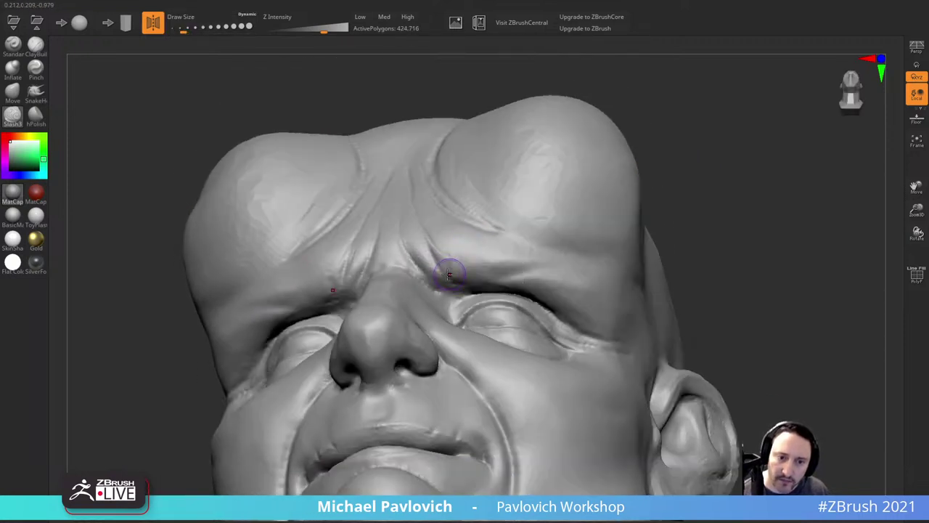
Step: Deepen the crease between the inner brow and the upper eyelid with the Slash3 brush
left_click_drag(693, 197, 591, 139)
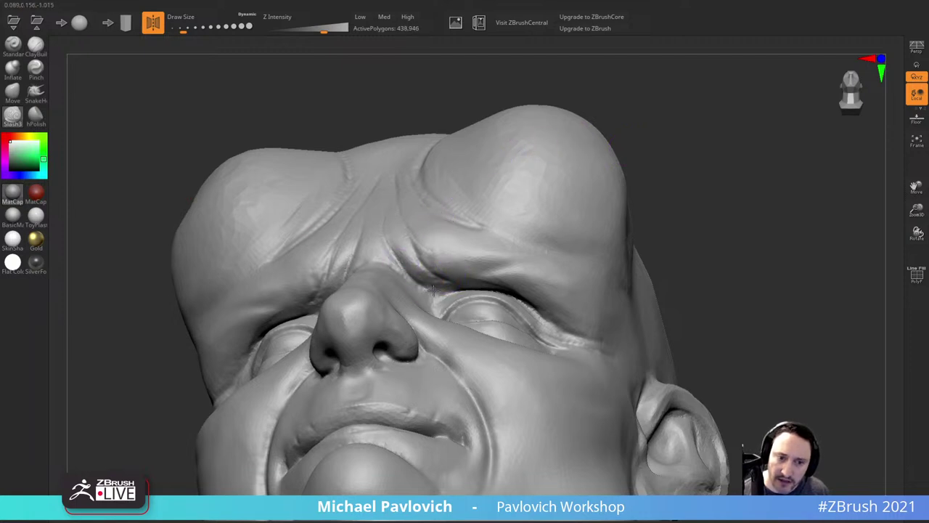
left_click_drag(433, 291, 477, 287)
mouse_move(663, 193)
left_mouse_down()
mouse_move(668, 185)
mouse_move(630, 225)
left_mouse_up()
Step: Lower the ClayBuildup intensity, enlarge the brush, and build up the frown folds from the lower forehead to the inner brows
left_click(42, 49)
left_click_drag(121, 106, 158, 160)
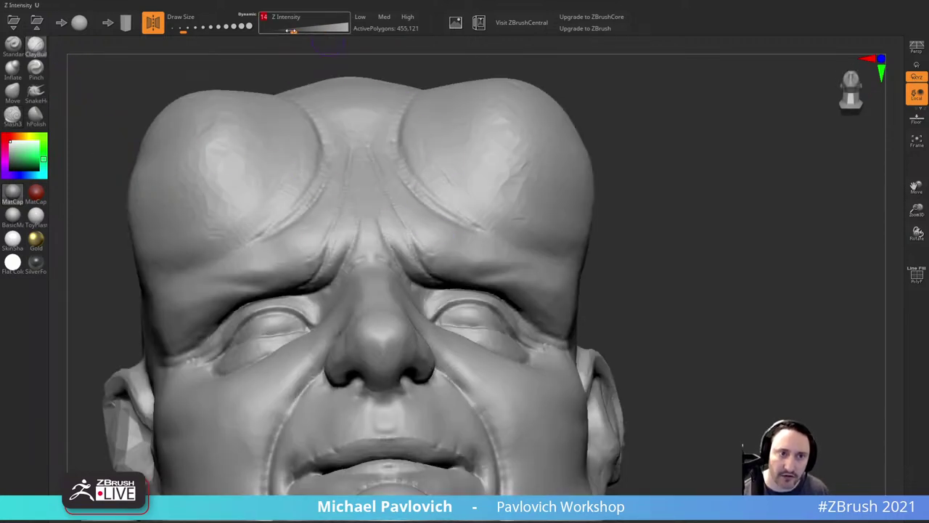
left_click_drag(290, 31, 289, 31)
key("]")
mouse_move(387, 225)
left_mouse_down()
mouse_move(405, 259)
mouse_move(401, 249)
left_mouse_up()
right_click_drag(491, 238, 440, 277)
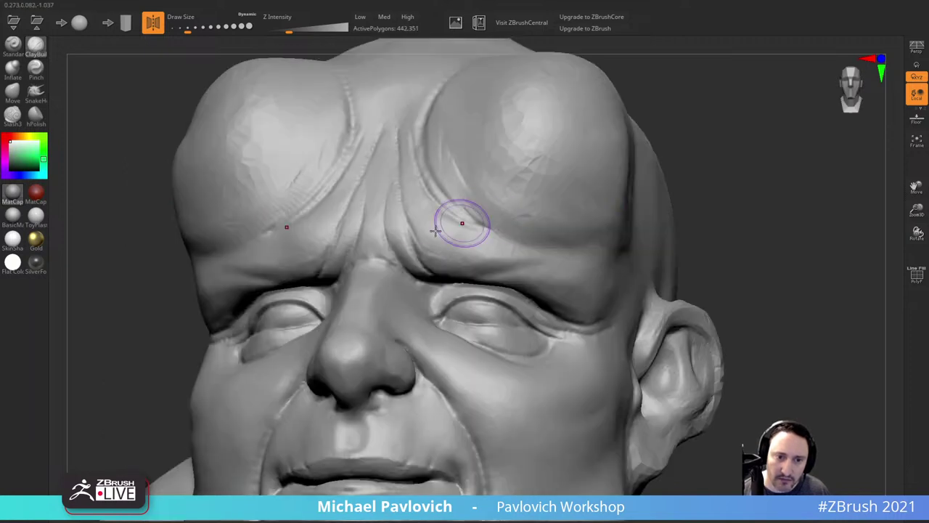
mouse_move(417, 210)
left_mouse_down()
mouse_move(422, 232)
mouse_move(461, 238)
left_mouse_up()
right_click_drag(619, 161, 701, 164)
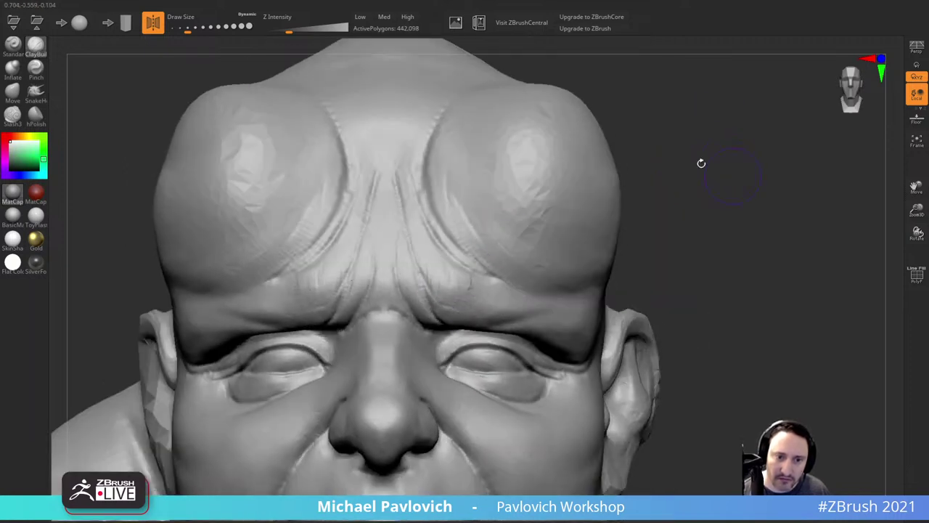
mouse_move(450, 272)
left_mouse_down()
mouse_move(443, 269)
mouse_move(471, 278)
left_mouse_up()
mouse_move(670, 190)
right_mouse_down()
mouse_move(676, 230)
mouse_move(578, 227)
right_mouse_up()
left_click_drag(442, 309, 479, 342)
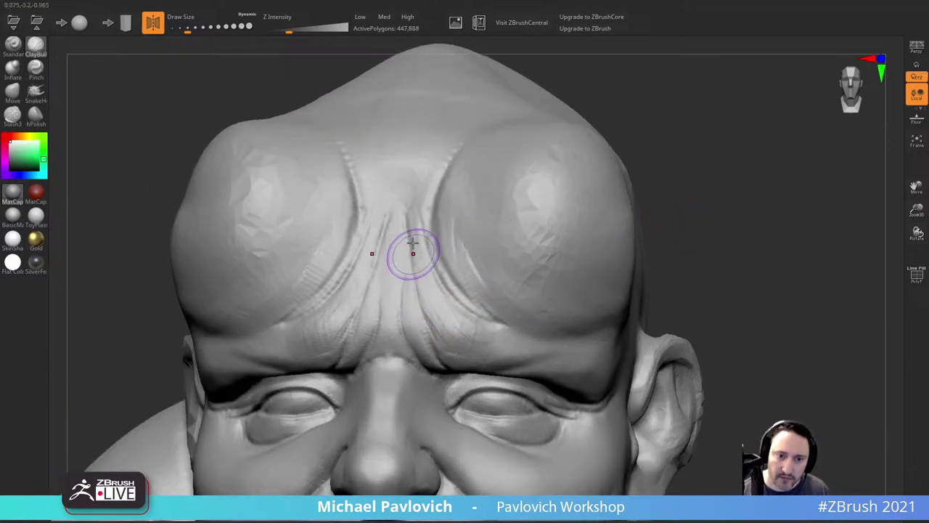
Step: Smooth the wrinkles at the centre of the forehead and add finer clay strokes along the folds beside the bulges
left_click_drag(413, 254, 419, 280, "shift")
left_click_drag(415, 229, 430, 308, "shift")
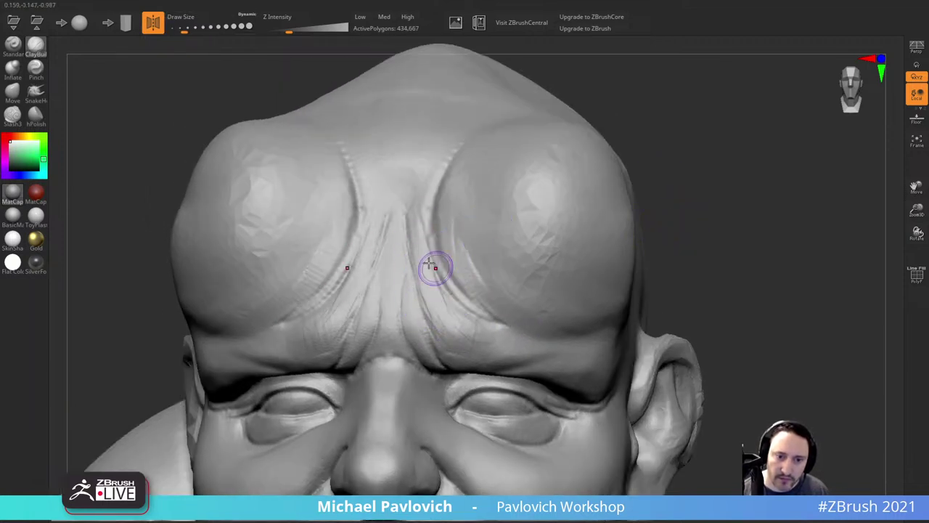
mouse_move(434, 267)
left_mouse_down()
mouse_move(423, 272)
mouse_move(430, 293)
mouse_move(456, 308)
left_mouse_up()
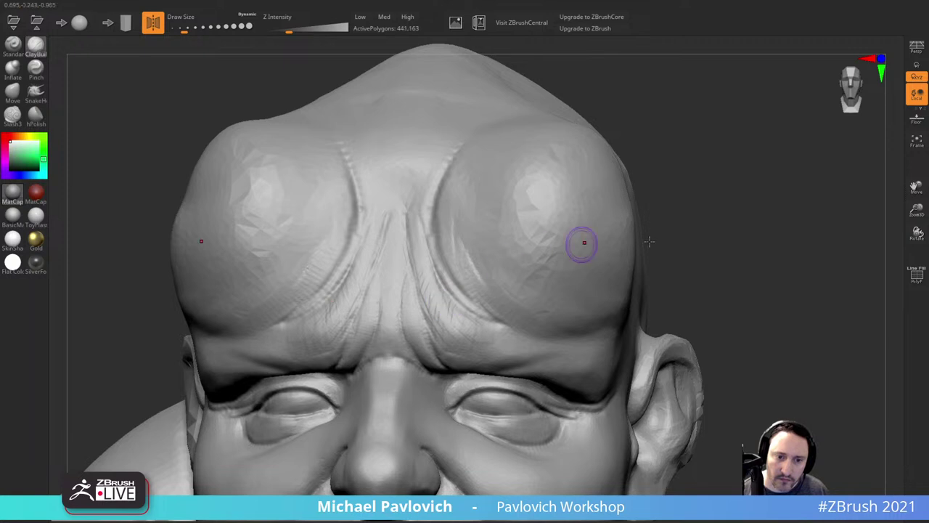
right_click_drag(686, 239, 645, 170)
left_click_drag(458, 279, 481, 302)
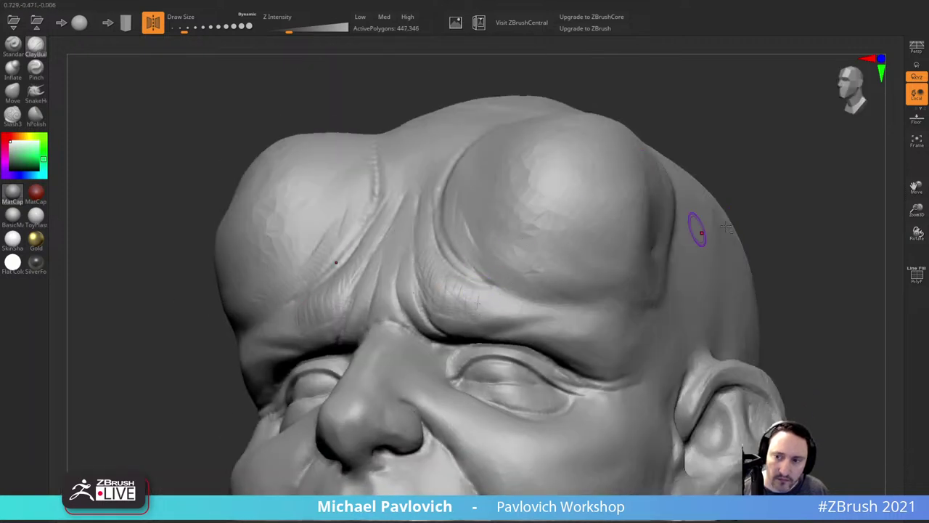
Step: Resize the ClayBuildup brush and fill out the brow folds overhanging the upper eyelids
right_click_drag(699, 228, 709, 152)
key("s")
left_click(475, 279)
mouse_move(439, 255)
left_mouse_down()
mouse_move(462, 285)
mouse_move(479, 284)
left_mouse_up()
mouse_move(707, 222)
right_mouse_down()
mouse_move(693, 174)
mouse_move(675, 174)
right_mouse_up()
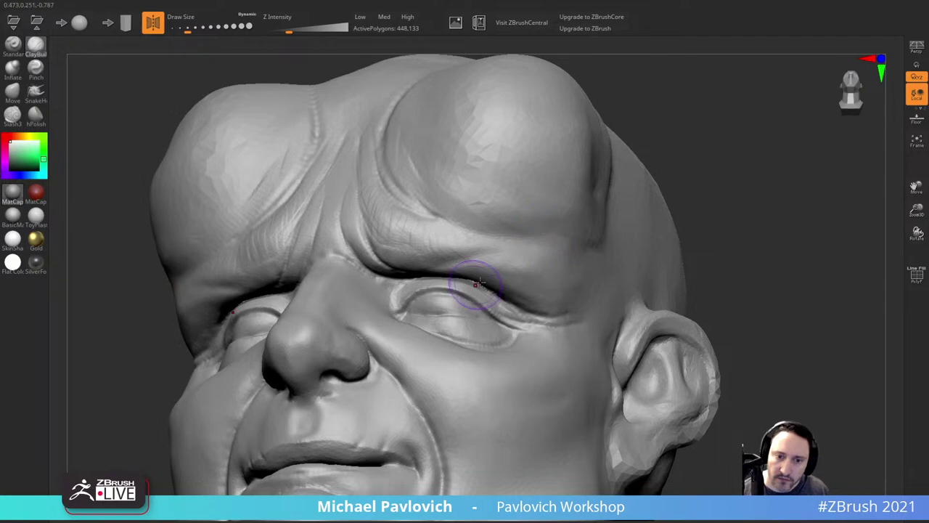
mouse_move(501, 257)
left_mouse_down()
mouse_move(511, 273)
mouse_move(534, 258)
mouse_move(537, 266)
mouse_move(531, 257)
left_mouse_up()
mouse_move(693, 196)
right_mouse_down()
mouse_move(757, 225)
mouse_move(733, 169)
mouse_move(751, 214)
mouse_move(730, 233)
mouse_move(730, 201)
mouse_move(725, 251)
mouse_move(728, 240)
mouse_move(723, 247)
mouse_move(697, 228)
right_mouse_up()
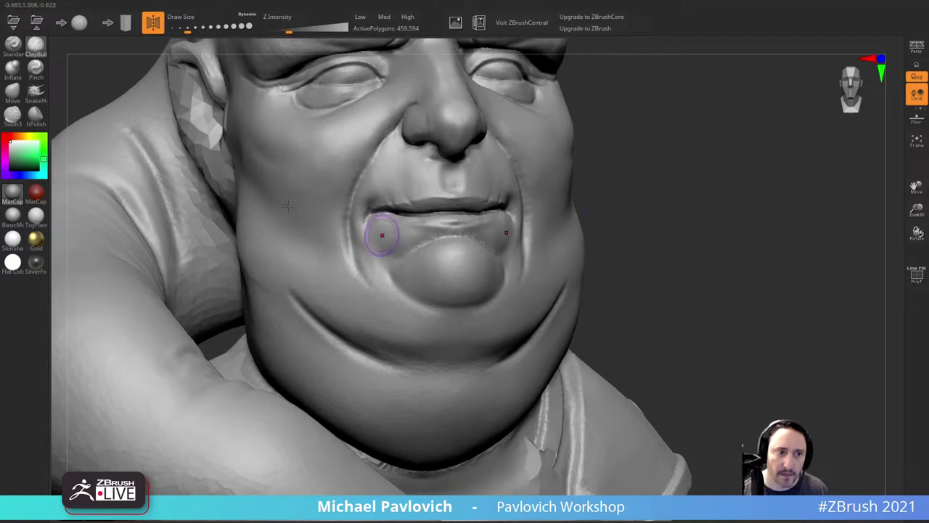
Step: Adjust the Move brush size and reshape the mouth area, undoing the first pull at the mouth corner
left_click(16, 115)
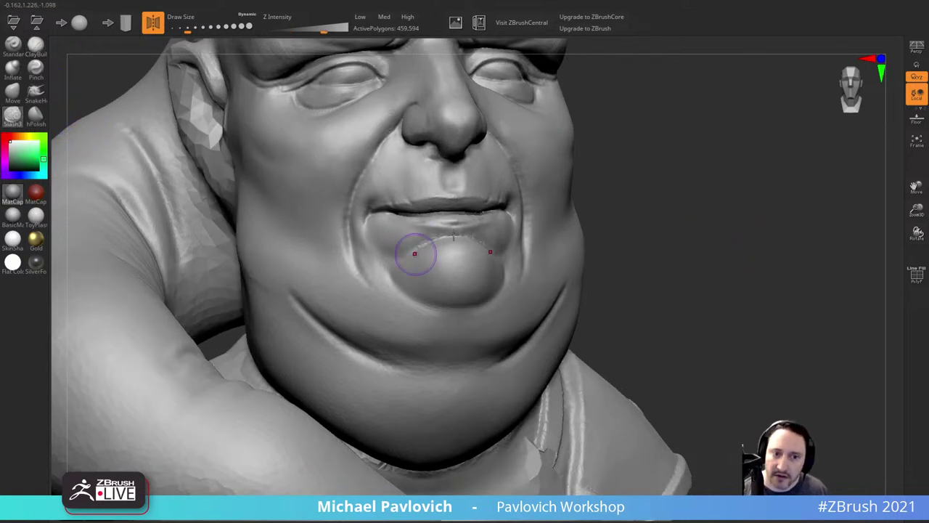
right_click_drag(691, 163, 696, 203, "alt")
left_click(13, 93)
key("bracketright")
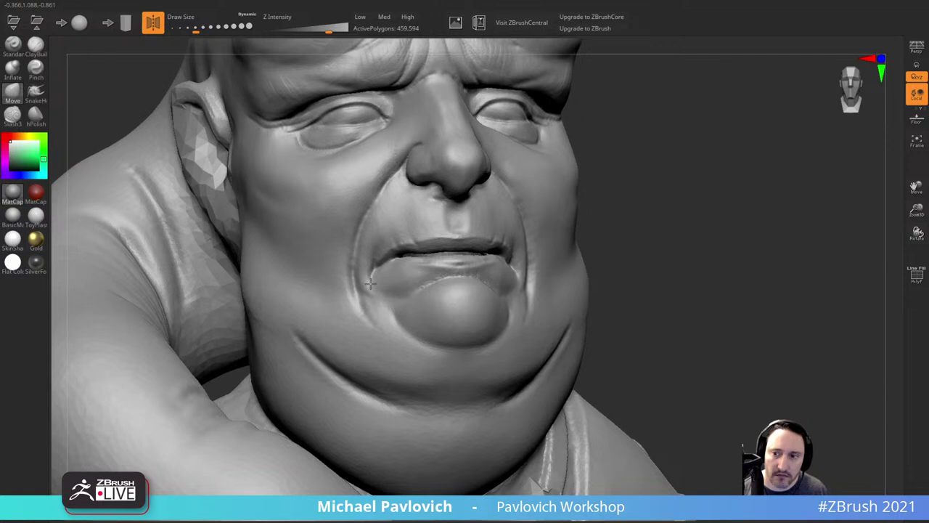
key("s")
left_click_drag(375, 286, 372, 285)
key("ctrl+z")
right_click_drag(586, 218, 472, 226)
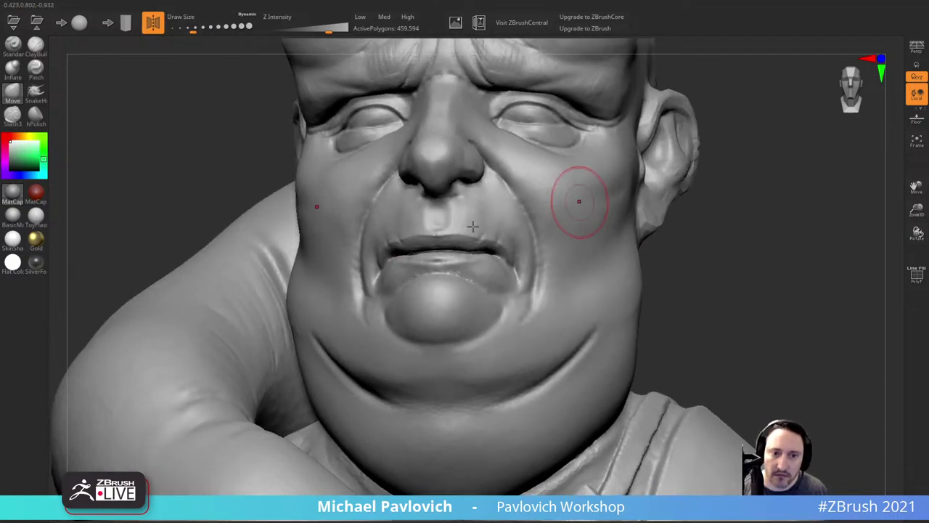
right_click_drag(726, 179, 766, 180)
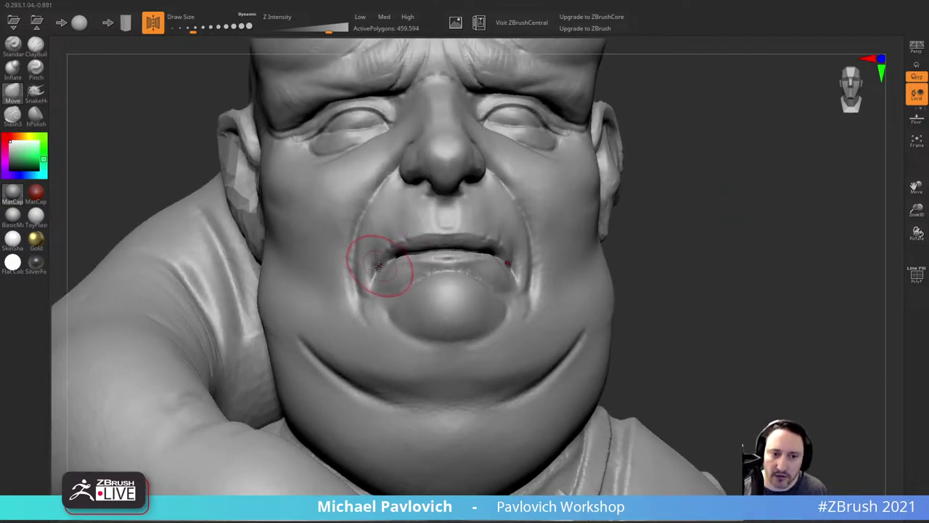
left_click_drag(449, 232, 434, 228)
mouse_move(672, 191)
left_mouse_down()
mouse_move(674, 182)
mouse_move(651, 172)
left_mouse_up()
Step: Extend the creases beside the mouth corners down toward the jowls with the Slash3 brush
left_click(12, 115)
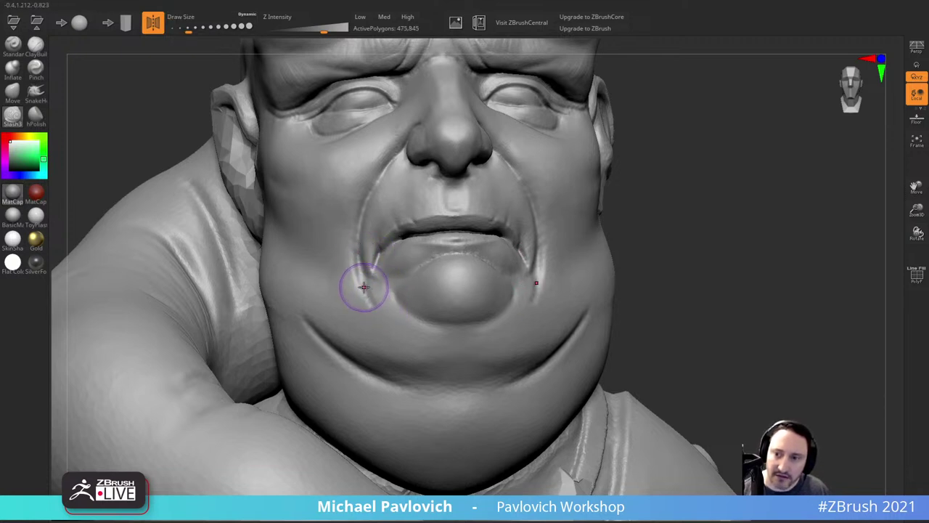
left_click_drag(364, 286, 364, 302)
left_click_drag(355, 269, 375, 315)
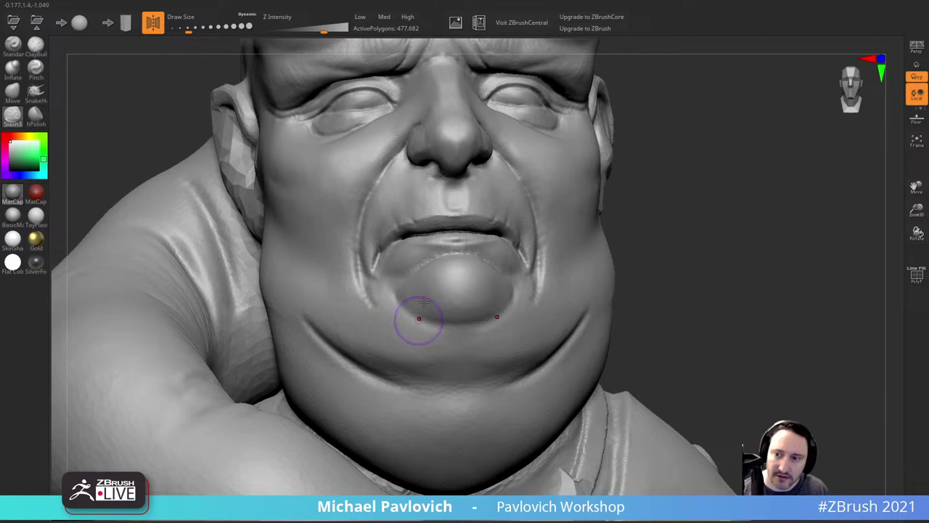
Step: Carve a continuous crease beneath the chin joining the two mouth creases, then deepen it along its side
left_click_drag(408, 346, 463, 361)
left_click_drag(693, 279, 636, 268)
mouse_move(377, 316)
left_mouse_down()
mouse_move(413, 351)
mouse_move(450, 361)
mouse_move(505, 345)
mouse_move(538, 312)
left_mouse_up()
right_click_drag(544, 276, 585, 228)
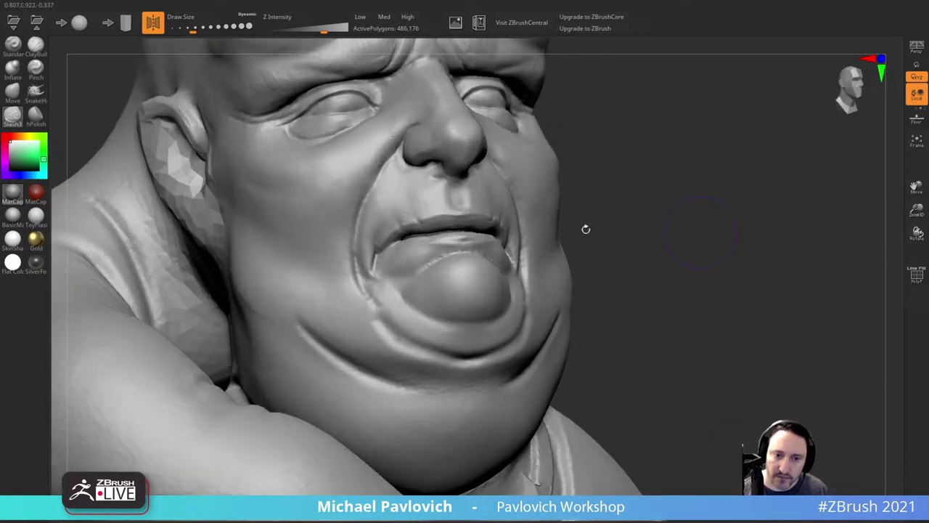
mouse_move(381, 318)
left_mouse_down()
mouse_move(396, 338)
mouse_move(468, 358)
mouse_move(449, 359)
left_mouse_up()
key("[")
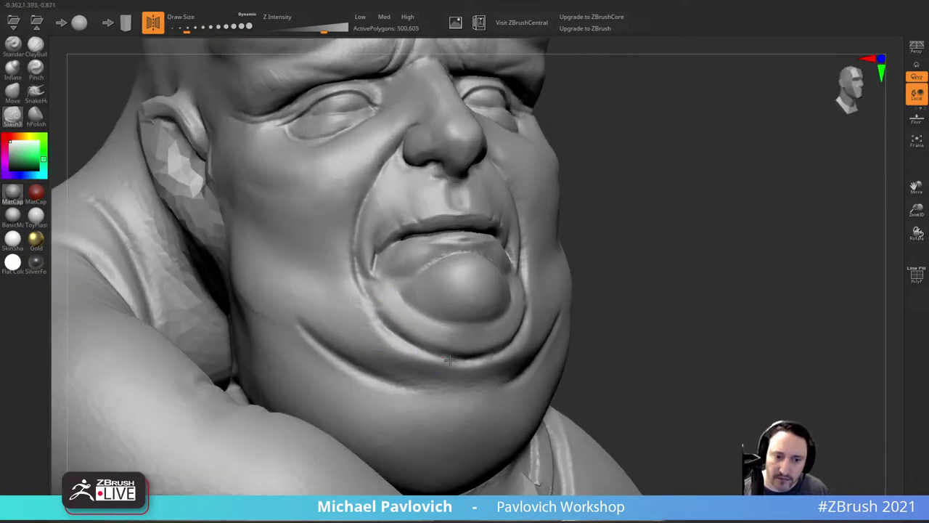
Step: Build up the ring of flesh around the chin with a smaller ClayBuildup brush and smooth it toward the mouth corner
left_click(36, 48)
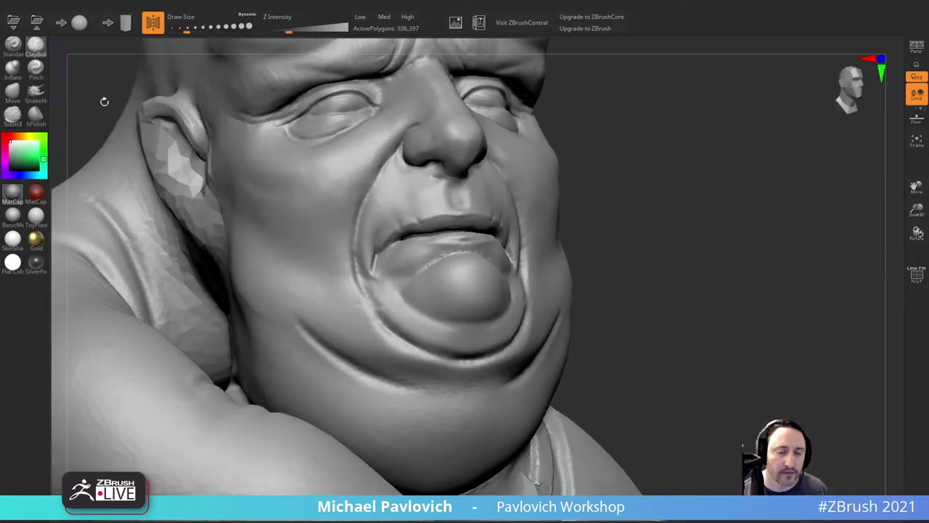
key("[")
mouse_move(386, 310)
left_mouse_down()
mouse_move(457, 336)
mouse_move(454, 328)
left_mouse_up()
right_click_drag(653, 280, 599, 269)
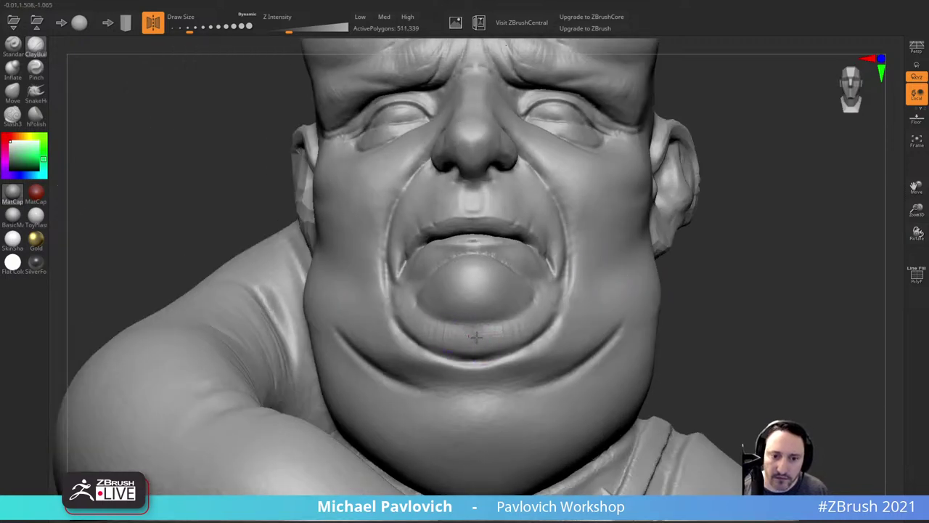
left_click_drag(739, 244, 791, 242)
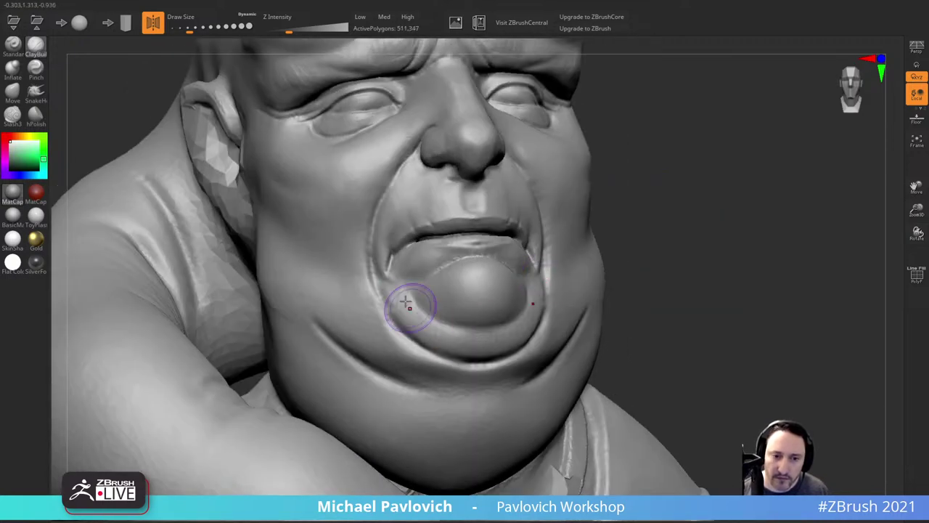
mouse_move(436, 313)
left_mouse_down("shift")
mouse_move(418, 324)
mouse_move(400, 272)
left_mouse_up("shift")
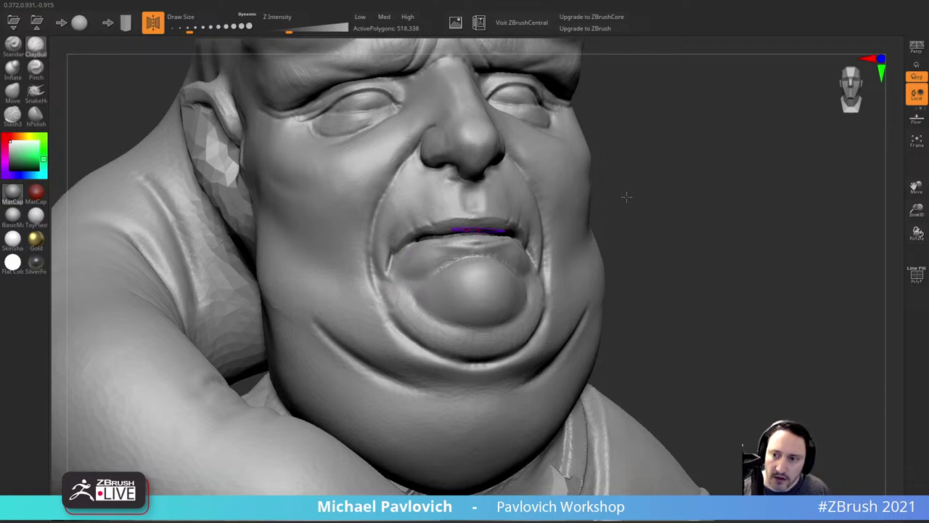
Step: Resize the ClayBuildup brush and add small volumes of flesh below and beside the mouth corners
left_click_drag(626, 197, 710, 186)
key("s")
left_click_drag(425, 290, 421, 291)
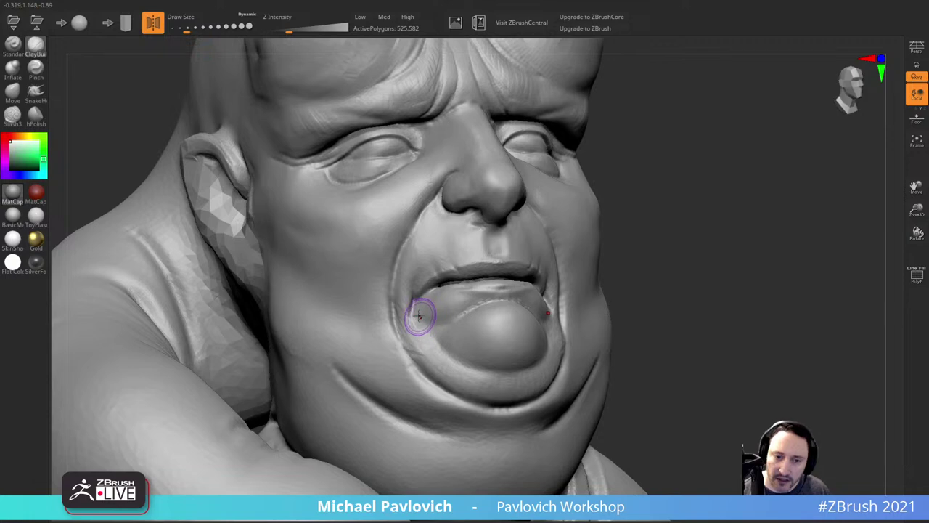
left_click_drag(437, 307, 427, 318)
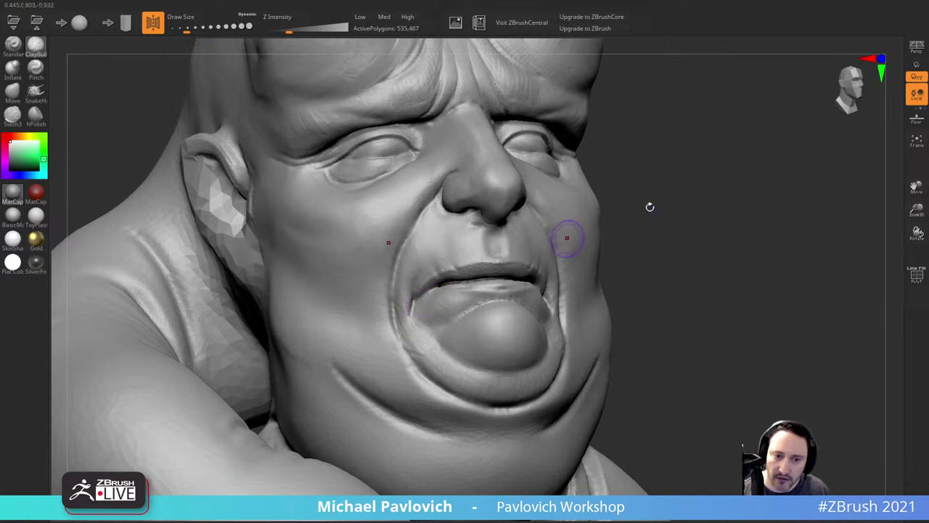
left_click_drag(649, 206, 590, 195)
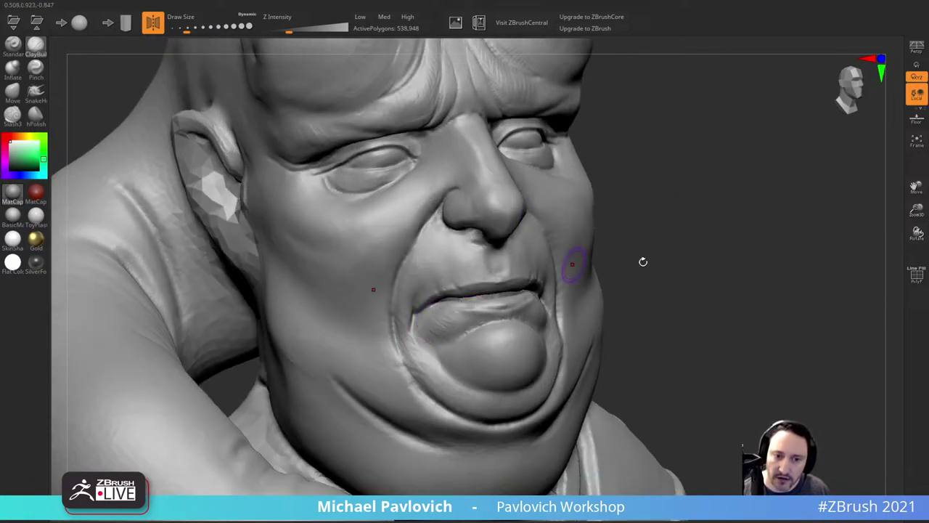
mouse_move(643, 261)
left_mouse_down()
mouse_move(685, 239)
mouse_move(663, 188)
mouse_move(680, 206)
mouse_move(646, 199)
left_mouse_up()
Step: Build up the jowl fold between the chin crease and the double-chin crease with a larger ClayBuildup brush
key("]")
mouse_move(425, 281)
left_mouse_down()
mouse_move(392, 292)
mouse_move(407, 278)
mouse_move(417, 300)
left_mouse_up()
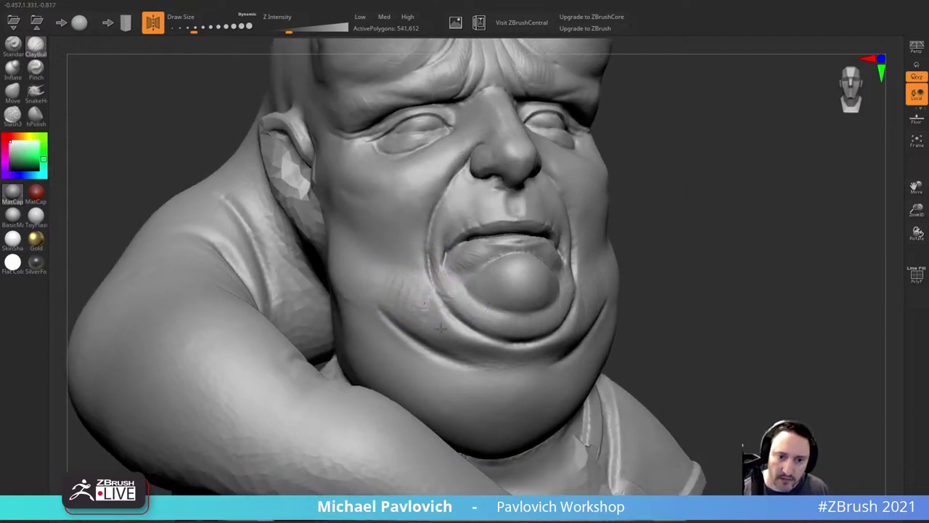
left_click_drag(695, 256, 693, 234)
mouse_move(469, 302)
left_mouse_down()
mouse_move(430, 325)
mouse_move(445, 322)
mouse_move(504, 350)
left_mouse_up()
left_click_drag(676, 292, 659, 290)
left_click_drag(503, 340, 601, 324)
mouse_move(765, 290)
left_mouse_down("alt")
mouse_move(765, 274)
mouse_move(777, 305)
mouse_move(762, 299)
left_mouse_up("alt")
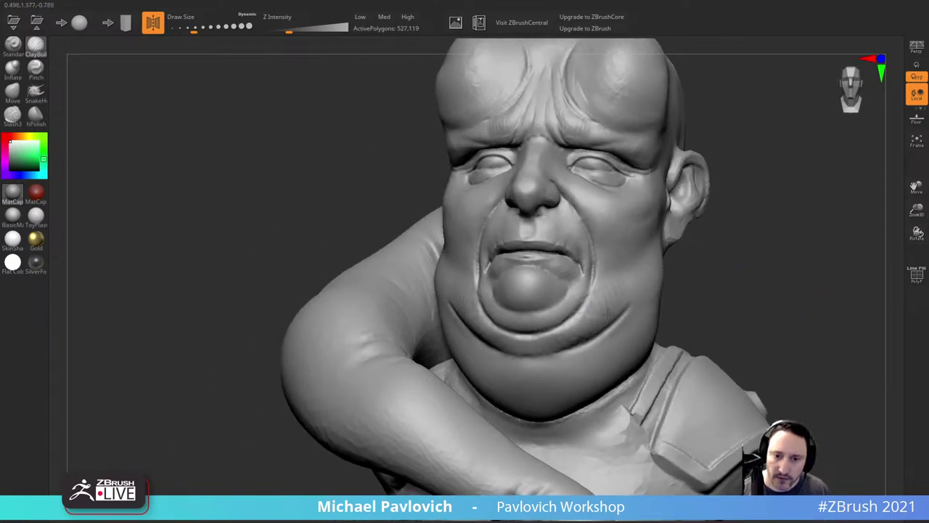
left_click_drag(709, 262, 691, 268)
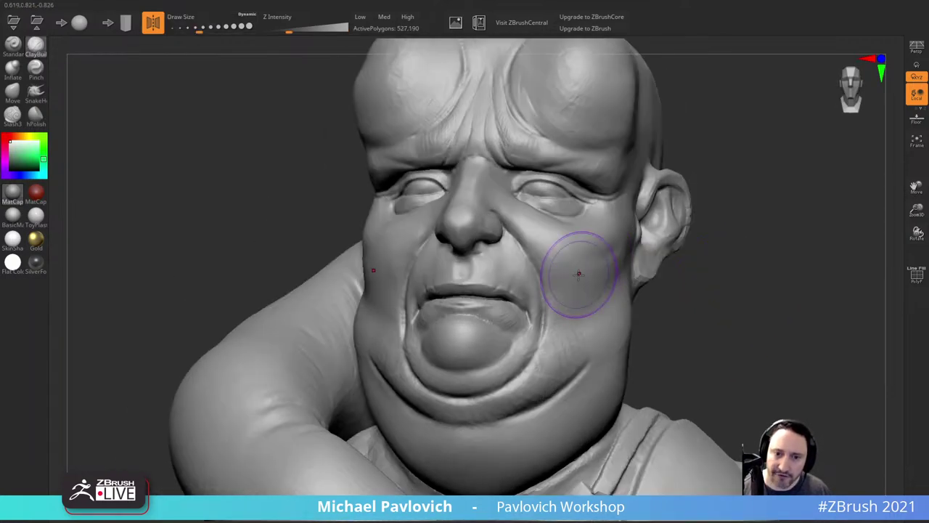
Step: Sculpt hollows into both cheeks below the cheekbones with the ClayBuildup brush
left_click_drag(551, 249, 545, 244)
left_click_drag(733, 254, 787, 256)
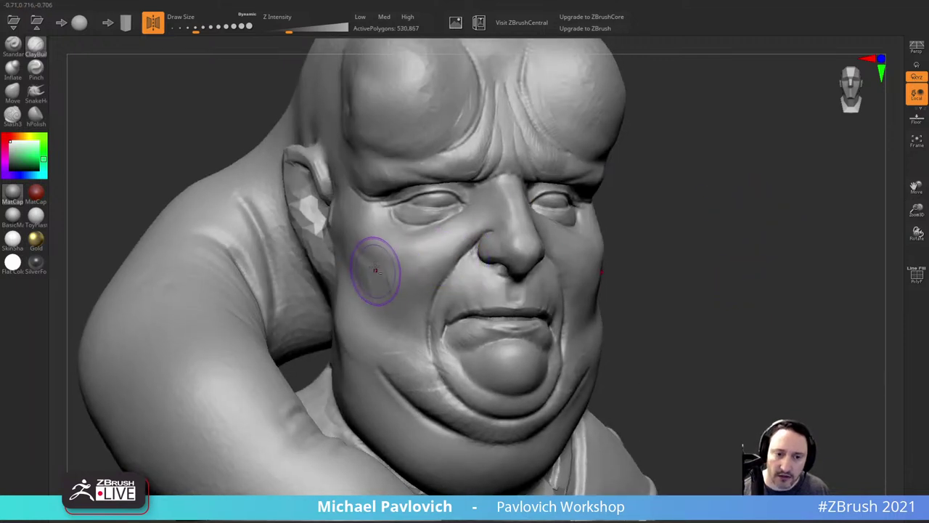
left_click_drag(378, 270, 380, 271)
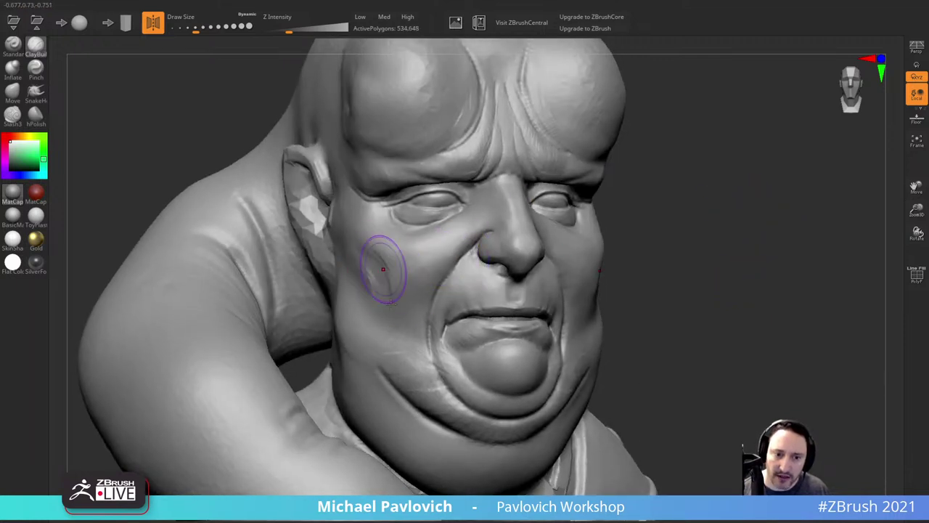
left_click_drag(733, 257, 670, 259)
left_click_drag(614, 285, 605, 300)
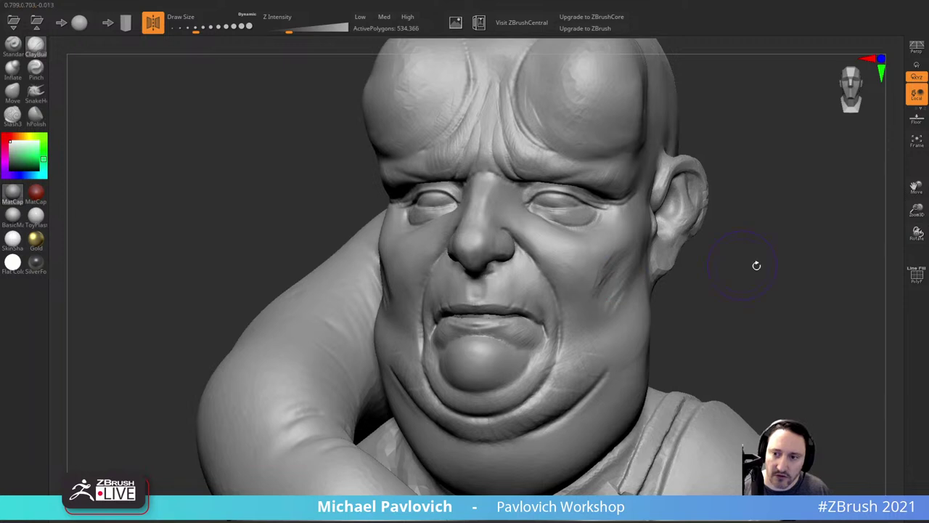
left_click_drag(754, 266, 703, 255)
mouse_move(594, 280)
left_mouse_down()
mouse_move(587, 289)
mouse_move(597, 265)
left_mouse_up()
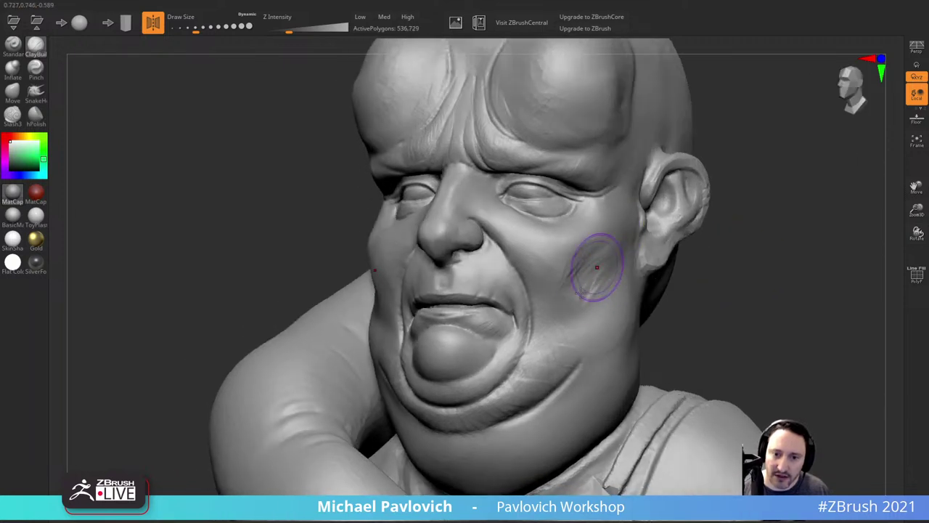
left_click_drag(686, 255, 740, 249)
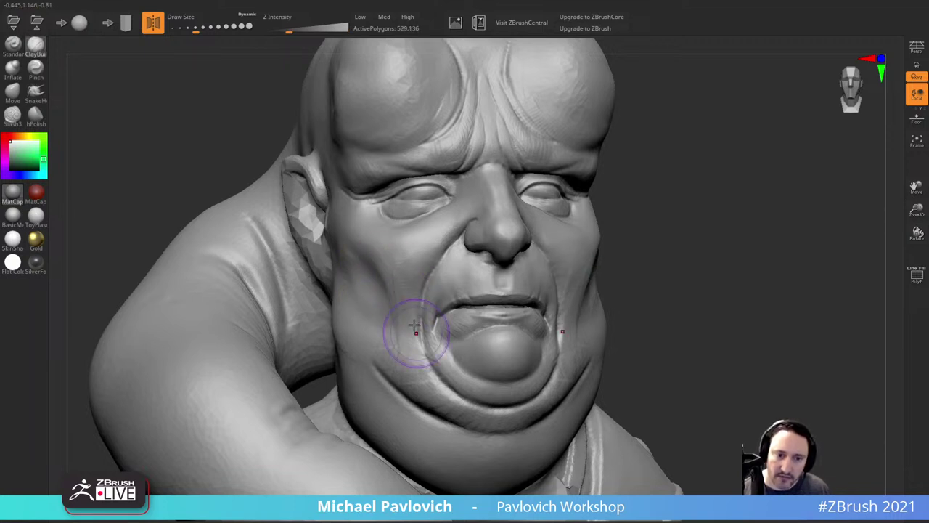
Step: Add clay strokes to the cheek folds beside the mouth and up toward the cheekbones
left_click_drag(414, 326, 419, 305)
left_click_drag(698, 219, 656, 225)
left_click_drag(738, 224, 692, 250)
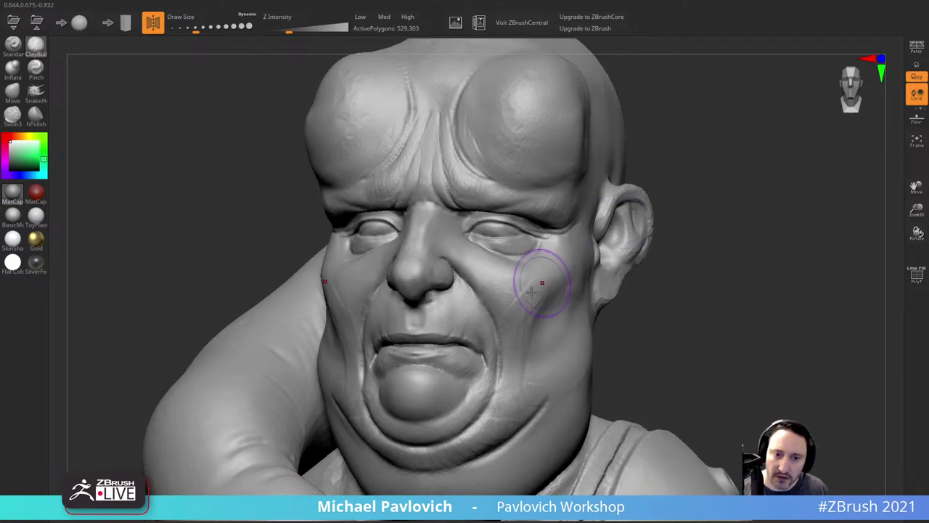
mouse_move(532, 293)
left_mouse_down()
mouse_move(512, 282)
mouse_move(534, 274)
left_mouse_up()
left_click_drag(713, 209, 646, 184)
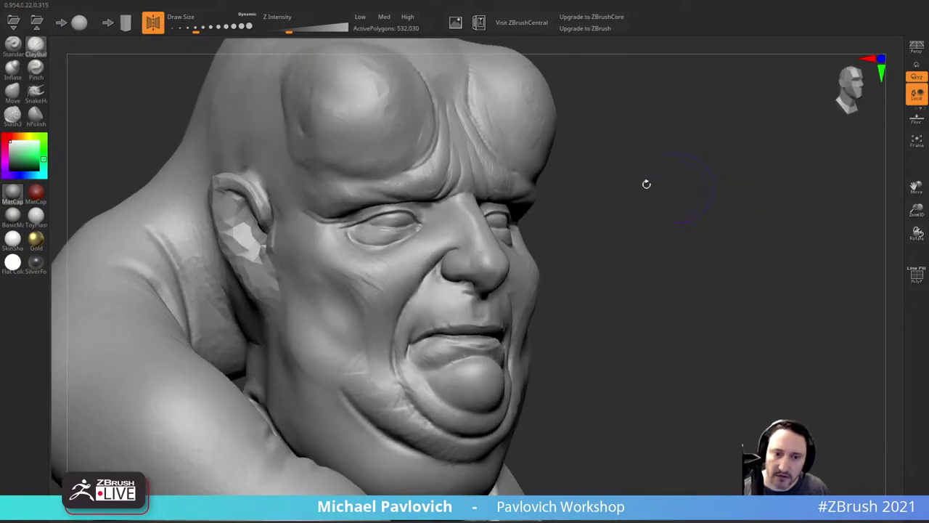
Step: Add small ClayBuildup strokes beside the nose and on the cheek, and smooth the crease below the chin
left_click_drag(564, 210, 602, 222)
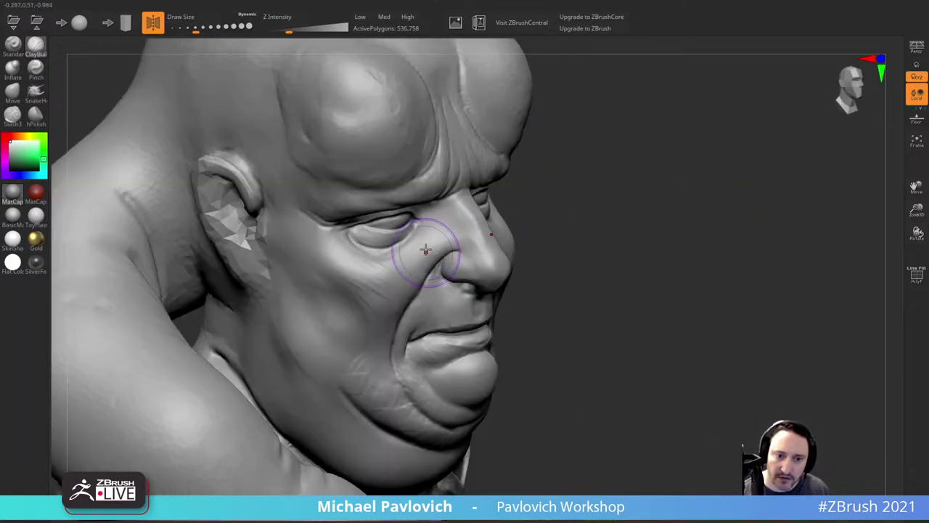
left_click_drag(426, 250, 432, 246)
mouse_move(646, 181)
left_mouse_down()
mouse_move(501, 216)
mouse_move(538, 244)
left_mouse_up()
mouse_move(536, 243)
left_mouse_down()
mouse_move(556, 245)
mouse_move(534, 241)
left_mouse_up()
mouse_move(745, 230)
left_mouse_down()
mouse_move(759, 218)
mouse_move(793, 221)
left_mouse_up()
mouse_move(356, 268)
left_mouse_down()
mouse_move(360, 257)
mouse_move(349, 265)
mouse_move(361, 275)
mouse_move(435, 249)
mouse_move(409, 278)
mouse_move(345, 285)
left_mouse_up()
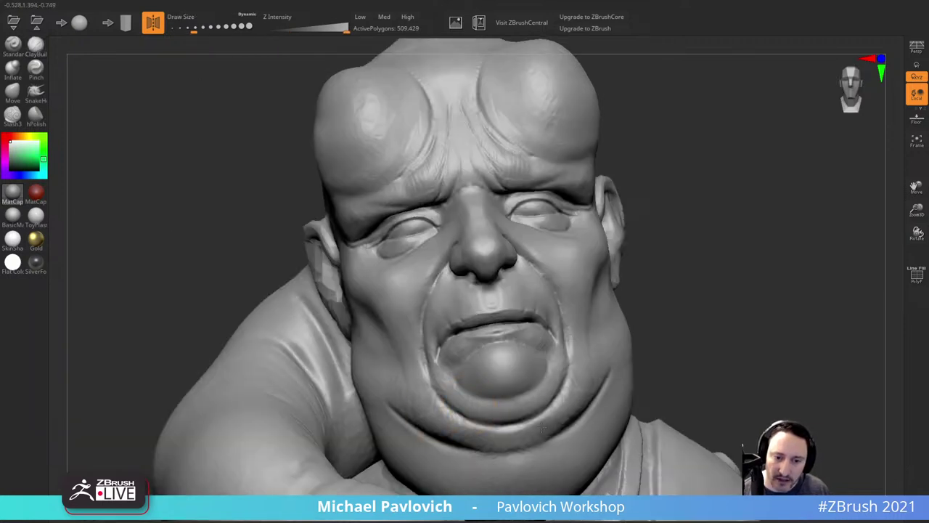
left_click_drag(543, 428, 528, 413, "shift")
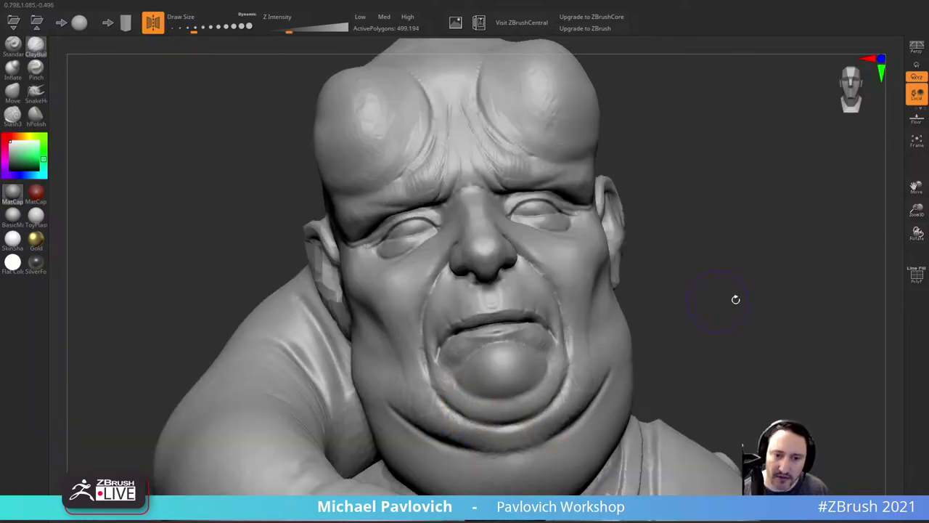
Step: Save the project to the Desktop as bib.zpr
left_click_drag(736, 298, 702, 255, "alt")
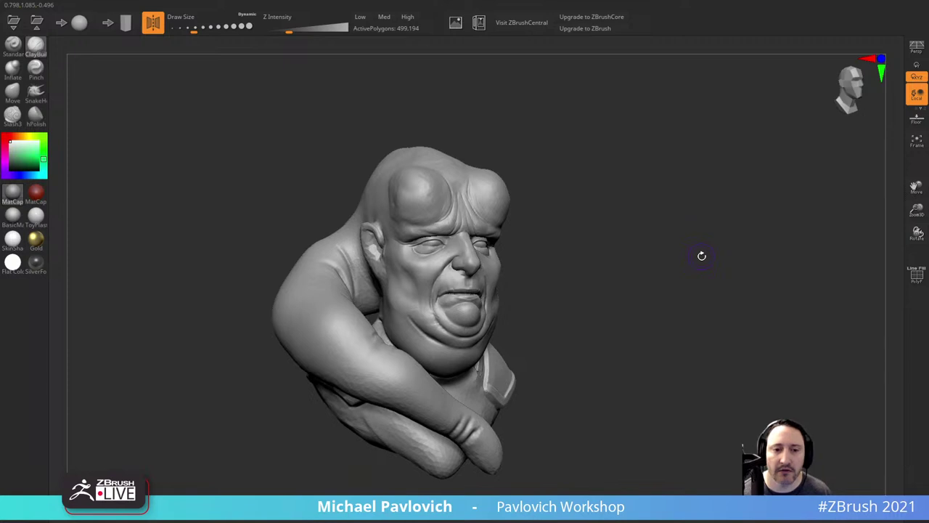
left_click(478, 23)
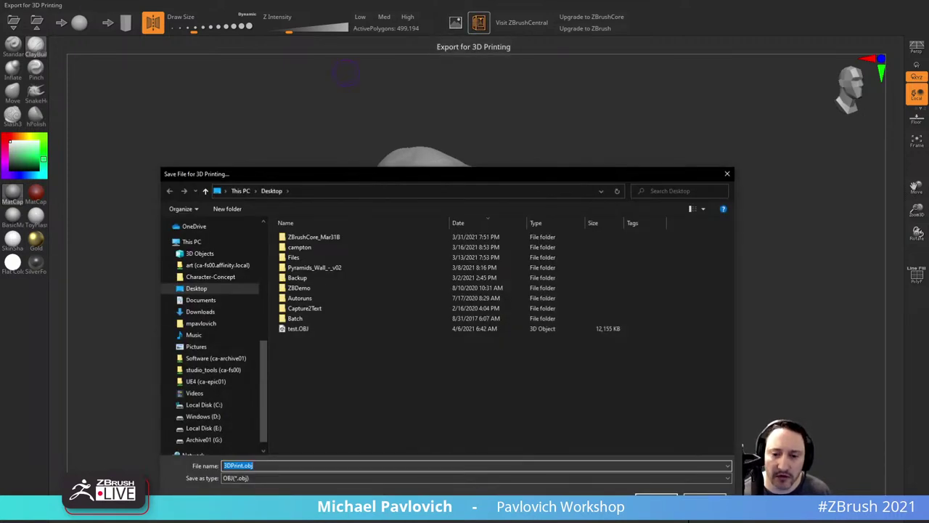
key("Escape")
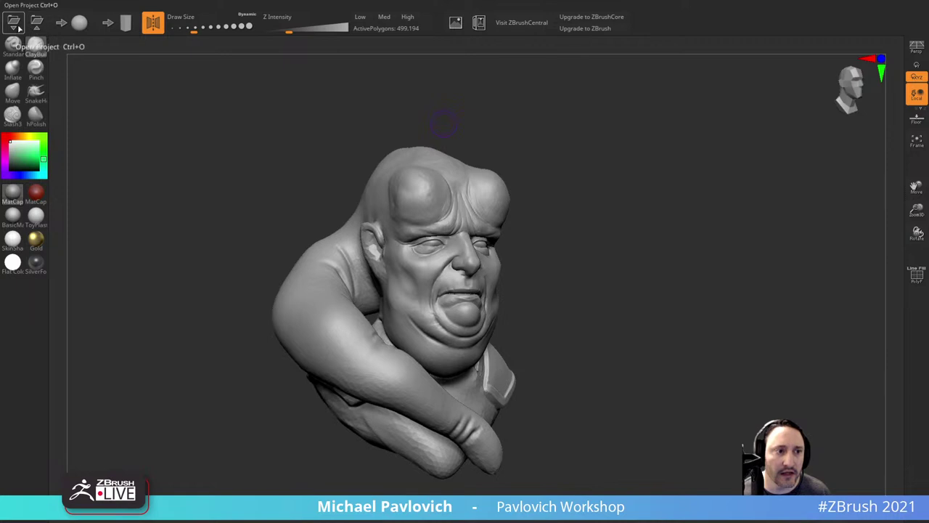
left_click(36, 24)
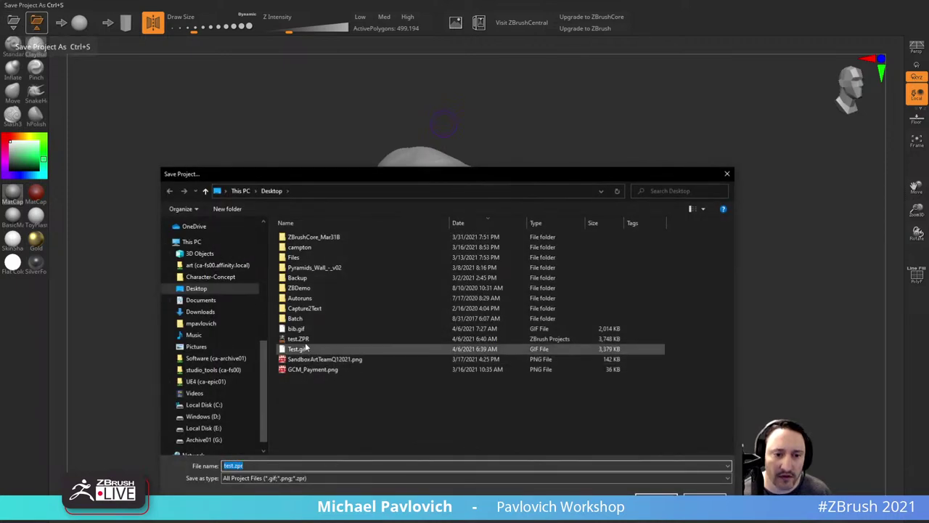
left_click(309, 331)
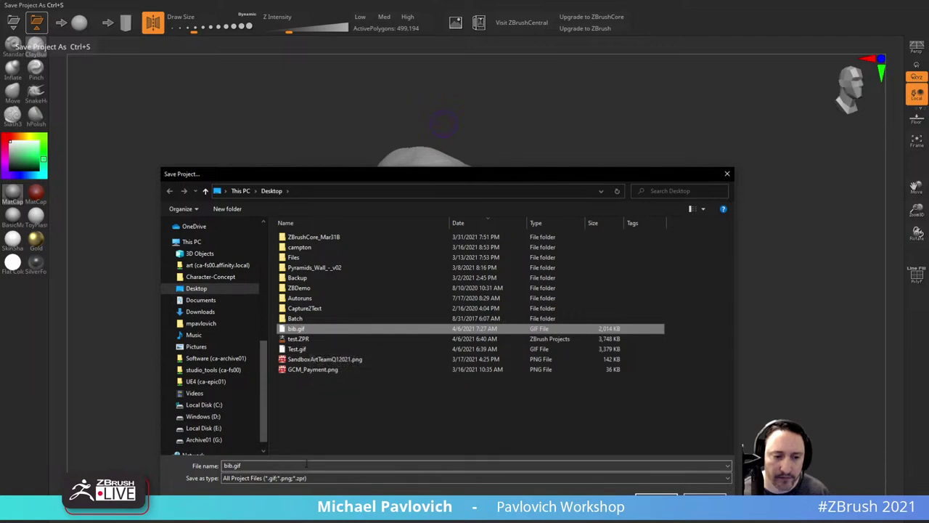
left_click(238, 465)
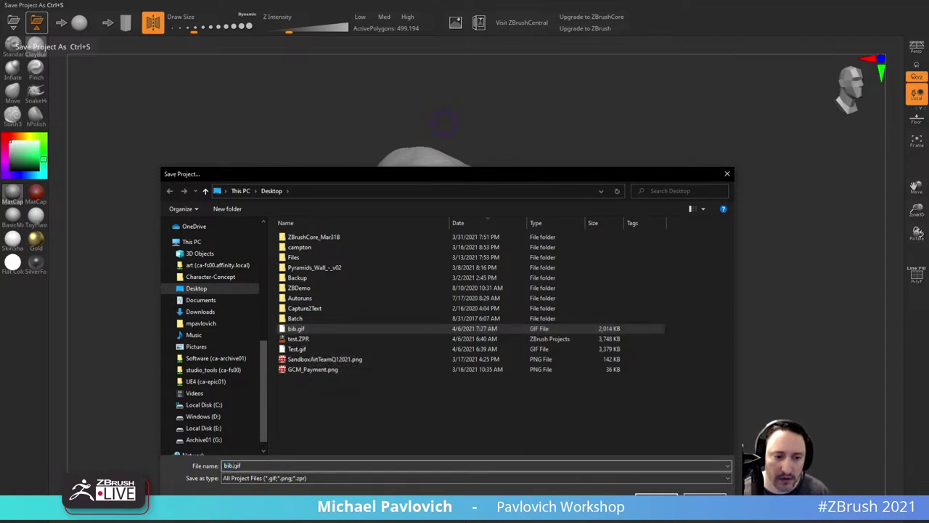
type(".s")
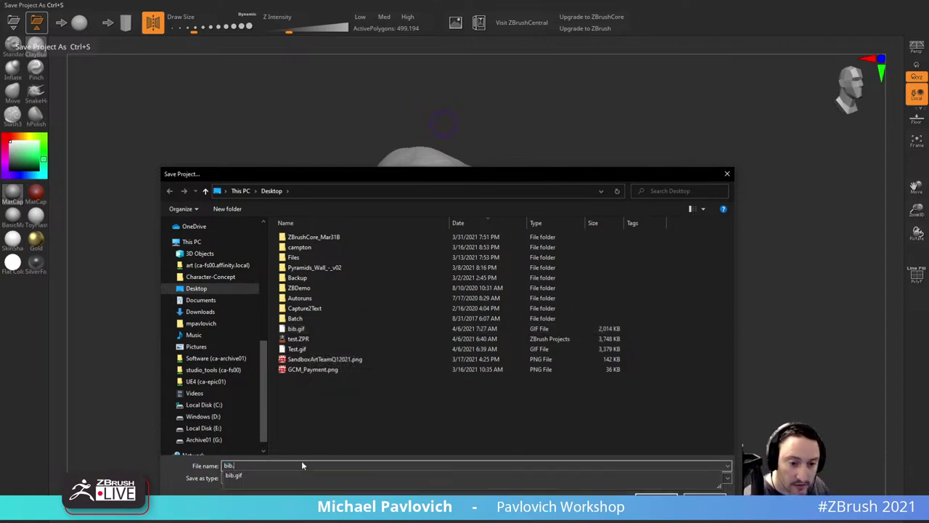
key("Return")
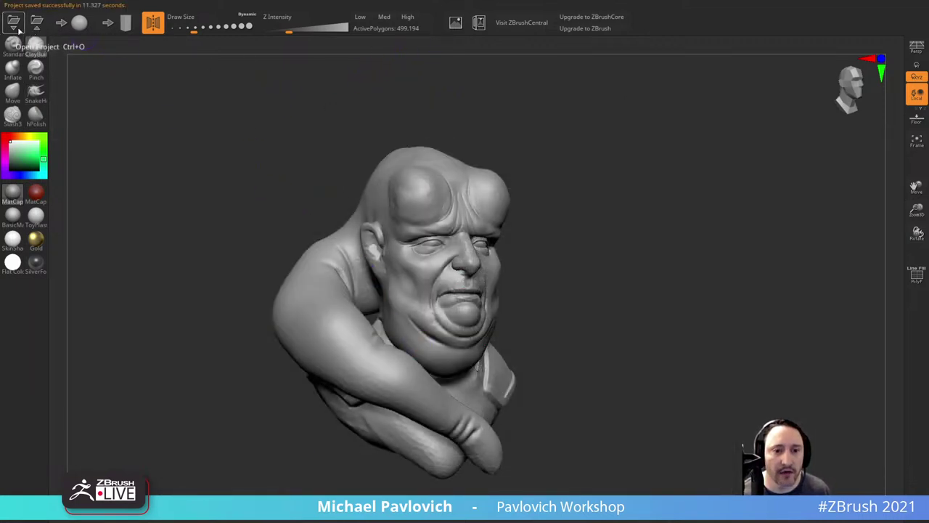
Step: Turn on perspective for a three-quarter view of the whole bust and save it as bib.gif, replacing the existing file
mouse_move(602, 193)
left_mouse_down()
mouse_move(612, 172)
mouse_move(817, 121)
left_mouse_up()
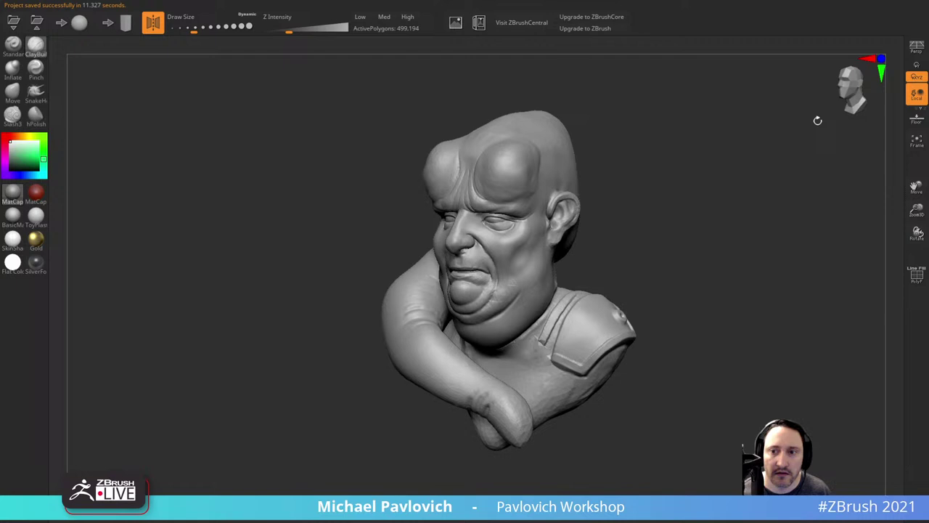
left_click(917, 48)
left_click_drag(774, 191, 754, 195, "alt")
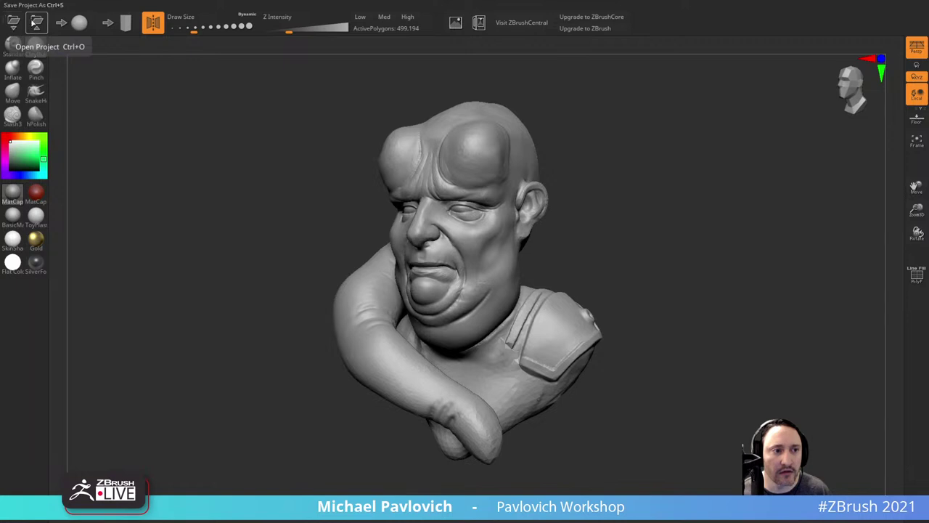
left_click(35, 23)
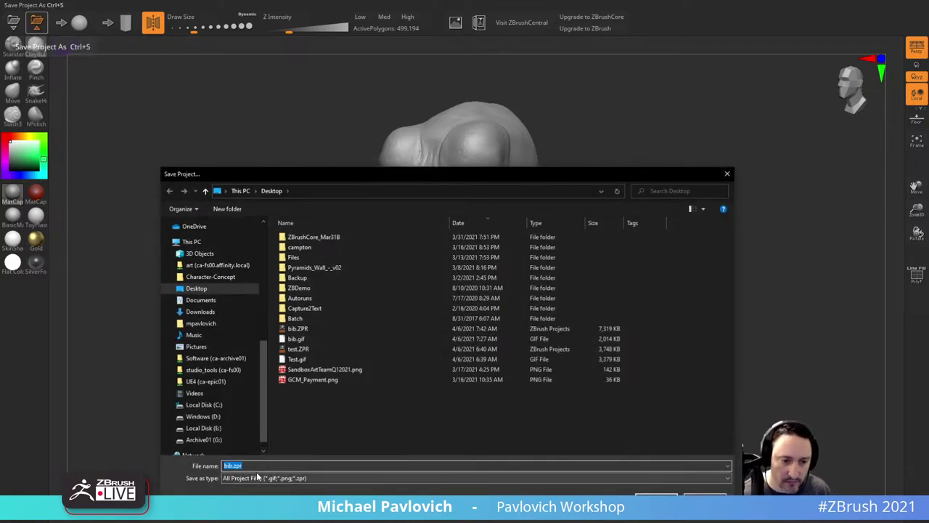
left_click(241, 466)
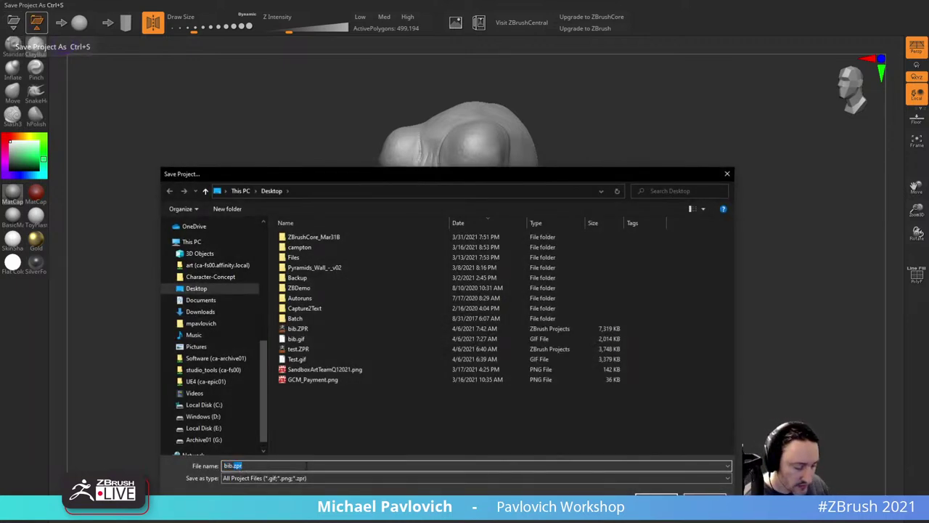
type("gif")
key("Return")
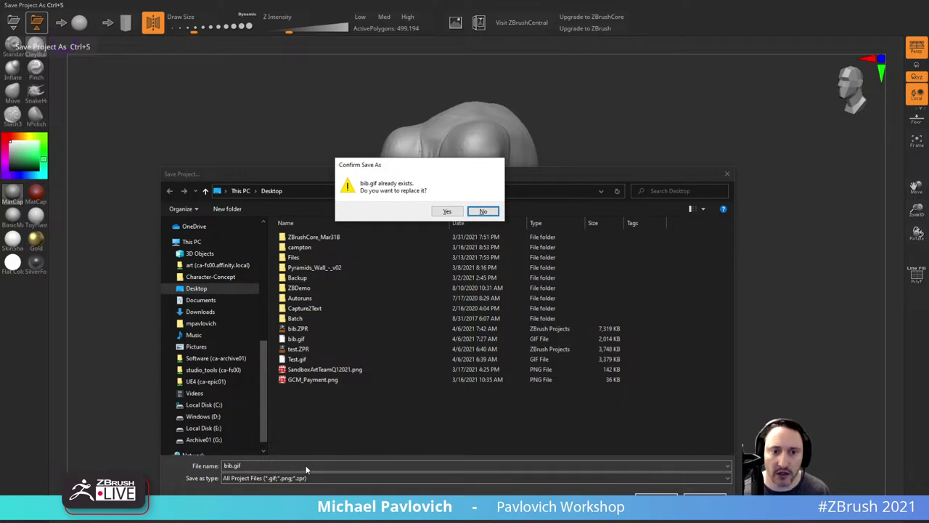
left_click(459, 212)
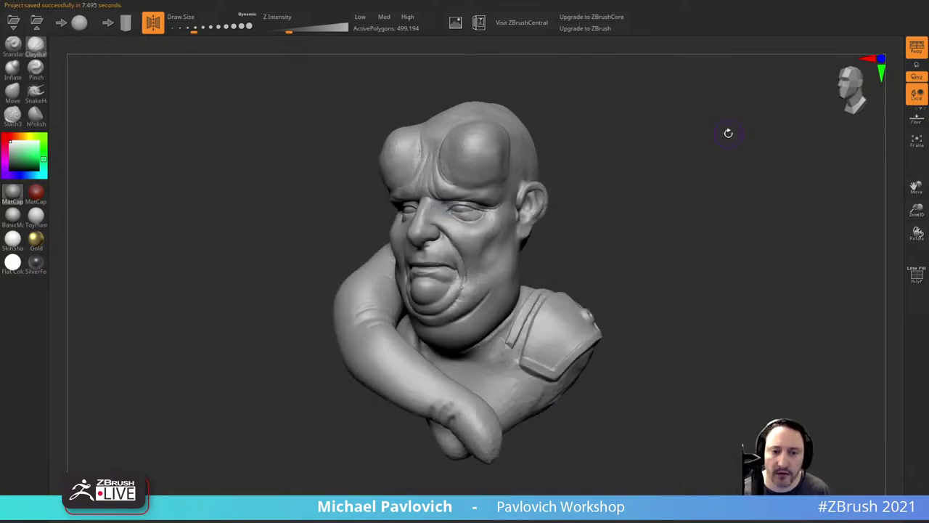
Step: Place bib.gif above the test files on the desktop and open it to view the turntable animation
left_click(894, 0)
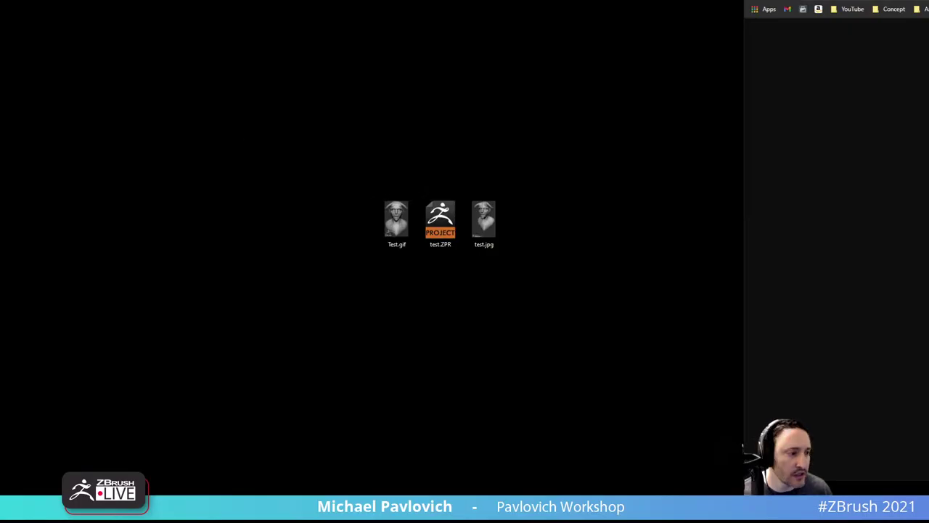
left_click_drag(3, 337, 375, 134)
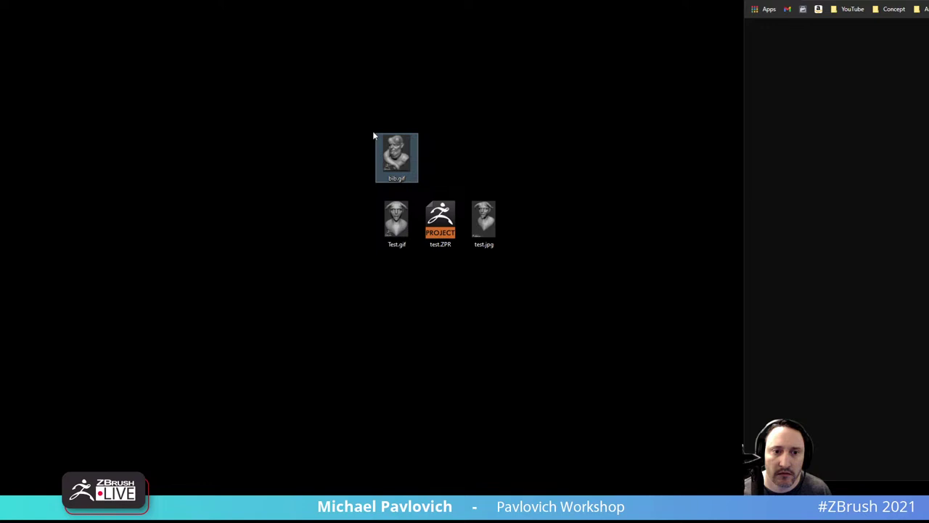
double_click(405, 154)
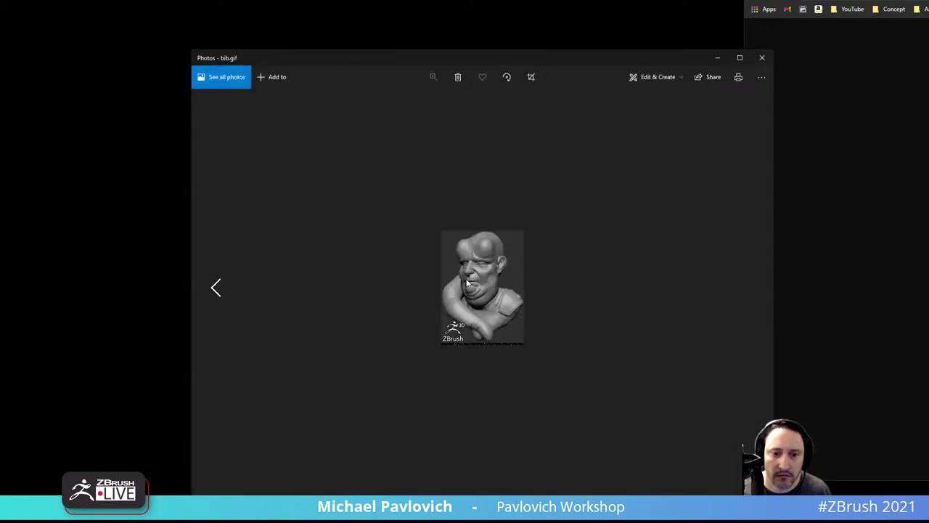
left_click(762, 58)
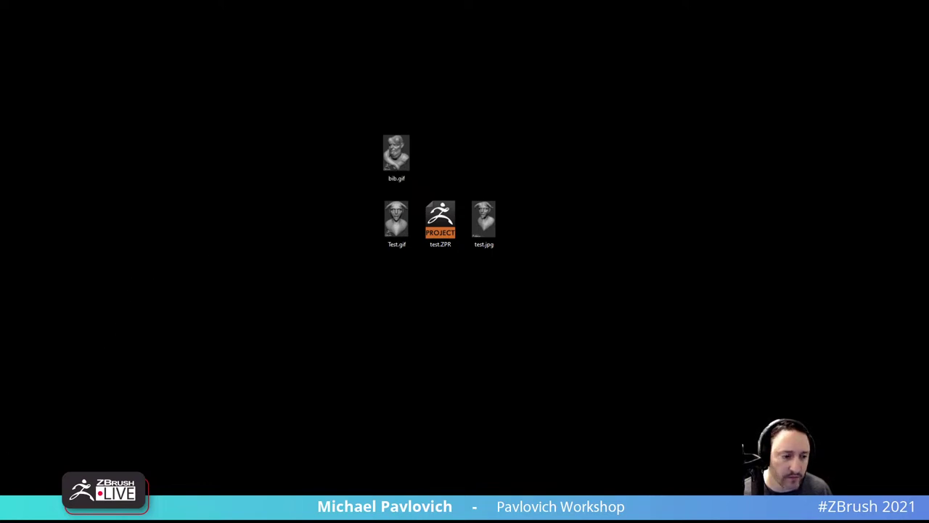
Step: Switch back to ZBrush and export the bust for 3D printing to the Desktop as an OBJ named bib
key("alt+Tab")
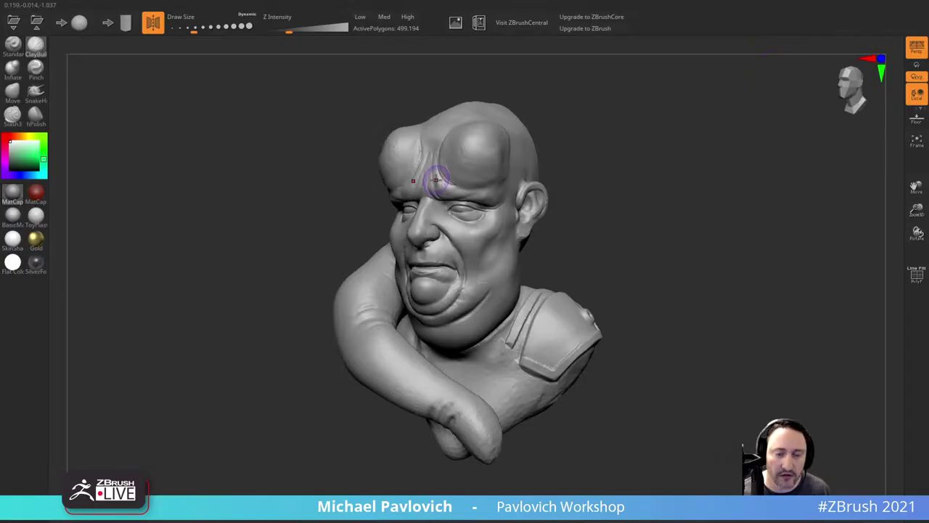
left_click(479, 22)
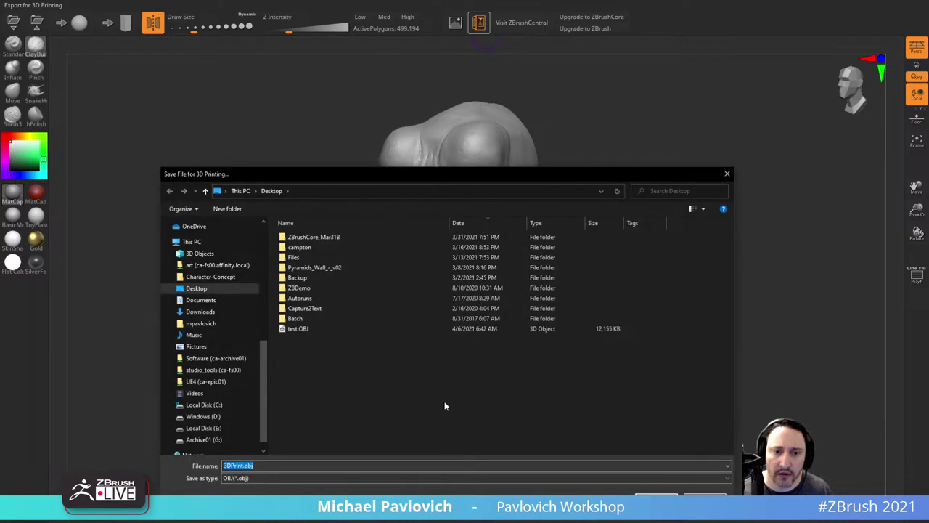
type("bib")
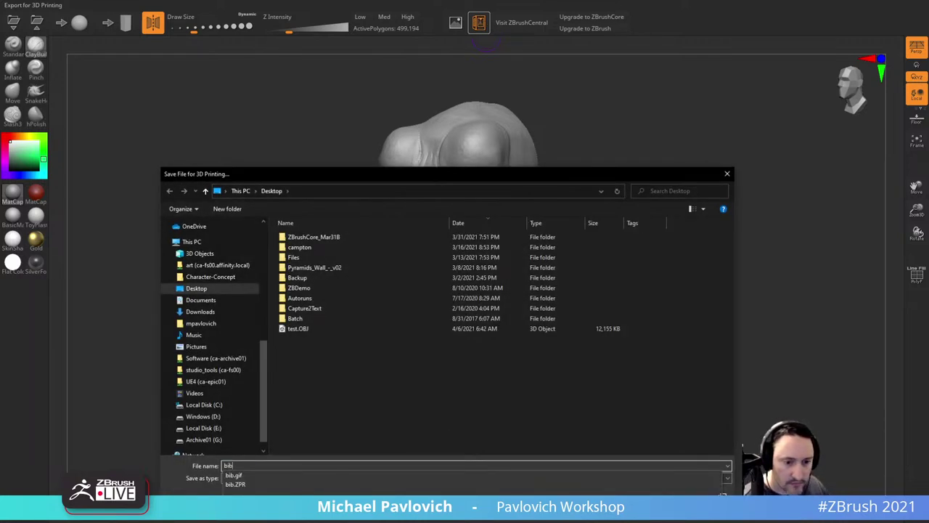
key("Return")
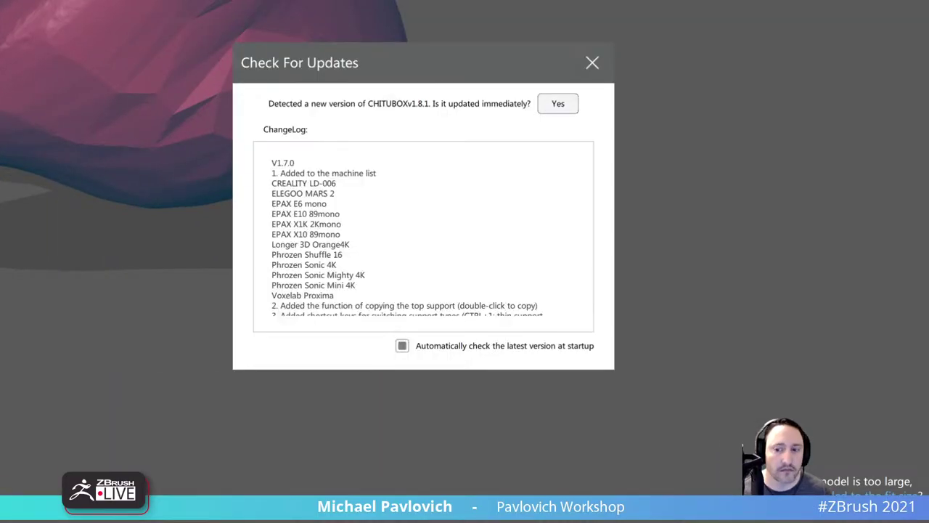
Step: Dismiss the CHITUBOX update offer and scale the oversized horned head model to the fit size
left_click(590, 64)
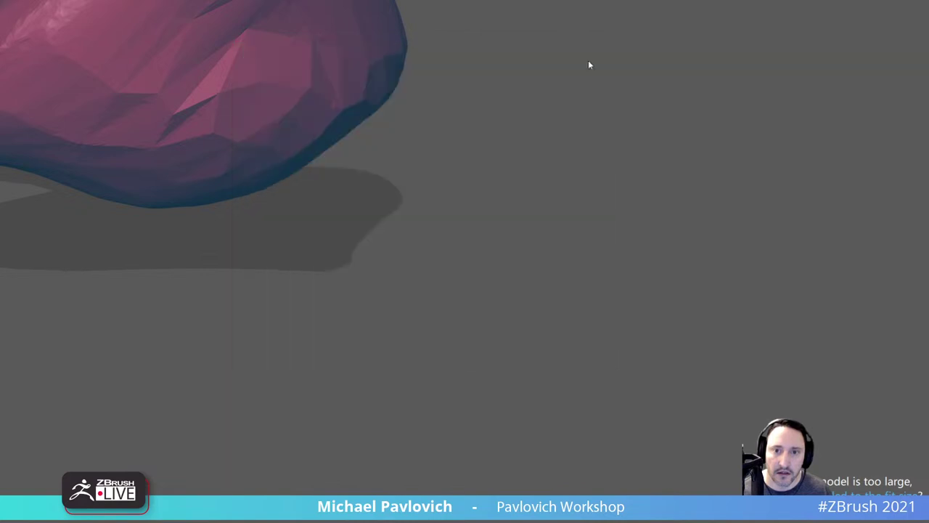
left_click(875, 495)
middle_click_drag(405, 118, 488, 181)
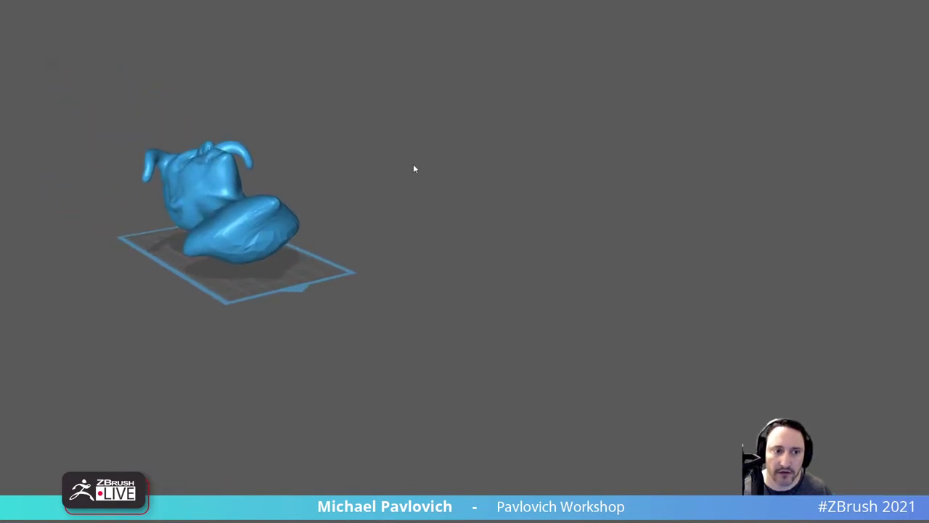
scroll(429, 159, "up", 4)
middle_click_drag(349, 182, 612, 247)
mouse_move(612, 248)
right_mouse_down()
mouse_move(652, 249)
mouse_move(615, 241)
mouse_move(616, 263)
right_mouse_up()
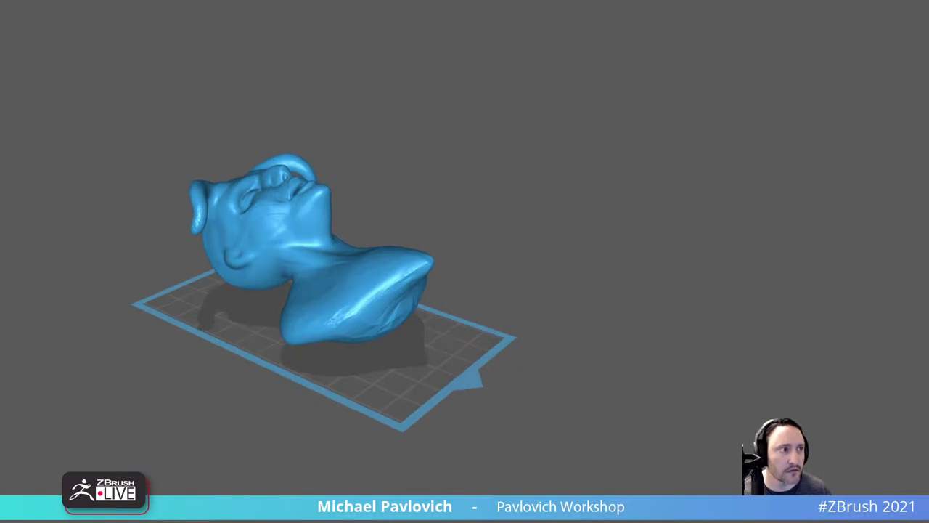
Step: Load the exported bib OBJ scaled to the fit size, and delete the horned head model from the build plate
key("ctrl+o")
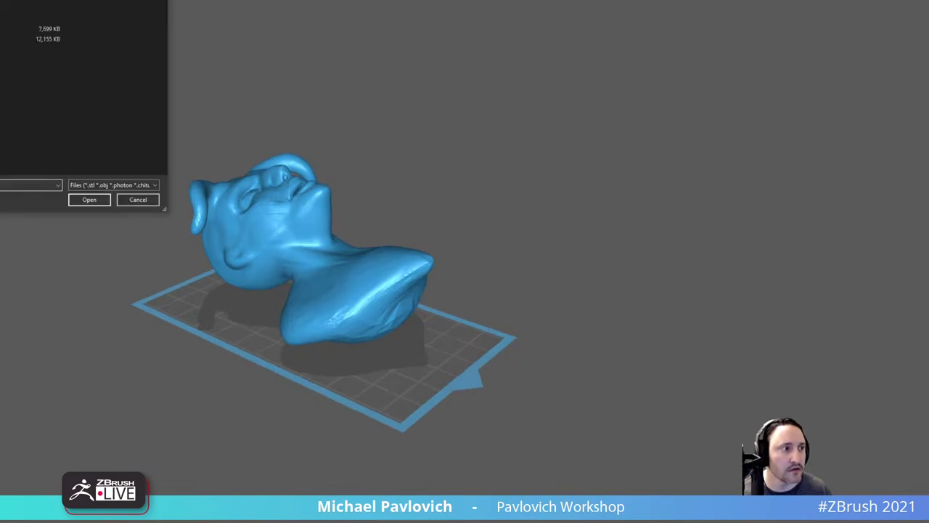
double_click(7, 29)
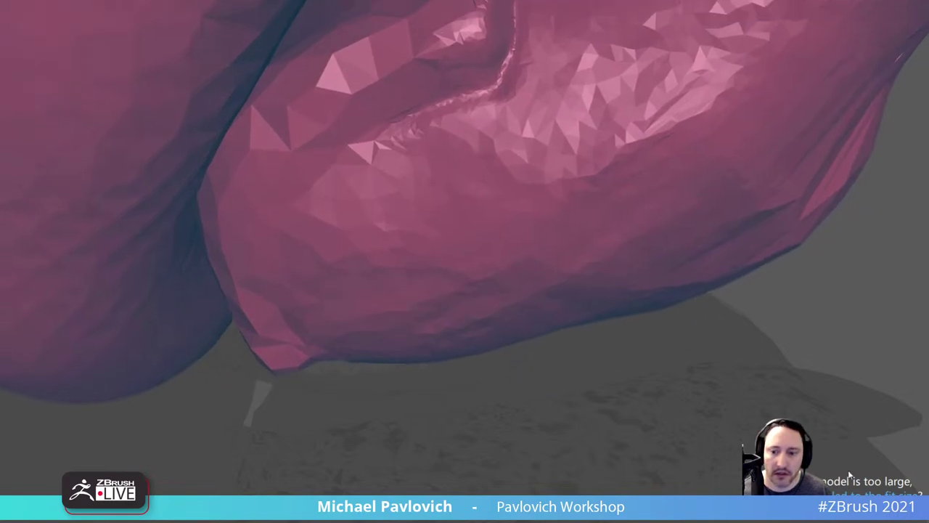
left_click(871, 511)
right_click_drag(519, 276, 521, 281)
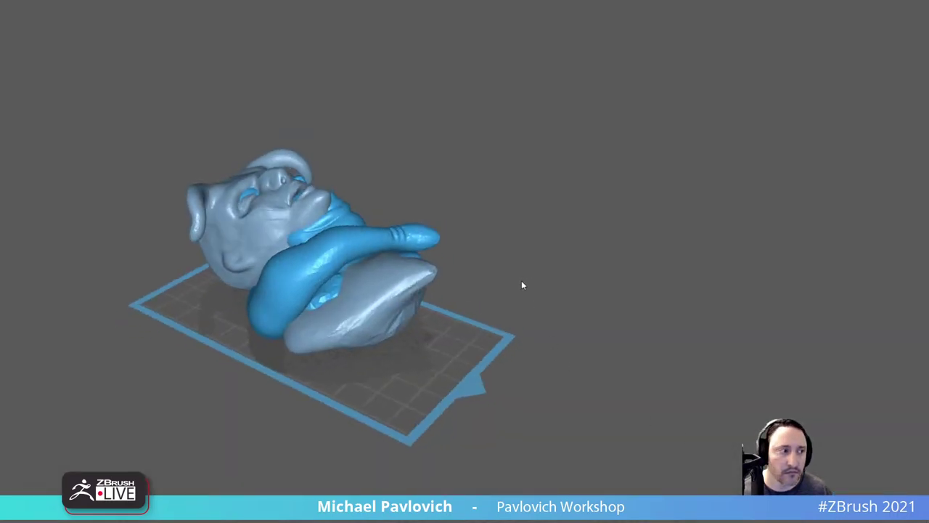
left_click(223, 234)
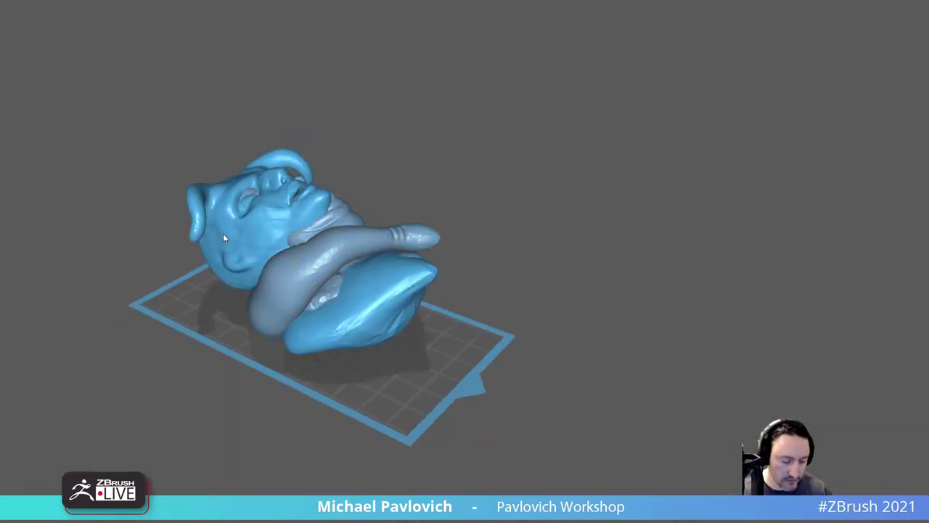
key("Delete")
Step: Rotate the bust upright on the build plate and hollow it into a shell
right_click_drag(163, 141, 132, 160)
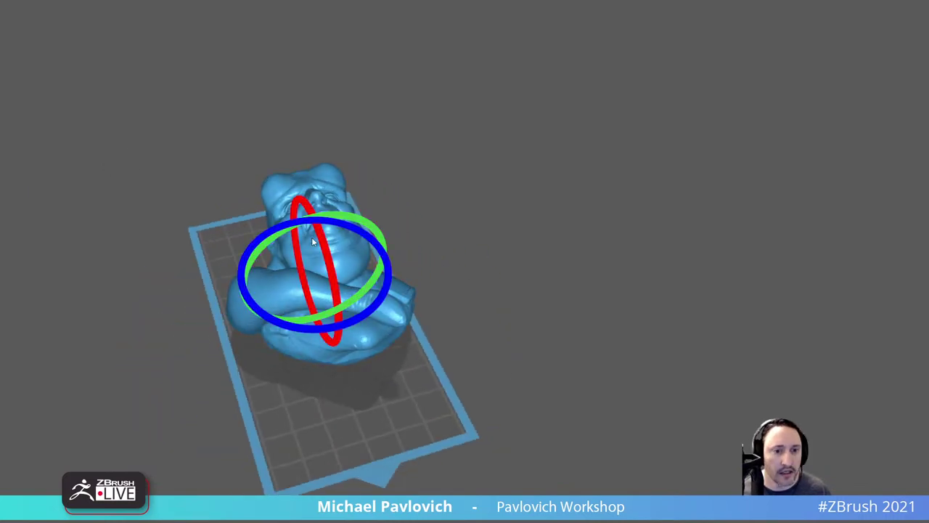
left_click_drag(332, 255, 333, 275)
right_click_drag(486, 301, 513, 270)
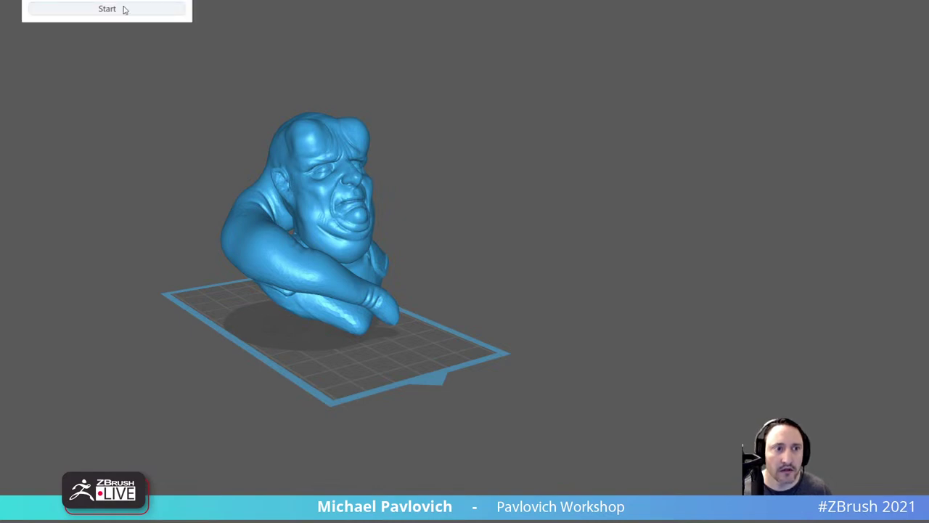
left_click(126, 14)
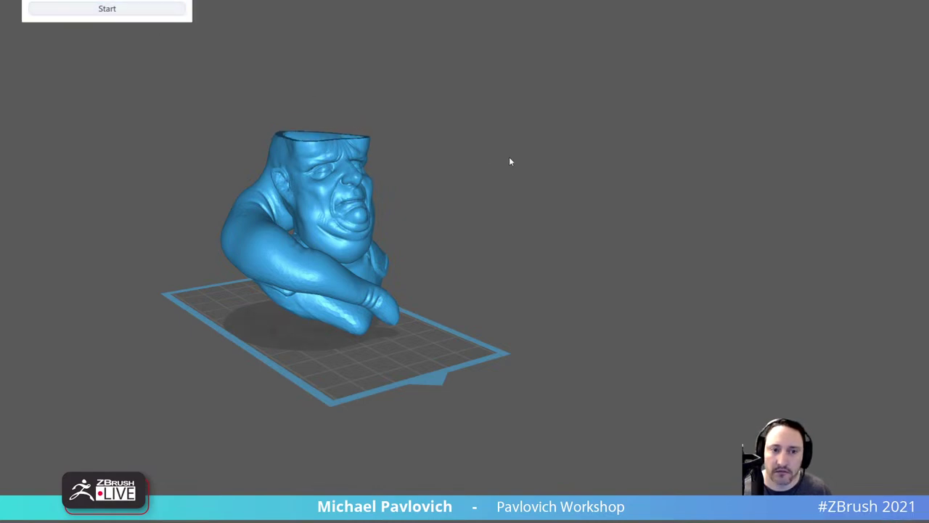
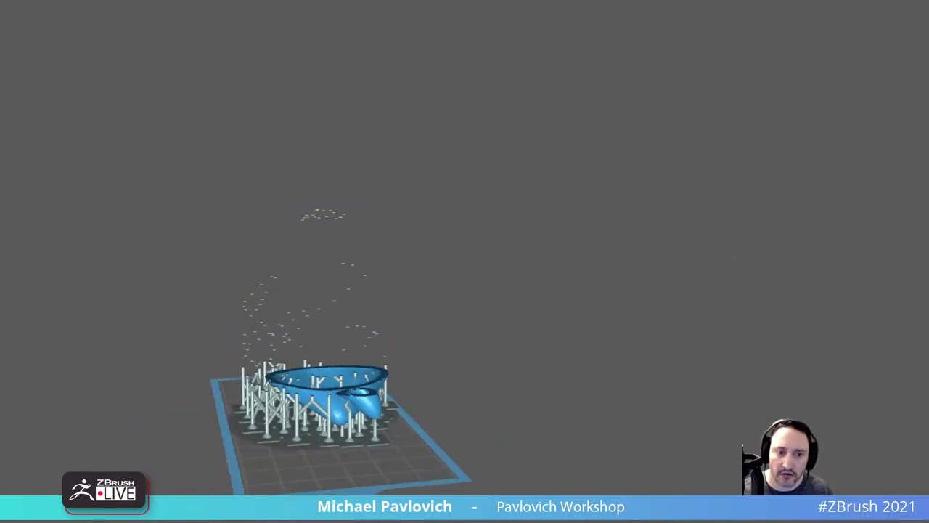
Step: Inspect the hollowed bust and its generated supports on the build plate from several angles
right_click_drag(720, 185, 760, 196)
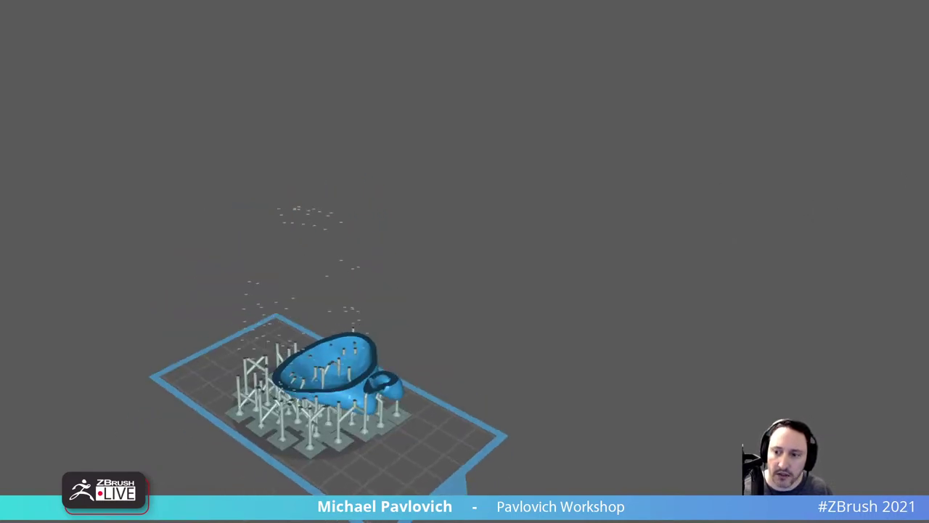
right_click_drag(775, 136, 631, 118)
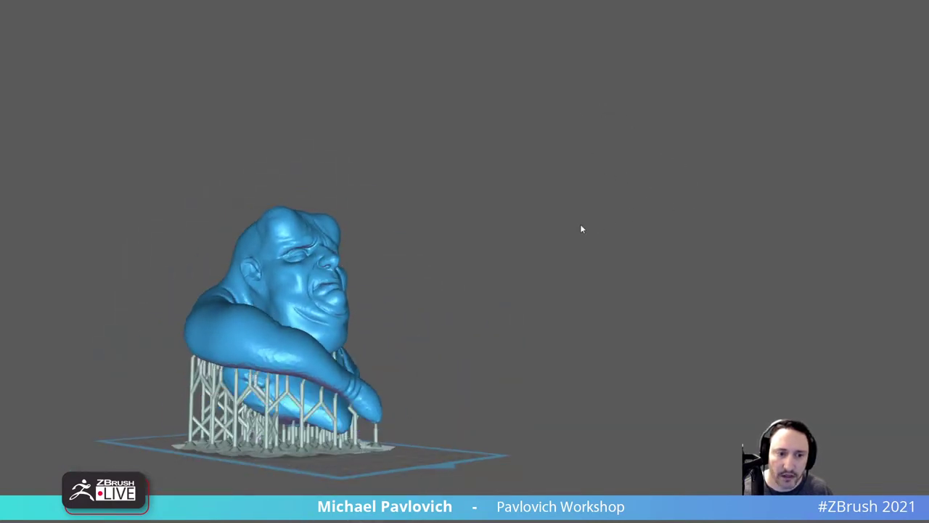
right_click_drag(557, 215, 429, 288)
middle_click_drag(506, 261, 586, 231)
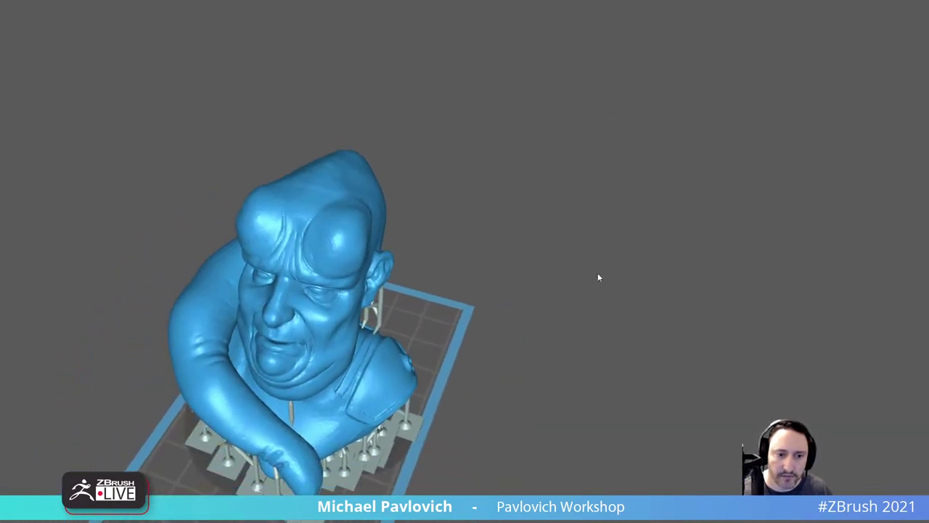
right_click_drag(597, 273, 680, 234)
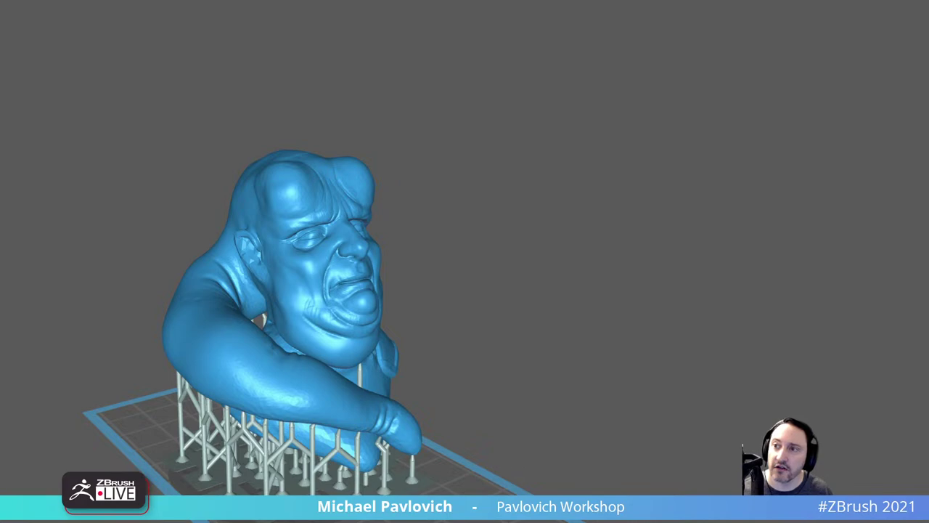
Step: Switch back to ZBrushCoreMini and view the original bust model
left_click(928, 1)
left_click(375, 244)
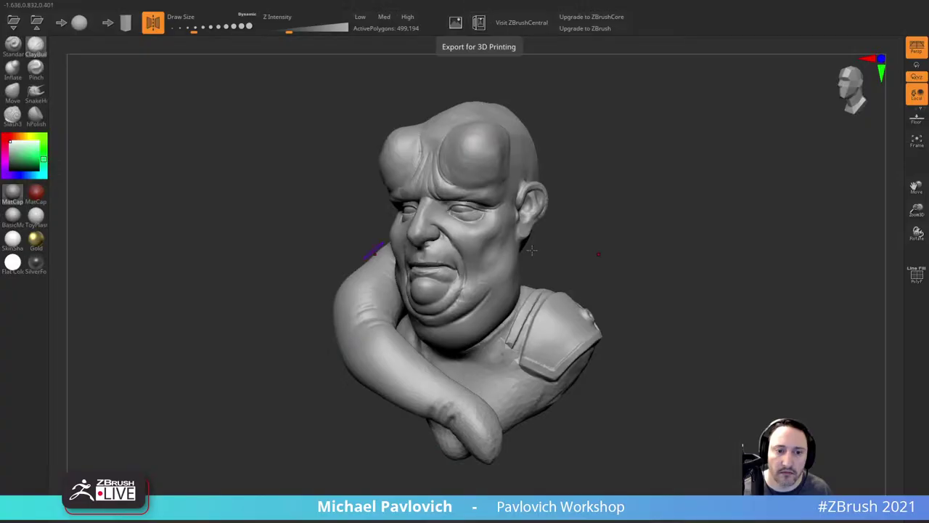
left_click_drag(621, 143, 648, 178, "shift")
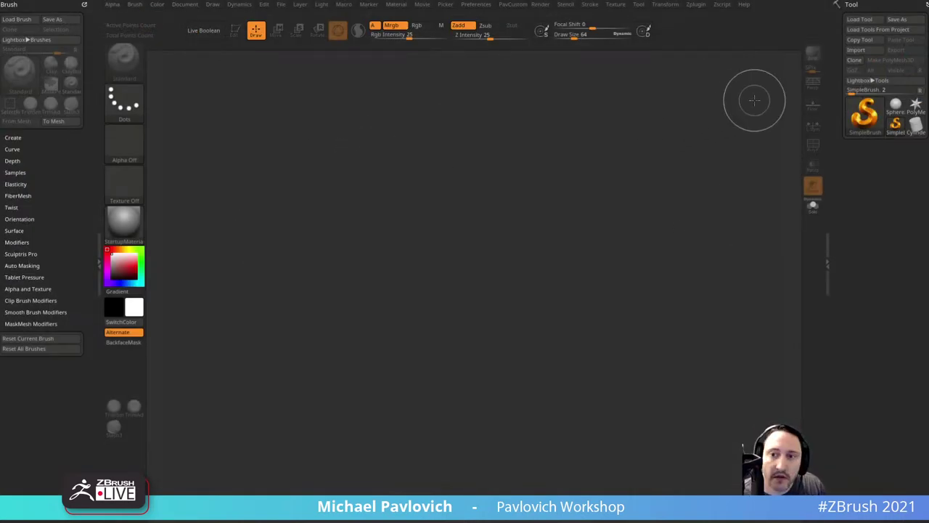
left_click(861, 20)
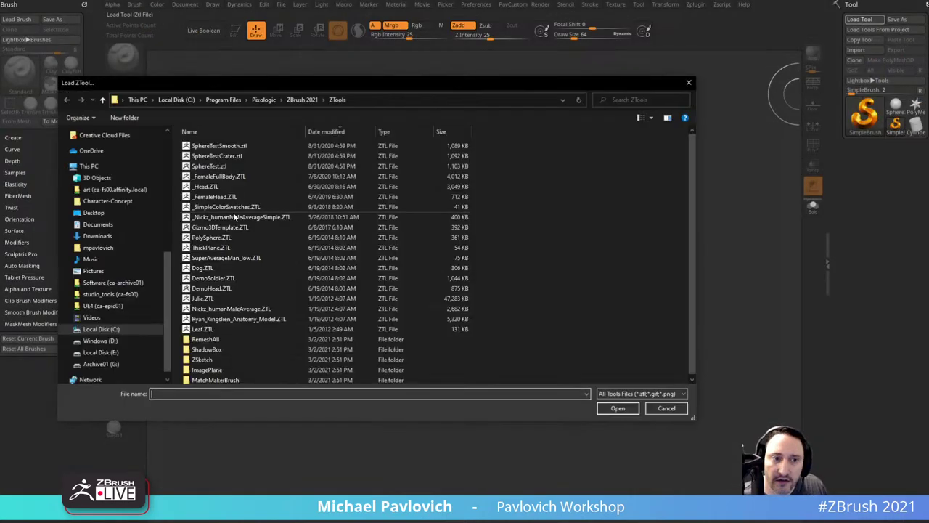
scroll(114, 176, "up", 3)
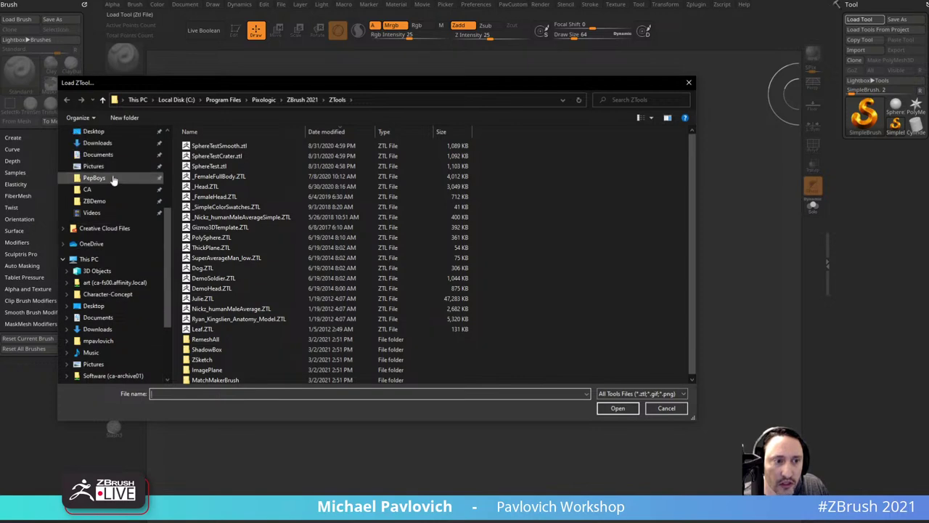
left_click(101, 132)
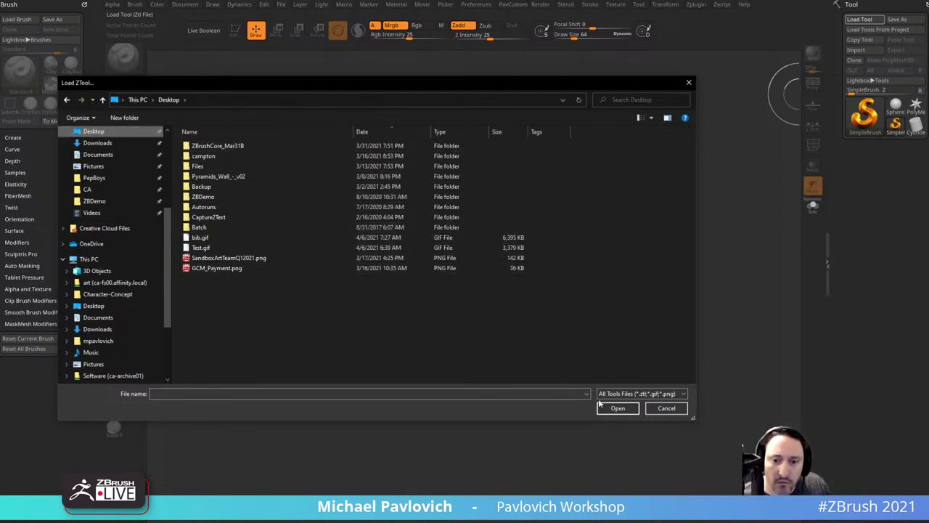
left_click(678, 408)
Step: Open the bib.ZPR project from the Desktop in ZBrush 2021
left_click(280, 5)
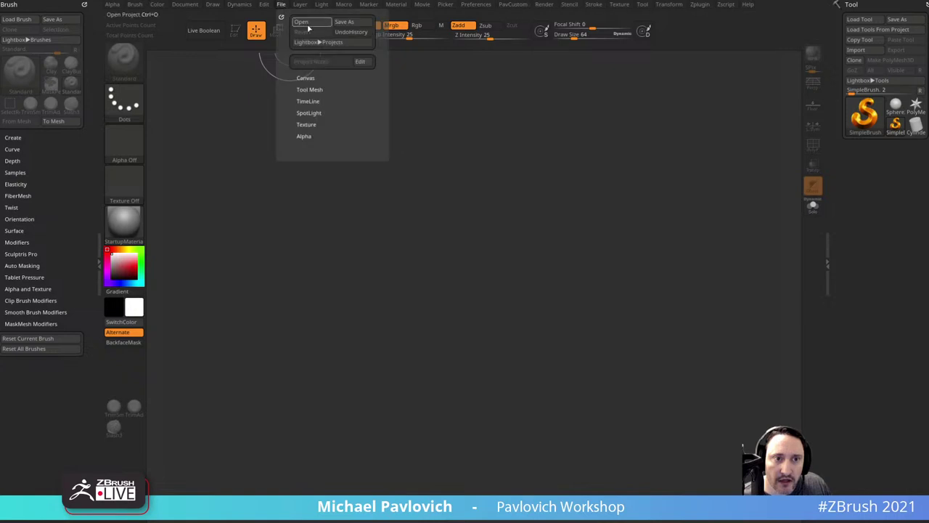
left_click(301, 22)
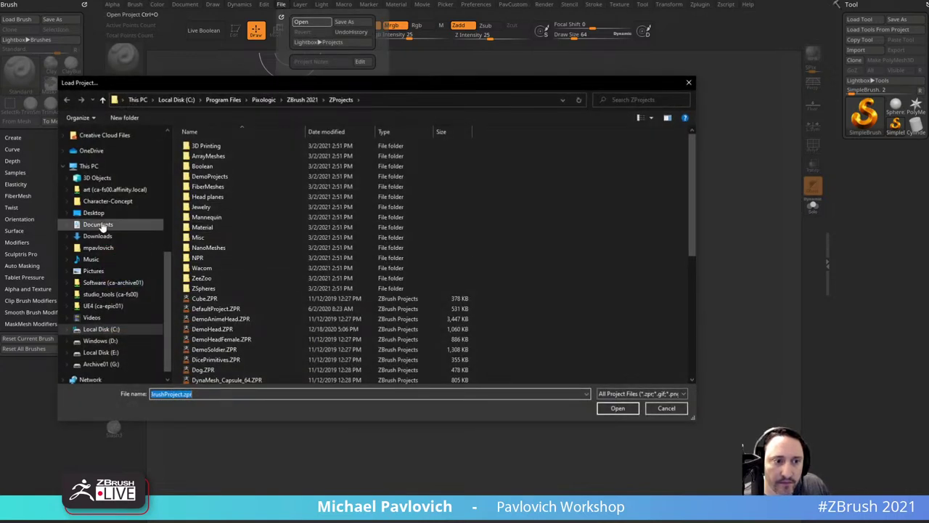
left_click(100, 213)
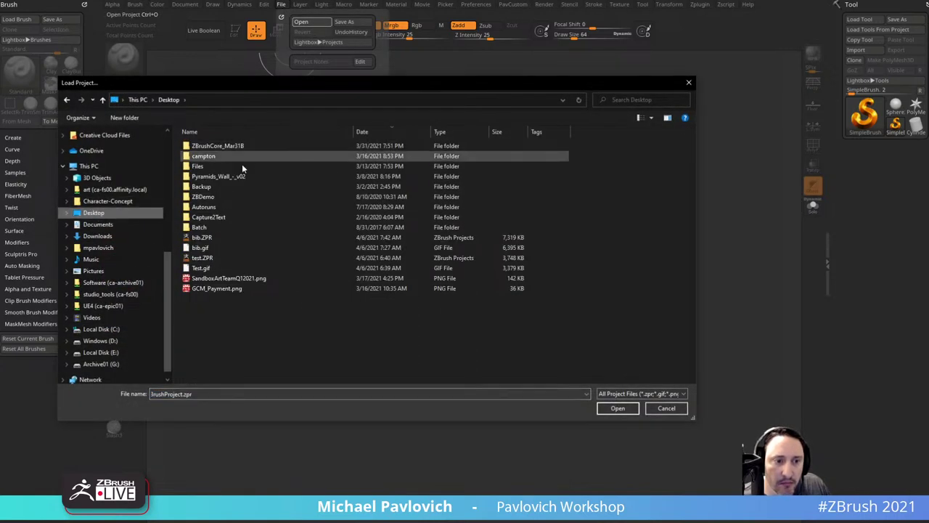
double_click(211, 236)
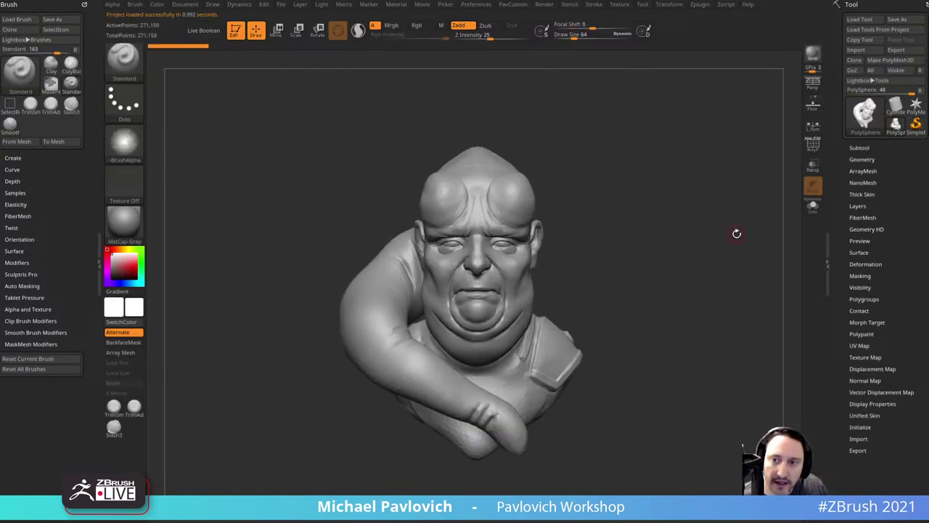
Step: Switch to the PolyMesh3D star and try to load a saved GIF from the Desktop as a tool
left_click(861, 20)
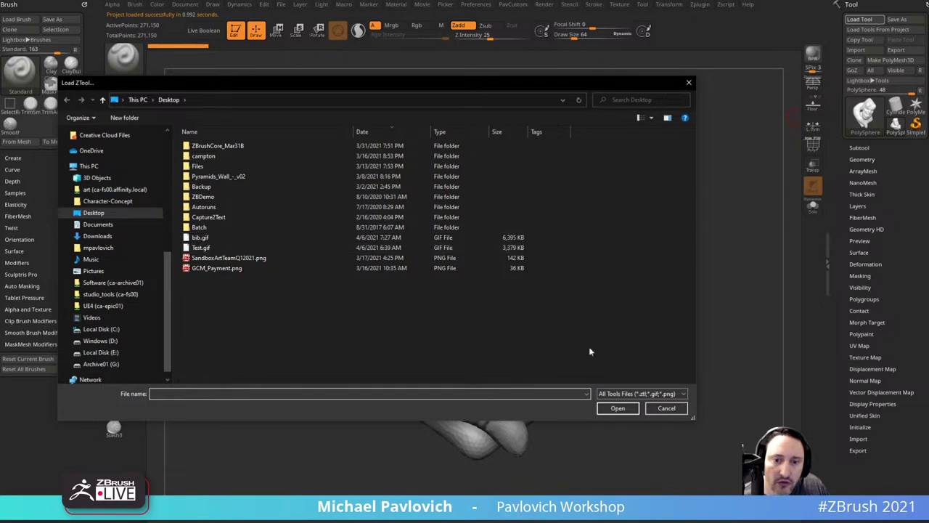
left_click(679, 411)
left_click(915, 107)
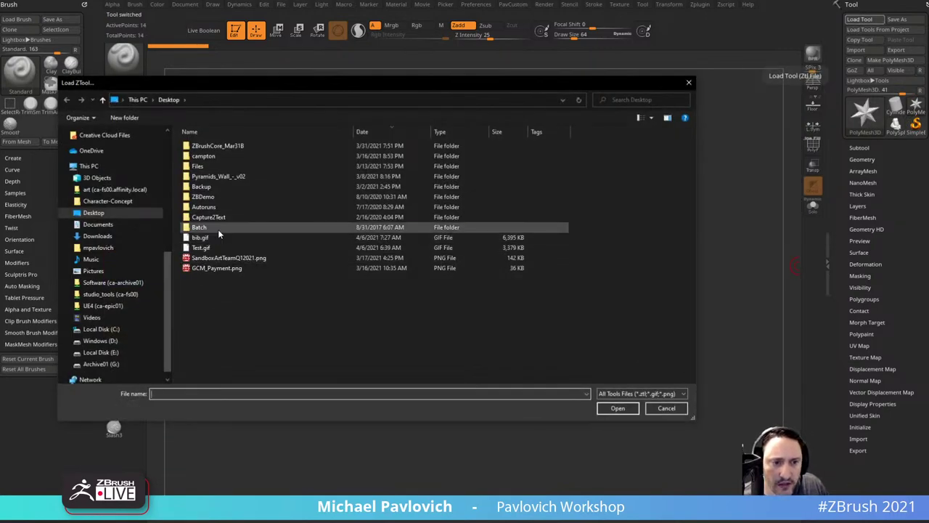
double_click(215, 248)
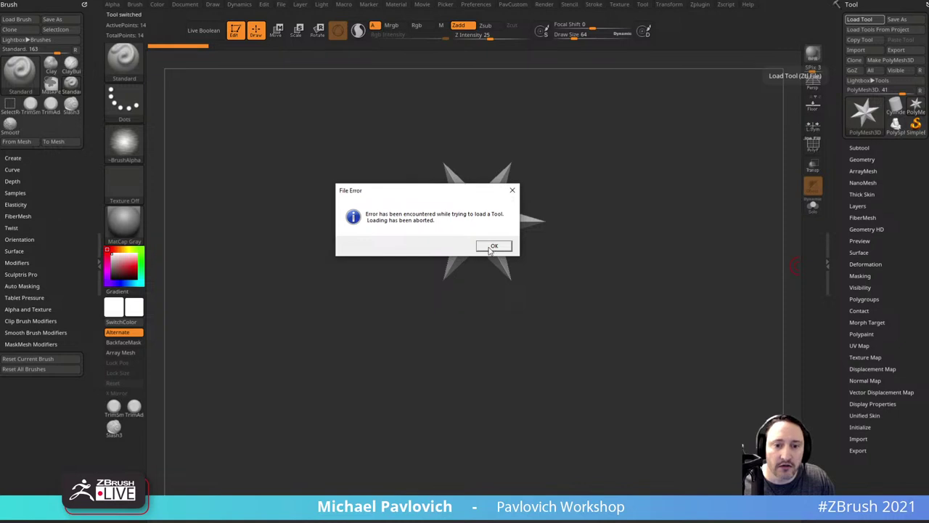
left_click(492, 247)
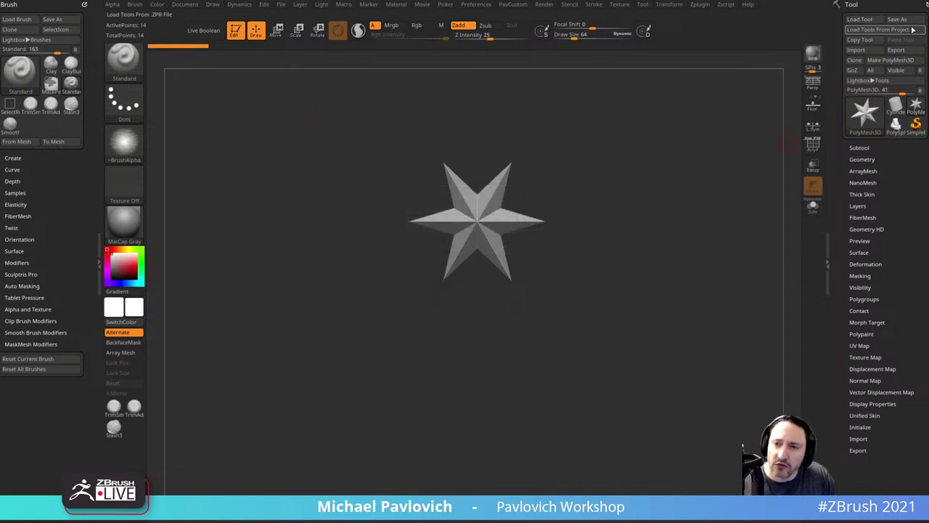
Step: Try to load tools from the bib.gif file on the Desktop as a project source
left_click(877, 29)
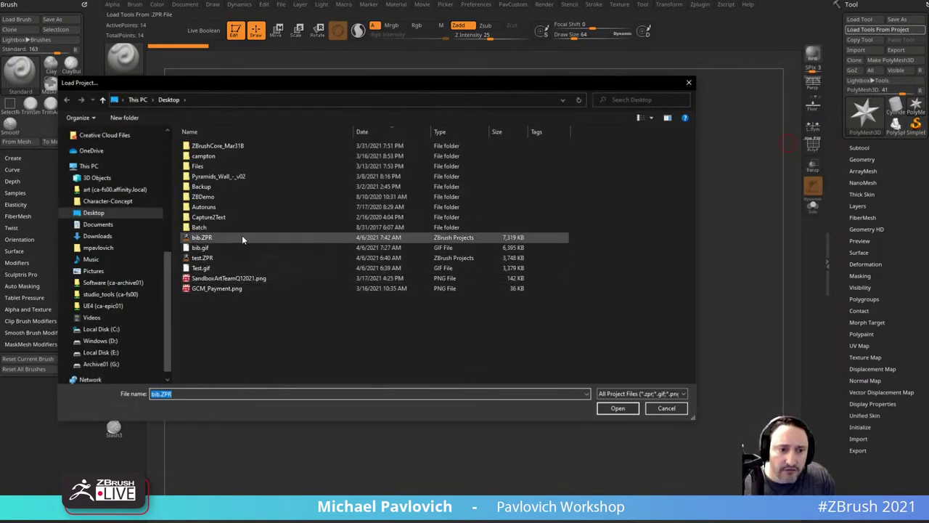
double_click(231, 249)
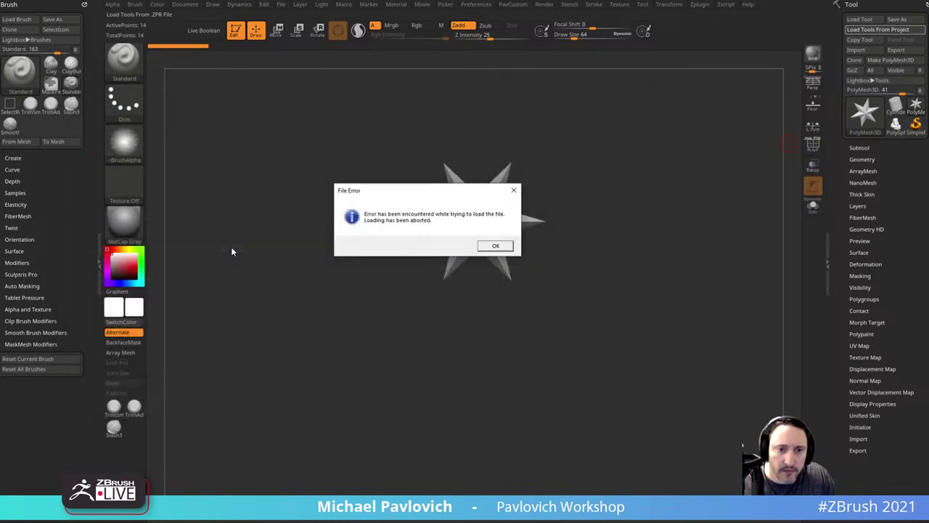
left_click(482, 247)
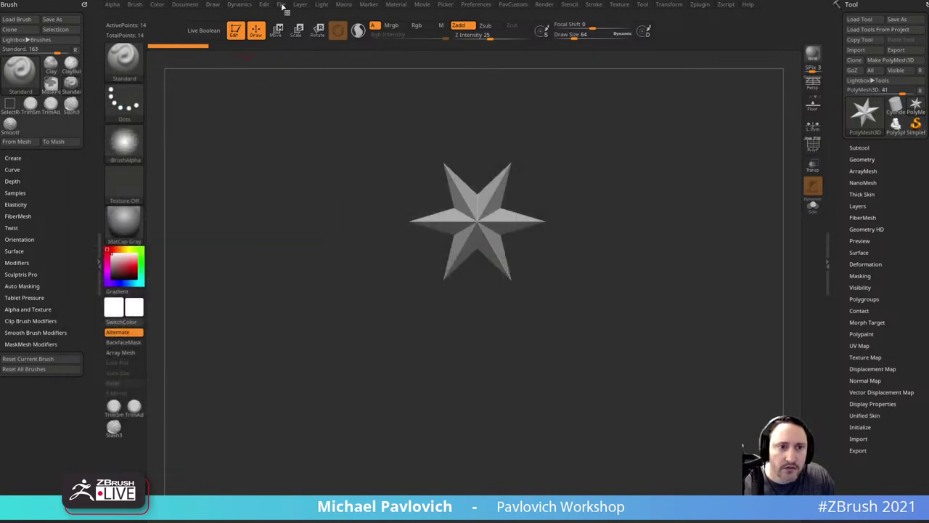
Step: Open bib.gif from the Desktop as a project, discarding the current changes, and view the bust from the front
left_click(282, 5)
left_click(301, 22)
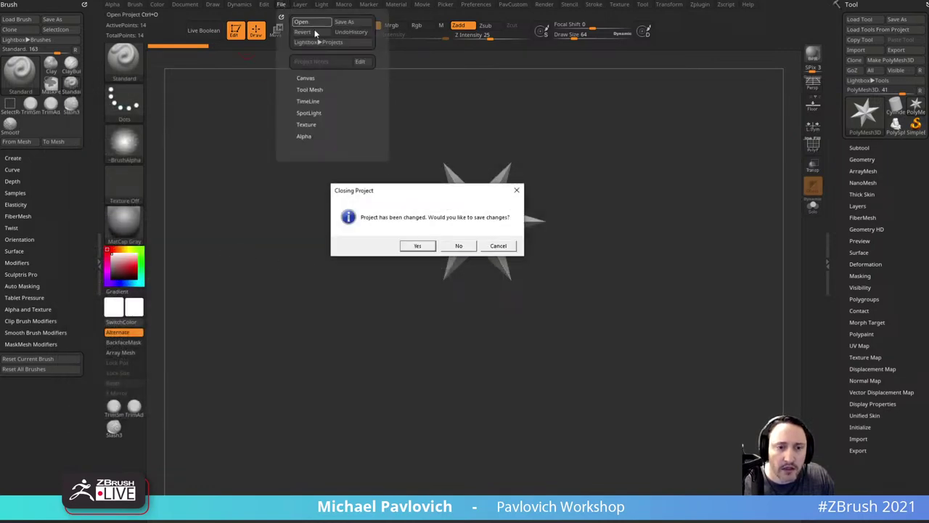
left_click(458, 246)
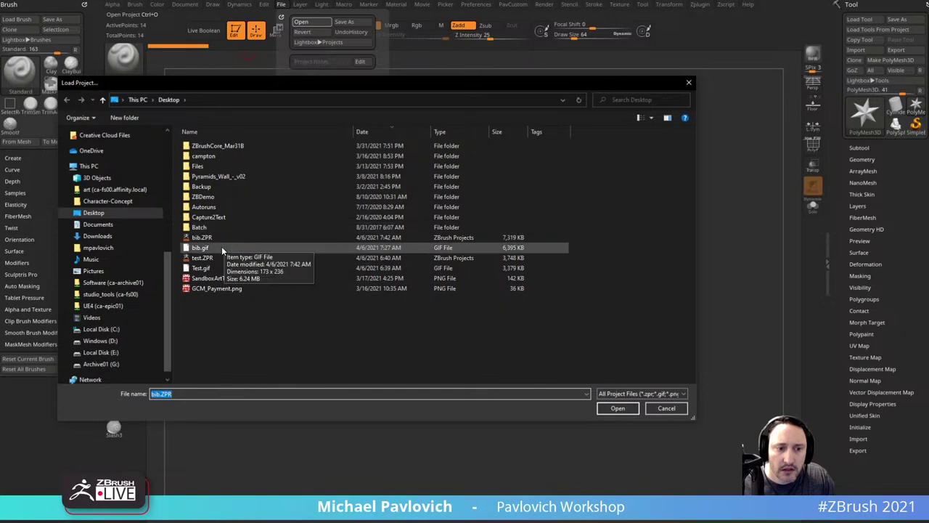
double_click(221, 248)
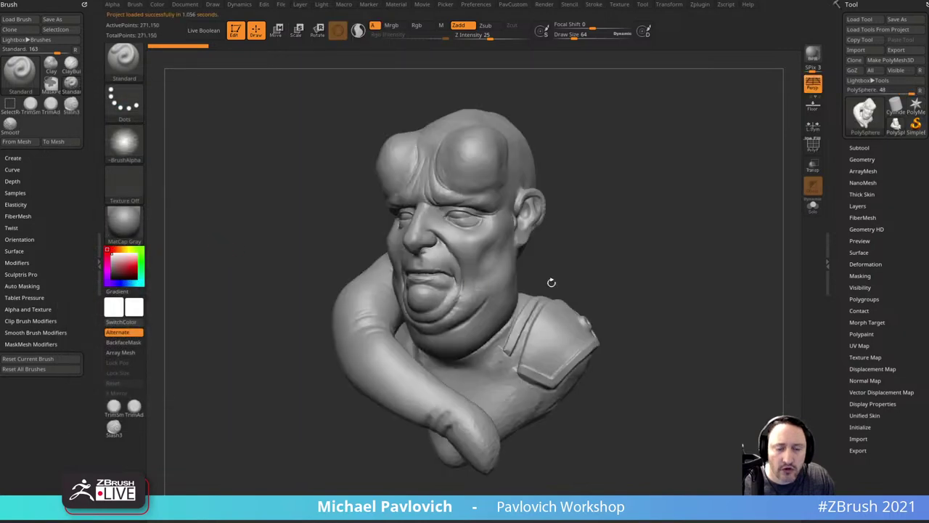
left_click_drag(601, 261, 668, 242)
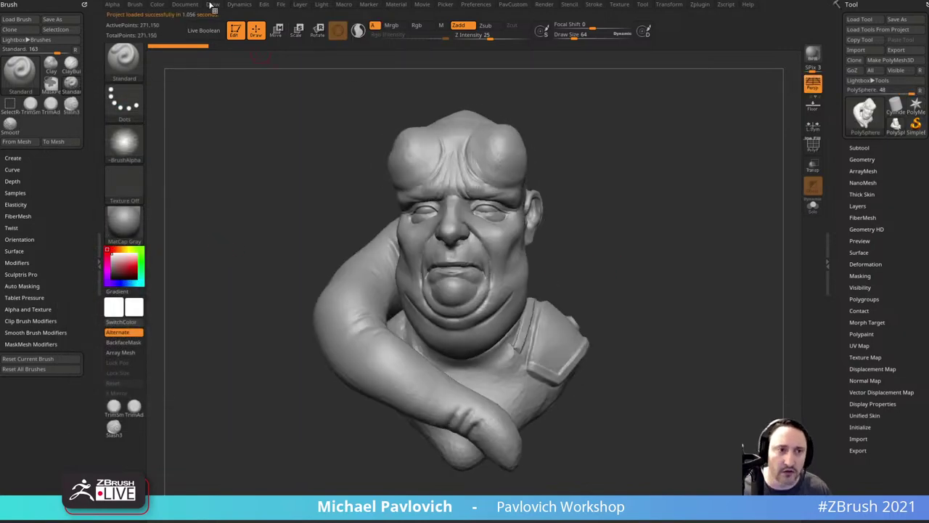
left_click(898, 19)
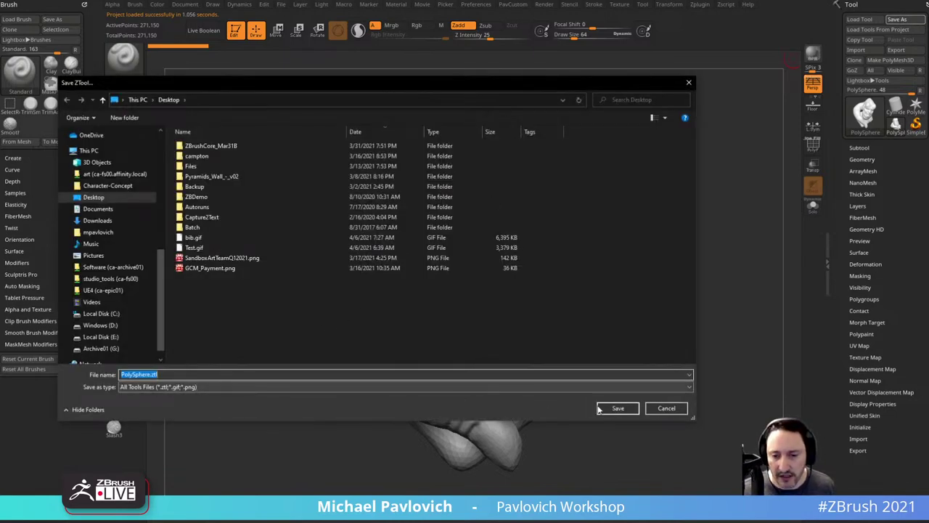
left_click(665, 409)
mouse_move(695, 282)
left_mouse_down()
mouse_move(719, 273)
mouse_move(723, 260)
mouse_move(614, 271)
mouse_move(708, 274)
mouse_move(655, 276)
mouse_move(654, 285)
mouse_move(636, 171)
mouse_move(651, 201)
left_mouse_up()
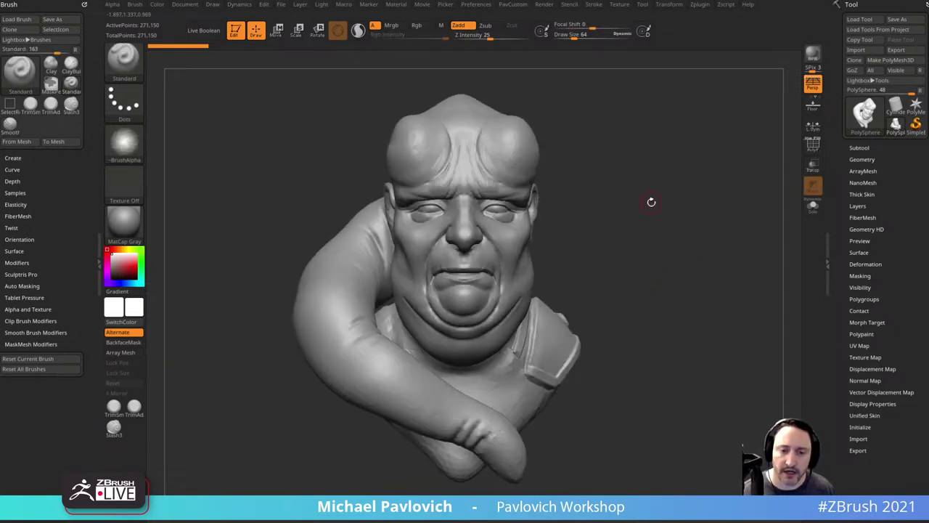
left_click_drag(621, 110, 511, 208)
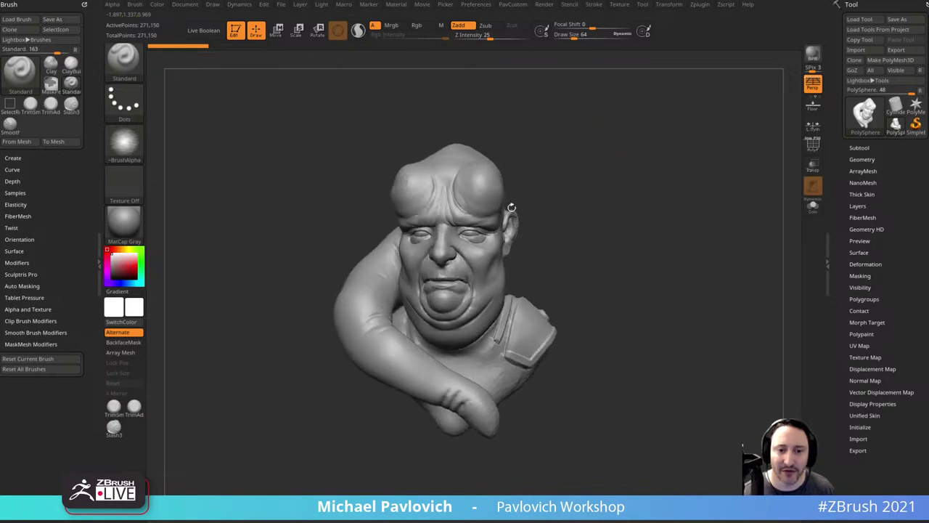
Step: Leave edit mode with the always-switch-to-2.5D option, clear the canvas, and set the draw size to about 44
left_click(236, 32)
left_click(304, 49)
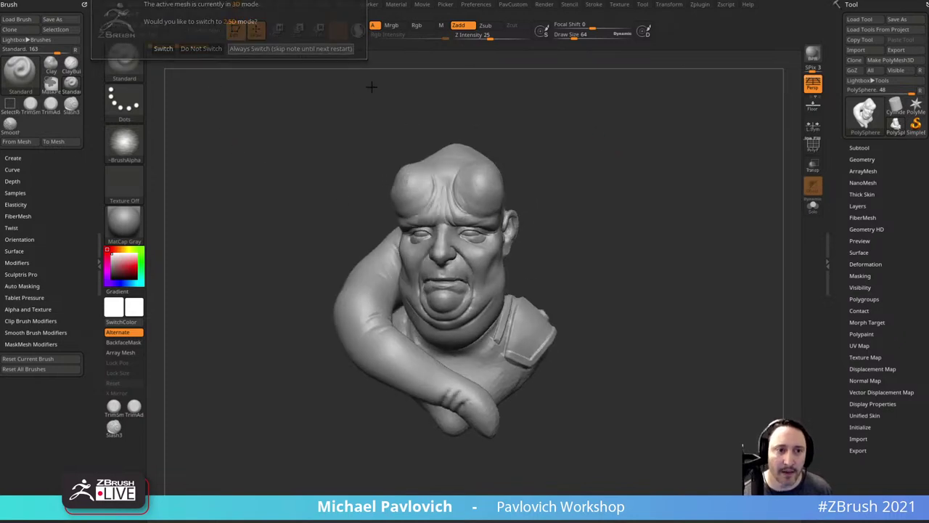
key("ctrl+n")
key("s")
left_click_drag(635, 205, 639, 207)
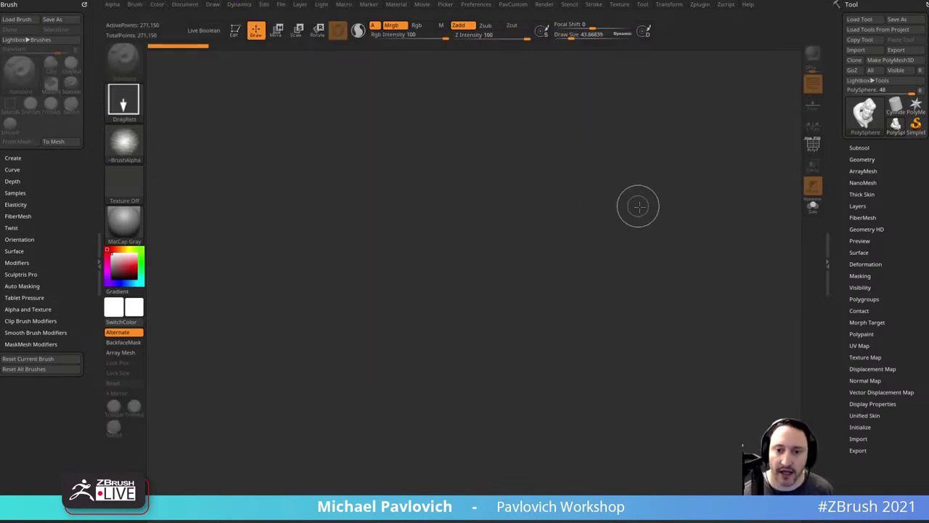
Step: Load the Jewelry_SignetRing.ZPR project from the Jewelry folder in LightBox
key("comma")
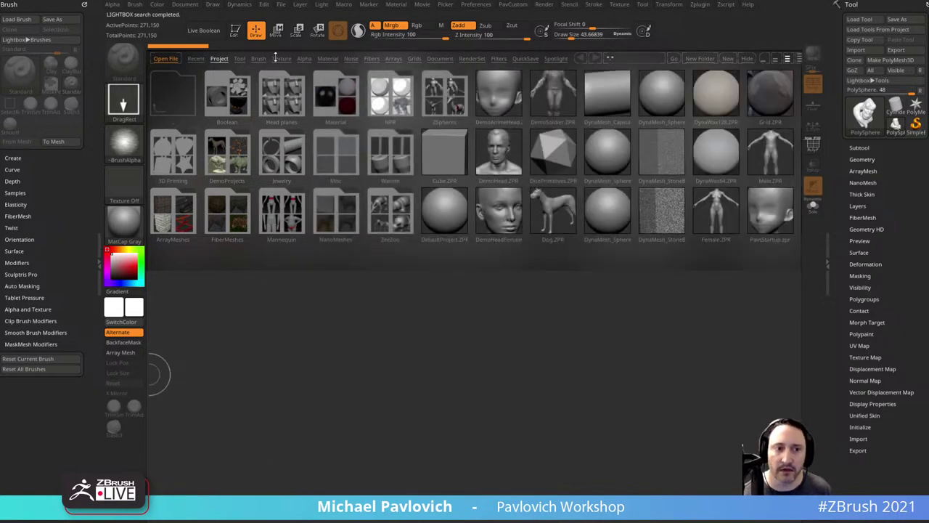
left_click(298, 168)
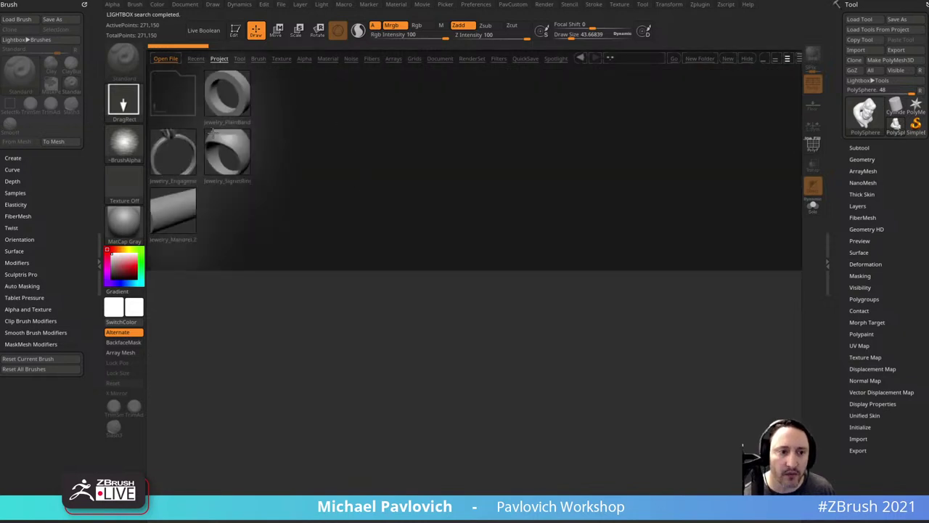
double_click(228, 151)
left_click(466, 246)
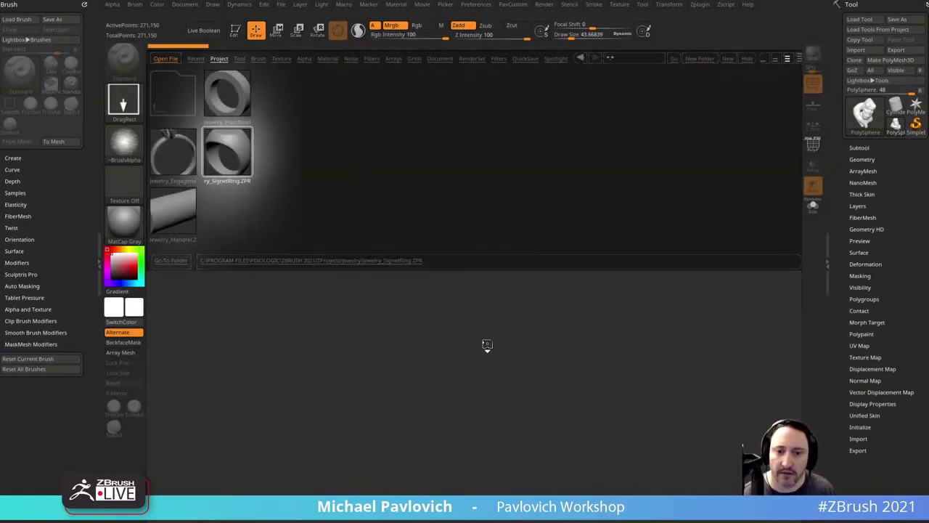
Step: Turn off the floor grid and perspective, and view the signet ring from several angles
mouse_move(662, 194)
left_mouse_down()
mouse_move(663, 220)
mouse_move(486, 224)
mouse_move(705, 168)
mouse_move(674, 206)
left_mouse_up()
left_click(812, 110)
left_click(813, 85)
left_click_drag(629, 90, 625, 84)
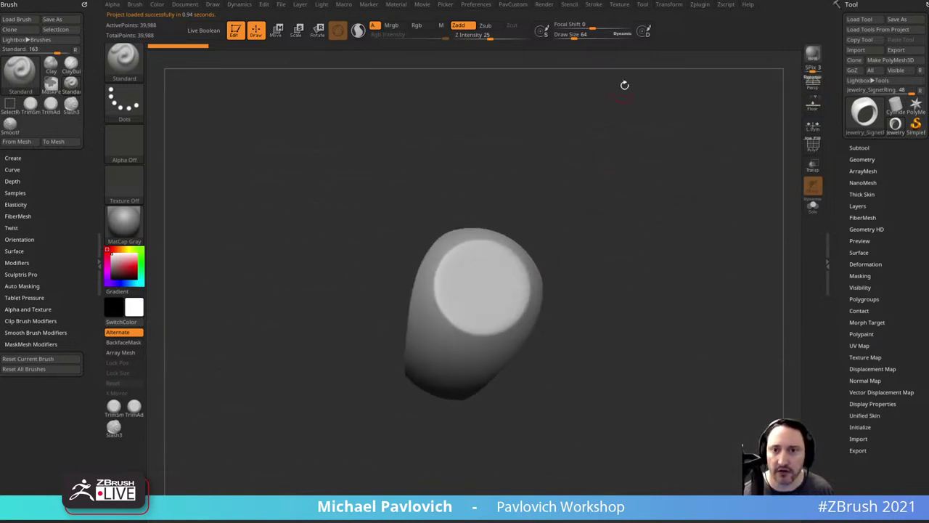
left_click_drag(738, 192, 797, 107)
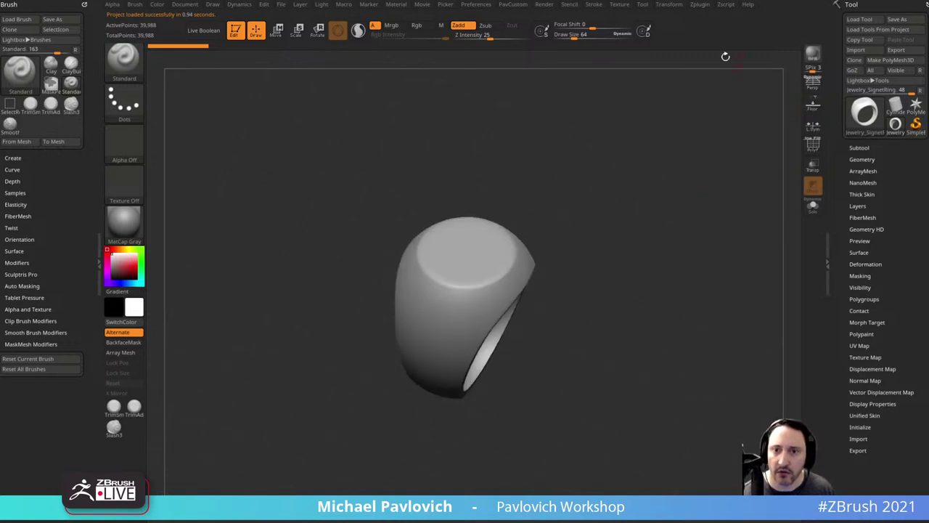
Step: Dock the Transform palette and change the ring's symmetry from Z to radial about the Y axis with a count of 8
left_click(668, 5)
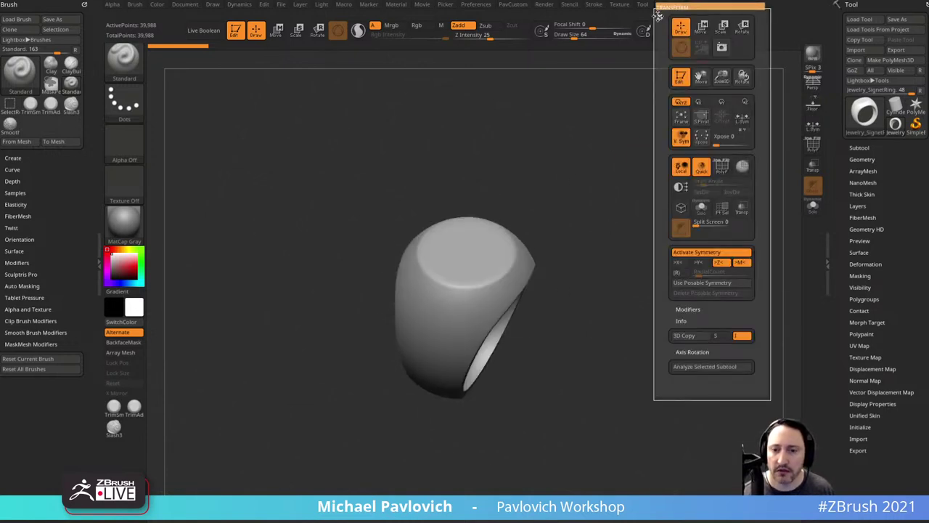
mouse_move(657, 16)
left_mouse_down()
mouse_move(597, 50)
mouse_move(43, 58)
left_mouse_up()
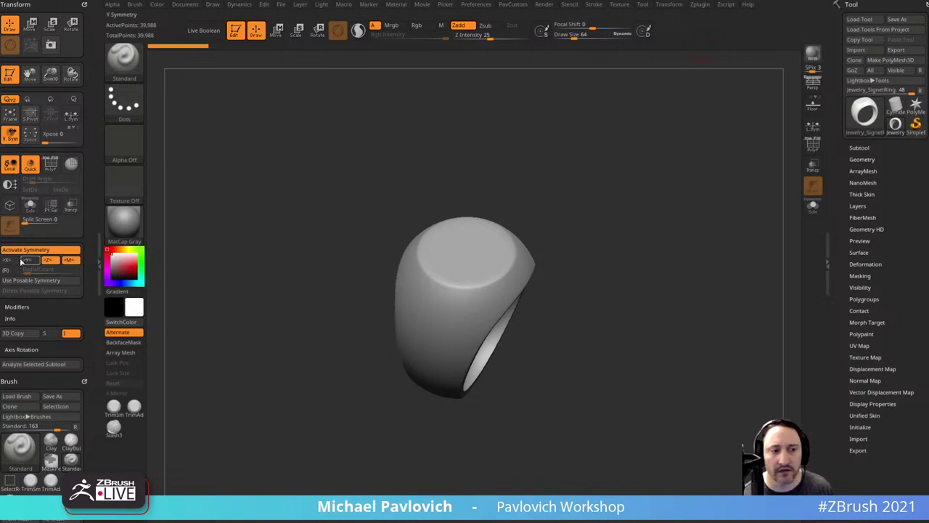
left_click(30, 265)
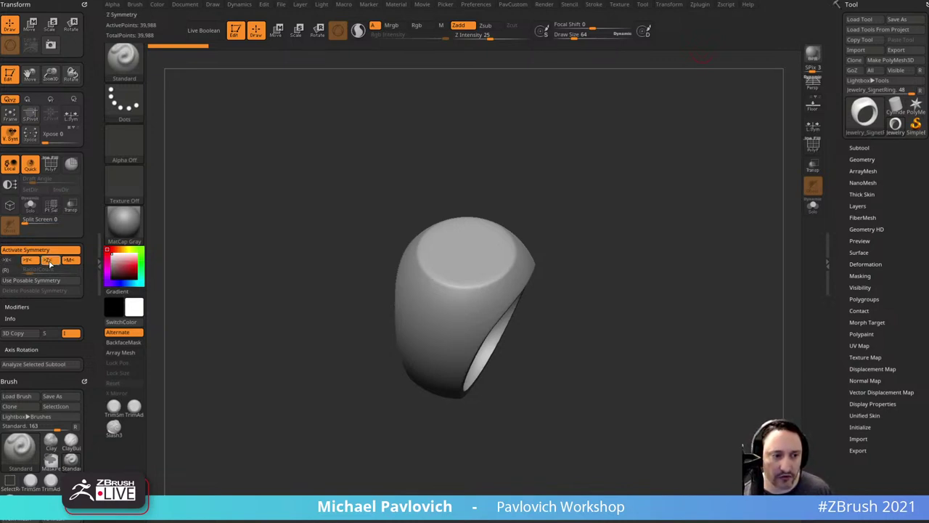
left_click_drag(572, 196, 554, 209)
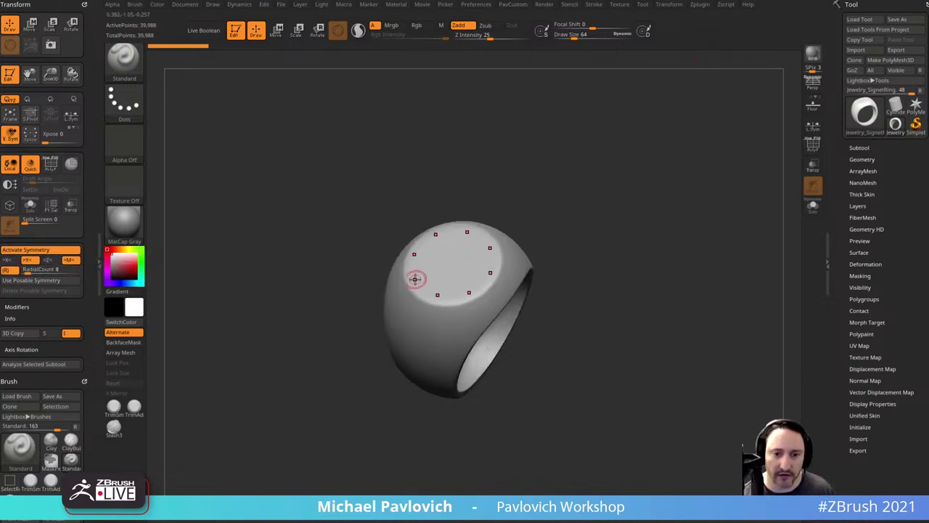
Step: Try radial strokes on the ring's flat face with the Standard and Clay brushes, undoing each one
mouse_move(415, 279)
left_mouse_down()
mouse_move(434, 310)
mouse_move(451, 279)
left_mouse_up()
key("ctrl+z")
left_click_drag(559, 201, 545, 187)
key("b")
key("c")
key("l")
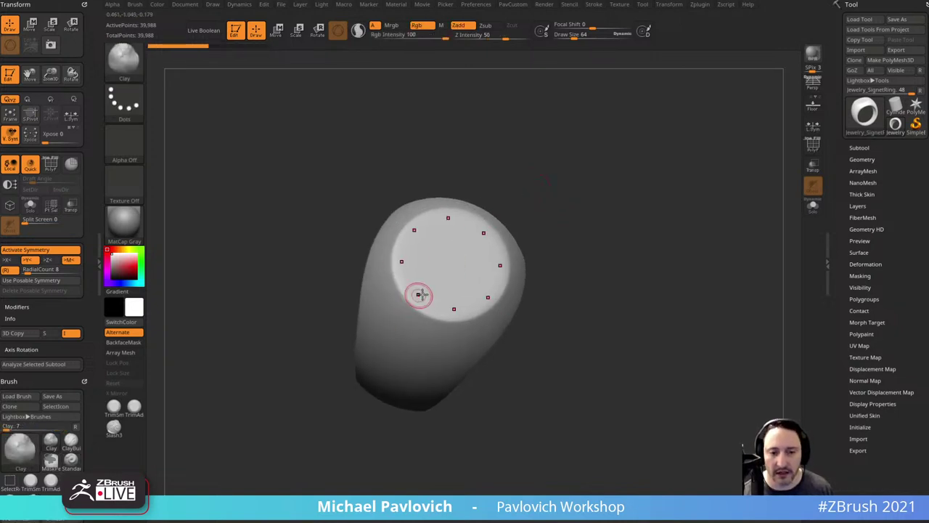
left_click_drag(419, 295, 413, 316)
key("ctrl+z")
Step: Select the ClayBuildup brush and try a radial stroke on the ring's flat face, undoing it
key("b")
key("c")
key("b")
mouse_move(595, 269)
left_mouse_down()
mouse_move(582, 254)
mouse_move(593, 277)
mouse_move(583, 258)
mouse_move(470, 249)
left_mouse_up()
key("ctrl+z")
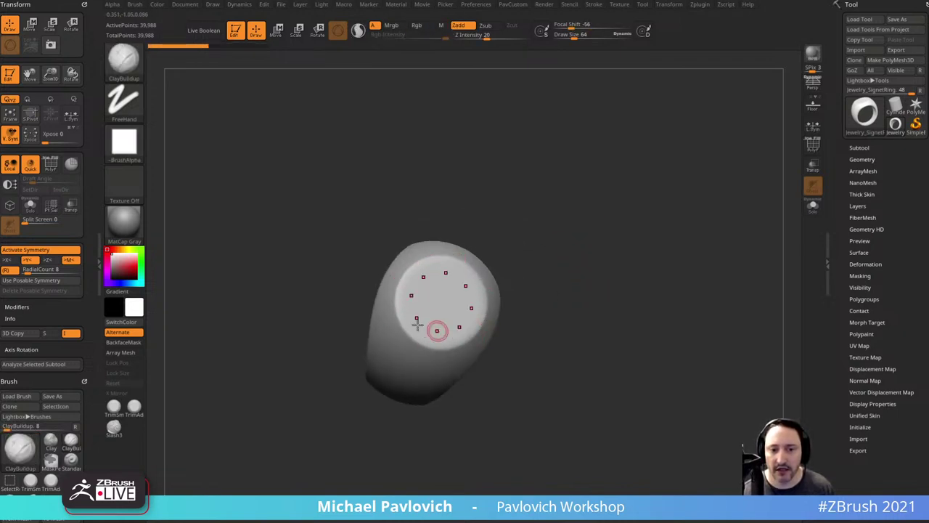
left_click_drag(565, 255, 557, 244)
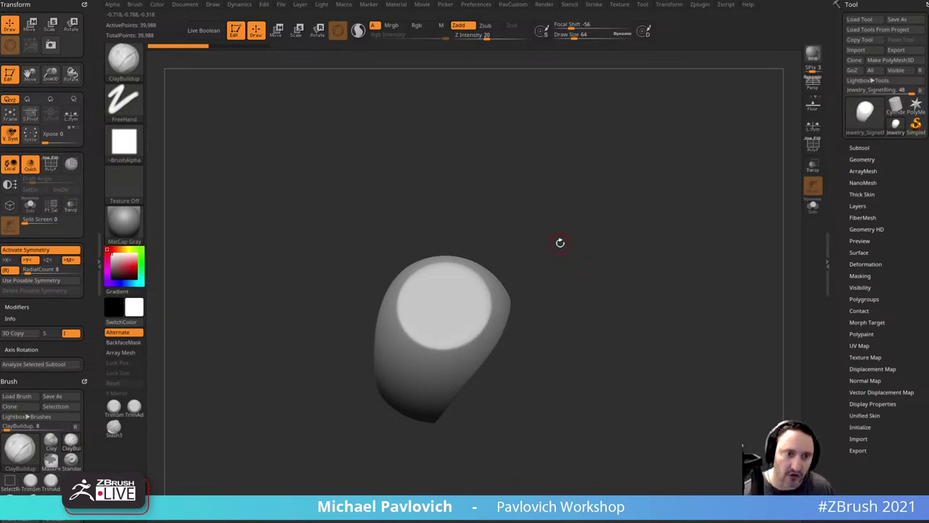
Step: Append a Cylinder3D as a new subtool of the signet ring
key("shift")
left_click(860, 147)
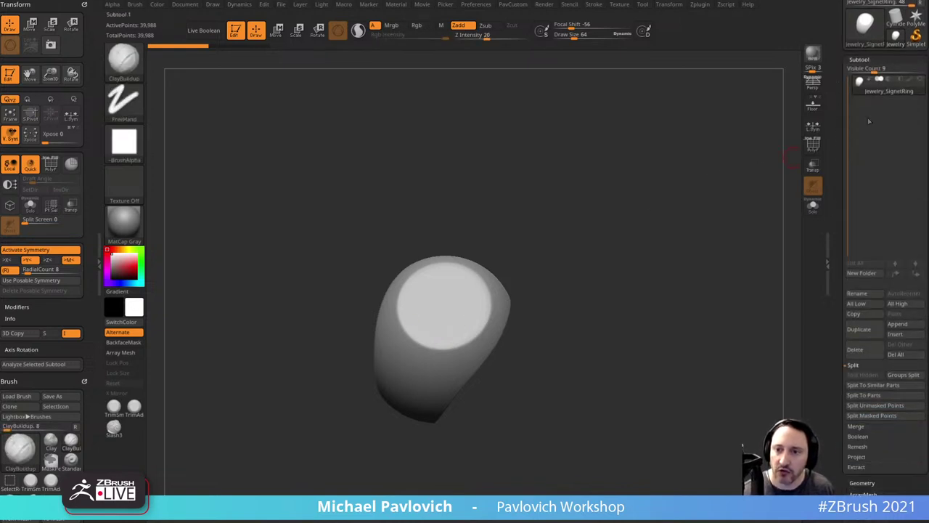
left_click(893, 325)
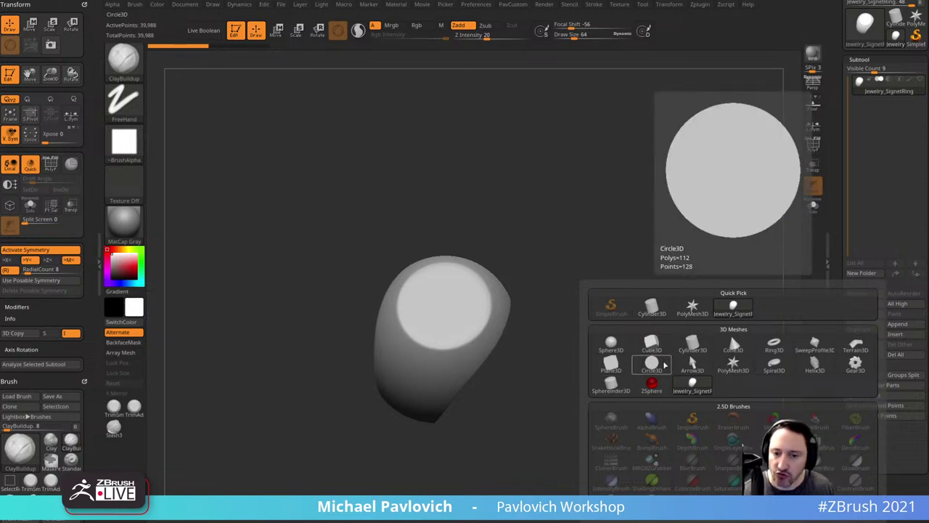
left_click(694, 347)
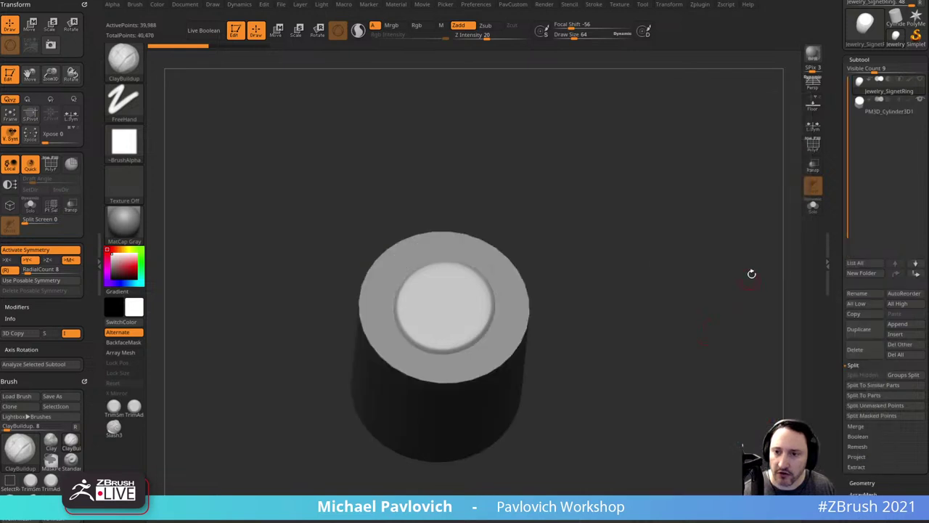
Step: Select the cylinder subtool, scale it down uniformly, and flatten it along Y into a thin disc
left_click(881, 114)
left_click_drag(675, 273, 661, 243, "shift")
key("w")
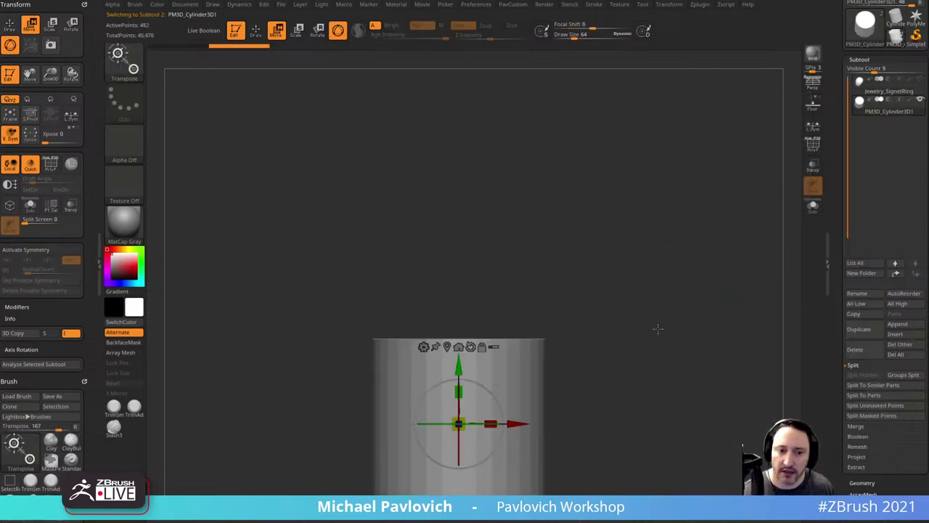
left_click_drag(659, 329, 657, 232, "alt")
left_click_drag(458, 326, 373, 340)
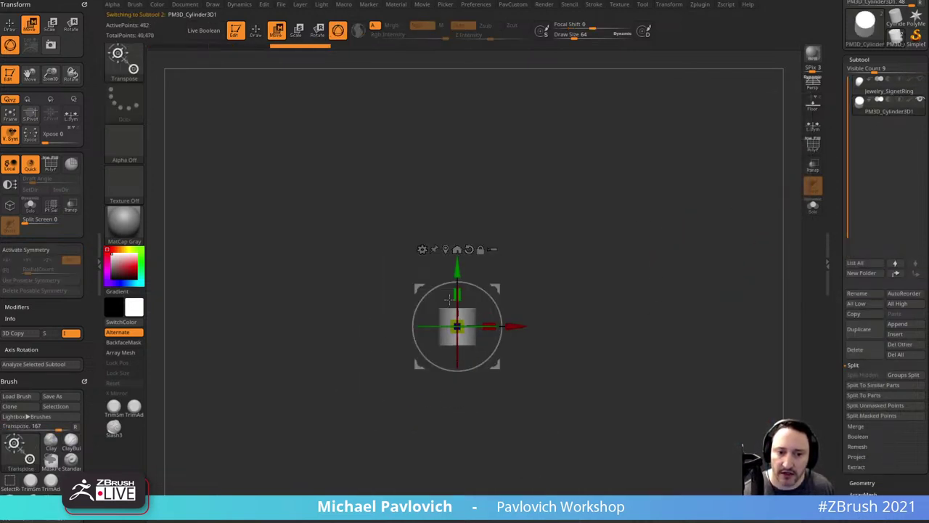
left_click_drag(458, 294, 461, 316)
Step: Show the signet ring subtool and move the disc up along Y onto the ring's flat face
key("q")
mouse_move(572, 246)
left_mouse_down()
mouse_move(638, 252)
mouse_move(672, 234)
left_mouse_up()
left_click(919, 79)
key("w")
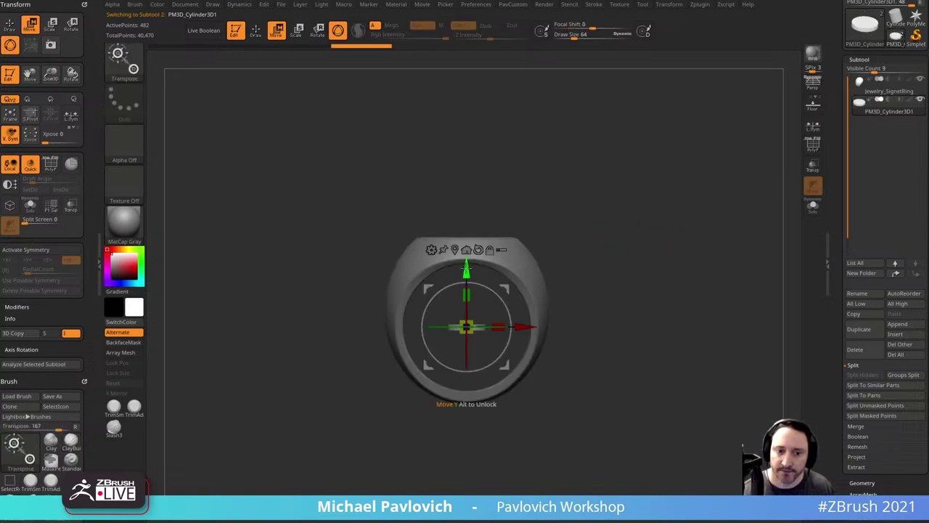
mouse_move(466, 271)
left_mouse_down()
mouse_move(466, 152)
mouse_move(466, 177)
left_mouse_up()
key("q")
mouse_move(646, 174)
left_mouse_down("alt")
mouse_move(660, 201)
mouse_move(653, 250)
mouse_move(638, 254)
left_mouse_up("alt")
left_click_drag(637, 254, 646, 210, "alt")
left_click_drag(646, 210, 635, 268, "alt")
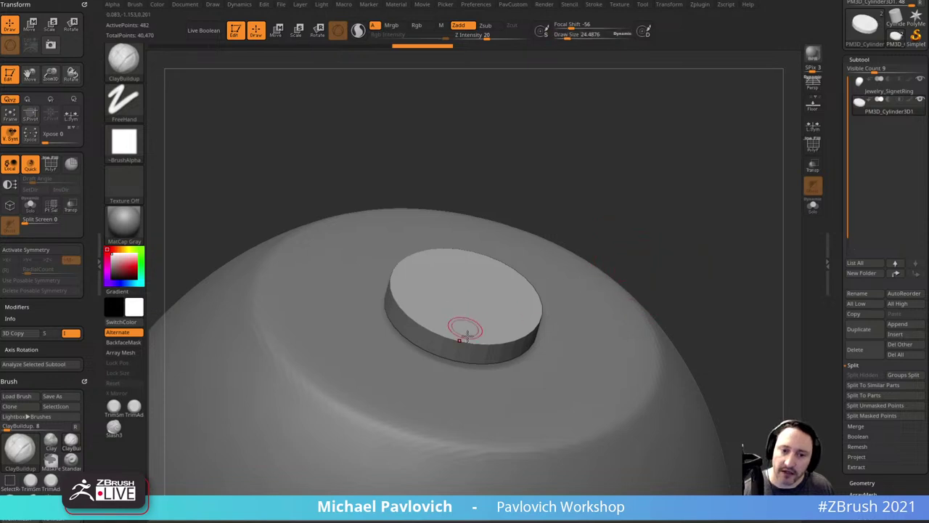
Step: Set the DynaMesh resolution to 296 and activate Dynamic Subdiv on the disc with the Always YES option
key("space")
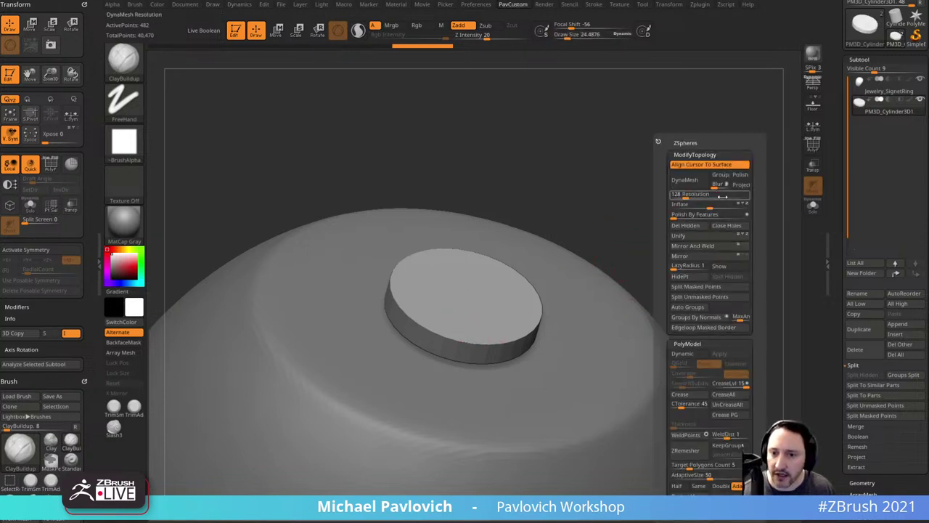
left_click(692, 197)
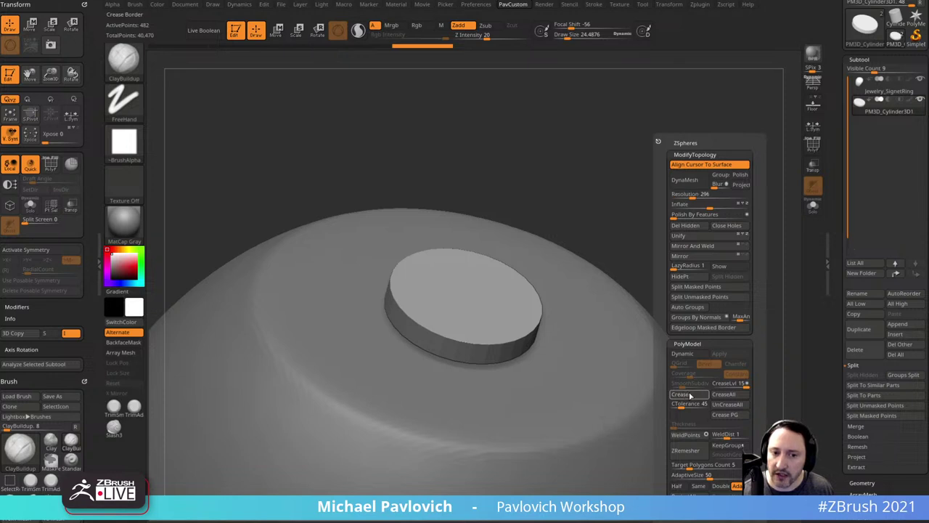
left_click(683, 353)
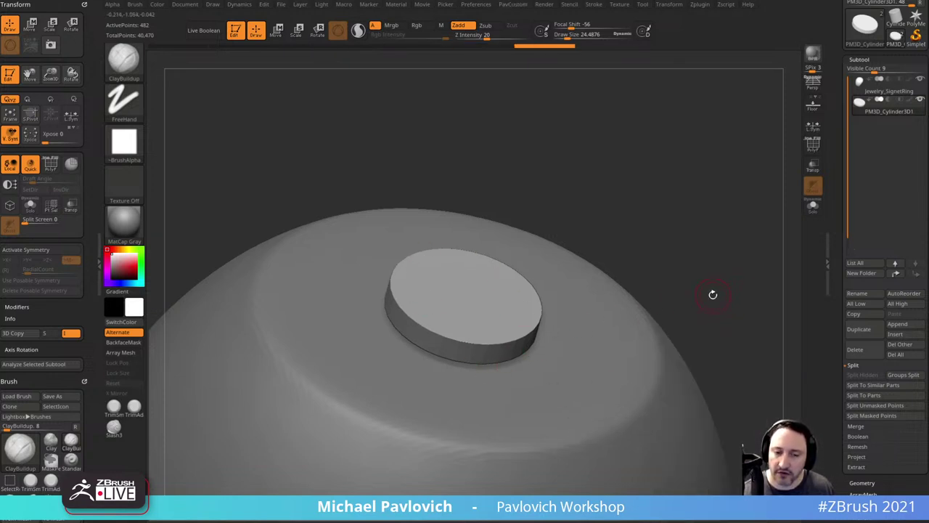
key("d")
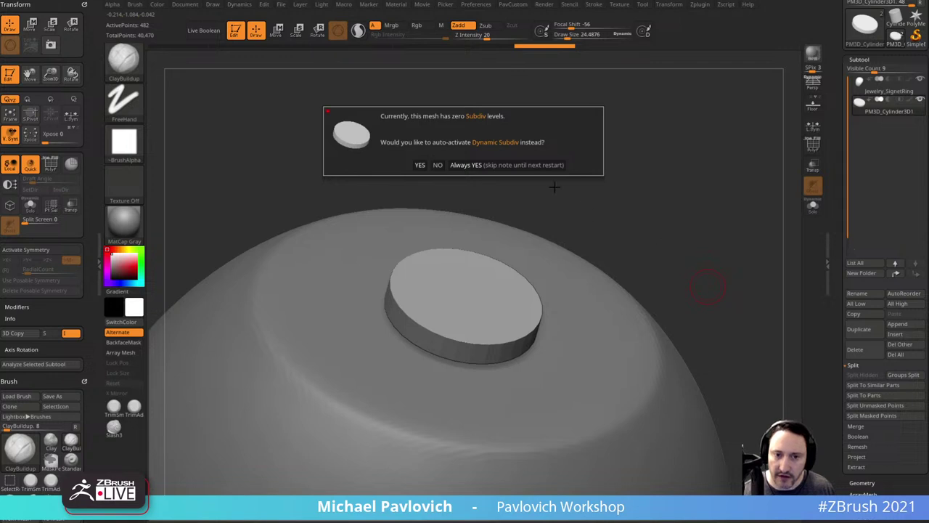
left_click(549, 169)
Step: Examine the DynaMesh and Dynamic Subdiv settings, switching the disc's dynamic subdivision off and on to compare its surface
left_click_drag(849, 491, 850, 256)
left_click(857, 249, "shift")
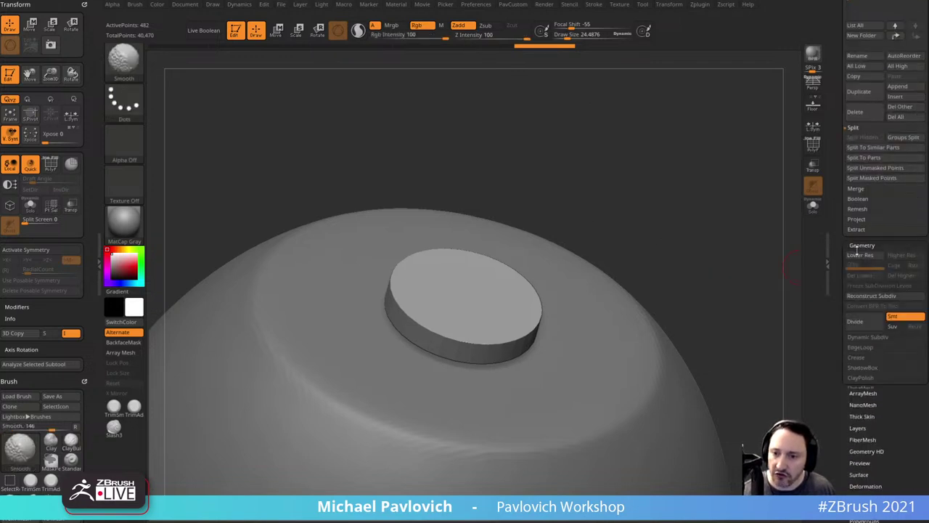
left_click_drag(845, 330, 844, 235)
left_click(861, 294, "shift")
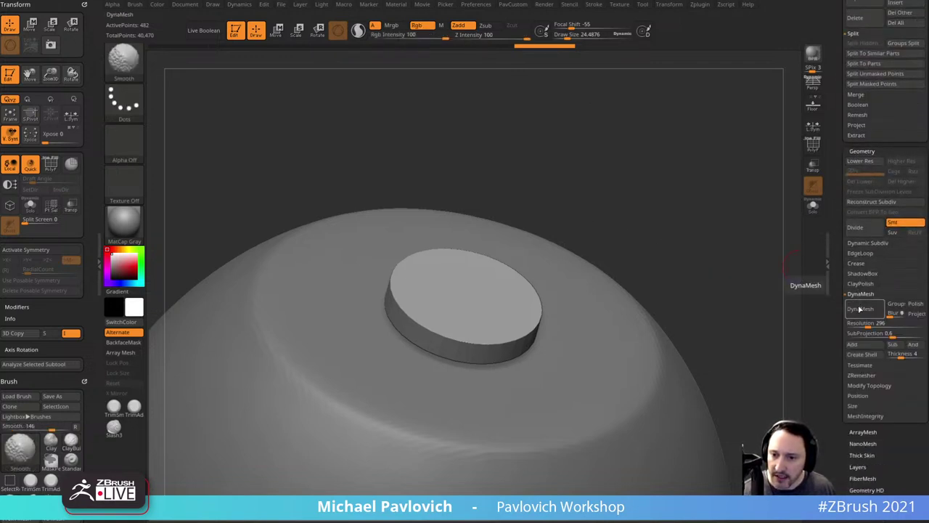
left_click(861, 295)
left_click(866, 244, "shift")
left_click(866, 254)
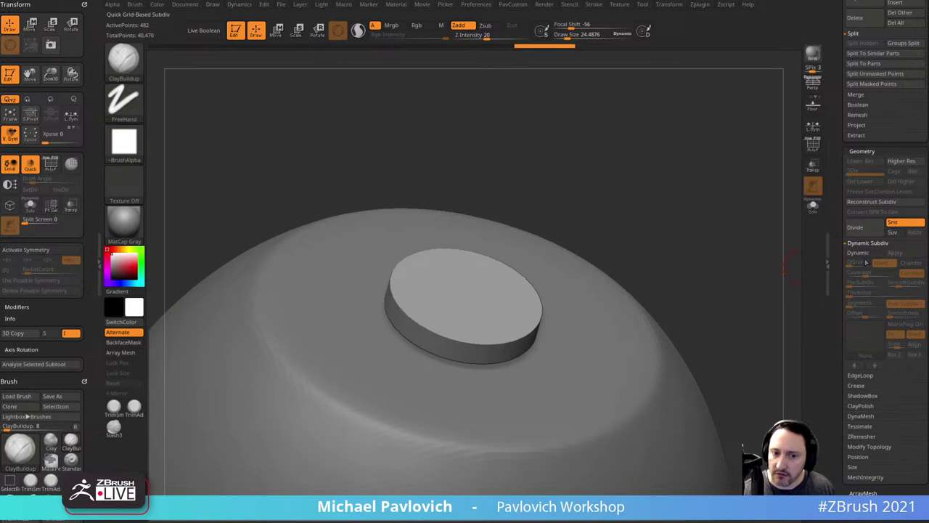
left_click(866, 253)
Step: Inspect the disc's topology up close with PolyFrame and look over the Crease settings
left_click(814, 147)
right_click_drag(764, 177, 748, 269, "ctrl")
right_click_drag(748, 162, 806, 251, "ctrl")
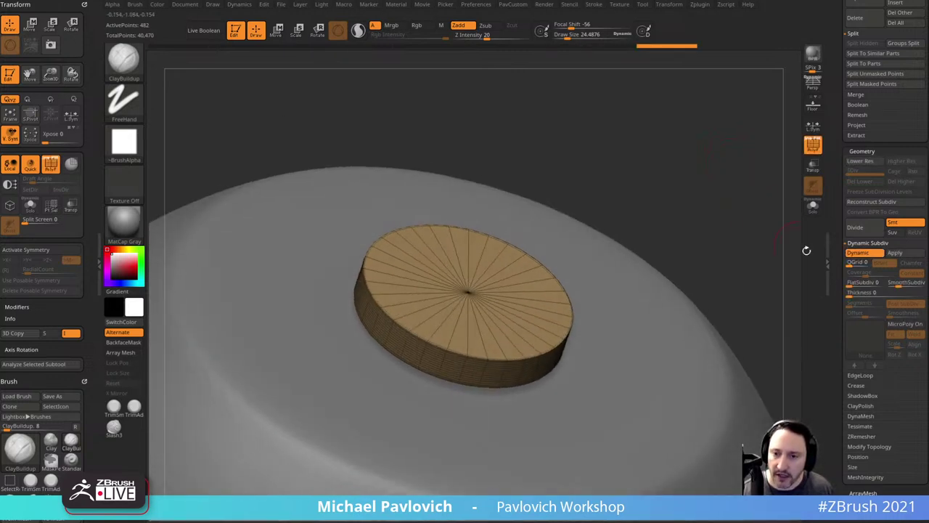
left_click(857, 386)
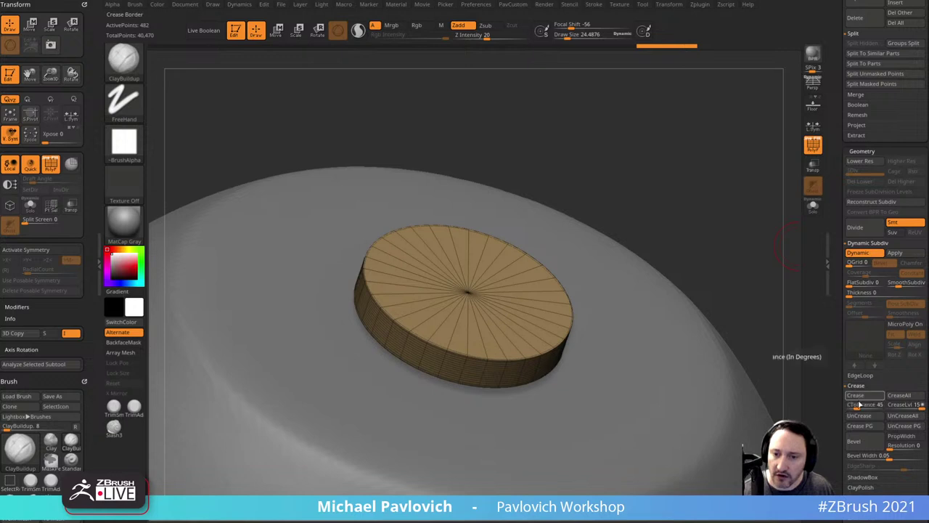
left_click(813, 147)
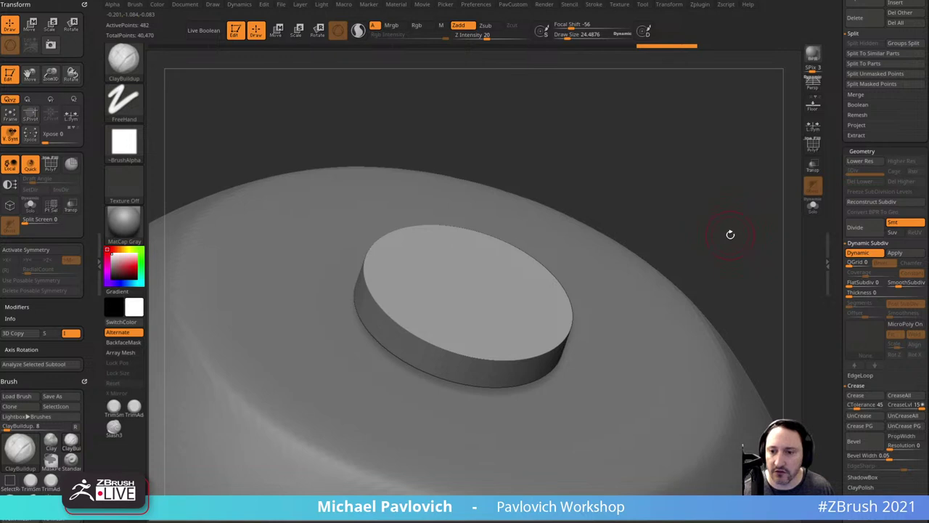
Step: Try to DynaMesh the dynamically subdivided disc at resolution 296, undoing the conversion
left_click_drag(842, 390, 840, 315)
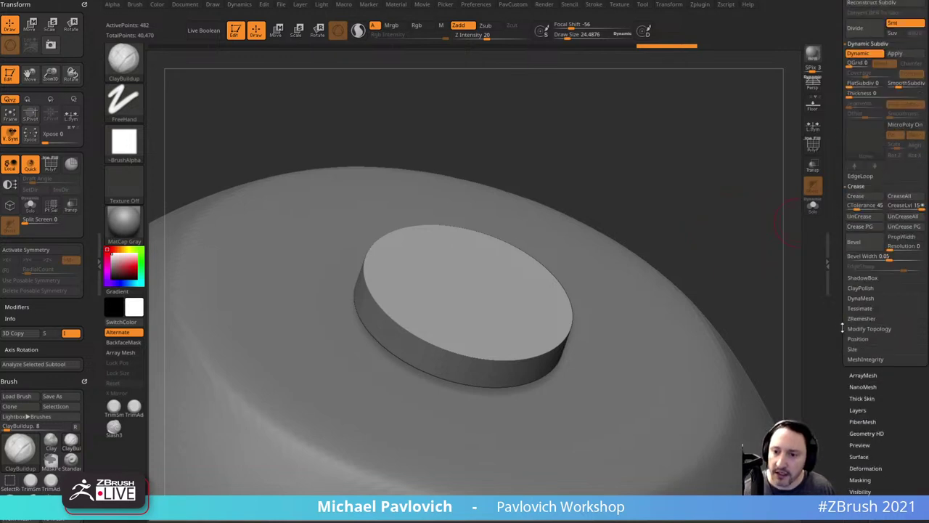
left_click(858, 299)
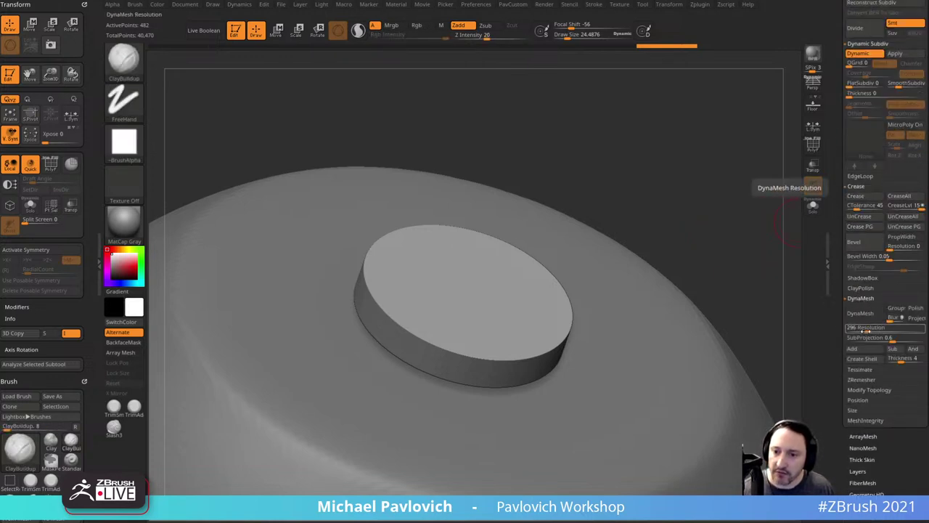
left_click(866, 317)
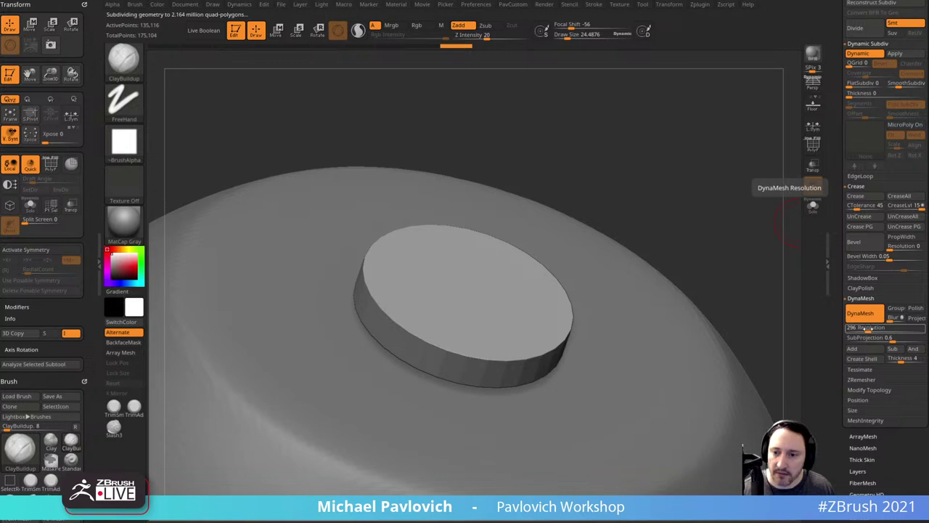
key("ctrl+z")
Step: Apply the disc's dynamic subdivision and DynaMesh it at resolution 296 without freezing the subdivision levels
left_click(895, 54)
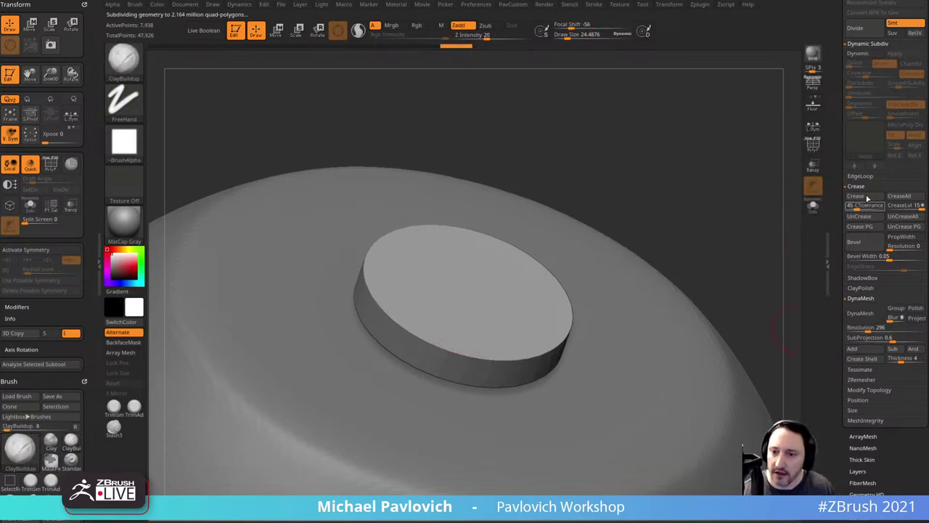
left_click(864, 315)
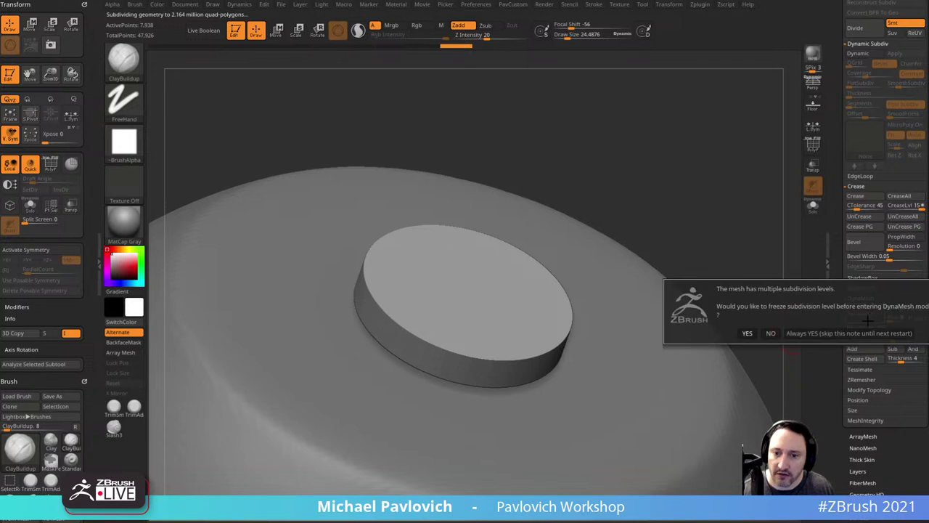
left_click(771, 333)
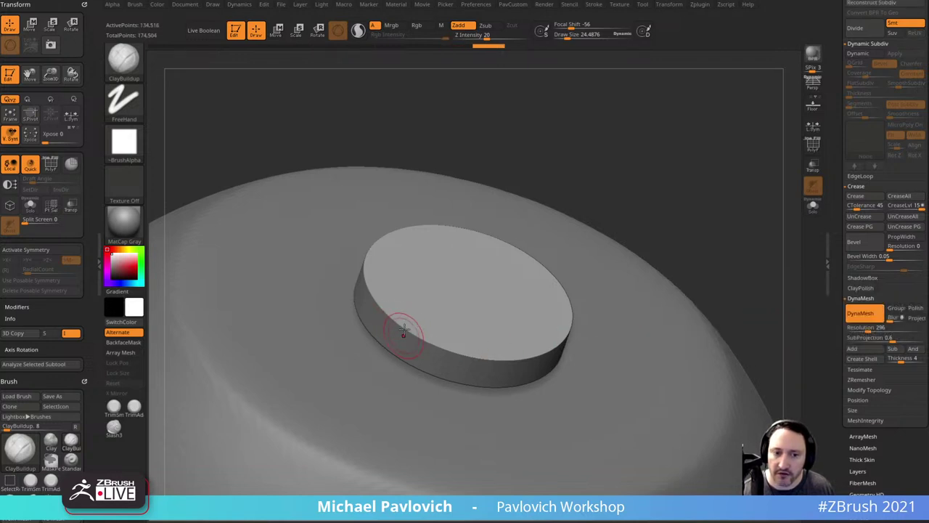
Step: Undo a trial ClayBuildup stroke on the disc and activate radial symmetry about the Y axis with a count of 8
mouse_move(431, 321)
left_mouse_down()
mouse_move(447, 336)
mouse_move(495, 320)
left_mouse_up()
key("ctrl+z")
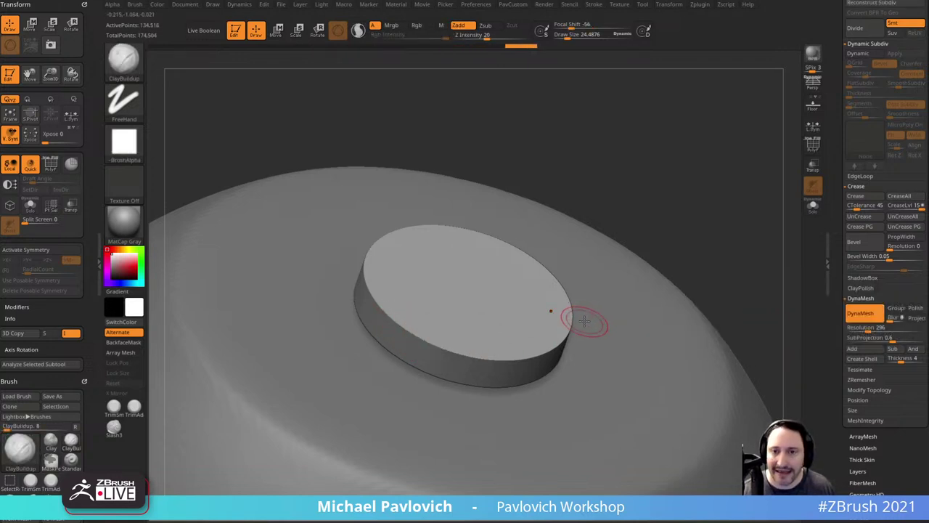
left_click(671, 5)
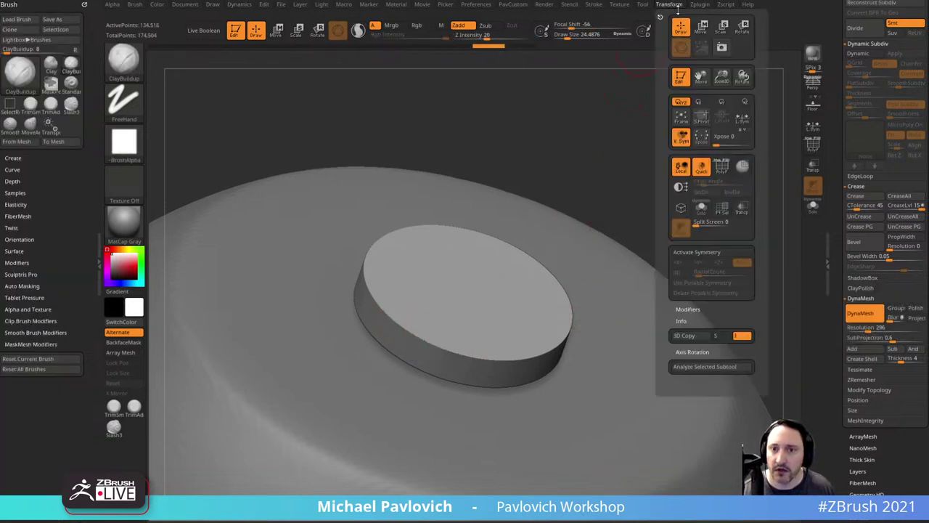
left_click(695, 252)
left_click(676, 272)
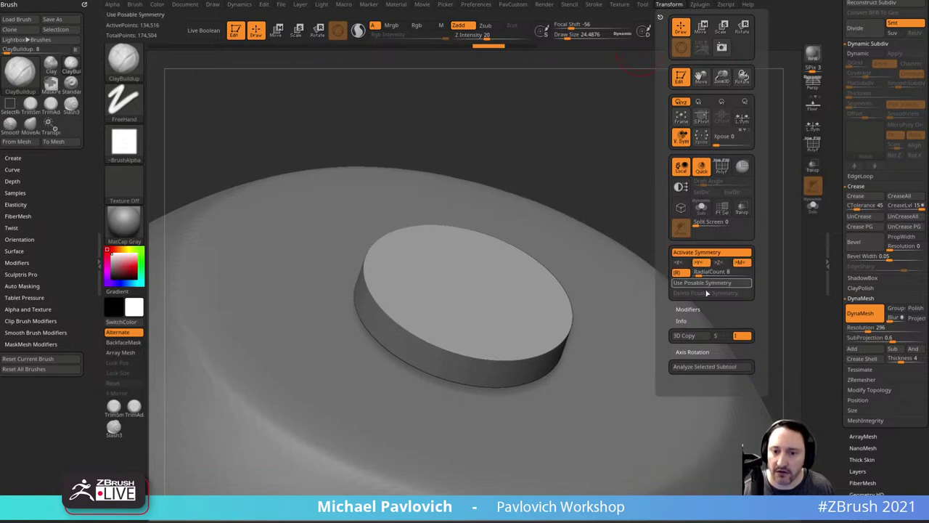
left_click(660, 17)
Step: Isolate the disc in Solo mode and view its circular face straight on
mouse_move(703, 196)
left_mouse_down()
mouse_move(705, 213)
mouse_move(585, 244)
left_mouse_up()
left_click_drag(694, 142, 736, 161)
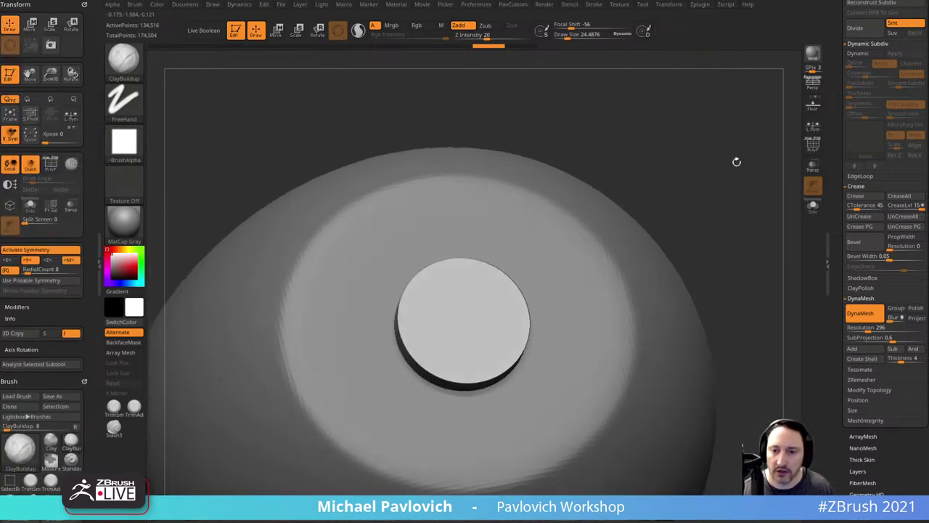
left_click(812, 208)
left_click_drag(726, 207, 578, 241, "shift")
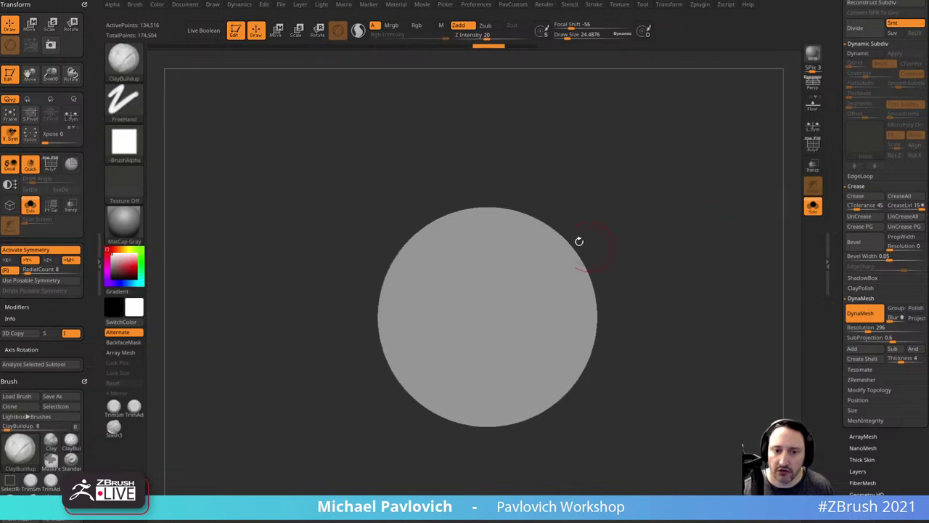
Step: Sculpt an S-curved, radially repeated ClayBuildup swirl on the disc with draw size about 20.6, and show the whole ring again
left_click_drag(415, 236, 464, 259)
key("s")
mouse_move(465, 259)
left_mouse_down()
mouse_move(424, 248)
mouse_move(471, 273)
mouse_move(416, 242)
left_mouse_up()
left_click_drag(492, 175, 539, 156)
left_click(812, 207)
left_click_drag(754, 219, 726, 190, "alt")
left_click_drag(736, 236, 718, 182, "alt")
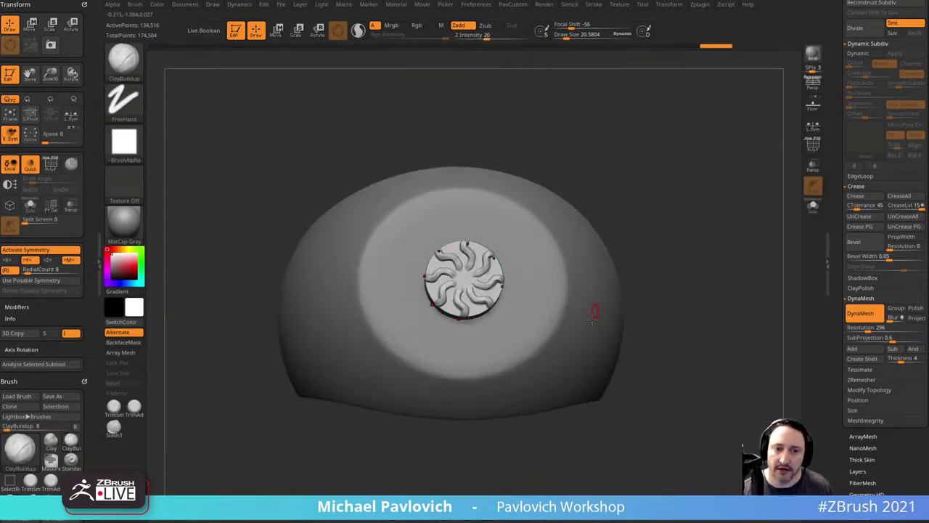
left_click_drag(707, 248, 746, 233)
left_click_drag(643, 222, 693, 235)
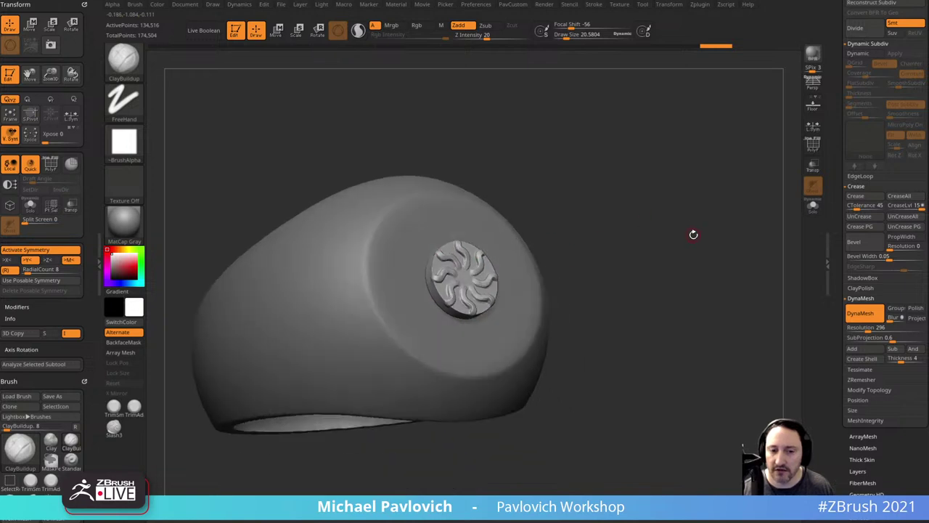
left_click(668, 4)
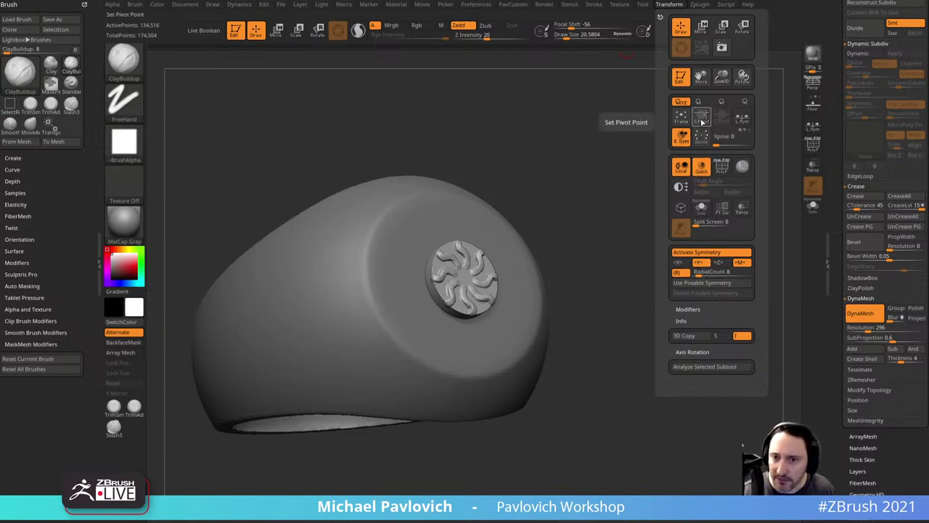
left_click(702, 122)
key("ctrl")
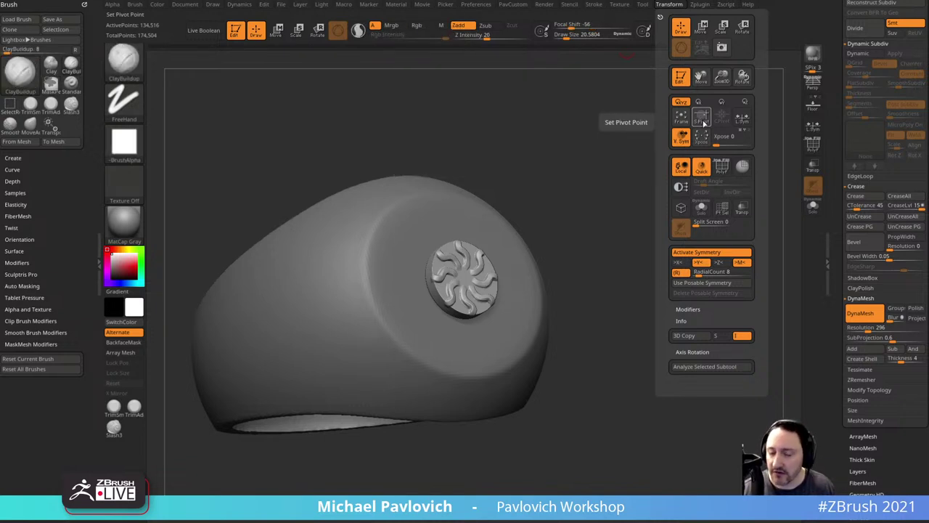
left_click(660, 16)
mouse_move(633, 191)
left_mouse_down()
mouse_move(675, 198)
mouse_move(669, 181)
left_mouse_up()
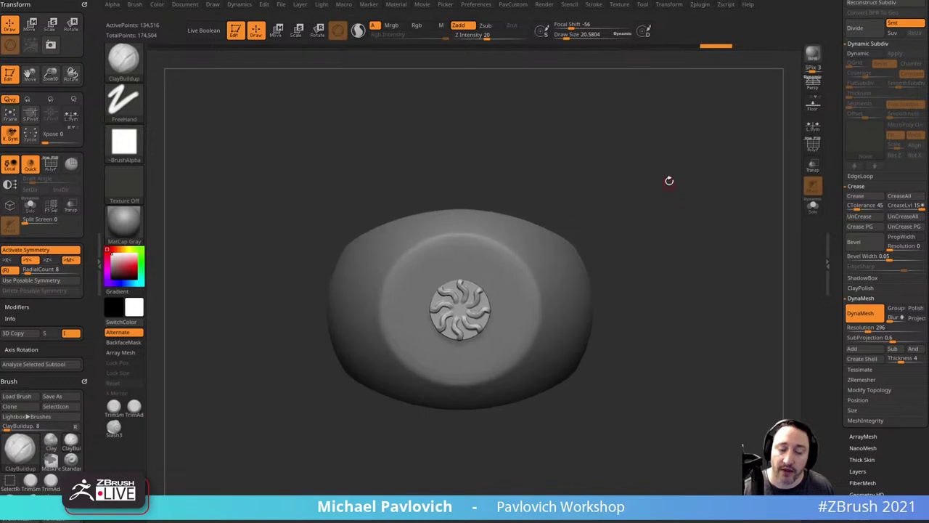
Step: Expand the ArrayMesh settings and turn on local symmetry for transforming the disc
left_click_drag(836, 394, 837, 96)
left_click(862, 141, "shift")
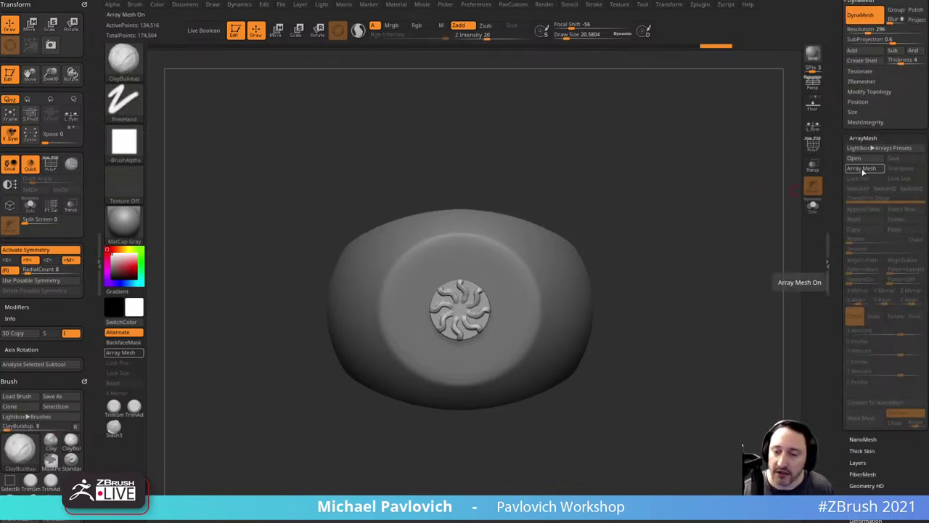
key("w")
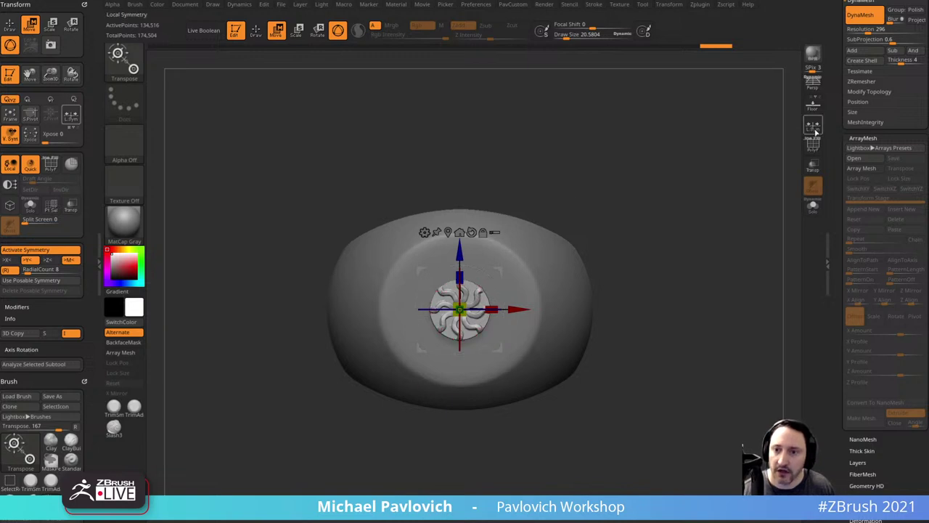
left_click(814, 127)
Step: Move the disc toward the upper edge of the ring's face and enable Array Mesh with Lock Pos, Lock Size and Transpose
left_click_drag(459, 254, 460, 209)
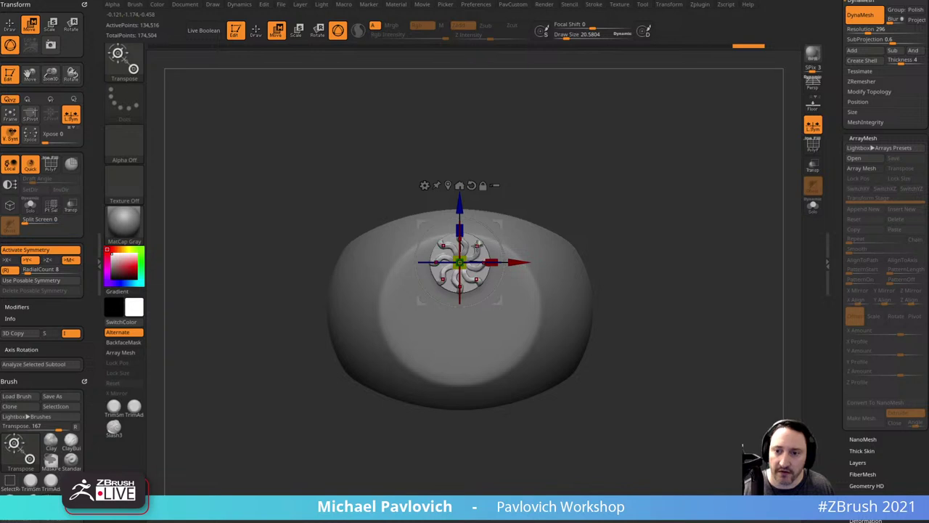
left_click(871, 168)
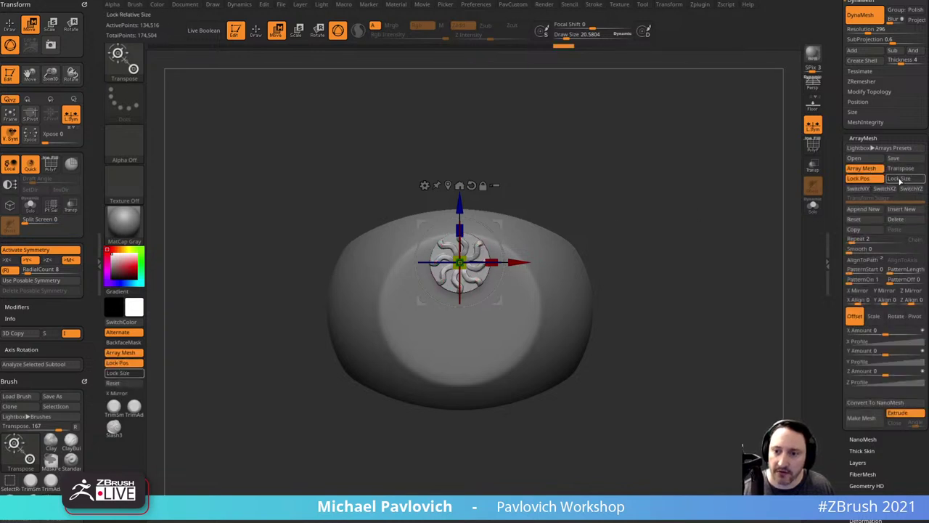
left_click(902, 169)
Step: Reposition the array's transpose line at the centre of the ring's face and mirror the disc along Z
key("y")
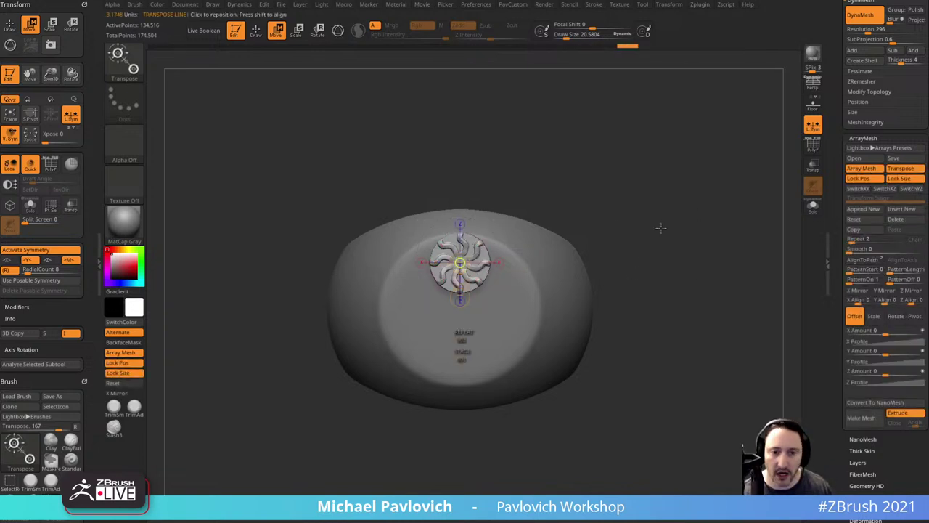
left_click_drag(651, 255, 641, 224, "alt")
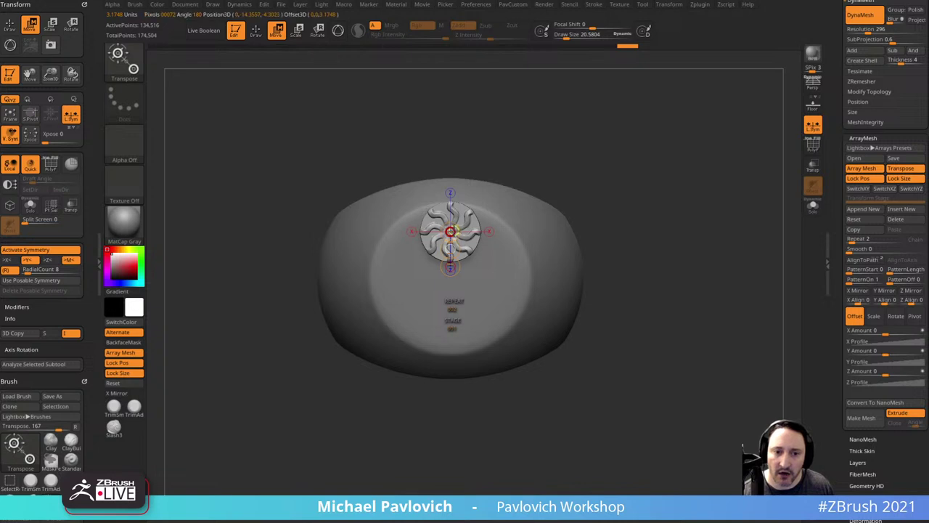
left_click_drag(451, 278, 451, 280)
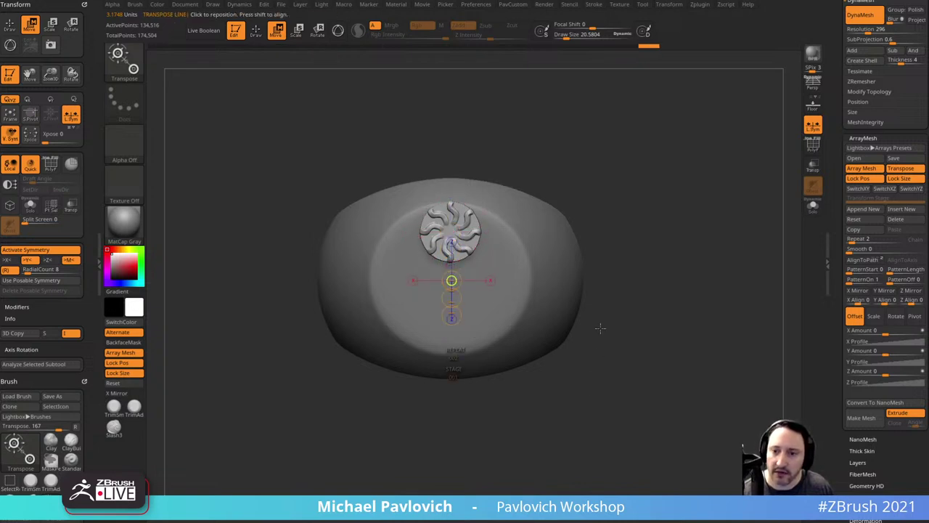
left_click(858, 238)
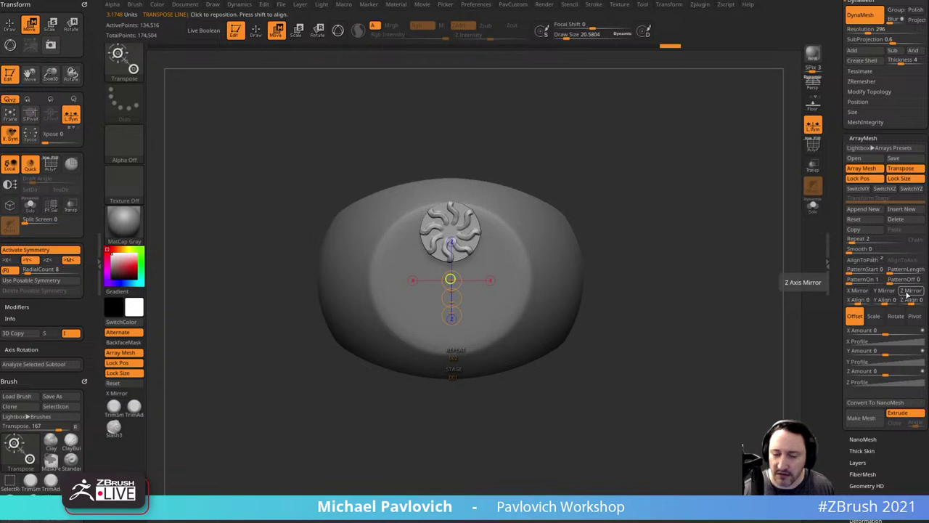
left_click(907, 294)
right_click_drag(712, 391, 769, 251, "ctrl")
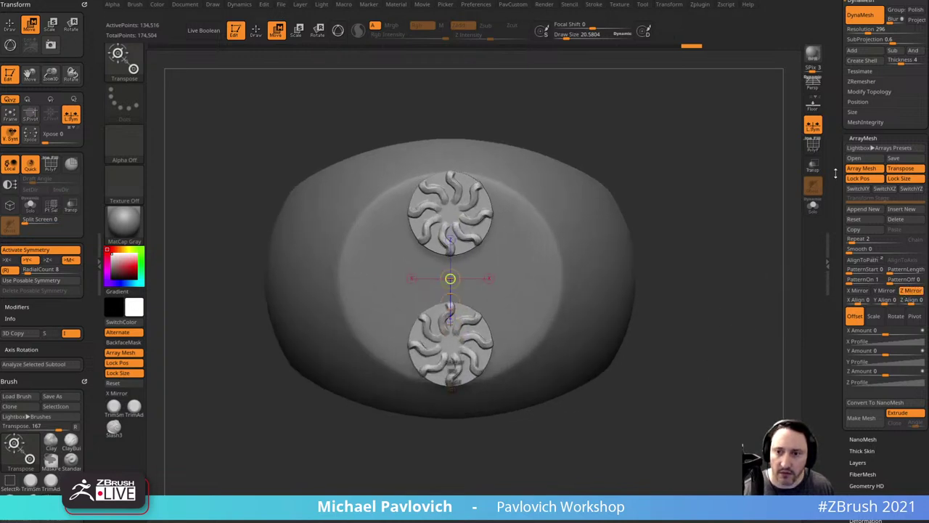
left_click(813, 145)
key("shift+f")
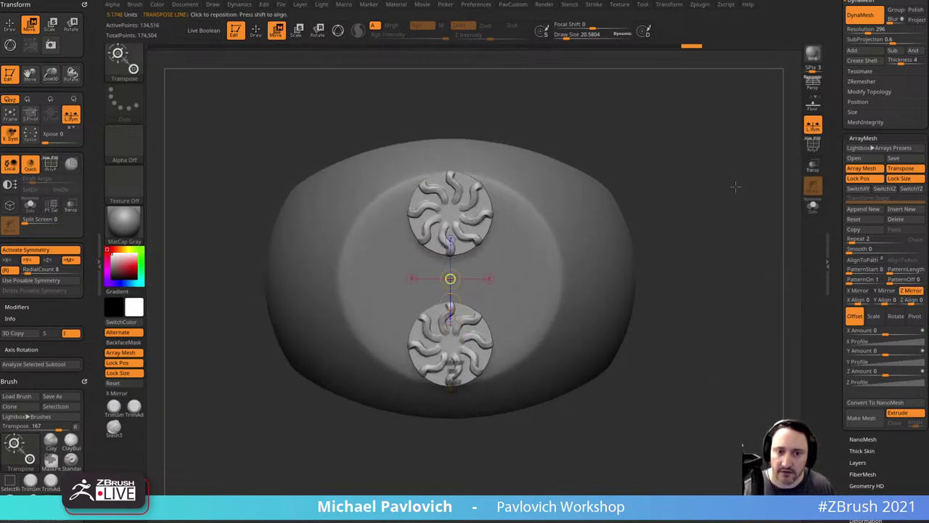
Step: Add ClayBuildup bumps at the inner ends of the swirls on the original disc
right_click_drag(701, 203, 690, 252, "alt")
right_click_drag(689, 252, 664, 236, "ctrl")
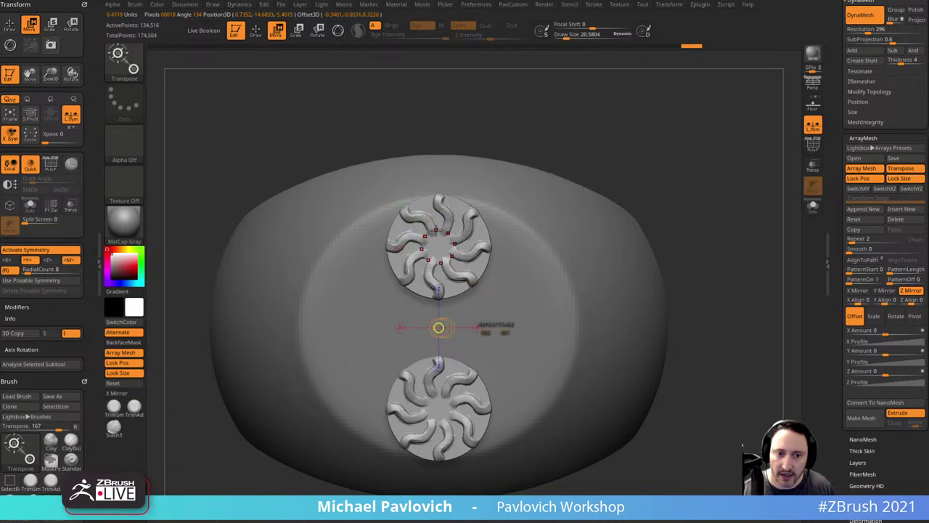
key("q")
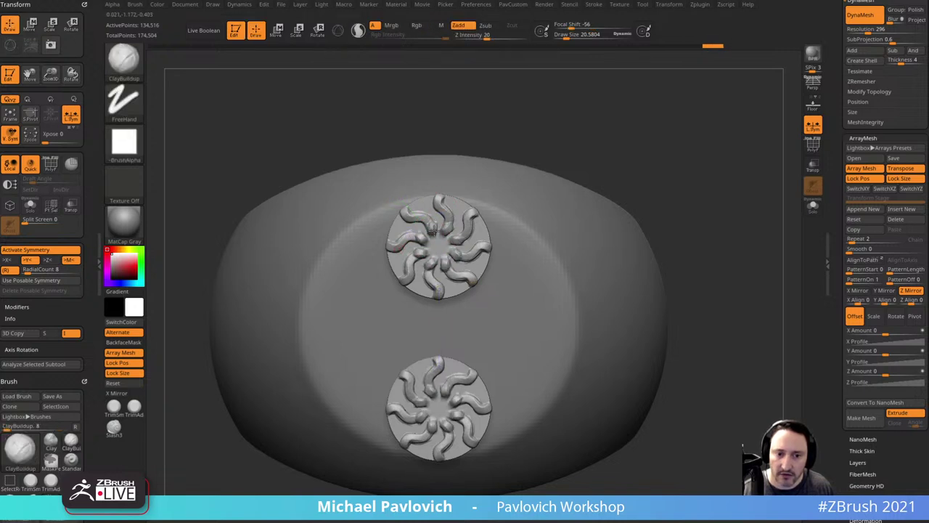
right_click_drag(692, 298, 726, 285, "ctrl")
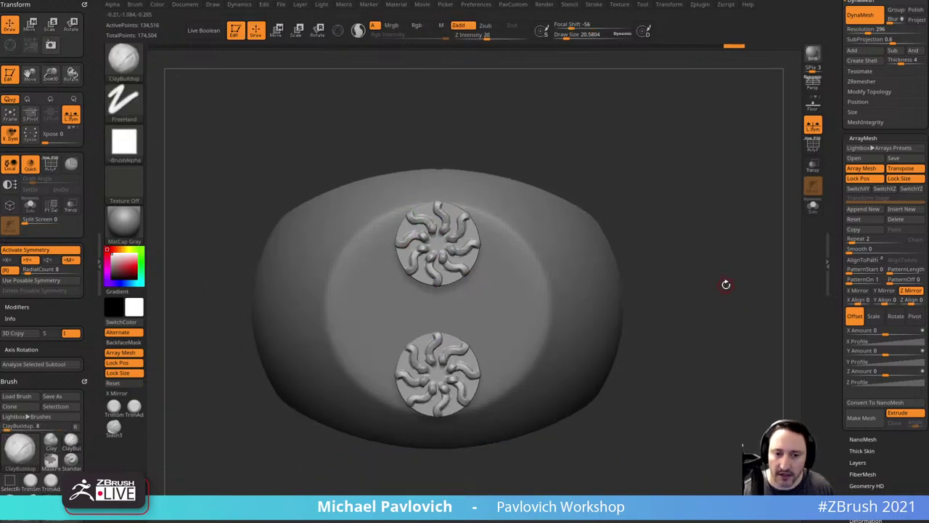
Step: Append a second array stage and set its Y rotation amount to 180
left_click(862, 210)
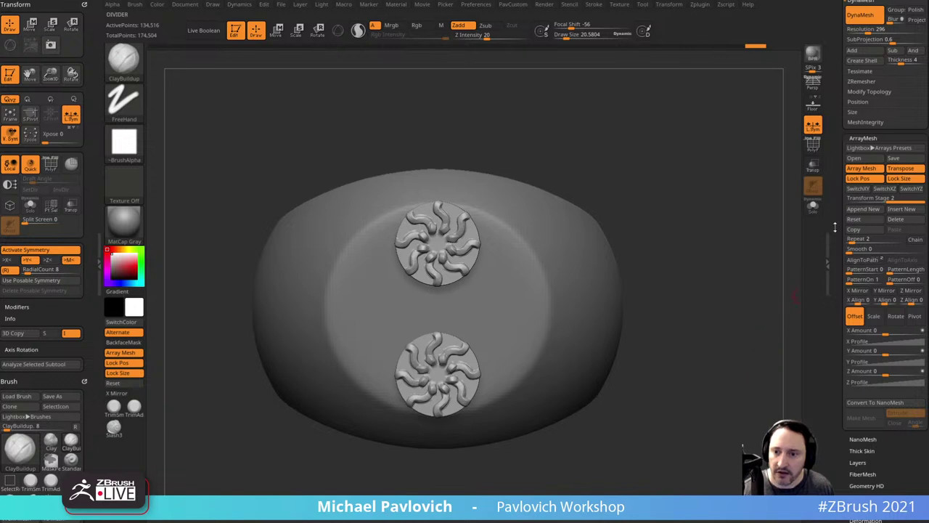
left_click(895, 316)
left_click_drag(885, 373, 905, 353)
key("ctrl+z")
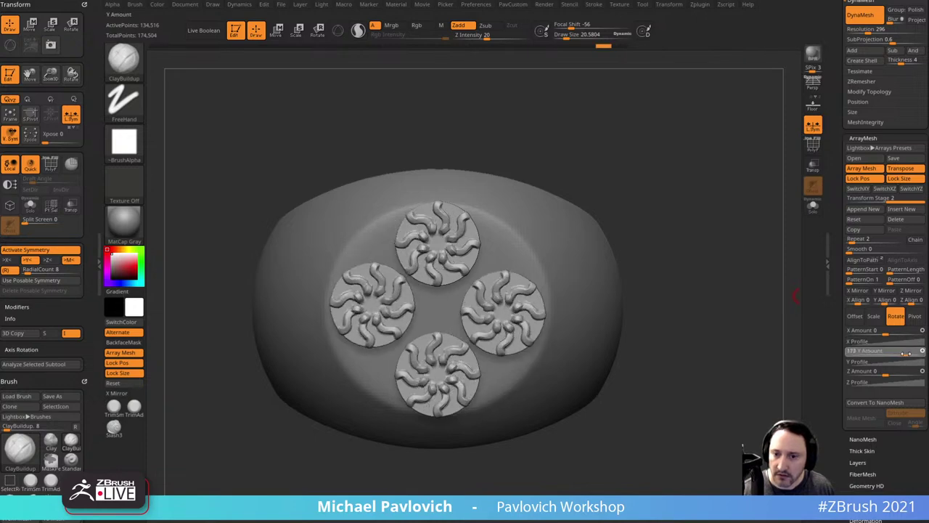
type("0")
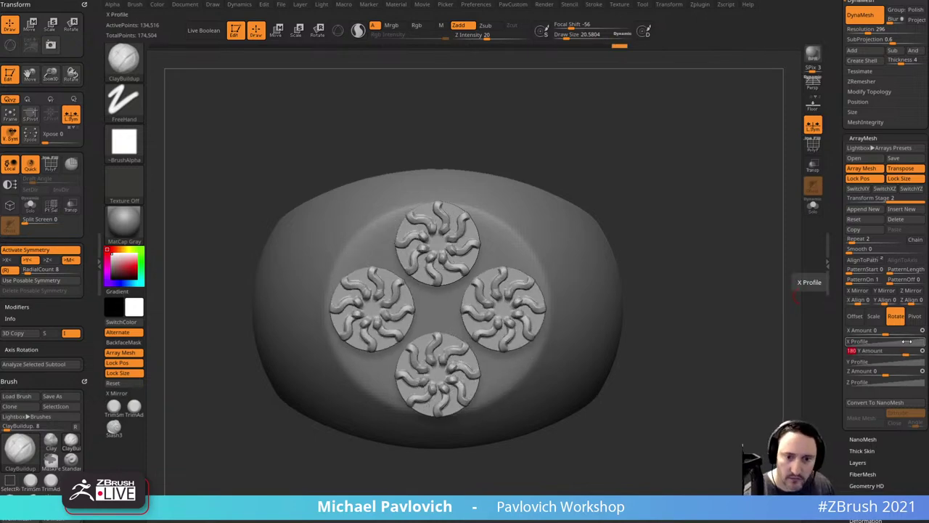
Step: Build up rounded beads around the centre of the original disc and examine the four discs on the ring from several angles
mouse_move(650, 228)
left_mouse_down()
mouse_move(685, 228)
mouse_move(702, 214)
left_mouse_up()
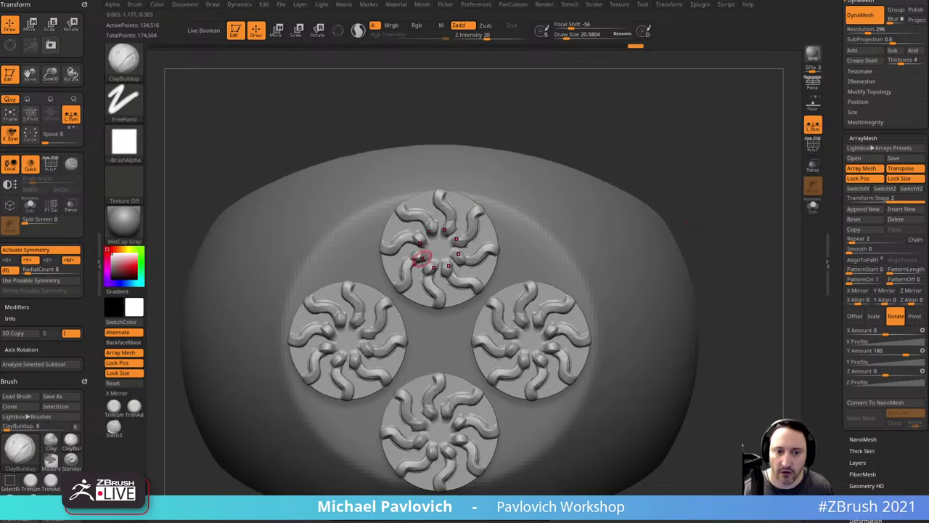
left_click(813, 145)
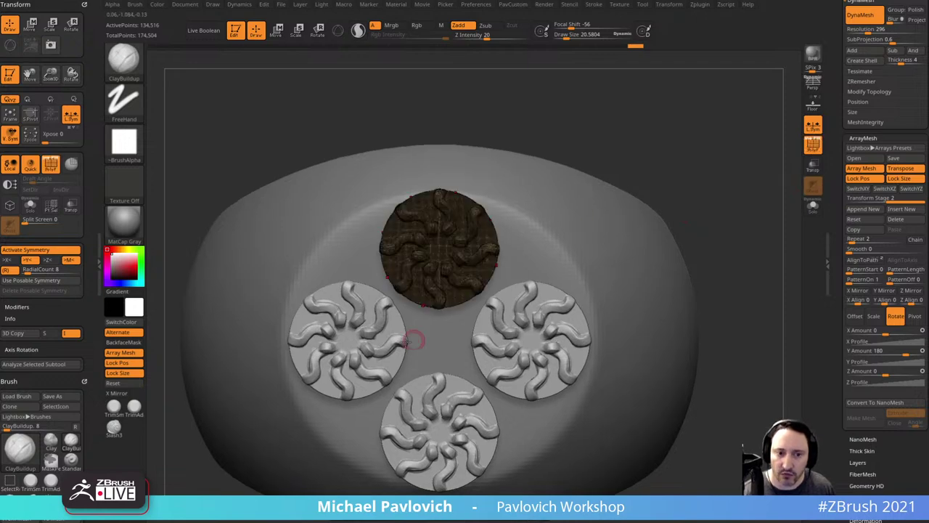
left_click(819, 152)
left_click_drag(431, 231, 437, 224)
mouse_move(564, 143)
left_mouse_down()
mouse_move(597, 135)
mouse_move(582, 145)
left_mouse_up()
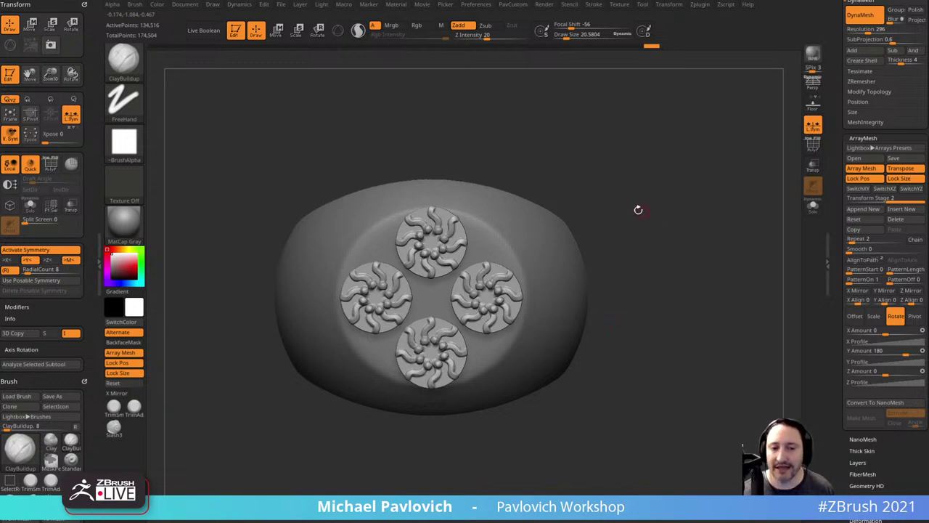
left_click_drag(595, 178, 570, 174)
left_click_drag(657, 254, 588, 235)
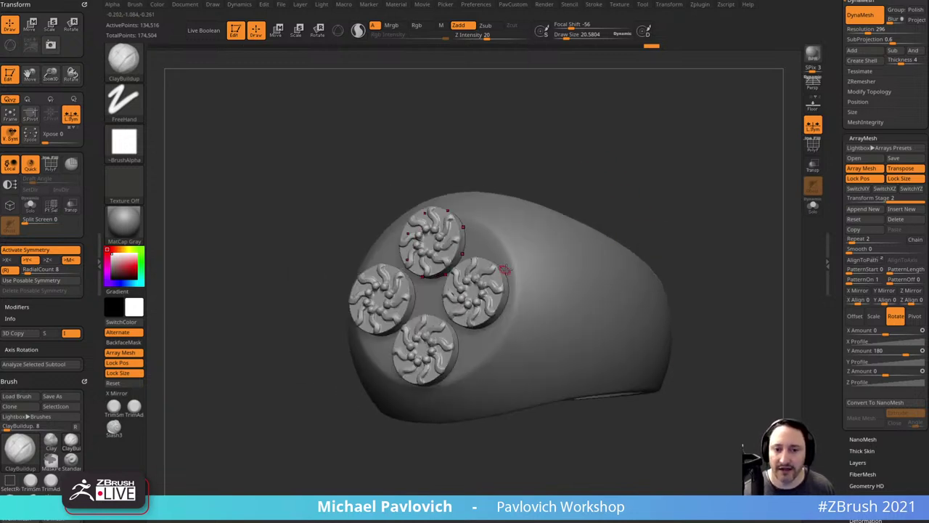
left_click_drag(722, 280, 658, 272)
left_click_drag(775, 331, 762, 284)
left_click_drag(646, 268, 702, 268)
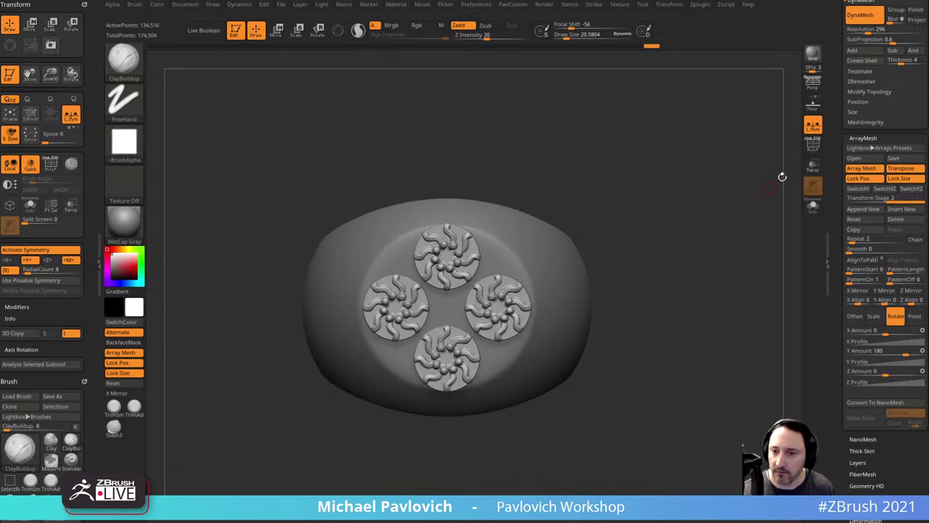
Step: Step back through the undo history to the single swirl-patterned disc before the array, and view the ring face straight on
mouse_move(652, 45)
left_mouse_down()
mouse_move(469, 61)
mouse_move(299, 60)
mouse_move(430, 53)
mouse_move(424, 57)
left_mouse_up()
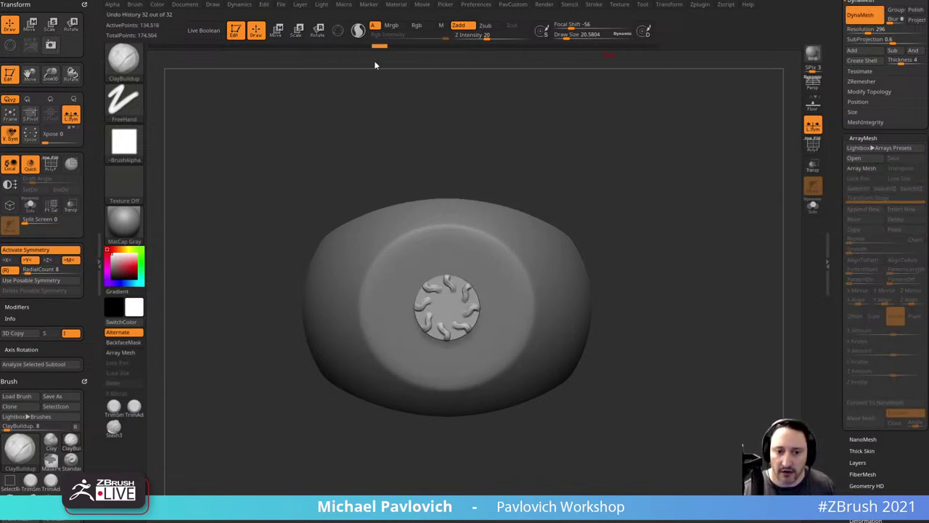
mouse_move(632, 268)
left_mouse_down()
mouse_move(627, 214)
mouse_move(595, 268)
left_mouse_up()
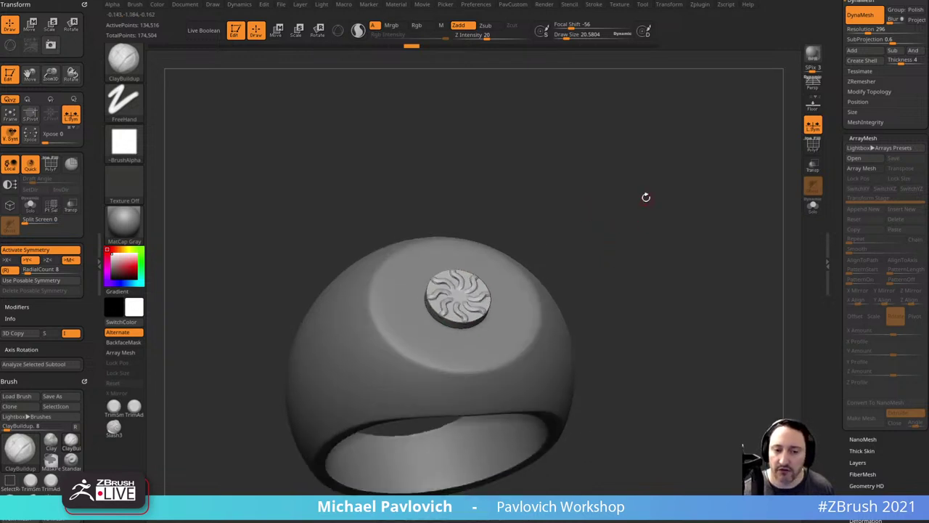
left_click_drag(703, 275, 698, 278, "shift")
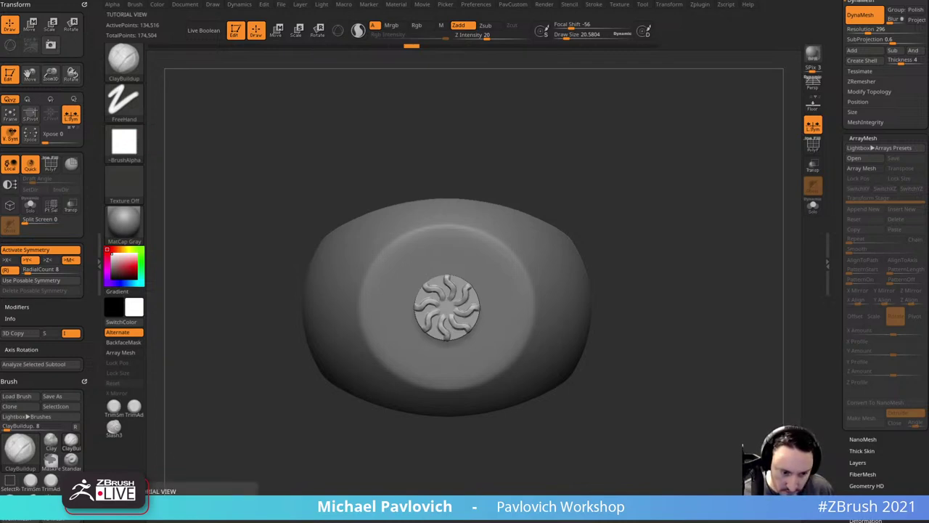
Step: Switch to the YouTube channel's playlists in the browser, open "ZBrush 2021 - What's New" and select the playlist's address
left_click_drag(631, 515, 522, 61)
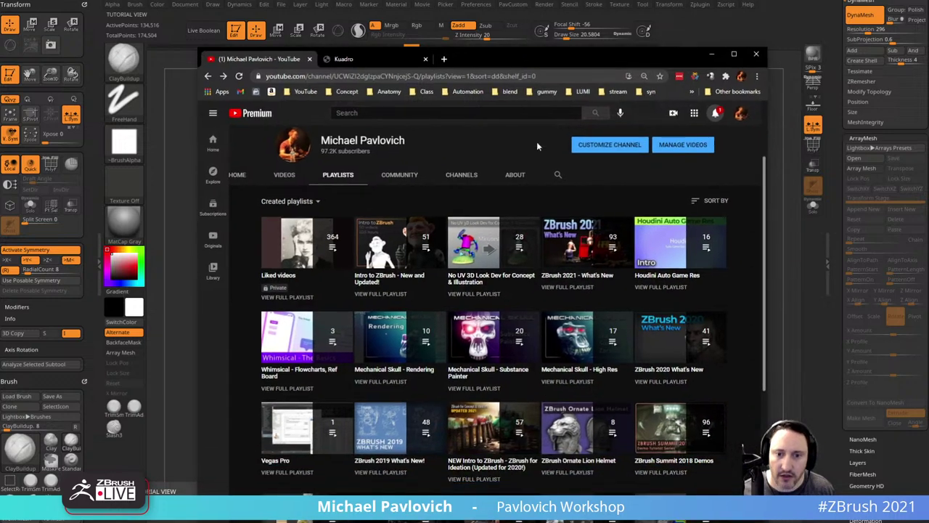
left_click(565, 280)
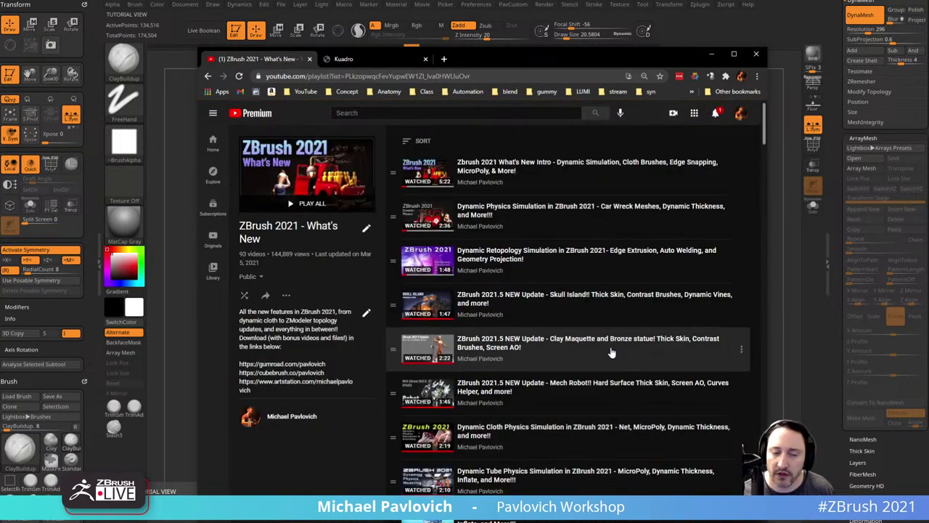
left_click(465, 75)
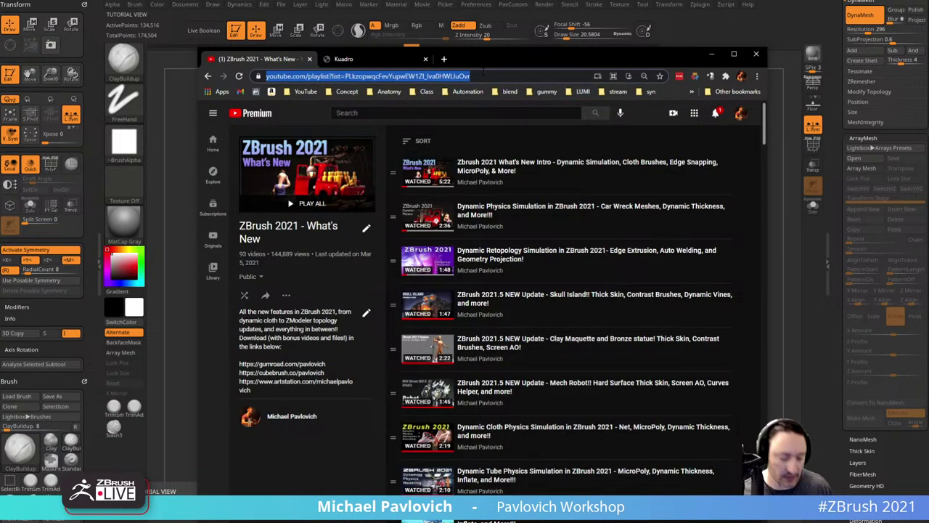
Step: Find and open the playlist's ZBrush 2021.6 overview video on Extrude Alpha, Profile, MaskMesh and Snake Curve brushes
left_click_drag(763, 123, 747, 514)
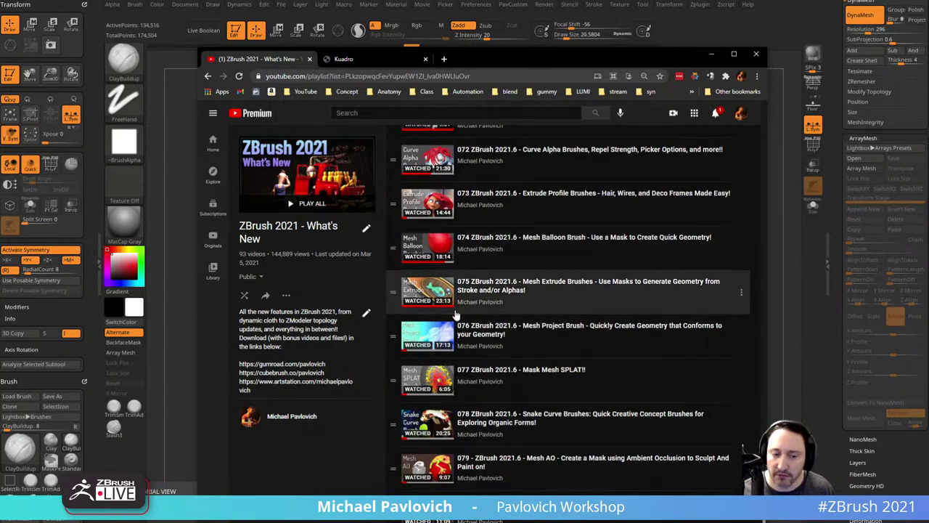
scroll(542, 306, "up", 3)
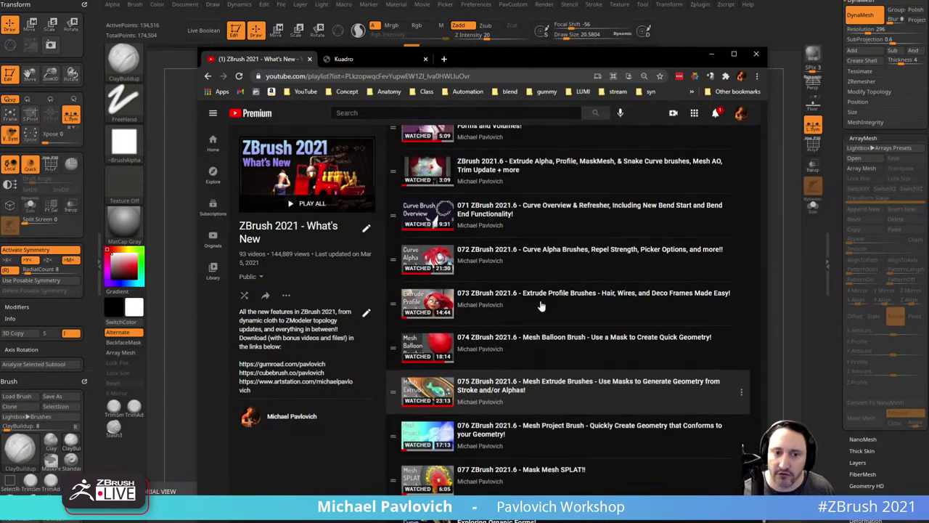
left_click(546, 356)
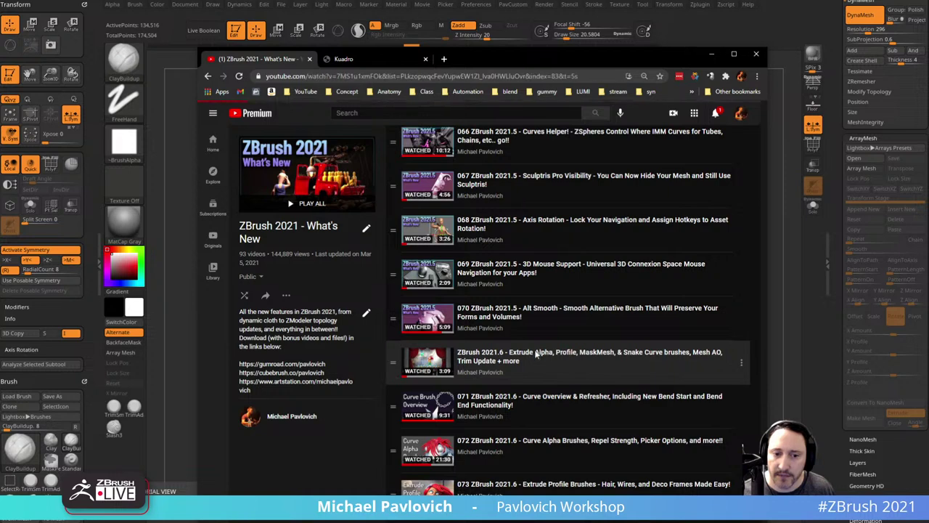
Step: Open the ZBrush 2021.6 overview video, skim its opening section and mute the sound
left_click(520, 331)
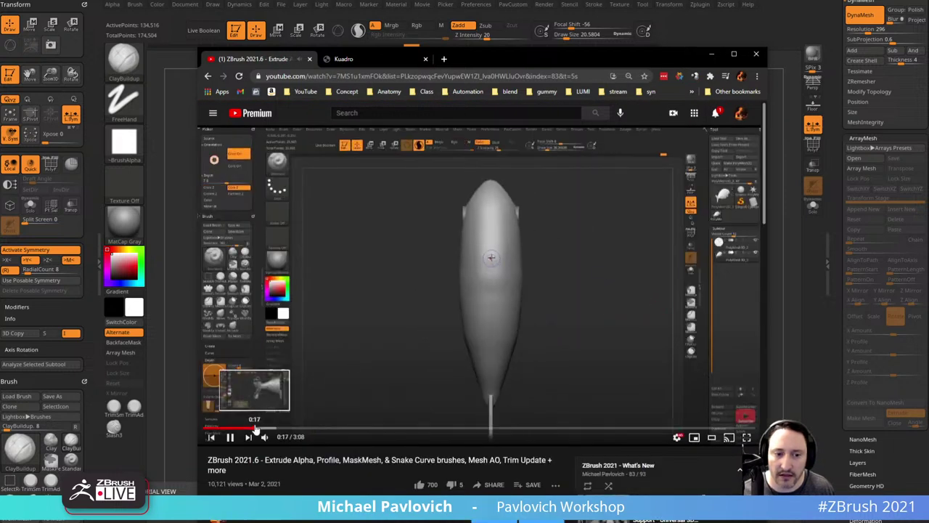
left_click(264, 429)
left_click(285, 430)
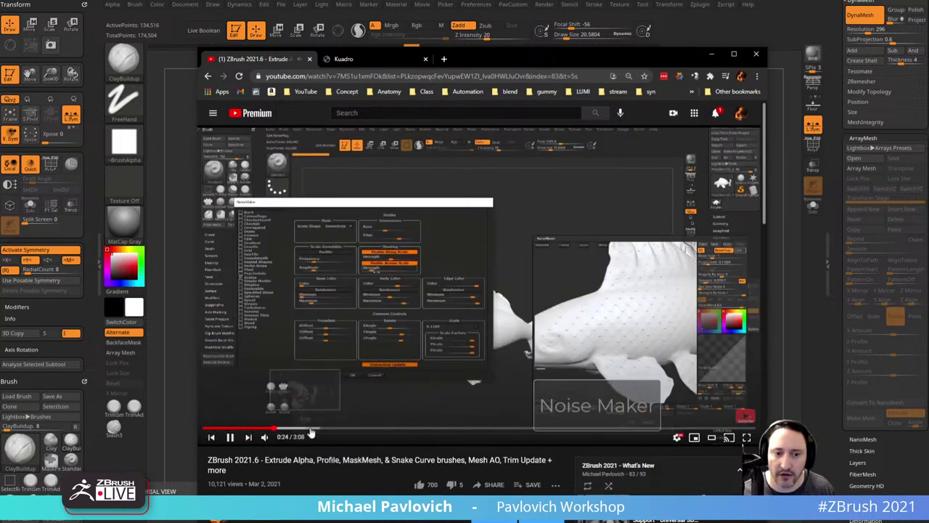
left_click(313, 430)
left_click_drag(327, 432, 340, 431)
left_click(264, 439)
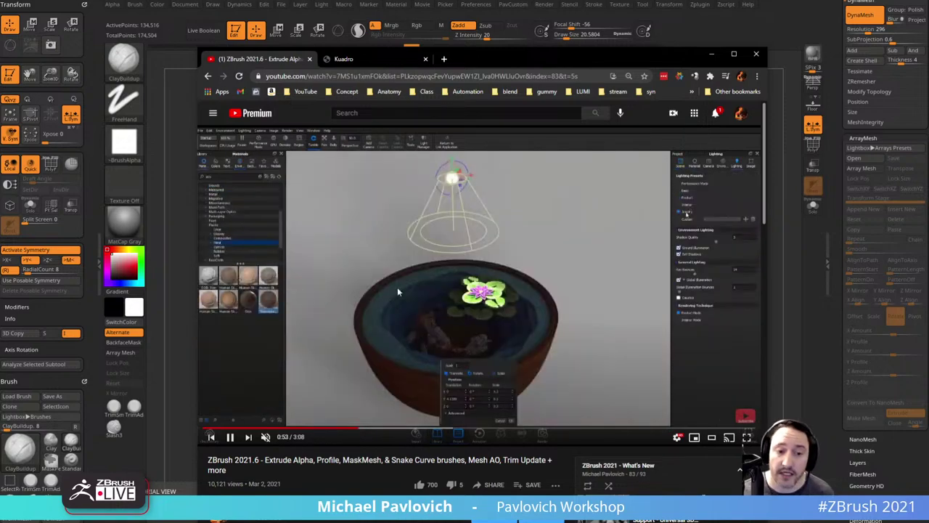
Step: Skim the middle of the overview video, going back to about 1:34 for the curtain and rope examples
left_click(387, 431)
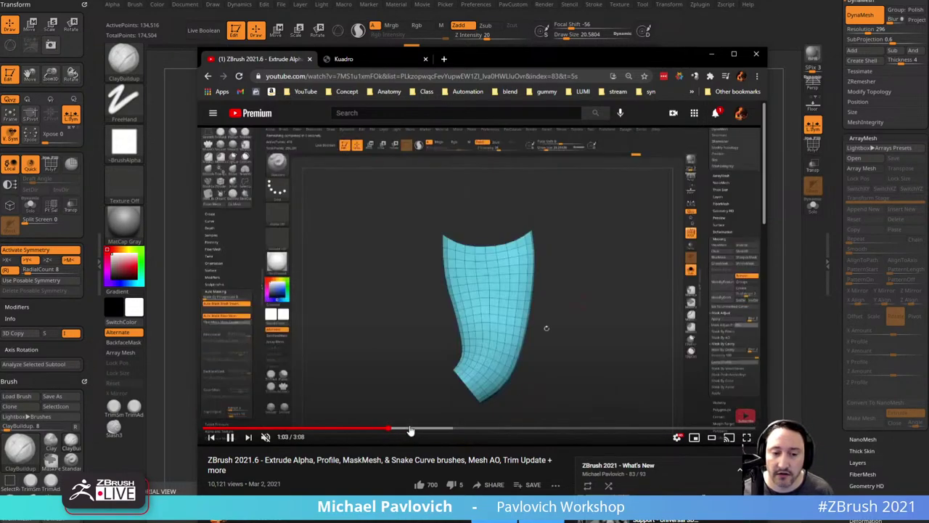
left_click(411, 429)
left_click(429, 429)
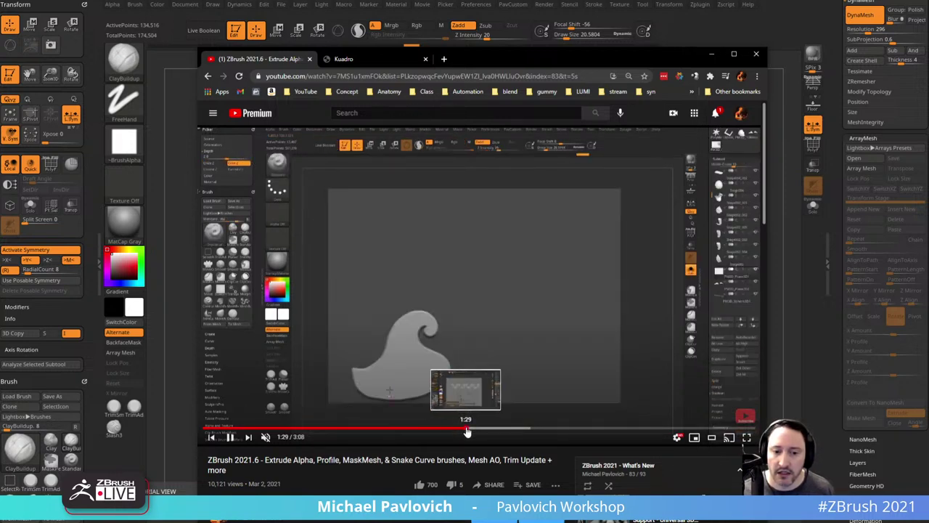
left_click(493, 431)
left_click(520, 431)
left_click(534, 432)
left_click_drag(502, 433, 487, 433)
left_click(483, 431)
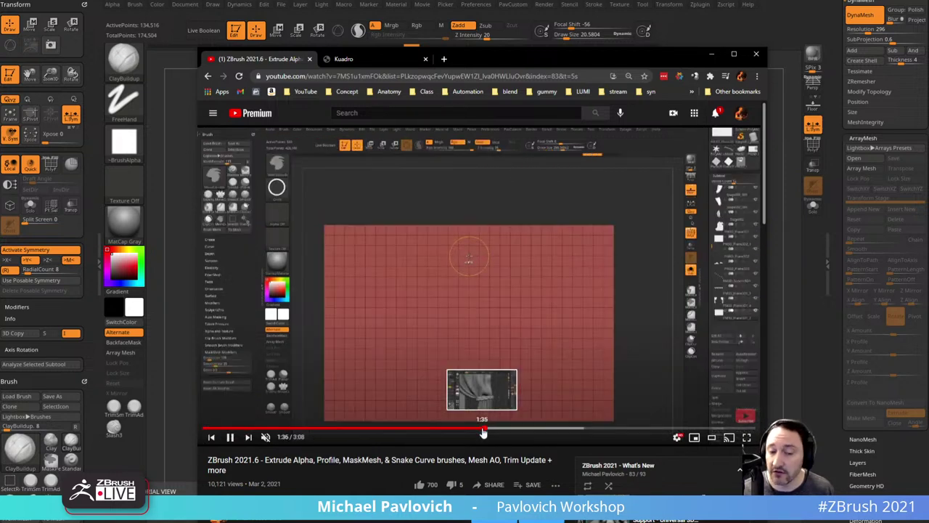
left_click(478, 432)
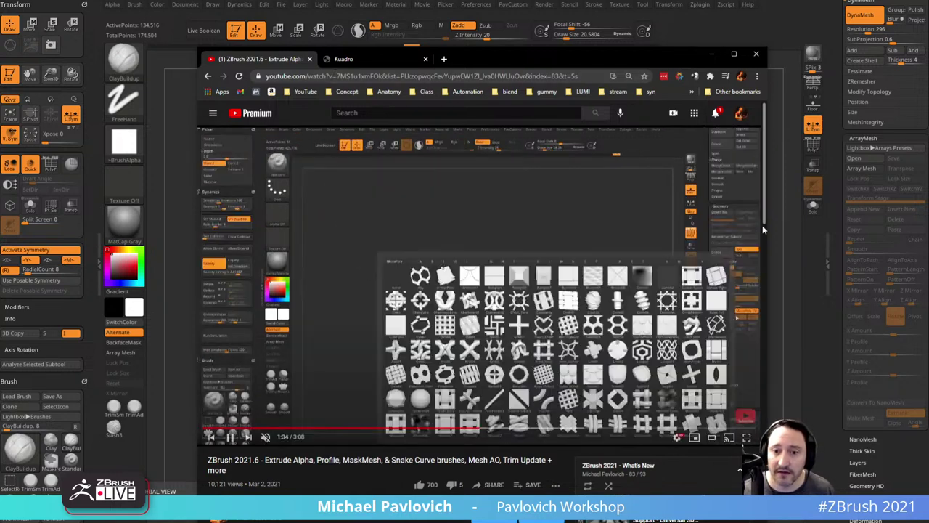
Step: Browse the playlist beside the video back to the early ZBrush 2021 entries on dynamics and cloth brushes
scroll(662, 370, "down", 3)
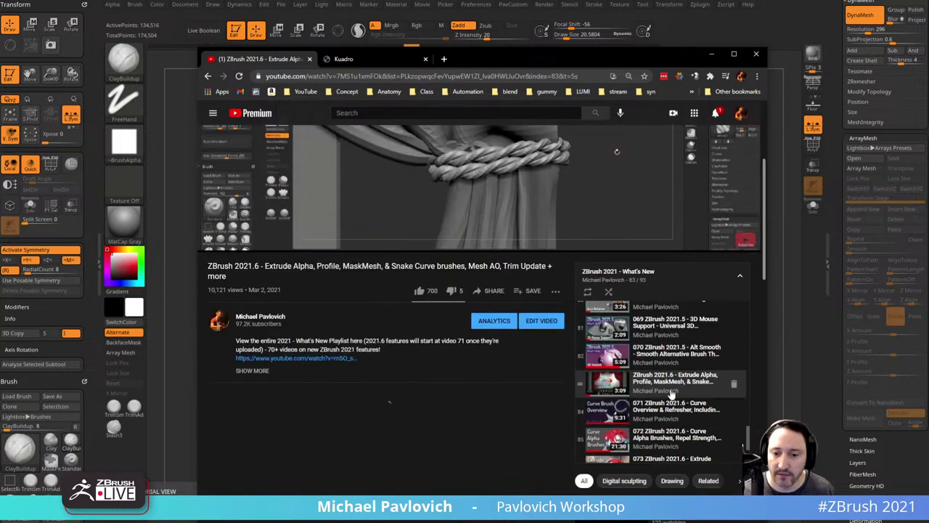
scroll(668, 397, "up", 15)
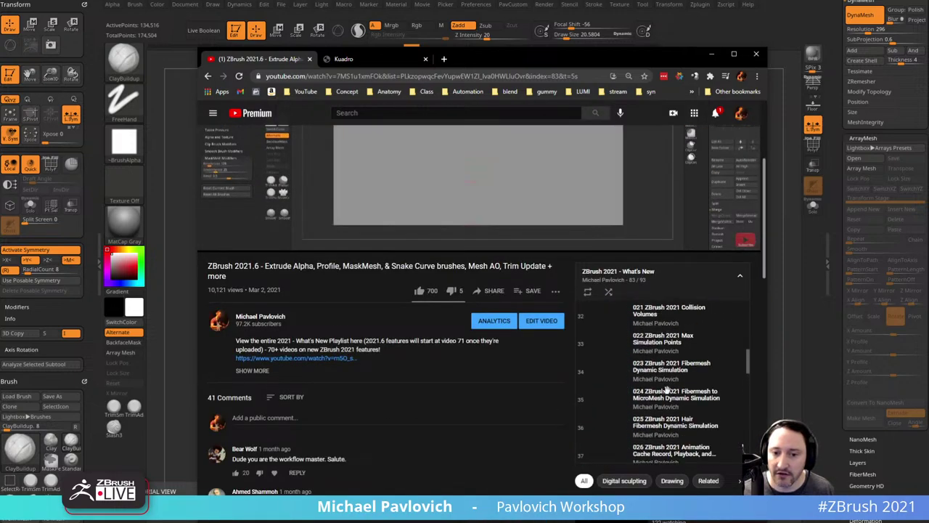
scroll(644, 370, "up", 2)
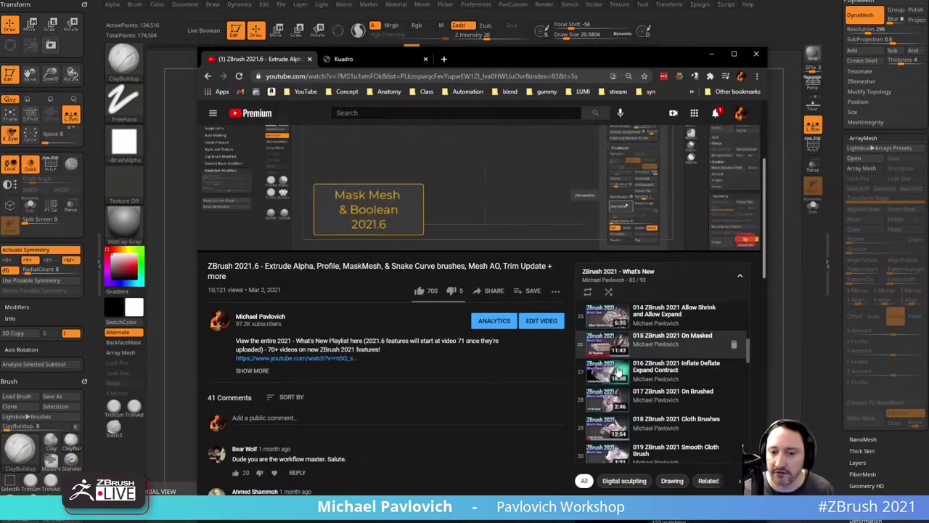
scroll(518, 379, "up", 3)
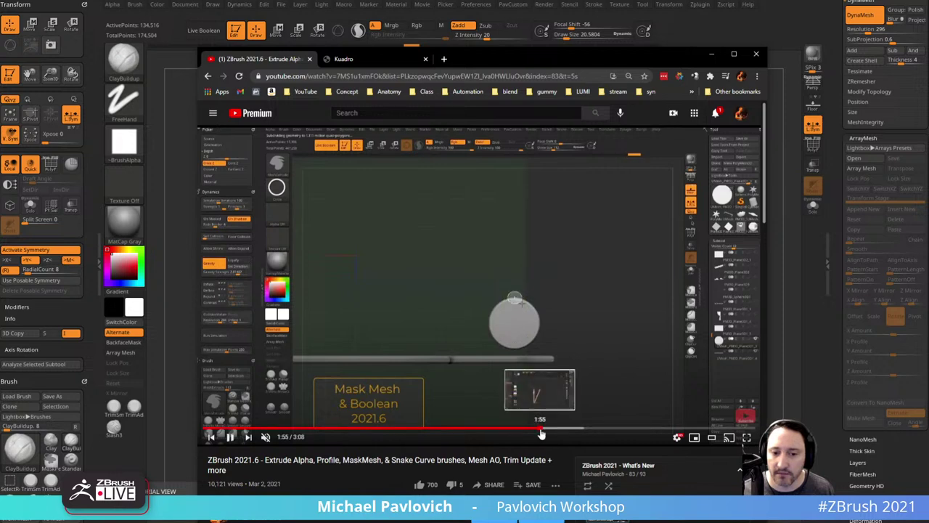
Step: Skim the rest of the overview video from about 1:55 to the finished mermaid stage at about 2:46
left_click(541, 429)
left_click(564, 429)
left_click(591, 430)
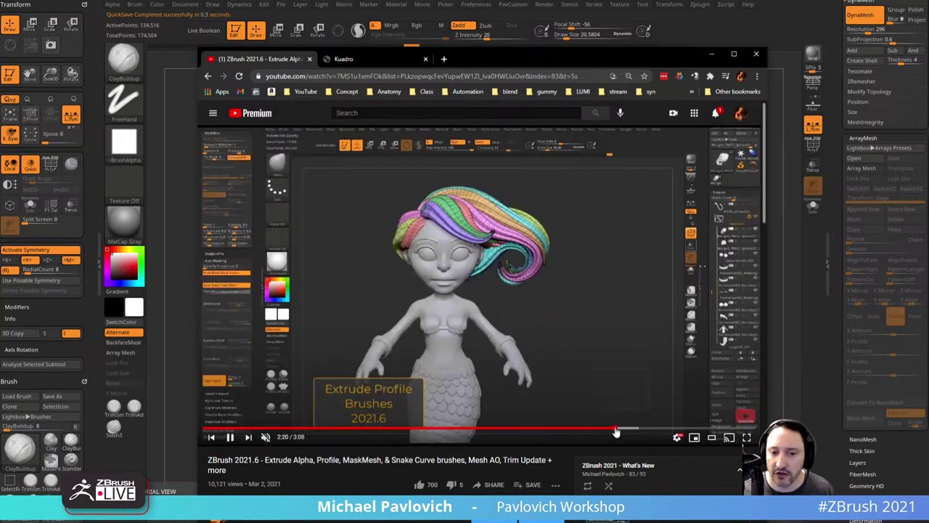
left_click(618, 430)
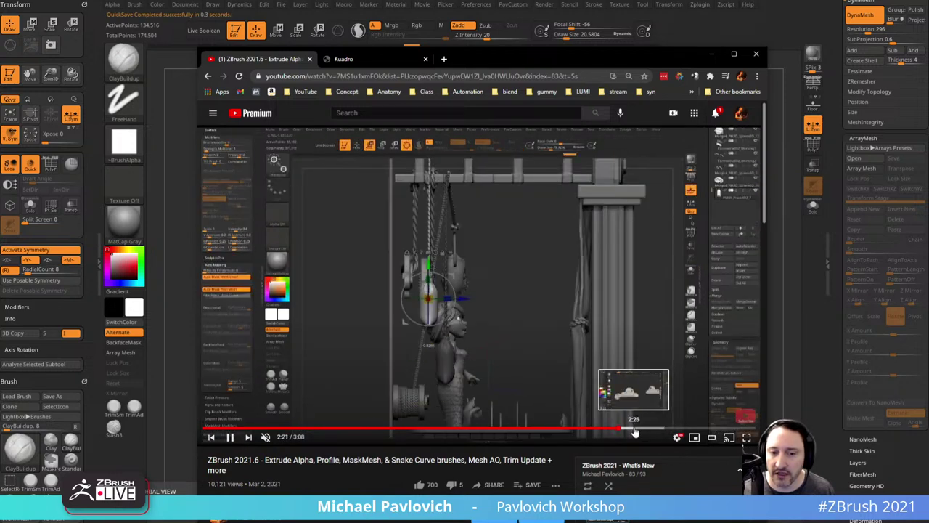
left_click(655, 430)
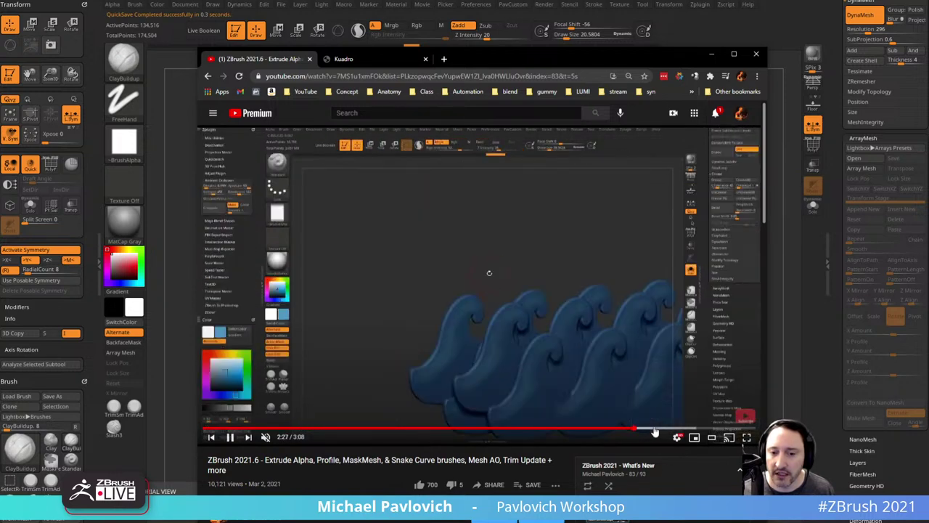
left_click_drag(675, 428, 688, 428)
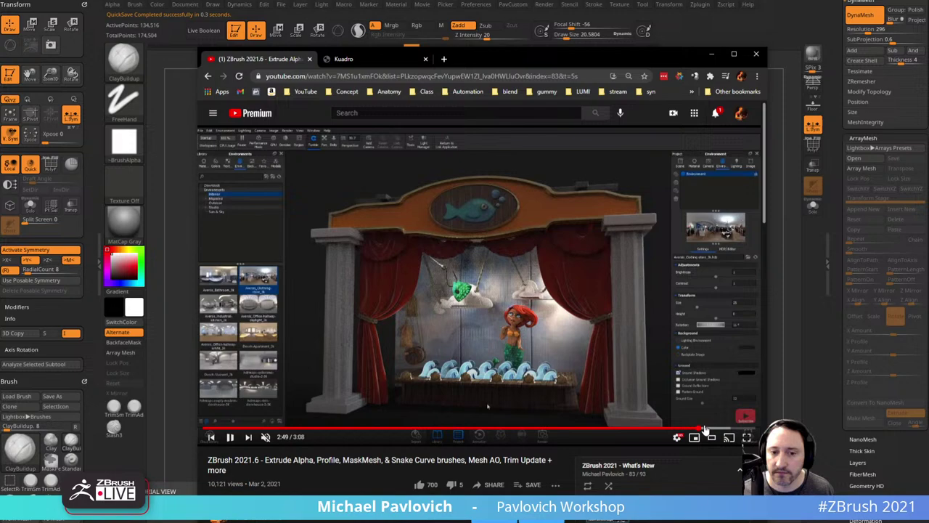
left_click(708, 429)
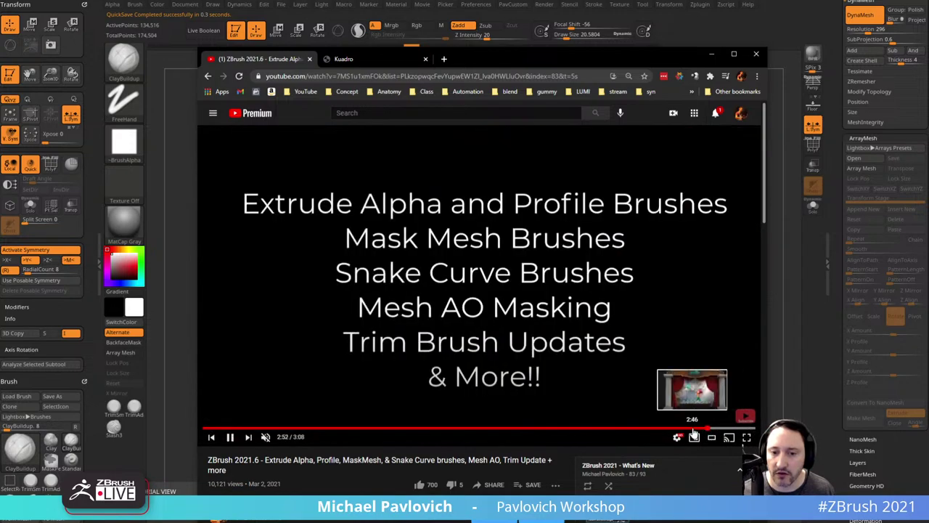
left_click(694, 430)
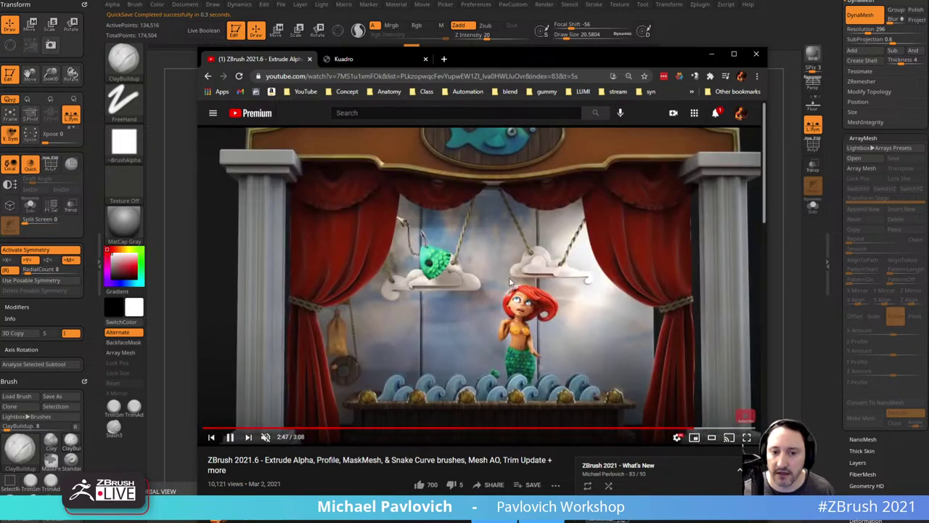
Step: Return to the "ZBrush 2021 - What's New" playlist, select its address and switch back to ZBrush
left_click(208, 76)
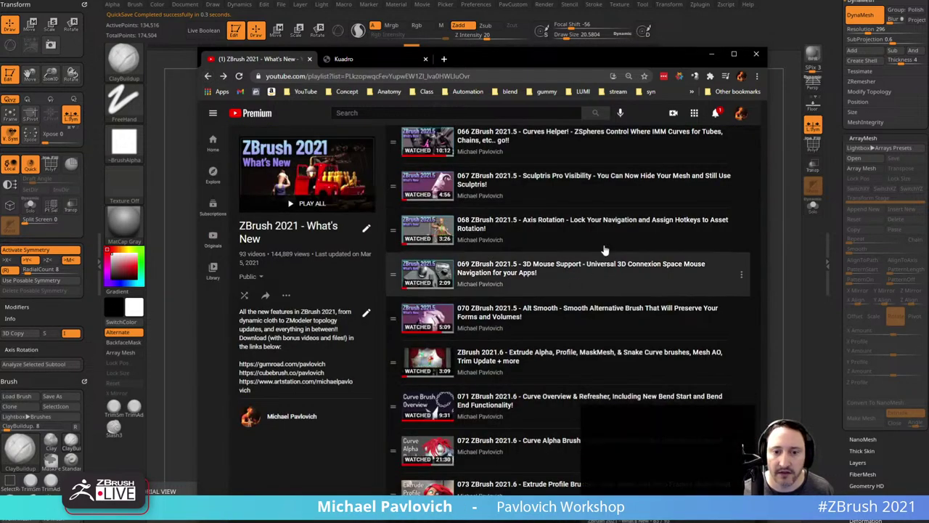
left_click(456, 77)
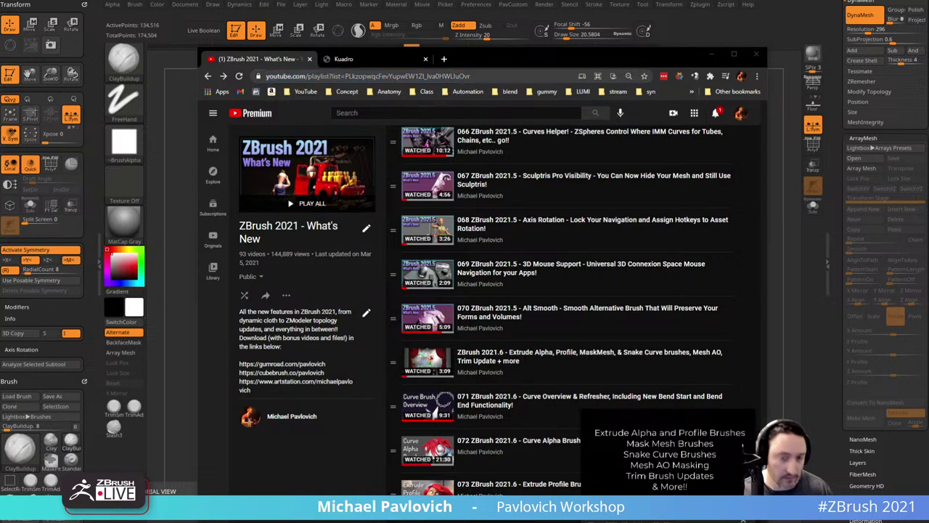
left_click_drag(558, 65, 557, 522)
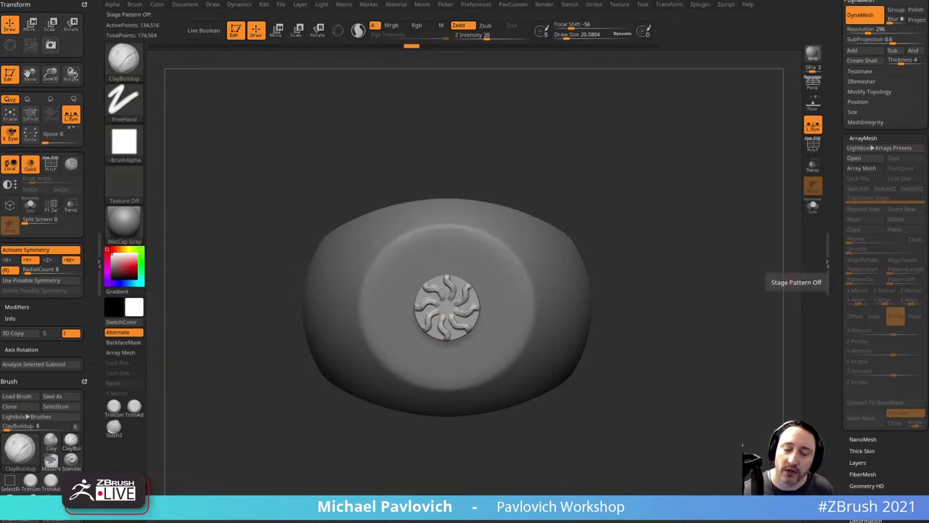
Step: Dock the Zplugin and Macro palettes in the tray and expand the Misc macros
left_click(698, 6)
left_click_drag(568, 55, 68, 73)
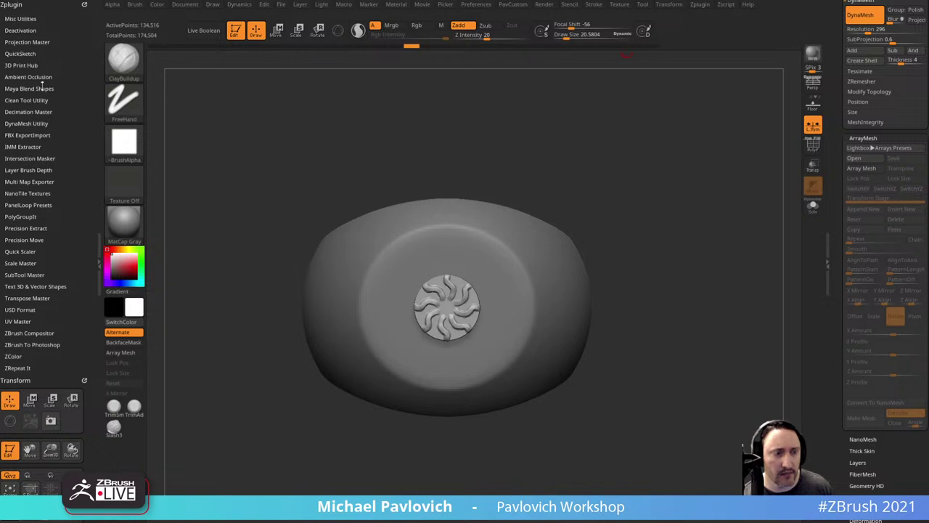
left_click(344, 4)
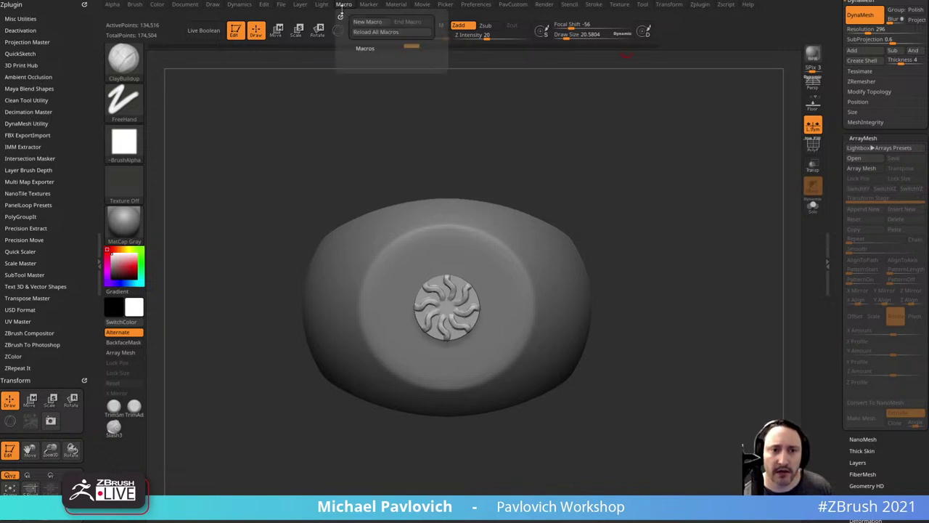
left_click_drag(312, 20, 49, 97)
left_click(19, 47, "shift")
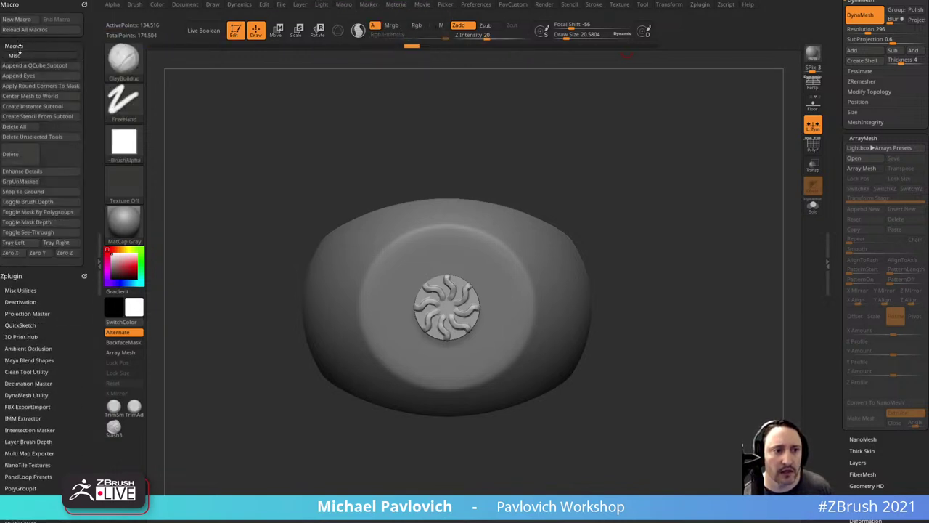
Step: Convert the swirl-patterned disc into an instance subtool with the macro and isolate it from the ring
left_click(45, 107)
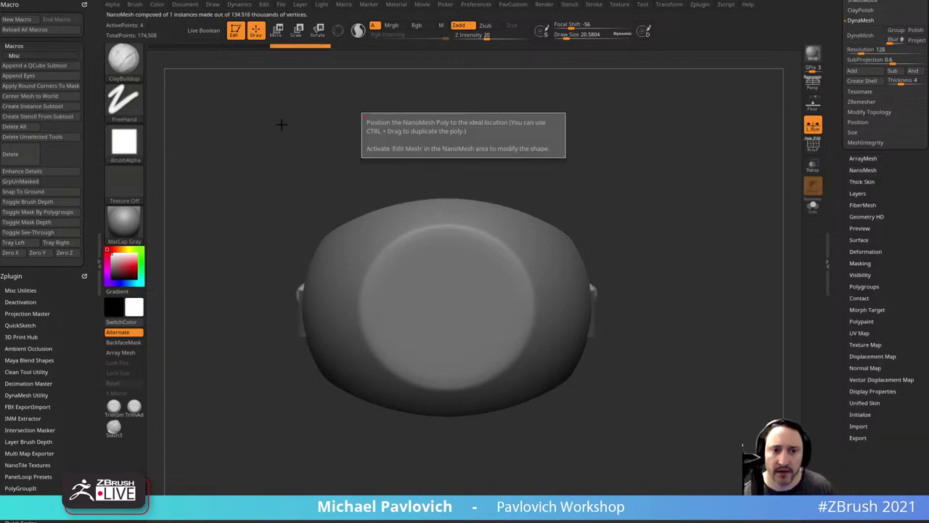
left_click_drag(588, 175, 616, 189)
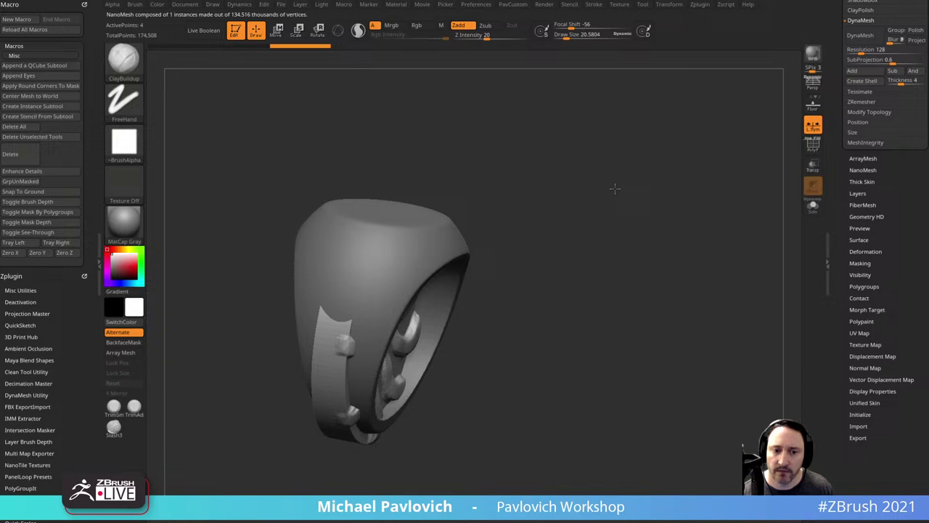
left_click(812, 208)
mouse_move(694, 214)
left_mouse_down()
mouse_move(684, 224)
mouse_move(630, 210)
mouse_move(688, 230)
left_mouse_up()
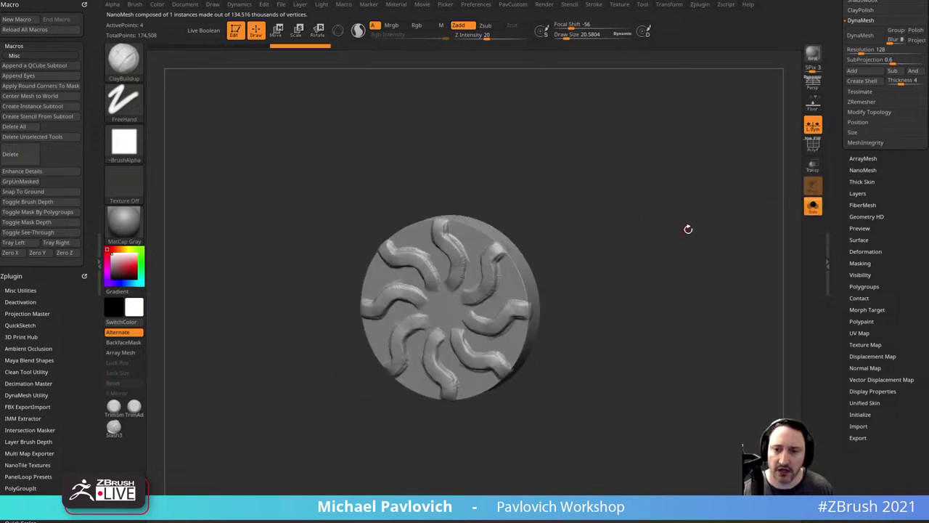
Step: Show the placement polygon in the disc's NanoMesh settings and inspect it together with the instance
left_click(863, 171)
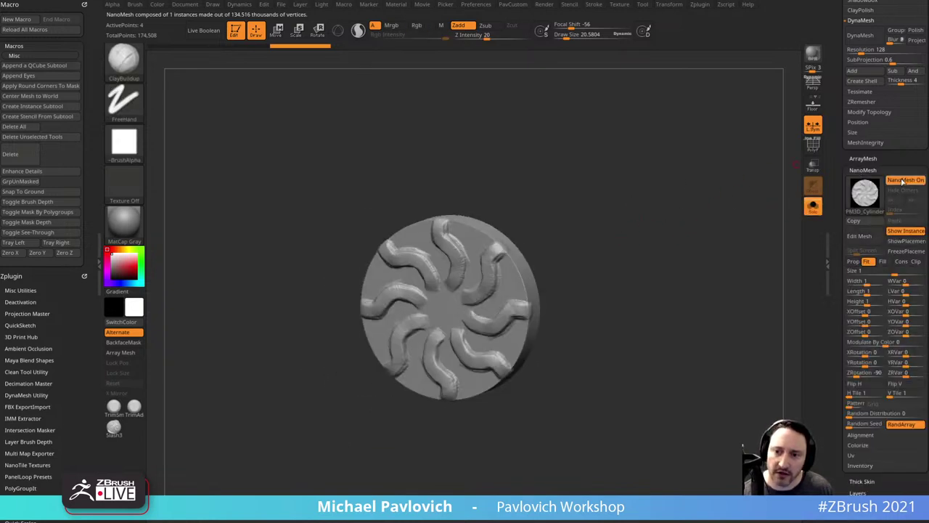
left_click(902, 234)
left_click(902, 233)
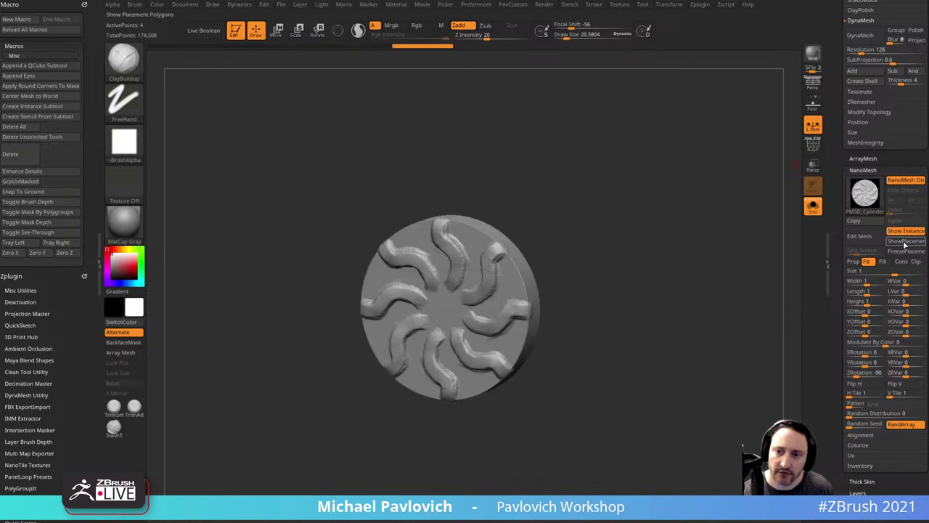
left_click(904, 242)
left_click_drag(752, 250, 708, 255)
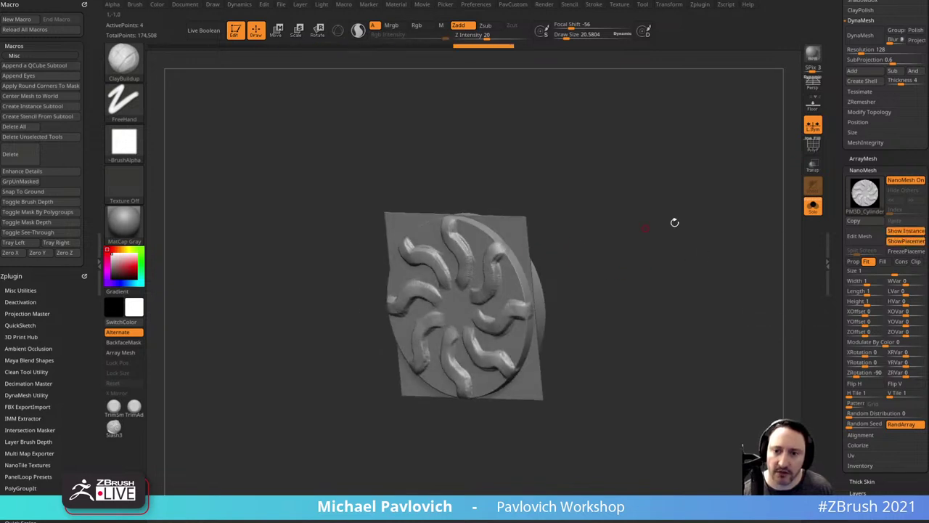
left_click(812, 146)
left_click(812, 146)
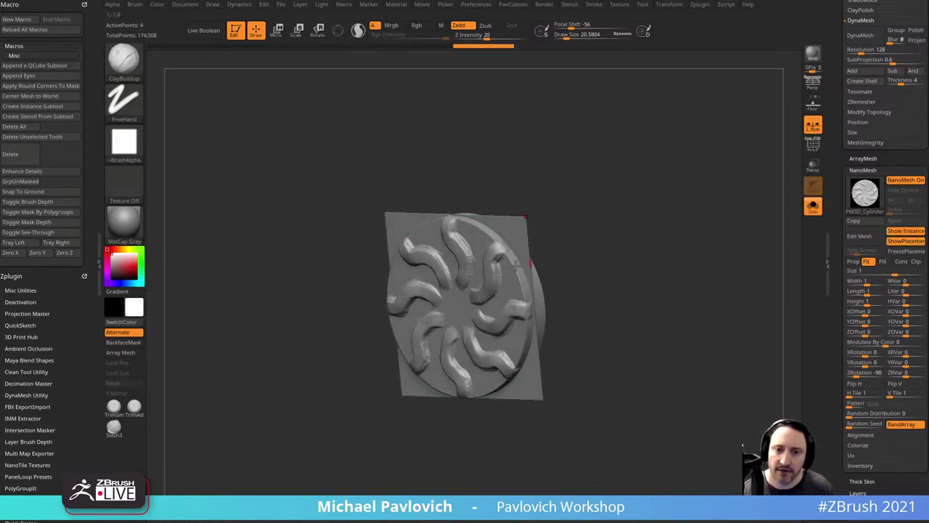
Step: Show the whole ring again, then lay the disc instance flat, scaled down, just above the ring's face
left_click(811, 208)
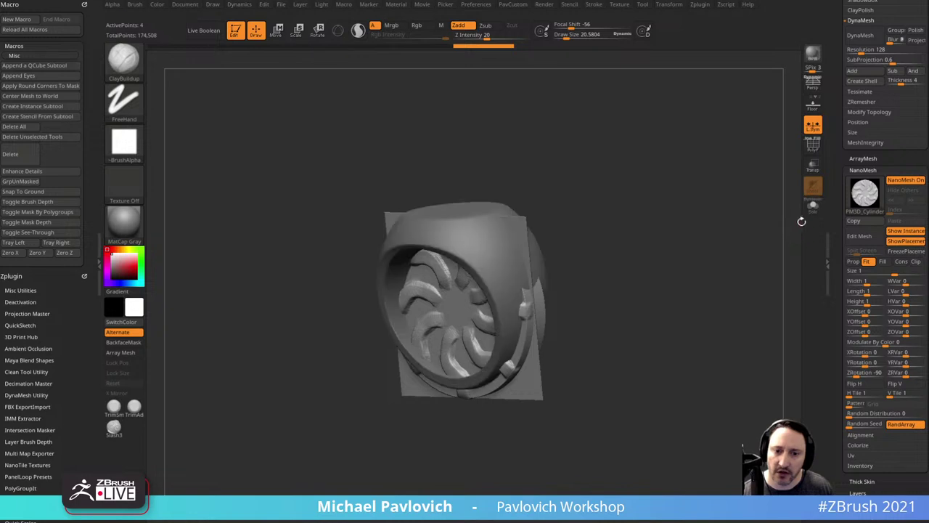
key("w")
left_click_drag(708, 233, 657, 213, "shift")
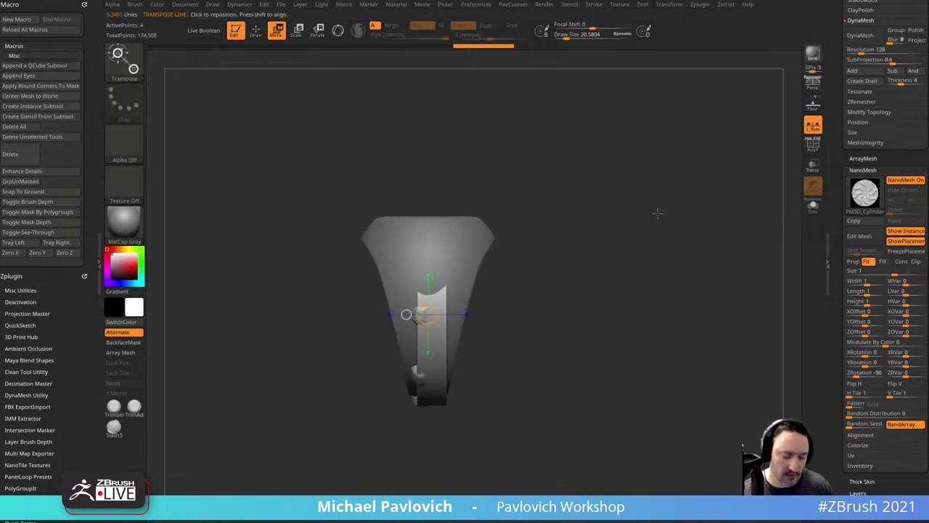
key("y")
left_click_drag(462, 290, 485, 392)
left_click_drag(432, 303, 353, 350)
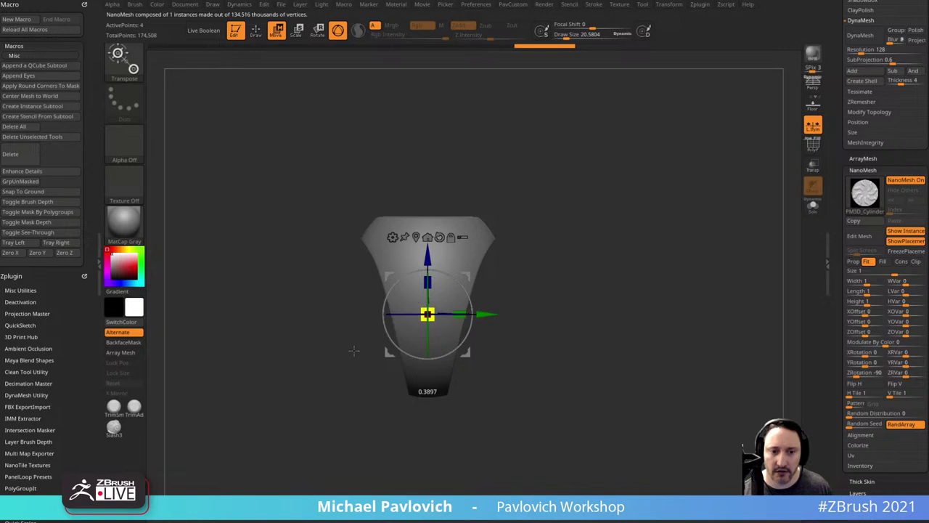
left_click_drag(431, 249, 431, 138)
Step: Check the disc from above, hide its NanoMesh placement polygon and view the ring from the side
left_click_drag(512, 170, 648, 273, "shift")
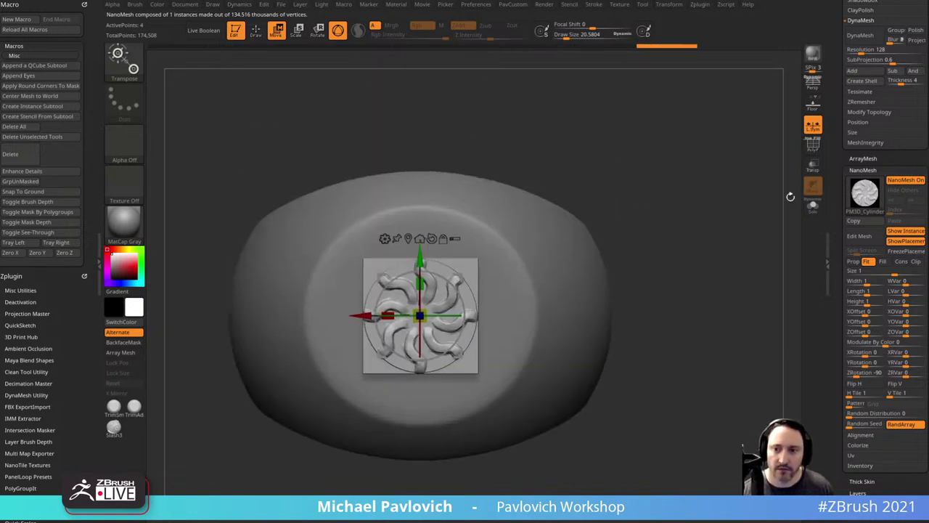
left_click(895, 244)
left_click_drag(712, 278, 711, 217, "shift")
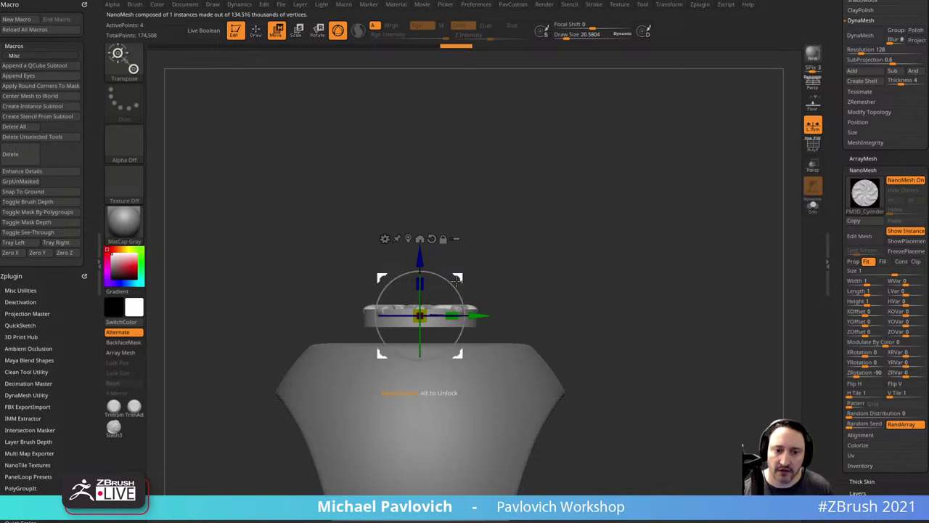
Step: Seat the disc instance on the ring's flat face and duplicate it into a cluster of three discs
left_click_drag(457, 282, 503, 298)
left_click_drag(538, 258, 579, 298)
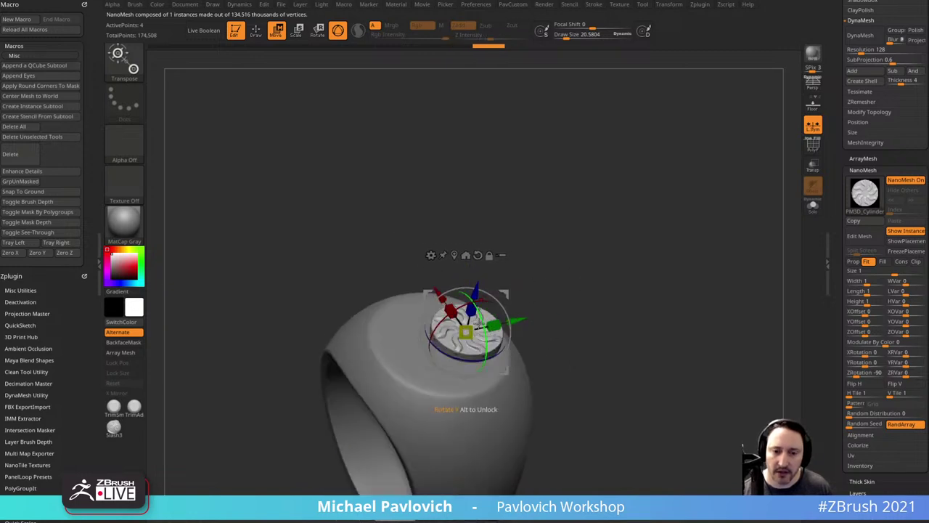
left_click_drag(462, 263, 513, 293)
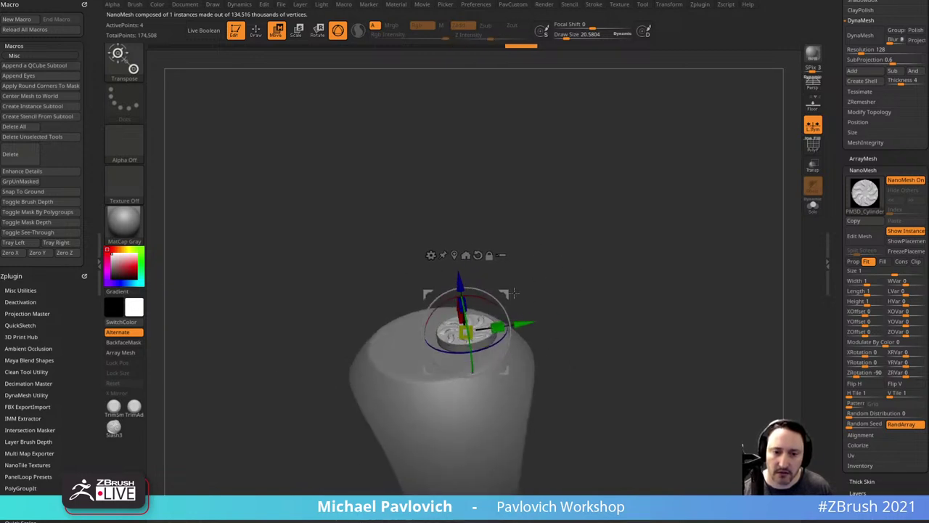
left_click_drag(558, 248, 629, 313)
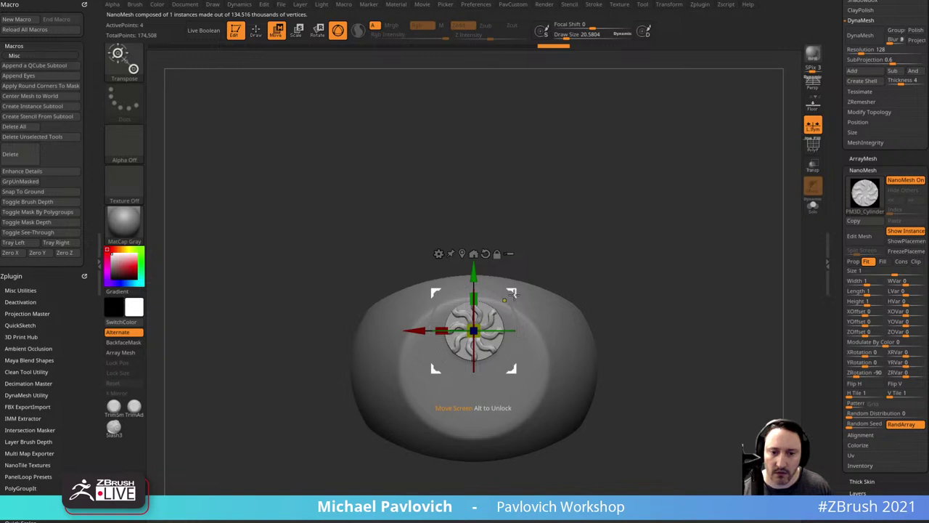
left_click_drag(511, 291, 548, 350, "ctrl")
left_click_drag(633, 318, 597, 297)
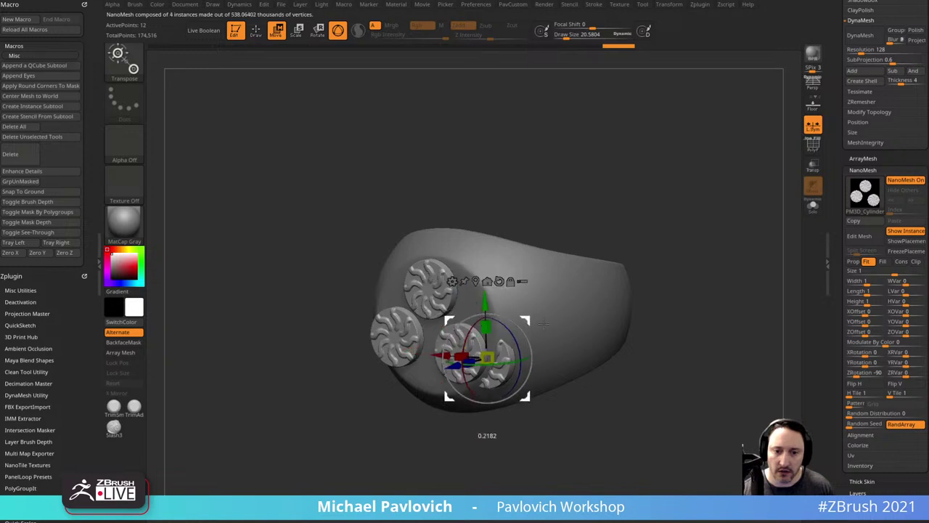
Step: Copy a fourth disc beside the cluster onto the ring's shoulder and rotate it to follow the sloped surface
left_click_drag(543, 323, 564, 310, "ctrl")
left_click_drag(678, 317, 644, 319)
left_click_drag(569, 346, 571, 349)
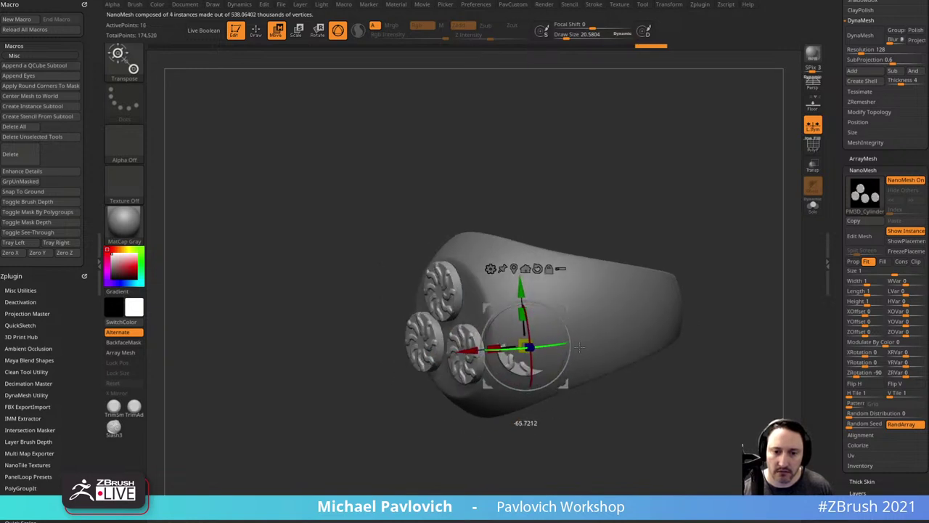
right_click_drag(572, 371, 607, 408)
mouse_move(551, 354)
left_mouse_down()
mouse_move(545, 366)
mouse_move(565, 348)
left_mouse_up()
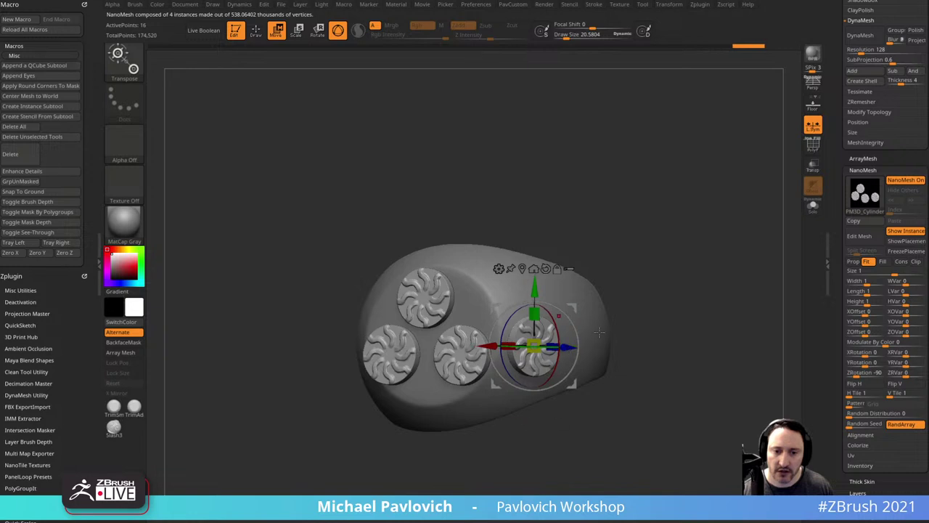
Step: Copy a fifth disc farther down the ring's side, scale it smaller and tilt it to match the surface
right_click_drag(639, 341, 645, 281)
left_click_drag(645, 282, 565, 336)
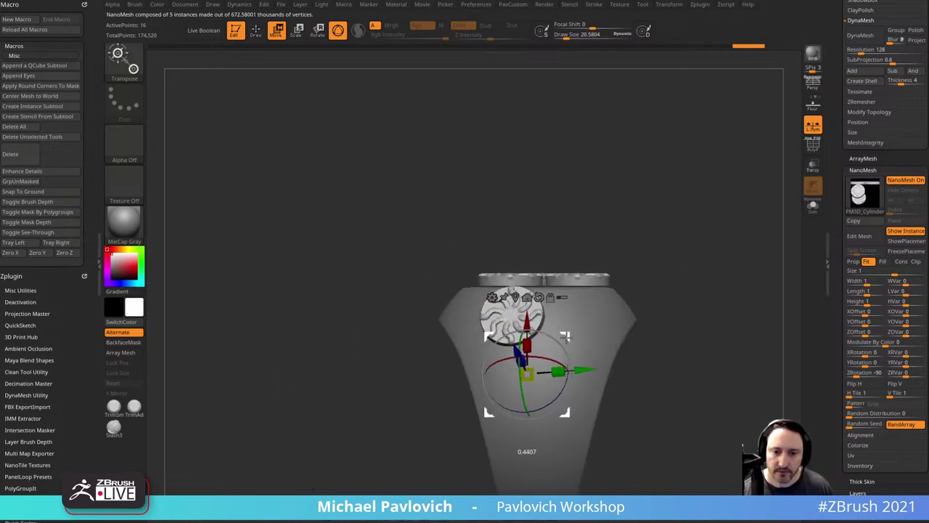
right_click_drag(657, 336, 556, 324)
mouse_move(536, 309)
left_mouse_down()
mouse_move(547, 299)
mouse_move(555, 312)
mouse_move(509, 330)
mouse_move(545, 317)
left_mouse_up()
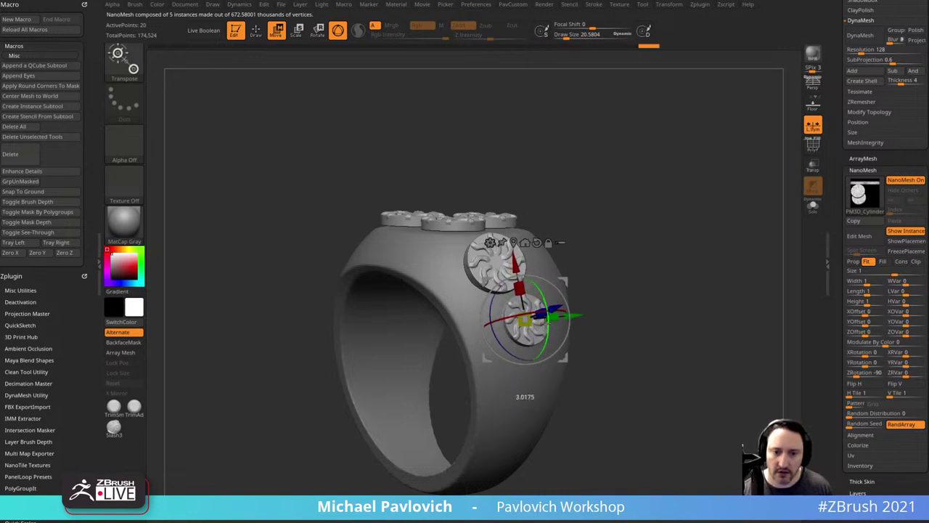
left_click_drag(564, 281, 573, 287)
right_click_drag(657, 288, 515, 285)
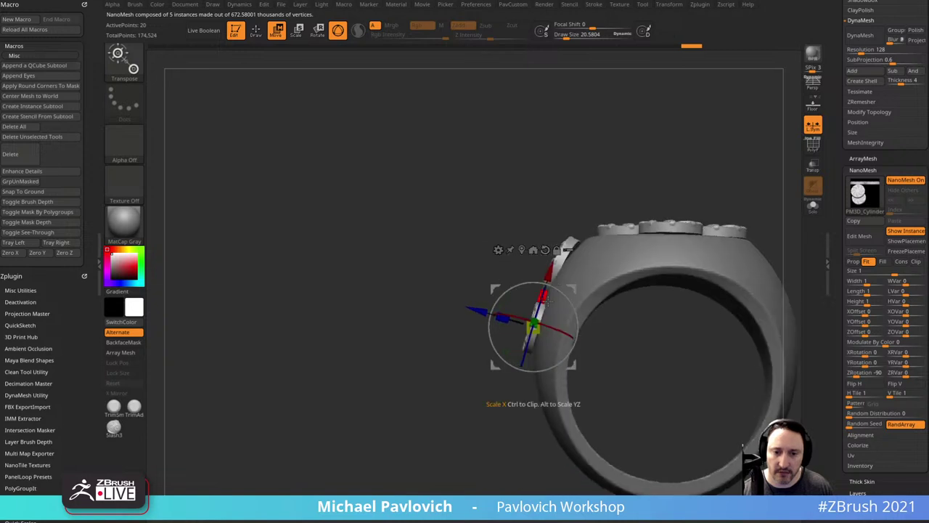
Step: Copy a sixth disc below the fifth on the band, scale it smaller and align it with the curve
left_click_drag(566, 303, 566, 361)
right_click_drag(567, 363, 508, 462, "shift")
right_click_drag(665, 395, 598, 293, "alt")
left_click_drag(497, 356, 505, 348)
key("q")
mouse_move(585, 290)
right_mouse_down()
mouse_move(680, 291)
mouse_move(636, 293)
right_mouse_up()
key("w")
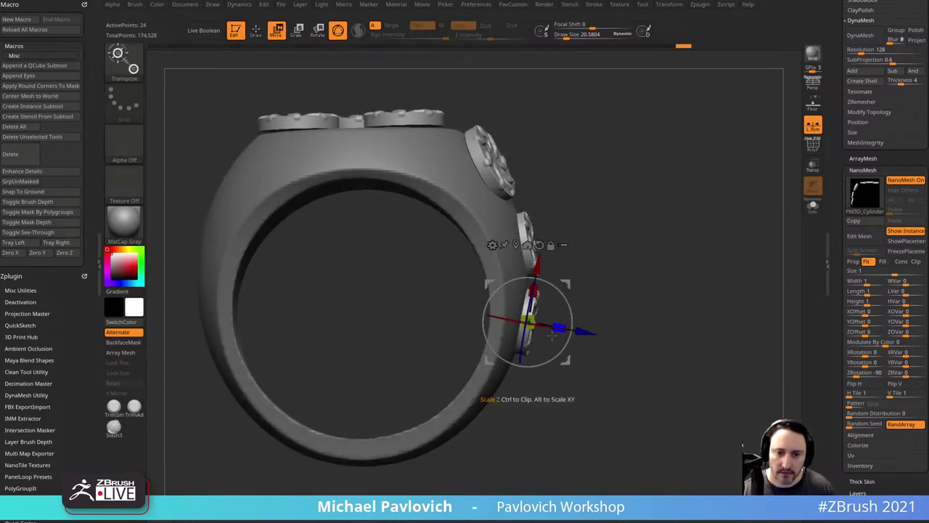
mouse_move(528, 323)
left_mouse_down()
mouse_move(542, 325)
mouse_move(528, 322)
left_mouse_up()
key("q")
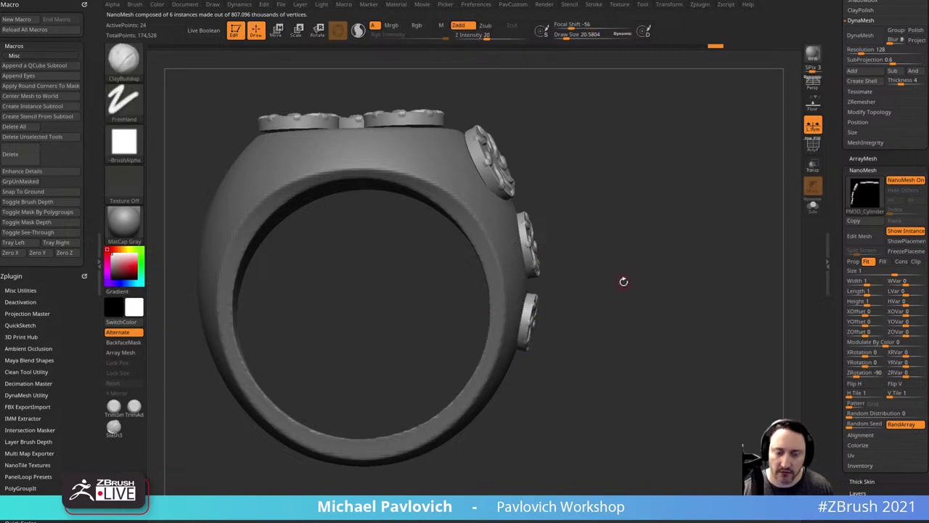
Step: Fine-tune the lowest side disc's position and seat it against the band's surface
right_click_drag(622, 281, 564, 283)
key("w")
left_click_drag(567, 283, 600, 286)
left_click_drag(585, 330, 595, 327)
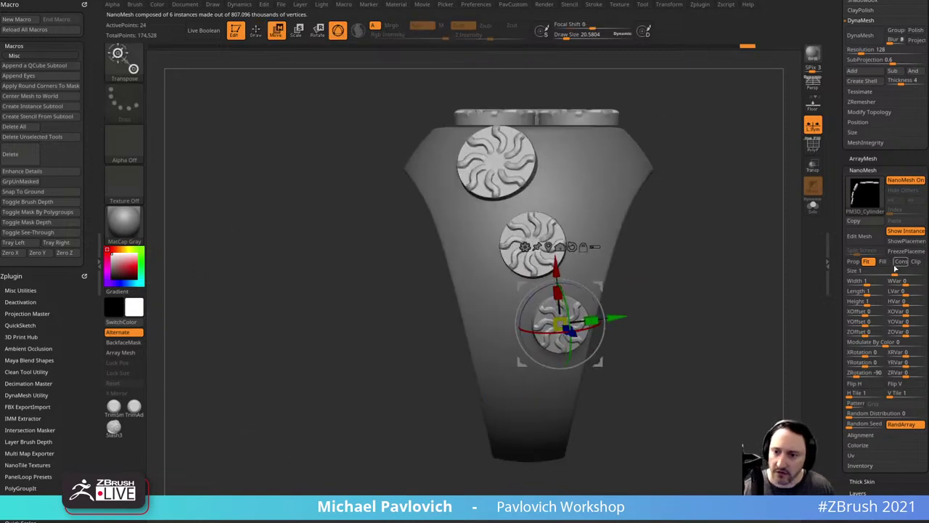
left_click_drag(790, 287, 770, 288)
right_click_drag(569, 276, 591, 279)
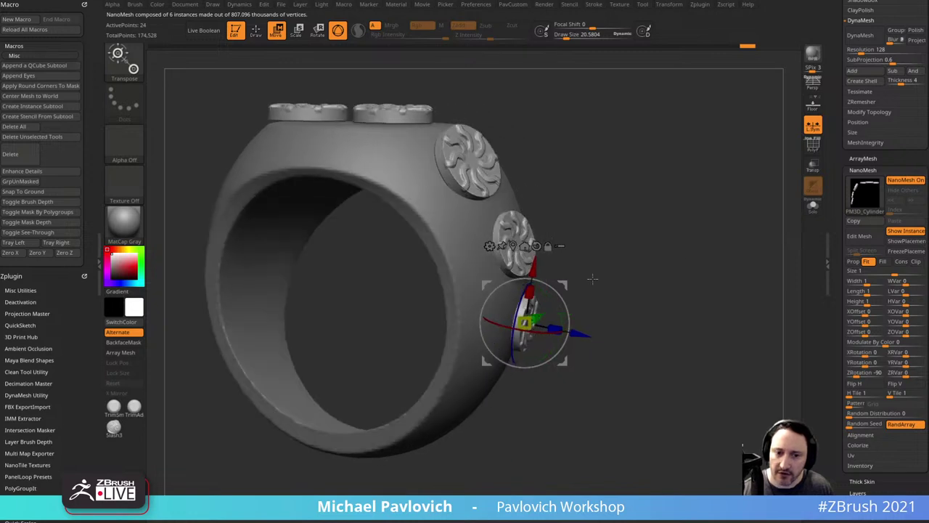
mouse_move(579, 333)
left_mouse_down()
mouse_move(534, 334)
mouse_move(577, 334)
left_mouse_up()
key("q")
Step: Review the six discs on the ring and open their source mesh with NanoMesh Edit Mesh
right_click_drag(644, 305, 642, 336, "ctrl")
left_click_drag(642, 336, 691, 254)
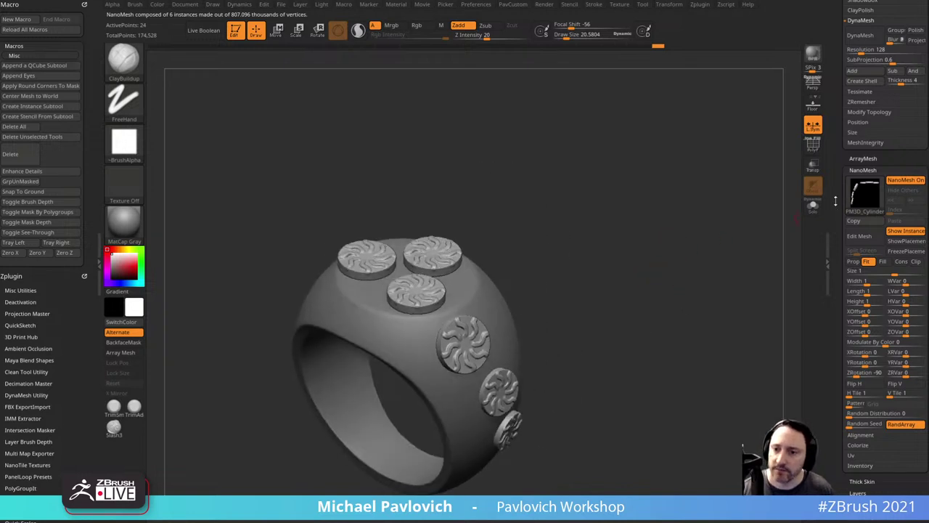
left_click_drag(836, 201, 841, 252)
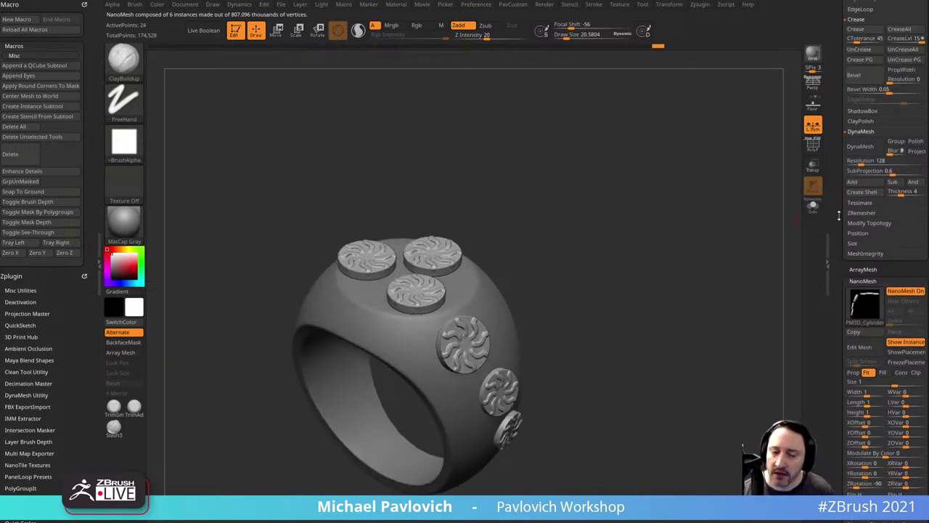
left_click(829, 293)
left_click_drag(609, 242, 605, 211)
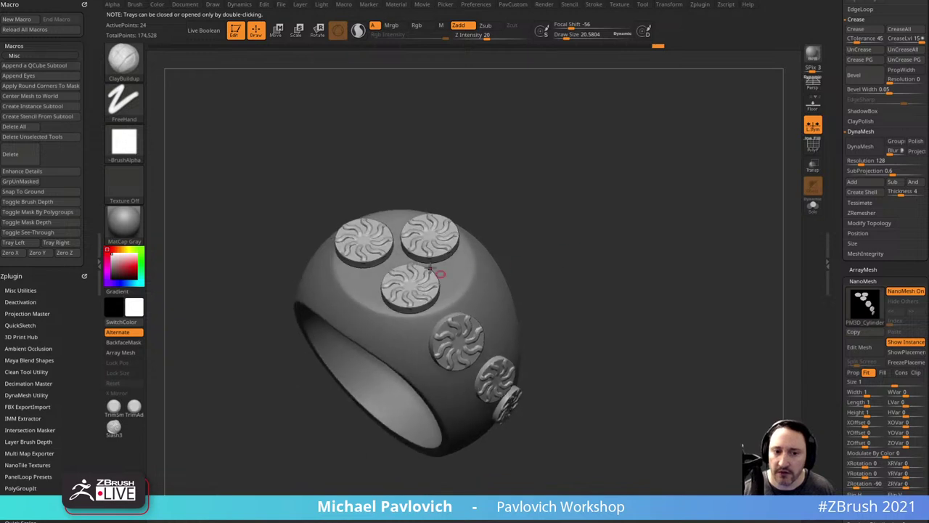
left_click_drag(840, 315, 842, 280)
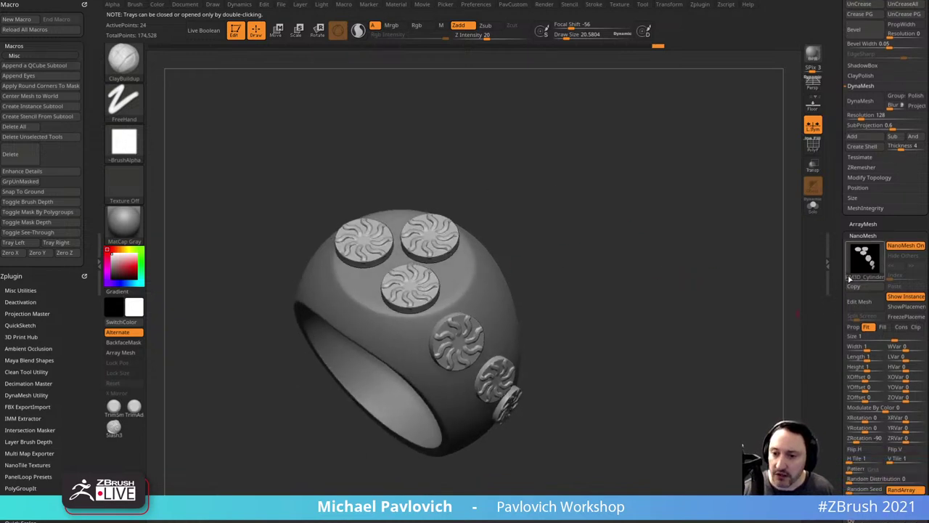
left_click(867, 304)
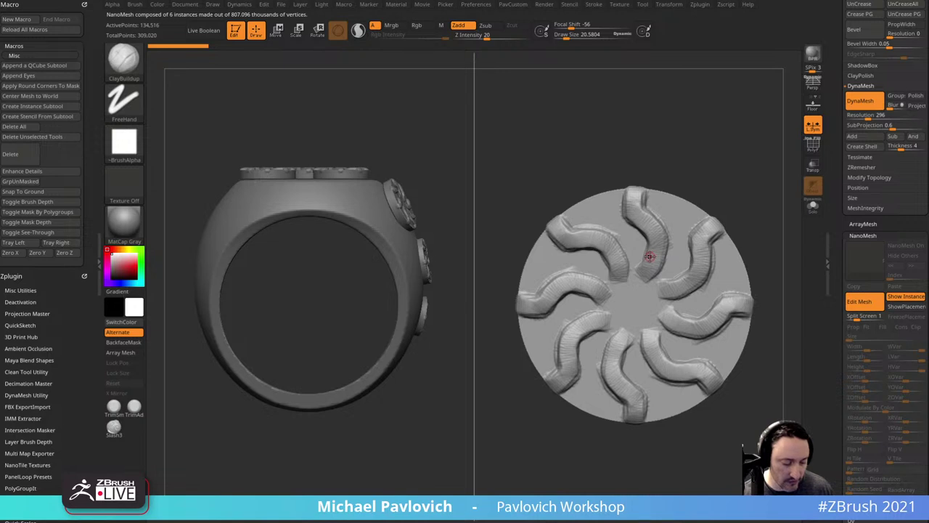
Step: Turn on Z-axis and radial symmetry for the source disc and enlarge the brush draw size to about 95
left_click(668, 4)
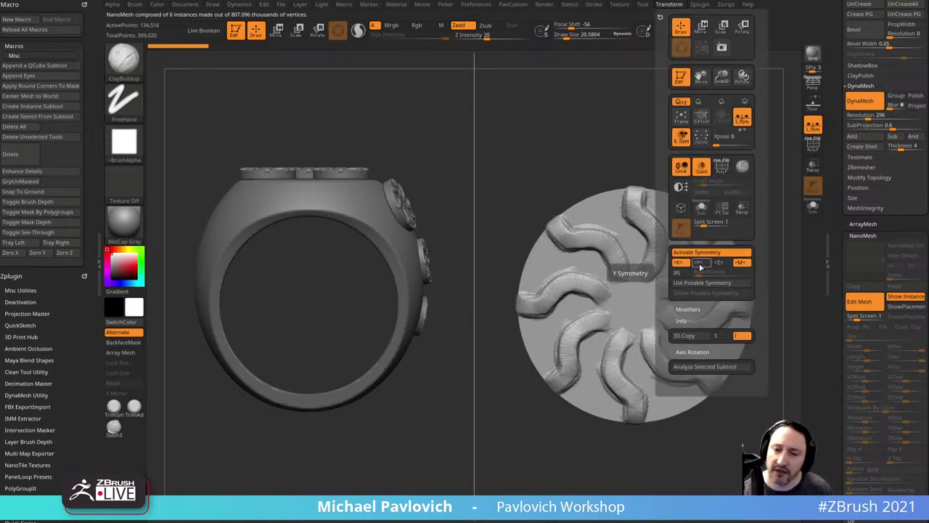
left_click(718, 263)
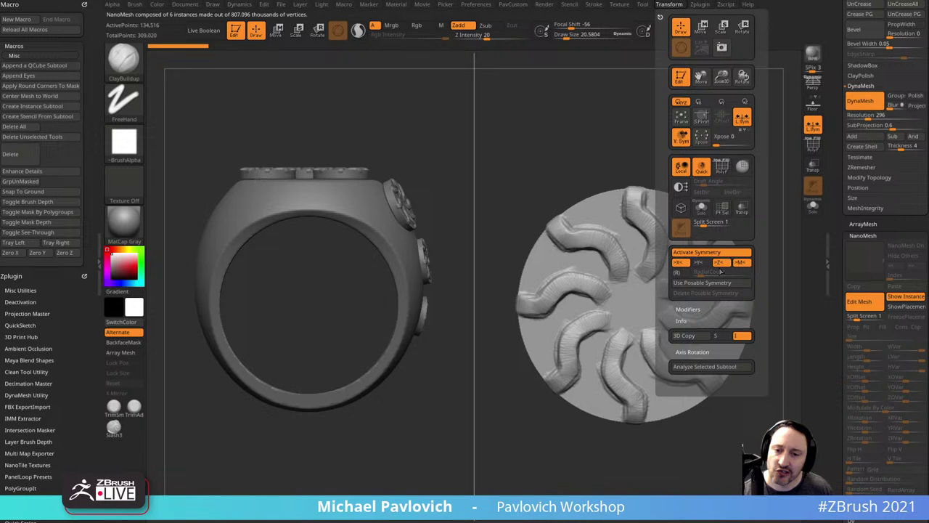
left_click(681, 276)
key("s")
left_click_drag(623, 206, 630, 205)
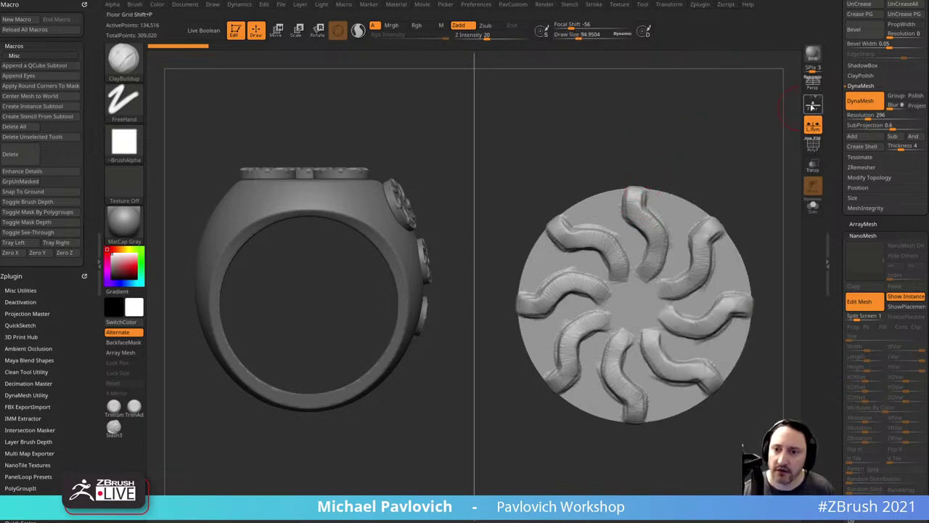
Step: Show the floor grid to check the disc's orientation, toggle Y-axis symmetry and snap to the disc's front view
left_click(812, 107)
left_click_drag(736, 122, 750, 151)
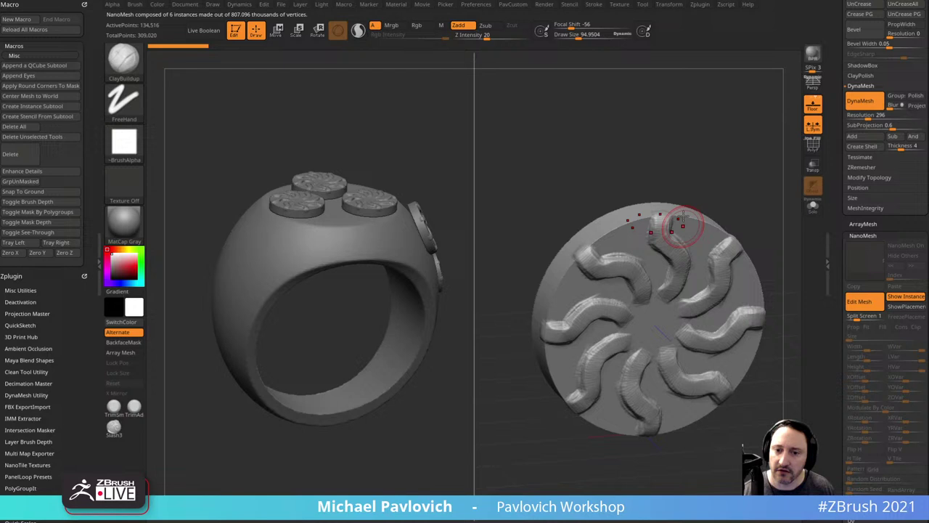
left_click(672, 5)
left_click(700, 263)
left_click_drag(769, 181, 716, 164, "shift")
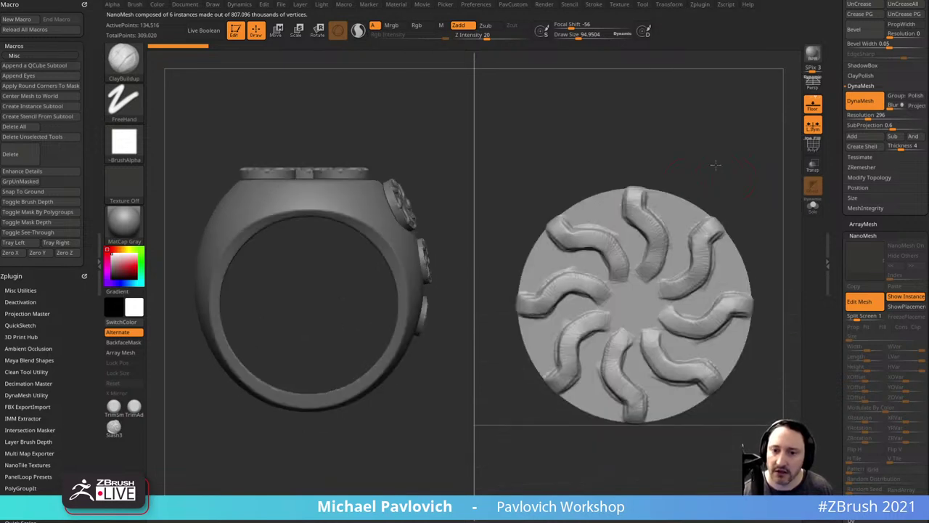
Step: Sculpt symmetric ClayBuildup strokes over the source disc's swirl arms to reshape every instance on the ring
mouse_move(633, 196)
left_mouse_down()
mouse_move(660, 254)
mouse_move(648, 272)
left_mouse_up()
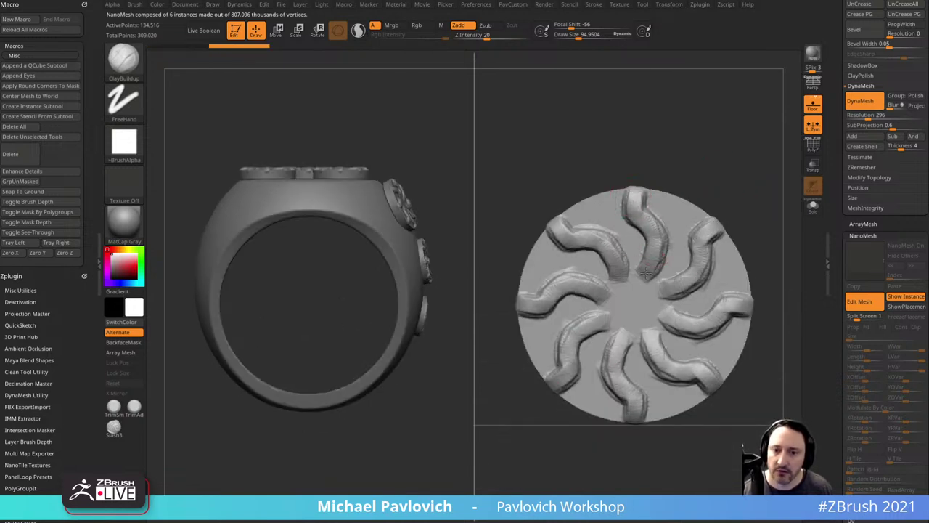
left_click_drag(707, 181, 593, 176)
mouse_move(762, 182)
left_mouse_down()
mouse_move(733, 182)
mouse_move(746, 160)
left_mouse_up()
mouse_move(645, 251)
left_mouse_down()
mouse_move(630, 271)
mouse_move(679, 254)
left_mouse_up()
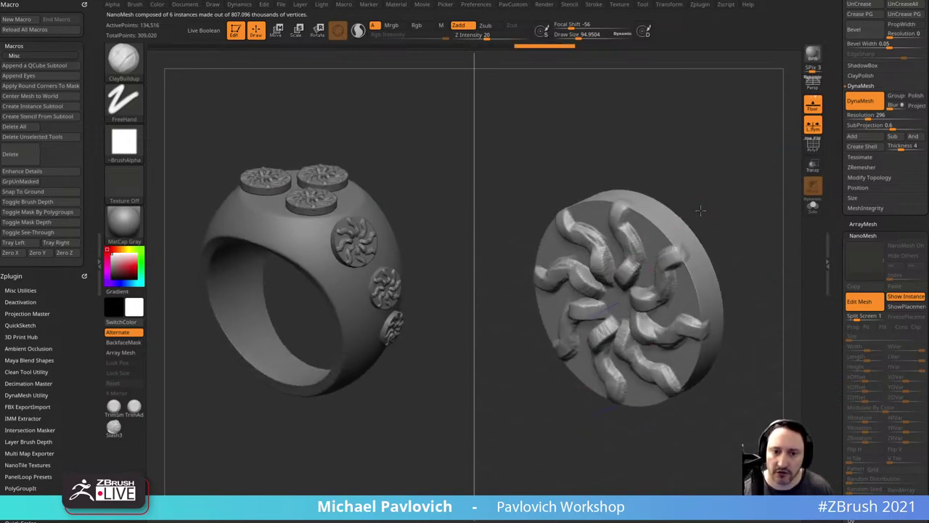
Step: Pull the outer ends of the medallion's curls out past the rim into long tentacles with SnakeHook and Sculptris Pro enabled
left_click_drag(664, 155, 658, 184, "alt")
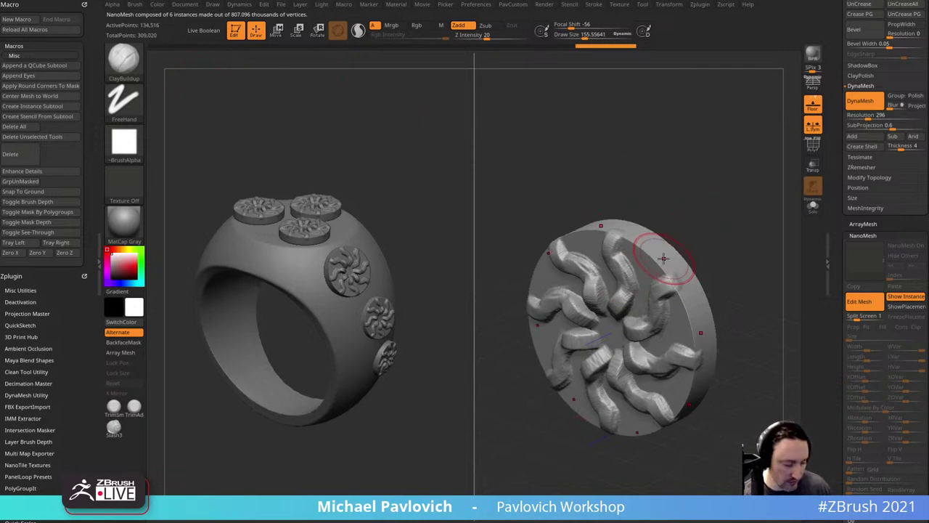
key("b")
key("s")
key("h")
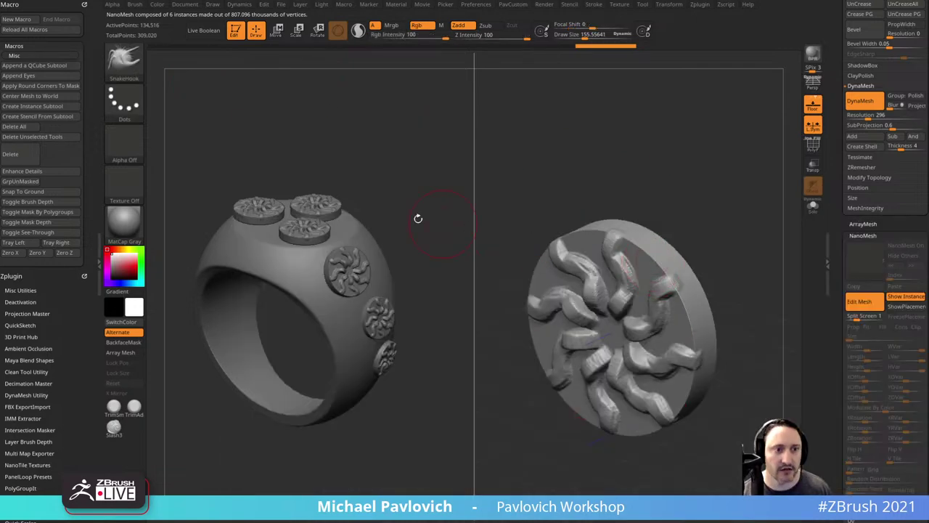
left_click(358, 30)
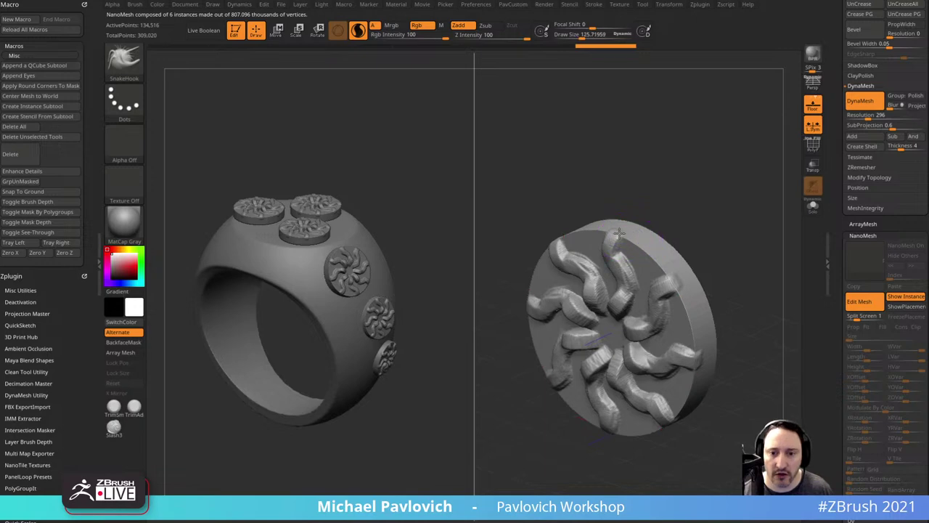
left_click_drag(617, 237, 641, 165)
mouse_move(734, 191)
left_mouse_down()
mouse_move(752, 192)
mouse_move(694, 184)
left_mouse_up()
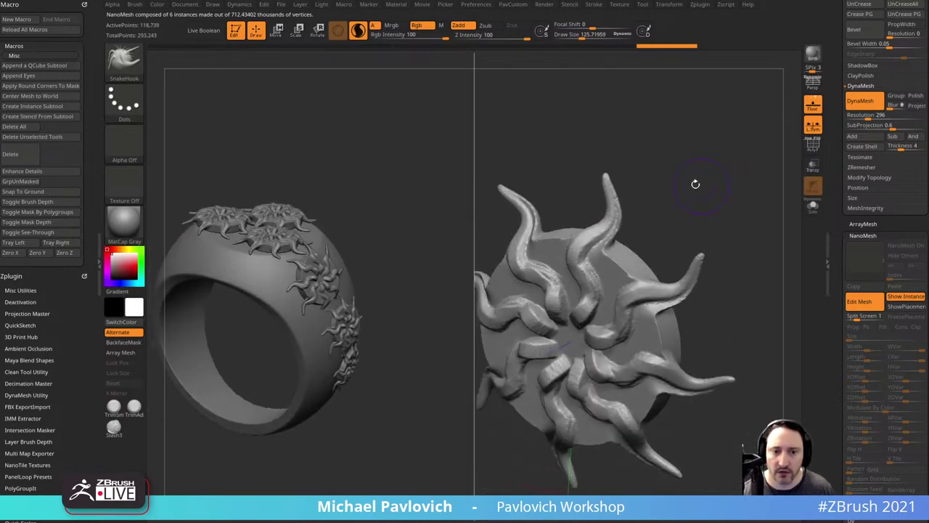
left_click_drag(607, 176, 628, 166)
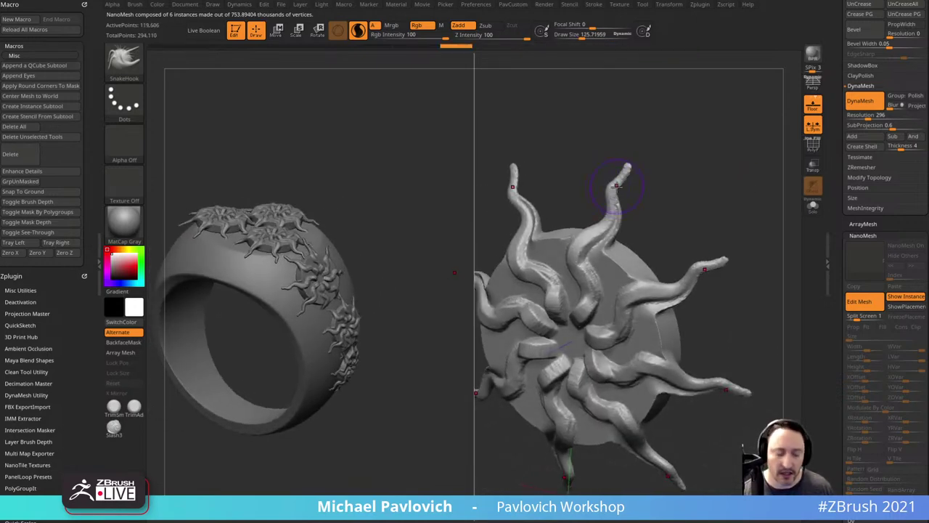
Step: Twist the medallion's tentacle tips with the Spiral brush, undoing the excess strokes
key("b")
key("s")
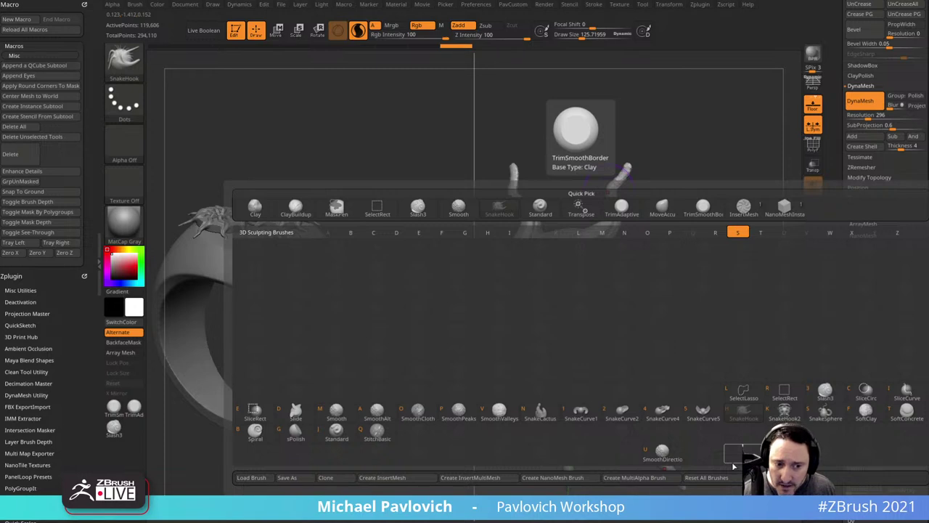
left_click(255, 429)
mouse_move(616, 198)
left_mouse_down()
mouse_move(627, 172)
mouse_move(609, 228)
mouse_move(716, 187)
mouse_move(669, 162)
mouse_move(753, 208)
mouse_move(734, 197)
mouse_move(728, 204)
left_mouse_up()
key("ctrl+z")
key("ctrl+z")
key("ctrl+z")
key("s")
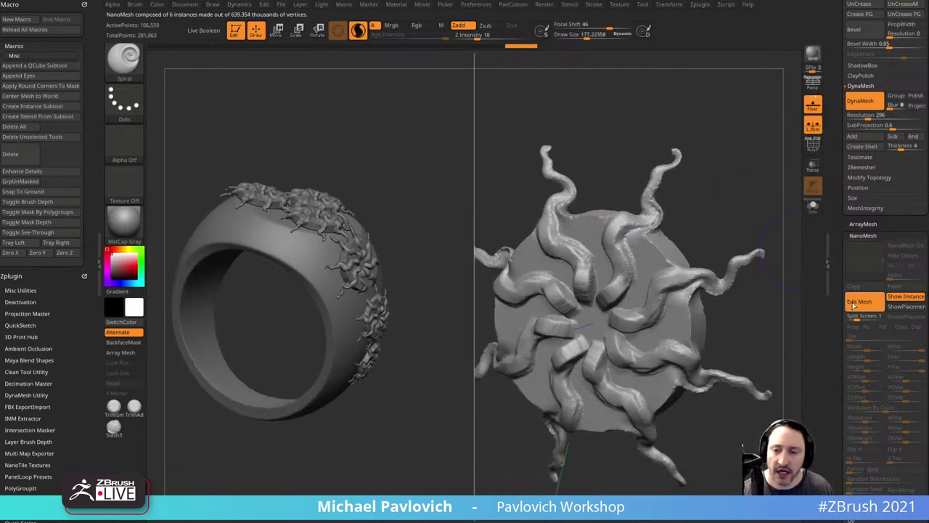
Step: Leave NanoMesh mesh editing to inspect the medallions across the whole ring, and reopen the medallion for editing
left_click(852, 305)
left_click_drag(691, 274, 706, 285)
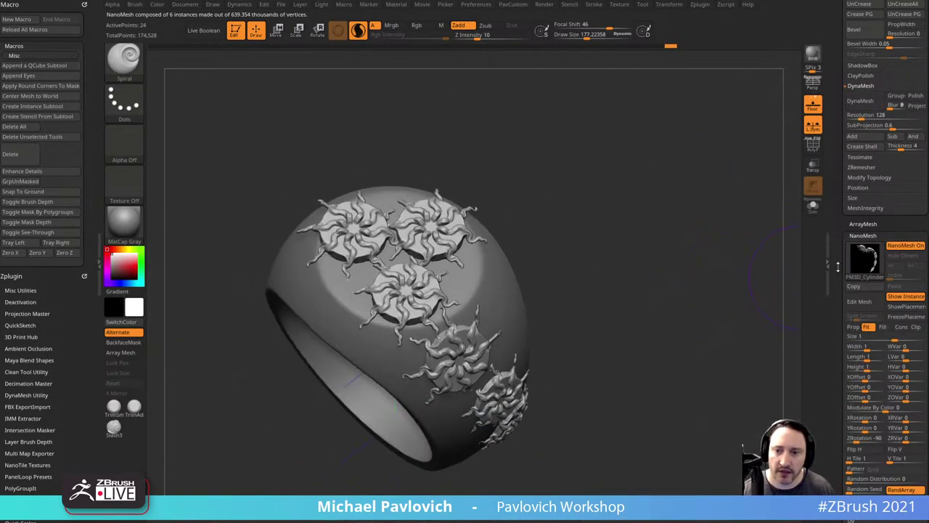
left_click(857, 305)
left_click_drag(693, 218, 723, 218)
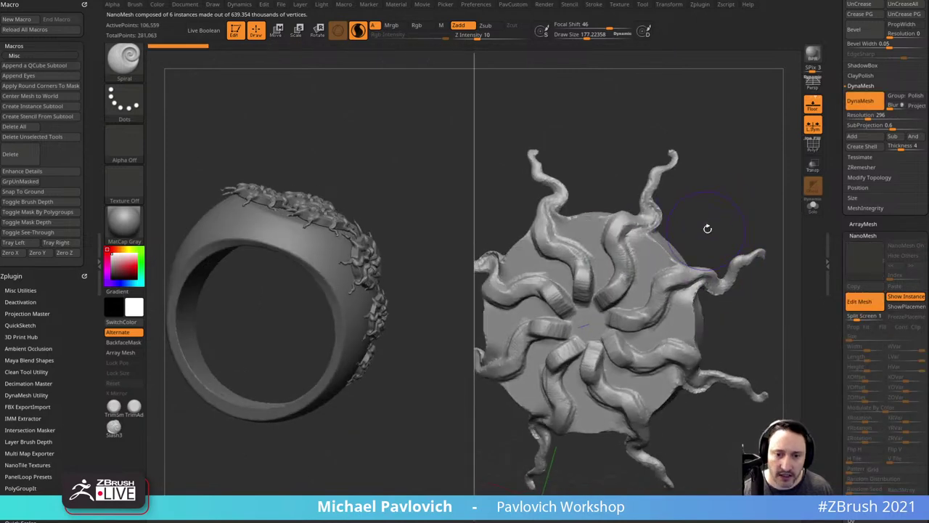
Step: Insert a Cylinder12 primitive at the medallion's center, adjust its depth and remesh it into the DynaMesh
key("m")
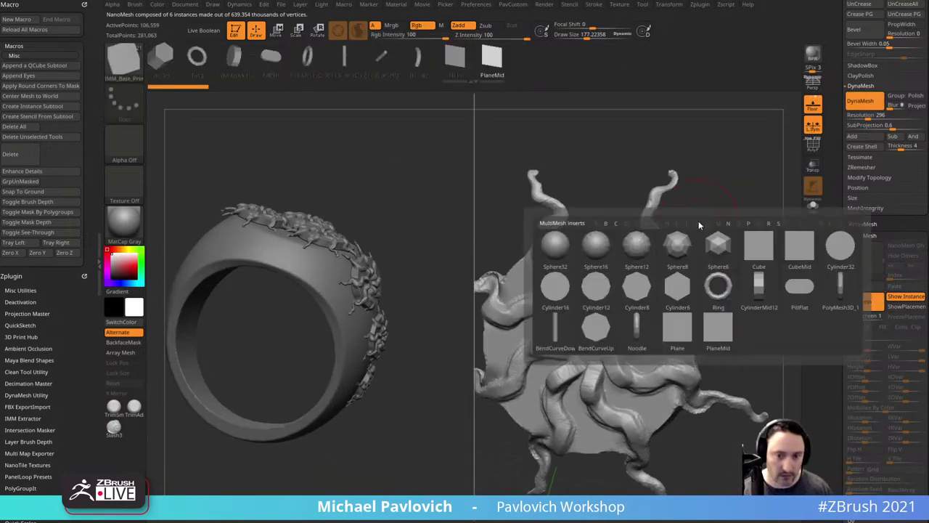
left_click(597, 288)
left_click_drag(748, 215, 755, 196)
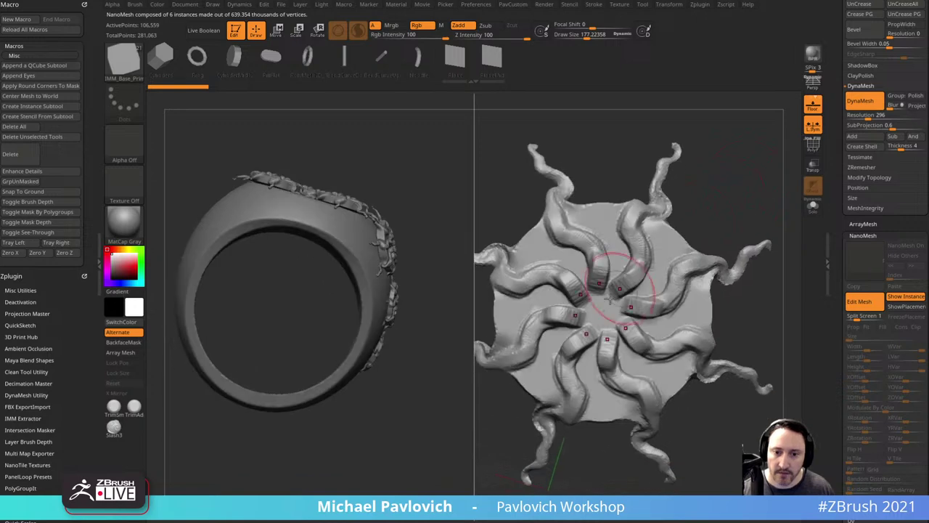
left_click_drag(603, 310, 622, 318)
left_click_drag(758, 219, 726, 234)
key("w")
left_click_drag(576, 315, 597, 312)
key("q")
mouse_move(718, 239)
left_mouse_down()
mouse_move(760, 203)
mouse_move(759, 216)
left_mouse_up()
mouse_move(755, 178)
left_mouse_down("ctrl")
mouse_move(761, 208)
mouse_move(731, 200)
left_mouse_up("ctrl")
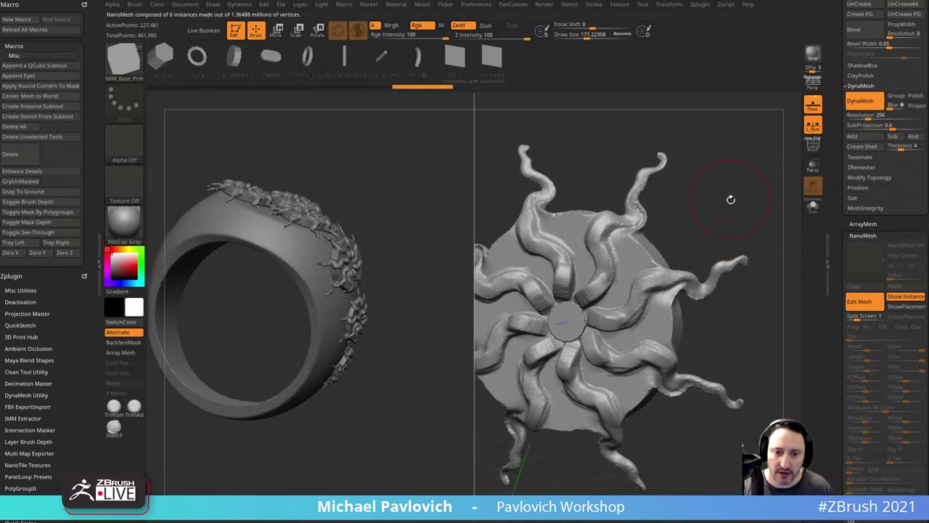
Step: Soften the central disc with a smaller brush and sculpt it into a rounded, ringed dome with the Clay brush
key("s")
left_click_drag(553, 322, 548, 322)
left_click_drag(743, 212, 755, 192)
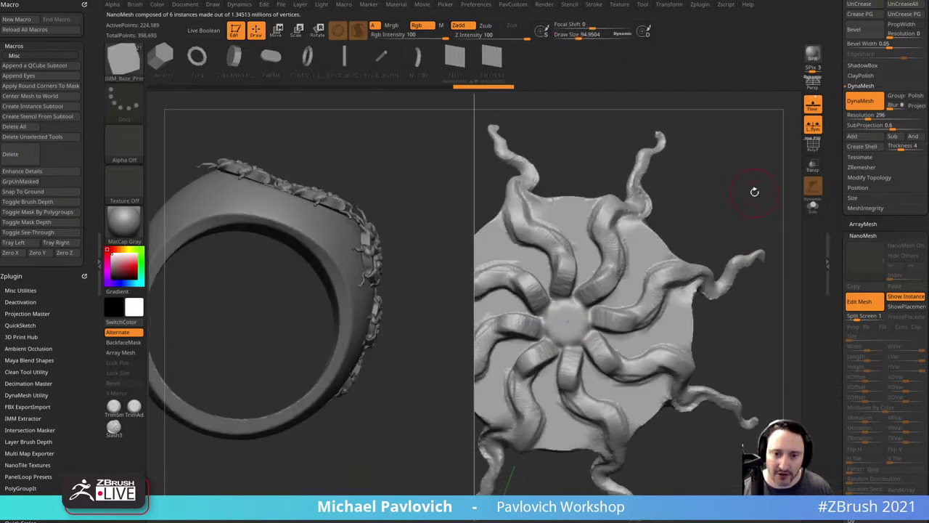
key("2")
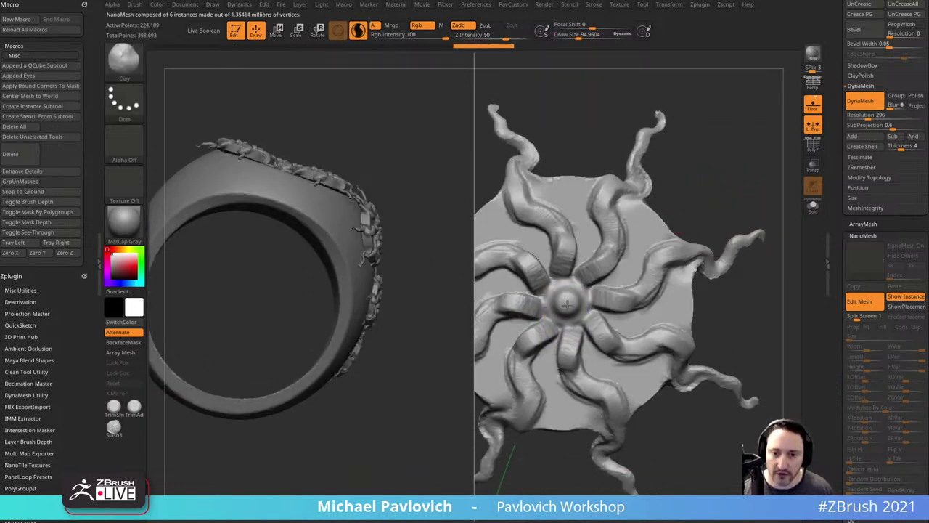
left_click_drag(566, 305, 566, 303)
key("s")
key("s")
left_click_drag(566, 302, 567, 299)
mouse_move(735, 190)
left_mouse_down()
mouse_move(794, 199)
mouse_move(730, 220)
mouse_move(742, 220)
left_mouse_up()
Step: Turn off Sculptris Pro and plane down the medallion's rim between the tentacles with the TrimDynamic brush
key("3")
key("s")
mouse_move(615, 272)
left_mouse_down()
mouse_move(629, 269)
mouse_move(624, 260)
mouse_move(630, 272)
left_mouse_up()
key("ctrl+z")
left_click(360, 31)
mouse_move(726, 243)
left_mouse_down()
mouse_move(728, 215)
mouse_move(715, 194)
left_mouse_up()
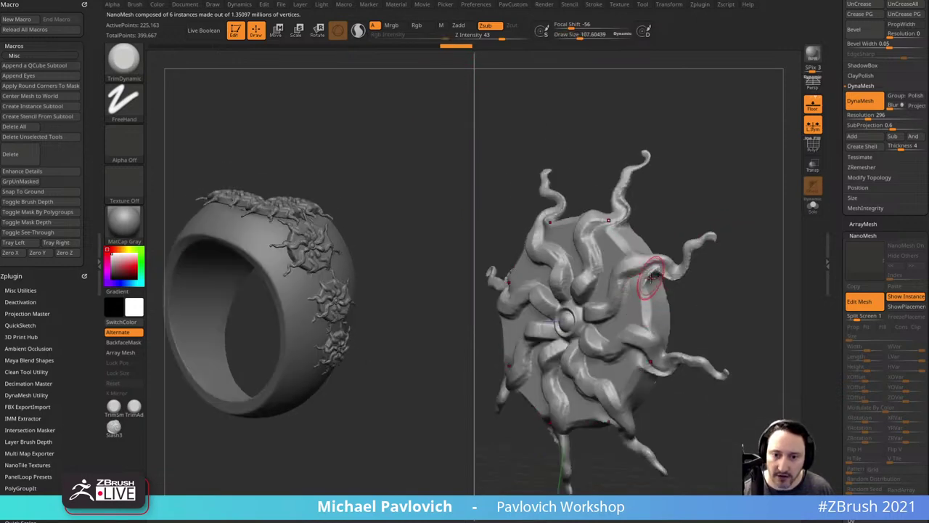
mouse_move(648, 287)
left_mouse_down()
mouse_move(649, 278)
mouse_move(644, 302)
left_mouse_up()
left_click_drag(705, 307, 724, 291)
Step: Reopen the NanoMesh medallion for editing in split view beside the ring
left_click_drag(672, 131, 784, 168, "alt")
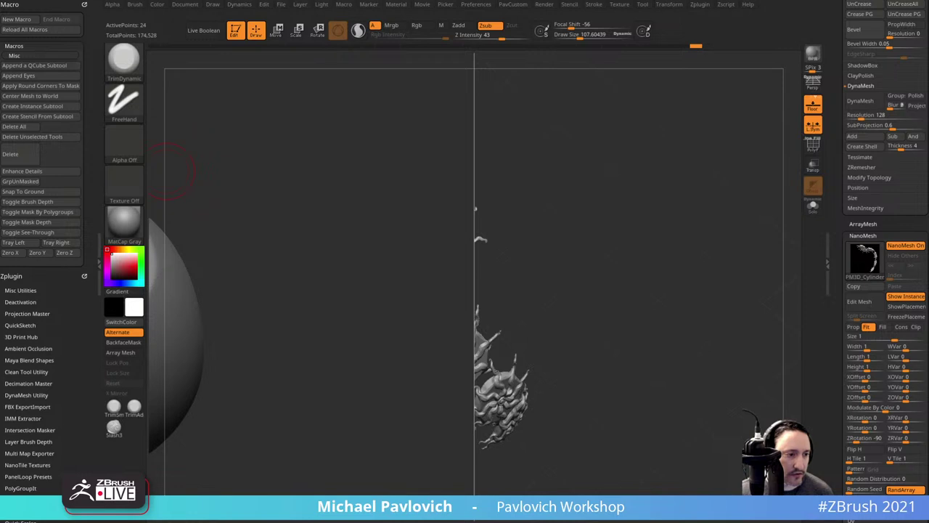
left_click_drag(641, 227, 799, 266)
left_click(862, 301)
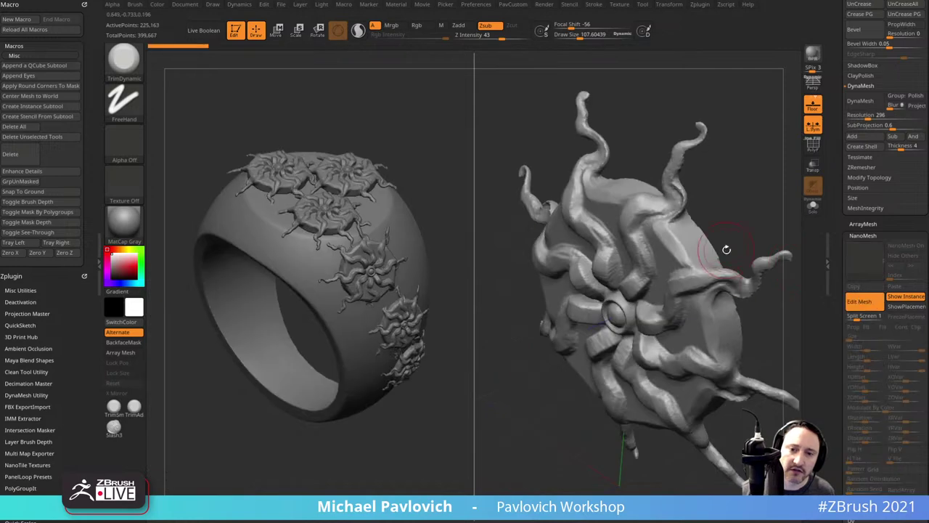
left_click_drag(726, 249, 776, 216)
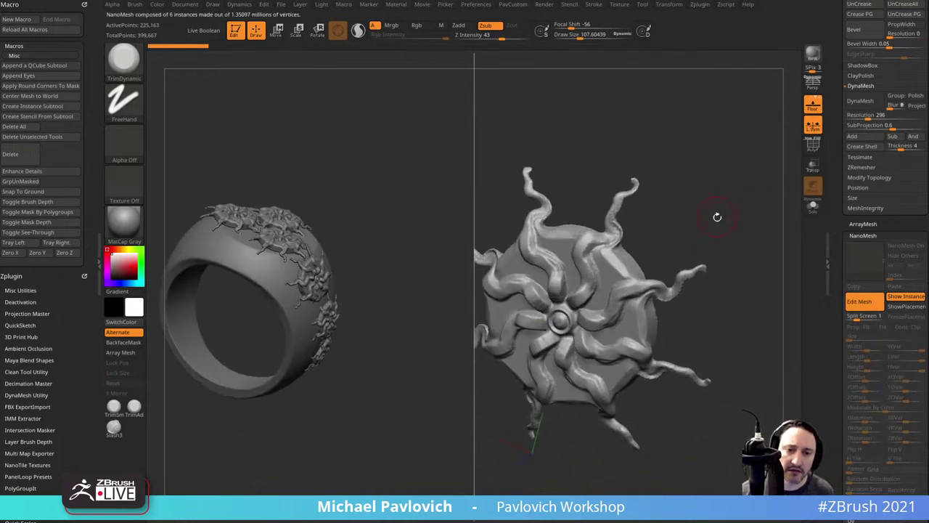
left_click_drag(638, 158, 583, 186, "alt")
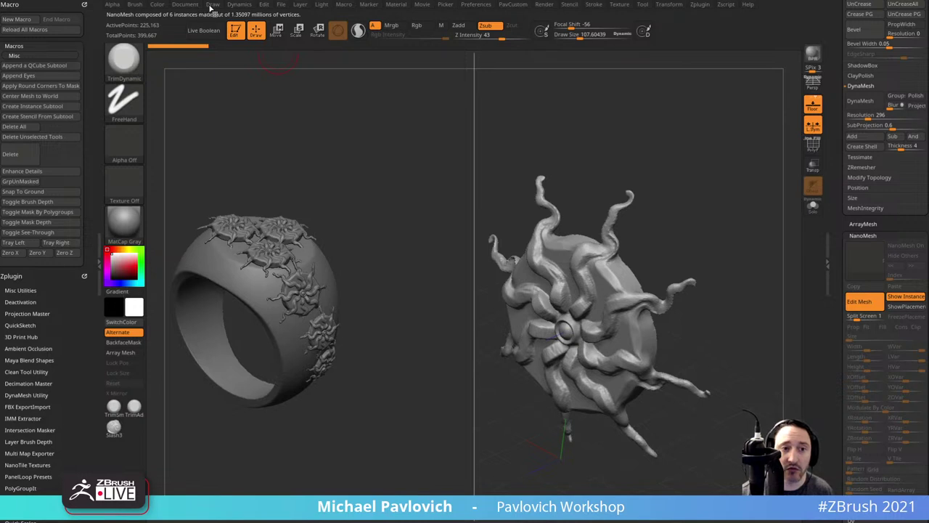
left_click(210, 6)
left_click(191, 5)
left_click(213, 6)
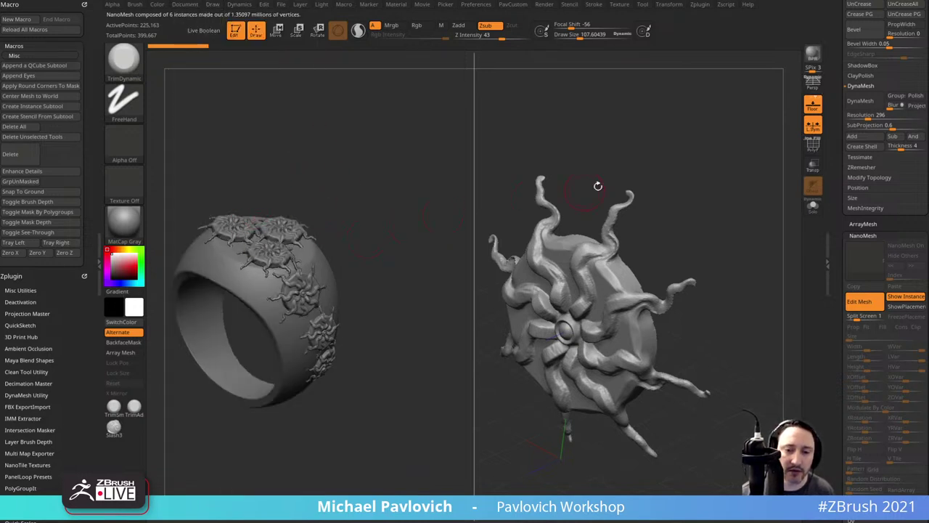
left_click_drag(598, 187, 664, 139)
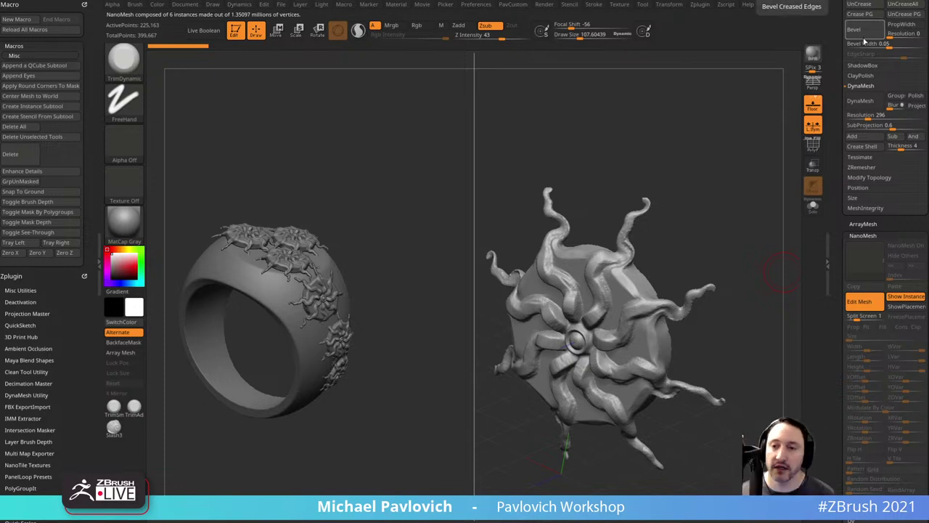
left_click_drag(840, 117, 840, 379)
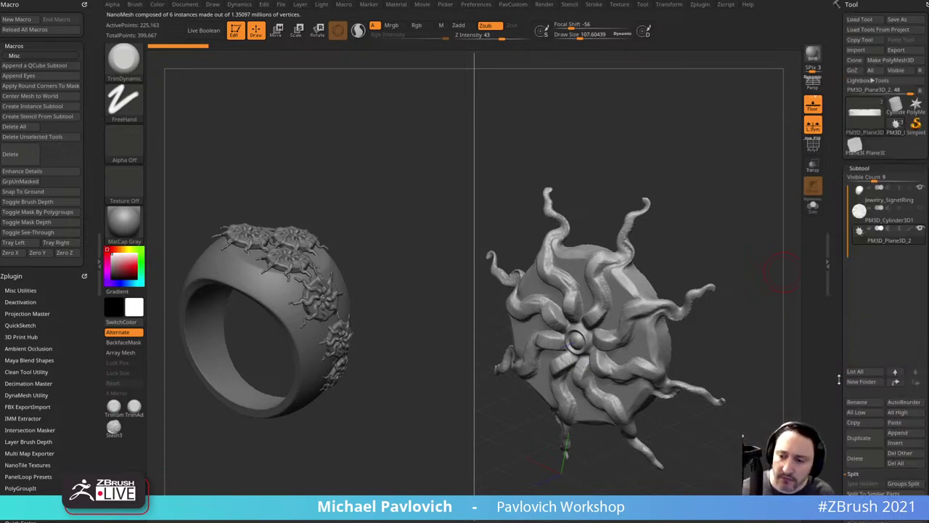
left_click(859, 19)
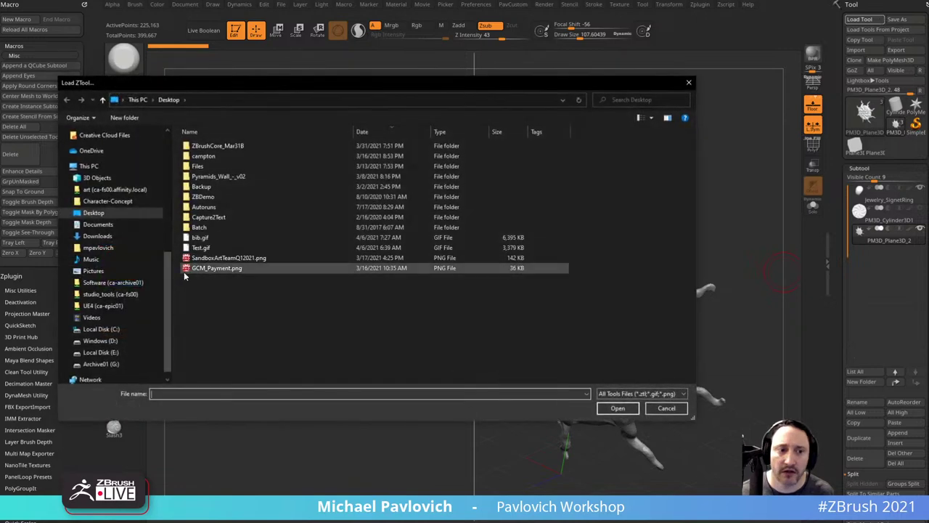
left_click(666, 408)
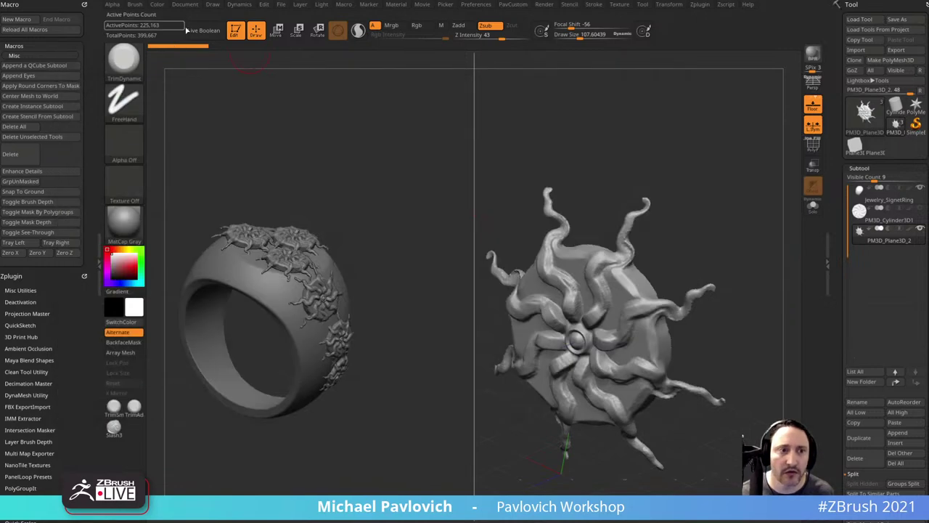
Step: Open the project bib.ZPR from the Desktop without saving changes to the current ring project
left_click(281, 5)
left_click(301, 21)
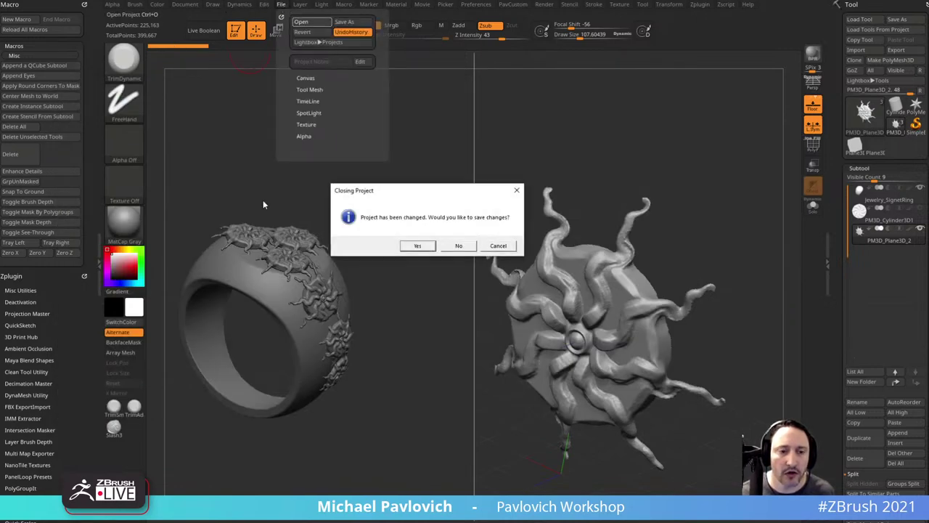
left_click(458, 246)
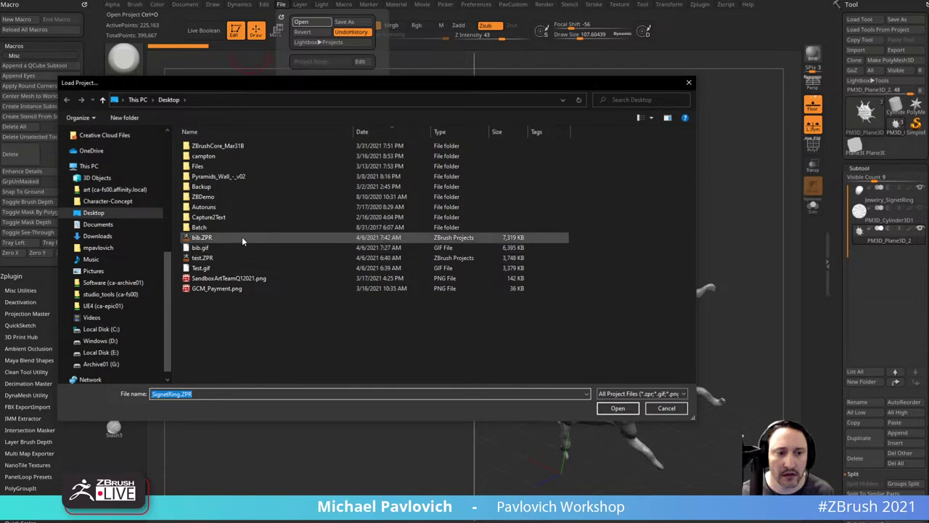
double_click(241, 236)
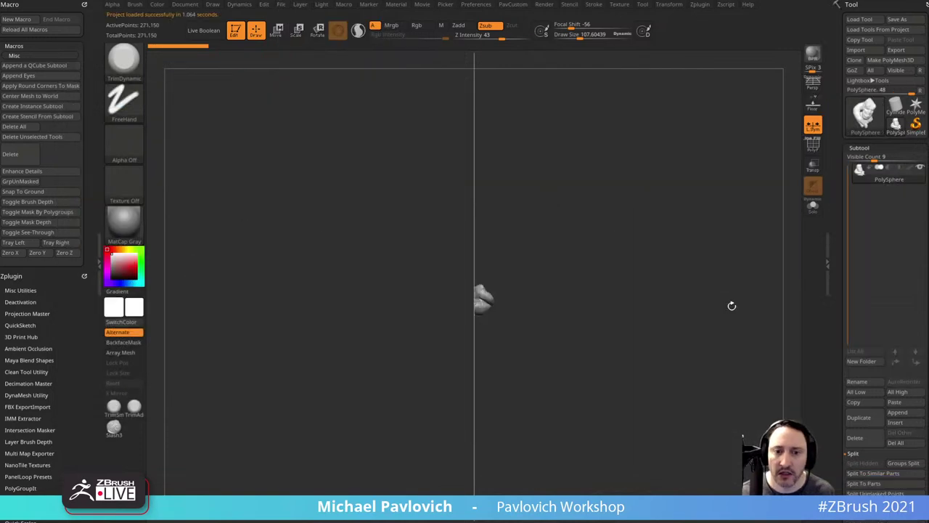
Step: Turn off the split-screen view and show the floor grid under the framed bust
left_click(669, 6)
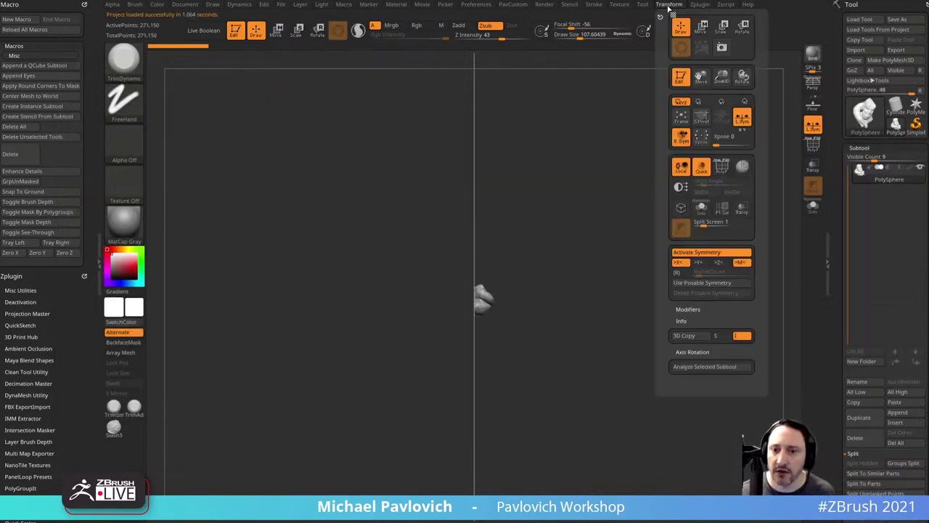
left_click(694, 222)
key("f")
left_click_drag(728, 224, 781, 174, "alt")
left_click(813, 105)
left_click_drag(699, 244, 685, 239, "alt")
mouse_move(685, 239)
left_mouse_down()
mouse_move(655, 263)
mouse_move(668, 252)
mouse_move(638, 239)
mouse_move(597, 251)
left_mouse_up()
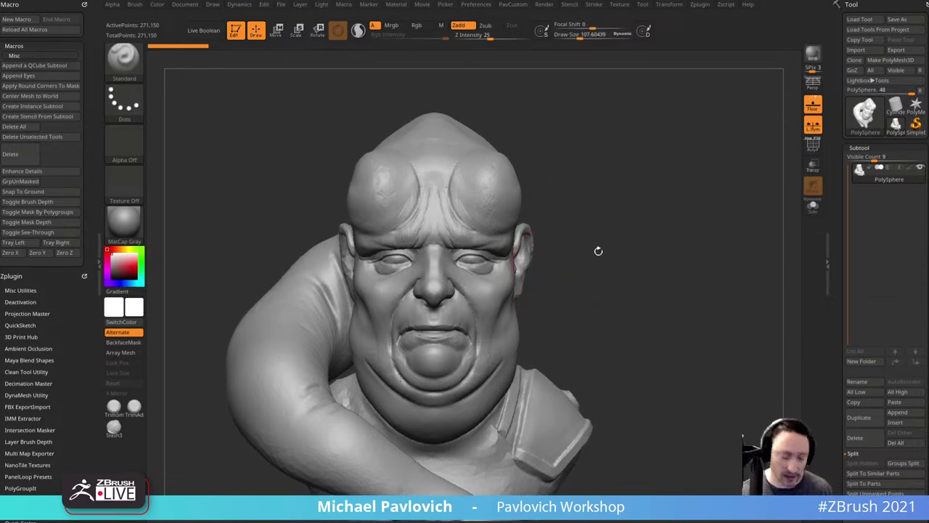
Step: Switch to the insert-mesh primitives brush and choose the Sphere16 mesh
key("b")
key("i")
key("b")
key("m")
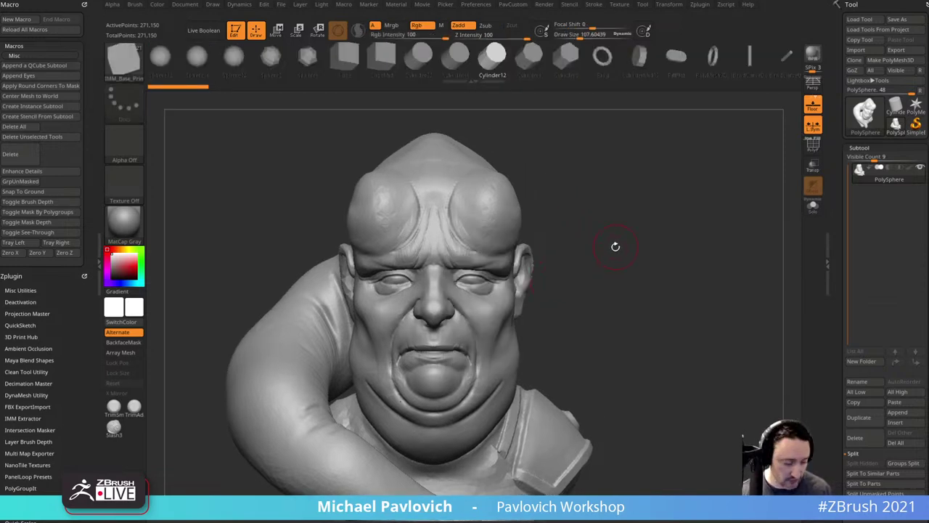
key("m")
left_click(513, 282)
left_click_drag(555, 245, 614, 264, "alt")
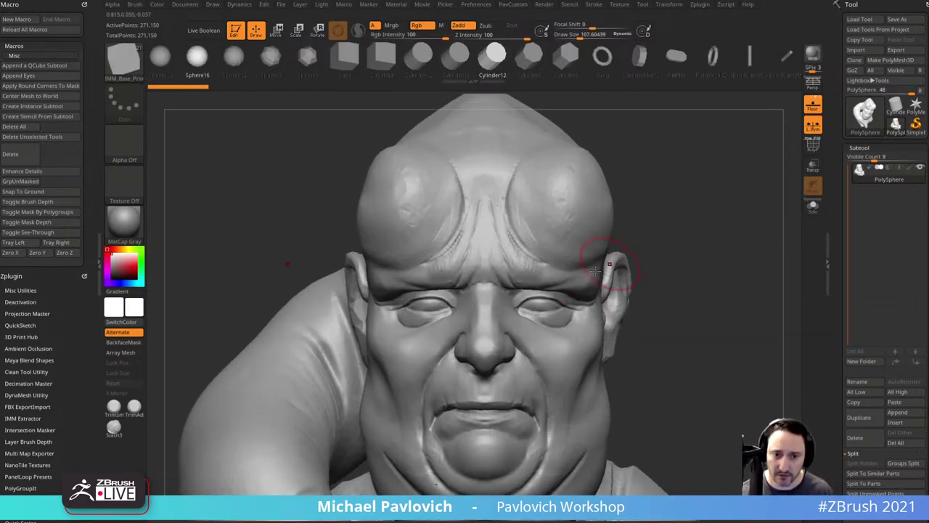
Step: Turn off Local Symmetry for the bust
key("f")
left_click_drag(675, 209, 621, 154, "alt")
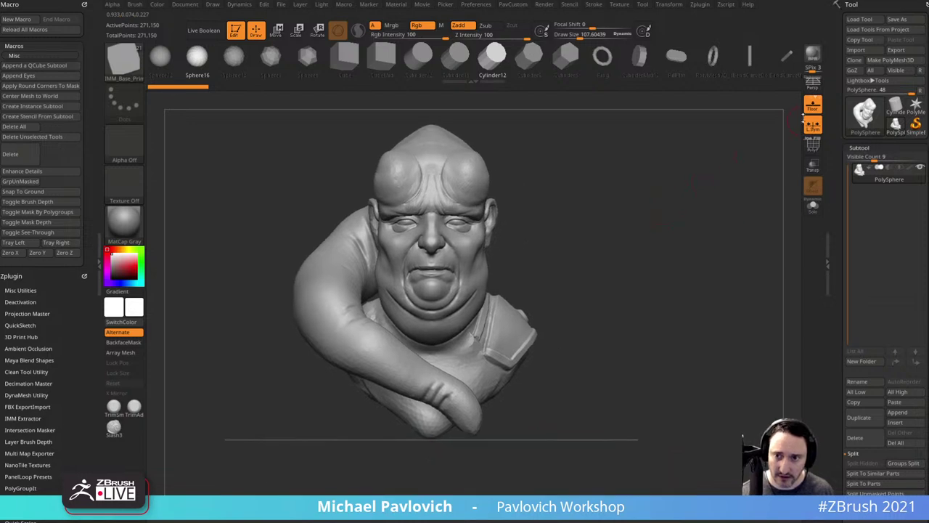
left_click_drag(746, 184, 728, 221, "alt")
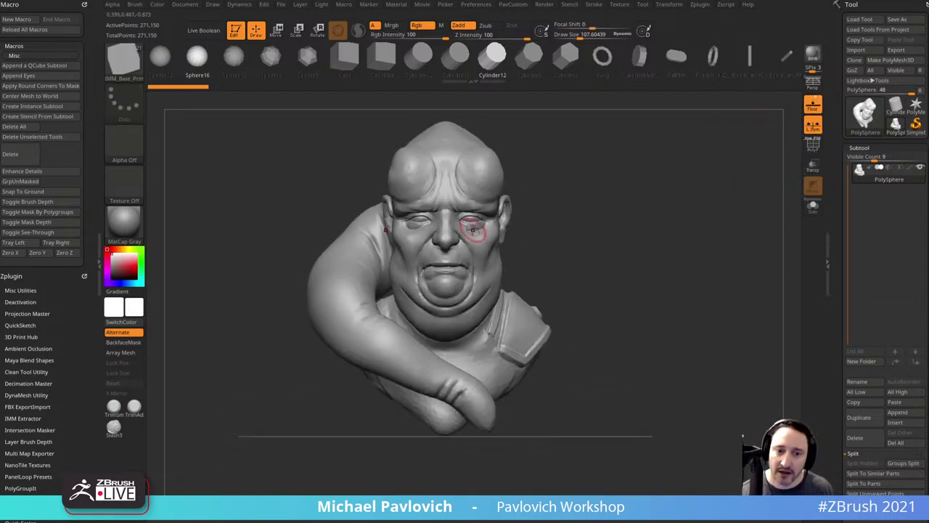
left_click(816, 126)
left_click_drag(605, 193, 558, 223, "alt")
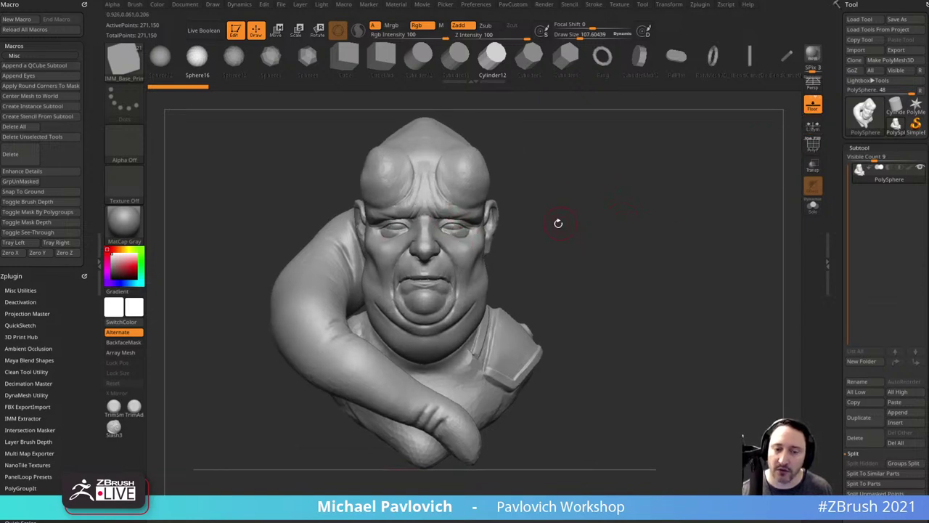
left_click_drag(696, 217, 597, 266)
mouse_move(676, 251)
left_mouse_down()
mouse_move(658, 263)
mouse_move(682, 230)
mouse_move(686, 236)
mouse_move(680, 259)
mouse_move(665, 238)
left_mouse_up()
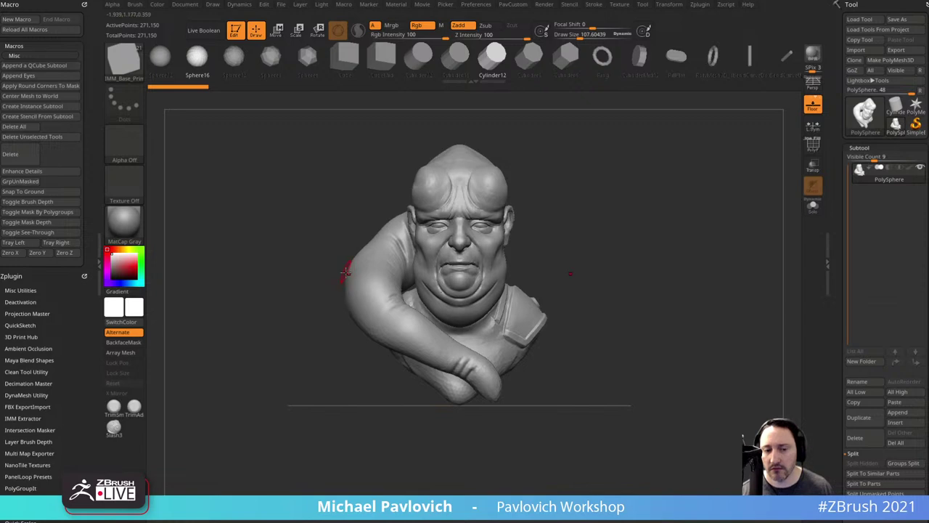
Step: Insert a symmetrical pair of Sphere16 eyeballs over the bust's eyes and split them from the head with Split Masked Points
left_click_drag(599, 234, 675, 232, "alt")
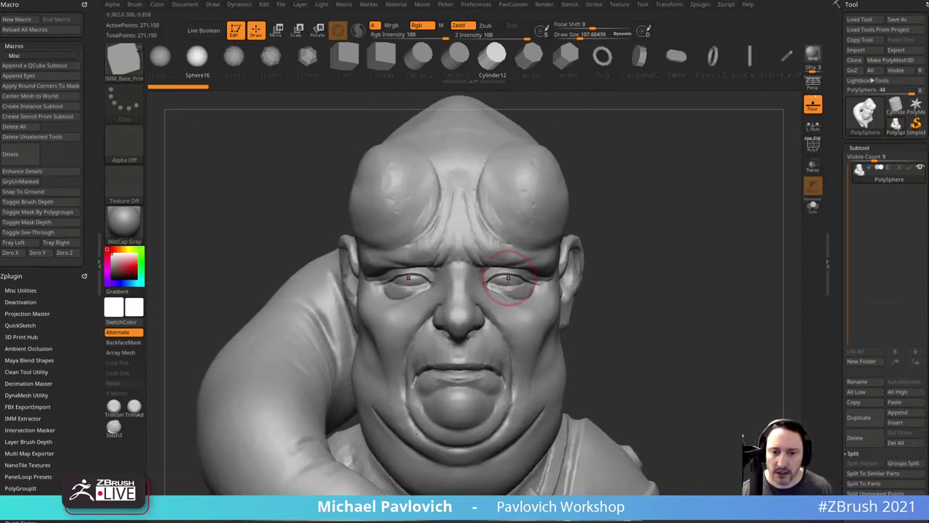
left_click_drag(509, 281, 524, 273)
key("3")
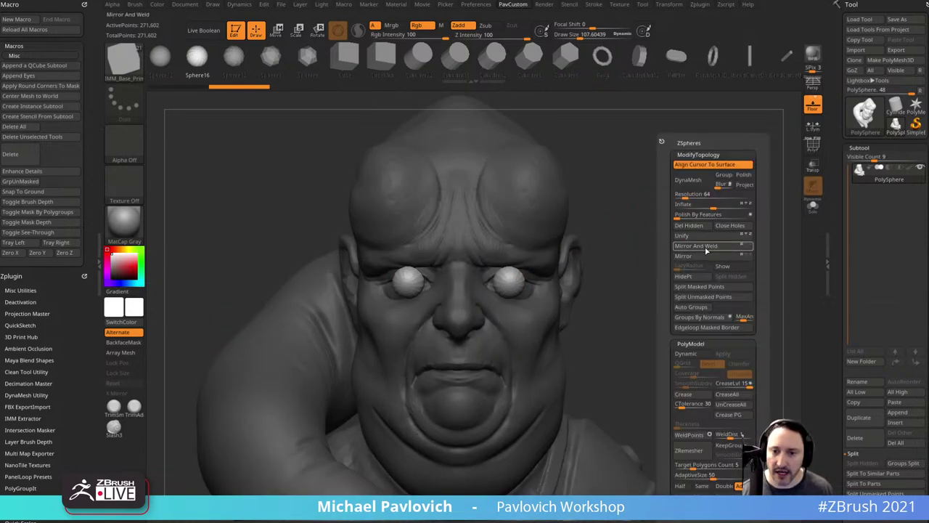
left_click(705, 286)
Step: Move the eyeballs back into the sockets and adjust their size with the gizmo so they sit behind the eyelids
left_click_drag(705, 286, 669, 259, "shift")
key("w")
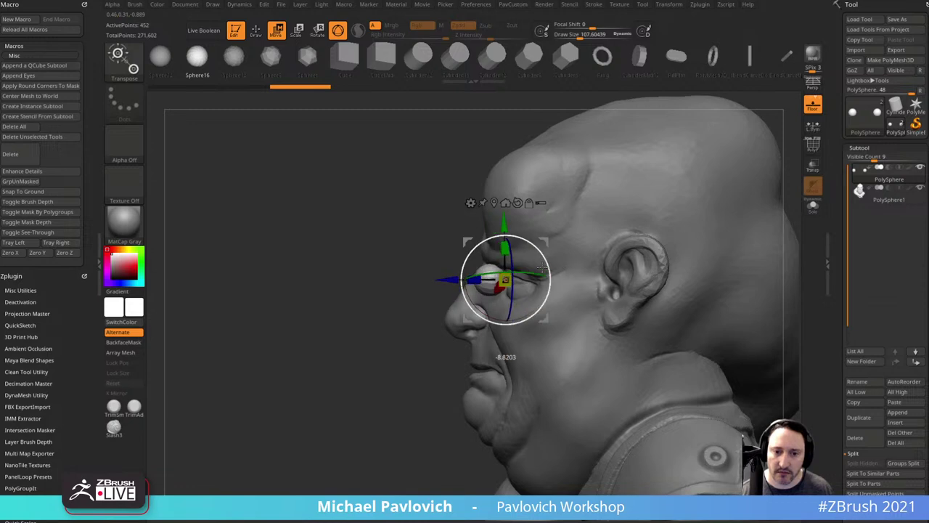
left_click_drag(545, 240, 578, 239)
left_click_drag(394, 338, 690, 270, "shift")
left_click_drag(540, 266, 544, 264)
left_click_drag(583, 231, 575, 231)
key("q")
left_click_drag(706, 231, 690, 190)
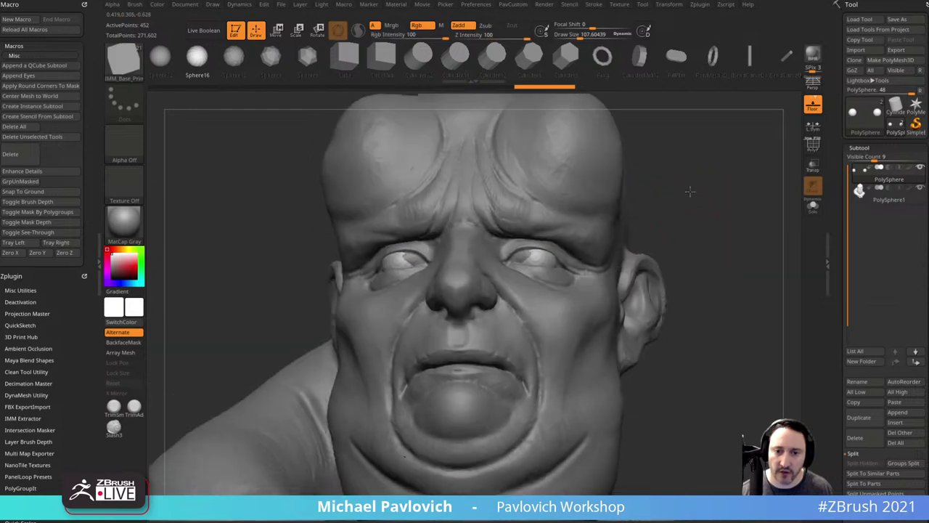
Step: Select the head subtool and shape the eyelids around the eyeballs in profile with the Move brush
left_click(591, 249, "alt")
mouse_move(685, 230)
left_mouse_down()
mouse_move(698, 208)
mouse_move(592, 215)
left_mouse_up()
key("s")
mouse_move(544, 282)
left_mouse_down()
mouse_move(553, 282)
mouse_move(511, 267)
mouse_move(524, 281)
left_mouse_up()
key("b")
key("m")
key("v")
key("1")
key("s")
left_click_drag(524, 271, 526, 267)
left_click_drag(315, 315, 243, 310)
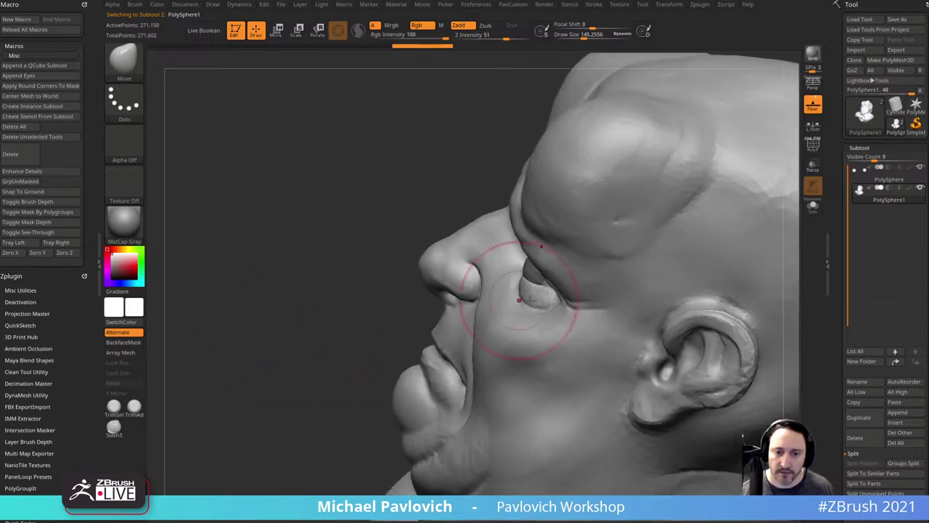
key("s")
left_click_drag(522, 299, 526, 272)
Step: Refine the upper and lower eyelids with a progressively smaller Move brush
left_click_drag(396, 321, 395, 363)
left_click_drag(546, 281, 543, 276)
key("s")
left_click_drag(529, 270, 523, 264)
key("s")
left_click_drag(530, 266, 532, 262)
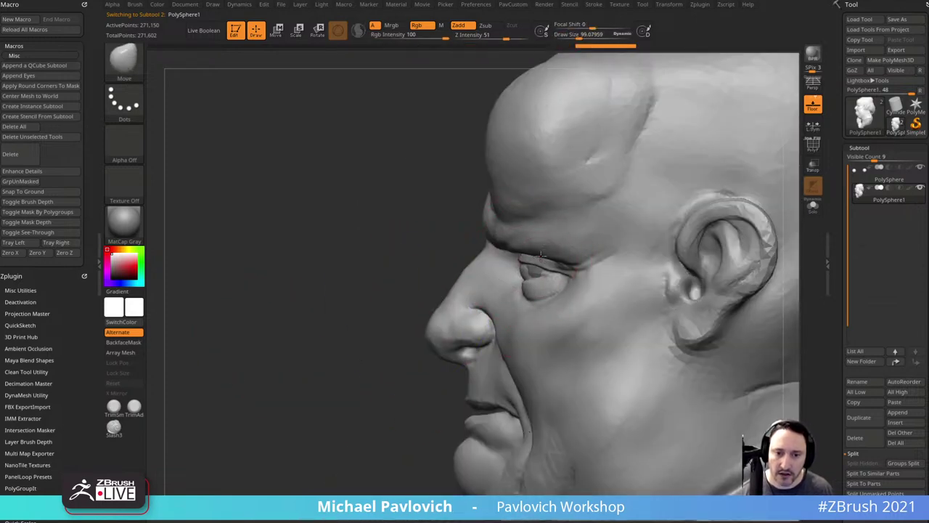
left_click_drag(362, 377, 476, 367)
left_click_drag(484, 320, 483, 315)
left_click_drag(487, 292, 482, 292)
right_click_drag(512, 236, 527, 269, "alt")
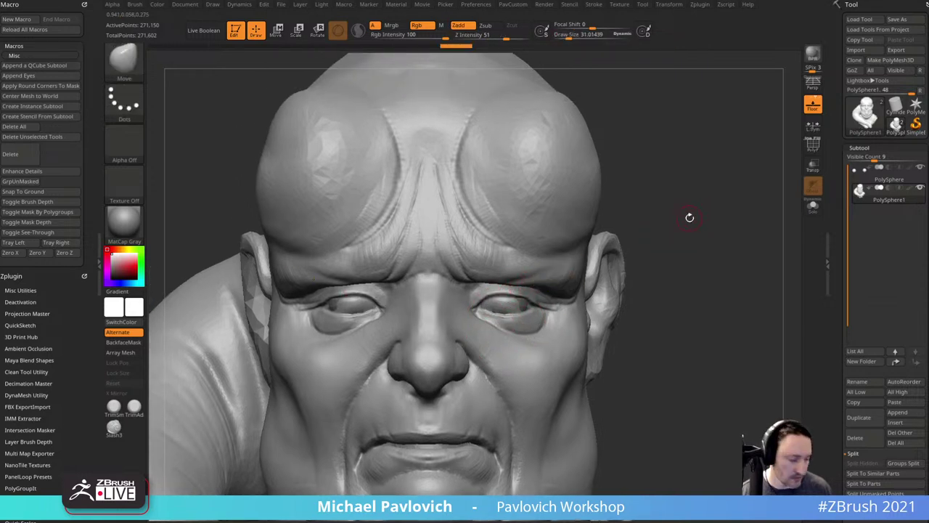
Step: Switch to the Standard brush for detailing around the eyes
key("b")
key("s")
key("t")
right_click_drag(706, 212, 646, 254, "ctrl")
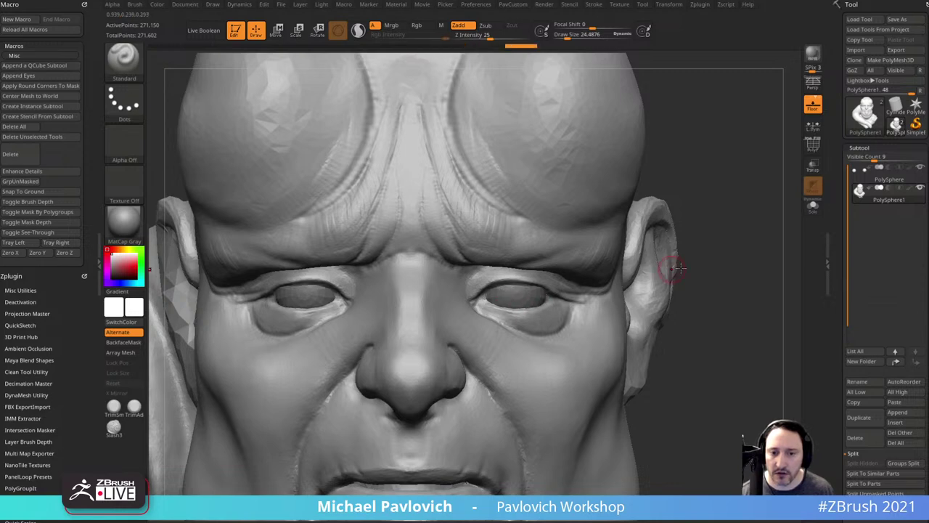
Step: Select the eyeballs subtool, reset the gizmo orientation and centre the gizmo on the eyeball
right_click_drag(681, 269, 694, 190)
left_click(520, 297, "alt")
key("w")
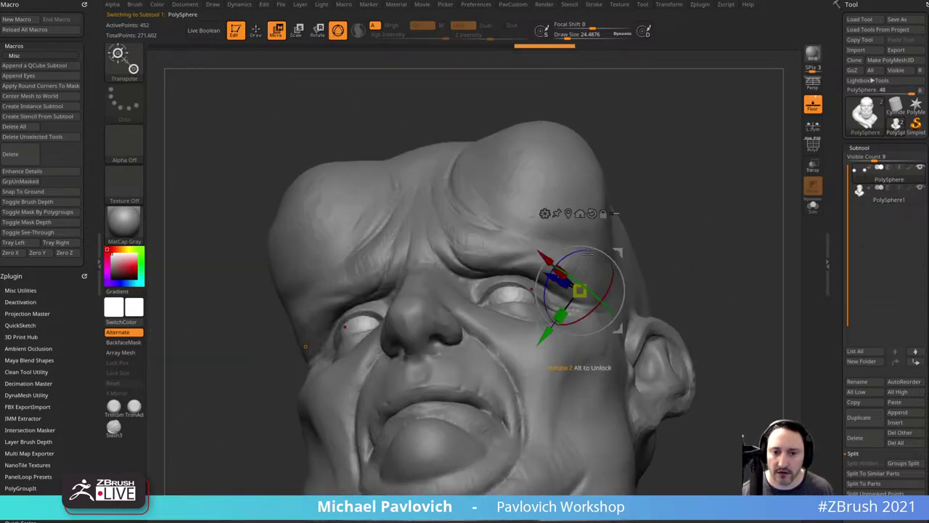
left_click(592, 213)
left_click(568, 214)
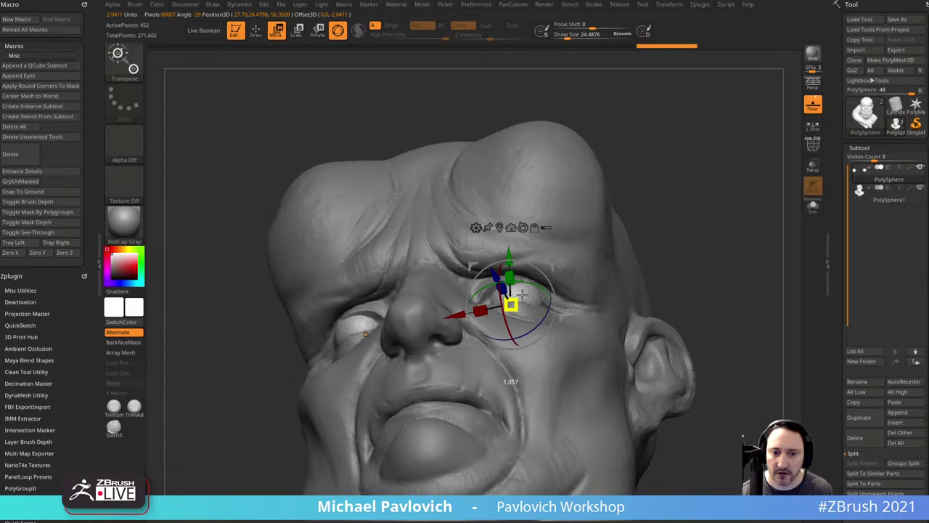
Step: Reposition the eyeballs within the eyelids, checking them from the front and side
left_click_drag(521, 295, 525, 292)
right_click_drag(647, 235, 659, 254, "shift")
left_click_drag(551, 267, 546, 269)
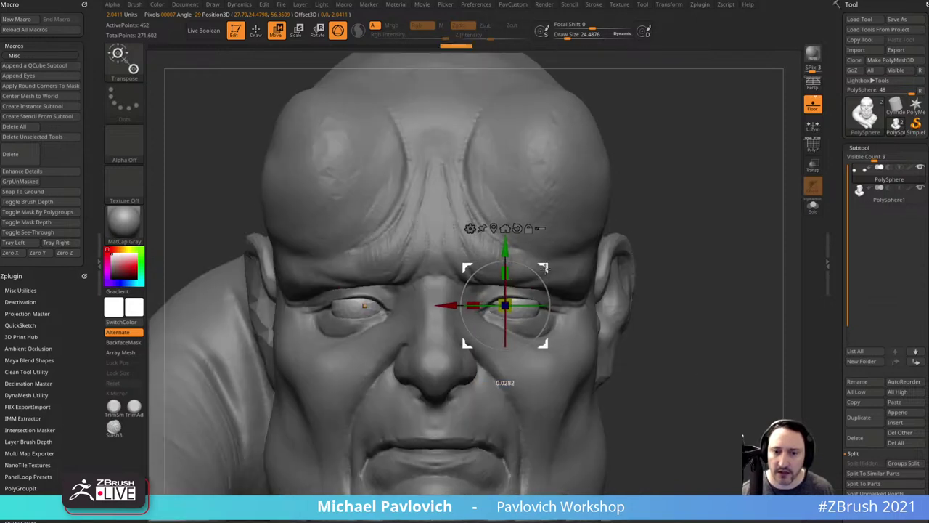
right_click_drag(682, 224, 554, 263, "shift")
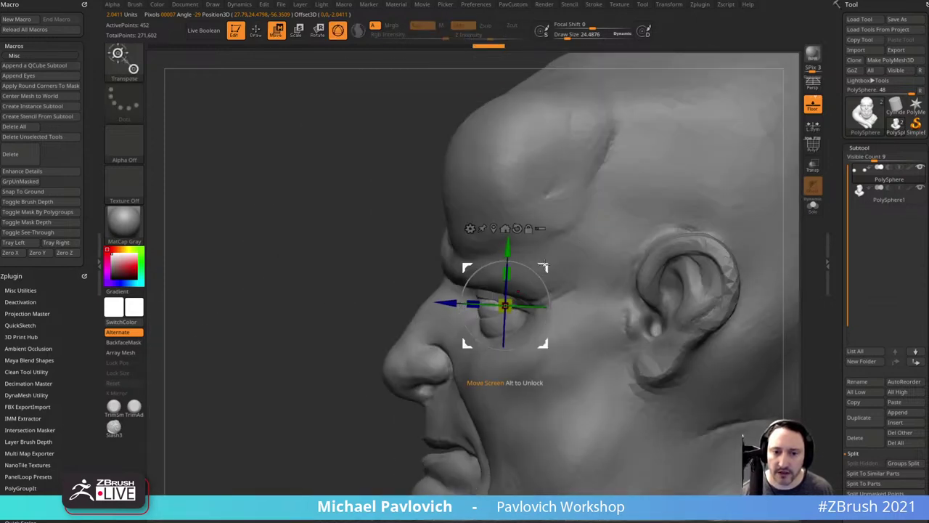
left_click_drag(544, 265, 545, 265)
key("q")
Step: Select the head again and fit the eyelids and inner eye corners to the eyeballs from below with the Move brush
mouse_move(294, 341)
right_mouse_down()
mouse_move(364, 352)
mouse_move(384, 344)
right_mouse_up()
left_click(642, 266, "alt")
mouse_move(643, 266)
right_mouse_down()
mouse_move(680, 233)
mouse_move(609, 181)
right_mouse_up()
key("s")
left_click_drag(495, 312, 522, 309)
key("b")
key("m")
key("v")
key("s")
left_click_drag(521, 309, 497, 280)
right_click_drag(523, 287, 482, 306)
key("s")
left_click_drag(482, 306, 478, 306)
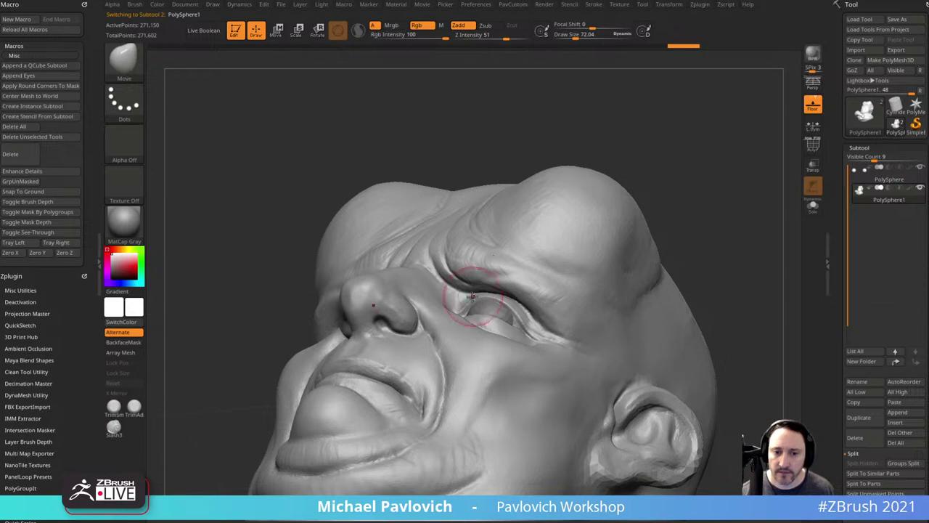
Step: Adjust the outer part of the upper eyelids from the front with a smaller Move brush
right_click_drag(679, 204, 696, 270)
left_click_drag(537, 320, 520, 304)
key("s")
left_click_drag(522, 304, 519, 304)
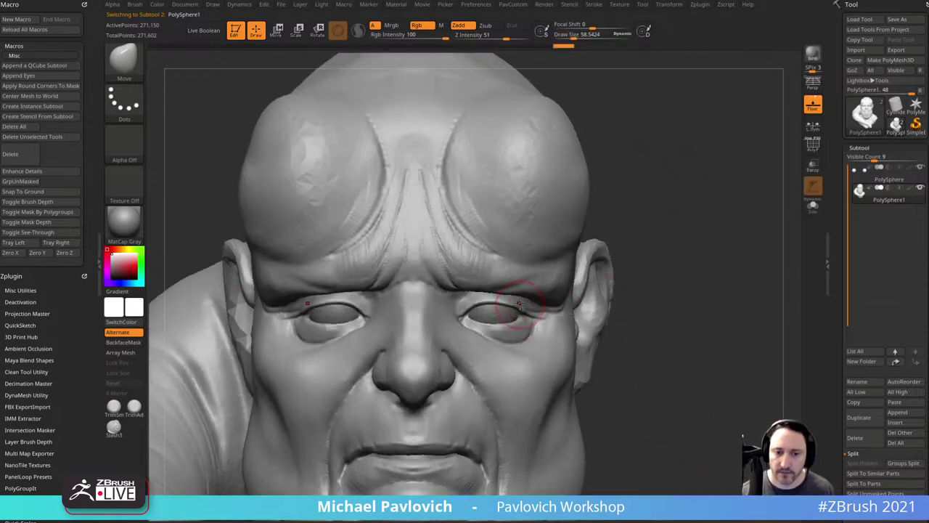
Step: Try masking the bust topologically from the back of the head toward the tentacle
right_click_drag(704, 279, 698, 251, "ctrl")
right_click_drag(699, 250, 655, 241)
left_click_drag(655, 241, 616, 226)
key("w")
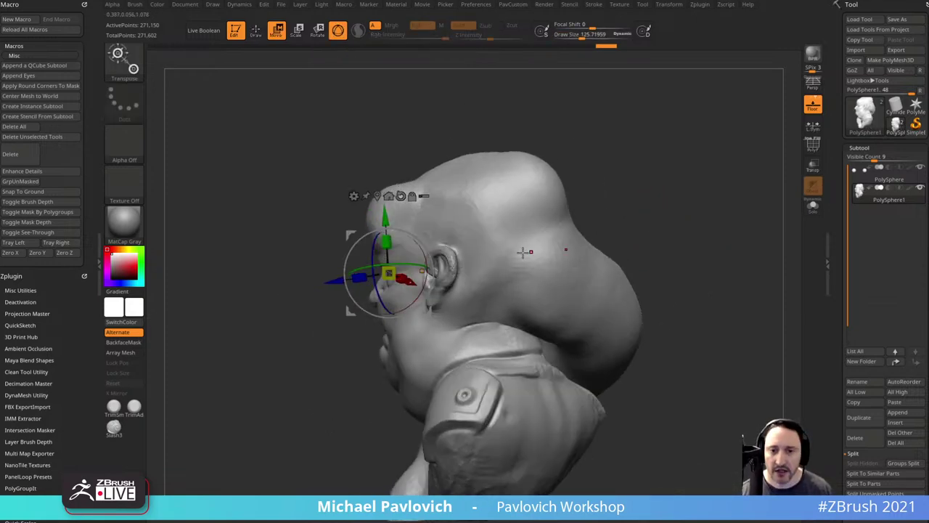
left_click_drag(514, 244, 549, 267, "ctrl")
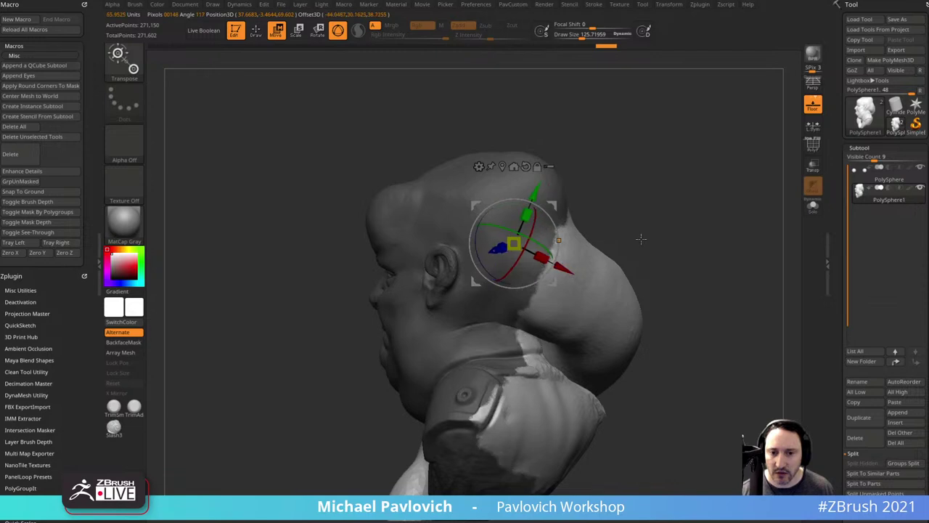
key("q")
left_click_drag(703, 216, 631, 243)
left_click_drag(553, 227, 582, 255, "ctrl")
left_click_drag(707, 201, 581, 229, "alt")
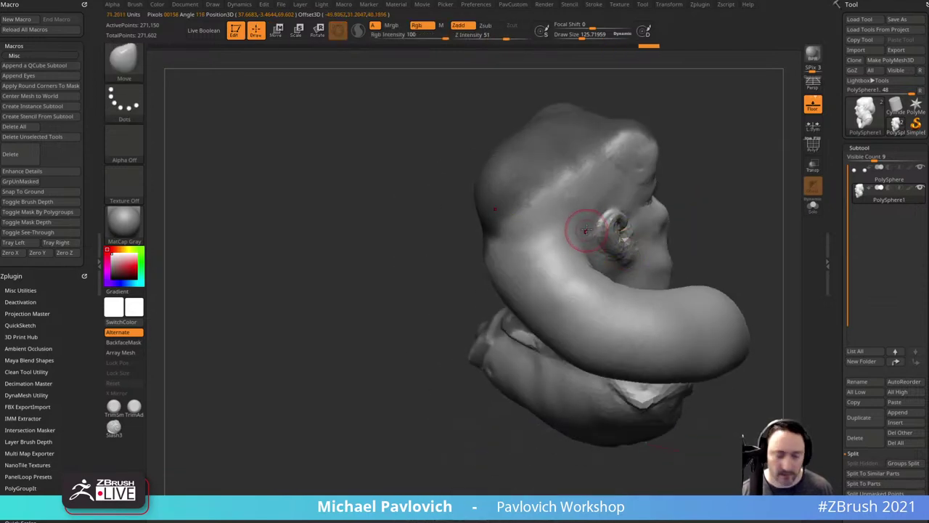
Step: Mask topologically along the tentacle's base, turn the mask into a polygroup and isolate the bust without the tentacle
key("w")
left_click_drag(682, 215, 740, 218)
left_click_drag(571, 302, 520, 257, "ctrl")
left_click_drag(689, 218, 621, 236)
mouse_move(648, 290)
left_mouse_down("ctrl")
mouse_move(559, 254)
mouse_move(557, 230)
left_mouse_up("ctrl")
mouse_move(450, 290)
left_mouse_down()
mouse_move(439, 322)
mouse_move(705, 216)
mouse_move(705, 185)
mouse_move(714, 231)
mouse_move(703, 212)
mouse_move(736, 238)
mouse_move(746, 276)
mouse_move(816, 245)
mouse_move(500, 325)
mouse_move(418, 259)
left_mouse_up()
key("q")
key("ctrl+w")
left_click(616, 307, "ctrl+shift")
key("3")
Step: Switch to SelectLasso and hide the leftover tentacle geometry around the opening at the back of the neck
left_click(136, 58, "ctrl+shift")
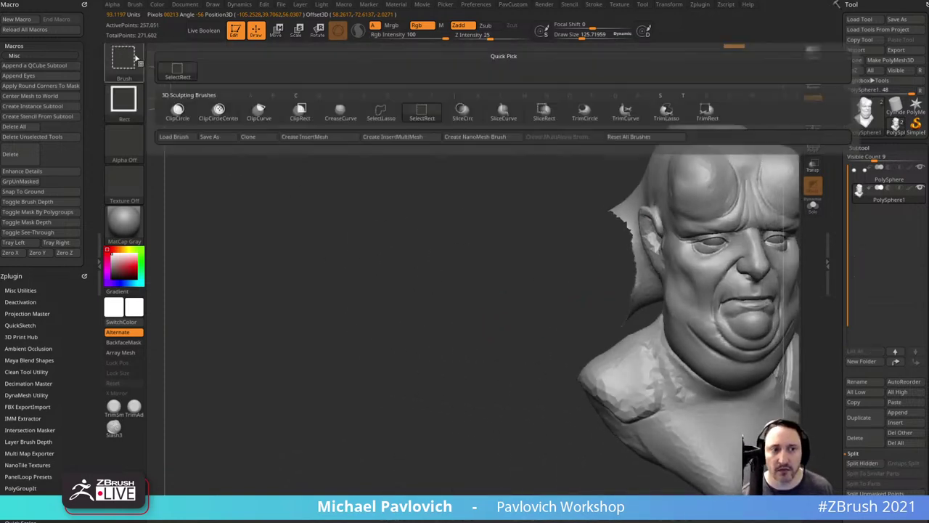
left_click(385, 122, "ctrl+shift")
mouse_move(623, 316)
left_mouse_down()
mouse_move(596, 308)
mouse_move(579, 315)
mouse_move(627, 280)
mouse_move(654, 299)
left_mouse_up()
left_click_drag(589, 347, 580, 345, "ctrl+alt+shift")
mouse_move(502, 352)
left_mouse_down()
mouse_move(607, 338)
mouse_move(633, 315)
left_mouse_up()
mouse_move(573, 319)
left_mouse_down("ctrl+alt+shift")
mouse_move(577, 246)
mouse_move(495, 276)
mouse_move(493, 348)
mouse_move(503, 348)
left_mouse_up("ctrl+alt+shift")
mouse_move(573, 283)
left_mouse_down()
mouse_move(618, 284)
mouse_move(570, 216)
mouse_move(550, 282)
mouse_move(580, 316)
mouse_move(544, 308)
left_mouse_up()
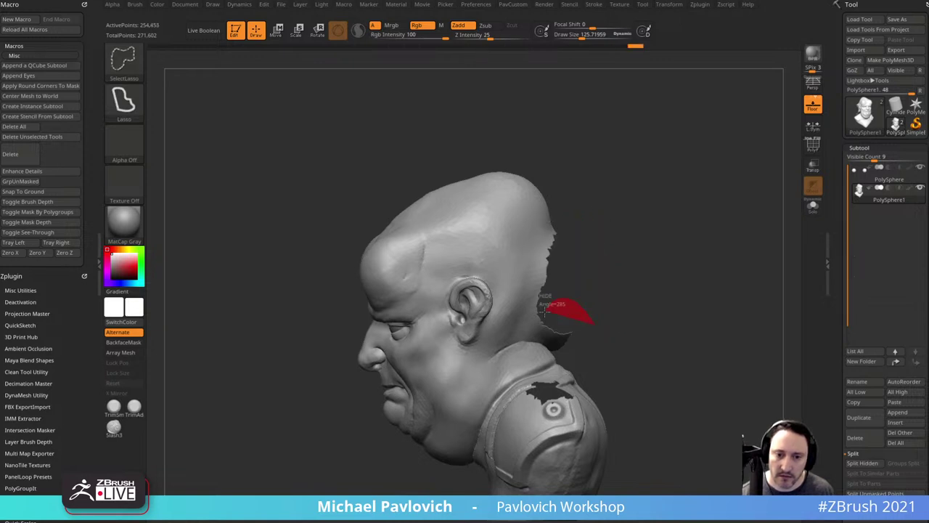
mouse_move(549, 344)
left_mouse_down("ctrl+alt+shift")
mouse_move(596, 347)
mouse_move(538, 314)
left_mouse_up("ctrl+alt+shift")
Step: Show only the tentacle, hide the stray fragments around it and split the hidden geometry into a separate subtool
left_click(689, 310, "ctrl+shift")
key("ctrl+z")
key("ctrl+z")
left_click_drag(615, 350, 617, 347, "ctrl+alt+shift")
mouse_move(646, 326)
left_mouse_down()
mouse_move(674, 315)
mouse_move(689, 327)
left_mouse_up()
mouse_move(693, 334)
left_mouse_down()
mouse_move(732, 355)
mouse_move(678, 333)
left_mouse_up()
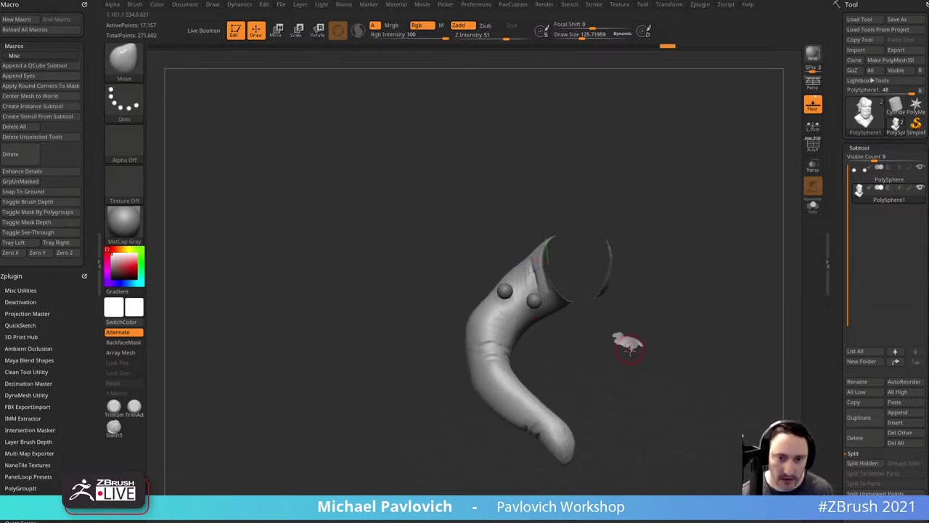
mouse_move(652, 371)
left_mouse_down("ctrl+alt+shift")
mouse_move(657, 380)
mouse_move(760, 308)
mouse_move(660, 339)
mouse_move(681, 344)
mouse_move(730, 325)
left_mouse_up("ctrl+alt+shift")
key("2")
left_click(697, 277)
Step: Select and solo the bust, flip it with Mirror and apply Mirror And Weld to make both shoulders match
left_click(647, 207, "alt")
left_click_drag(757, 193, 598, 245, "alt")
left_click_drag(598, 245, 669, 220)
left_click(812, 208)
key("space")
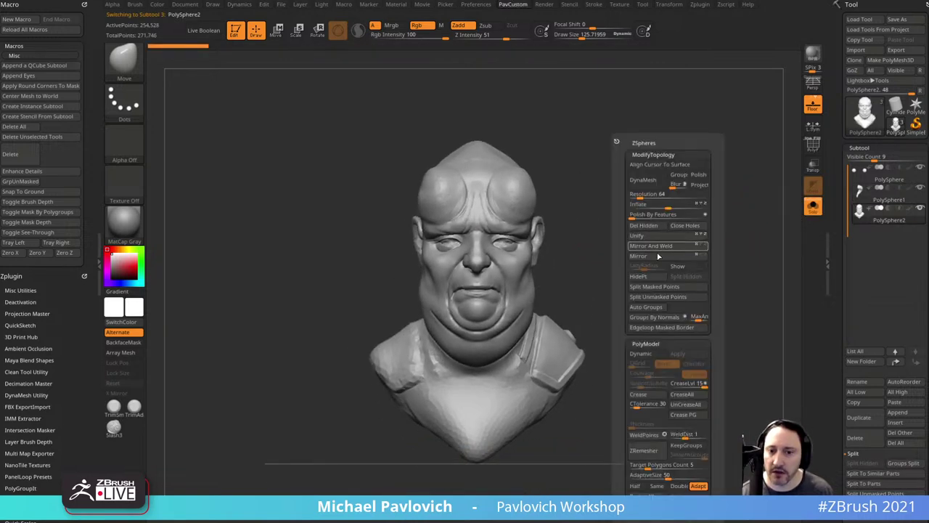
left_click(660, 257)
left_click(664, 249)
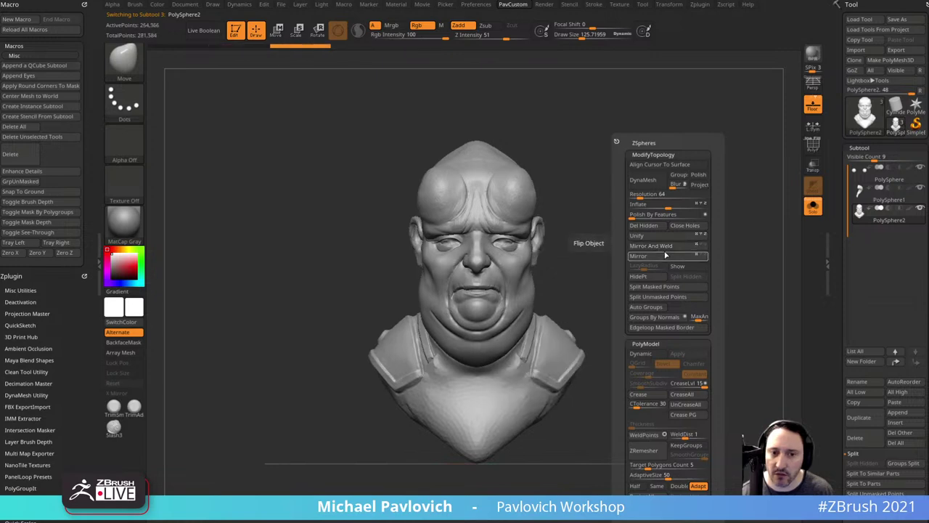
left_click_drag(675, 231, 632, 225)
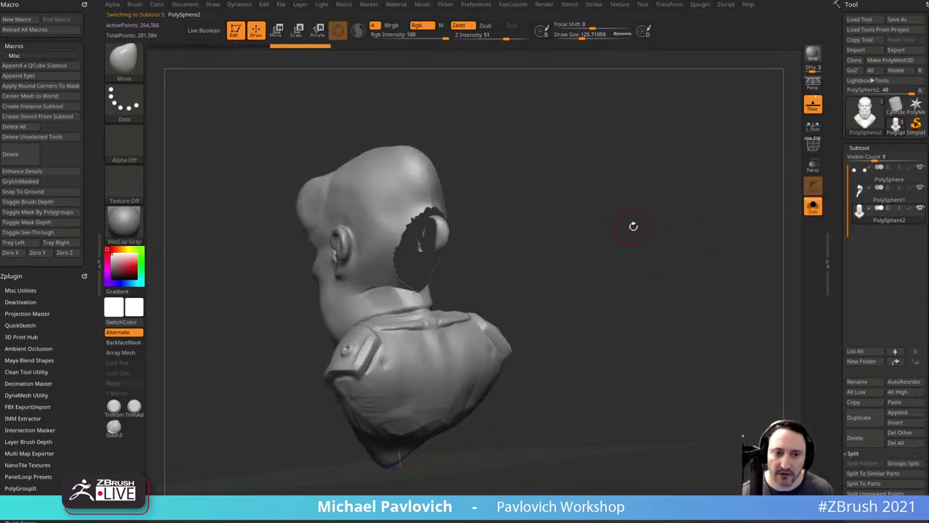
Step: DynaMesh the bust at resolution 288 to close the hole at the back of the head
key("space")
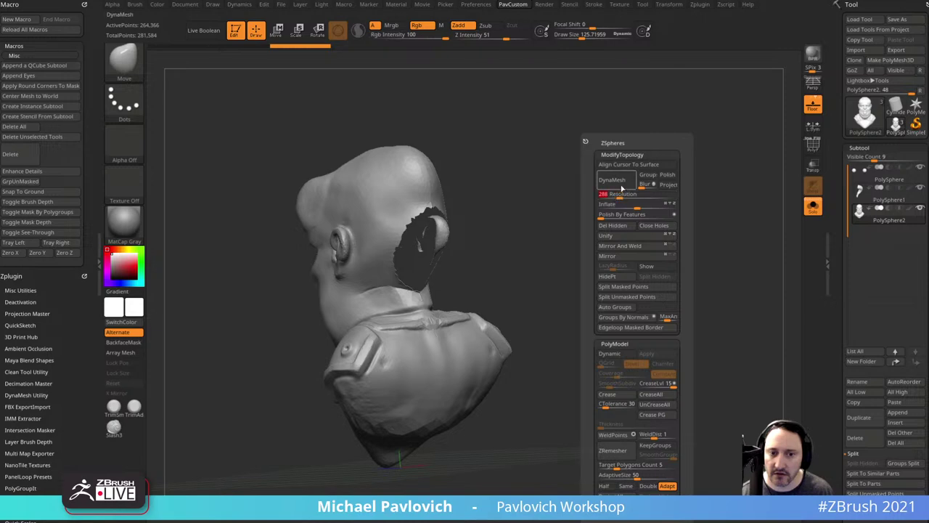
left_click(621, 188)
left_click_drag(586, 218, 669, 205)
left_click_drag(669, 205, 702, 272, "alt")
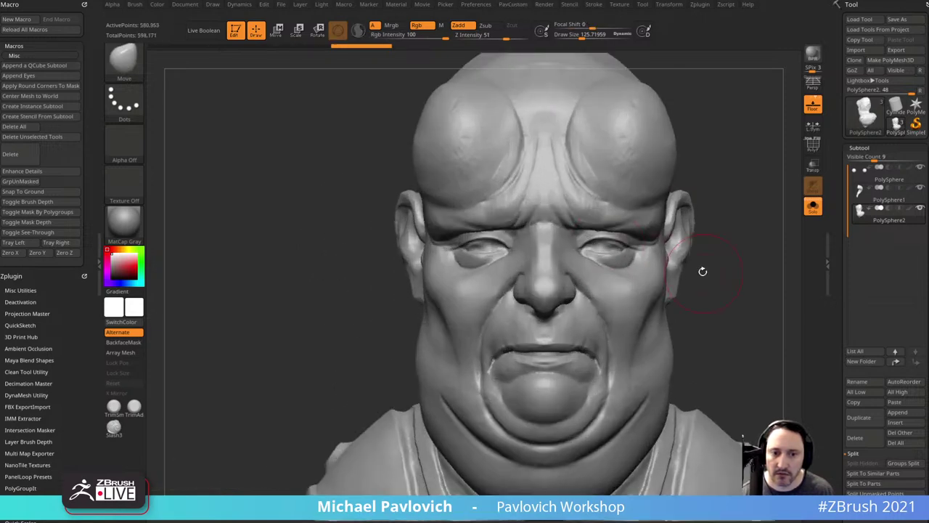
left_click_drag(689, 196, 654, 237, "alt")
Step: Smooth the folds of the bust's brow, then choose the Standard brush with a reduced draw size
key("s")
left_click_drag(561, 216, 551, 217)
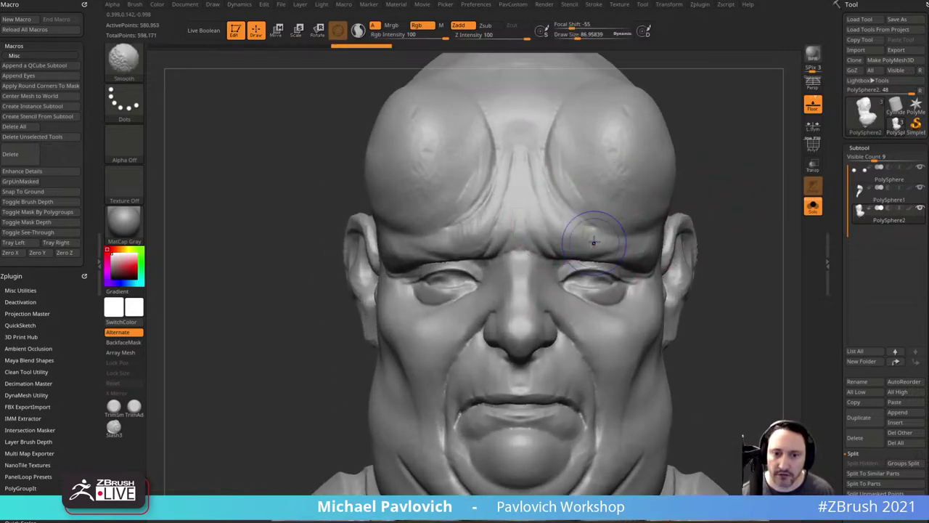
left_click_drag(593, 240, 570, 226, "shift")
left_click_drag(713, 137, 712, 163)
key("b")
key("s")
key("t")
key("s")
left_click_drag(566, 226, 556, 226)
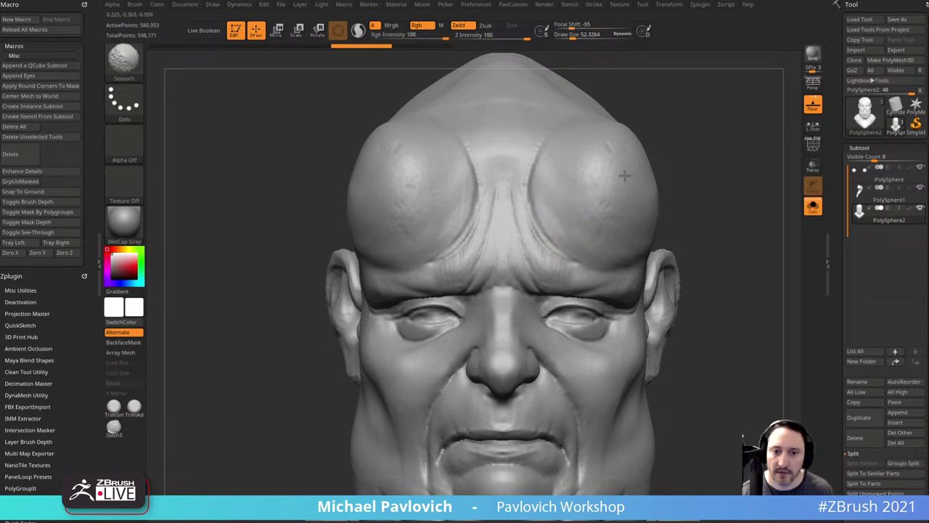
mouse_move(702, 234)
left_mouse_down("alt")
mouse_move(694, 186)
mouse_move(738, 214)
mouse_move(723, 222)
mouse_move(763, 229)
mouse_move(704, 261)
left_mouse_up("alt")
Step: Leave the bust's solo view, select the tentacle subtool and show it alone, framed in the viewport
left_click(531, 213, "alt")
left_click(819, 209)
left_click(814, 208)
left_click(337, 284, "alt")
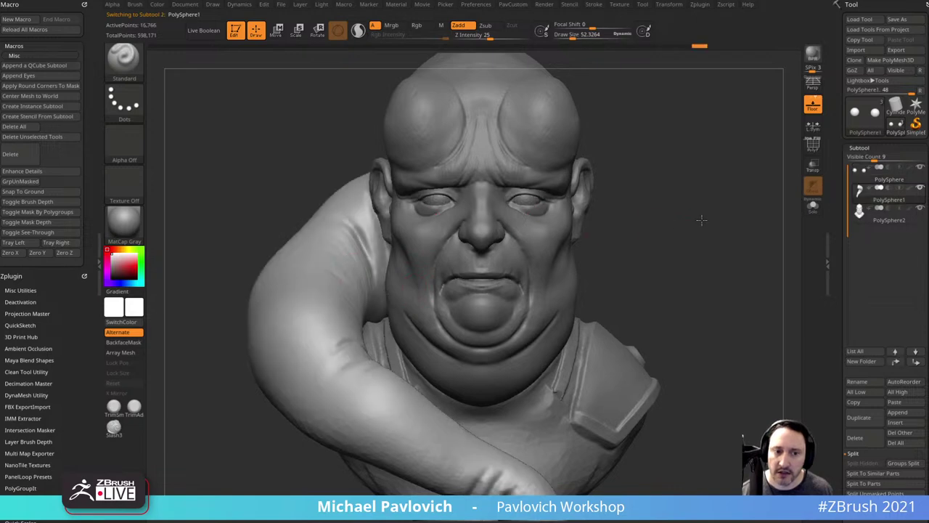
left_click_drag(701, 219, 645, 219)
left_click(813, 209)
key("f")
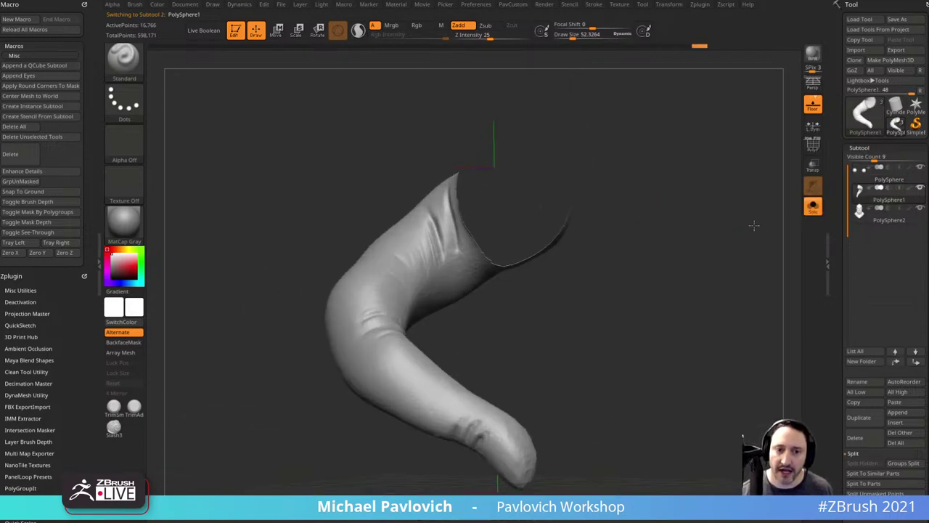
Step: Work over the tentacle's creases near its open end with the DamStandard brush
left_click_drag(753, 224, 796, 232)
key("s")
left_click_drag(482, 265, 501, 266)
key("b")
key("d")
key("s")
mouse_move(576, 290)
left_mouse_down()
mouse_move(504, 292)
mouse_move(435, 269)
left_mouse_up()
mouse_move(469, 345)
left_mouse_down()
mouse_move(476, 308)
mouse_move(631, 288)
mouse_move(657, 270)
left_mouse_up()
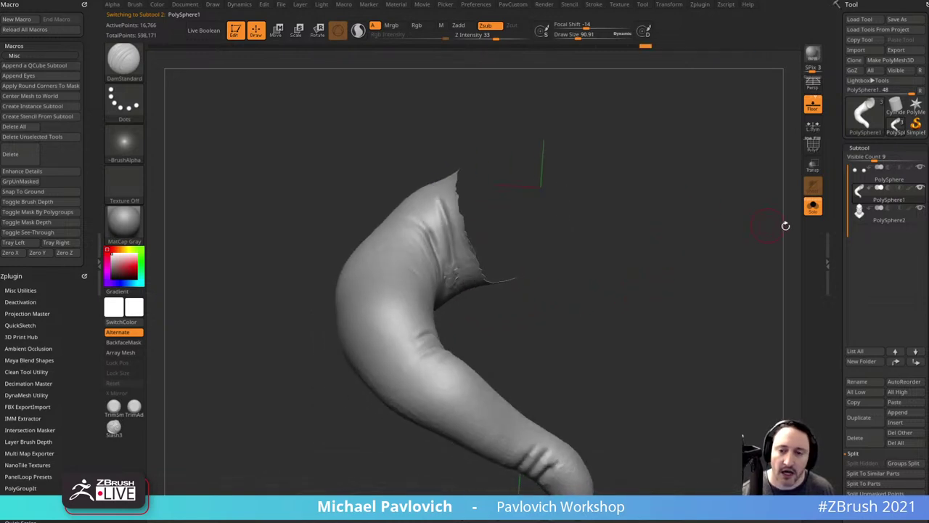
Step: Select the bust, show it alone and smooth the edge of the filled patch on the back of the head
left_click(818, 211)
left_click_drag(735, 226, 655, 225, "shift")
left_click(569, 261, "alt")
left_click(807, 208)
left_click(813, 147)
left_click(813, 145)
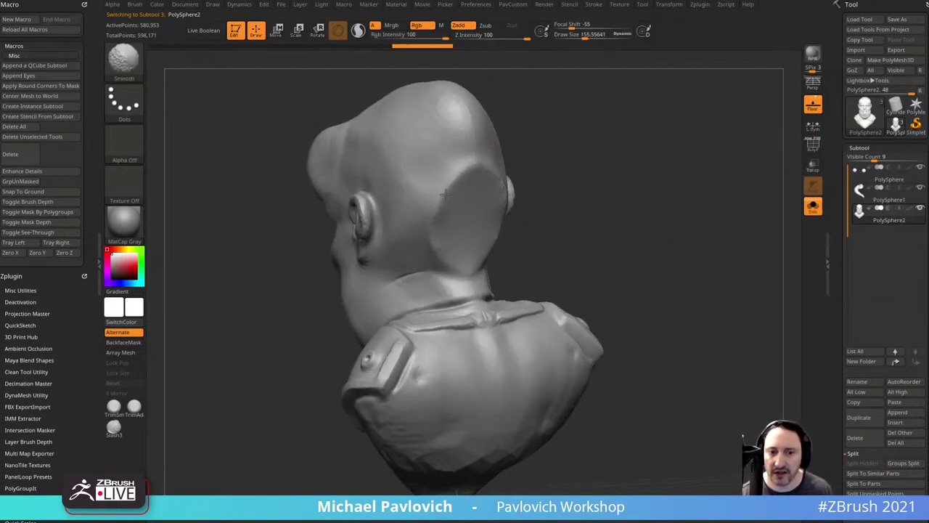
mouse_move(520, 120)
left_mouse_down()
mouse_move(539, 152)
mouse_move(544, 137)
left_mouse_up()
left_click_drag(448, 202, 469, 308)
Step: Carve creases along the back of the neck and collar with DamStandard, then smooth the neck and back of the head
key("b")
key("d")
key("s")
mouse_move(568, 222)
left_mouse_down("alt")
mouse_move(555, 194)
mouse_move(524, 191)
left_mouse_up("alt")
left_click_drag(497, 273, 415, 293)
left_click_drag(411, 253, 548, 223)
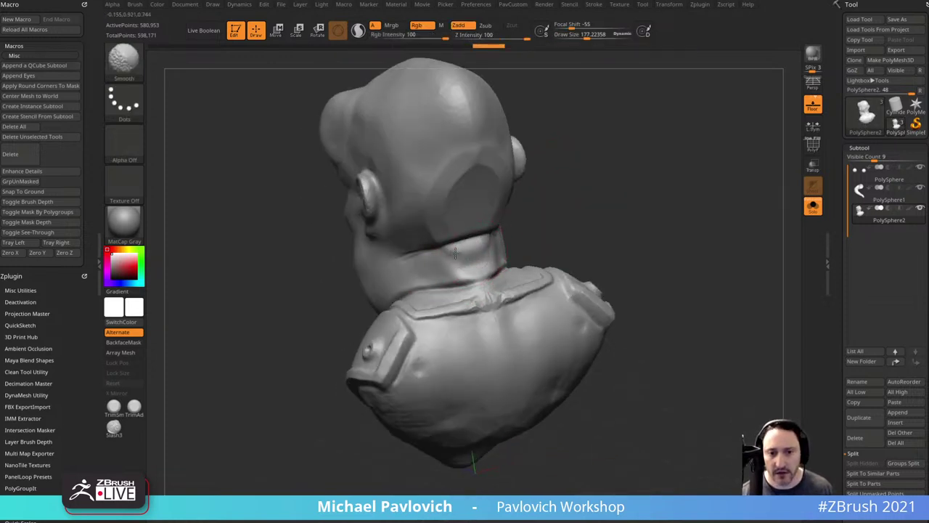
left_click_drag(455, 253, 460, 239, "shift")
left_click_drag(512, 225, 512, 196)
left_click_drag(487, 146, 440, 199, "shift")
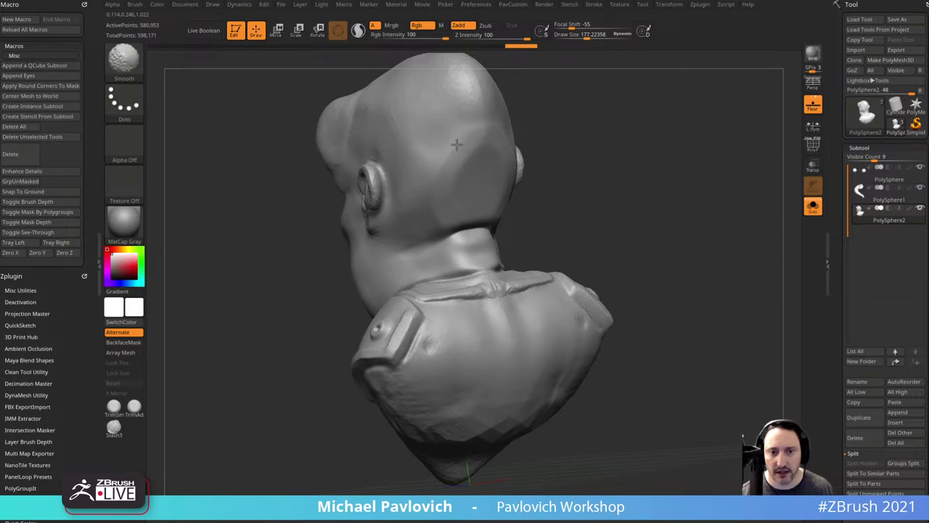
Step: With the wireframe shown, slice the bust along the collar line in side view with SliceCurve, separating the head from the shoulders
left_click_drag(539, 153, 580, 159, "shift")
left_click_drag(510, 170, 574, 174, "shift")
mouse_move(638, 192)
left_mouse_down()
mouse_move(625, 183)
mouse_move(578, 210)
mouse_move(598, 195)
mouse_move(564, 205)
mouse_move(583, 211)
left_mouse_up()
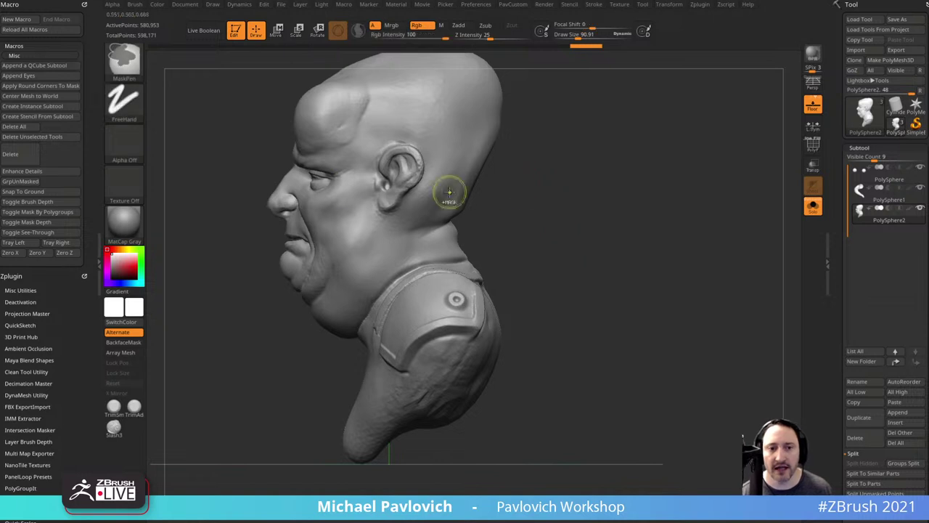
left_click(126, 61, "ctrl+shift")
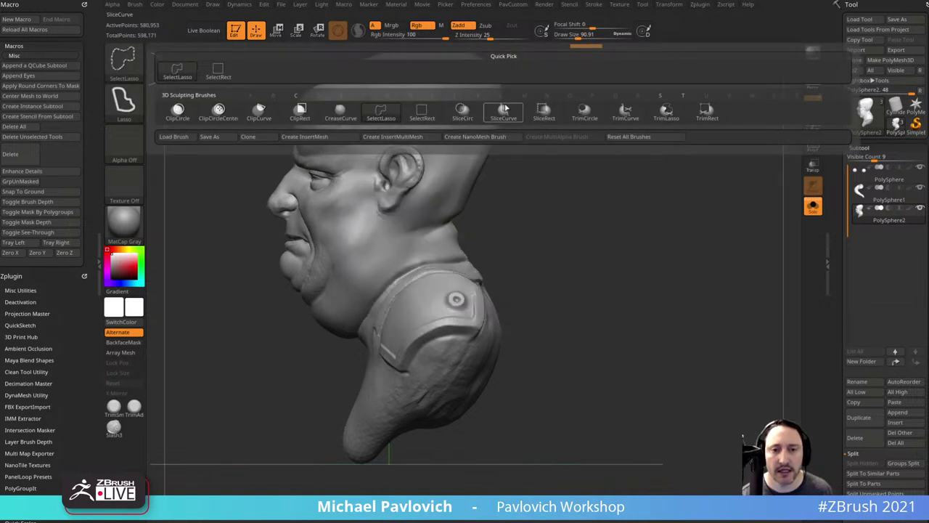
left_click(506, 114, "ctrl+shift")
left_click(813, 145)
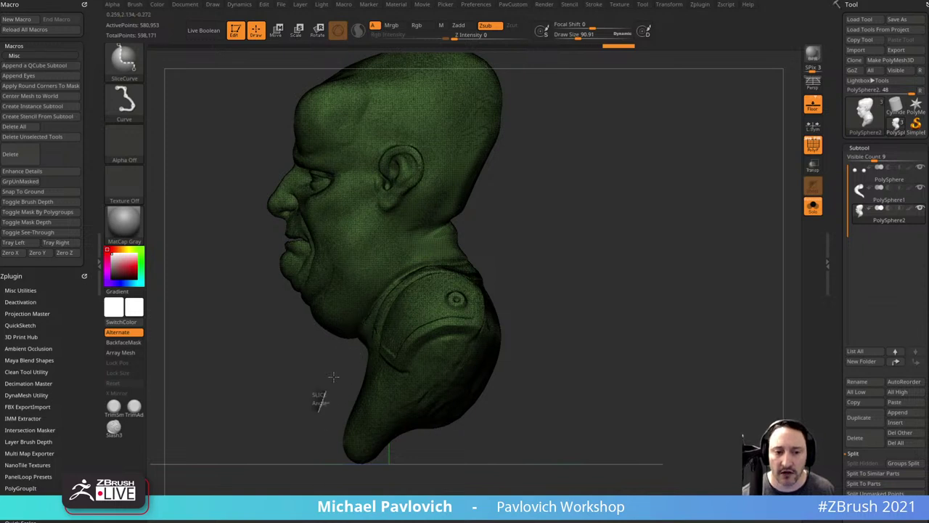
left_click_drag(319, 410, 394, 282, "ctrl+shift")
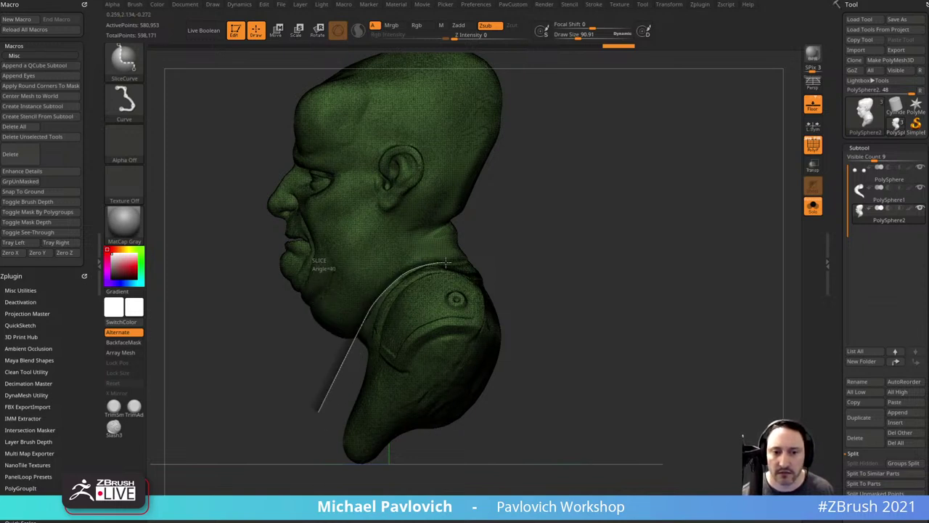
left_click_drag(487, 257, 696, 150, "ctrl+shift")
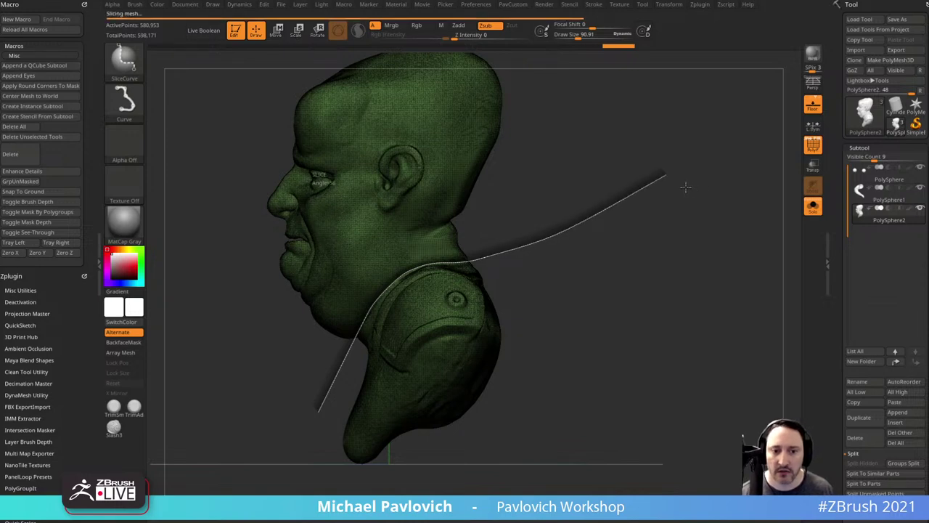
Step: Isolate the head's polygroup and split the hidden shoulders off into their own subtool
left_click_drag(656, 191, 698, 199)
left_click(506, 251, "ctrl+shift")
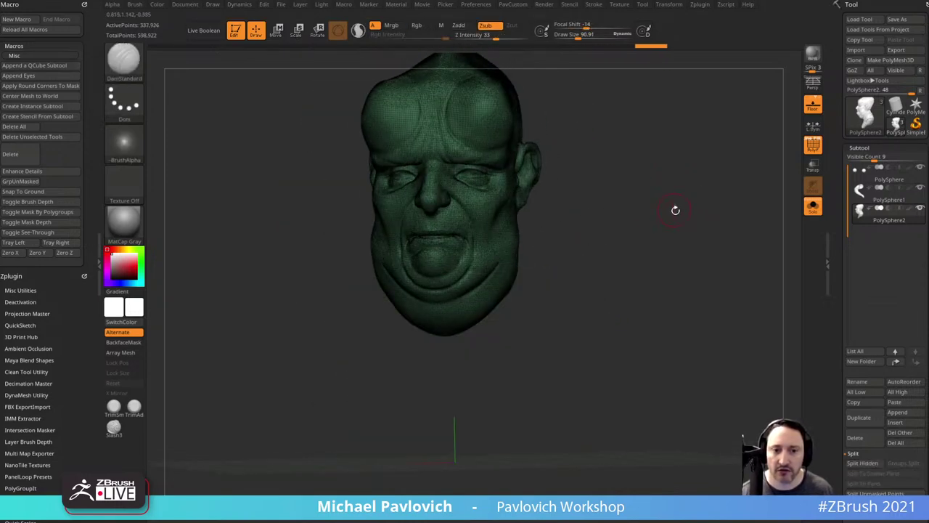
key("space")
left_click(697, 276)
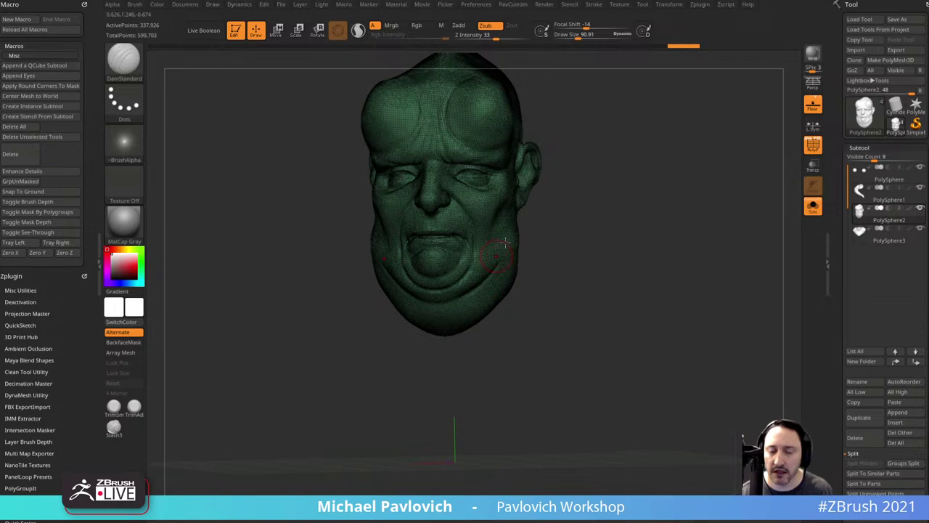
Step: ZRemesh the head with an adaptive size of 0 and a target polygon count of about 10.76
left_click_drag(685, 236, 608, 237)
left_click_drag(675, 222, 617, 220)
left_click_drag(630, 253, 690, 245)
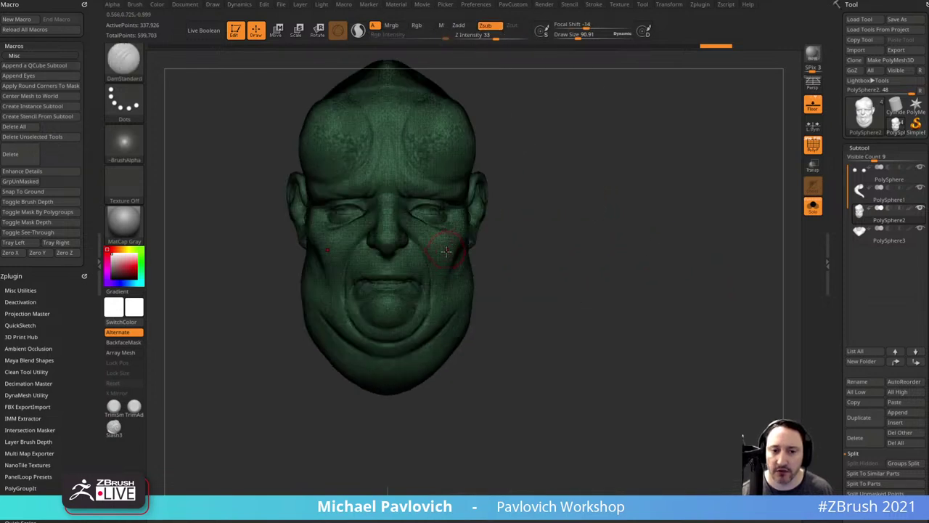
key("space")
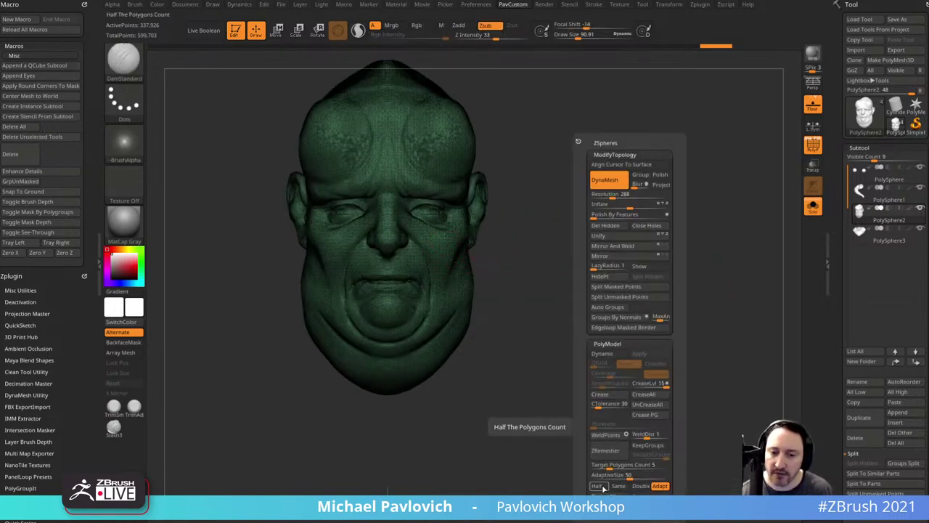
left_click(603, 486)
left_click_drag(615, 476, 601, 477)
left_click(600, 485)
left_click(610, 470)
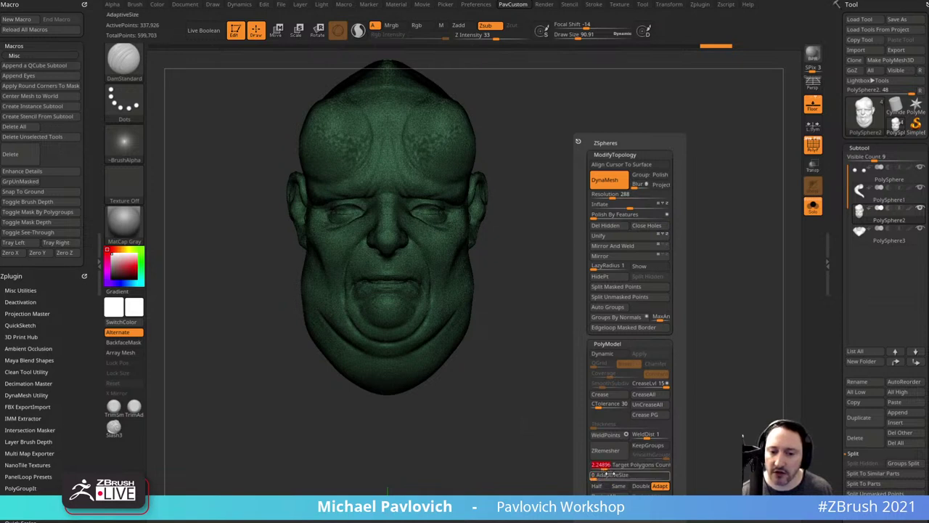
left_click_drag(611, 469, 616, 469)
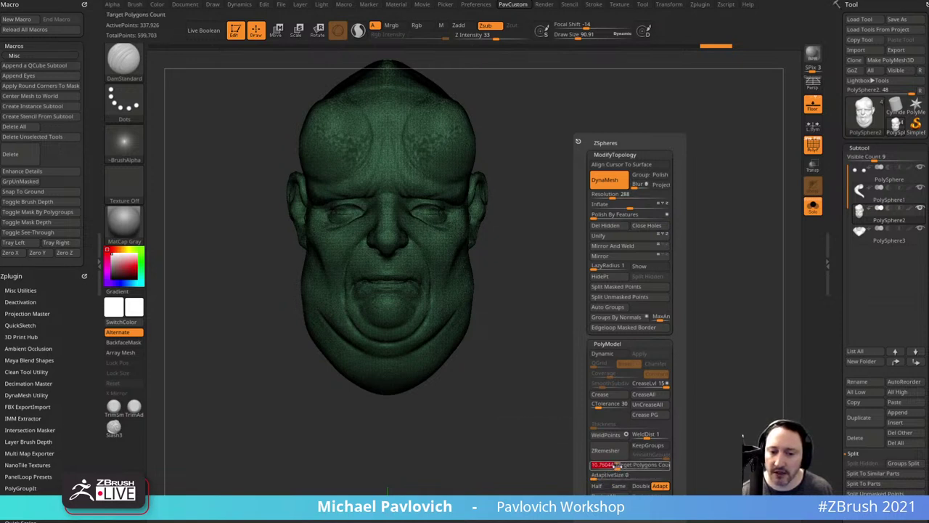
left_click(627, 451)
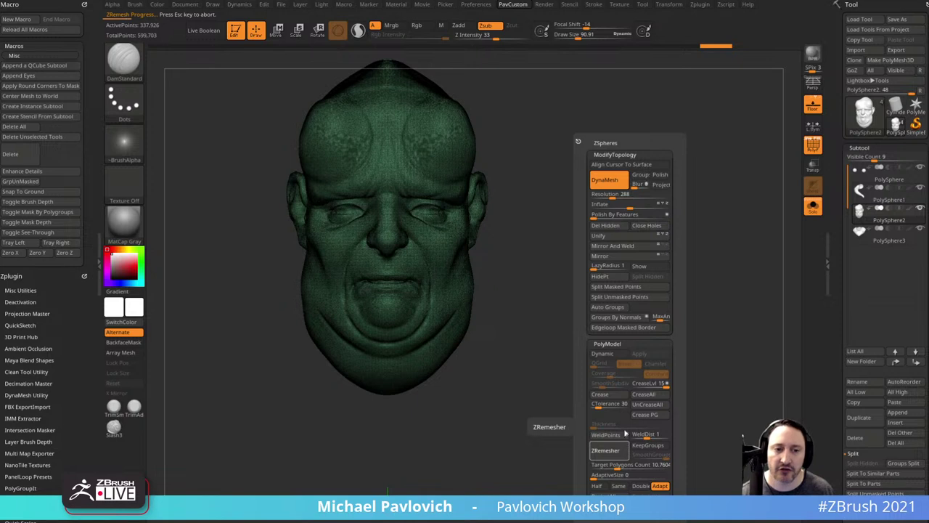
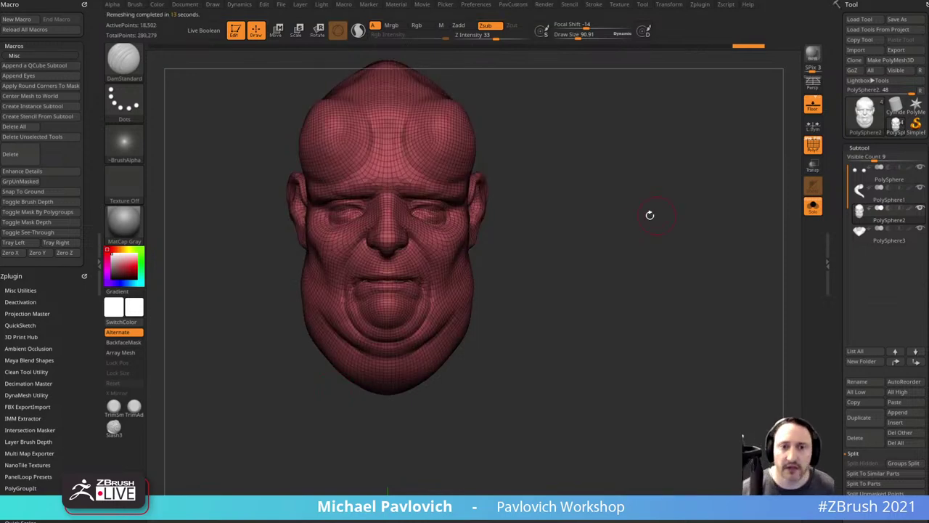
Step: Show the movie timeline above the canvas with the remeshed head in view
left_click_drag(650, 215, 545, 169)
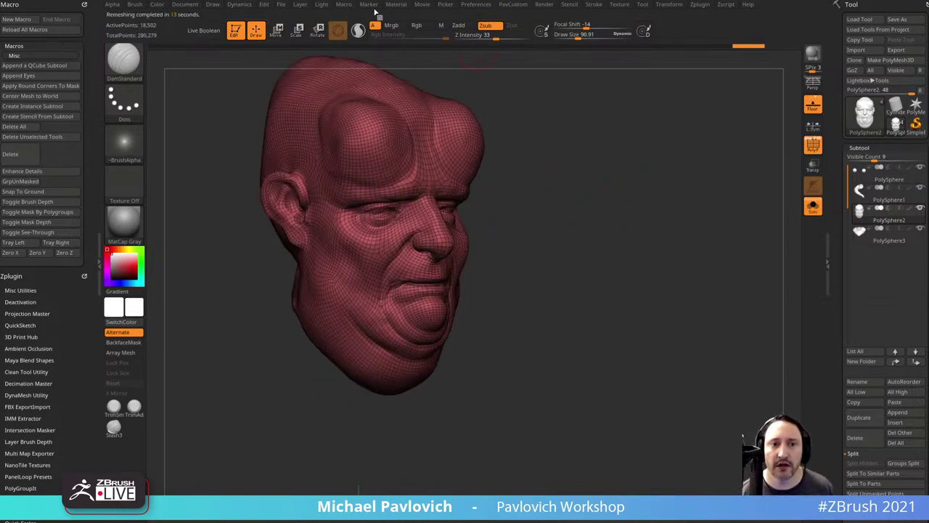
left_click(424, 5)
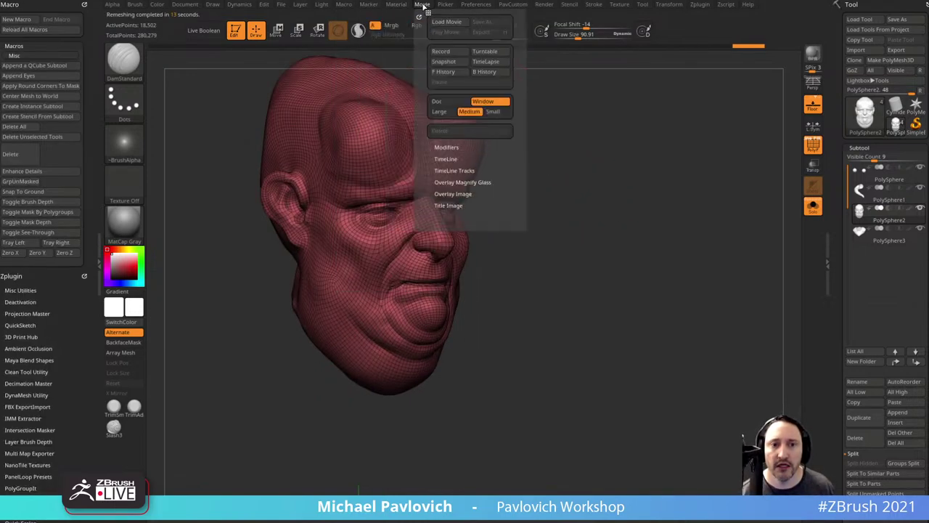
left_click(467, 160)
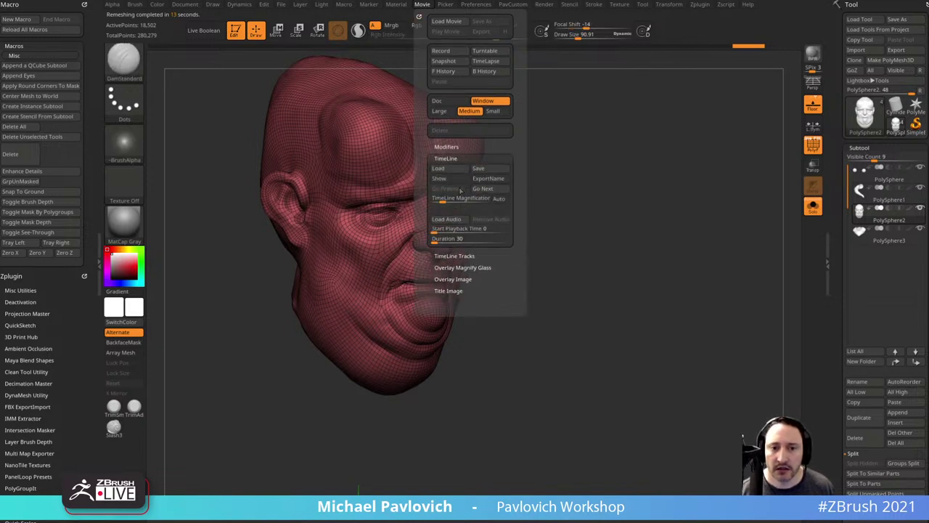
left_click(448, 180)
left_click_drag(588, 180, 613, 204)
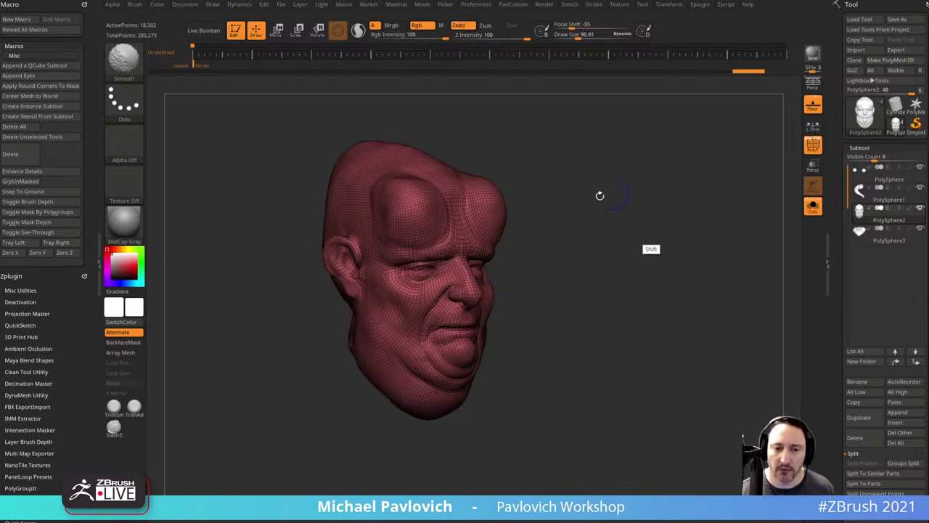
Step: Close the head's Geometry and NanoMesh settings and open its Layers settings
left_click_drag(590, 206, 604, 212, "shift")
key("w")
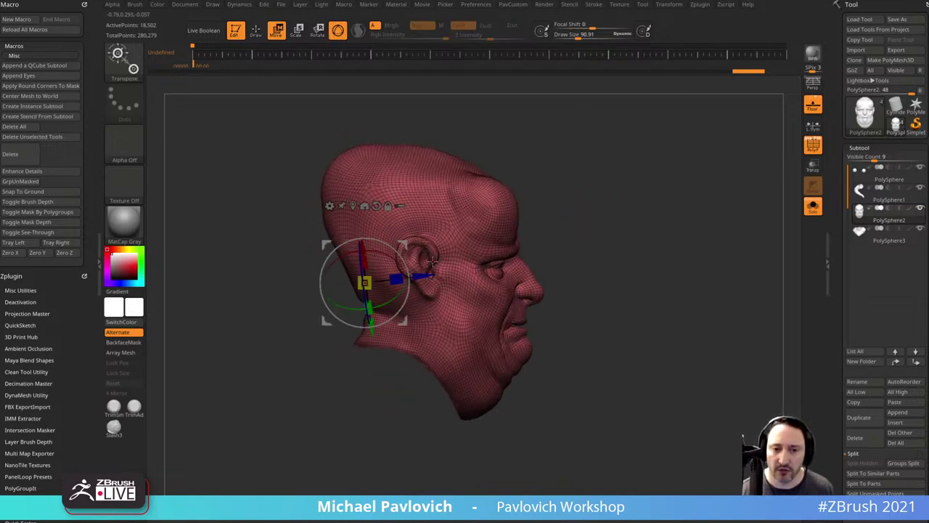
key("q")
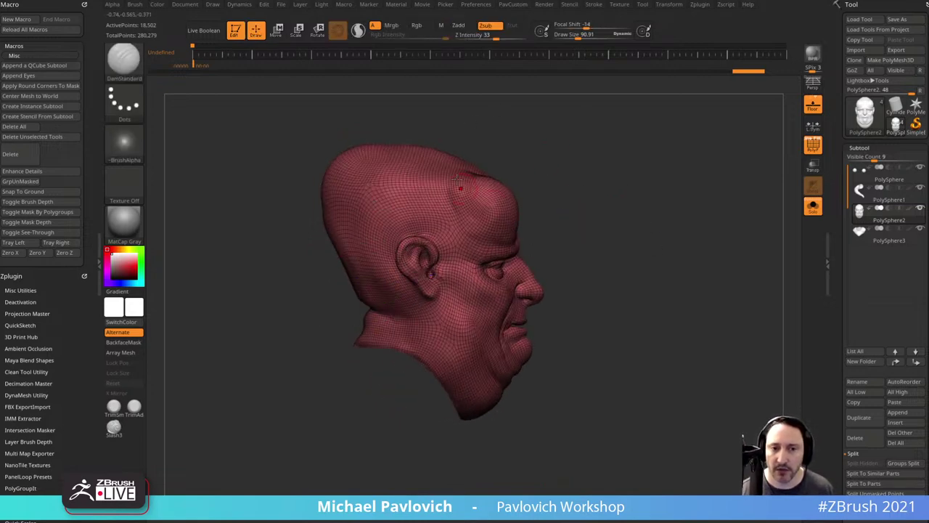
left_click_drag(823, 300, 831, 199)
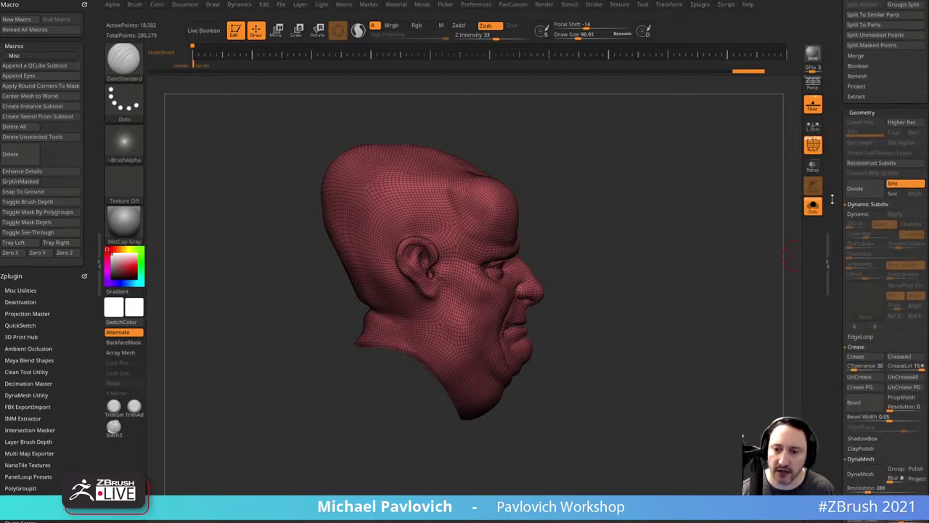
left_click(862, 112)
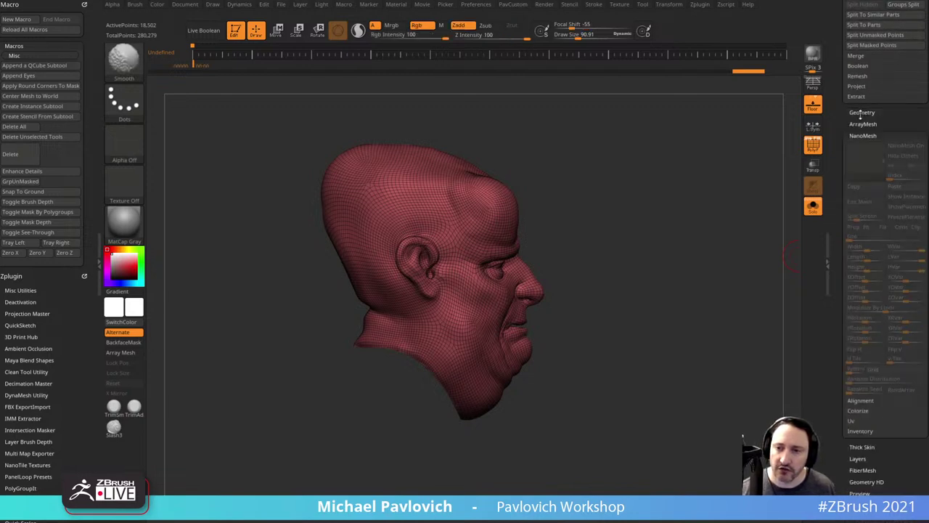
left_click(858, 136, "shift")
left_click(858, 158, "shift")
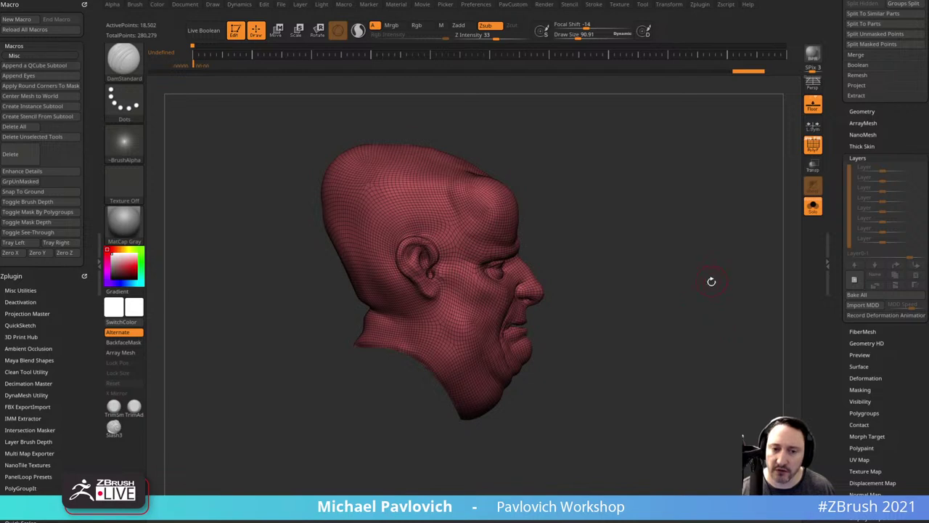
Step: Open the TimeLine Tracks settings and review the kinds of tracks that can be animated
left_click_drag(712, 281, 694, 296)
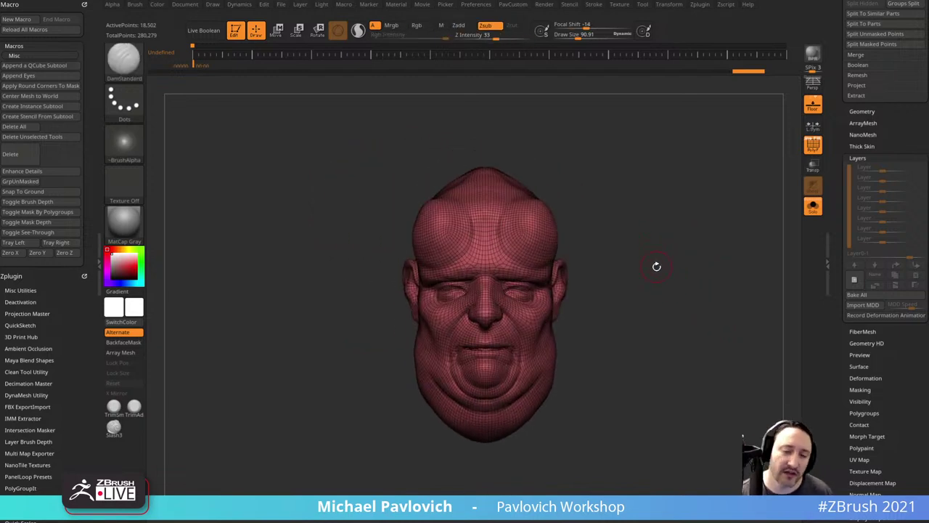
left_click_drag(656, 267, 661, 280)
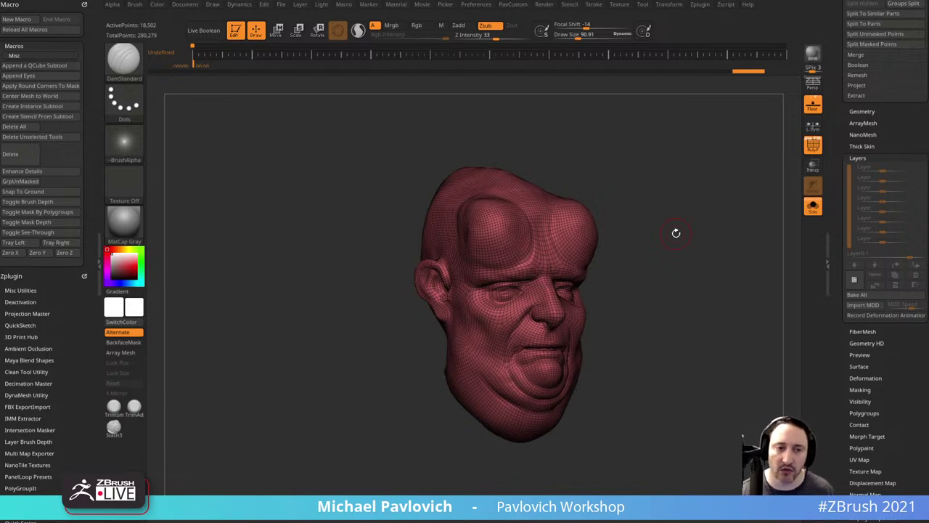
left_click(422, 4)
left_click(457, 240)
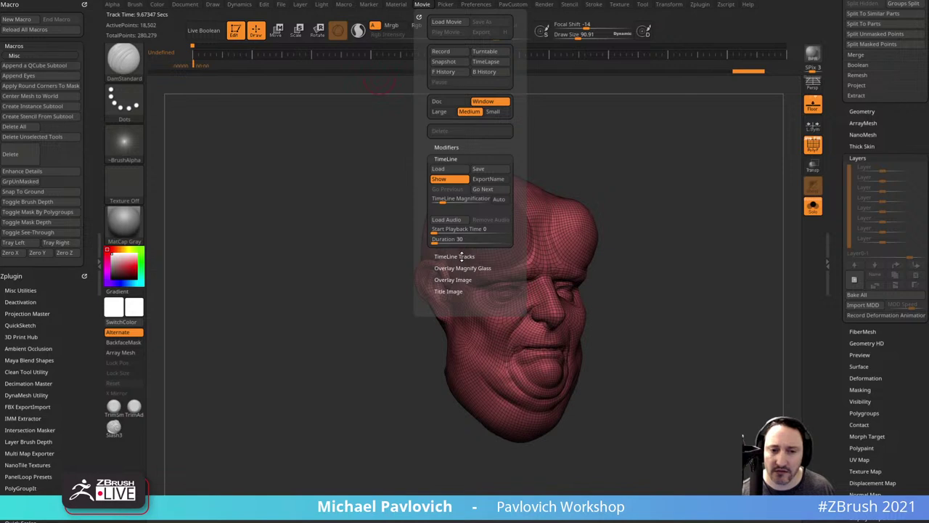
left_click(462, 256)
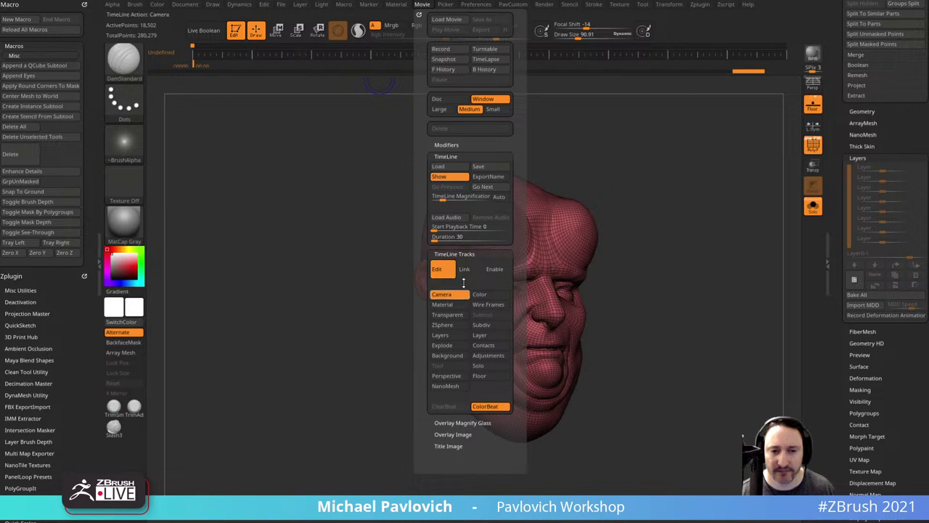
left_click_drag(652, 218, 663, 214)
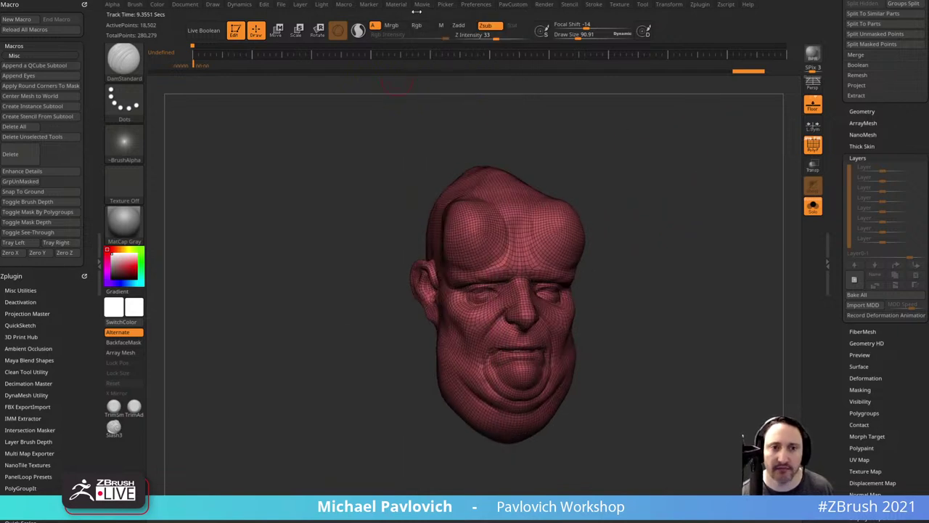
left_click(421, 6)
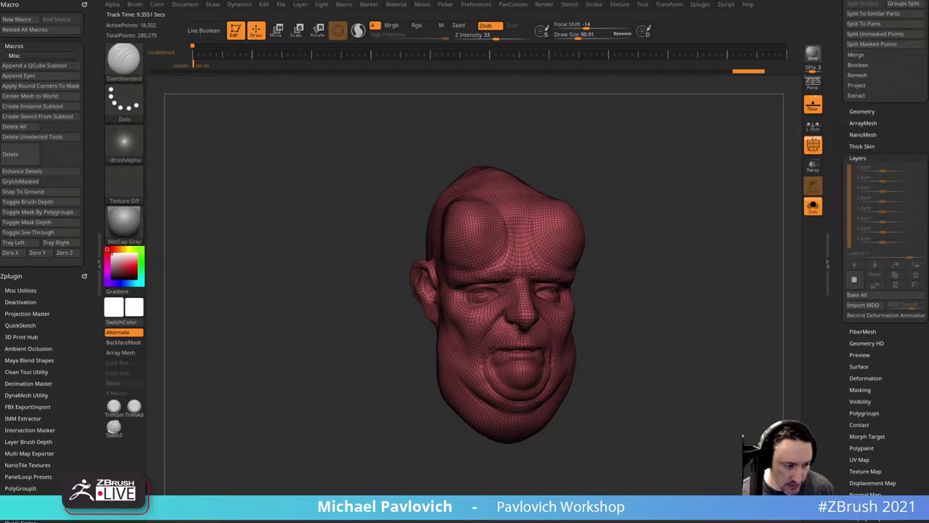
Step: Switch to the browser, look through the YouTube channel's playlists, and check the ZBrush Summit 2018 Demos playlist before returning to the list
left_click_drag(504, 508, 480, 19)
scroll(494, 315, "down", 4)
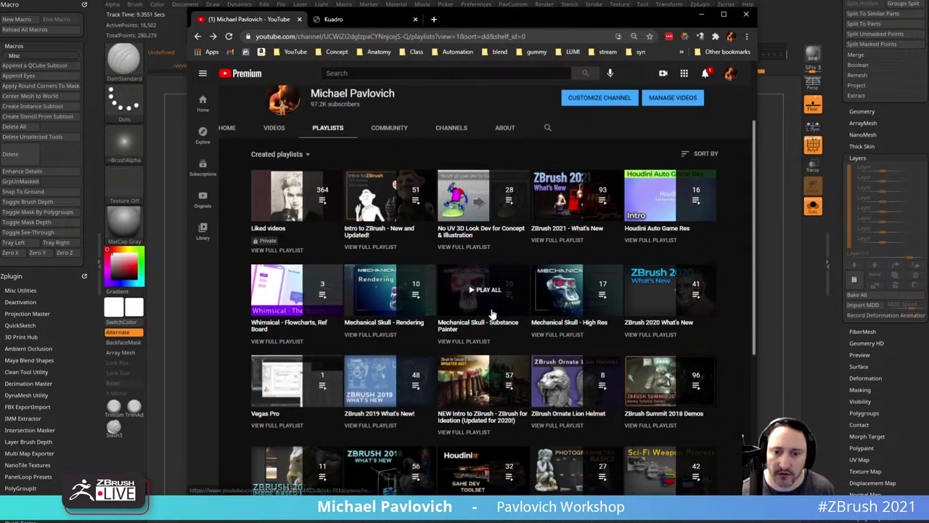
scroll(494, 326, "down", 3)
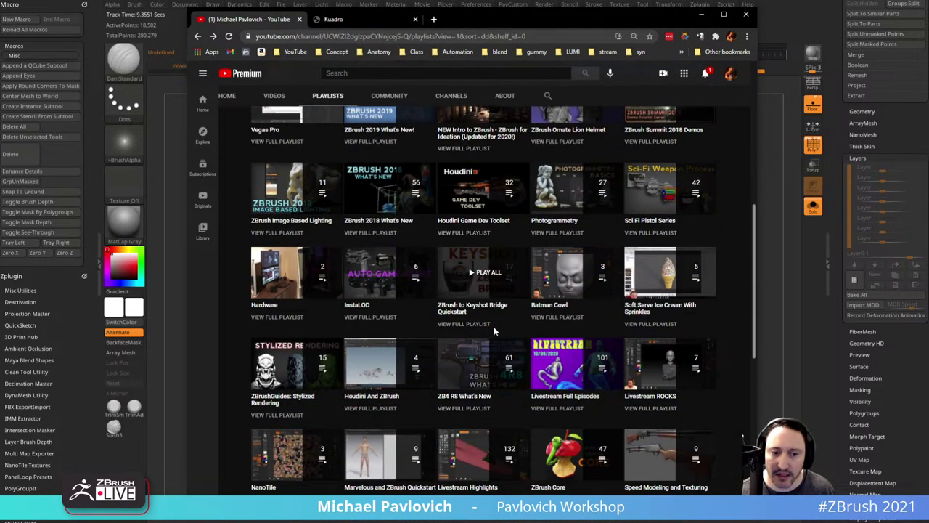
scroll(493, 330, "up", 4)
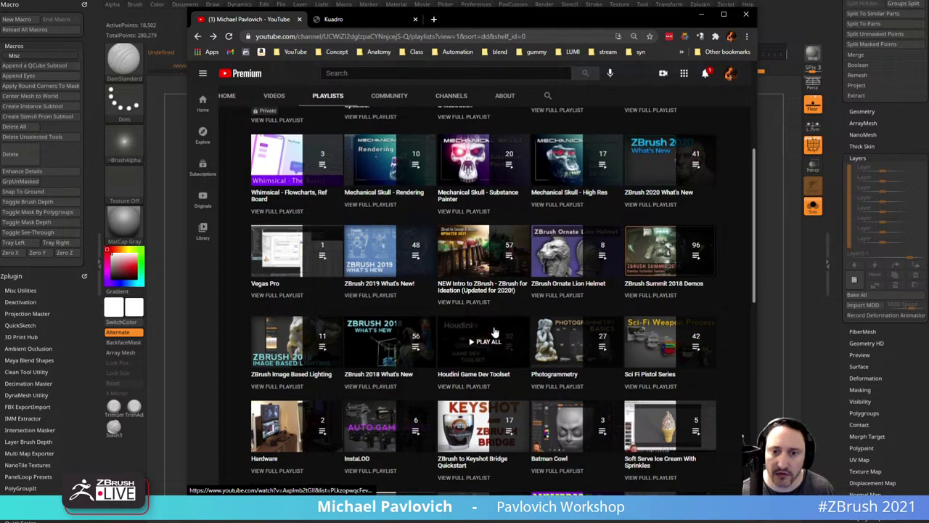
left_click(657, 336)
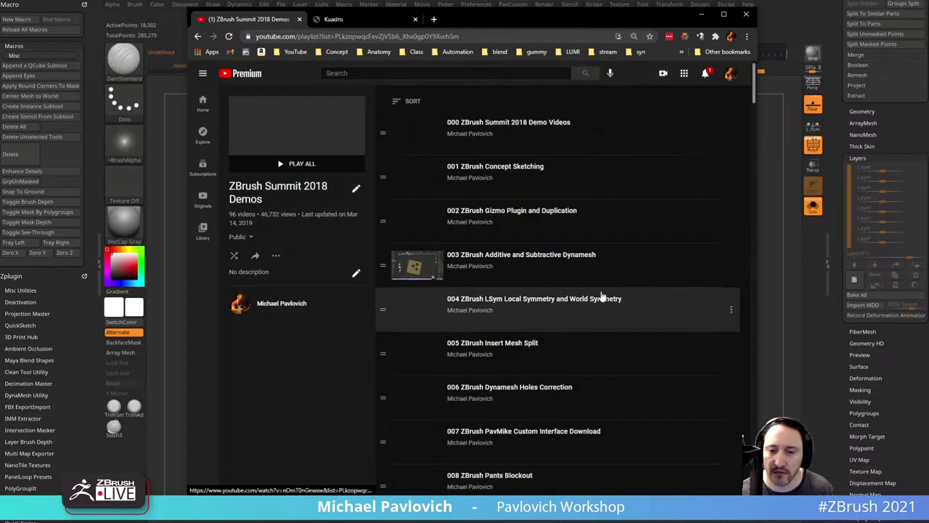
left_click(198, 37)
Step: Open ArtStation in the second browser tab and go to the channel owner's own profile portfolio
left_click(372, 22)
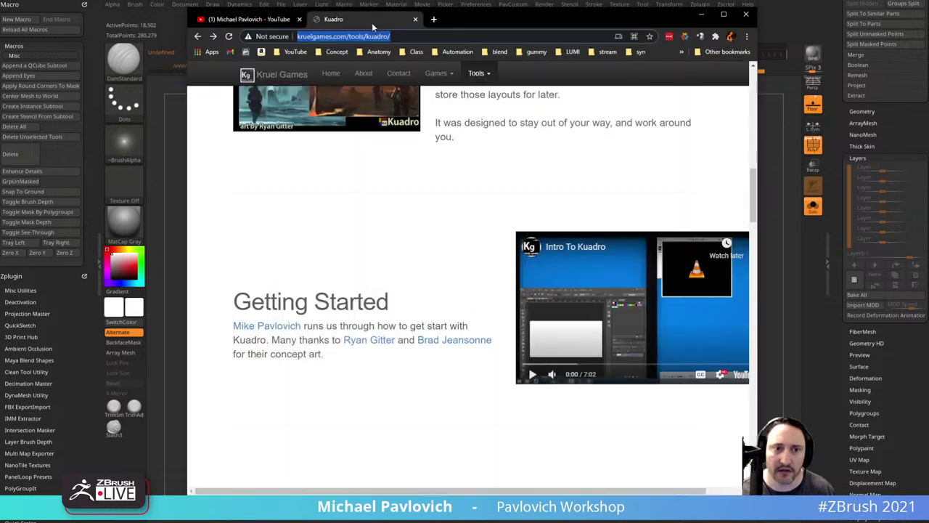
type("art")
key("Return")
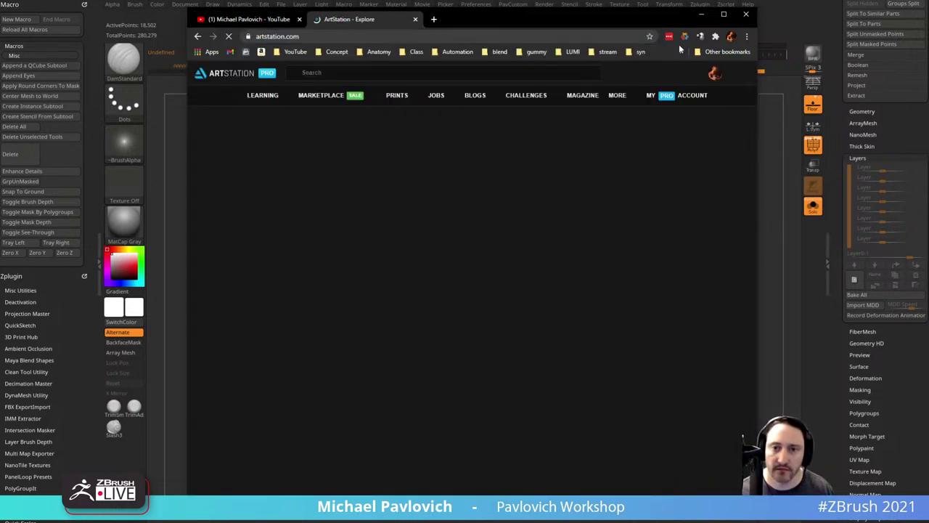
mouse_move(720, 75)
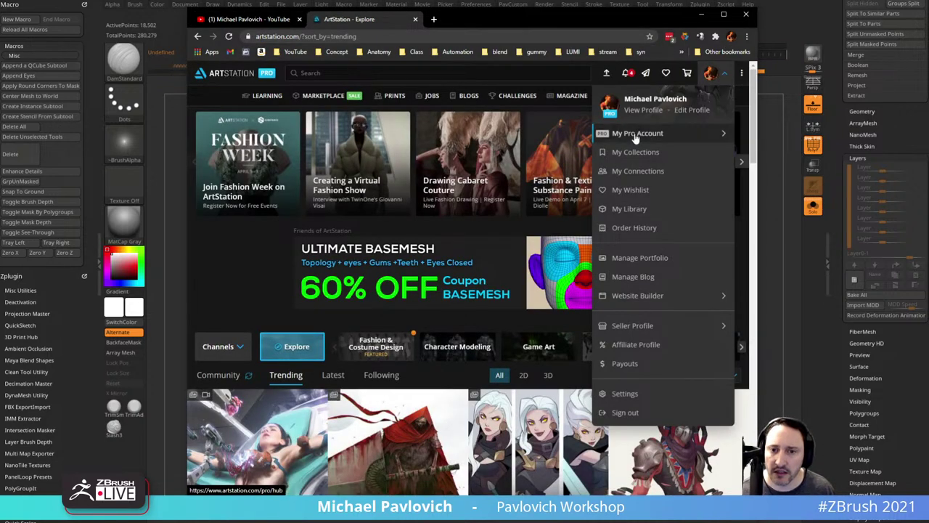
left_click(637, 112)
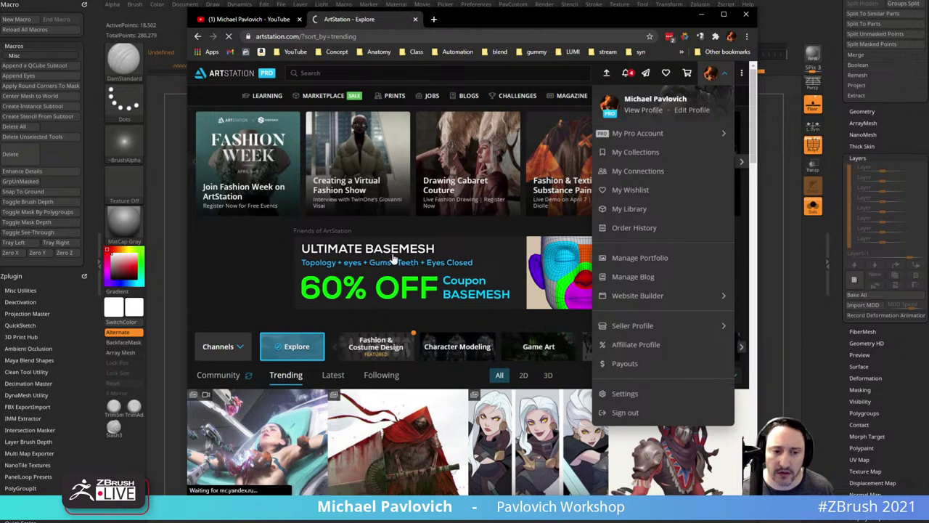
scroll(309, 243, "down", 2)
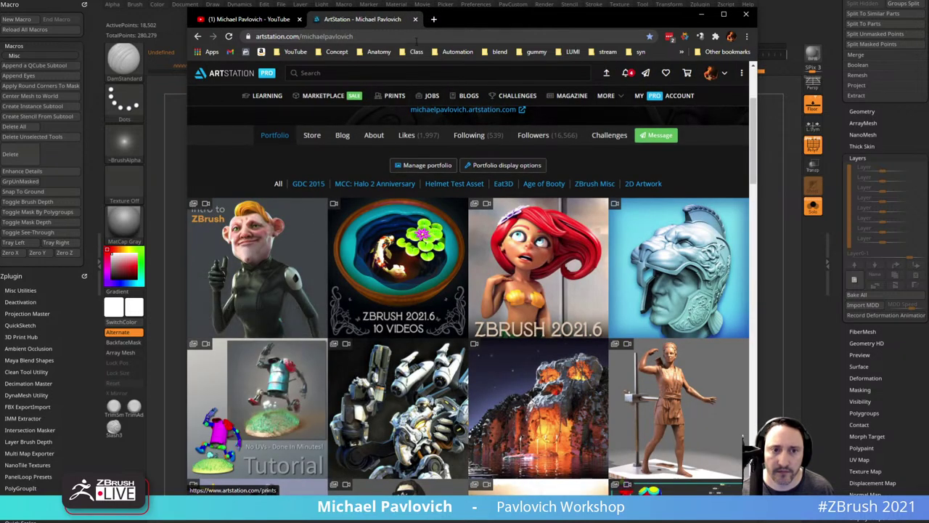
Step: Browse the portfolio, open the ZBrush Summit 2018 Demo Tutorial Series project, and switch back to ZBrush
left_click(417, 40)
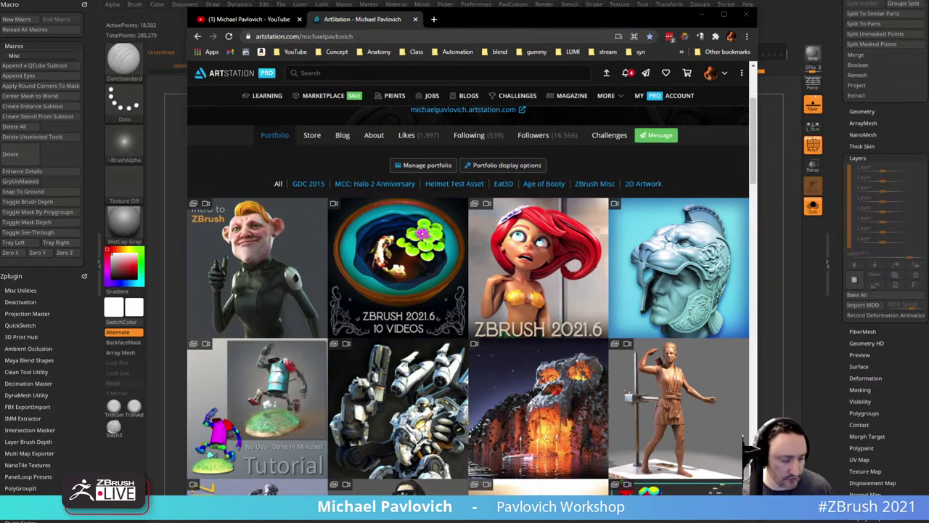
scroll(398, 255, "down", 5)
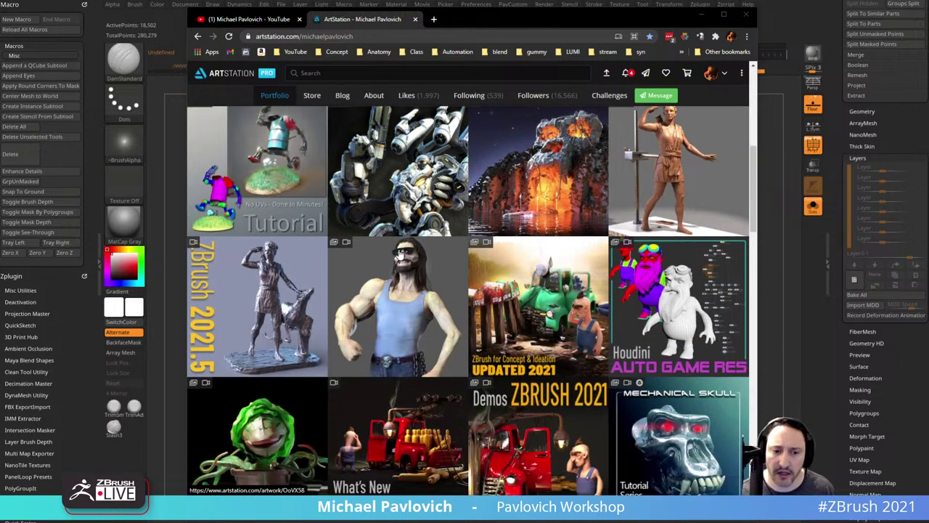
scroll(398, 256, "down", 2)
scroll(537, 263, "down", 2)
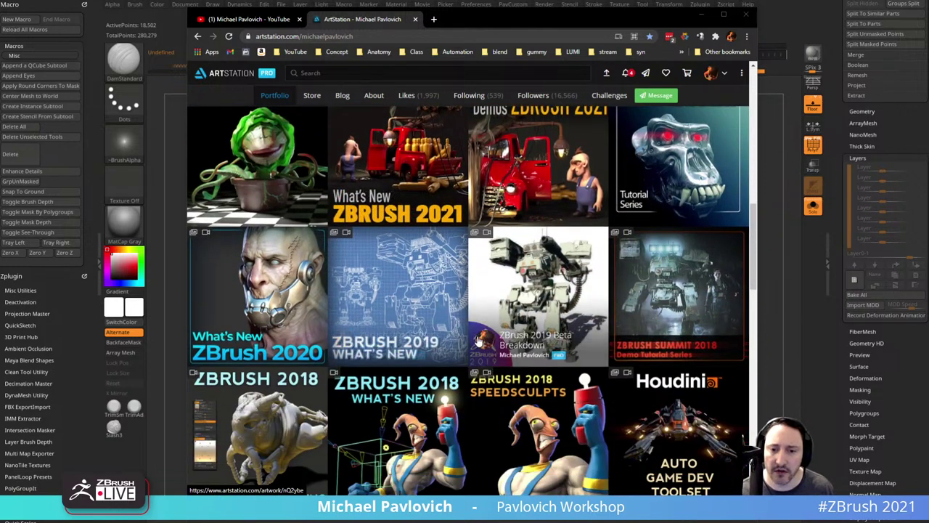
left_click(669, 270)
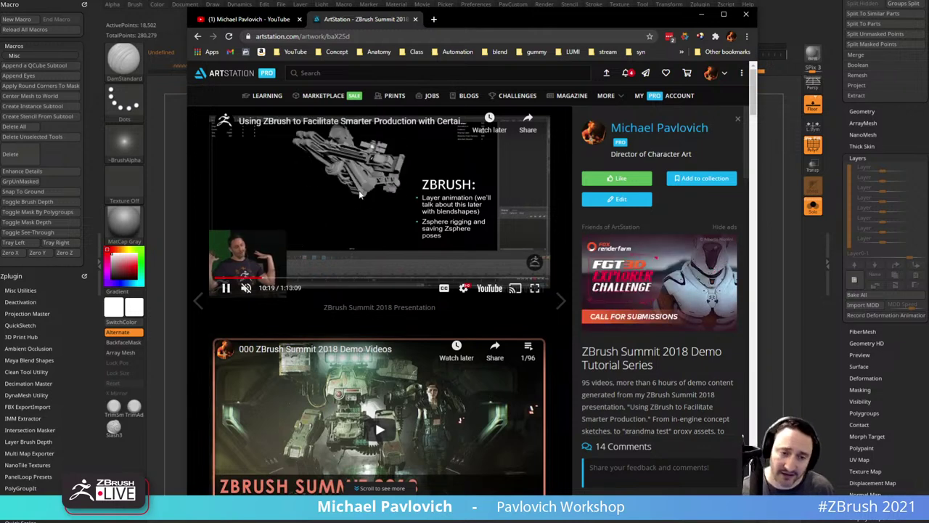
key("alt+Tab")
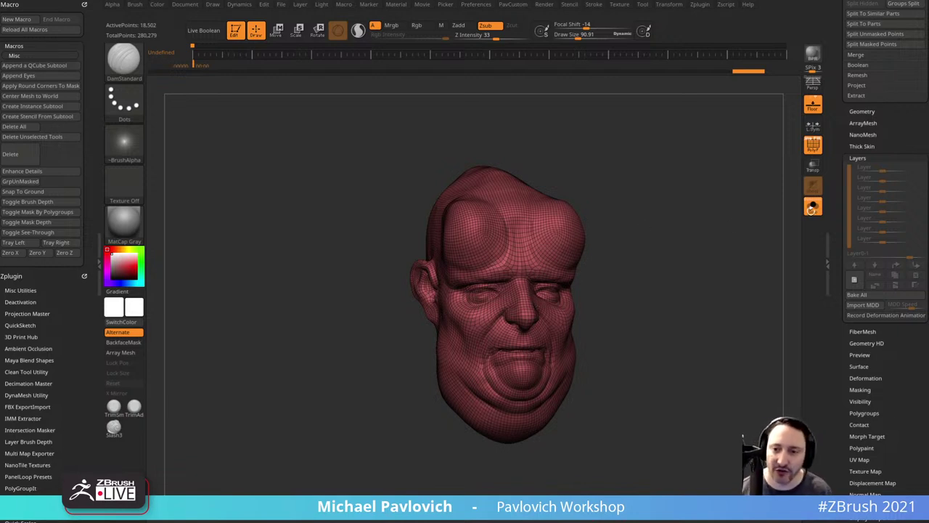
Step: Show the whole bust with its other subtools, without polygon wireframe, in a straight front view
left_click(812, 208)
left_click(813, 150)
left_click_drag(723, 221, 676, 254, "shift")
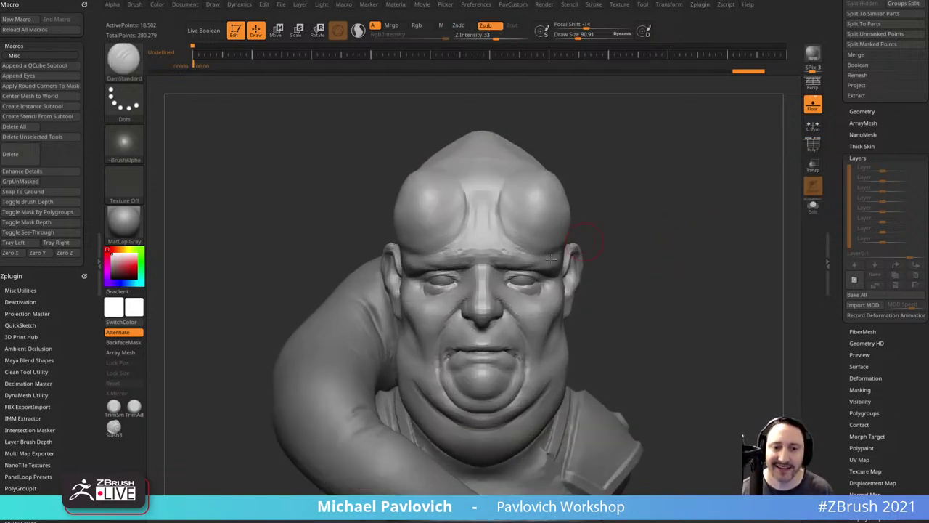
Step: ZRemesh the head with the Half option and show its polygon wireframe
key("grave")
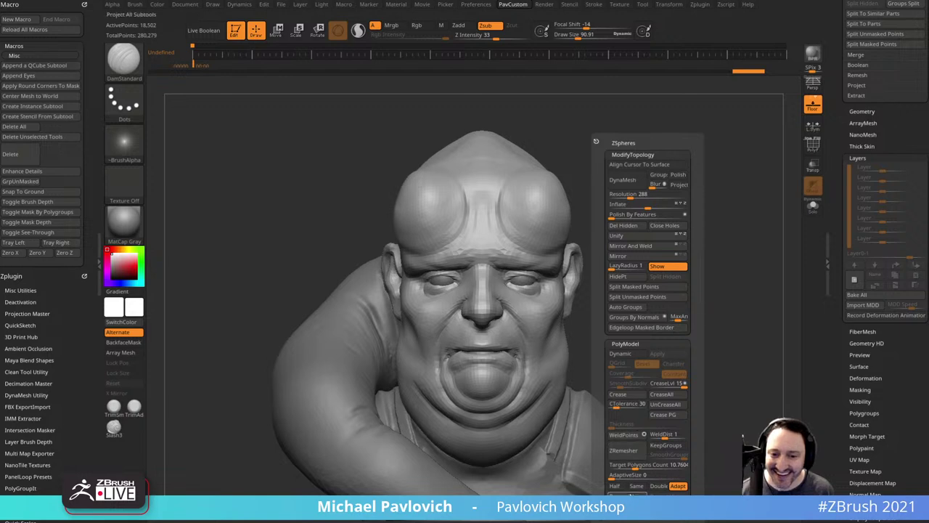
left_click(618, 486)
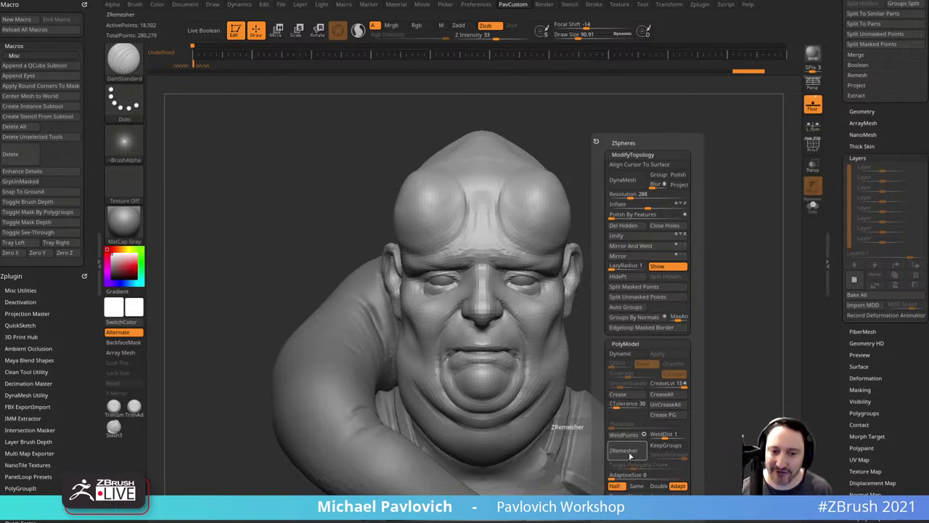
left_click(812, 148)
left_click_drag(700, 233, 654, 276)
key("grave")
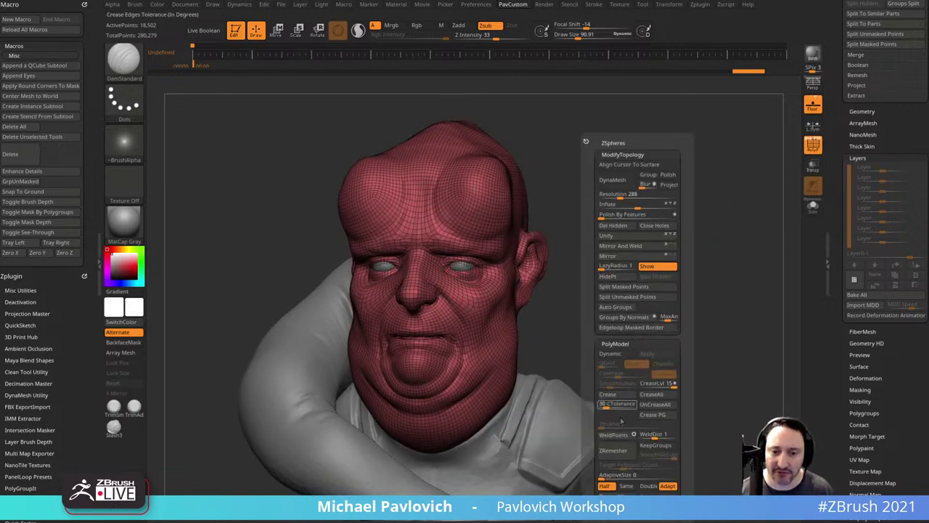
left_click(621, 453)
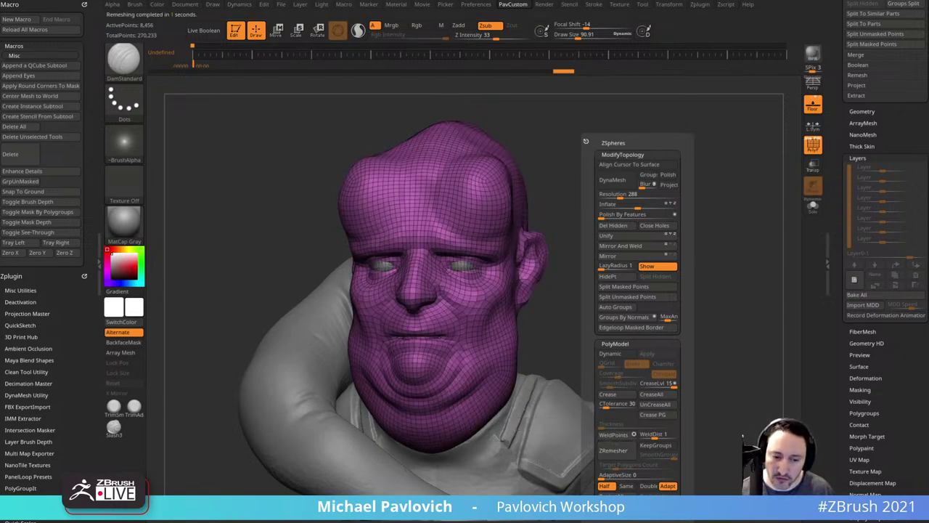
Step: Switch to the browser, look through the YouTube channel's playlists, and open the Livestream Full Episodes playlist
mouse_move(368, 1)
left_mouse_down()
mouse_move(367, 31)
mouse_move(356, 2)
left_mouse_up()
scroll(370, 218, "down", 6)
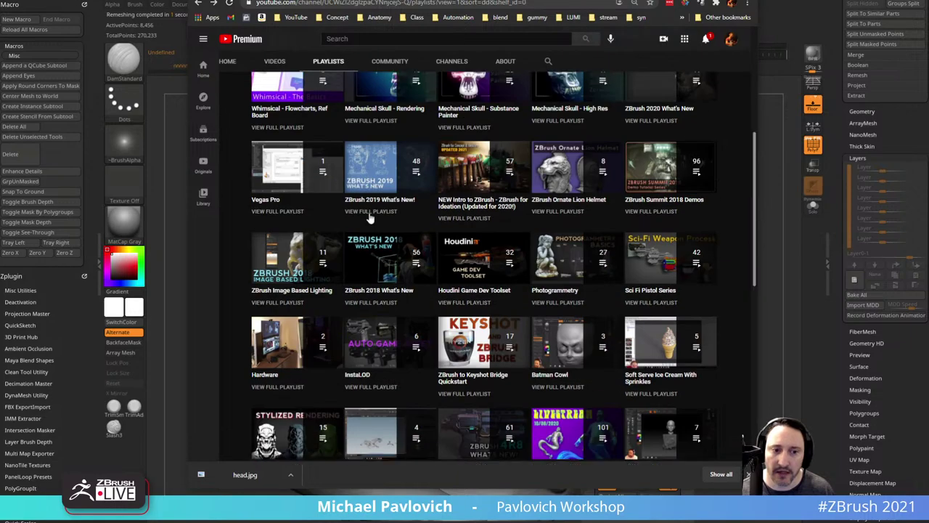
scroll(355, 197, "up", 6)
scroll(337, 204, "down", 5)
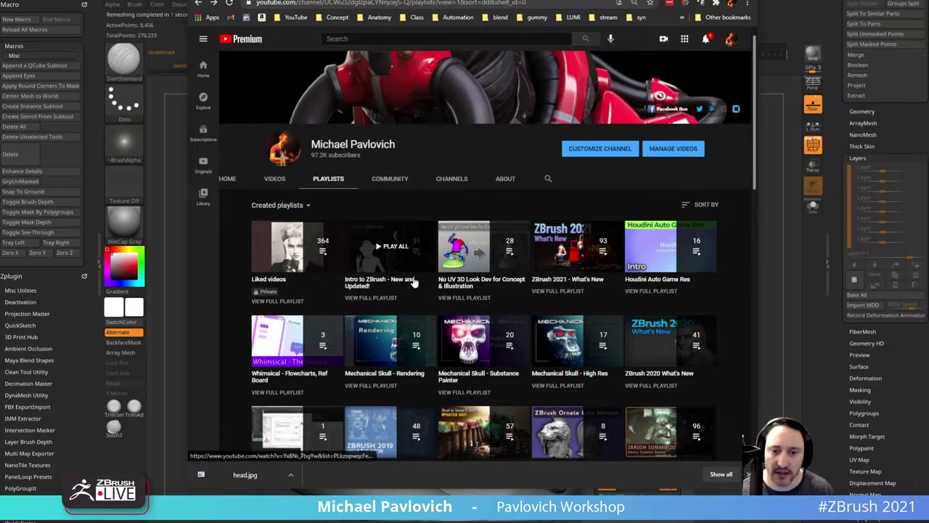
scroll(416, 282, "down", 1)
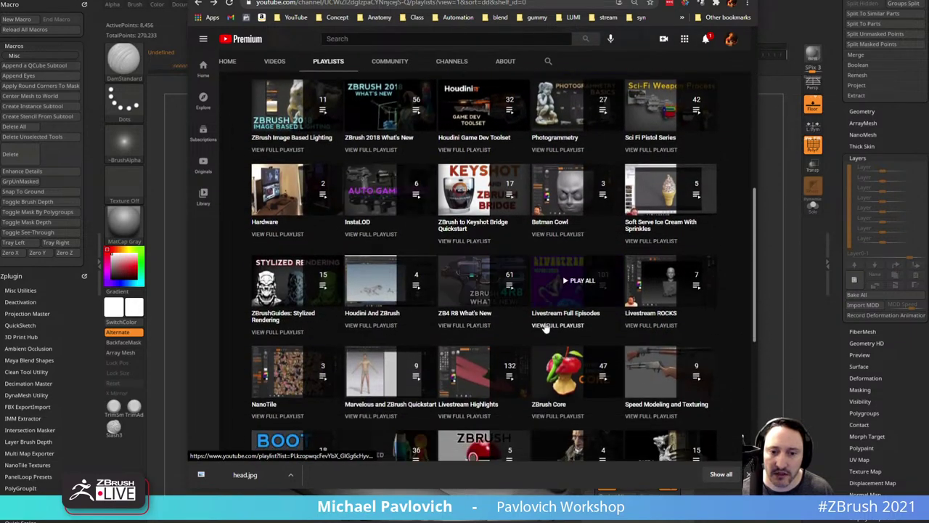
left_click(549, 327)
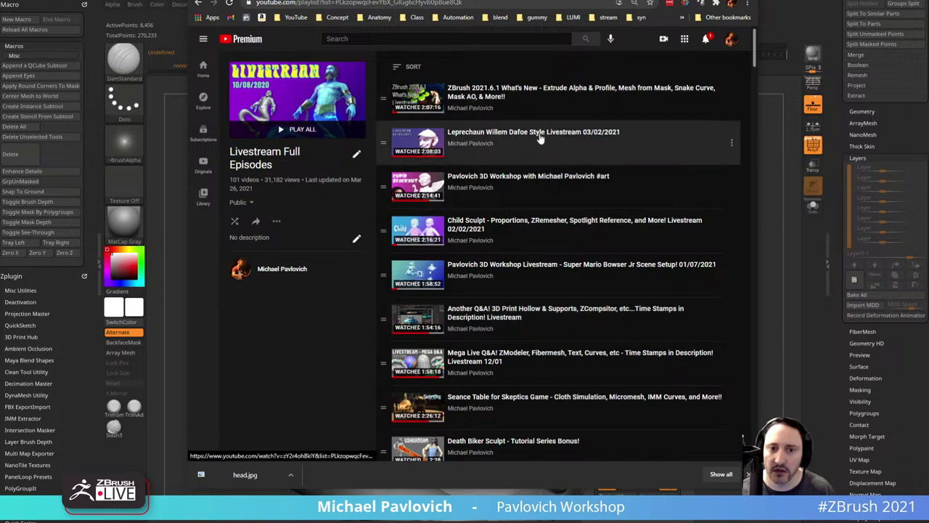
Step: Open the Leprechaun livestream from 03/02/2021 and skim the head retopology and body parts between about 52 minutes and 1:08
left_click(540, 137)
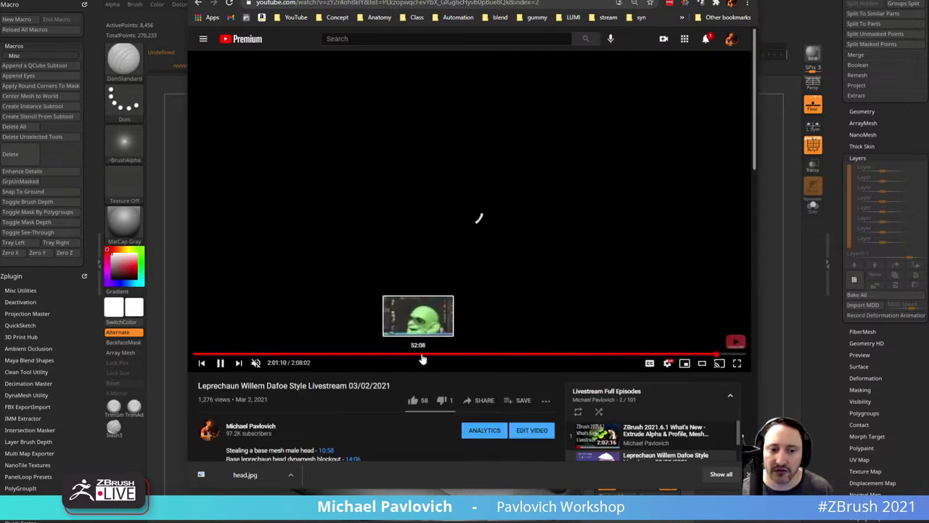
left_click(422, 355)
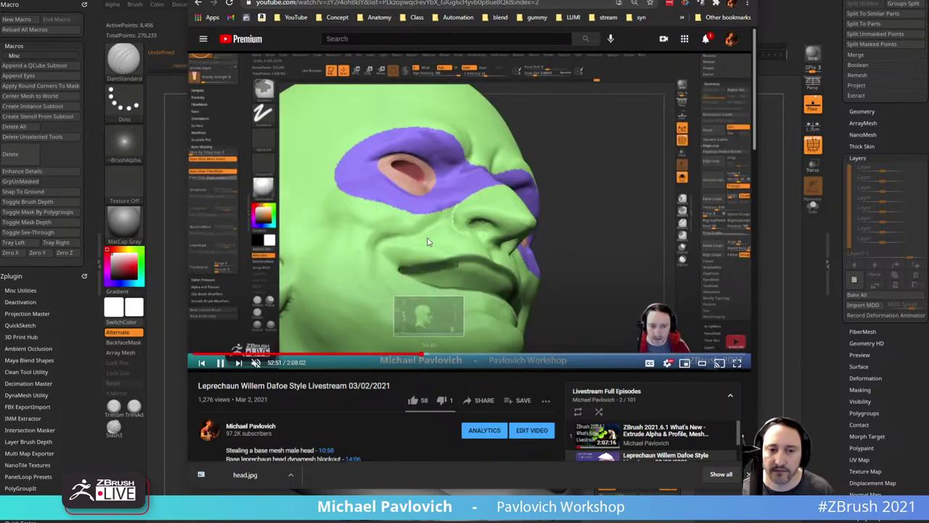
left_click(455, 358)
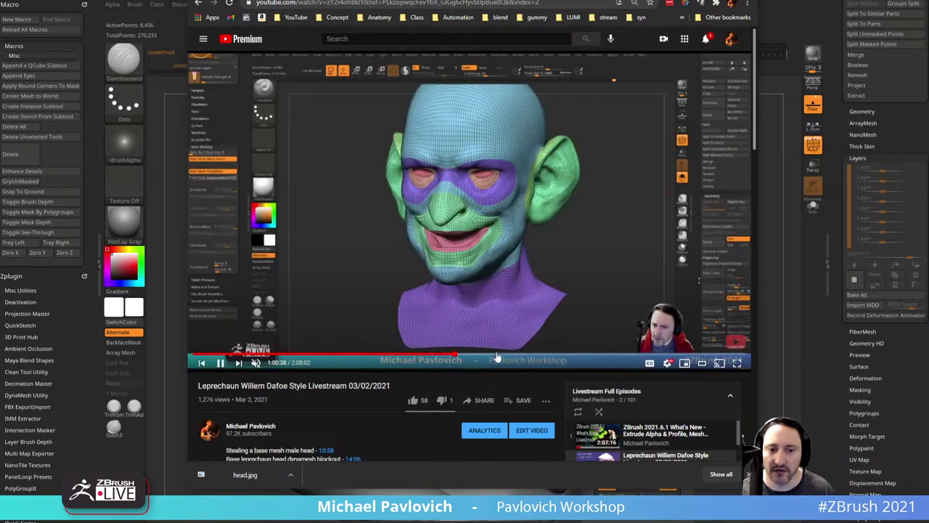
left_click(487, 358)
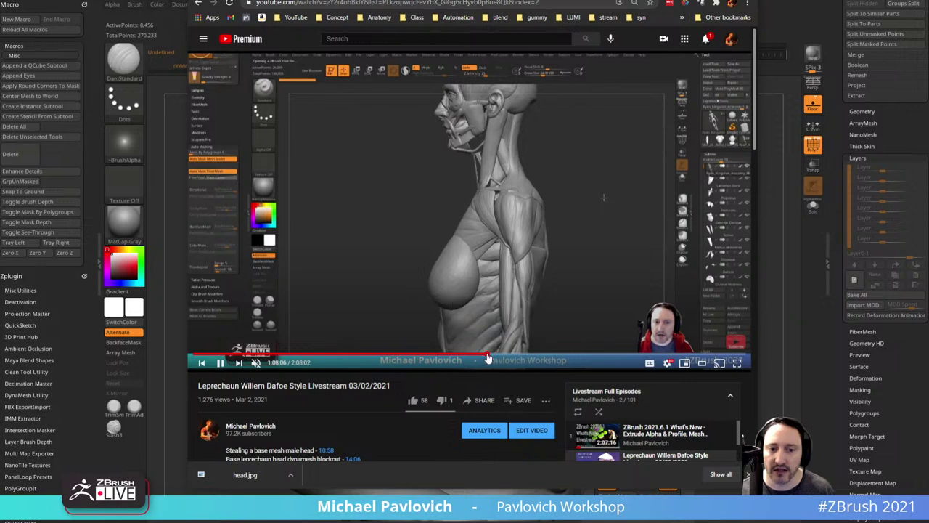
left_click(481, 358)
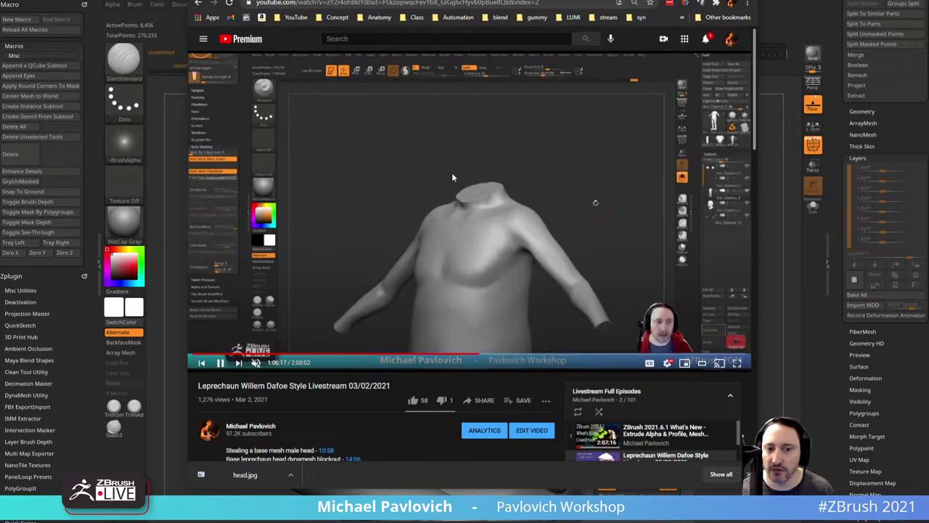
Step: Return to the livestream playlist, close the mini player, and minimize the browser to get back to ZBrush
left_click(198, 3)
left_click(384, 4)
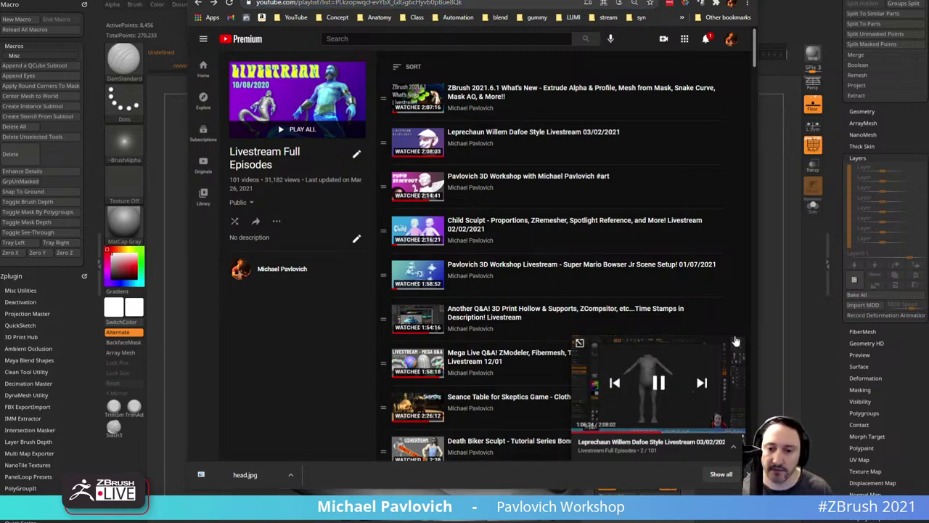
left_click(737, 343)
left_click(704, 1)
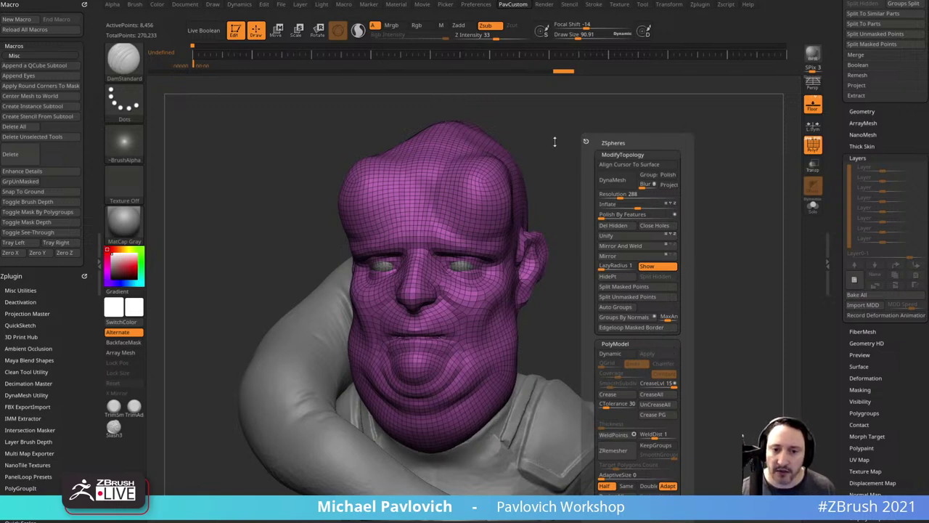
Step: Collapse the TimeLine Tracks settings and hide the movie timeline above the canvas
left_click_drag(562, 139, 514, 161)
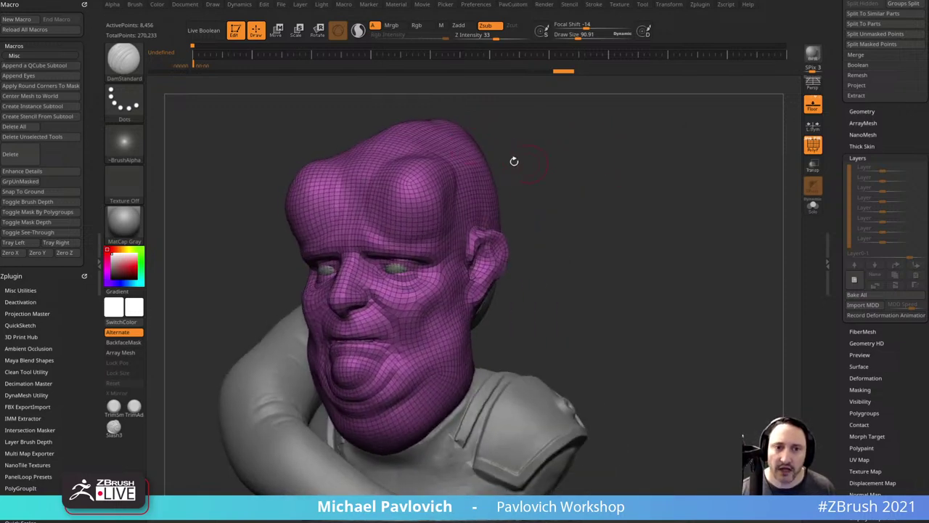
left_click(422, 4)
left_click_drag(459, 257, 460, 256, "shift")
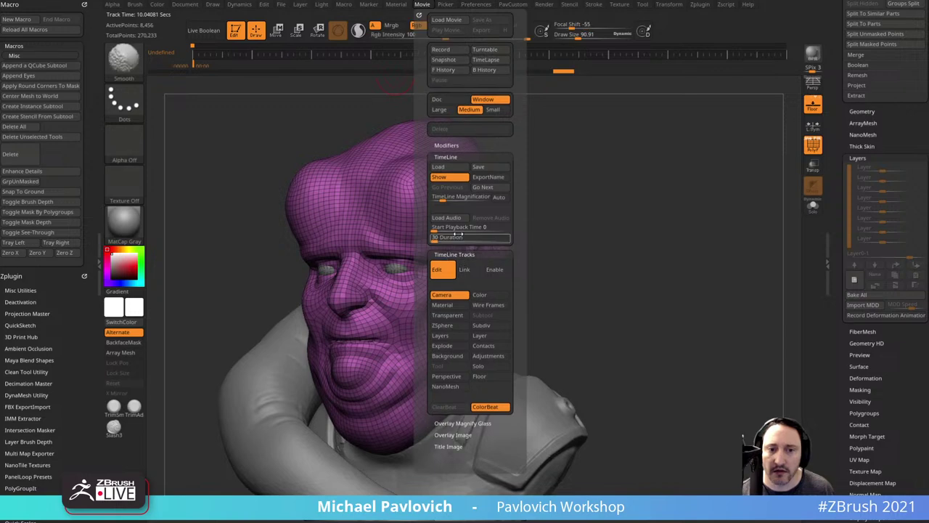
left_click(450, 254)
left_click(457, 176)
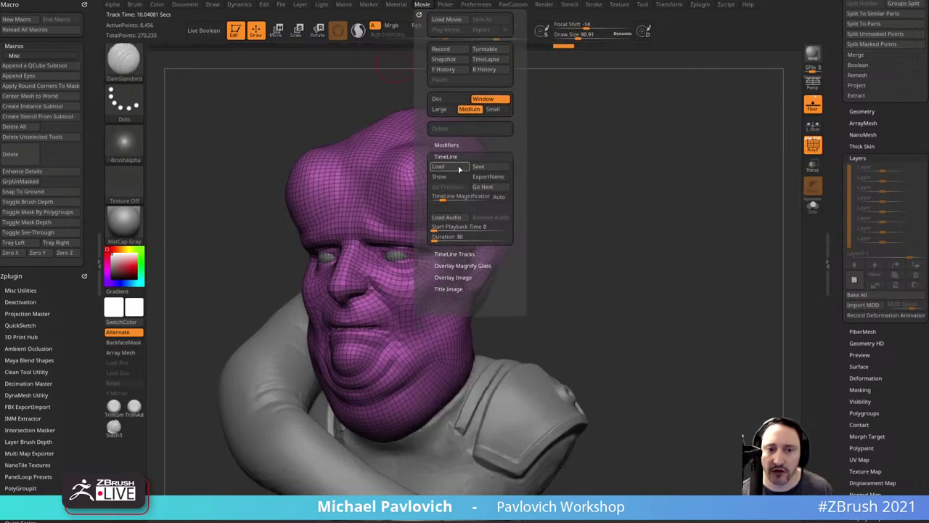
Step: Isolate the head with Solo and ZRemesh it once more with the Half option
left_click_drag(591, 220, 599, 201)
left_click(812, 206)
left_click_drag(725, 224, 655, 230)
key("2")
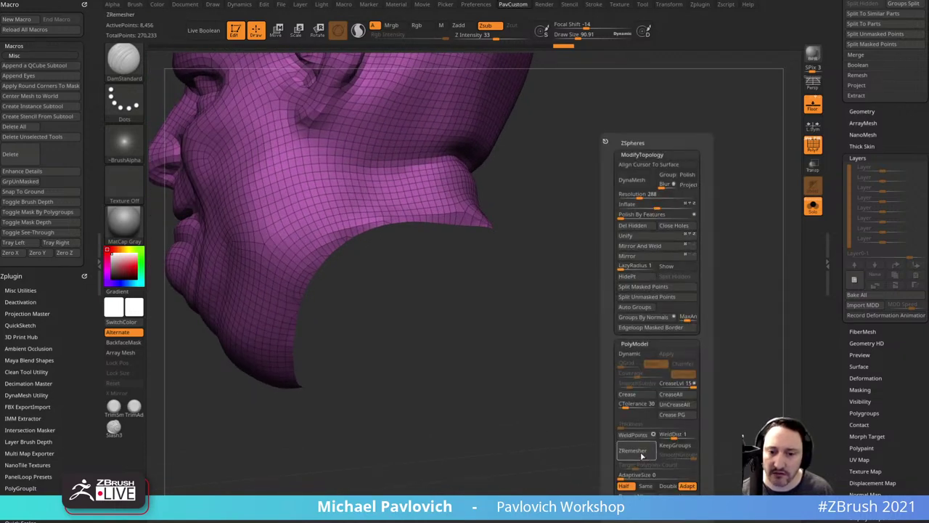
Step: Close the open neck hole under the head with the ZModeler brush's Close edge action, targeting Concave Hole
mouse_move(439, 388)
left_mouse_down("alt")
mouse_move(664, 388)
mouse_move(548, 394)
left_mouse_up("alt")
key("b")
key("z")
key("m")
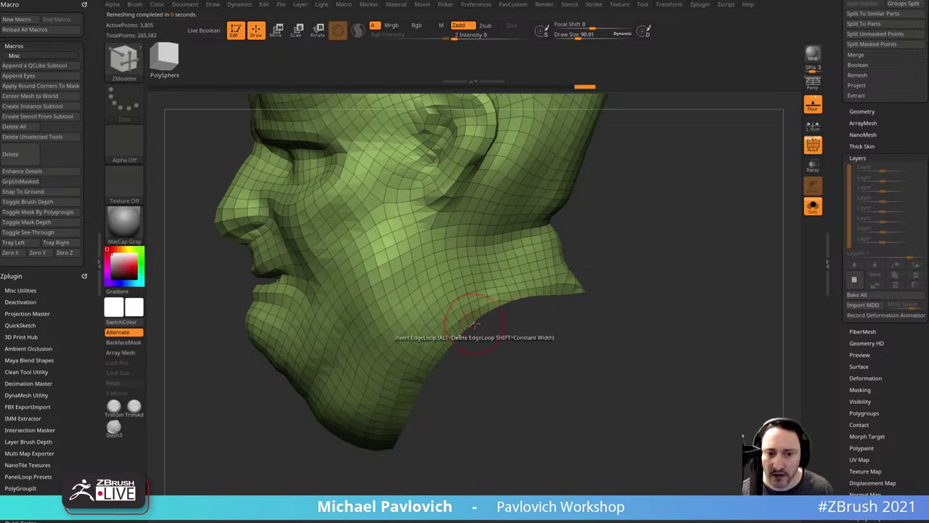
key("space")
left_click(388, 273)
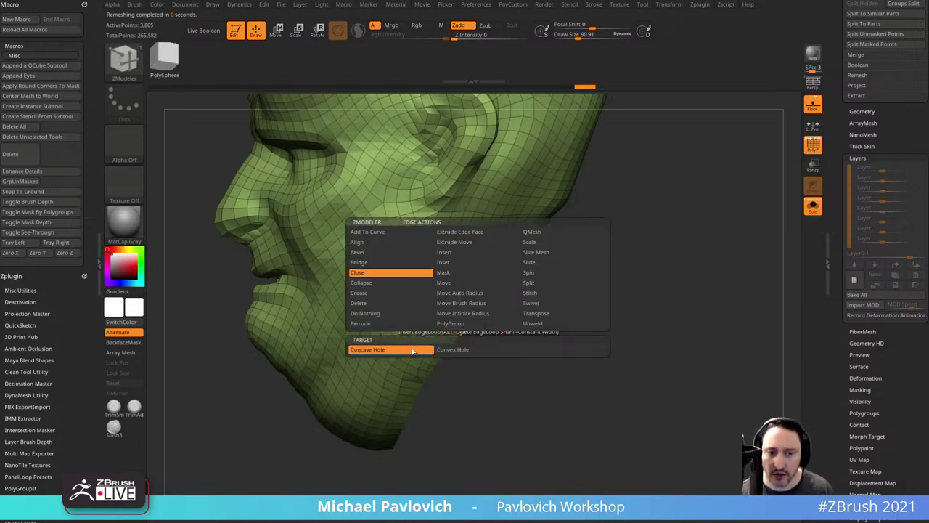
left_click_drag(489, 394, 498, 297, "alt")
left_click(434, 263)
Step: Assign the neck cap its own polygroup, unhide the rest of the head, and show the whole bust again
left_click(456, 361, "ctrl+shift")
key("ctrl+w")
left_click(704, 311, "ctrl+shift")
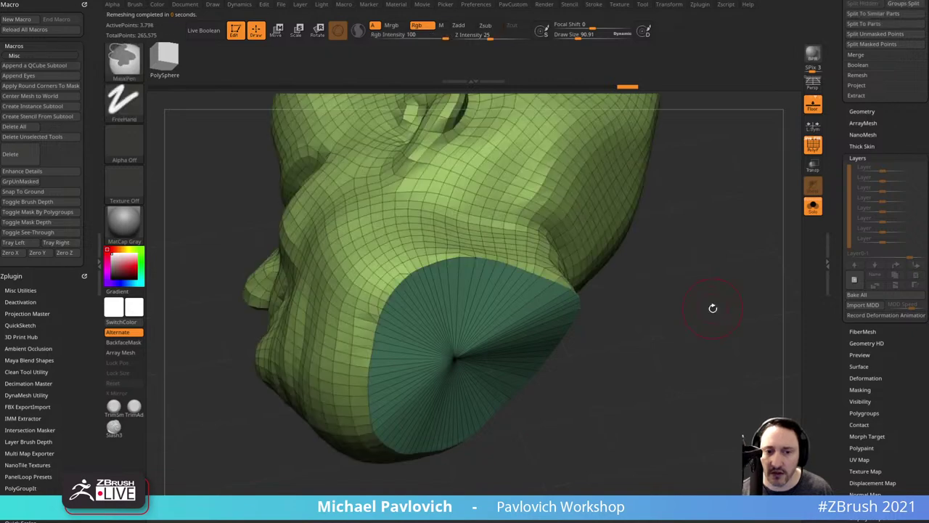
left_click_drag(711, 309, 660, 301, "alt")
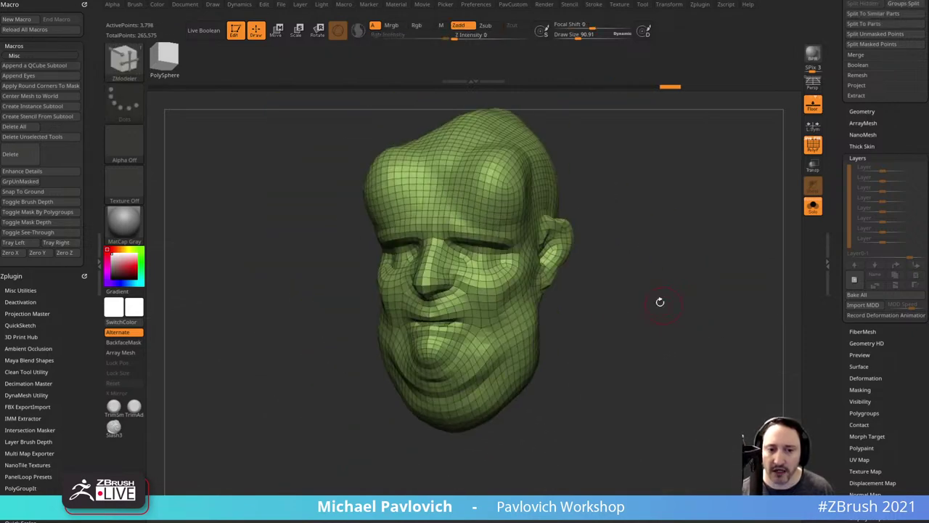
left_click(812, 207)
left_click_drag(669, 263, 716, 182)
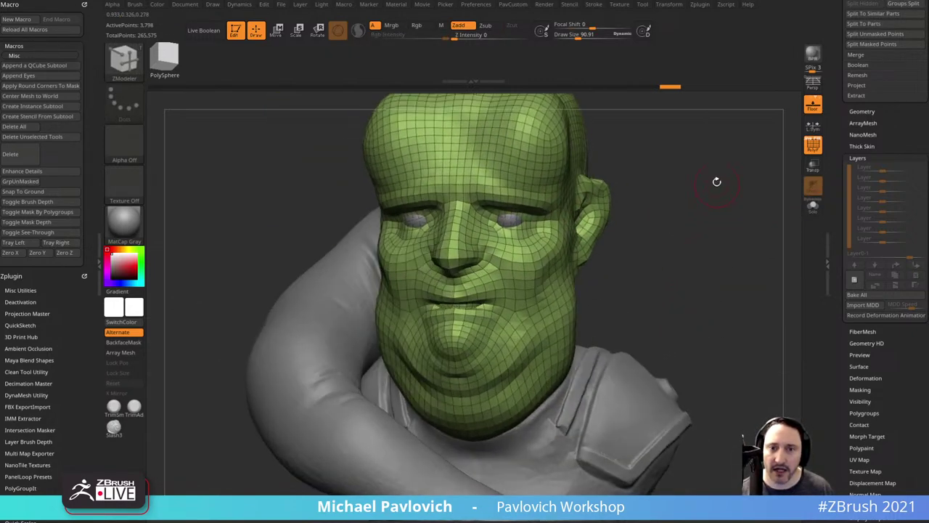
Step: Mark the earlier detailed head state as the history projection source, return to the newest low-resolution mesh, and isolate the head with Solo
left_click_drag(672, 88, 506, 91)
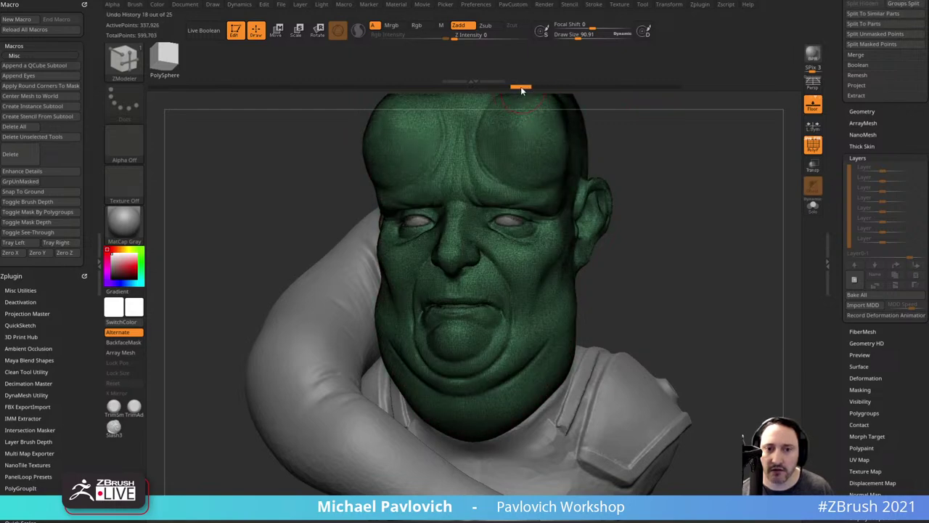
left_click(524, 88, "ctrl")
left_click(671, 87)
left_click_drag(769, 260, 742, 276, "alt")
left_click(812, 207)
mouse_move(759, 246)
left_mouse_down()
mouse_move(710, 252)
mouse_move(746, 254)
left_mouse_up()
Step: Project the marked history state's detail onto the undivided head mesh with Dist 0.02 and Mean 25
left_click_drag(836, 231, 839, 517)
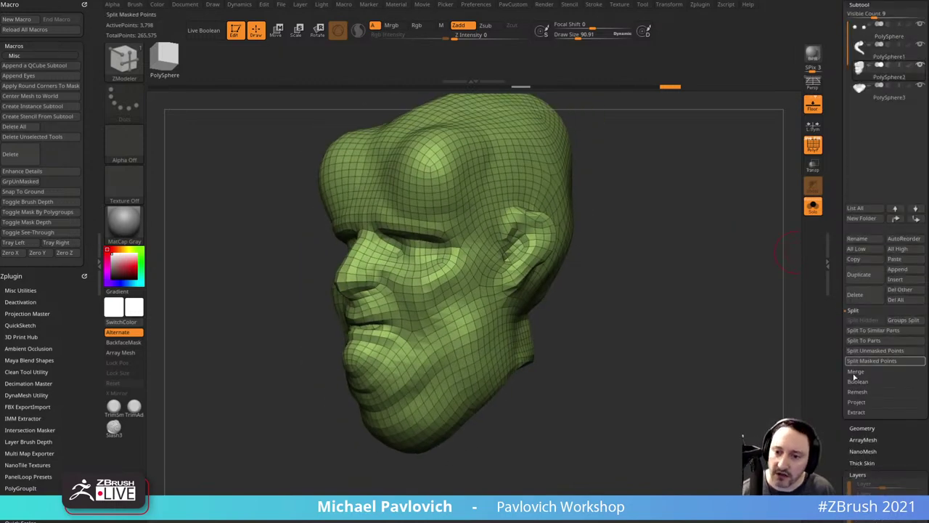
key("shift")
left_click(857, 402)
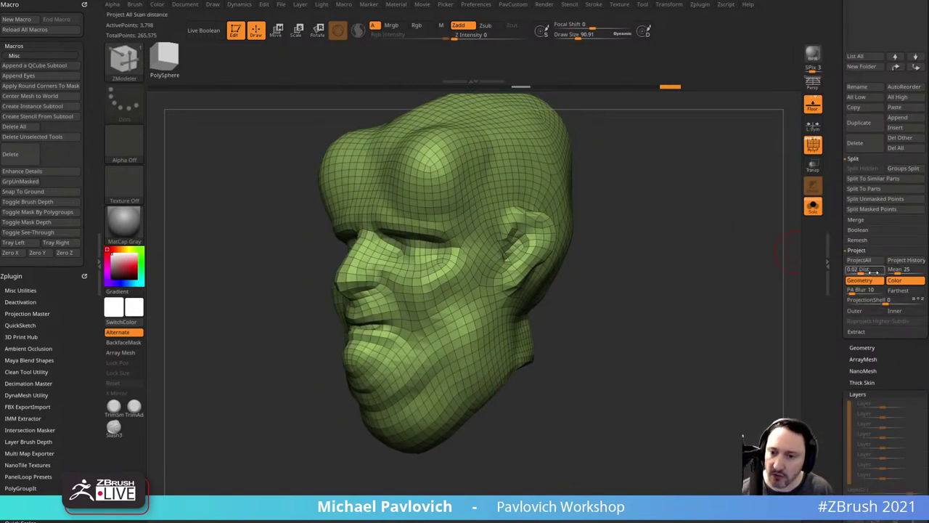
left_click(903, 261)
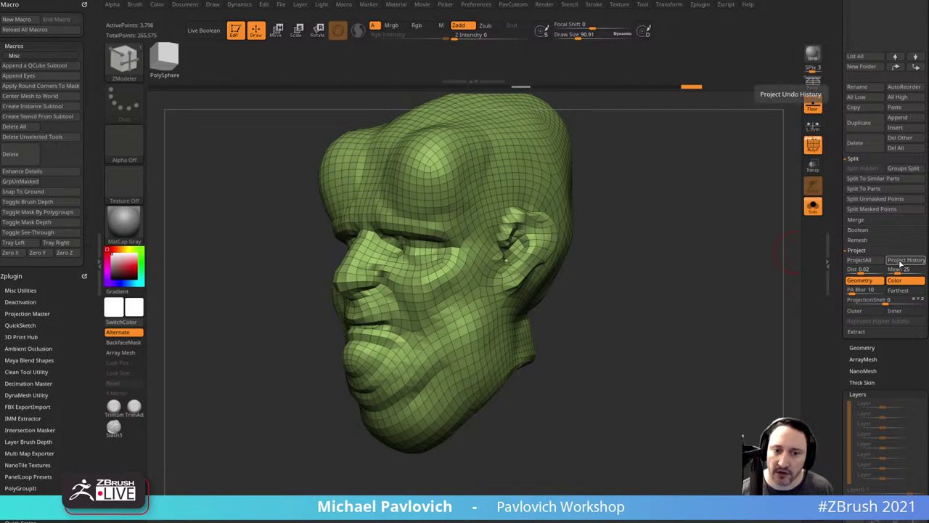
Step: Divide the head mesh through successive subdivision levels, reprojecting the history detail between divisions
key("ctrl+d")
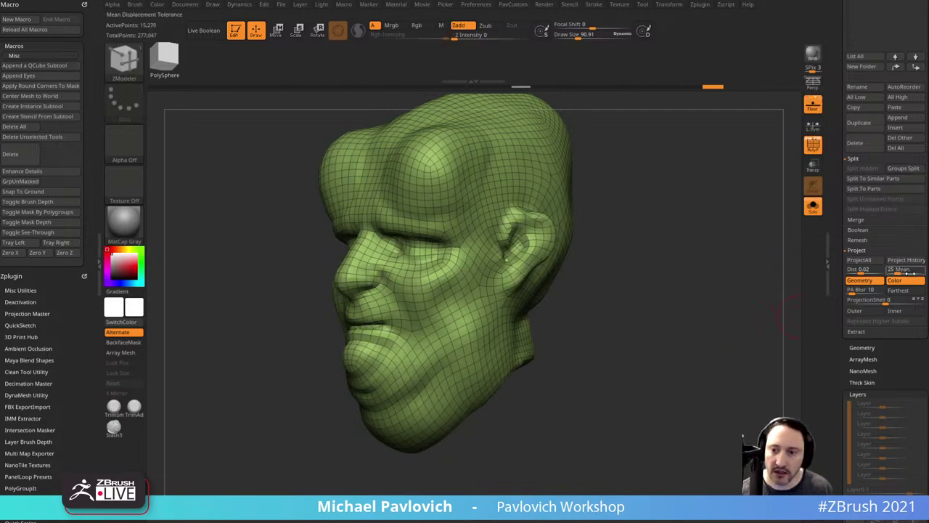
left_click(900, 262)
left_click_drag(701, 307, 645, 275)
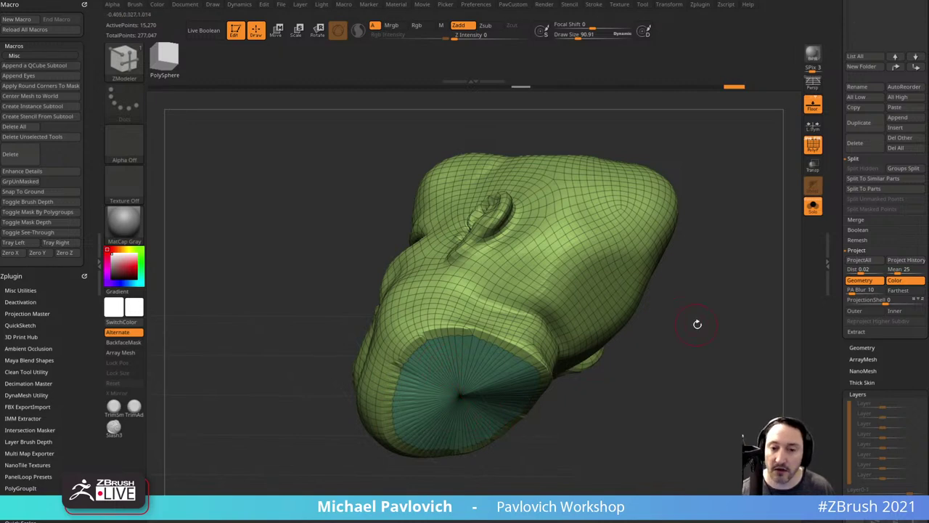
left_click_drag(697, 324, 475, 383)
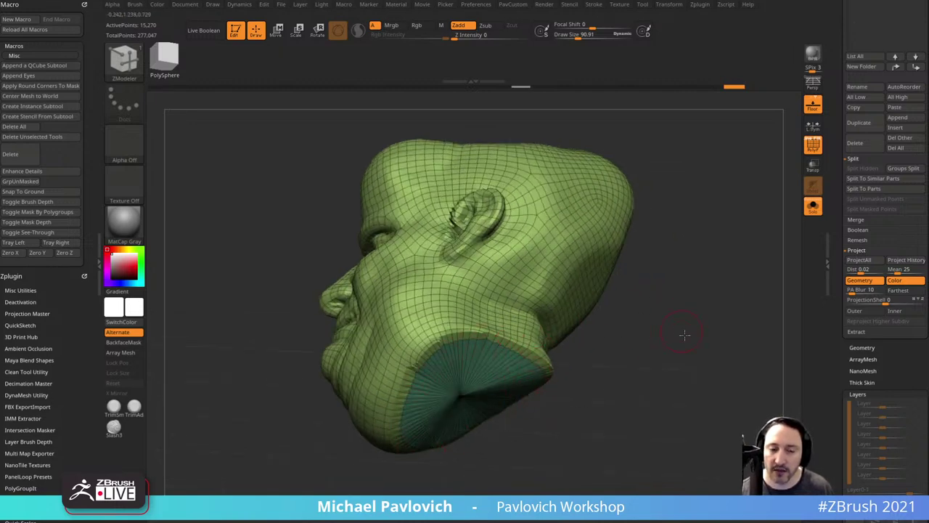
left_click_drag(685, 335, 665, 336)
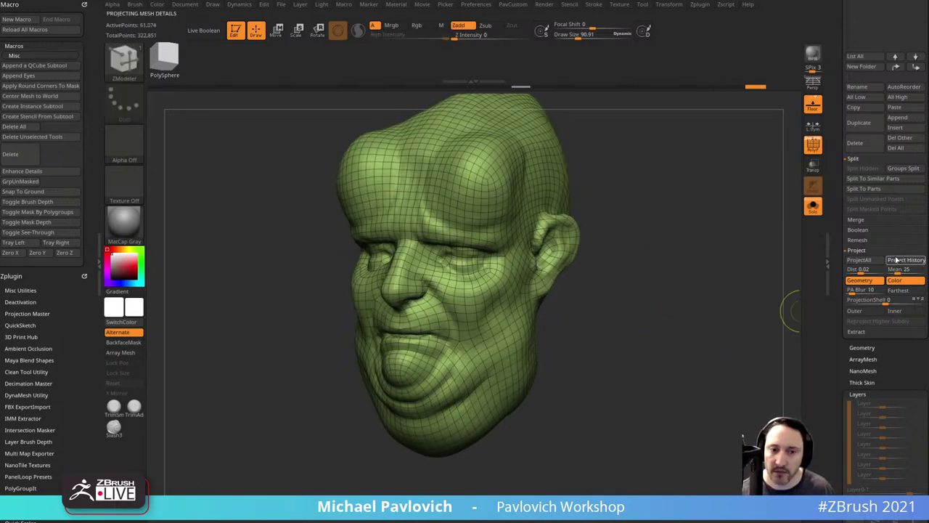
key("ctrl+d")
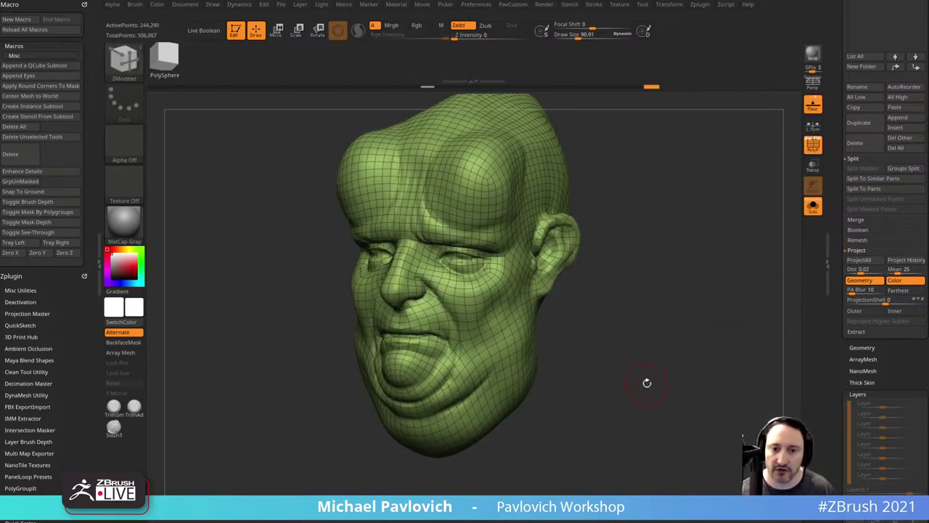
Step: Show the full bust without polyframe and stroke the ear's upper front rim with an inverted DamStandard brush
left_click(812, 211)
mouse_move(722, 266)
left_mouse_down()
mouse_move(799, 266)
mouse_move(680, 293)
mouse_move(682, 246)
left_mouse_up()
left_click(814, 151)
key("b")
key("d")
key("s")
mouse_move(682, 202)
left_mouse_down("alt")
mouse_move(692, 226)
mouse_move(627, 228)
left_mouse_up("alt")
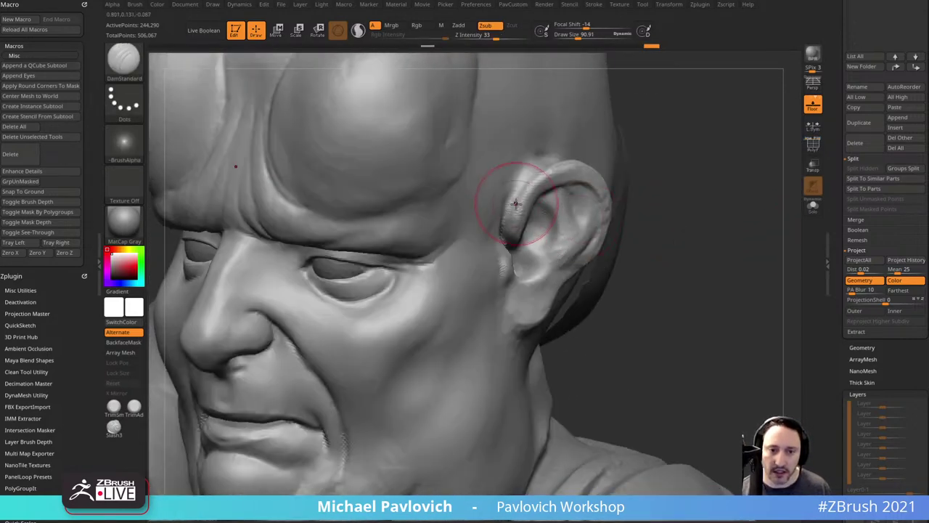
left_click_drag(517, 204, 536, 170, "alt")
left_click_drag(674, 162, 510, 230)
Step: Open the head's Geometry settings and lower it to subdivision level 2
mouse_move(836, 235)
left_mouse_down()
mouse_move(836, 109)
mouse_move(844, 332)
left_mouse_up()
left_click_drag(835, 139, 836, 88)
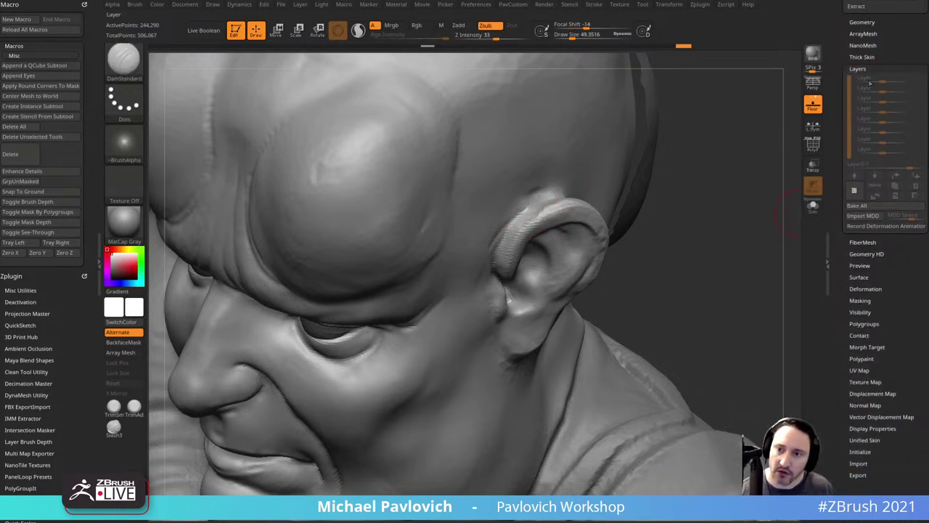
left_click(862, 23)
left_click(857, 41)
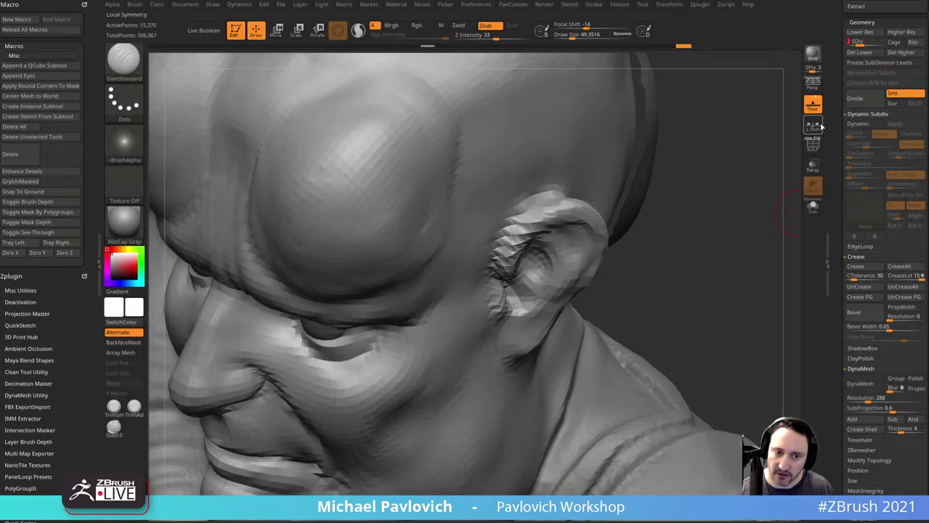
mouse_move(686, 211)
left_mouse_down()
mouse_move(719, 156)
mouse_move(546, 229)
mouse_move(720, 181)
mouse_move(706, 176)
left_mouse_up()
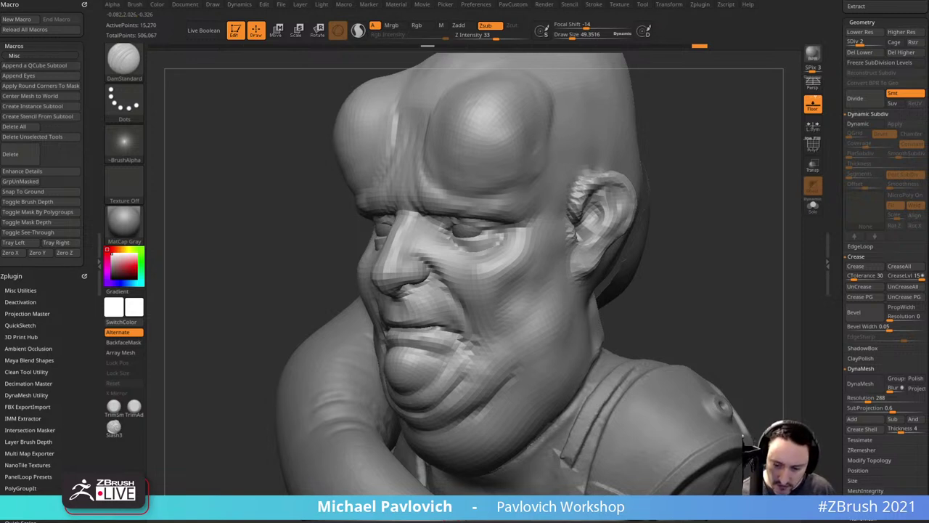
Step: Bring up the browser's Bib Fortuna reference image, enlarge it to 175%, examine the head and tentacle, and return to ZBrush
left_click_drag(742, 311, 749, 81)
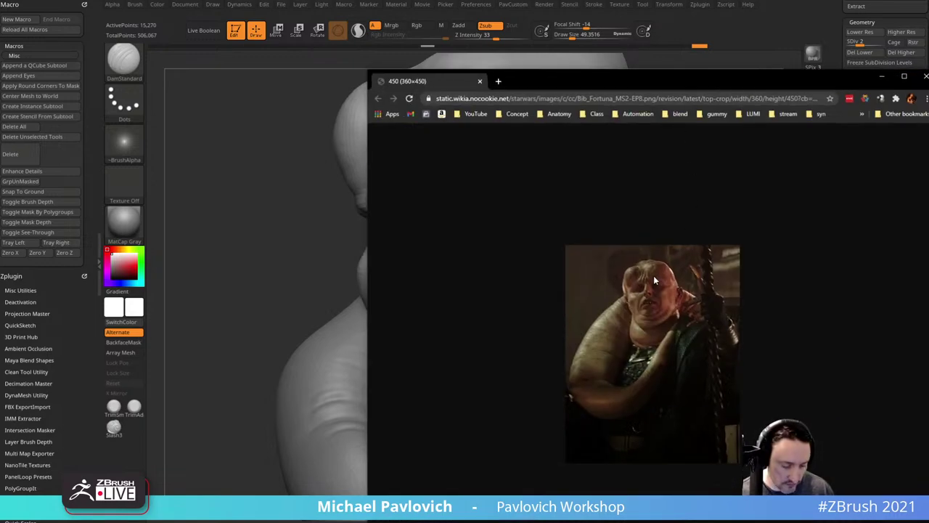
key("ctrl+plus")
key("ctrl+plus")
key("ctrl+plus")
key("ctrl+plus")
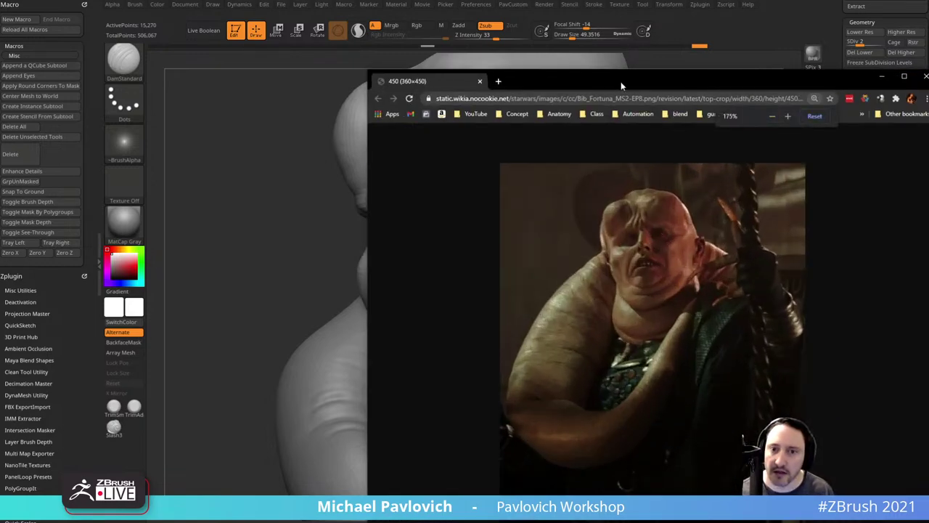
left_click_drag(621, 85, 928, 0)
left_click(718, 201)
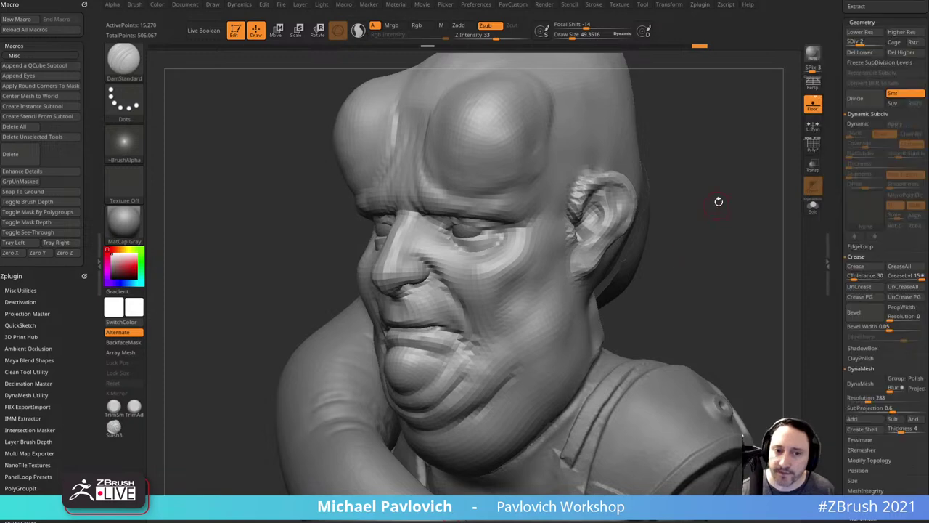
Step: Select the tentacle subtool, close its open holes, and DynaMesh it at resolution 64
mouse_move(707, 261)
left_mouse_down("shift")
mouse_move(710, 276)
mouse_move(715, 246)
mouse_move(670, 268)
mouse_move(614, 270)
mouse_move(663, 237)
left_mouse_up("shift")
left_click(460, 330, "alt")
key("2")
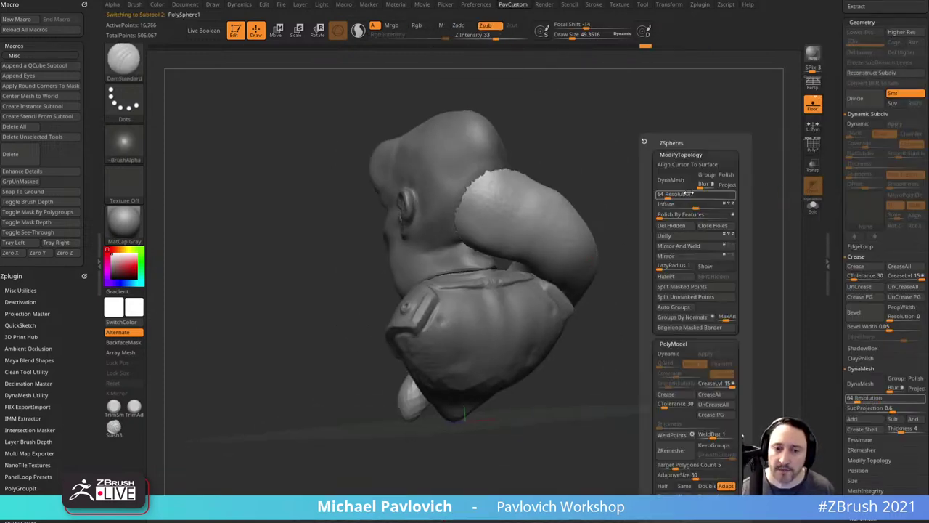
left_click(705, 226)
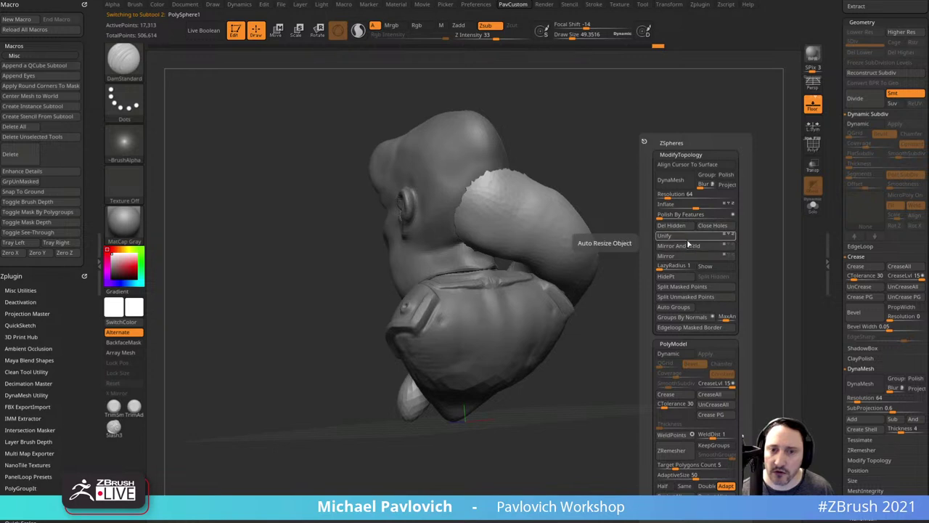
key("shift+space")
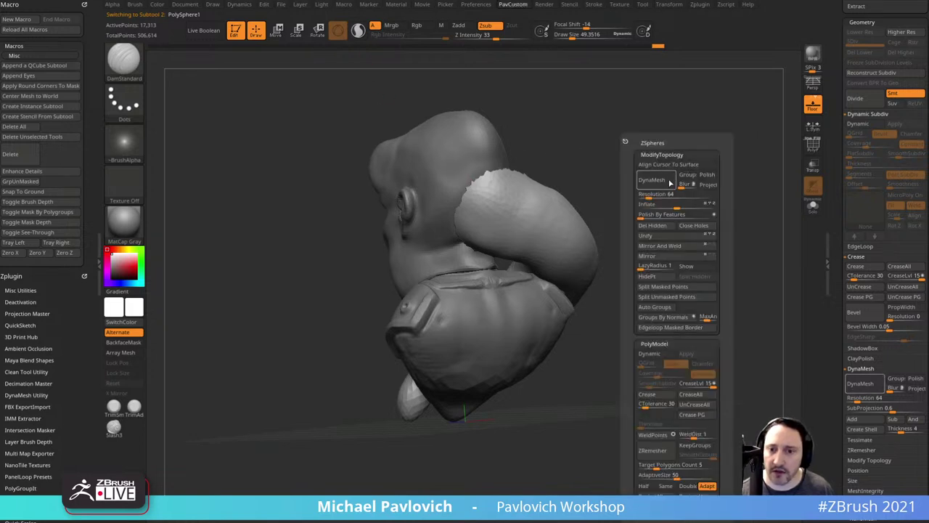
left_click(653, 183)
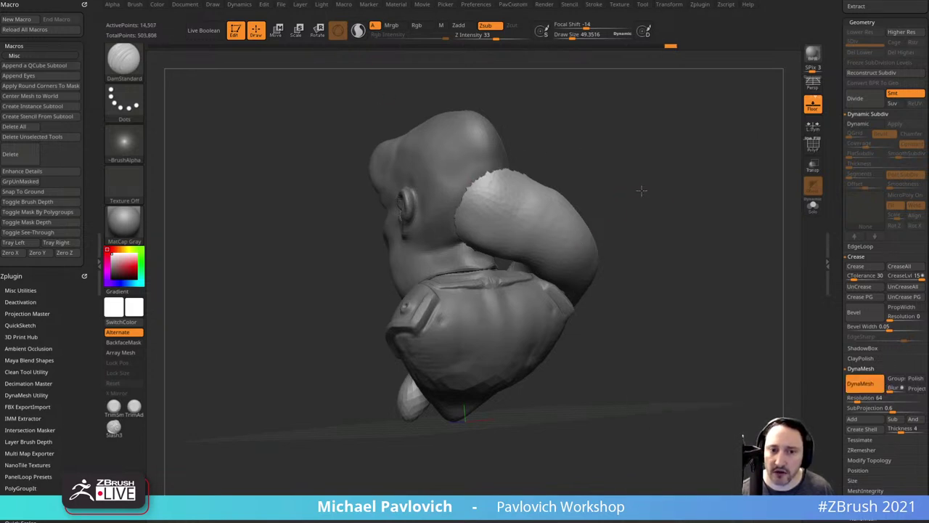
Step: Isolate the tentacle with Solo, stroke over its upper end, refresh its DynaMesh, and show the whole bust again
left_click_drag(641, 191, 719, 198)
left_click(811, 206)
key("s")
mouse_move(589, 214)
left_mouse_down()
mouse_move(610, 215)
mouse_move(555, 231)
left_mouse_up()
mouse_move(682, 207)
left_mouse_down("ctrl")
mouse_move(728, 220)
mouse_move(715, 211)
left_mouse_up("ctrl")
key("b")
key("s")
key("t")
left_click(812, 206)
Step: Reshape the tentacle's upper end behind the head with the Move brush, reducing the draw size to about 172
key("b")
key("m")
key("v")
key("s")
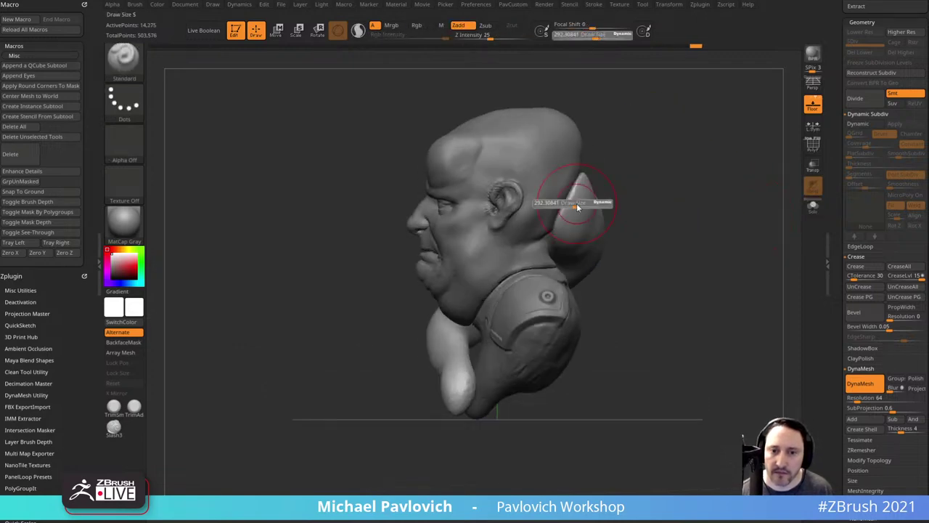
left_click_drag(579, 206, 590, 206)
left_click_drag(577, 198, 589, 207)
mouse_move(675, 200)
left_mouse_down()
mouse_move(628, 195)
mouse_move(594, 167)
left_mouse_up()
mouse_move(671, 168)
left_mouse_down()
mouse_move(696, 141)
mouse_move(691, 217)
left_mouse_up()
key("s")
left_click(689, 217)
mouse_move(690, 218)
left_mouse_down("shift")
mouse_move(716, 228)
mouse_move(680, 220)
left_mouse_up("shift")
left_click_drag(657, 257, 645, 236, "alt")
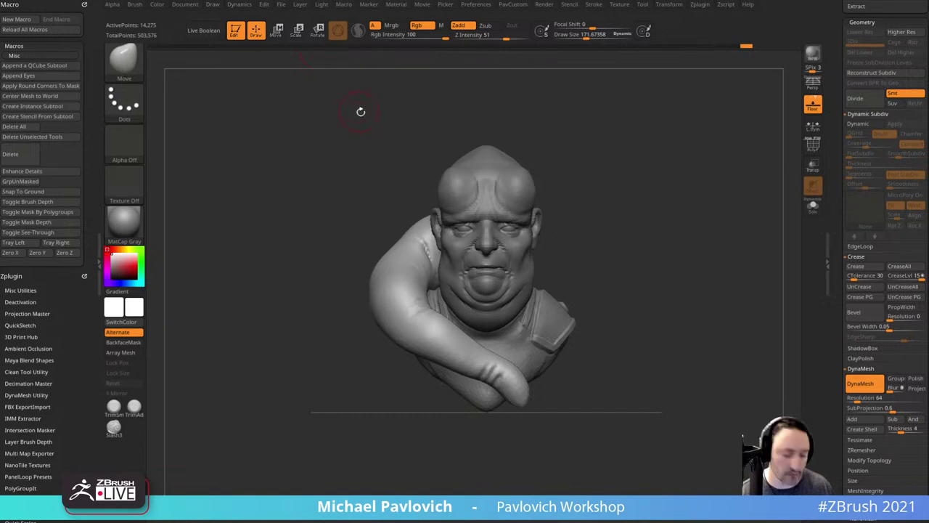
Step: Set up SnakeHook with Sculptris Pro enabled and a draw size of about 427, and refresh the tentacle's DynaMesh
key("b")
key("s")
key("h")
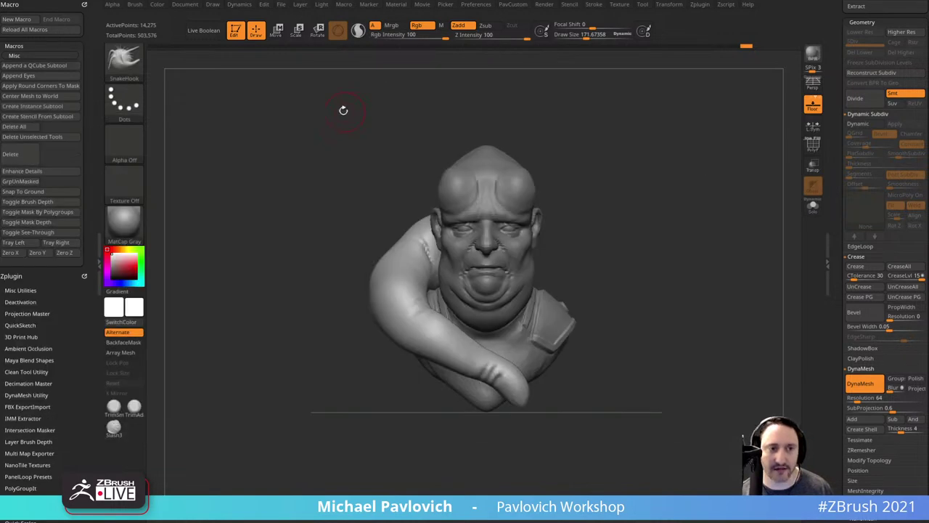
left_click(358, 31)
left_click_drag(572, 158, 550, 164, "alt")
key("s")
left_click(514, 338)
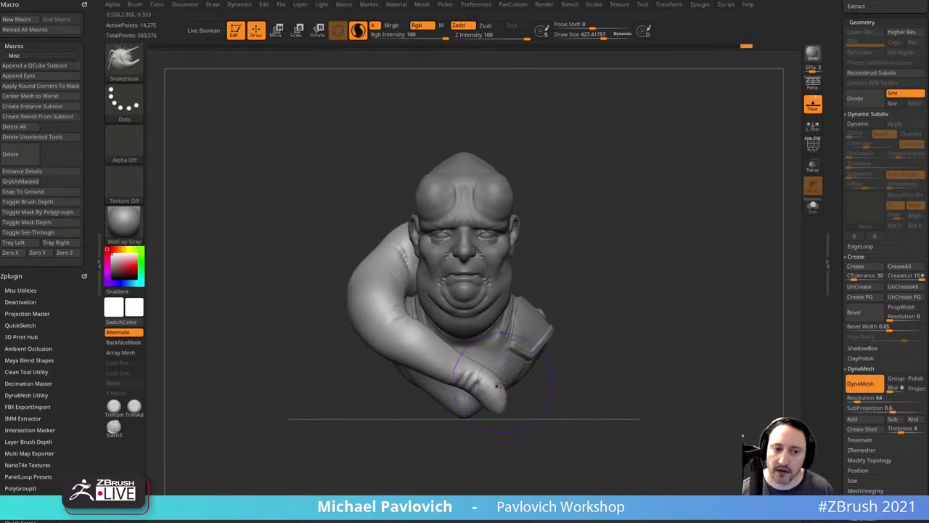
left_click_drag(590, 288, 613, 309, "ctrl")
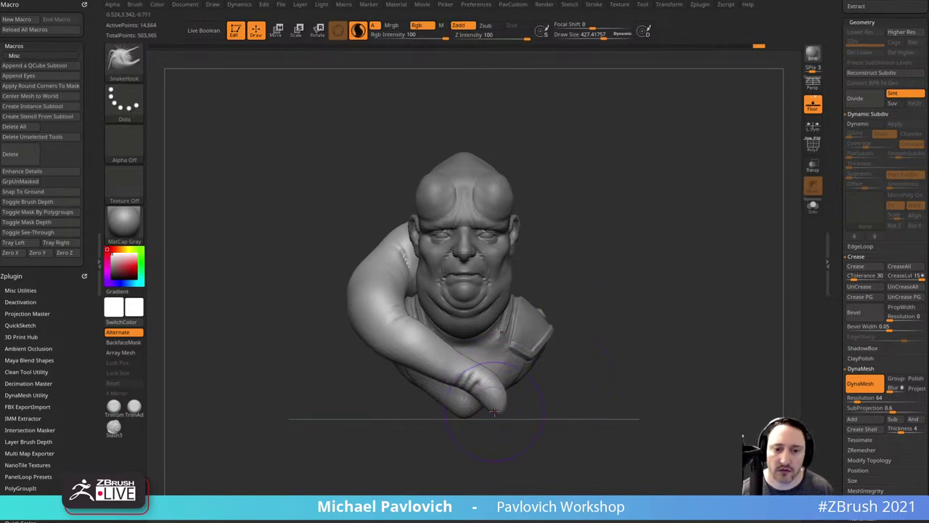
Step: Pull the tentacle's tip outward across the chest with SnakeHook, using a draw size of about 445
left_click_drag(495, 403, 541, 374)
key("s")
left_click(529, 378)
key("ctrl+z")
key("s")
left_click(496, 373)
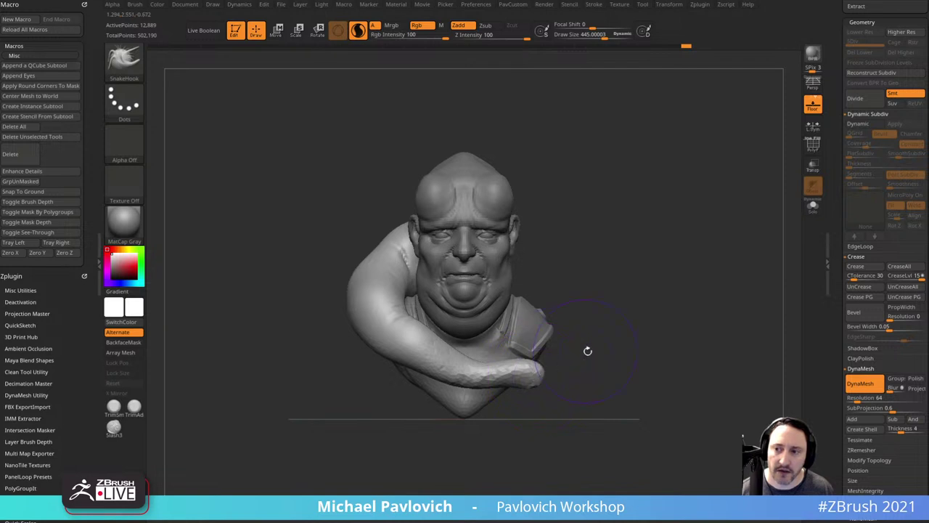
left_click_drag(586, 351, 546, 353, "alt")
left_click_drag(516, 396, 523, 390)
left_click_drag(592, 351, 555, 361)
left_click_drag(562, 359, 580, 374, "ctrl")
mouse_move(457, 408)
left_mouse_down()
mouse_move(468, 416)
mouse_move(461, 415)
mouse_move(472, 408)
left_mouse_up()
left_click_drag(555, 339, 590, 336)
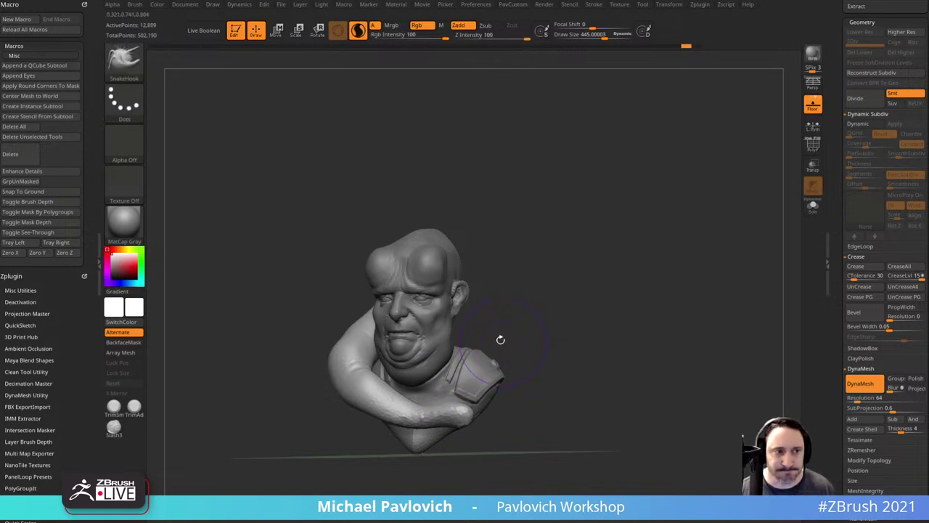
Step: Remove the Macro, Zplugin and Transform palettes from the tray and expand the Brush palette's Auto Masking settings
left_click(85, 4)
left_click(84, 4)
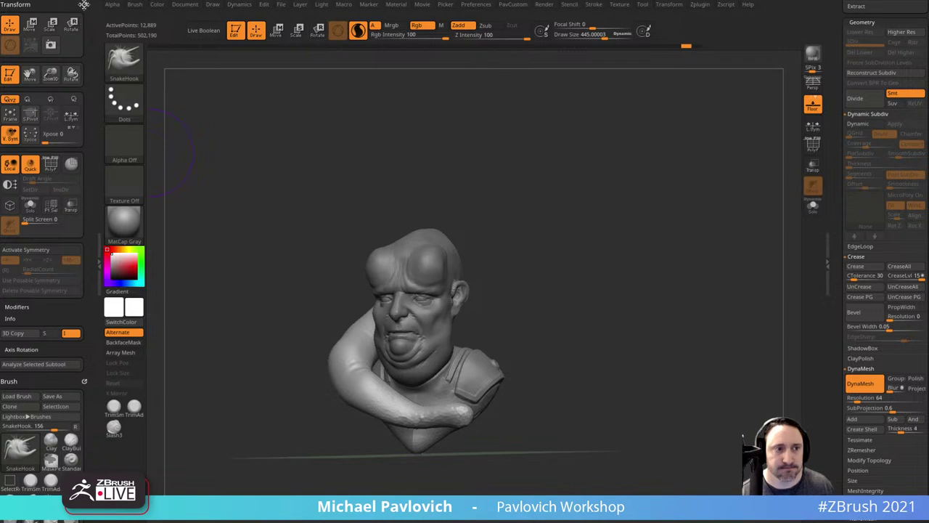
left_click(84, 4)
key("shift")
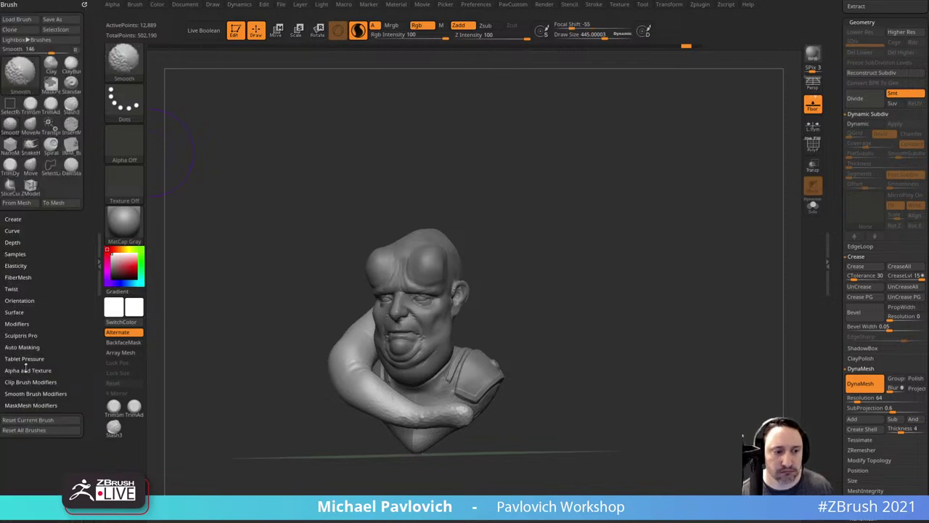
left_click(21, 347, "shift")
left_click_drag(42, 337, 50, 308)
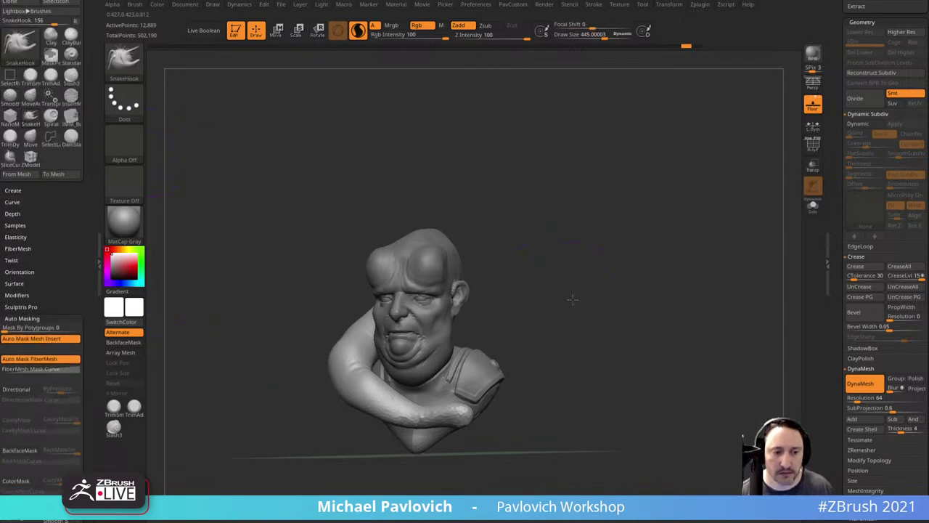
Step: Try to pull the tentacle's tip into a new shape with SnakeHook, and undo the strokes
left_click_drag(572, 300, 542, 322)
left_click_drag(468, 414, 494, 345)
key("ctrl+z")
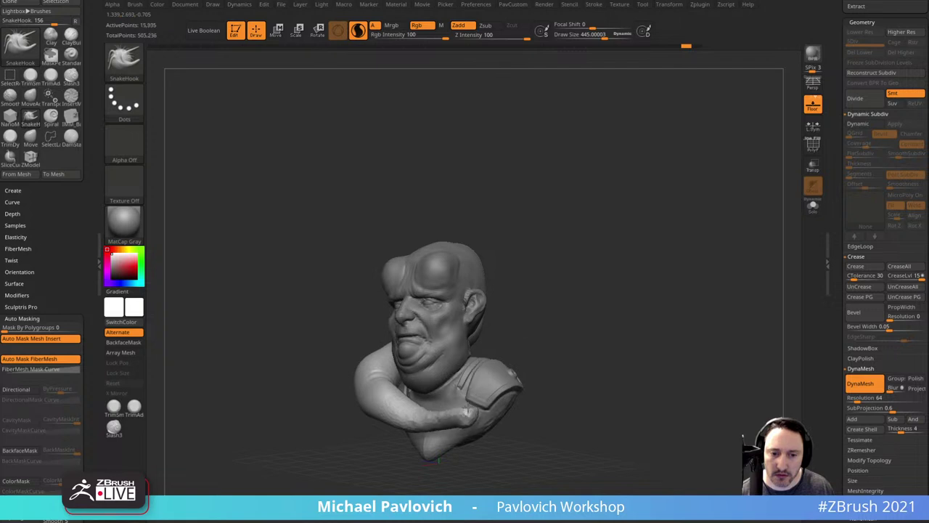
mouse_move(466, 414)
left_mouse_down()
mouse_move(458, 440)
mouse_move(439, 450)
mouse_move(465, 428)
left_mouse_up()
key("ctrl")
mouse_move(524, 334)
left_mouse_down()
mouse_move(547, 334)
mouse_move(514, 303)
left_mouse_up()
key("ctrl+z")
Step: Adjust the tentacle's tip across the chest with the Move brush
key("b")
key("m")
key("v")
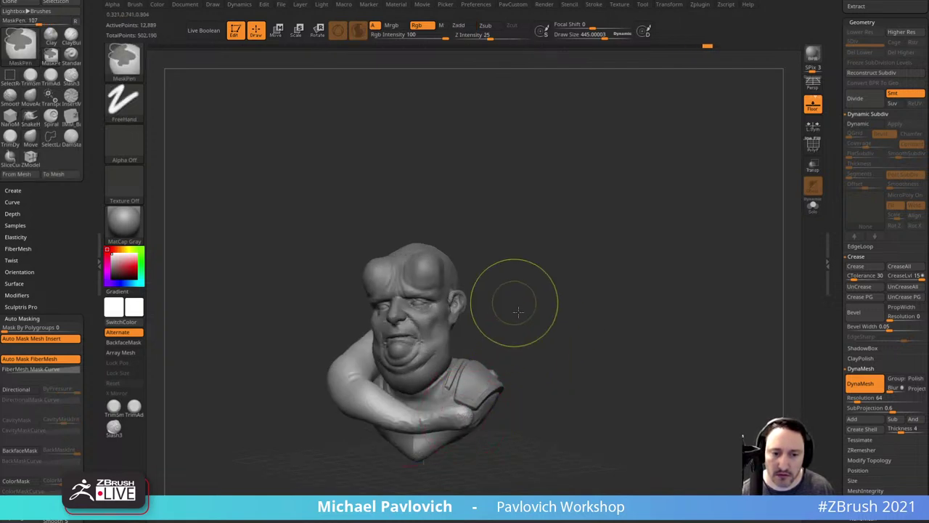
mouse_move(467, 413)
left_mouse_down()
mouse_move(492, 351)
mouse_move(583, 326)
left_mouse_up()
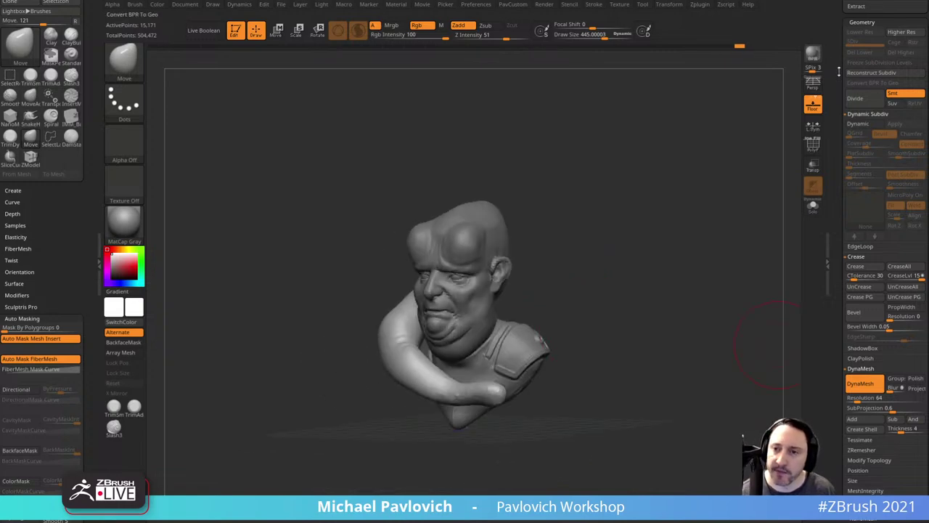
Step: Save the bust as a tool file named BibBigZB on the Desktop
left_click_drag(838, 69, 813, 278)
left_click(902, 22)
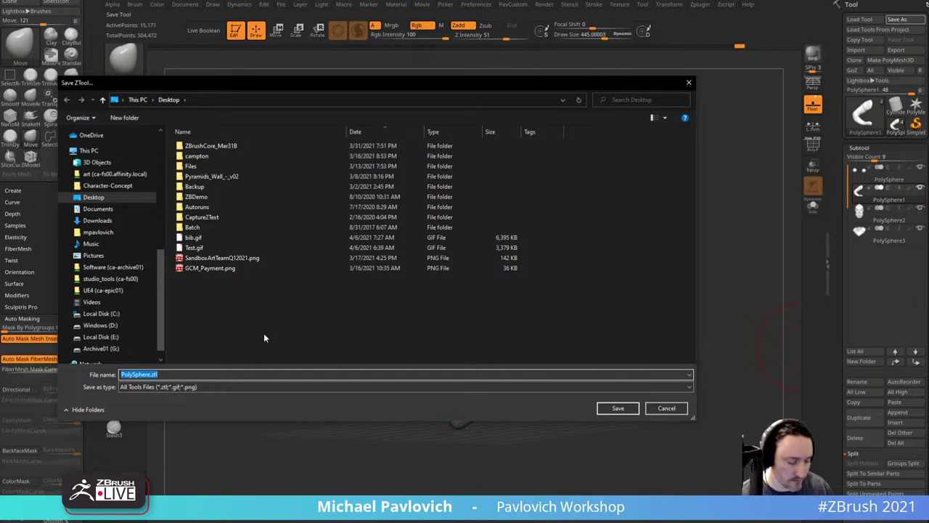
type("Bib")
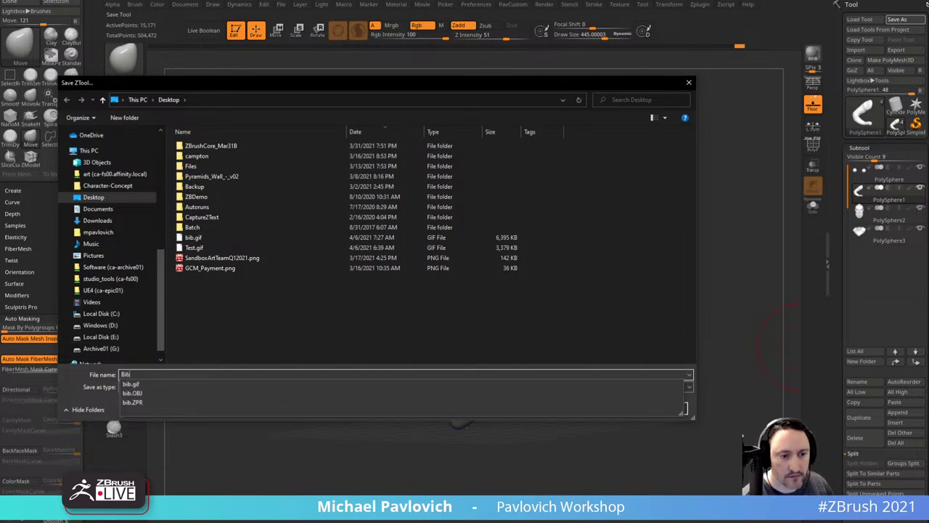
type("BigZB")
key("Return")
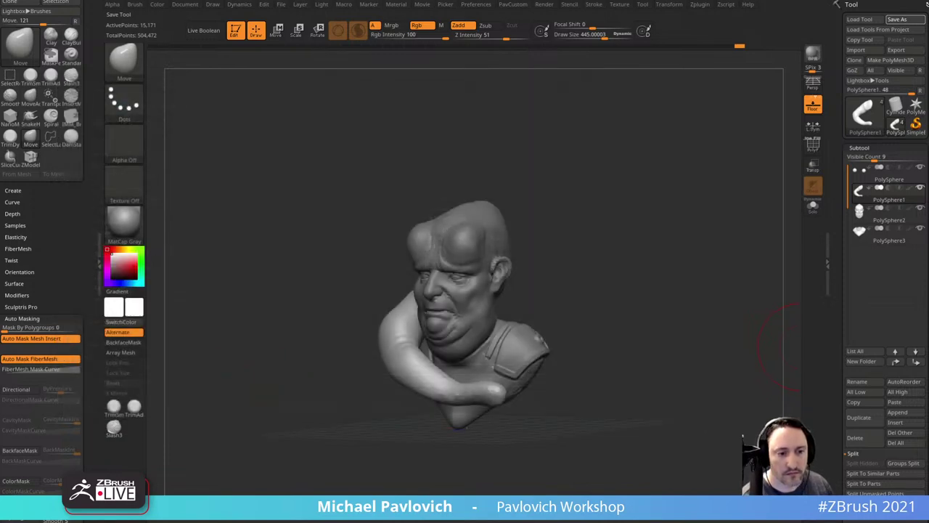
Step: Close both open sculpting programs without saving the project changes
left_click_drag(596, 249, 572, 313)
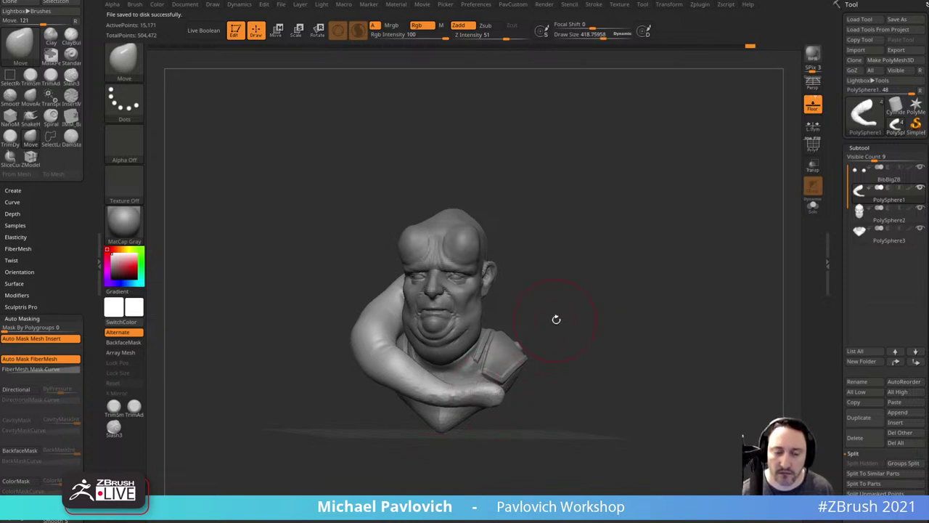
left_click_drag(556, 320, 560, 321)
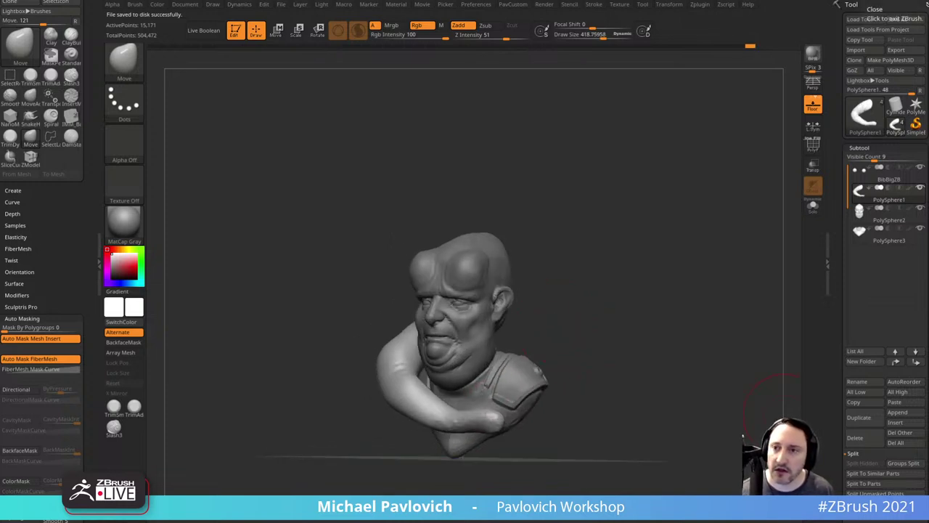
left_click(926, 4)
left_click(431, 249)
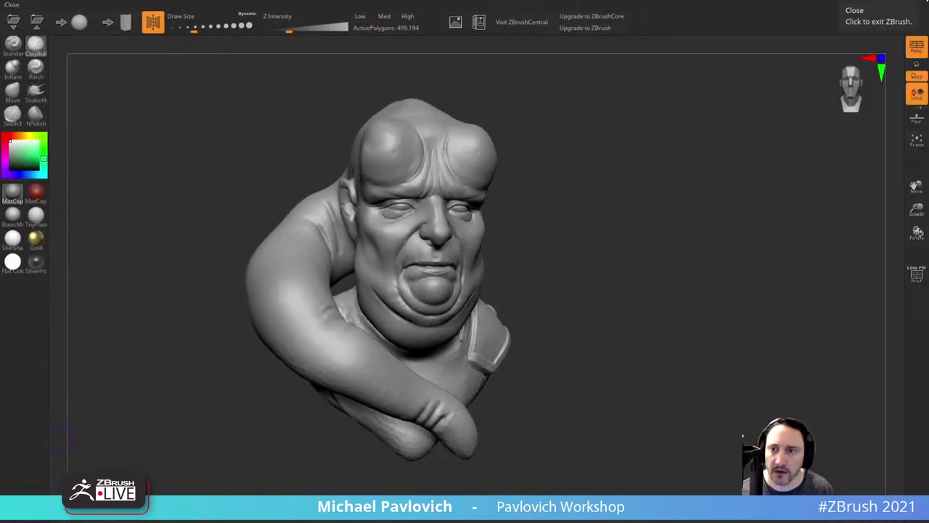
left_click(921, 5)
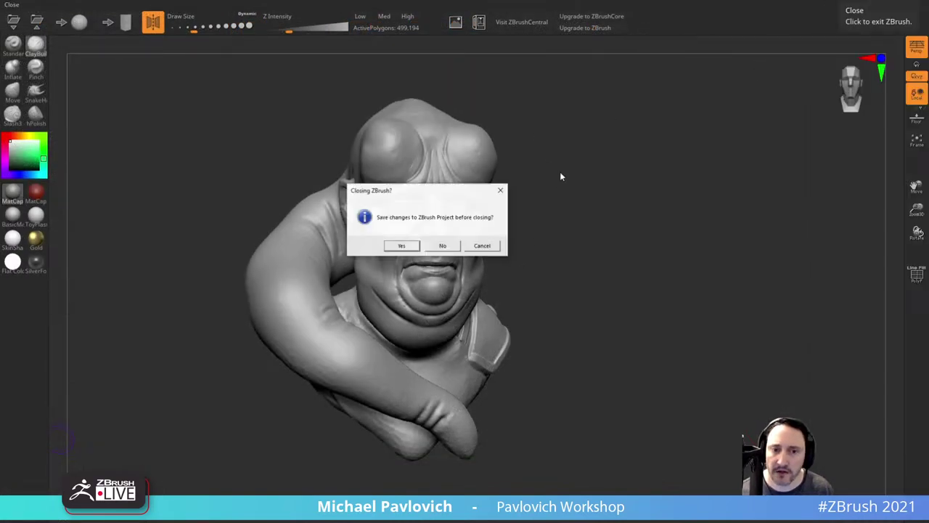
left_click(442, 246)
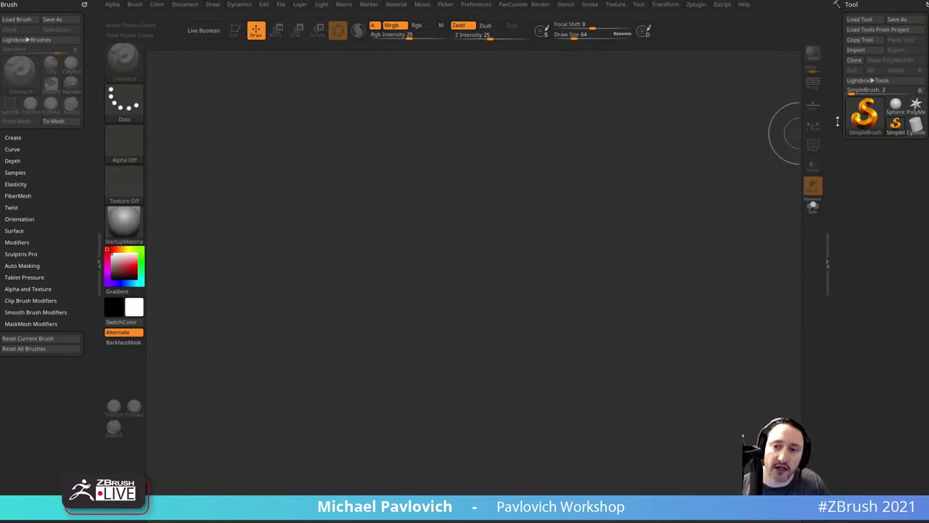
Step: Load BibBigZB.ztl from the Desktop in ZBrush 2021 and place the bust on the canvas in Edit mode
left_click(859, 19)
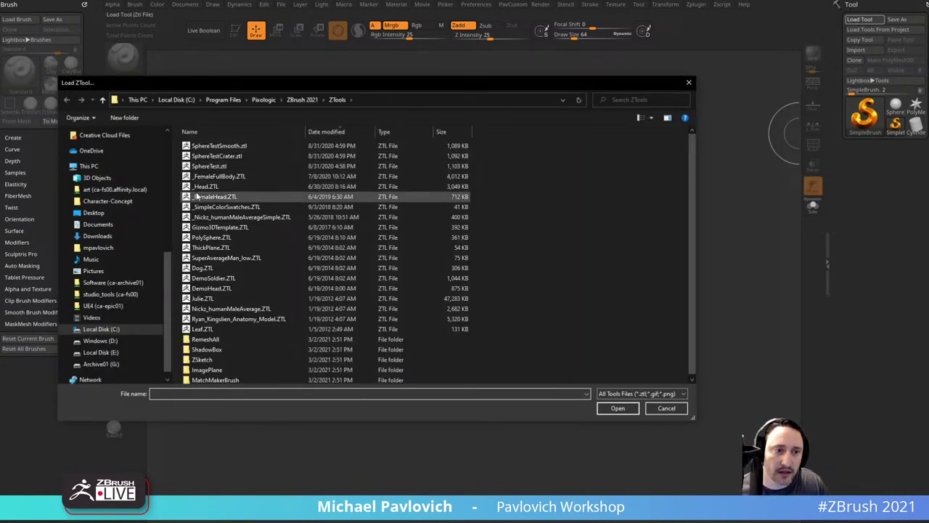
scroll(112, 196, "up", 2)
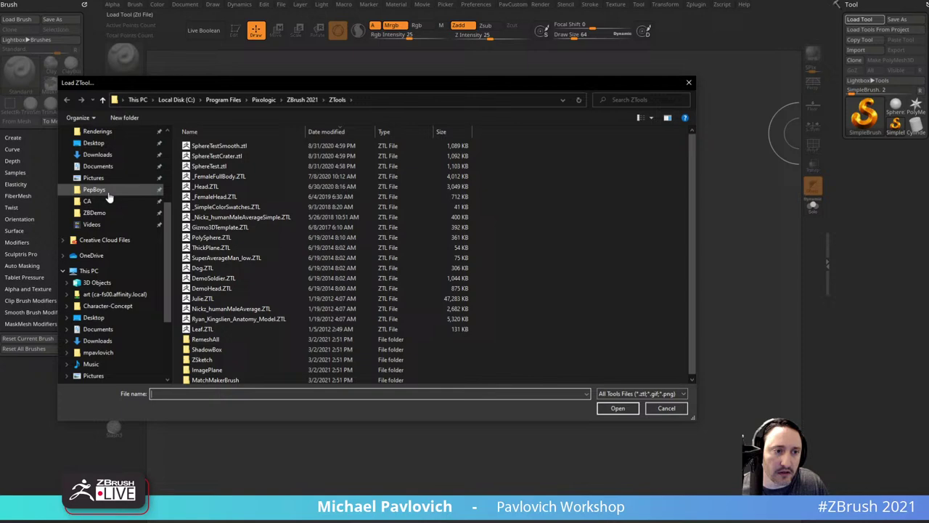
left_click(109, 143)
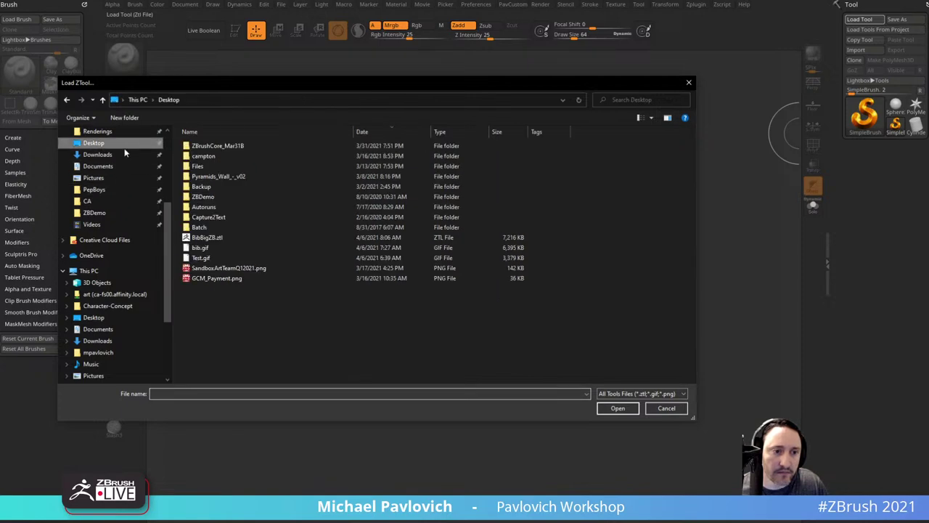
double_click(242, 237)
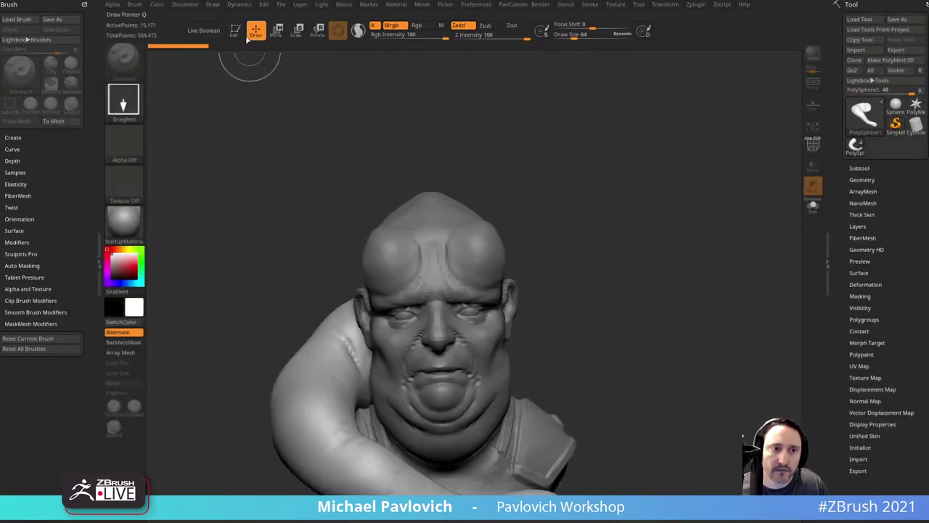
mouse_move(527, 141)
left_mouse_down()
mouse_move(541, 158)
mouse_move(602, 149)
left_mouse_up()
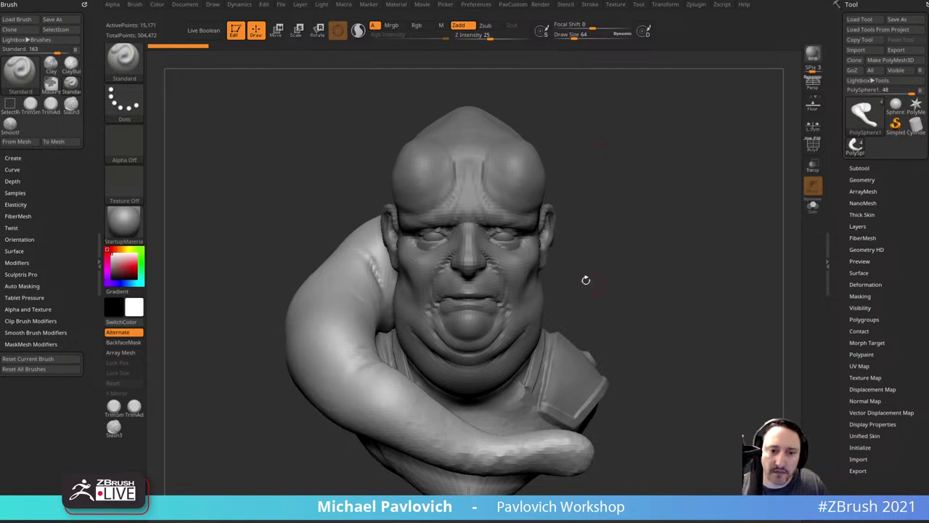
Step: Select the tentacle and adjust its tip near the shoulder with the Move brush, using a draw size of about 377
left_click(539, 270, "alt")
key("f")
left_click(555, 403, "alt")
key("s")
mouse_move(559, 416)
left_mouse_down()
mouse_move(586, 415)
mouse_move(582, 387)
left_mouse_up()
key("b")
key("m")
key("v")
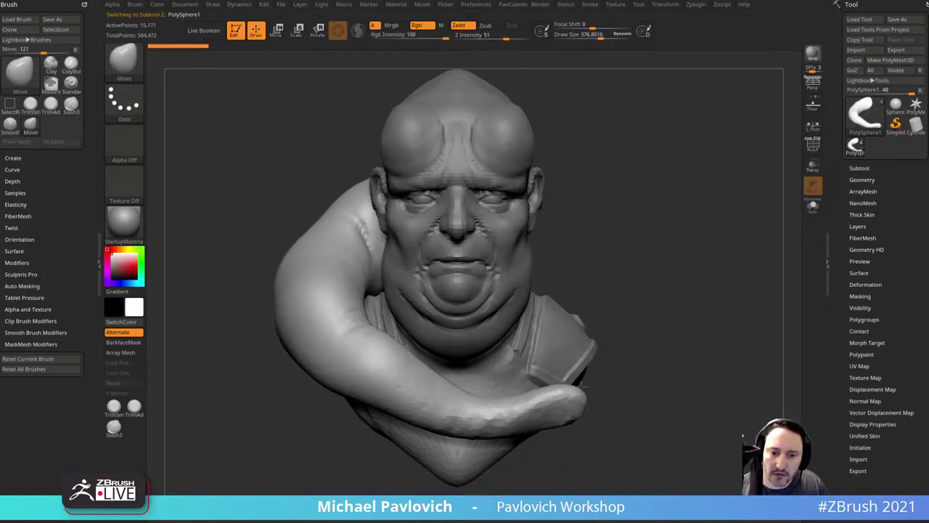
Step: Switch to the Standard brush and set its draw size to about 231
key("b")
key("s")
key("t")
key("s")
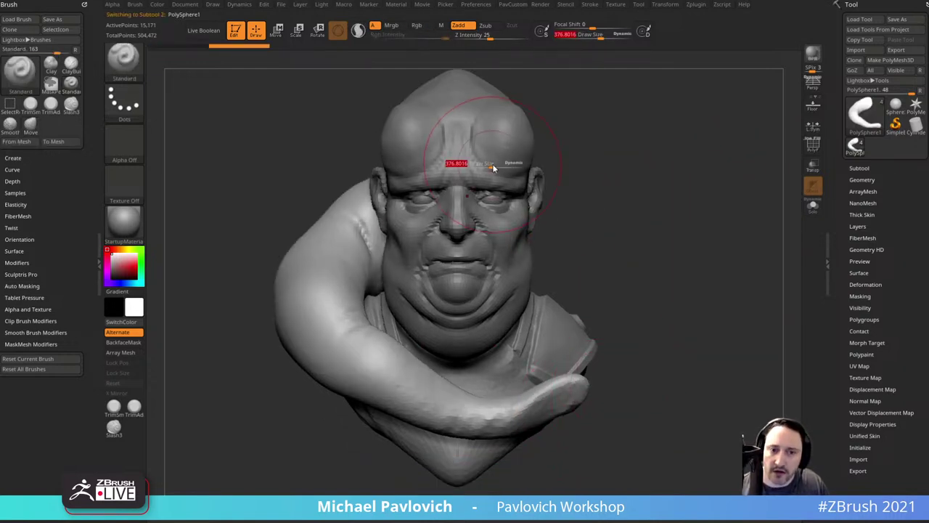
left_click_drag(494, 168, 484, 168)
Step: Select the head and raise its subdivision level to 4
left_click(494, 164, "alt")
left_click_drag(582, 120, 602, 179, "alt")
left_click(876, 180)
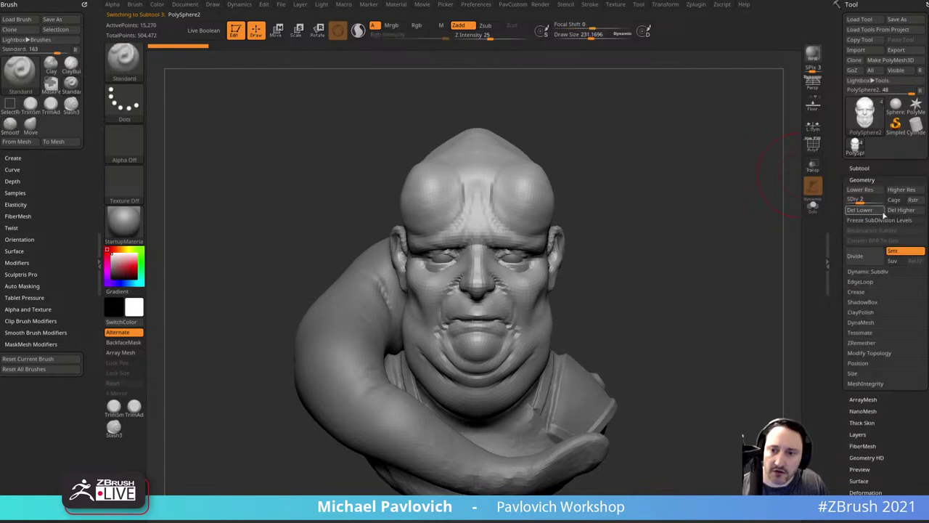
left_click(880, 203)
left_click_drag(329, 116, 312, 75, "alt")
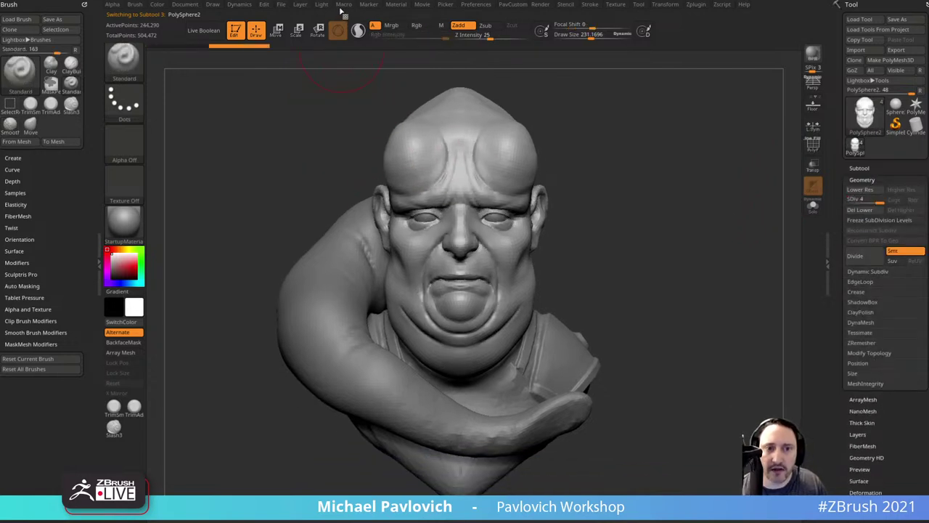
Step: Examine the movie's Modifiers, TimeLine, Overlay Image and Title Image settings
left_click(421, 5)
left_click(447, 159)
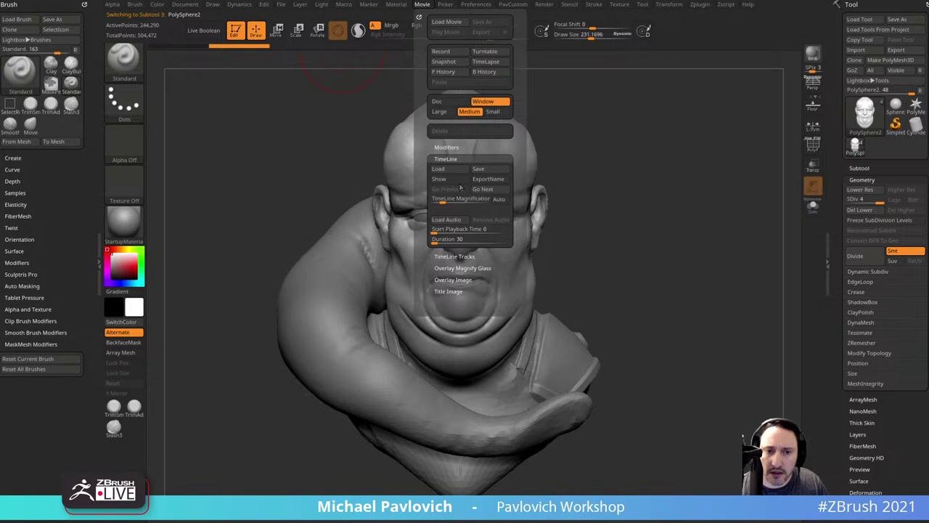
left_click(447, 147)
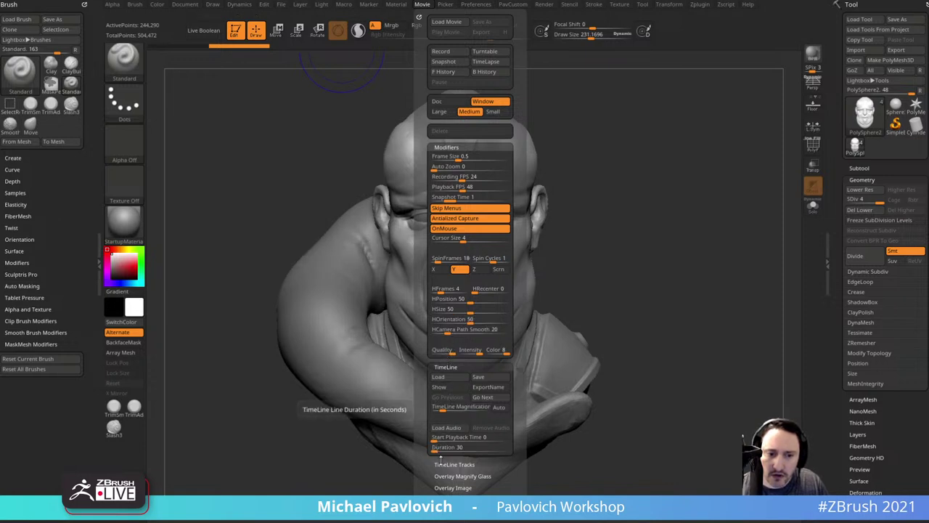
left_click(444, 487, "shift")
left_click(444, 486)
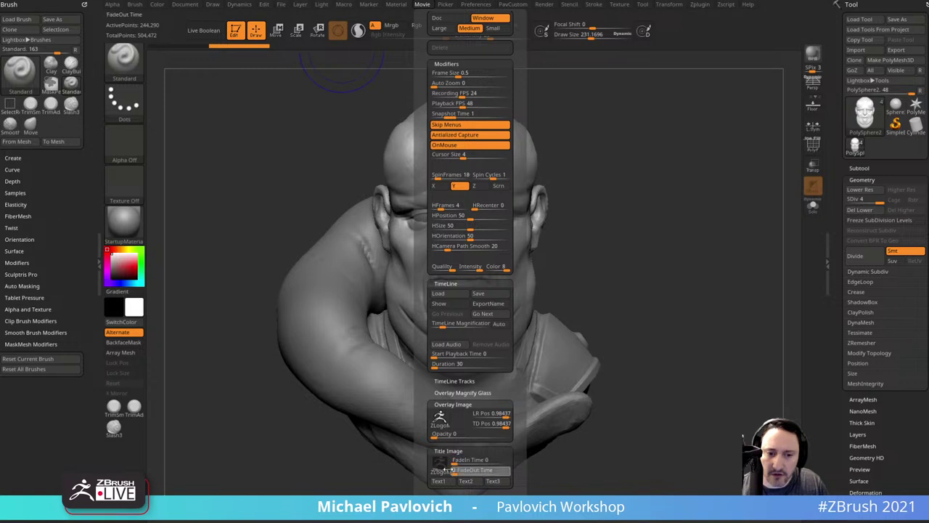
left_click_drag(421, 387, 423, 469)
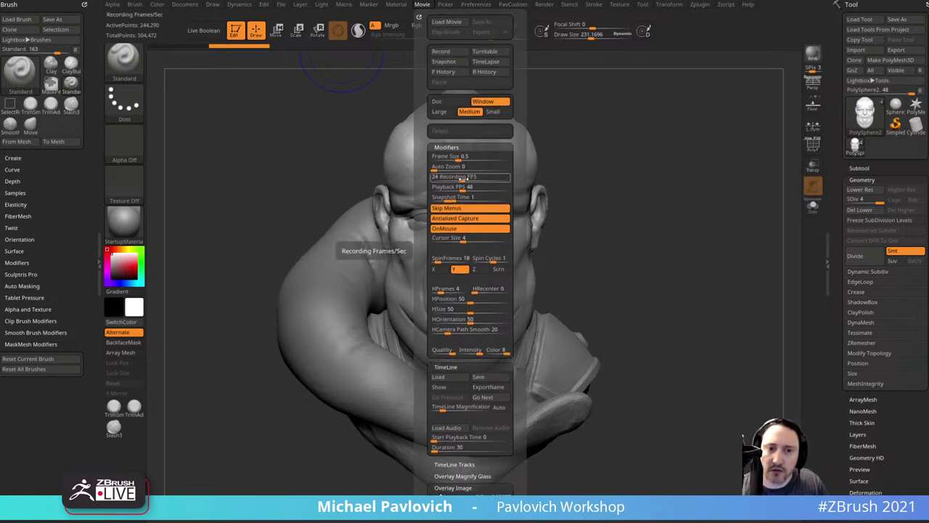
Step: Set movie recording to the document area at Large size and frame the whole bust facing forward
left_click(464, 104)
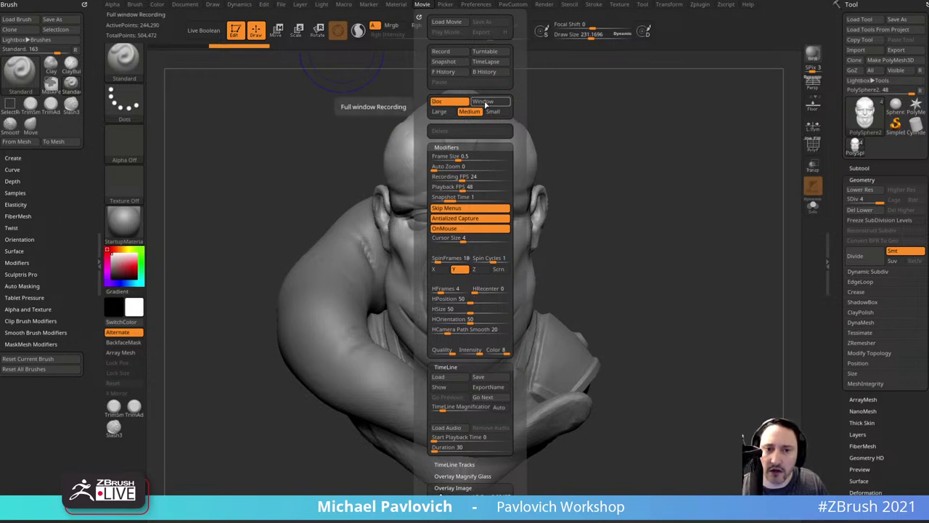
left_click(444, 111)
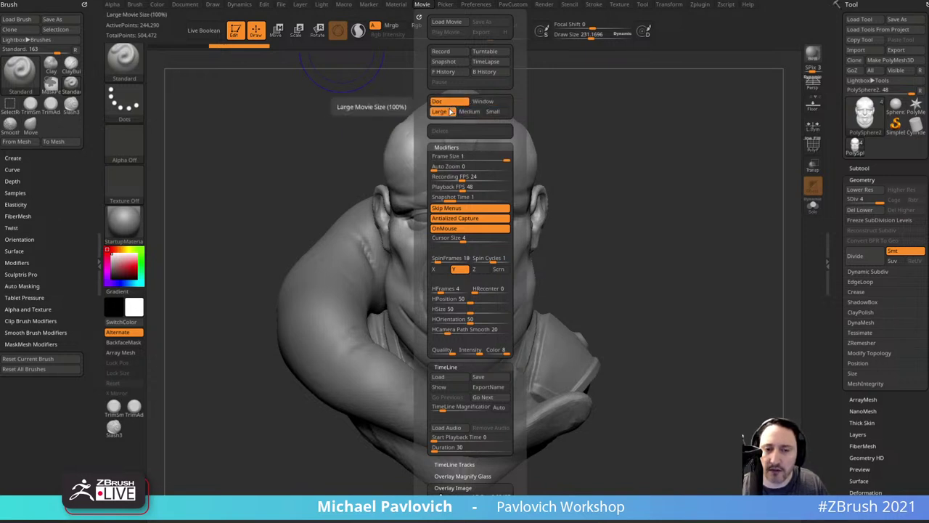
left_click_drag(614, 255, 649, 249)
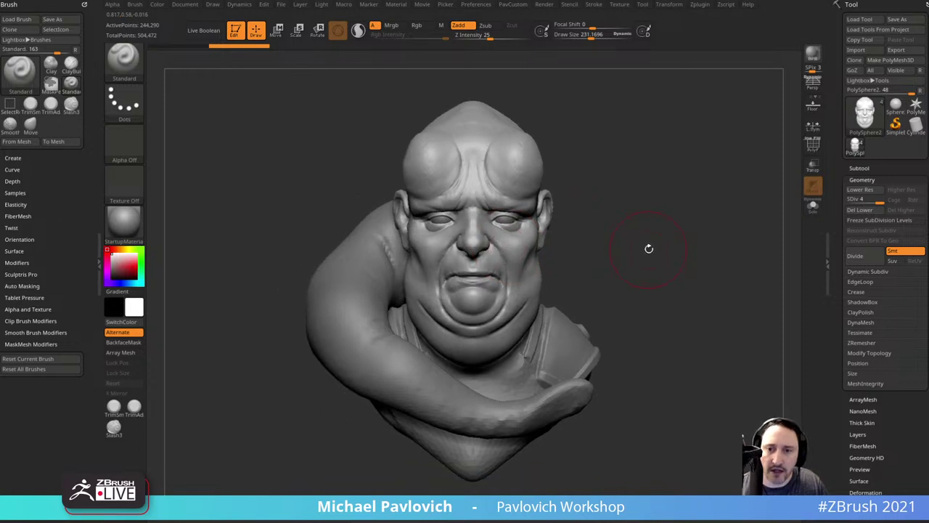
Step: Record a turntable movie of the bust and play it back
left_click(422, 5)
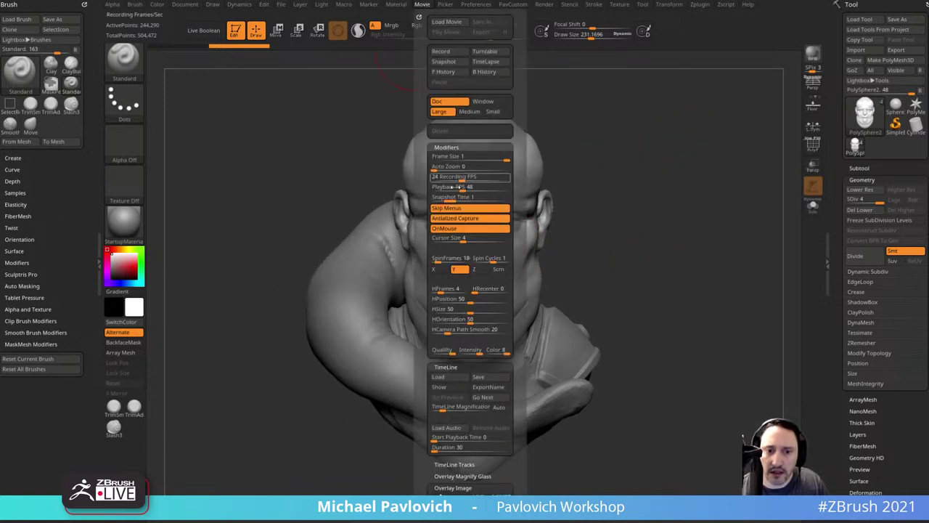
left_click(485, 51)
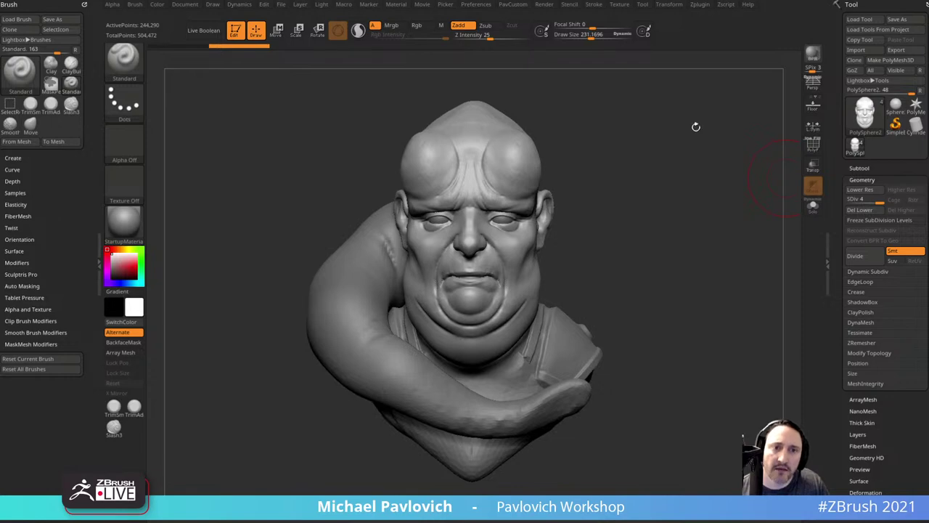
left_click(422, 5)
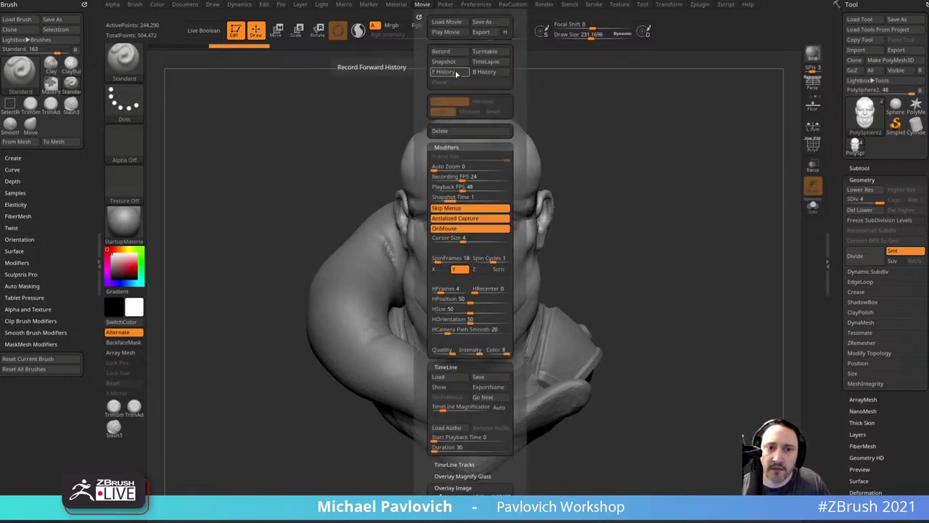
left_click(463, 34)
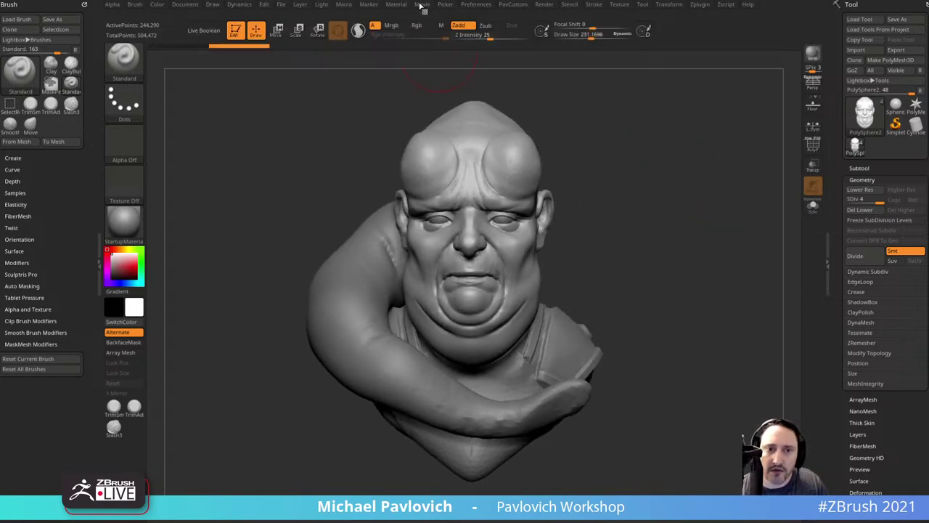
Step: Delete the recorded turntable movie without saving it to a file
left_click(421, 6)
left_click(462, 132)
left_click(401, 245)
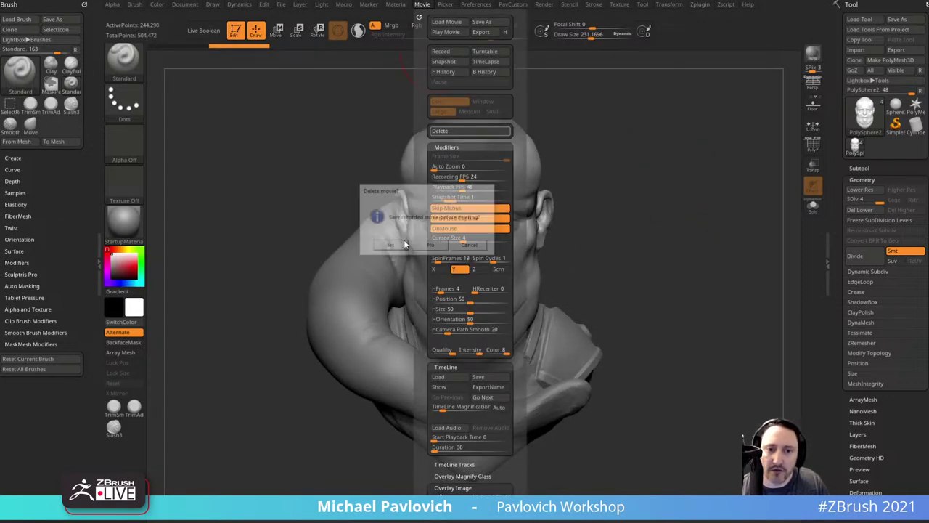
left_click(665, 409)
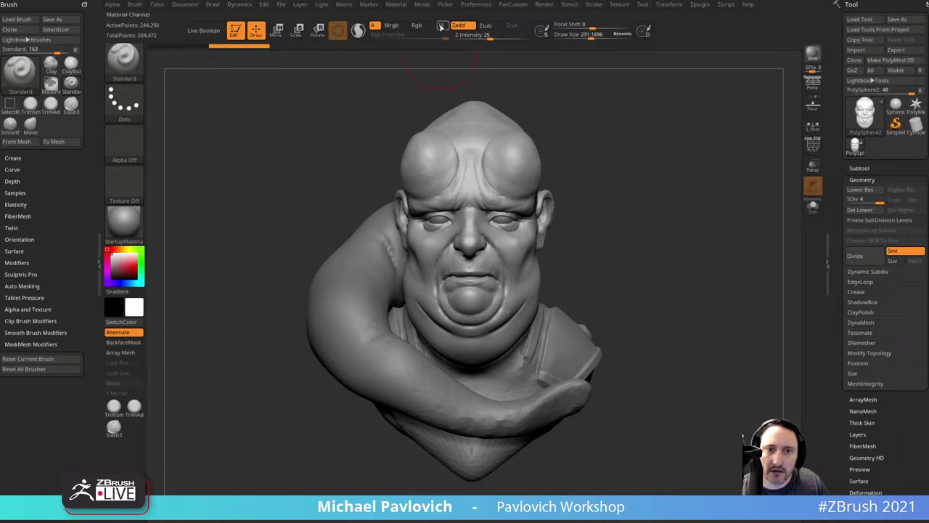
Step: Set the movie cursor size to 0 and record a new turntable of the bust
left_click(427, 6)
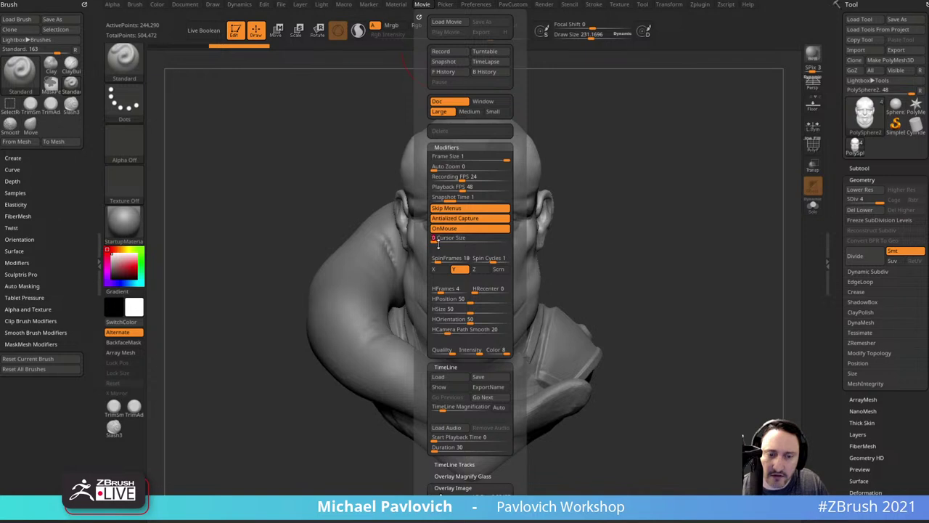
left_click(495, 53)
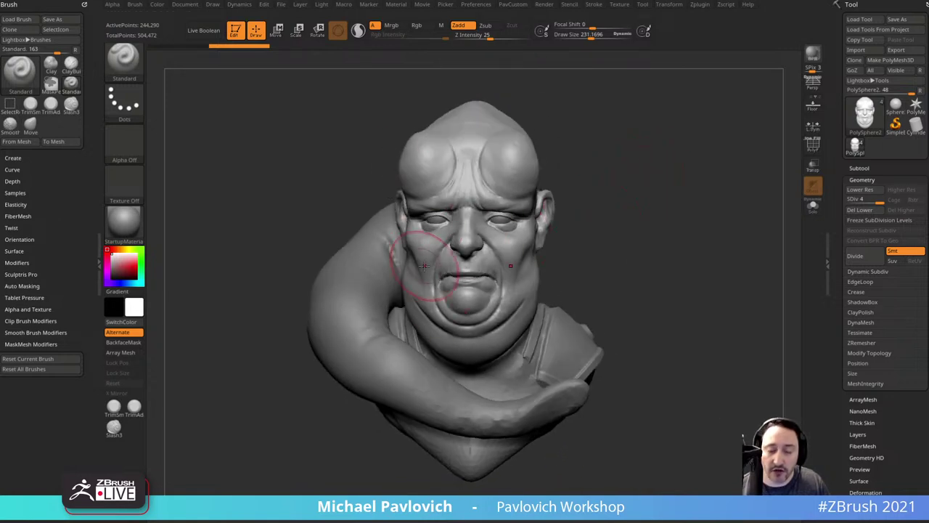
Step: Export the recorded turntable to the Desktop as ZBrush Movie.mpg
left_click(422, 5)
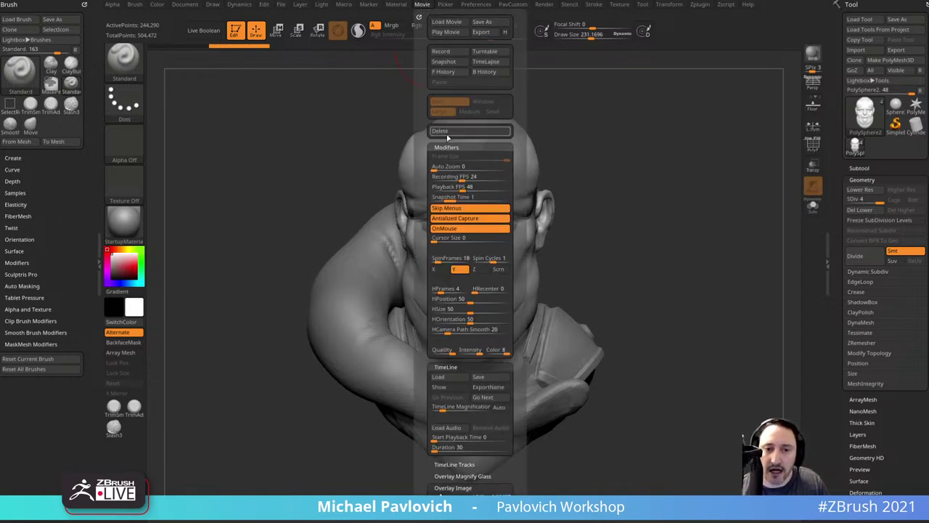
left_click(481, 33)
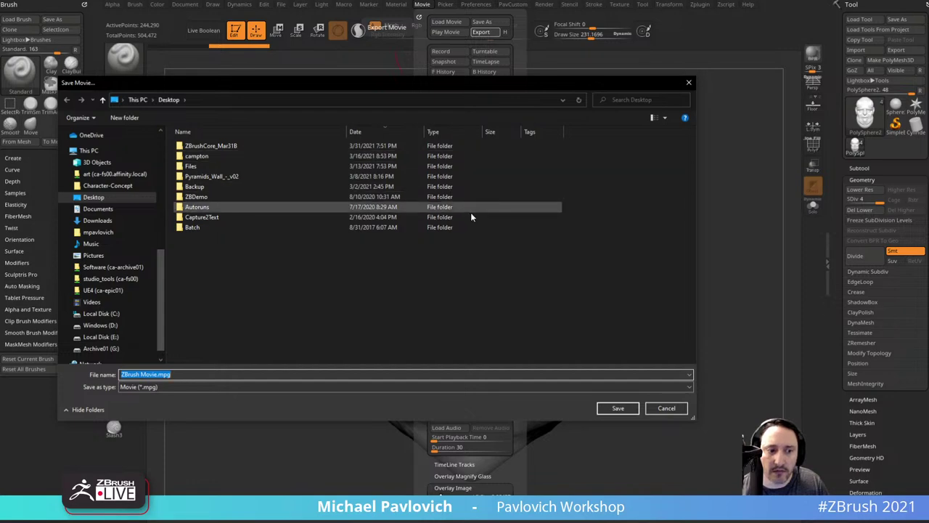
left_click(617, 408)
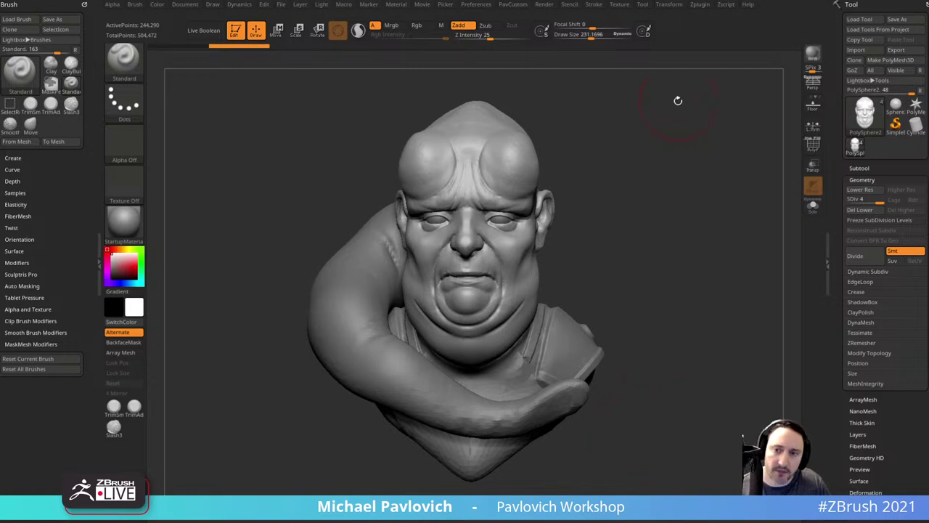
Step: Render the bust with BPR and turn on preview ambient occlusion with its quality set to 10
left_click(816, 60)
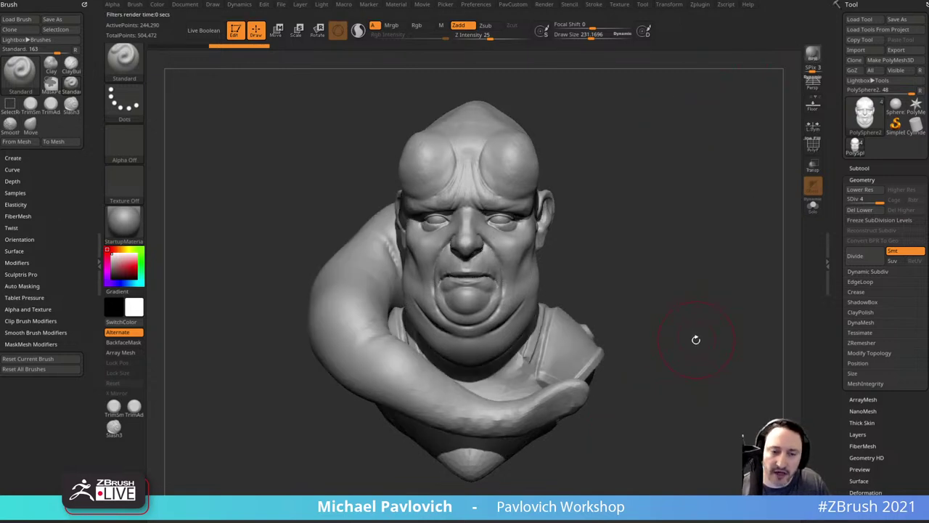
left_click(544, 4)
left_click(569, 280)
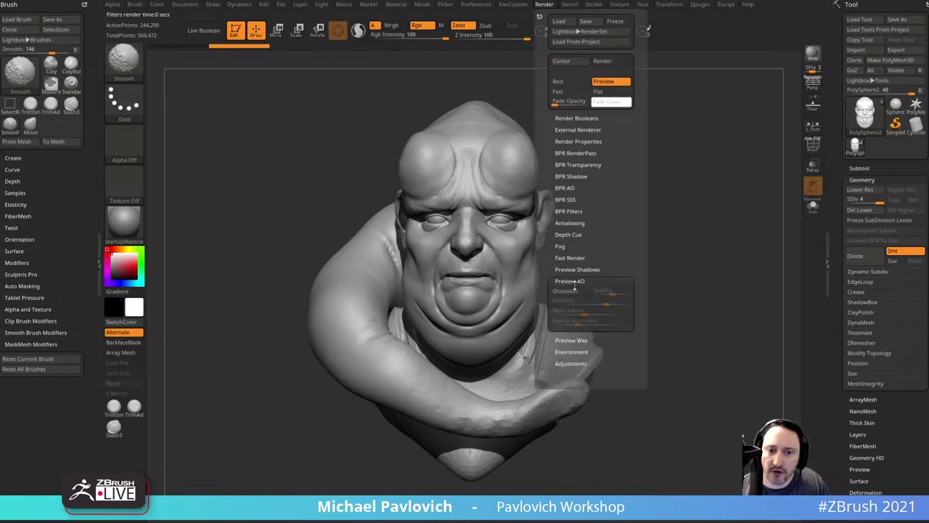
left_click(566, 291)
left_click_drag(605, 292, 630, 293)
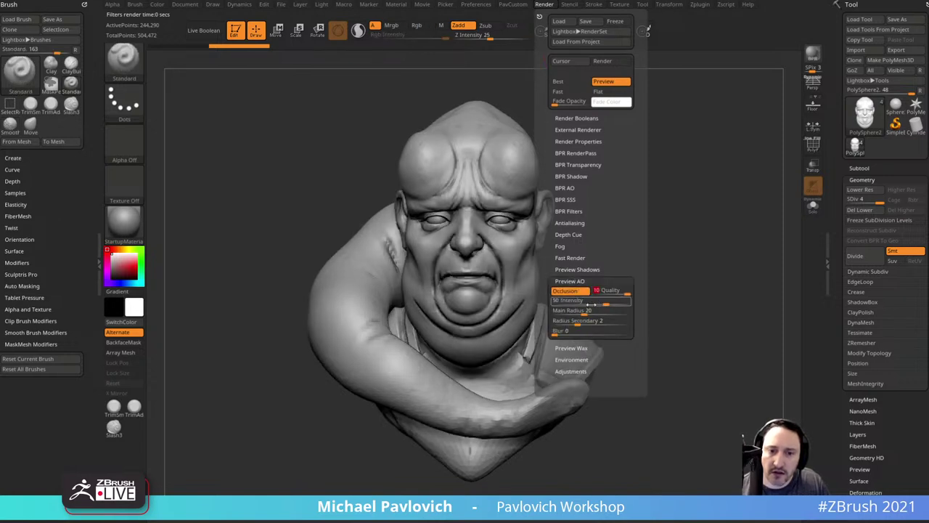
Step: Render a slightly turned view of the bust with BPR and record a new turntable movie
left_click_drag(670, 256, 617, 259)
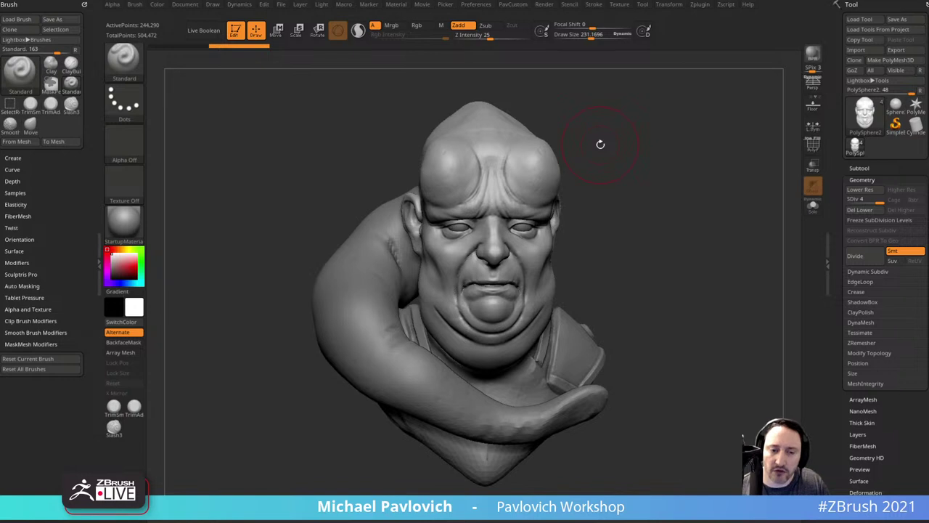
left_click(813, 55)
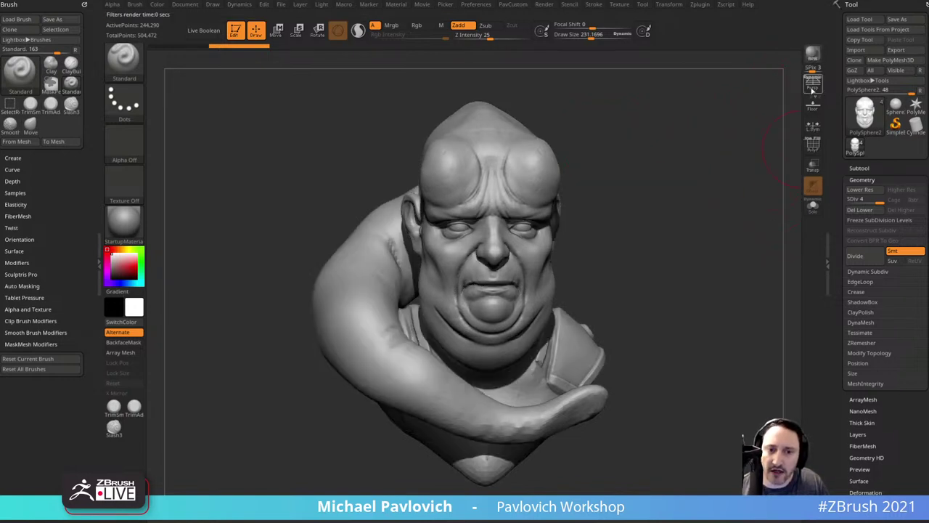
left_click(424, 5)
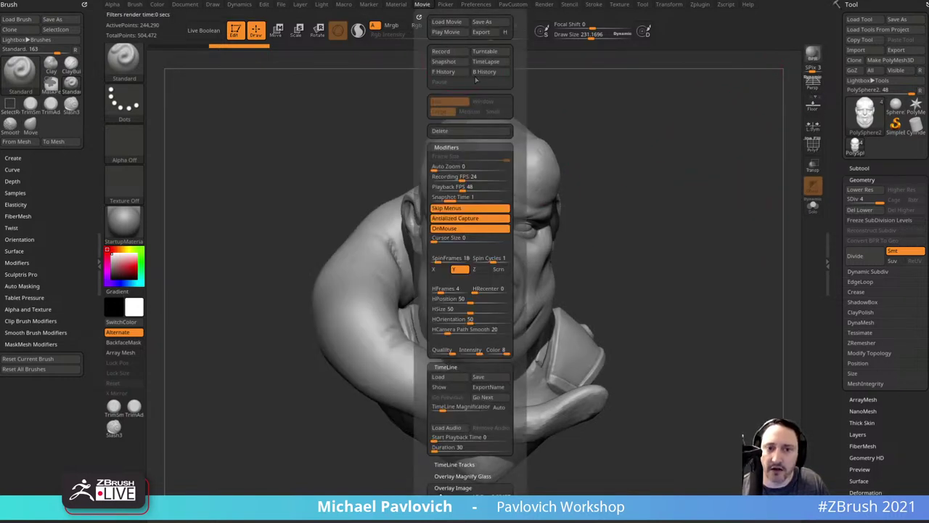
left_click(485, 52)
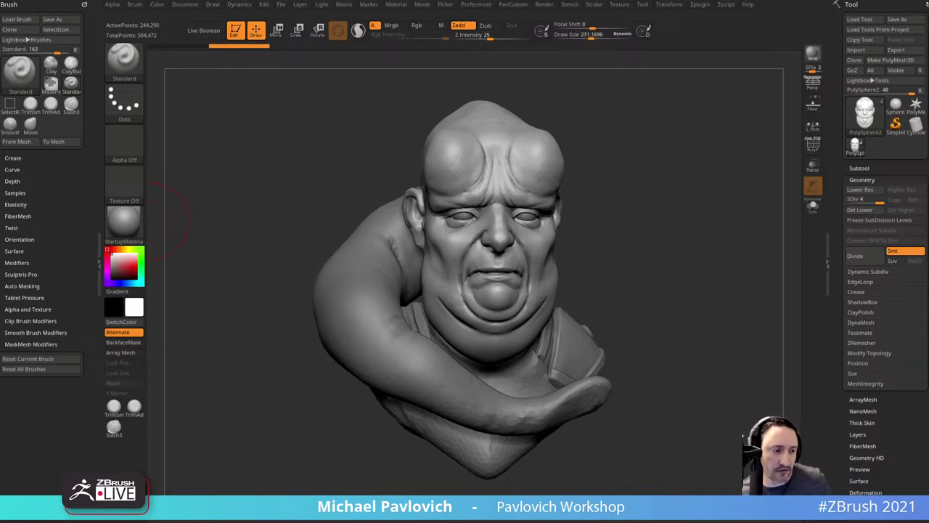
Step: Polish the rounded bulge at the side of the forehead with the hPolish brush
mouse_move(640, 185)
left_mouse_down()
mouse_move(628, 172)
mouse_move(655, 182)
mouse_move(626, 107)
mouse_move(617, 216)
mouse_move(649, 157)
mouse_move(629, 174)
mouse_move(599, 157)
left_mouse_up()
left_click(547, 5)
key("b")
key("t")
key("d")
key("b")
key("h")
key("p")
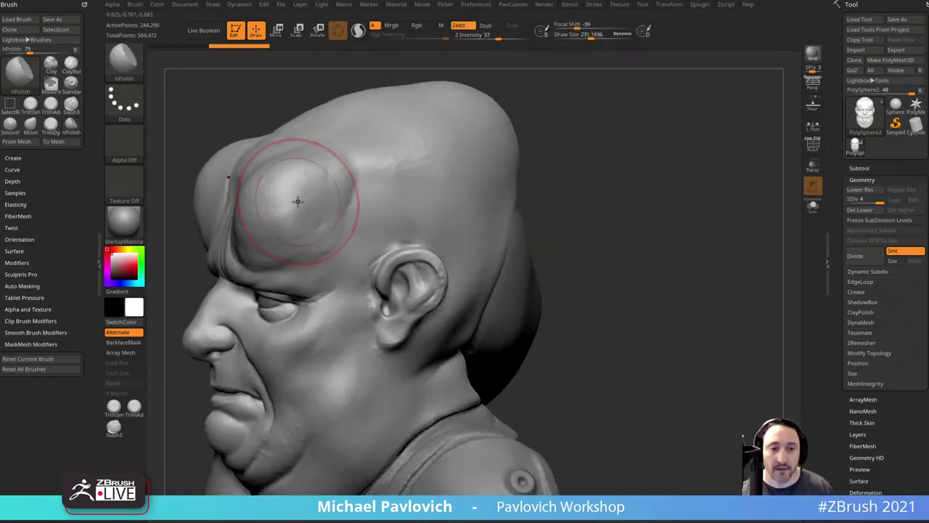
mouse_move(298, 201)
left_mouse_down()
mouse_move(315, 201)
mouse_move(315, 220)
left_mouse_up()
Step: Flatten the outer side of the forehead bulge with the TrimDynamic brush at draw size 112
mouse_move(639, 145)
left_mouse_down()
mouse_move(683, 142)
mouse_move(596, 145)
left_mouse_up()
key("b")
key("t")
key("d")
left_click_drag(596, 145, 591, 174, "alt")
key("[")
key("[")
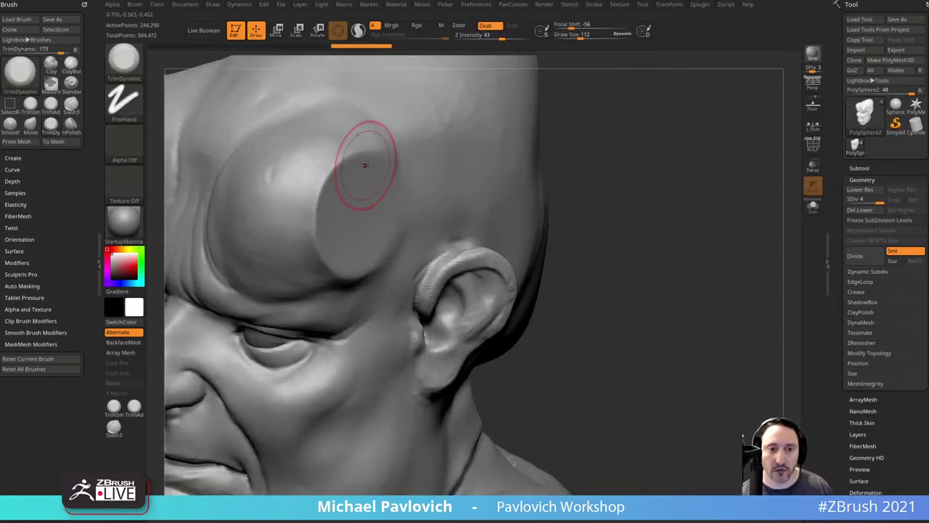
mouse_move(381, 154)
left_mouse_down()
mouse_move(354, 164)
mouse_move(327, 217)
mouse_move(339, 255)
left_mouse_up()
left_click_drag(675, 207, 685, 189)
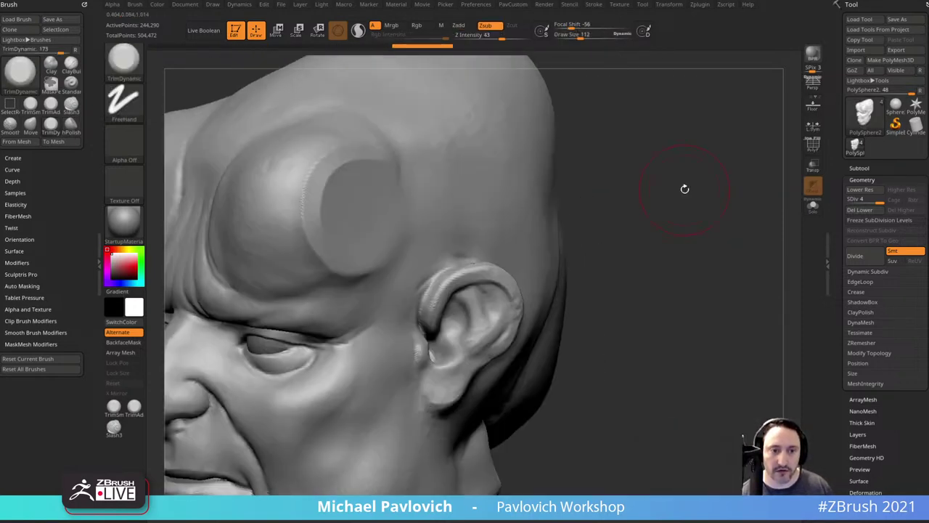
Step: Polish the rim of the flattened forehead patch with a smaller hPolish brush, draw size about 49
key("b")
key("h")
key("p")
key("s")
mouse_move(346, 166)
left_mouse_down()
mouse_move(311, 207)
mouse_move(318, 238)
left_mouse_up()
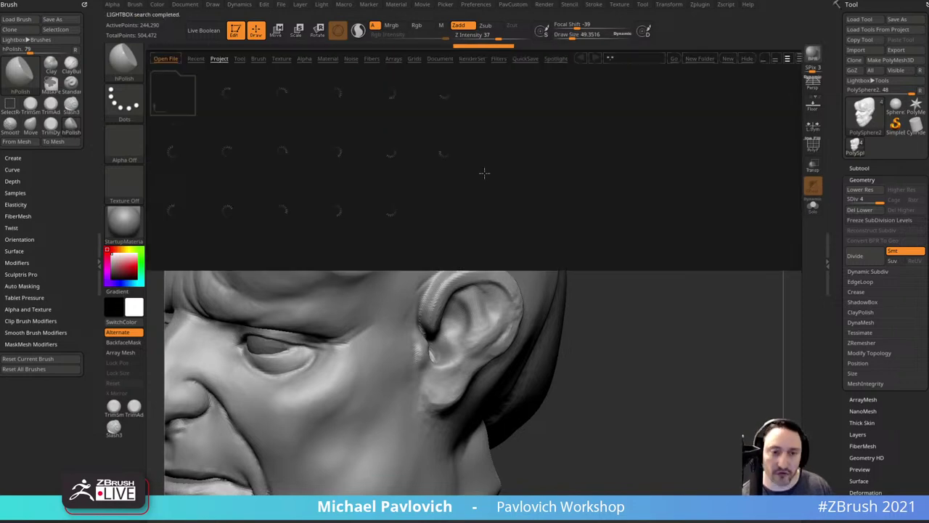
Step: Look through the Trim brush folder in LightBox and close LightBox again
left_click(258, 59)
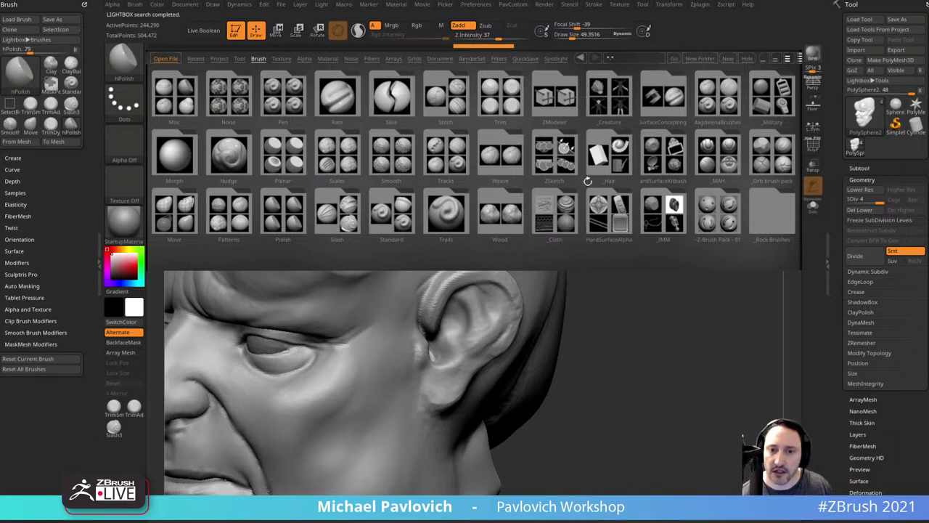
double_click(510, 105)
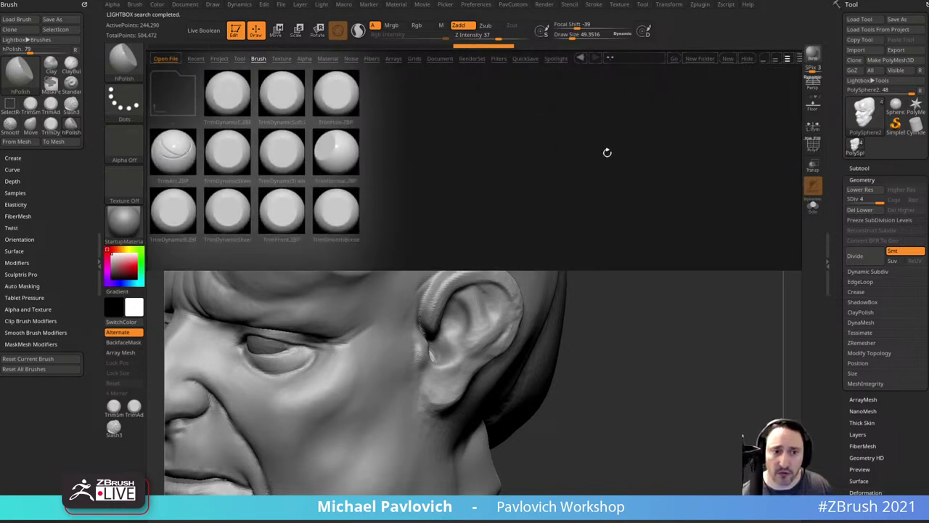
key("comma")
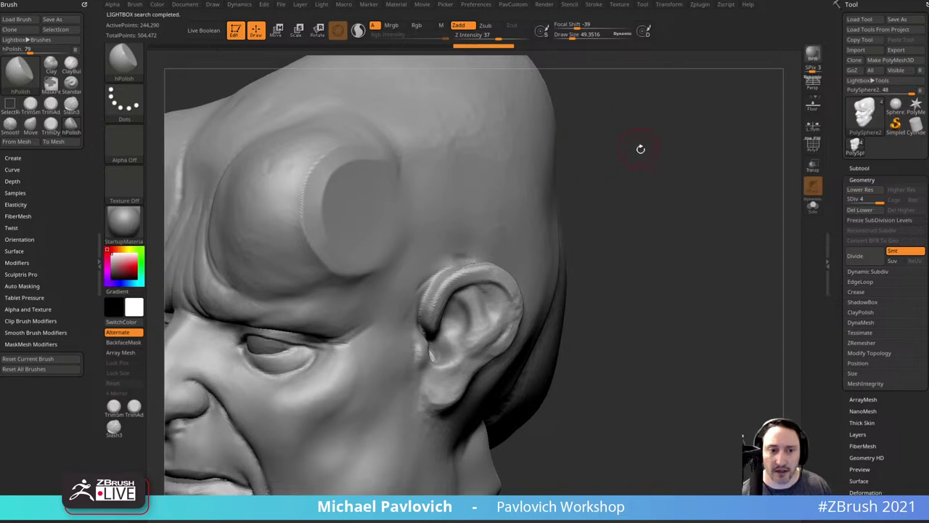
Step: Undo the trimming and polishing strokes on the forehead bulge
right_click_drag(641, 149, 631, 138, "ctrl")
key("ctrl+z")
key("ctrl+z")
key("ctrl+z")
key("ctrl+z")
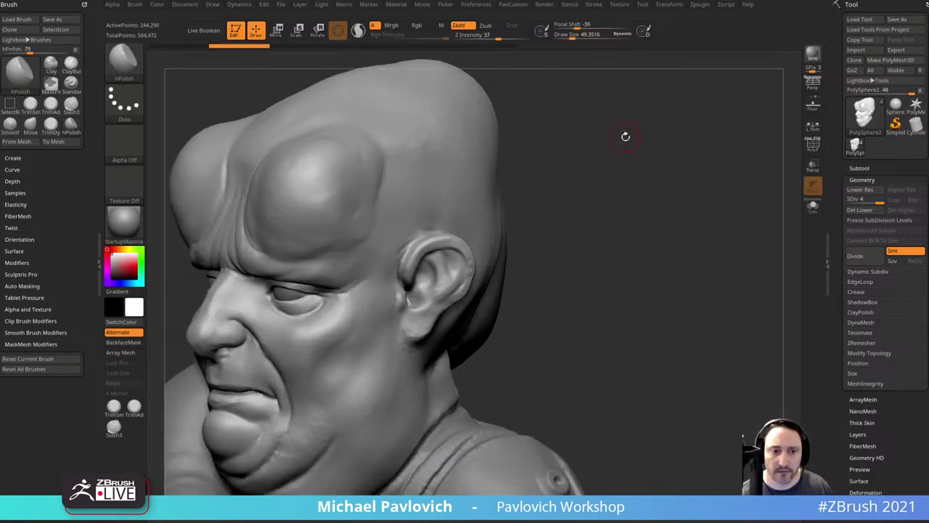
mouse_move(625, 136)
left_mouse_down()
mouse_move(600, 133)
mouse_move(632, 129)
left_mouse_up()
left_click_drag(561, 130, 607, 119)
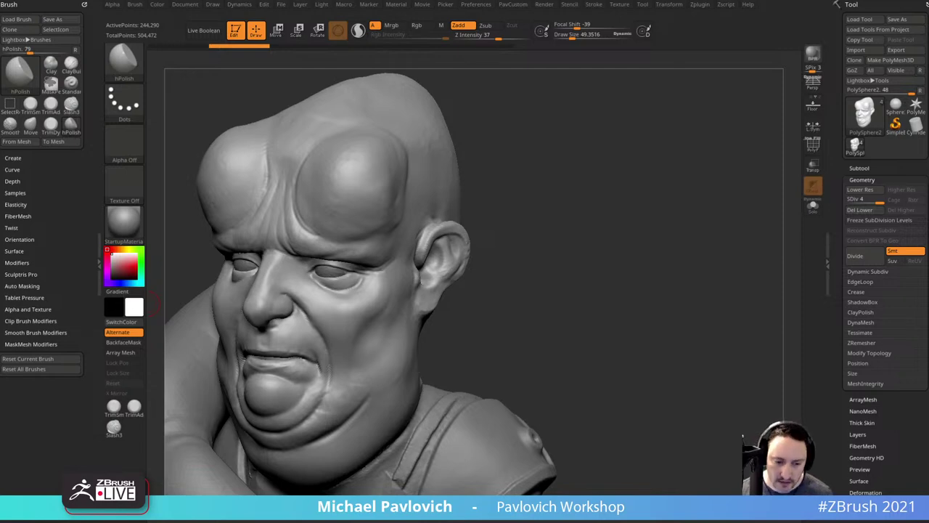
Step: Switch to the browser, search the Intro to ZBrush playlist for "scale" and open video 031 on ZBrush Scene Scale
left_click_drag(544, 520, 553, 74)
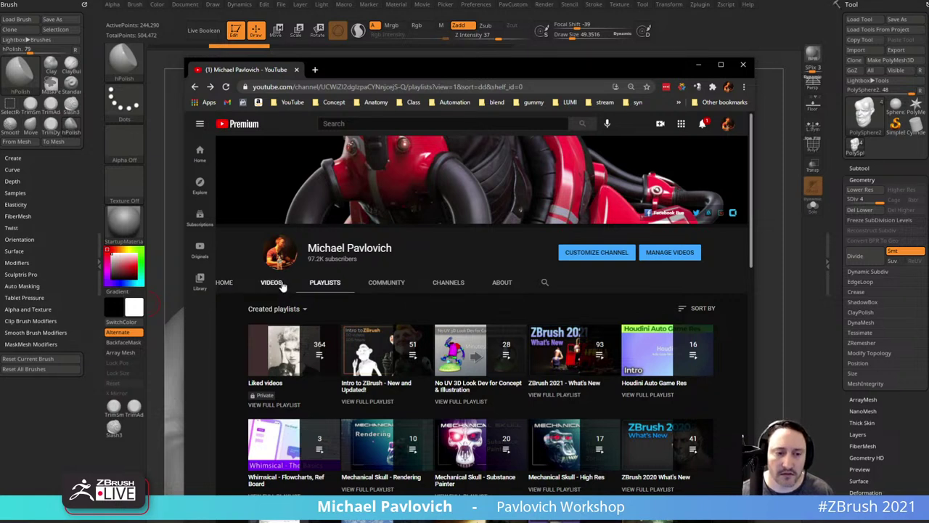
left_click(326, 283)
left_click(373, 432)
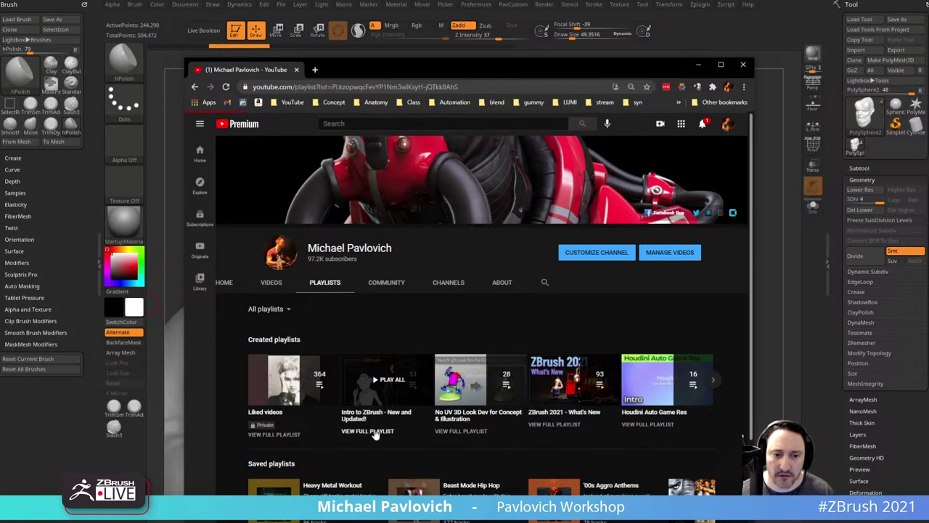
key("ctrl+f")
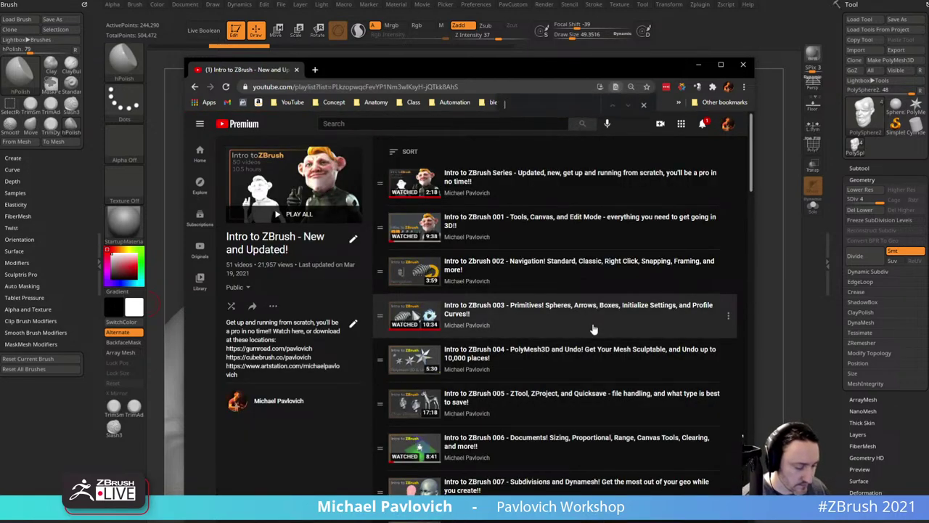
type("scale")
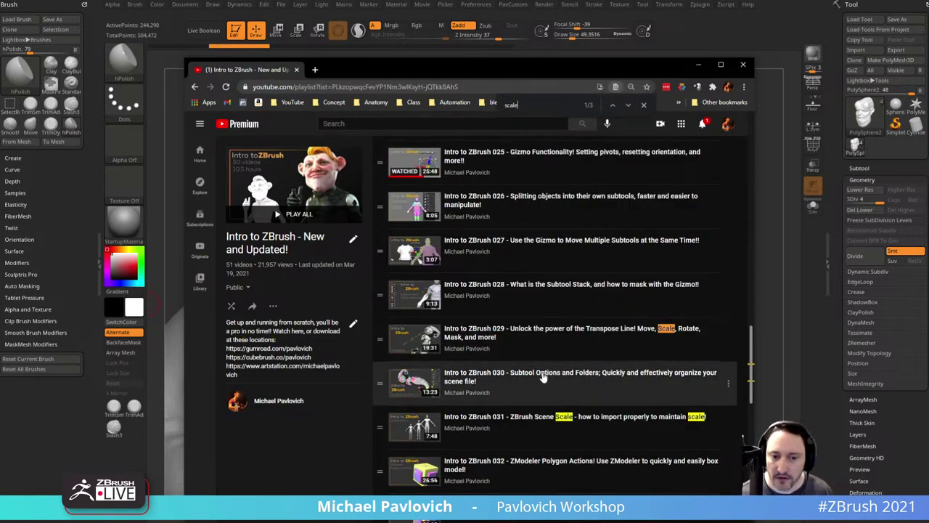
left_click(531, 421)
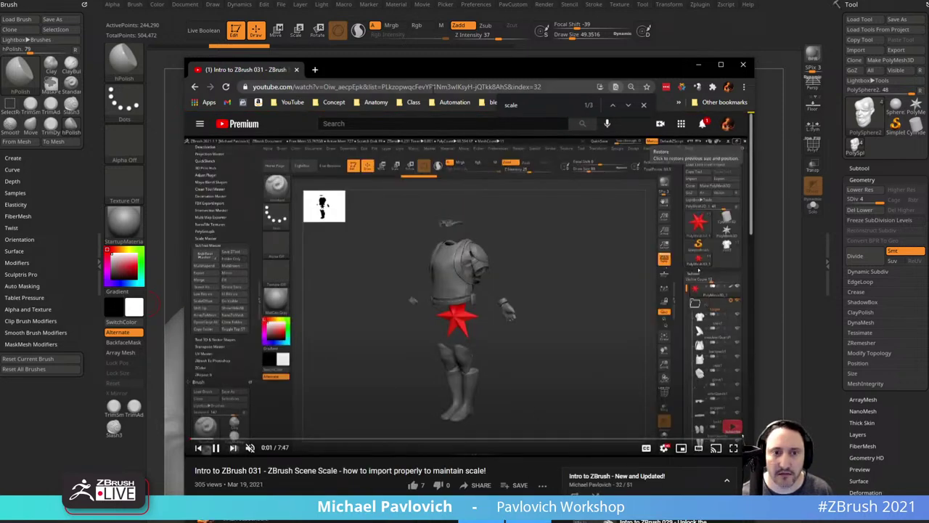
Step: Select the scene scale video's web address and minimise the browser
left_click(437, 86)
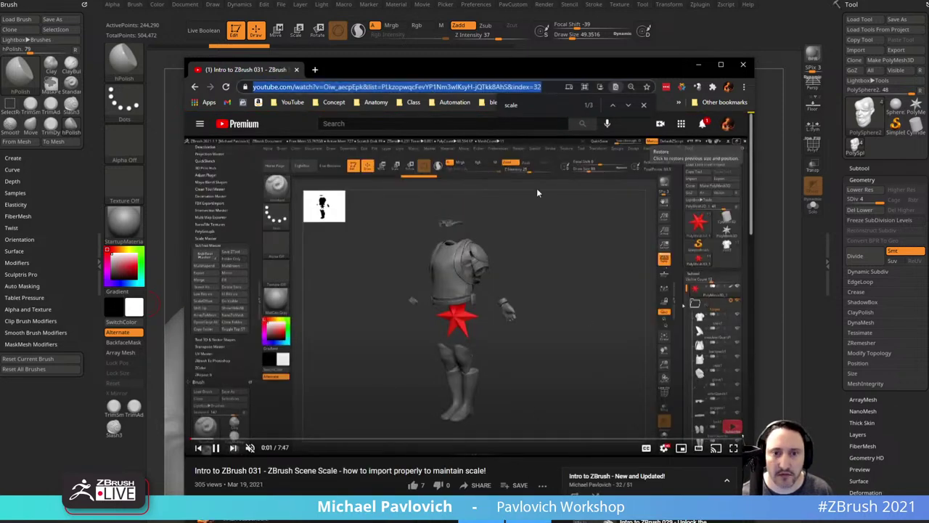
key("alt+Tab")
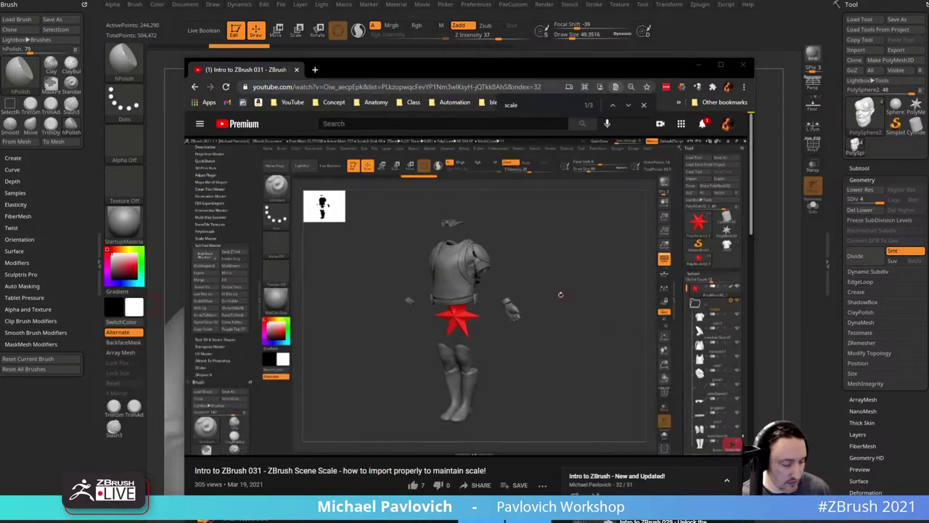
left_click(698, 65)
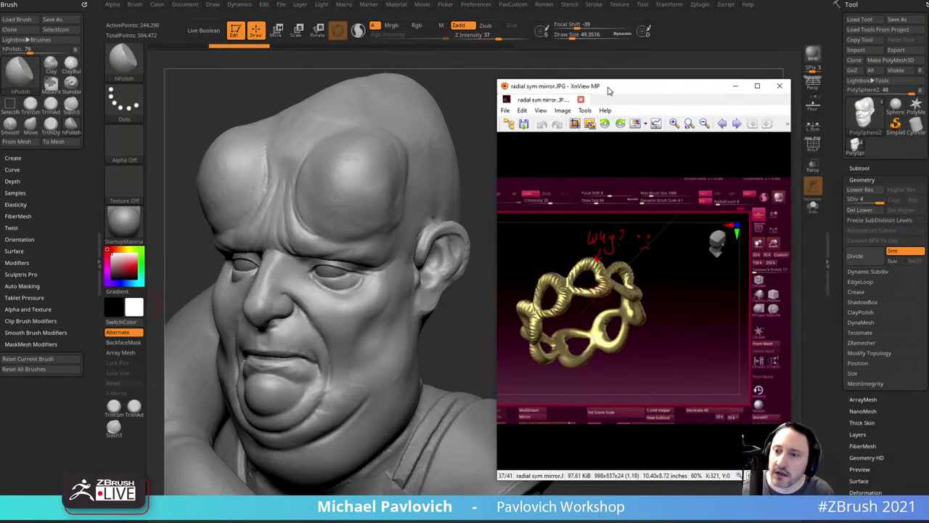
Step: Examine the twisted gold ring in radial sym mirror.JPG and move the image viewer off the screen
left_click_drag(608, 89, 578, 93)
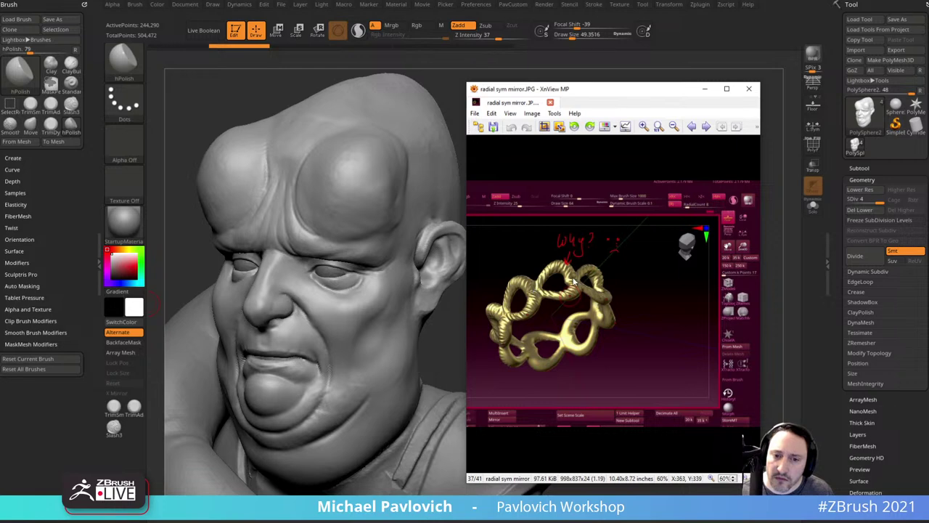
left_click_drag(616, 92, 619, 522)
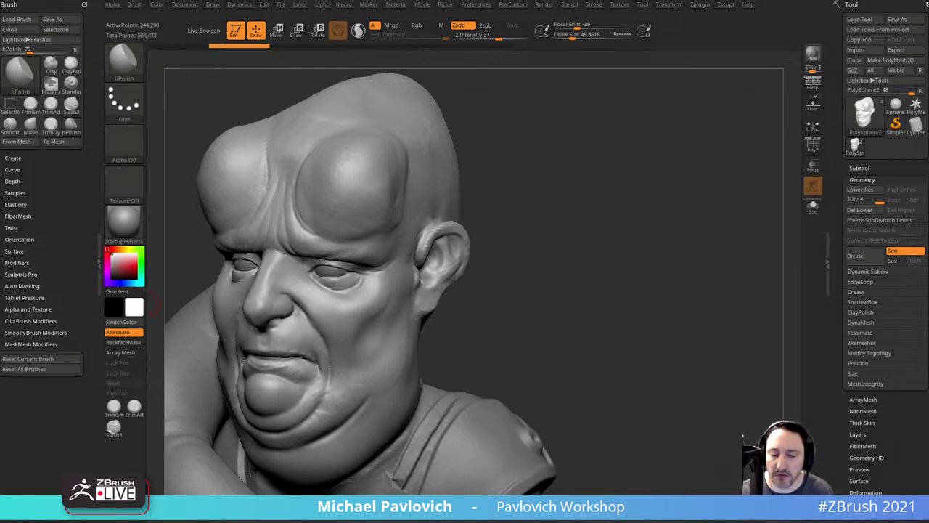
Step: Take the bust out of edit mode, always allowing the switch to 2.5D, and clear the canvas
left_click_drag(579, 182, 563, 174)
key("t")
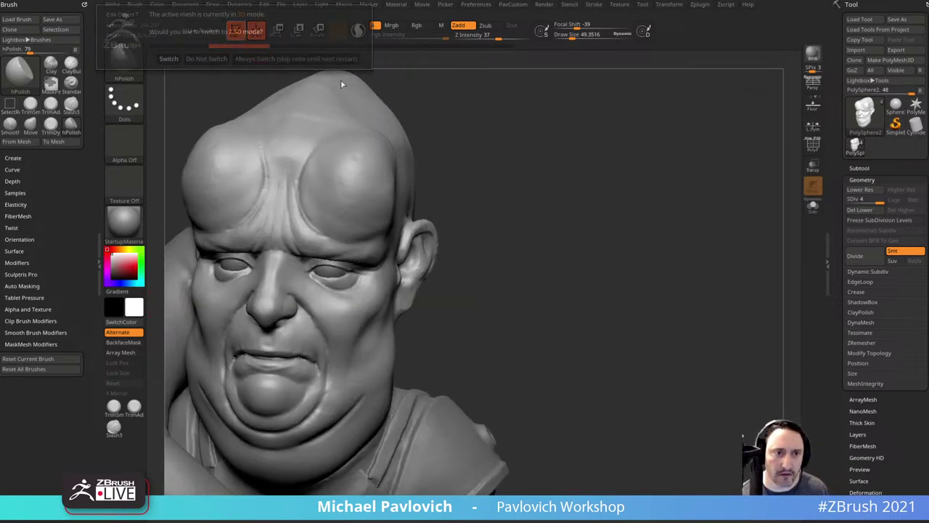
left_click(327, 61)
key("ctrl+n")
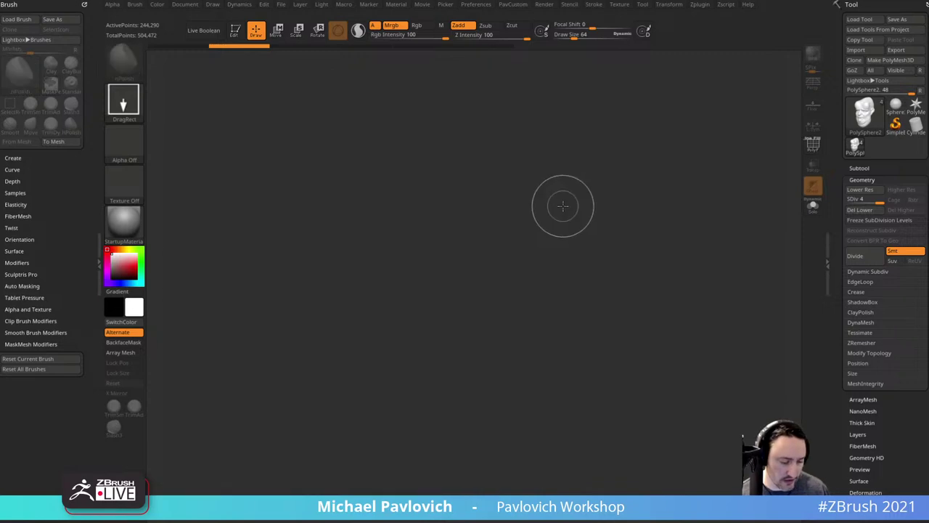
Step: Load the ArrayMesh17 preset from the LightBox arrays onto the bust
key("comma")
left_click(220, 59)
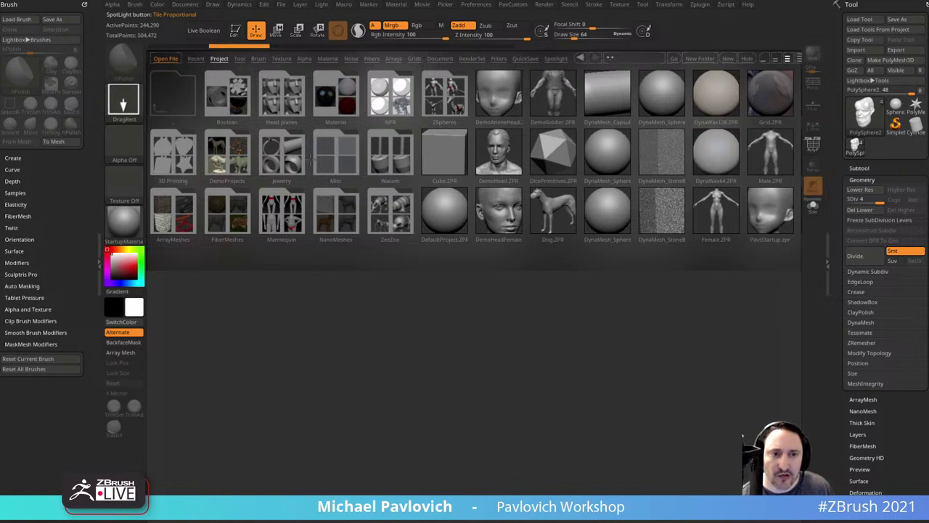
left_click(393, 59)
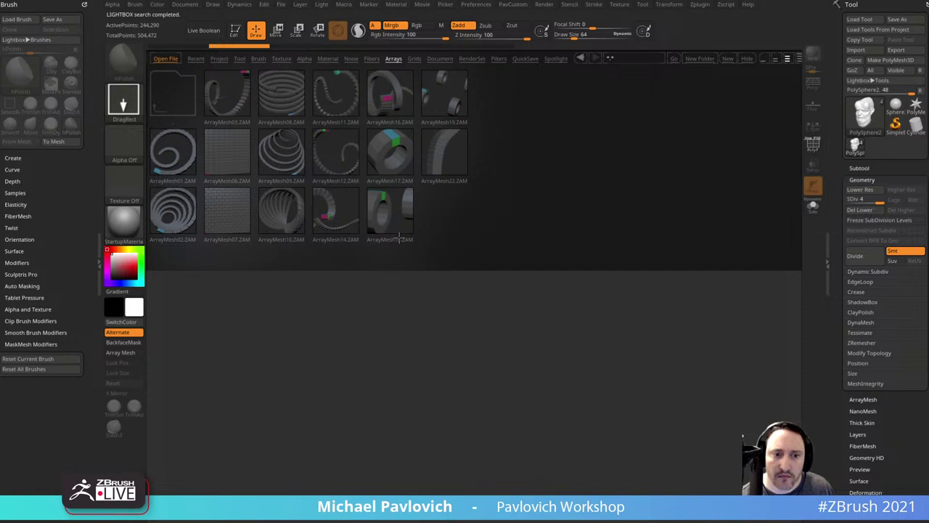
double_click(390, 149)
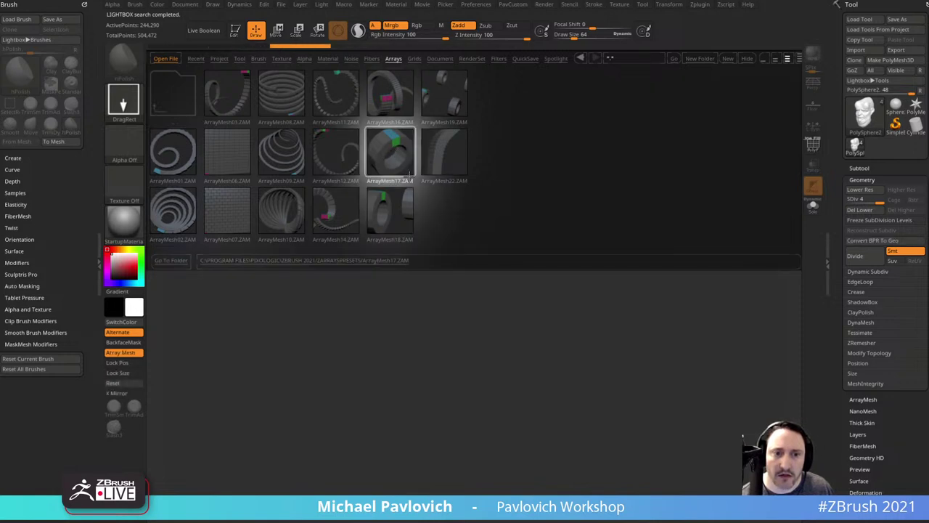
key("comma")
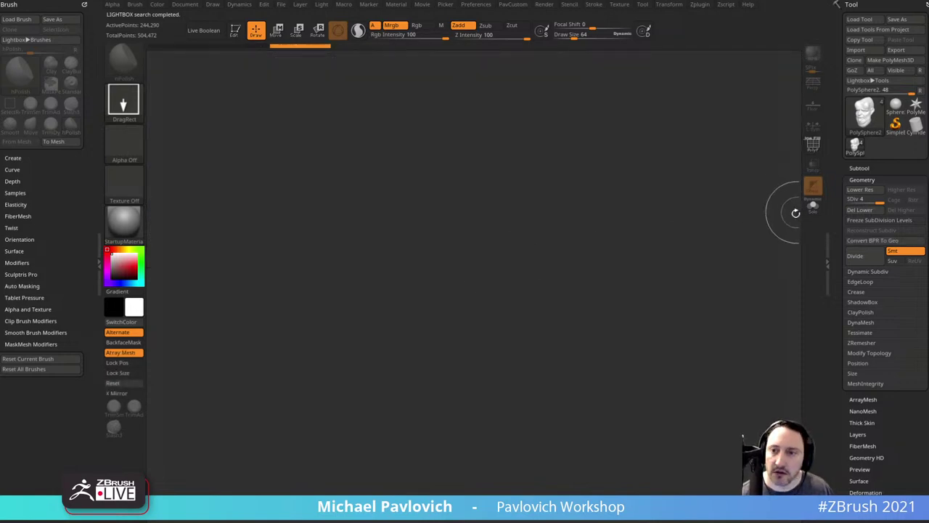
Step: Draw the arrayed bust on the empty canvas, enter edit mode and inspect the ring of copies with polyframe
left_click_drag(422, 319, 426, 396)
left_click(236, 31)
mouse_move(519, 178)
left_mouse_down()
mouse_move(551, 199)
mouse_move(639, 201)
mouse_move(680, 181)
mouse_move(736, 203)
mouse_move(663, 201)
mouse_move(690, 203)
mouse_move(705, 176)
mouse_move(655, 205)
left_mouse_up()
left_click(813, 145)
mouse_move(736, 167)
left_mouse_down()
mouse_move(525, 214)
mouse_move(713, 198)
mouse_move(687, 201)
mouse_move(696, 206)
mouse_move(687, 215)
mouse_move(682, 175)
mouse_move(697, 201)
mouse_move(708, 195)
left_mouse_up()
left_click(813, 146)
key("s")
Step: Turn off Array Mesh in the bust's ArrayMesh settings
left_click_drag(864, 449, 865, 276)
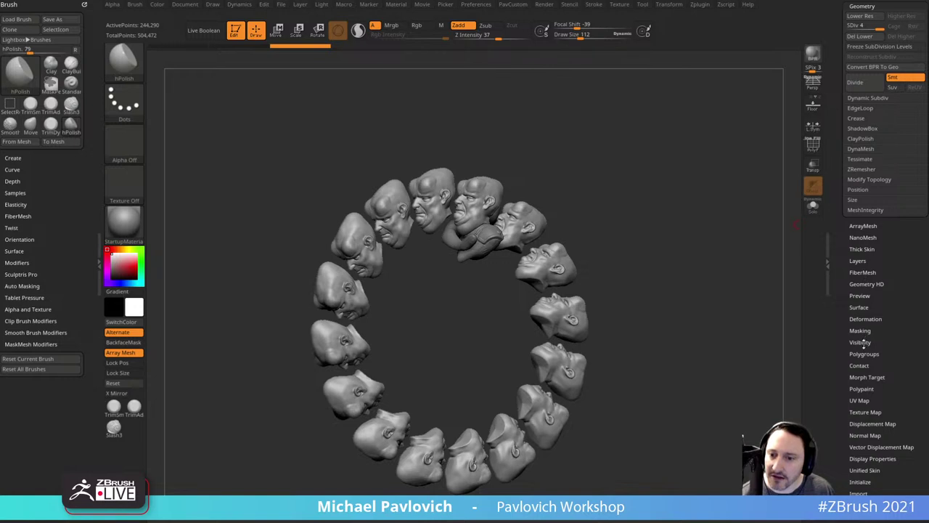
key("shift")
left_click(865, 226, "shift")
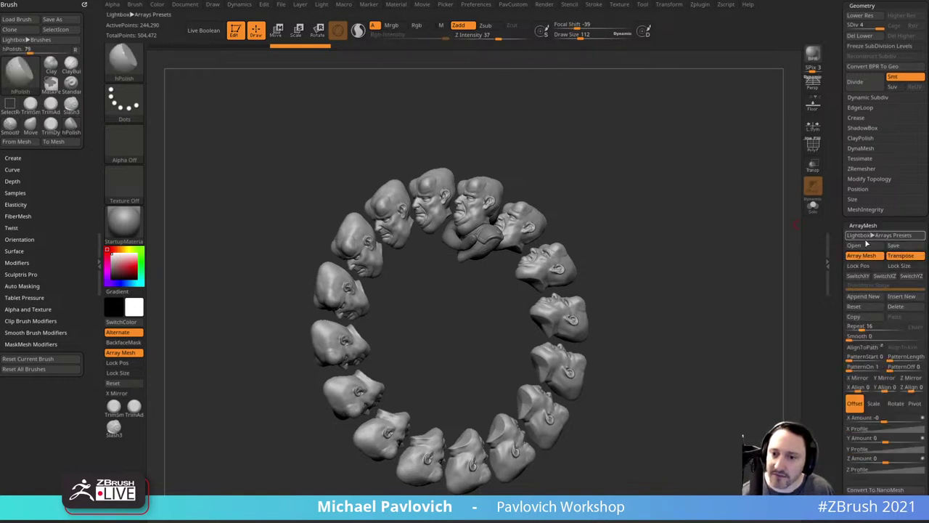
left_click(863, 255, "shift")
left_click_drag(843, 244, 834, 411, "shift")
Step: Switch from the bust to the SimpleBrush tool and clear the canvas
left_click(894, 123)
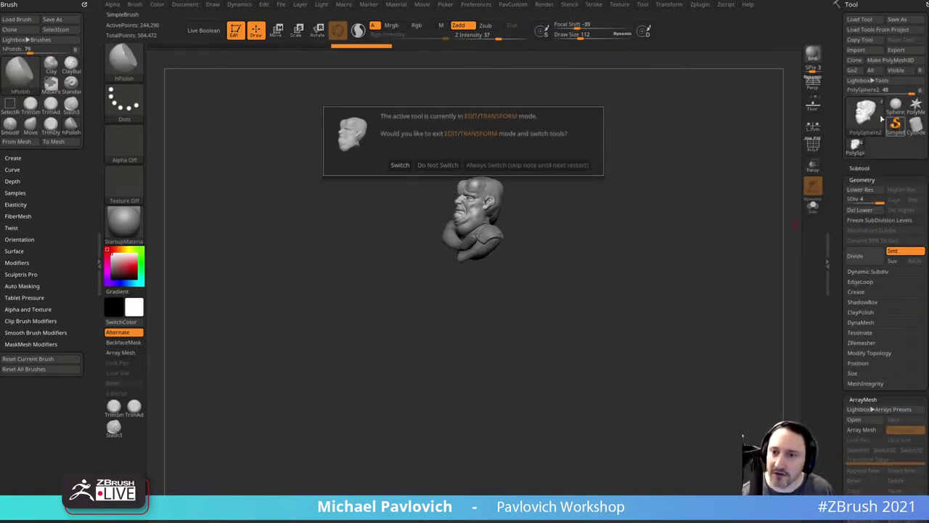
left_click(403, 165)
key("ctrl+n")
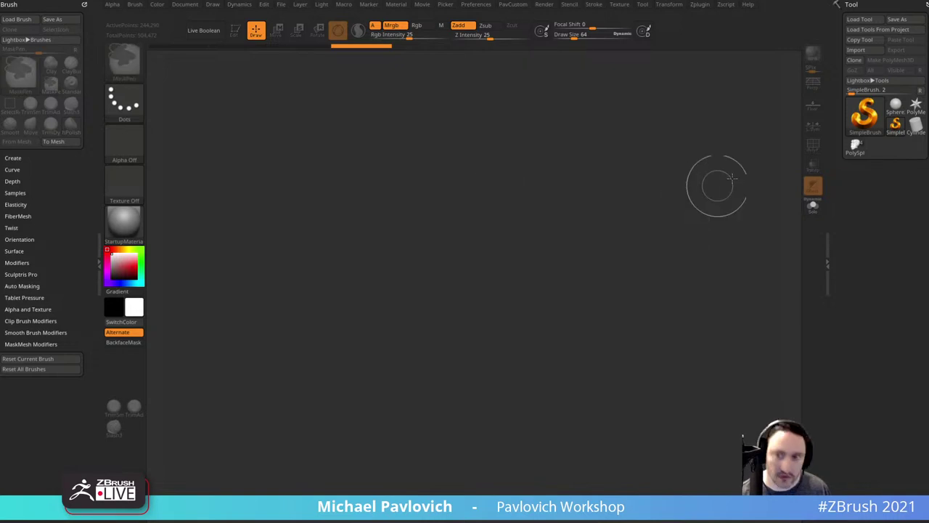
Step: Choose the Cylinder3D primitive, draw it in the middle of the empty canvas and enter edit mode
left_click(864, 116)
left_click(650, 161)
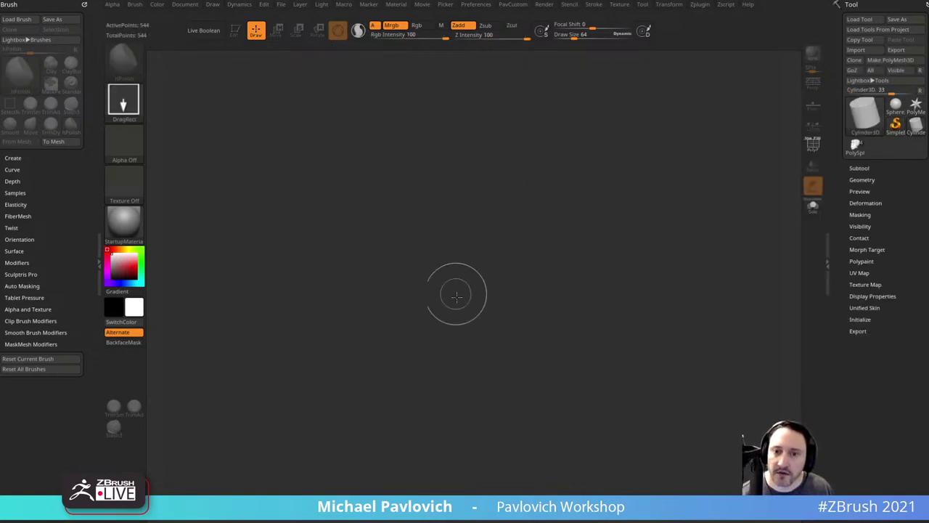
left_click_drag(456, 295, 430, 230)
left_click(235, 31)
Step: Convert the cylinder to a PolyMesh3D, delete its redundant edge loops and display the polyframe
left_click(876, 64)
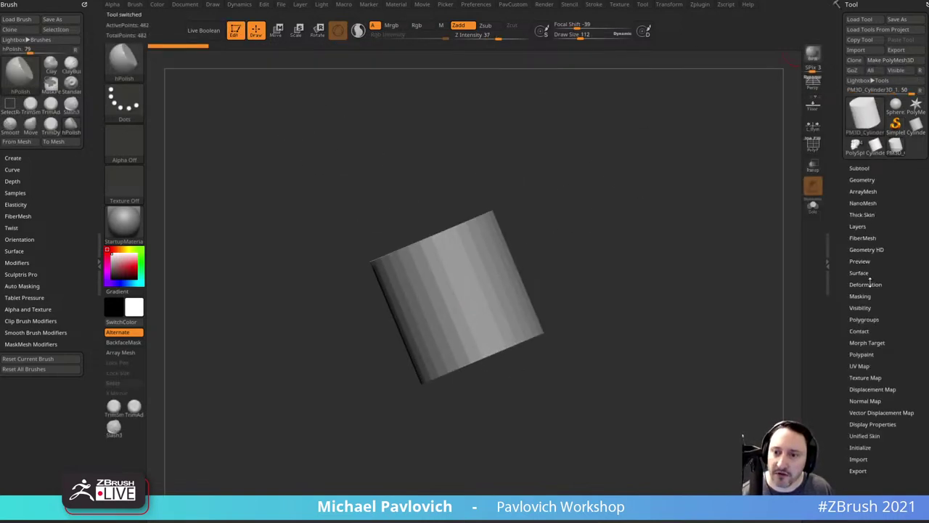
left_click(862, 179)
key("shift")
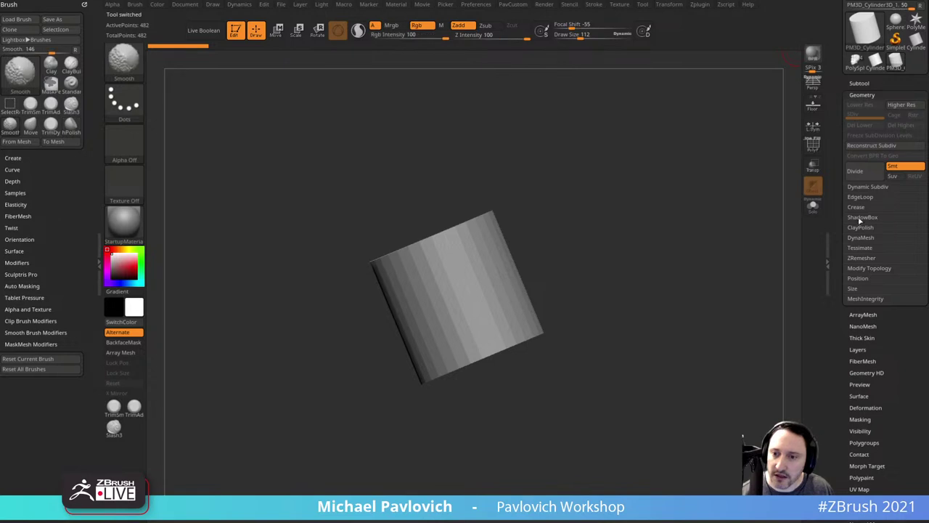
left_click(860, 196)
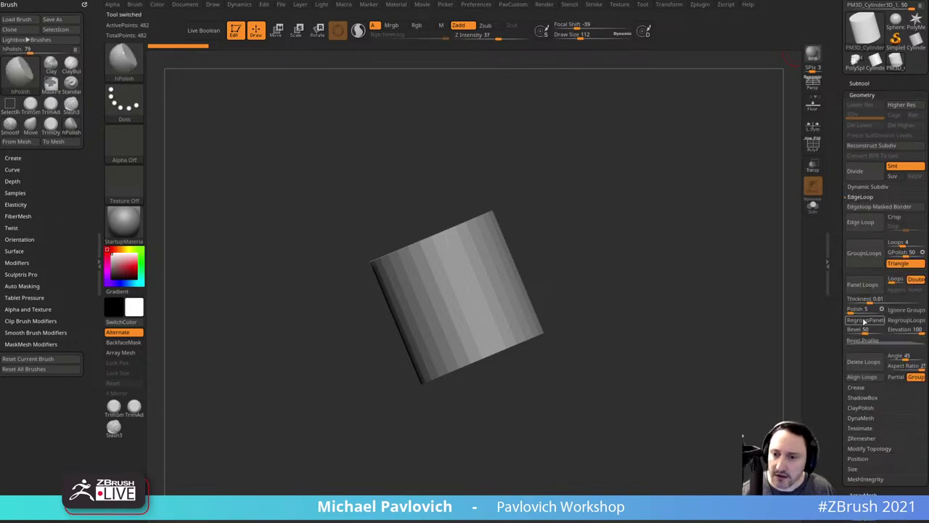
left_click(863, 360)
left_click(813, 146)
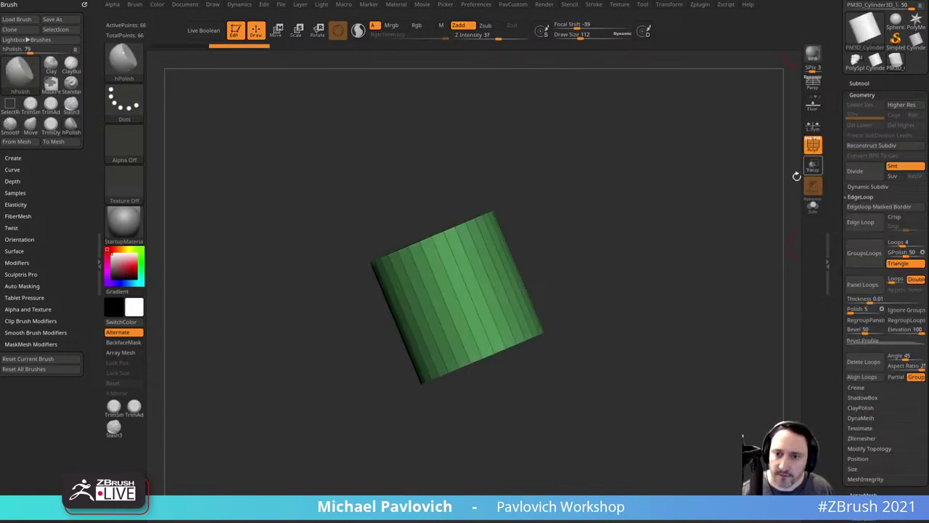
Step: Squash the solid cylinder along its height into a thin disc and inspect it from above
key("w")
left_click_drag(447, 268, 457, 294)
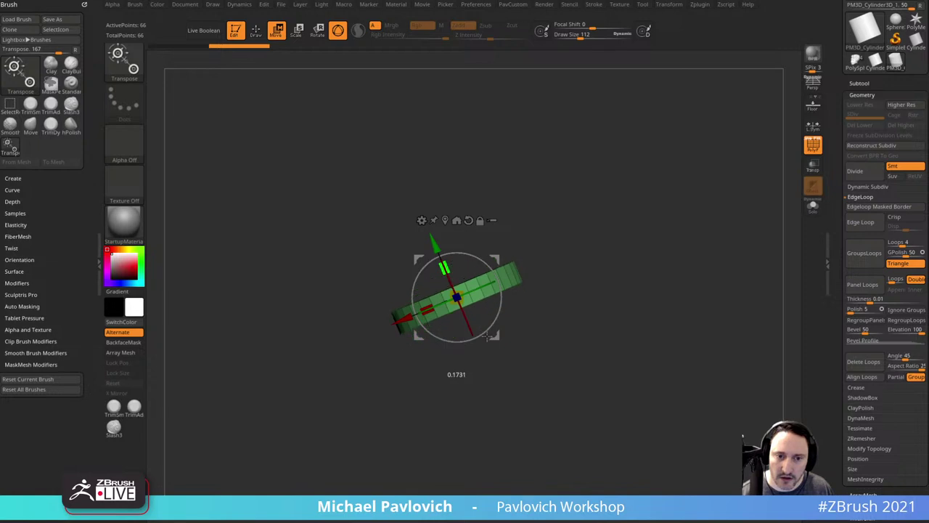
key("q")
left_click_drag(589, 236, 617, 255)
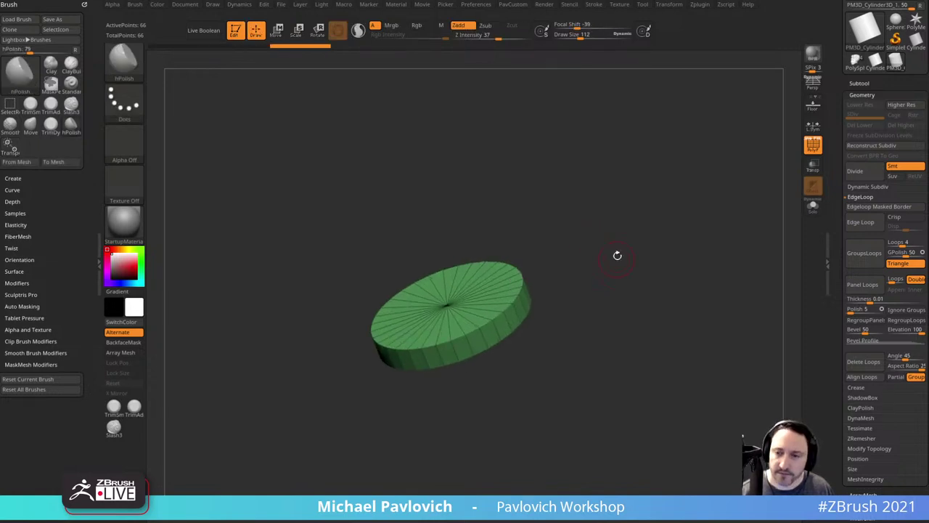
Step: Return to the parametric Cylinder3D and set its Inner Radius to 77 to make a hollow tube
left_click_drag(834, 247, 837, 182)
left_click(877, 148)
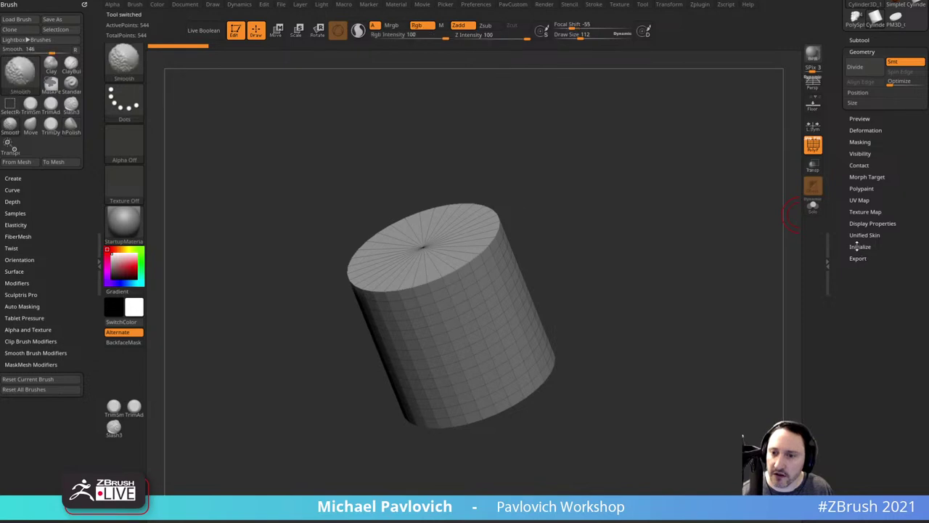
left_click(857, 247)
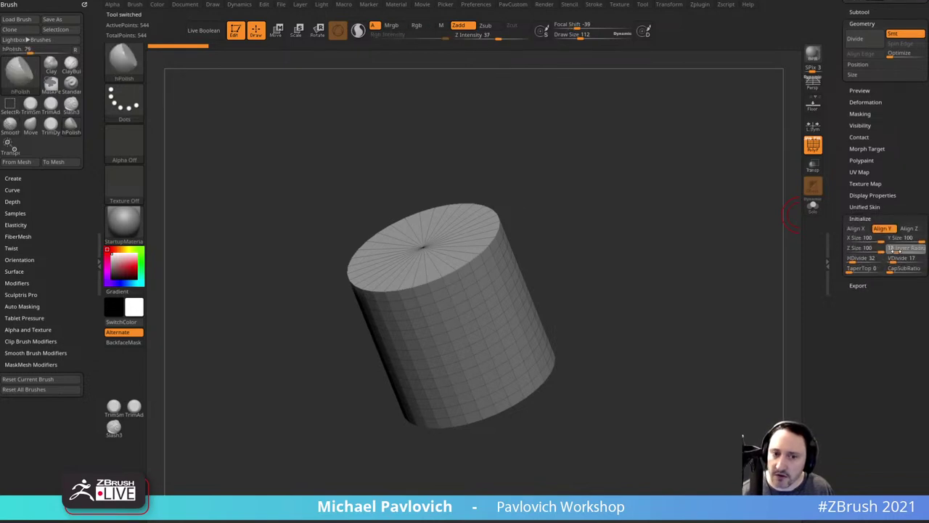
left_click_drag(893, 249, 913, 251)
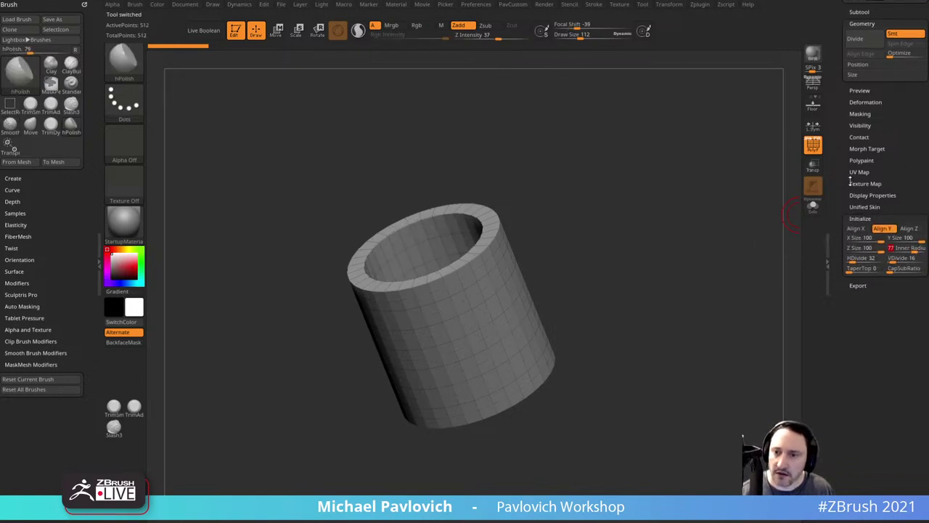
scroll(851, 279, "up", 3)
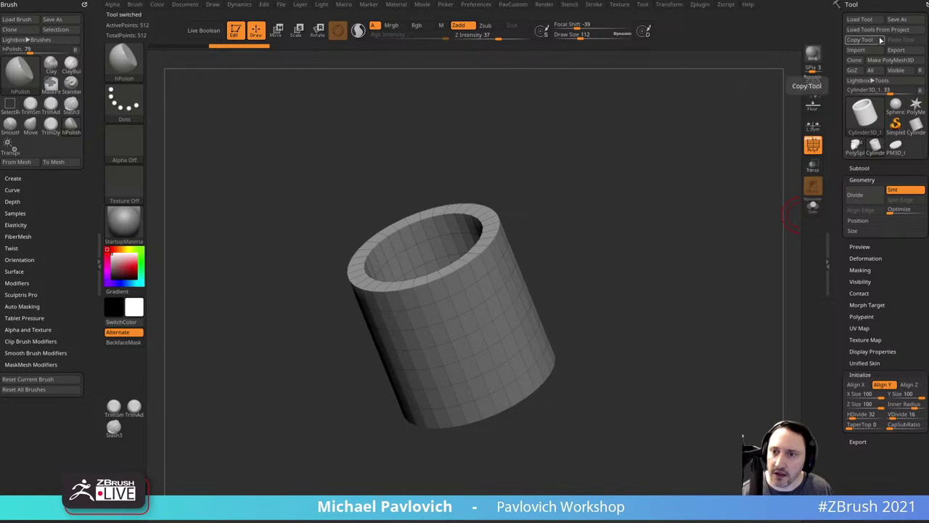
Step: Convert the tube to a PolyMesh3D and delete its redundant edge loops with the Angle set to about 9.09
left_click(890, 60)
scroll(838, 228, "down", 1)
scroll(838, 229, "down", 4)
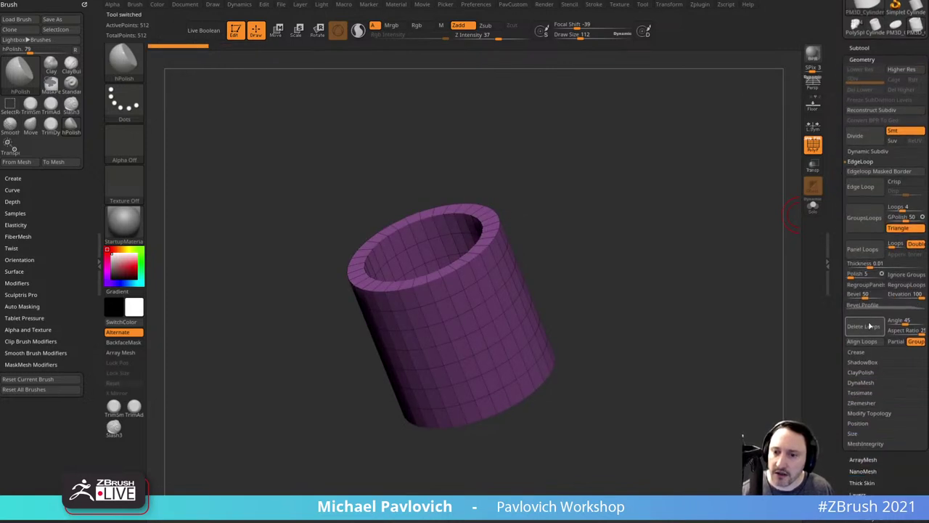
left_click(846, 328)
key("ctrl+z")
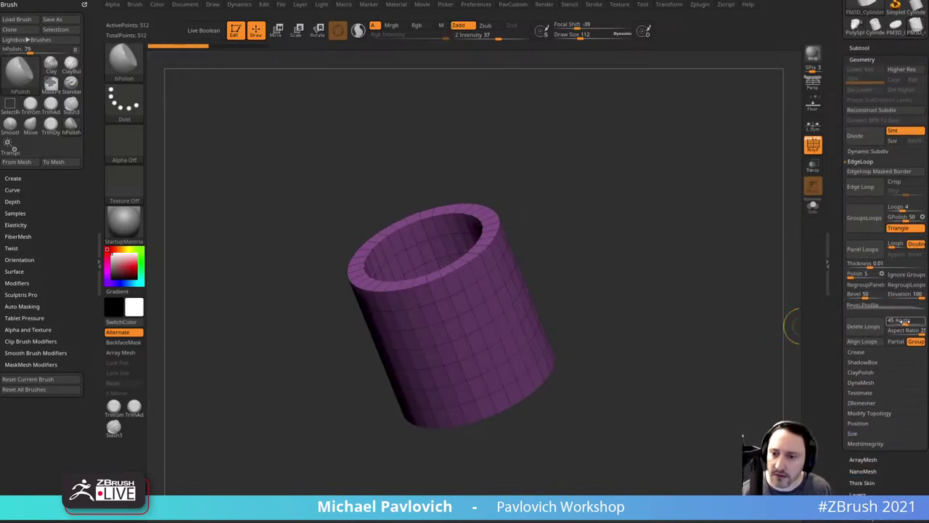
left_click_drag(905, 322, 893, 325)
left_click(879, 327)
key("ctrl+z")
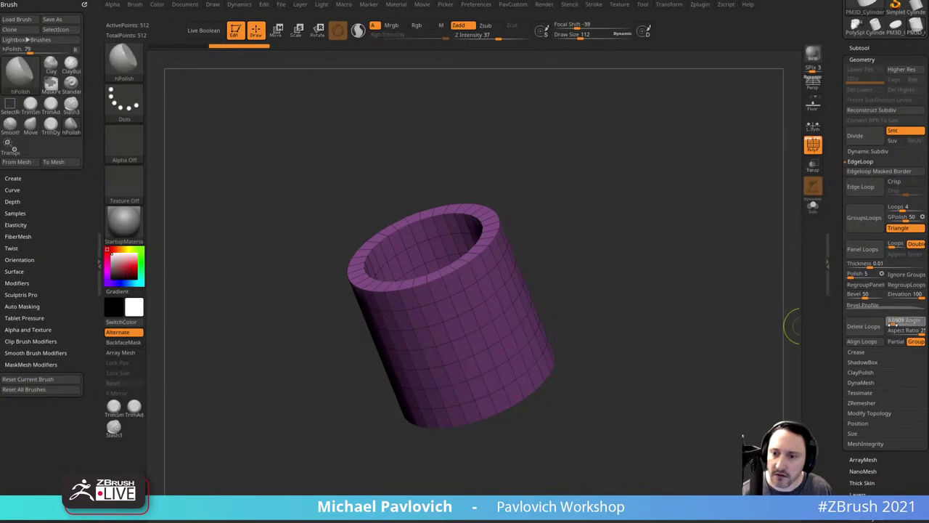
Step: Squash the tube along its height into a thin ring and face it straight on from above
key("w")
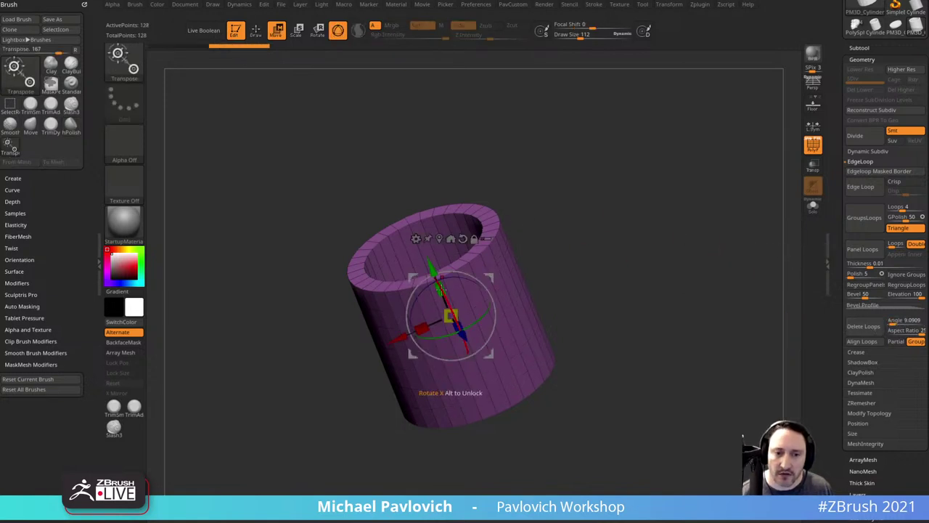
left_click_drag(441, 289, 460, 336)
key("q")
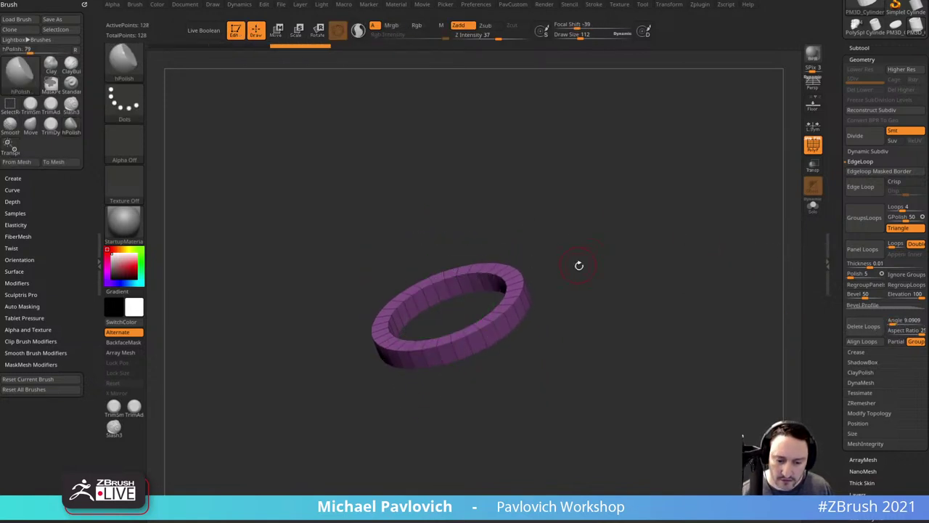
left_click_drag(579, 266, 603, 348, "shift")
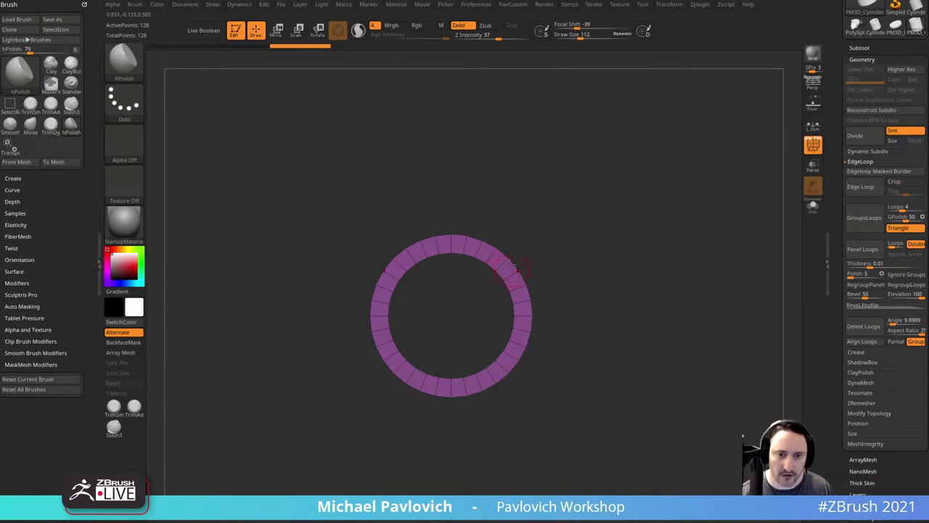
Step: Push the ring's upper edge inward with an enlarged MoveAccu brush and adjust the sides to form a heart outline
key("s")
left_click(475, 262)
key("1")
key("s")
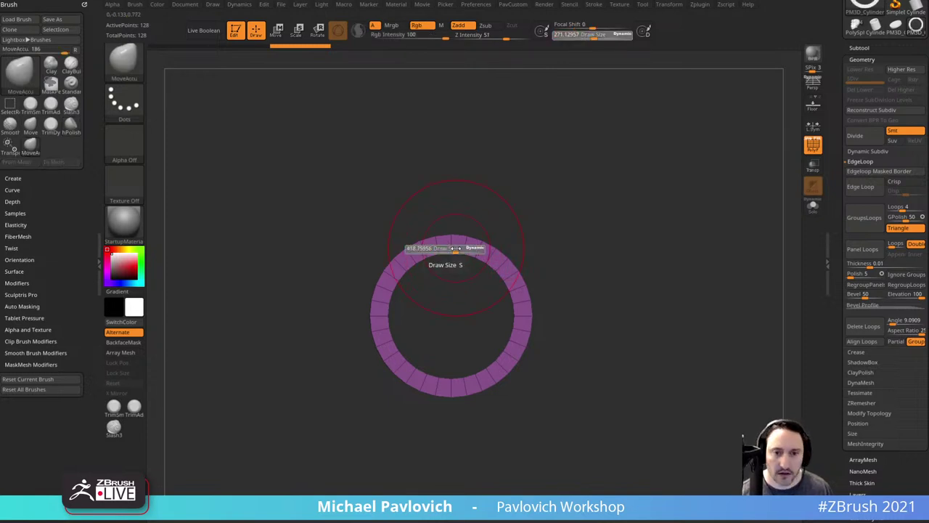
left_click(454, 250)
mouse_move(451, 246)
left_mouse_down()
mouse_move(452, 291)
mouse_move(460, 259)
mouse_move(462, 288)
left_mouse_up()
key("s")
left_click(451, 276)
mouse_move(532, 349)
left_mouse_down()
mouse_move(508, 349)
mouse_move(559, 335)
mouse_move(509, 317)
left_mouse_up()
mouse_move(575, 322)
left_mouse_down()
mouse_move(578, 288)
mouse_move(574, 304)
mouse_move(618, 263)
mouse_move(654, 275)
mouse_move(610, 300)
mouse_move(598, 336)
mouse_move(630, 234)
left_mouse_up()
Step: Load the ArrayMesh17 preset from the LightBox arrays onto the heart-shaped ring
key("comma")
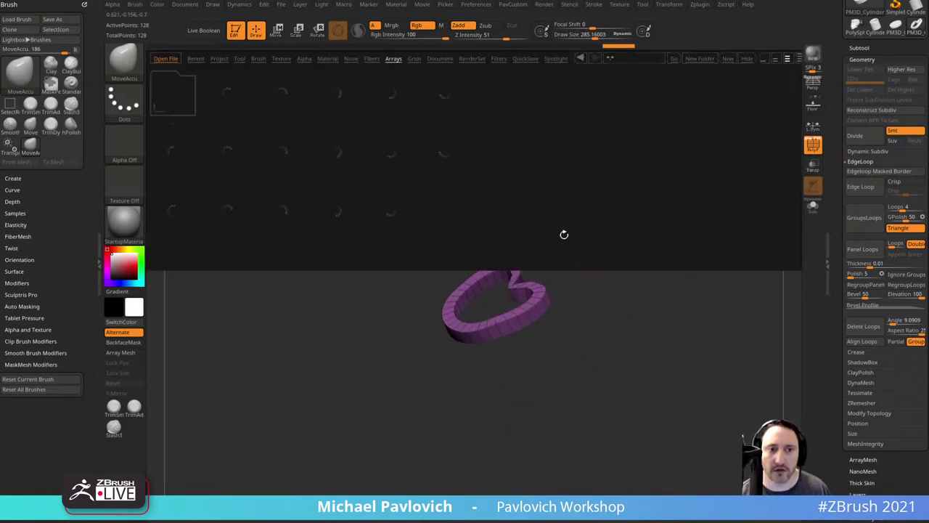
key("comma")
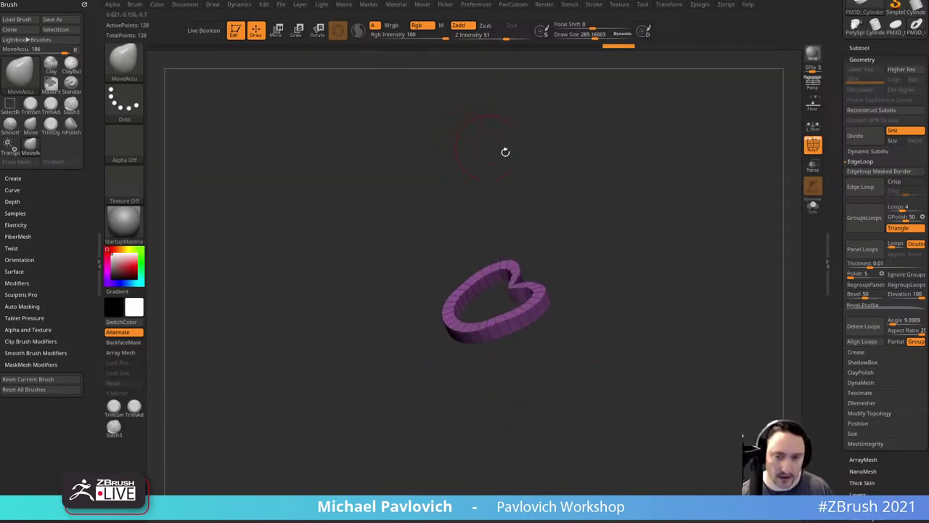
left_click(863, 459)
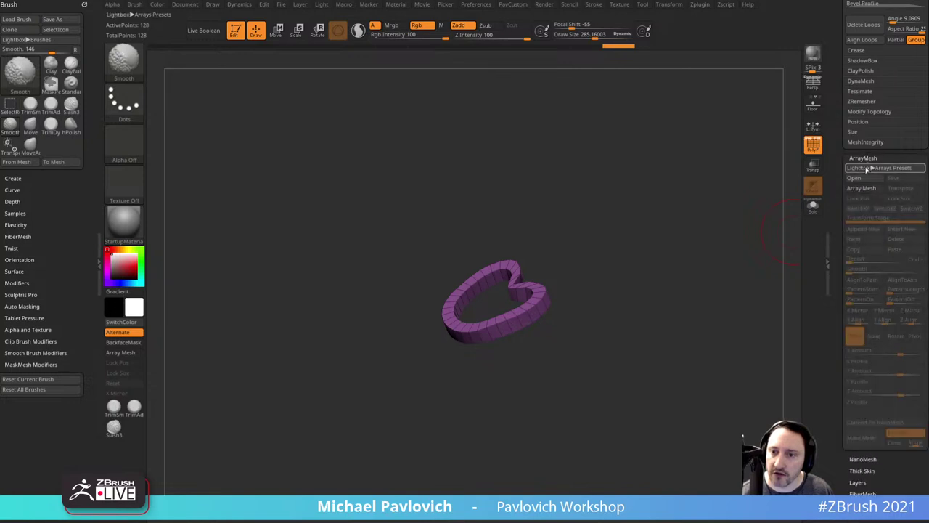
left_click(874, 168)
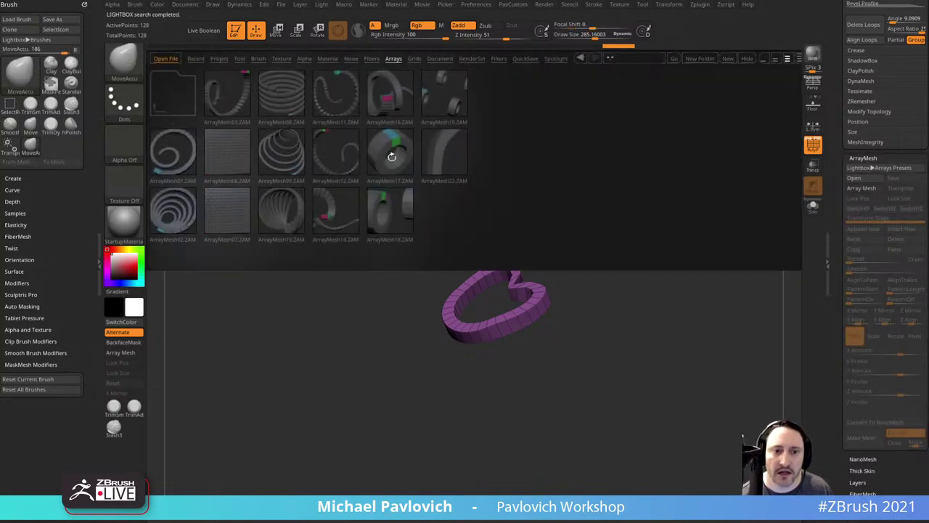
double_click(391, 156)
key("comma")
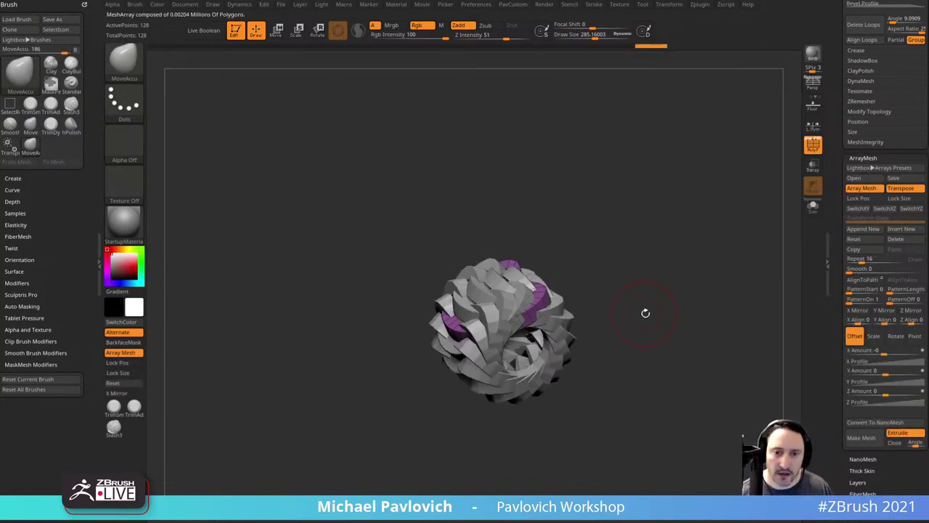
Step: Try to scale the heart link with the gizmo while the array is unlocked, and undo it
left_click_drag(655, 272, 665, 277, "alt")
key("w")
key("e")
left_click_drag(490, 304, 453, 328)
key("ctrl+z")
Step: Turn on Lock Pos and Lock Size for the array and rotate the heart link so the copies follow the ring
left_click(867, 200)
left_click(896, 198)
right_click_drag(664, 273, 646, 288, "alt")
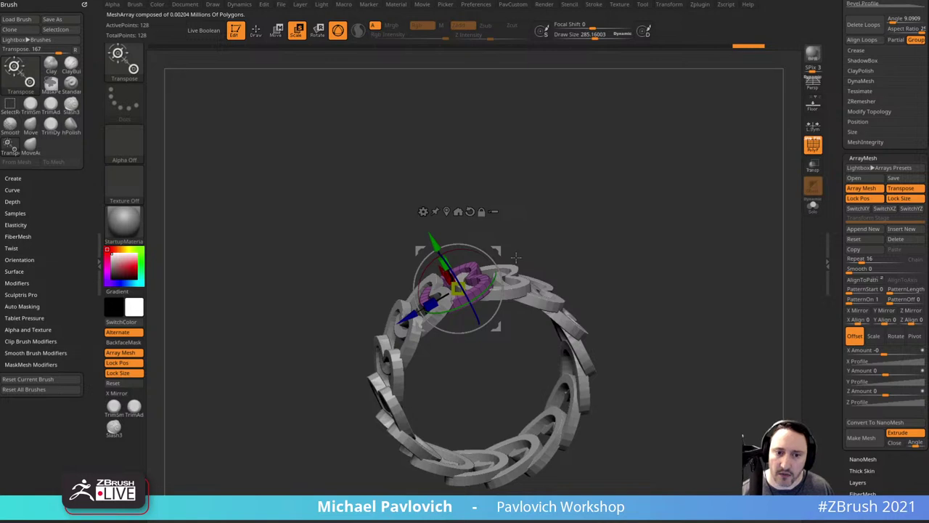
left_click_drag(482, 255, 464, 277)
key("q")
right_click_drag(630, 241, 633, 207)
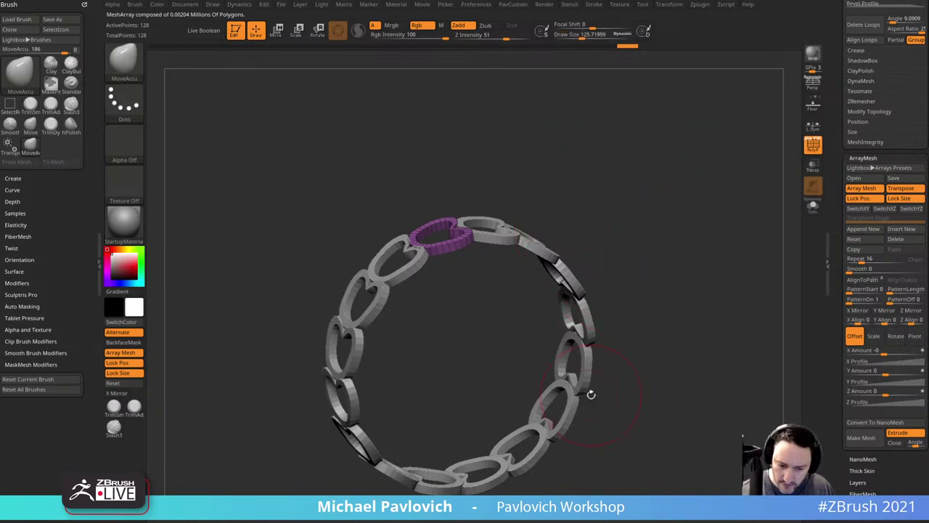
Step: Set the array's Repeat to 10 and scale up the heart link to close the gaps between copies
left_click(866, 260)
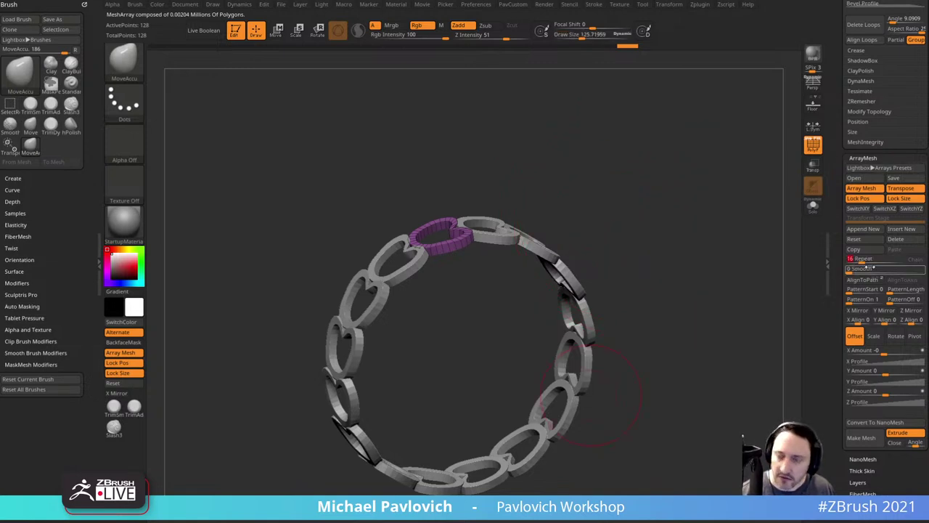
type("10")
key("Return")
key("e")
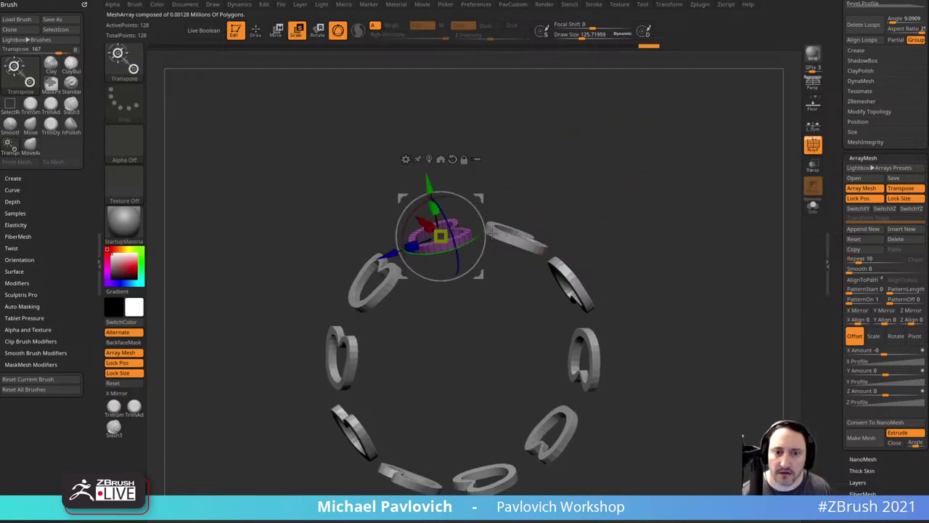
left_click_drag(444, 238, 466, 228)
key("q")
Step: Pull the side of the heart link with the Move brush to meet the neighbouring copy
right_click_drag(466, 230, 478, 265)
right_click_drag(579, 163, 474, 241)
left_click_drag(474, 241, 485, 235)
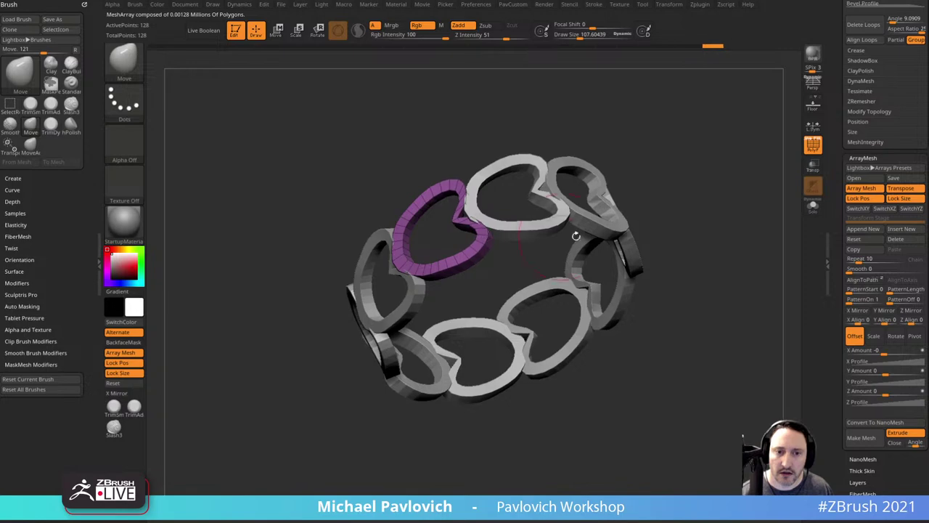
Step: DynaMesh the heart link at resolution 128
mouse_move(577, 233)
right_mouse_down()
mouse_move(719, 203)
mouse_move(697, 260)
mouse_move(680, 230)
mouse_move(709, 213)
mouse_move(690, 208)
mouse_move(695, 236)
right_mouse_up()
key("3")
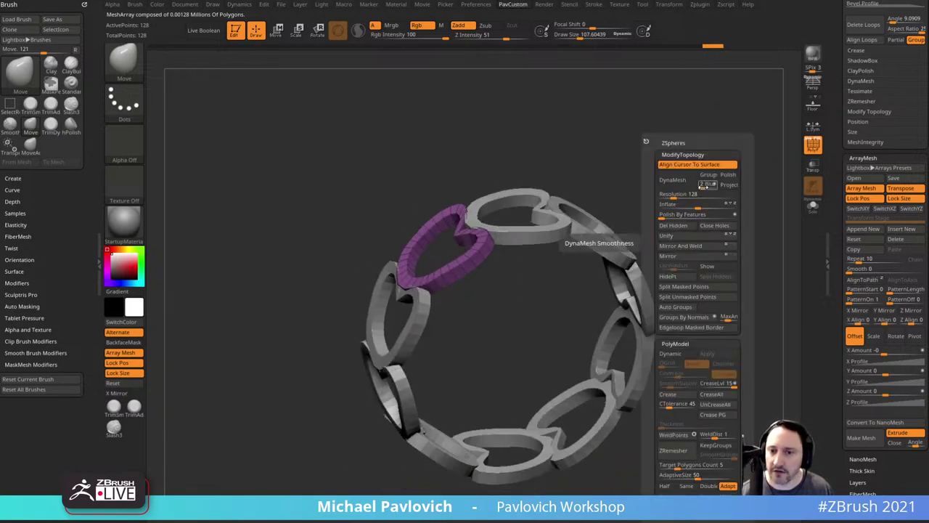
left_click(682, 182)
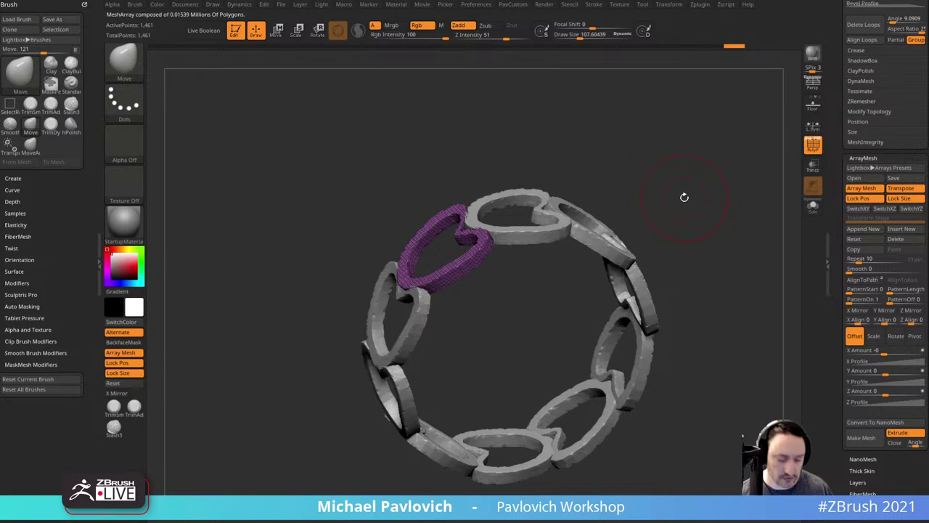
Step: Thicken the heart link with the Inflat brush, working on its notch and sides so the copies merge together
key("b")
key("i")
key("n")
right_click_drag(581, 153, 570, 190)
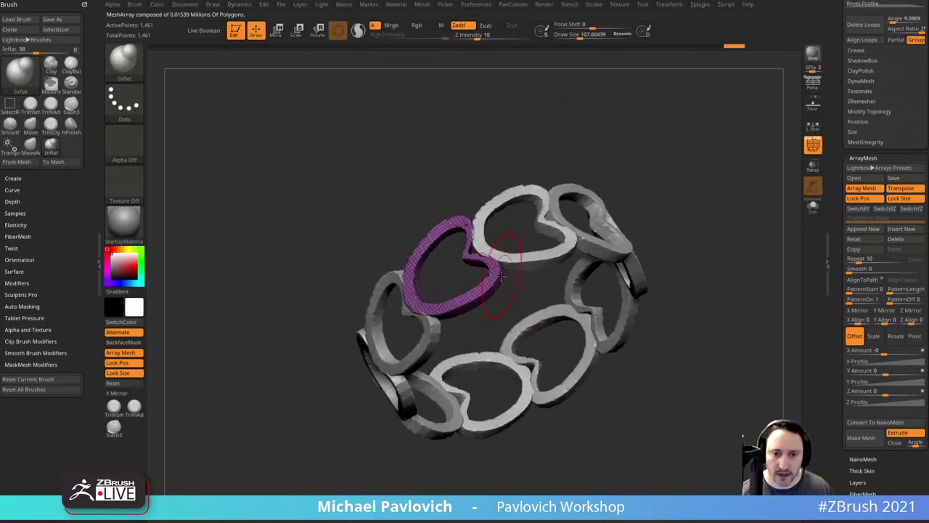
right_click_drag(490, 273, 509, 290)
left_click_drag(470, 248, 473, 254)
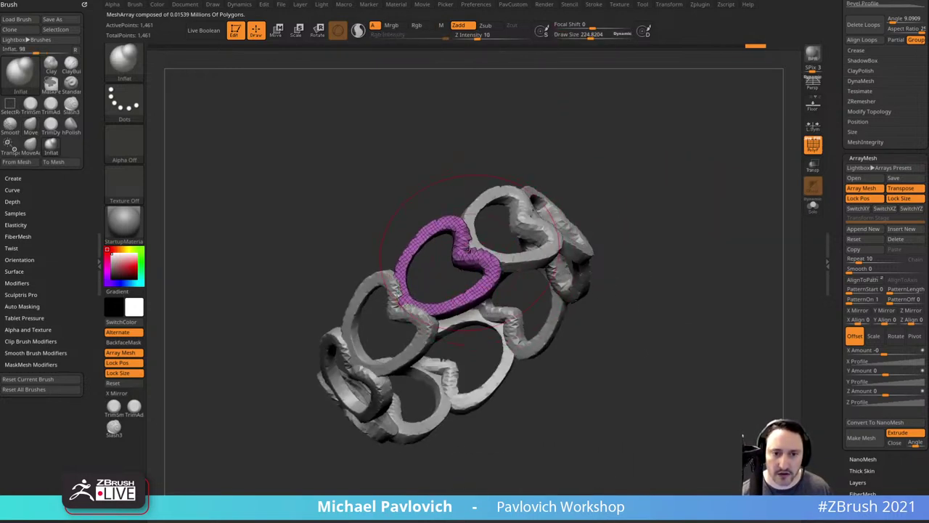
right_click_drag(473, 254, 464, 231)
key("bracketleft")
mouse_move(421, 273)
left_mouse_down()
mouse_move(407, 280)
mouse_move(541, 117)
left_mouse_up()
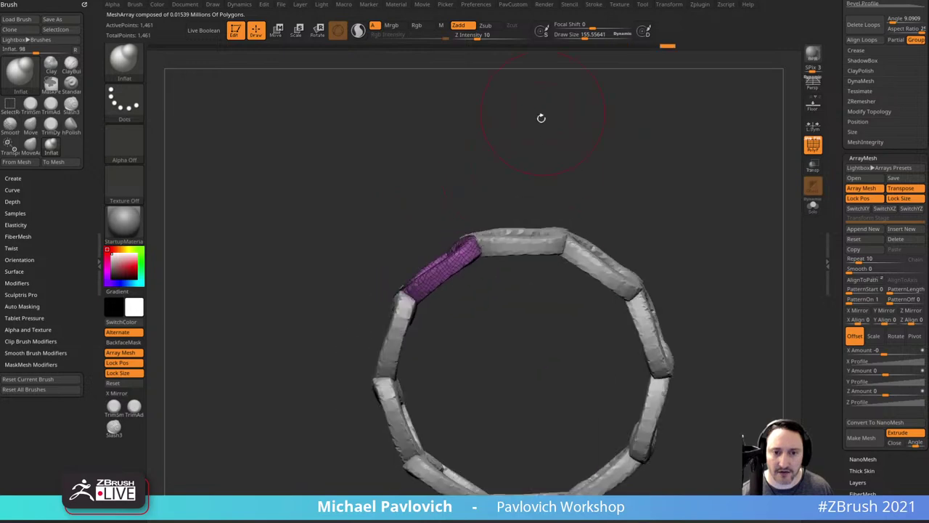
Step: Re-DynaMesh the heart link to even out its topology at resolution 288
left_click_drag(322, 422, 620, 246)
key("1")
left_click_drag(597, 197, 603, 194)
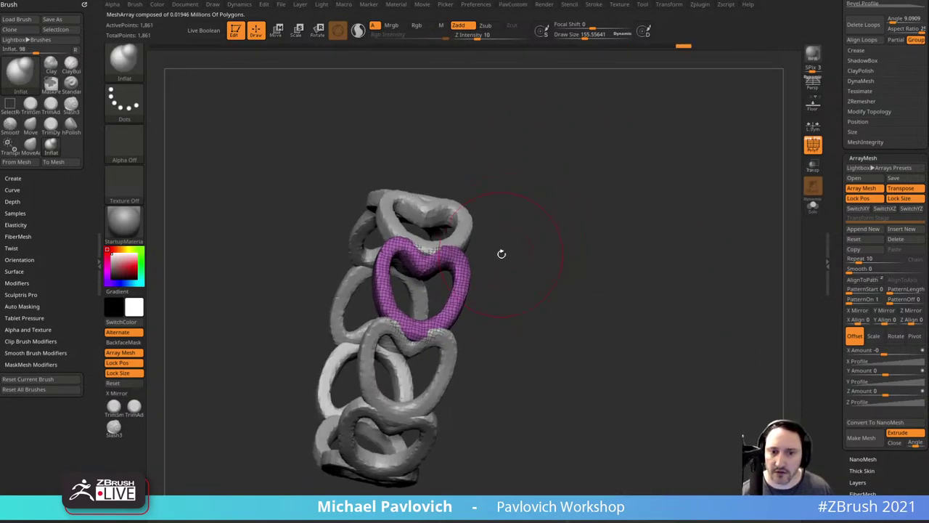
left_click_drag(501, 253, 504, 253, "ctrl")
Step: Carve diagonal rope-like grooves along the side and lower tip of the heart link with the DamStandard brush, with PolyFrame hidden
key("bracketleft")
key("b")
key("d")
key("s")
left_click_drag(575, 213, 617, 218, "alt")
key("s")
left_click(434, 277)
left_click(809, 147)
mouse_move(432, 263)
left_mouse_down()
mouse_move(479, 234)
mouse_move(442, 269)
mouse_move(465, 257)
left_mouse_up()
left_click_drag(556, 222, 512, 215)
mouse_move(448, 267)
left_mouse_down()
mouse_move(469, 252)
mouse_move(479, 256)
left_mouse_up()
left_click_drag(452, 289, 482, 264)
left_click_drag(453, 302, 477, 276)
left_click_drag(452, 318, 482, 290)
left_click_drag(540, 275, 608, 257)
left_click_drag(444, 324, 466, 335)
mouse_move(434, 337)
left_mouse_down()
mouse_move(451, 352)
mouse_move(437, 366)
left_mouse_up()
mouse_move(537, 324)
left_mouse_down()
mouse_move(564, 307)
mouse_move(525, 308)
left_mouse_up()
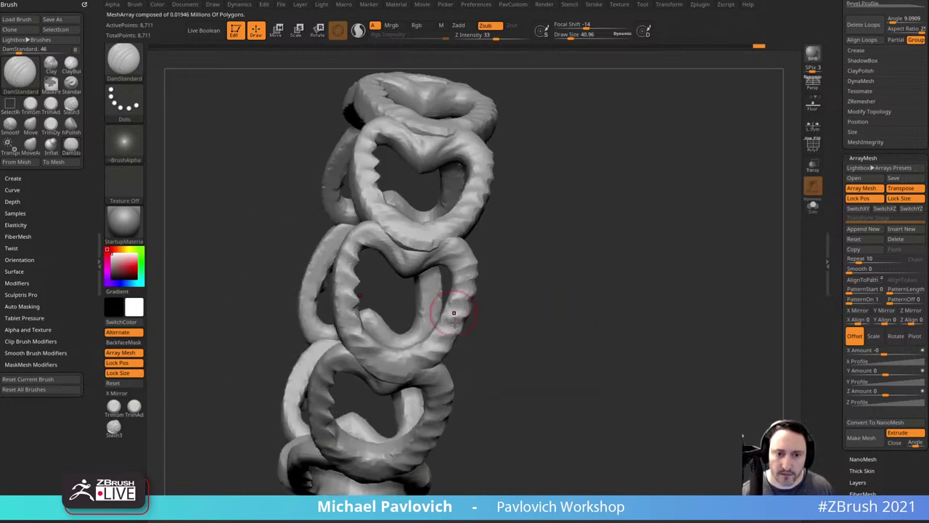
left_click_drag(411, 347, 424, 365)
Step: Turn off the ArrayMesh, Mirror And Weld the heart link so the grooves match on both sides, and re-enable the ArrayMesh
left_click_drag(674, 219, 708, 213, "shift")
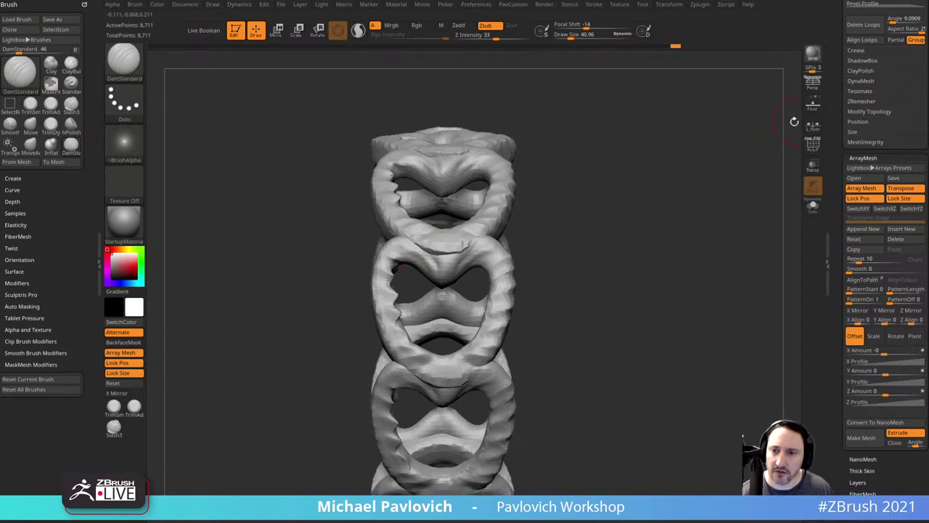
key("space")
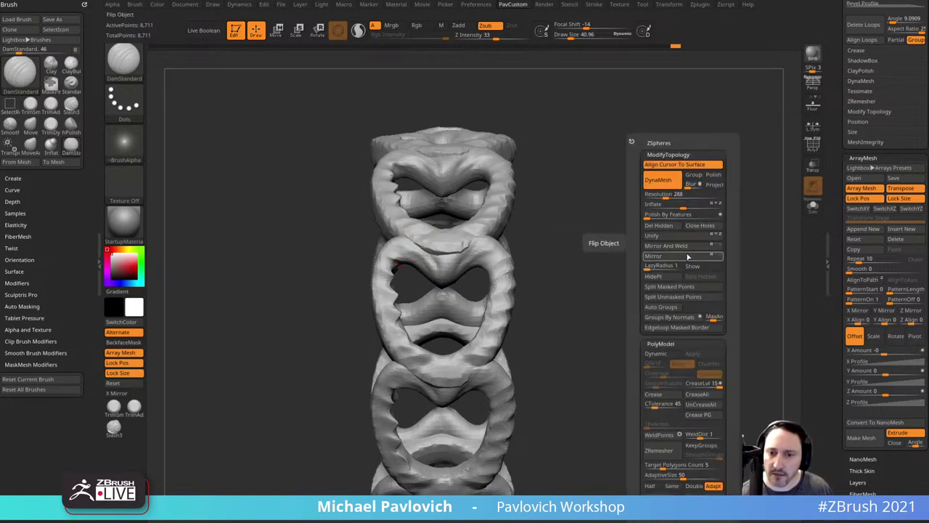
left_click(863, 190)
key("space")
left_click(669, 257)
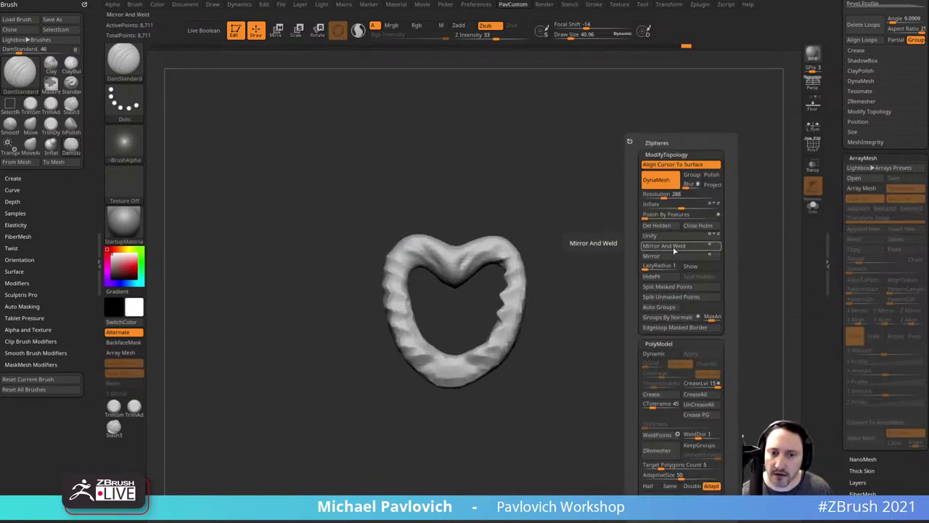
left_click(860, 188)
Step: Widen the sides of the heart link and nudge up its lower tip with the Move brush
left_click_drag(575, 228, 566, 231, "alt")
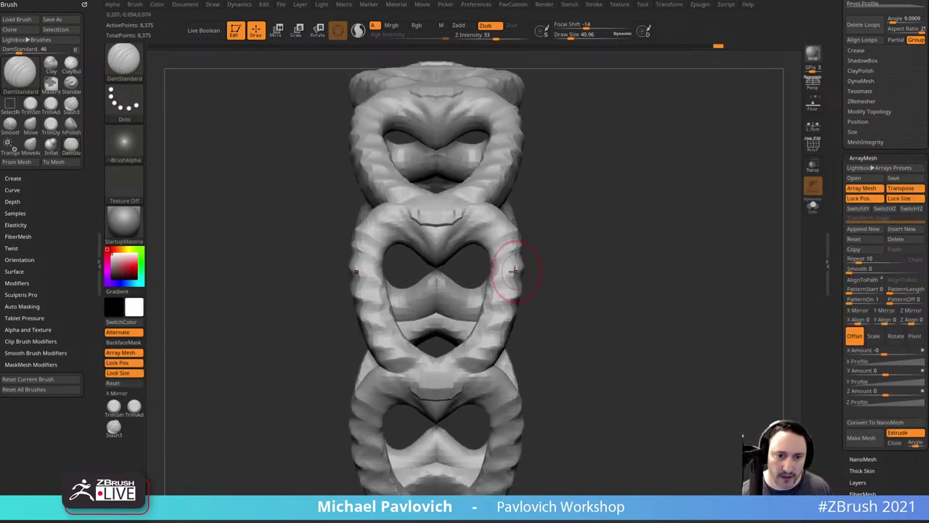
key("bracketright")
key("bracketright")
key("b")
key("m")
key("v")
mouse_move(504, 244)
left_mouse_down()
mouse_move(515, 241)
mouse_move(523, 253)
left_mouse_up()
key("bracketleft")
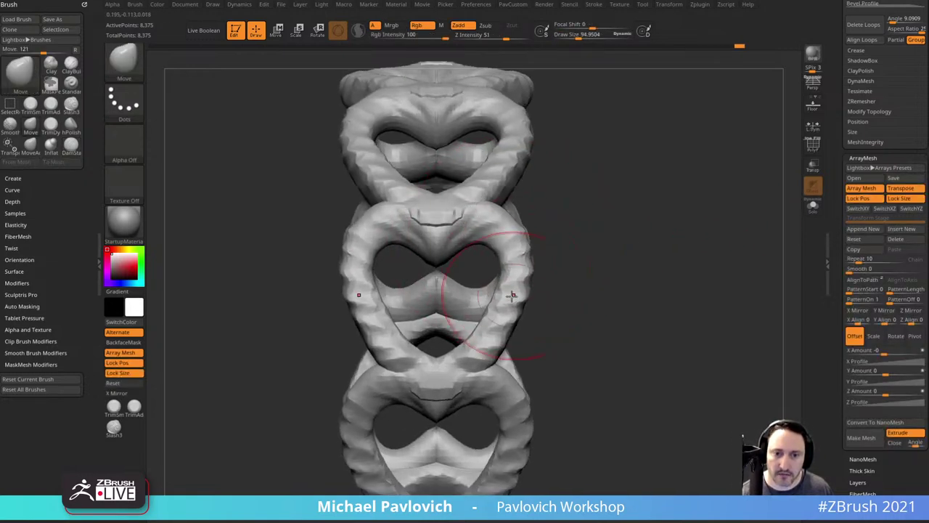
left_click_drag(512, 295, 518, 294)
key("bracketleft")
left_click_drag(445, 396, 446, 389)
Step: Pull the heart link's lower tip outward with a larger Move brush so it sits on the neighbouring link
left_click_drag(551, 326, 501, 334)
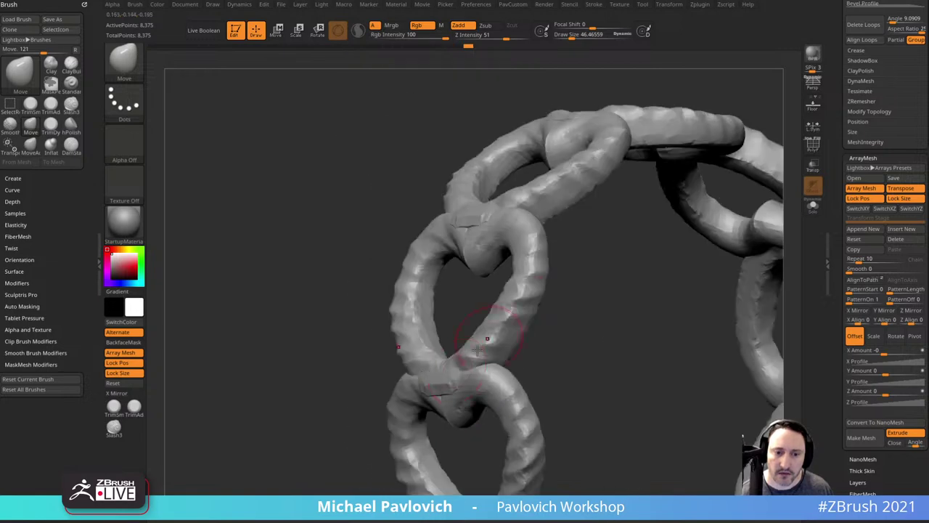
key("bracketright")
key("bracketright")
left_click_drag(452, 386, 444, 382)
left_click_drag(533, 340, 481, 350)
left_click_drag(459, 383, 452, 378)
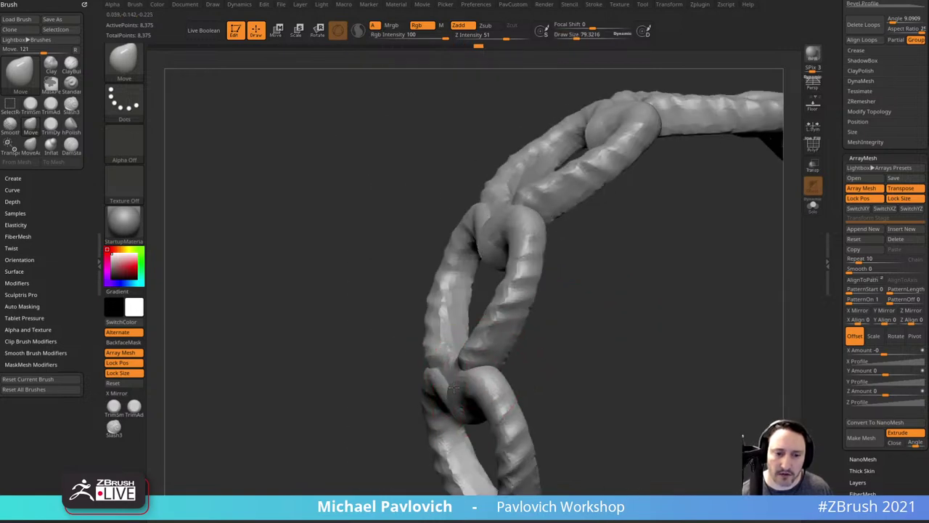
Step: Bow the heart link outward in profile with the Move brush so the repeated links follow a rounder ring
left_click_drag(524, 347, 590, 339)
mouse_move(709, 305)
left_mouse_down()
mouse_move(655, 296)
mouse_move(596, 369)
mouse_move(575, 333)
mouse_move(488, 324)
mouse_move(470, 306)
left_mouse_up()
key("bracketright")
key("bracketright")
key("s")
left_click_drag(479, 298, 473, 293)
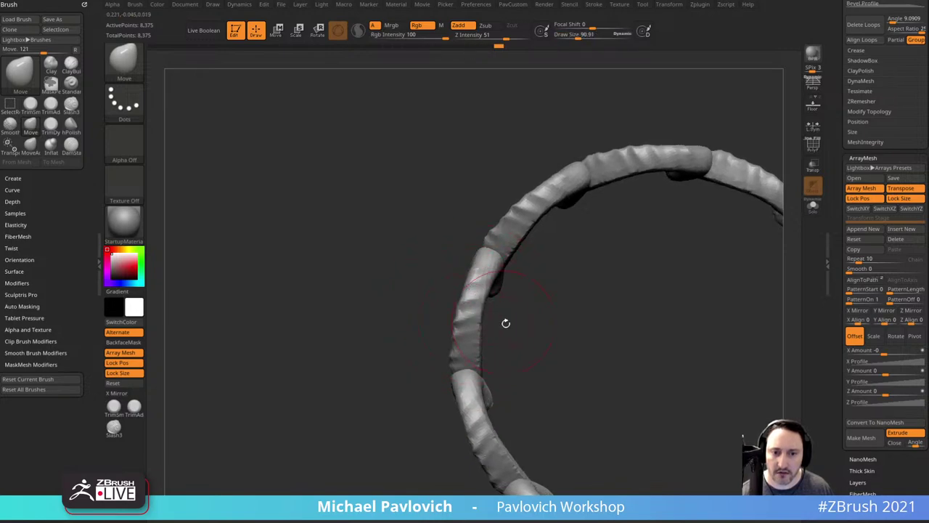
left_click_drag(503, 323, 614, 326)
left_click_drag(453, 300, 445, 297)
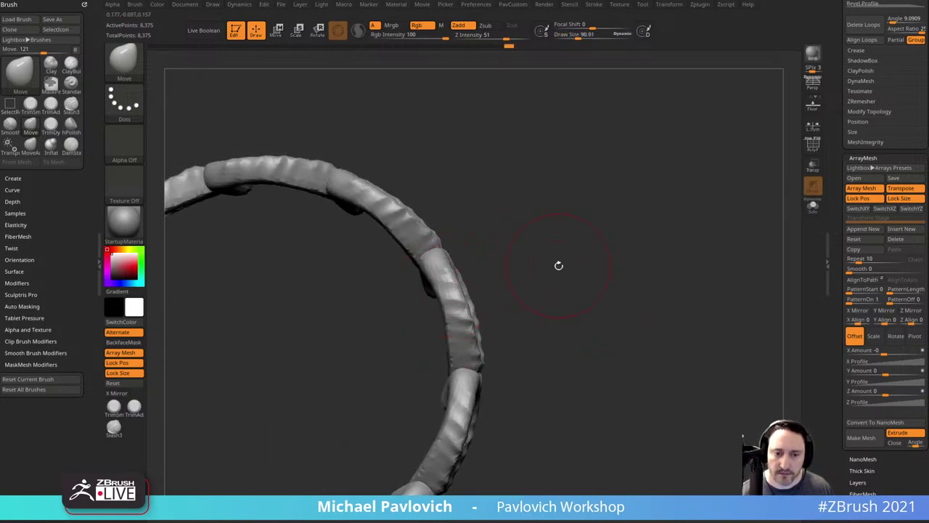
left_click_drag(558, 266, 539, 270)
left_click_drag(444, 292, 439, 291)
left_click_drag(514, 290, 504, 239)
key("bracketleft")
left_click_drag(417, 302, 428, 305)
Step: Switch the active tool from the heart ring to the PolySphere2 bust
mouse_move(472, 261)
left_mouse_down()
mouse_move(508, 233)
mouse_move(548, 258)
mouse_move(700, 251)
left_mouse_up()
left_click_drag(700, 251, 675, 308, "alt")
right_click_drag(674, 307, 689, 272)
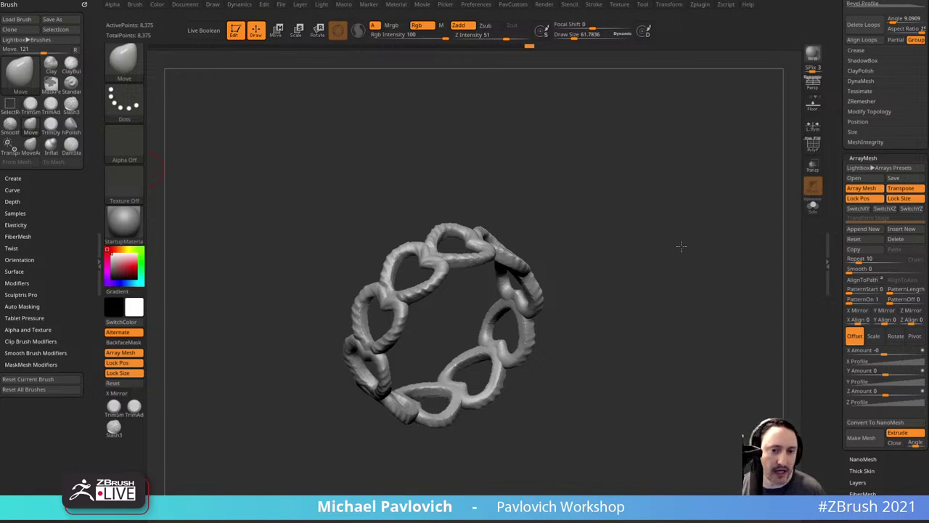
left_click_drag(681, 246, 699, 237)
left_click_drag(699, 238, 706, 263)
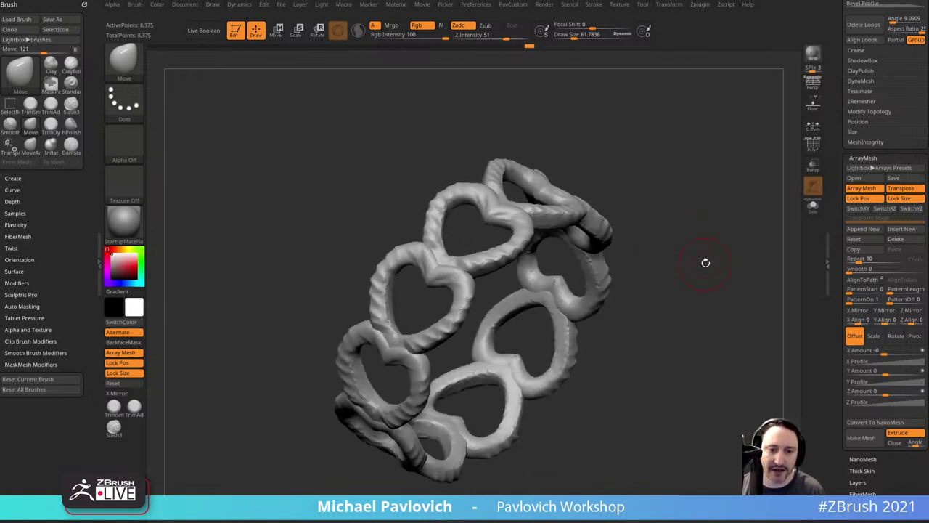
left_click_drag(714, 217, 694, 269, "alt")
left_click_drag(831, 192, 837, 436)
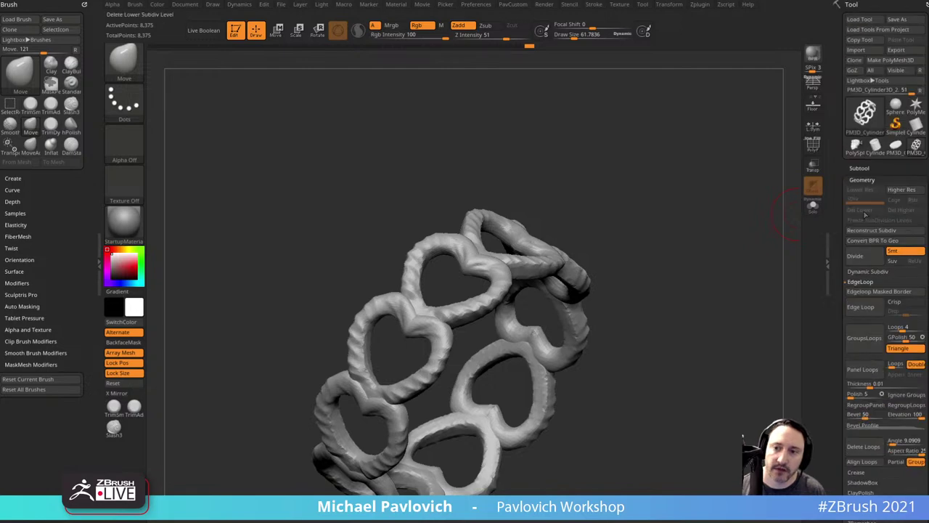
left_click(855, 146)
Step: Stroke a small Clay brush over the forehead creases beside the large brow bump
mouse_move(749, 230)
left_mouse_down("alt")
mouse_move(726, 69)
mouse_move(716, 194)
mouse_move(646, 370)
left_mouse_up("alt")
mouse_move(646, 370)
left_mouse_down("alt")
mouse_move(727, 100)
mouse_move(715, 163)
left_mouse_up("alt")
left_click_drag(705, 237, 719, 164, "alt")
key("b")
key("c")
key("l")
key("bracketleft")
key("bracketleft")
left_click_drag(452, 220, 483, 282)
left_click_drag(667, 206, 479, 277)
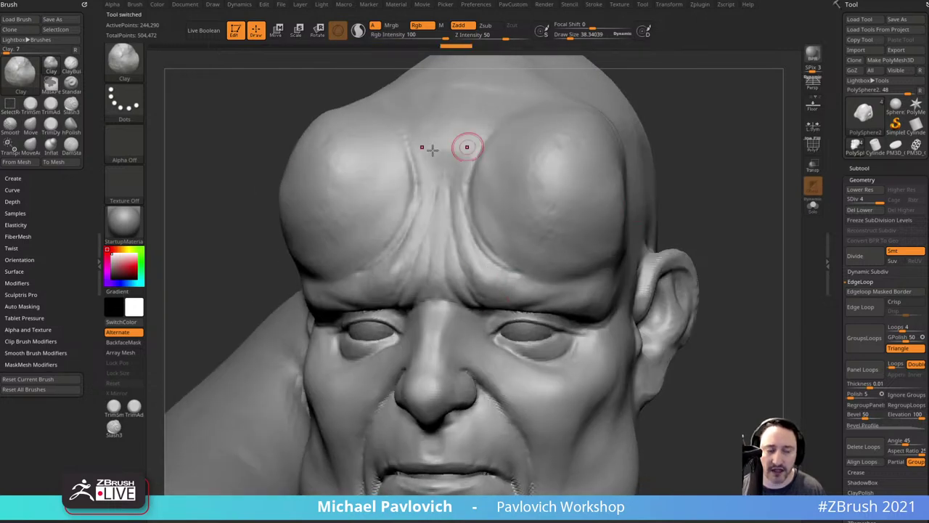
Step: Assign Alpha 28 to the Clay brush and build up the wrinkled folds above the inner brows
left_click(124, 144)
left_click(259, 154)
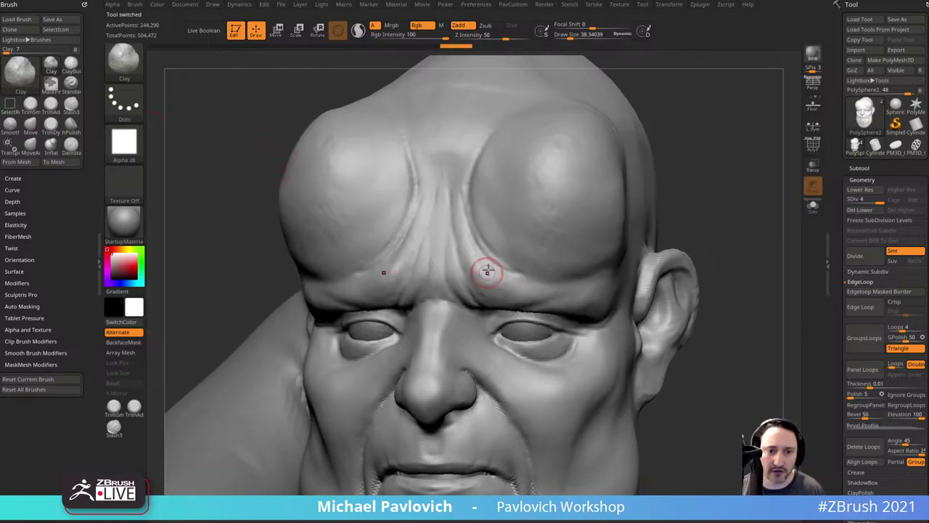
left_click_drag(494, 272, 506, 288)
right_click_drag(505, 288, 585, 209)
mouse_move(489, 263)
left_mouse_down()
mouse_move(479, 257)
mouse_move(501, 286)
left_mouse_up()
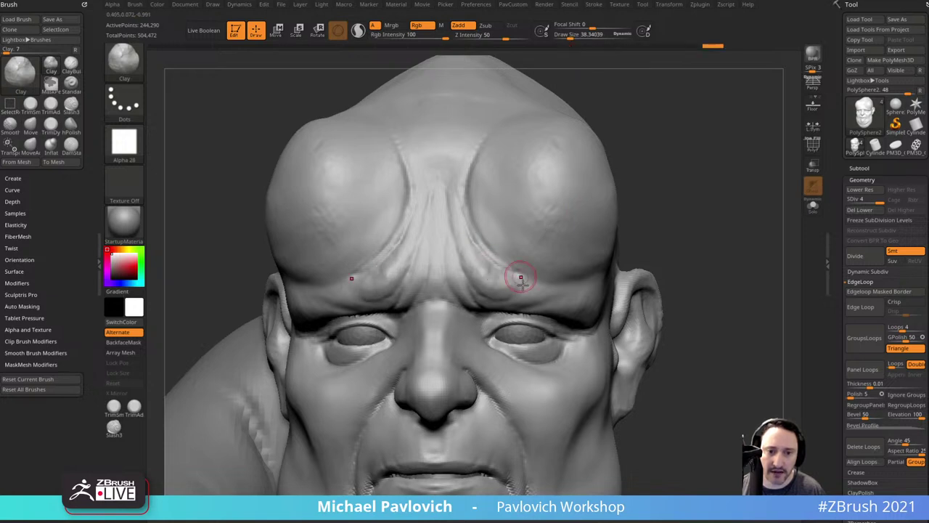
mouse_move(703, 200)
left_mouse_down("alt")
mouse_move(693, 235)
mouse_move(718, 235)
left_mouse_up("alt")
left_click_drag(473, 287, 491, 304)
left_click_drag(450, 272, 490, 322)
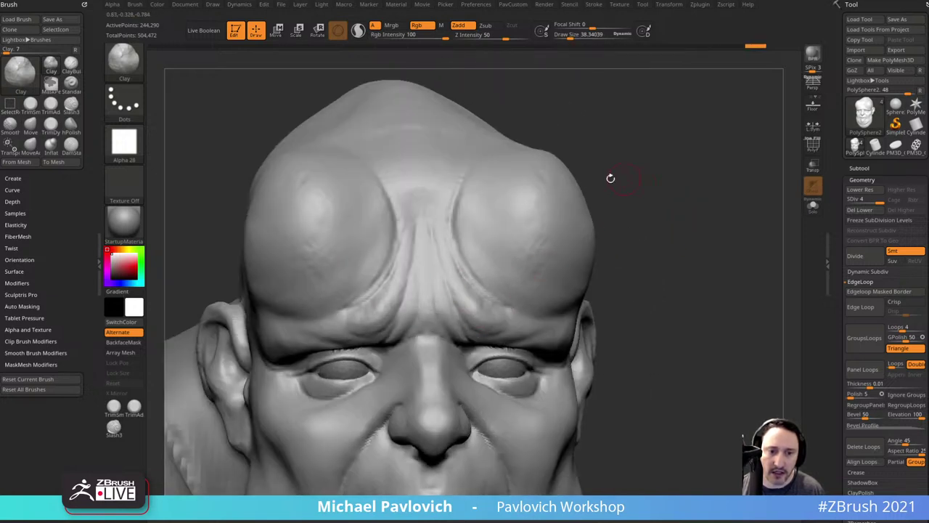
Step: Switch to a smaller ClayBuildup brush, try a stroke across the forehead bump, and undo it
key("b")
key("c")
key("b")
mouse_move(479, 228)
left_mouse_down()
mouse_move(475, 236)
mouse_move(510, 290)
left_mouse_up()
key("ctrl+z")
key("bracketleft")
key("bracketleft")
key("ctrl+z")
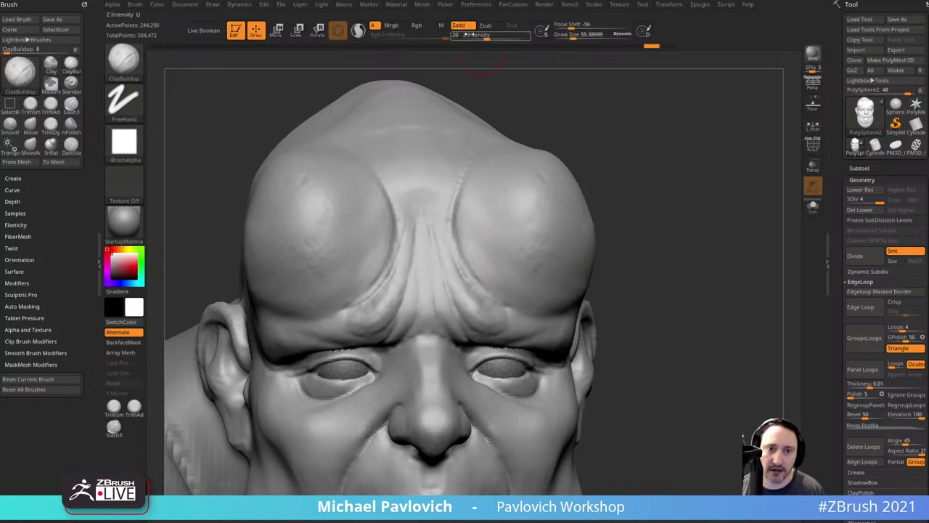
Step: Try ClayBuildup strokes across the forehead bump at Z Intensity 6 and 12
left_click(471, 35)
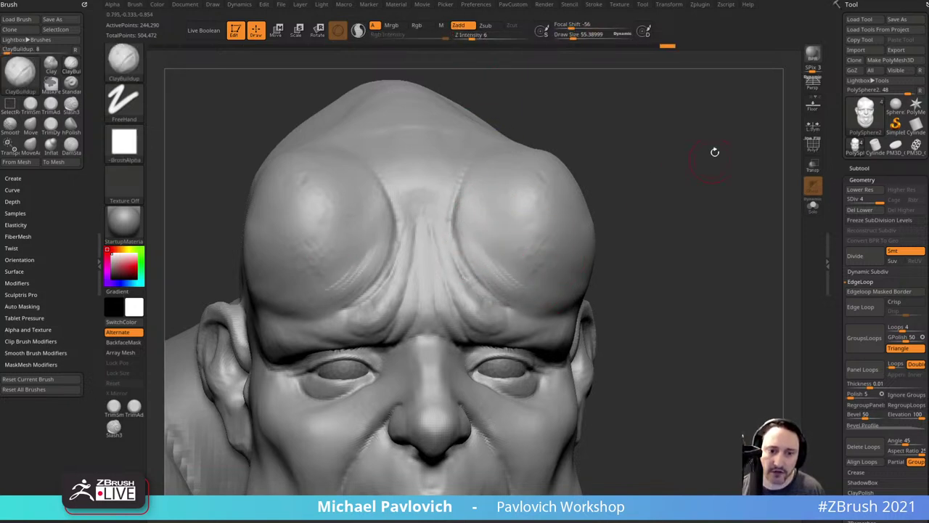
left_click(480, 35)
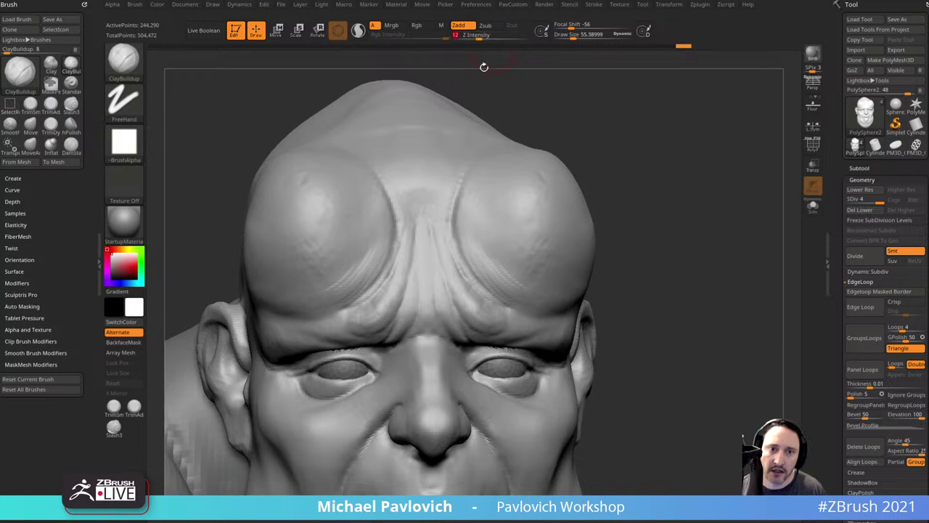
left_click_drag(498, 227, 543, 284)
Step: Set the Roll Distance in the ClayBuildup brush's stroke modifiers to about 1.07
left_click(593, 5)
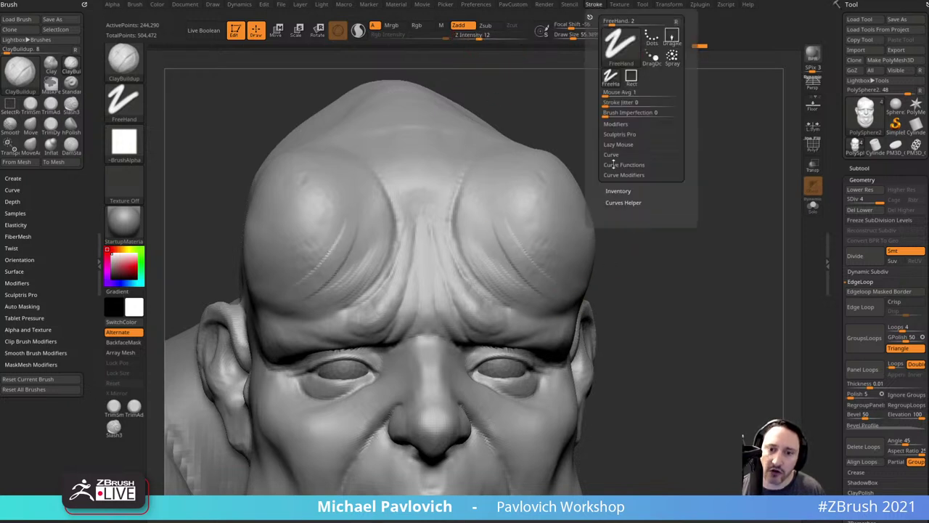
left_click(616, 124)
left_click(612, 204)
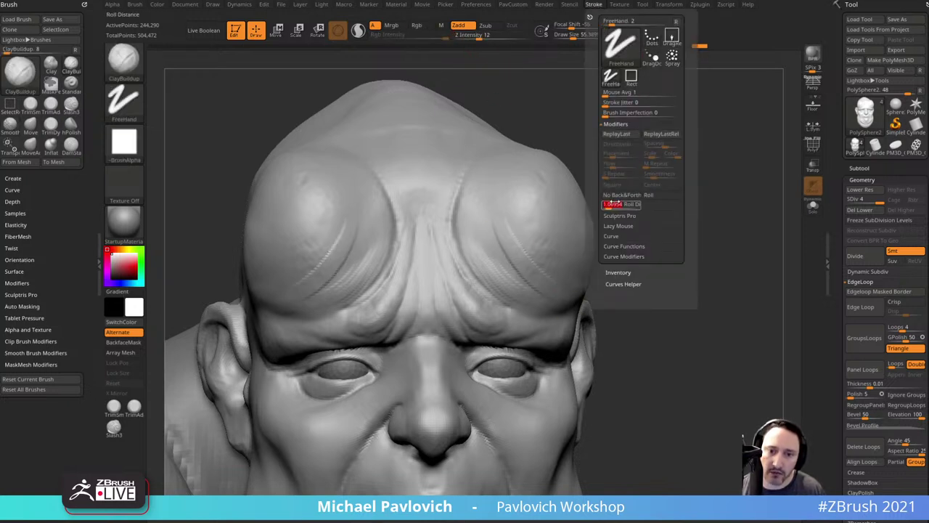
Step: Try layered ClayBuildup strokes and smoothing on the forehead bump, and undo all the test strokes
left_click_drag(501, 254, 534, 291)
mouse_move(497, 226)
left_mouse_down()
mouse_move(504, 259)
mouse_move(546, 298)
left_mouse_up()
left_click_drag(512, 220, 562, 279)
left_click_drag(522, 209, 548, 263)
left_click_drag(519, 212, 556, 279)
left_click_drag(646, 211, 623, 212)
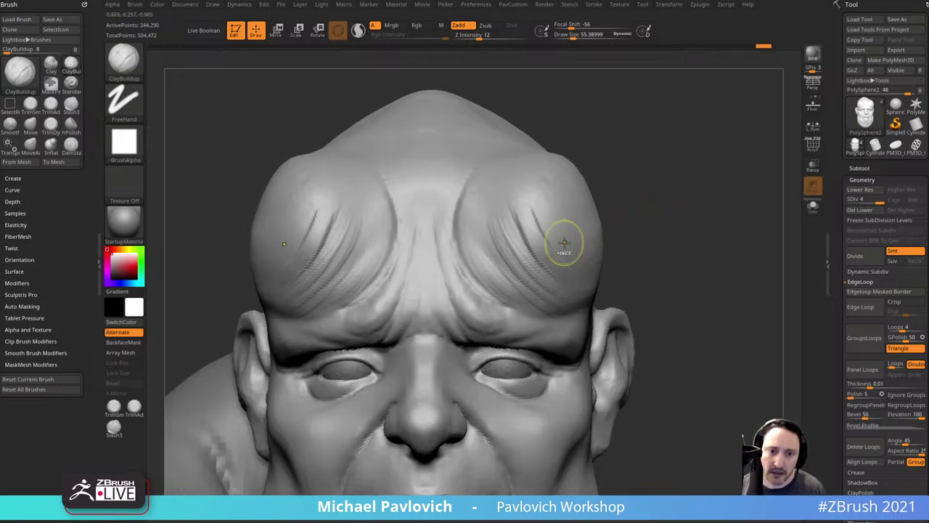
mouse_move(558, 244)
left_mouse_down("shift")
mouse_move(525, 258)
mouse_move(521, 283)
left_mouse_up("shift")
left_click_drag(487, 223, 557, 282)
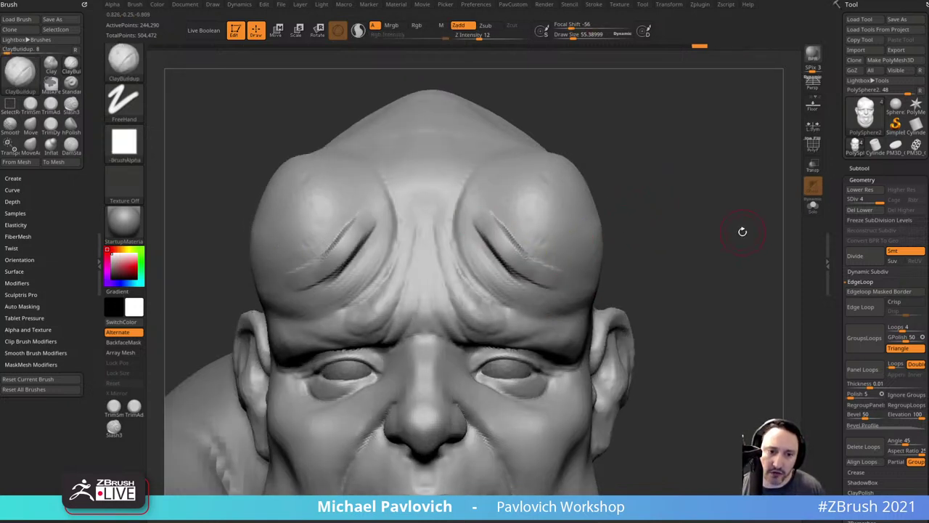
key("ctrl+z")
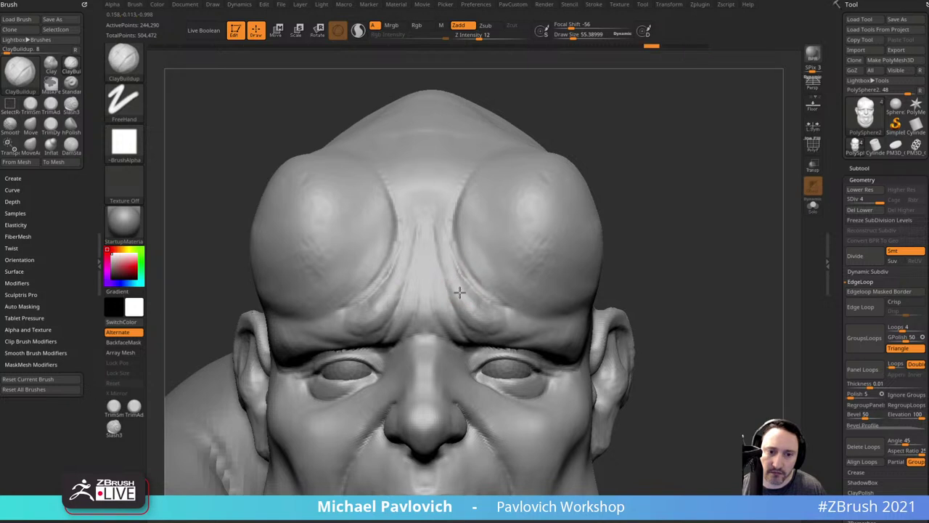
Step: Set the ClayBuildup Z Intensity to 9 and build up the wrinkled fold above the inner brow
left_click(475, 37)
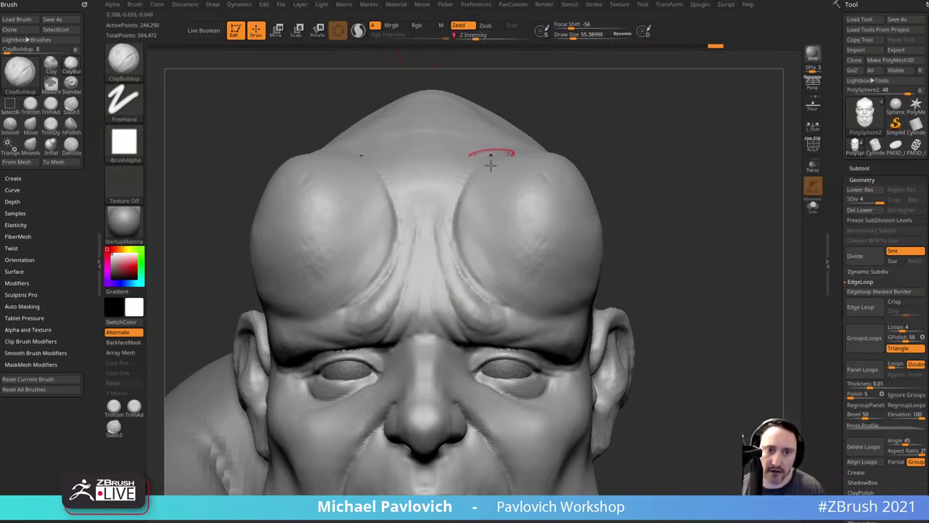
left_click_drag(474, 287, 498, 318)
mouse_move(445, 293)
left_mouse_down()
mouse_move(456, 317)
mouse_move(447, 308)
mouse_move(488, 317)
left_mouse_up()
left_click_drag(630, 251, 613, 209)
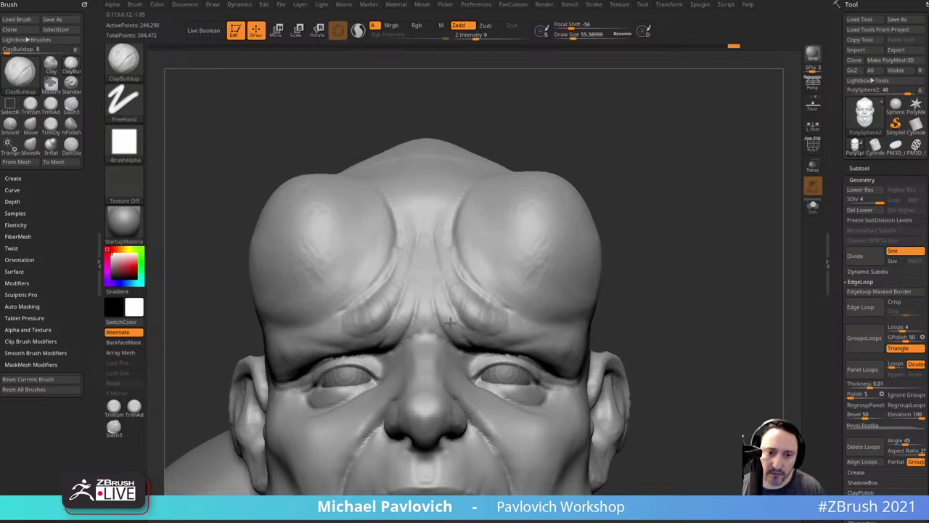
Step: Fill out the inner end and underside of the brow fold with ClayBuildup strokes, working from below
left_click_drag(451, 322, 458, 342)
left_click_drag(646, 288, 642, 230)
mouse_move(485, 318)
left_mouse_down()
mouse_move(464, 335)
mouse_move(492, 333)
left_mouse_up()
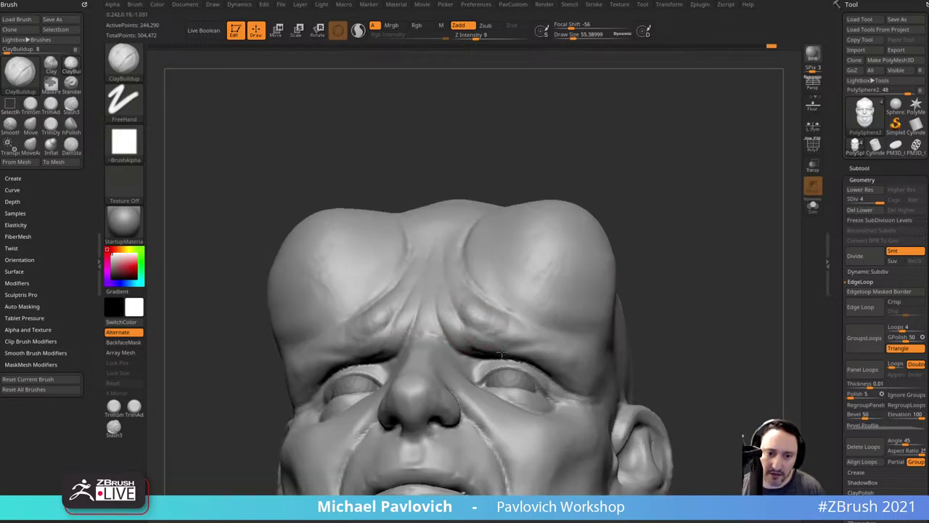
left_click_drag(655, 263, 614, 221)
mouse_move(497, 339)
left_mouse_down()
mouse_move(488, 345)
mouse_move(489, 333)
left_mouse_up()
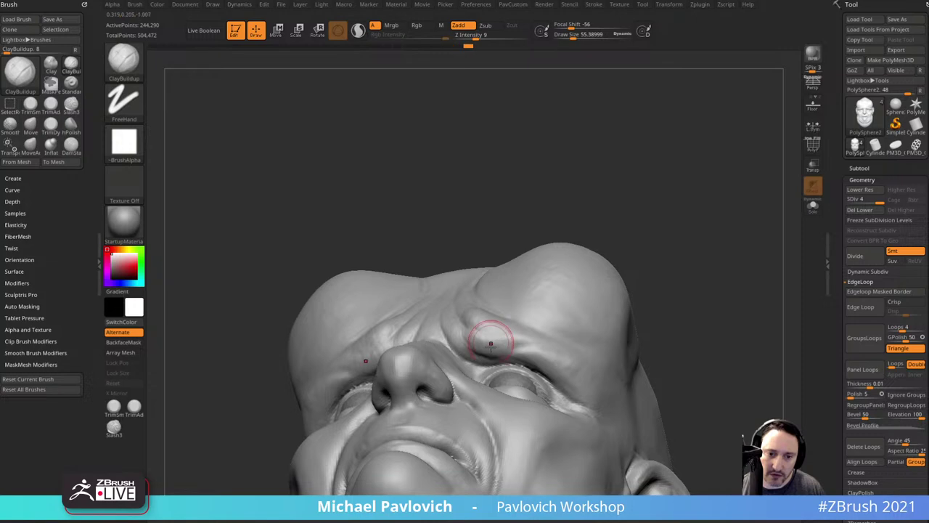
left_click_drag(516, 222, 511, 281)
mouse_move(503, 337)
left_mouse_down()
mouse_move(500, 348)
mouse_move(521, 343)
left_mouse_up()
Step: Add ClayBuildup strokes to the ridges between the brows and down to the root of the nose
left_click_drag(648, 197, 643, 228, "shift")
left_click_drag(433, 267, 427, 309)
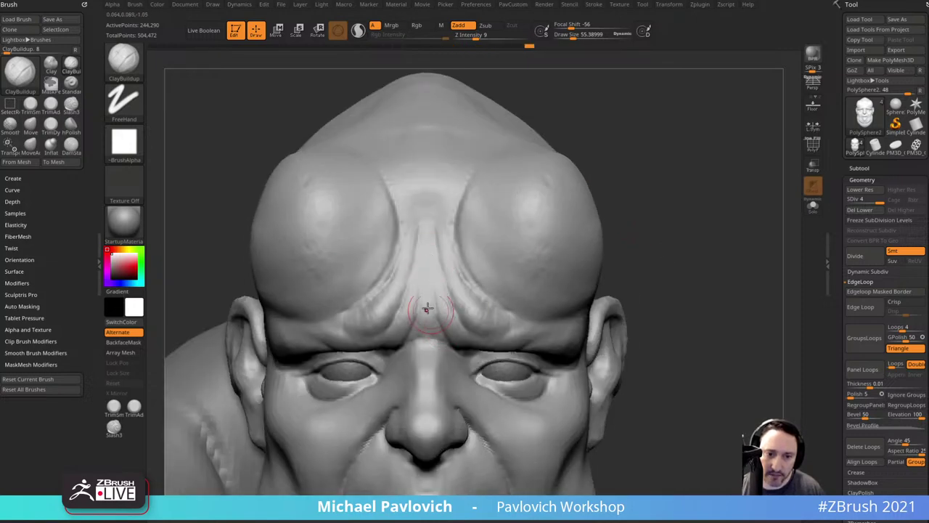
left_click_drag(684, 264, 710, 238)
left_click_drag(444, 288, 433, 300)
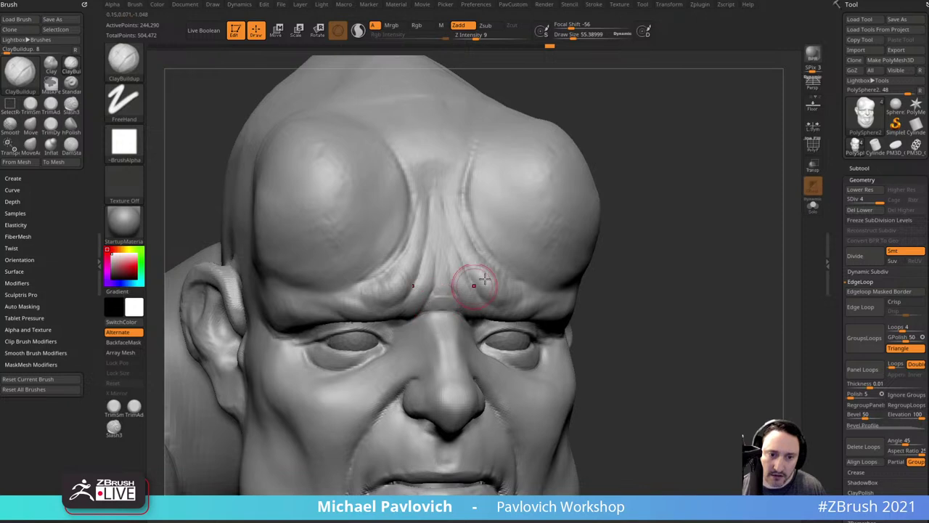
right_click_drag(425, 327, 579, 298)
left_click_drag(762, 267, 729, 254)
left_click_drag(437, 320, 437, 343)
Step: Build up the cheek beside the nose with ClayBuildup strokes, enlarging the brush for the broader cheek form
left_click_drag(693, 284, 741, 212)
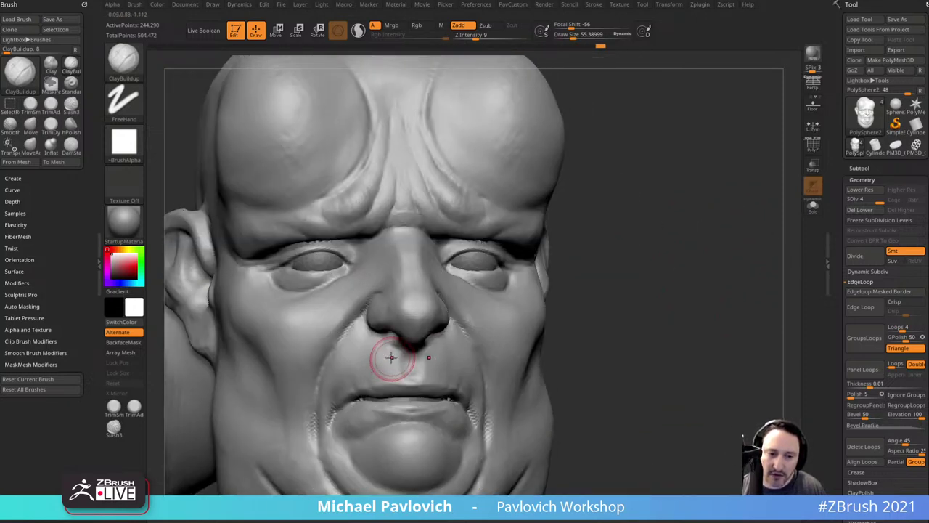
left_click_drag(682, 282, 727, 266)
left_click_drag(386, 296, 394, 280)
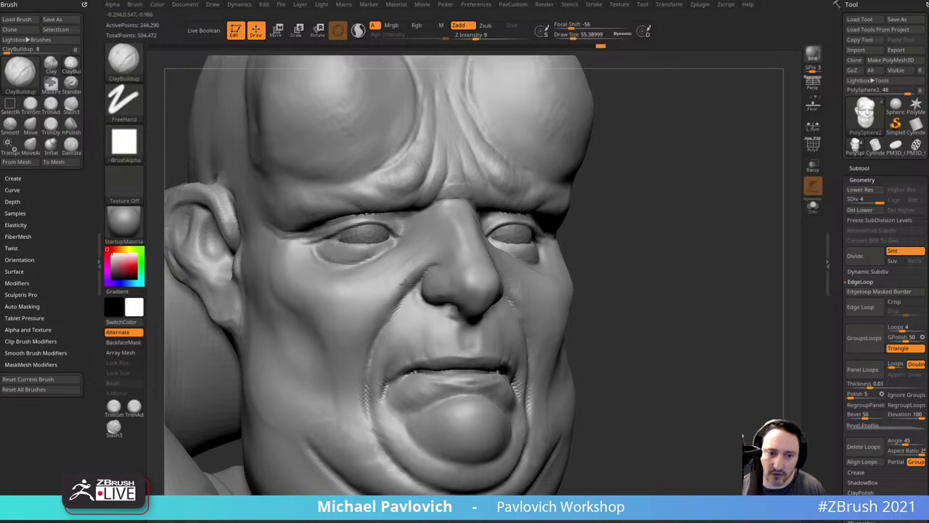
left_click_drag(695, 268, 643, 263)
mouse_move(511, 261)
left_mouse_down()
mouse_move(535, 283)
mouse_move(543, 318)
left_mouse_up()
left_click_drag(682, 288, 682, 271, "alt")
key("s")
left_click_drag(541, 294, 546, 306)
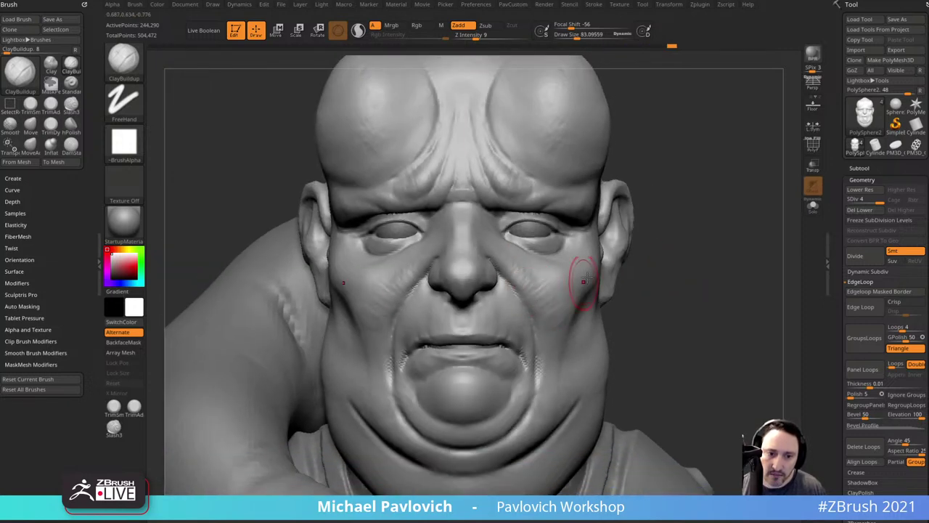
Step: Switch to the Clay brush, turn its alpha off and stroke over the cheek fold beside the nose
mouse_move(695, 231)
left_mouse_down("alt")
mouse_move(666, 261)
mouse_move(664, 279)
left_mouse_up("alt")
key("1")
left_click_drag(527, 305, 484, 298)
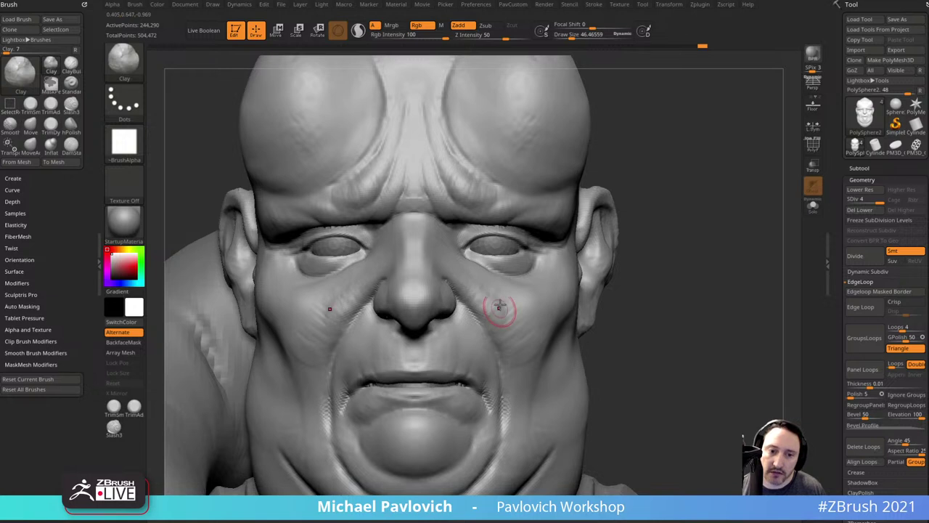
left_click(125, 142)
left_click(175, 158)
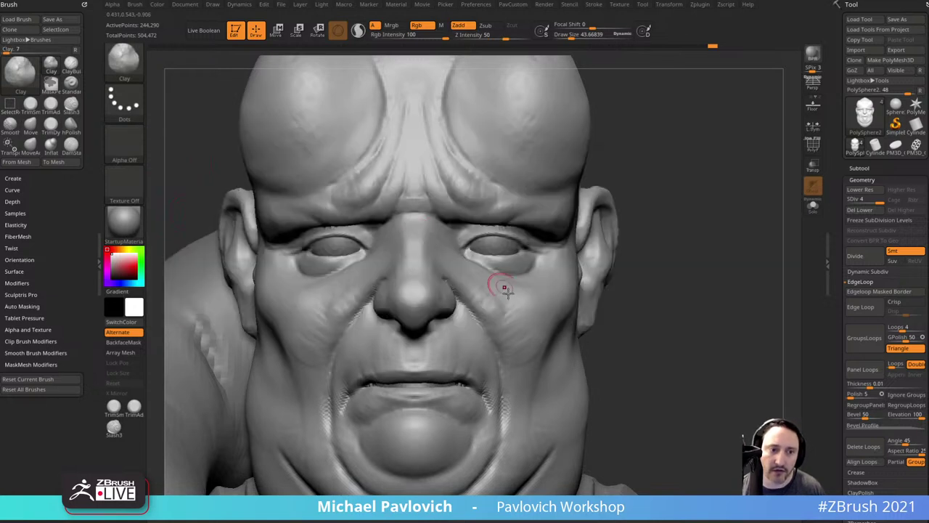
mouse_move(511, 324)
left_mouse_down()
mouse_move(496, 321)
mouse_move(507, 334)
left_mouse_up()
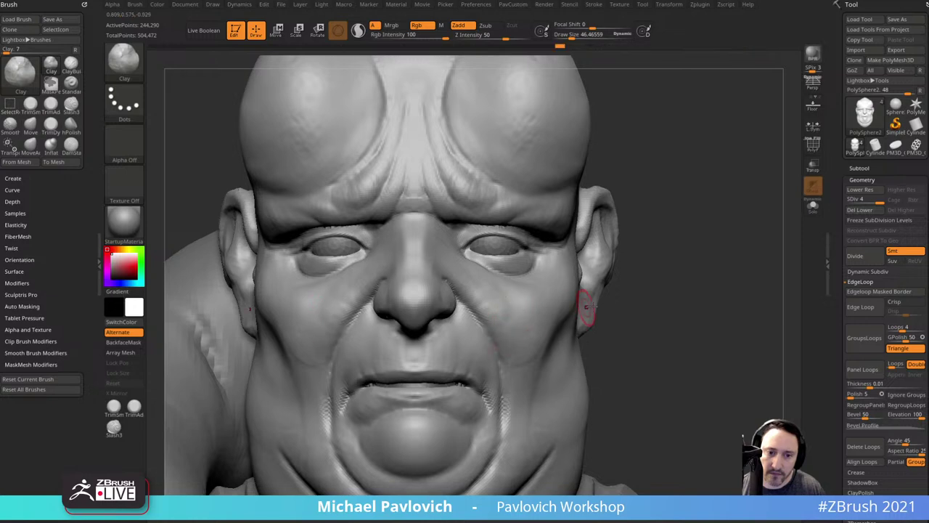
Step: Fill out the cheek beside the nose with more Clay strokes, working from several angles
left_click_drag(657, 304, 599, 311)
left_click_drag(485, 282, 516, 319)
left_click_drag(766, 290, 733, 303)
mouse_move(526, 291)
left_mouse_down()
mouse_move(506, 286)
mouse_move(557, 282)
left_mouse_up()
mouse_move(679, 294)
left_mouse_down()
mouse_move(749, 248)
mouse_move(735, 261)
mouse_move(697, 219)
mouse_move(707, 245)
mouse_move(719, 247)
left_mouse_up()
right_click_drag(719, 247, 726, 238)
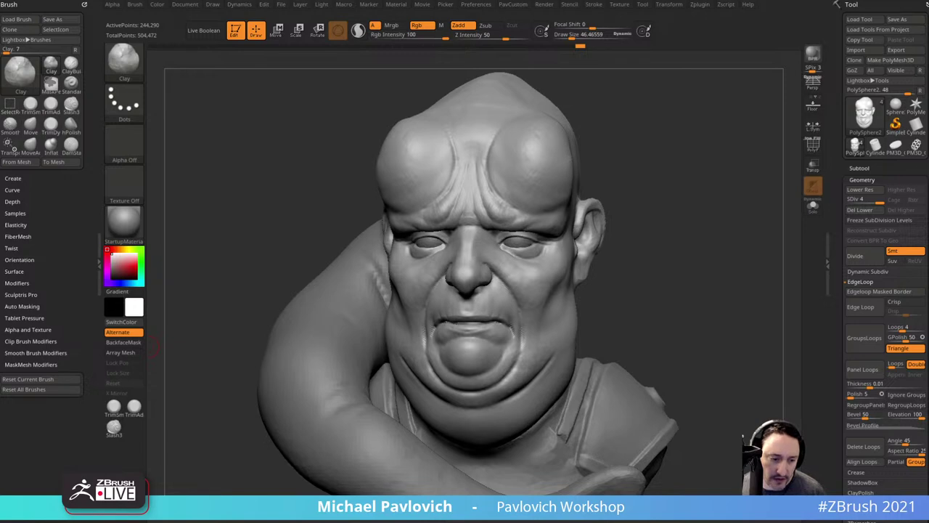
Step: Switch to the browser and go back to the YouTube channel's playlists page to look over the playlists
left_click(421, 465)
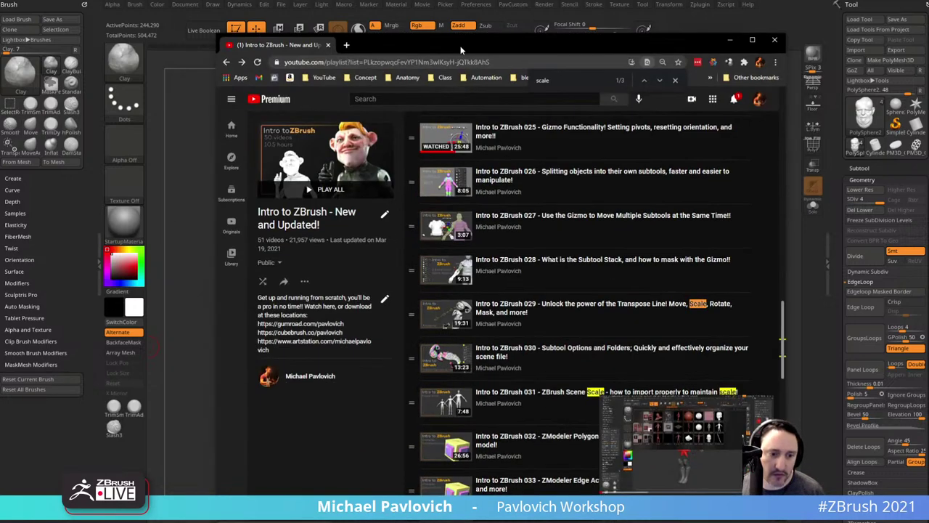
left_click(230, 65)
scroll(538, 320, "down", 3)
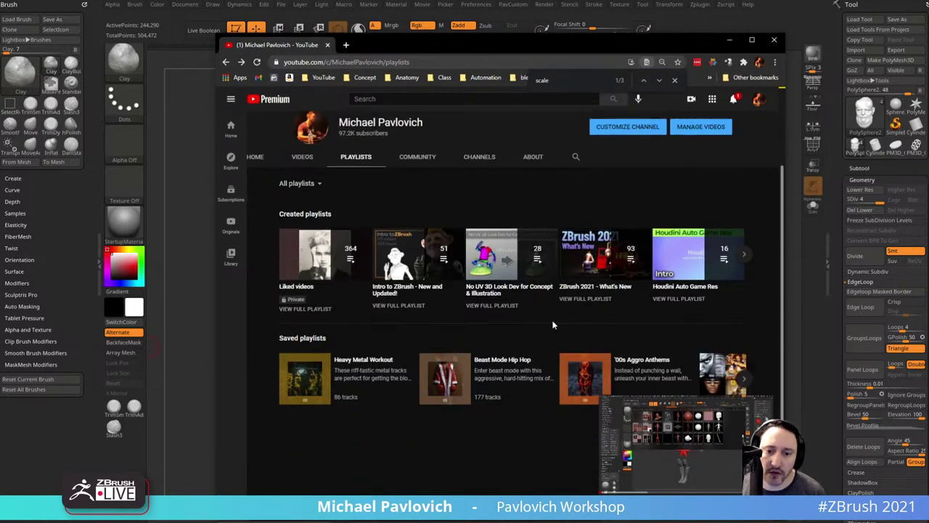
left_click(766, 404)
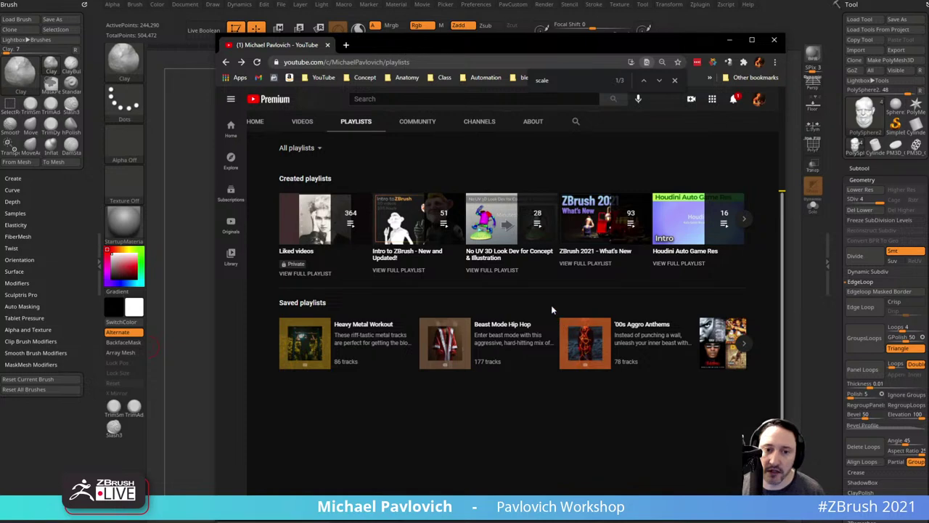
scroll(551, 304, "up", 3)
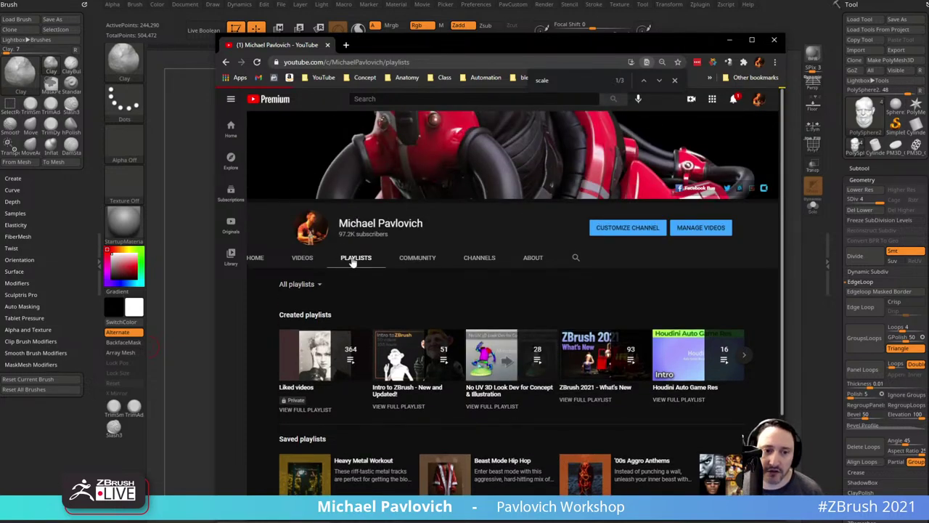
Step: List all created playlists, open the full Livestream Full Episodes playlist and return to ZBrush
left_click(305, 315)
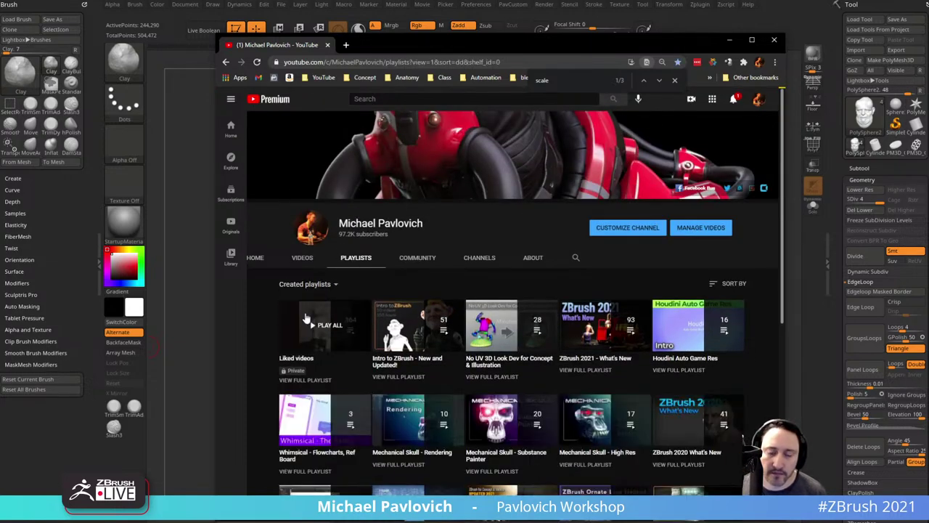
scroll(527, 375, "down", 6)
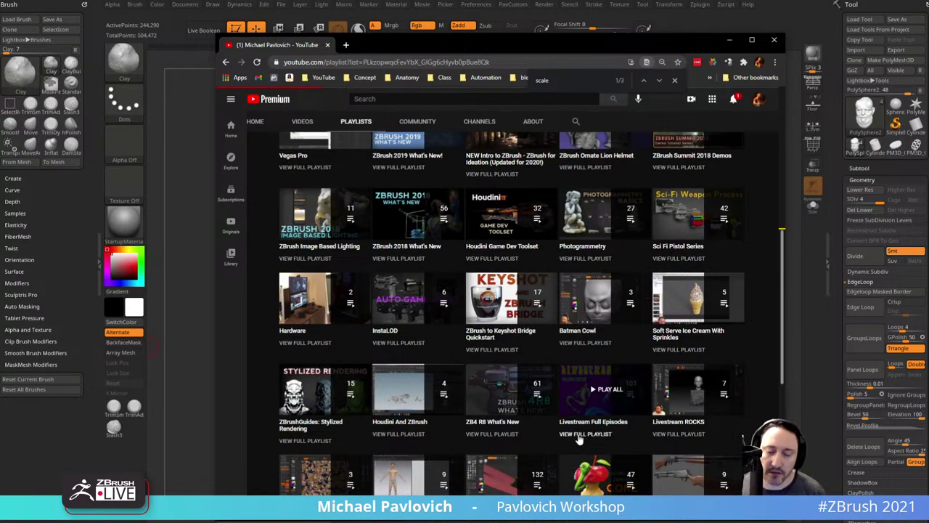
left_click(578, 433)
left_click_drag(494, 49, 384, 521)
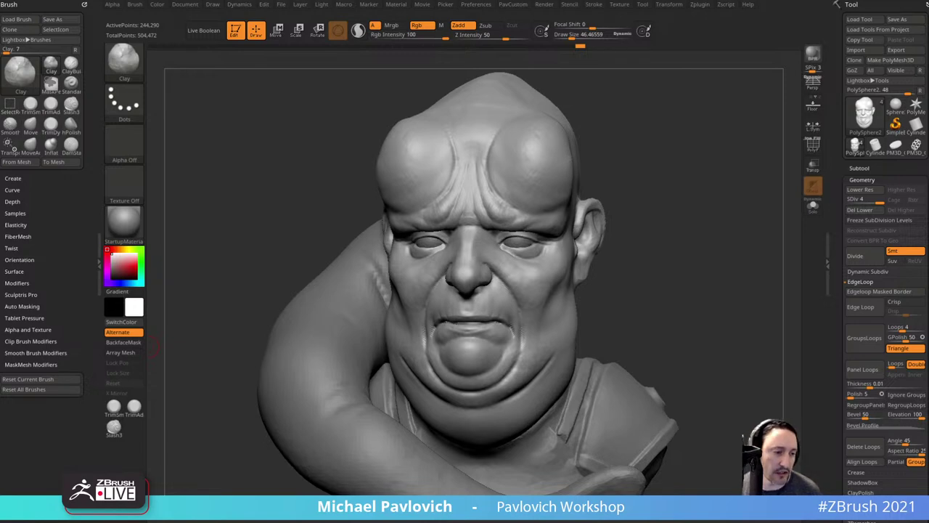
Step: Choose the Standard brush and reduce its Draw Size to about 8.5 for work on the forehead bulge
key("b")
key("s")
key("t")
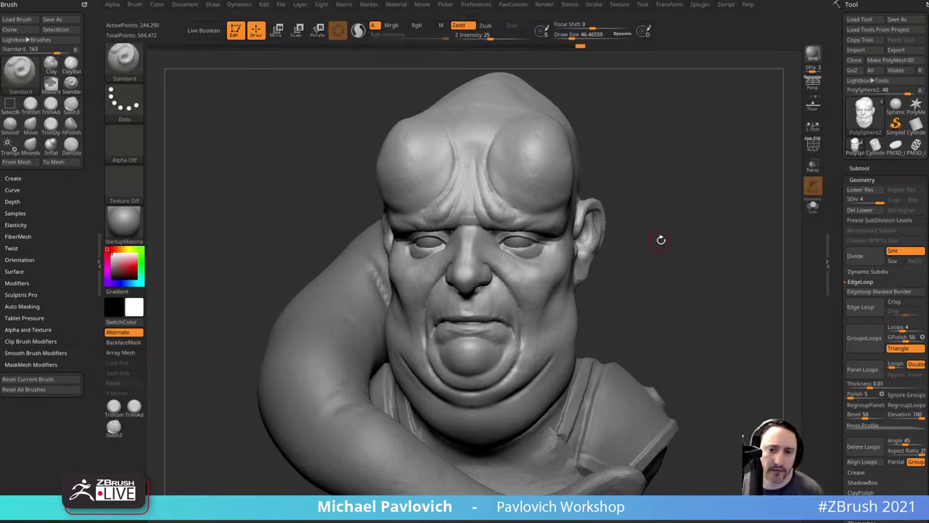
mouse_move(659, 239)
right_mouse_down("alt")
mouse_move(641, 309)
mouse_move(641, 276)
right_mouse_up("alt")
right_click_drag(572, 96, 574, 238, "alt")
key("s")
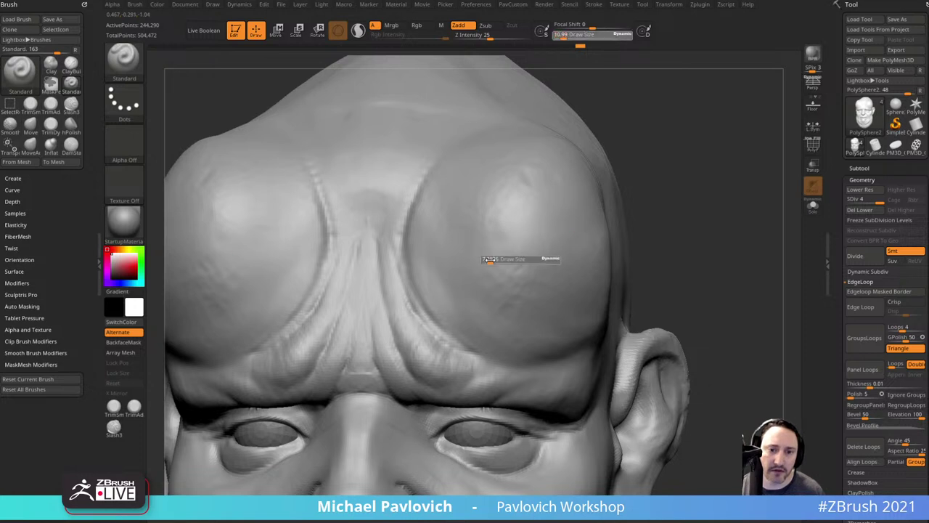
left_click_drag(491, 259, 479, 259)
Step: Set the brush's LazyRadius to 1, try a diagonal stroke across the forehead bulge and undo it
key("1")
left_click(456, 266)
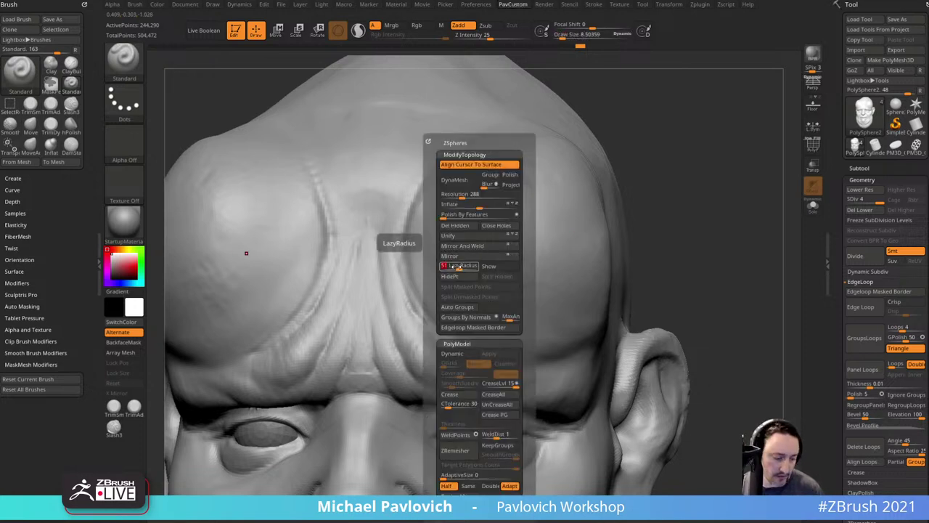
type("1")
key("Return")
mouse_move(450, 261)
left_mouse_down()
mouse_move(492, 299)
mouse_move(555, 306)
left_mouse_up()
key("ctrl+z")
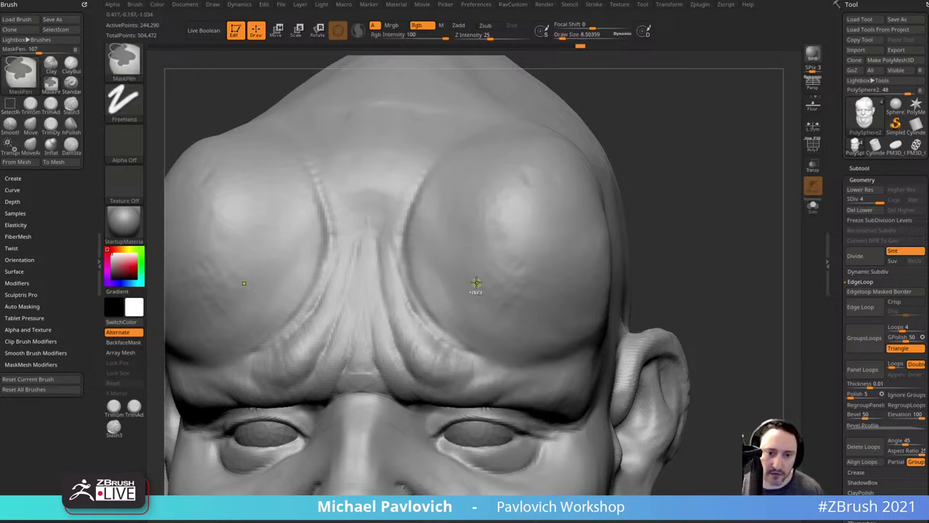
Step: Raise the Draw Size to about 14, try a diagonal stroke on the forehead bulge and undo it
key("s")
mouse_move(475, 282)
left_mouse_down()
mouse_move(464, 282)
mouse_move(495, 277)
left_mouse_up()
key("s")
left_click_drag(423, 232, 451, 252)
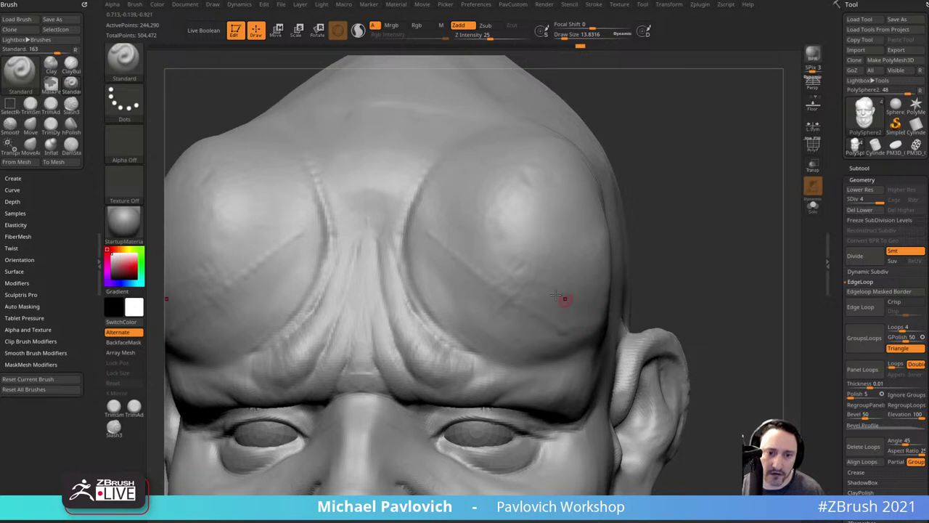
key("ctrl+z")
Step: Reduce the Draw Size to about 8.5, try two short parallel strokes on the forehead bulge and undo both
key("bracketleft")
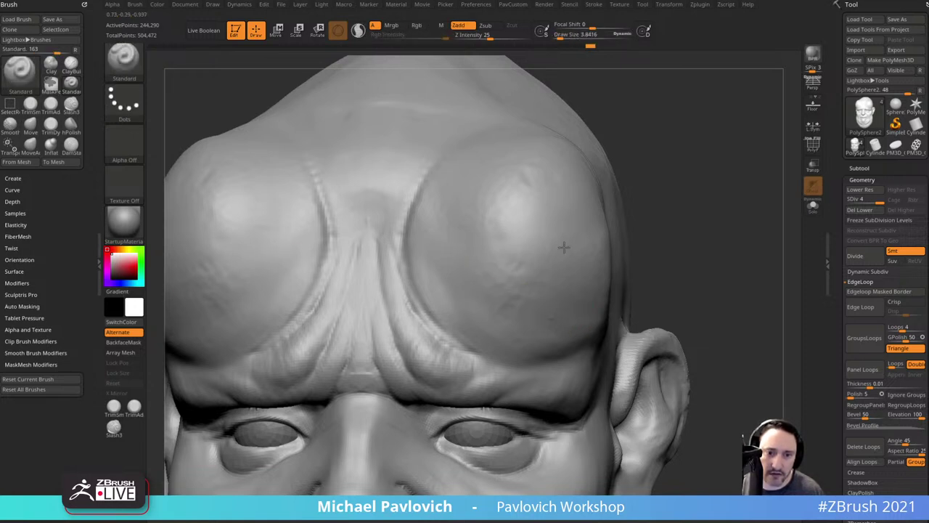
key("bracketright")
left_click_drag(451, 251, 519, 303)
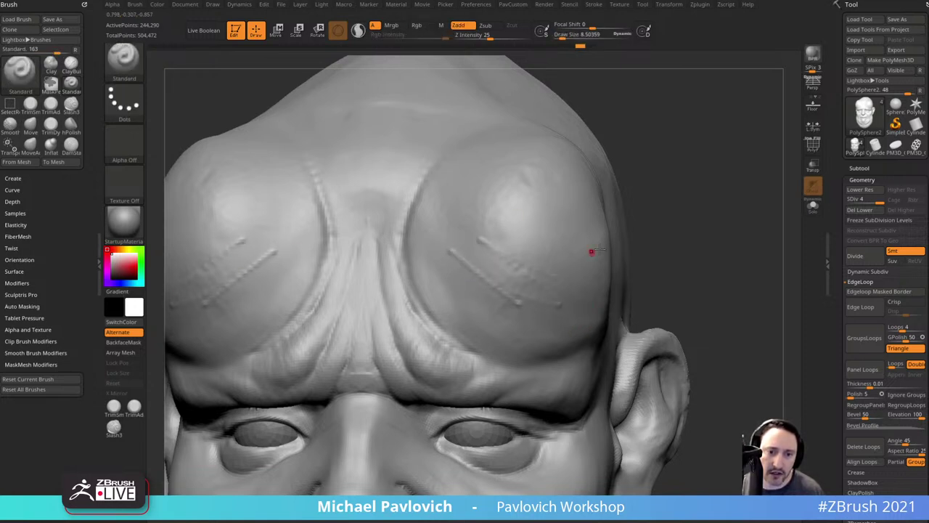
key("ctrl+z")
key("ctrl+z")
Step: Enlarge the Draw Size to about 38, try a stroke across the forehead bulge and undo it
key("bracketright")
key("bracketright")
key("bracketright")
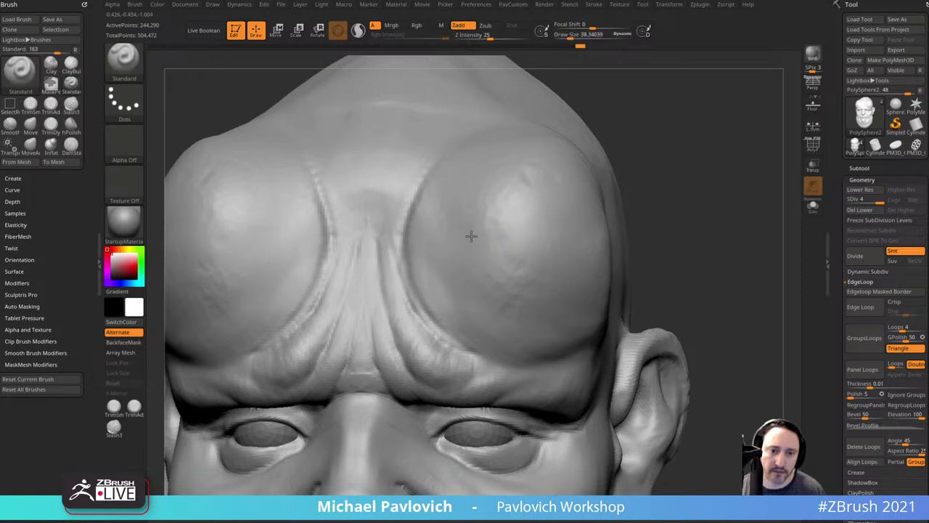
left_click_drag(469, 236, 533, 276)
key("ctrl+z")
Step: Return the Draw Size to about 8.5, try a thin stroke down the forehead bulge and undo it
key("bracketleft")
key("bracketleft")
key("bracketleft")
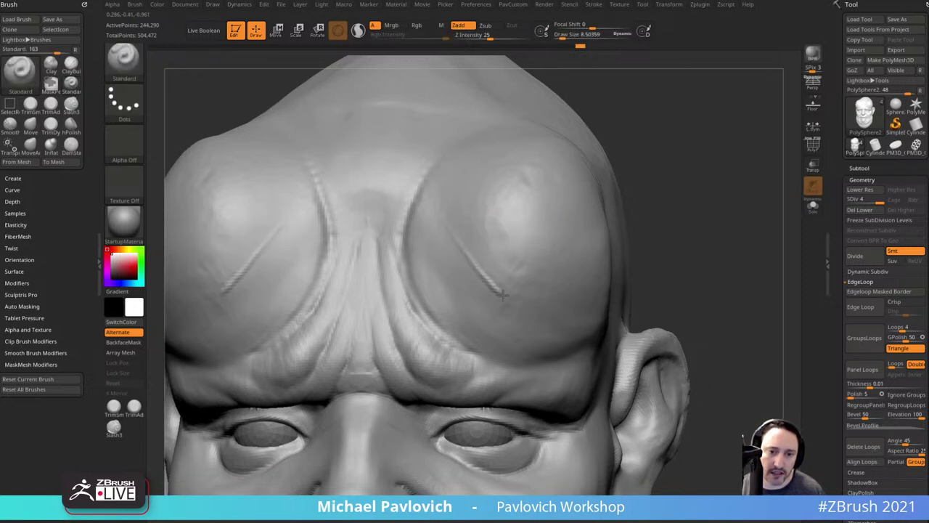
left_click_drag(448, 220, 485, 270)
key("ctrl+z")
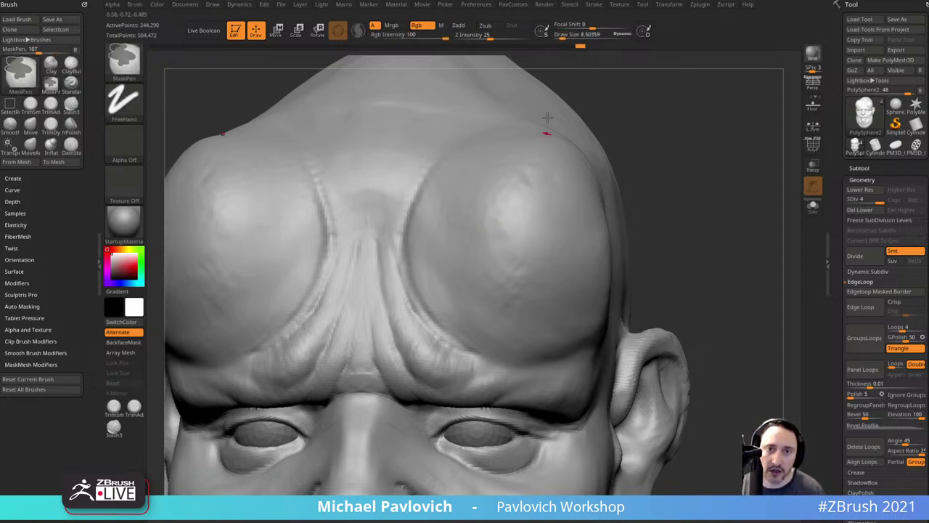
Step: Enable LazyMouse for the Standard brush with a LazyRadius of 1, try a stroke on the forehead bulge and undo it
left_click(592, 5)
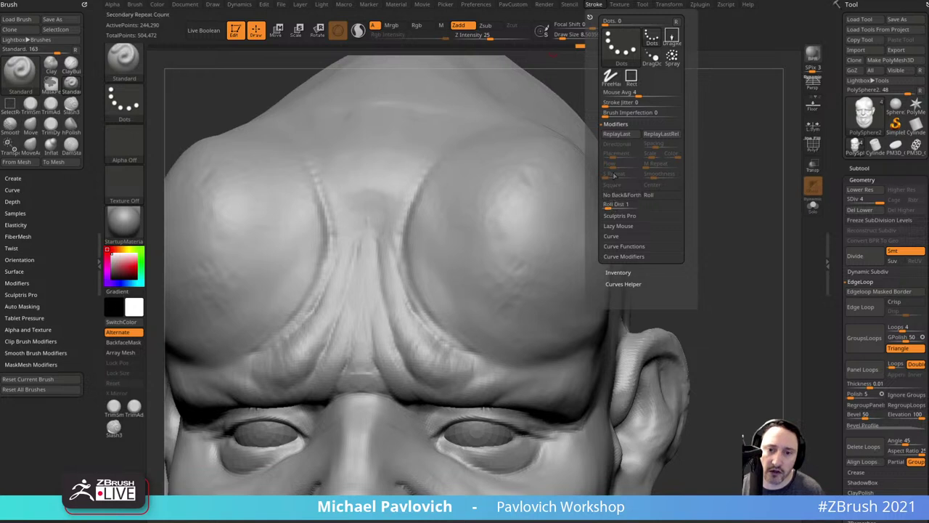
key("shift")
left_click(615, 225, "shift")
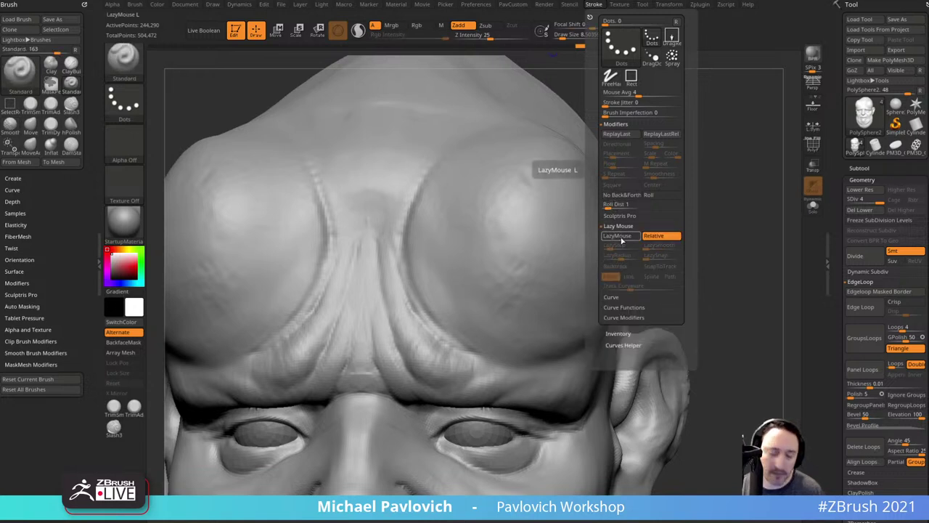
left_click(618, 239)
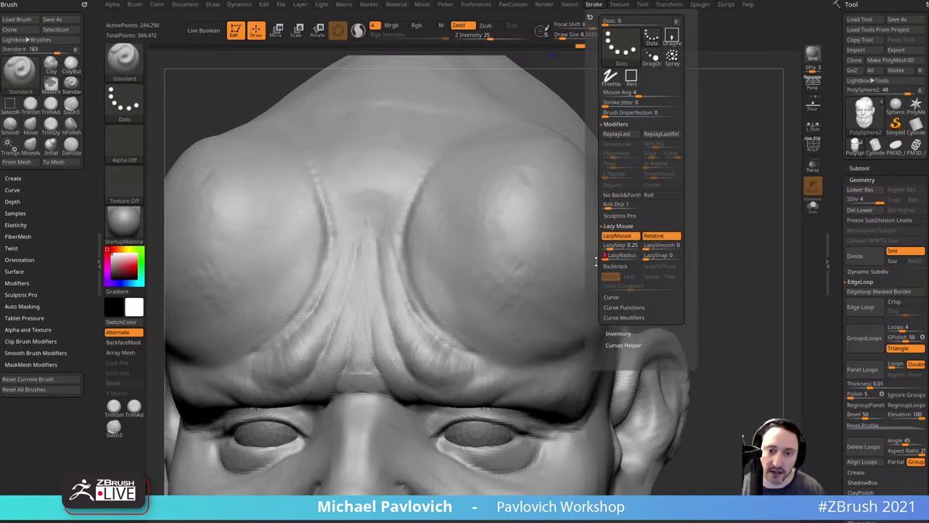
mouse_move(483, 222)
left_mouse_down()
mouse_move(481, 257)
mouse_move(529, 303)
mouse_move(459, 216)
mouse_move(529, 303)
left_mouse_up()
key("ctrl")
key("ctrl+z")
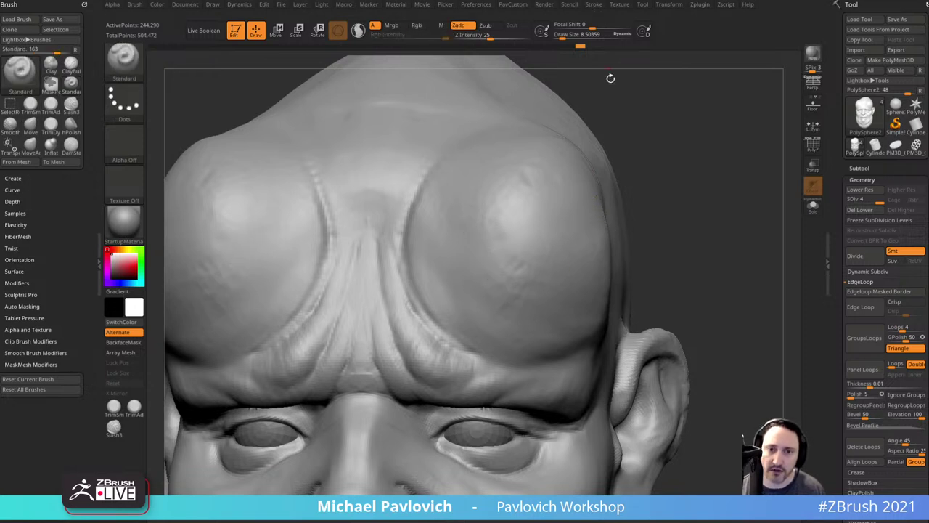
Step: Lower the brush's LazyStep, try a curved stroke on the forehead bulge and undo the stroke
left_click(599, 5)
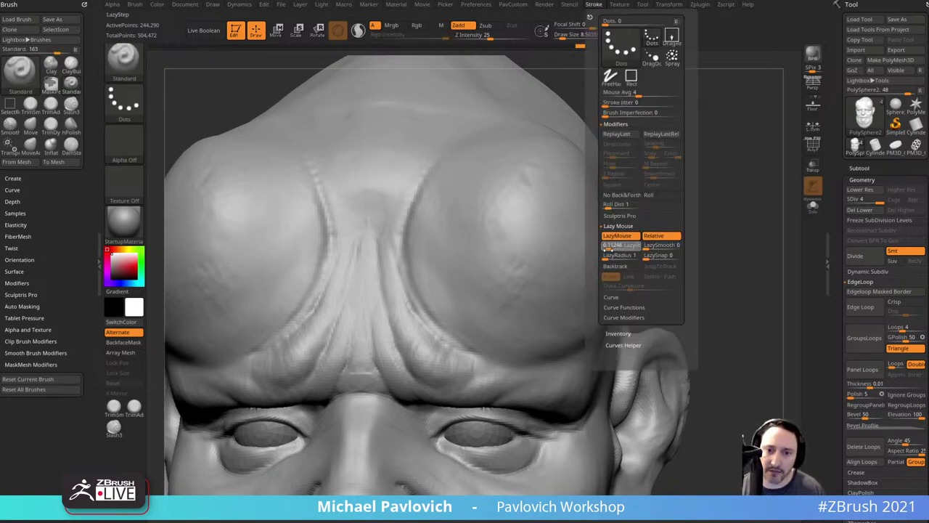
left_click(605, 249)
mouse_move(481, 251)
left_mouse_down()
mouse_move(536, 314)
mouse_move(472, 234)
left_mouse_up()
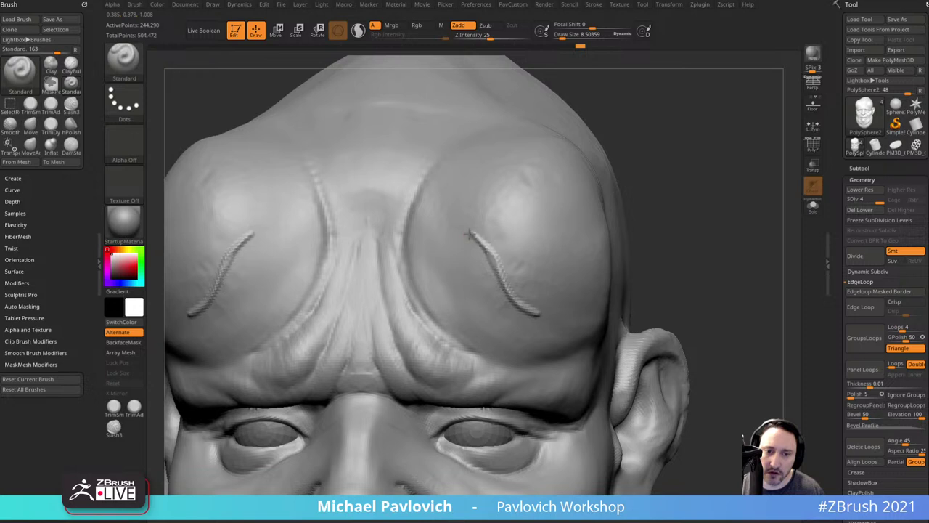
key("ctrl+z")
left_click(594, 4)
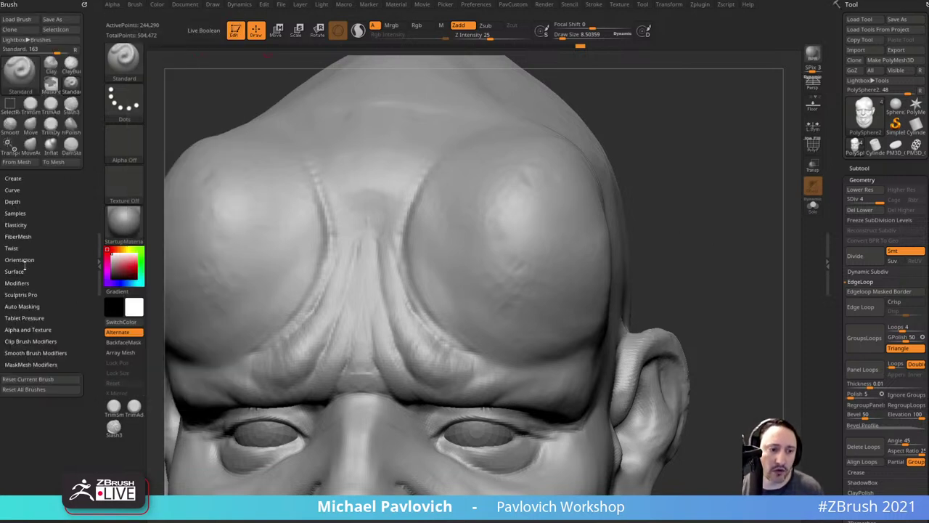
Step: Expand the brush's Tablet Pressure settings and toggle Use Global Settings on and back off
left_click_drag(66, 287, 54, 245)
left_click(32, 303)
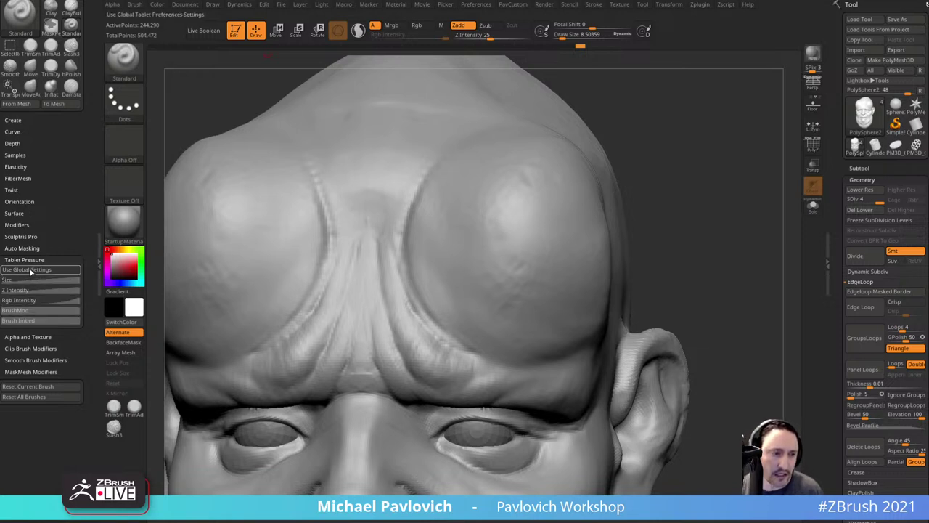
left_click(38, 271)
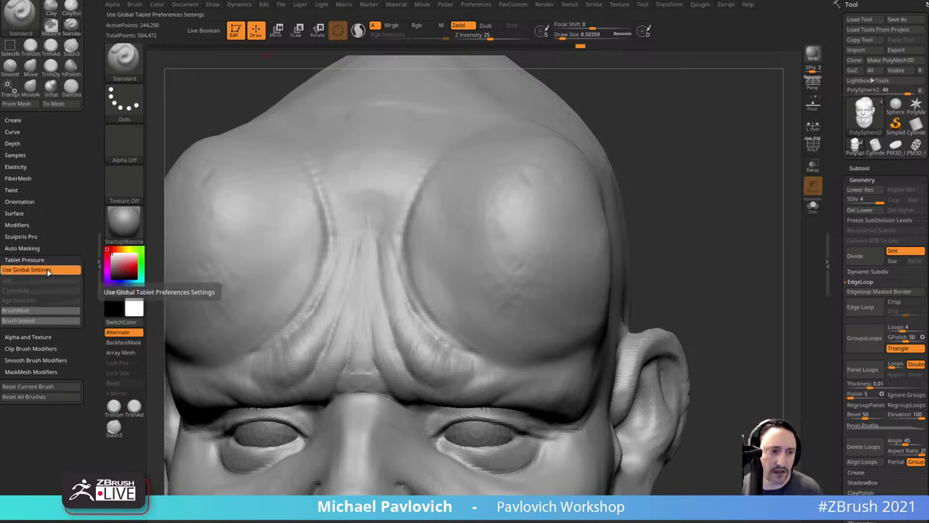
left_click(48, 271)
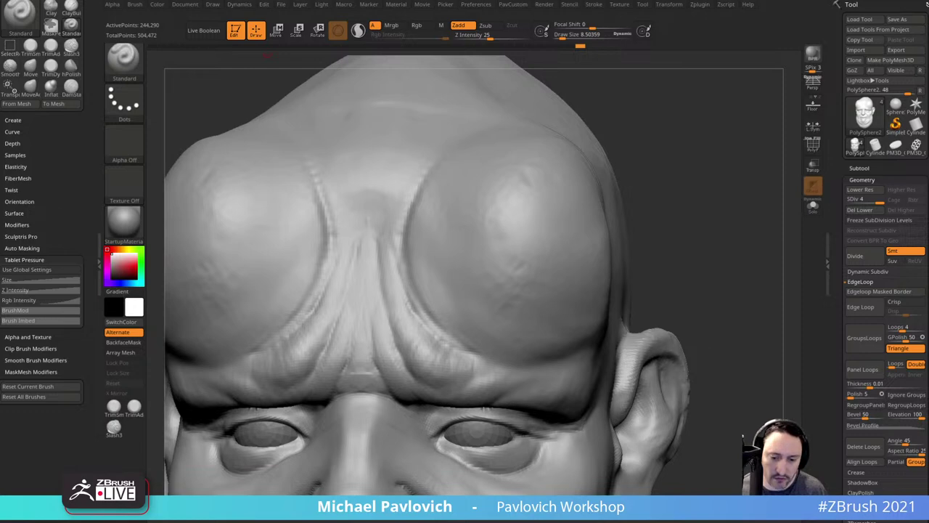
Step: Show the whole bust and enlarge the Standard brush's Draw Size to about 116
mouse_move(703, 193)
left_mouse_down("alt")
mouse_move(632, 129)
mouse_move(687, 222)
mouse_move(712, 197)
mouse_move(631, 225)
mouse_move(674, 218)
mouse_move(671, 227)
left_mouse_up("alt")
key("s")
left_click(703, 208)
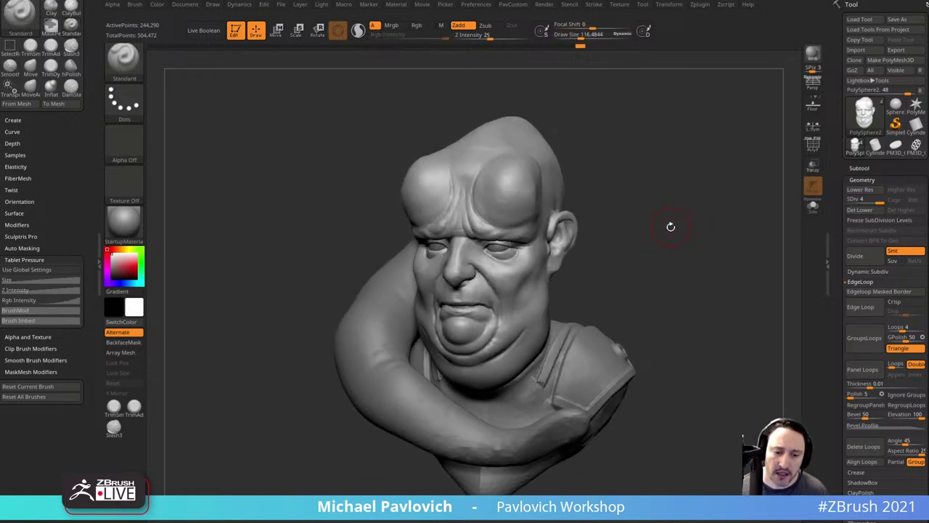